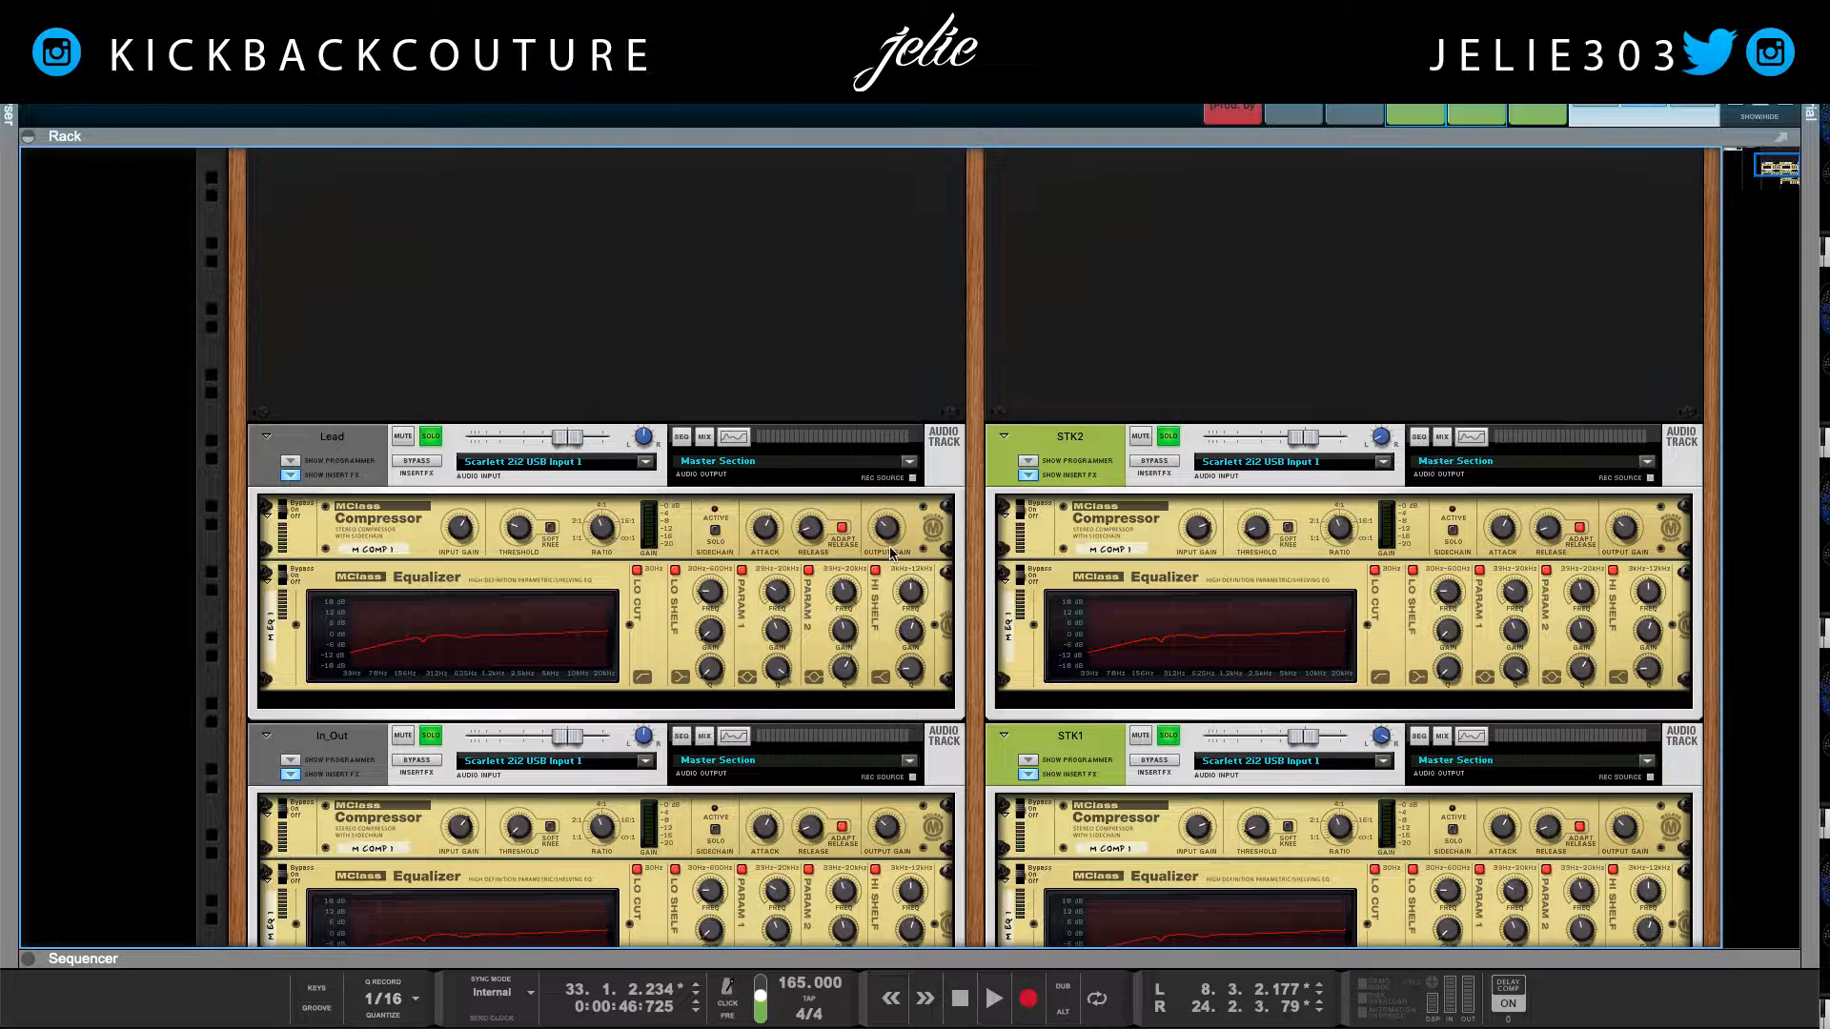
Step: Search the ALL Effect Patches folder in Factory Sounds for a de-esser patch
scroll(218, 234, down, 2)
scroll(200, 467, down, 1)
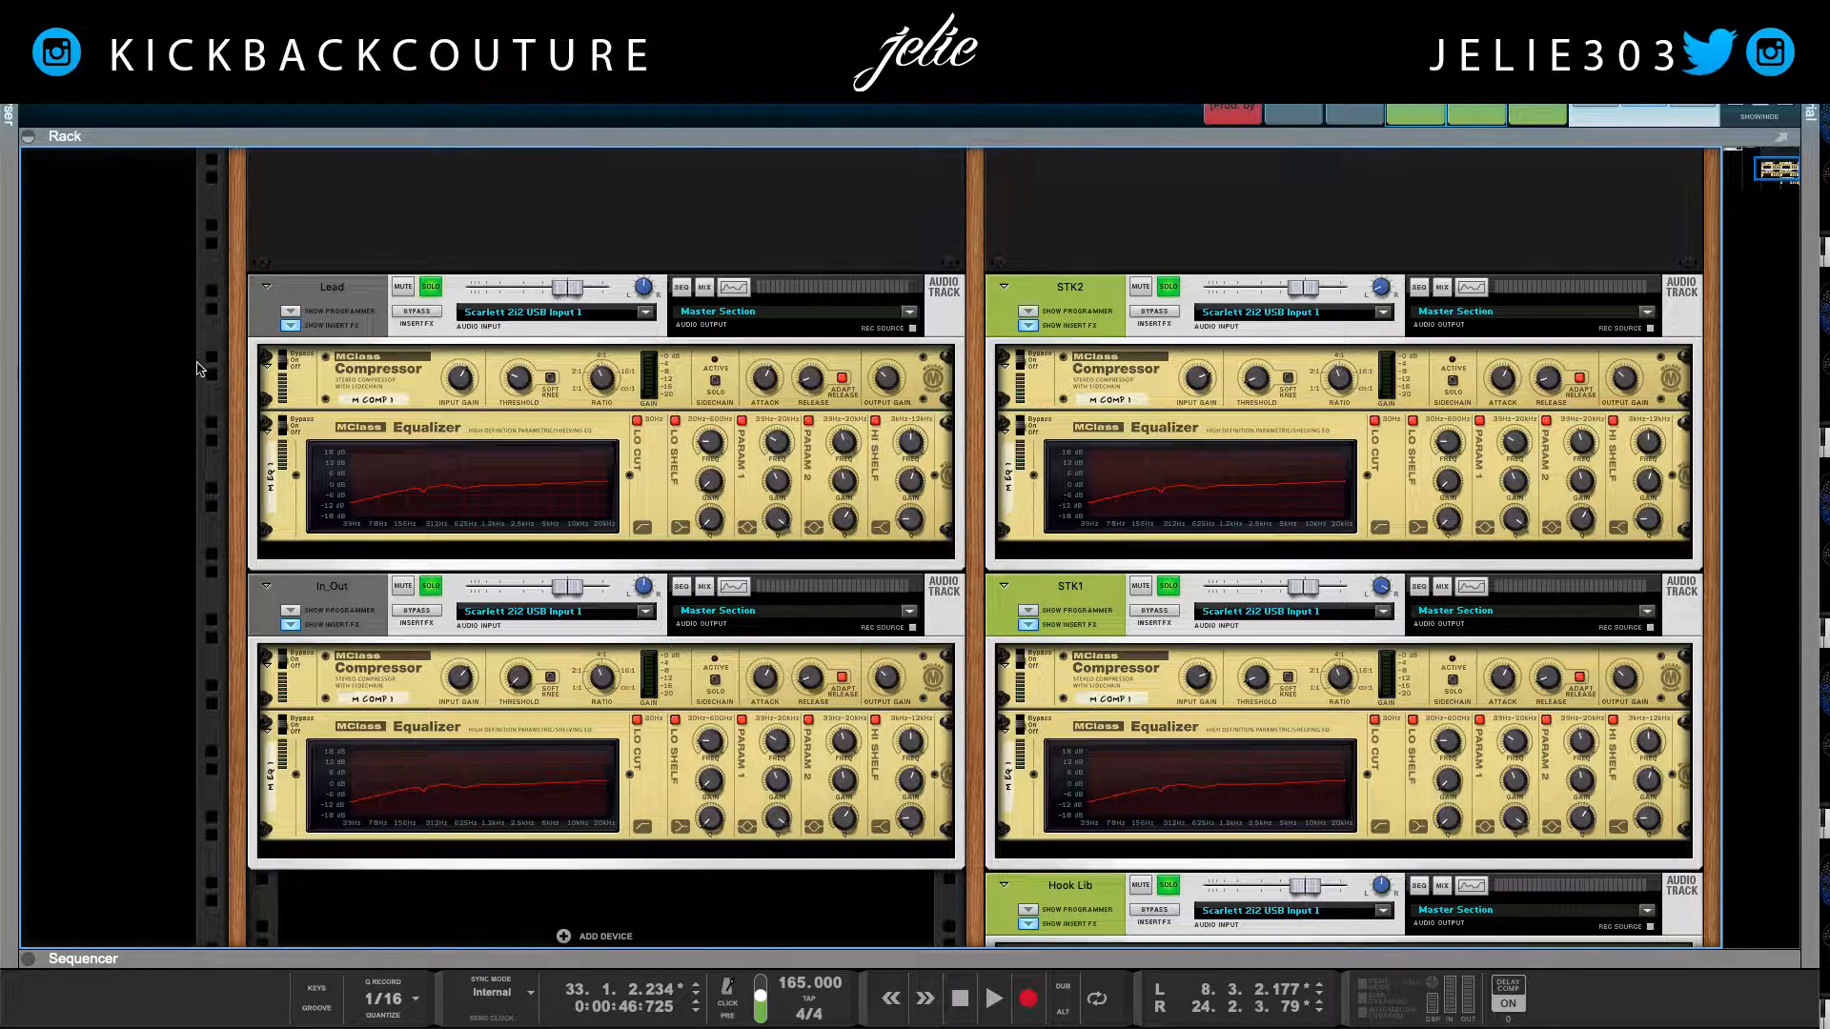
click(5, 214)
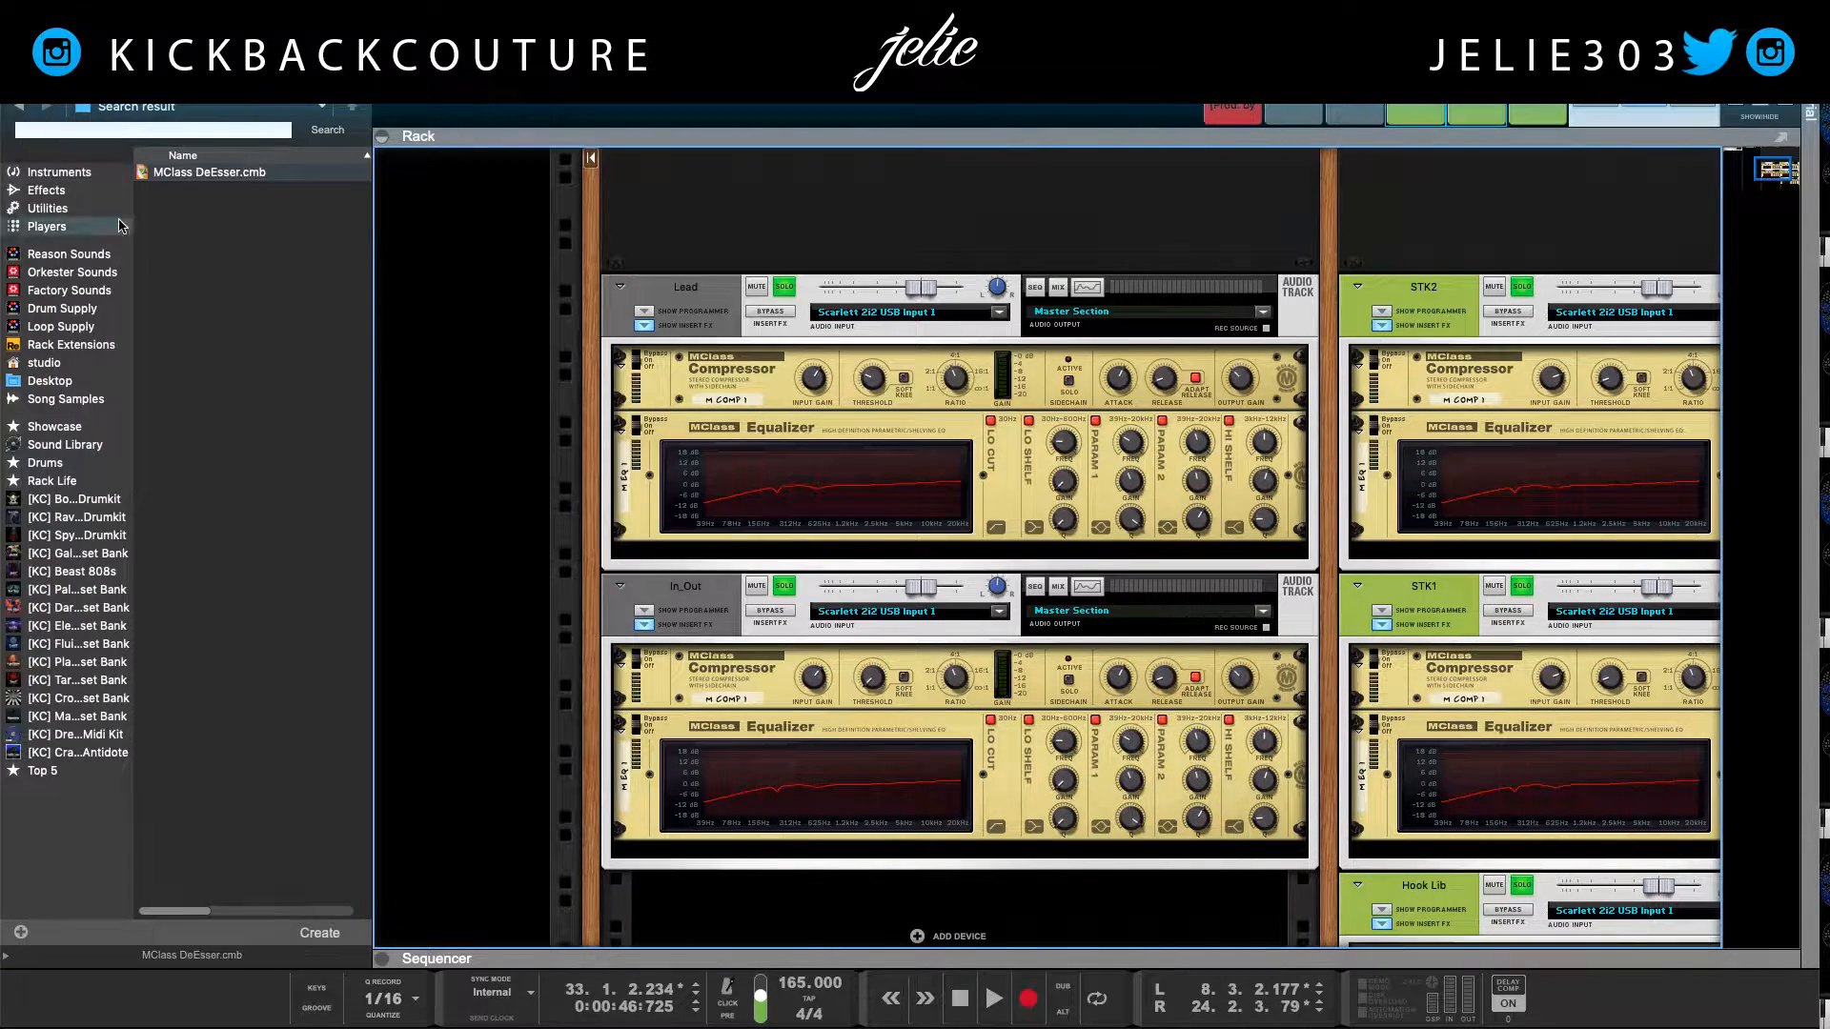
click(229, 267)
click(94, 132)
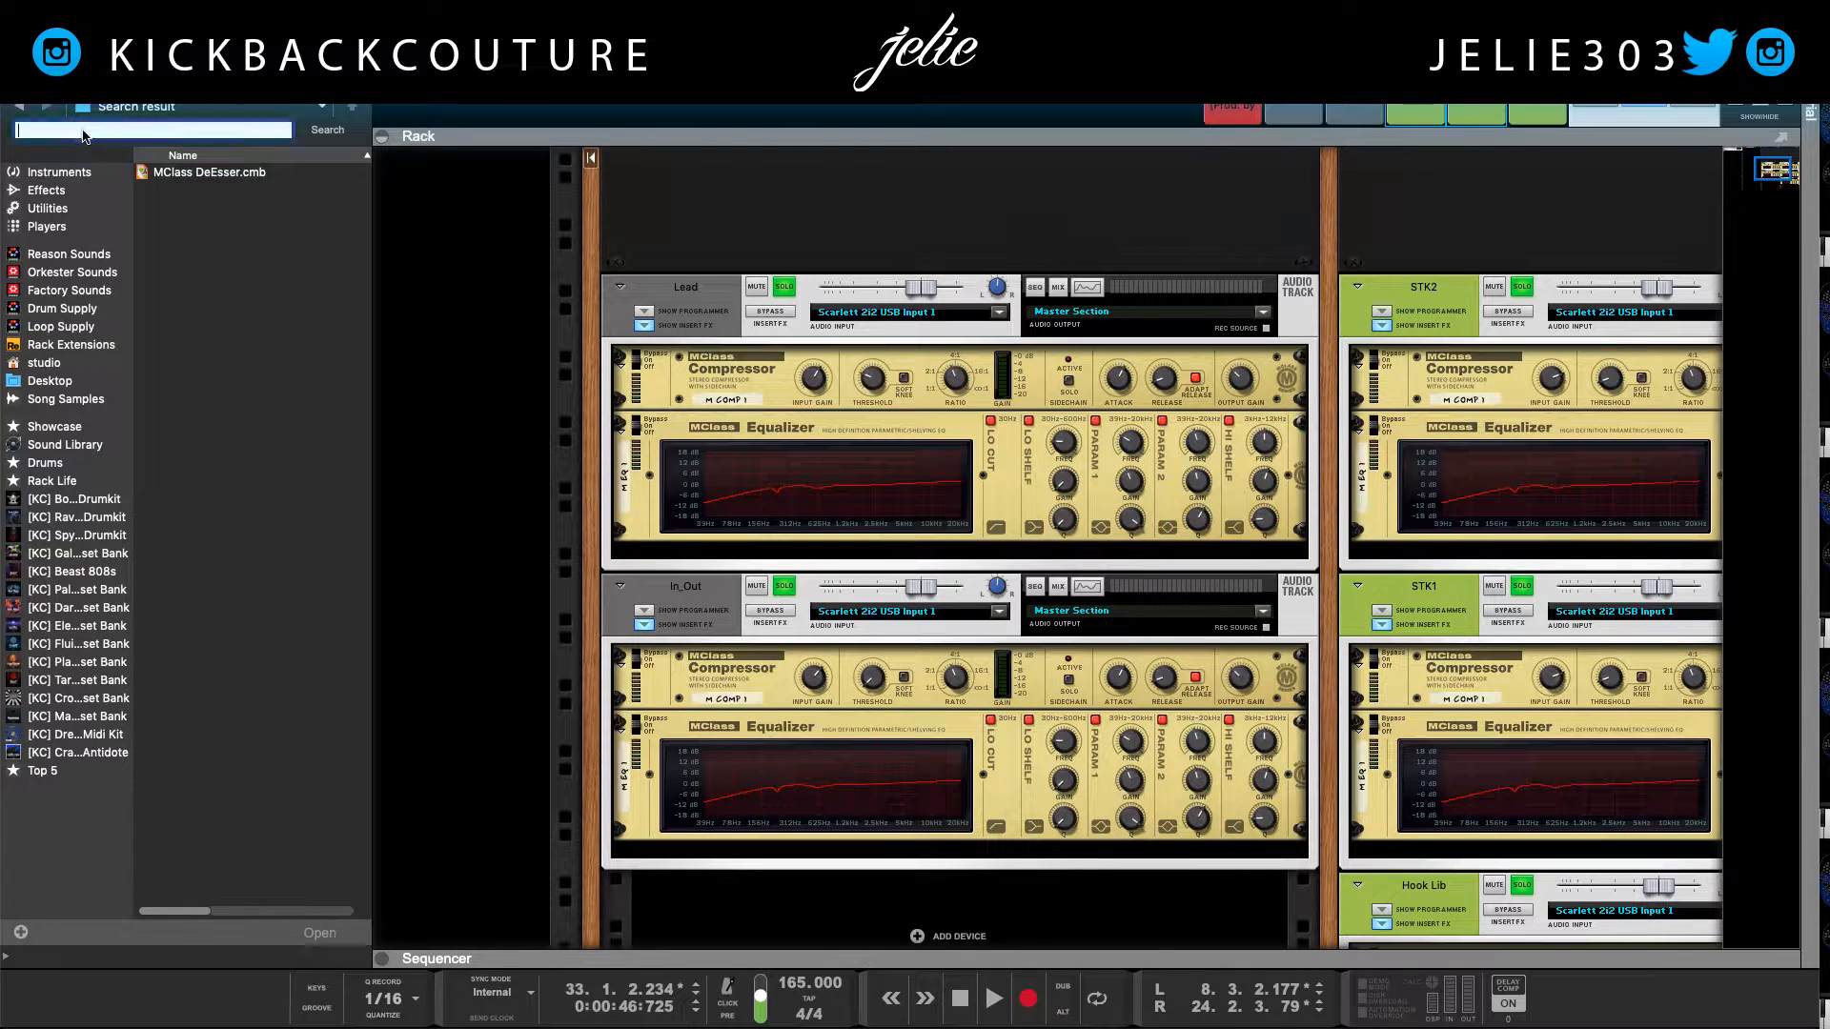
click(94, 290)
click(214, 172)
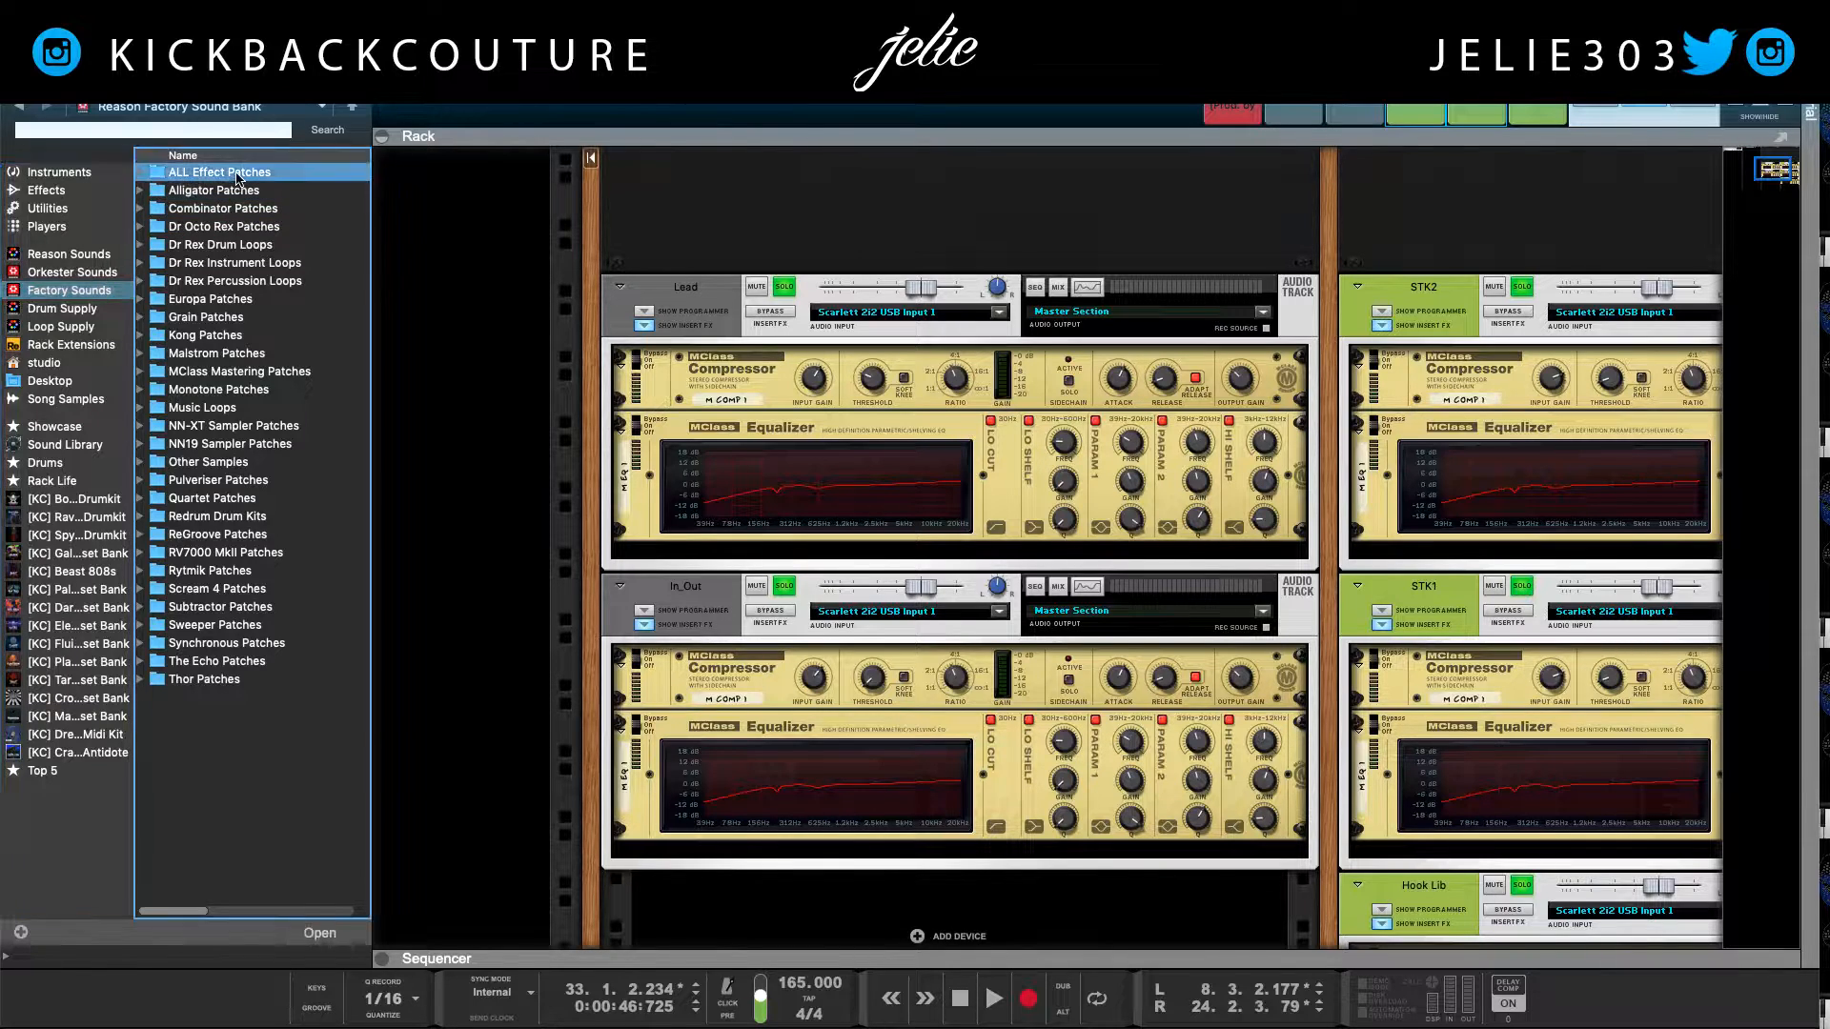
double_click(214, 172)
click(144, 133)
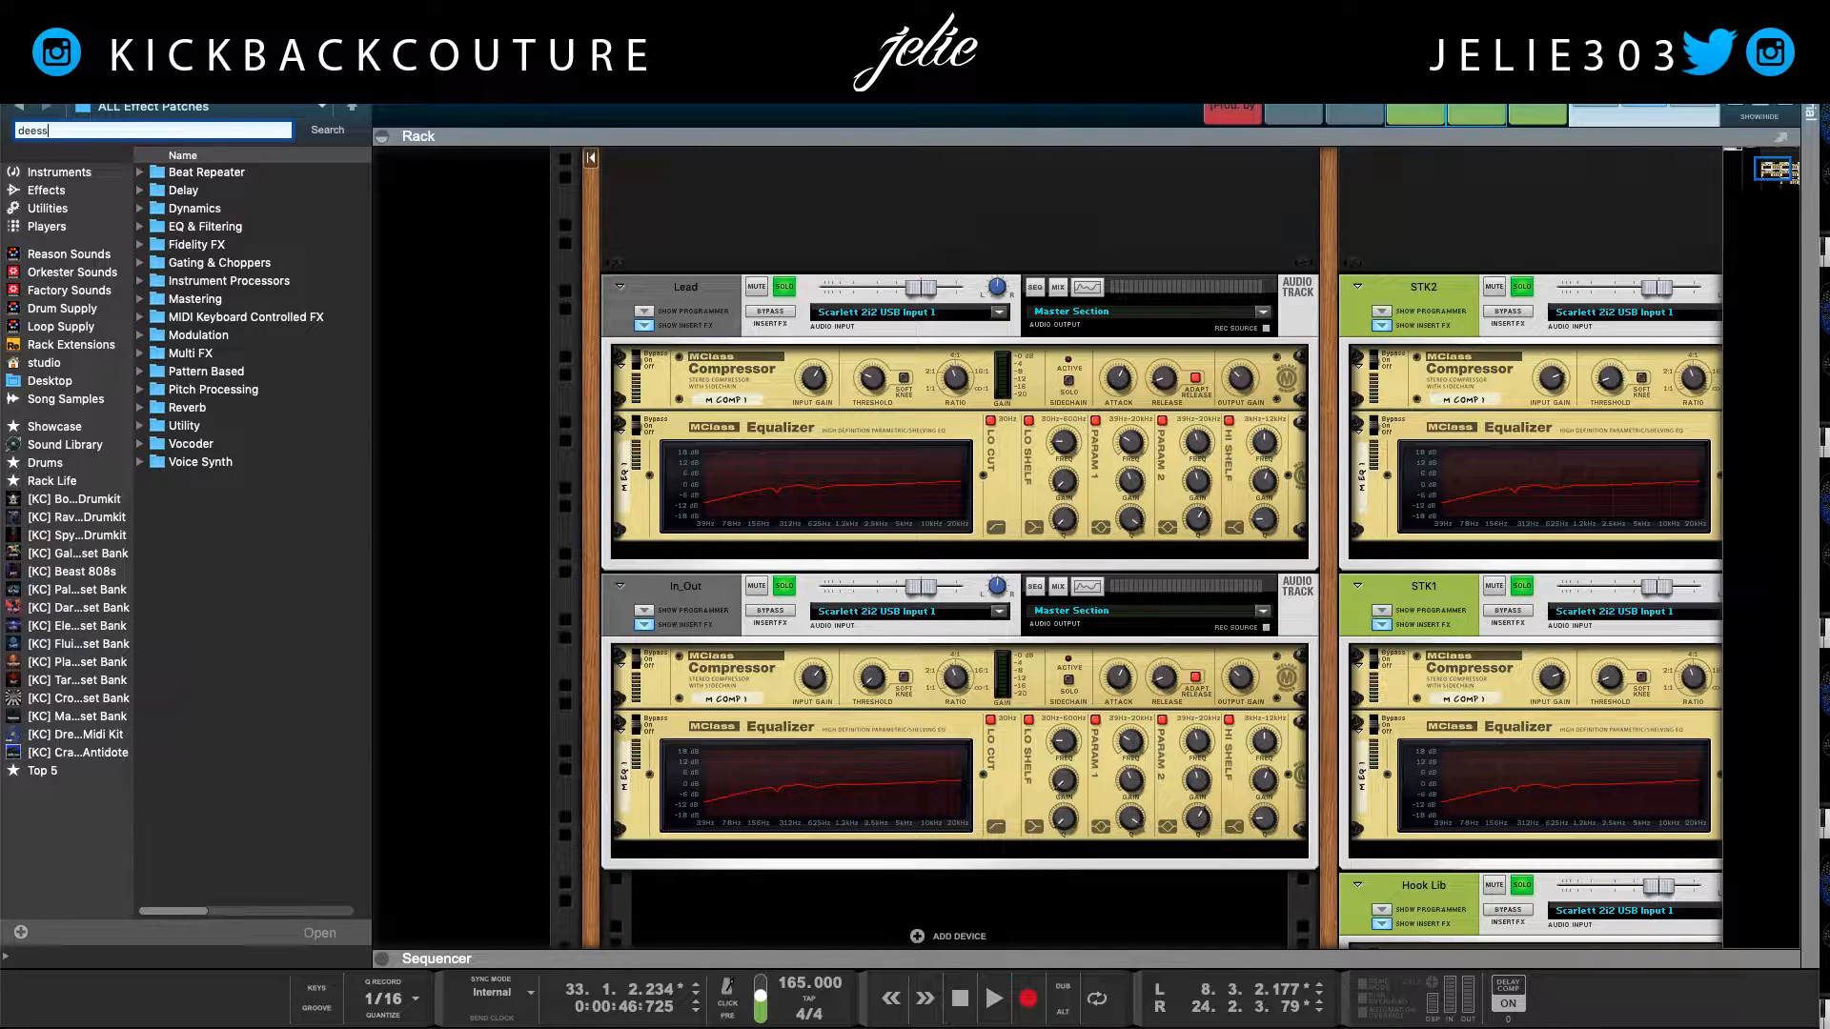
key(Return)
Step: Add the MClass DeEsser patch below the Lead track with automatic routing and show the rear of the rack
click(175, 175)
mouse_move(174, 174)
mouse_down()
mouse_move(467, 457)
mouse_move(756, 357)
mouse_up()
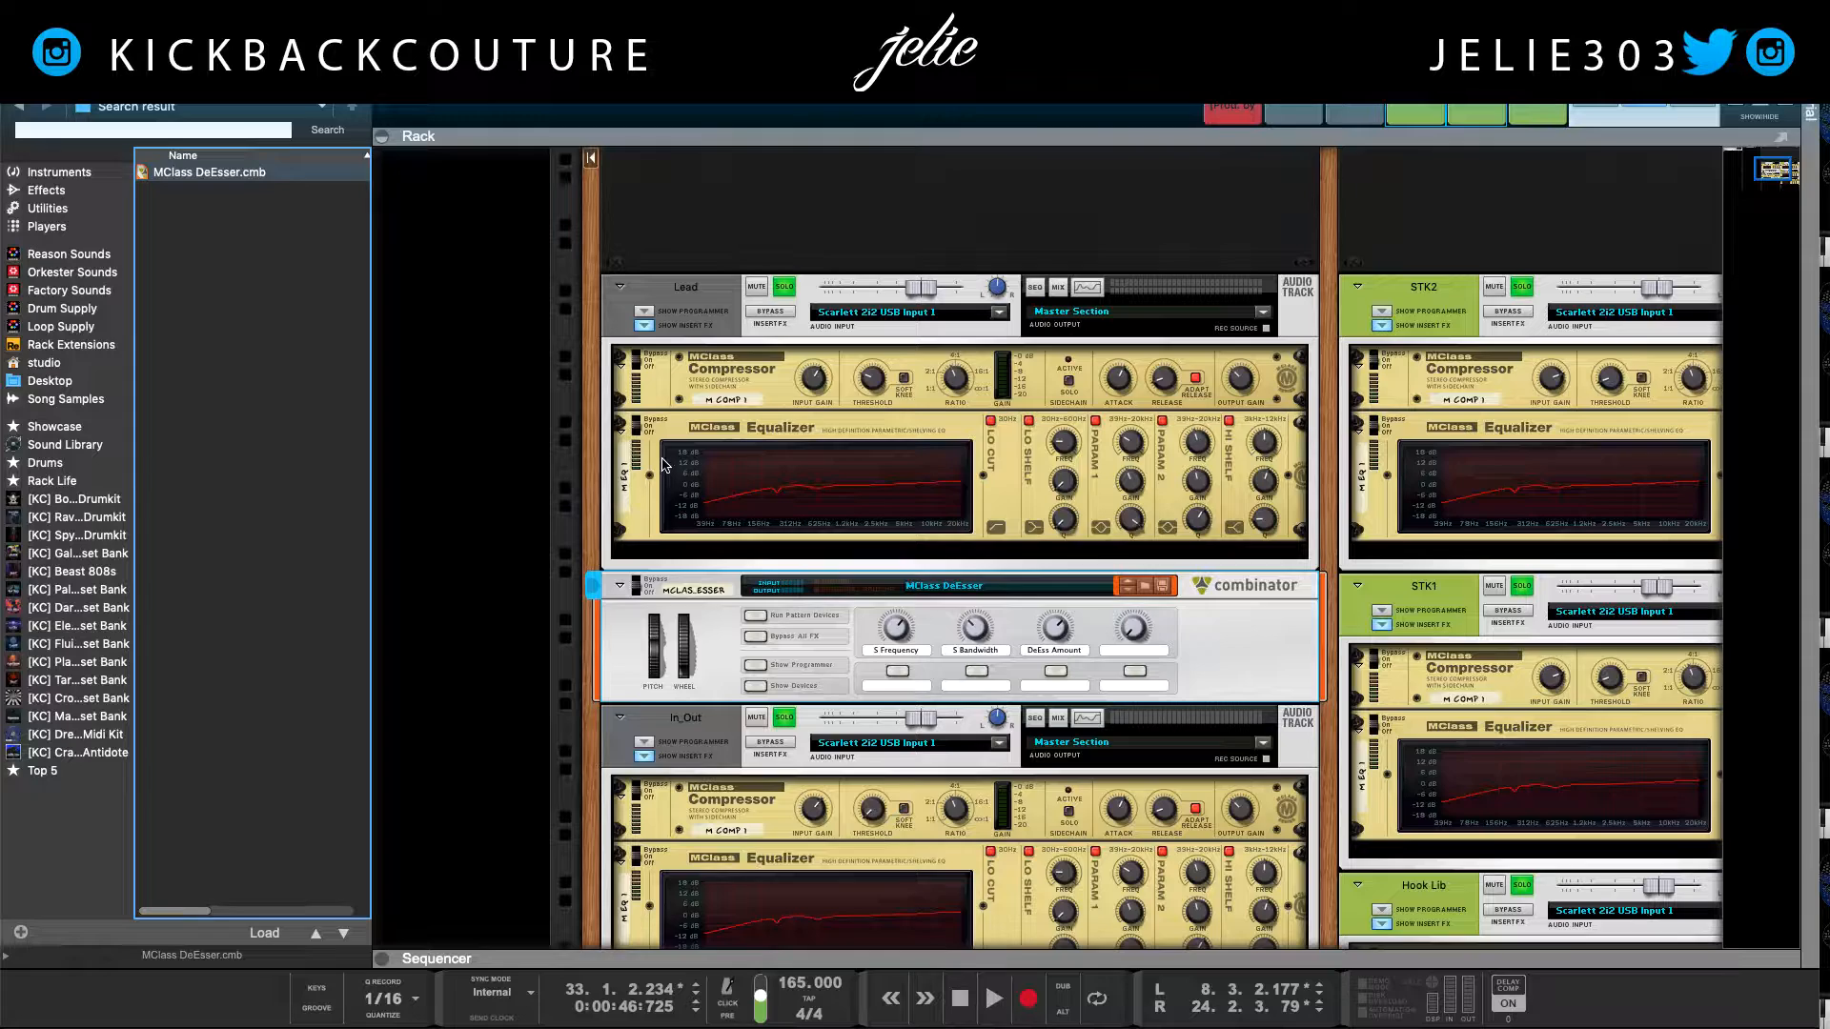
key(Tab)
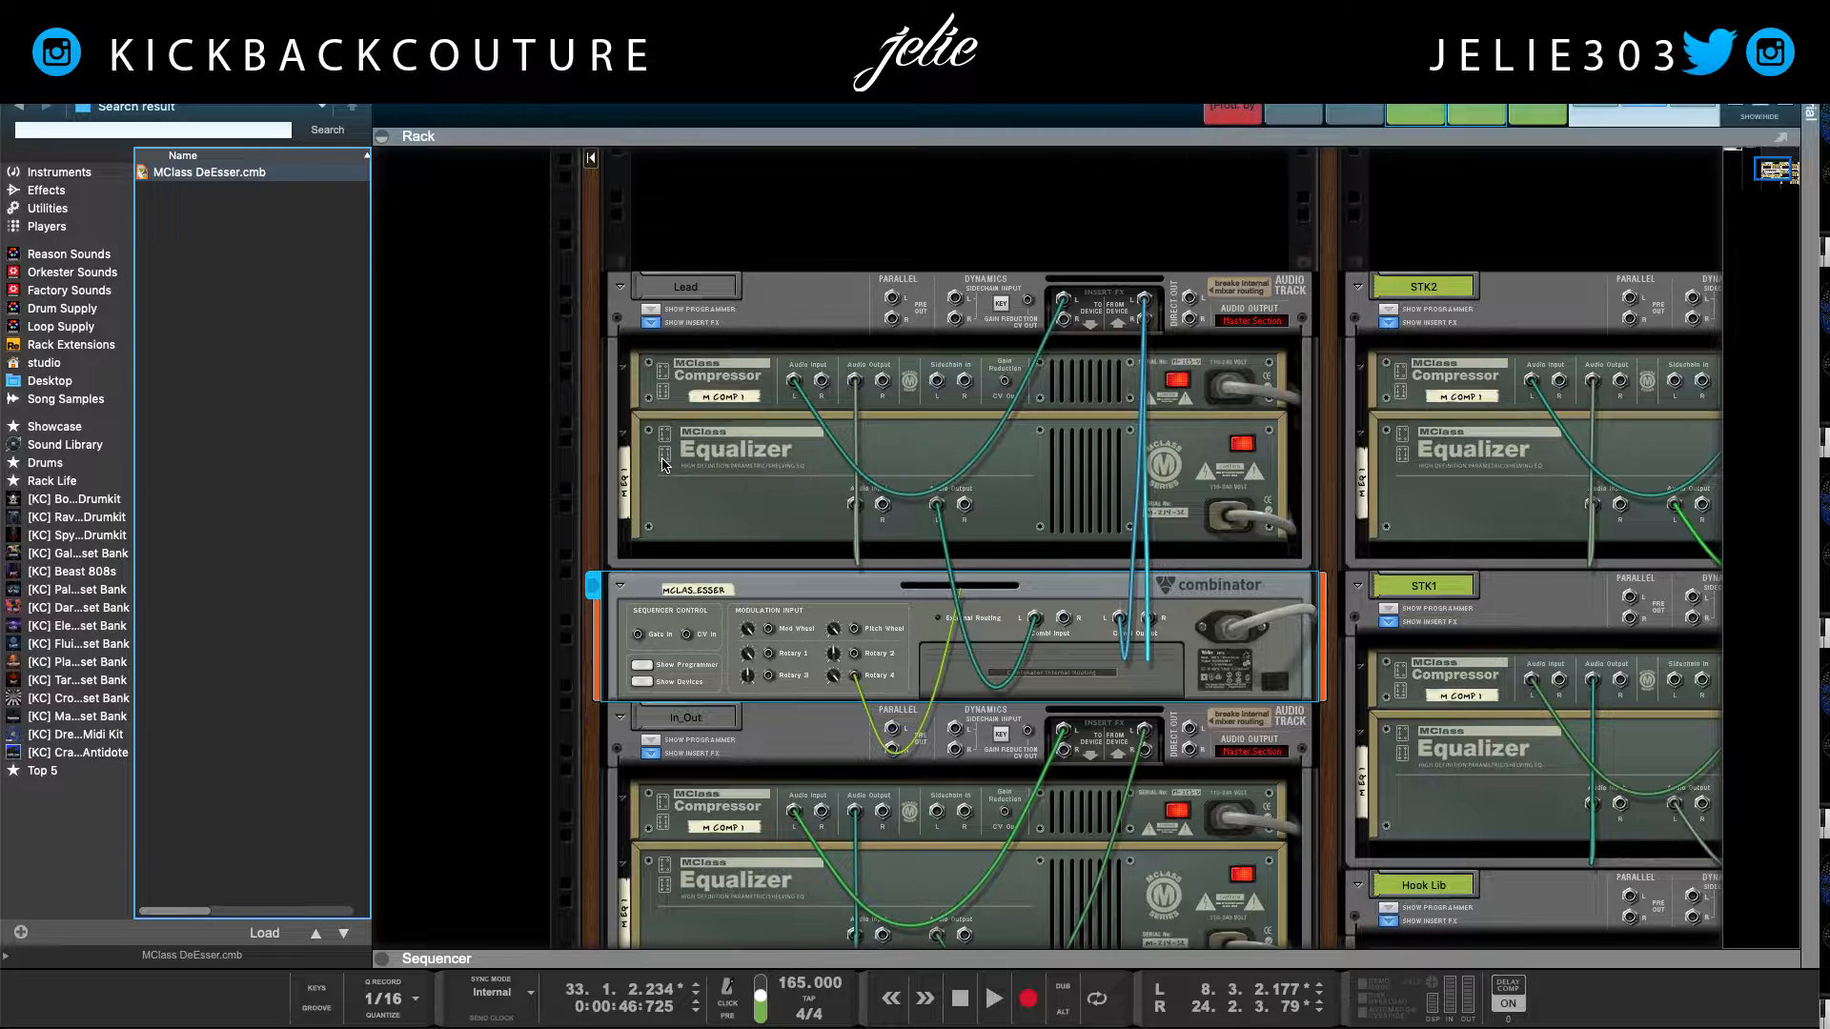
Step: Examine the rear cabling between the Lead track's compressor, equalizer and the MClass DeEsser combinator
click(710, 385)
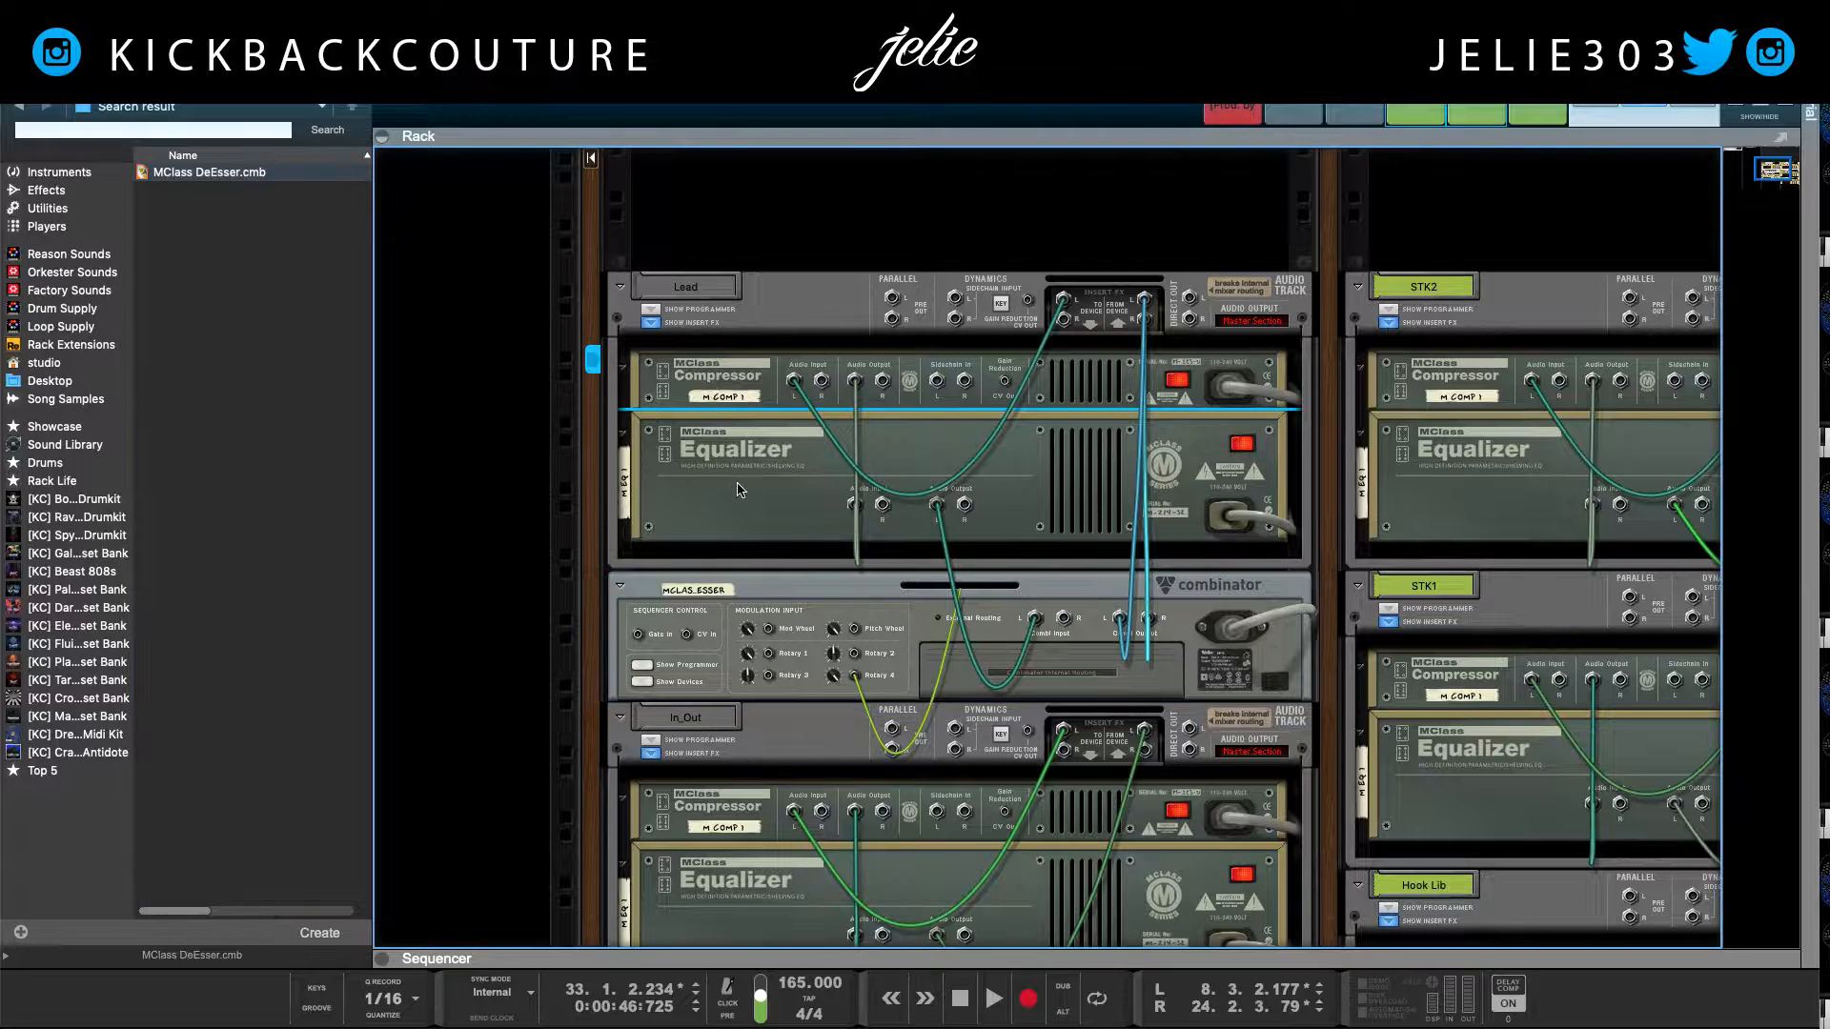
click(742, 491)
click(728, 591)
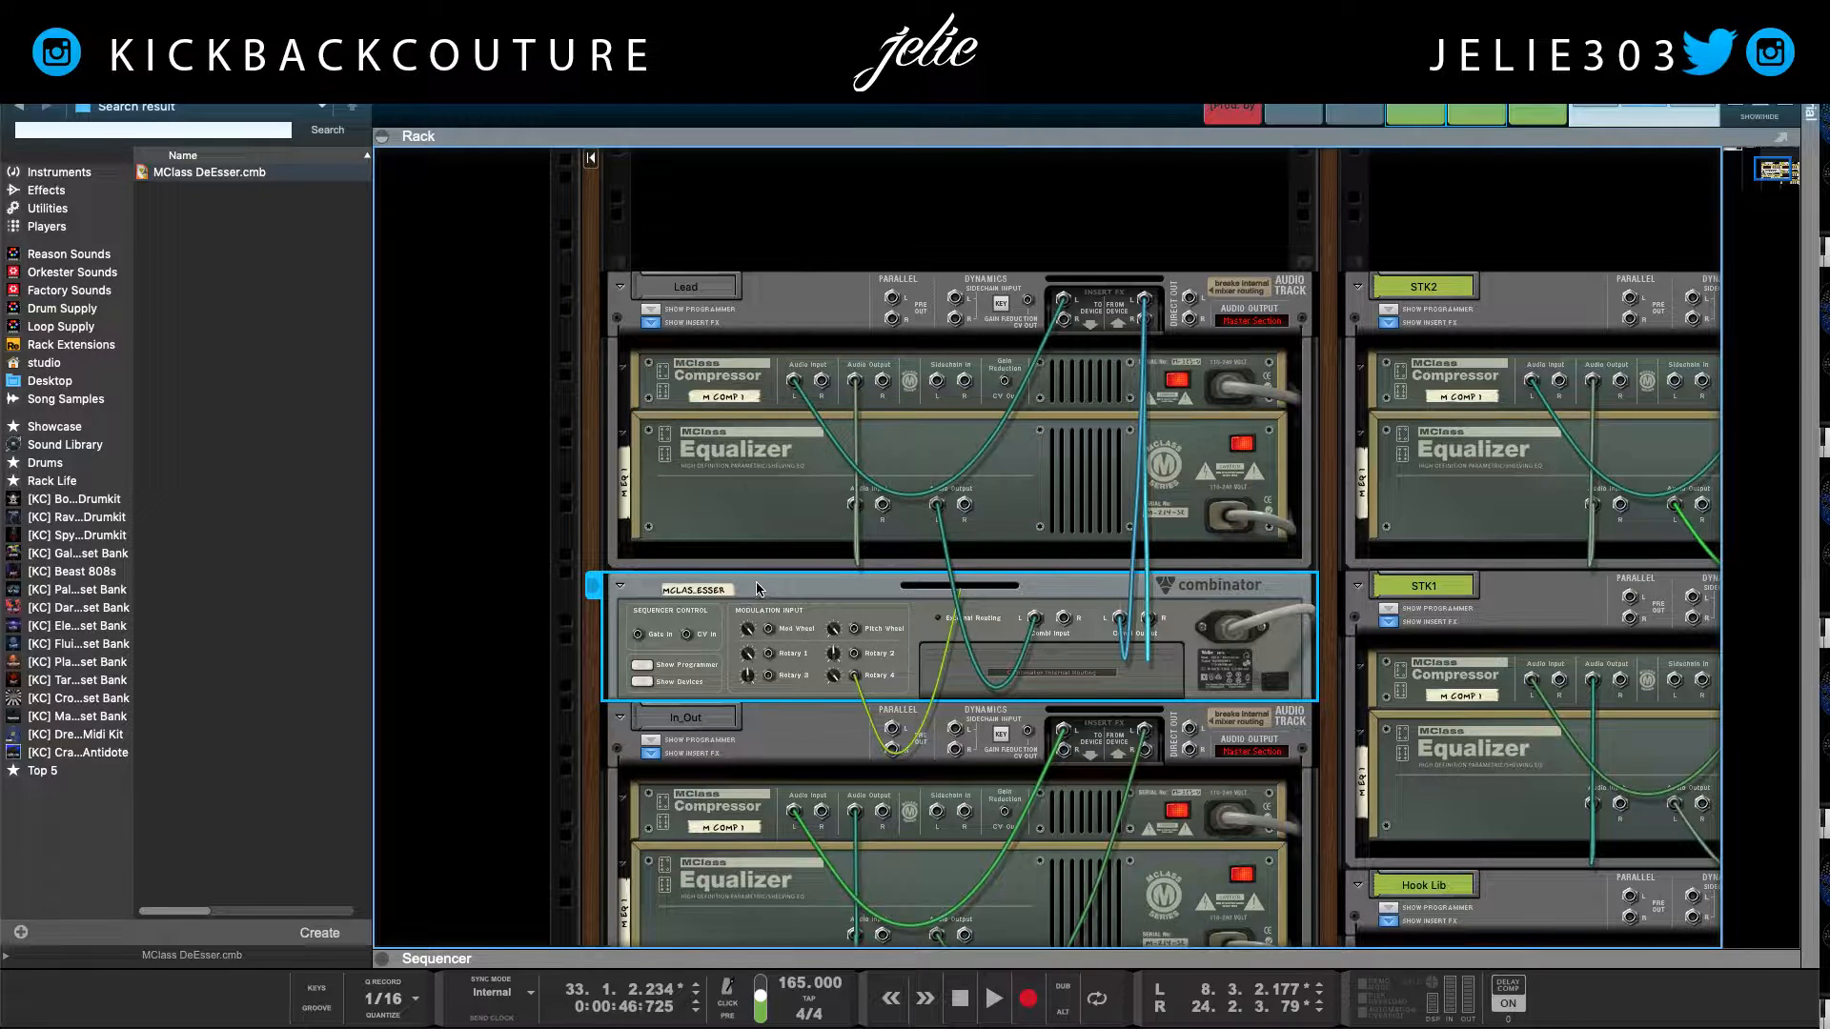
click(620, 587)
click(620, 587)
drag(664, 388, 671, 392)
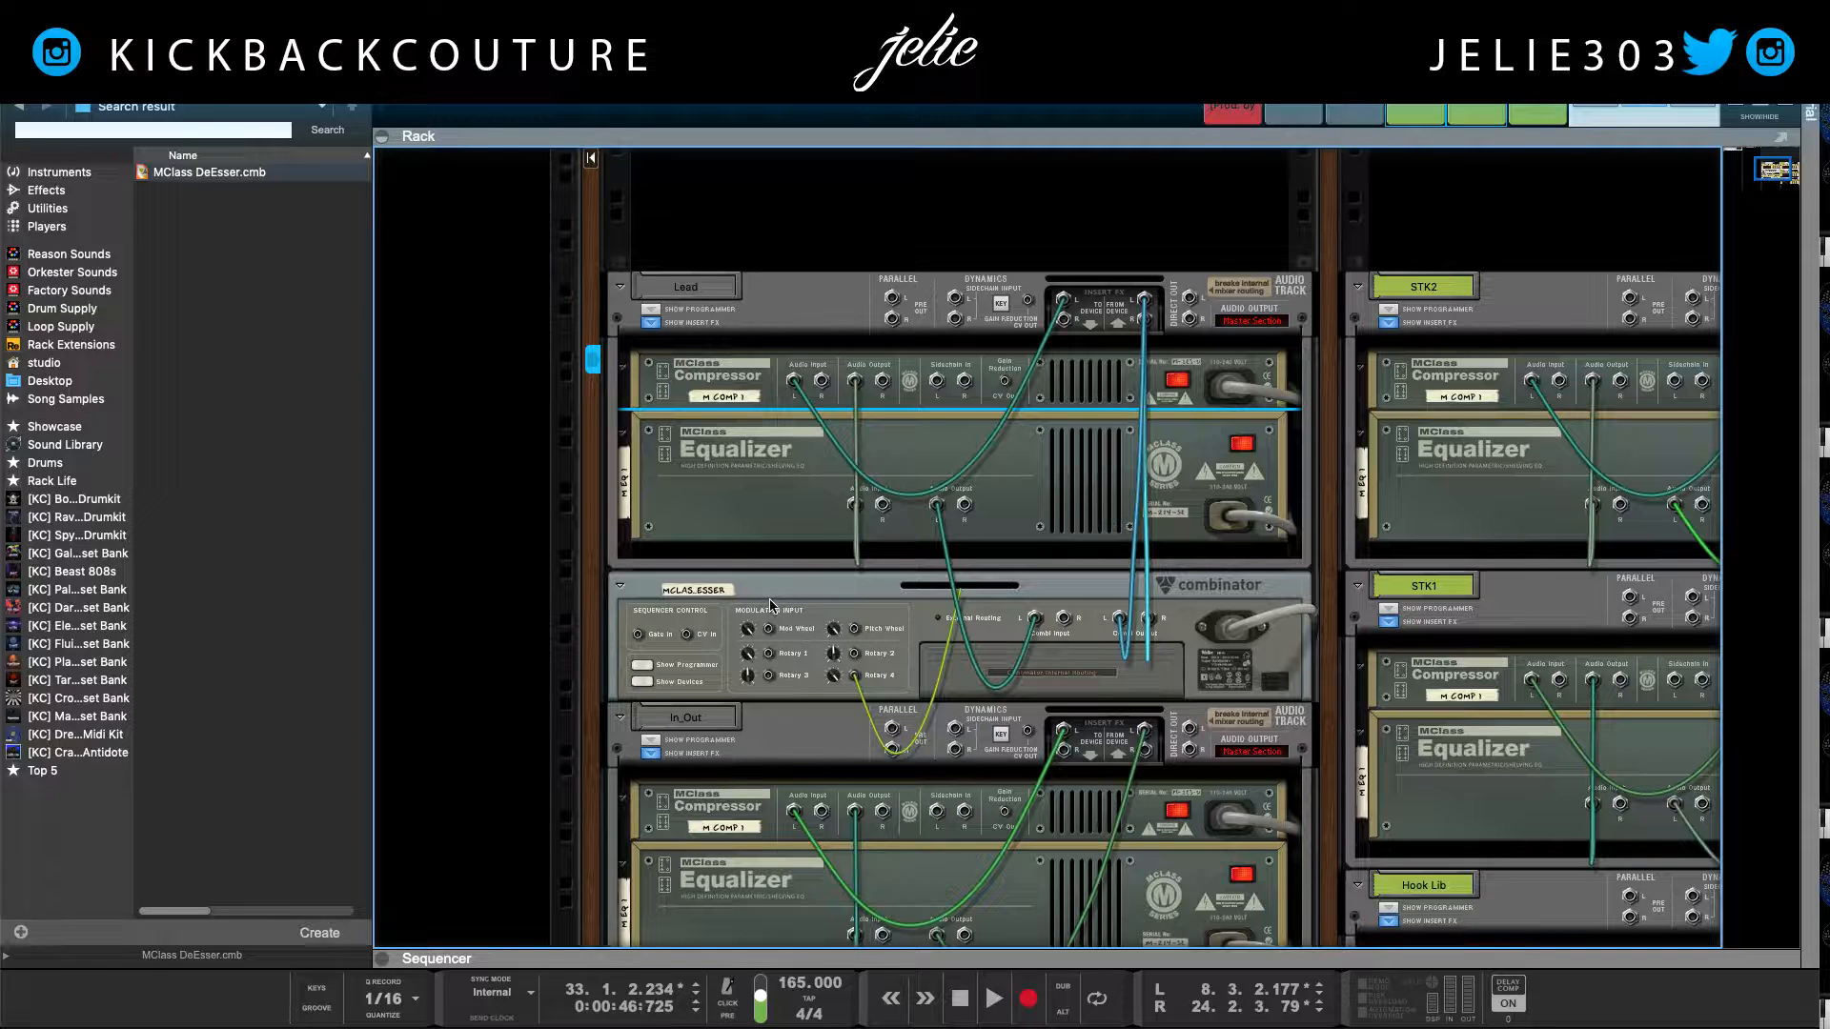
Step: Return to the front of the rack and play the song to check the signal through the MClass DeEsser combinator
key(Tab)
click(779, 622)
key(space)
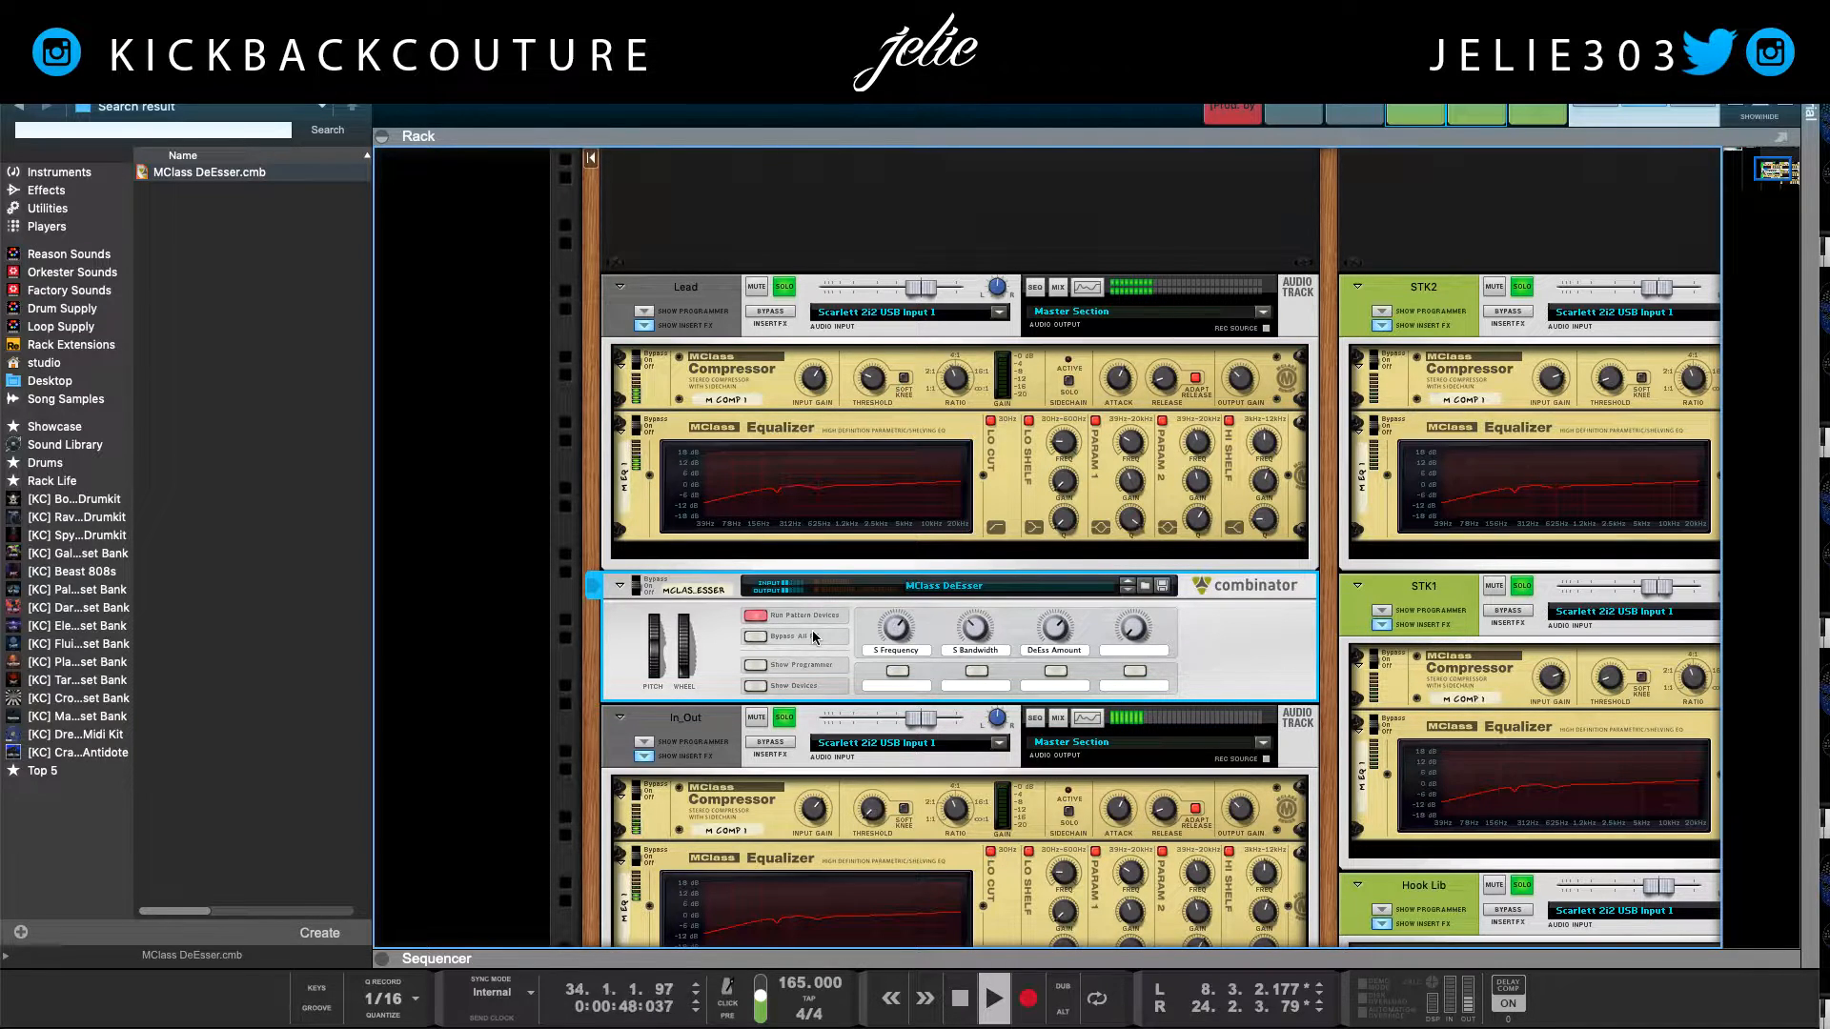
key(space)
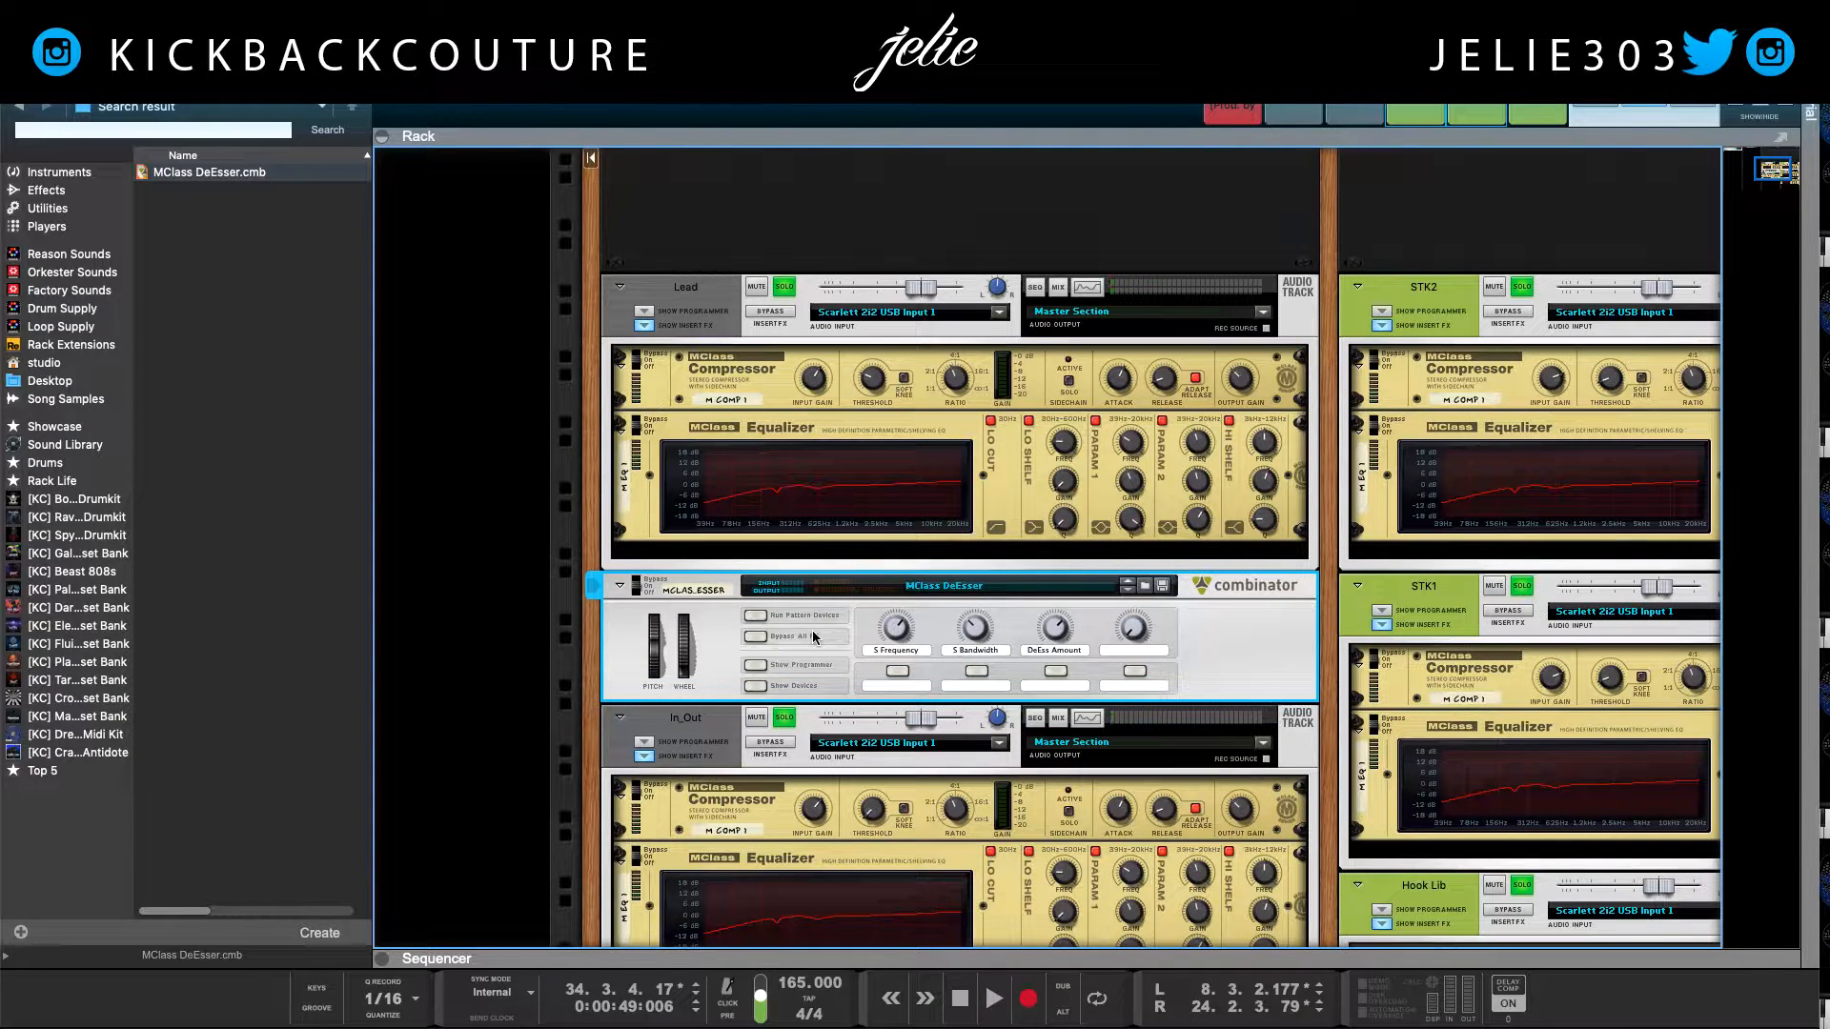
key(space)
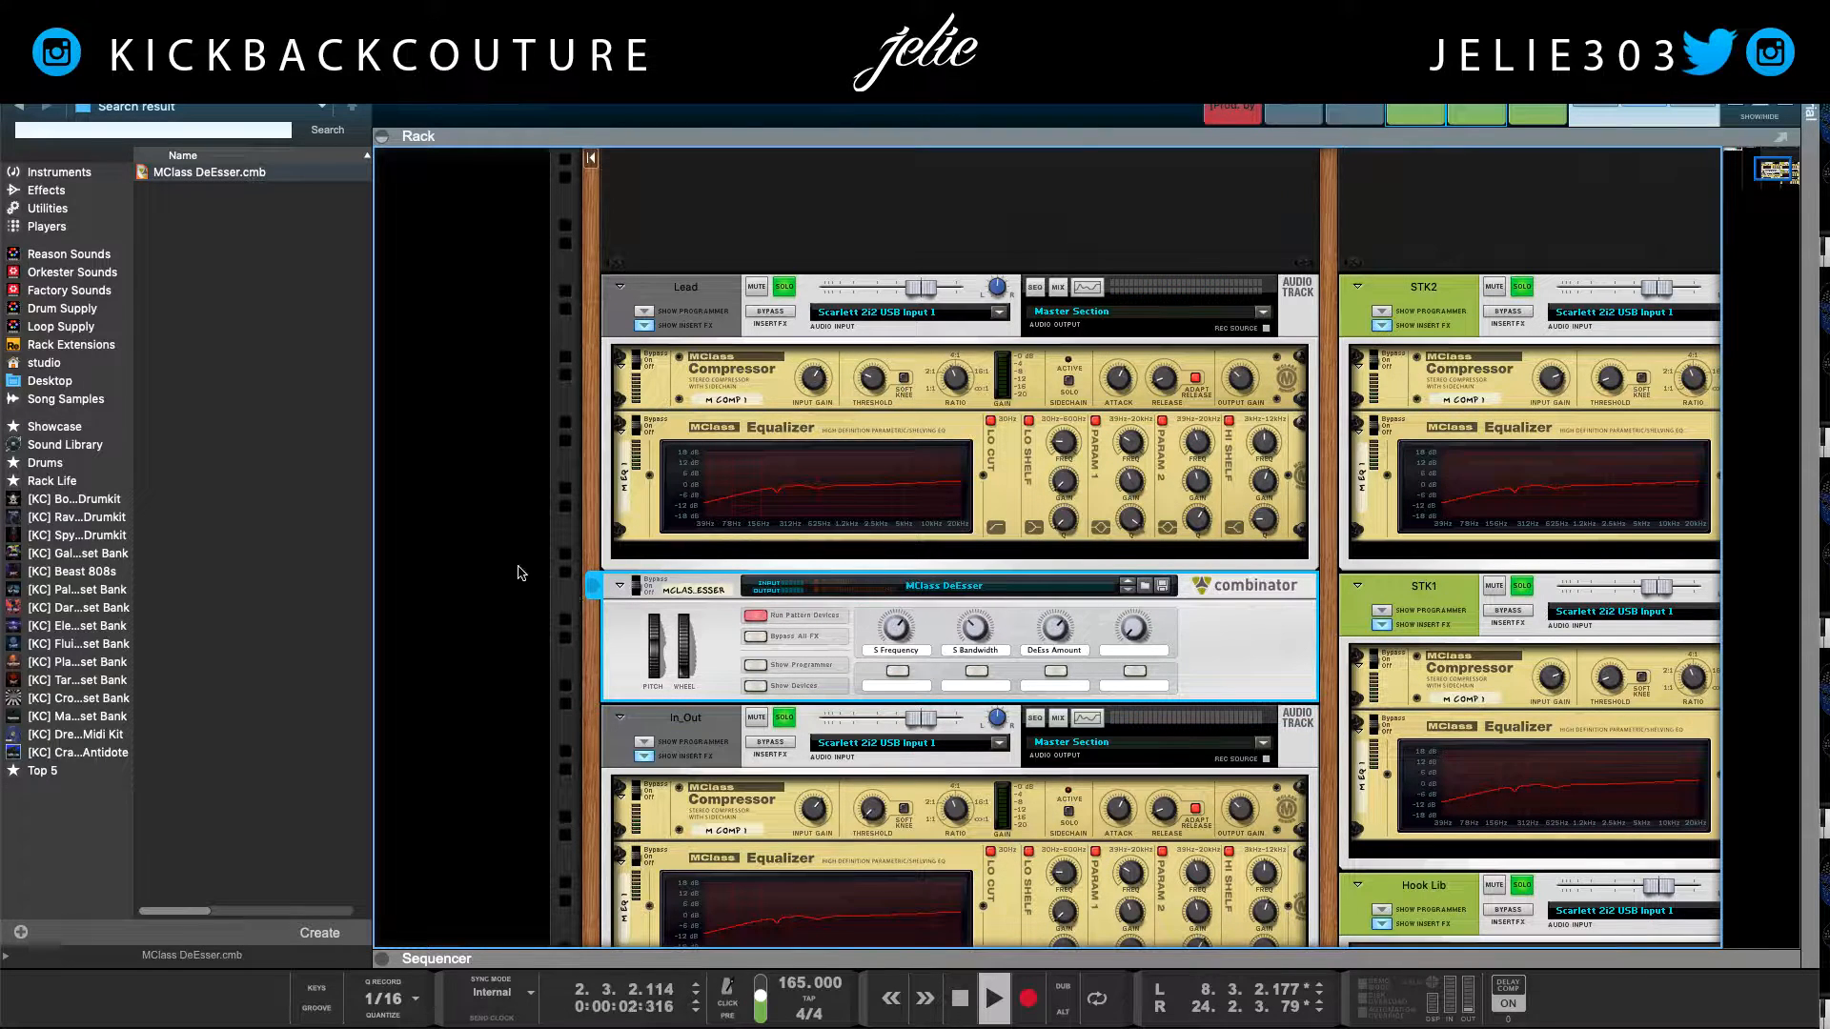
key(Tab)
key(space)
Step: Remove the auto-routed MClass DeEsser combinator from below the Lead track
key(Tab)
key(Tab)
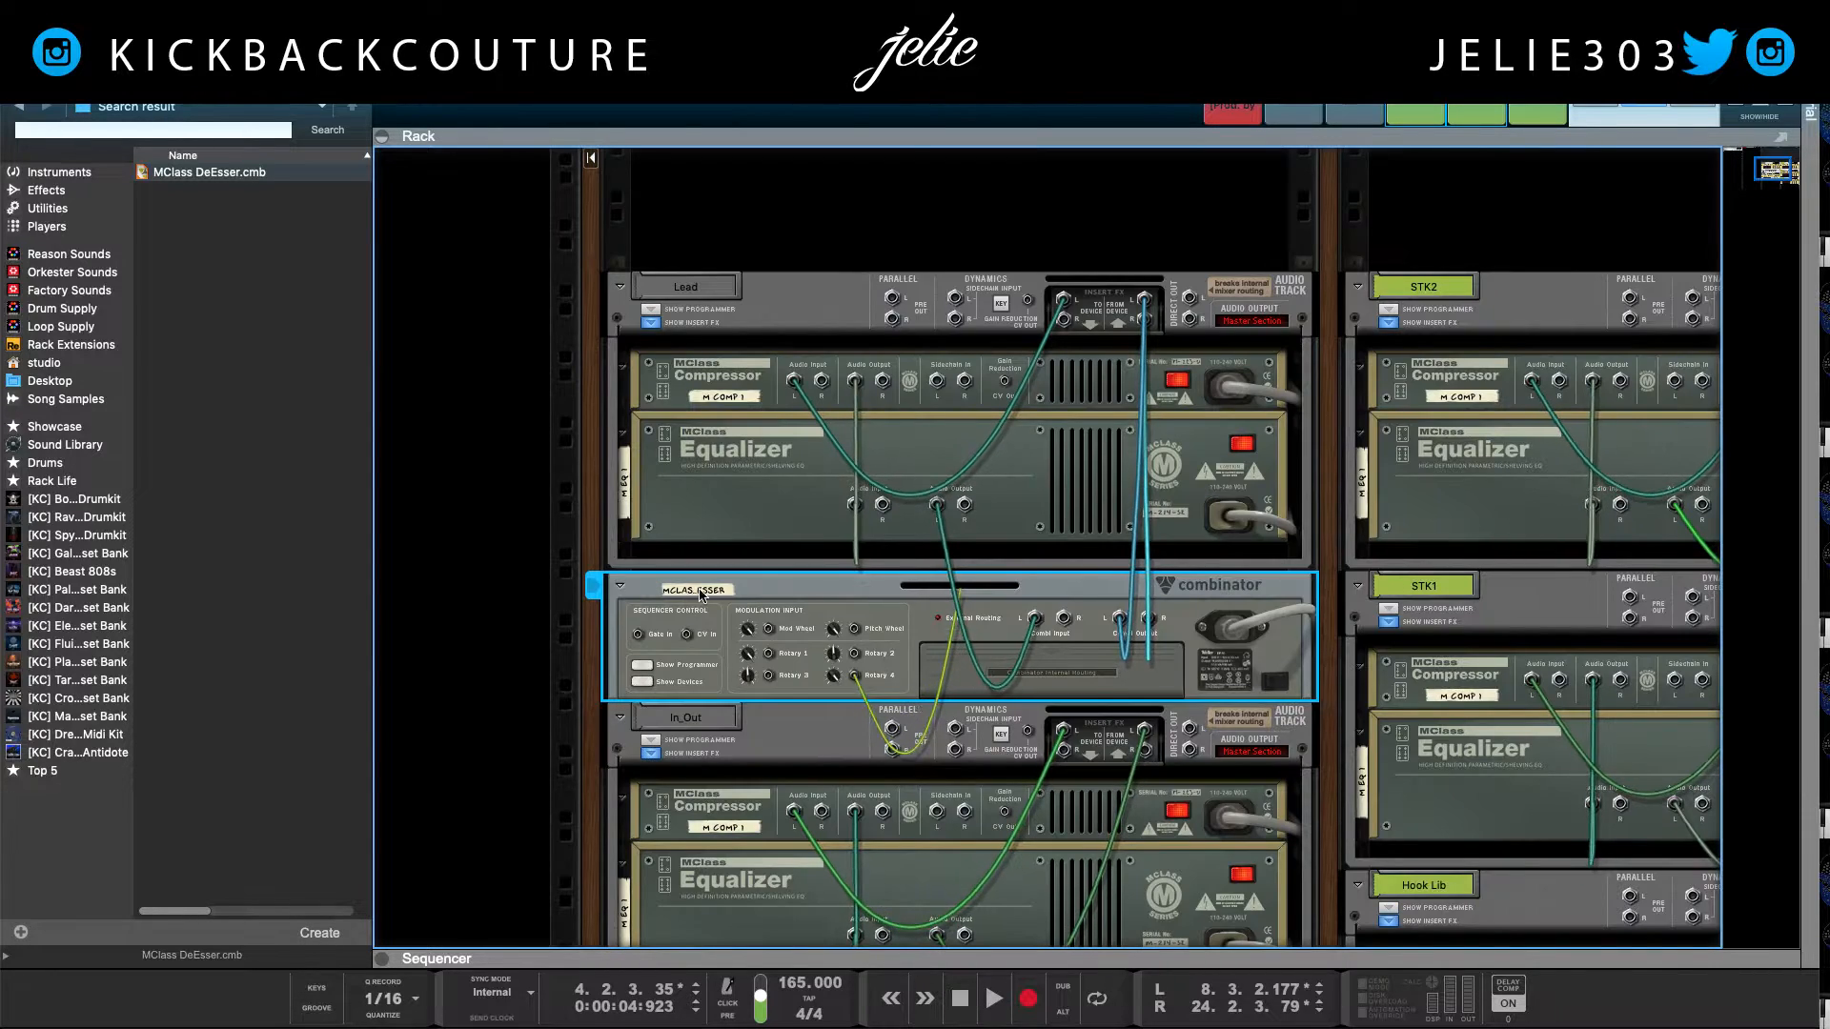
click(1018, 490)
click(1178, 641)
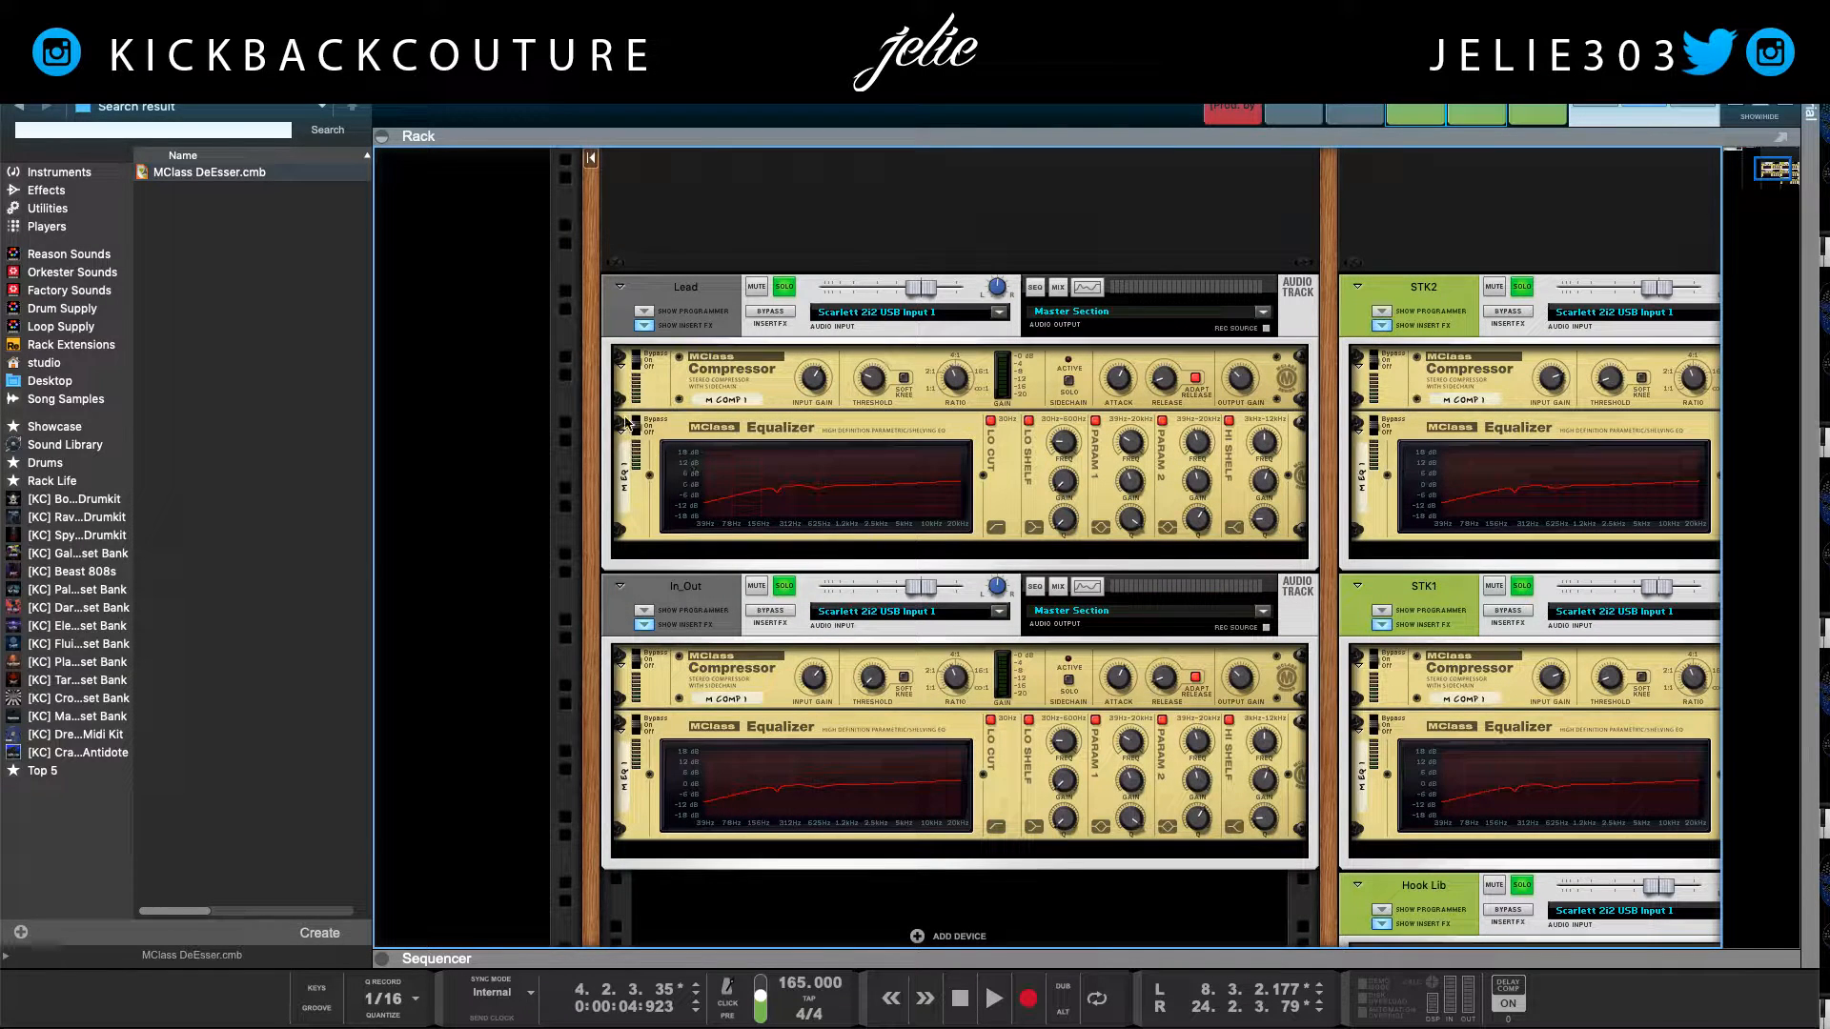
Step: Add the MClass DeEsser patch below the Lead track without automatic routing
click(713, 381)
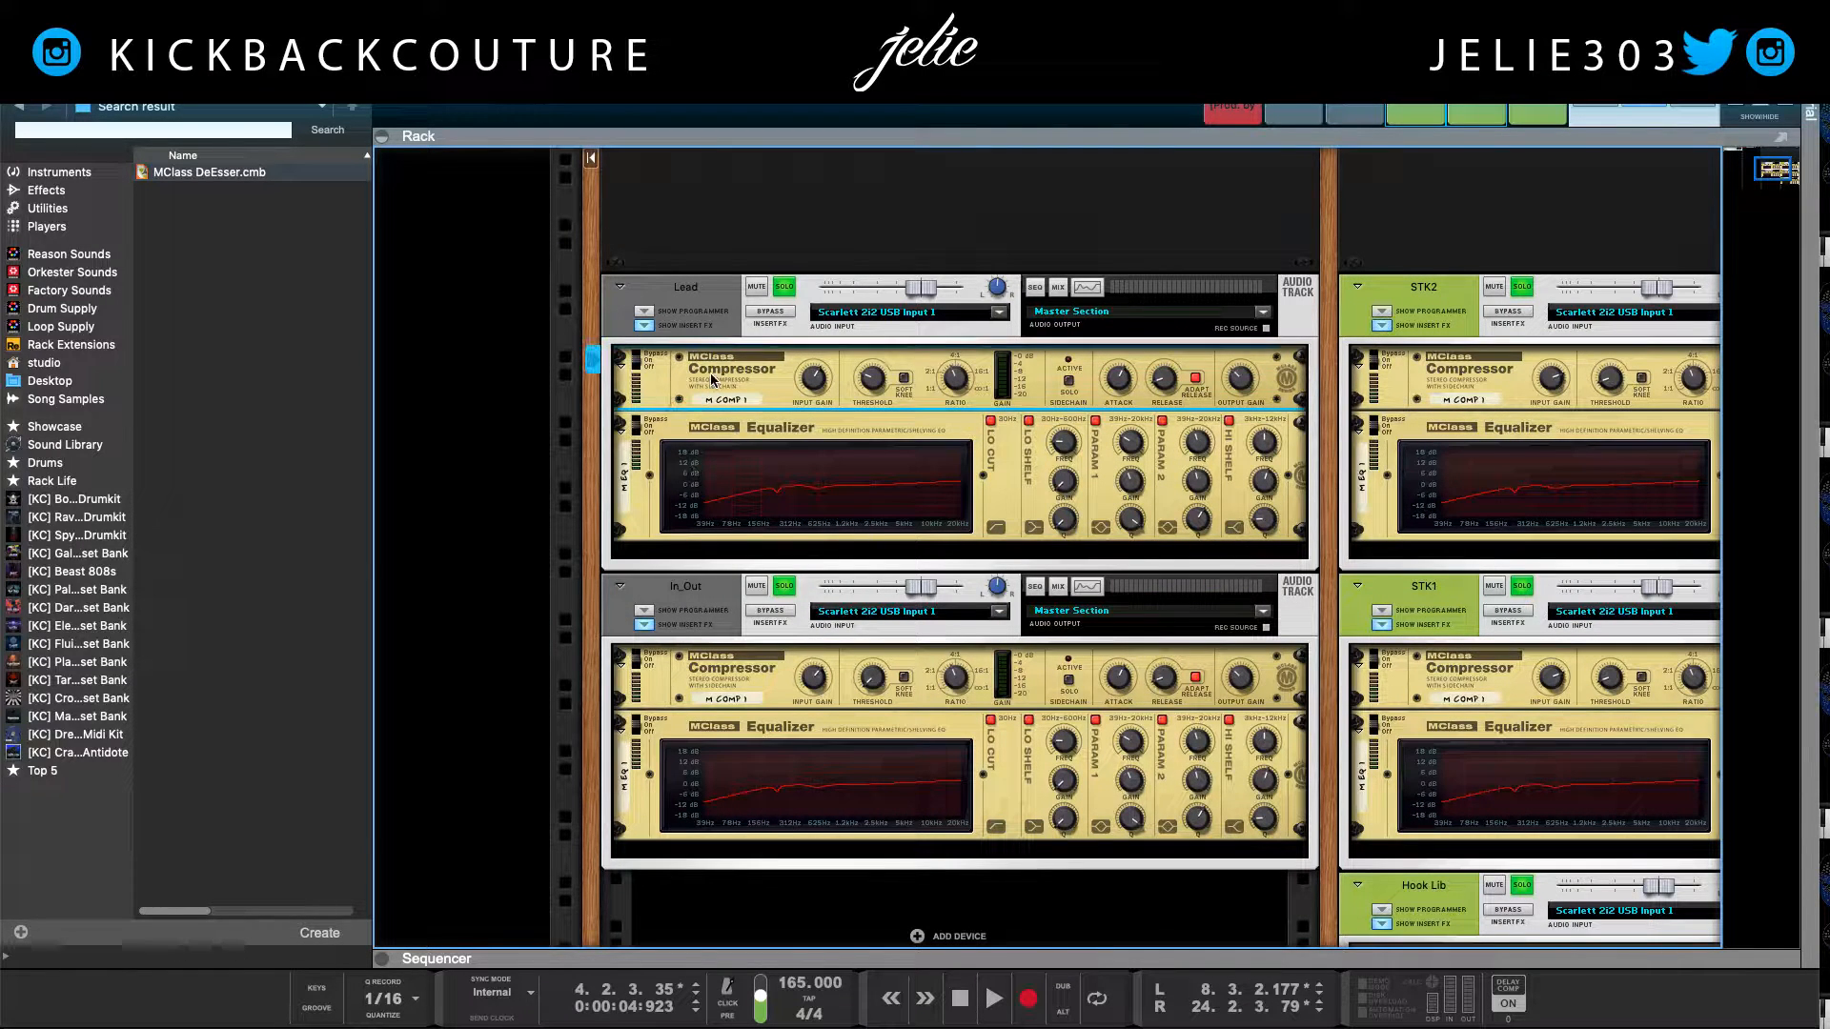
click(664, 441)
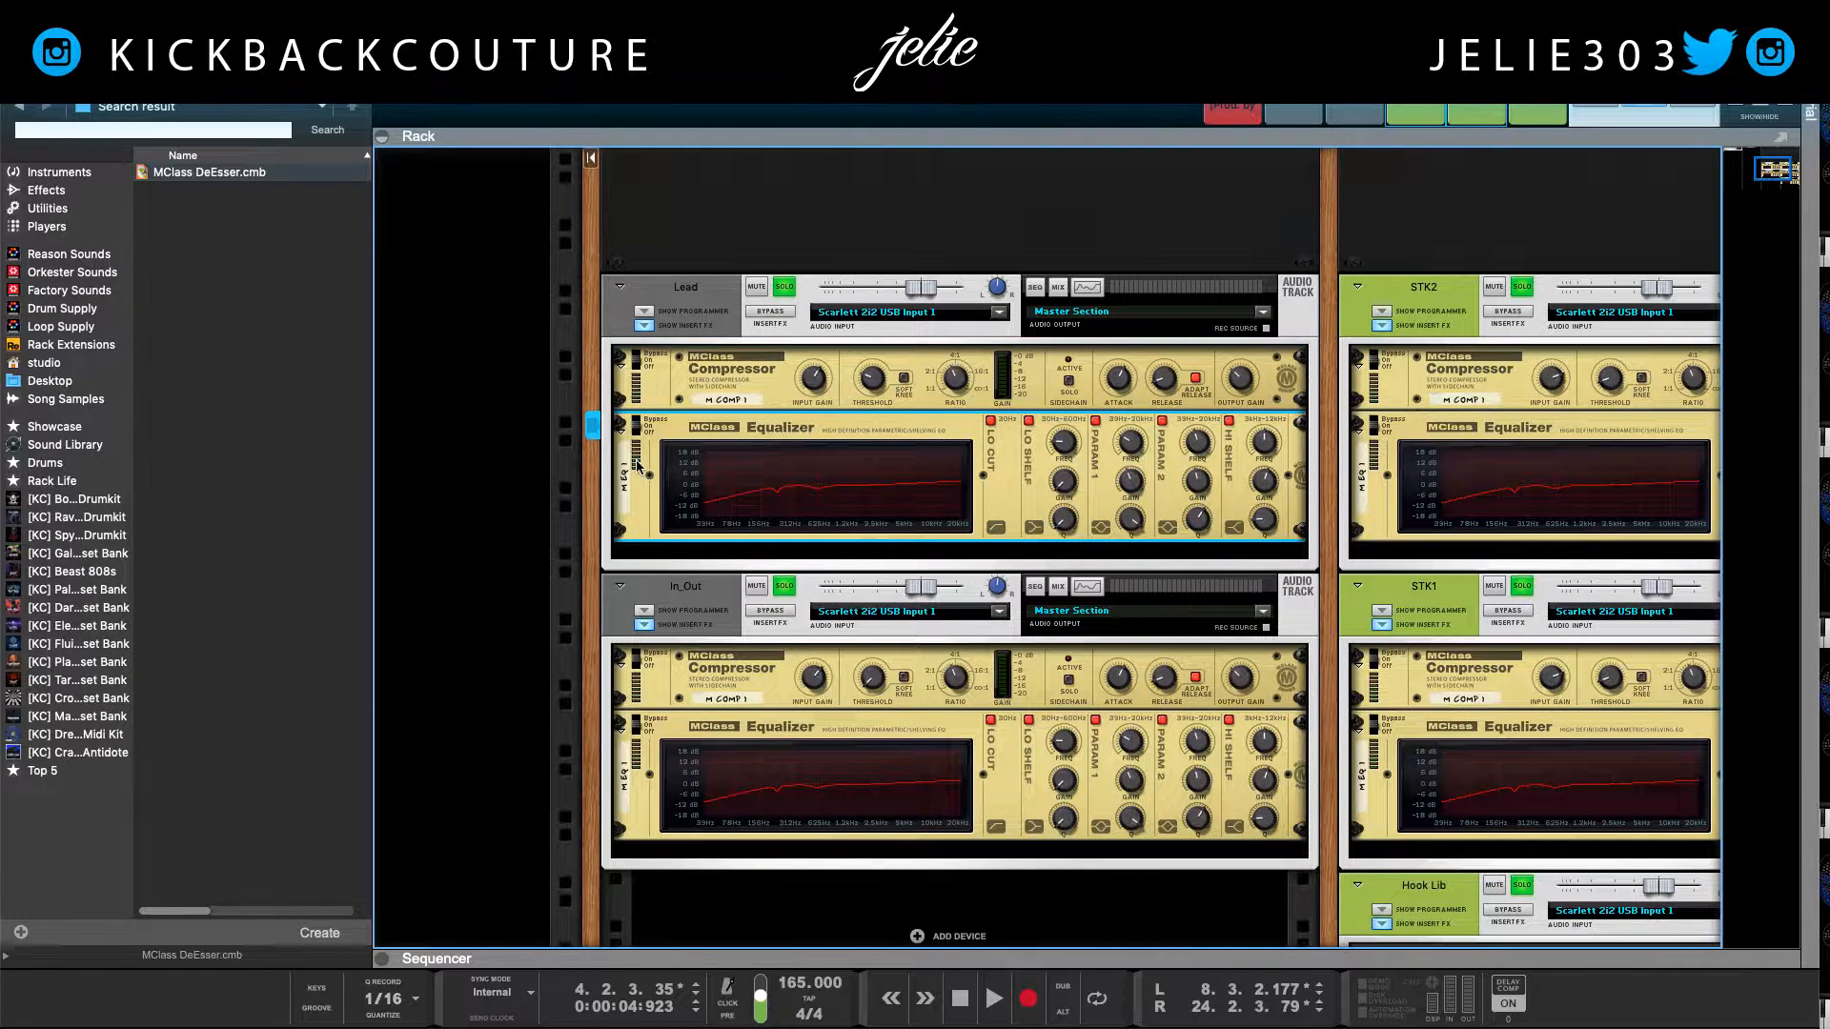
click(221, 172)
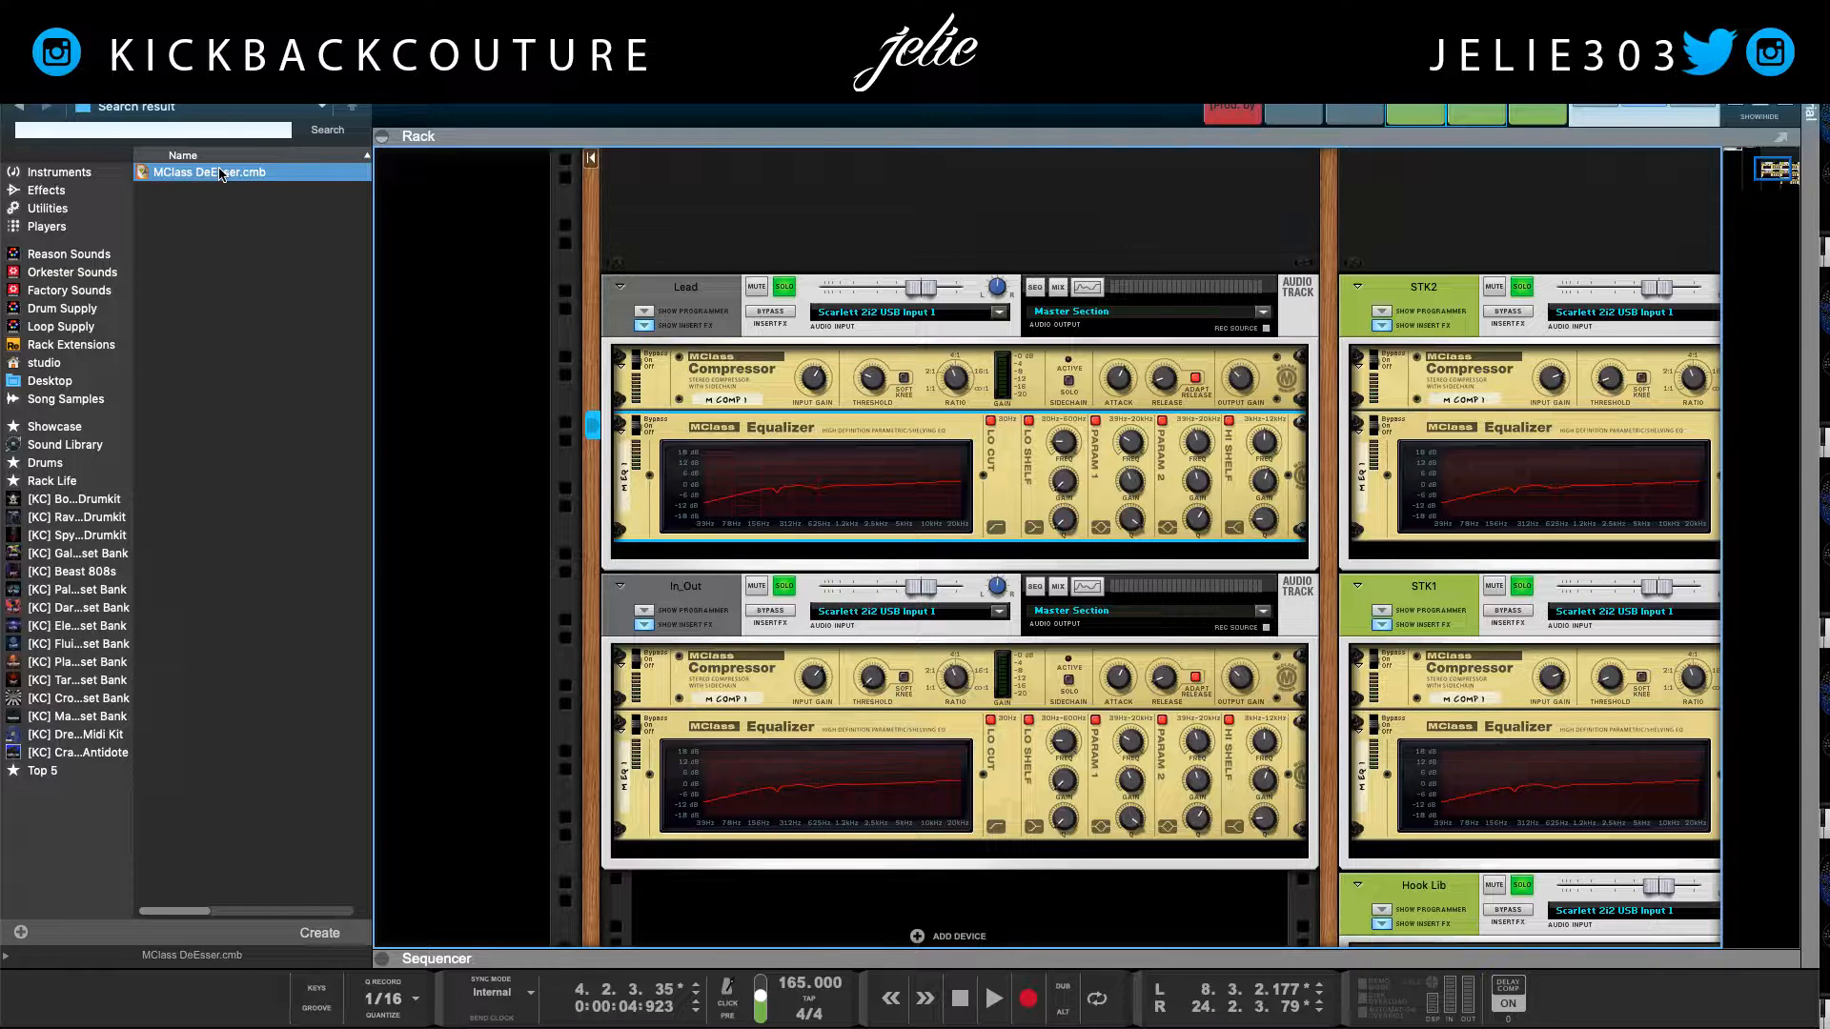
drag(221, 173, 841, 587)
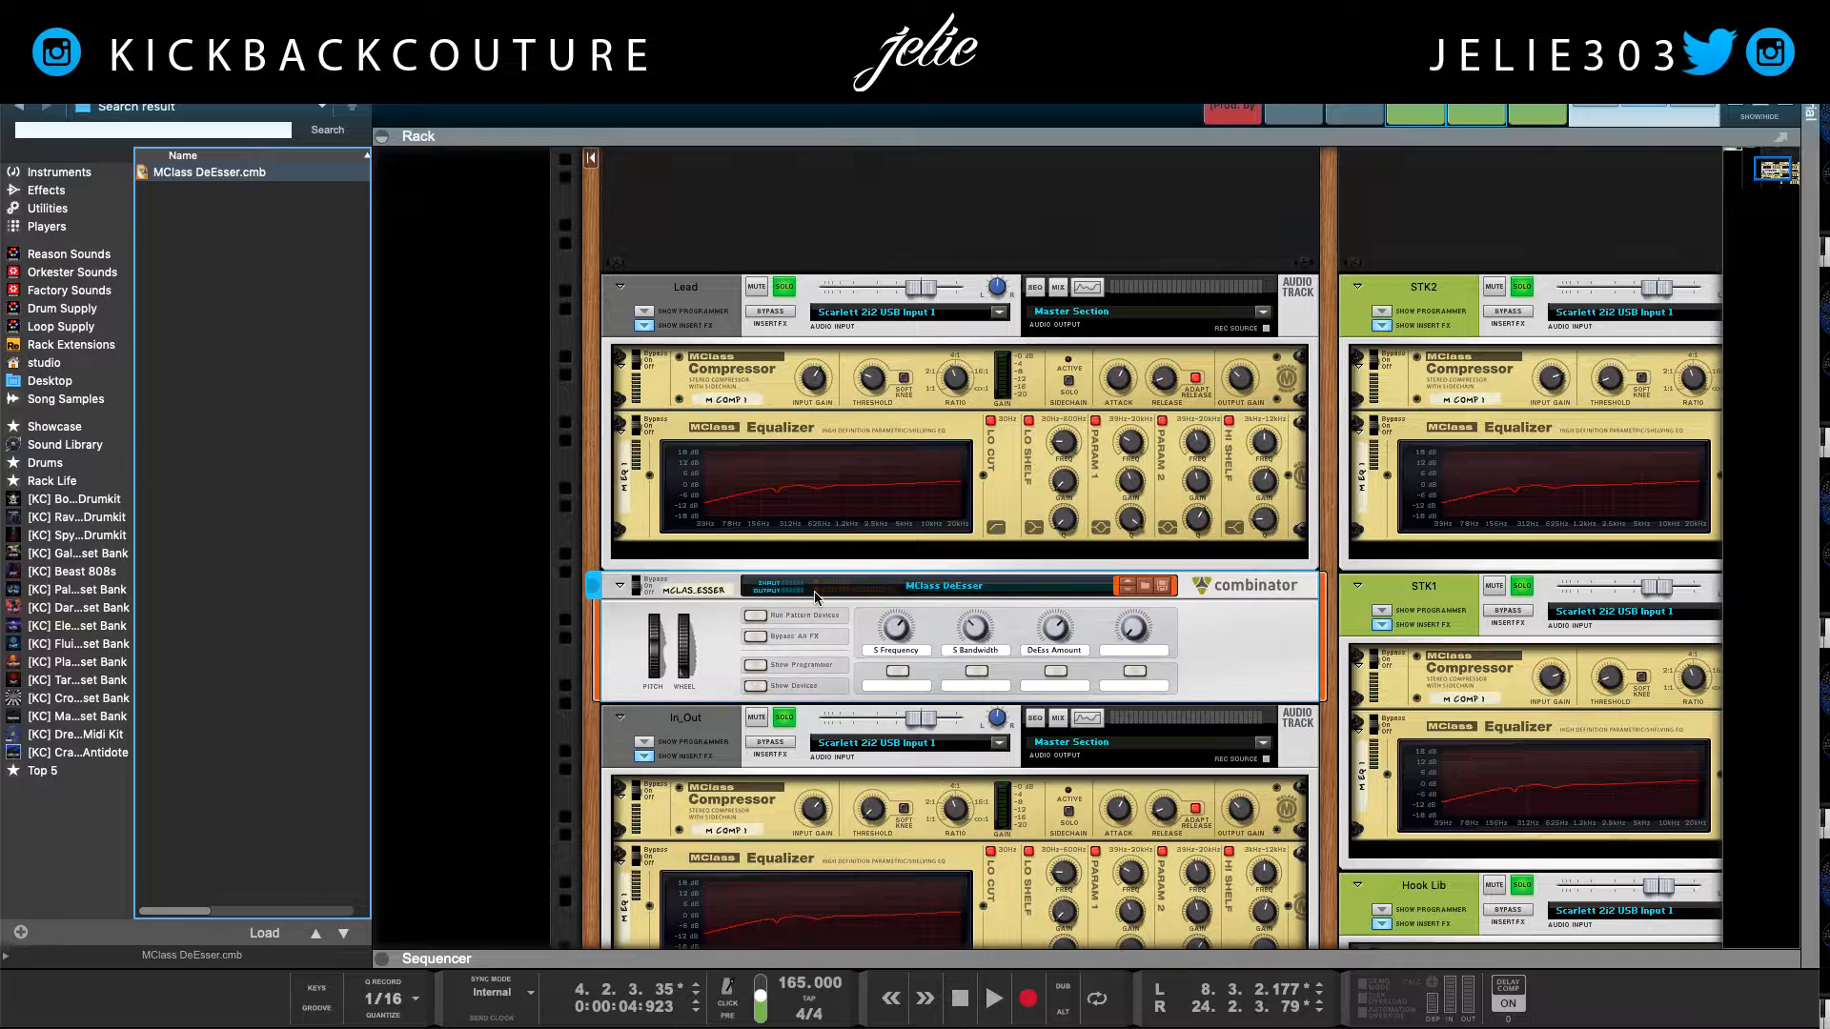
Step: Cable Lead's left insert send into the combinator's left input and the combinator's left output into the MClass Compressor's left audio input
key(Tab)
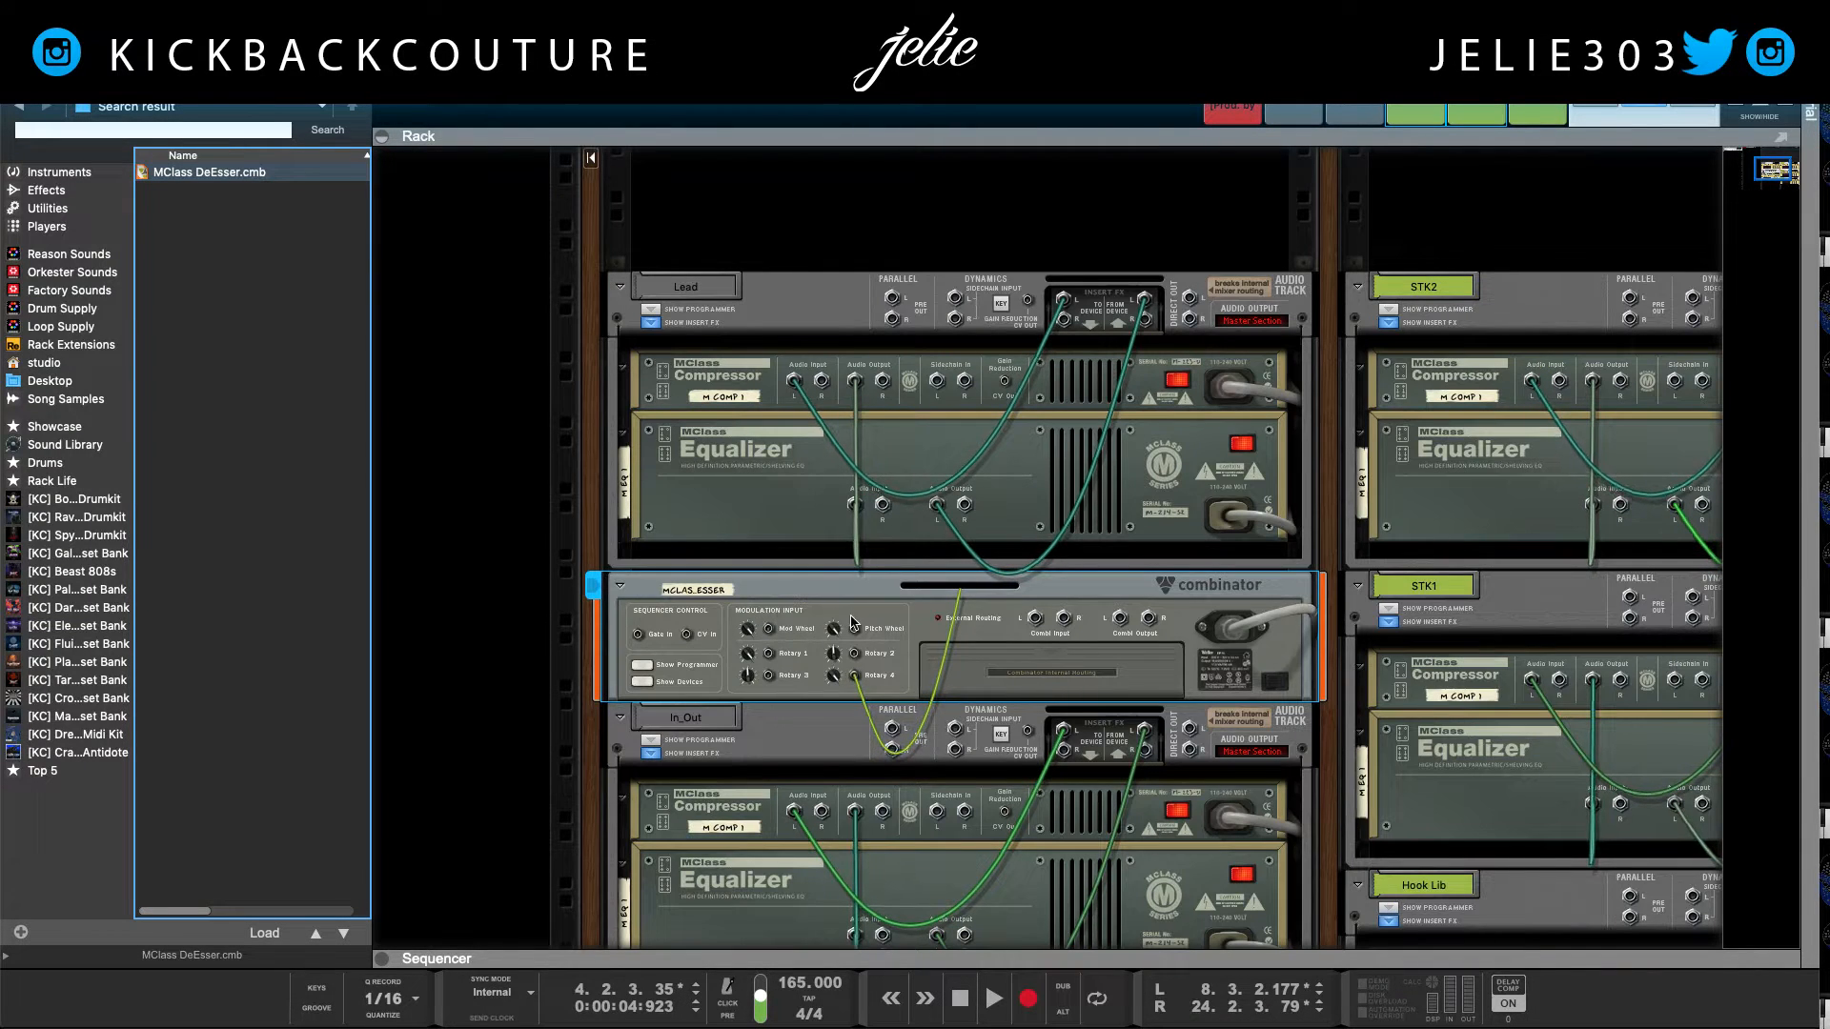
click(618, 594)
click(621, 587)
click(620, 587)
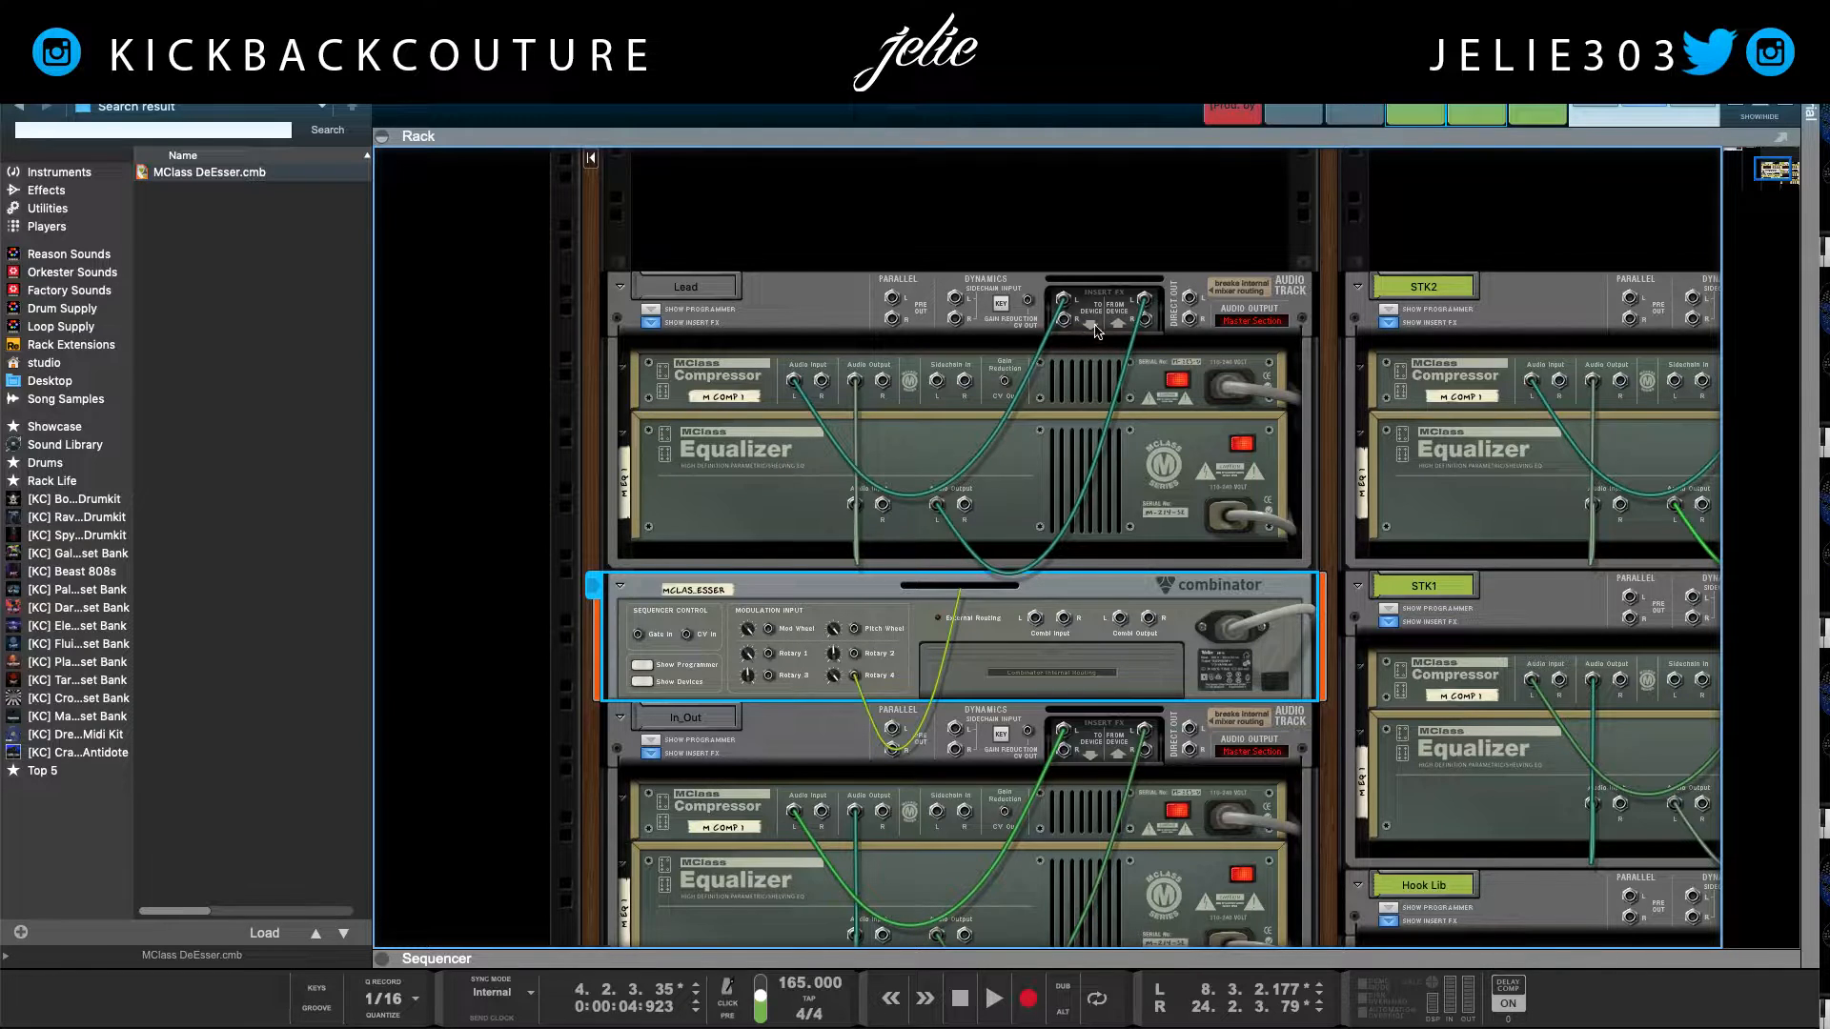
drag(1063, 299, 751, 389)
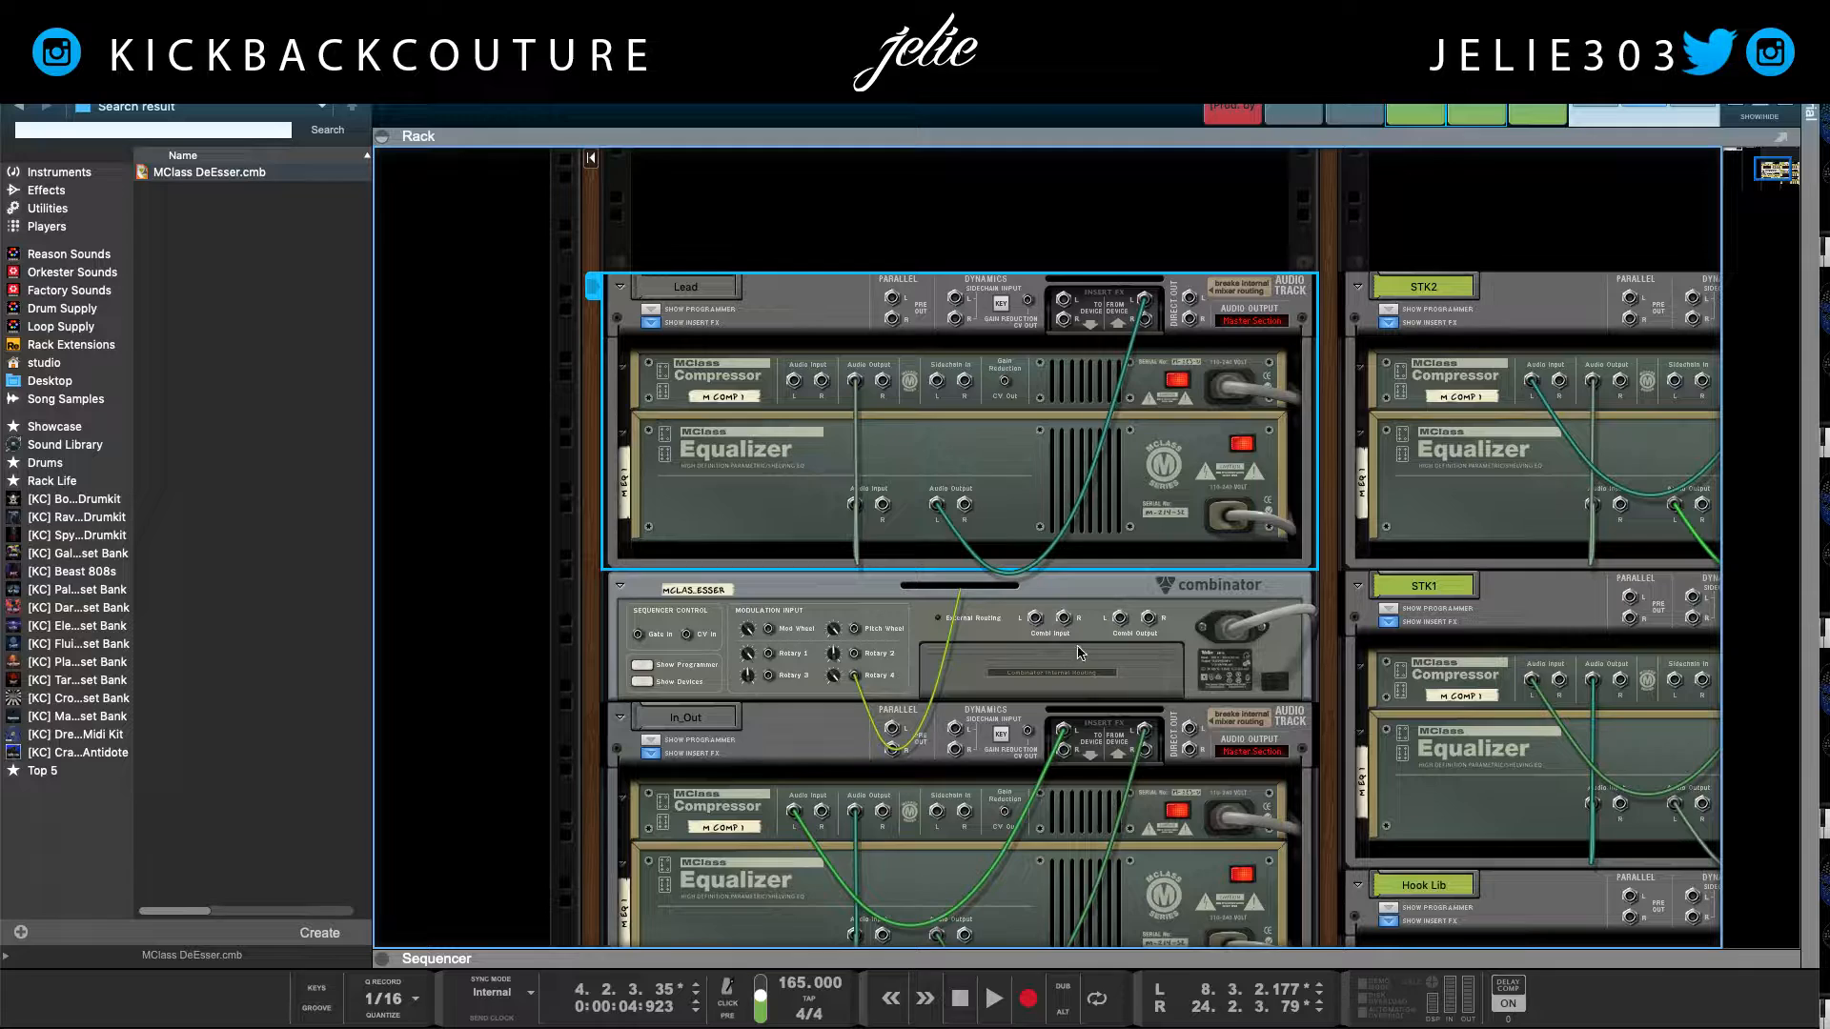
drag(1065, 300, 794, 381)
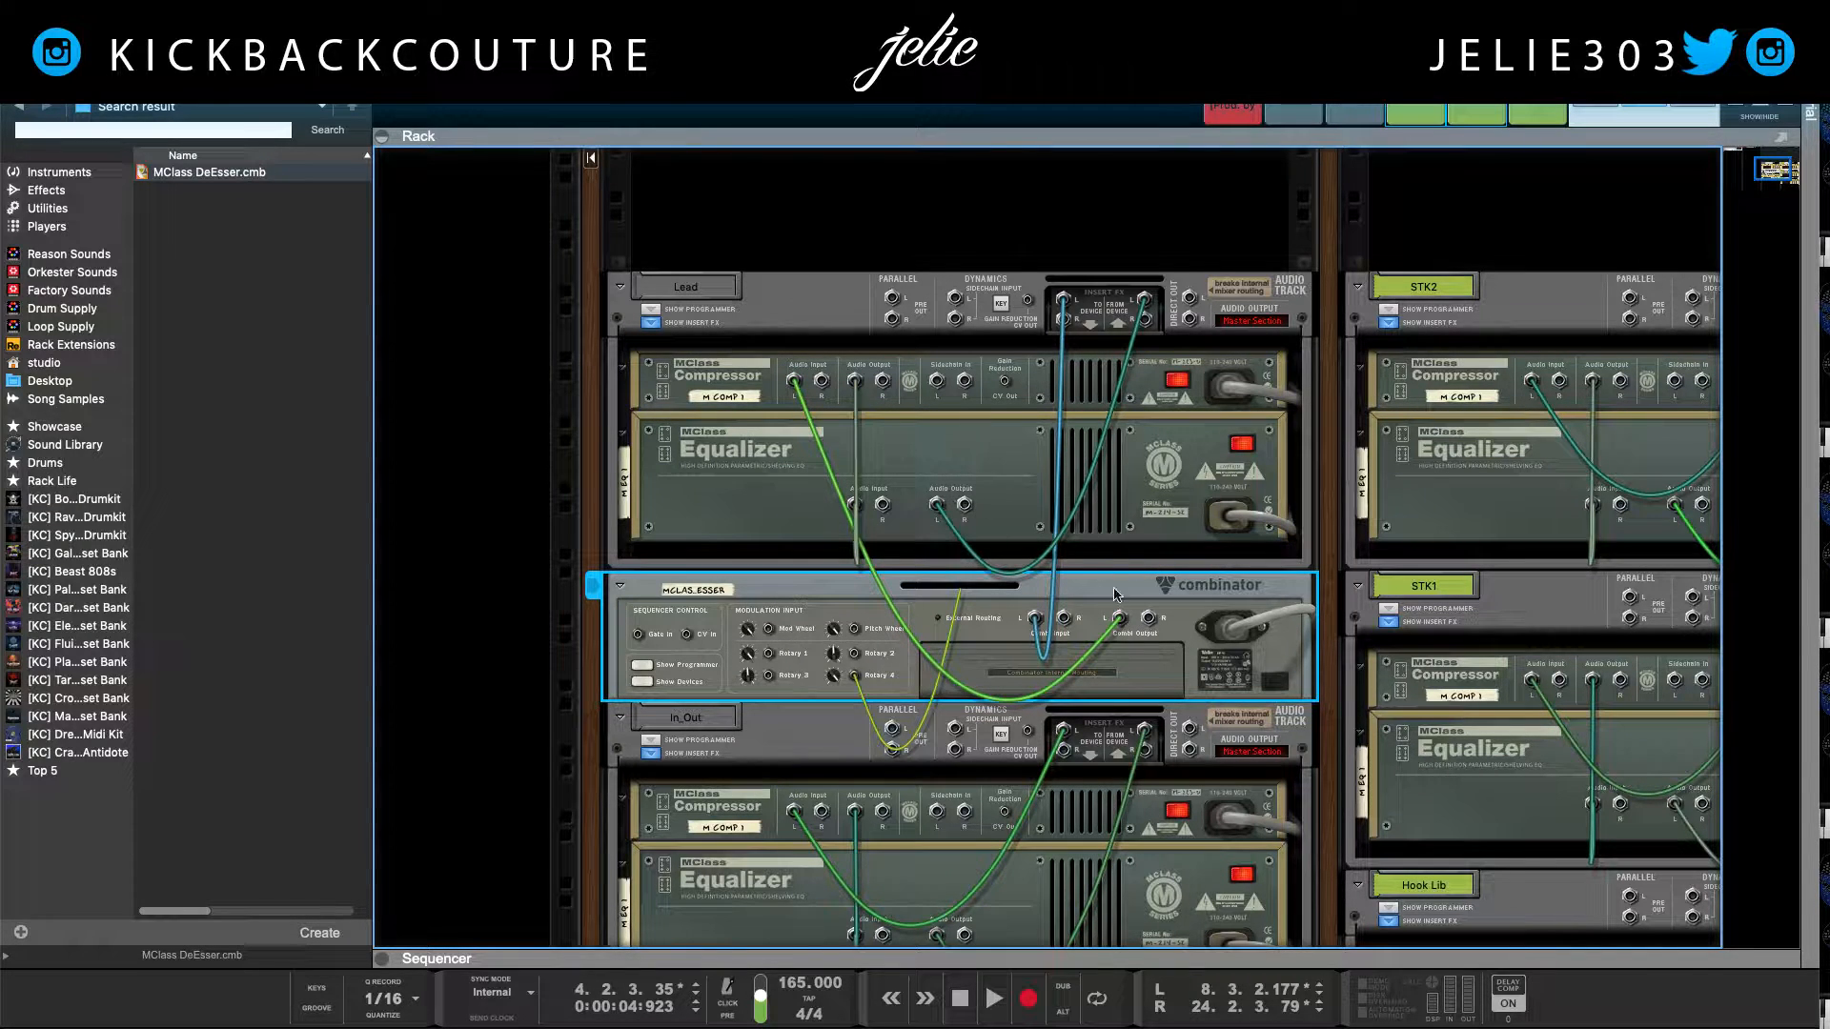
key(Tab)
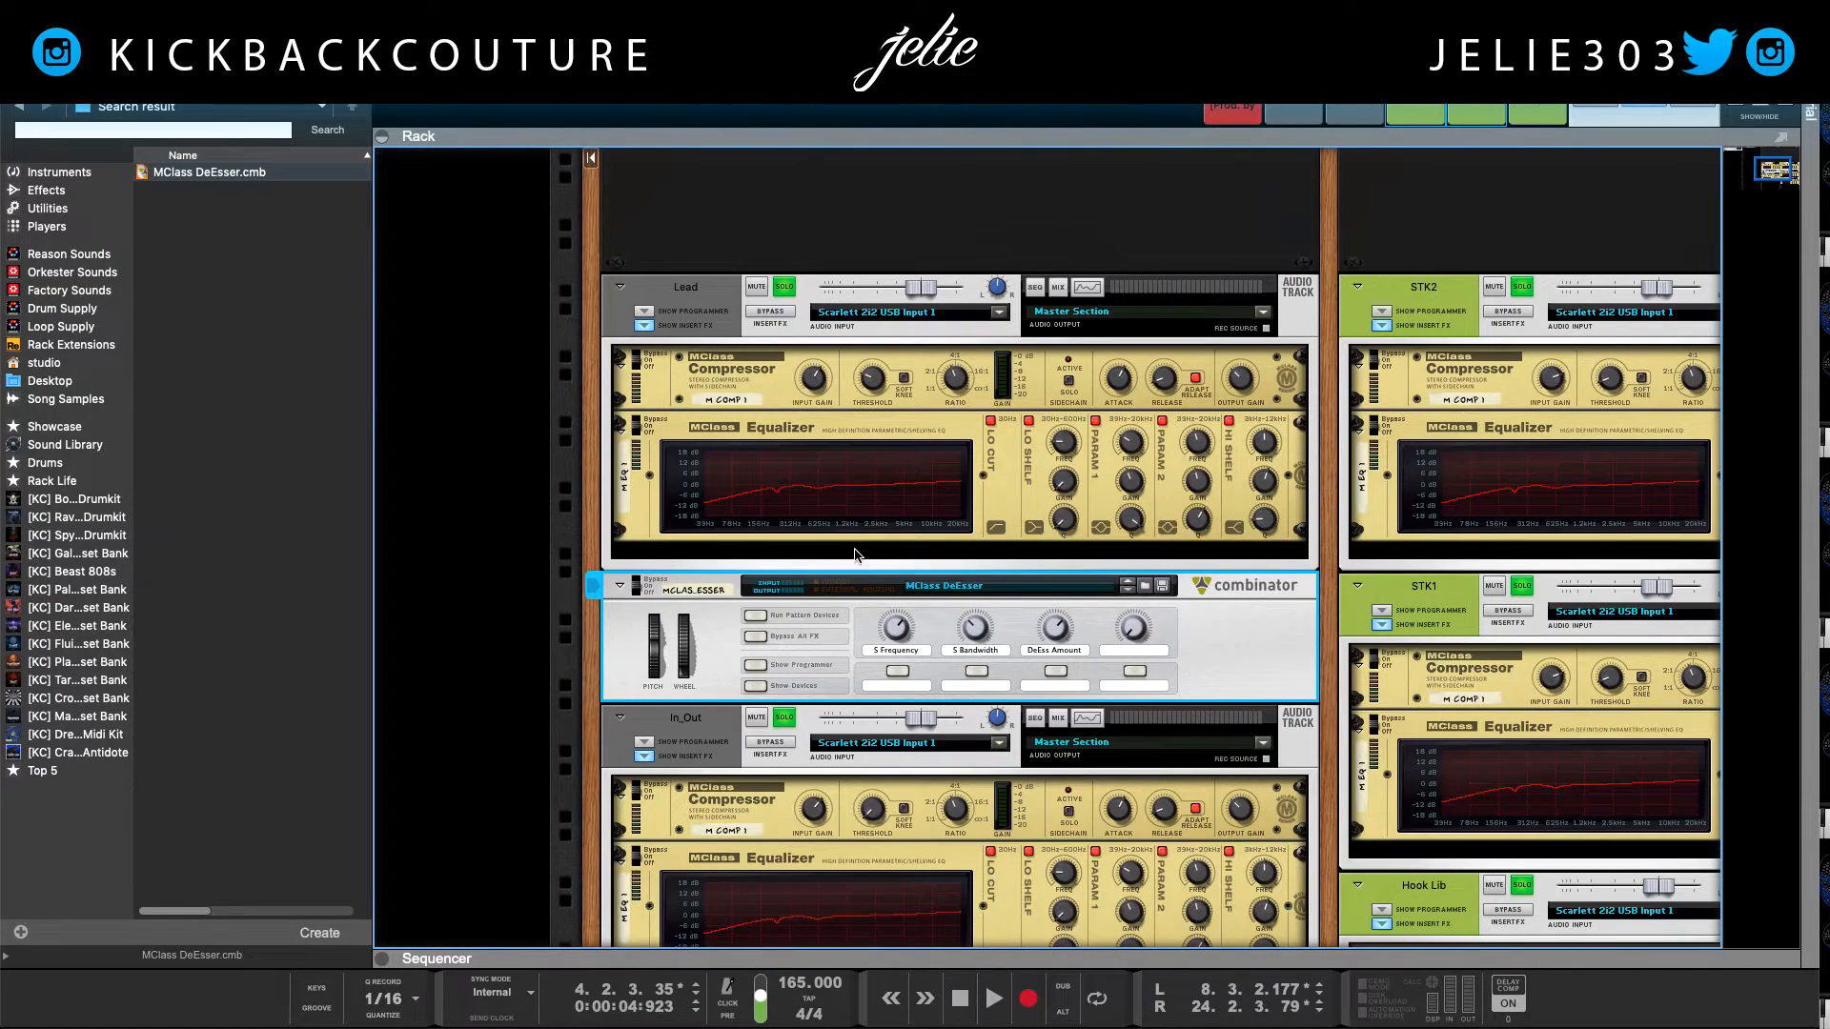
Step: Set the left locator to bar 26 and the right locator to bar 46, and start playback of the Lead section
key(space)
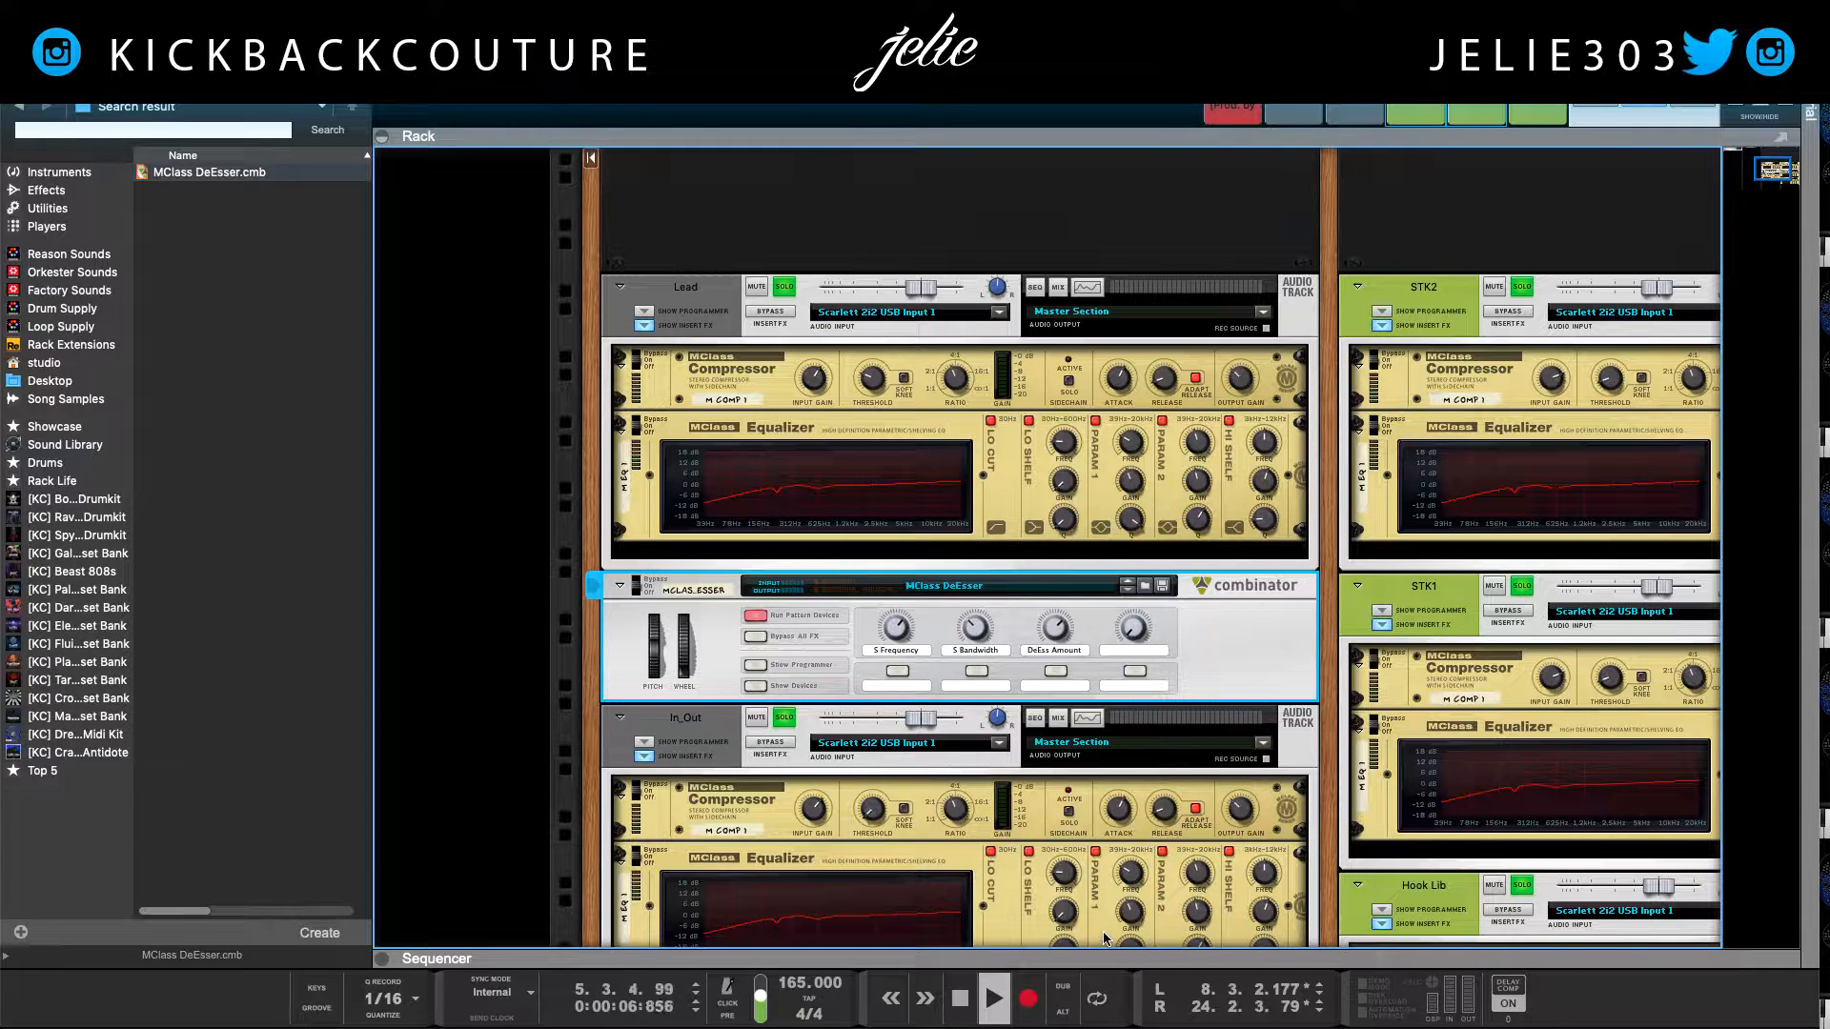
drag(1104, 956, 996, 238)
key(space)
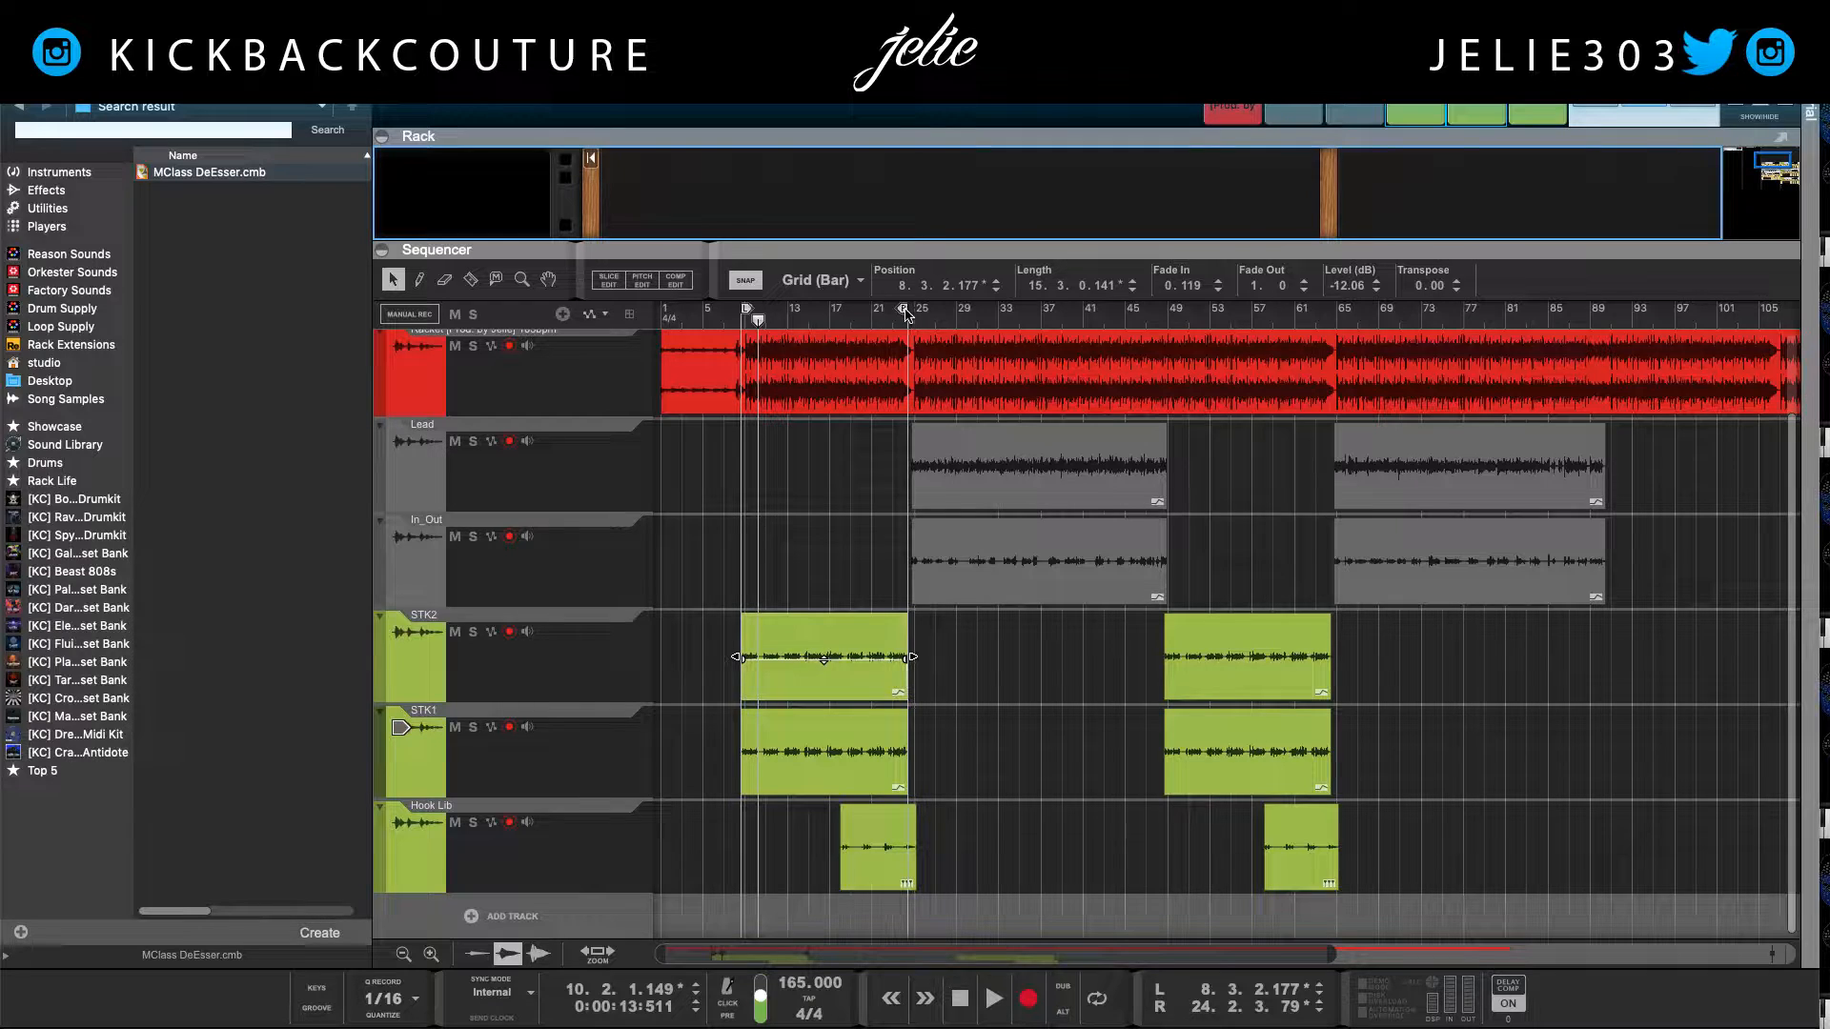
click(879, 324)
drag(878, 324, 1131, 345)
alt+click(930, 317)
drag(930, 317, 928, 316)
key(space)
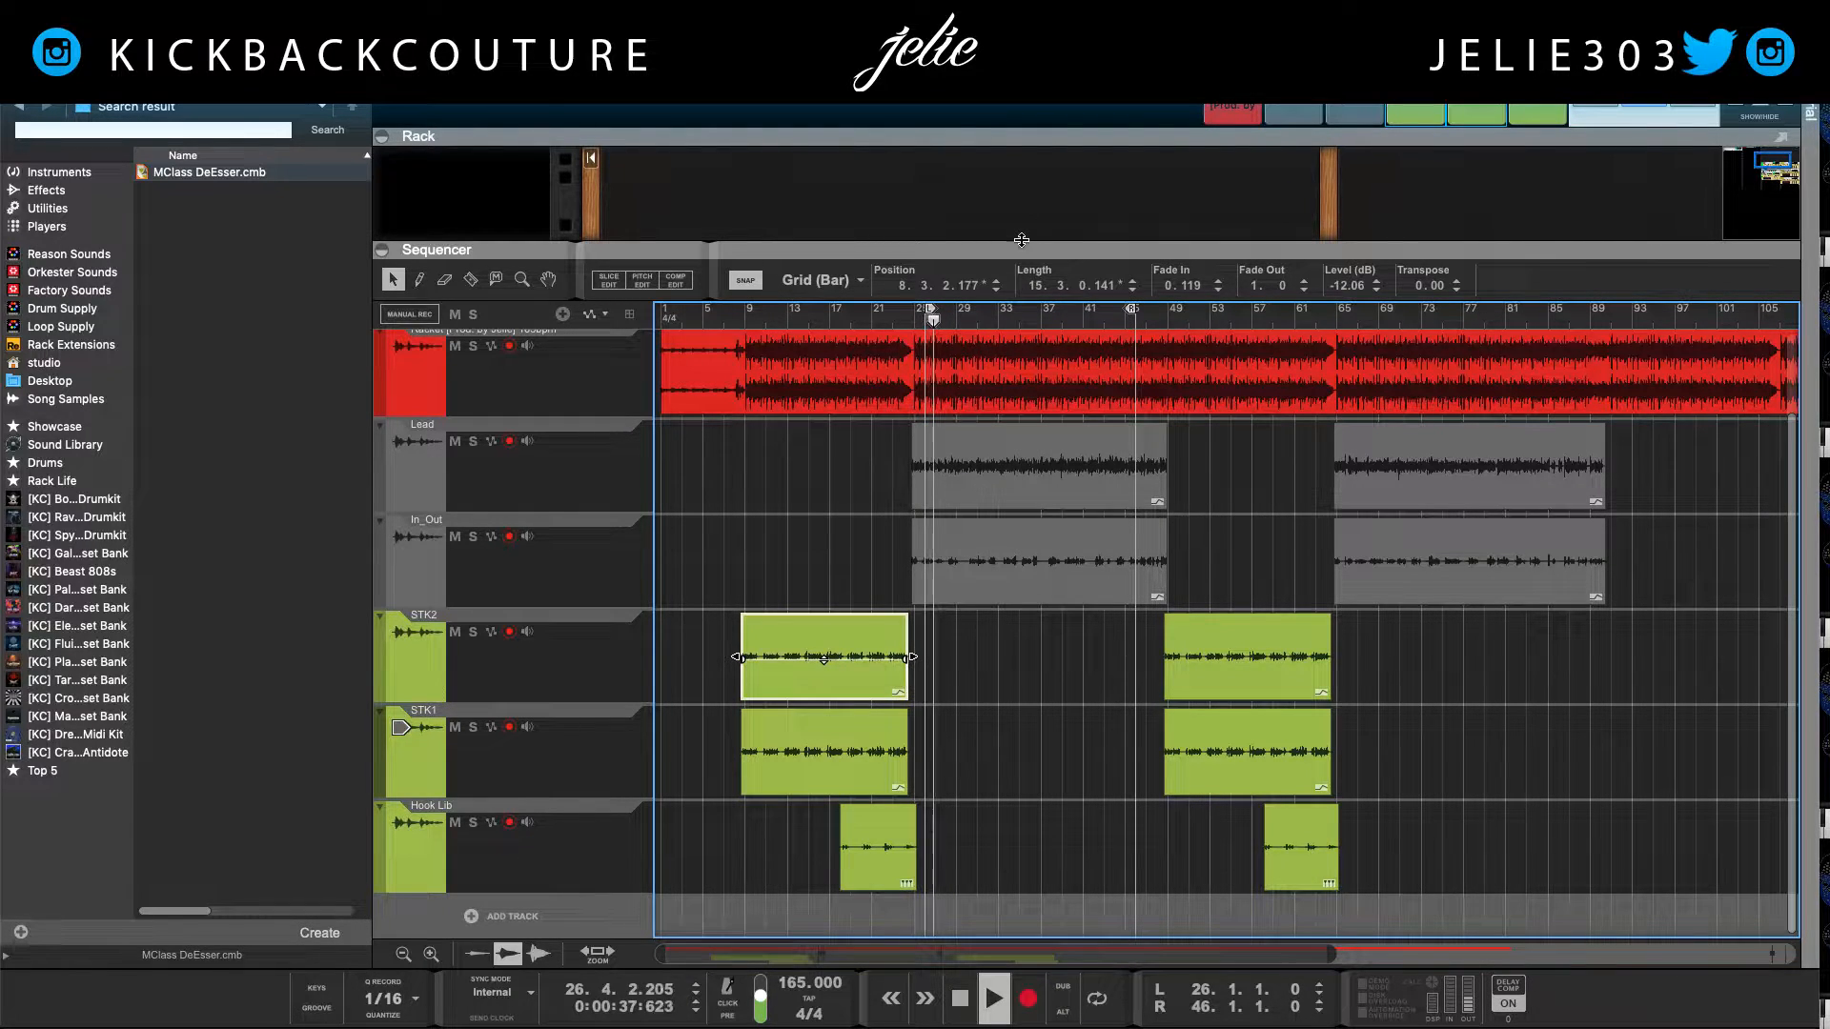
Step: Show the devices inside the MClass DeEsser combinator and check the Parametric 2 frequency on its filter equalizer
drag(1021, 242, 1001, 776)
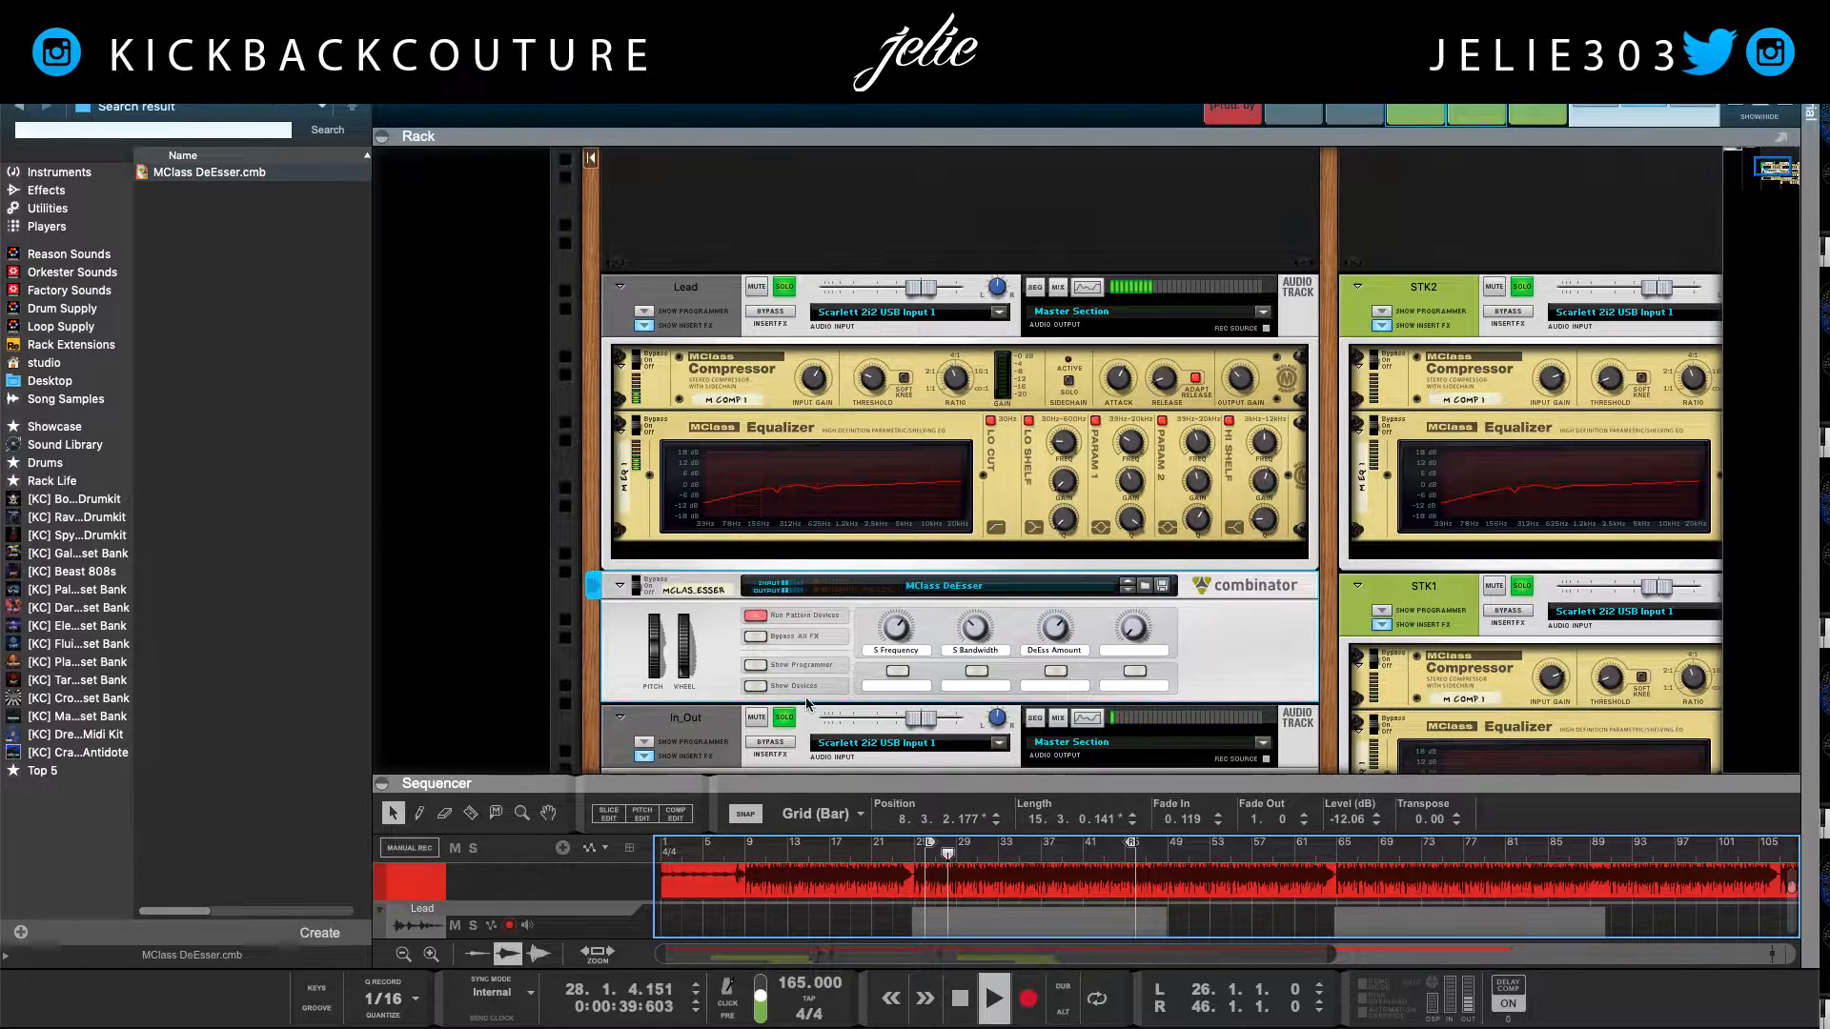
click(756, 686)
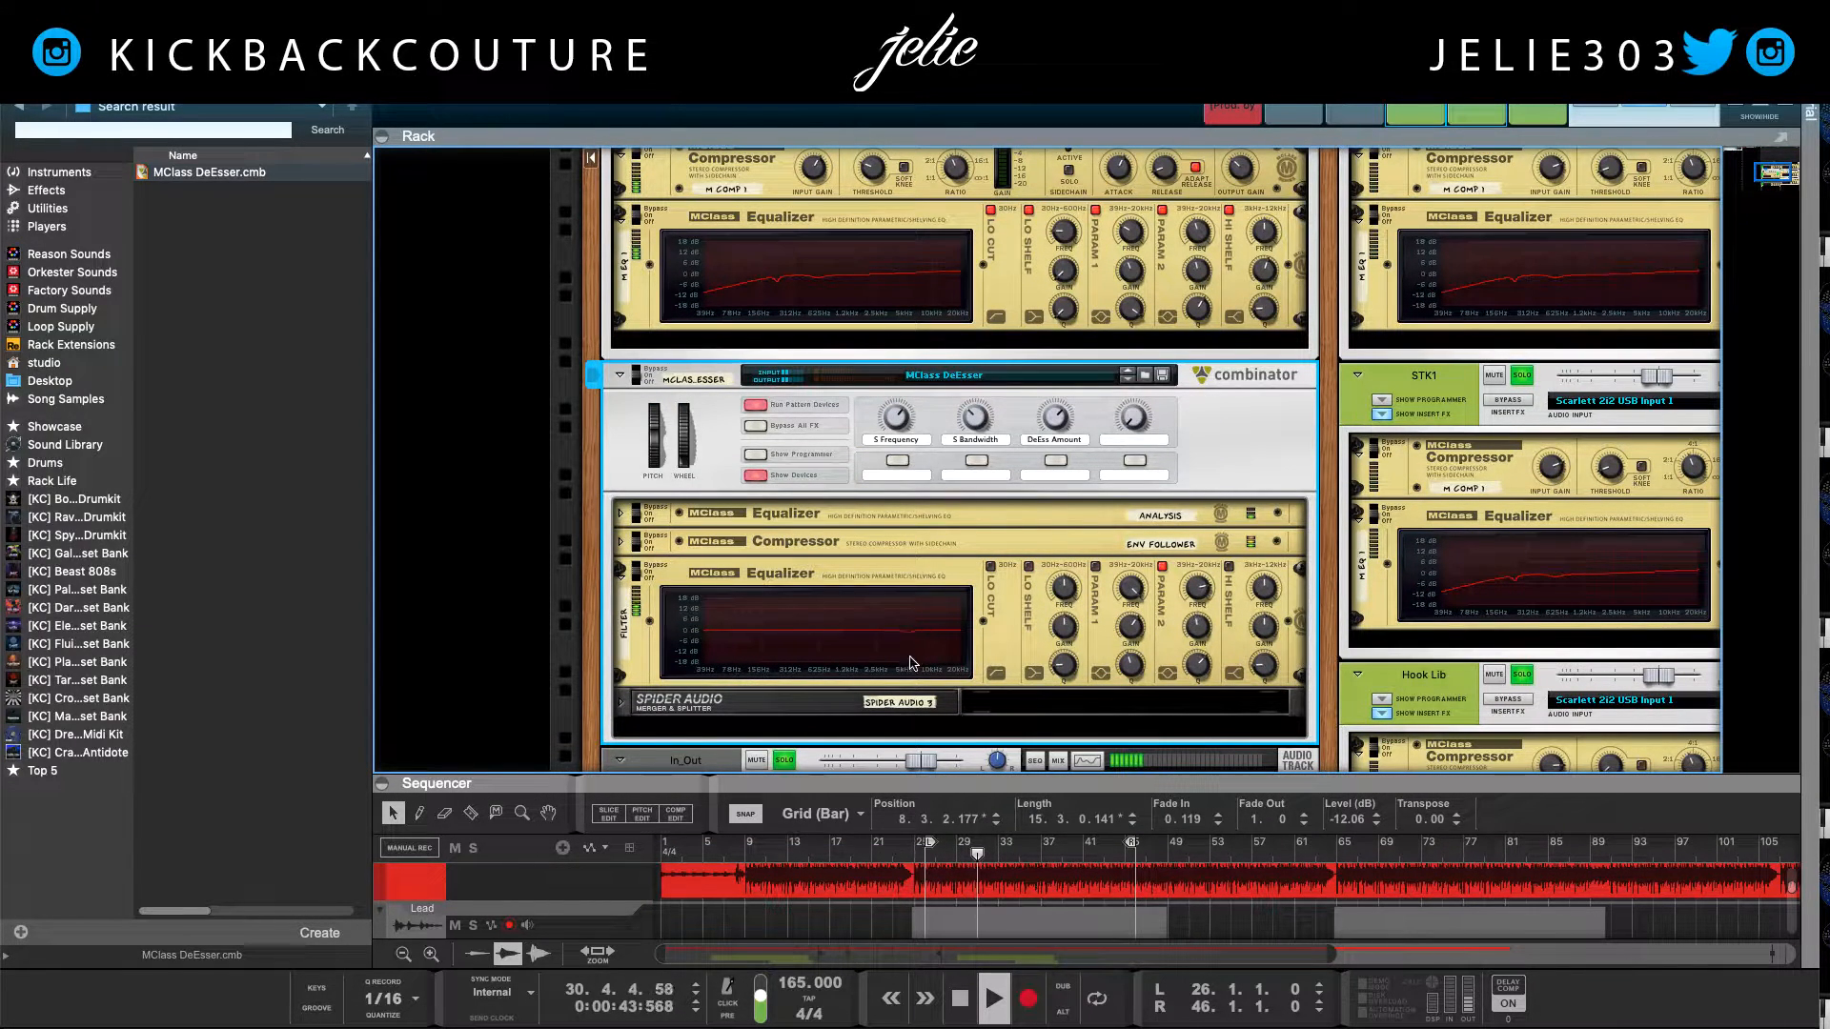
click(1199, 600)
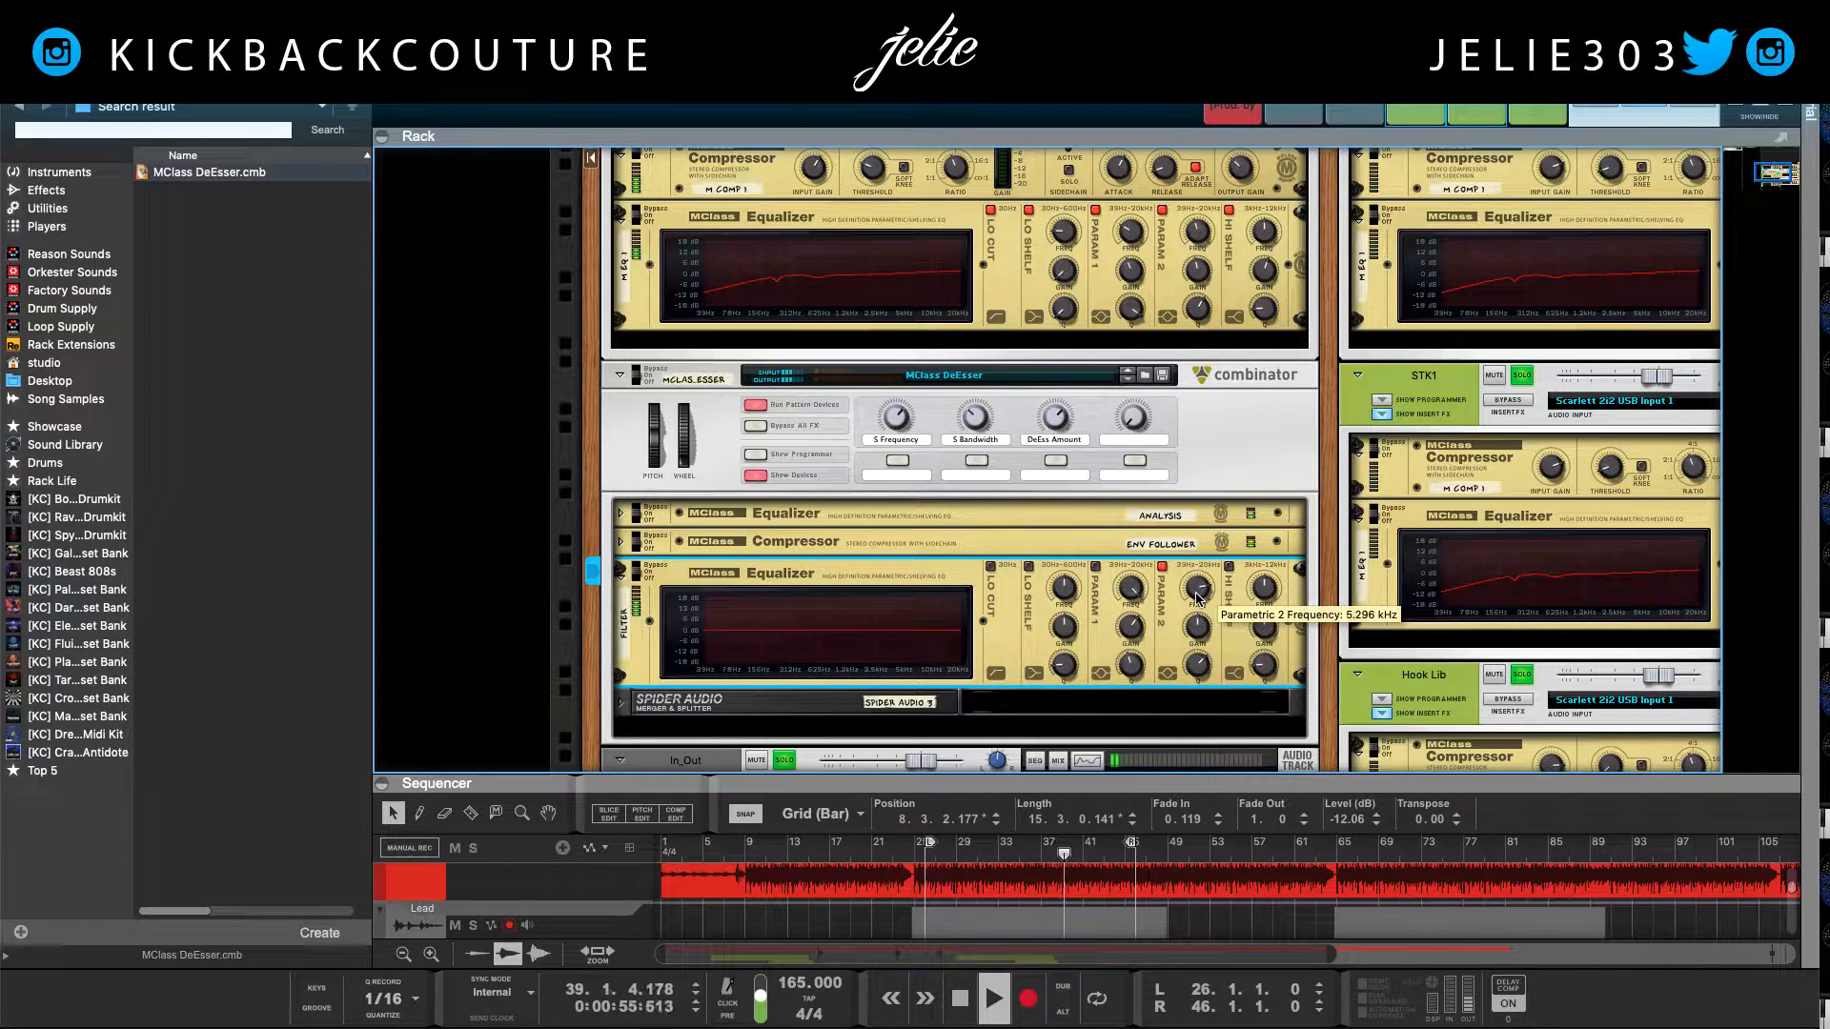
drag(1197, 597, 1200, 594)
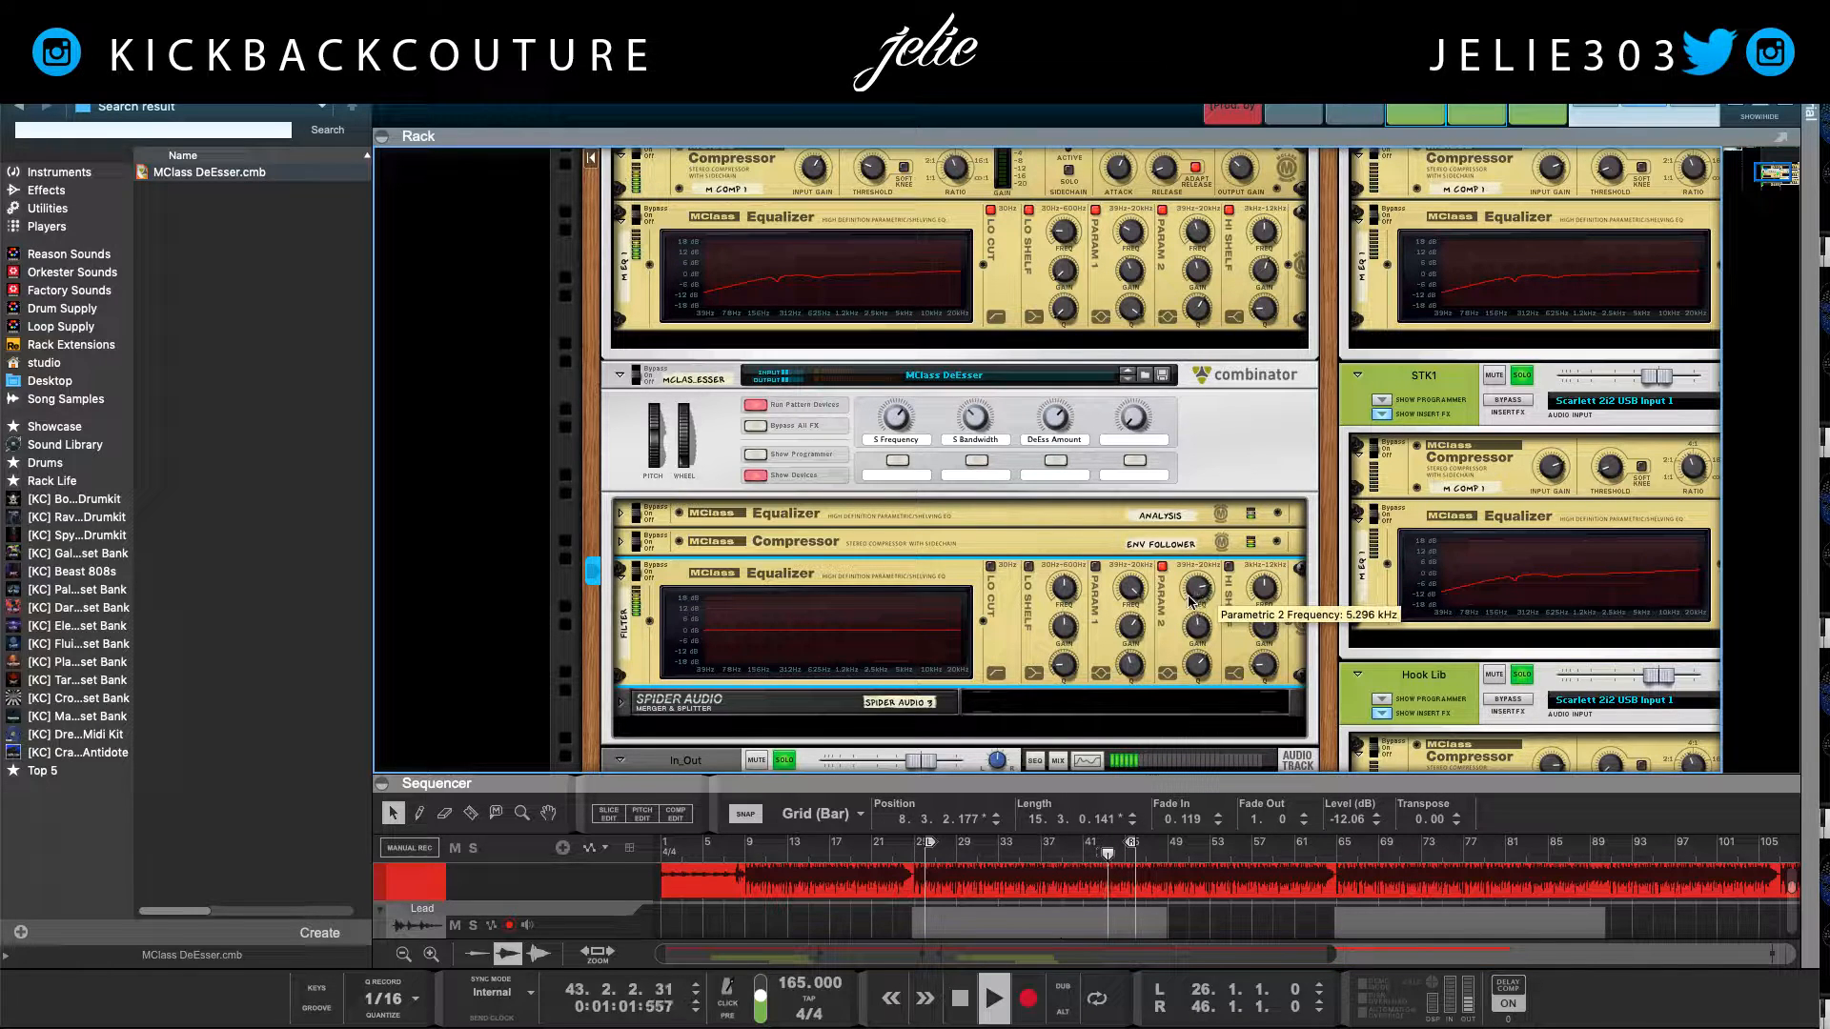
Step: Clear the existing solos, solo only the Lead track, and restart playback from the left locator
scroll(736, 588, down, 2)
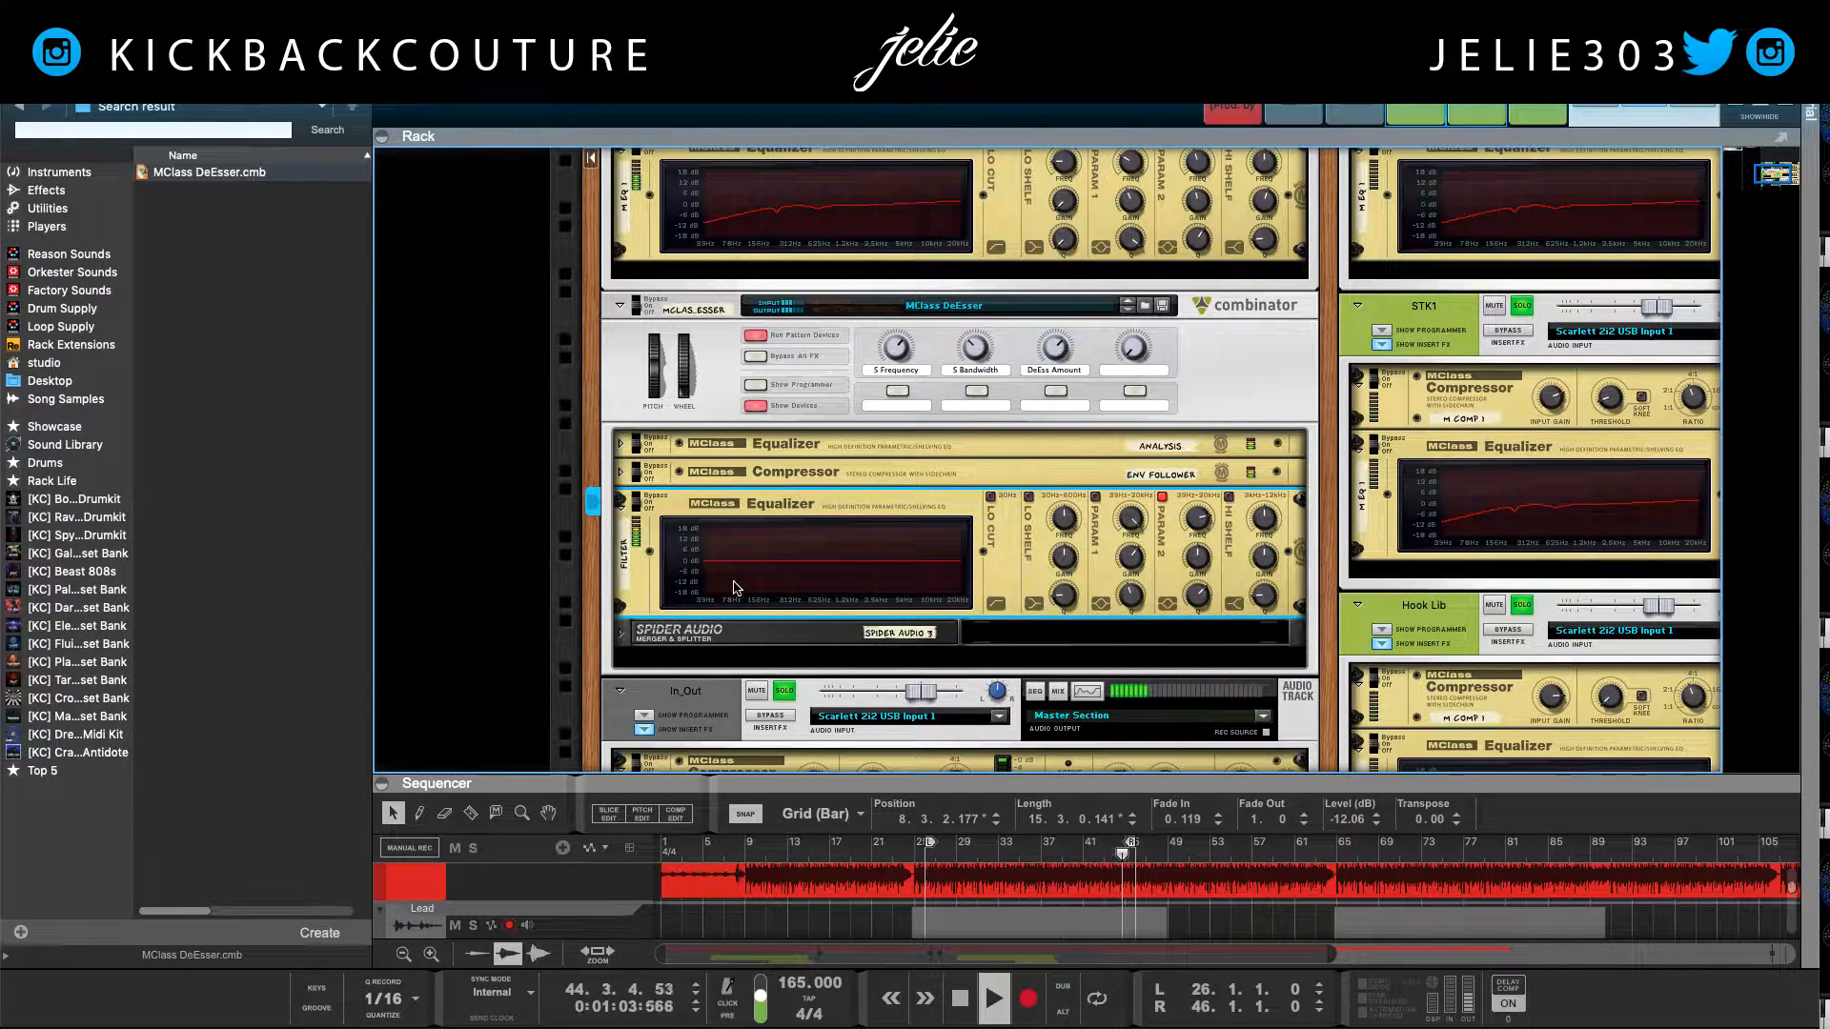
key(F3)
scroll(381, 328, up, 4)
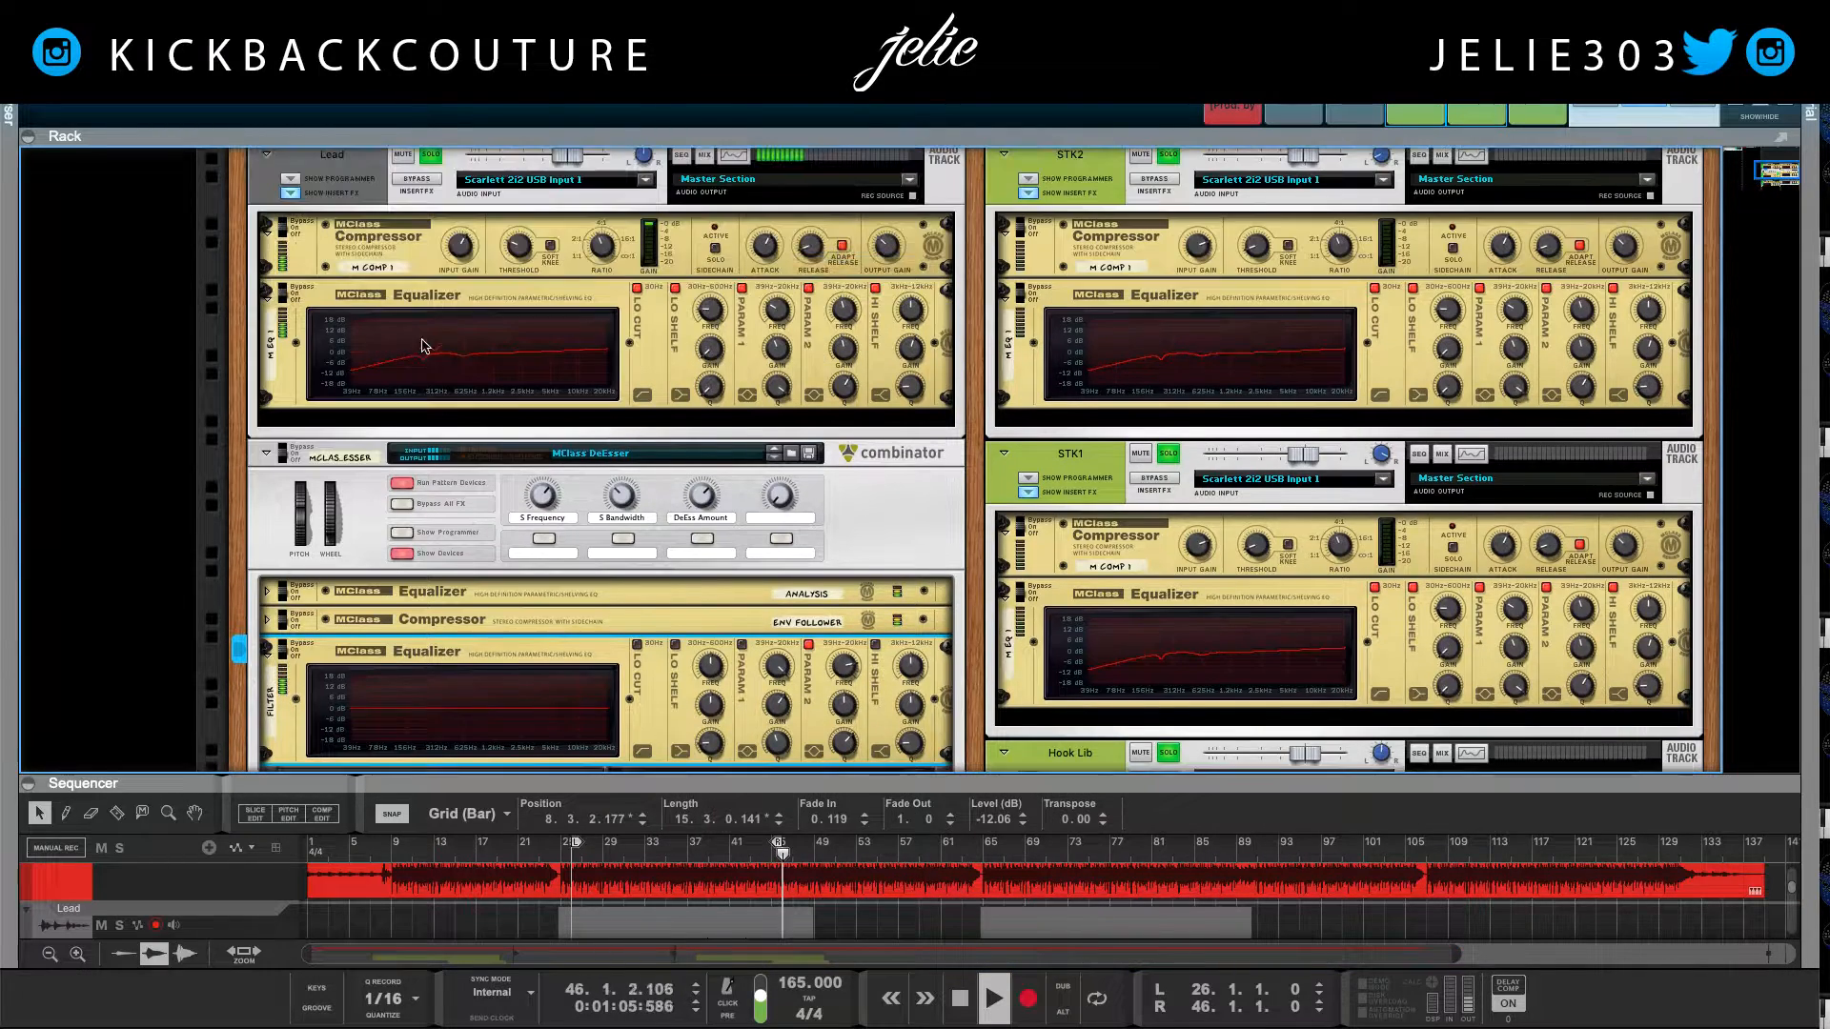
click(1606, 105)
click(431, 156)
key(KP_1)
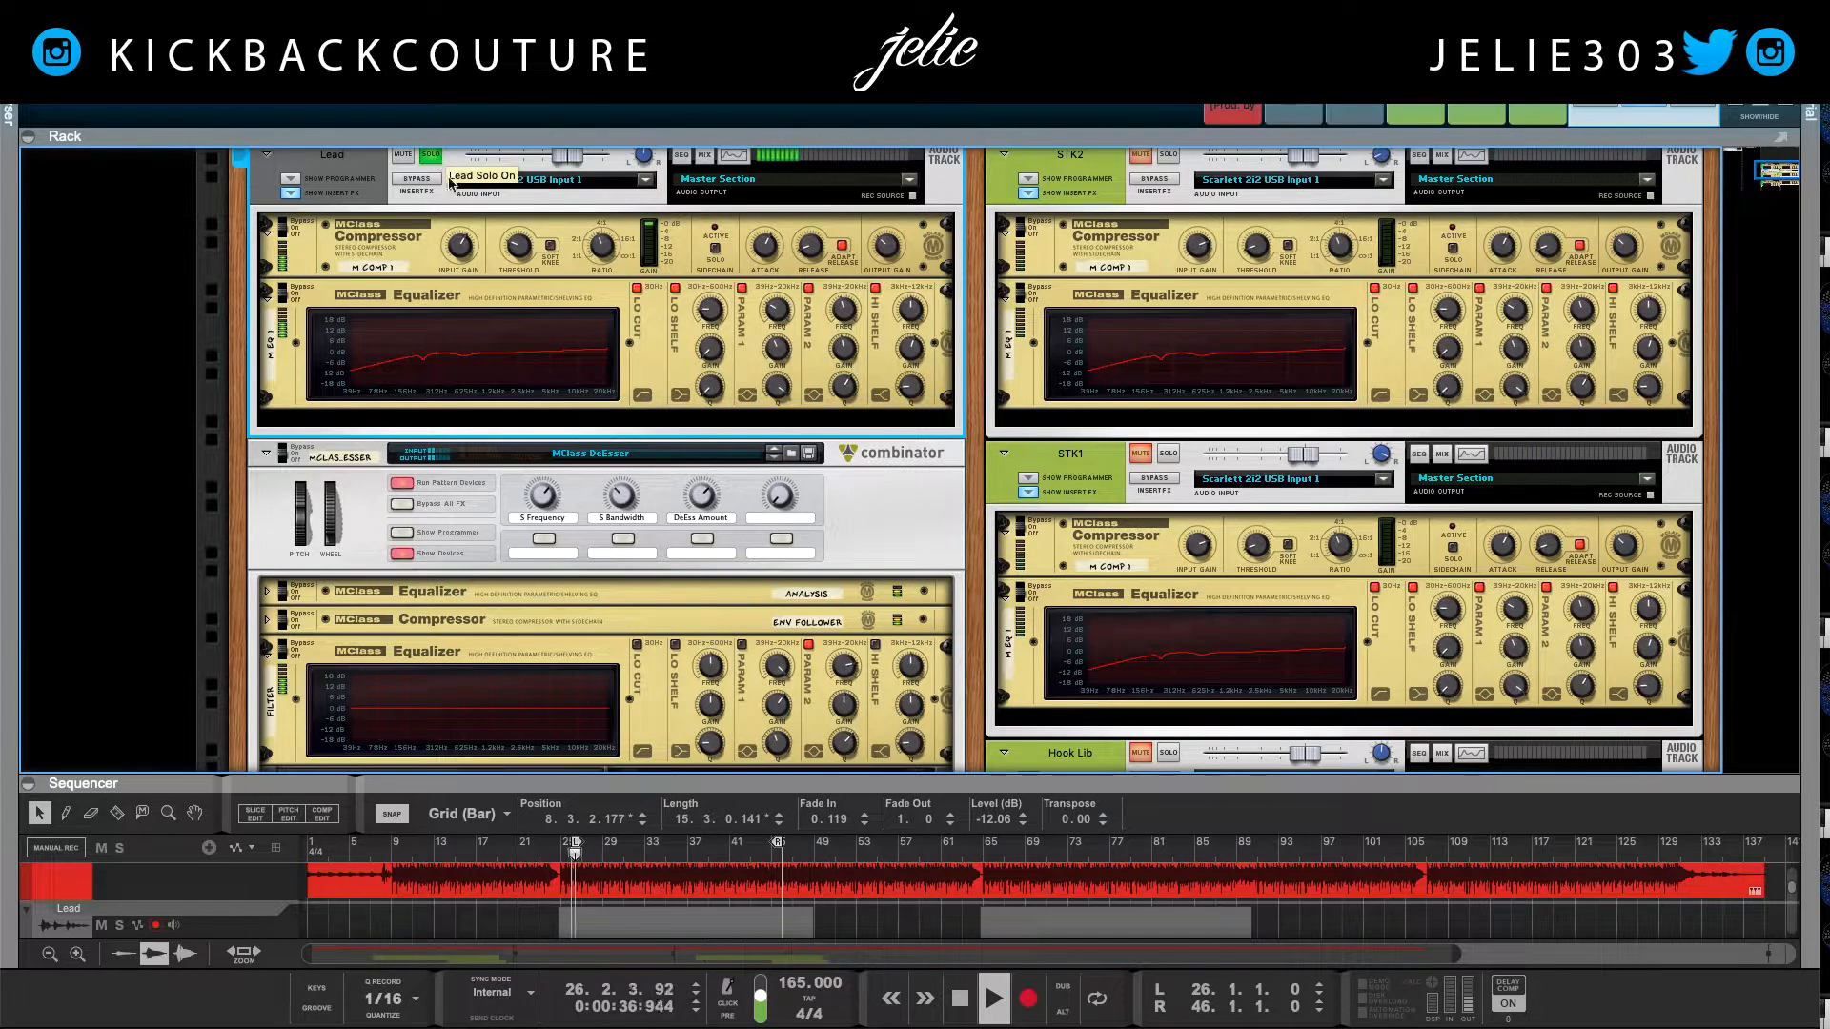
scroll(662, 515, down, 1)
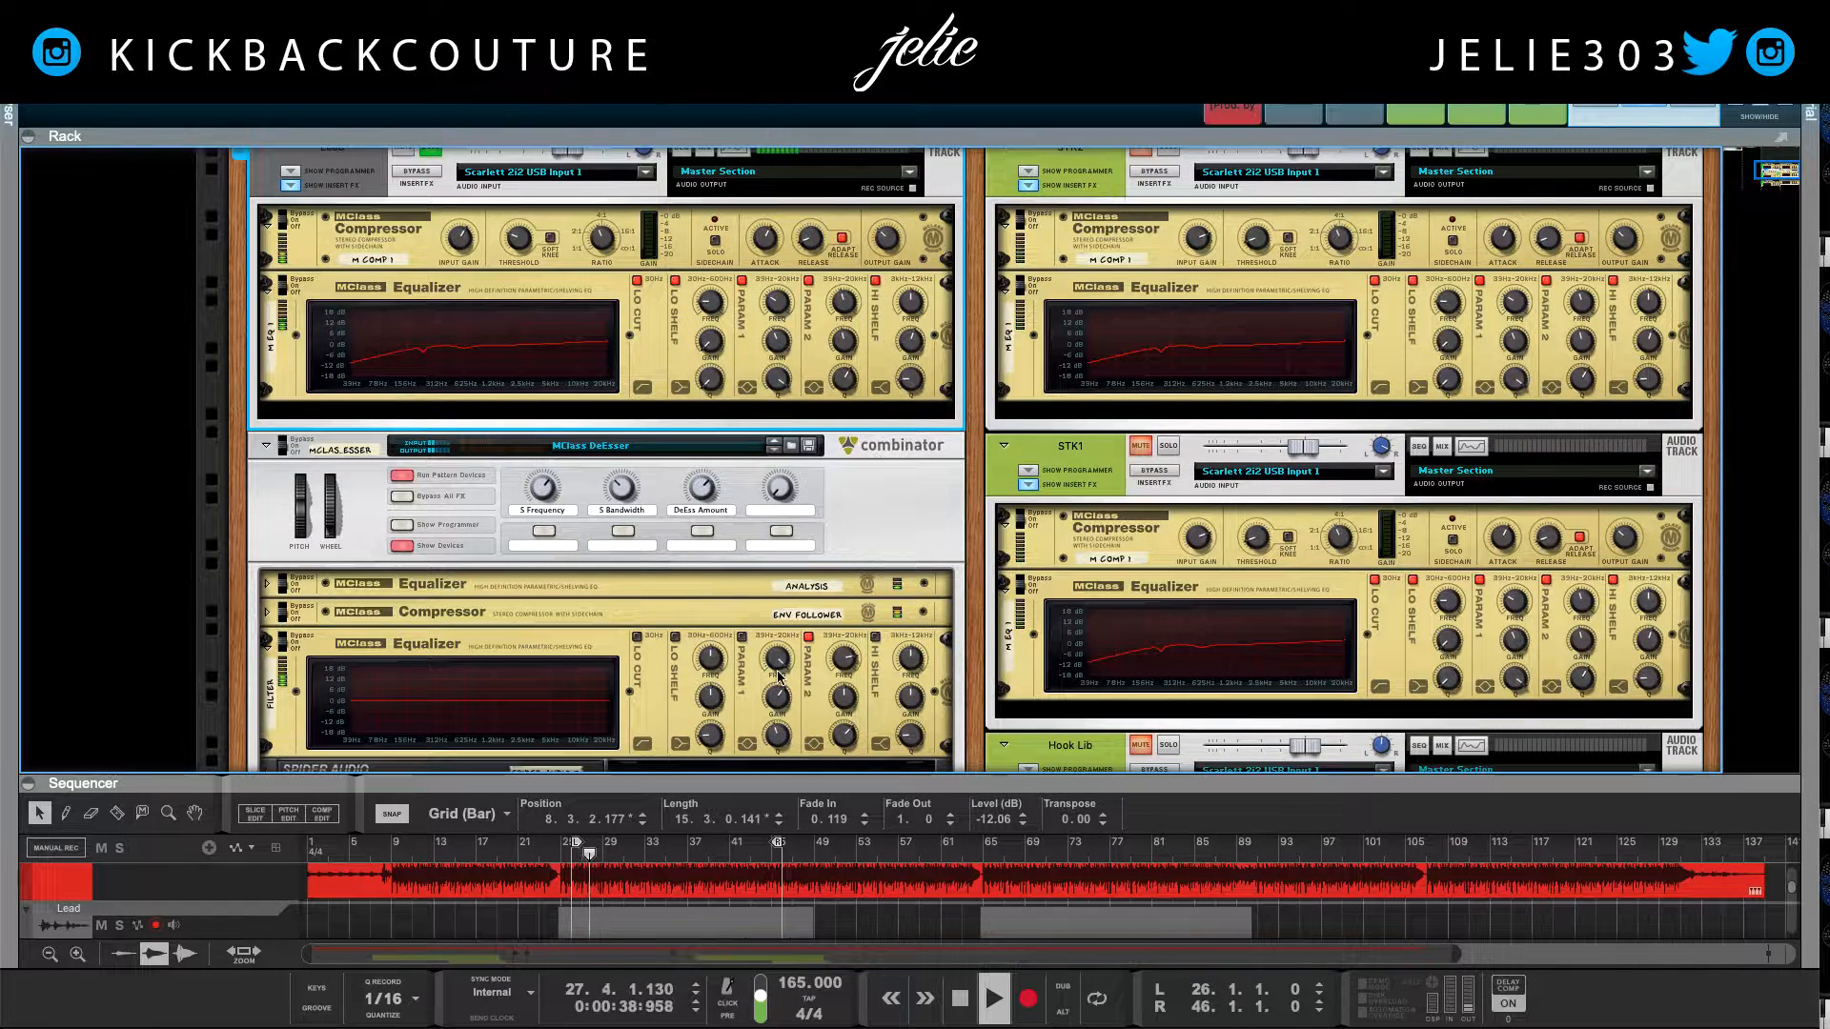
Step: Unfold the Analysis equalizer inside the MClass DeEsser combinator and inspect the cabling of its devices on the rack's rear
scroll(782, 753, down, 1)
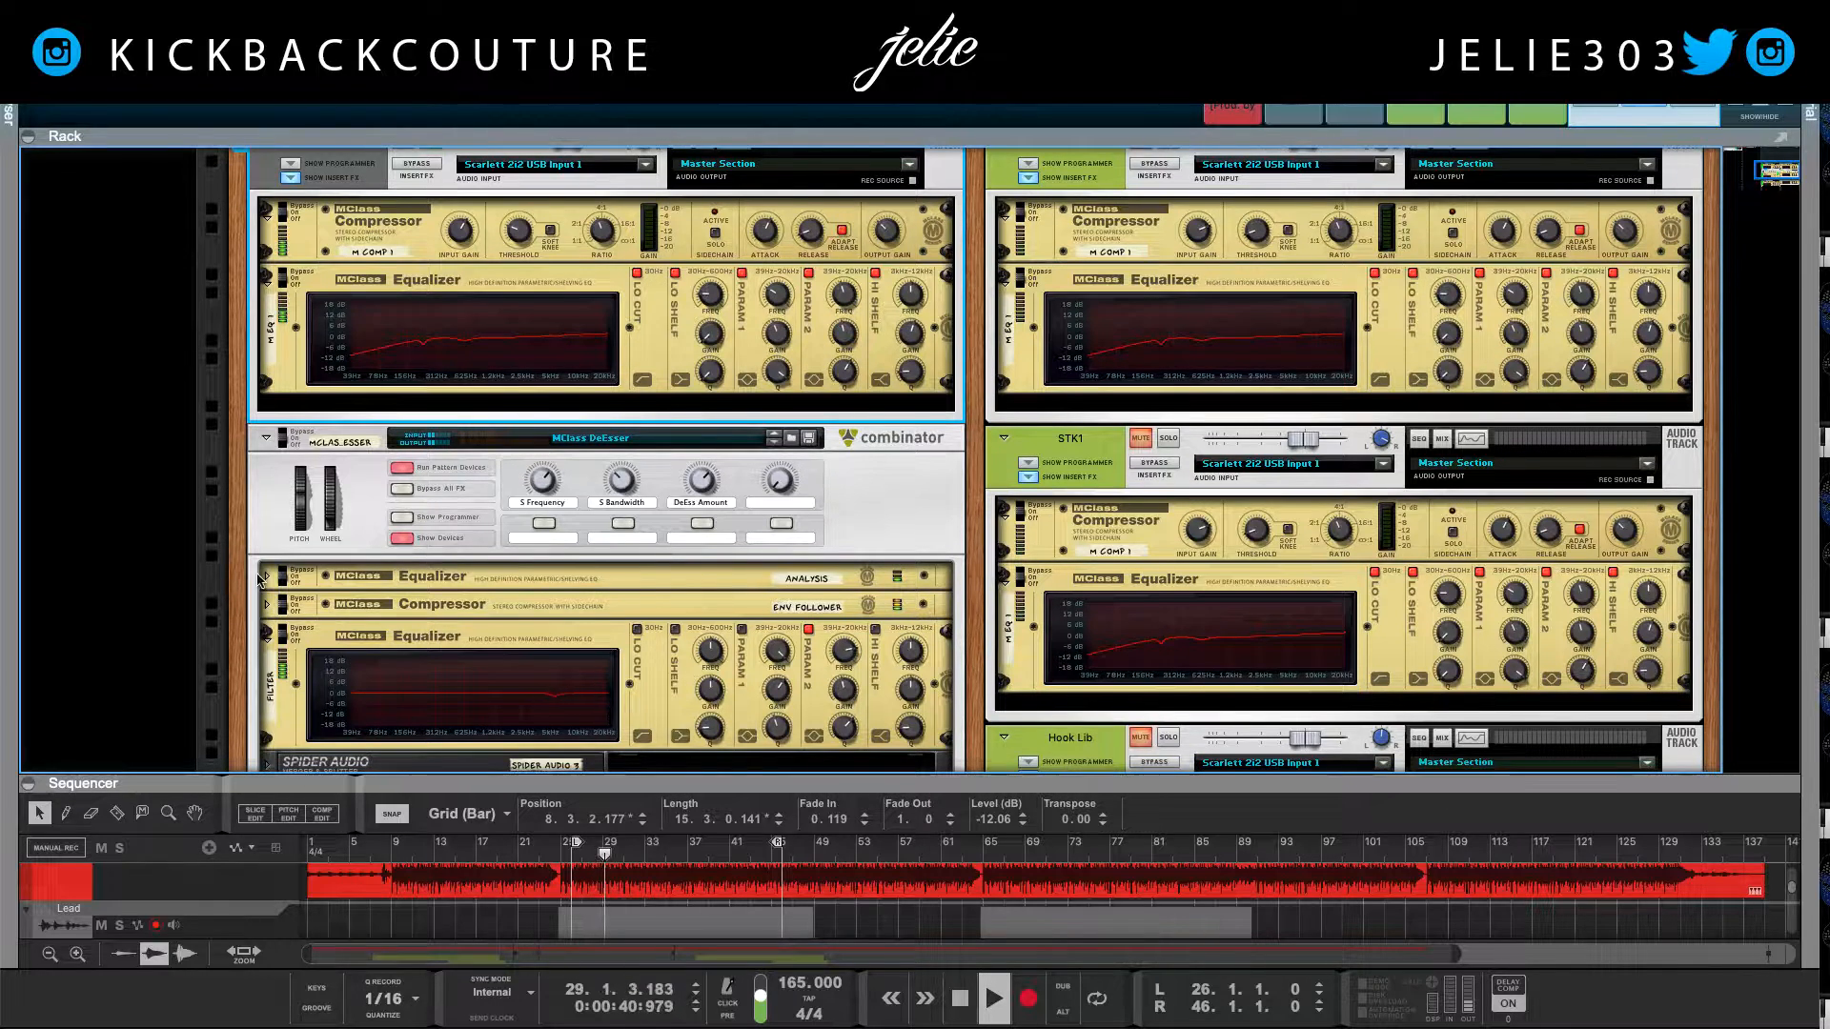
click(265, 576)
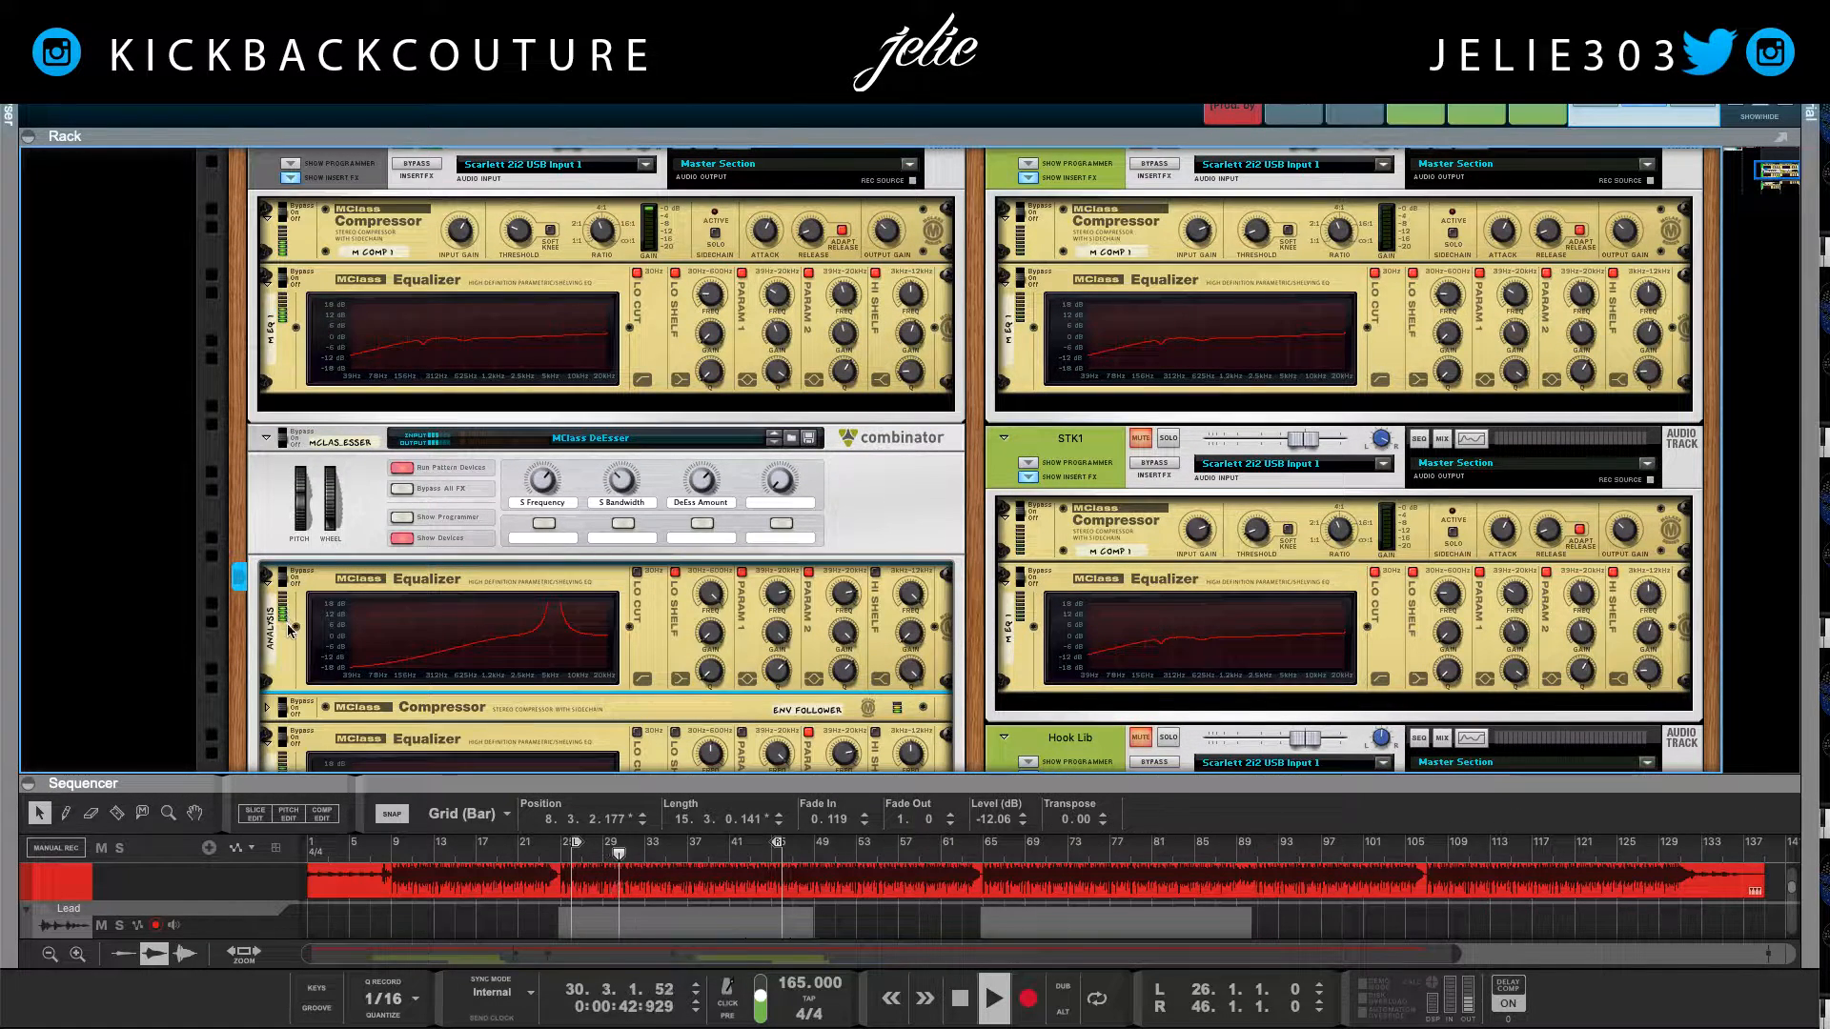
key(Tab)
scroll(319, 640, down, 10)
scroll(322, 640, up, 4)
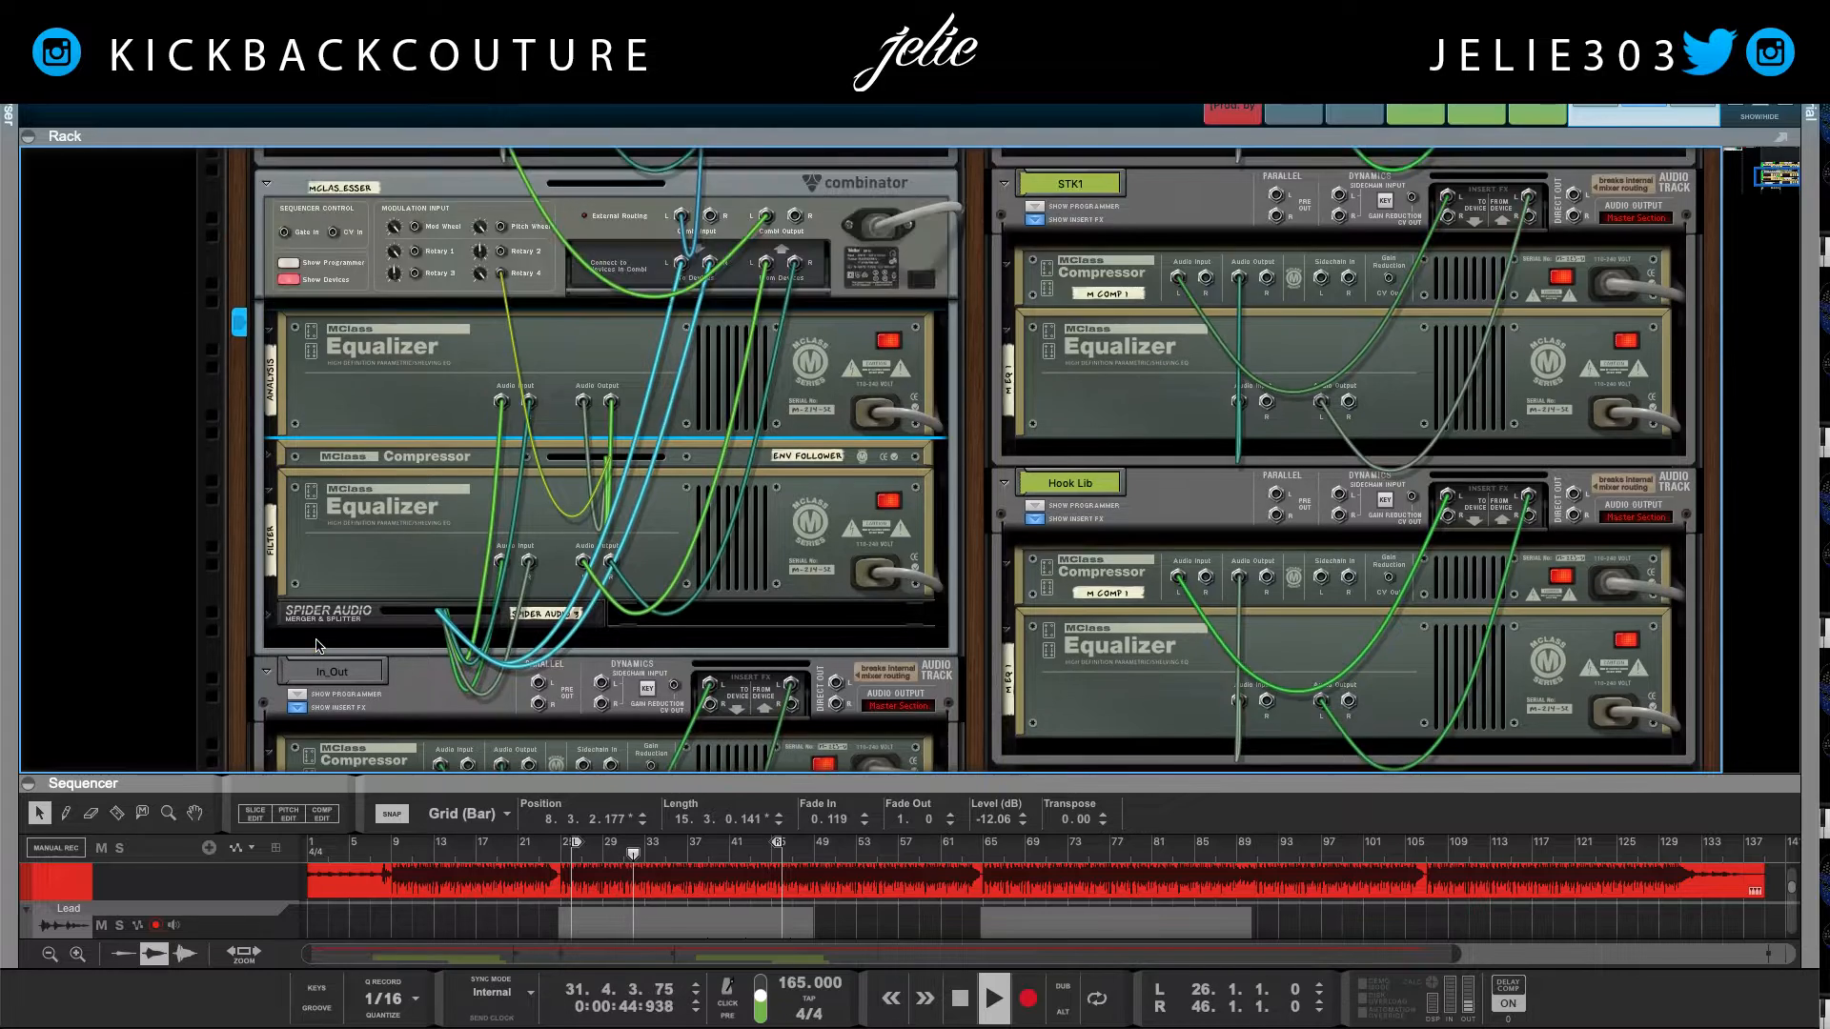
key(Tab)
scroll(332, 624, up, 3)
Step: Show the combinator's programmer and unfold the Env Follower compressor between the Analysis and Filter equalizers
click(407, 369)
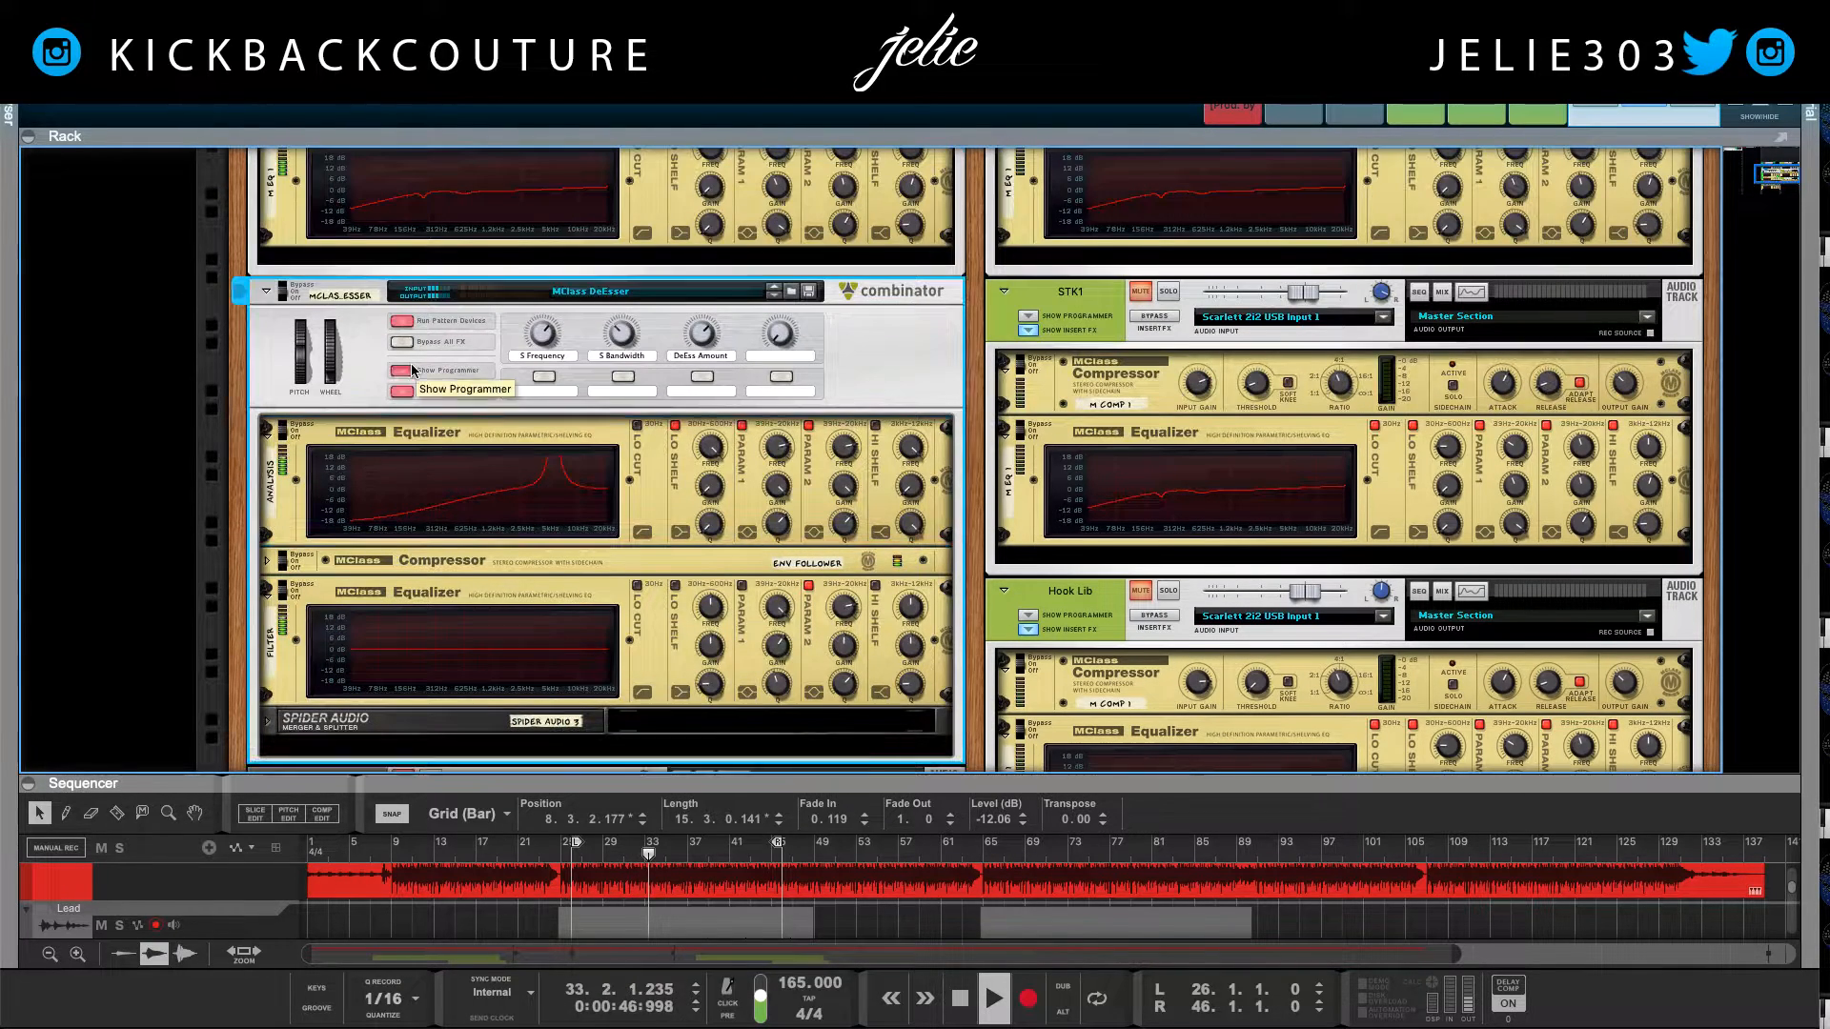
scroll(417, 553, down, 4)
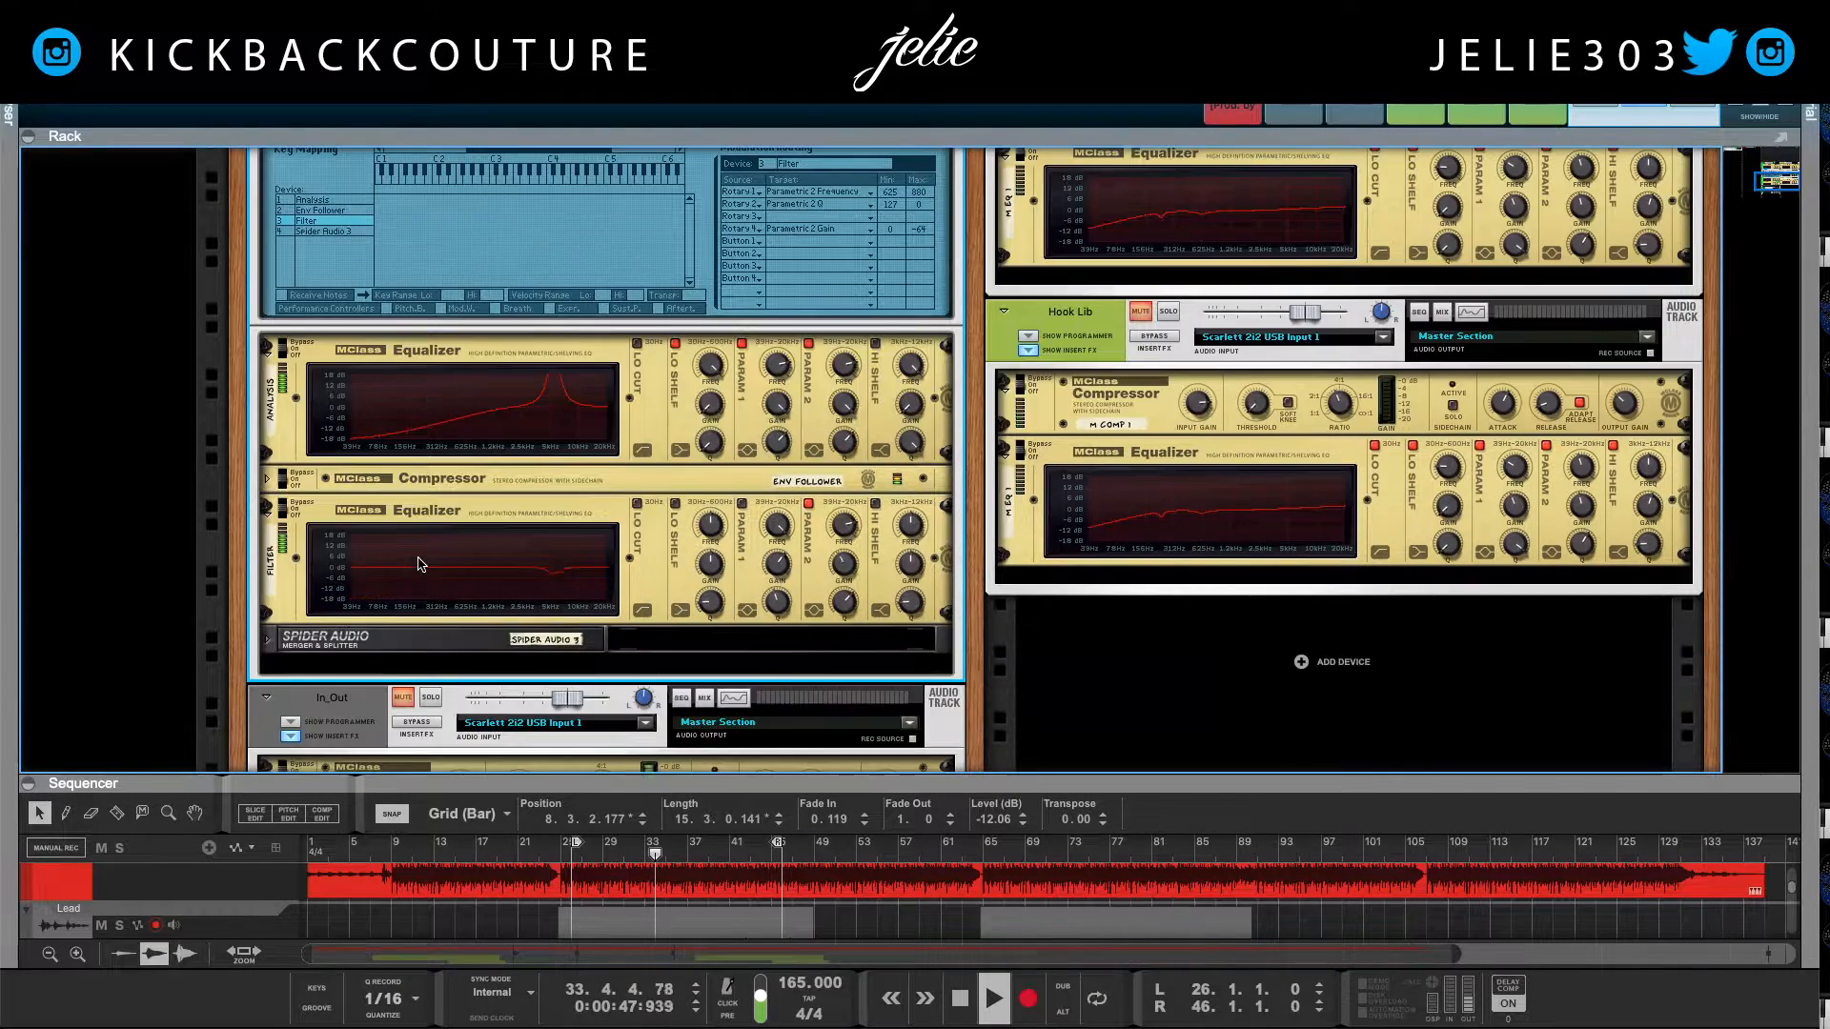
click(267, 483)
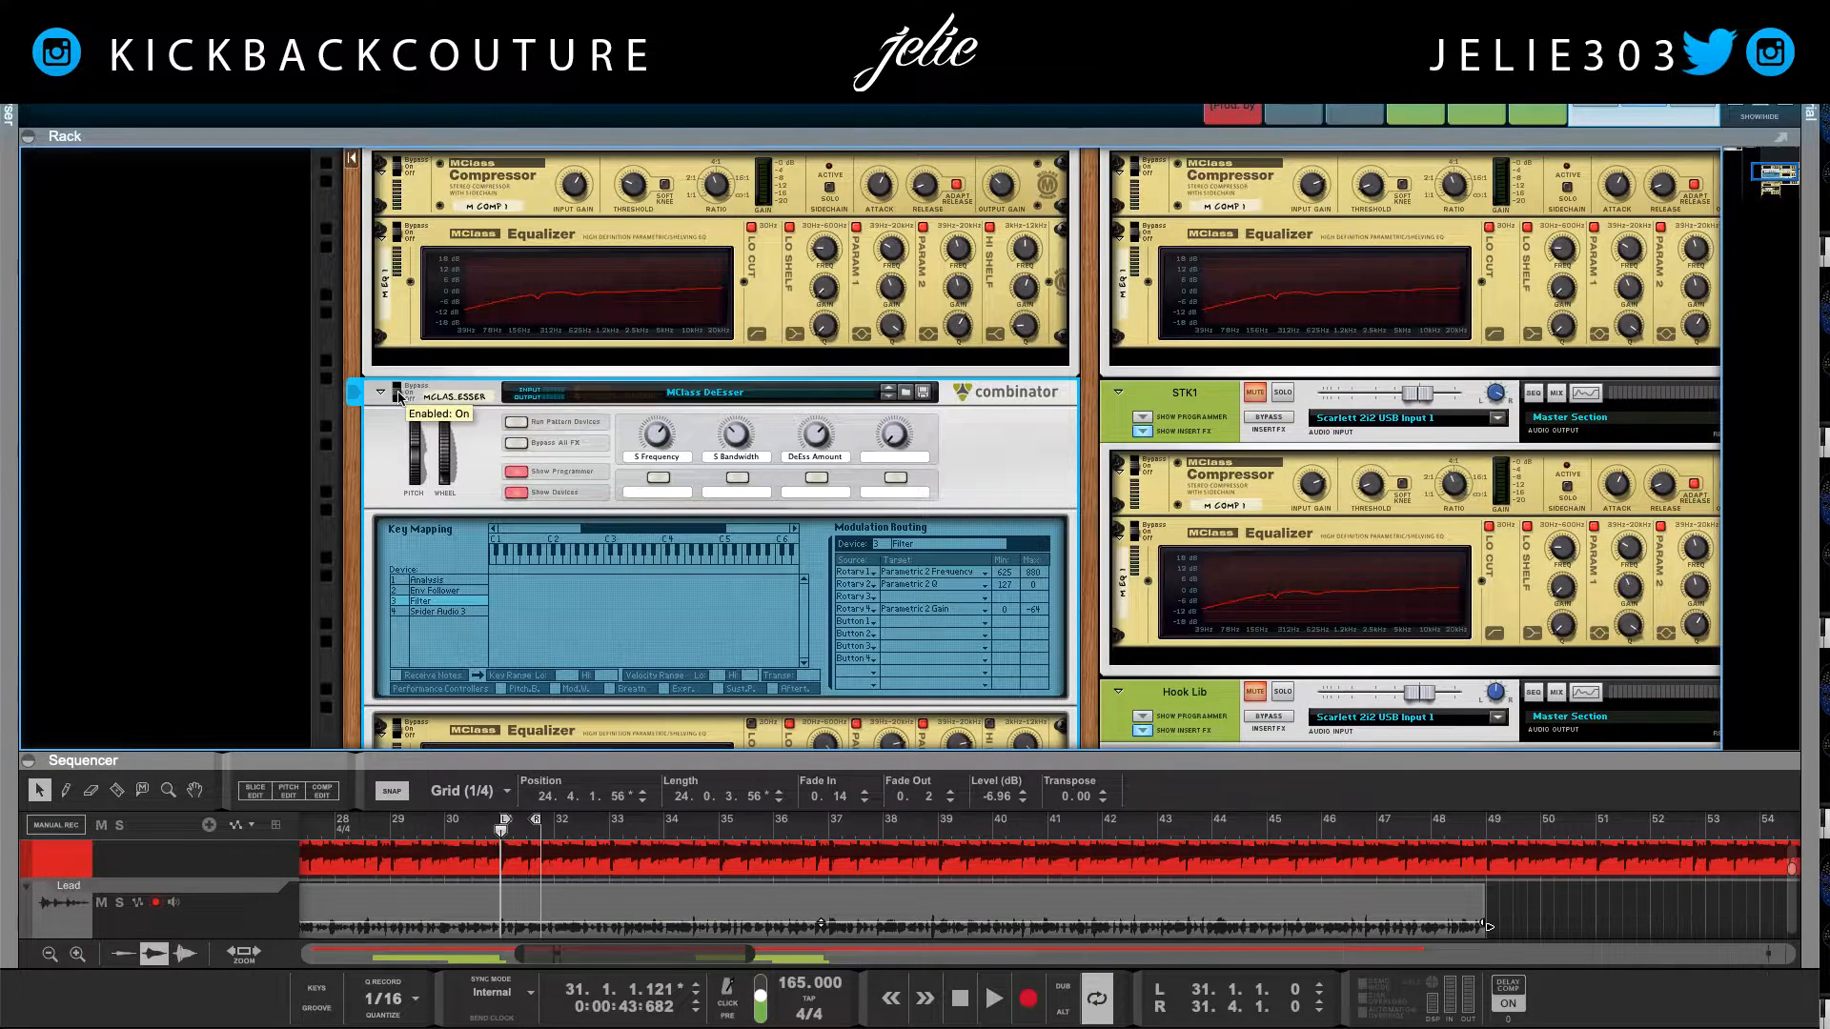
Step: Play the short loop in bar 31, audition the Lead vocal with the MClass DeEsser combinator set to Bypass, and stop playback
key(space)
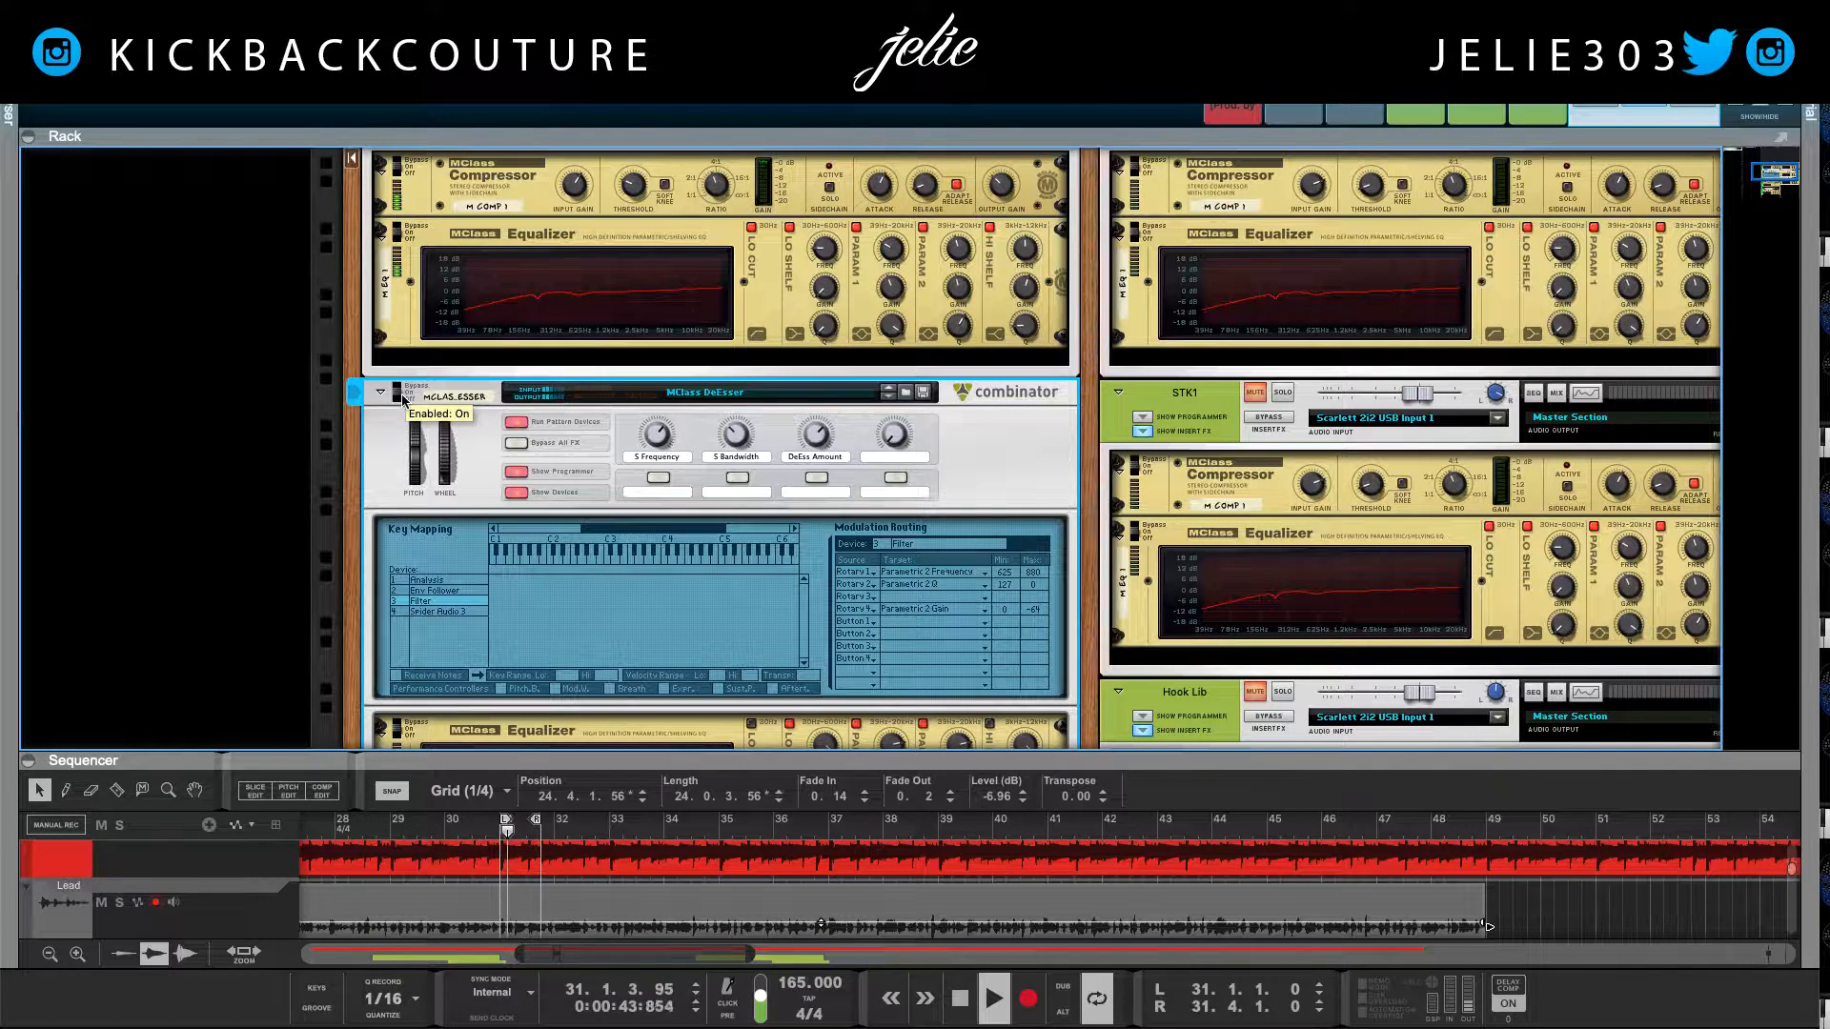
drag(403, 398, 406, 370)
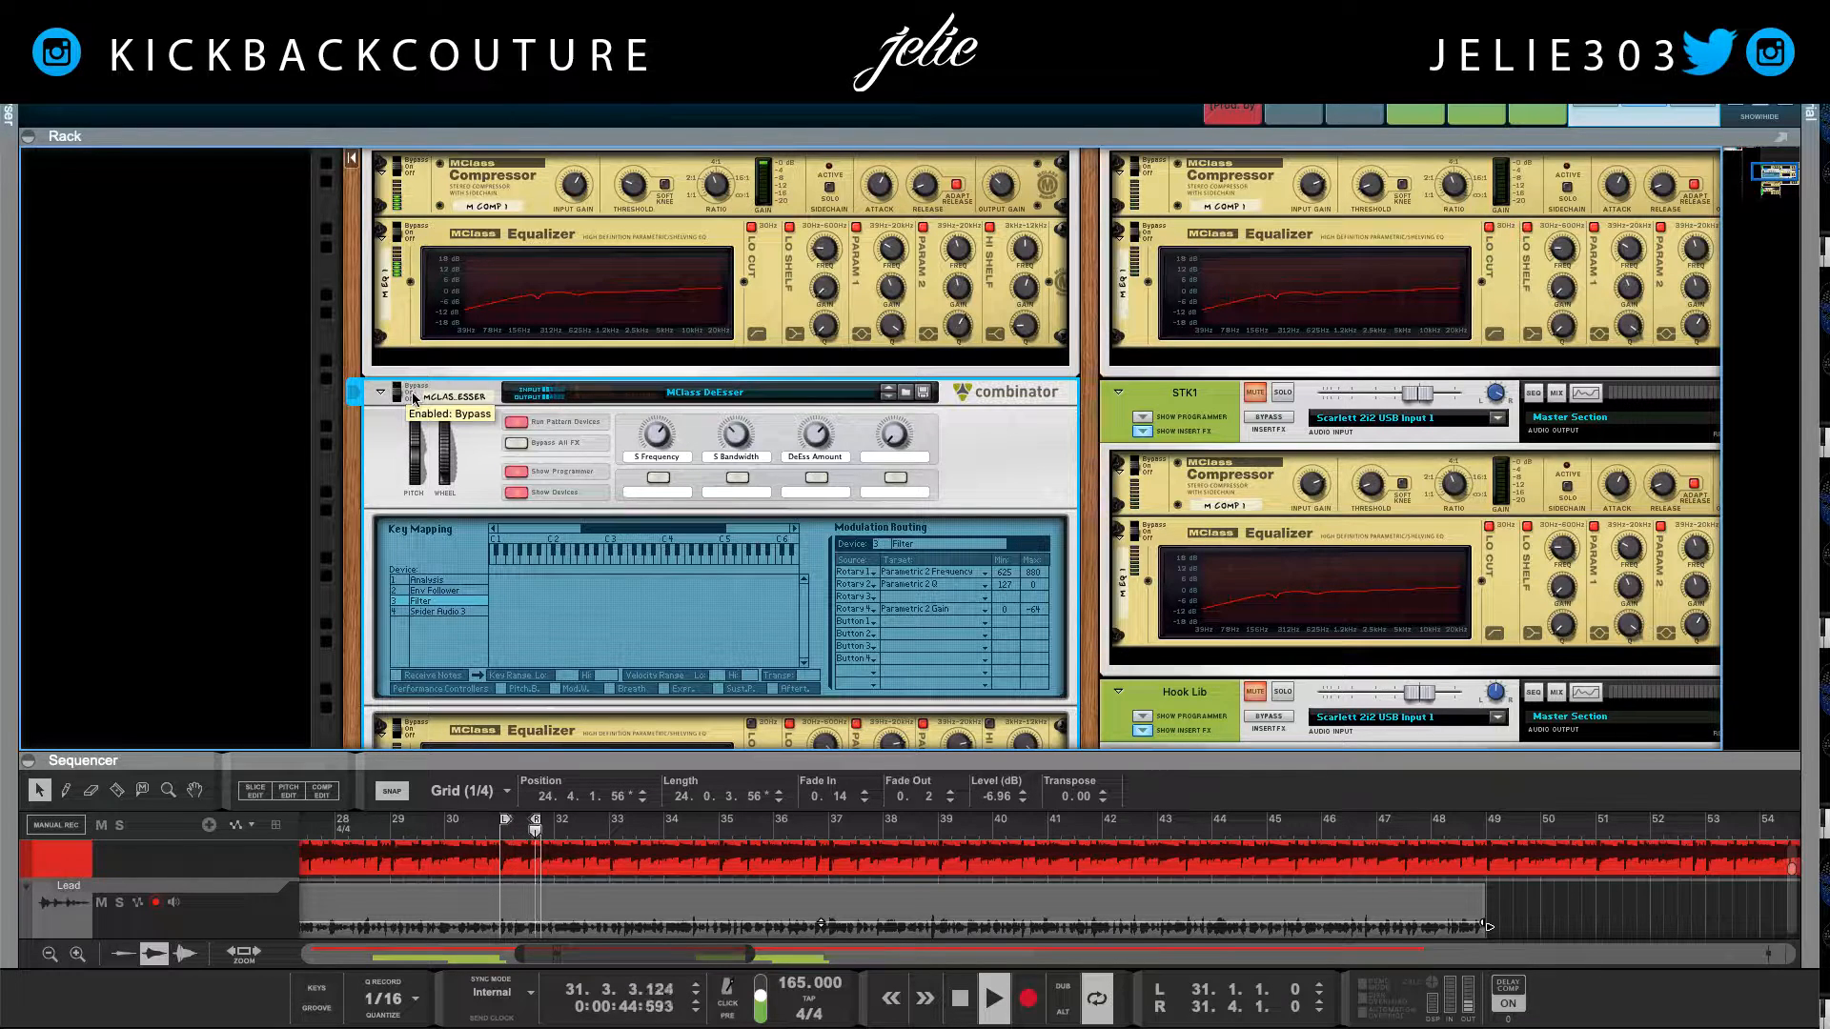
scroll(592, 490, down, 3)
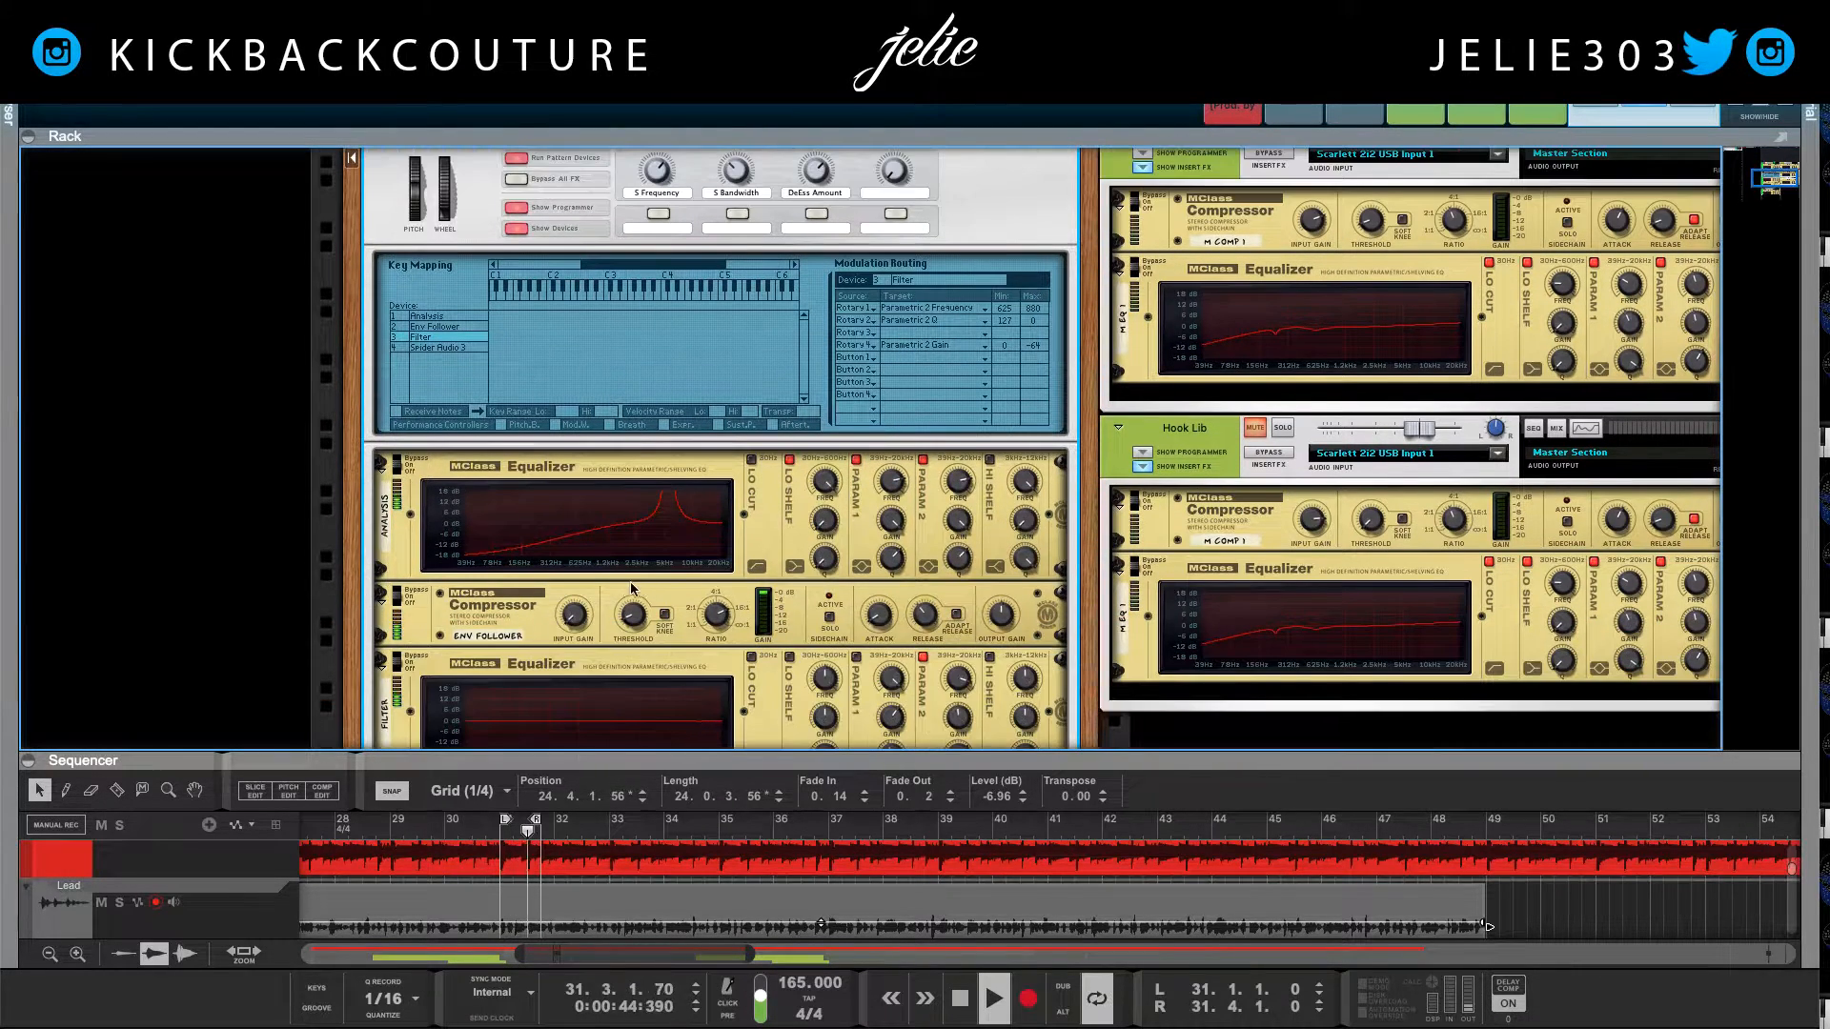
key(space)
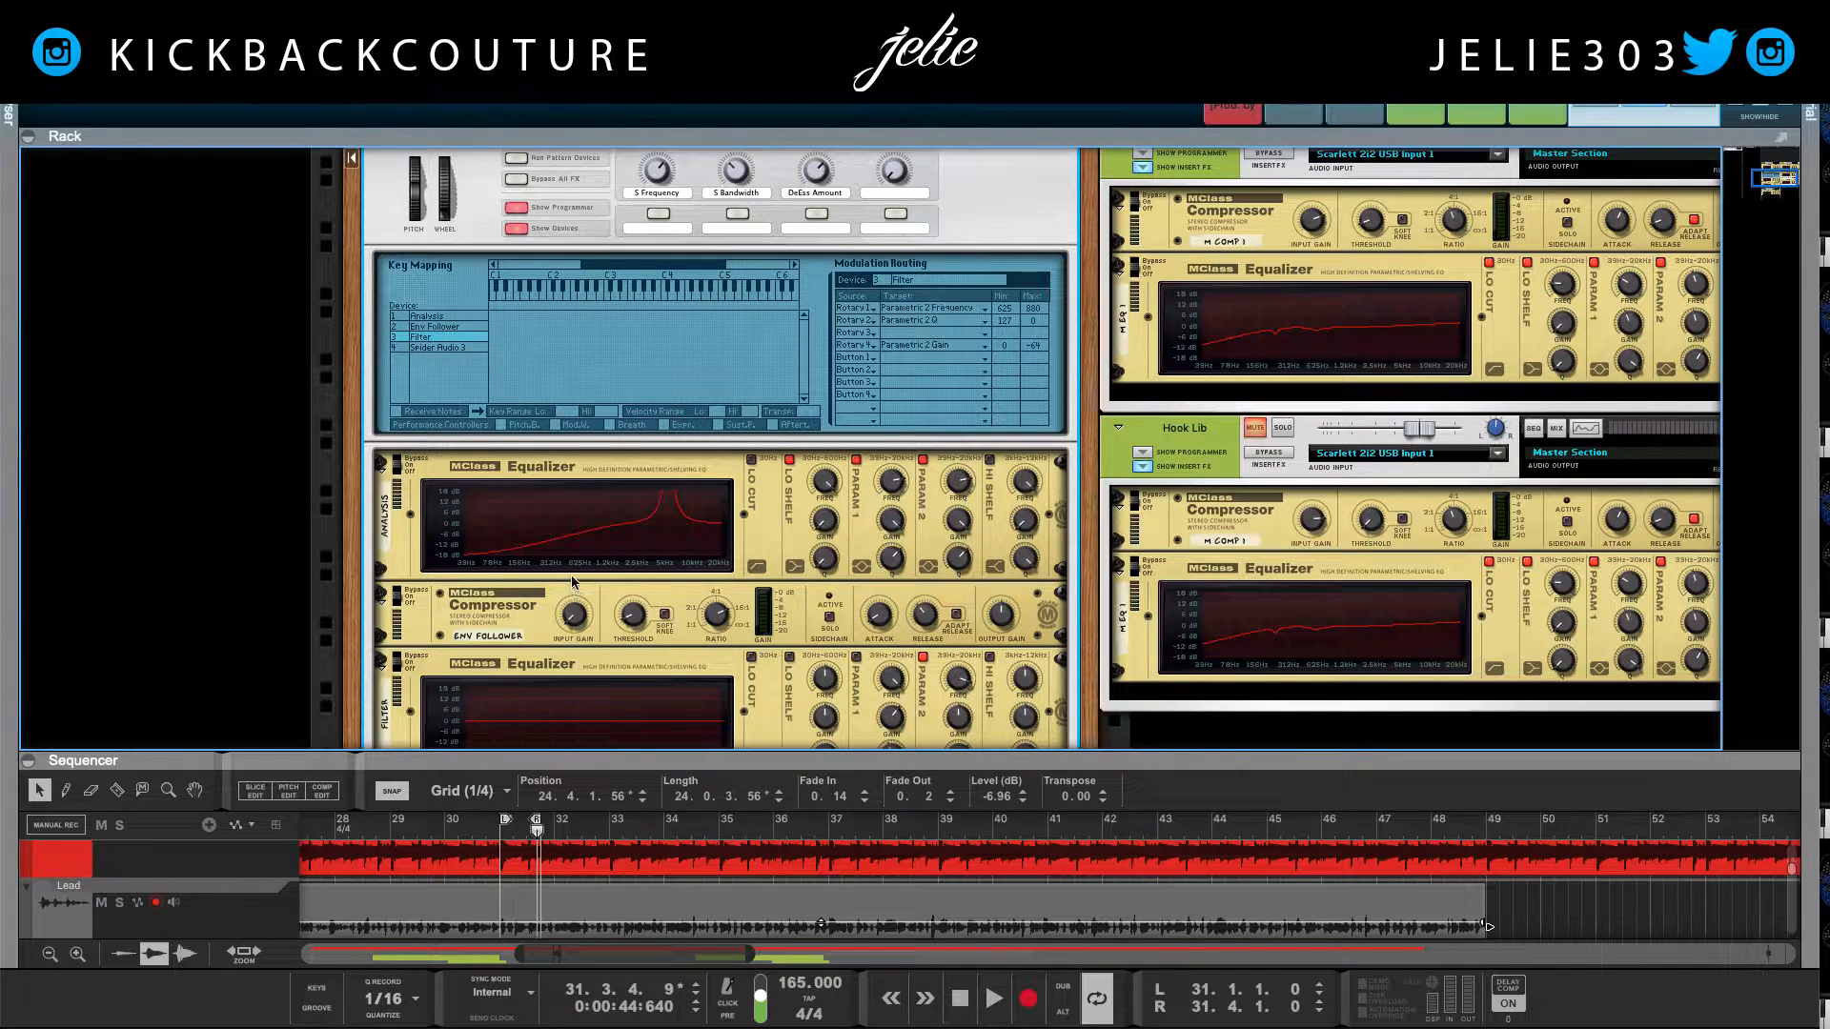
Step: Hide the devices of Lead's MClass DeEsser combinator and fold the combinator
scroll(516, 328, up, 1)
click(515, 266)
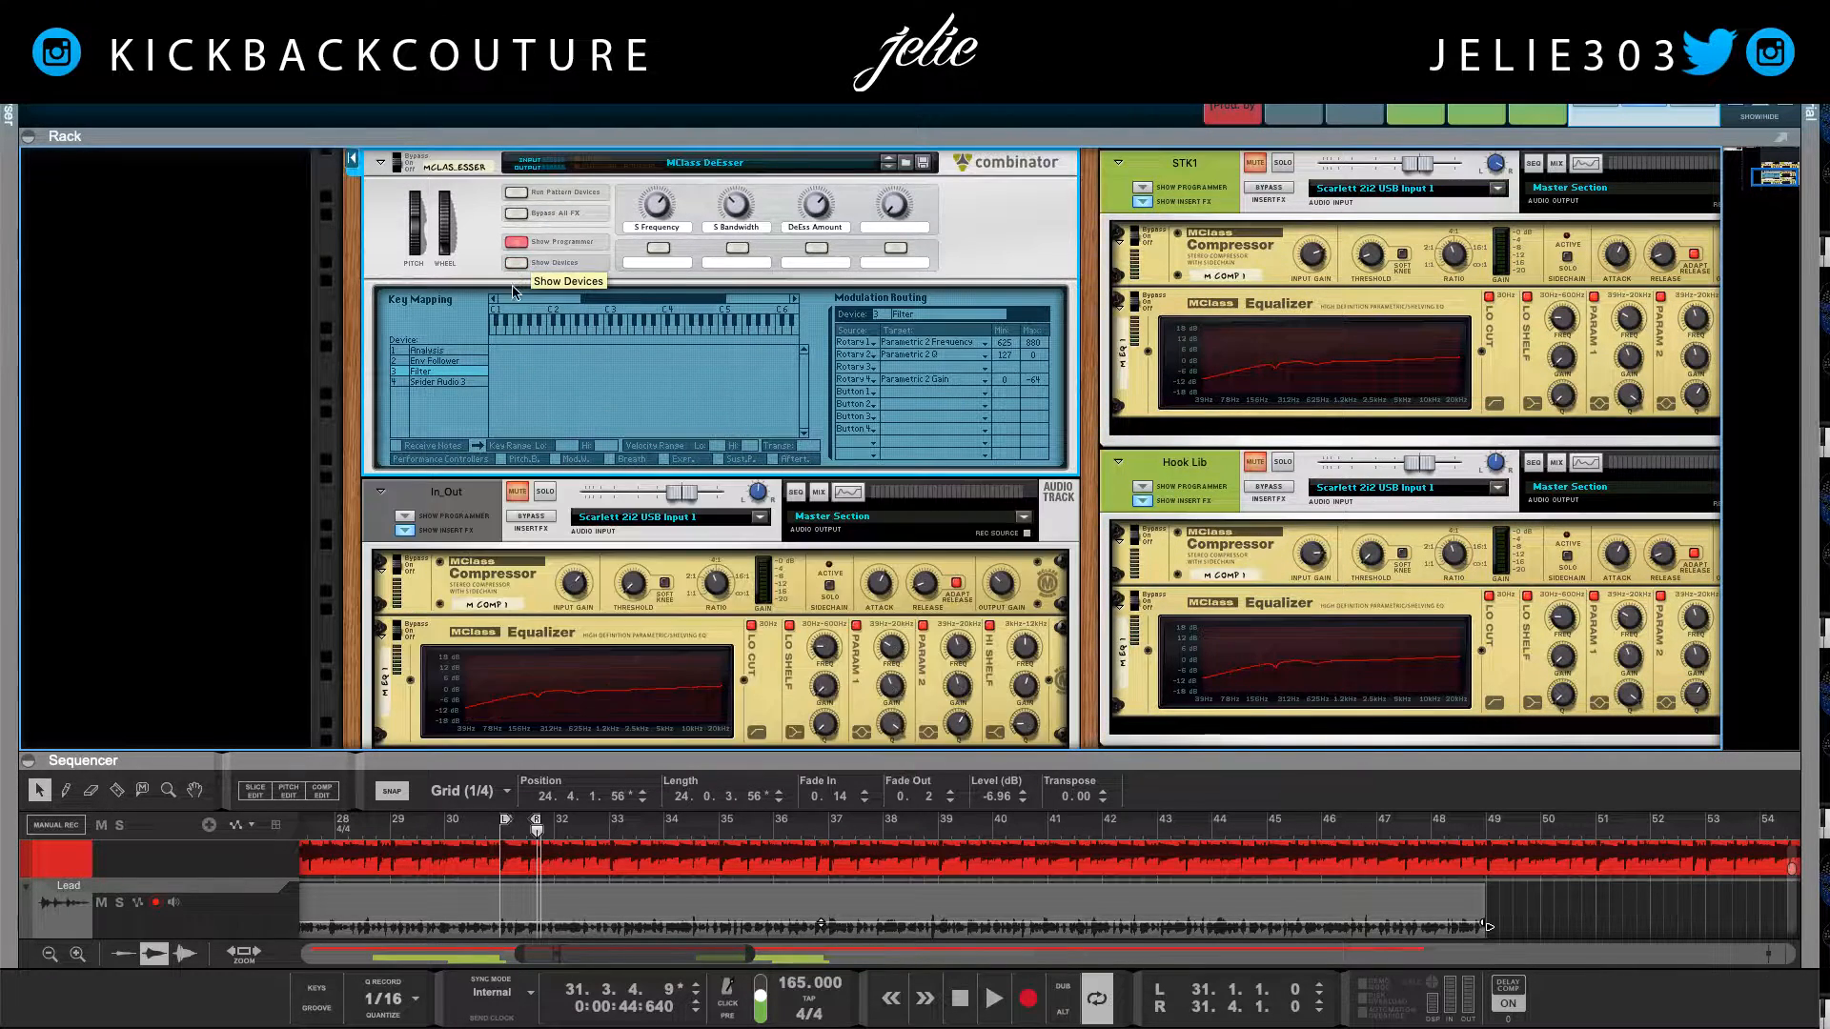
scroll(422, 412, up, 5)
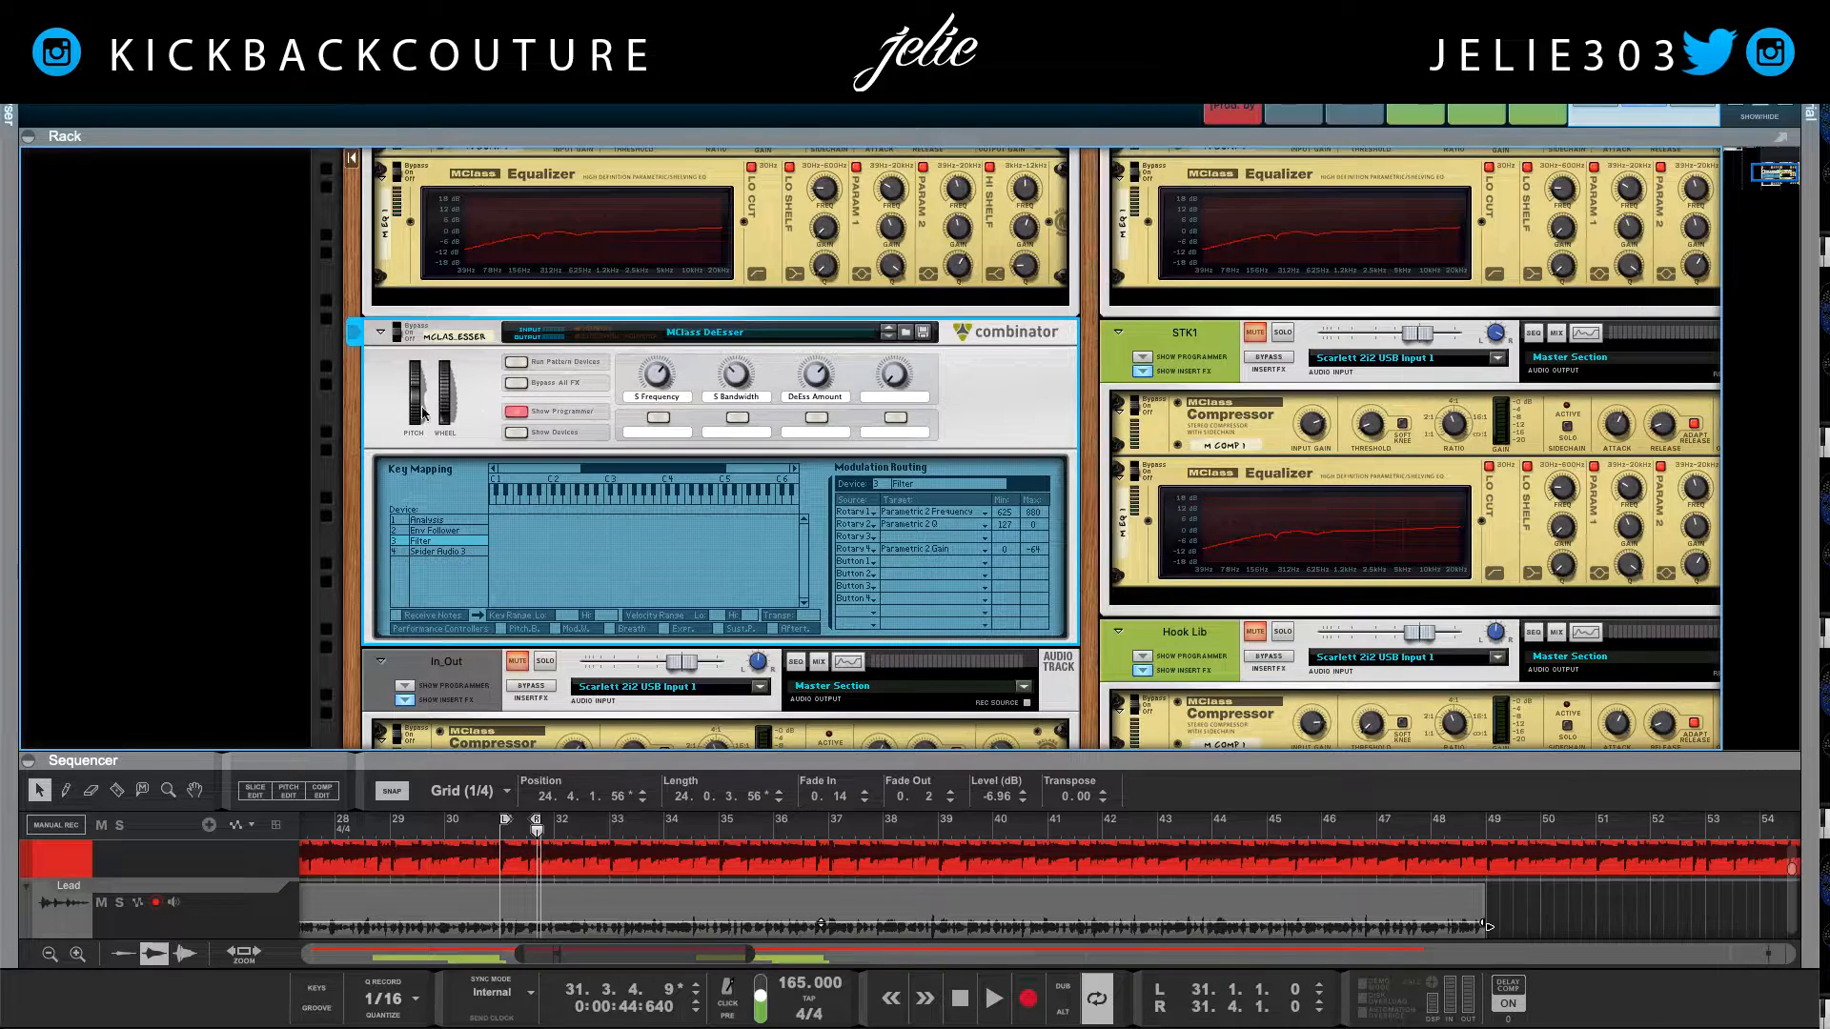
click(379, 333)
scroll(395, 439, up, 1)
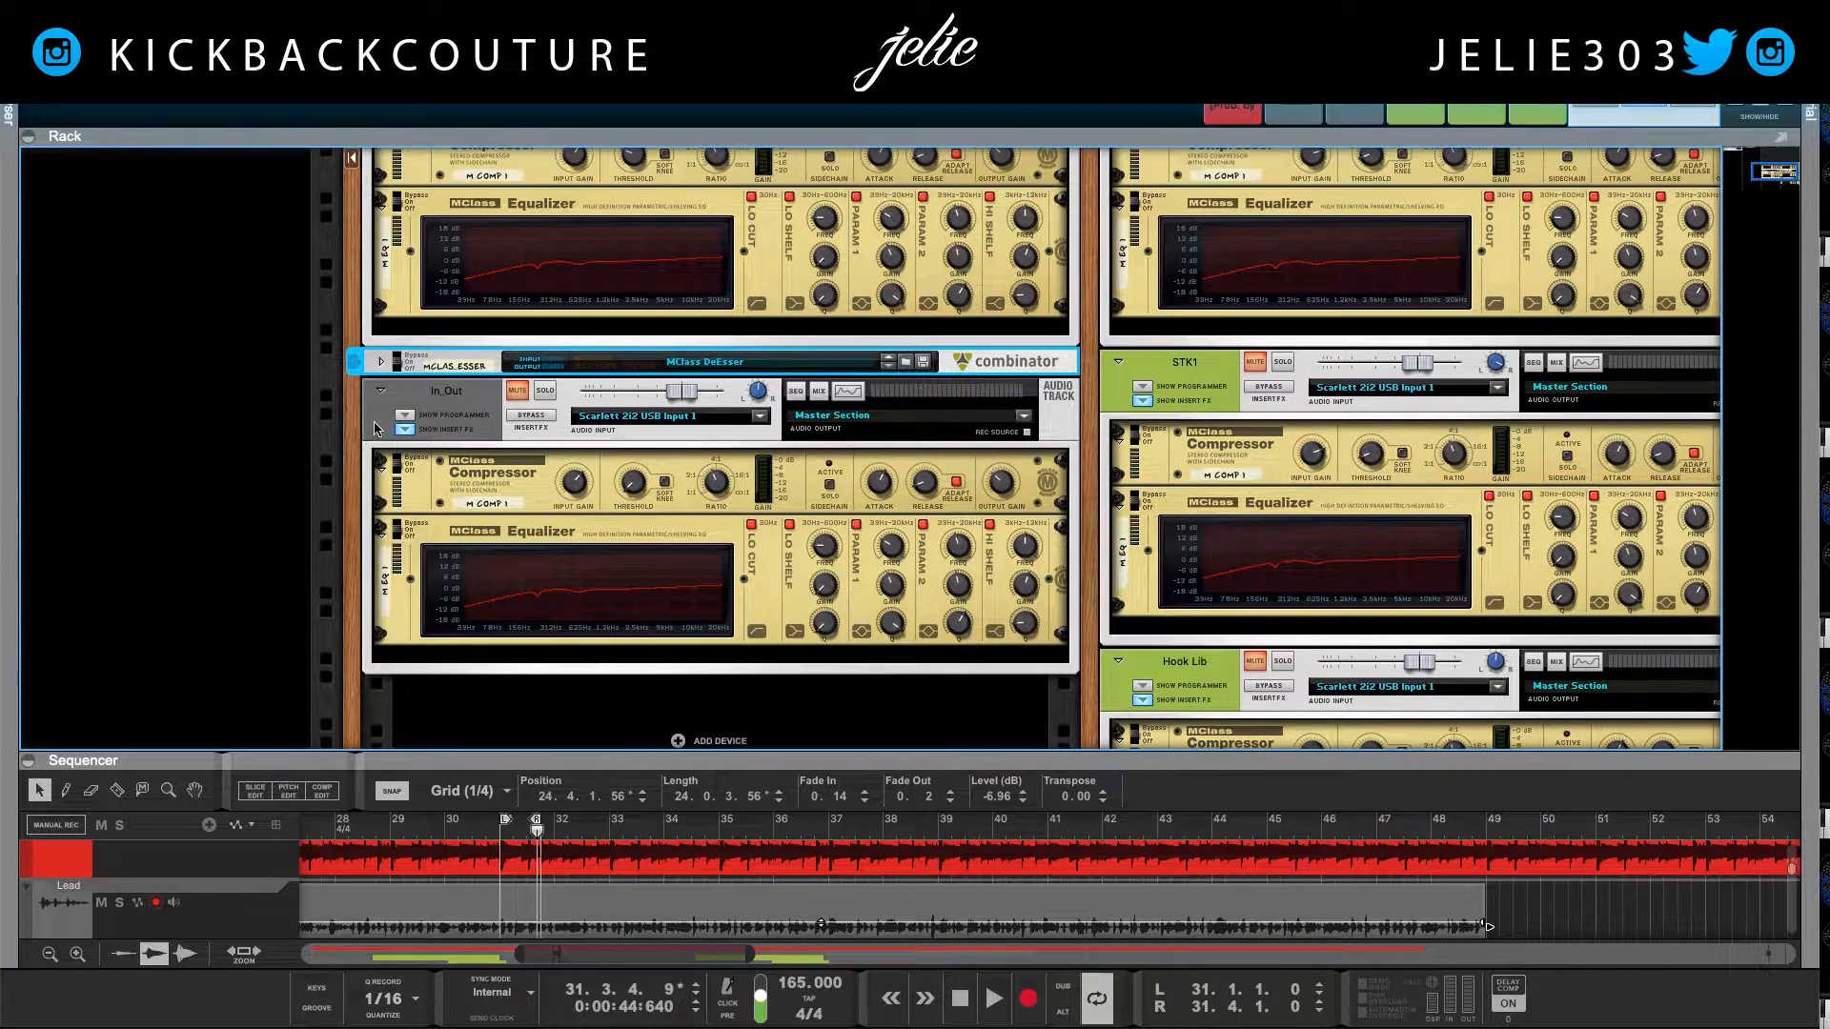
scroll(400, 431, up, 8)
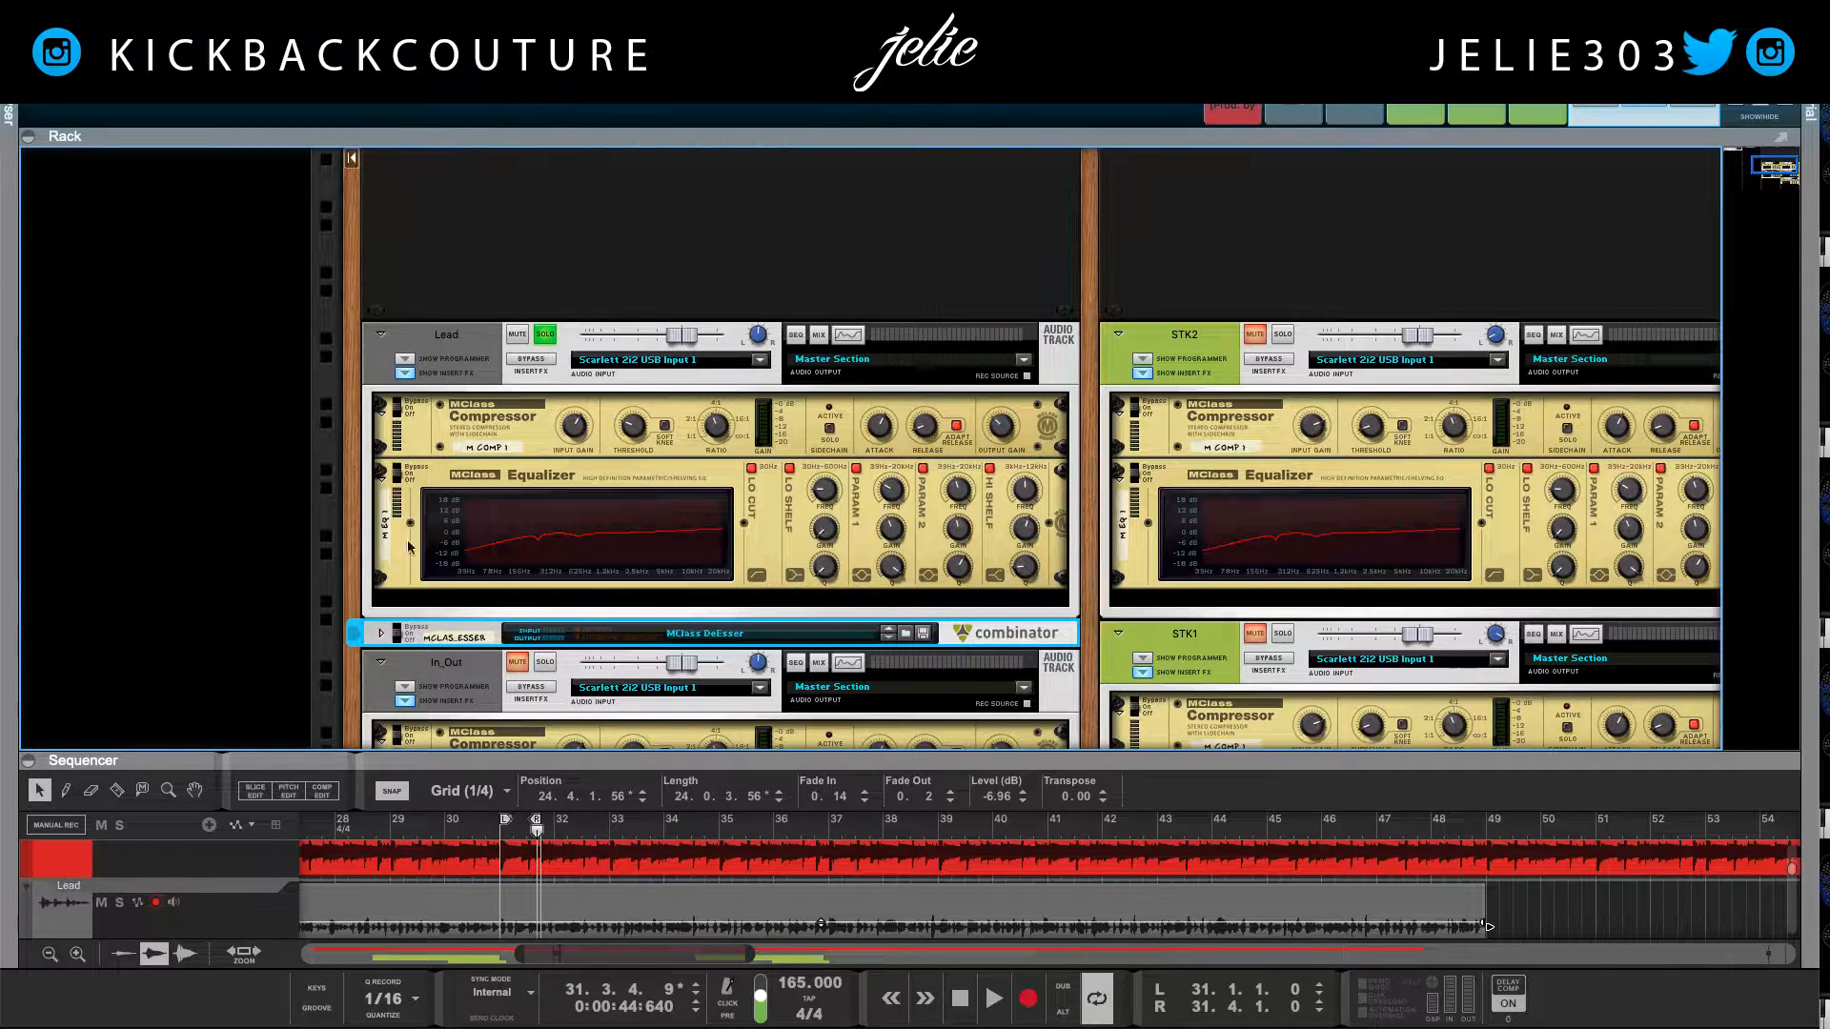
scroll(408, 546, down, 8)
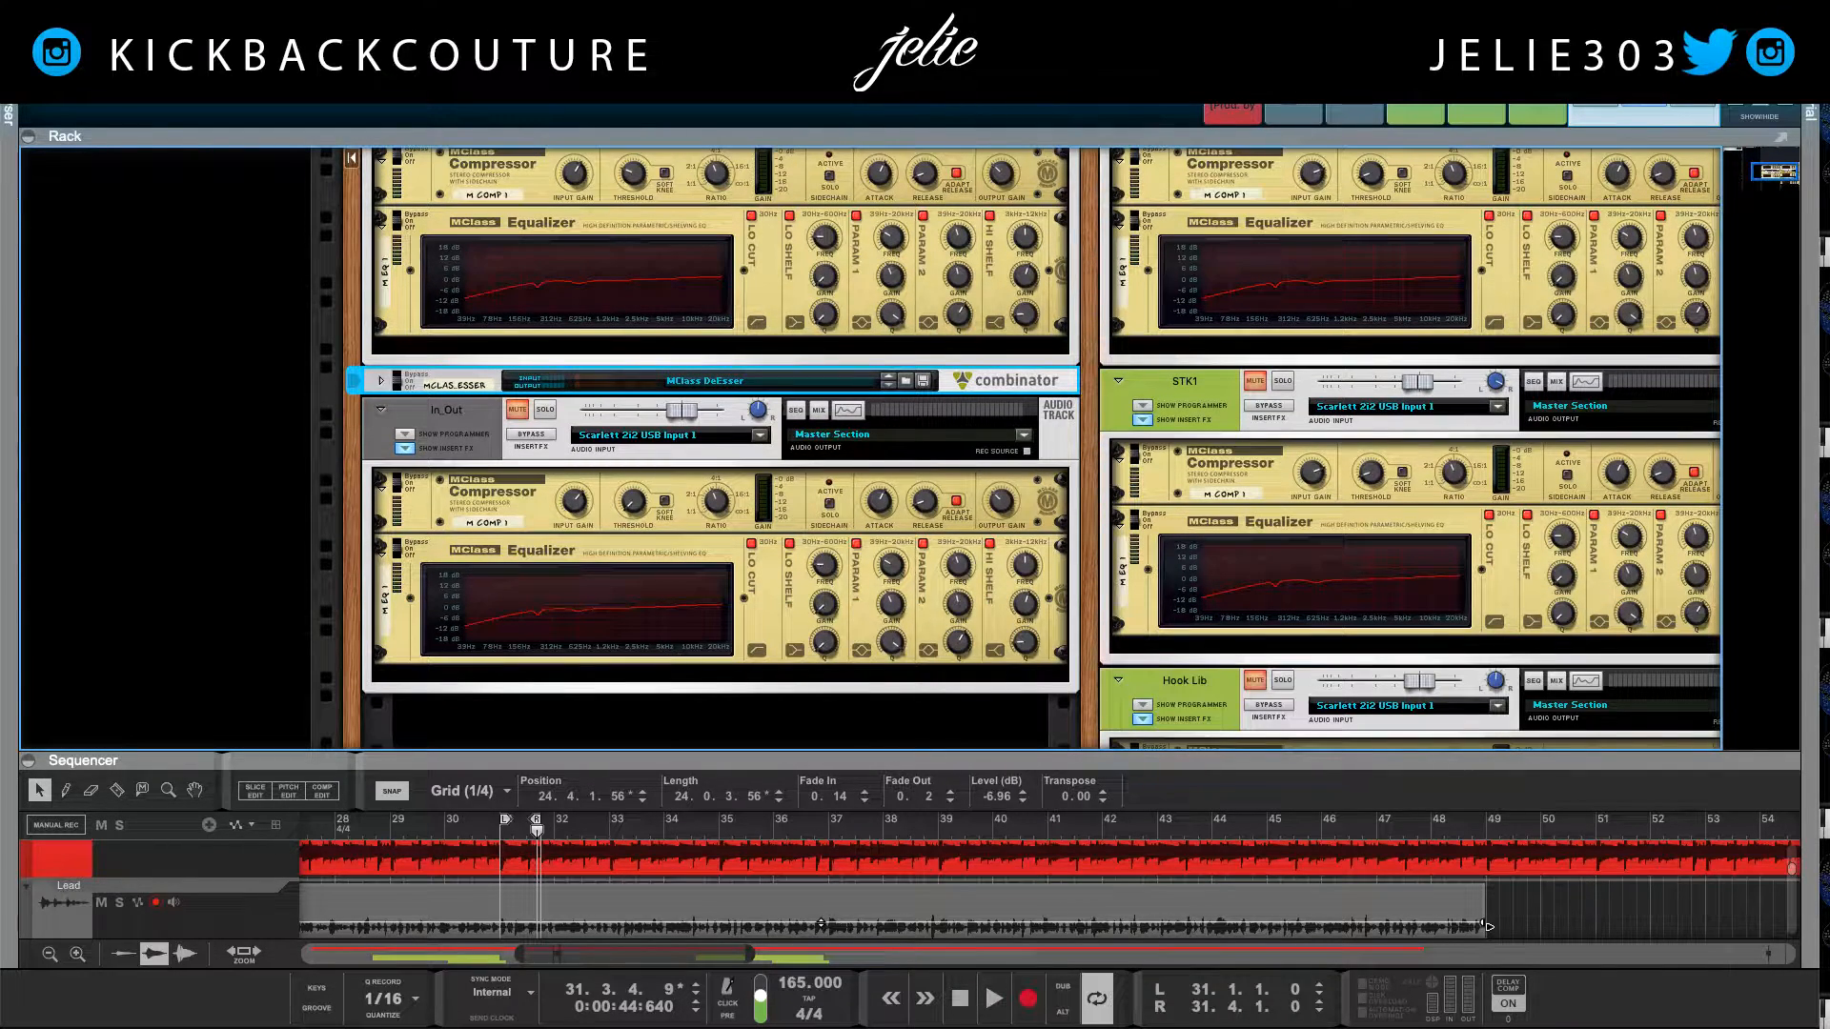
Step: Show the browser and add the MClass DeEsser.cmb patch as a new combinator below the In_Out track's equalizer
key(F3)
click(215, 178)
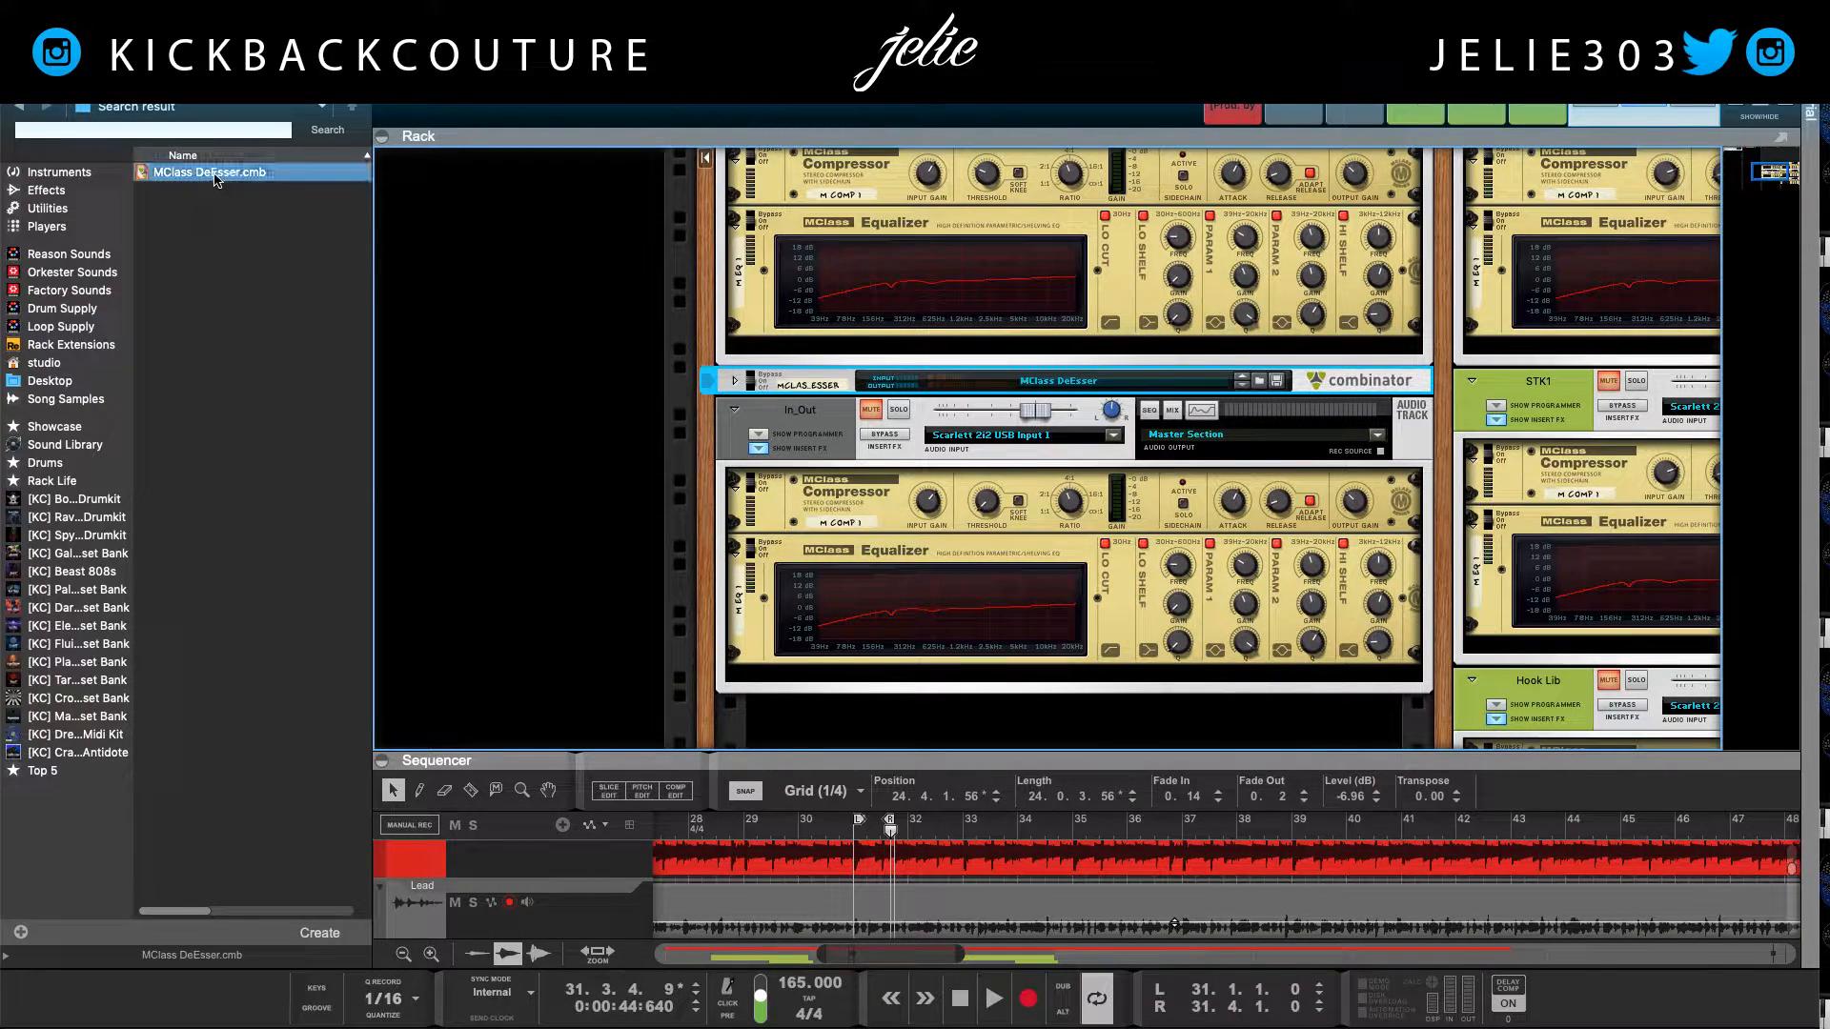
mouse_move(207, 176)
mouse_down()
mouse_move(674, 592)
mouse_move(803, 682)
mouse_move(783, 703)
mouse_up()
Step: Cable In_Out's left insert send into its combinator's left input and the combinator's left output into In_Out's MClass Compressor left audio input
key(Tab)
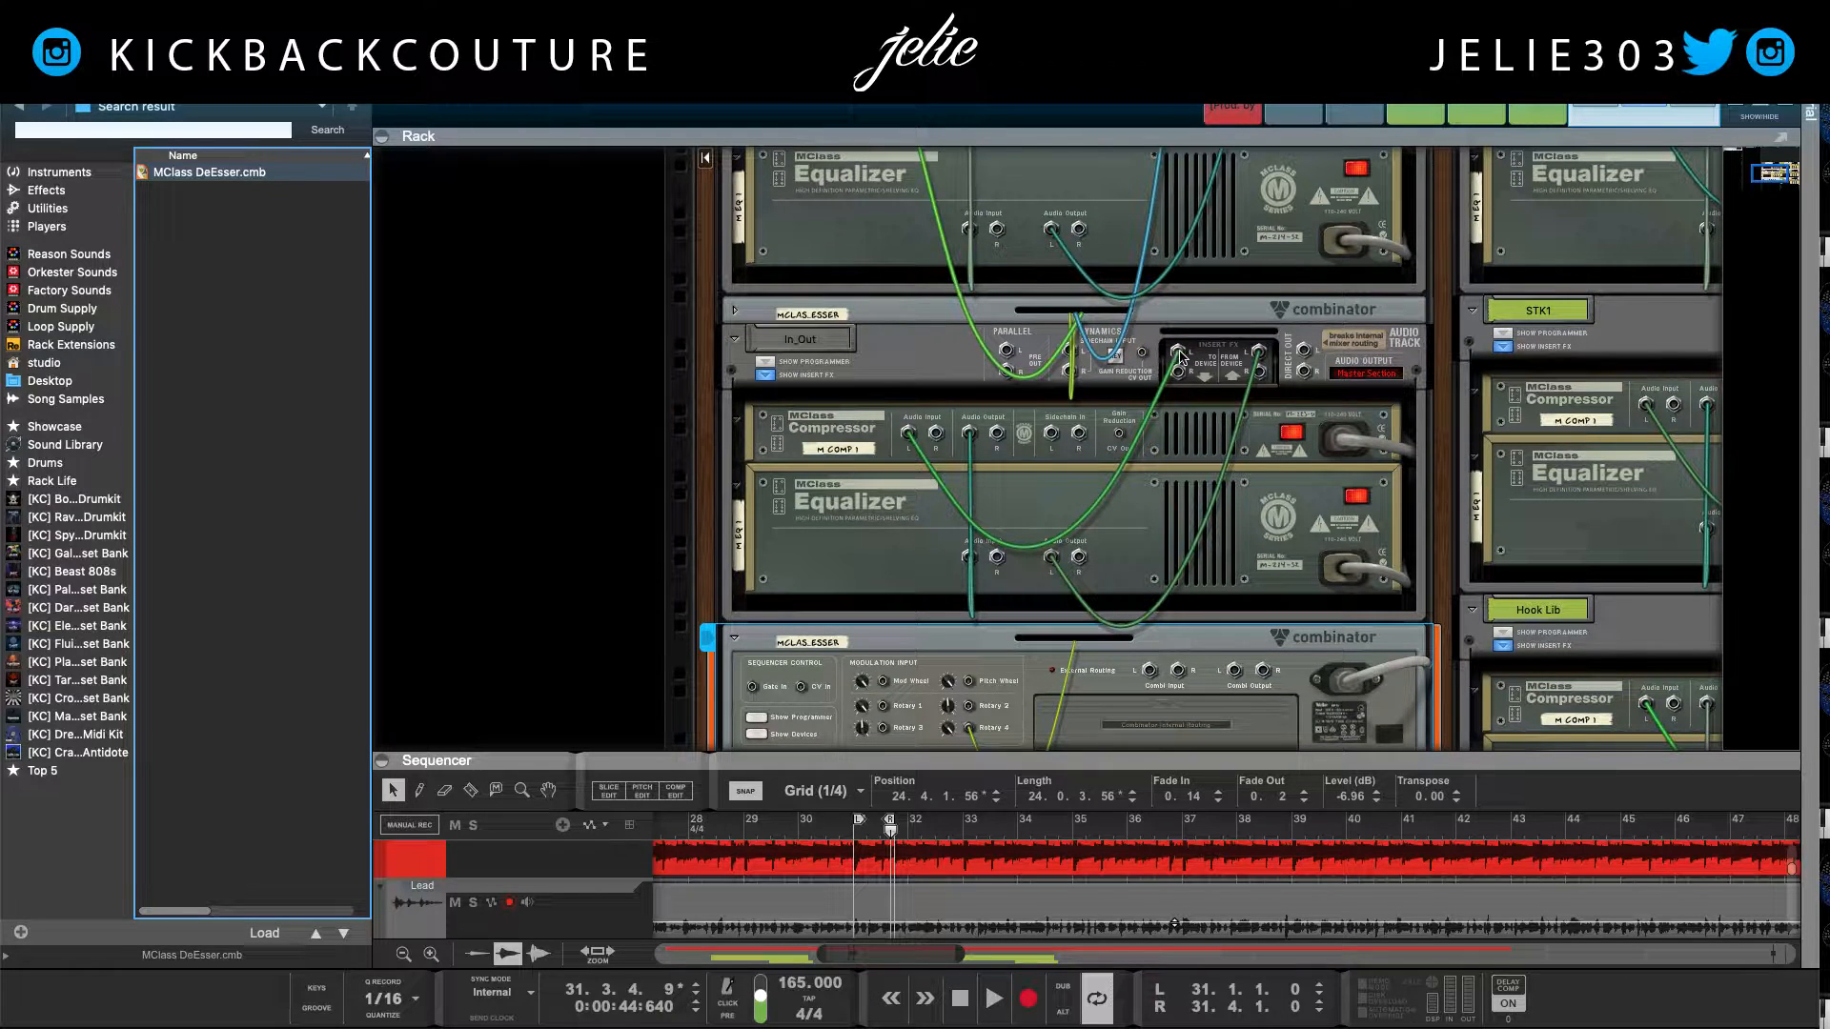
mouse_move(910, 435)
mouse_down()
mouse_move(1150, 672)
mouse_move(991, 446)
mouse_move(909, 433)
mouse_up()
key(Tab)
Step: Clear the solos on the Lead and In_Out tracks and mute the STK2, STK1 and Hook Lib tracks
click(899, 339)
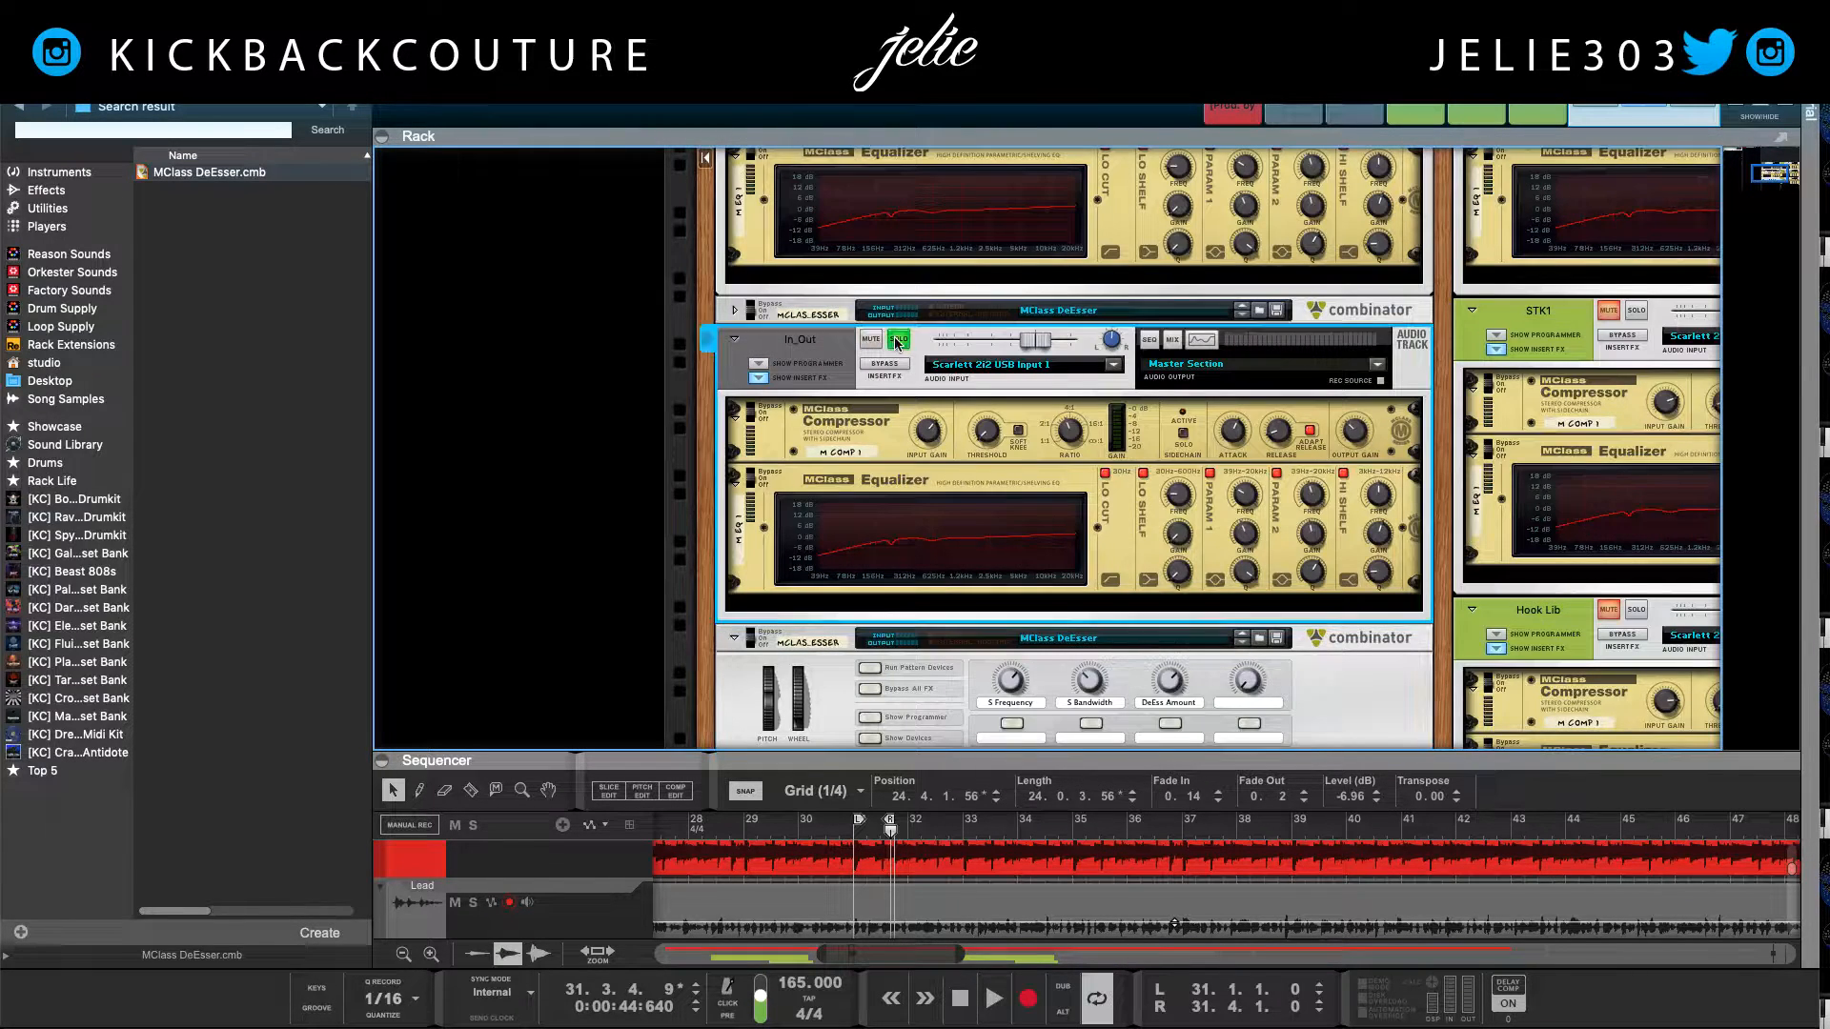
scroll(913, 455, down, 1)
scroll(936, 467, up, 5)
click(898, 342)
click(900, 669)
click(1606, 345)
click(1606, 641)
scroll(1603, 642, down, 5)
click(1609, 551)
Step: Play the looped section in bar 31 to check the signal through the In_Out and Lead tracks, and stop playback
key(space)
scroll(858, 572, up, 1)
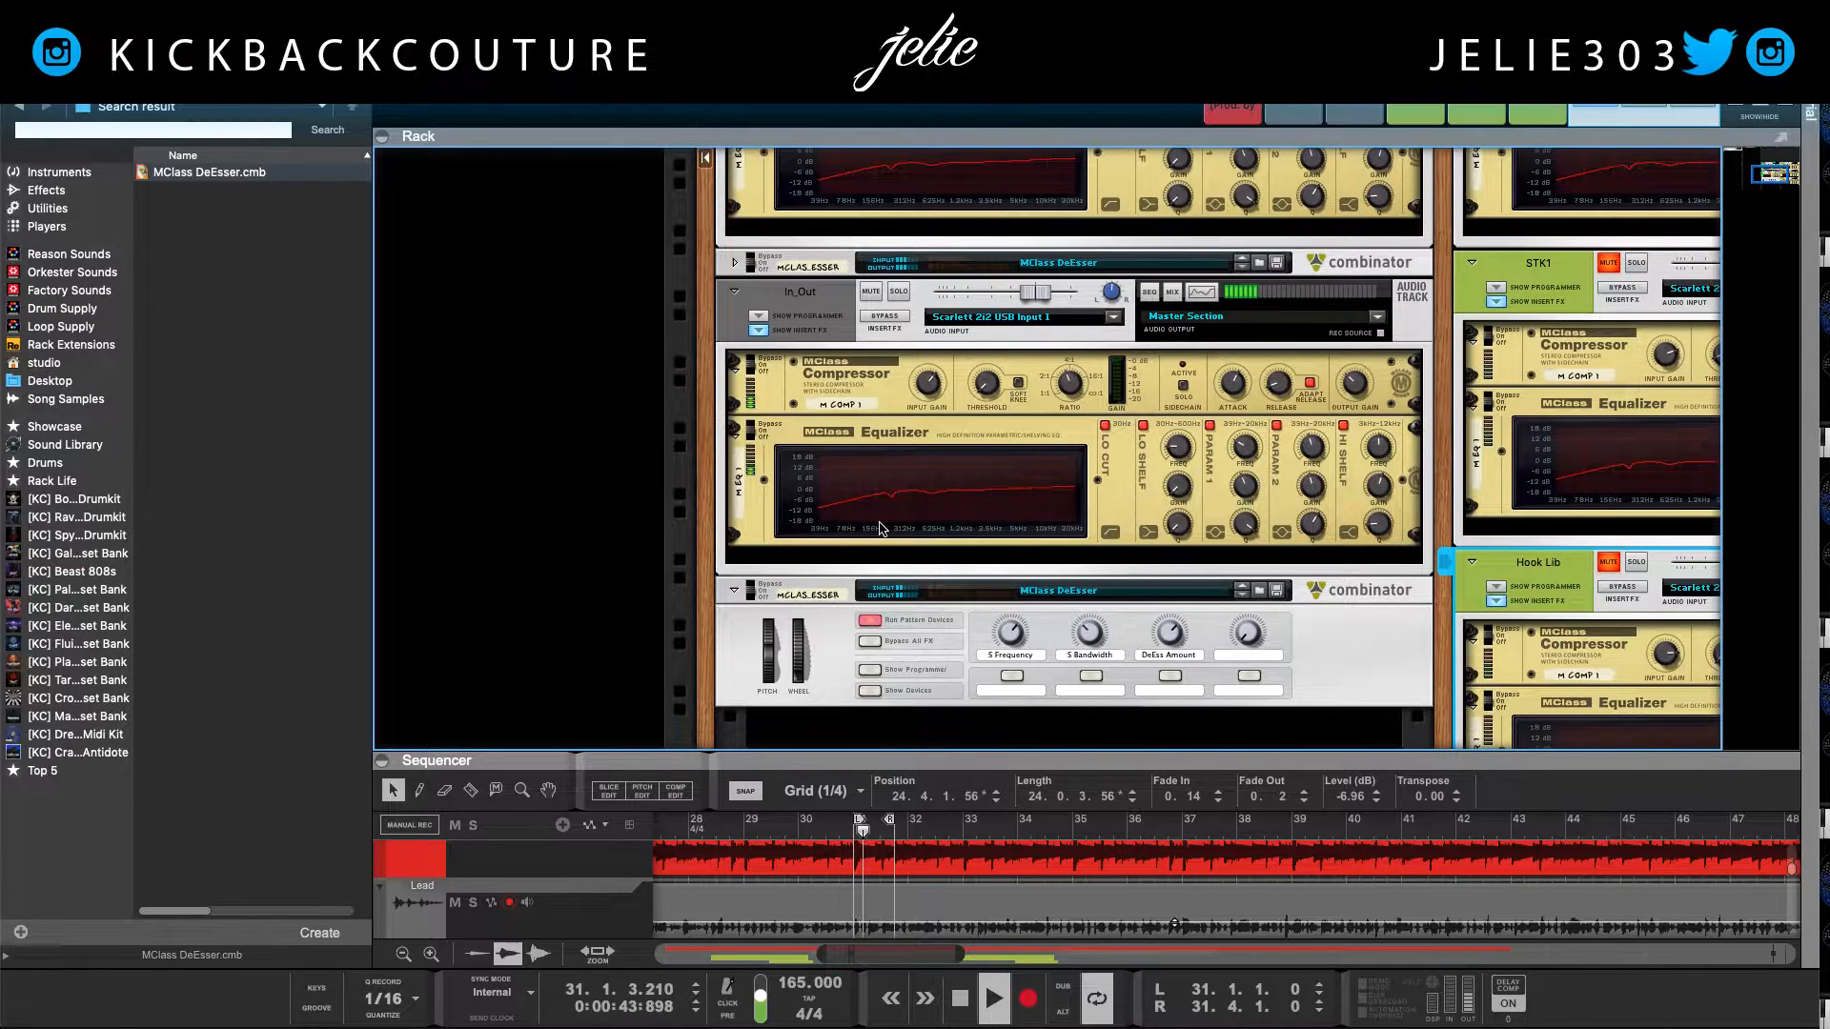
scroll(877, 532, up, 3)
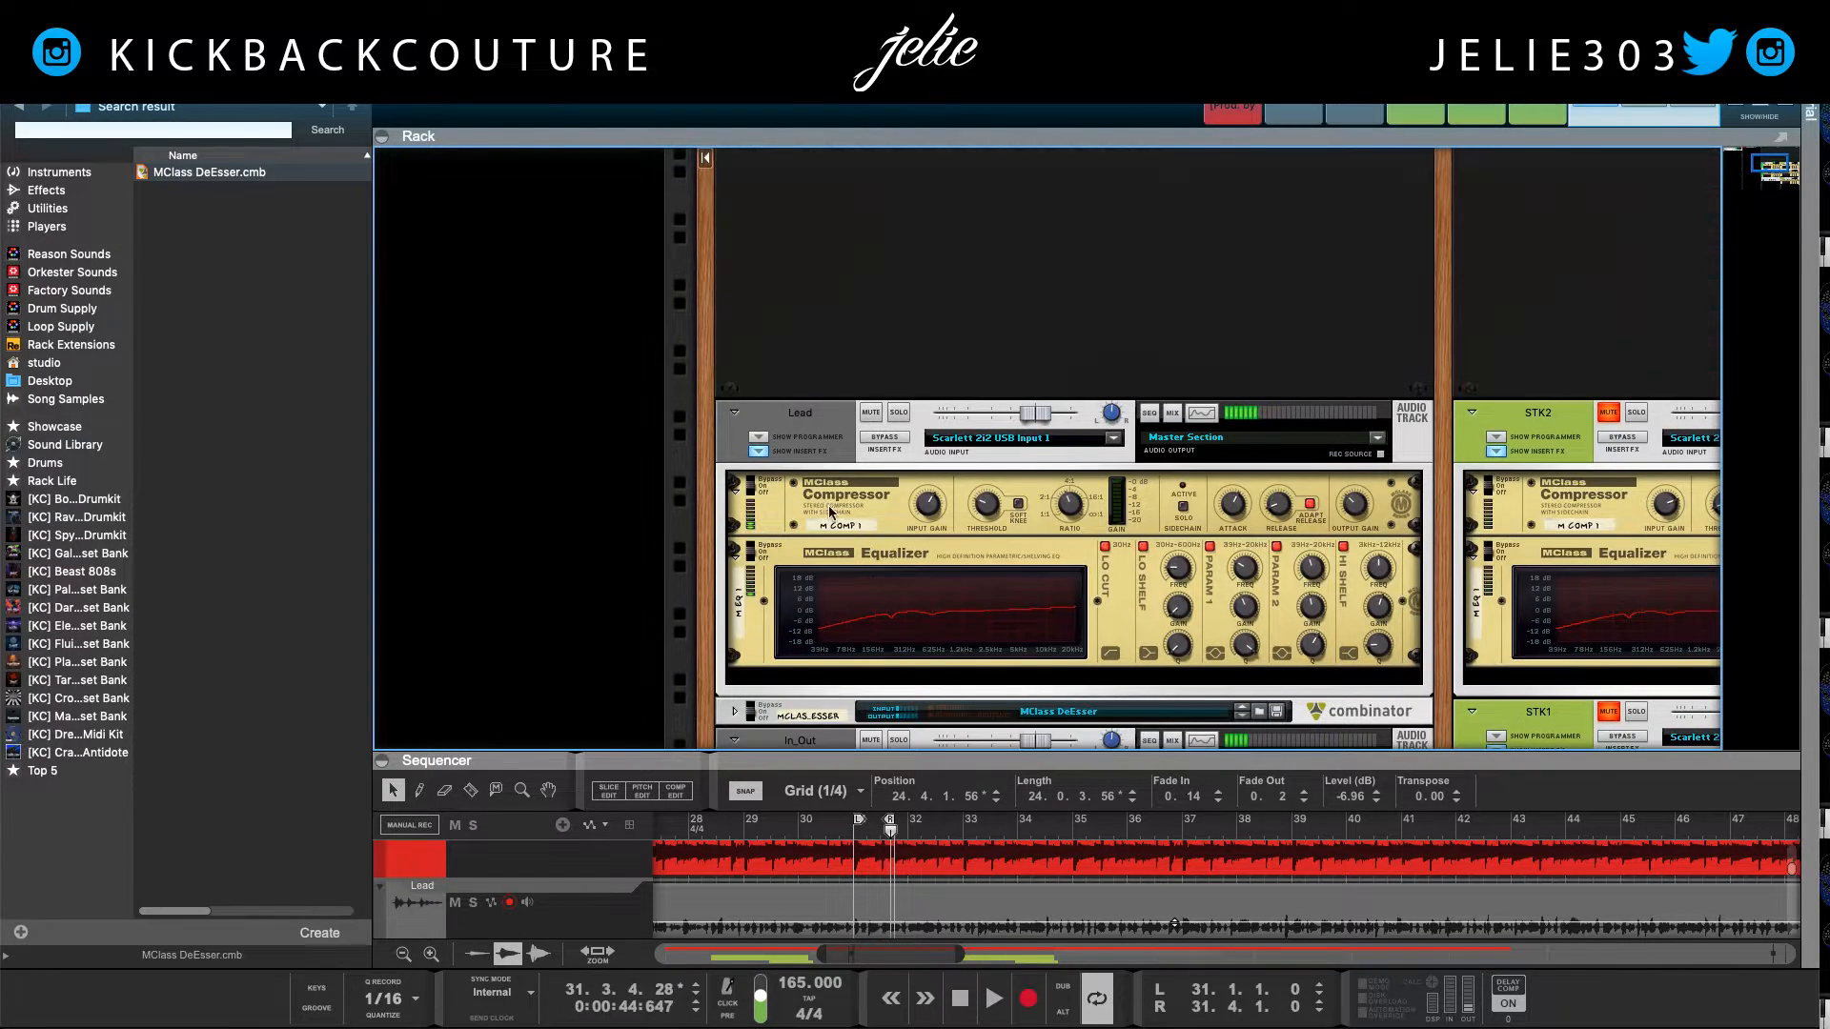
Step: Copy the patch from Lead's MClass DeEsser combinator and paste it onto the In_Out track's combinator
scroll(843, 521, down, 5)
scroll(838, 522, up, 6)
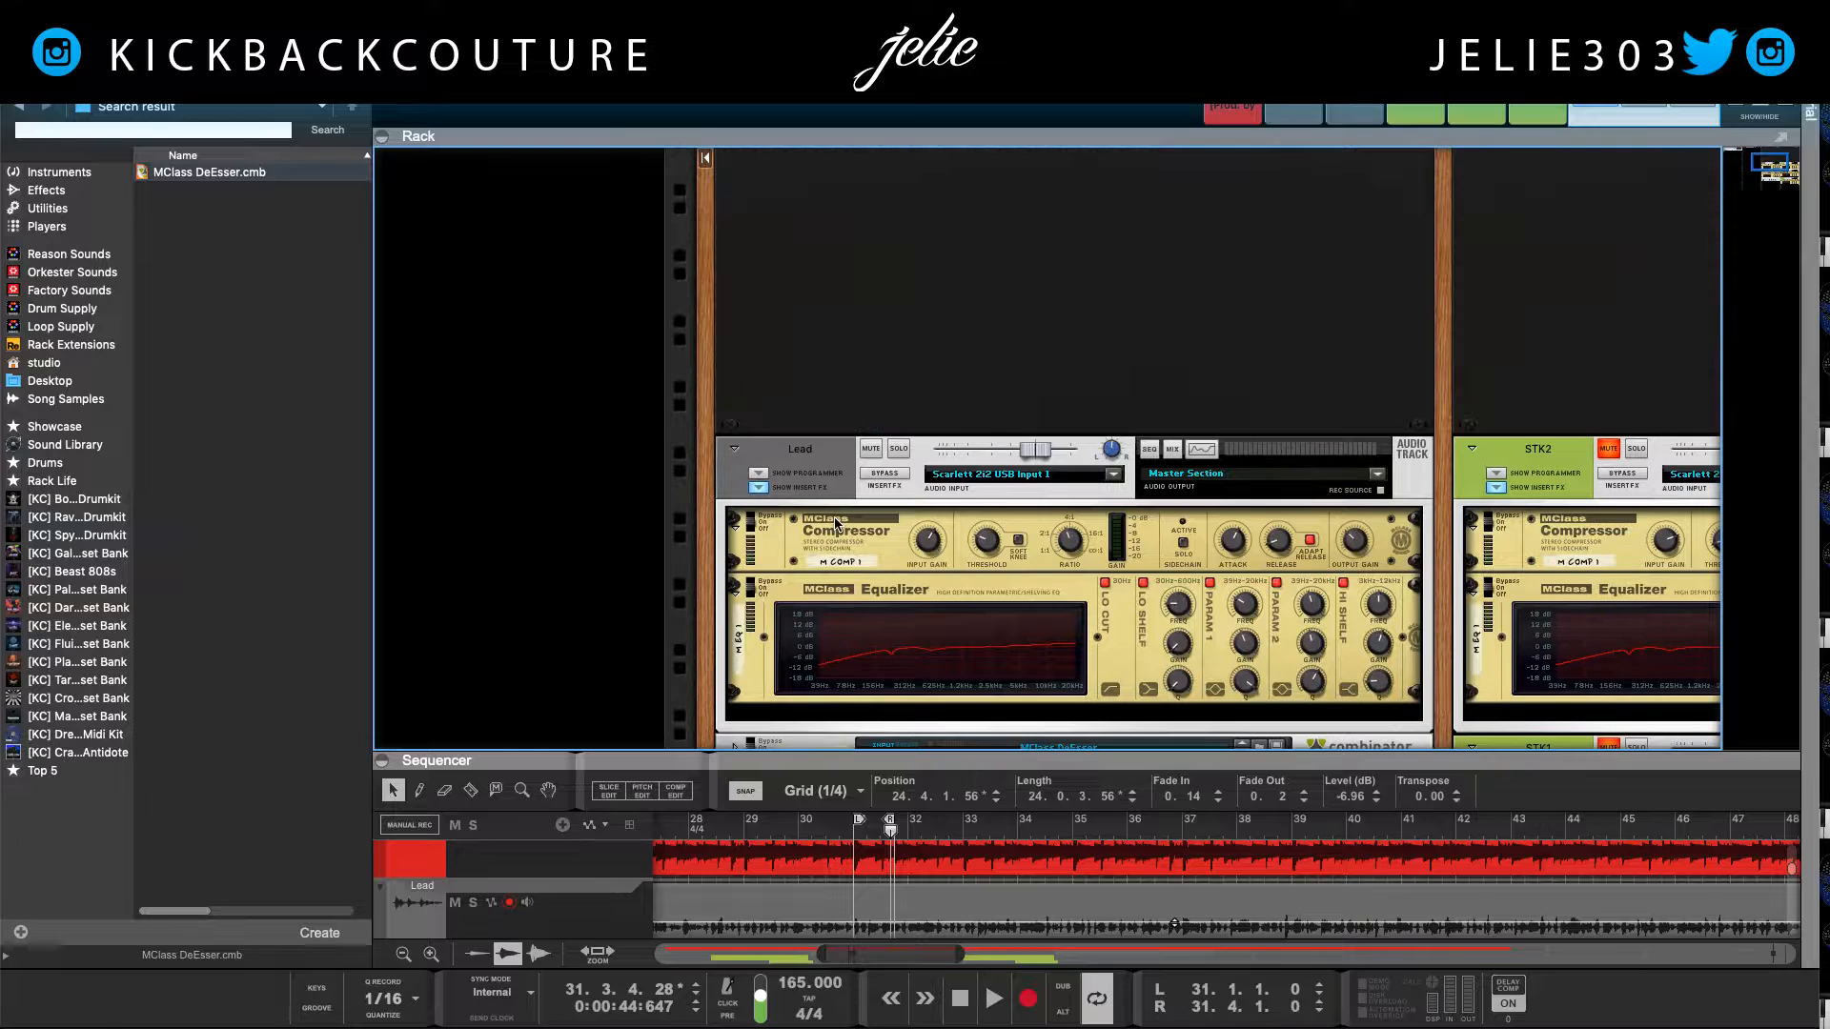
scroll(838, 544, down, 3)
right_click(790, 483)
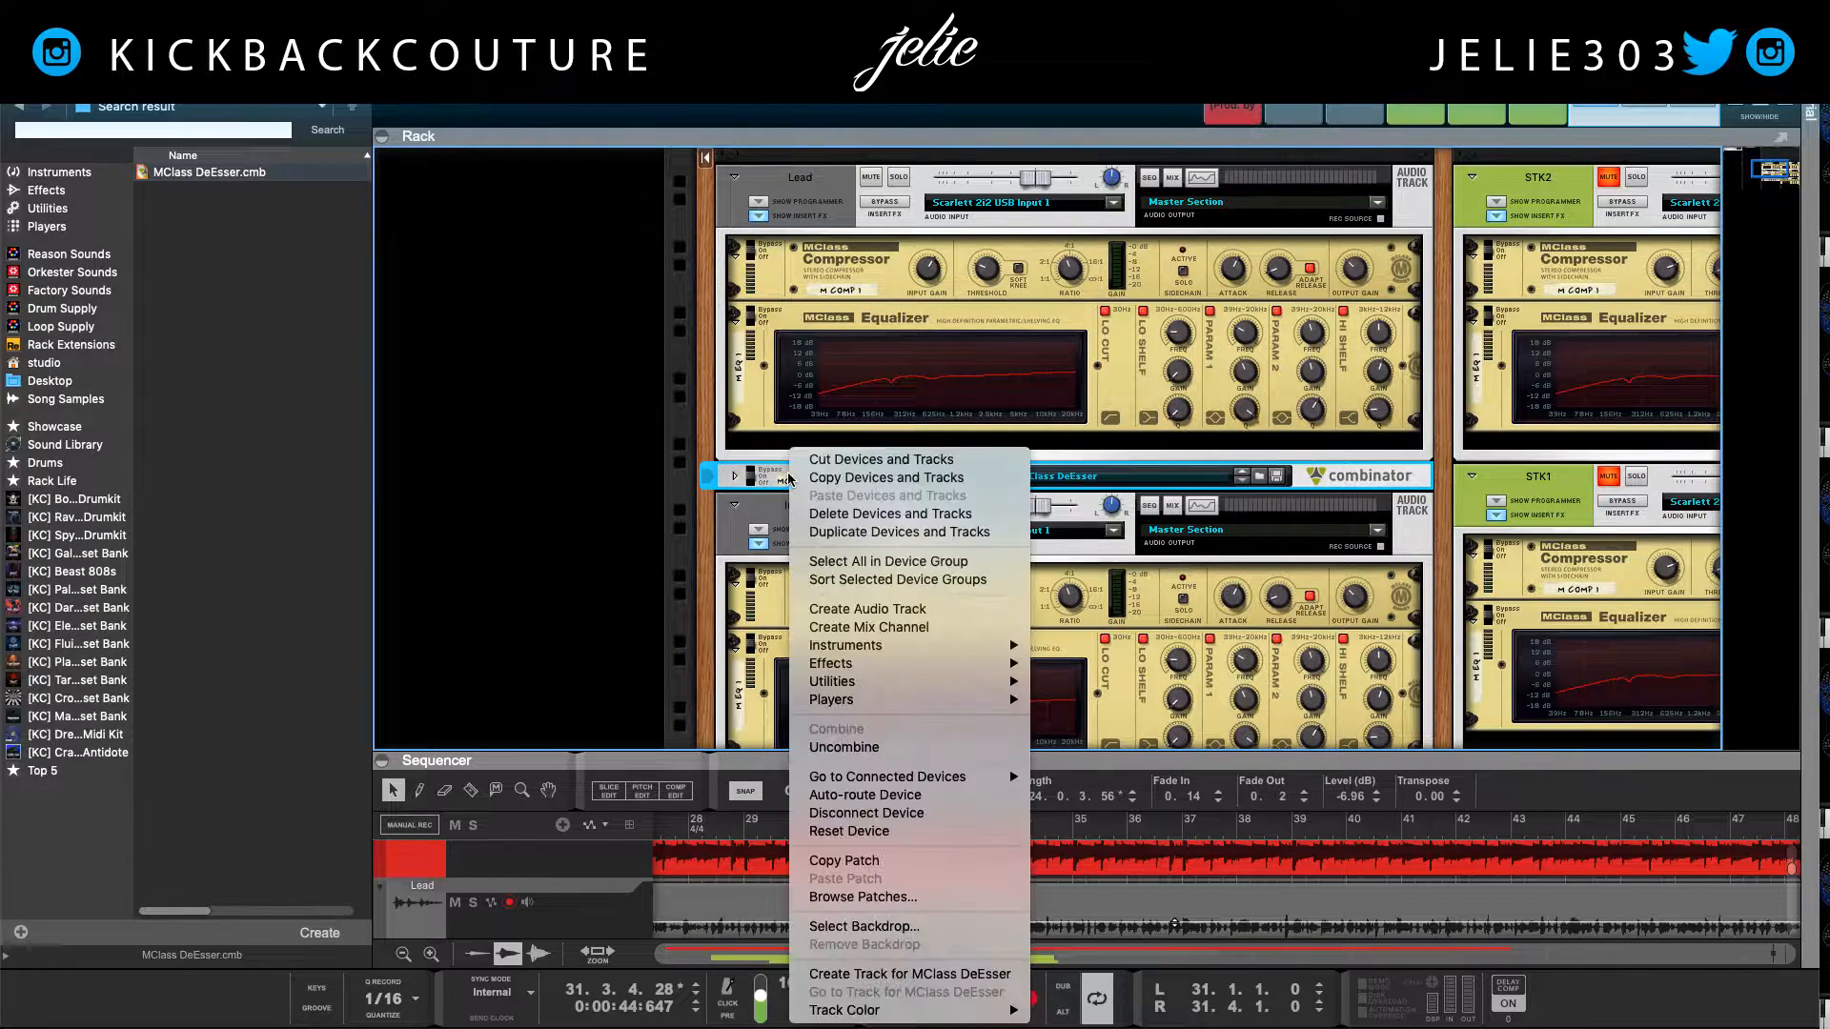
click(906, 862)
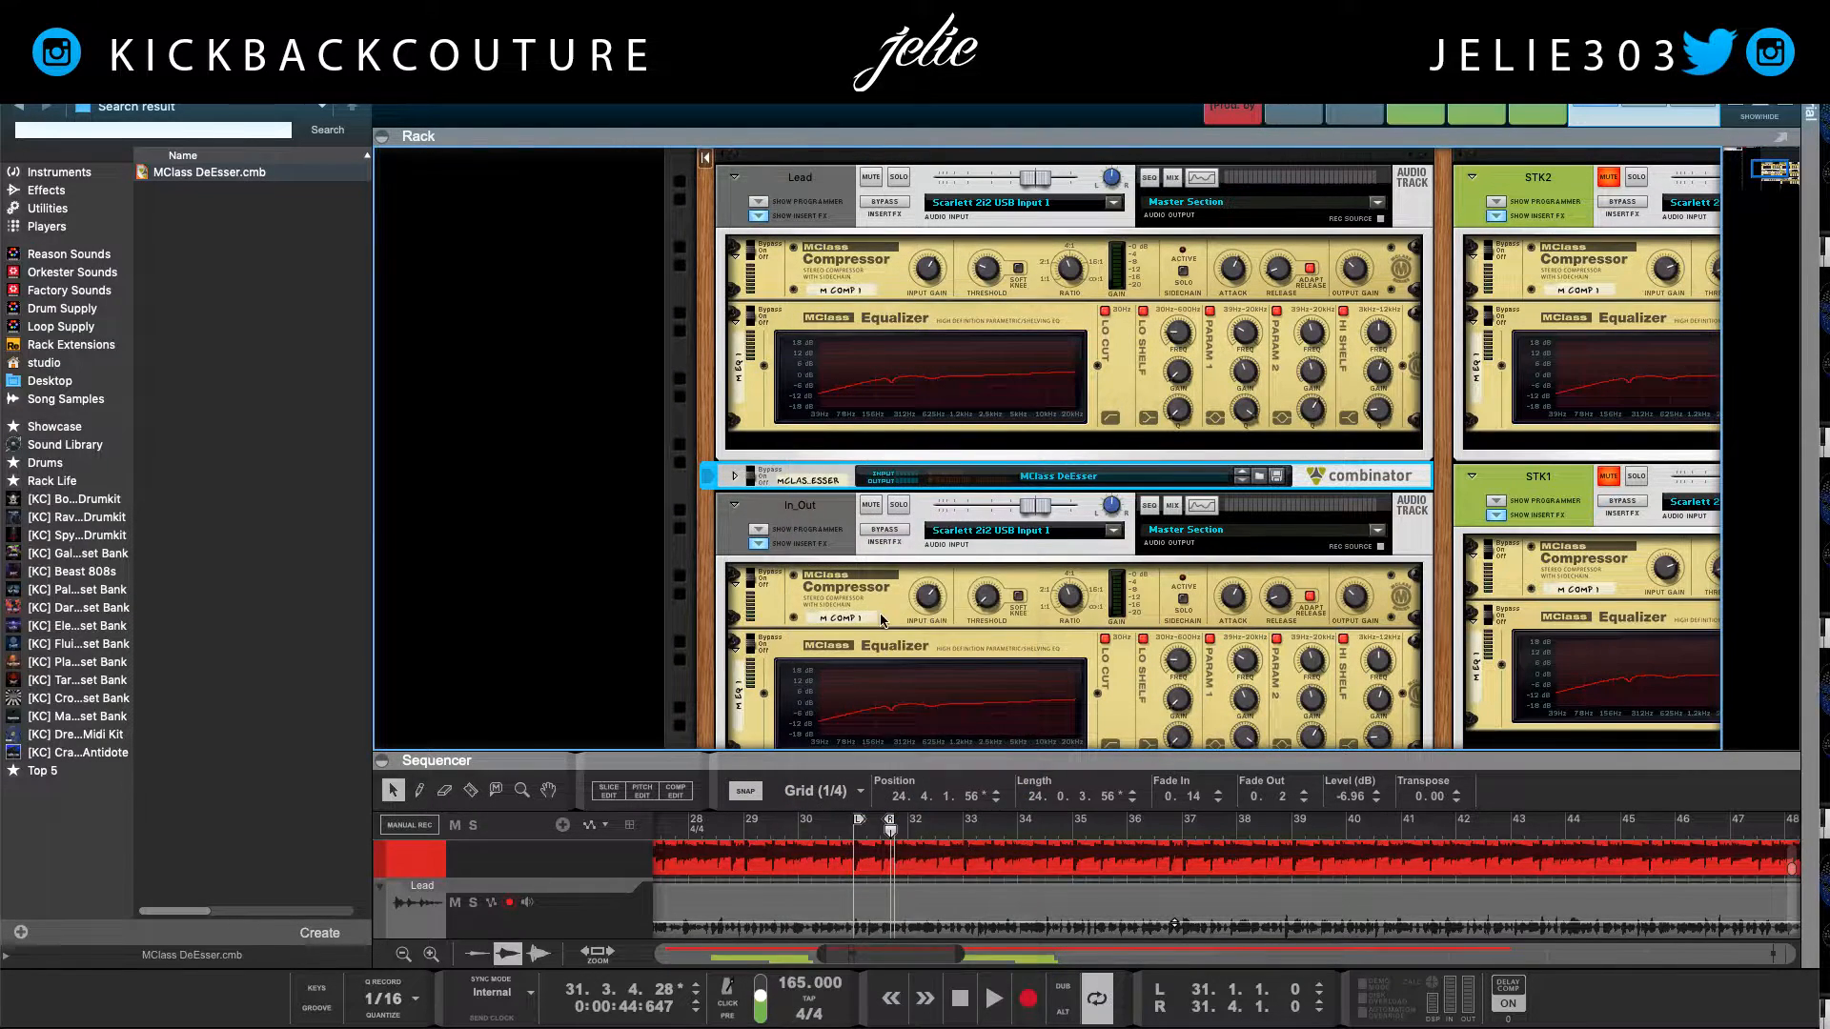
scroll(862, 583, down, 3)
click(825, 519)
right_click(827, 534)
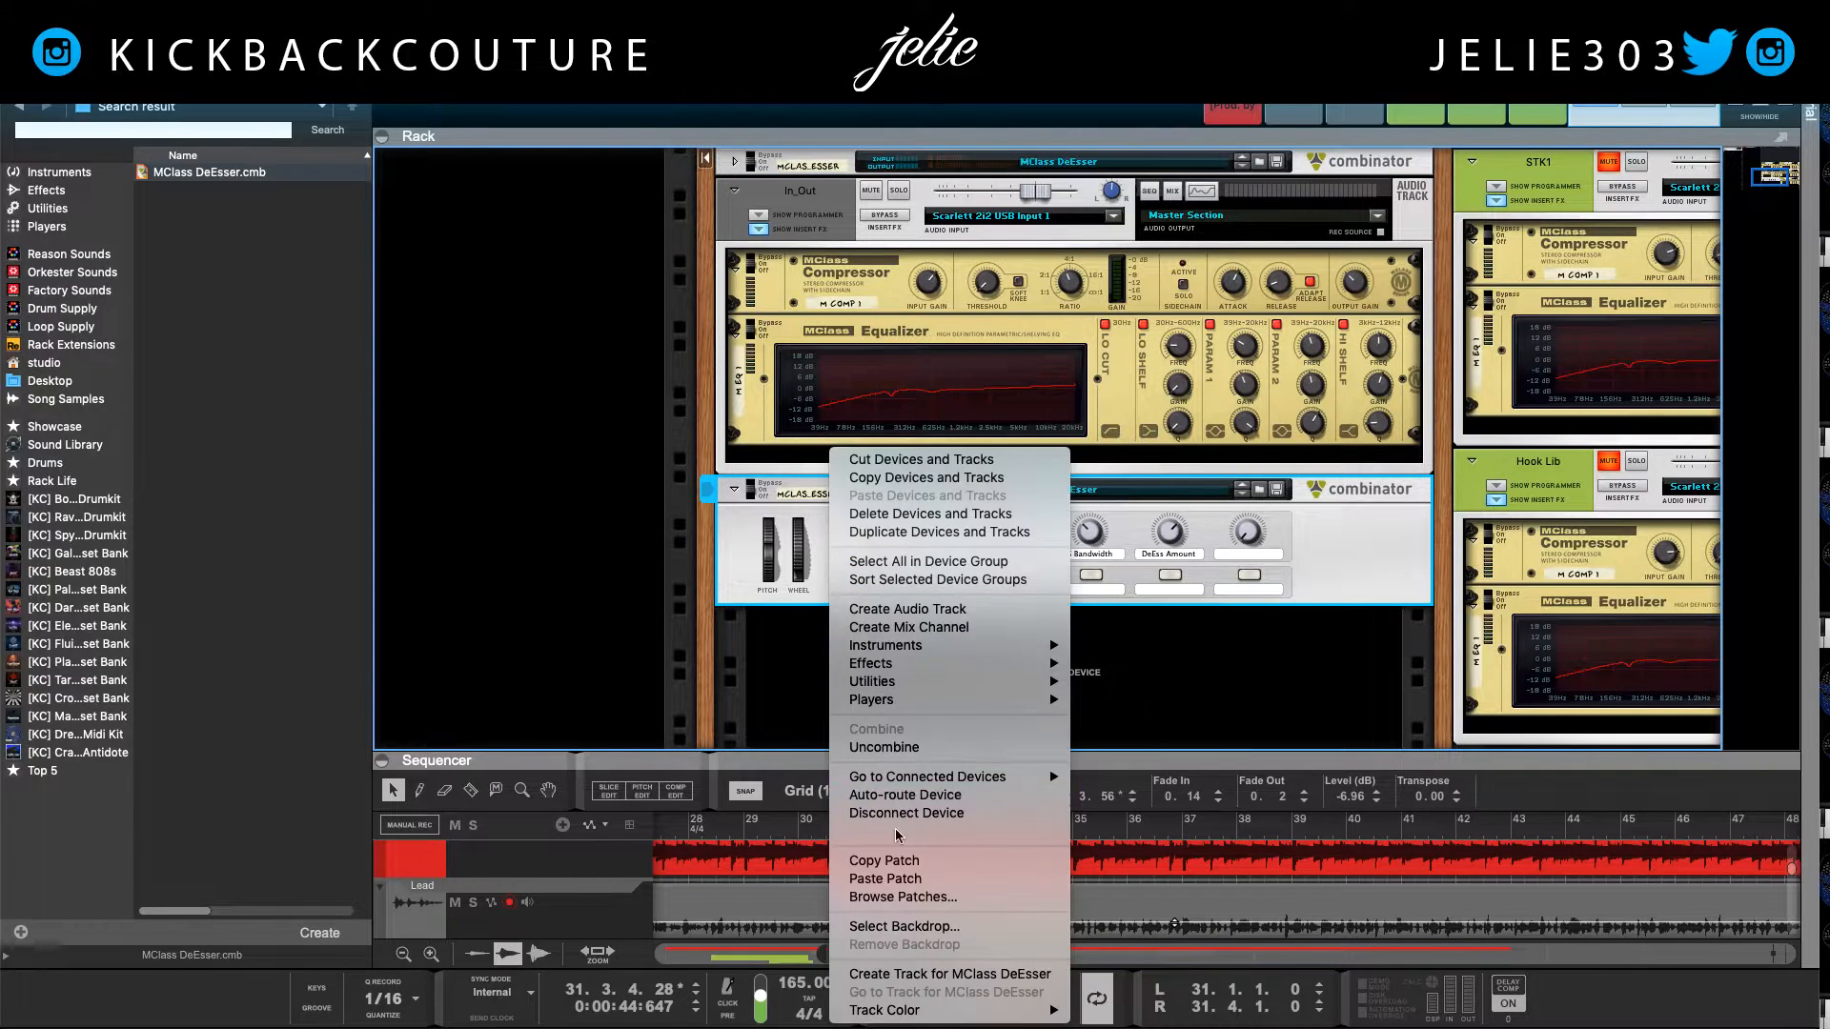
click(922, 879)
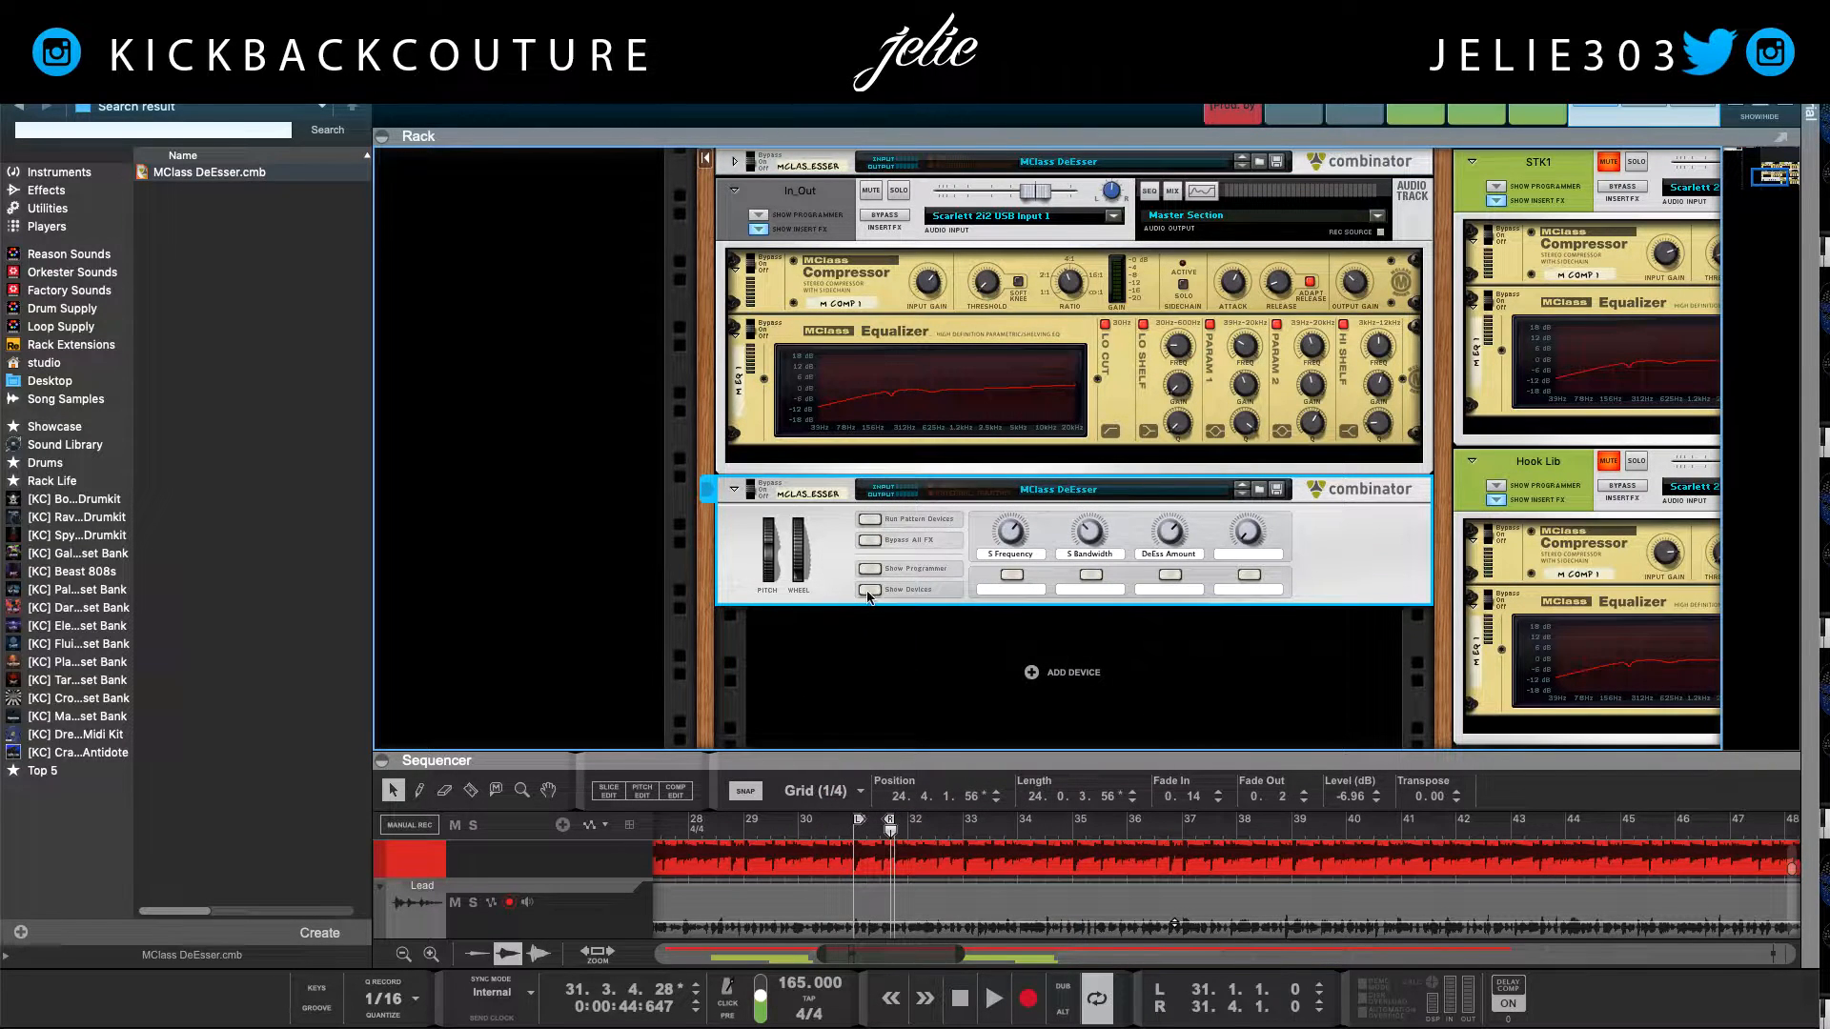
Step: Show the devices of In_Out's combinator and check them while playing the bar 31 loop, stopping playback at the end
click(869, 591)
key(space)
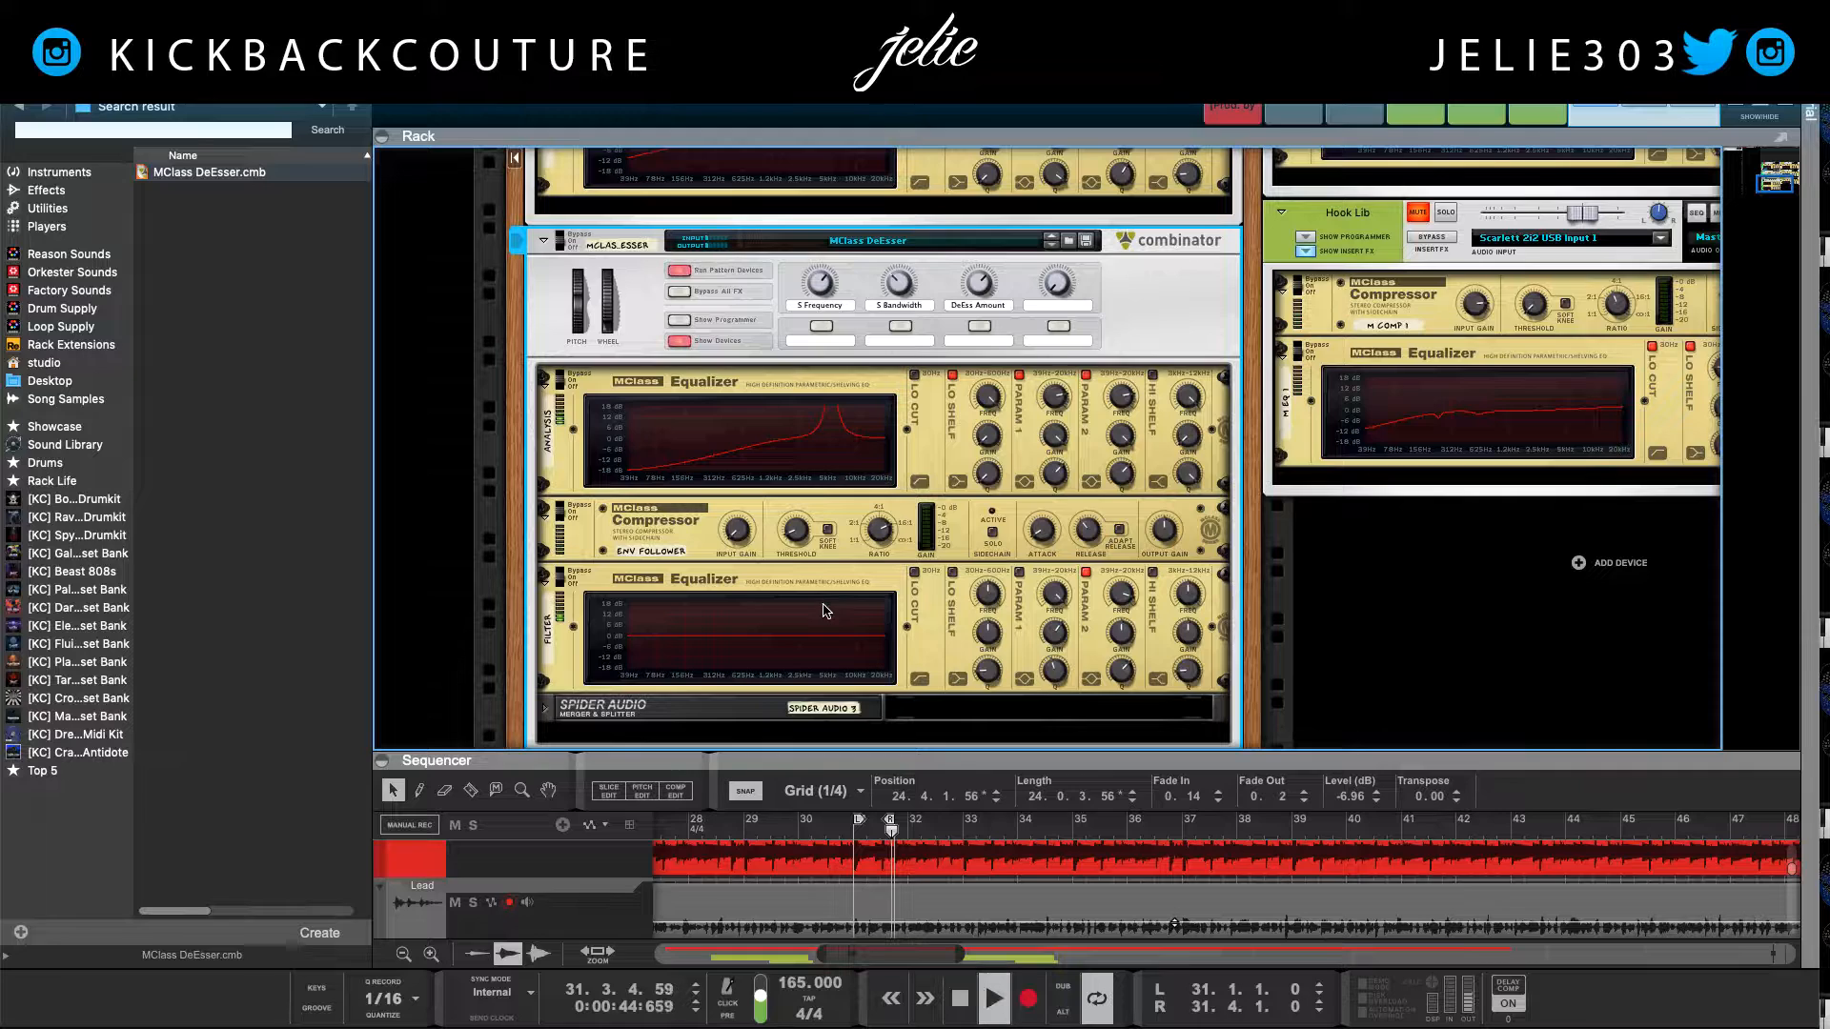
scroll(733, 499, right, 3)
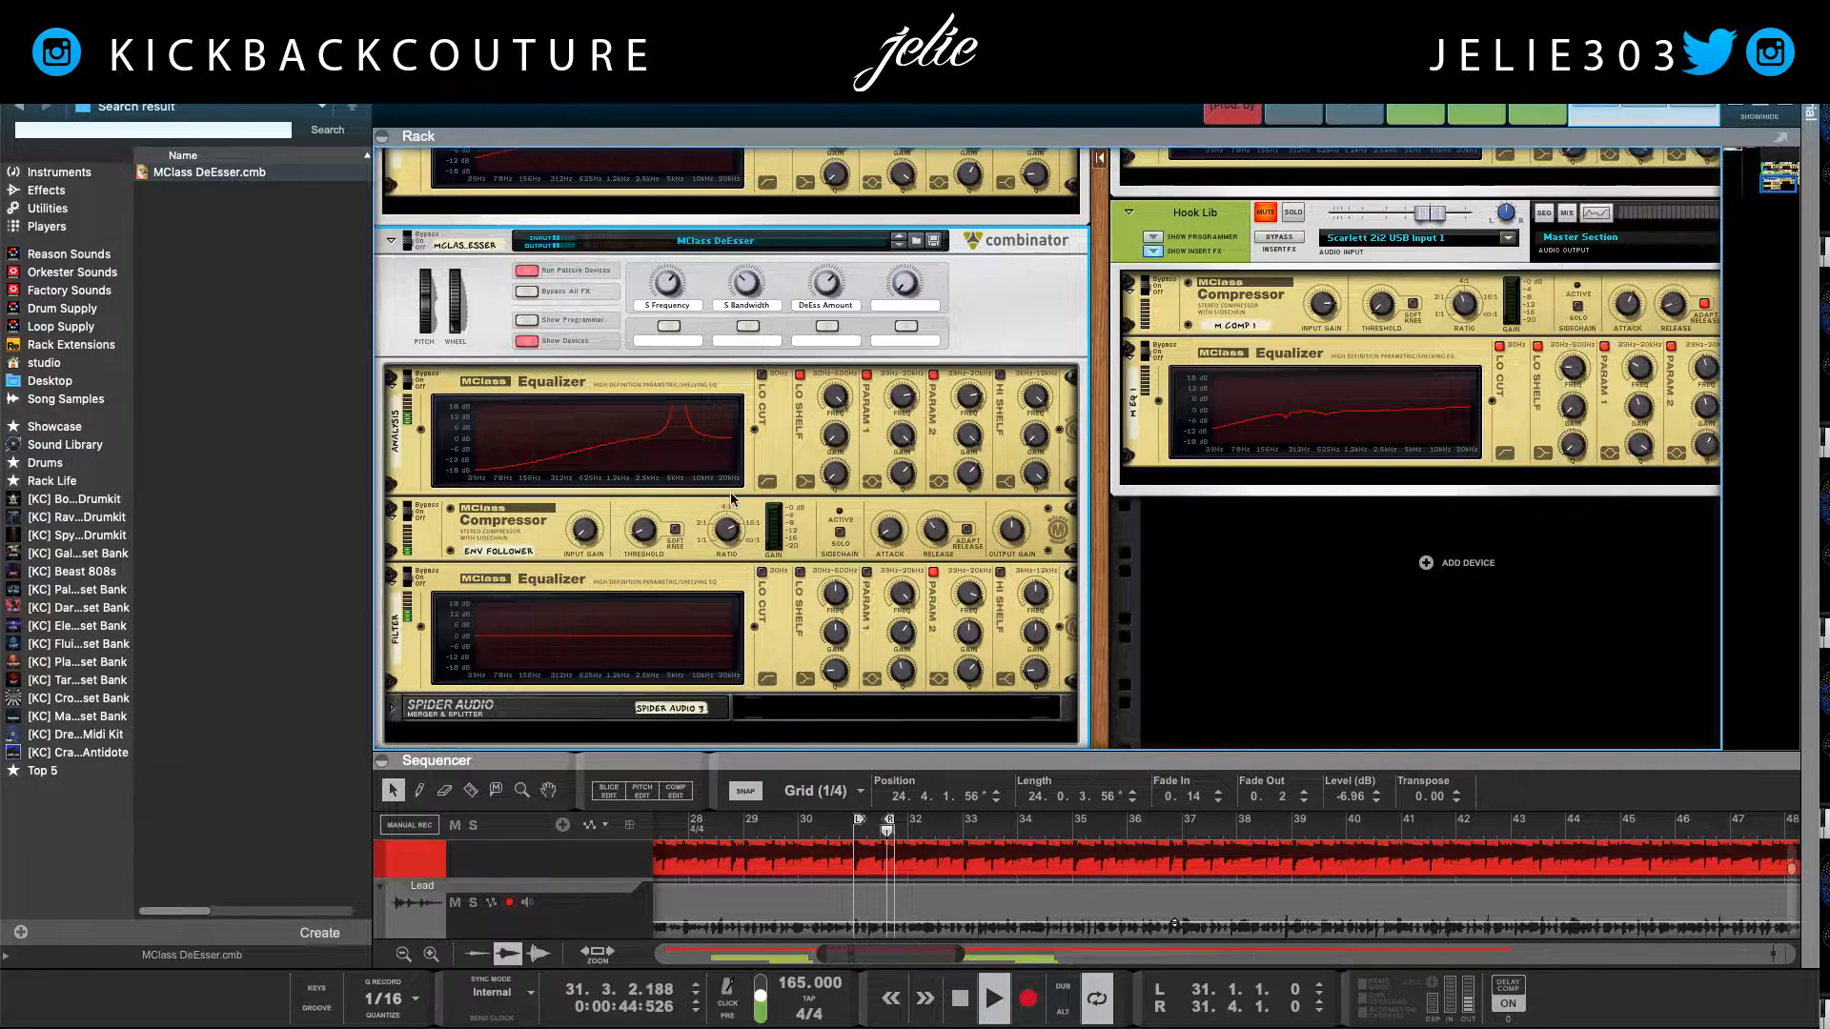
key(space)
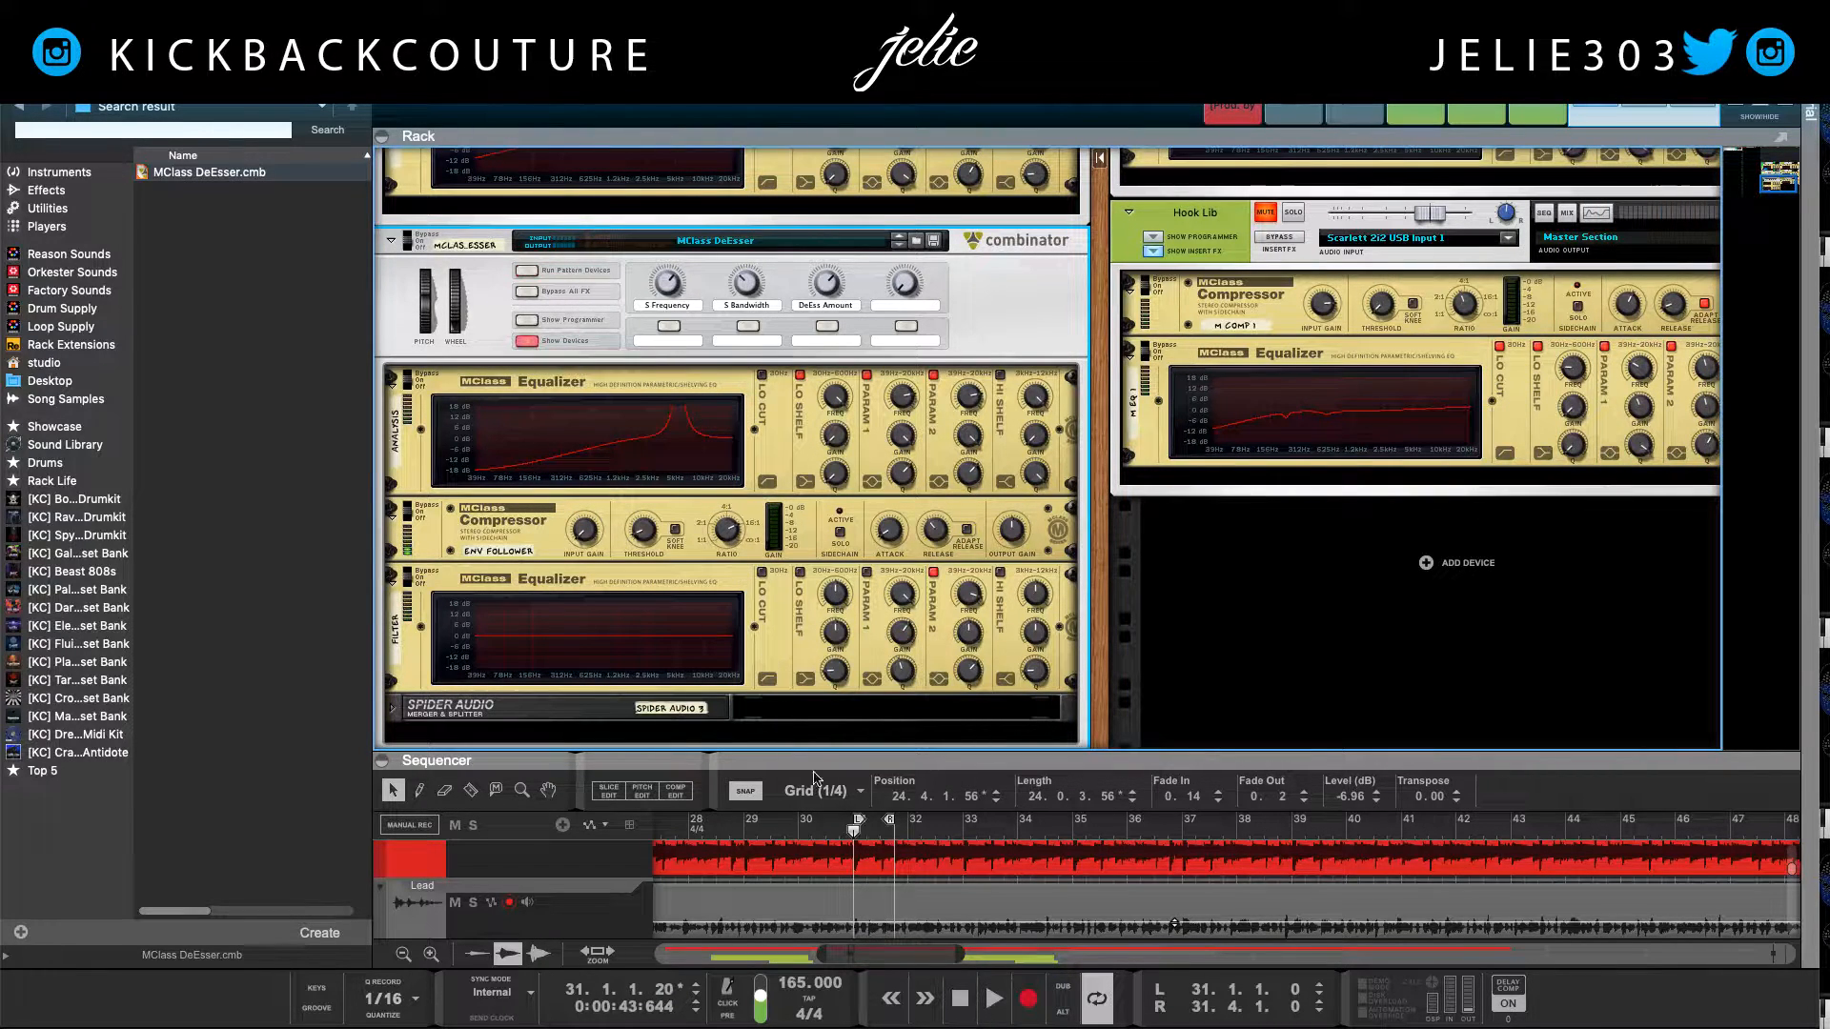
Step: Turn off looping and add the MClass DeEsser.cmb patch as a combinator below the STK2 track's equalizer
click(1096, 1000)
scroll(1085, 536, right, 3)
scroll(1084, 536, up, 8)
scroll(1054, 575, up, 4)
drag(210, 174, 1143, 475)
Step: Cable STK2's left insert send into its combinator's left input and the combinator's left output into STK2's MClass Compressor left audio input
key(Tab)
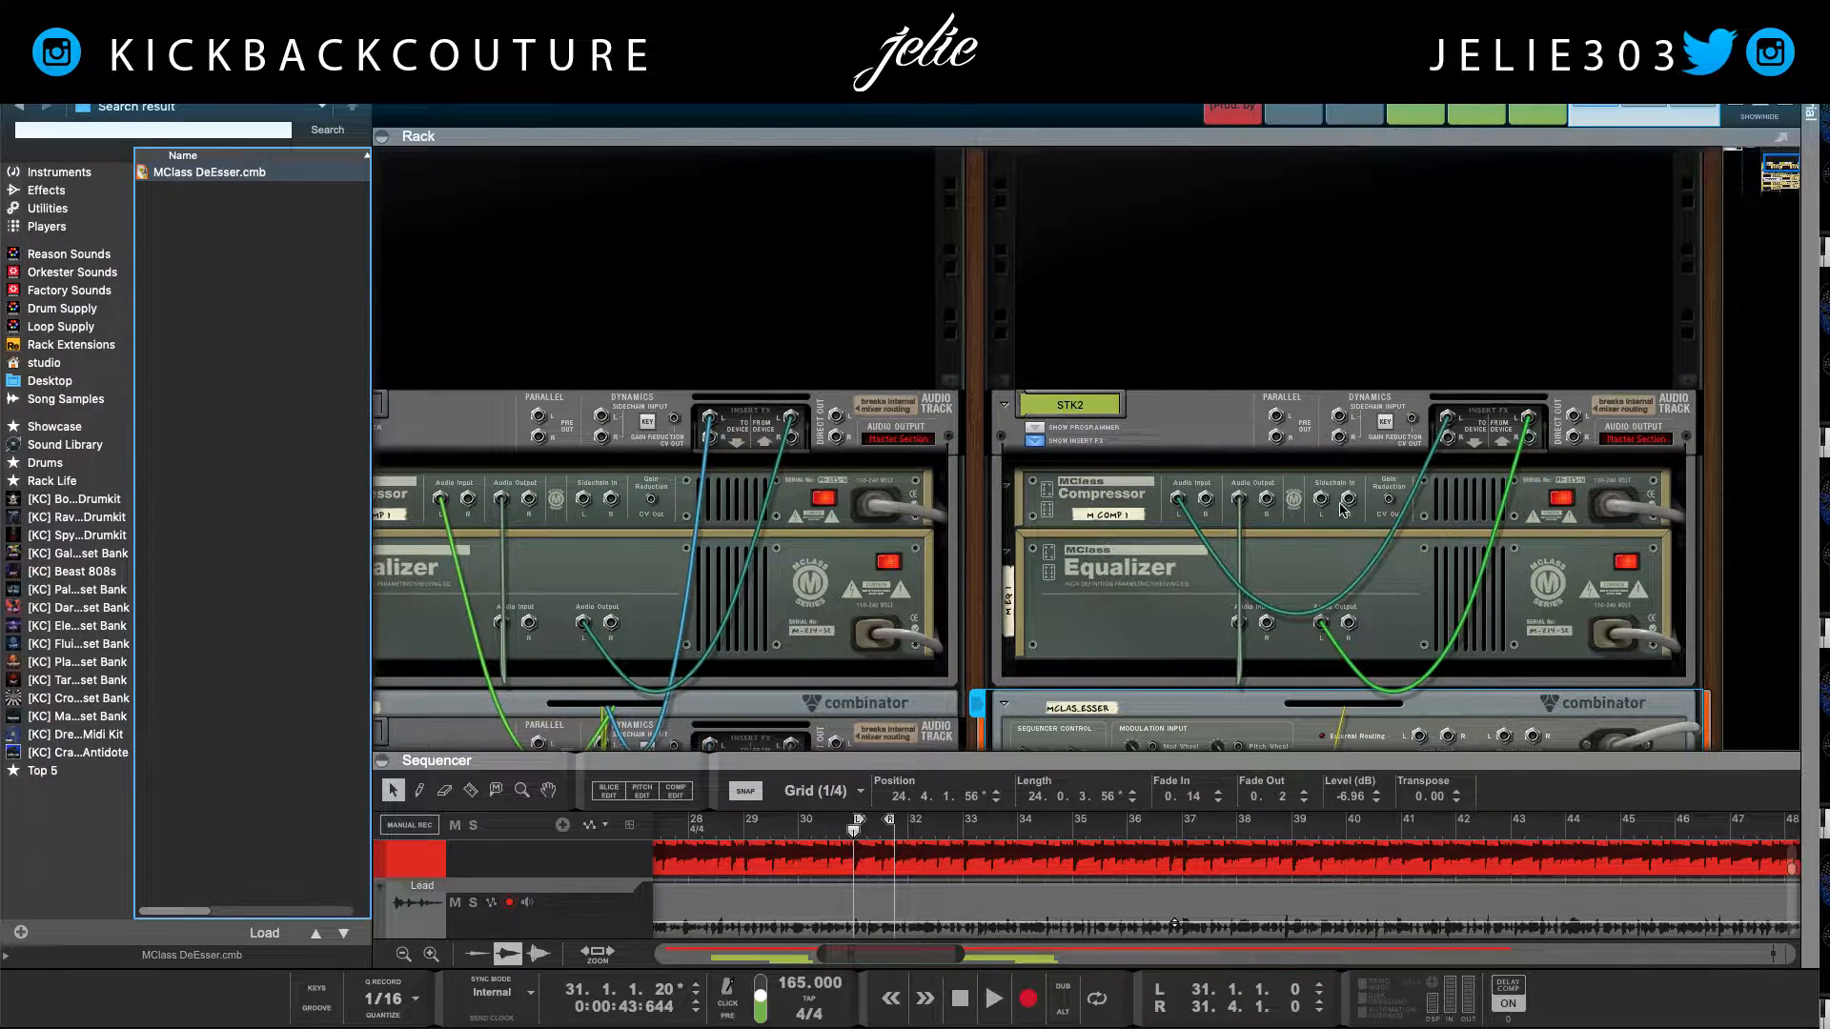
scroll(1363, 497, down, 2)
drag(1186, 422, 1332, 464)
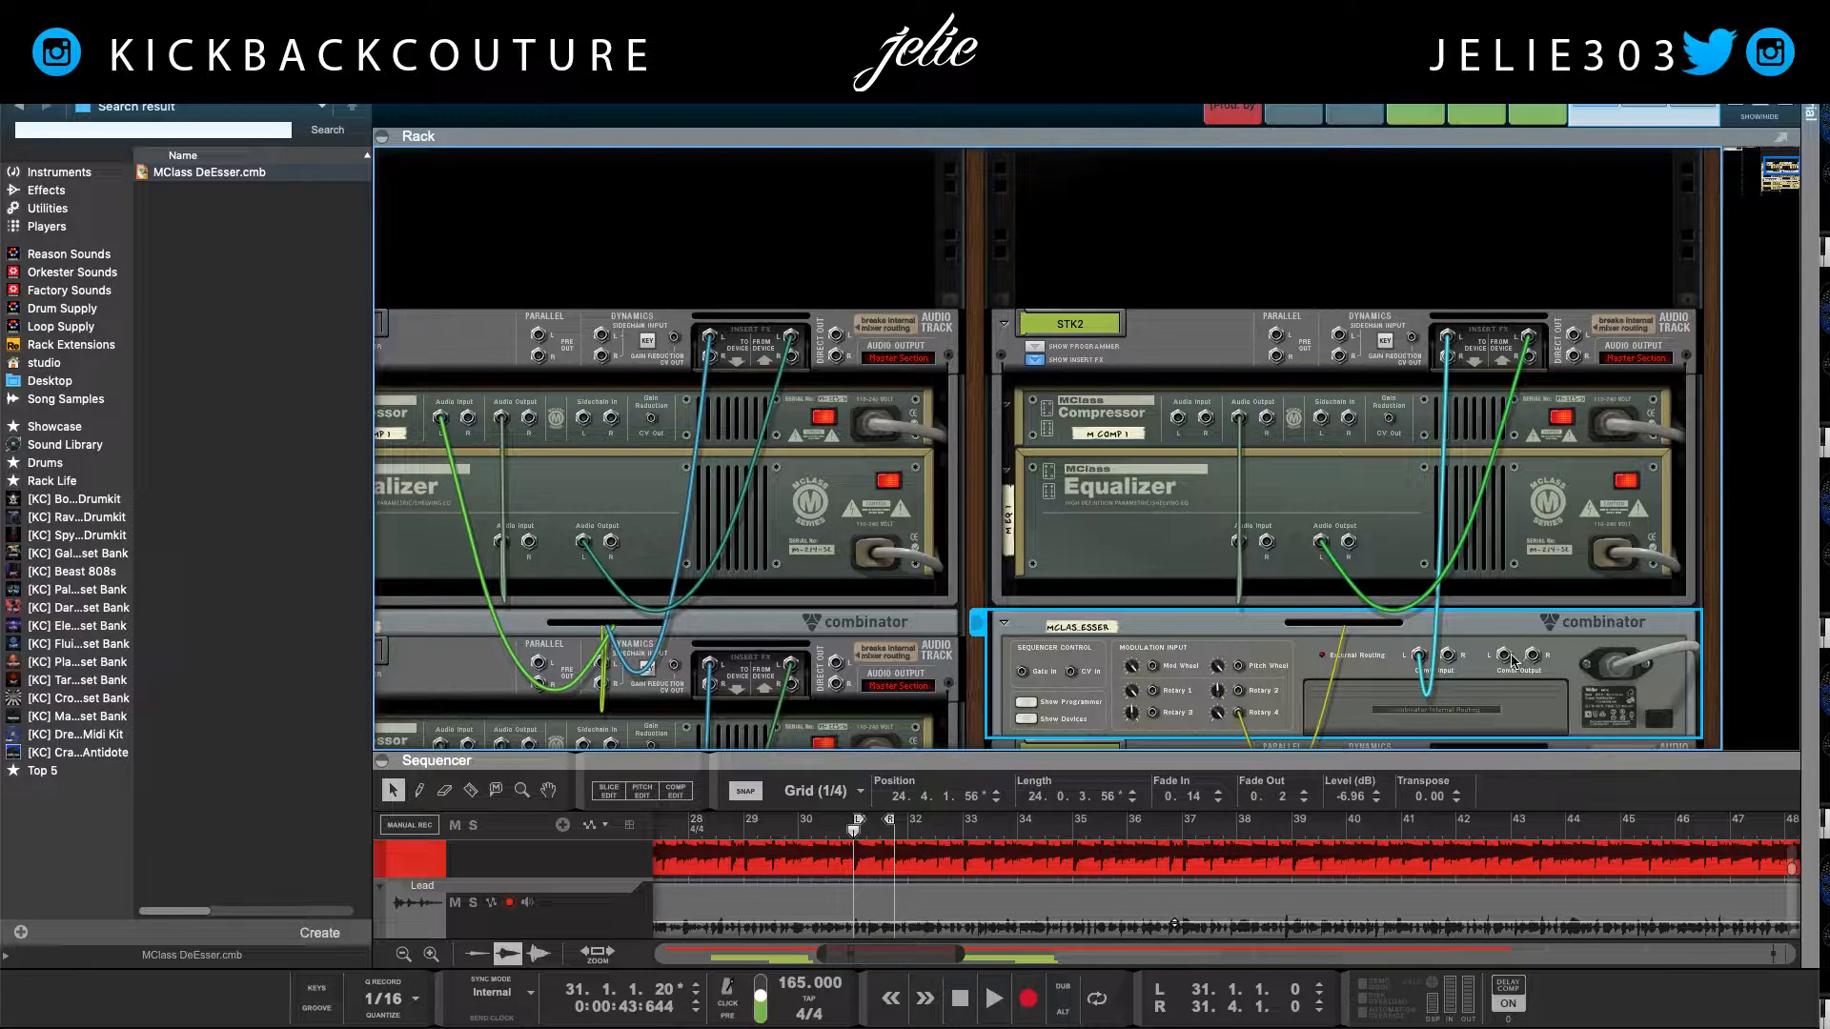
drag(1504, 656, 1179, 417)
scroll(1283, 491, down, 2)
scroll(1284, 491, down, 3)
key(Tab)
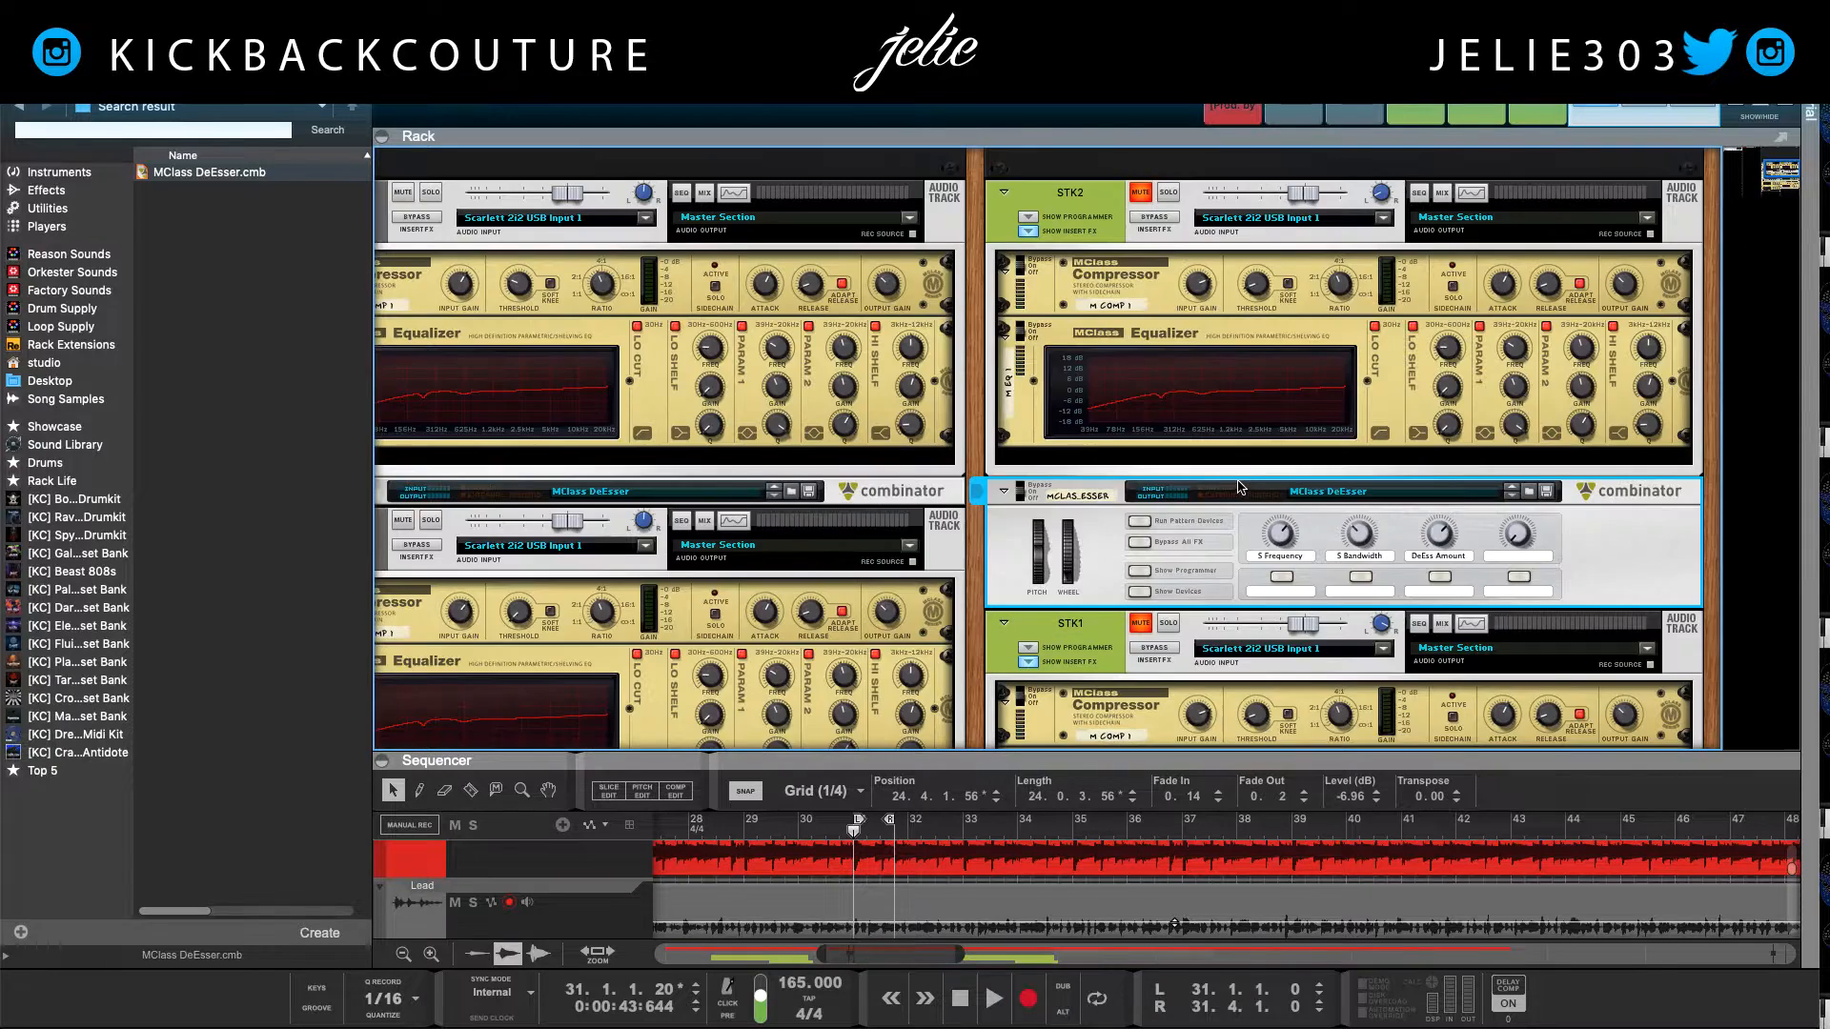
Step: Unmute the STK2 track and start playback from about bar 29
click(1140, 194)
key(space)
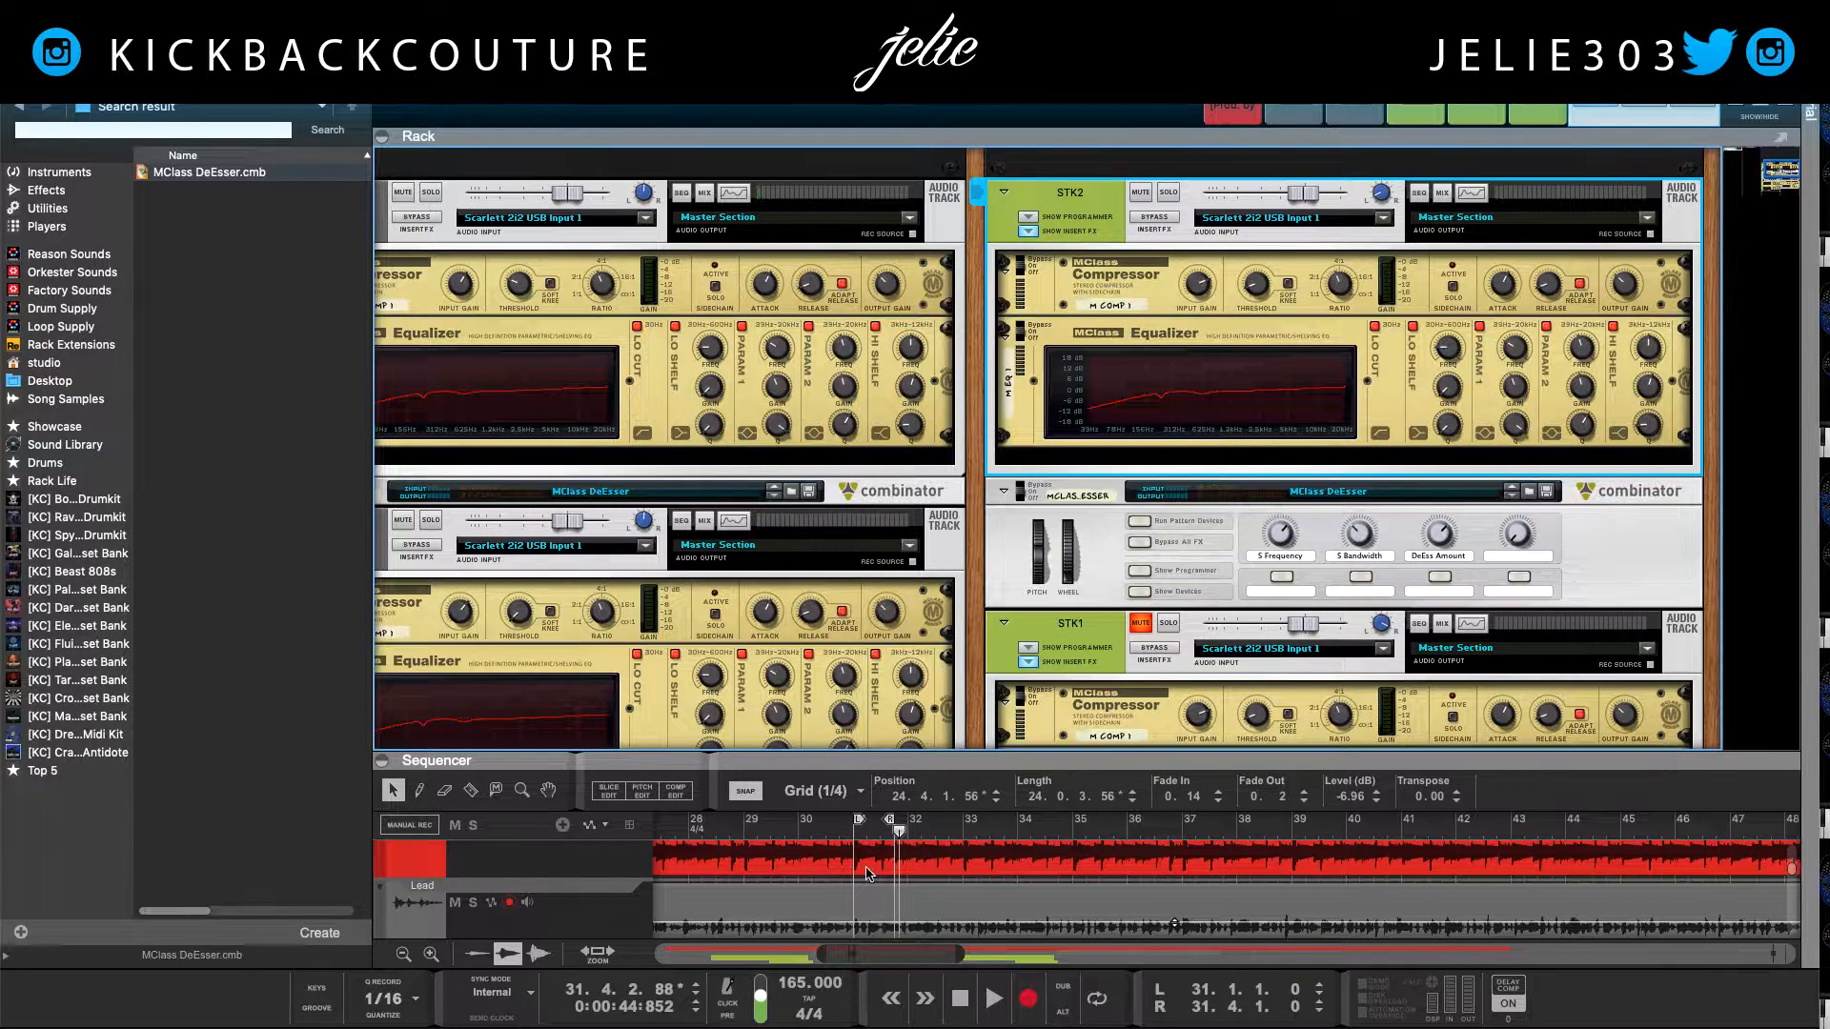
scroll(862, 850, down, 1)
click(746, 829)
key(space)
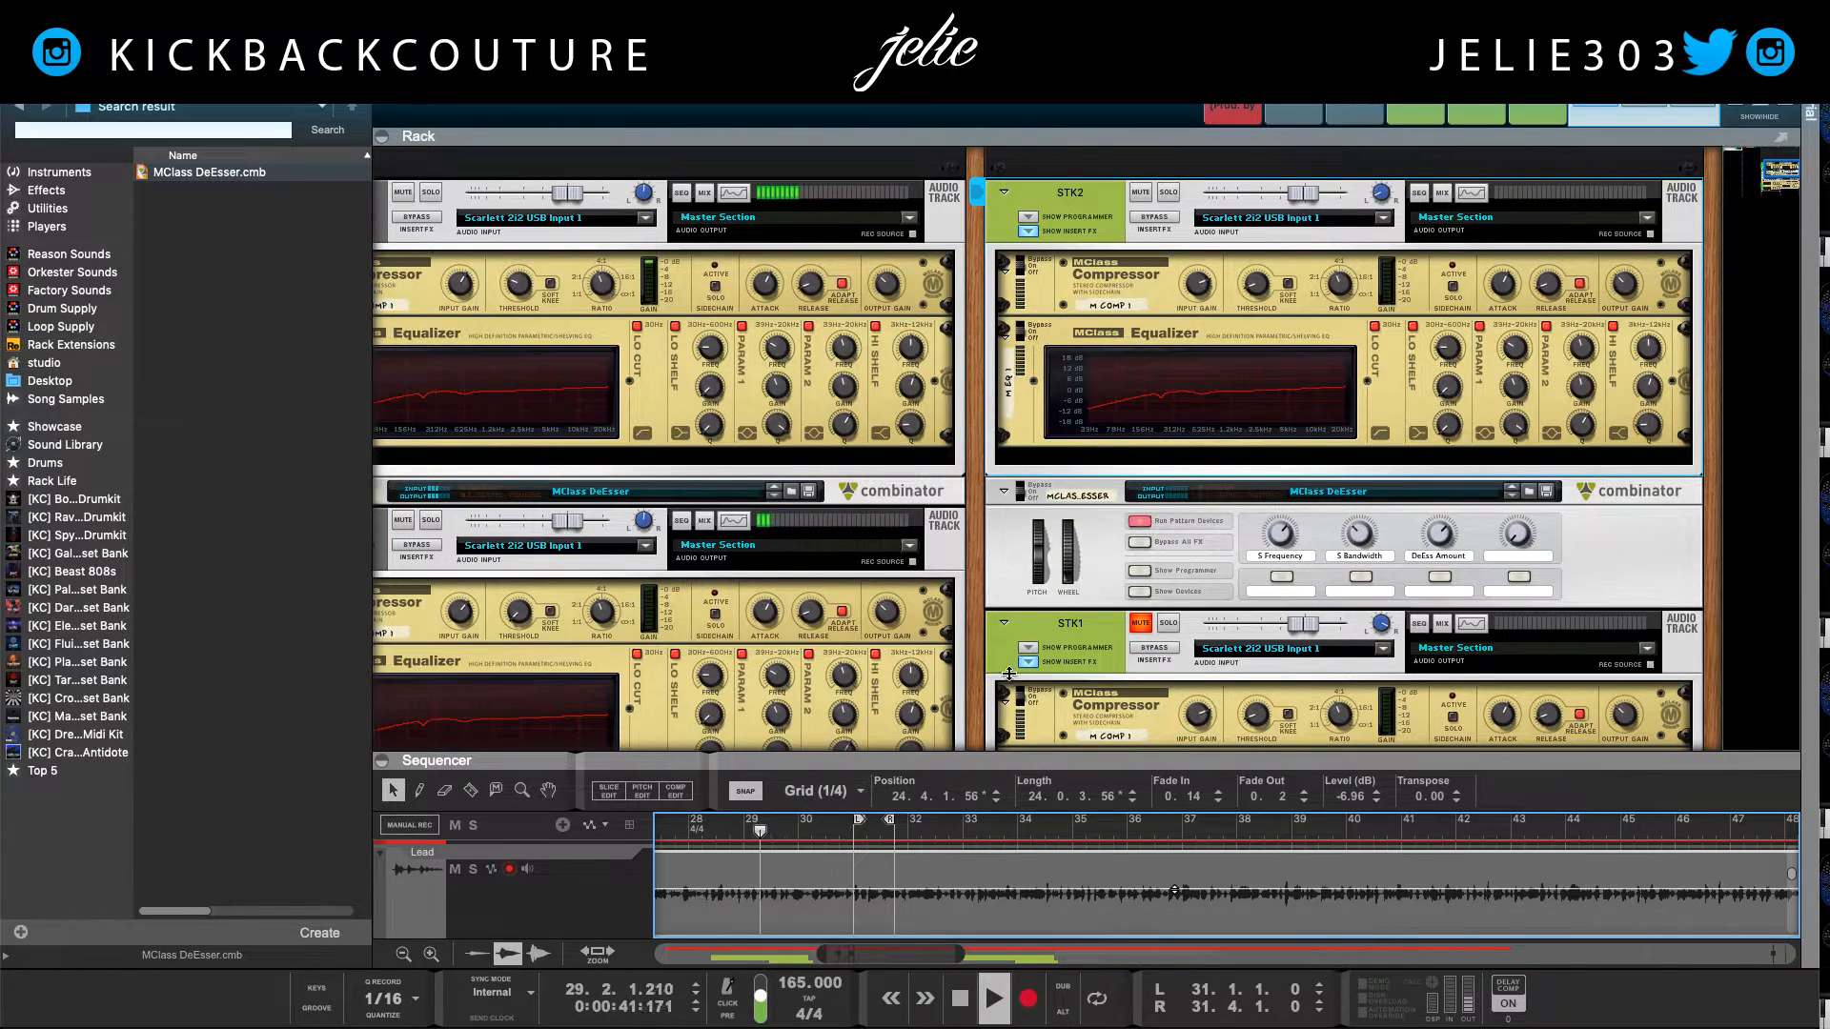
Step: Audition the stacked vocals by continuing playback from about bar 13 in a zoomed-out sequencer
key(g)
key(g)
key(g)
key(g)
key(g)
key(g)
key(g)
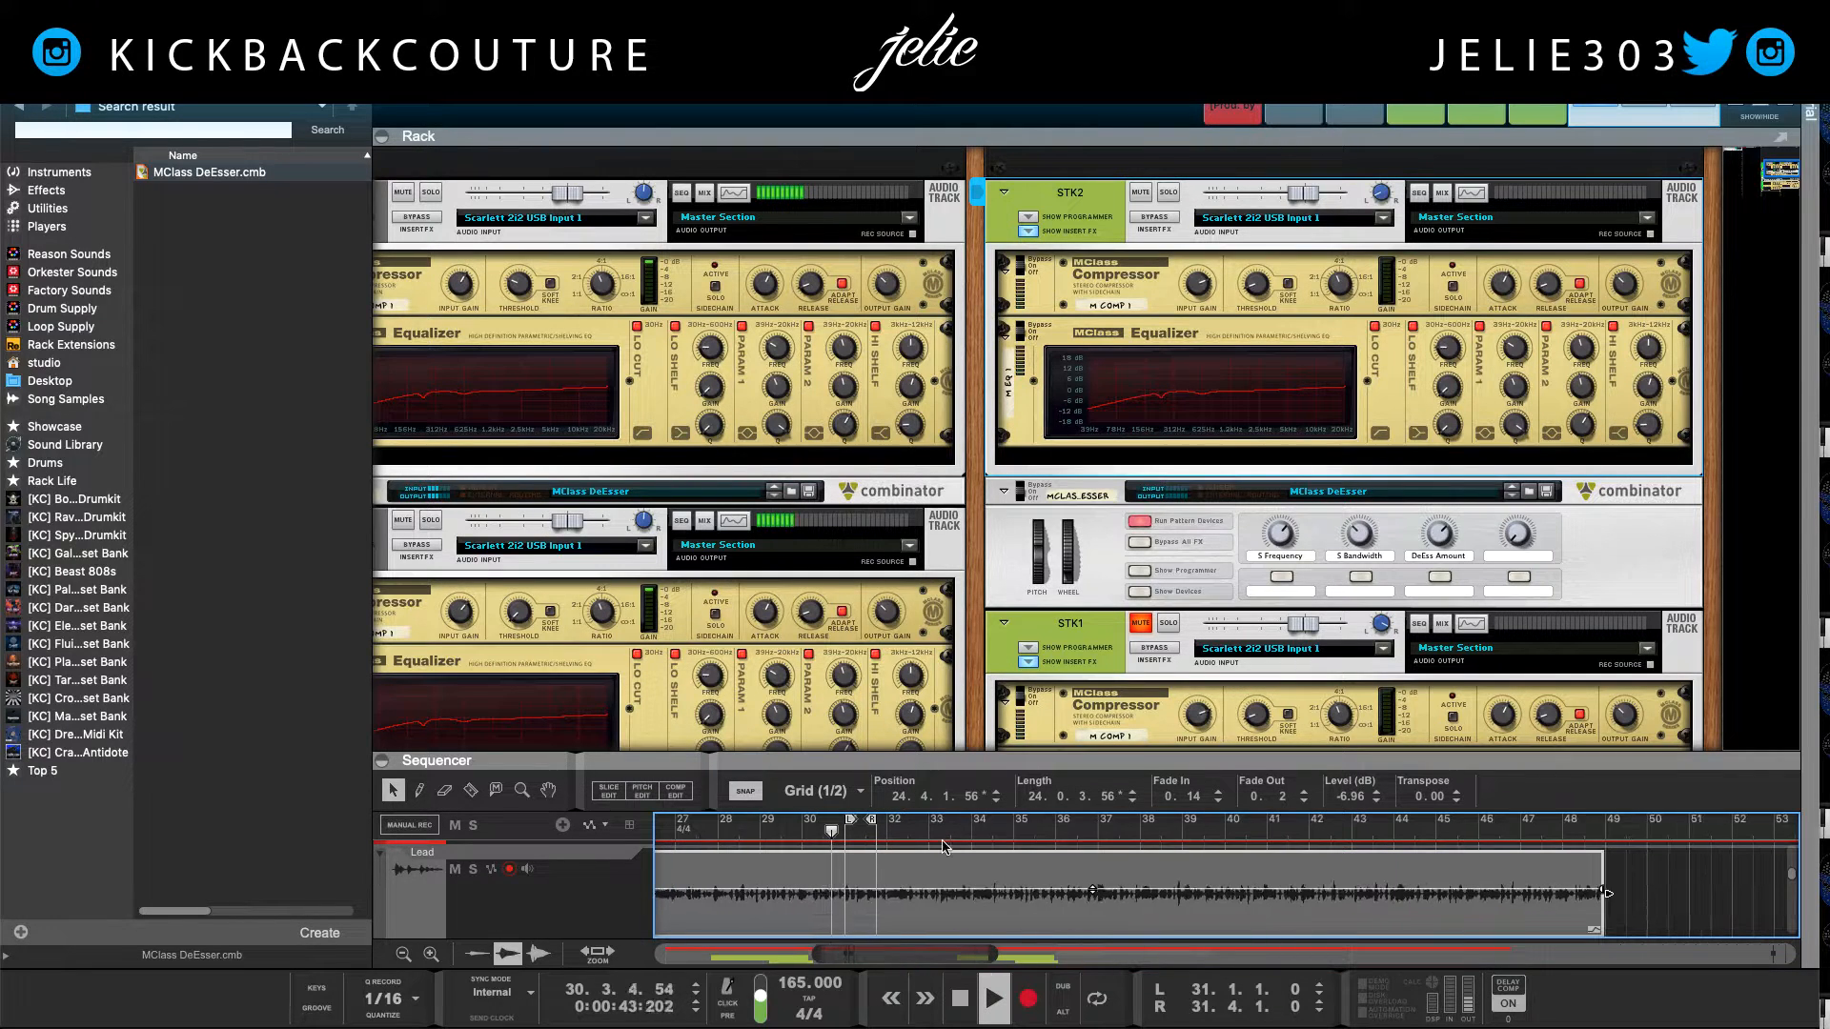
key(g)
scroll(934, 858, down, 5)
scroll(933, 861, up, 1)
scroll(1266, 895, up, 1)
scroll(991, 857, down, 2)
scroll(981, 856, left, 6)
scroll(962, 856, up, 2)
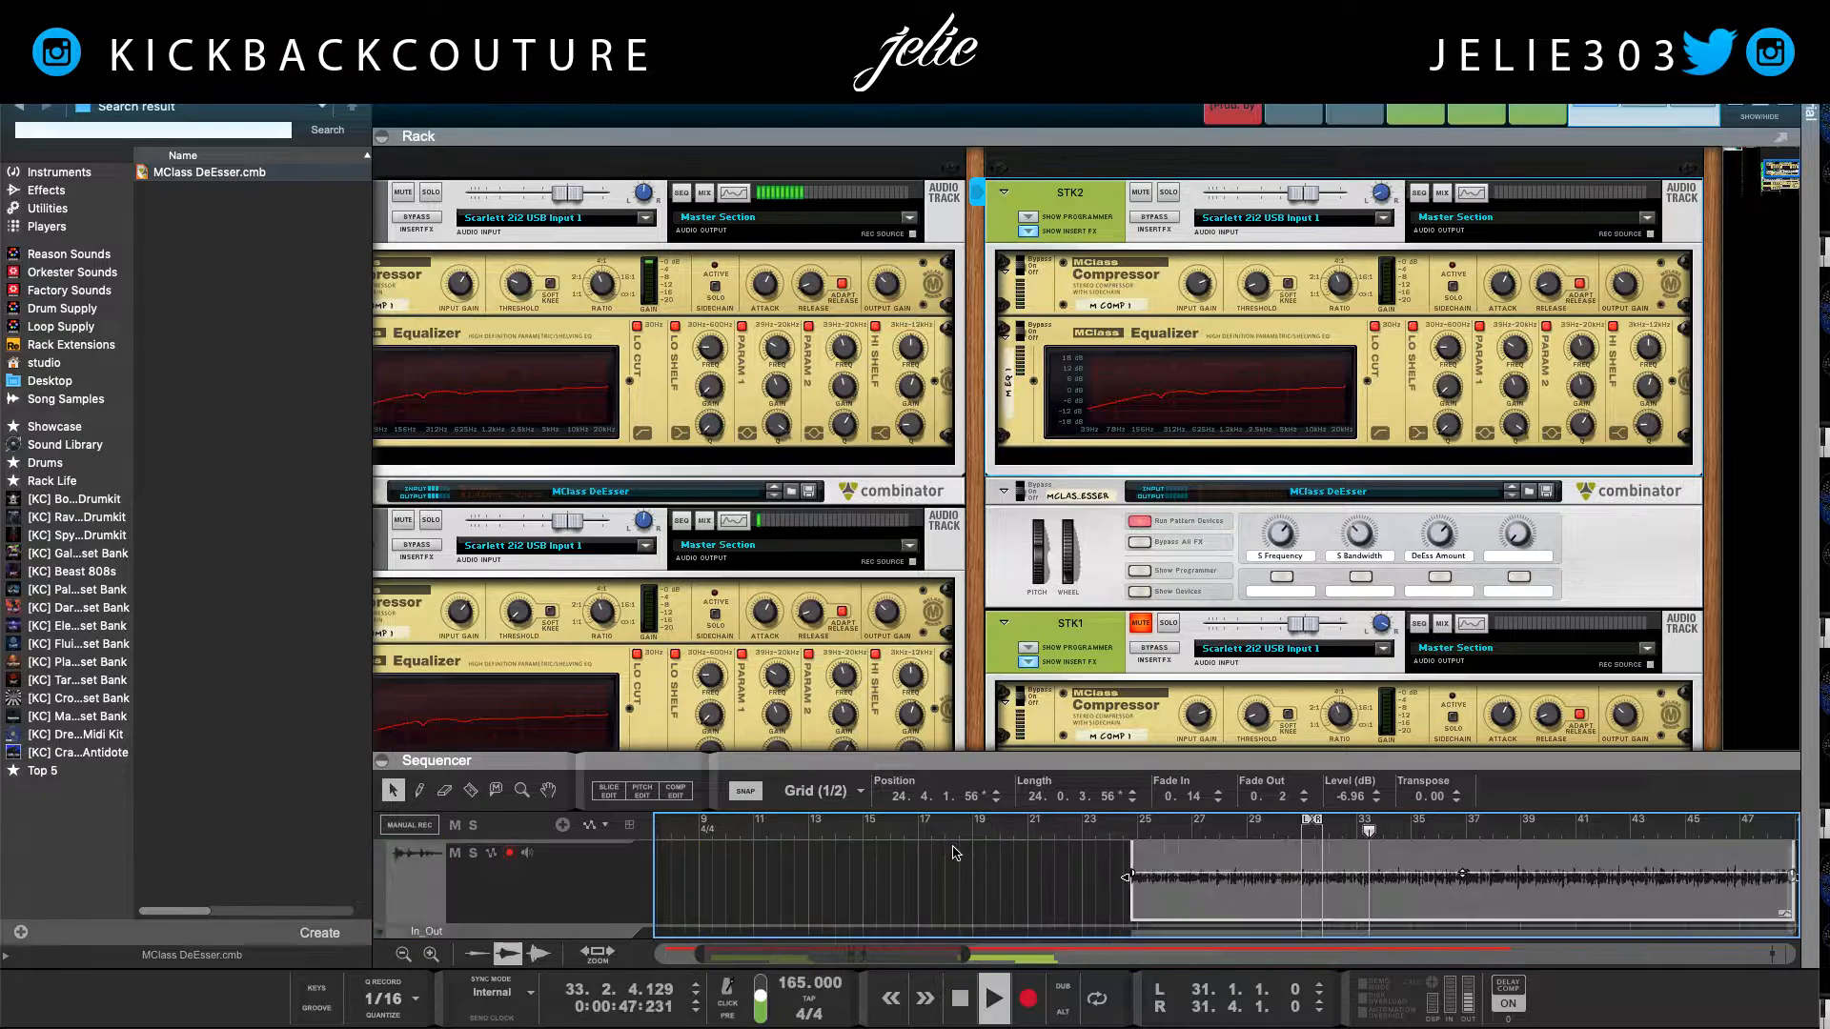
scroll(960, 858, down, 1)
click(808, 826)
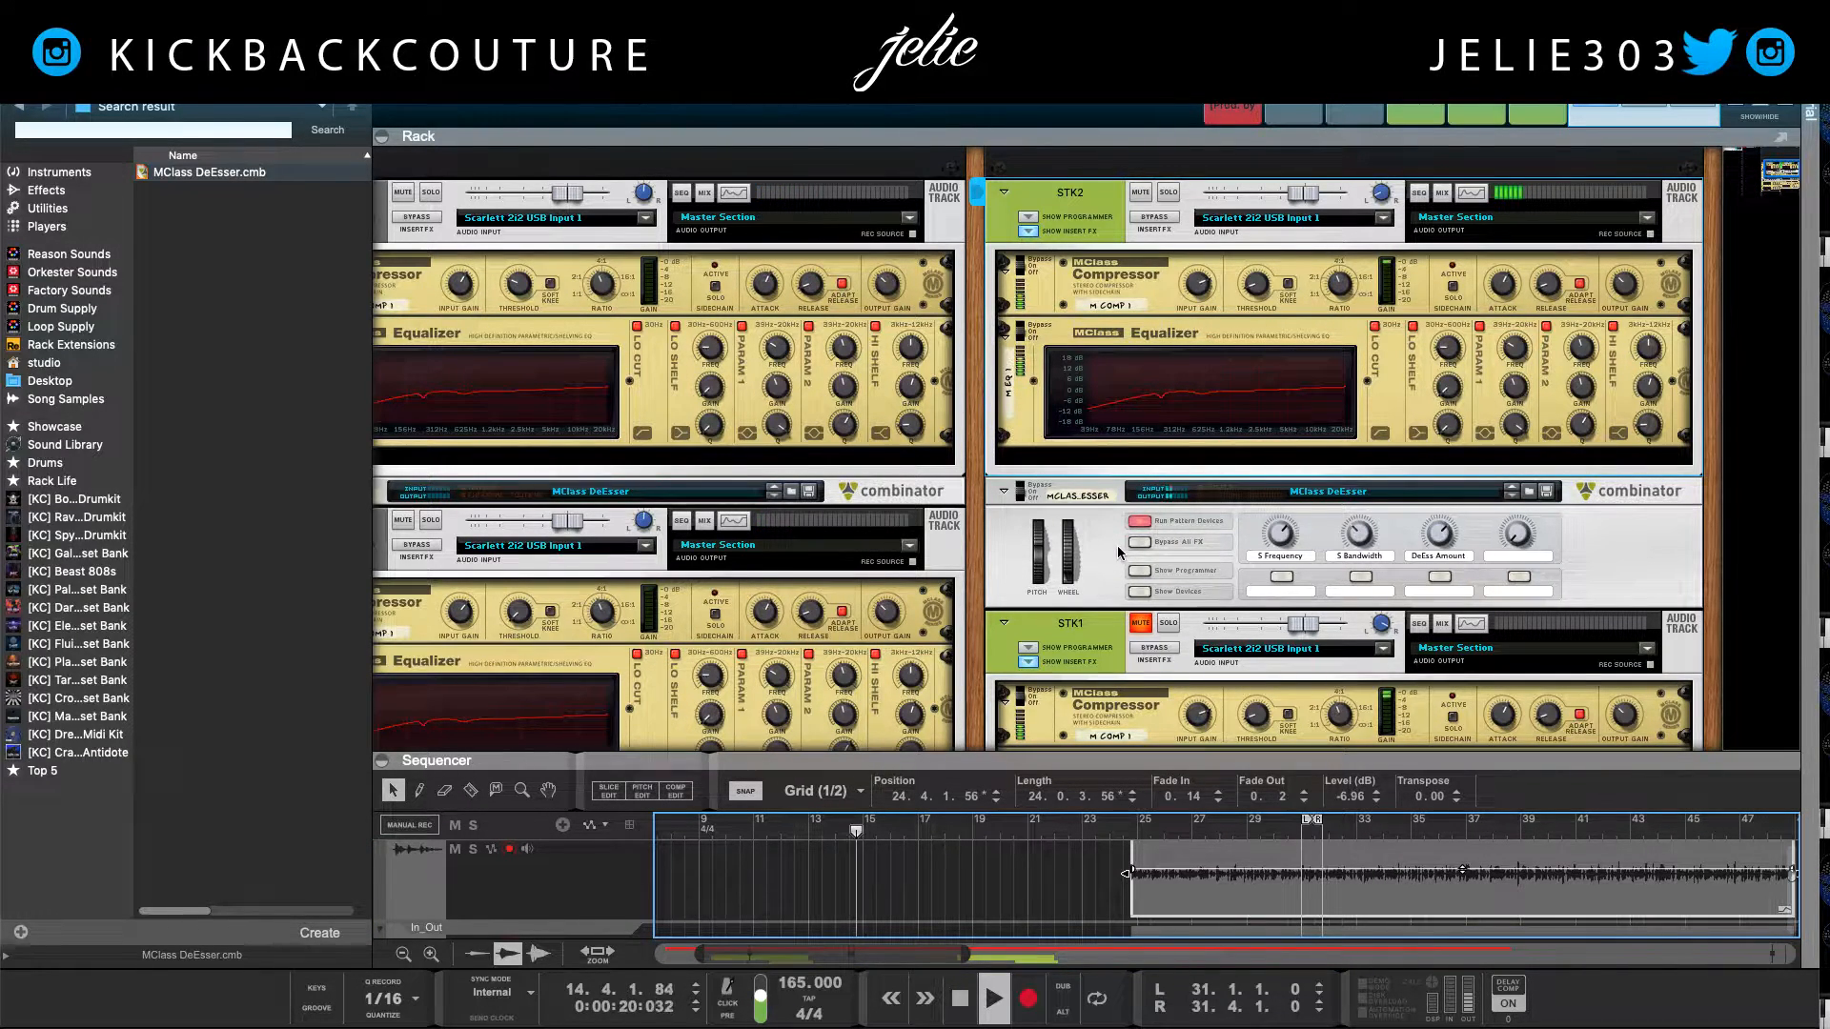
Step: Show the devices of STK2's MClass DeEsser combinator and unfold its analysis equalizer and envelope follower compressor
click(1146, 592)
right_click(1105, 424)
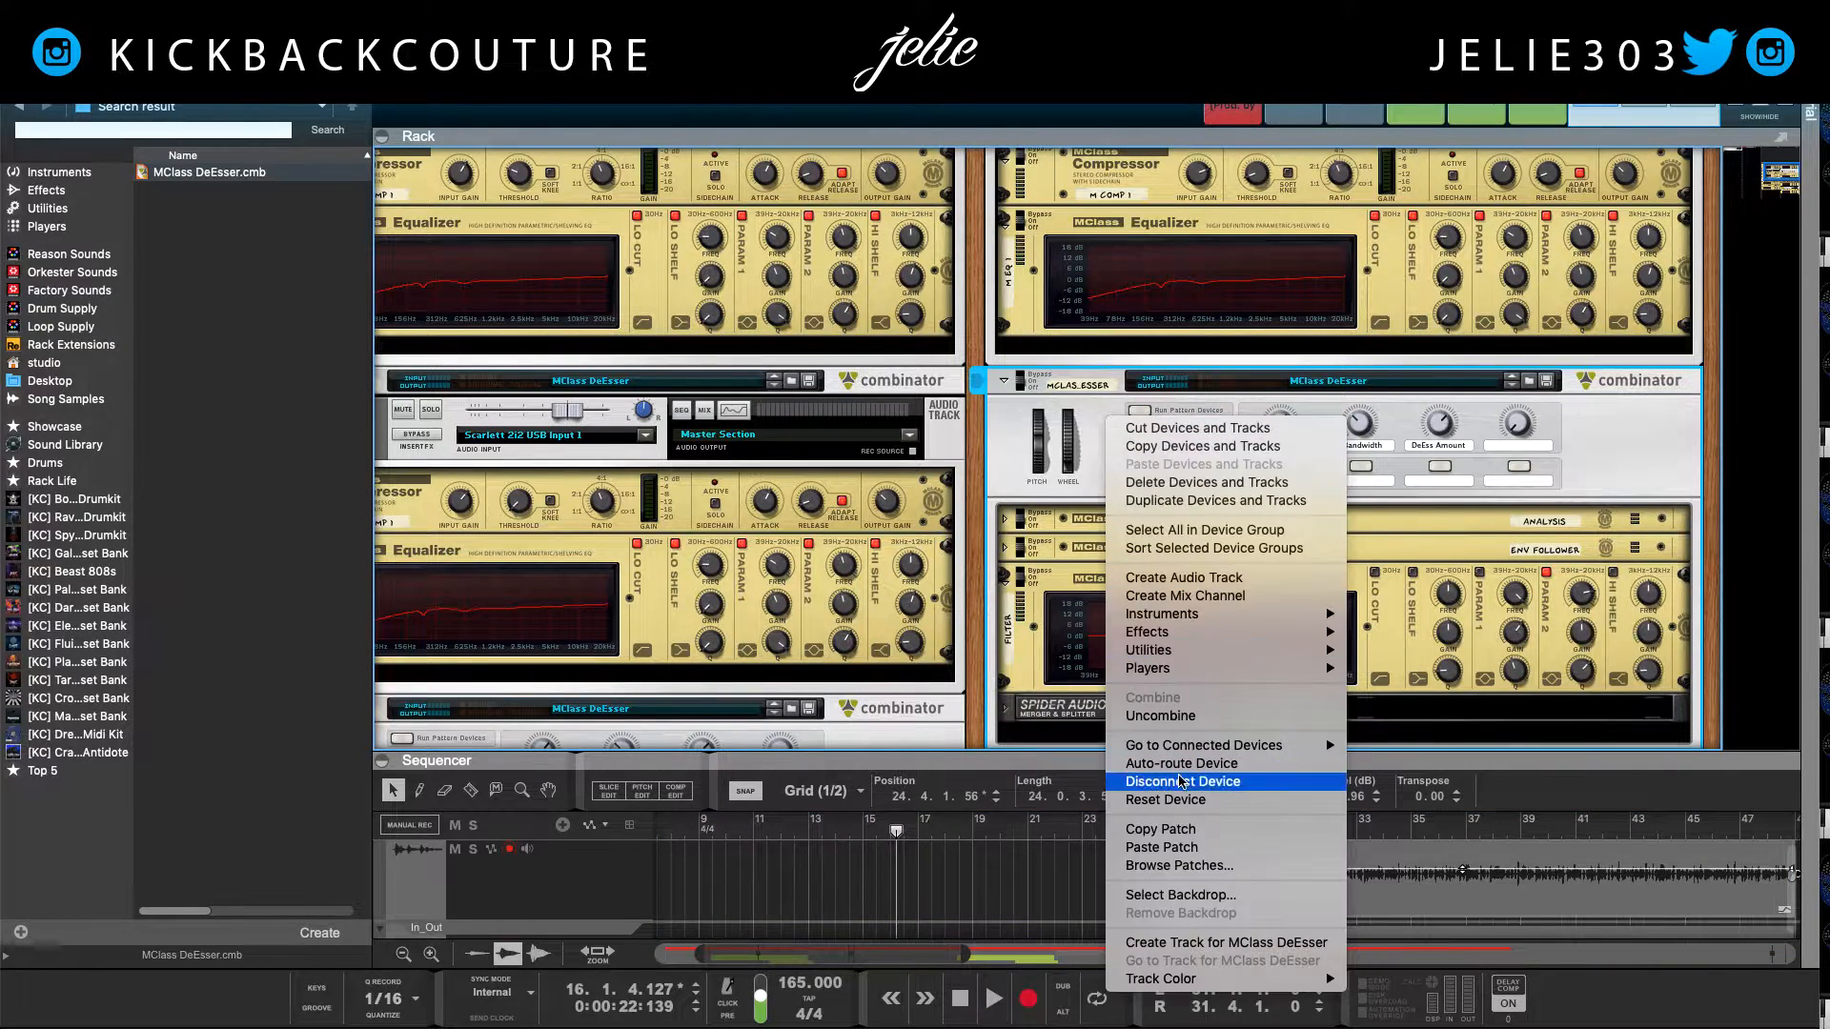
click(1182, 840)
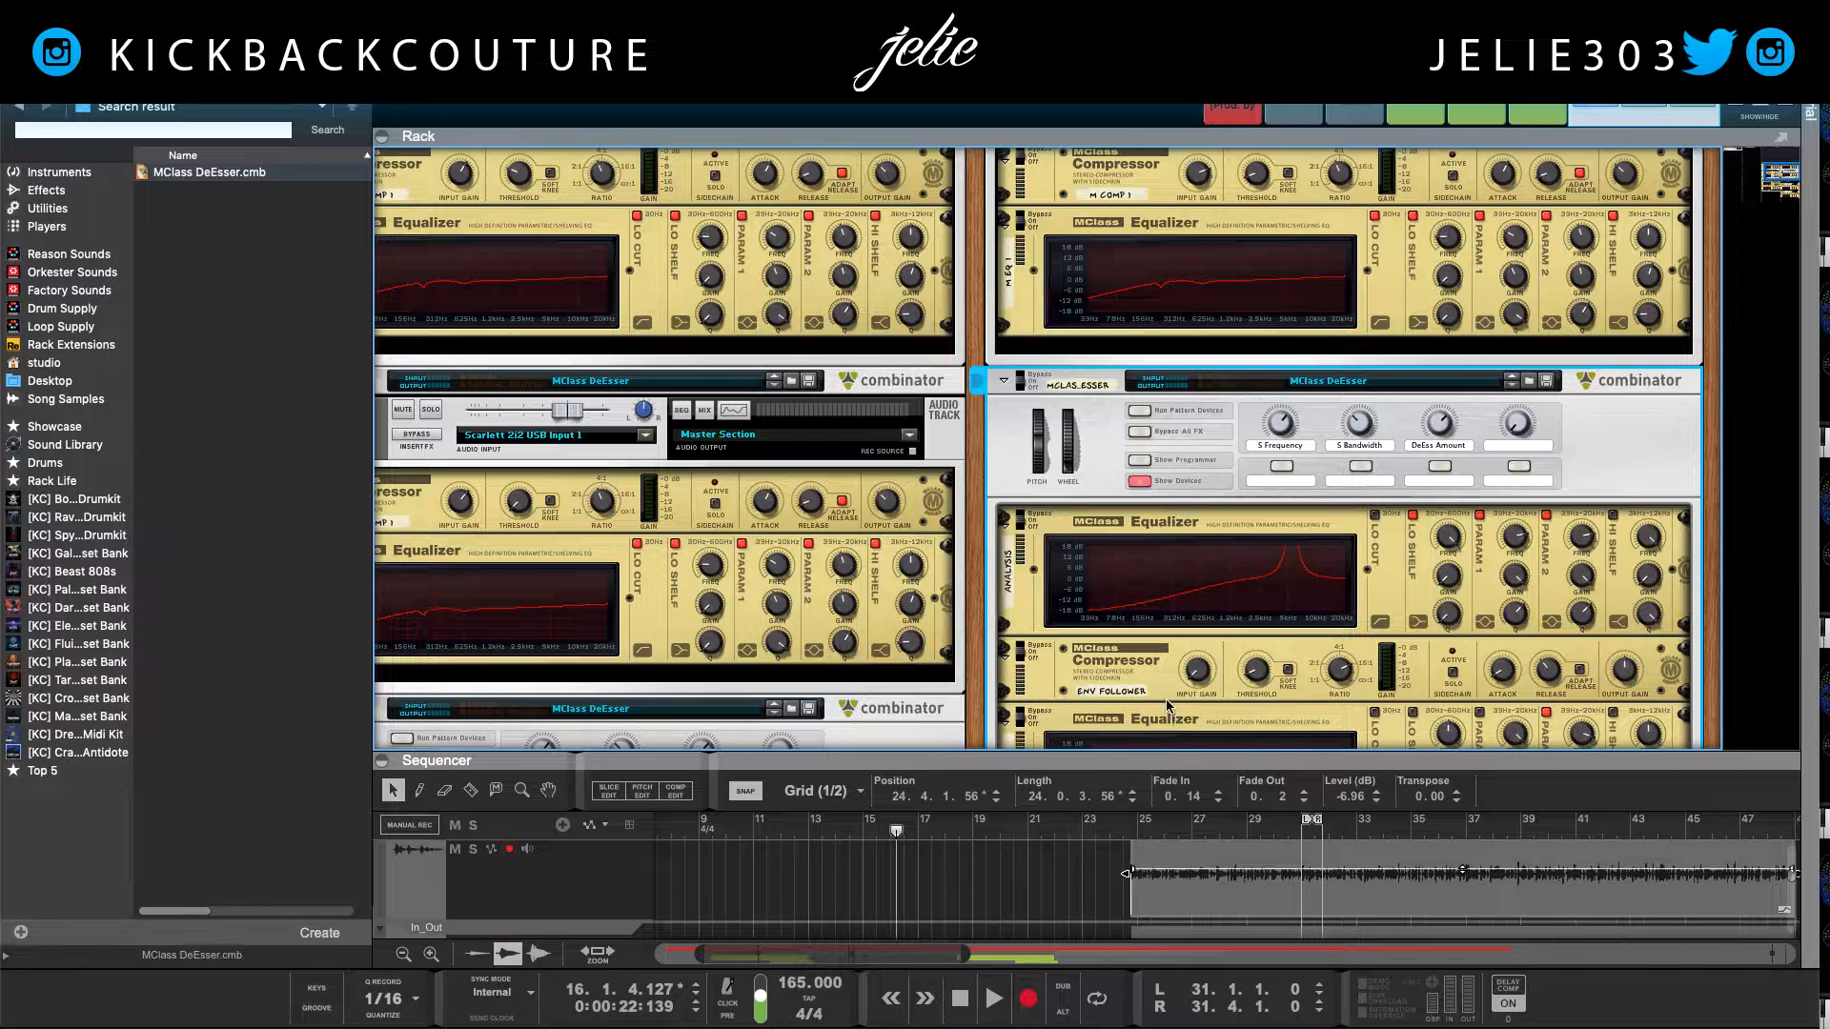
Step: Add the MClass DeEsser.cmb patch as a combinator below the STK1 track's equalizer
scroll(1167, 705, down, 10)
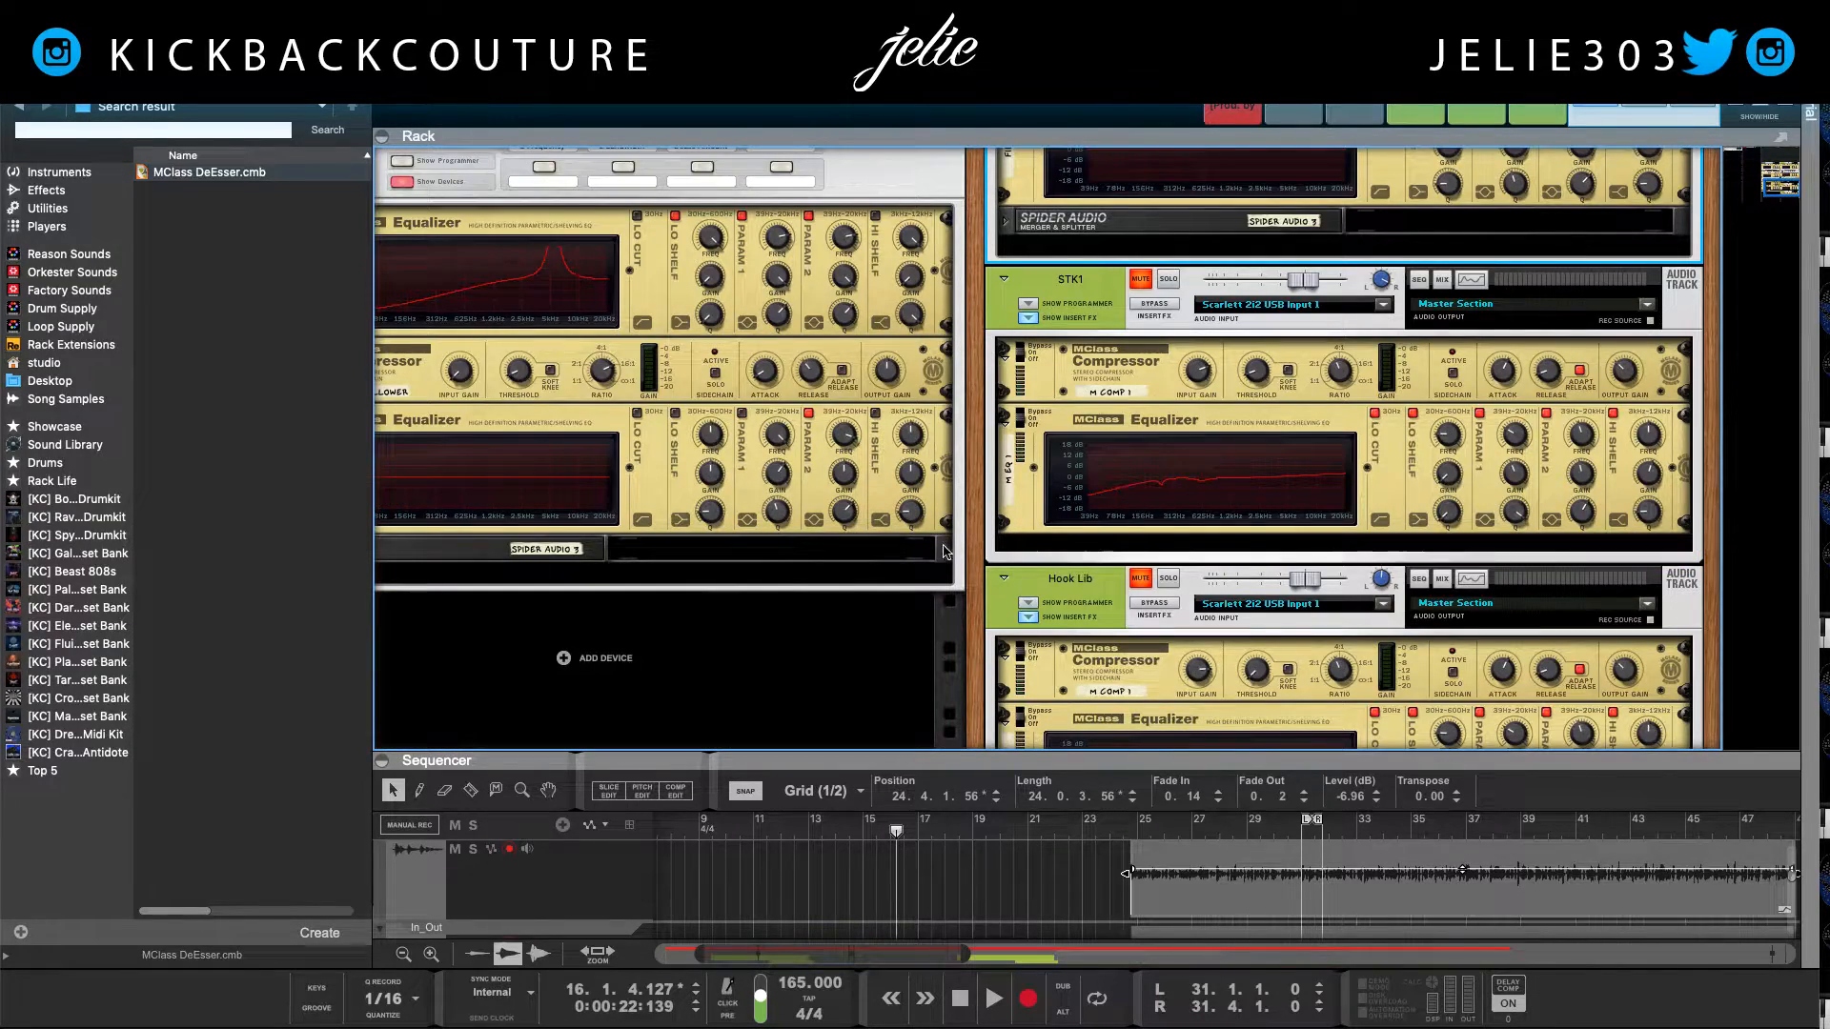
mouse_move(251, 164)
mouse_down()
mouse_move(314, 202)
mouse_move(1315, 466)
mouse_move(1238, 533)
mouse_move(1124, 573)
mouse_up()
click(1155, 303)
Step: Cable STK1's left insert send into its combinator's left input and the combinator's left output into STK1's MClass Compressor left audio input
key(Tab)
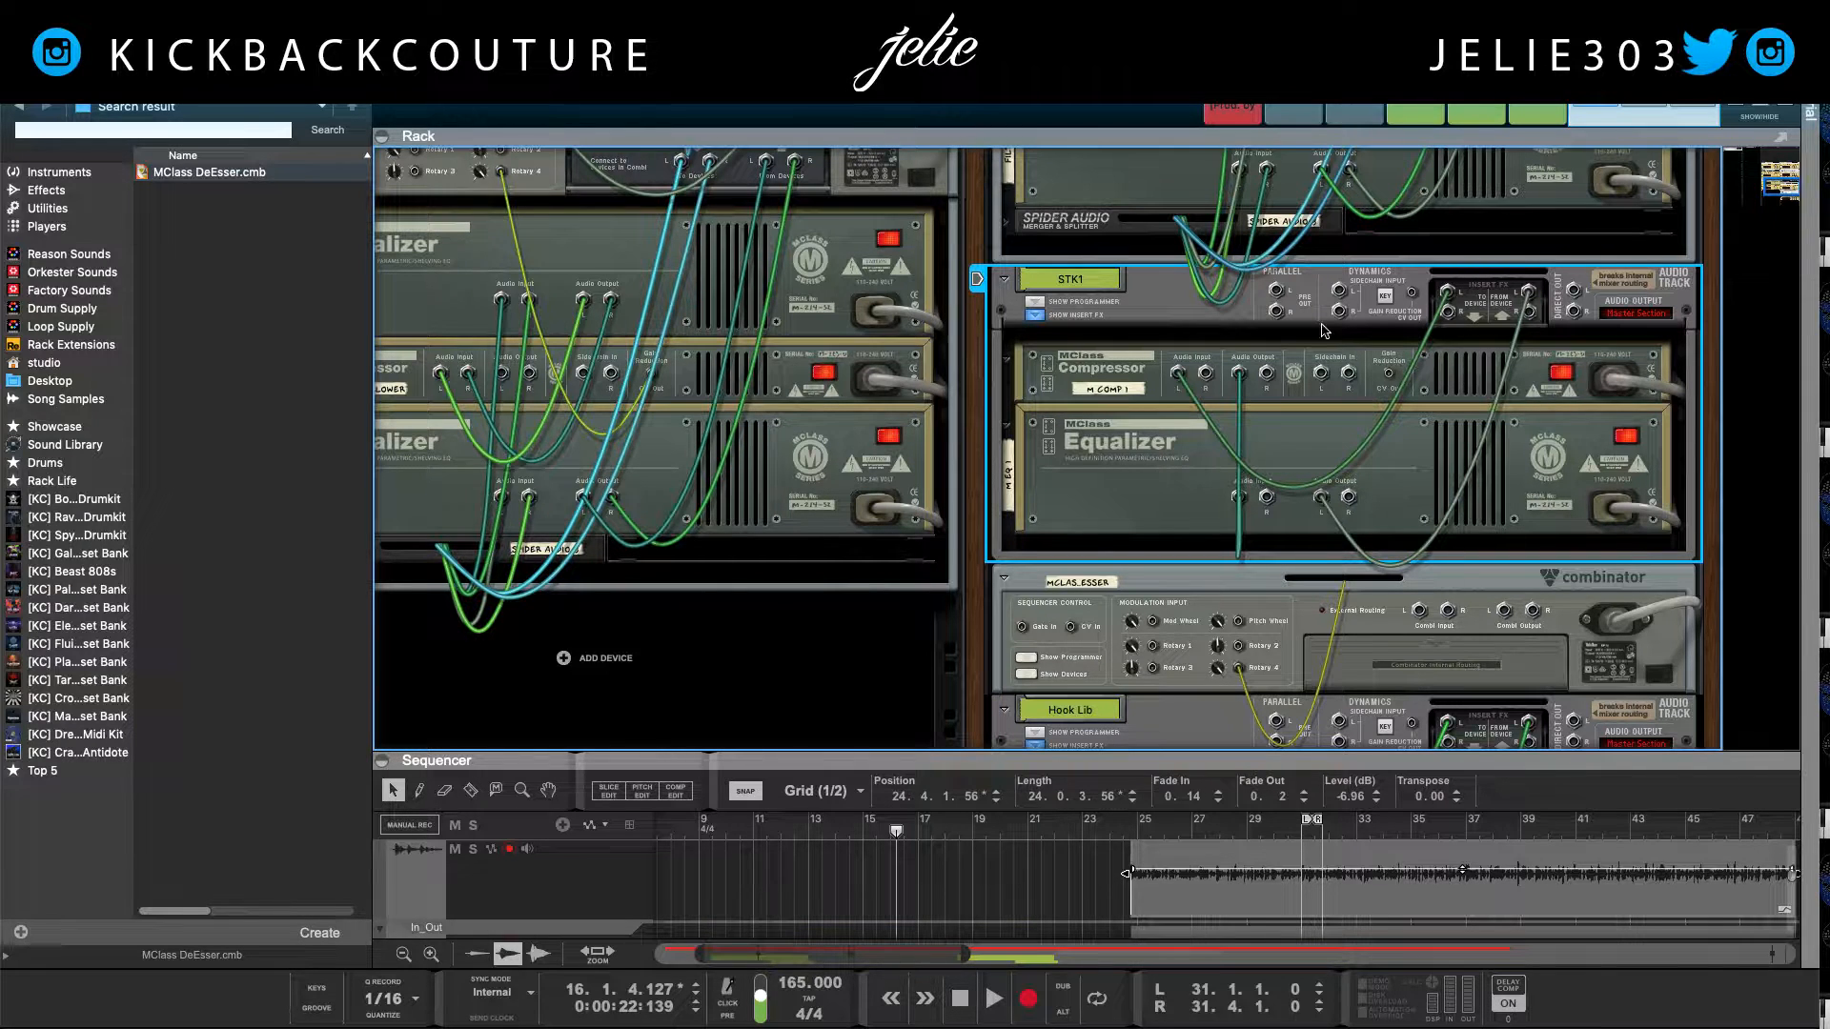
mouse_move(1170, 379)
mouse_down()
mouse_move(1320, 526)
mouse_move(1220, 396)
mouse_move(1195, 386)
mouse_move(1444, 615)
mouse_move(1420, 613)
mouse_move(1503, 610)
mouse_move(1202, 375)
mouse_up()
scroll(1238, 532, down, 3)
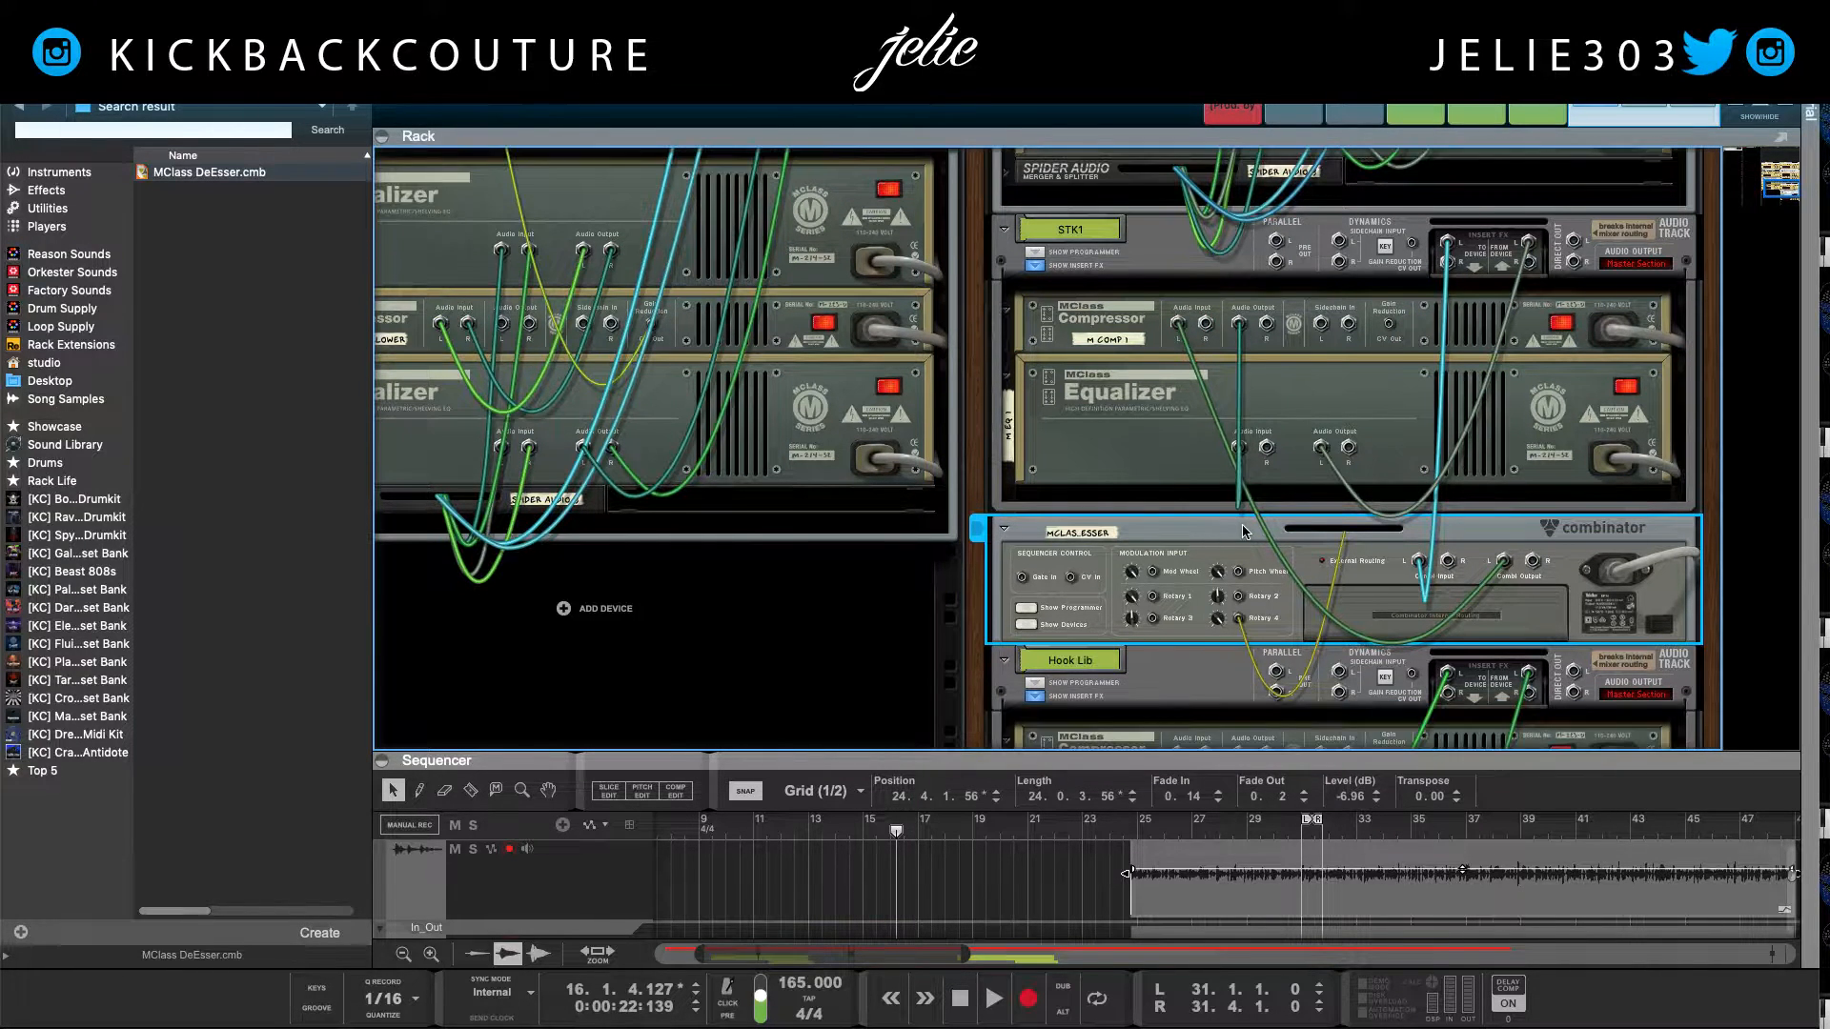
Step: Add MClass DeEsser.cmb below Hook Lib's equalizer and cable it between Hook Lib's left insert send and its compressor's left audio input
scroll(1238, 532, down, 3)
drag(209, 172, 1246, 685)
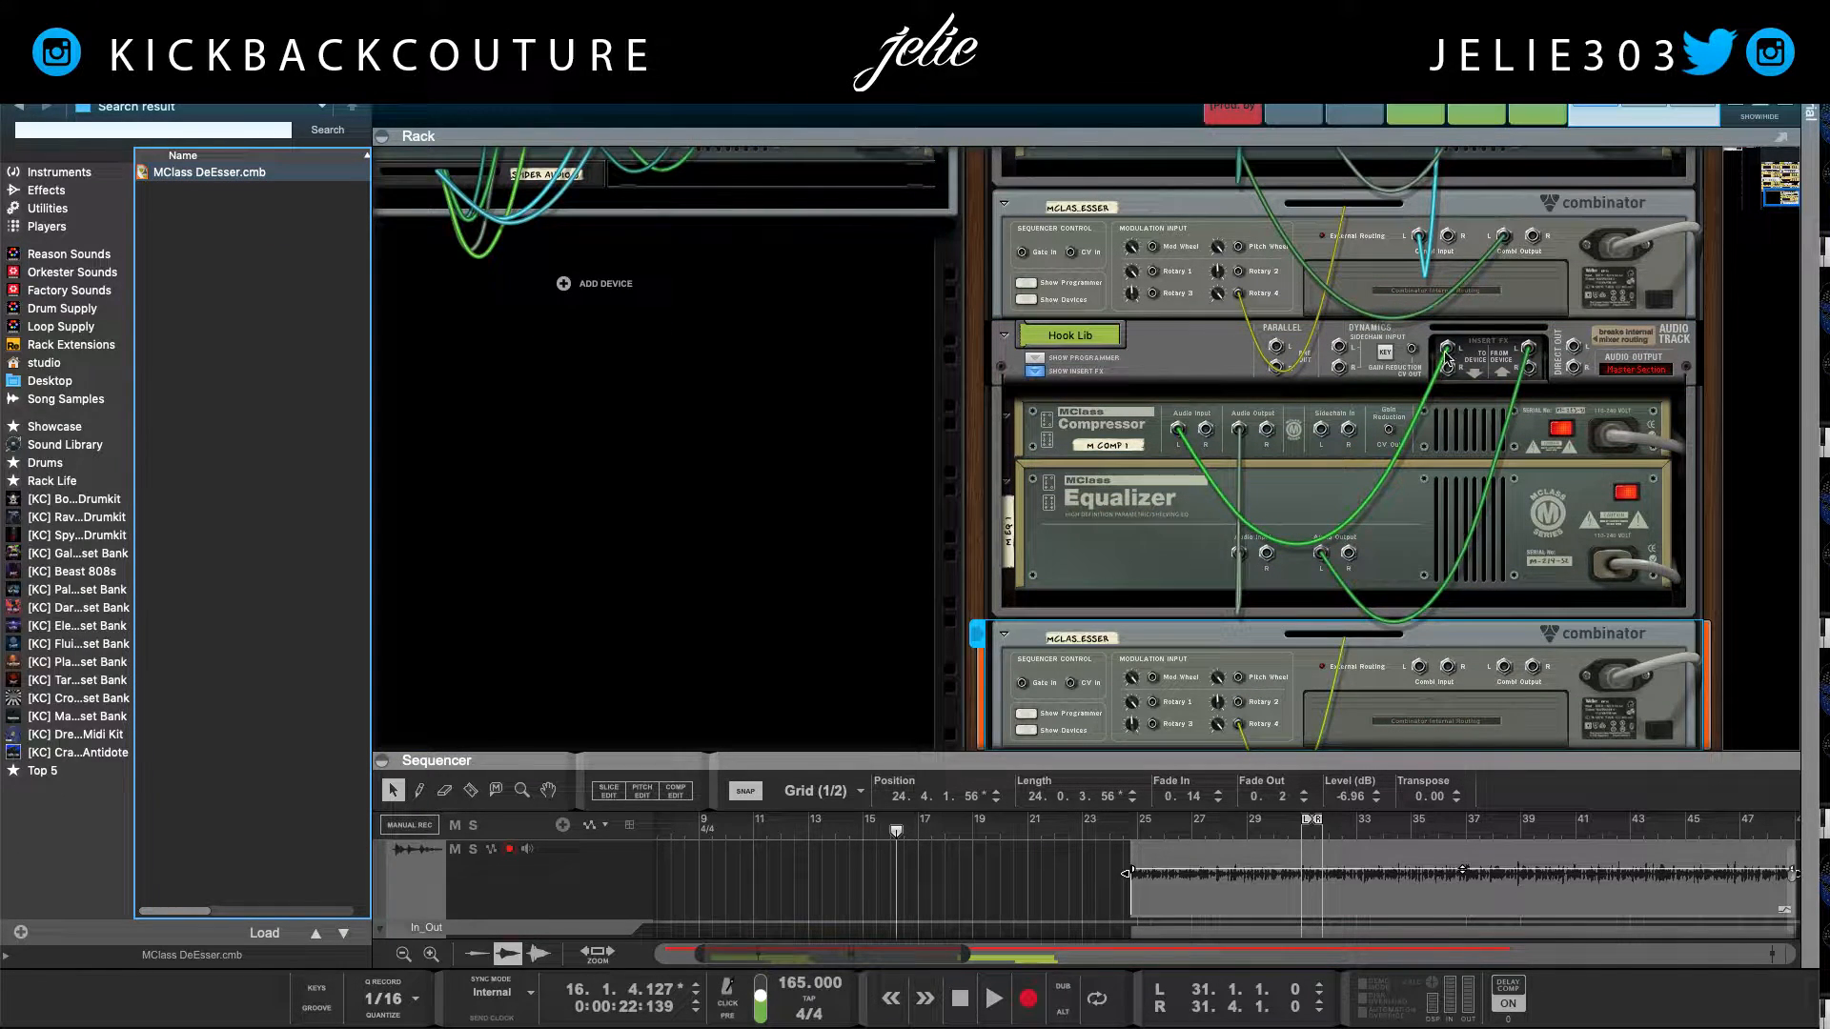
mouse_move(1177, 431)
mouse_down()
mouse_move(1419, 668)
mouse_move(1249, 658)
mouse_move(1178, 431)
mouse_up()
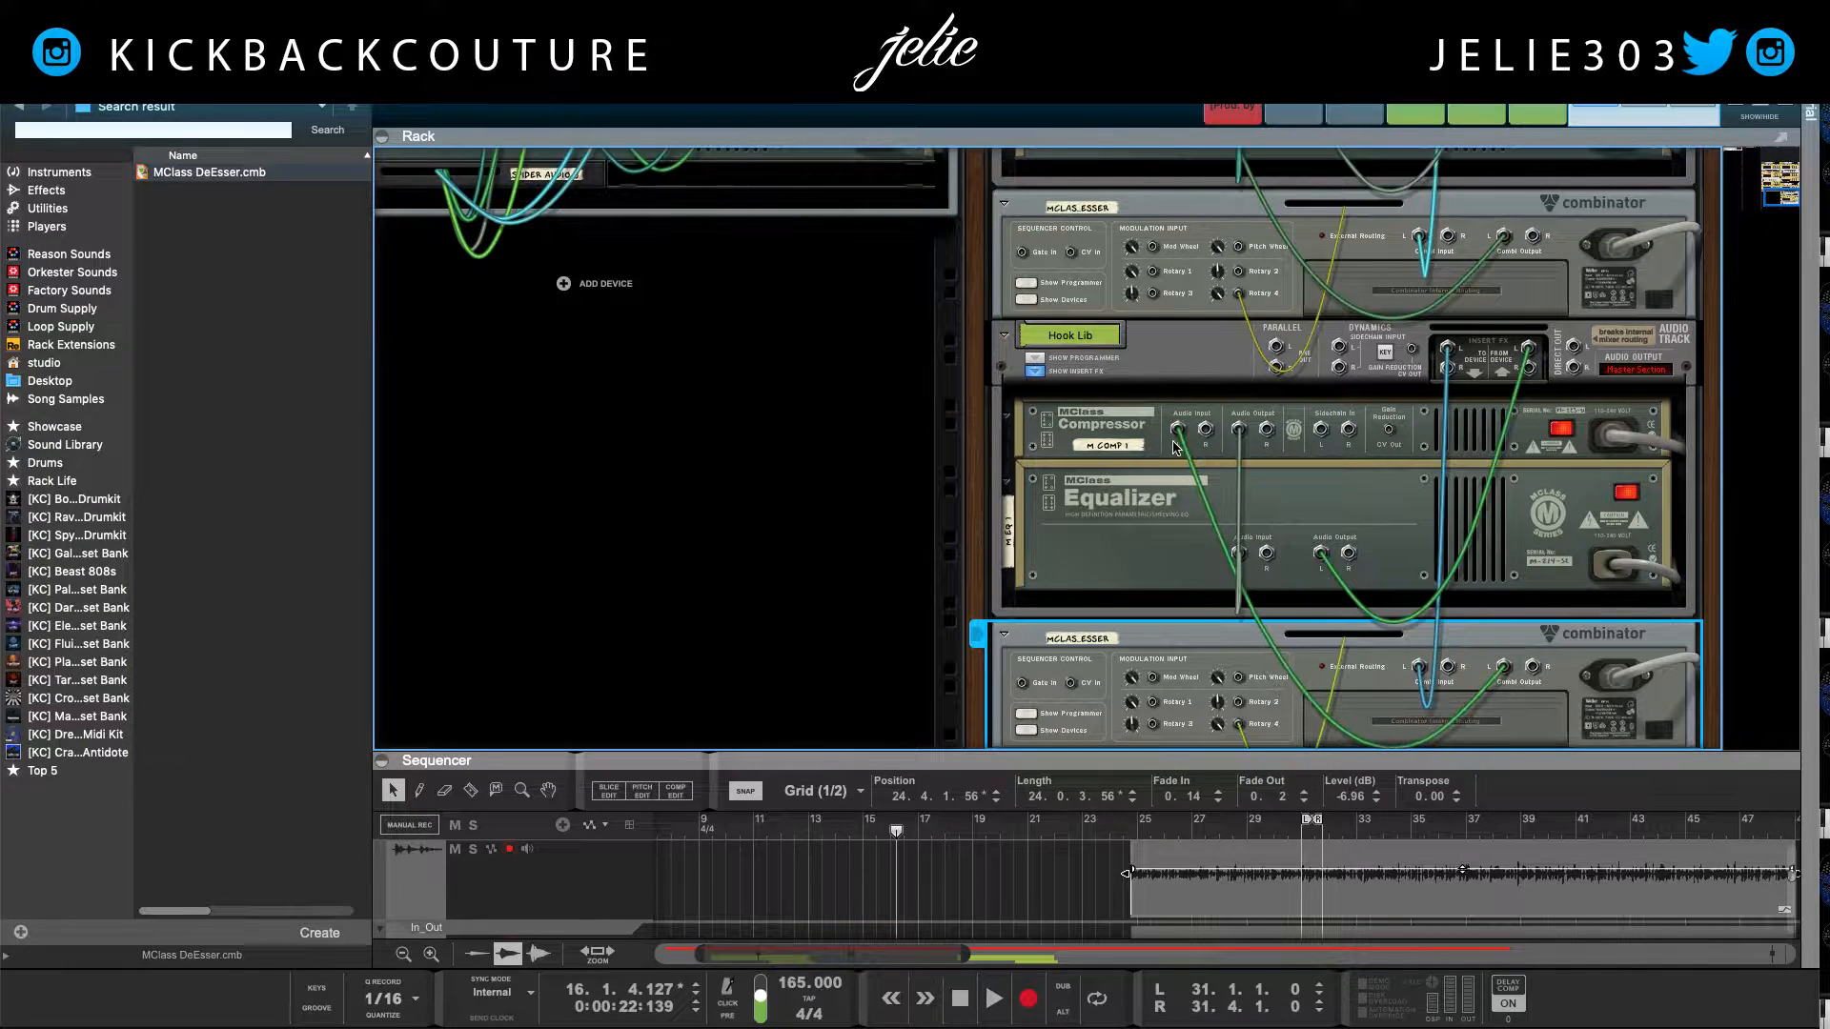
Step: Return to the rack's front, unmute STK1 and Hook Lib, and play on from about bar 16
key(Tab)
key(space)
click(1031, 343)
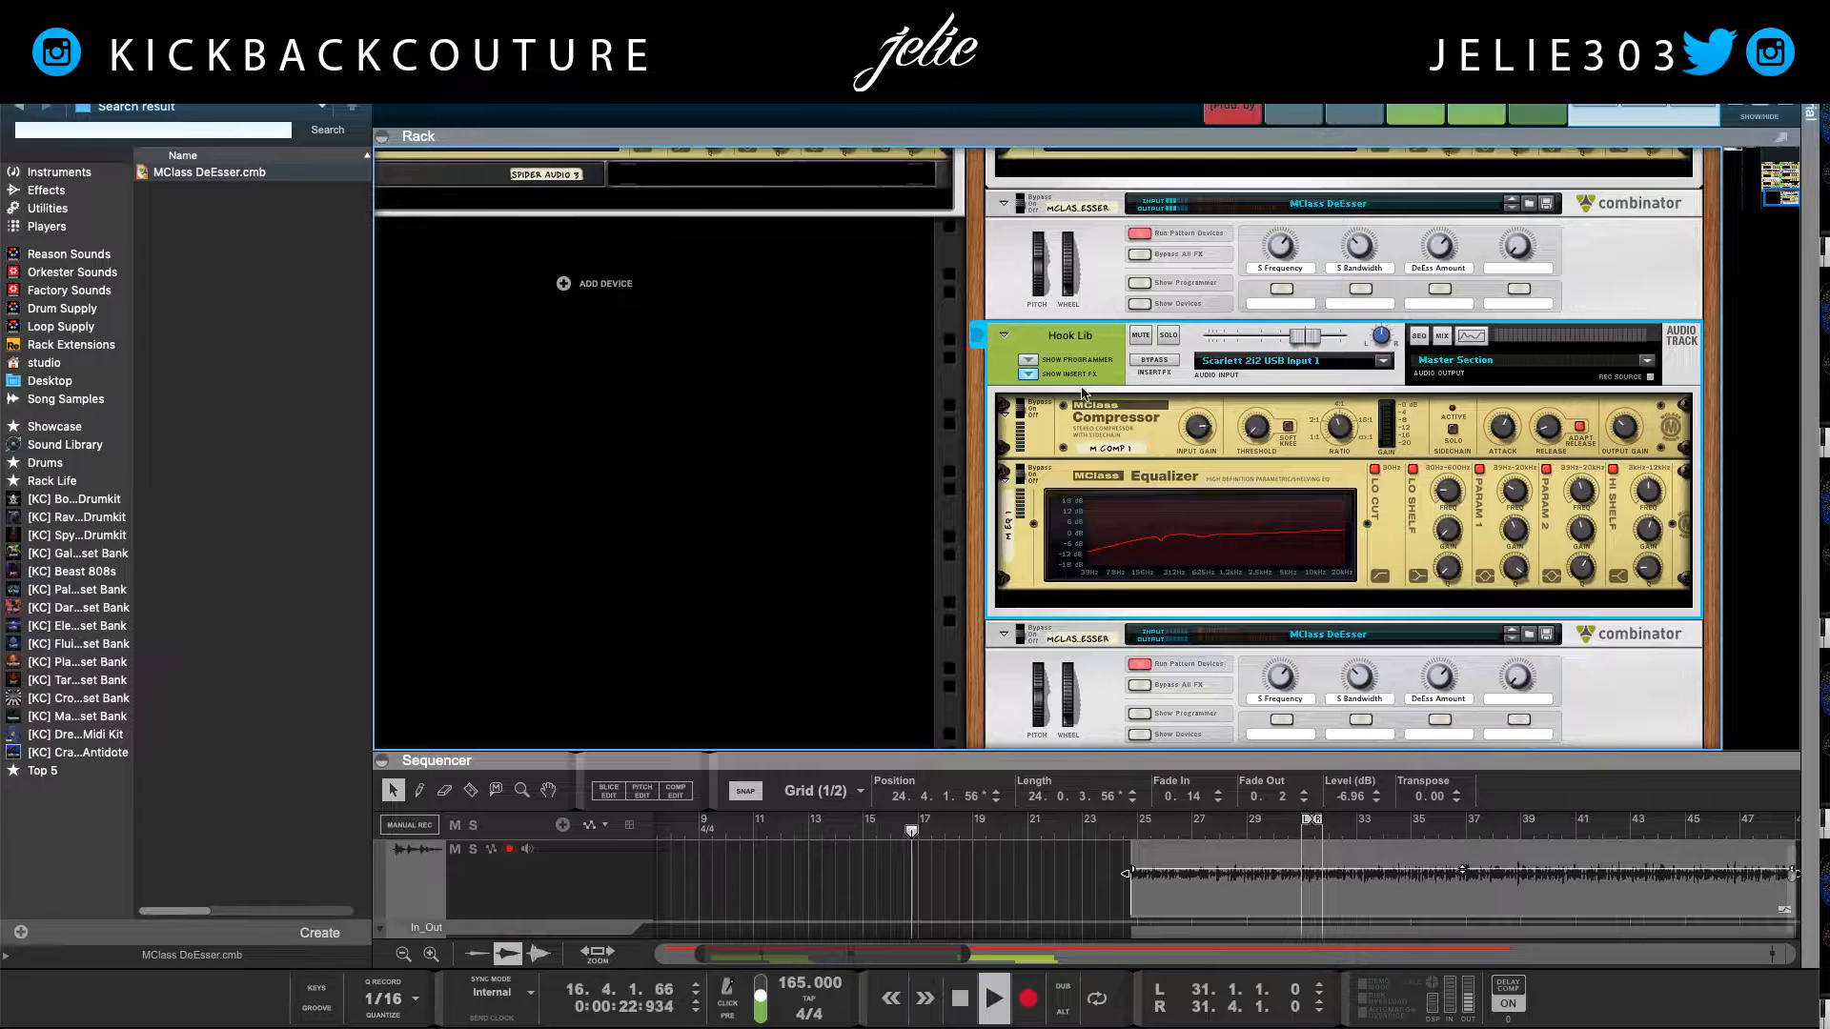
scroll(1029, 513, up, 3)
scroll(1028, 514, up, 4)
scroll(1006, 520, down, 5)
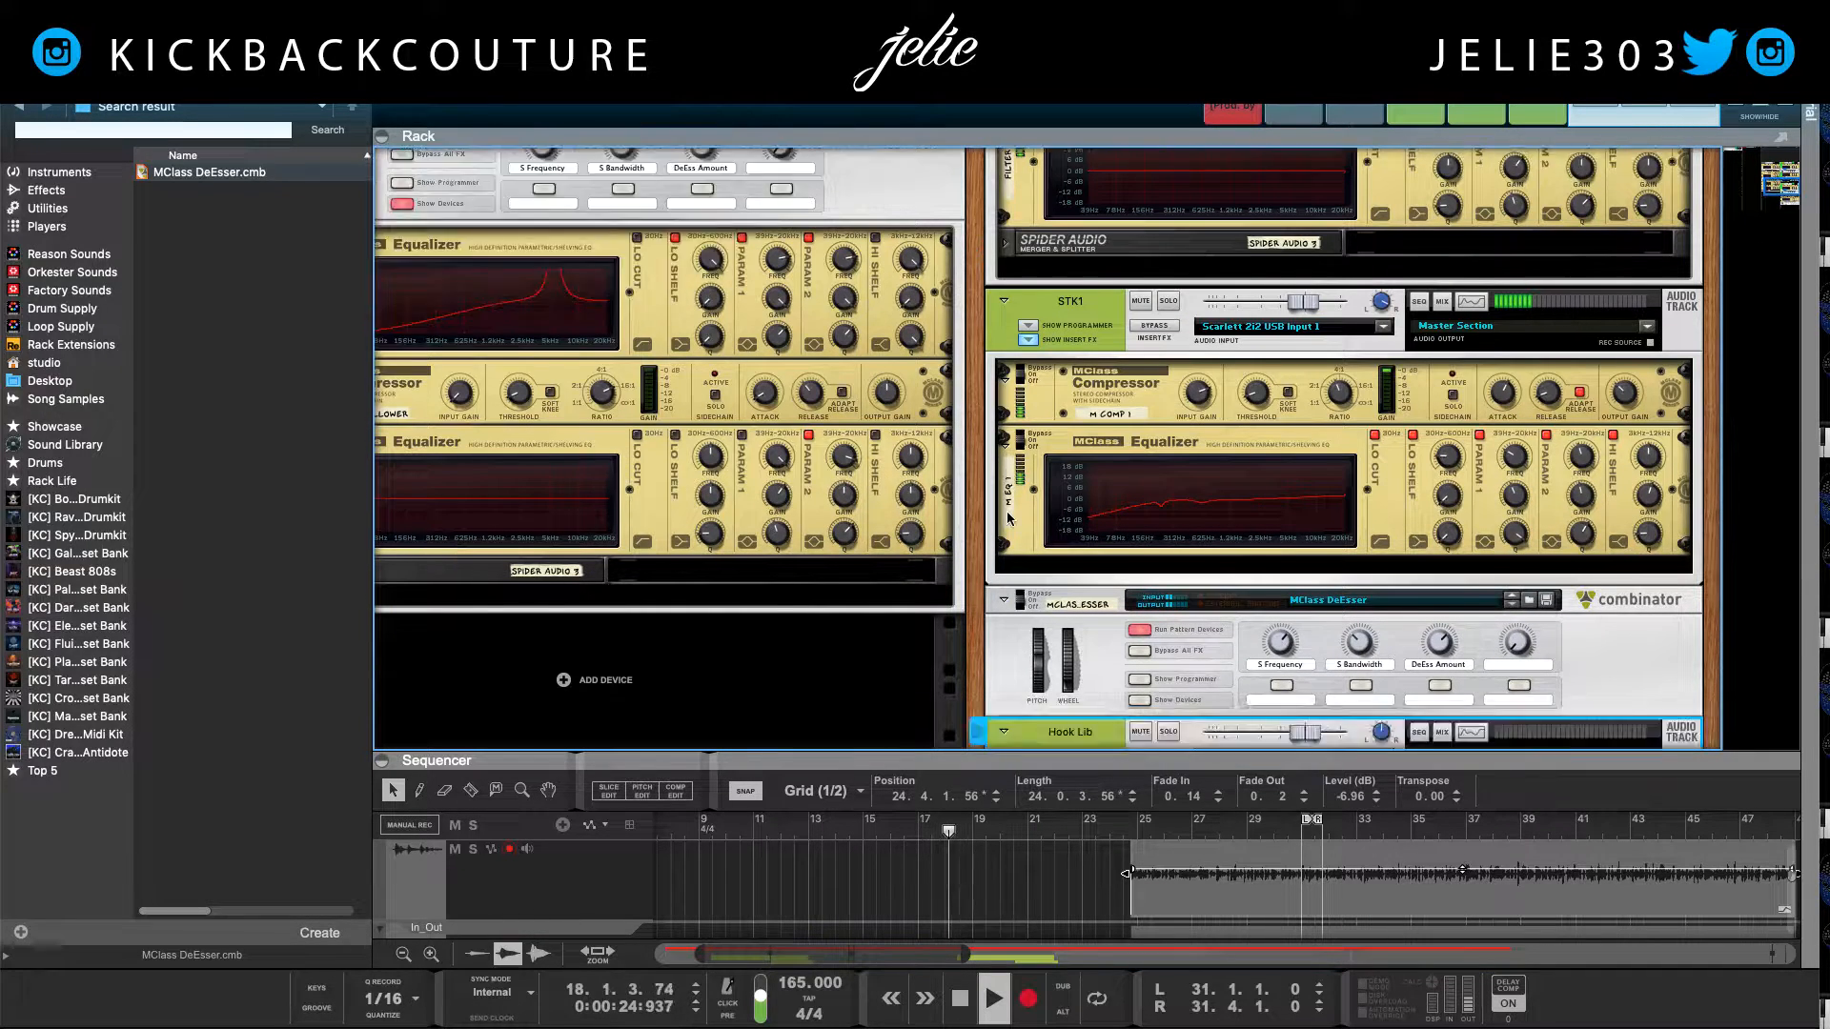
scroll(1007, 519, down, 4)
scroll(1009, 503, left, 3)
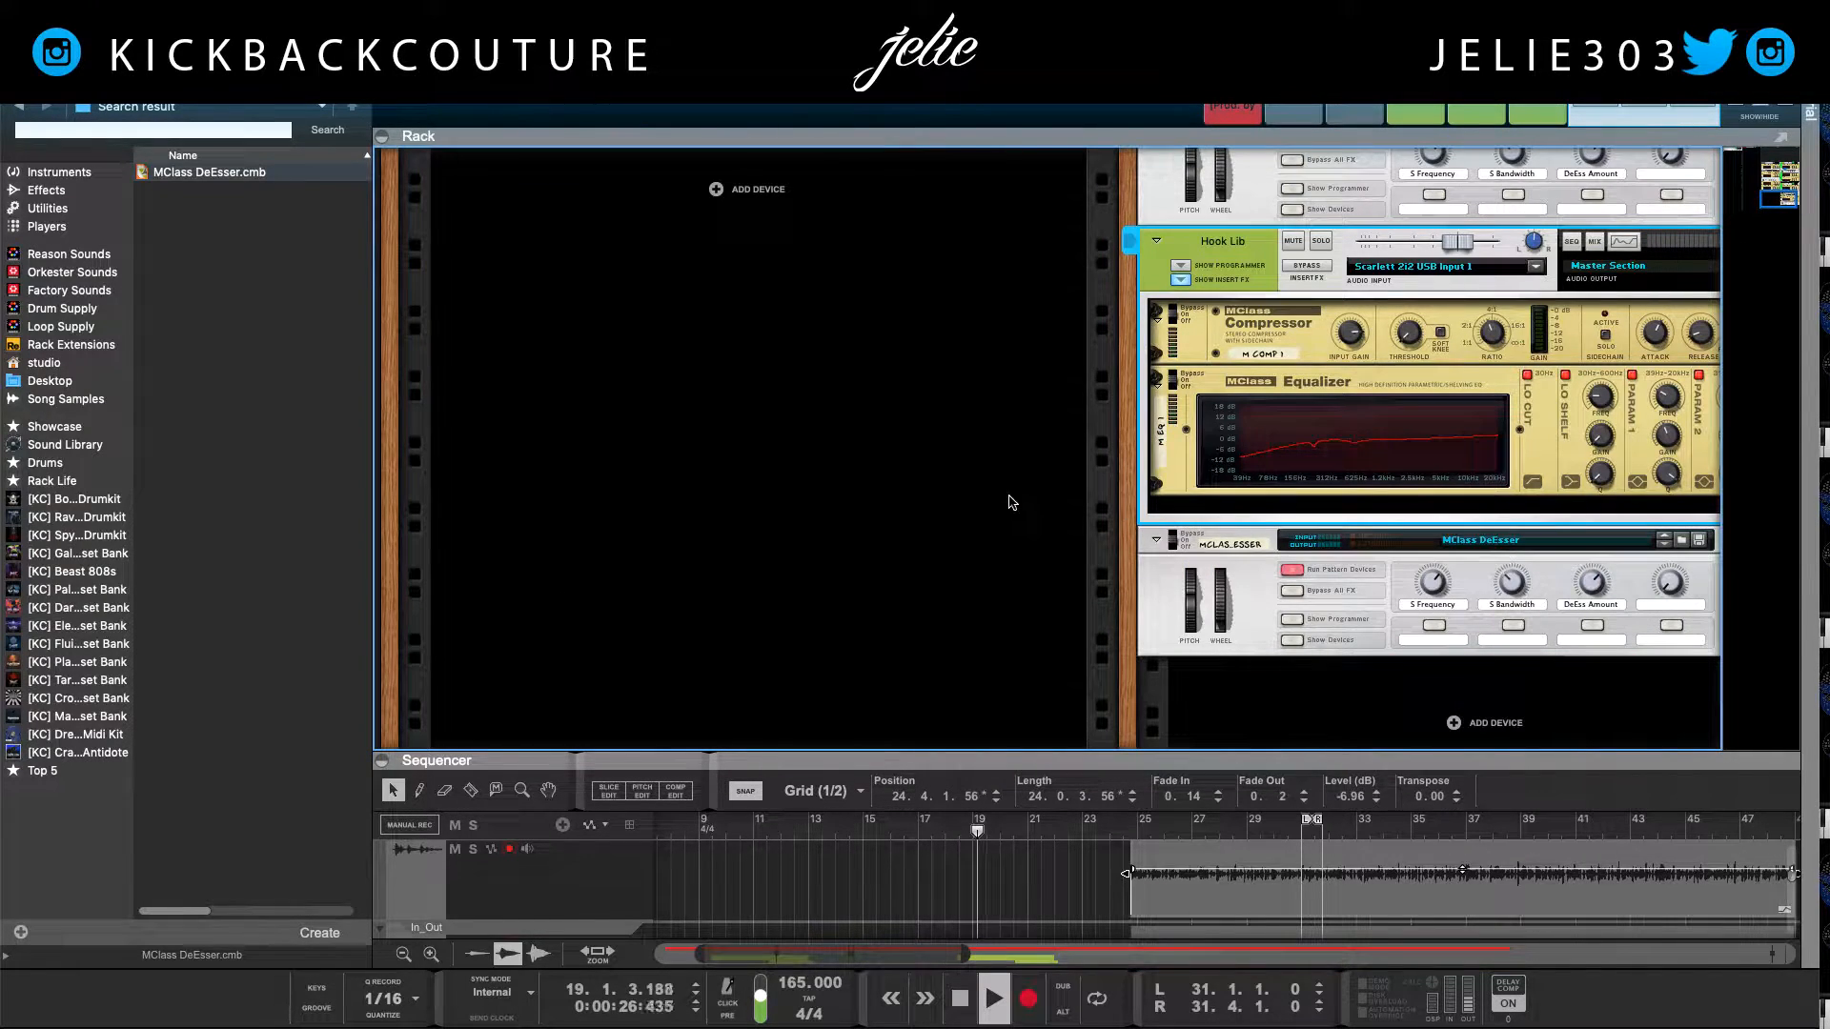
Step: Hide Hook Lib's insert effects and check STK1's signal chain during playback, stopping at about bar 24
click(1183, 285)
scroll(1081, 514, up, 6)
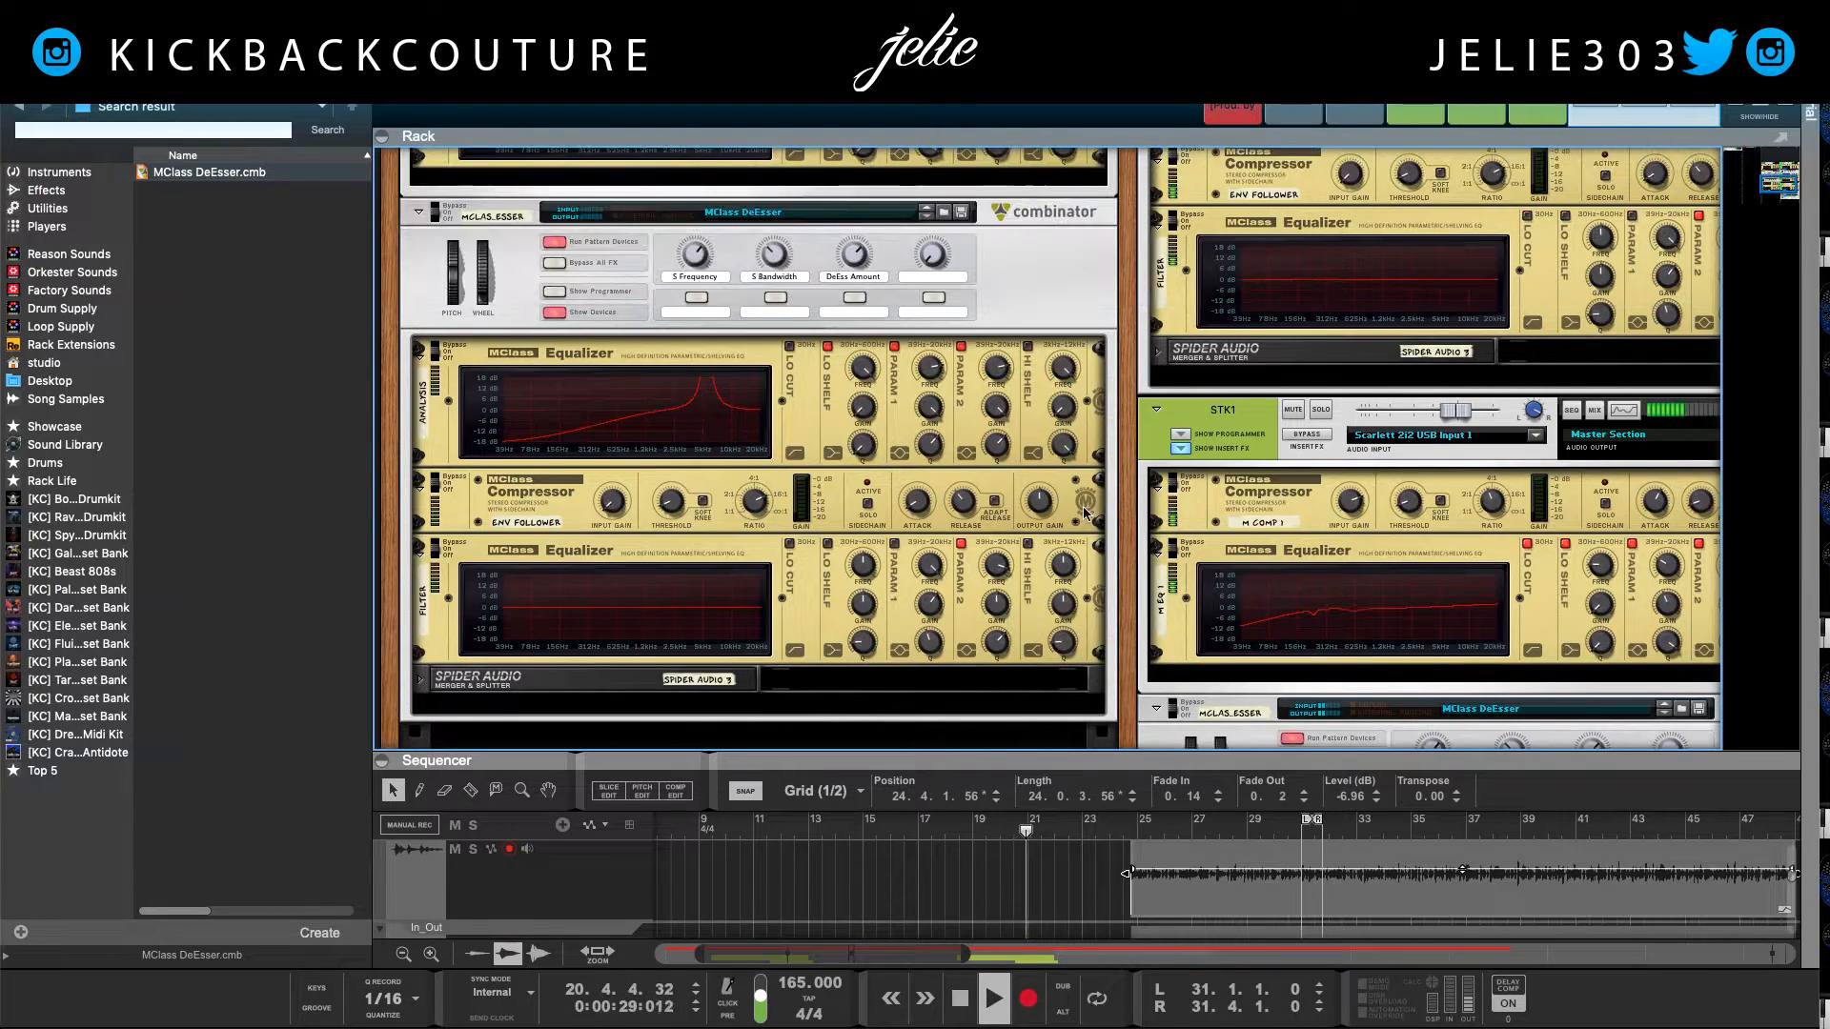
scroll(1081, 514, up, 2)
scroll(1058, 507, right, 3)
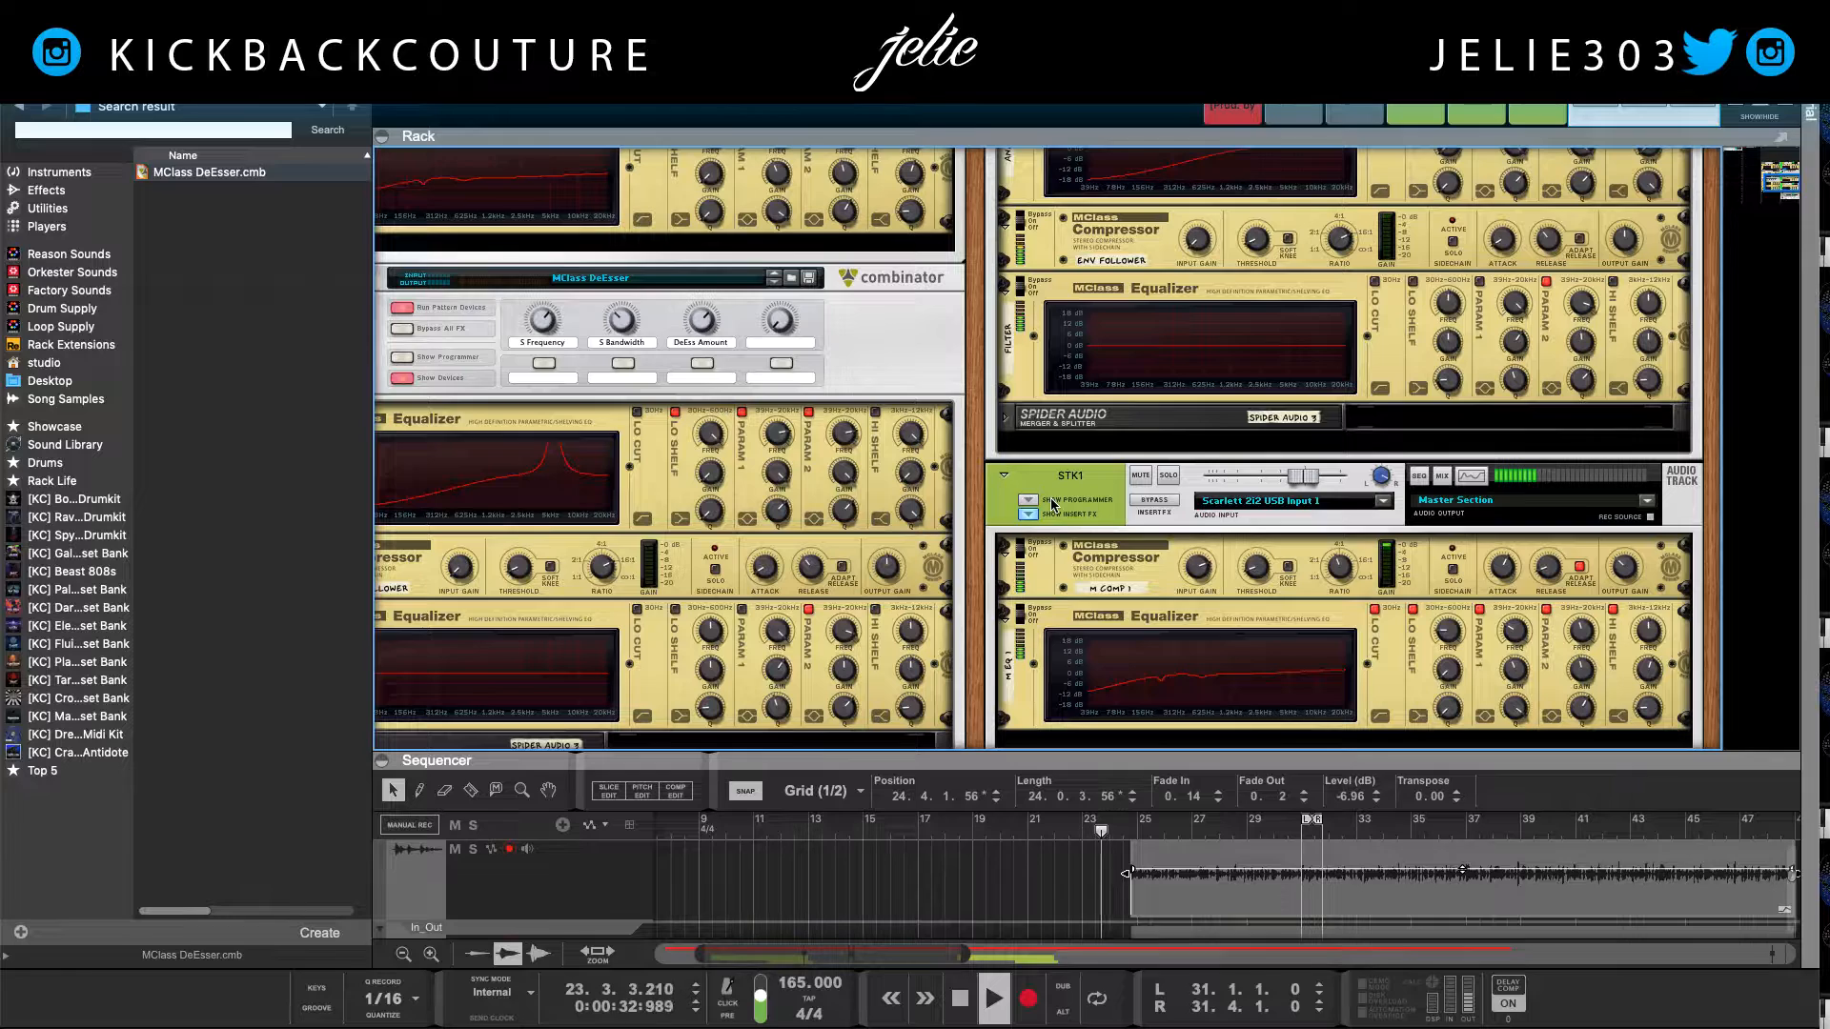
scroll(1053, 505, down, 3)
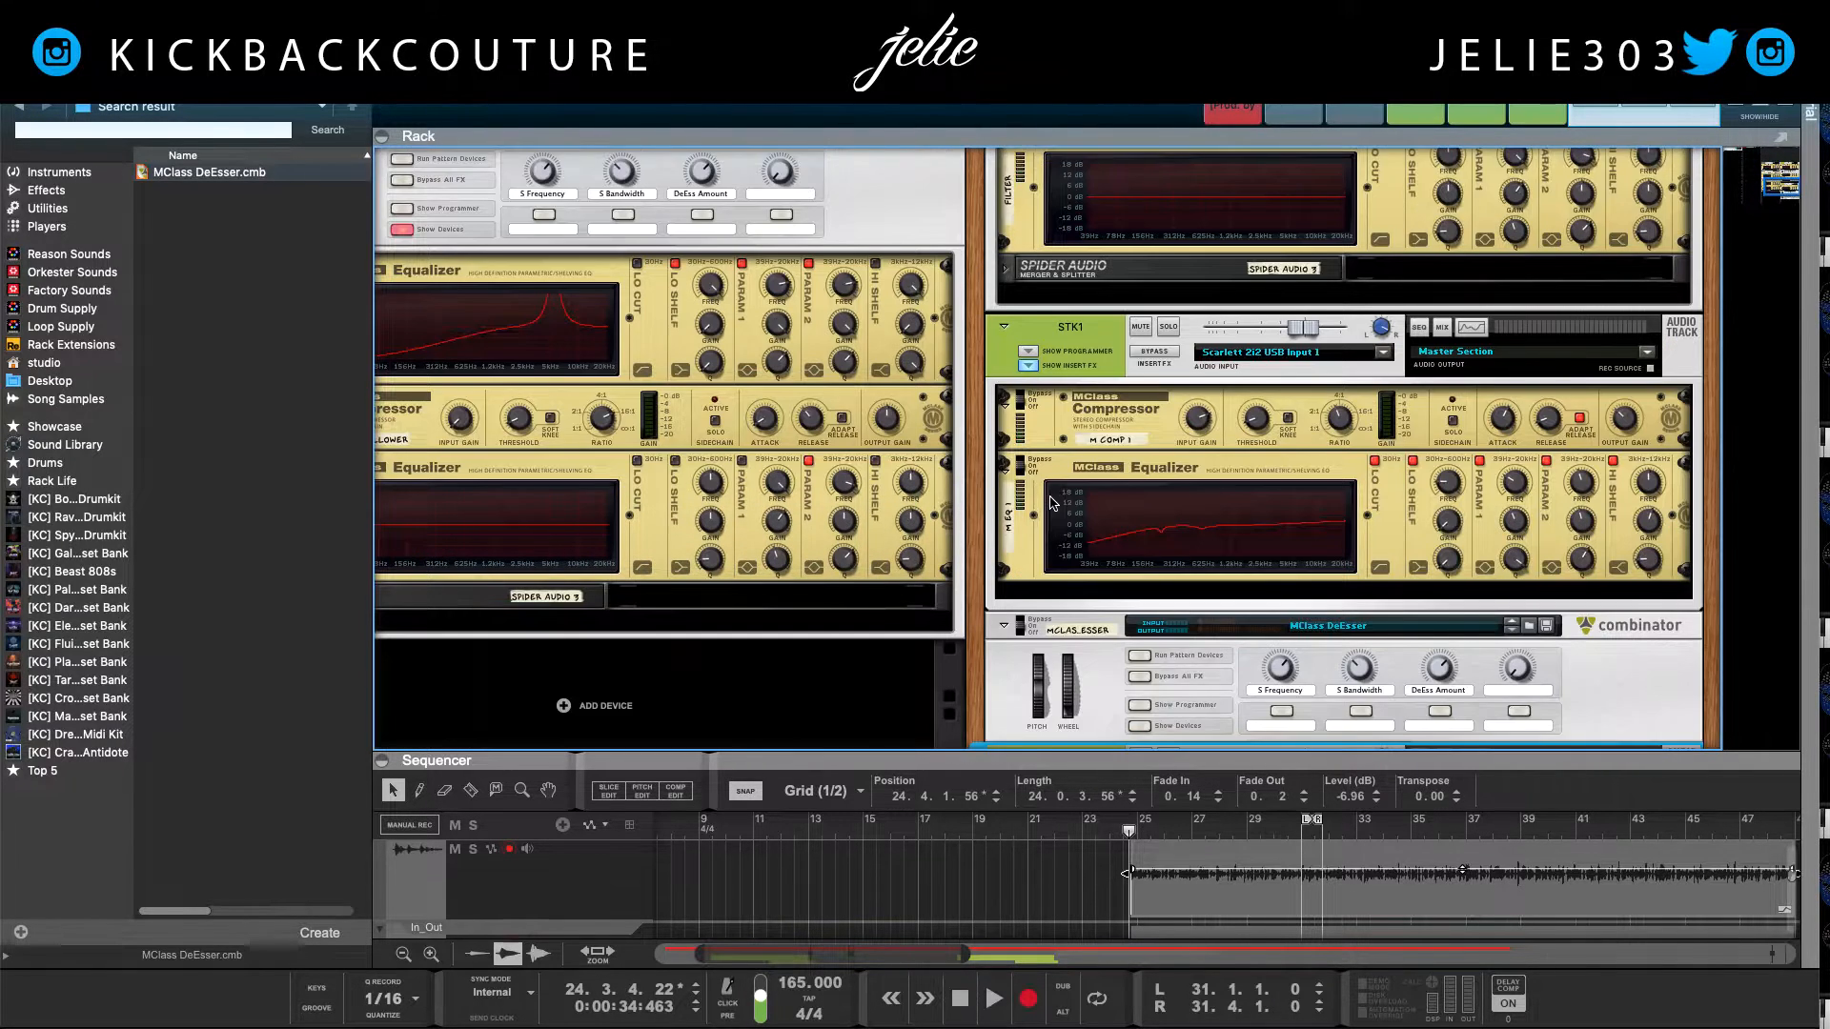
Step: Show the devices of Hook Lib's combinator and unfold its envelope follower compressor
scroll(1039, 534, down, 4)
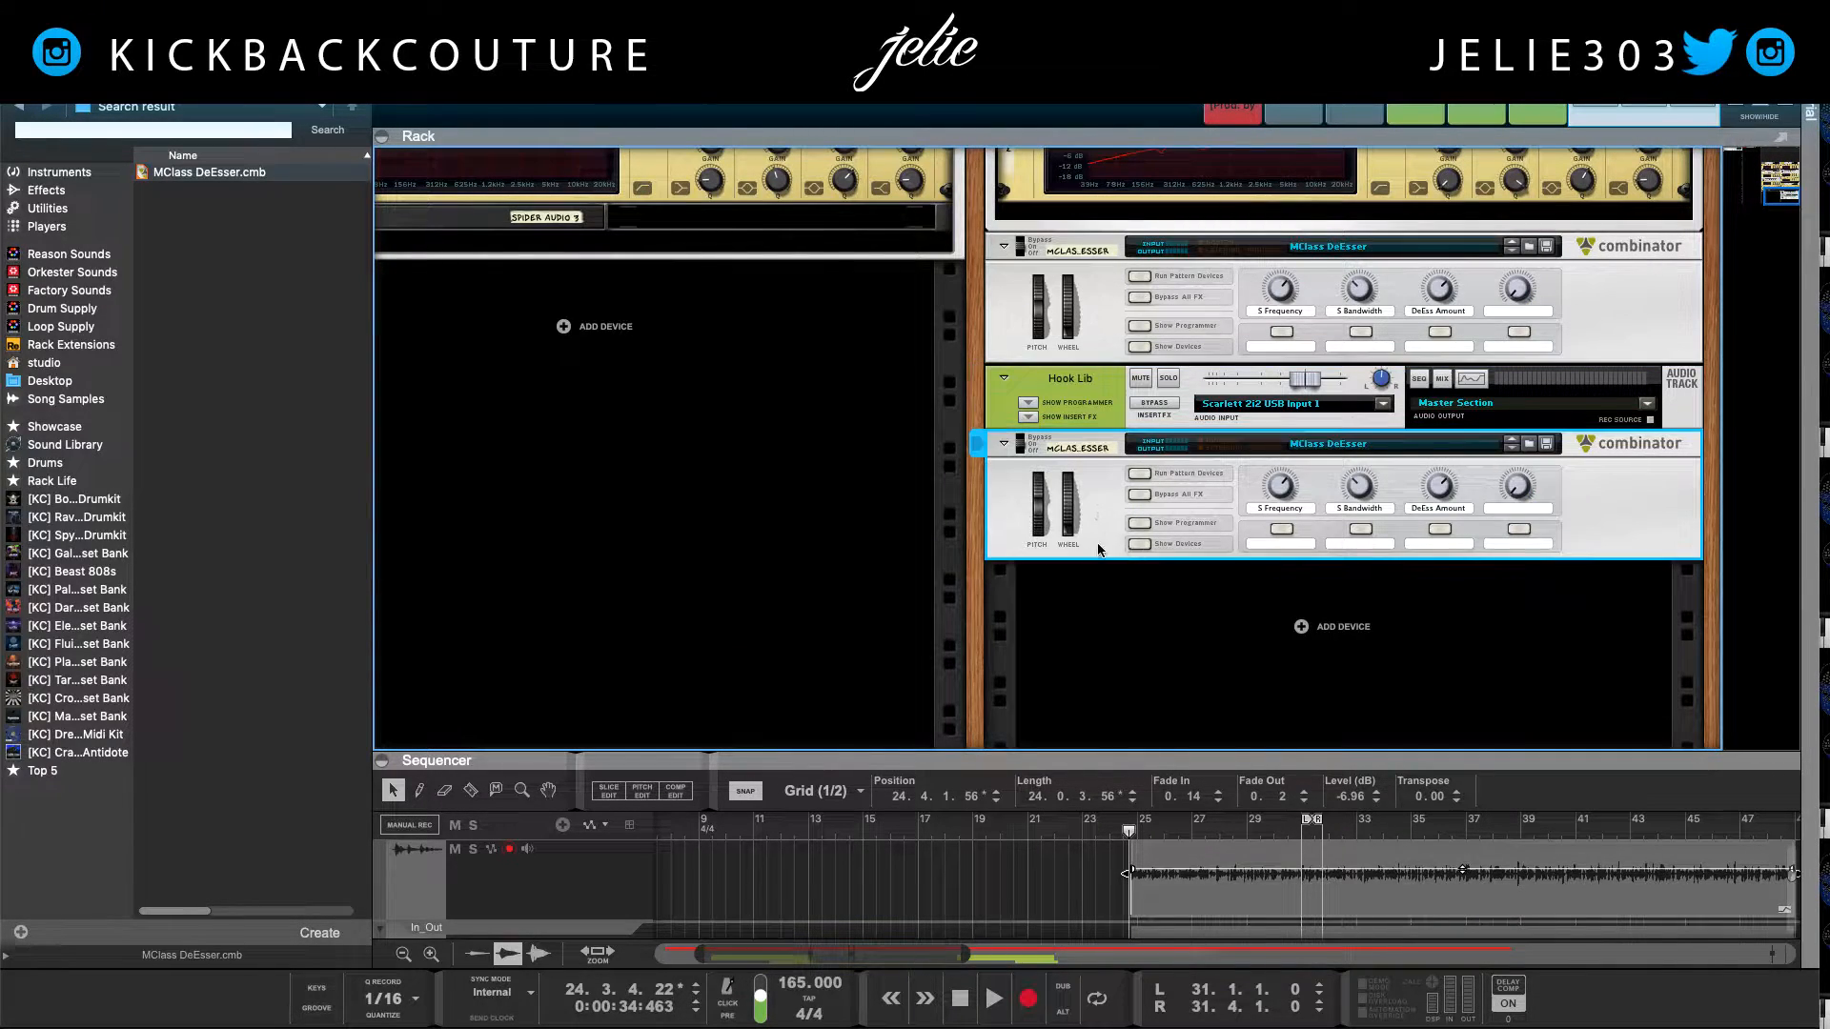
click(1139, 543)
scroll(1001, 550, down, 2)
scroll(1001, 550, up, 1)
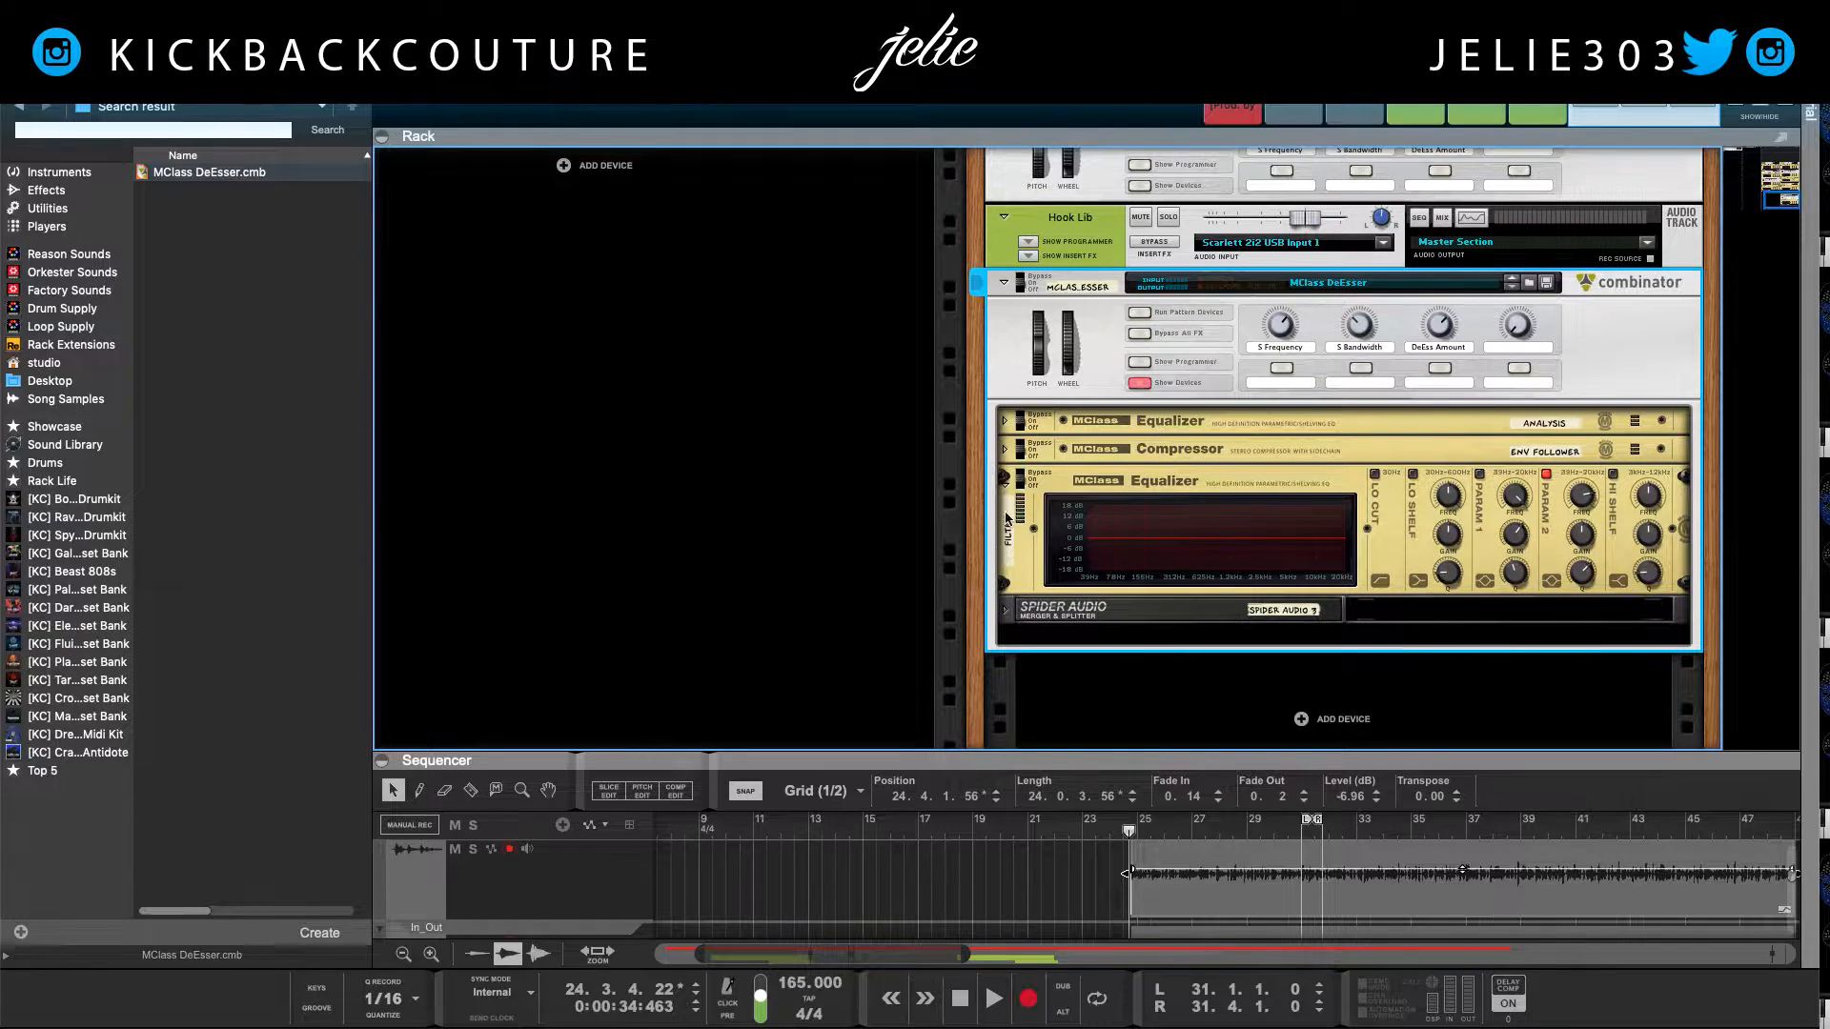
click(1005, 449)
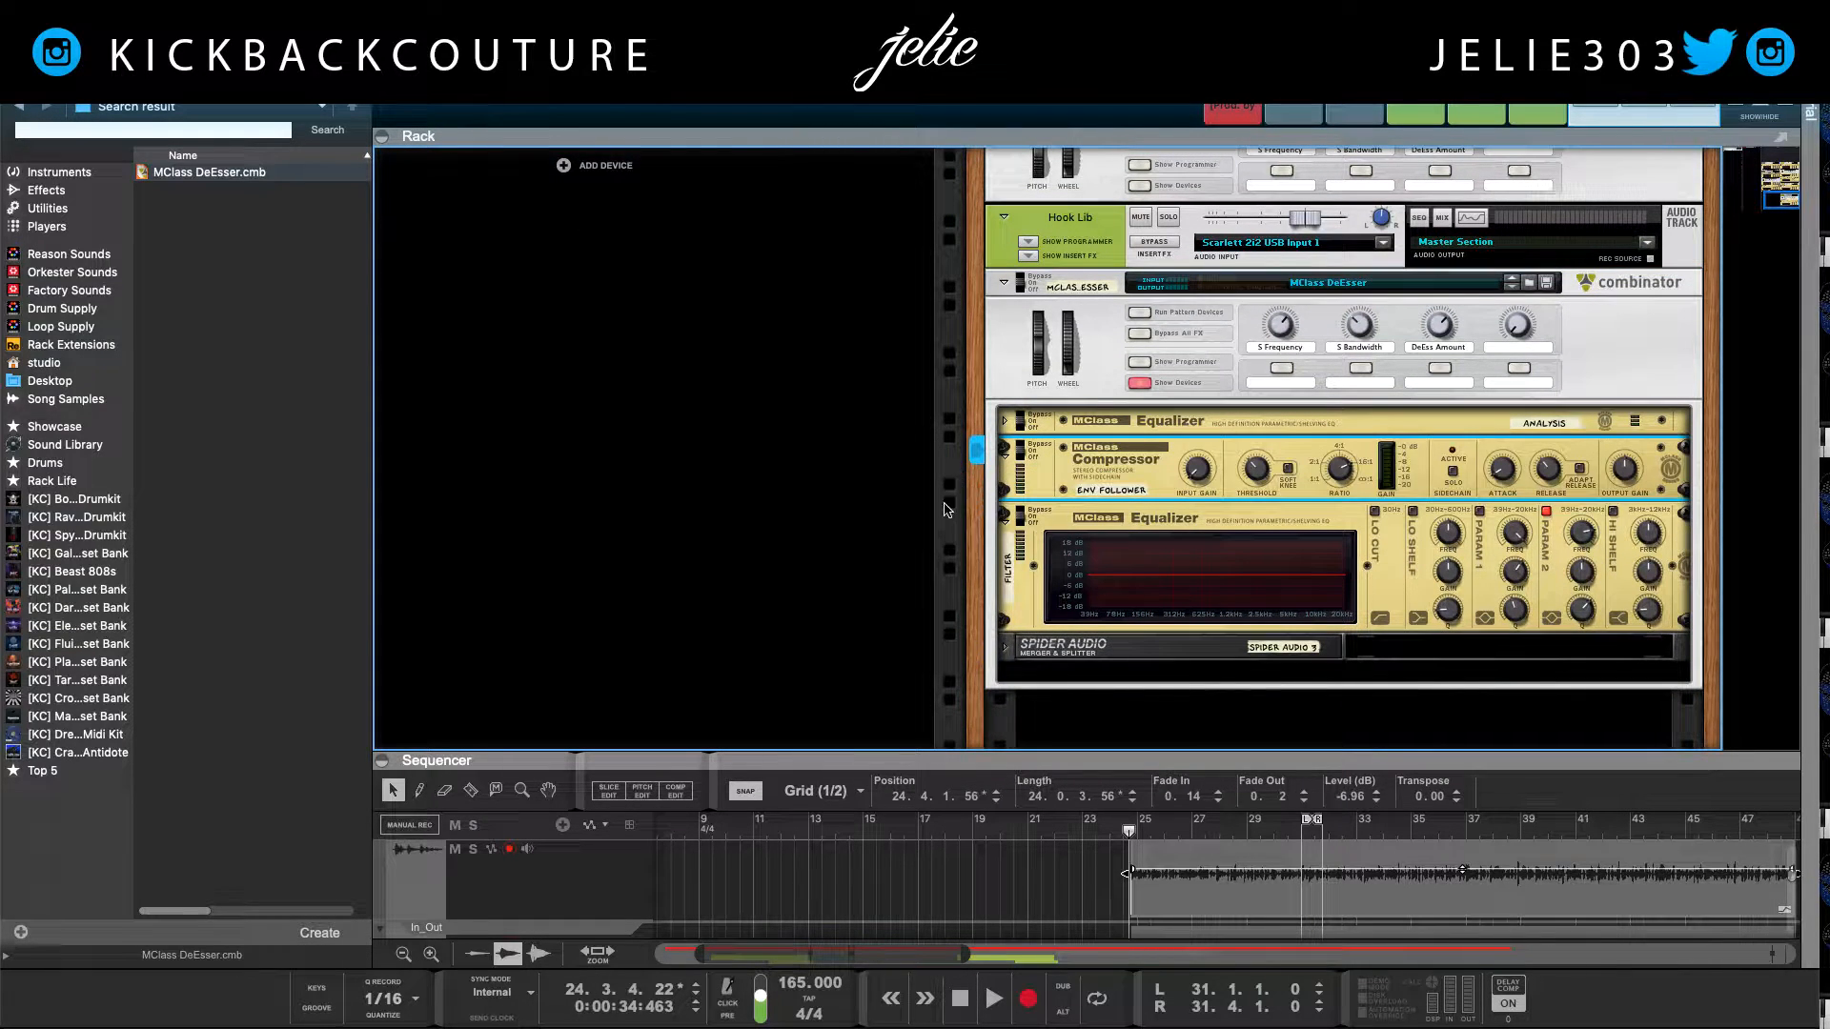
Step: Hide the browser to widen the rack and look over the de-esser combinators
scroll(948, 504, left, 2)
key(F3)
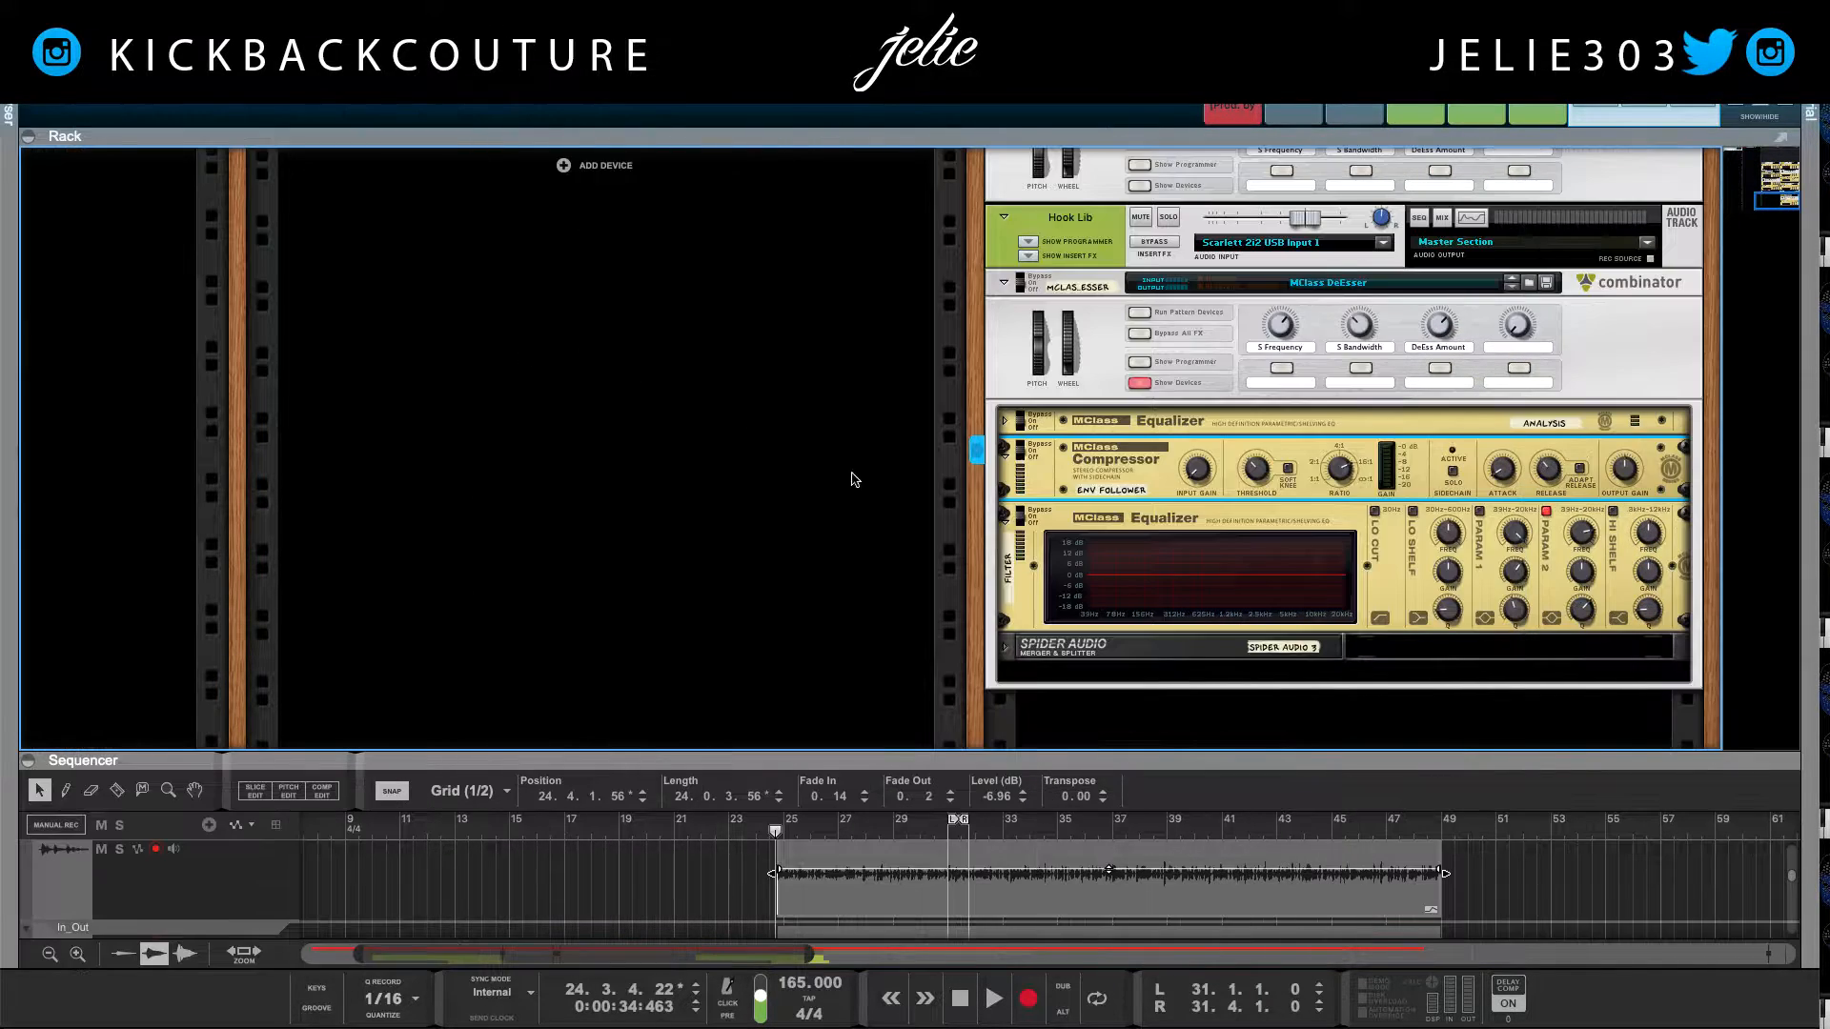
scroll(843, 486, down, 5)
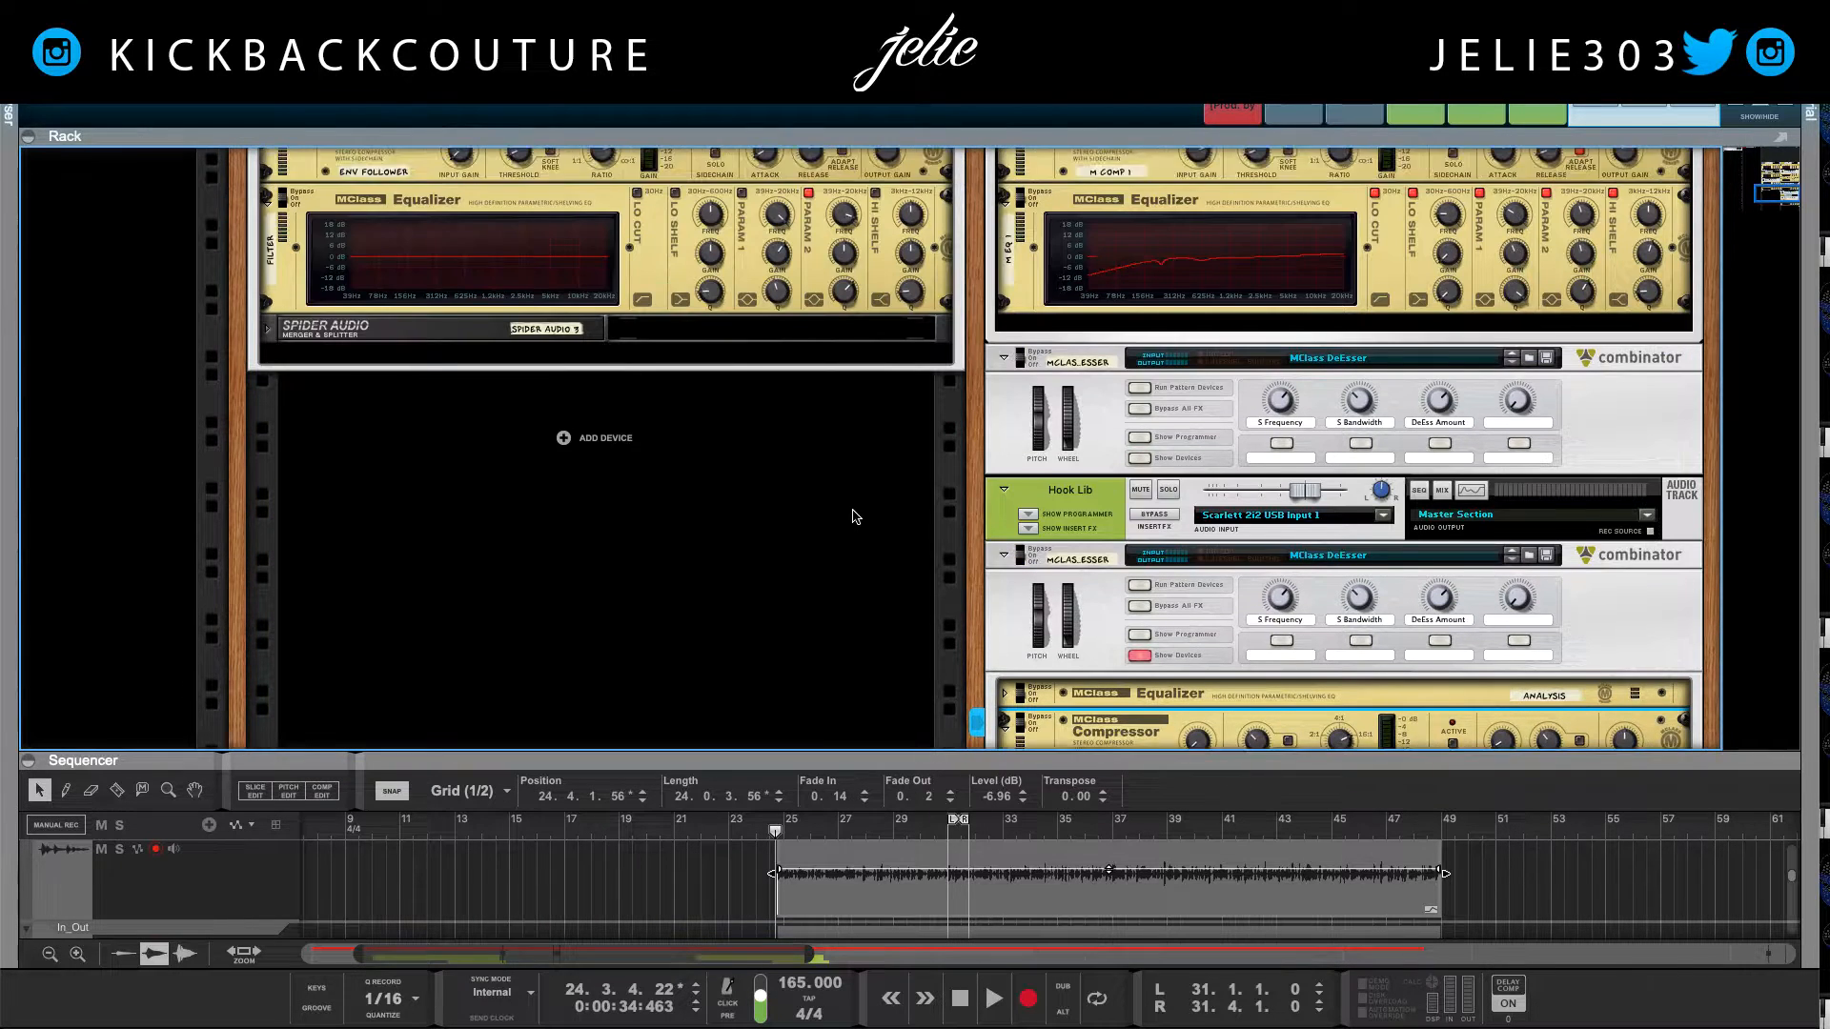
scroll(855, 518, up, 1)
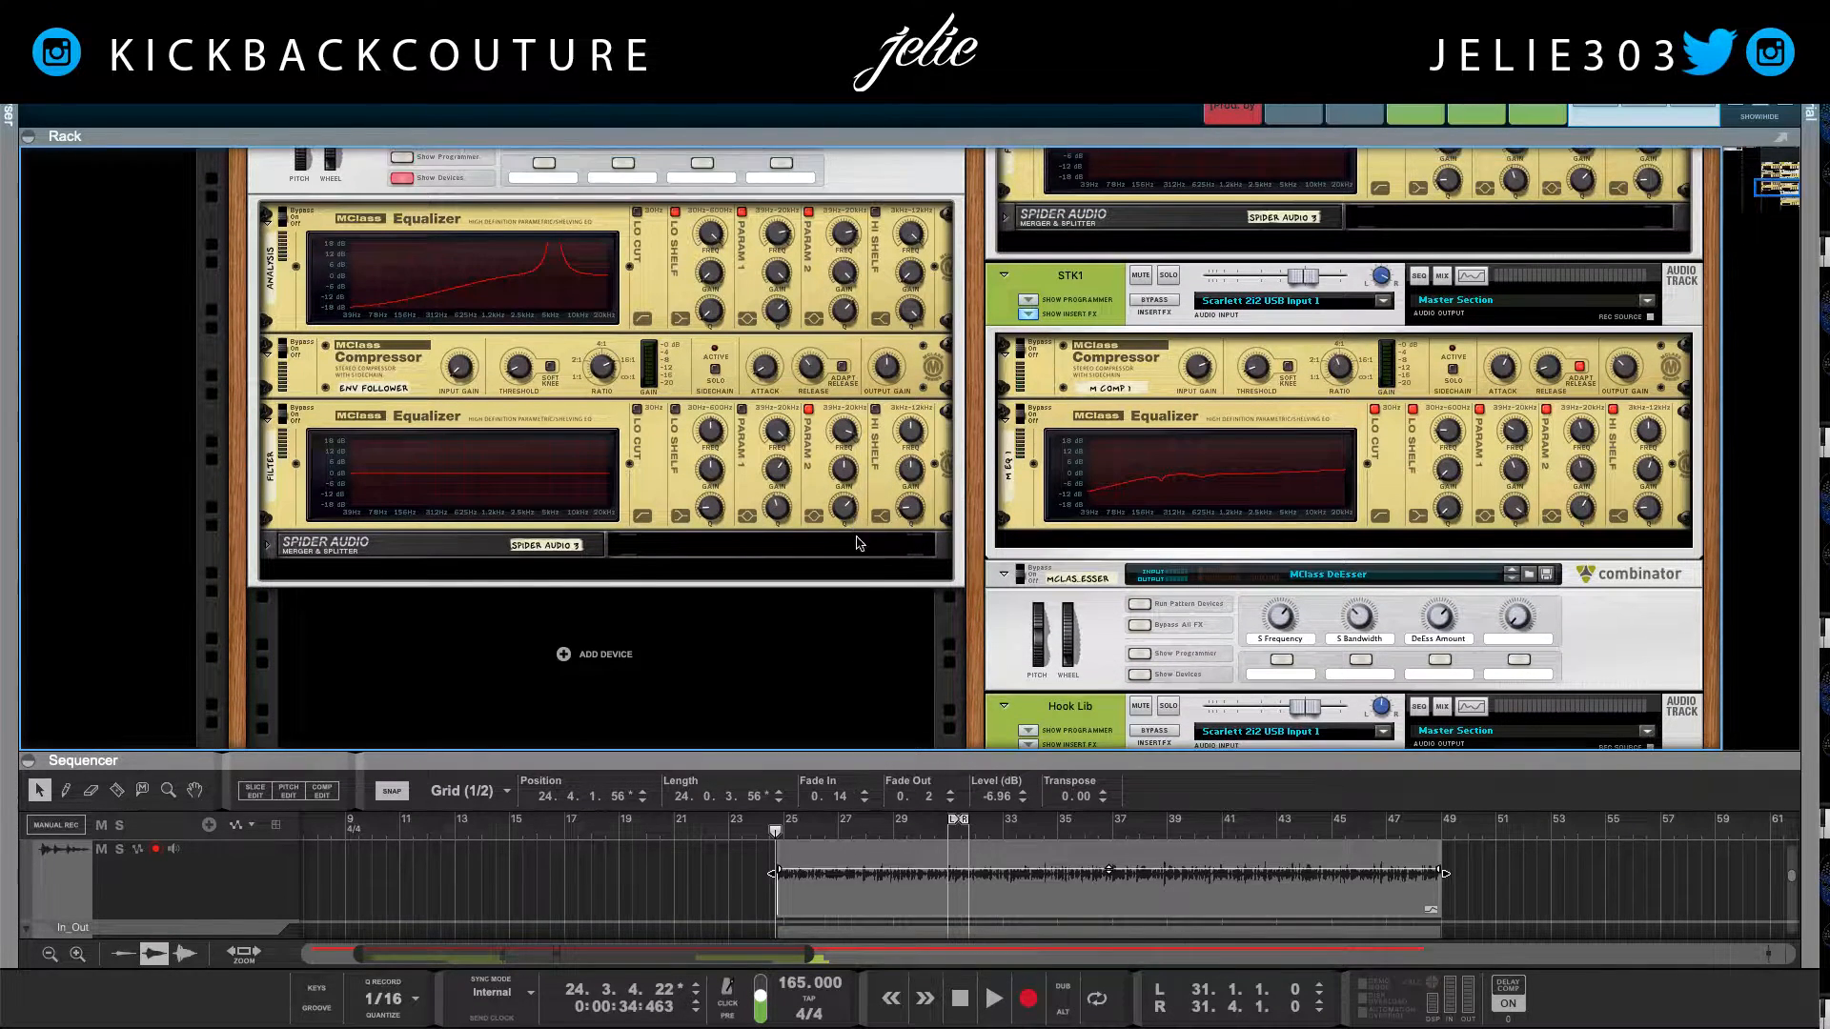
Step: Enlarge the sequencer to view all vocal tracks and then collapse it so the rack gets the space
drag(981, 774, 878, 172)
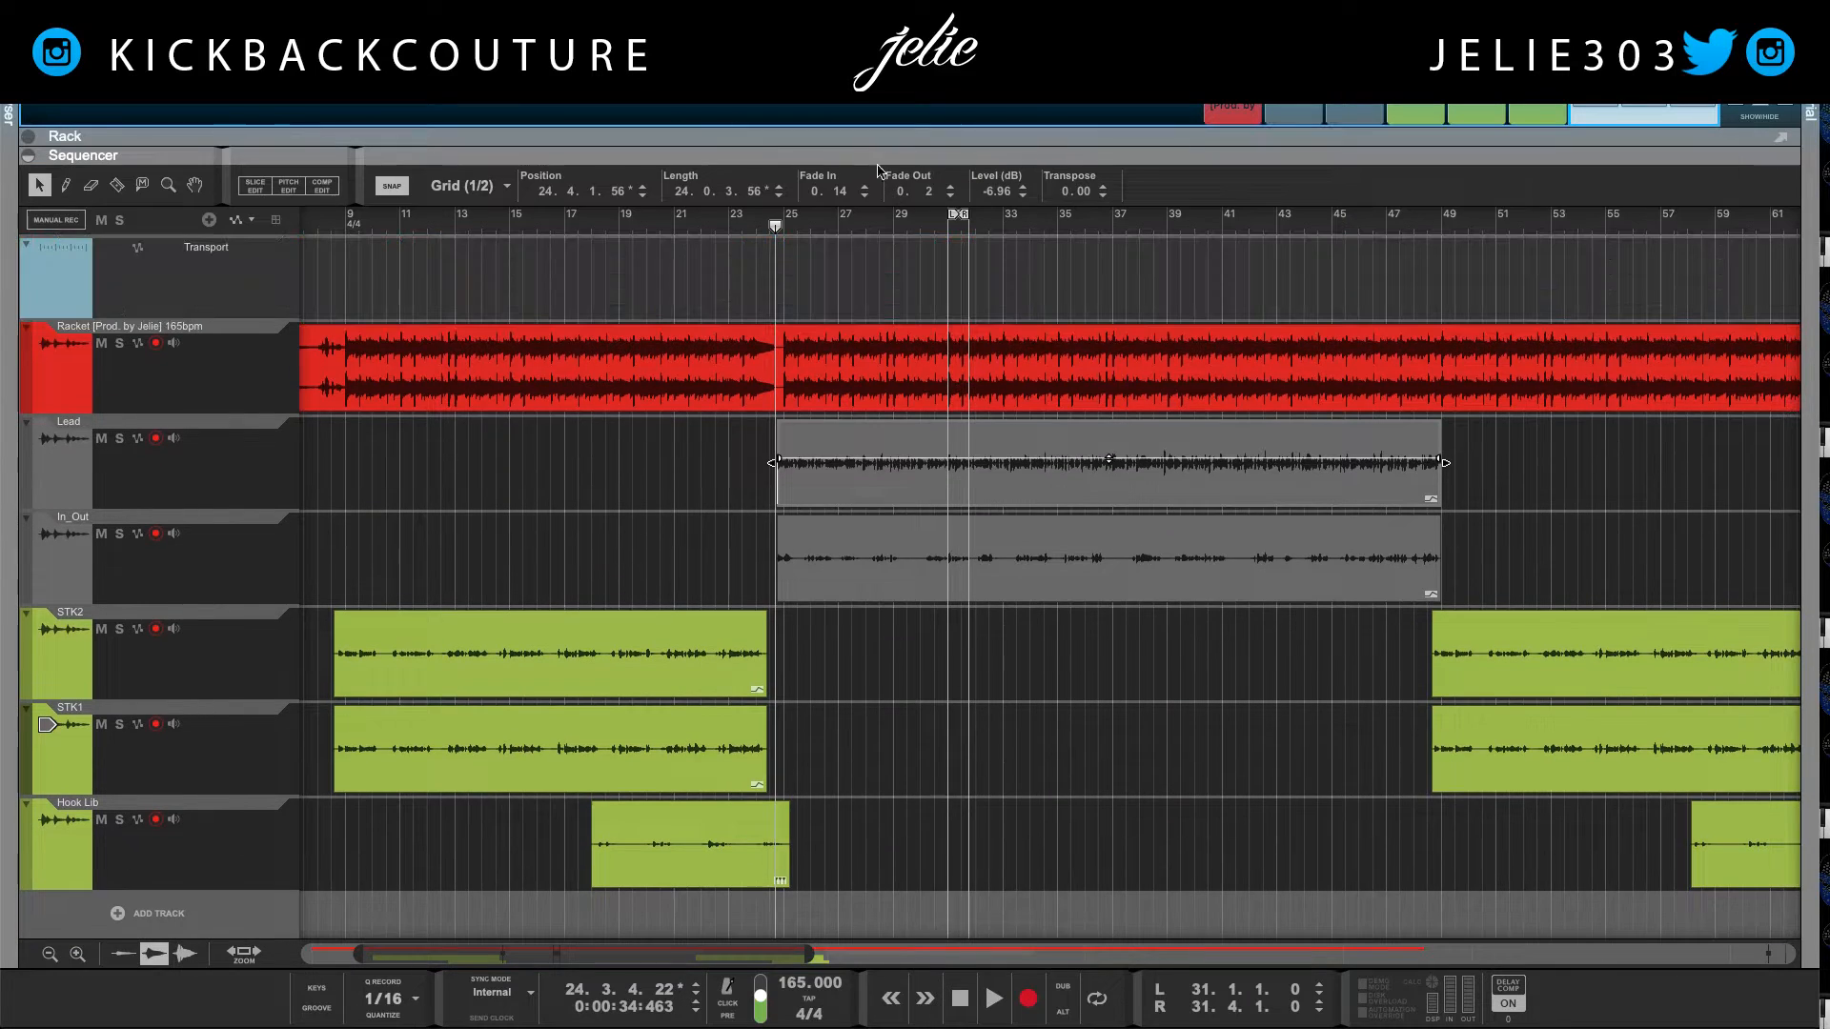
click(841, 645)
drag(786, 200, 787, 939)
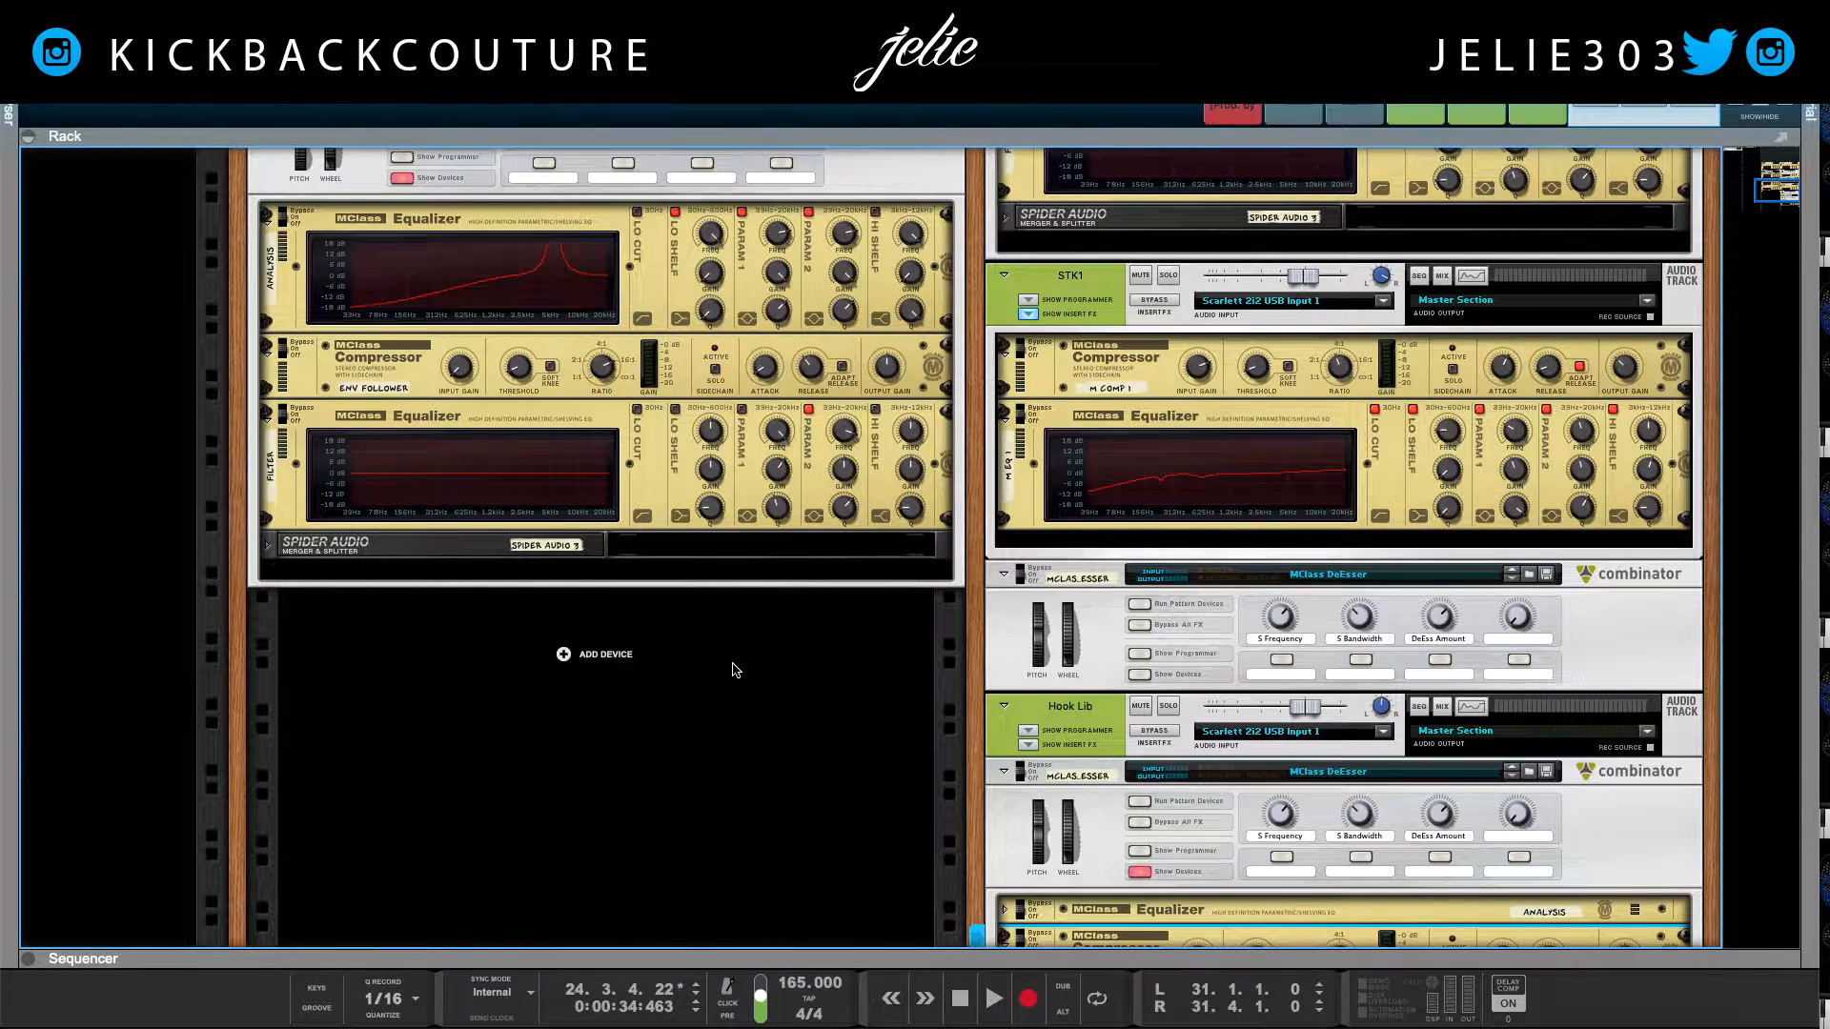
Step: Hide the devices of In_Out's de-esser combinator and the In_Out track's insert effects
scroll(732, 669, up, 4)
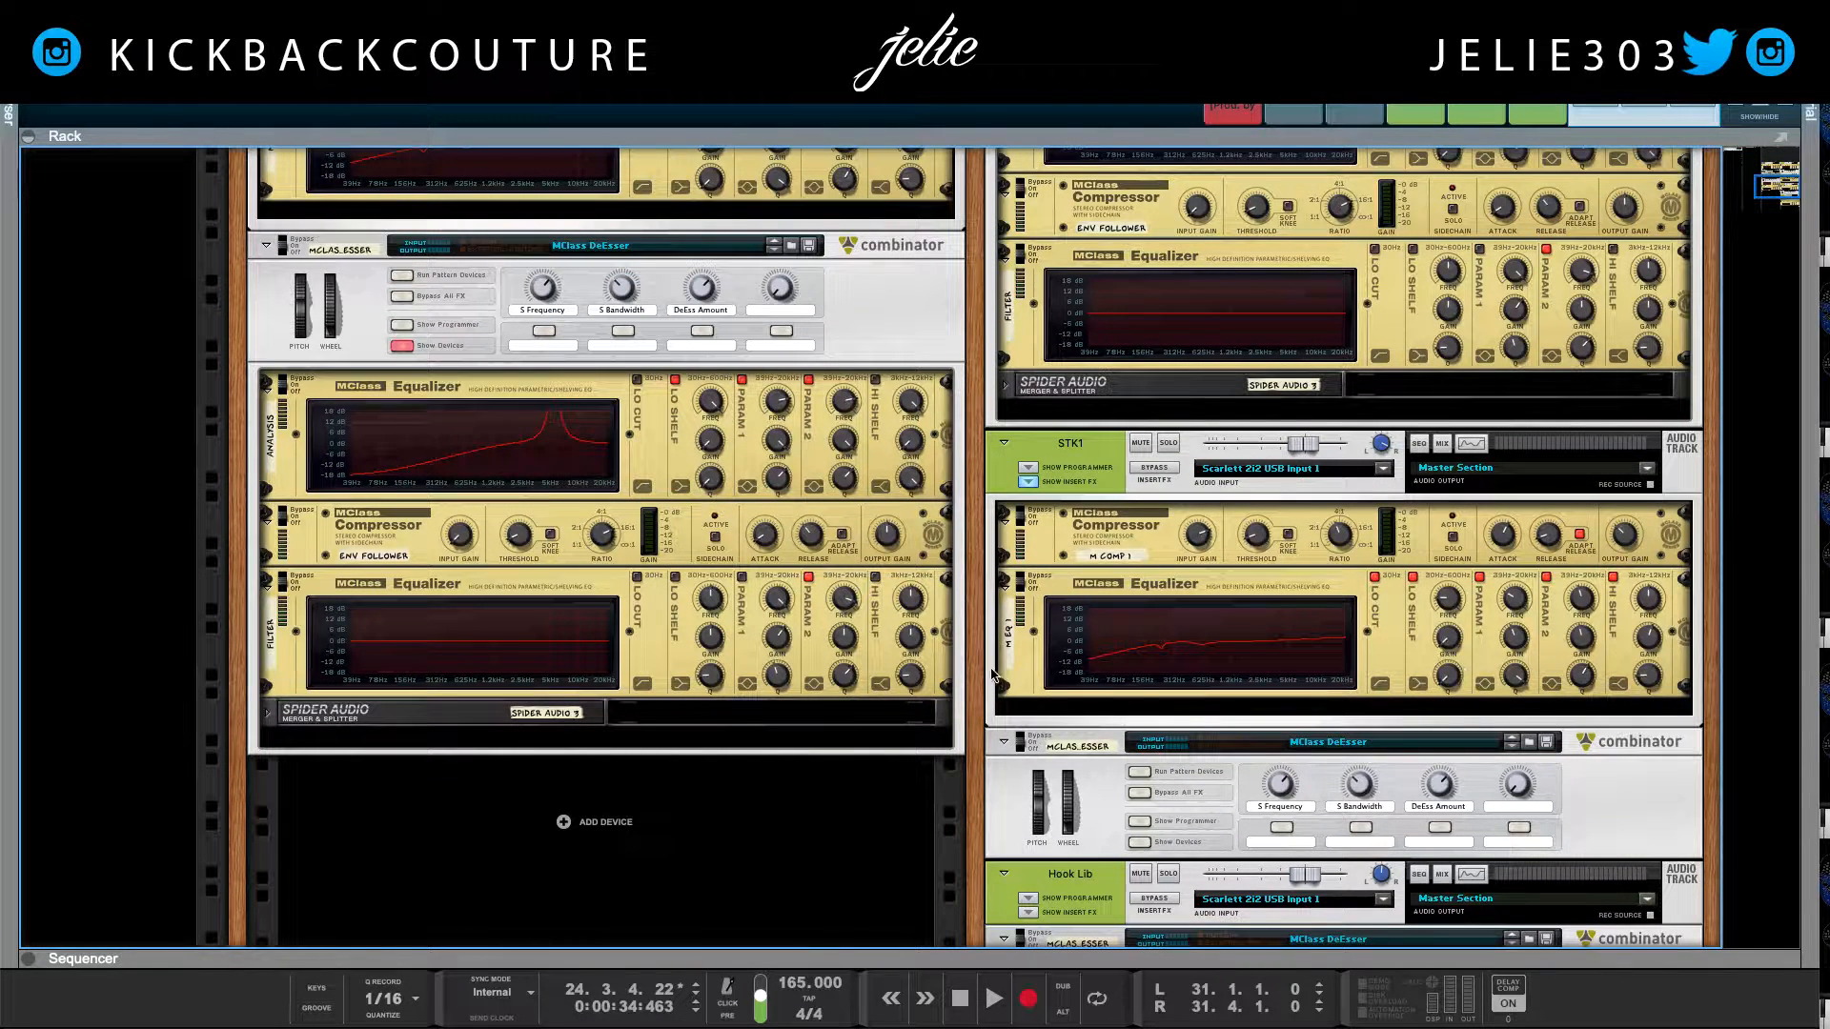
scroll(968, 658, up, 6)
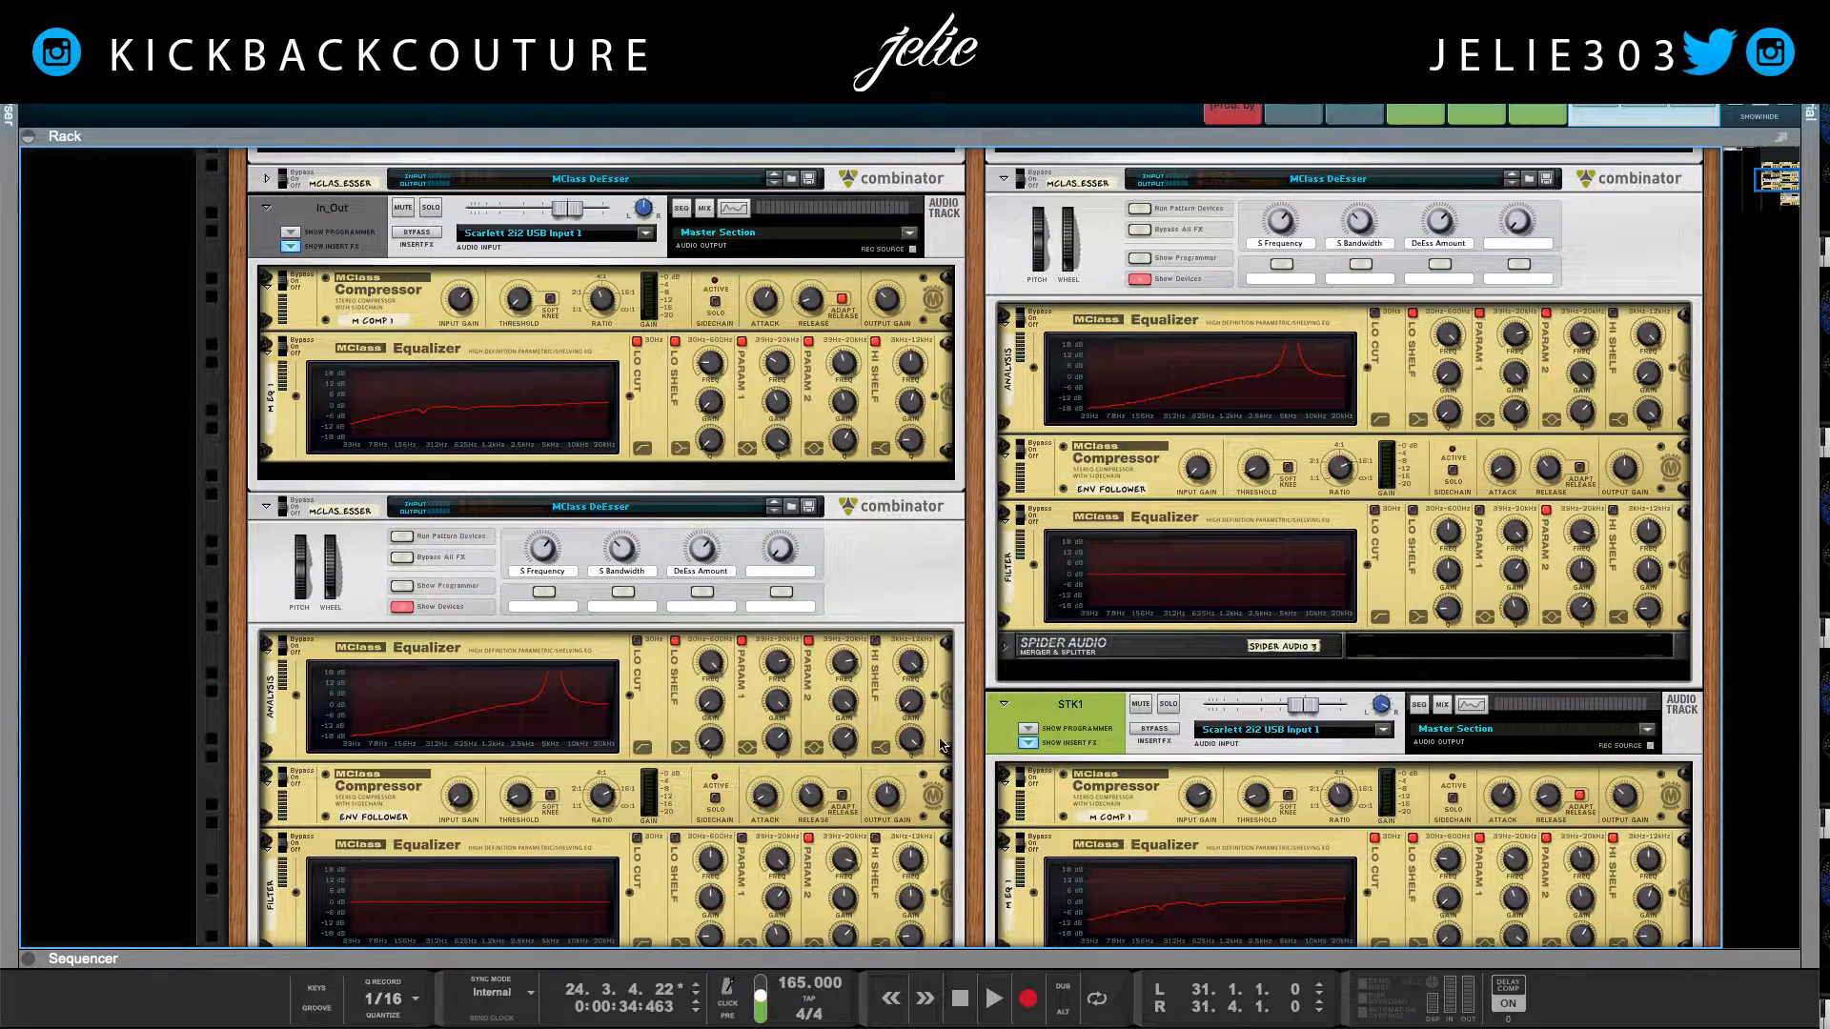
click(402, 607)
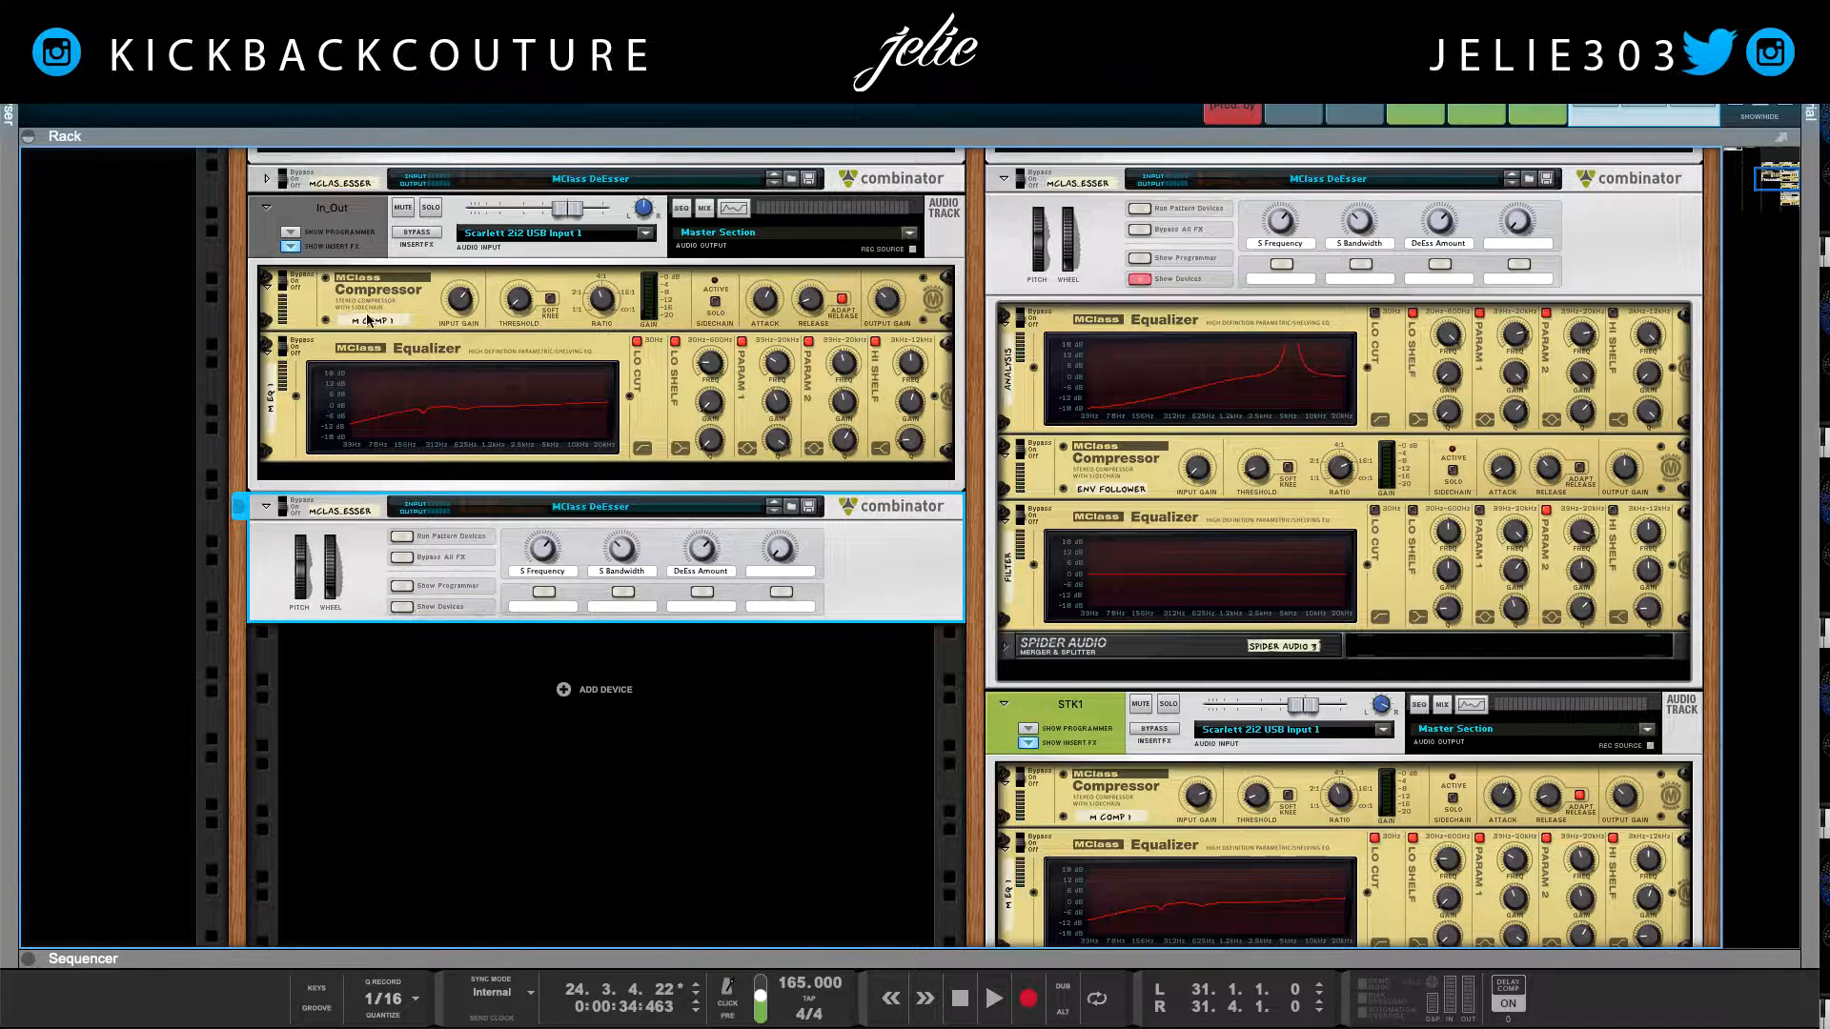
scroll(294, 434, up, 4)
click(290, 428)
Step: Hide Lead's insert effects and fold all vocal tracks and their de-esser combinators in both rack columns
scroll(294, 434, up, 9)
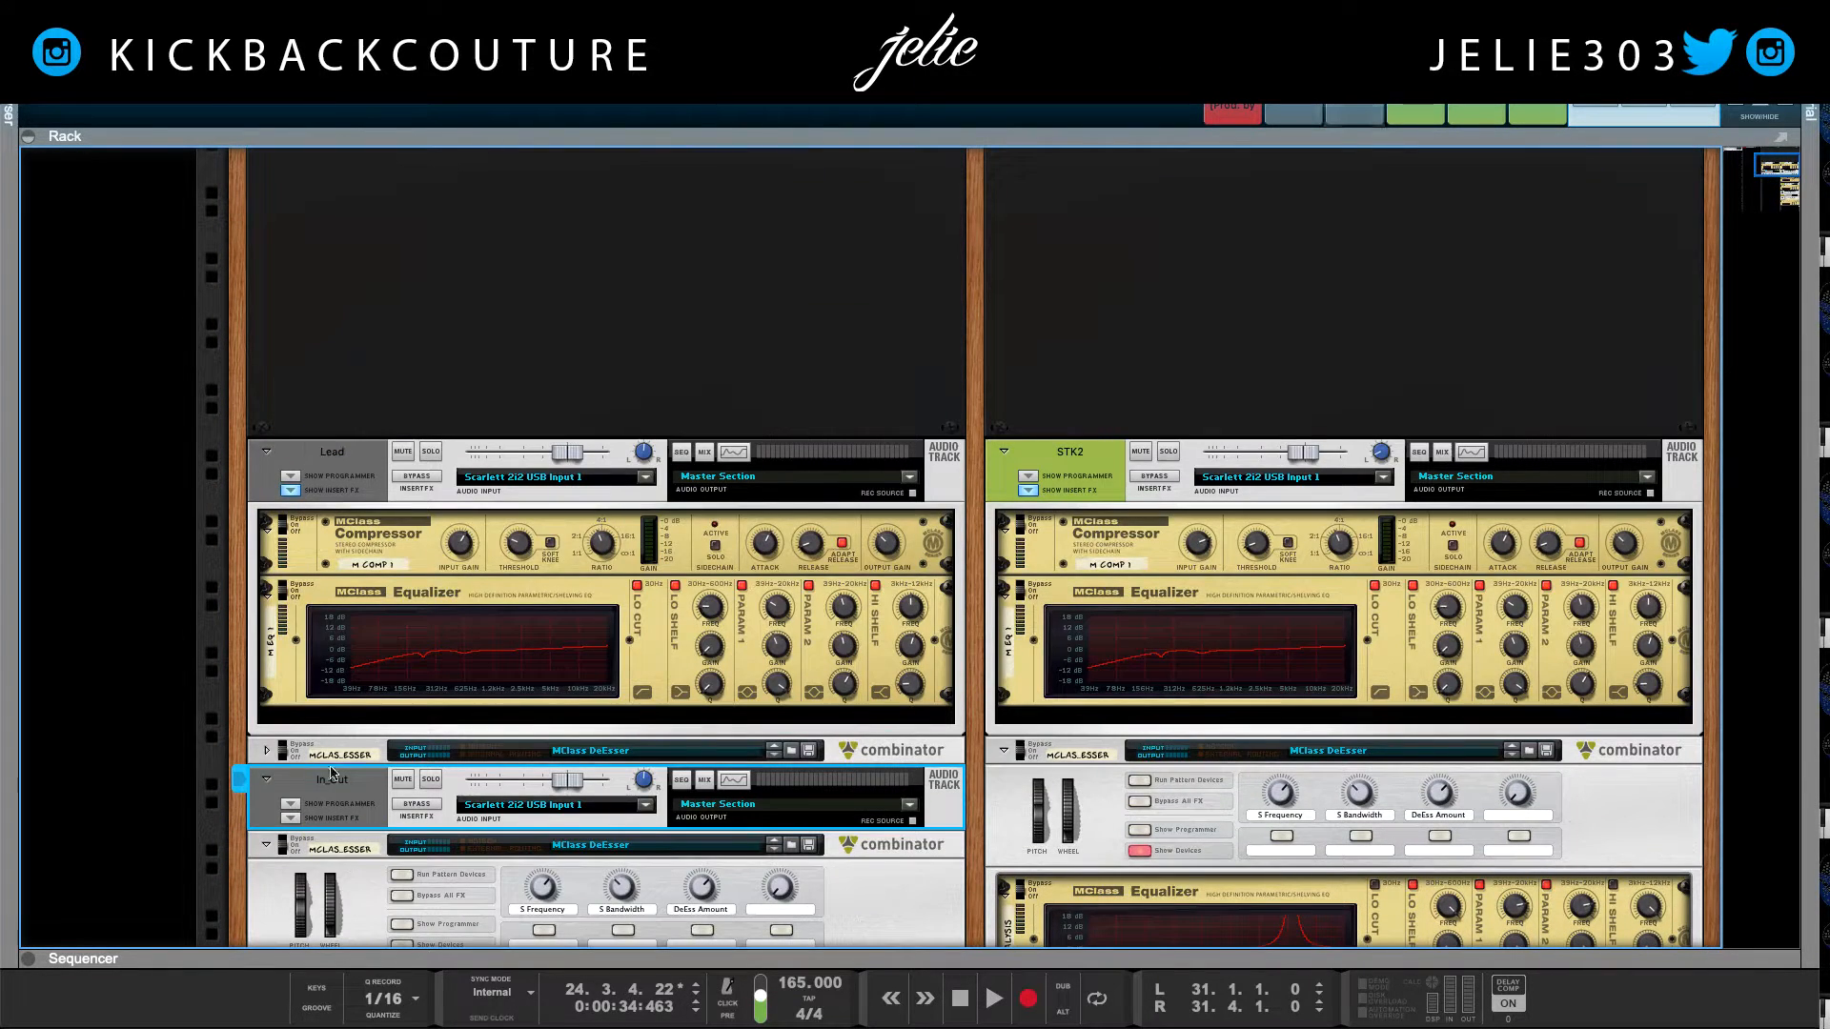
click(289, 490)
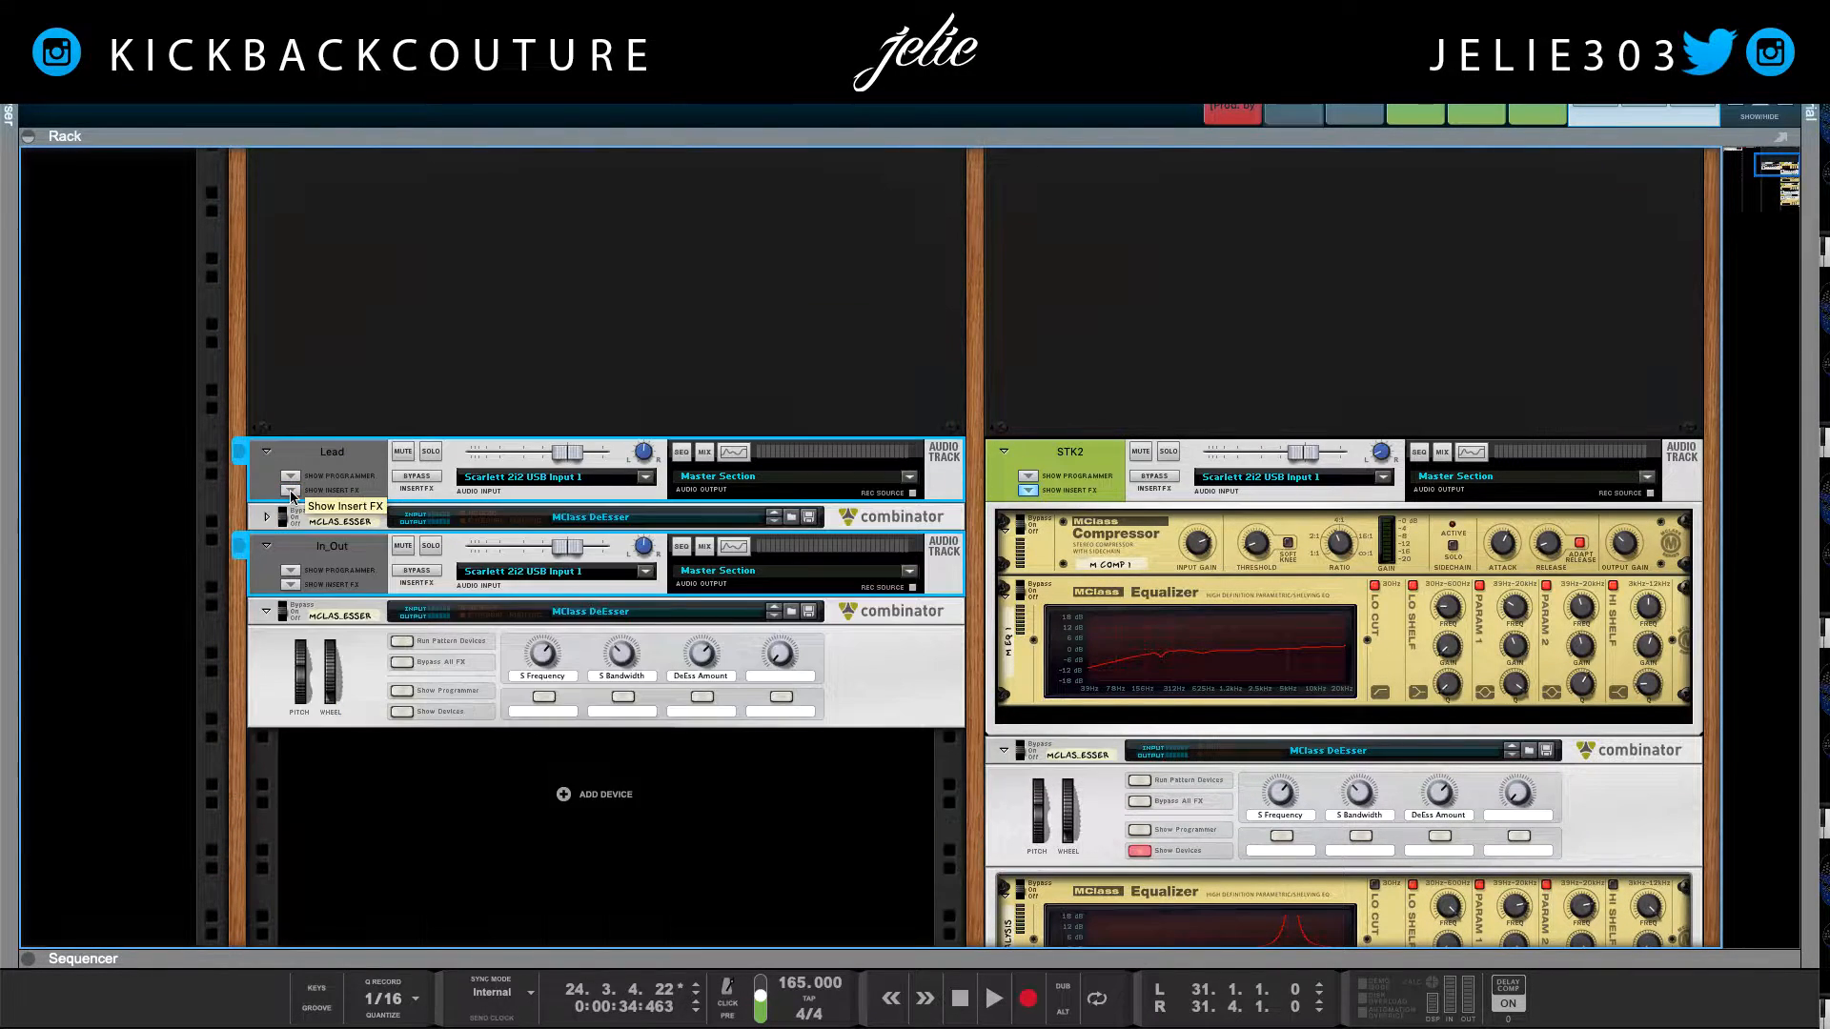
click(1025, 490)
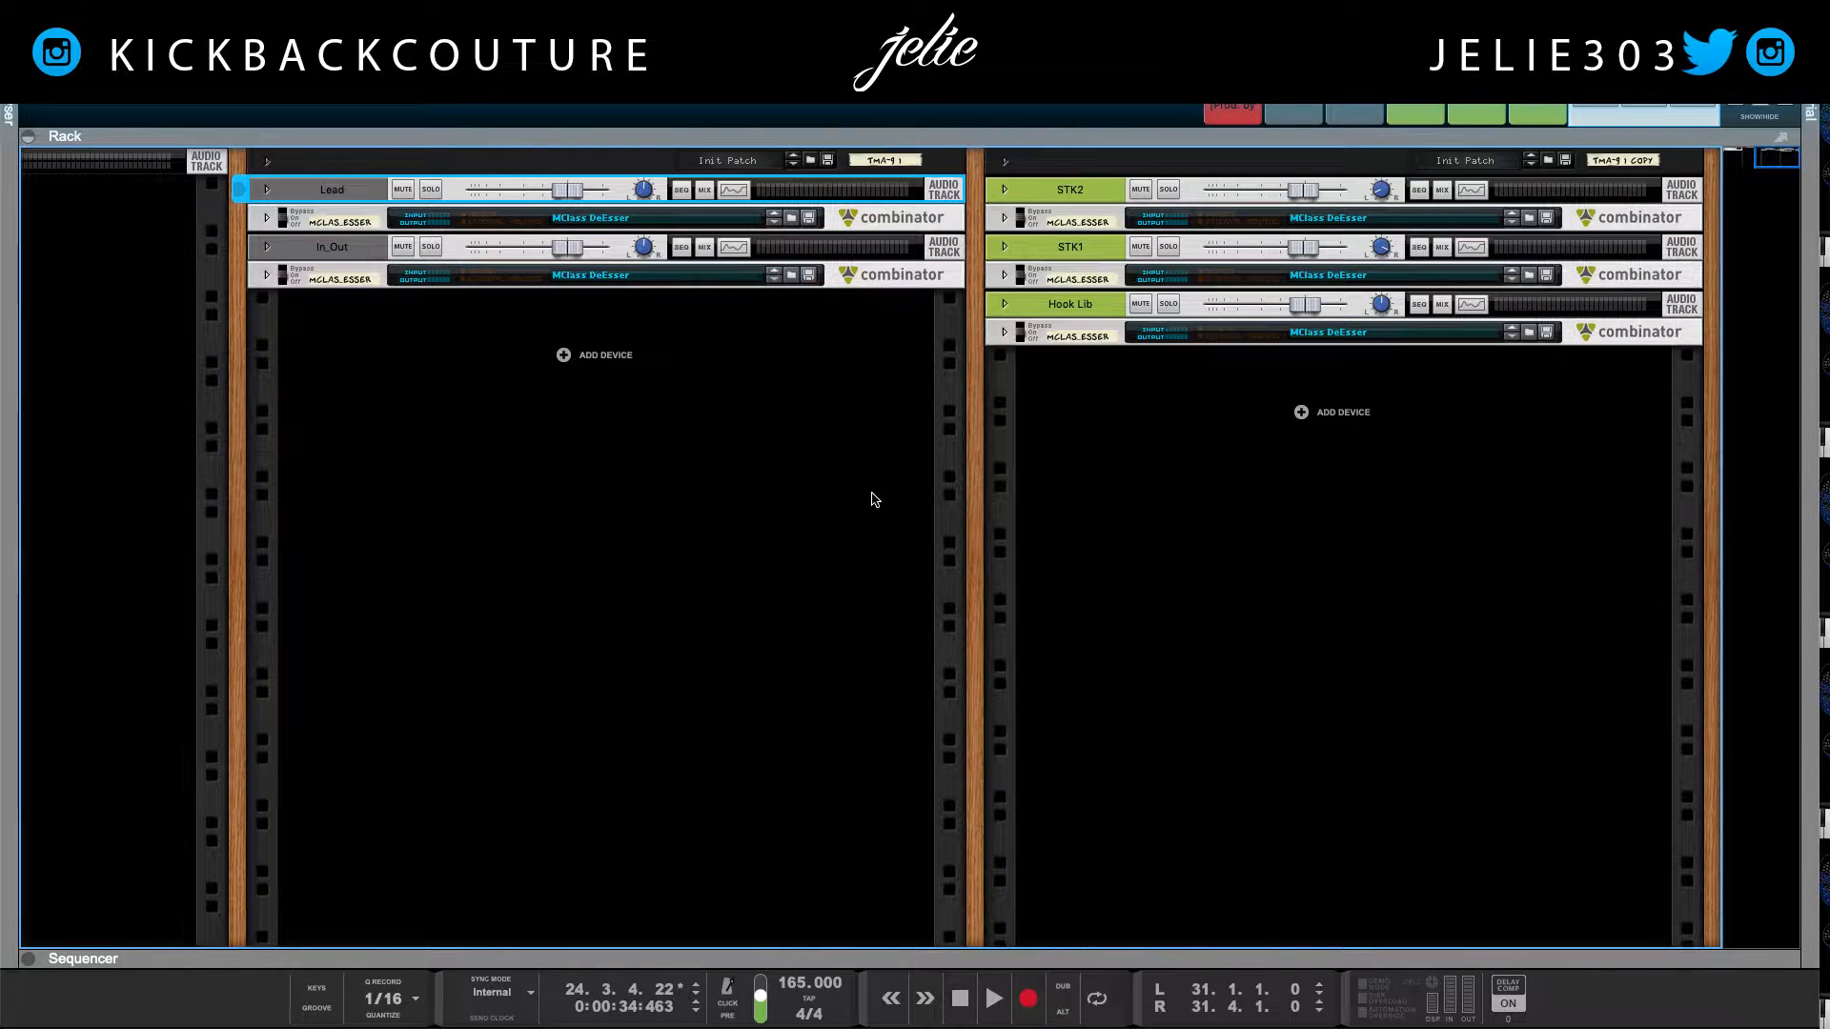
click(1012, 486)
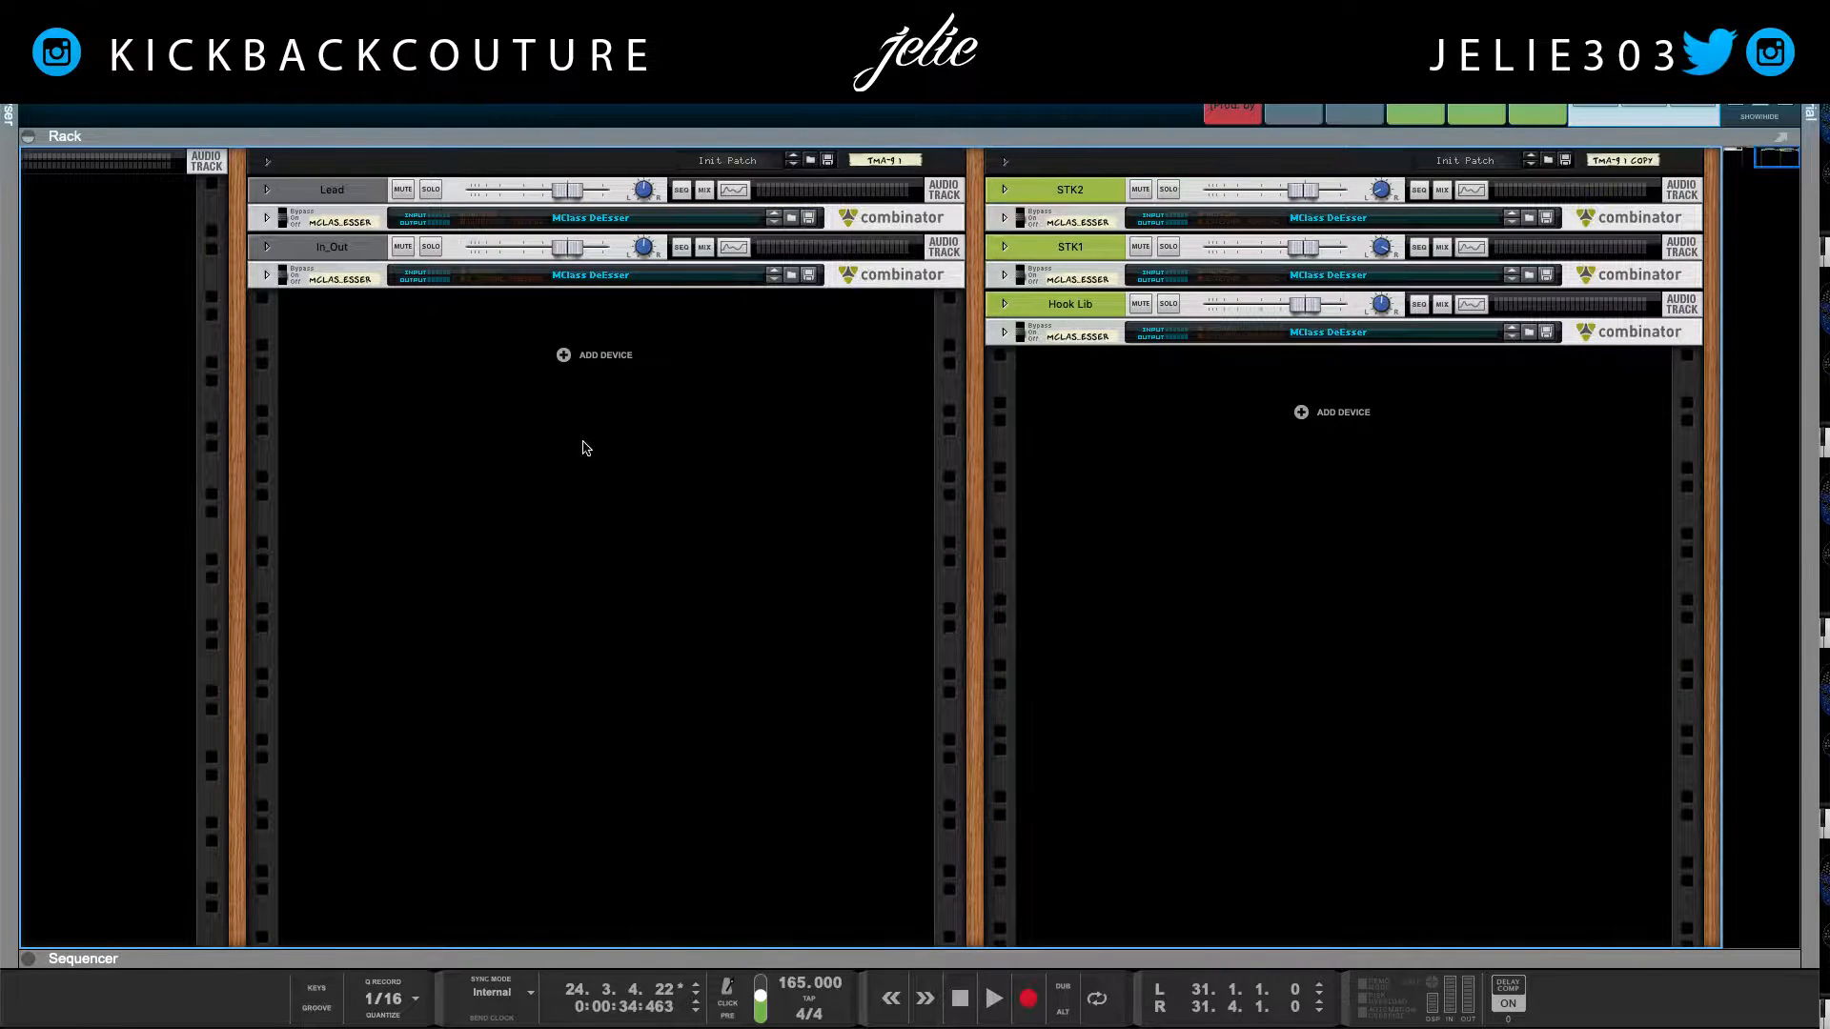
Step: Expand the main mixer over the rack and show its insert and FX send sections along with the faders
scroll(453, 405, left, 10)
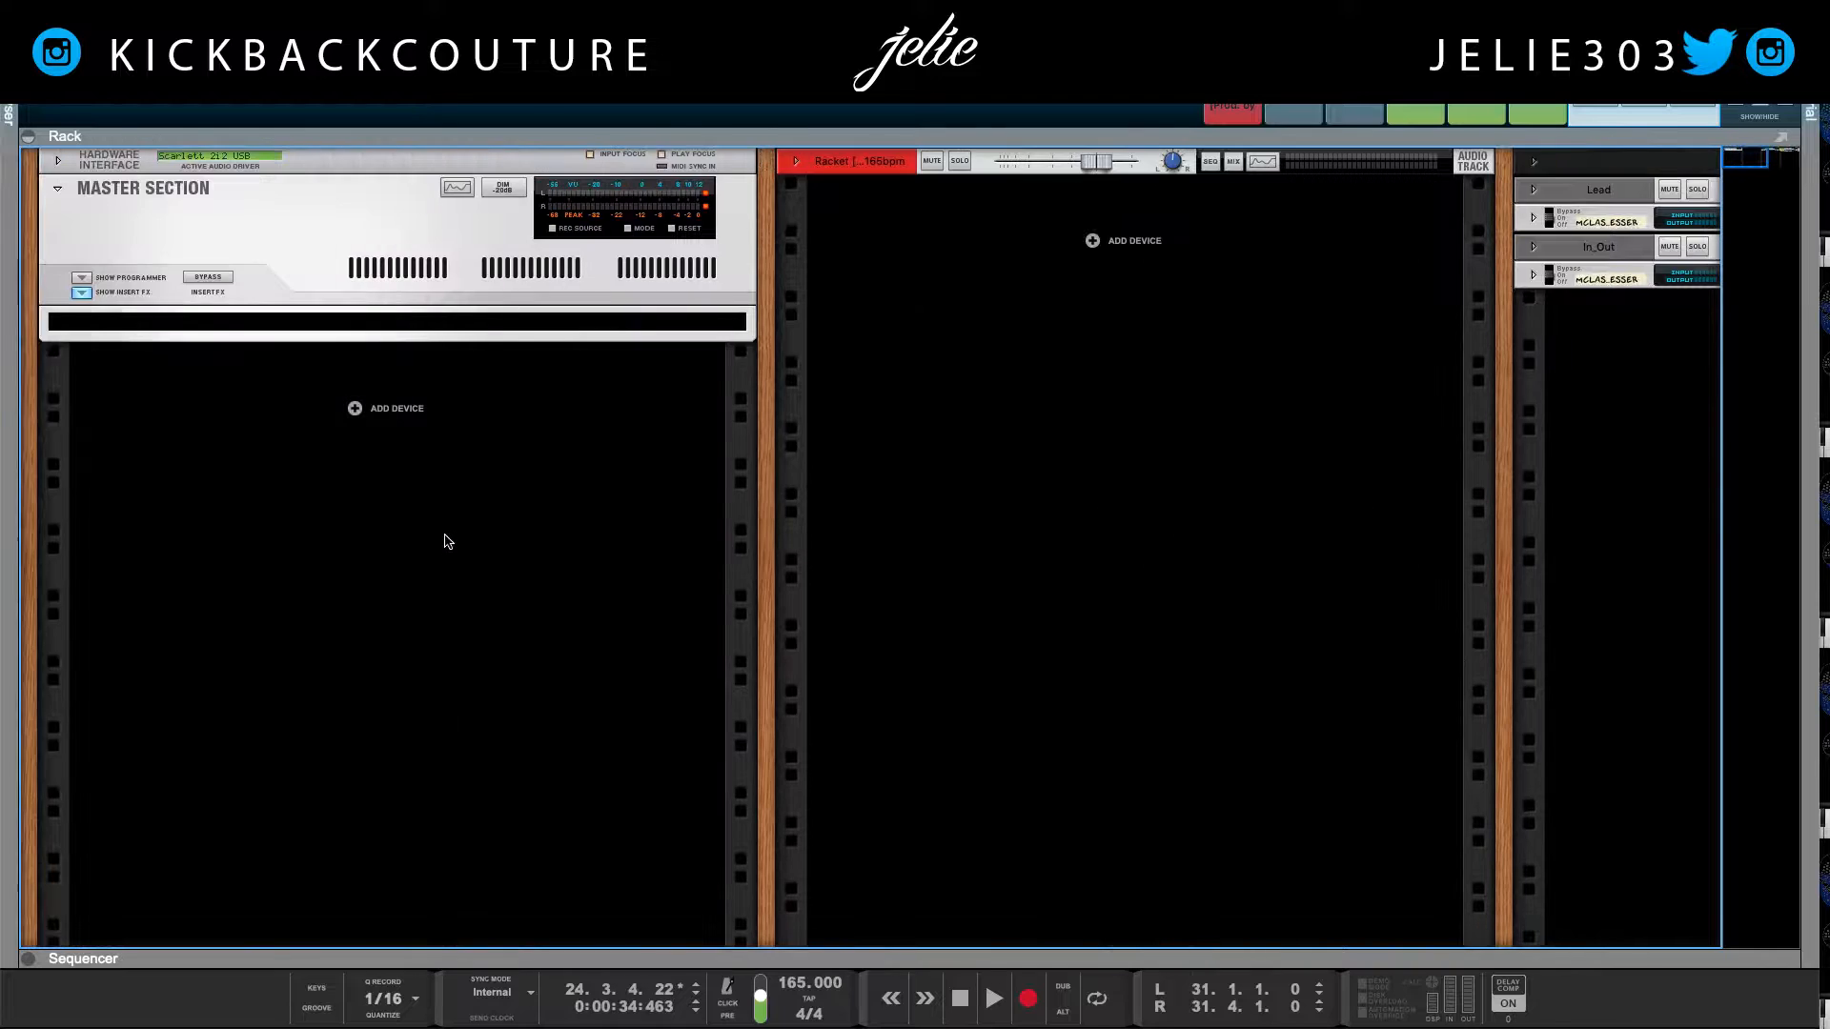
drag(733, 142, 682, 887)
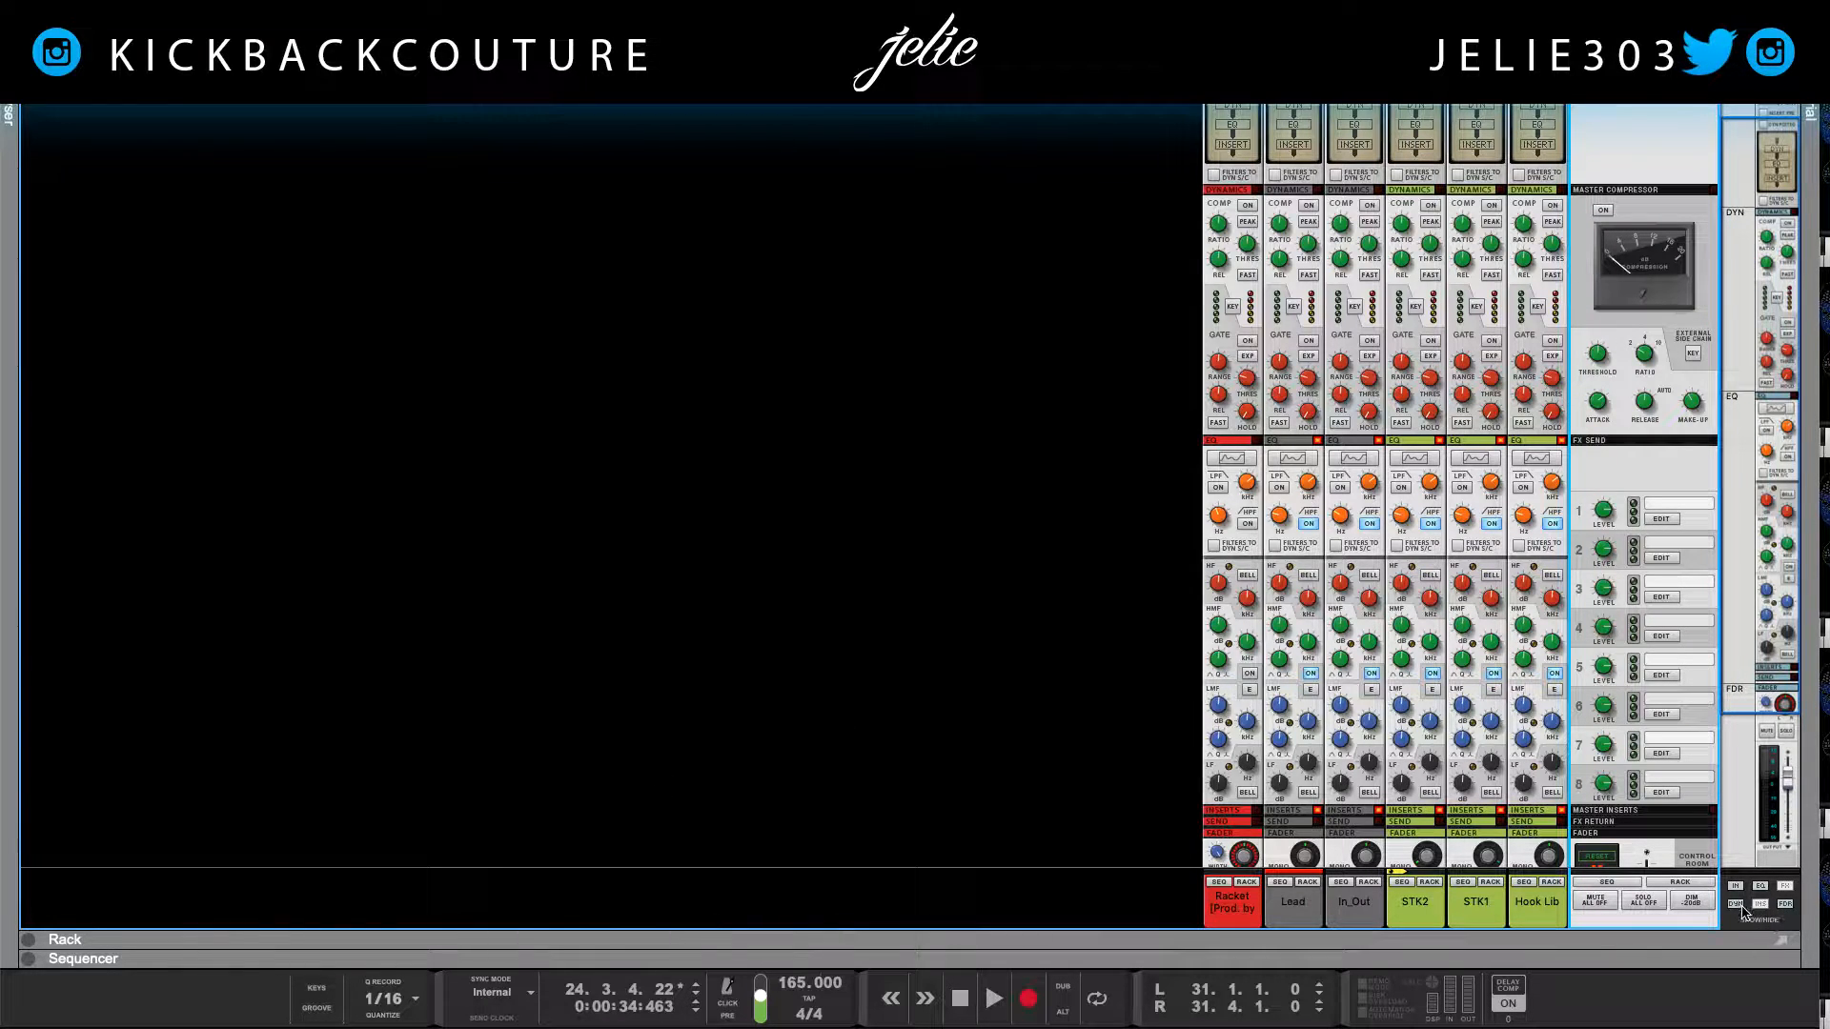
click(1740, 906)
click(1760, 904)
click(1786, 886)
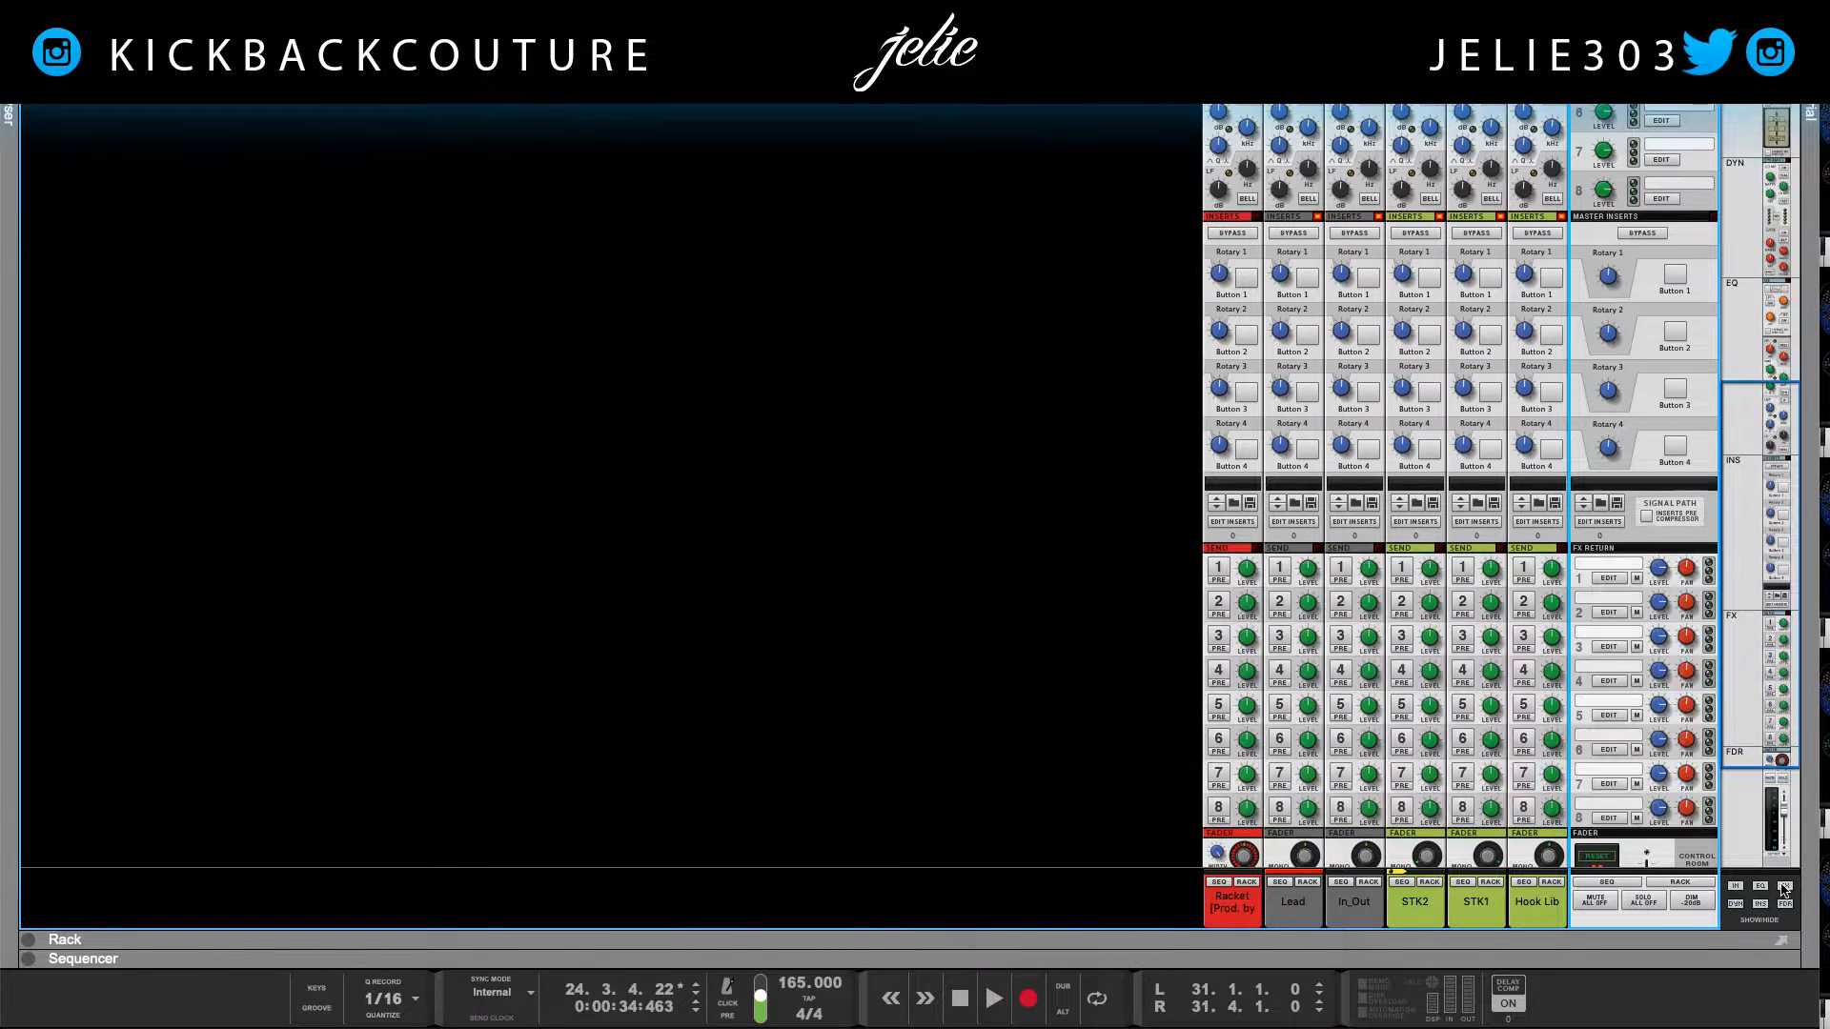
scroll(1665, 853, down, 5)
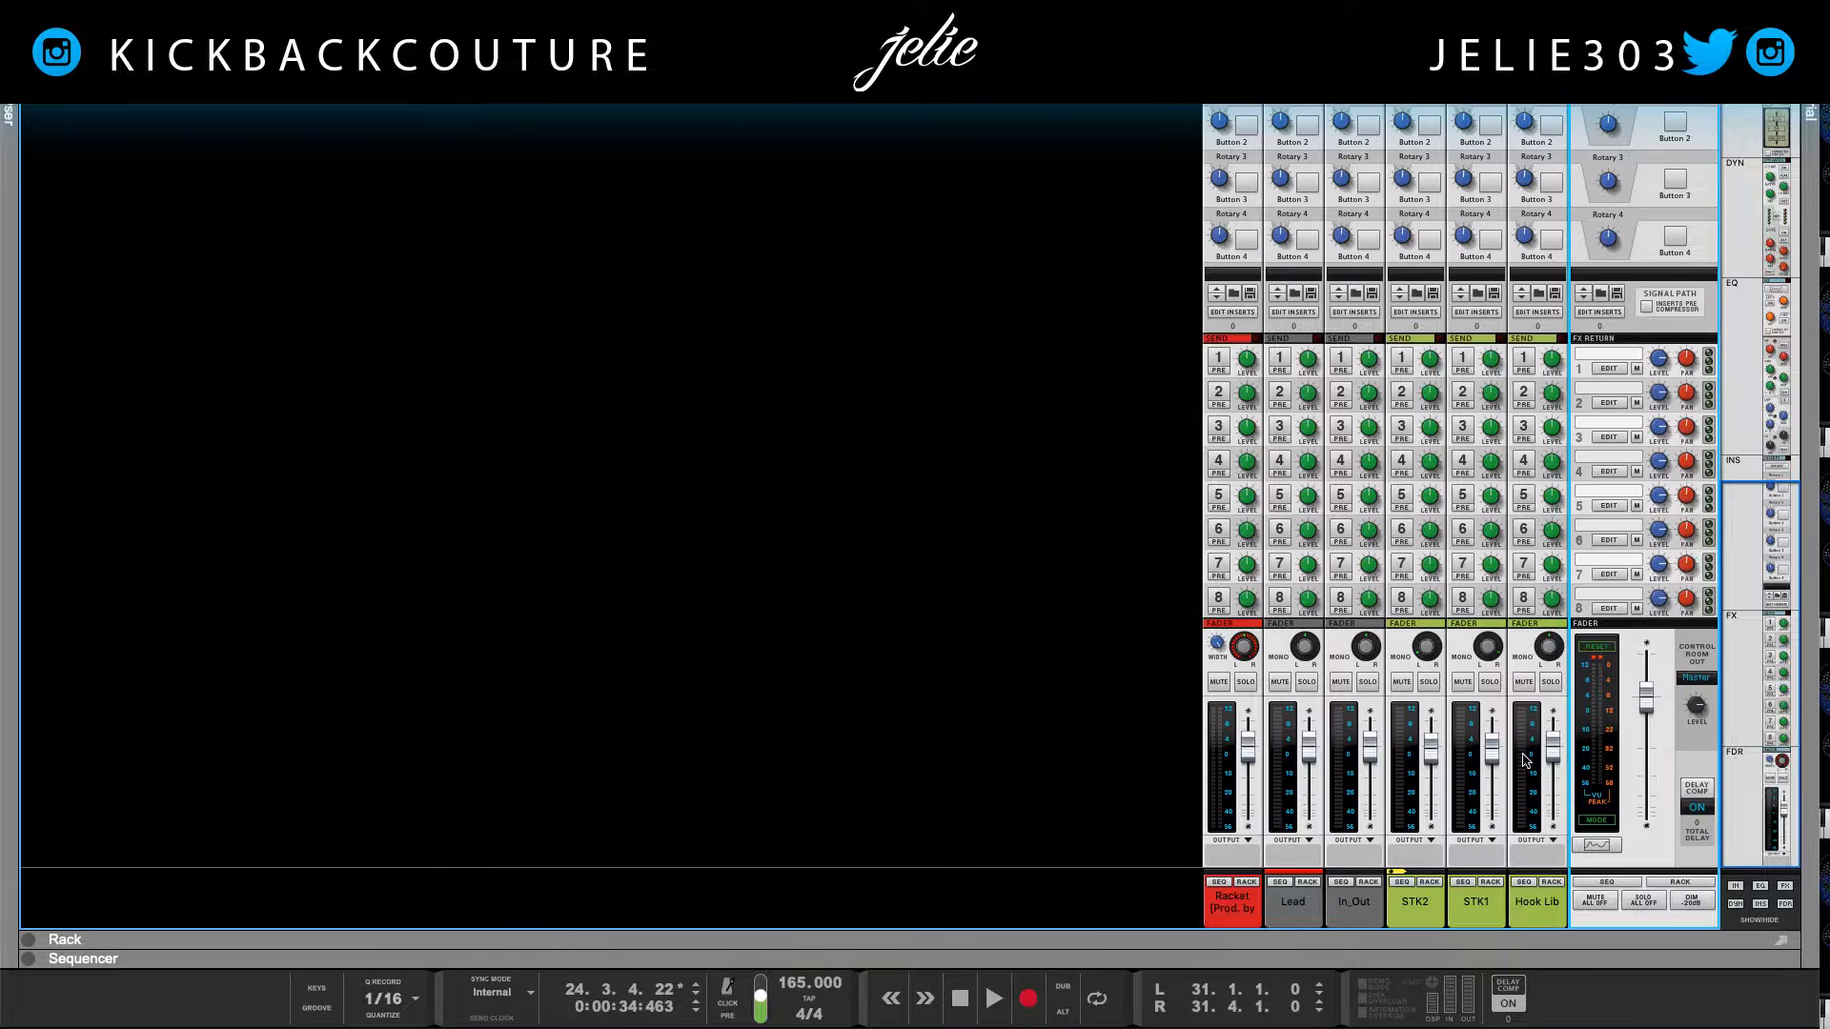
Step: Bring the rack back into view, unfold the In_Out audio track and show its insert effects programmer
drag(1349, 953, 1225, 1026)
scroll(962, 796, right, 10)
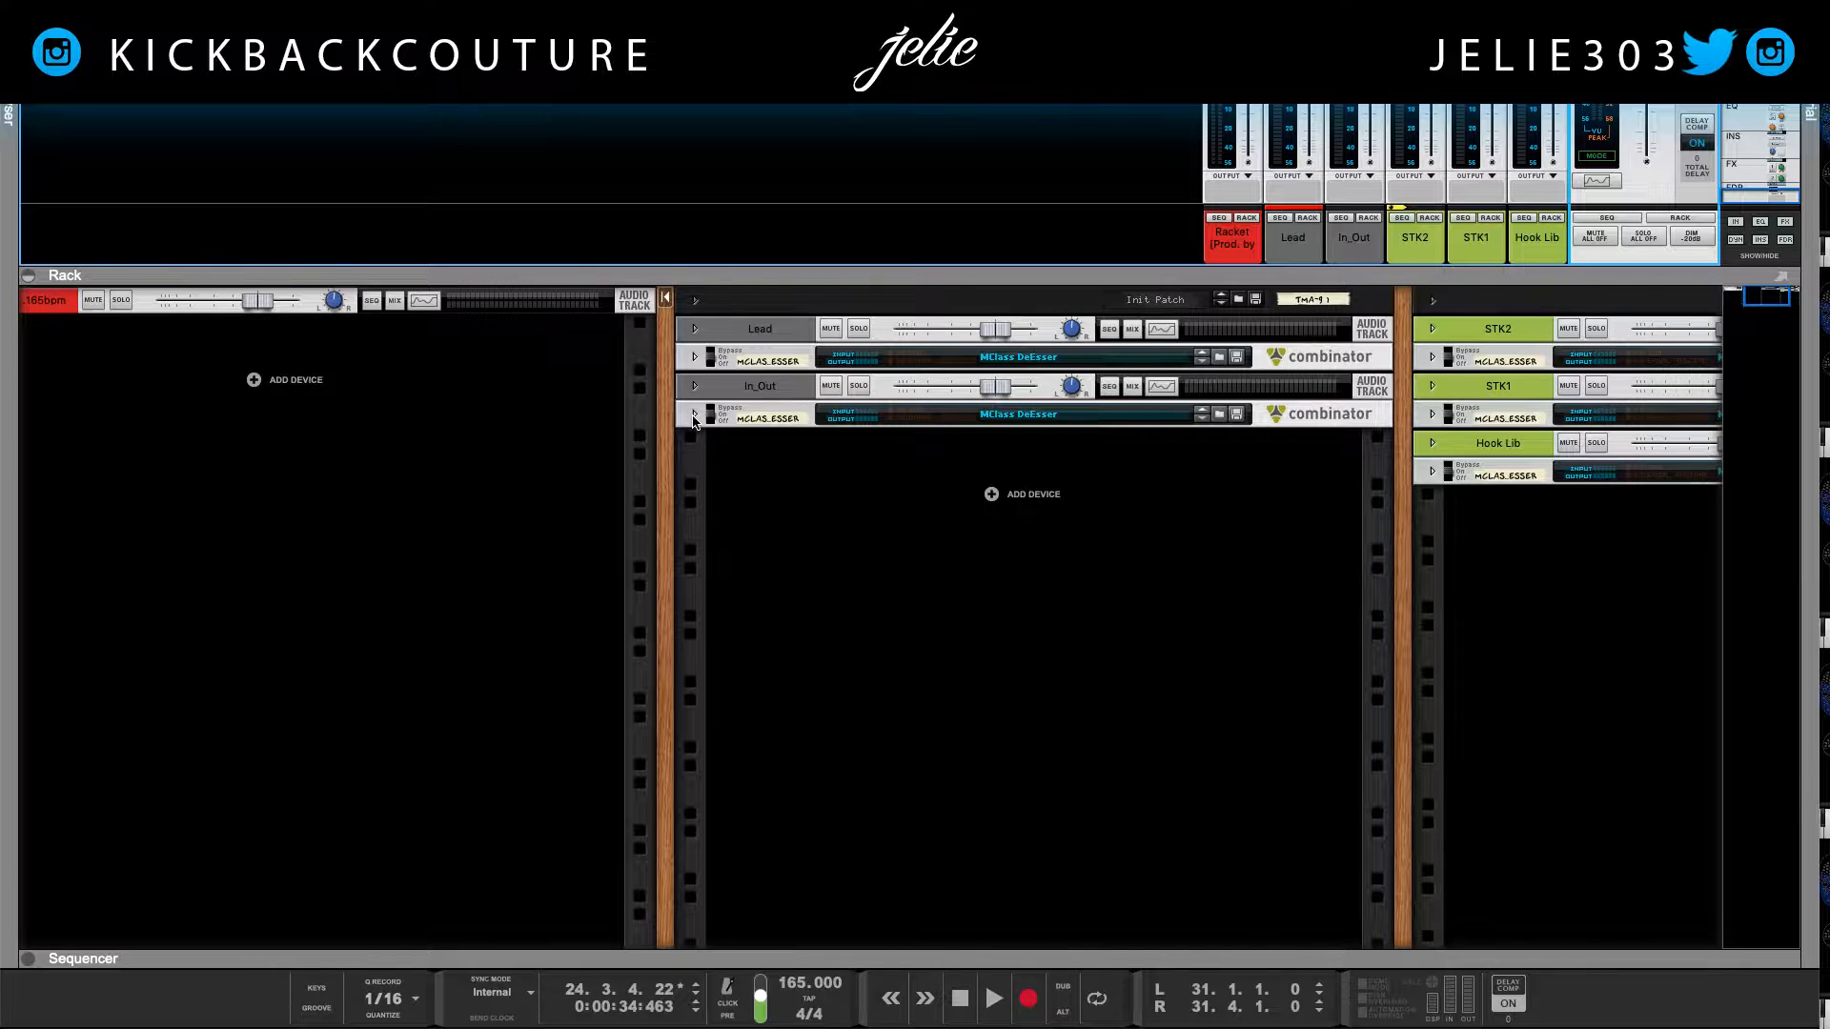
click(696, 386)
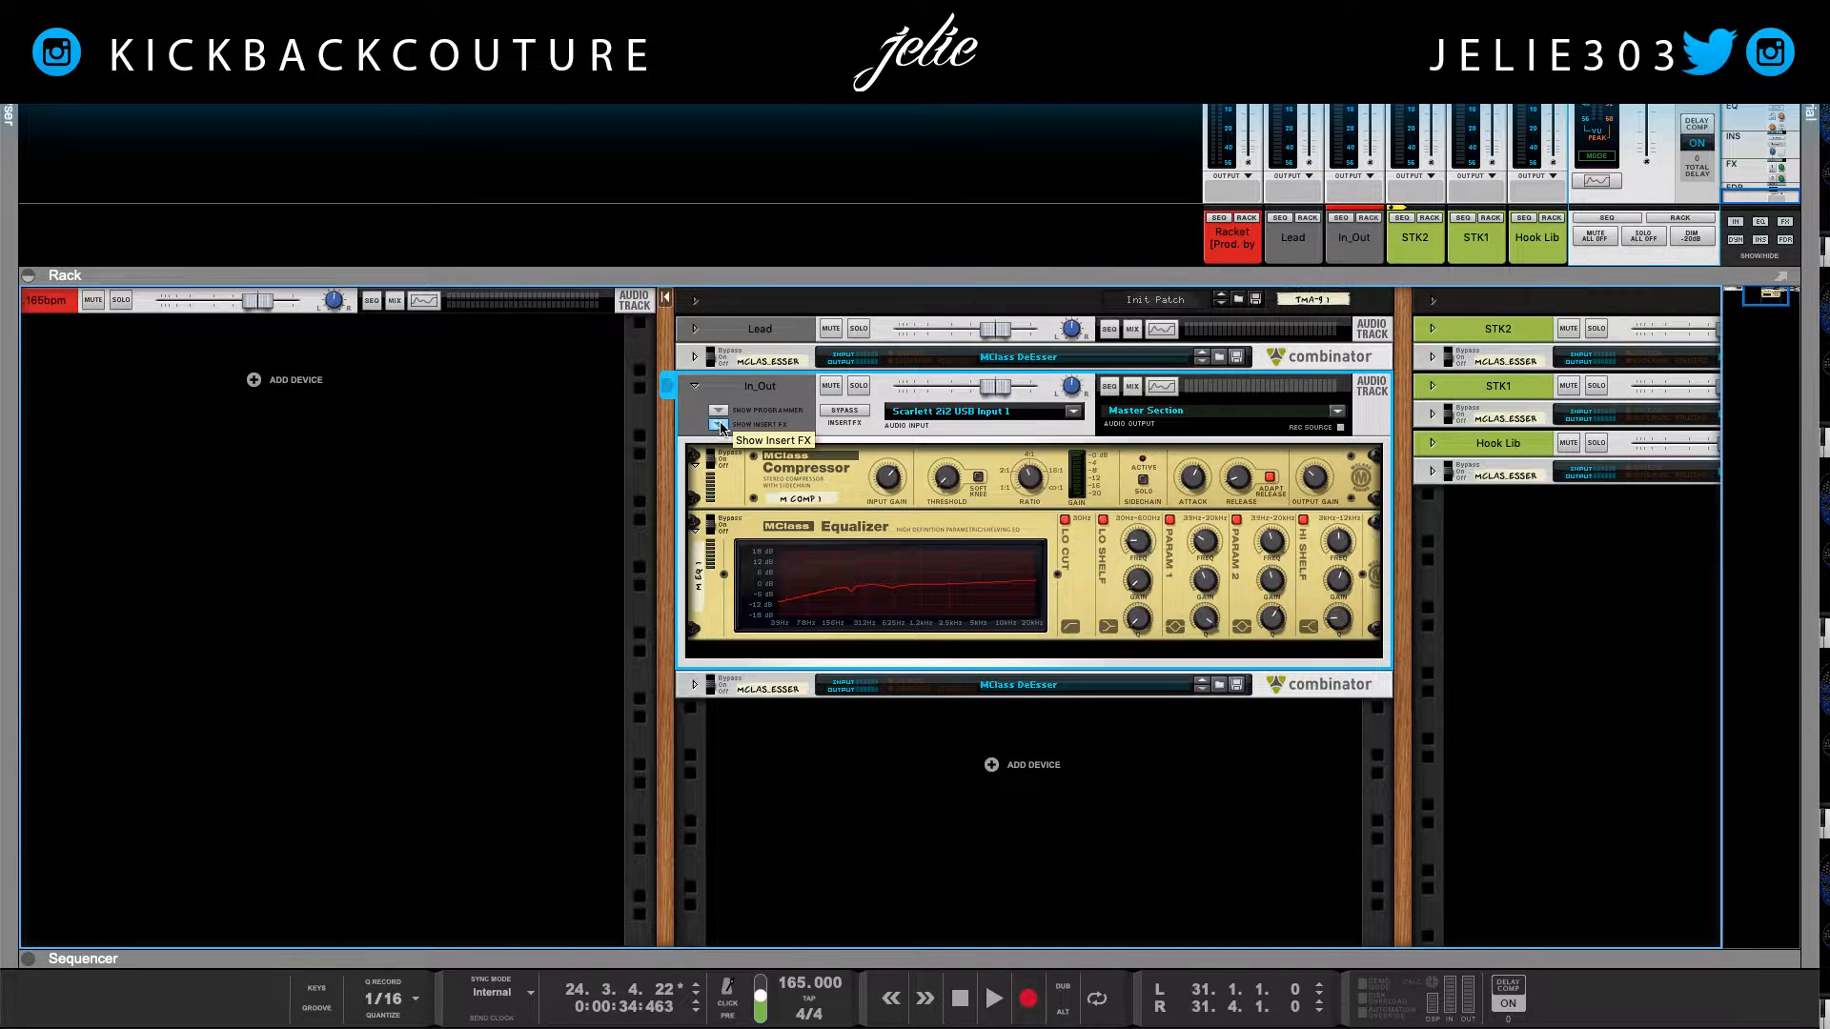
click(720, 412)
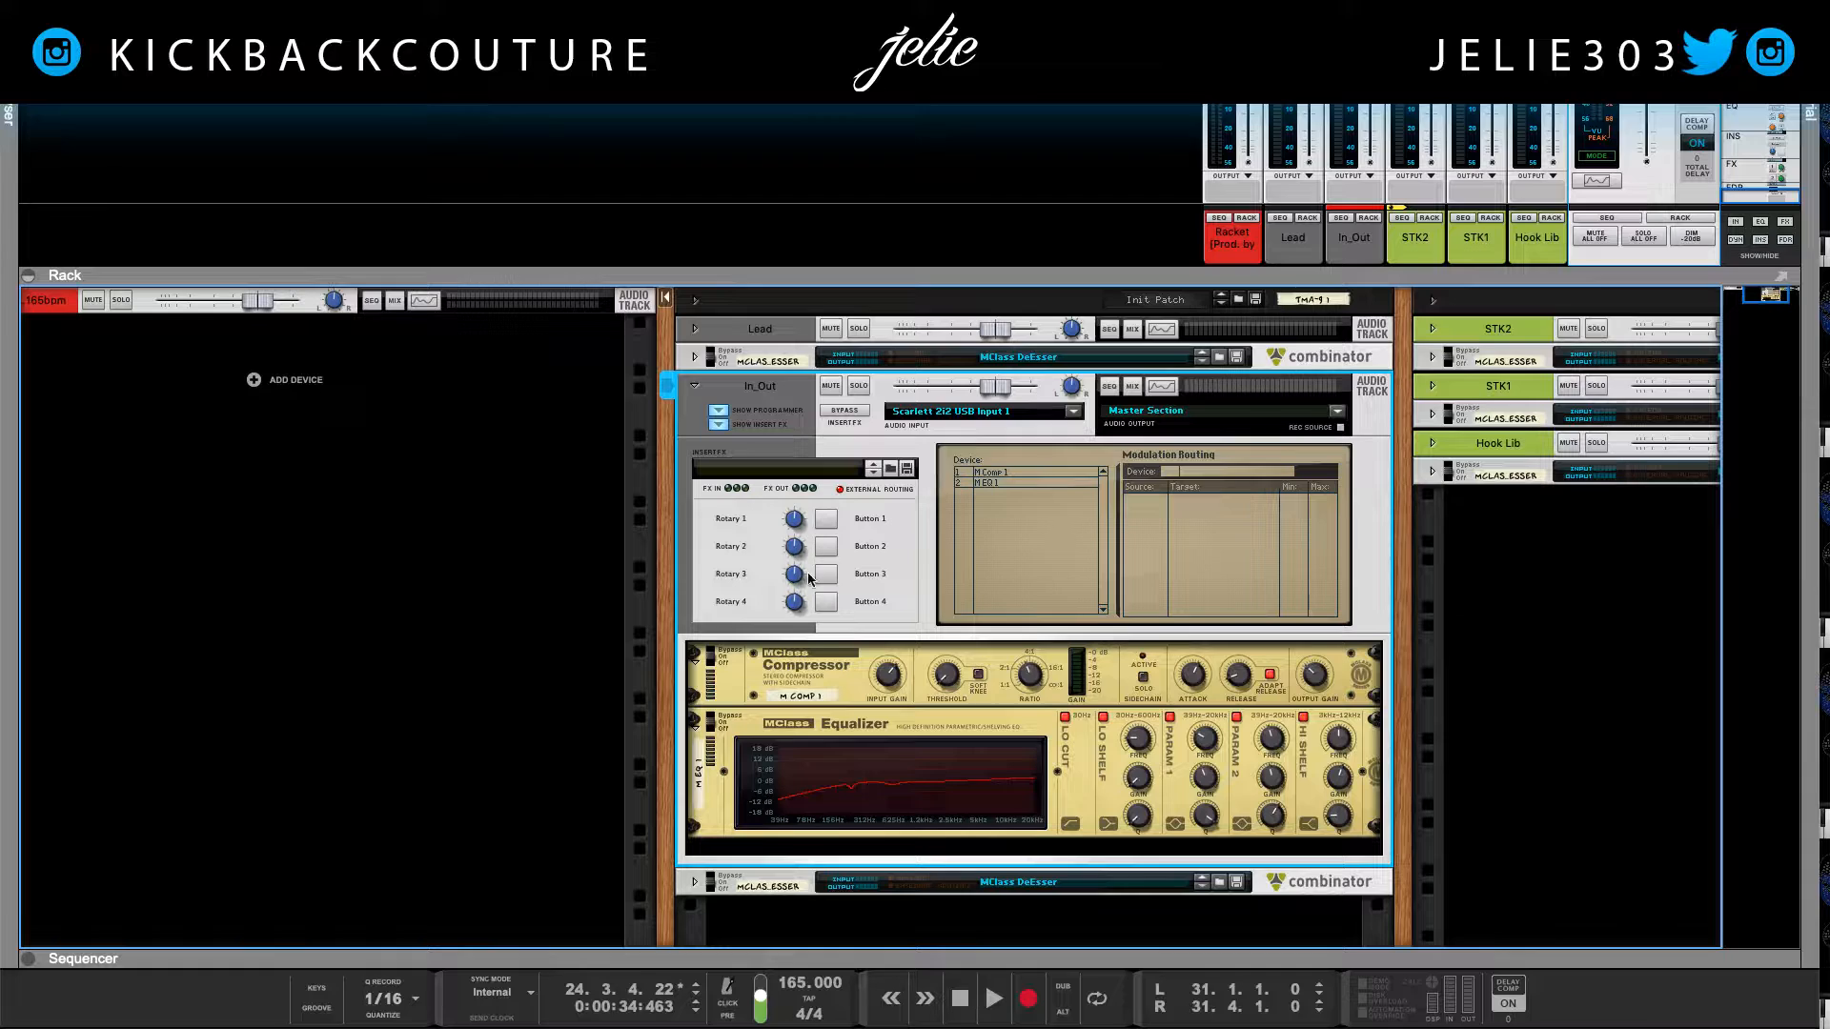
mouse_move(790, 570)
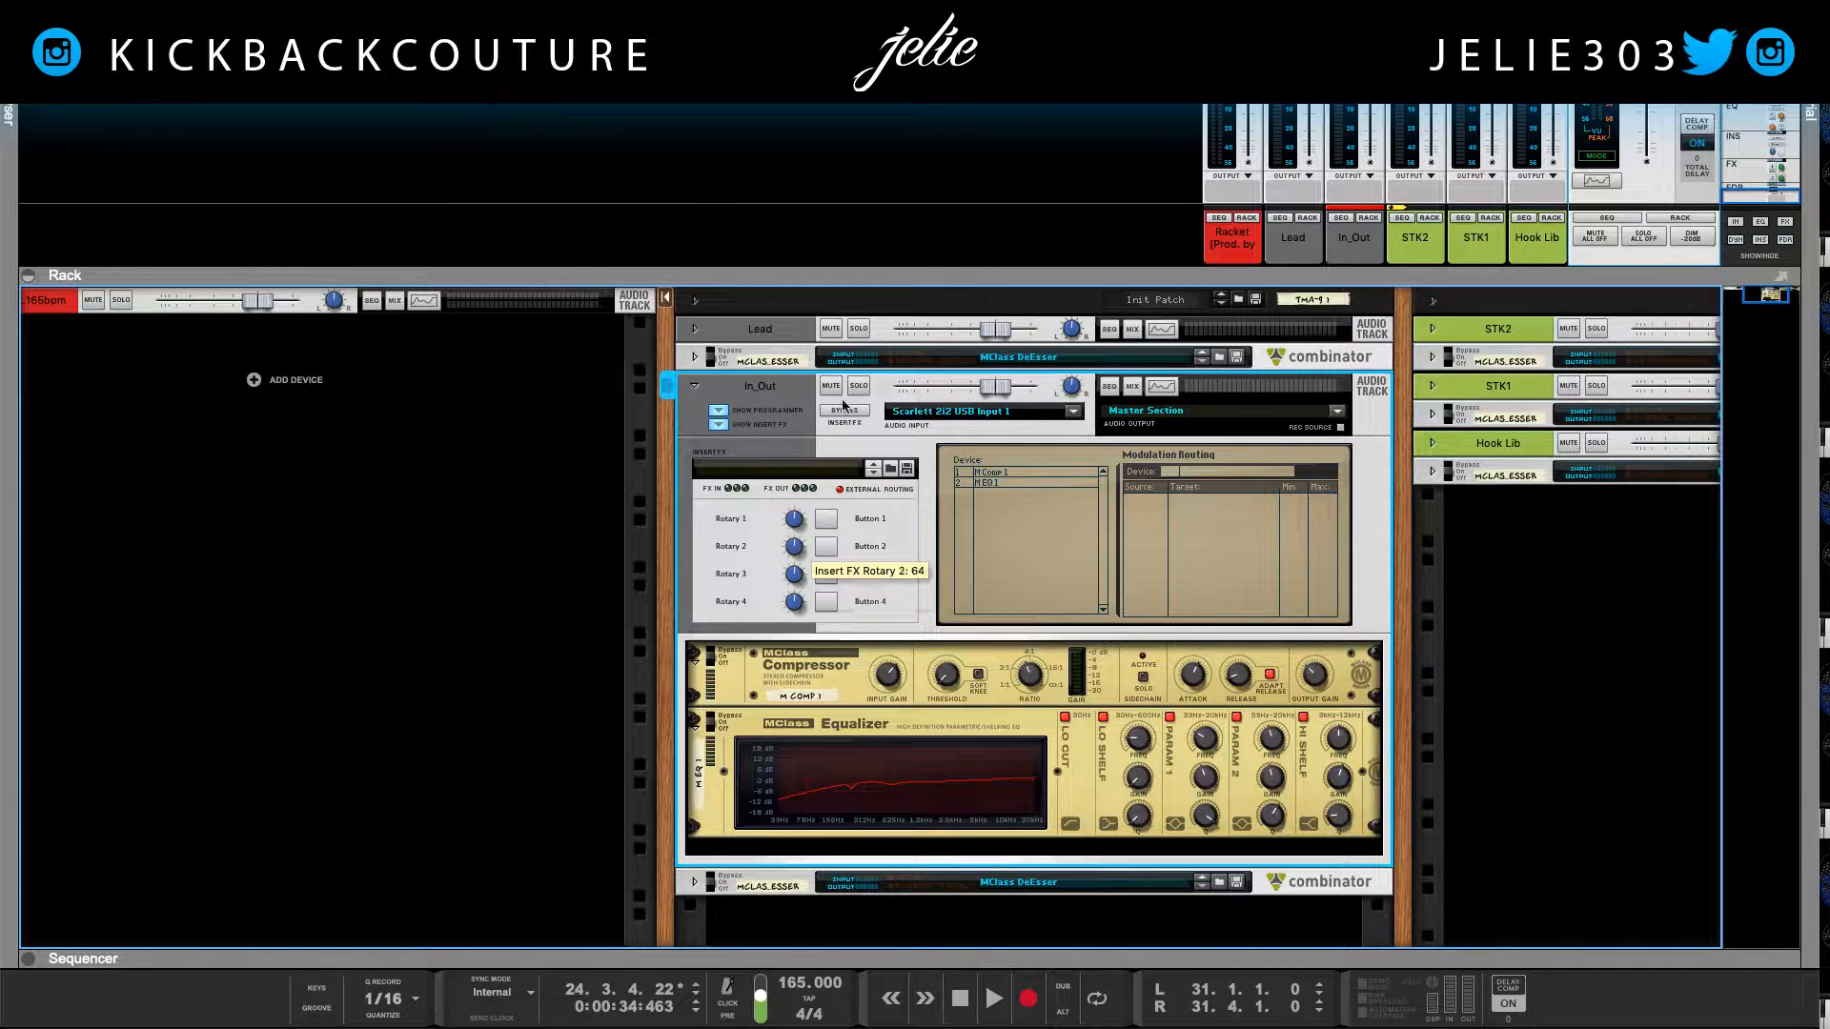
Step: Enlarge the mixer, create an RV7000 MkII Reverb as the first send effect and load its ALL 1st Hall patch
drag(882, 272, 895, 950)
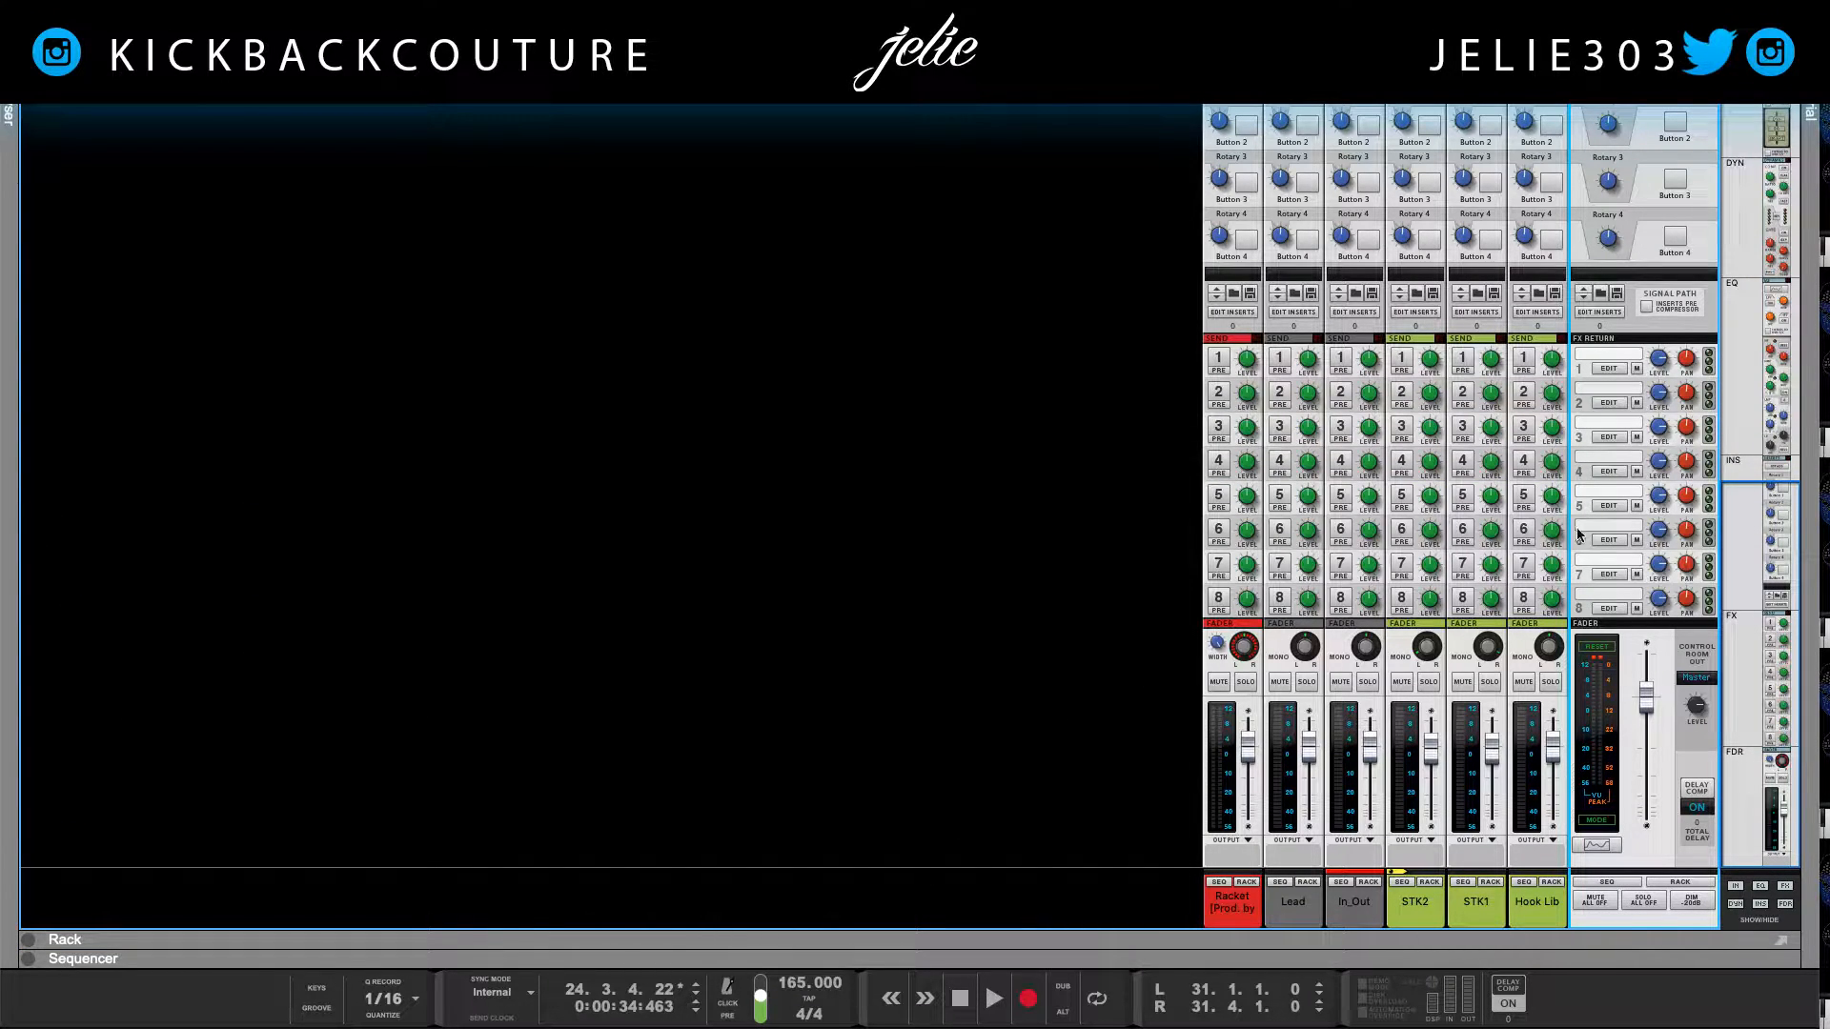
click(1605, 359)
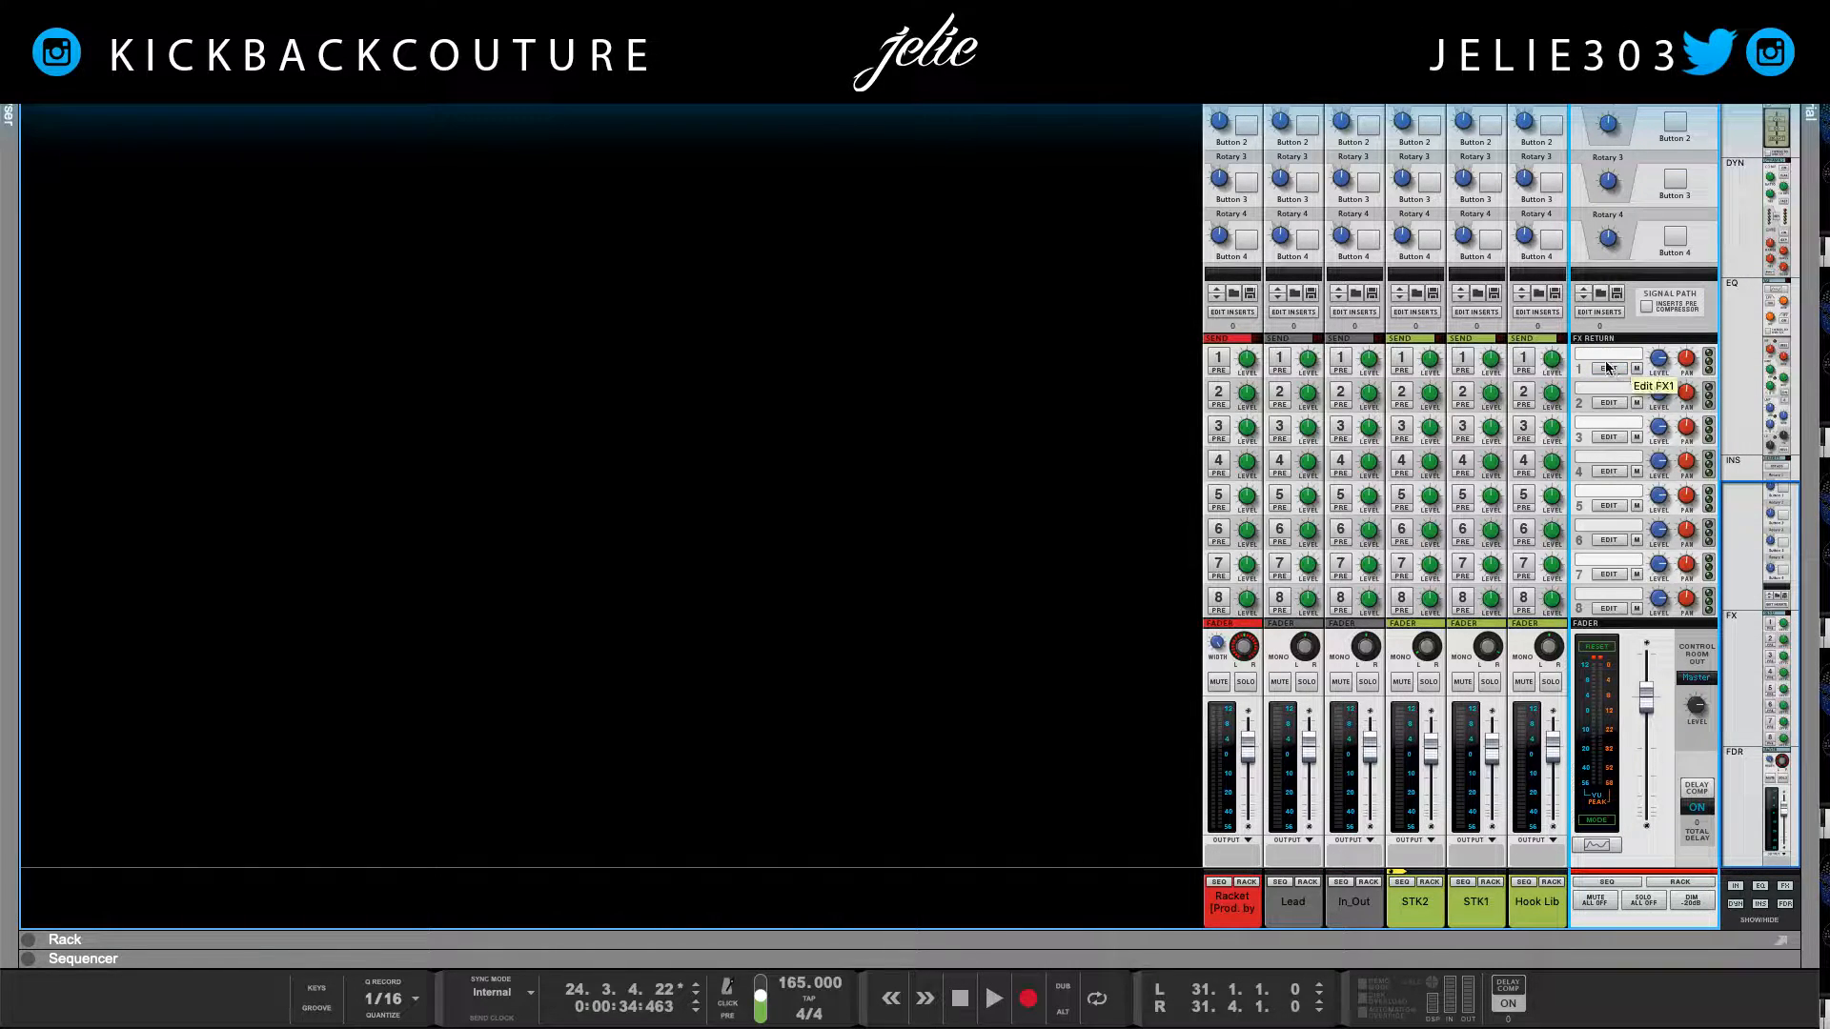
right_click(1606, 362)
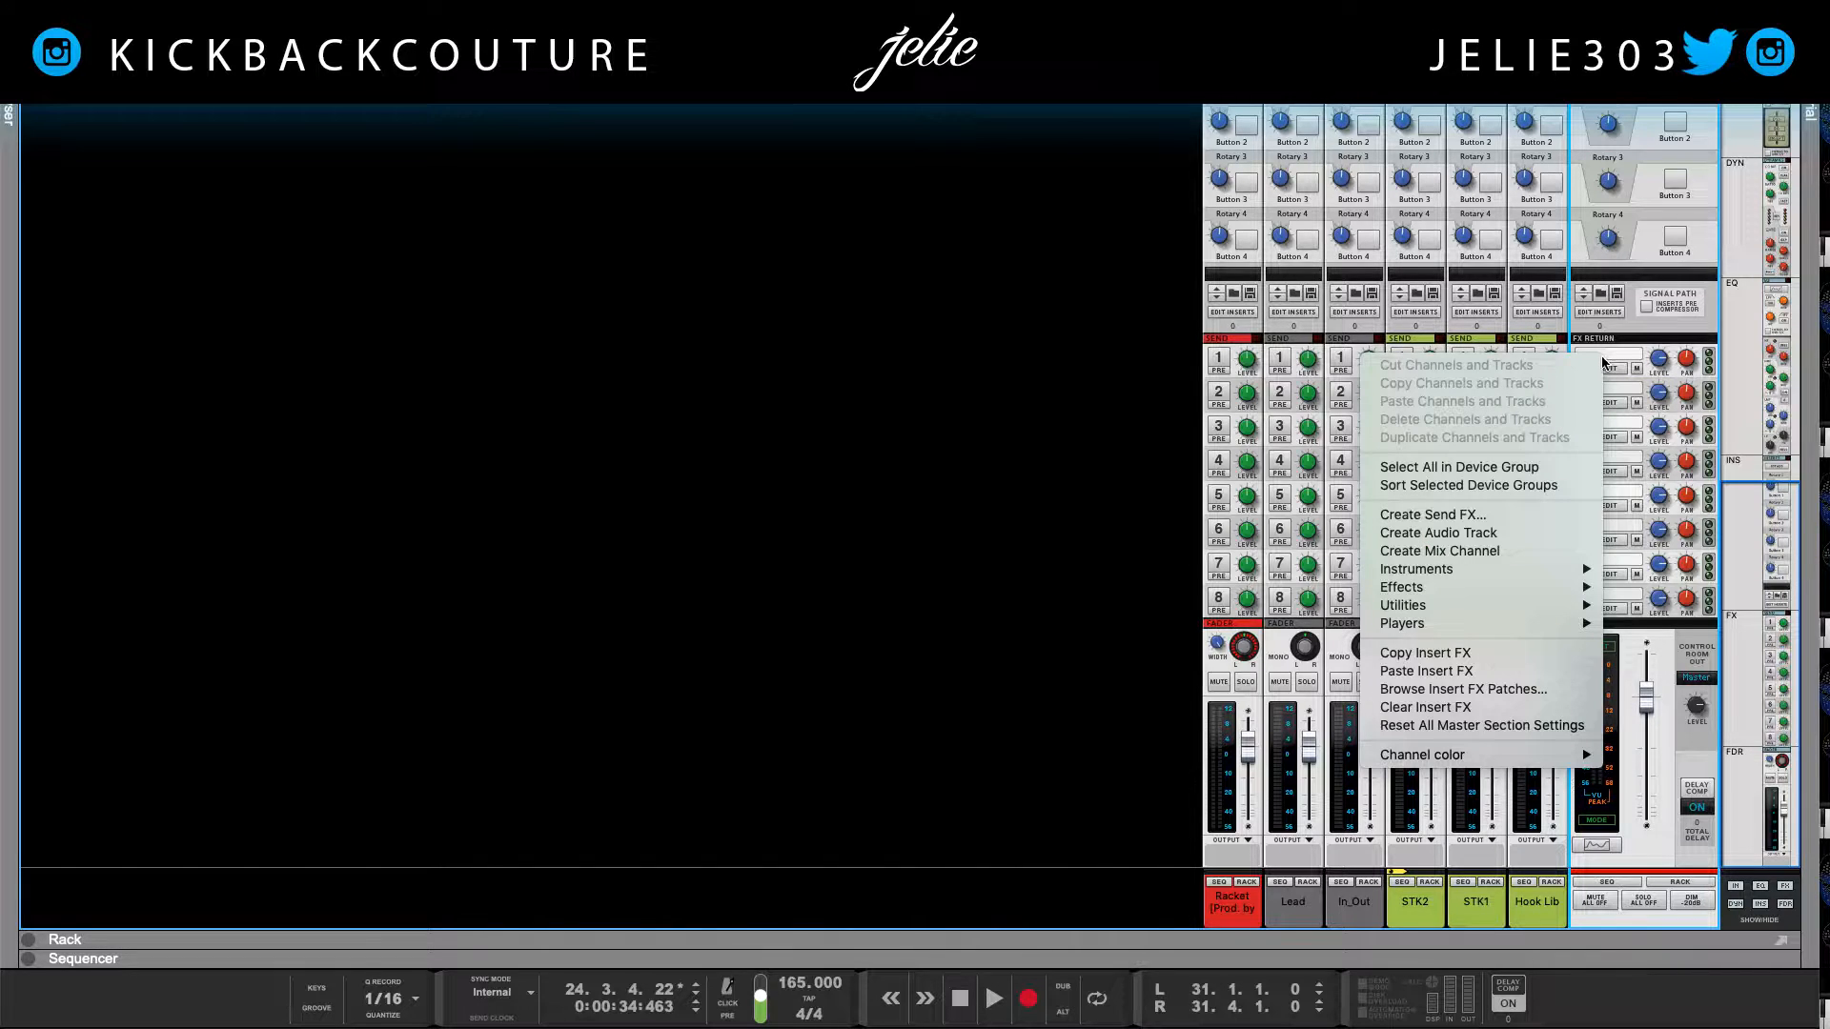
click(1522, 517)
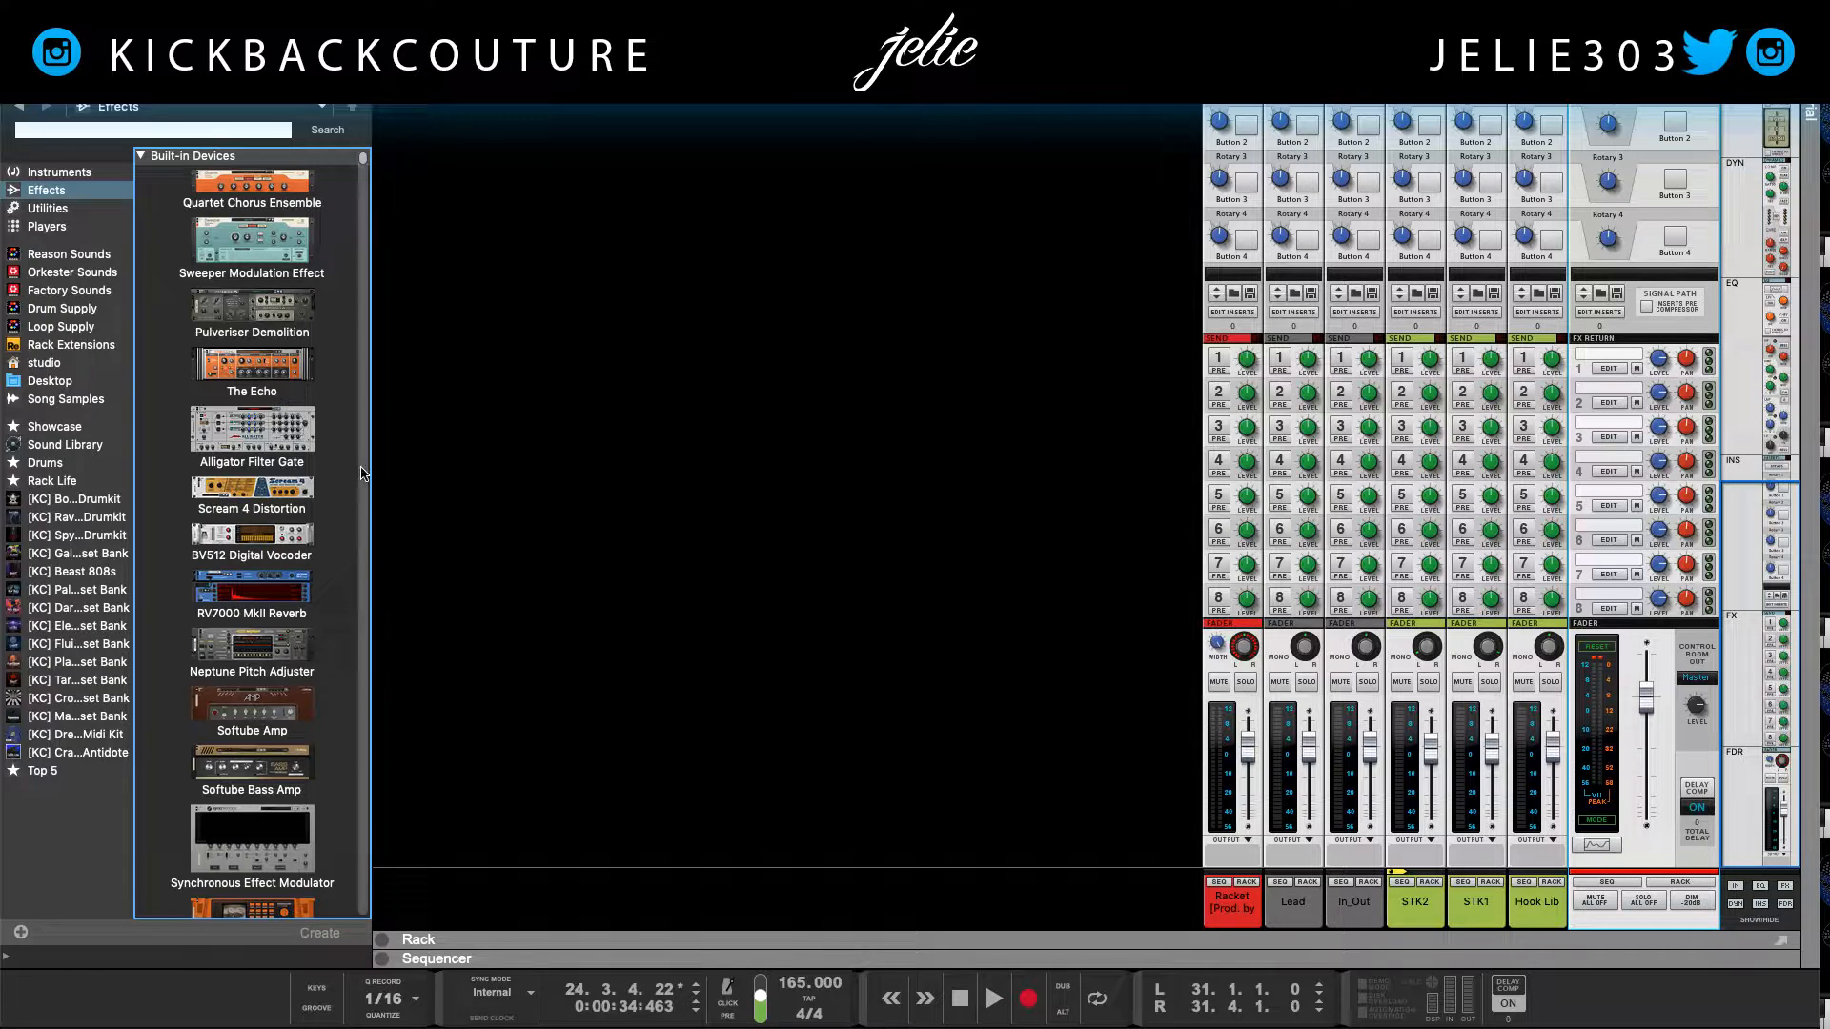
click(280, 599)
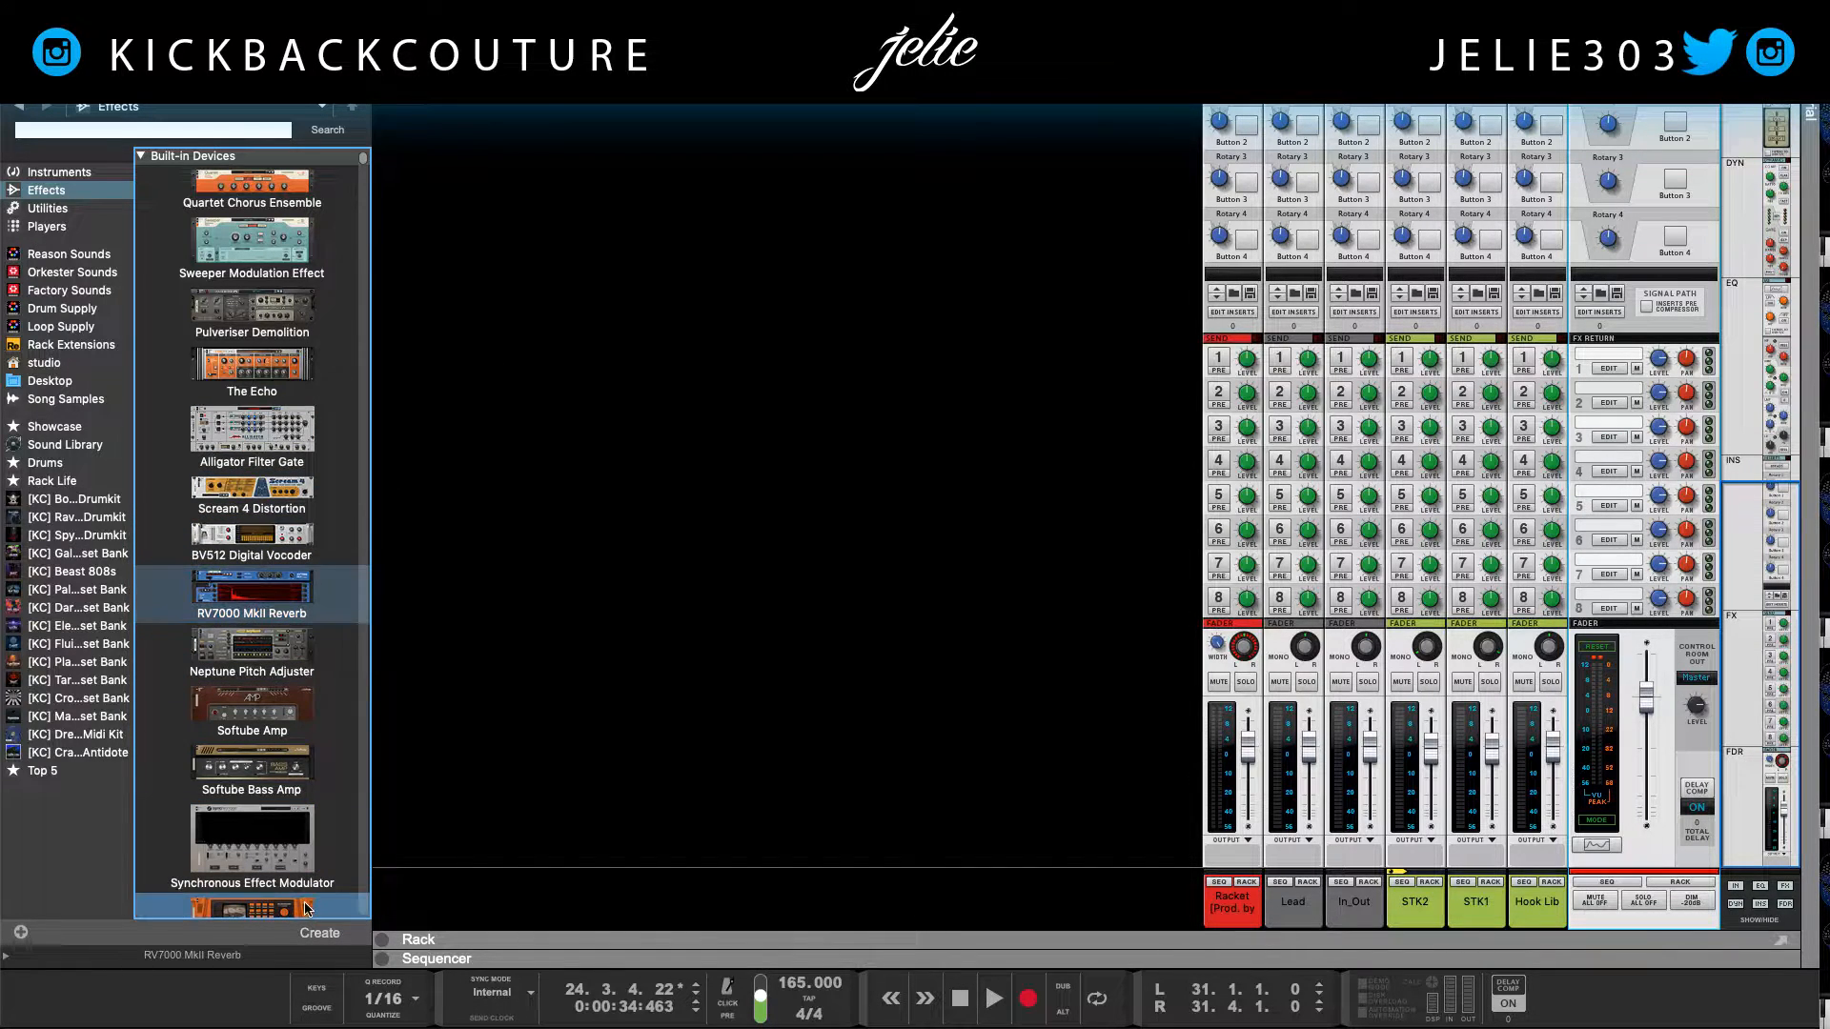
click(308, 939)
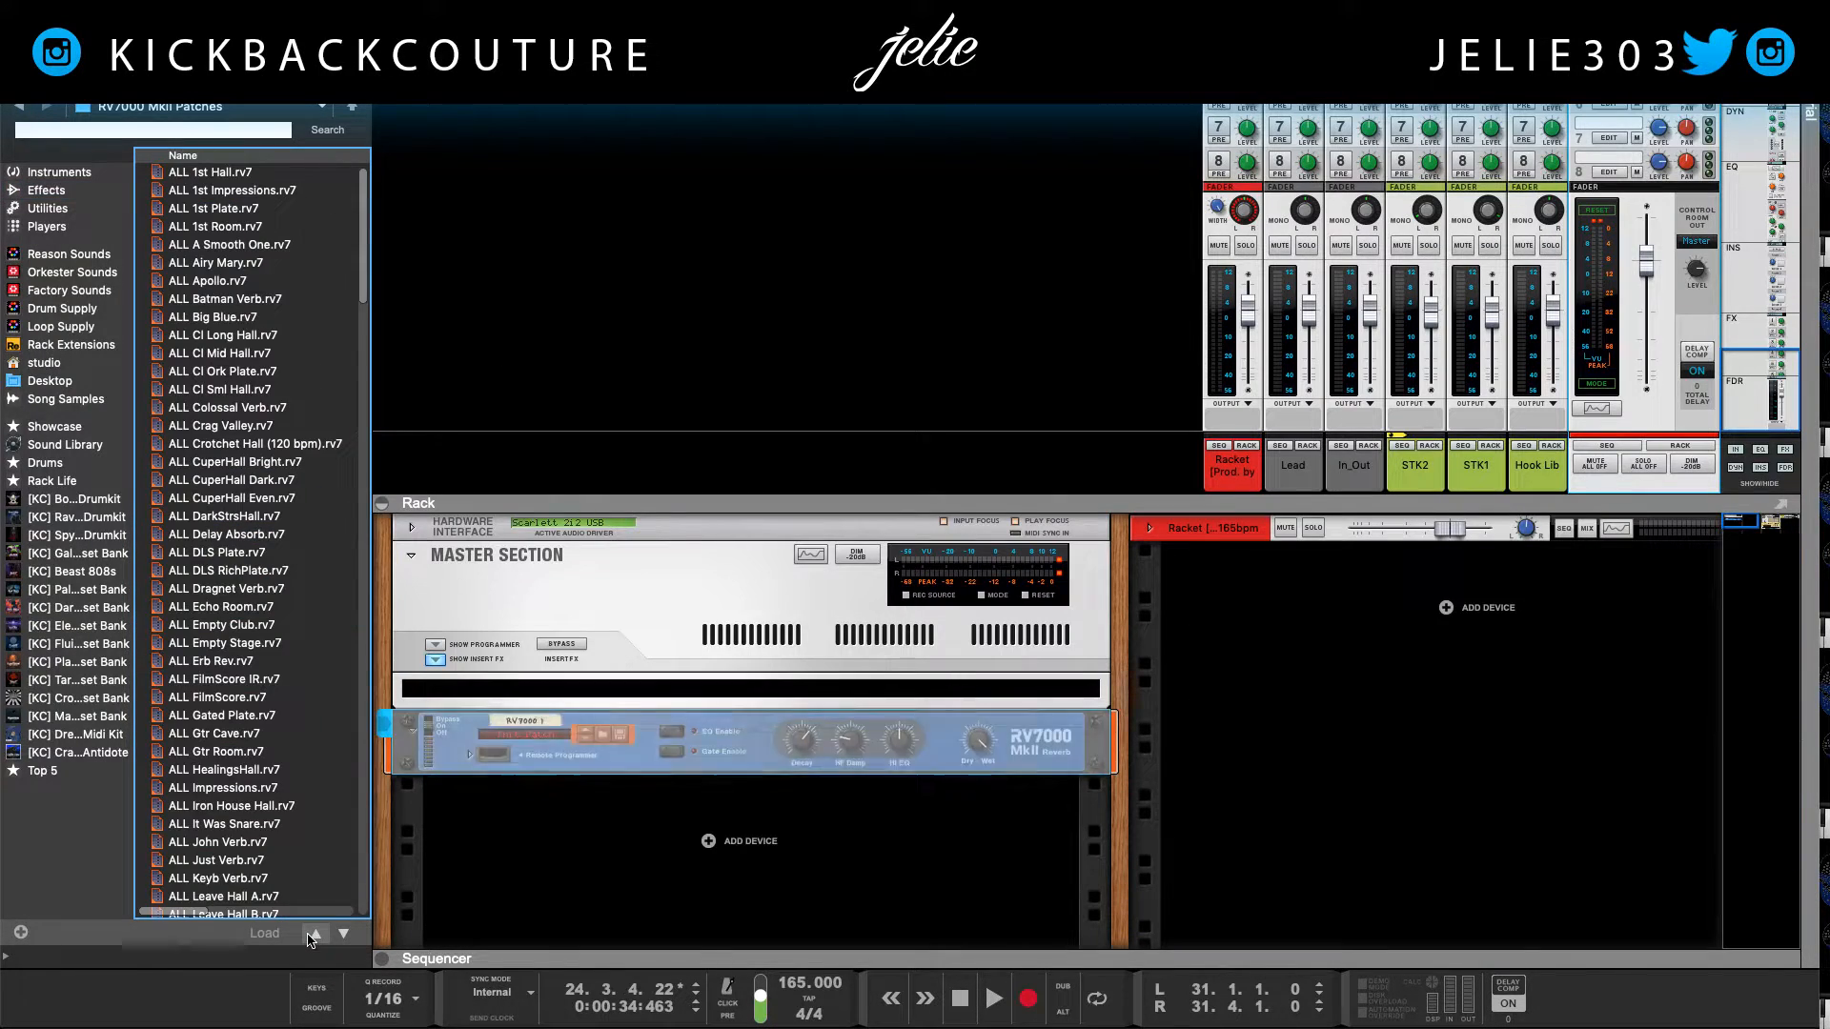
click(233, 174)
click(267, 934)
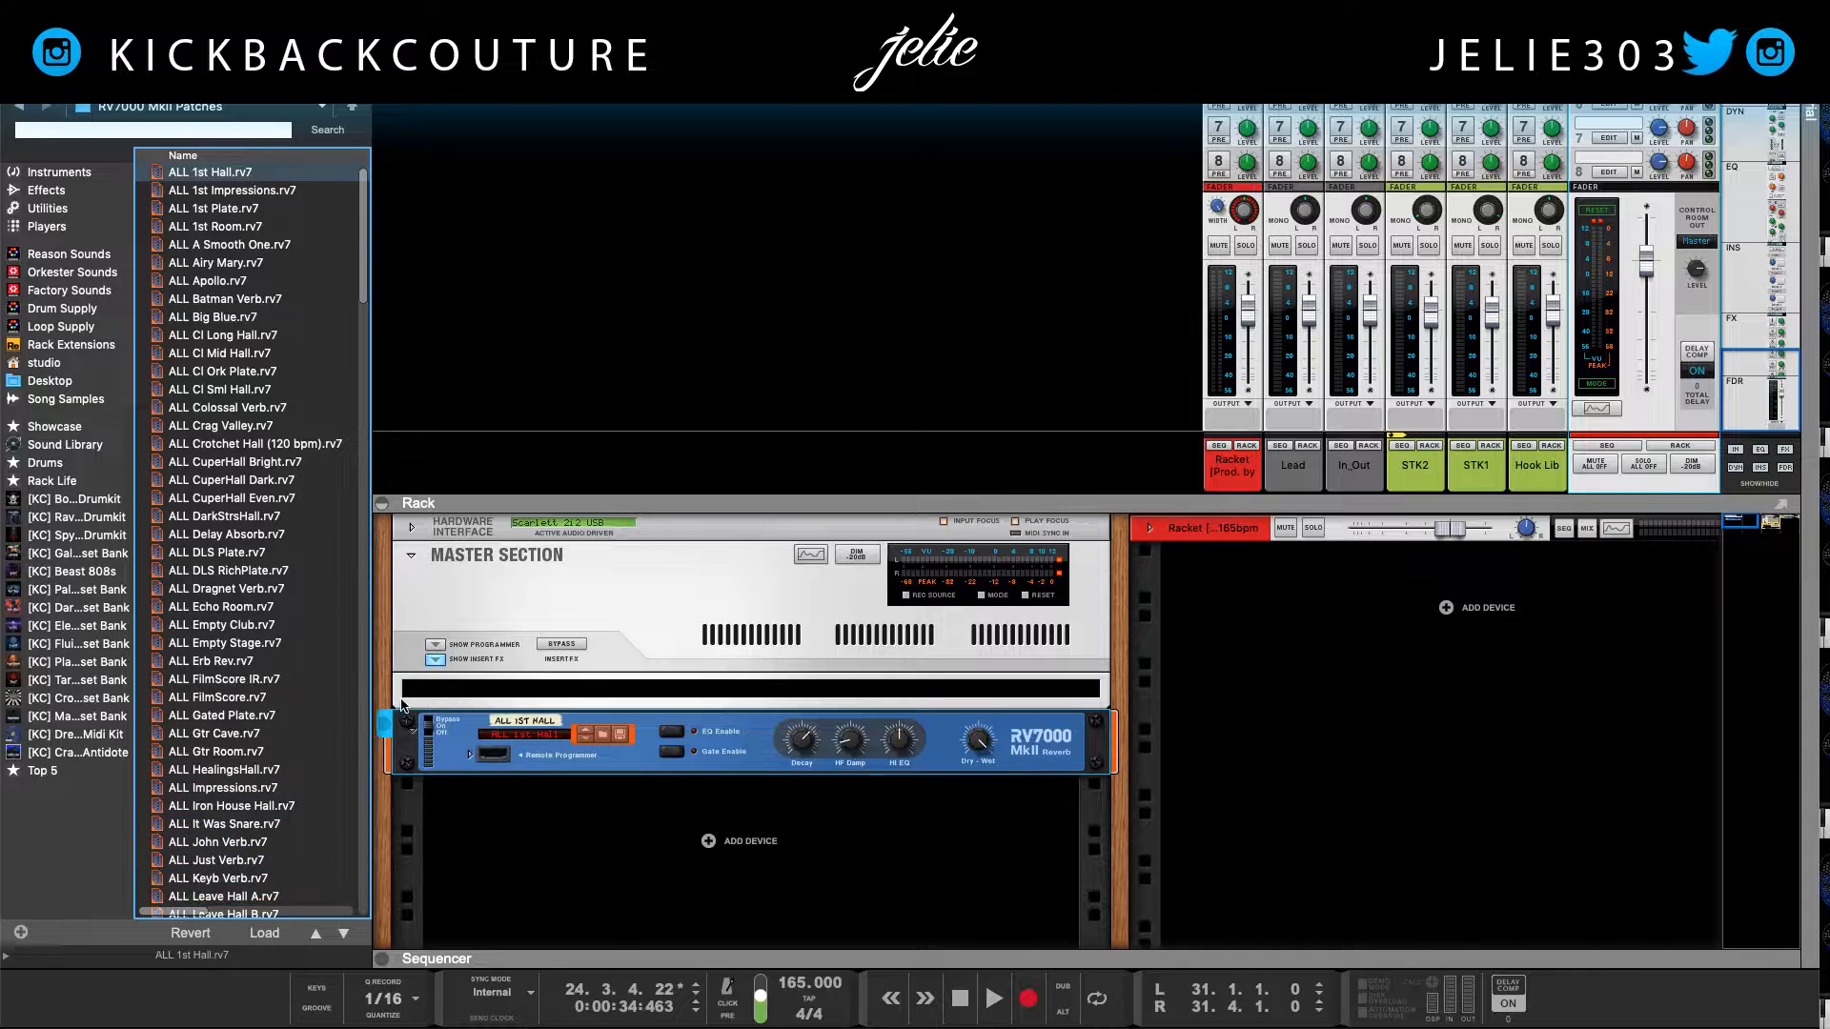
Step: Create another RV7000 MkII Reverb as the second send effect in the master section
click(776, 586)
scroll(1249, 403, up, 3)
right_click(1597, 123)
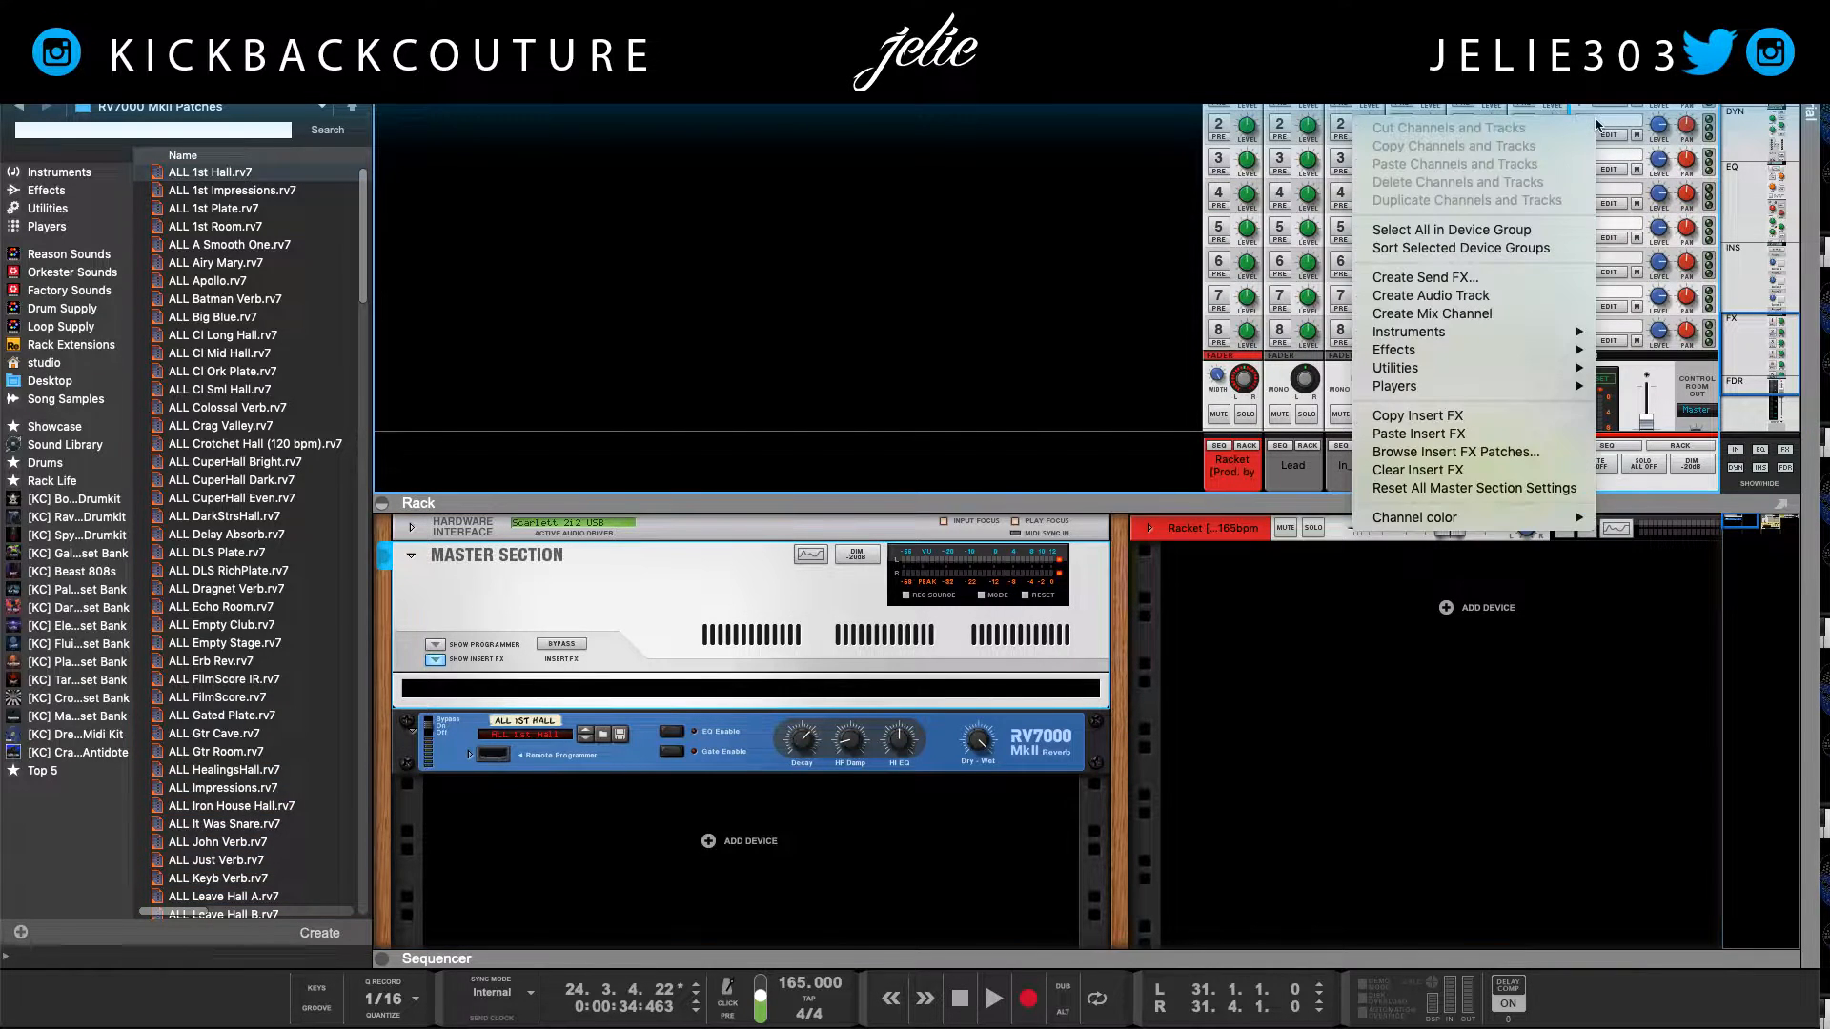
click(1468, 277)
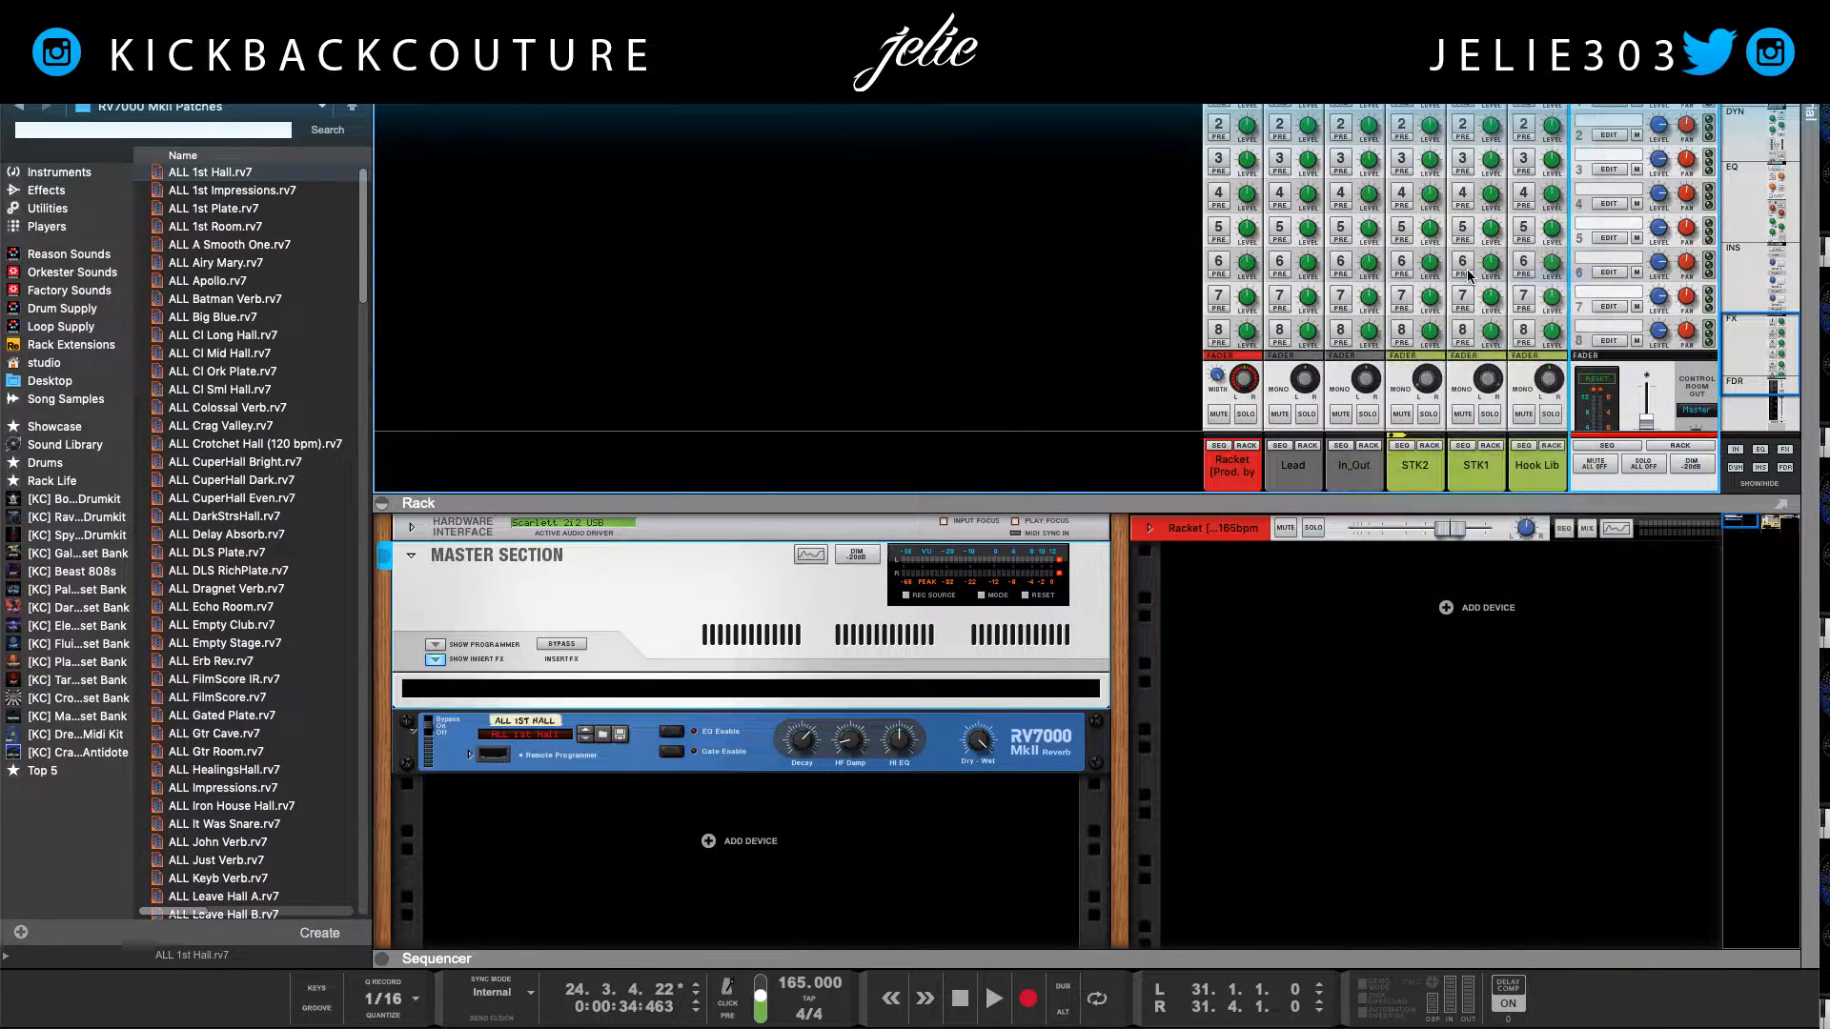
click(258, 600)
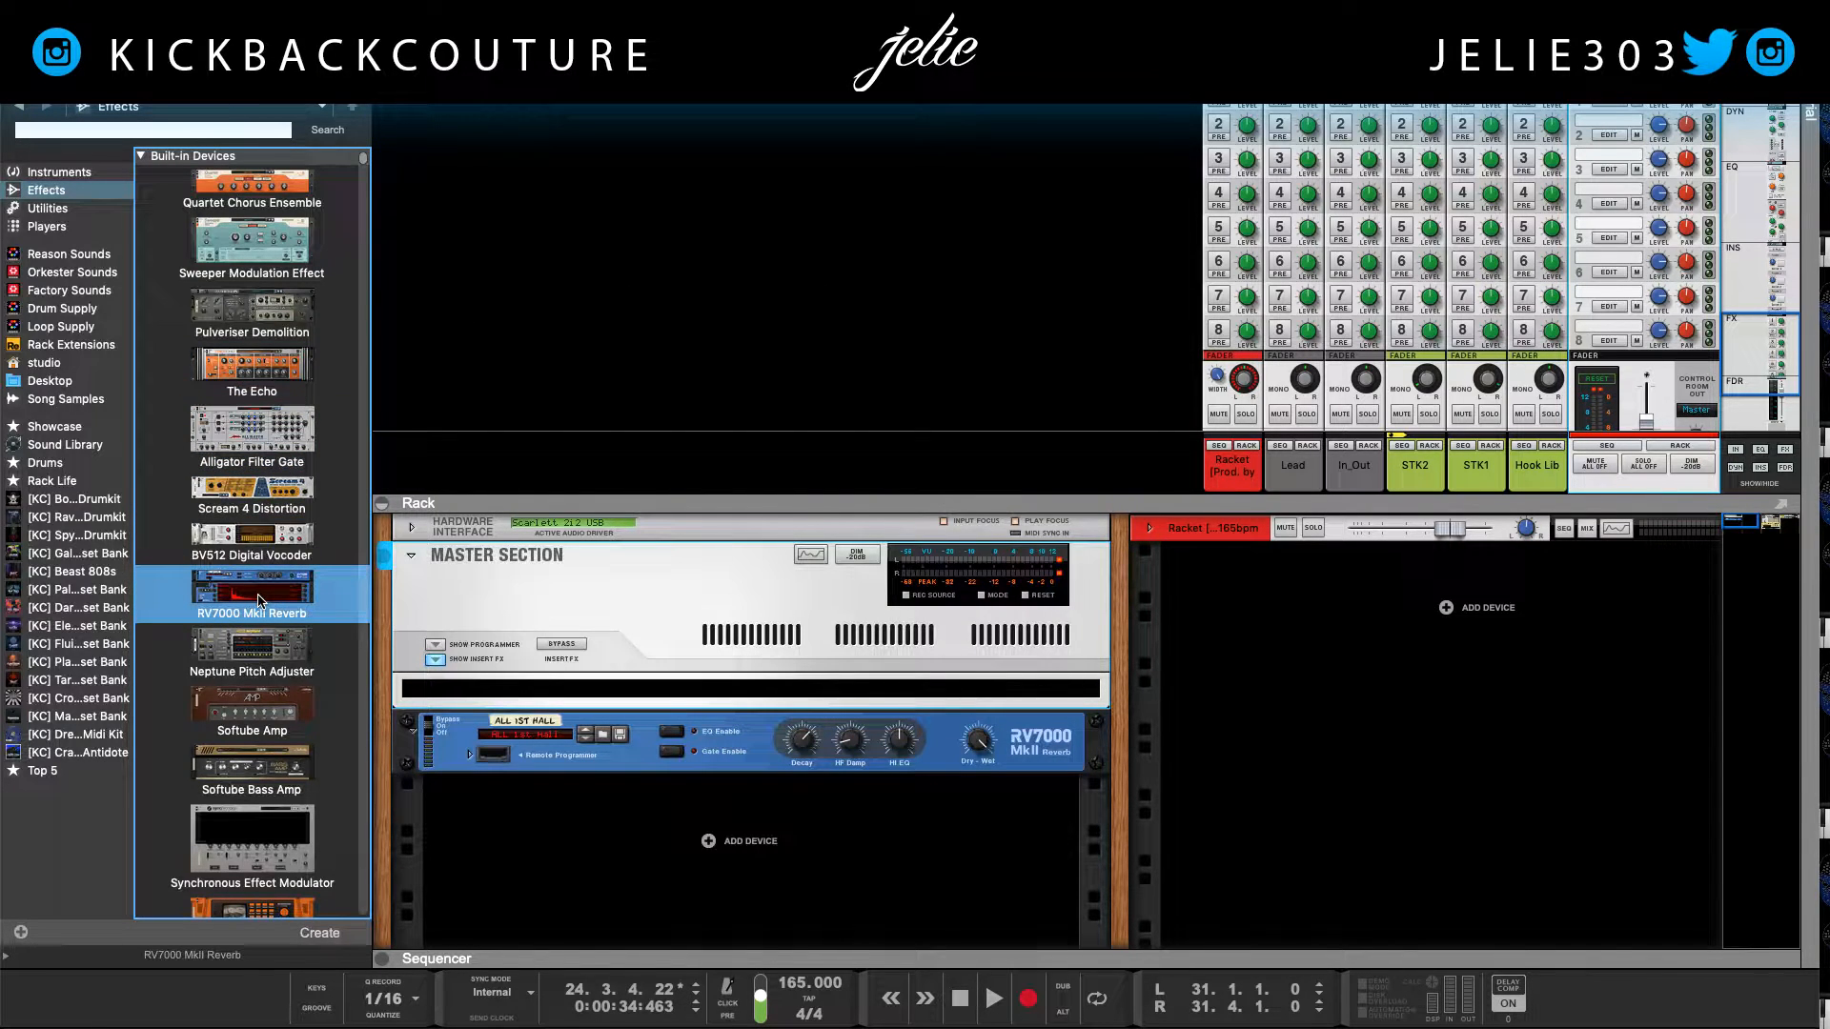
double_click(258, 600)
Step: Browse the RV7000 MkII patches and load ALL 1st Plate into the second reverb
click(267, 227)
click(274, 209)
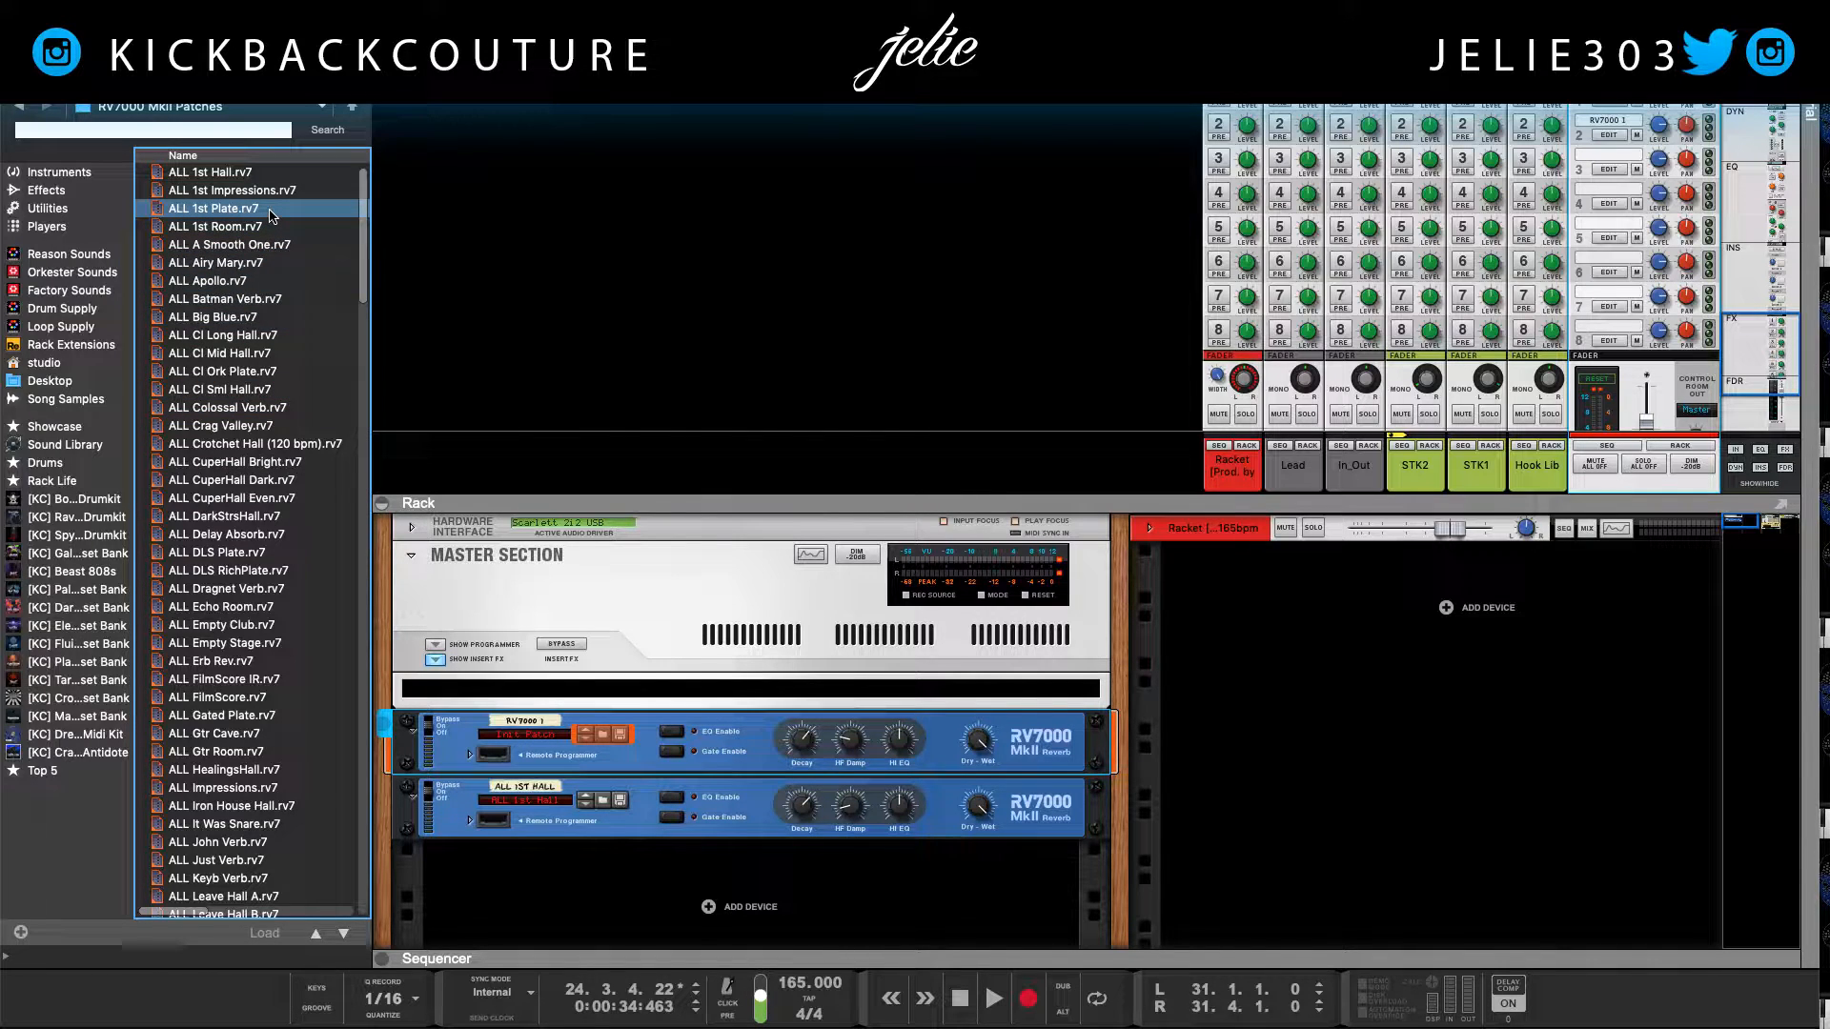
scroll(245, 391, down, 20)
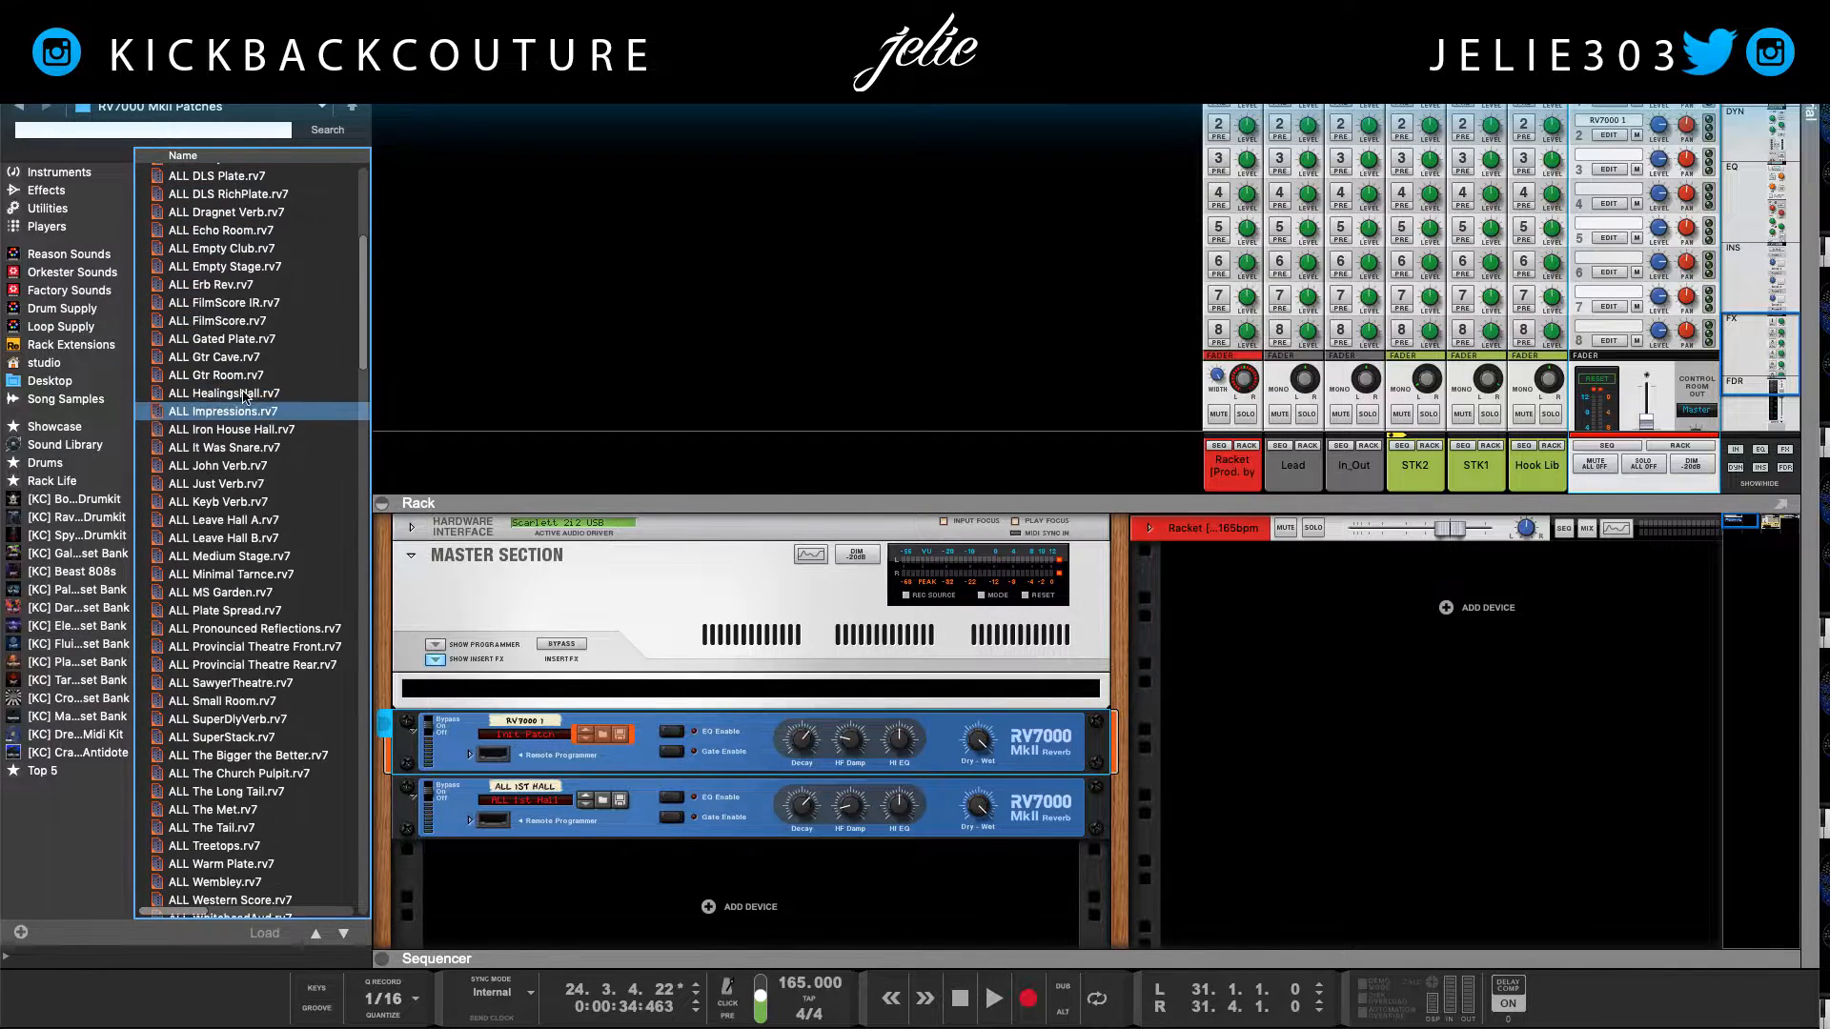
scroll(233, 526, up, 20)
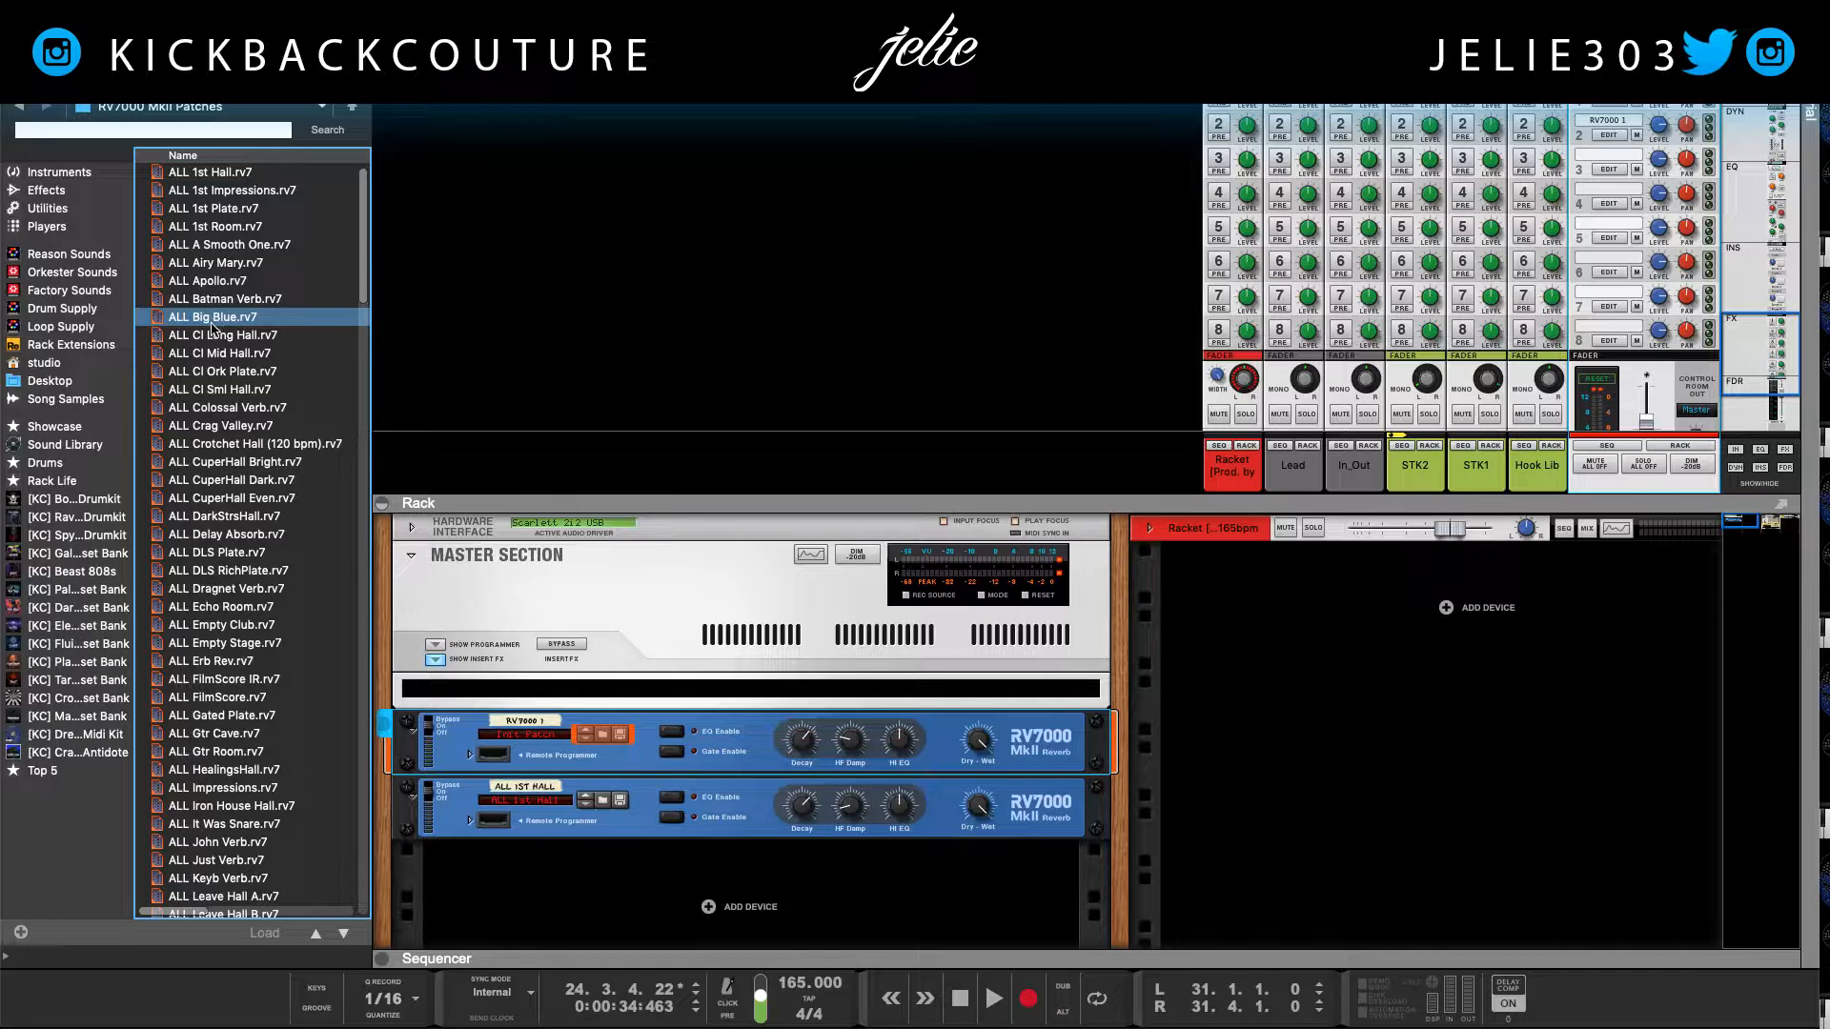
click(219, 208)
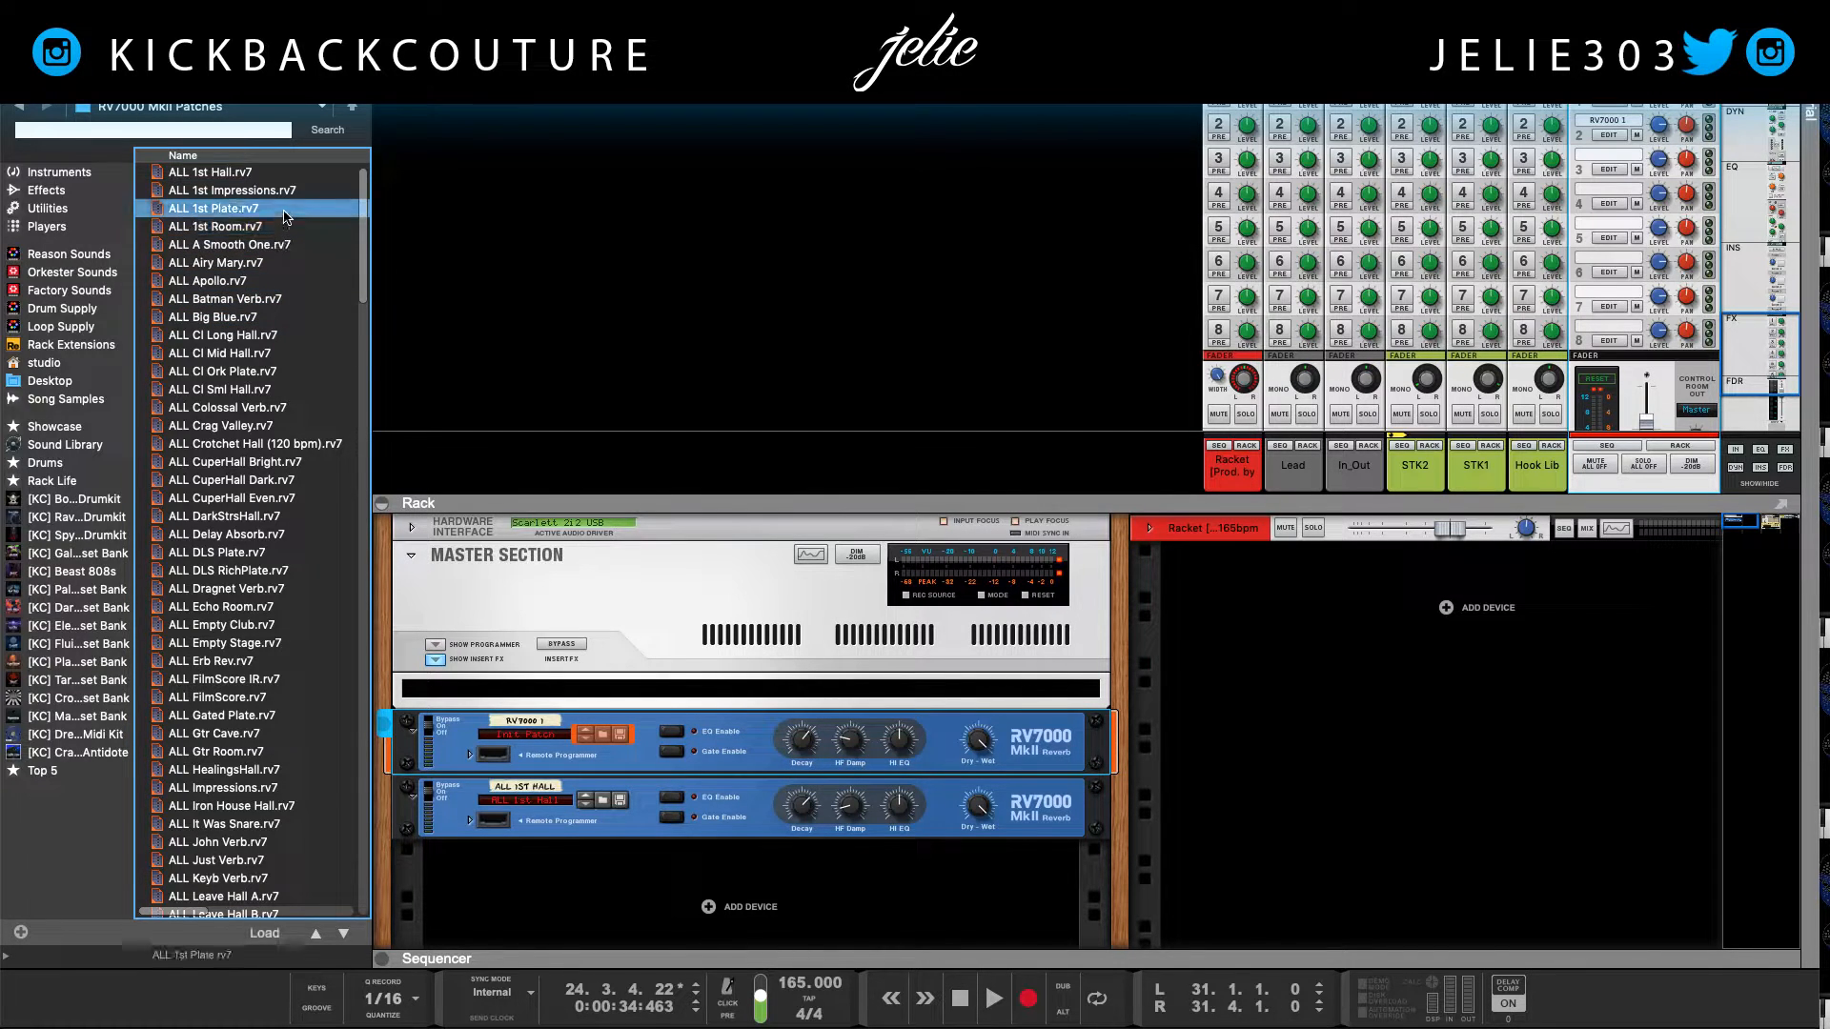
click(276, 939)
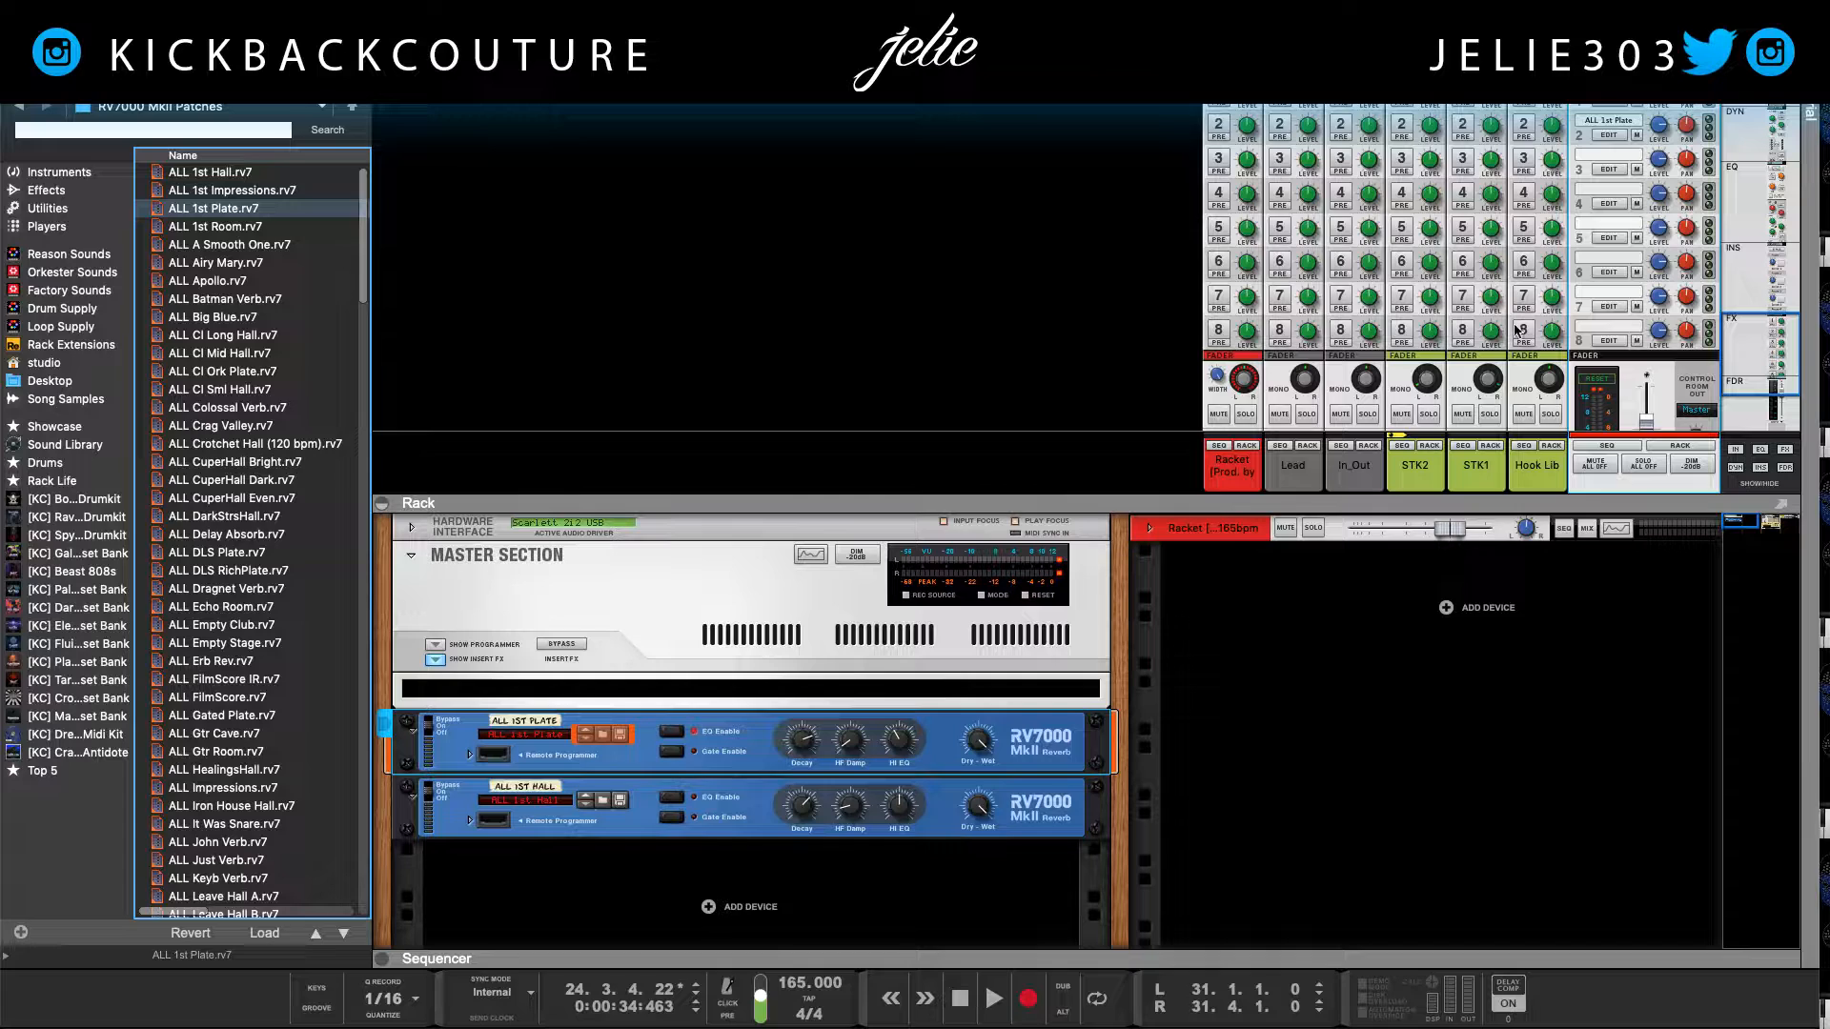
Step: Create two The Echo delays as the third and fourth send effects in the master section
right_click(1610, 160)
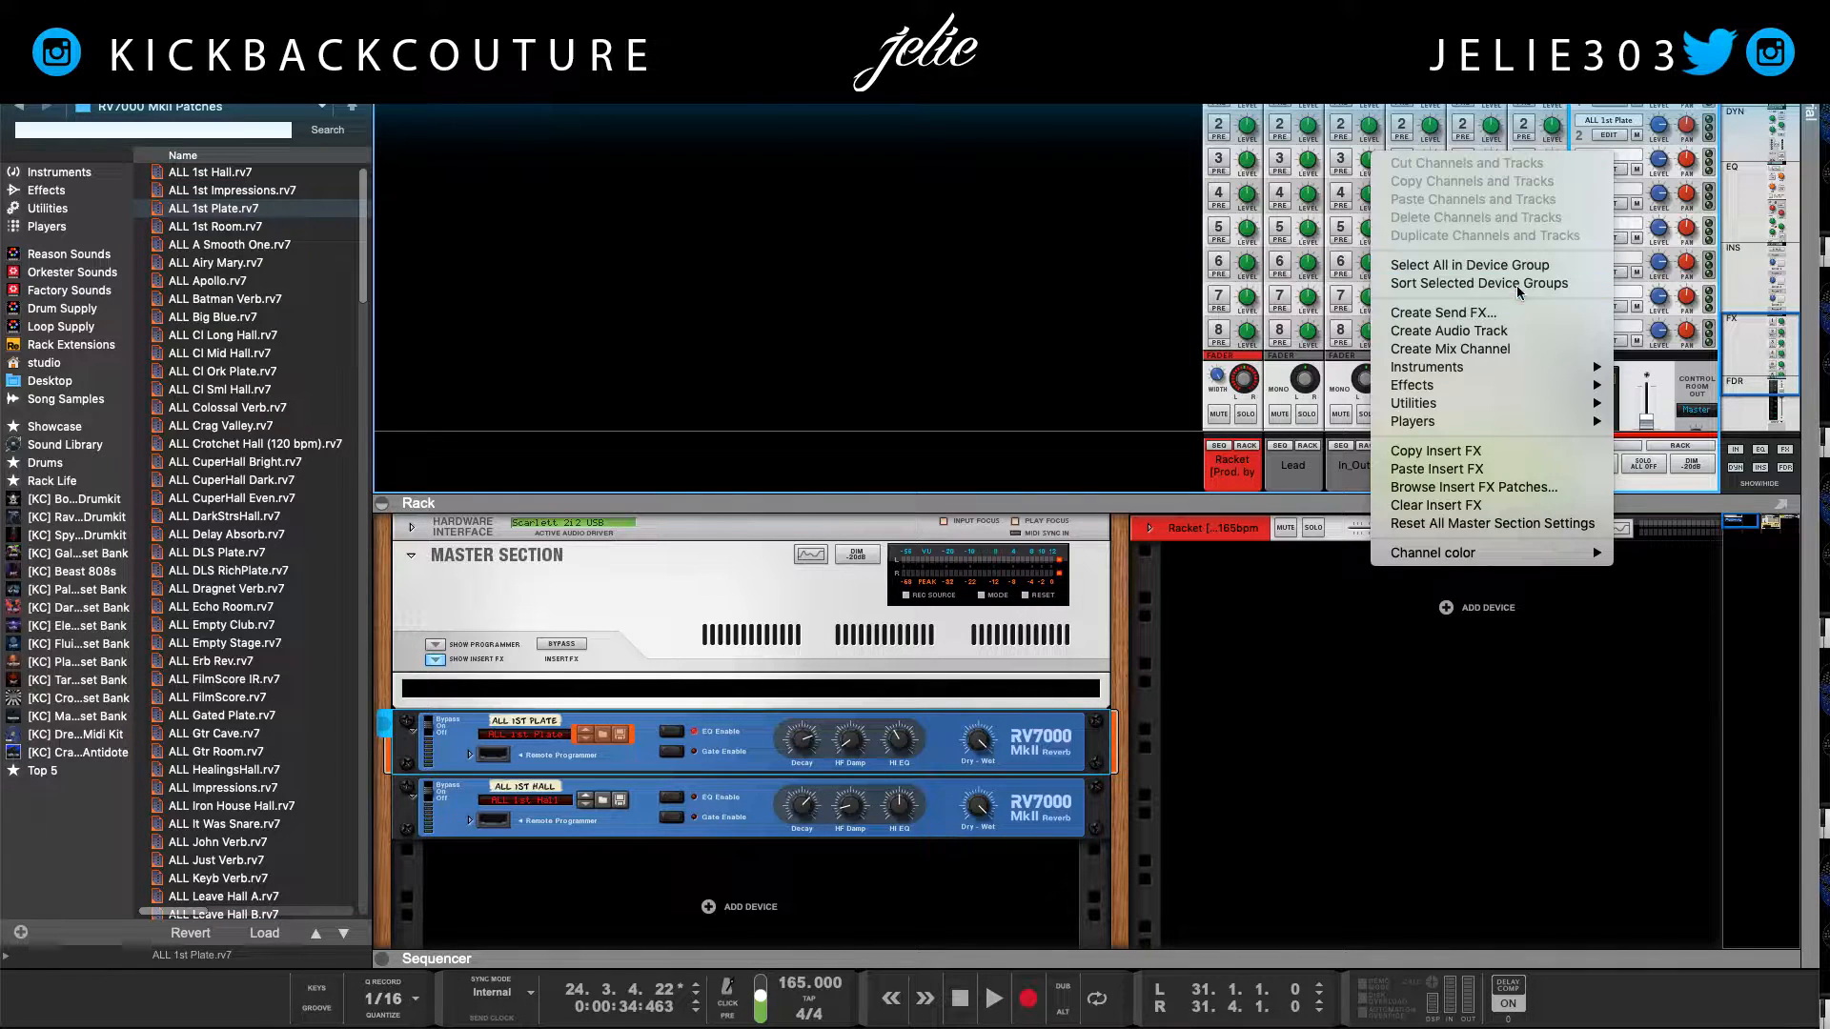
click(1515, 314)
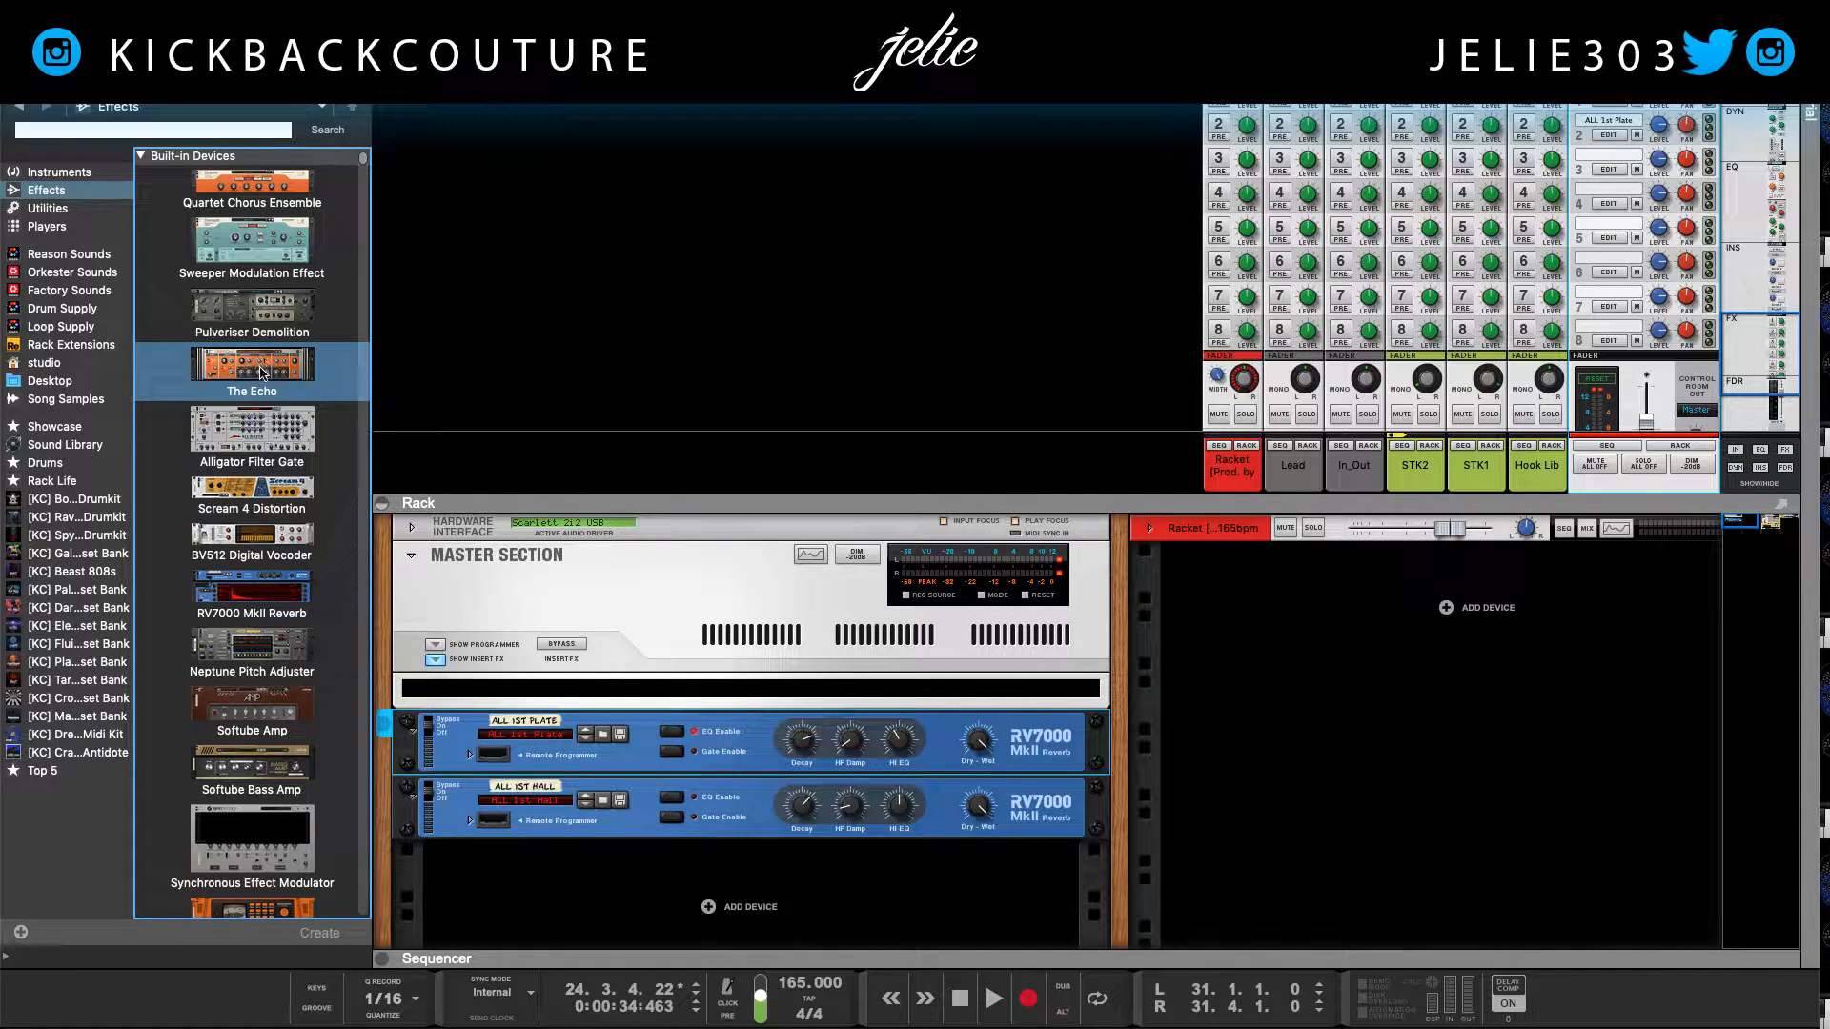
scroll(260, 370, down, 10)
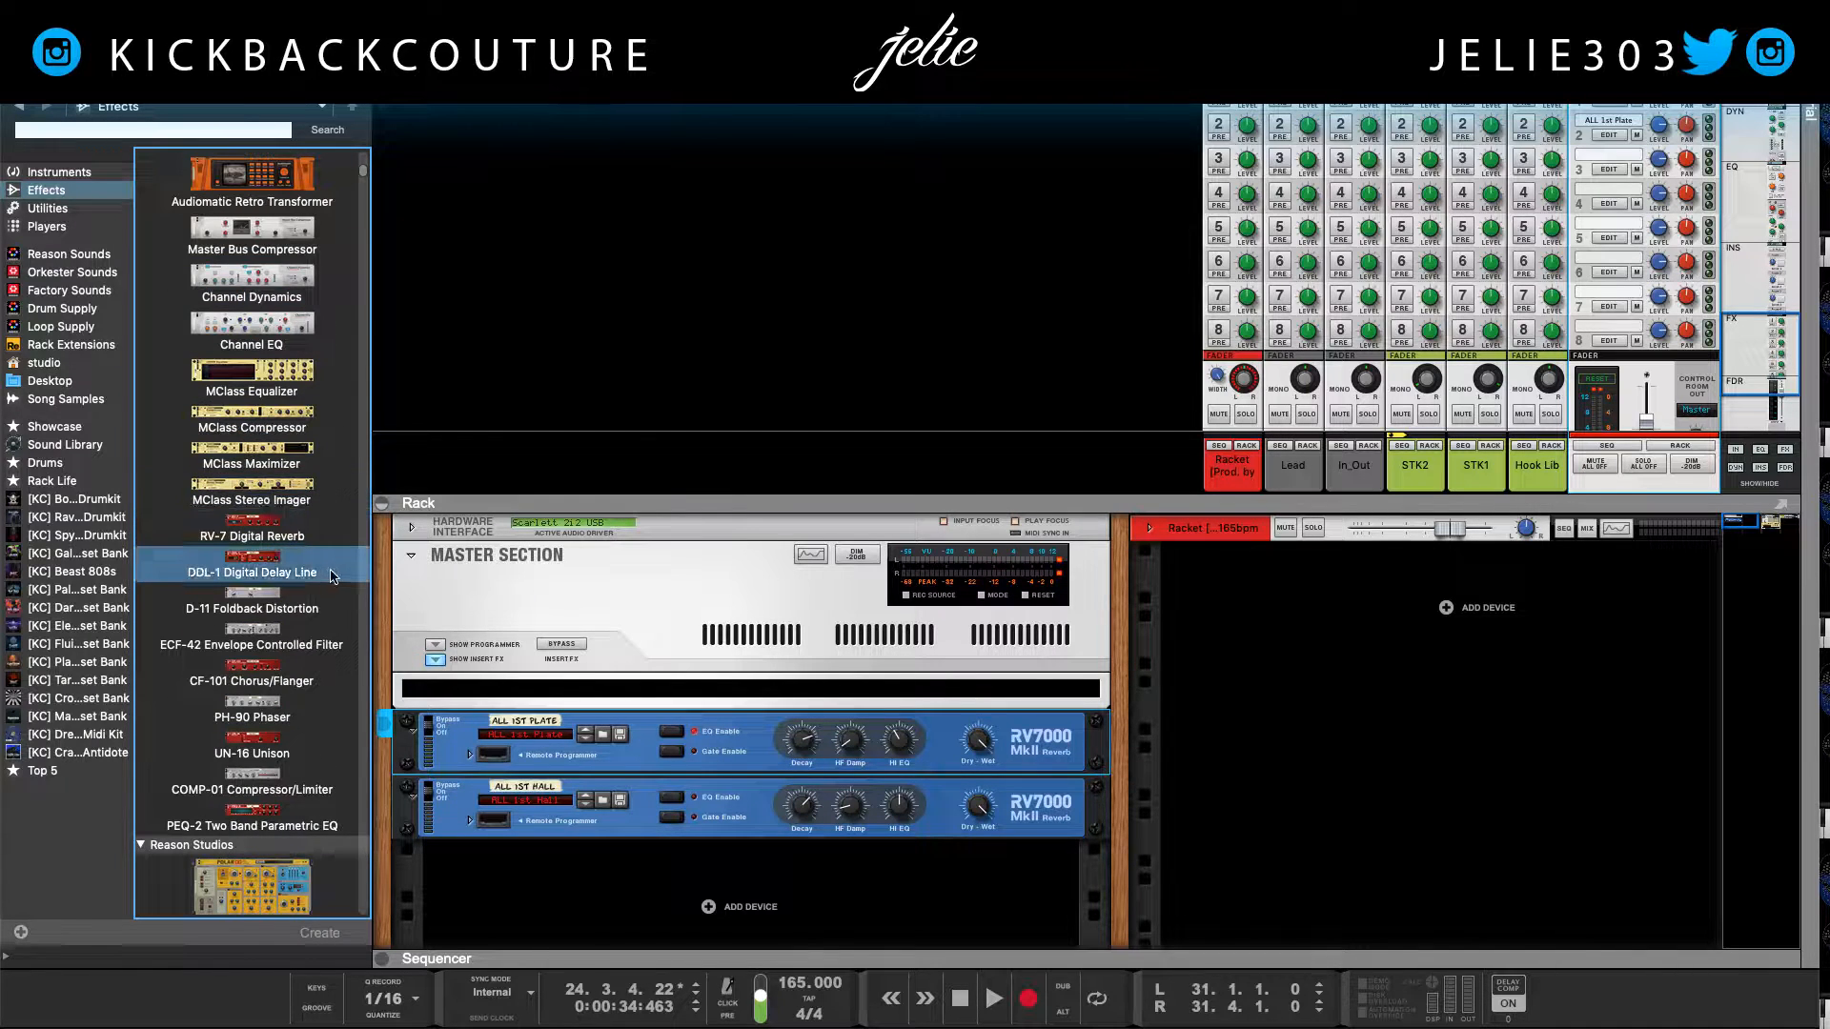
scroll(267, 567, up, 10)
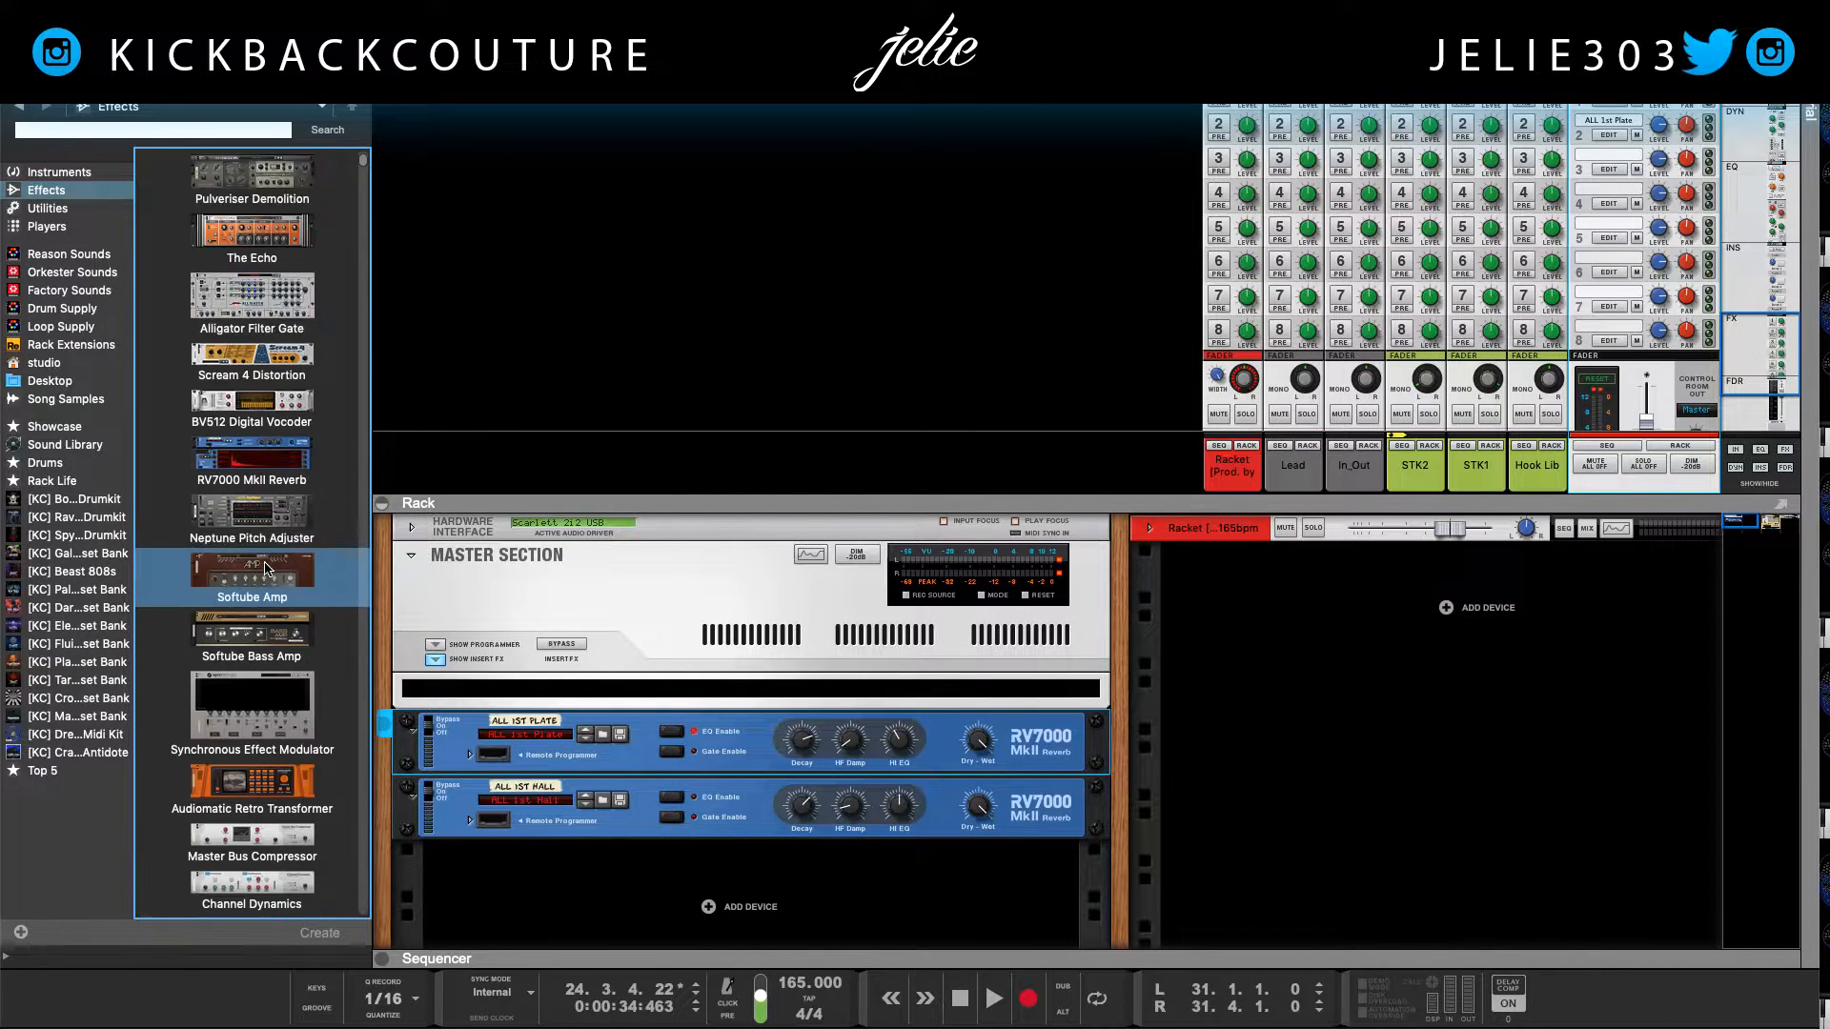
click(283, 374)
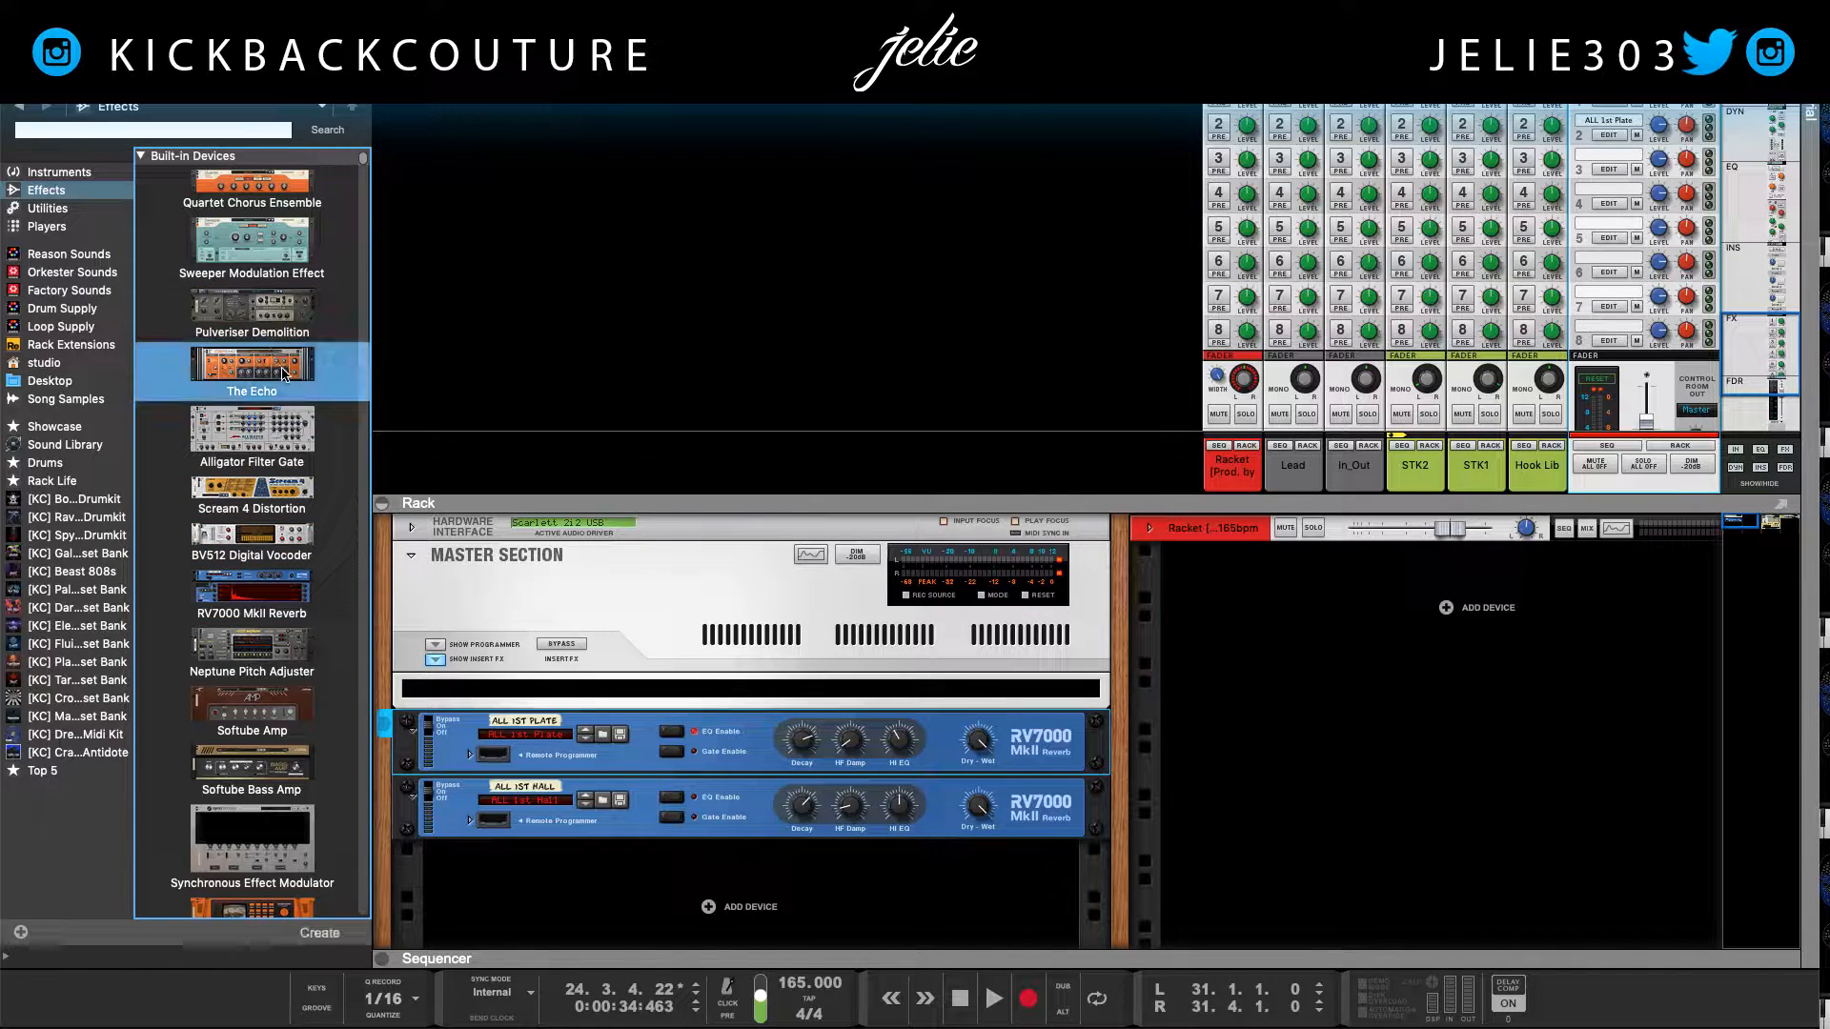
click(319, 933)
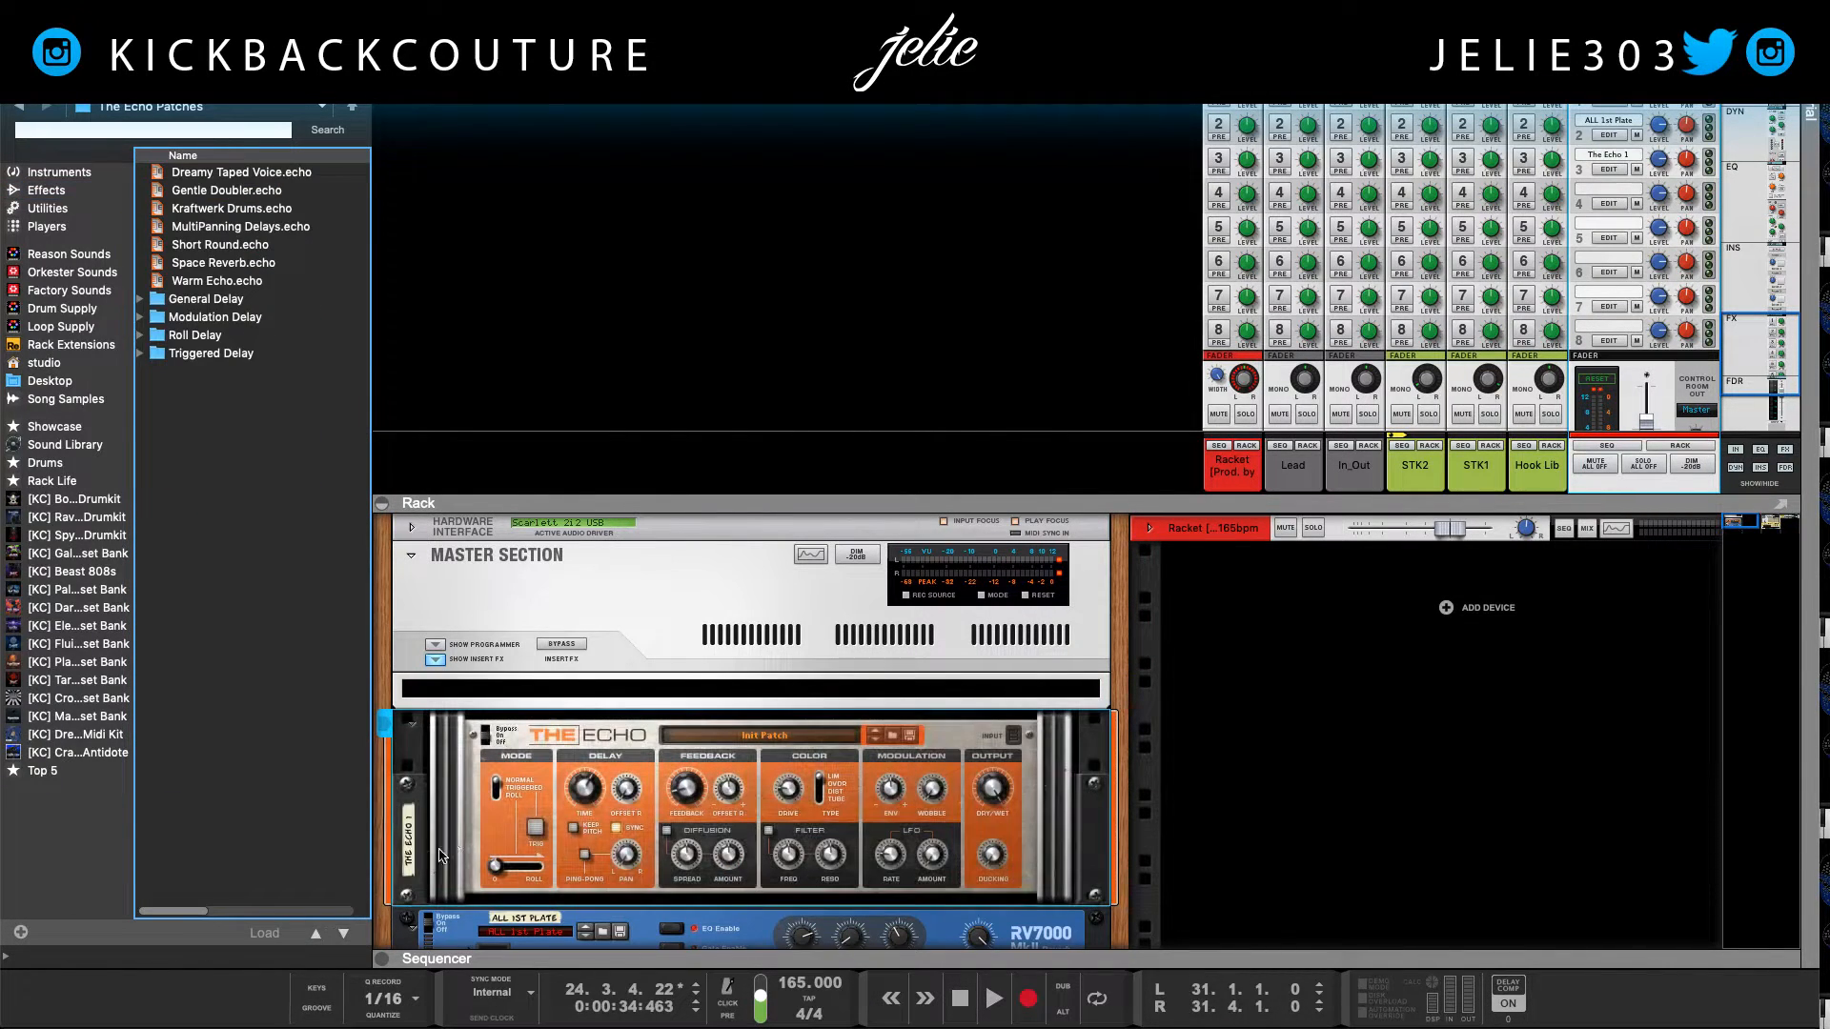
scroll(386, 710, down, 1)
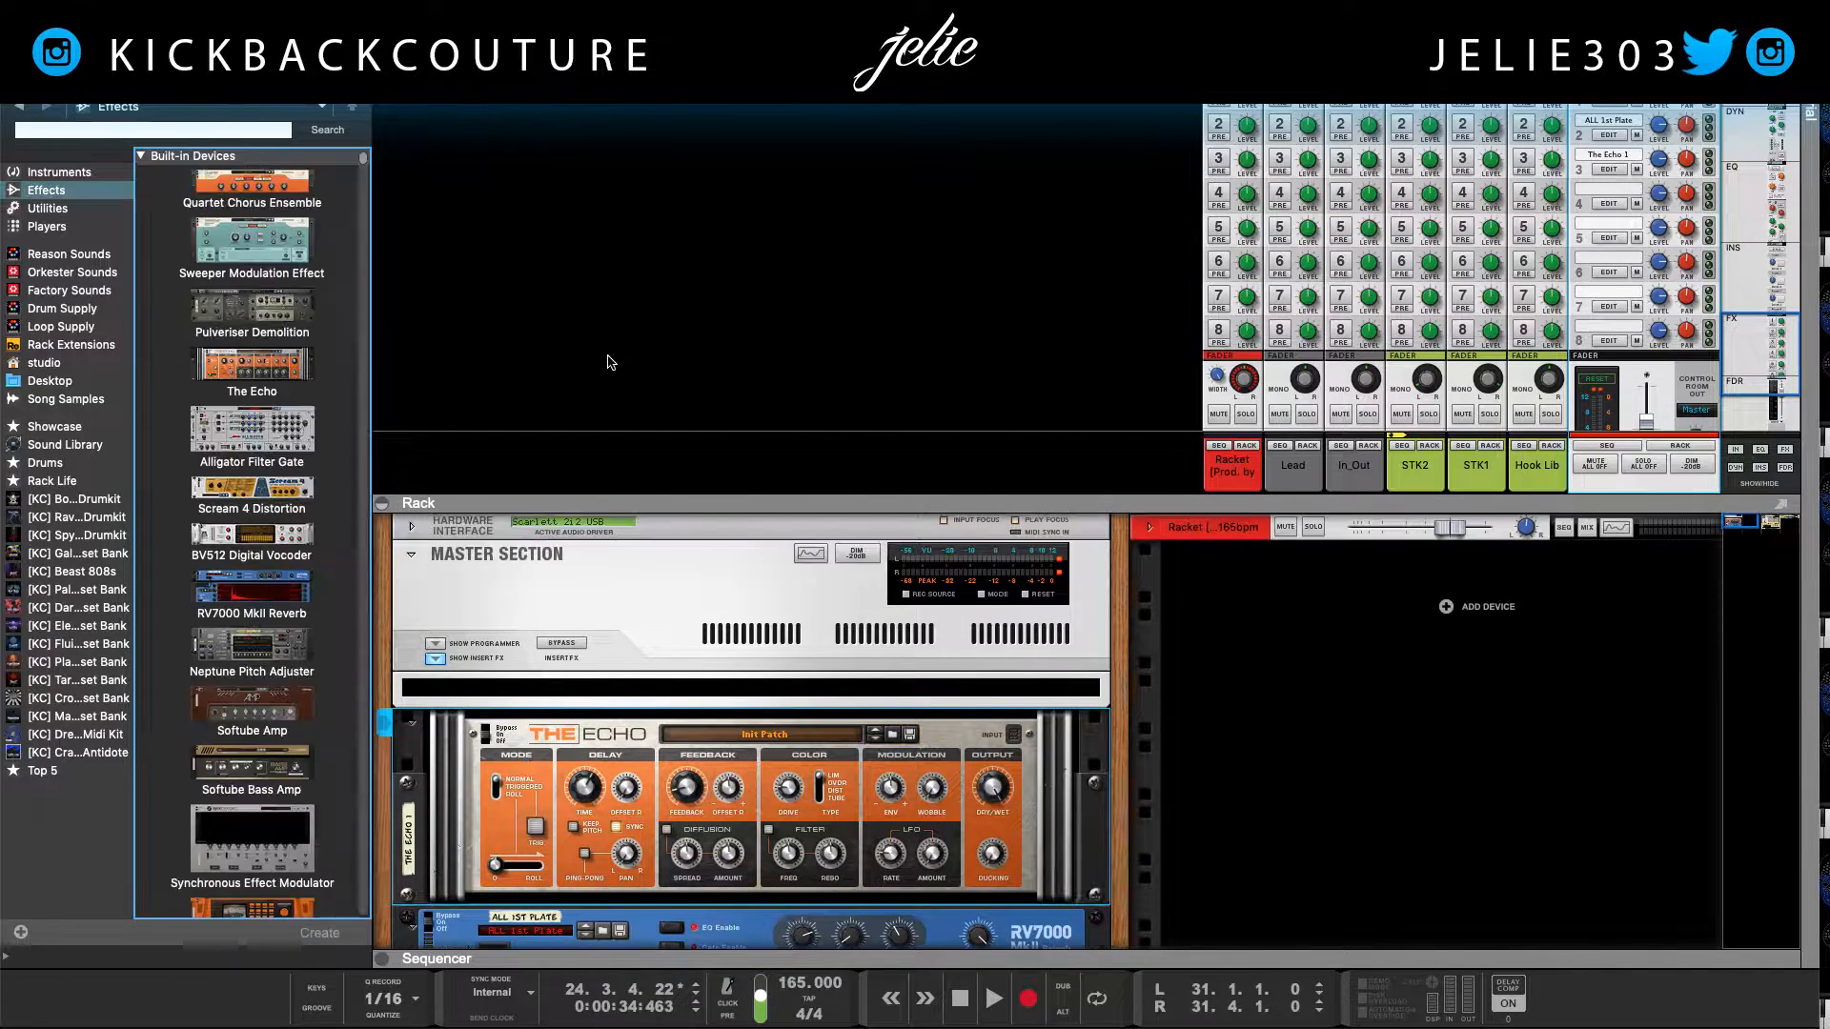
click(325, 935)
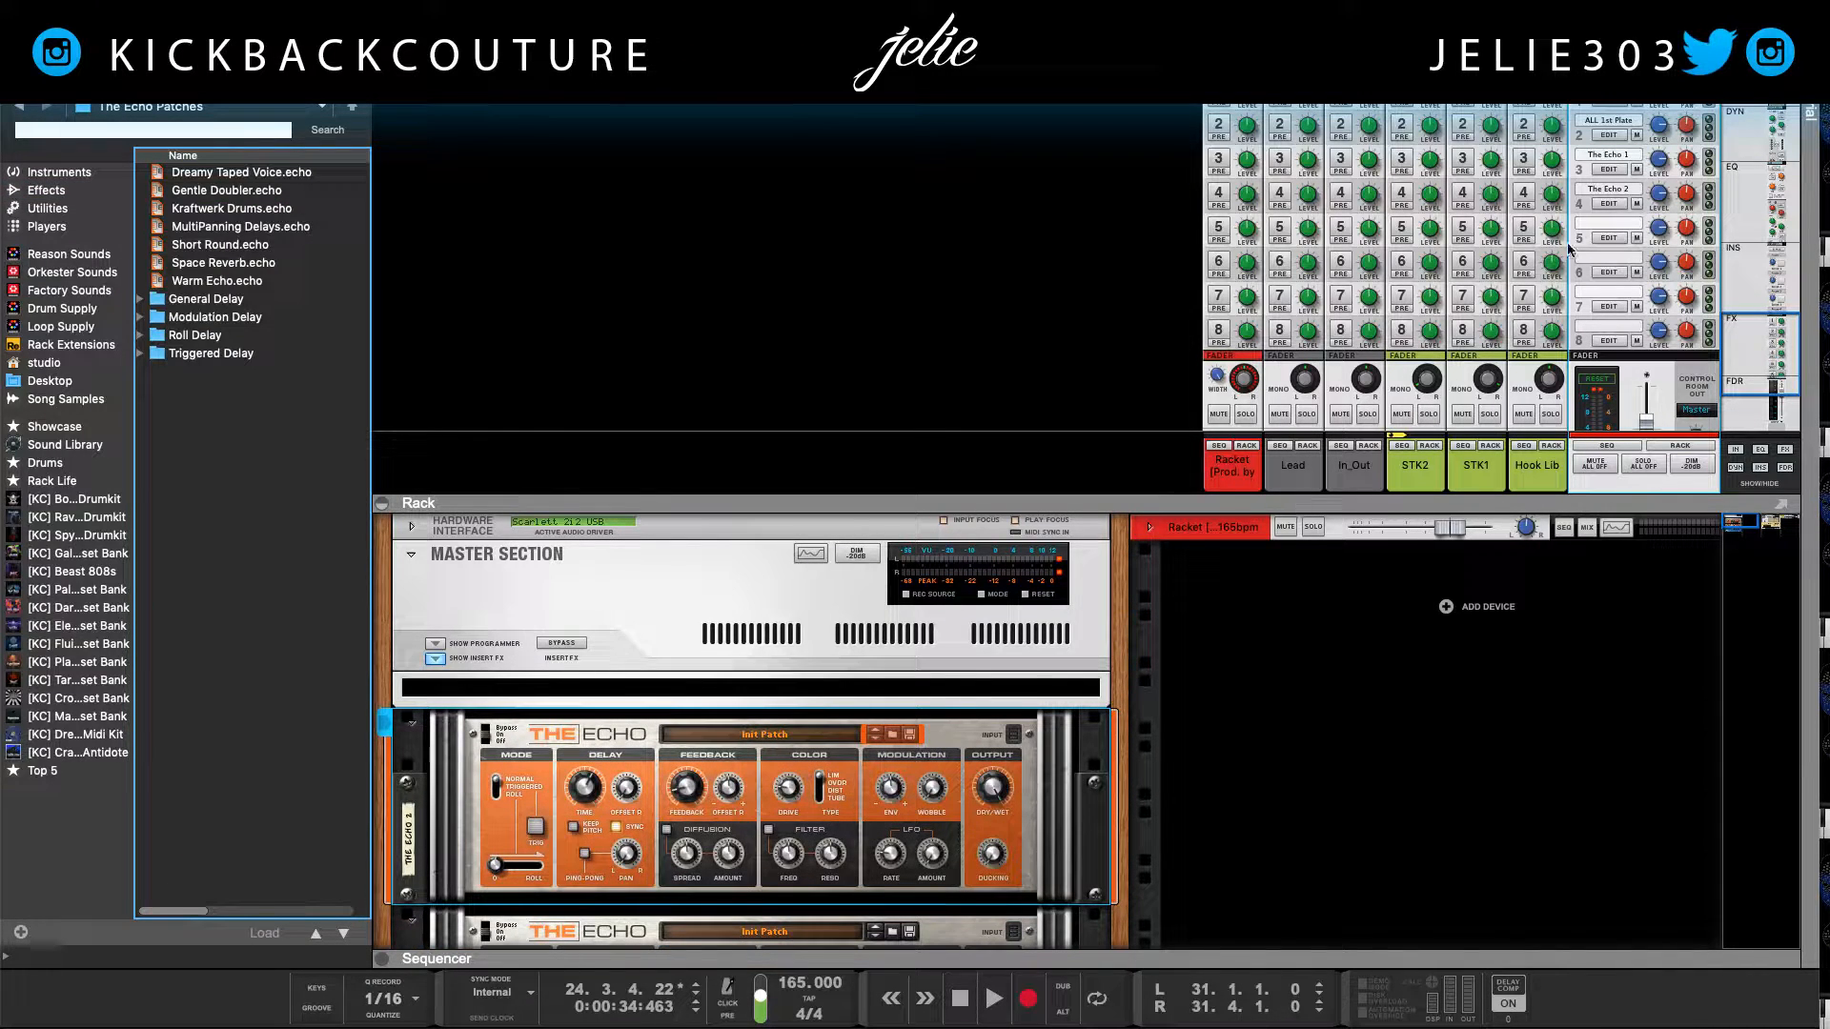
Step: Create a Quartet Chorus Ensemble as the fifth send effect in the master section and hide the browser
right_click(1579, 227)
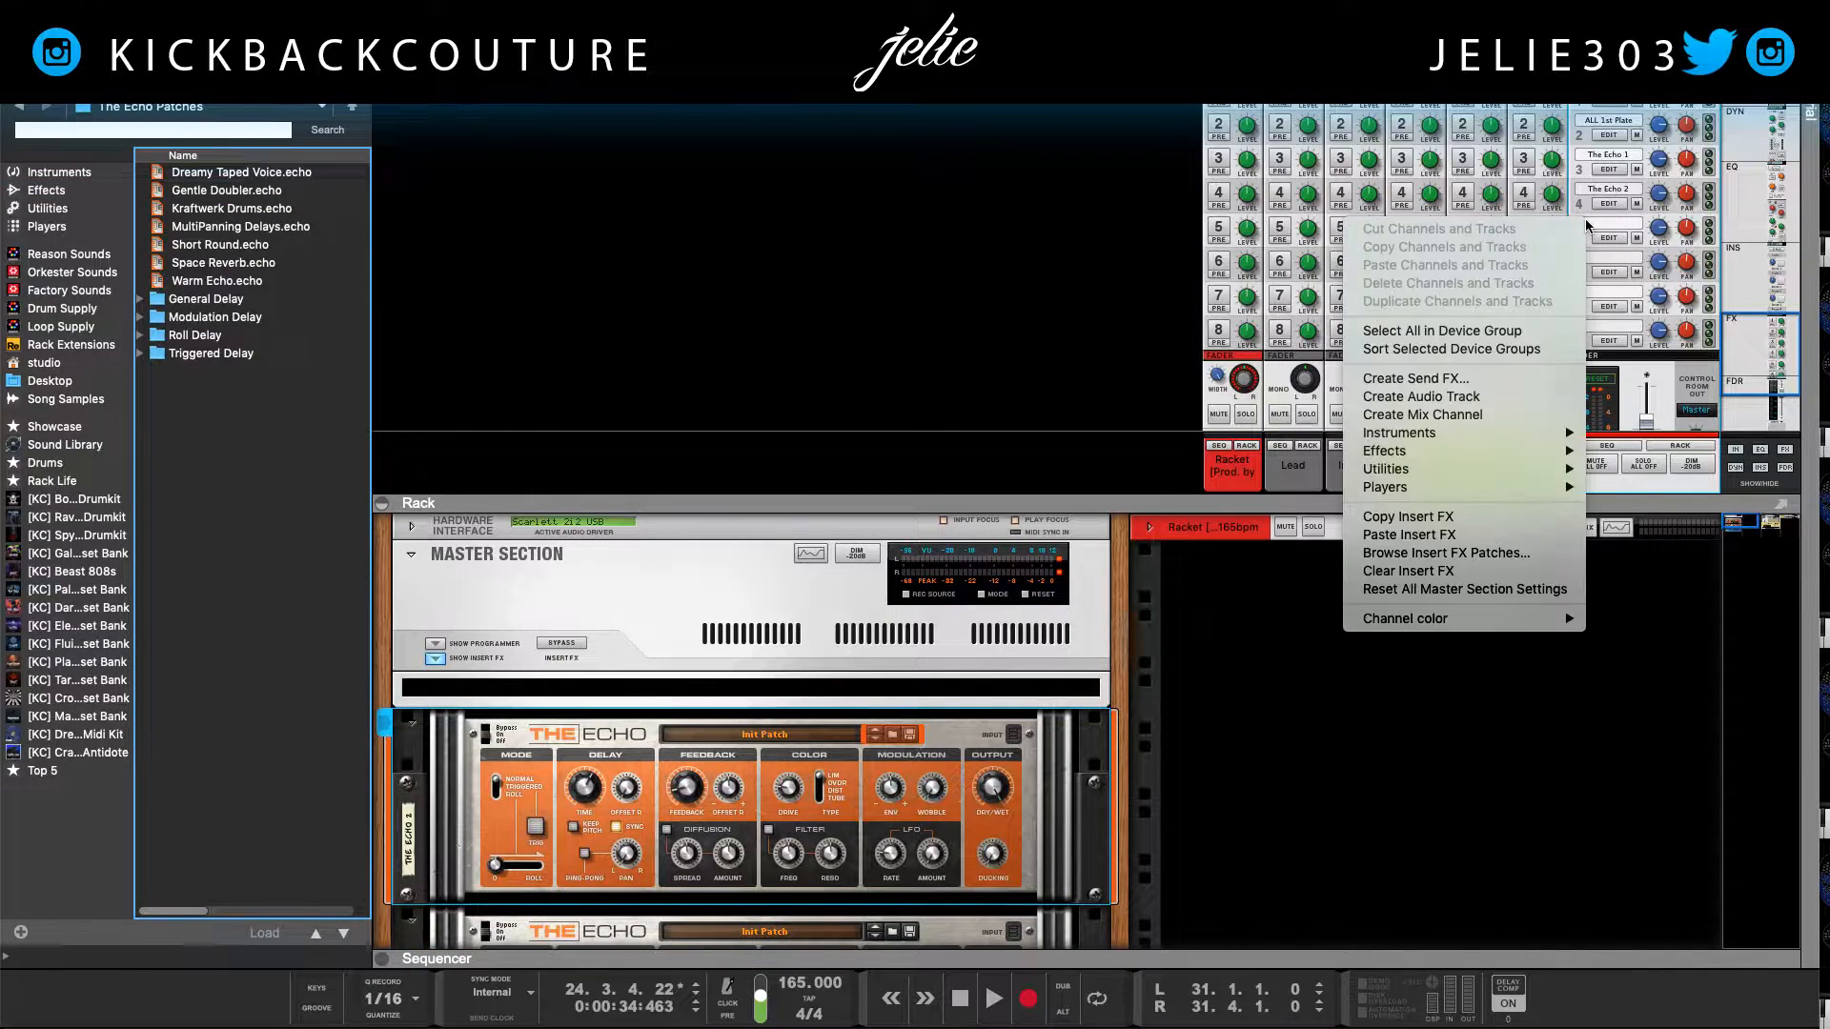
click(1492, 381)
click(253, 438)
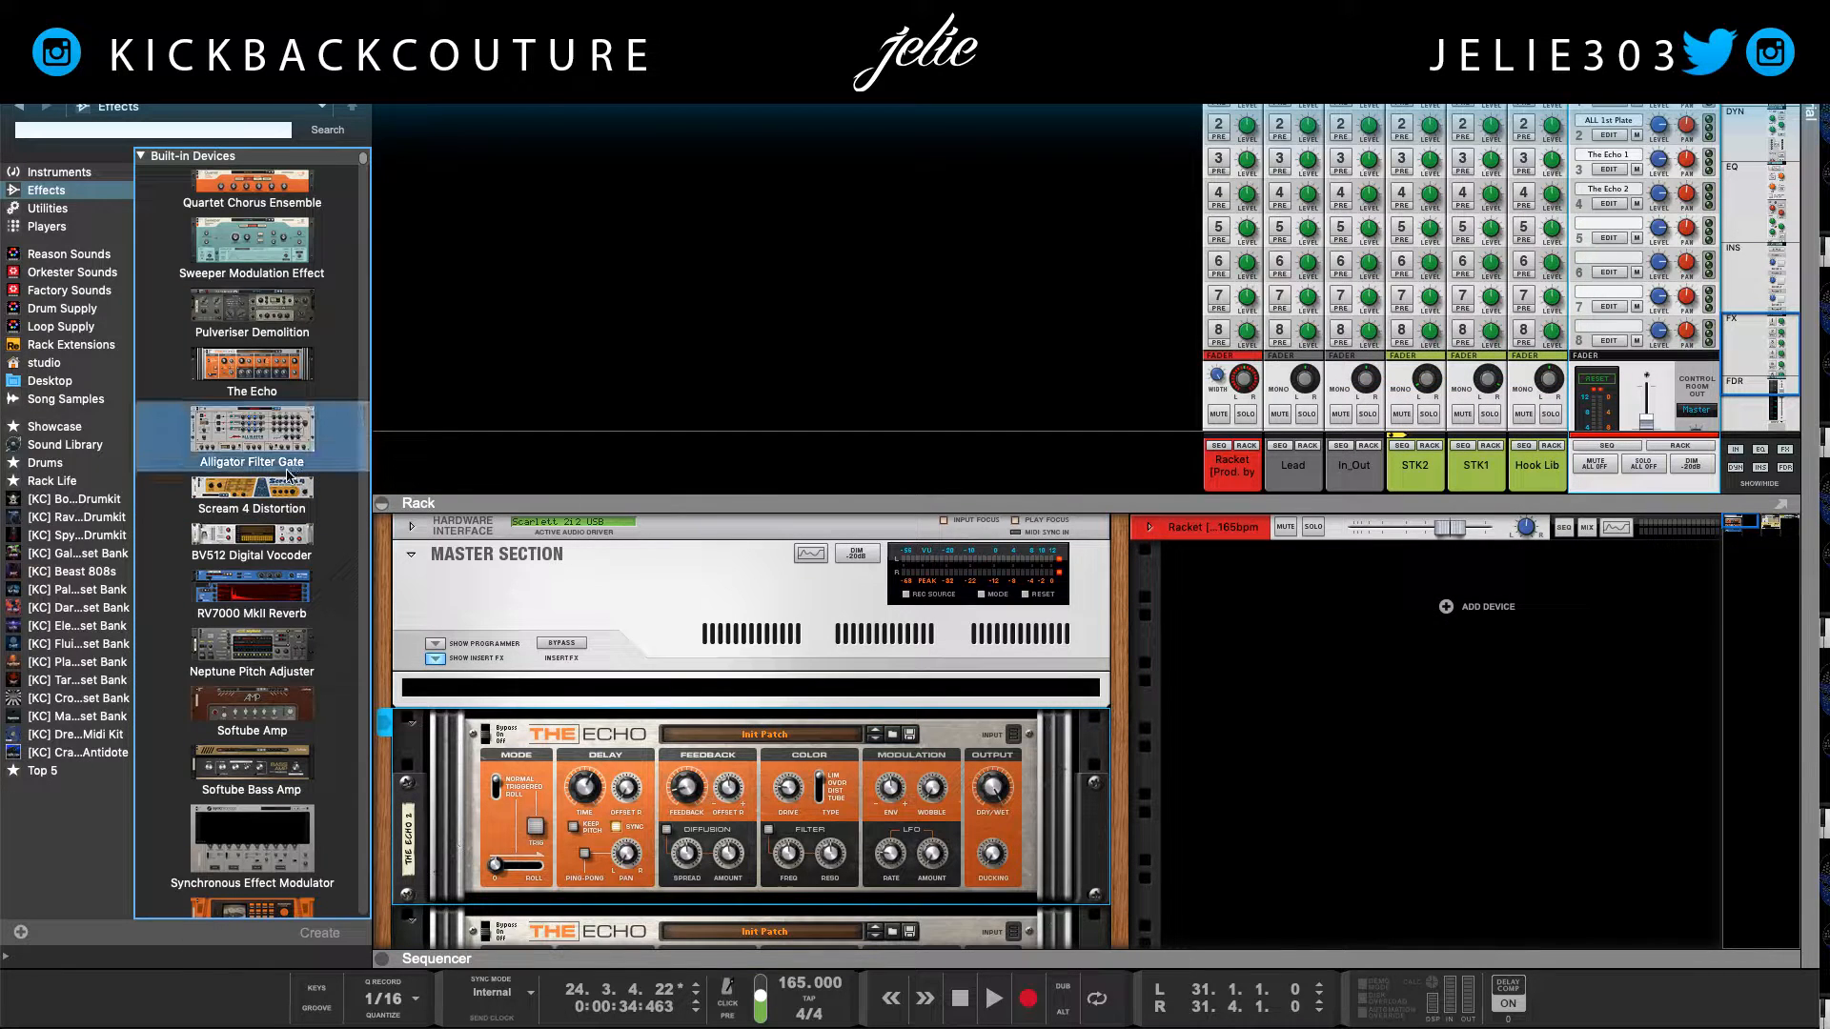
click(293, 488)
click(294, 530)
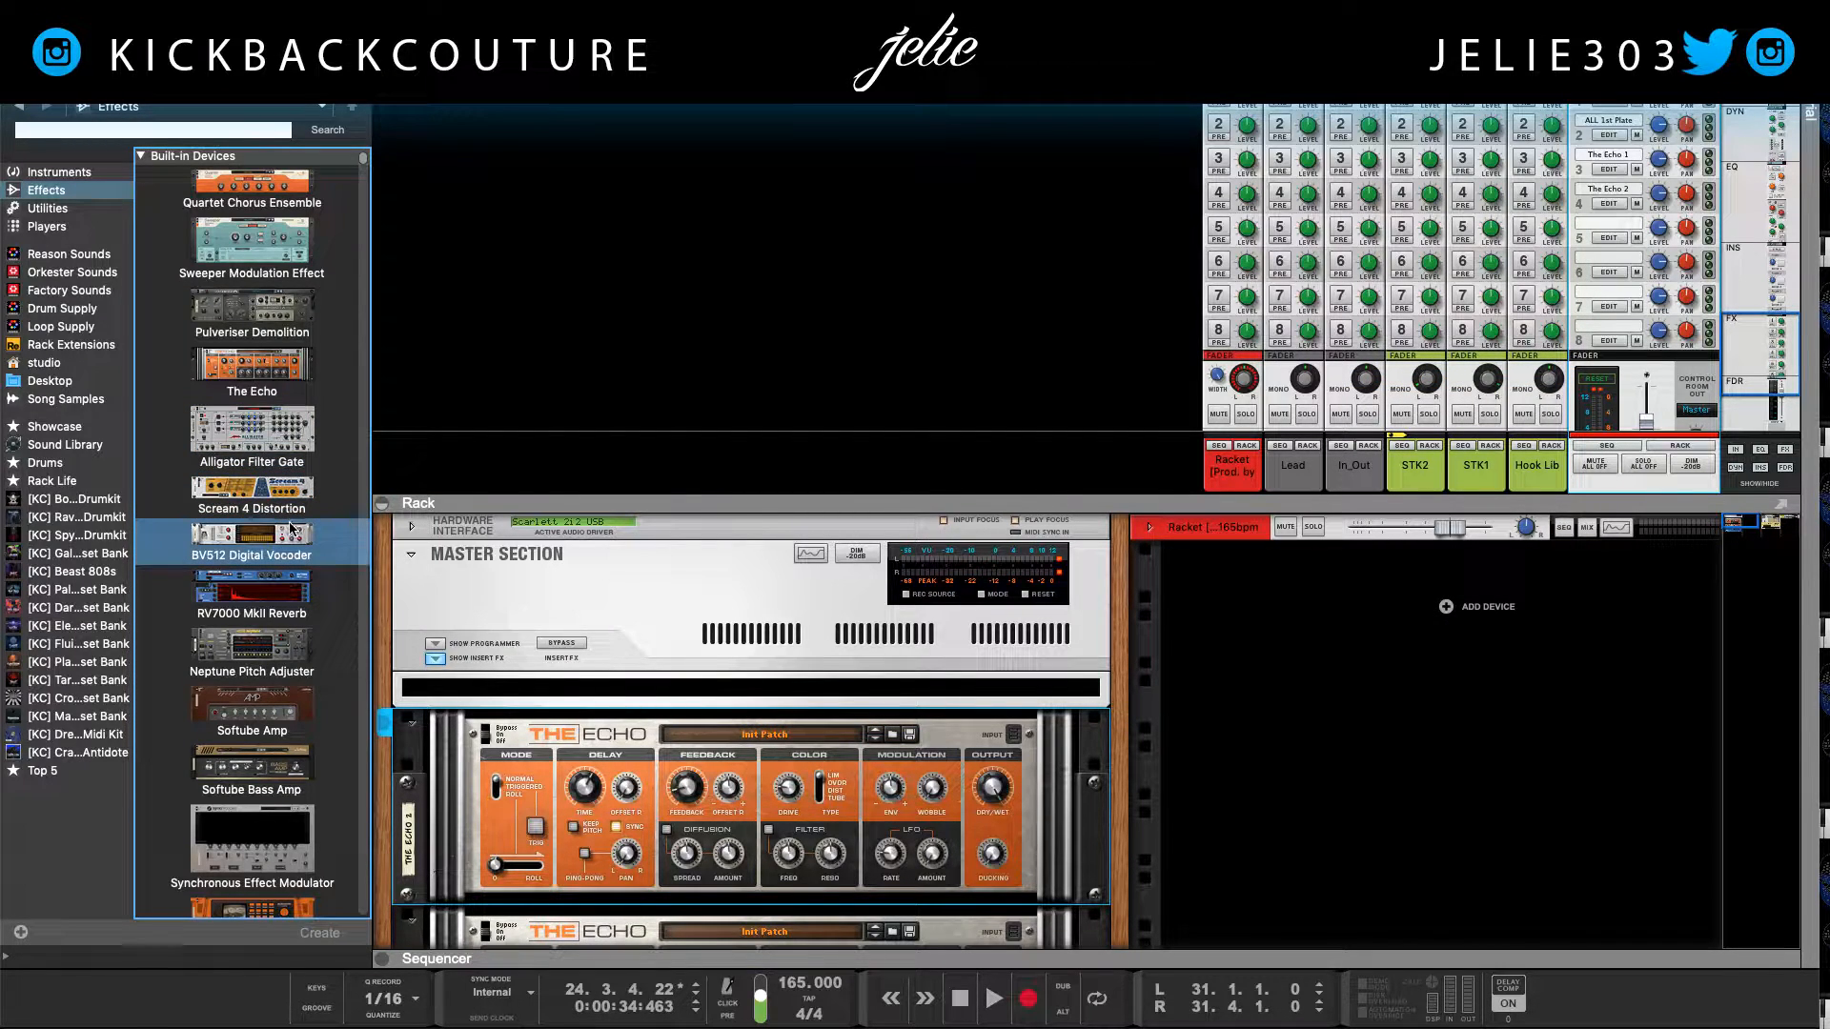
click(298, 517)
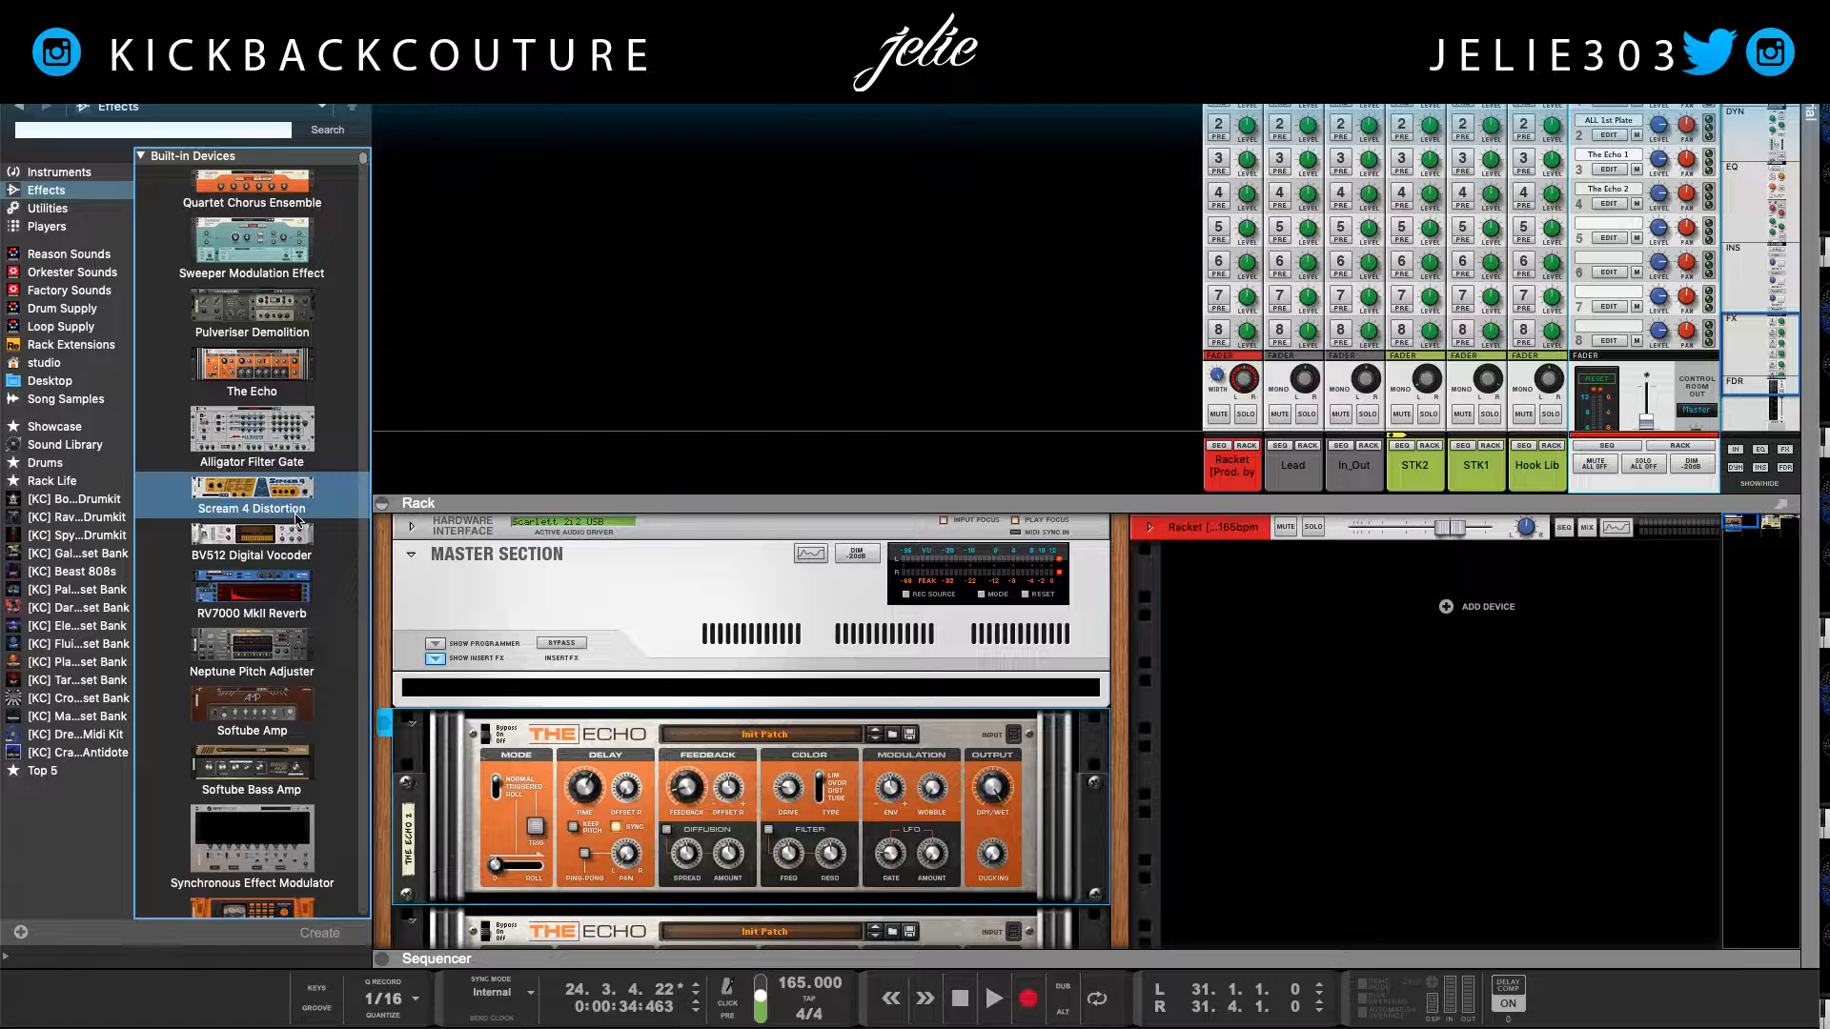
click(295, 529)
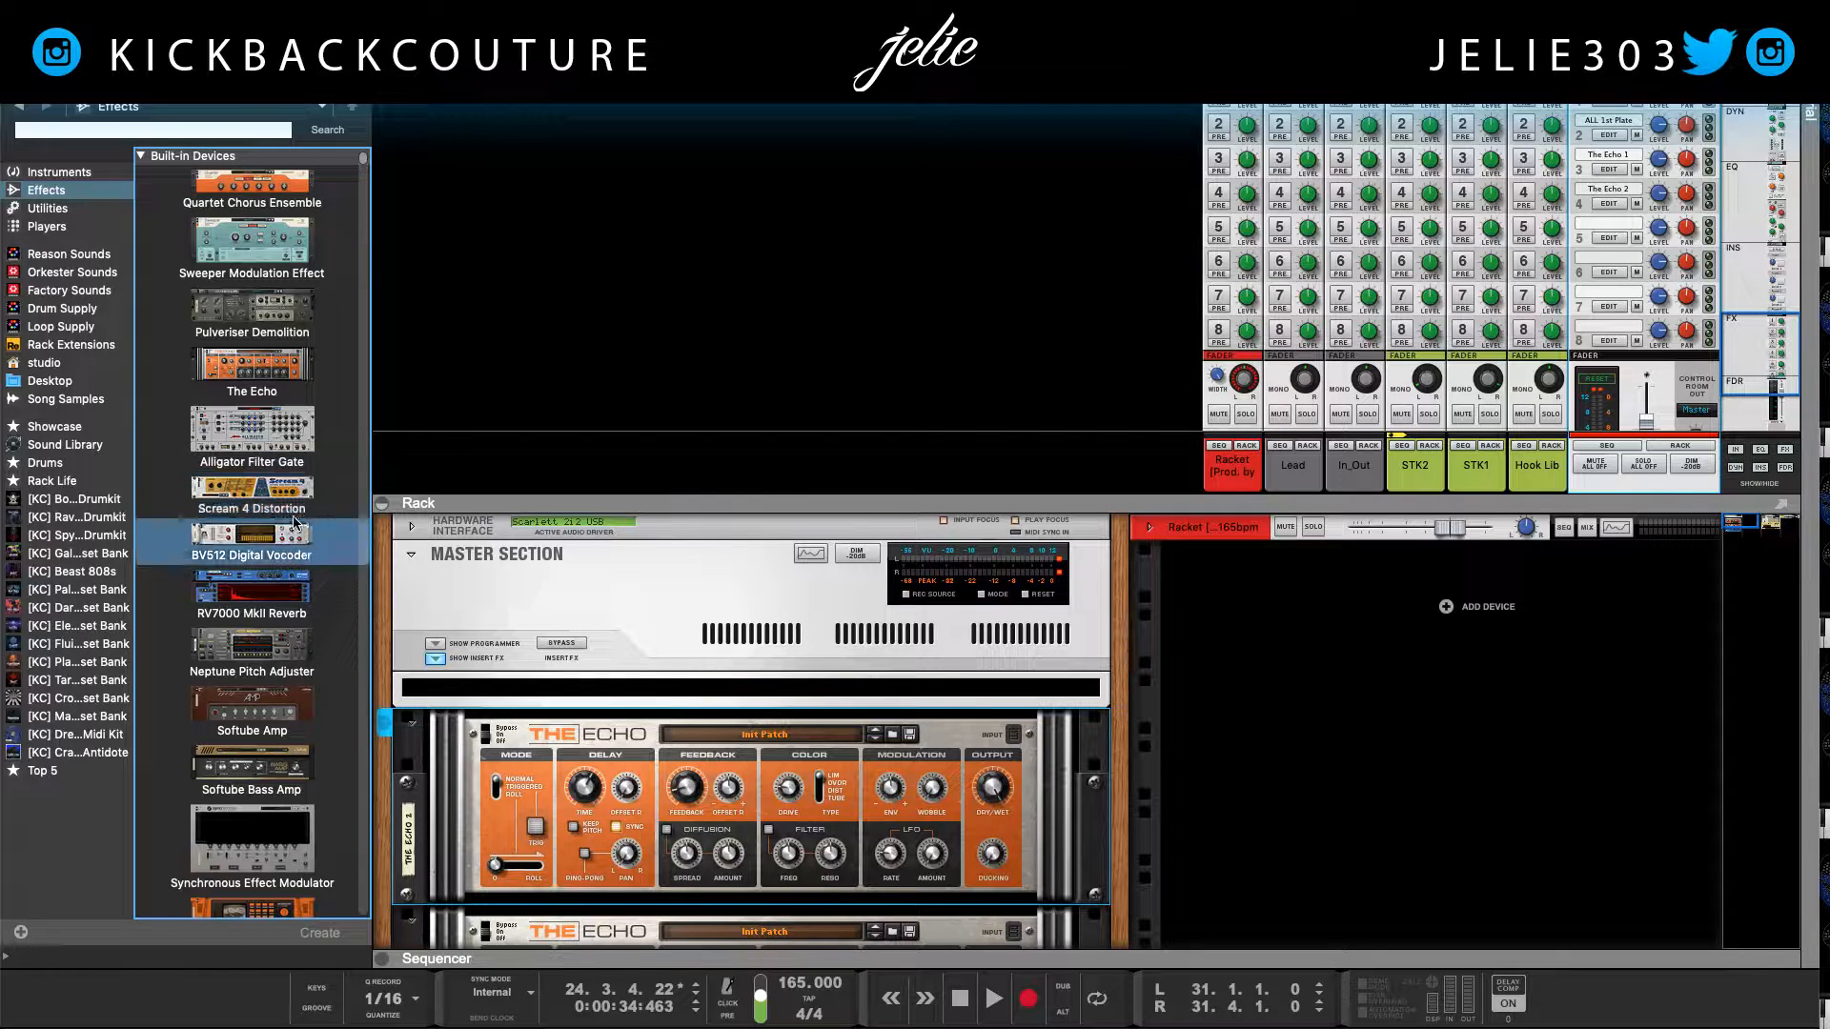
click(289, 512)
click(276, 472)
click(276, 482)
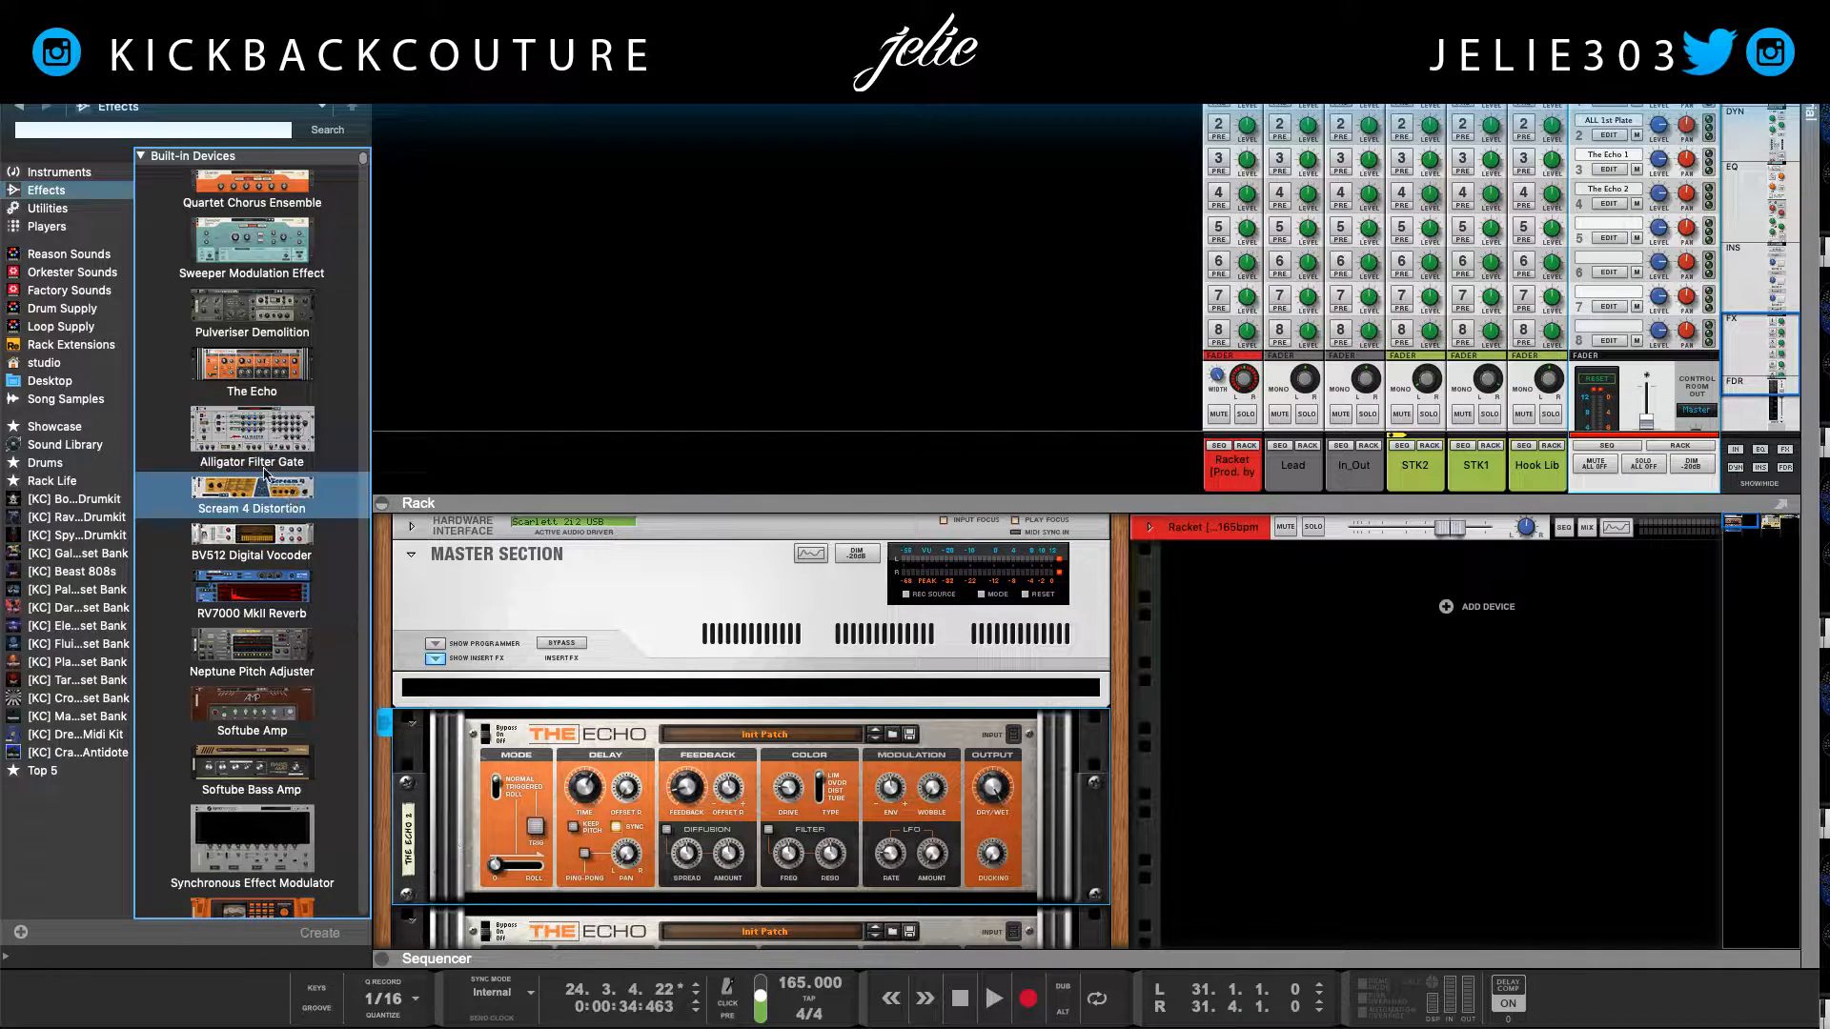
click(270, 443)
click(274, 315)
click(280, 270)
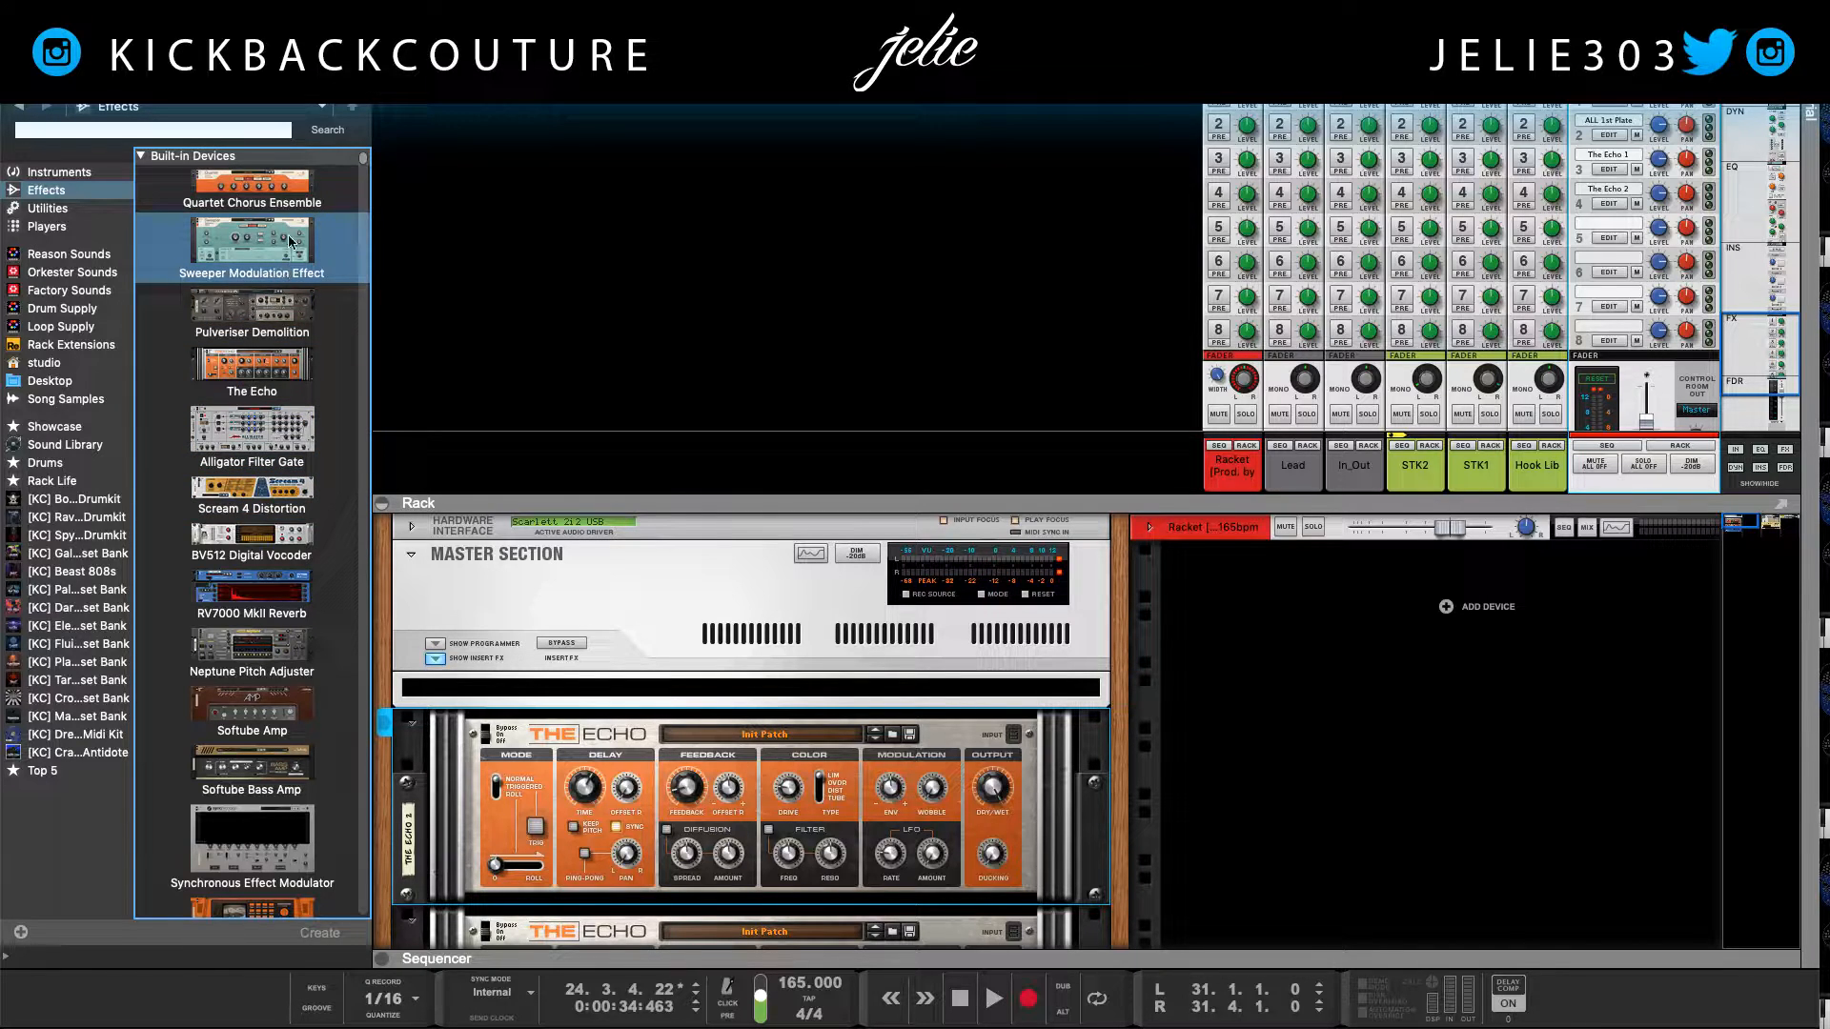
click(299, 186)
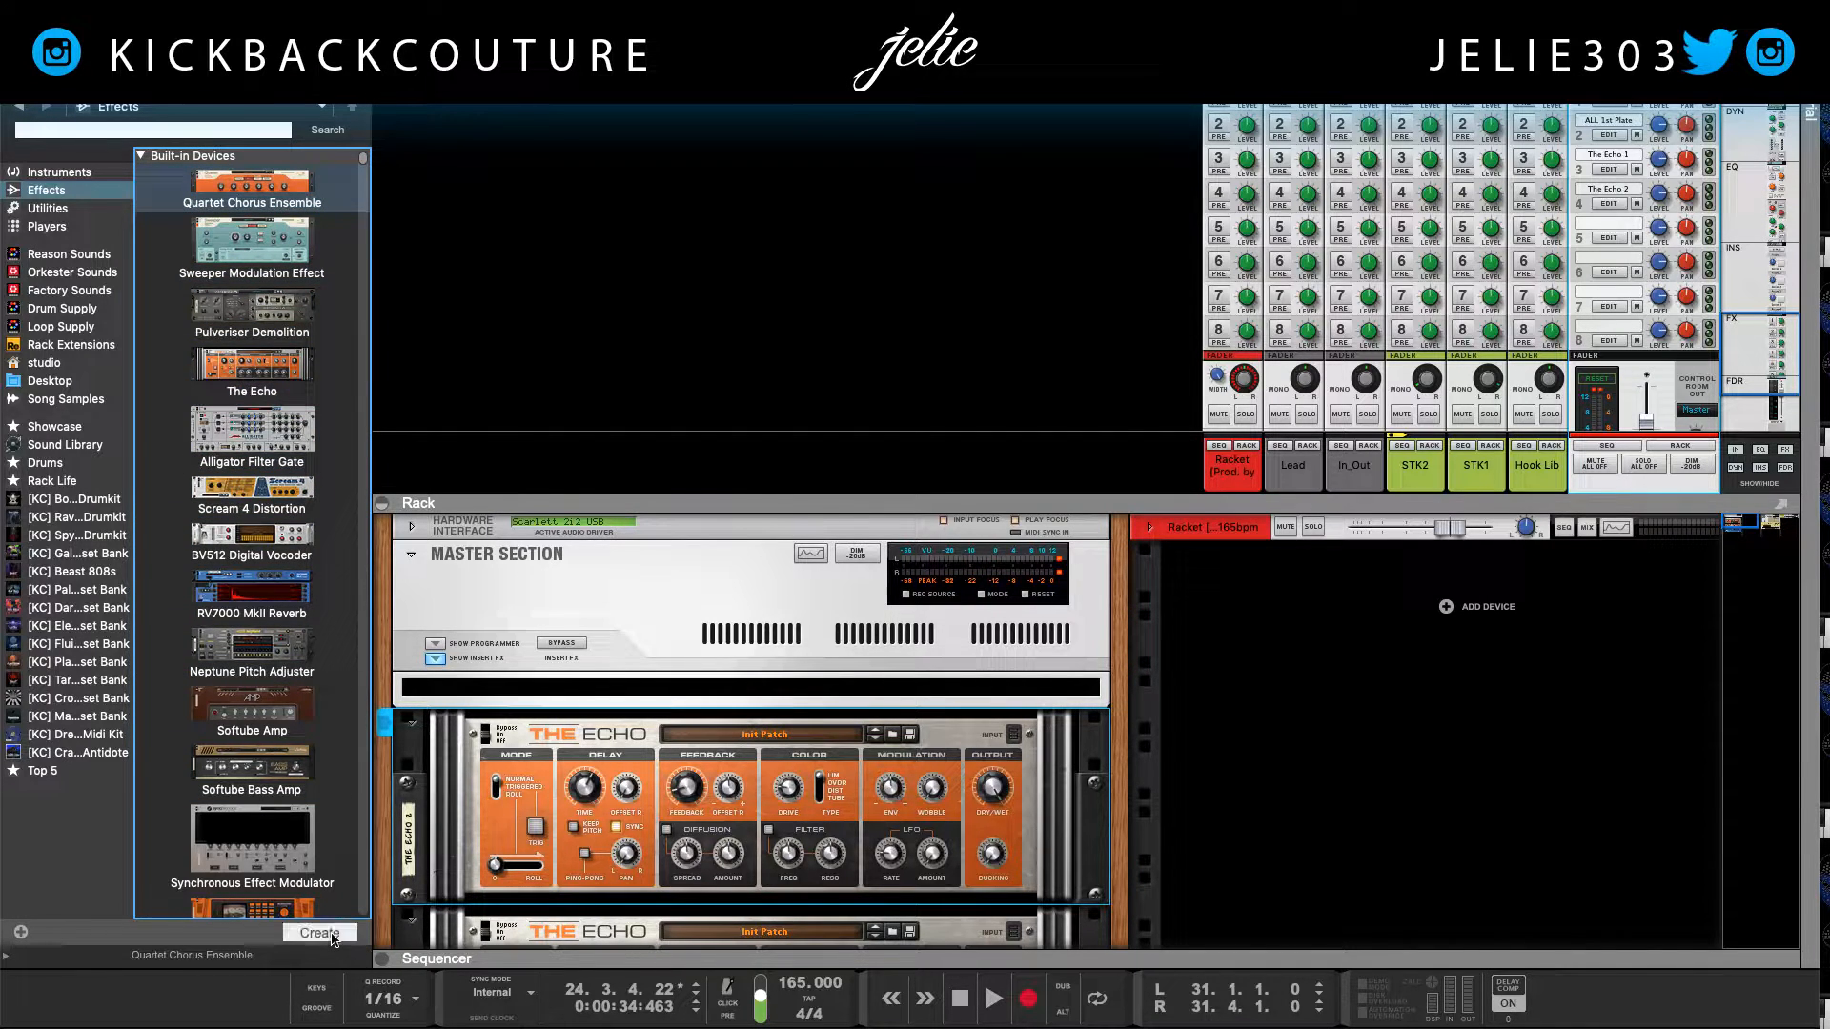
click(332, 937)
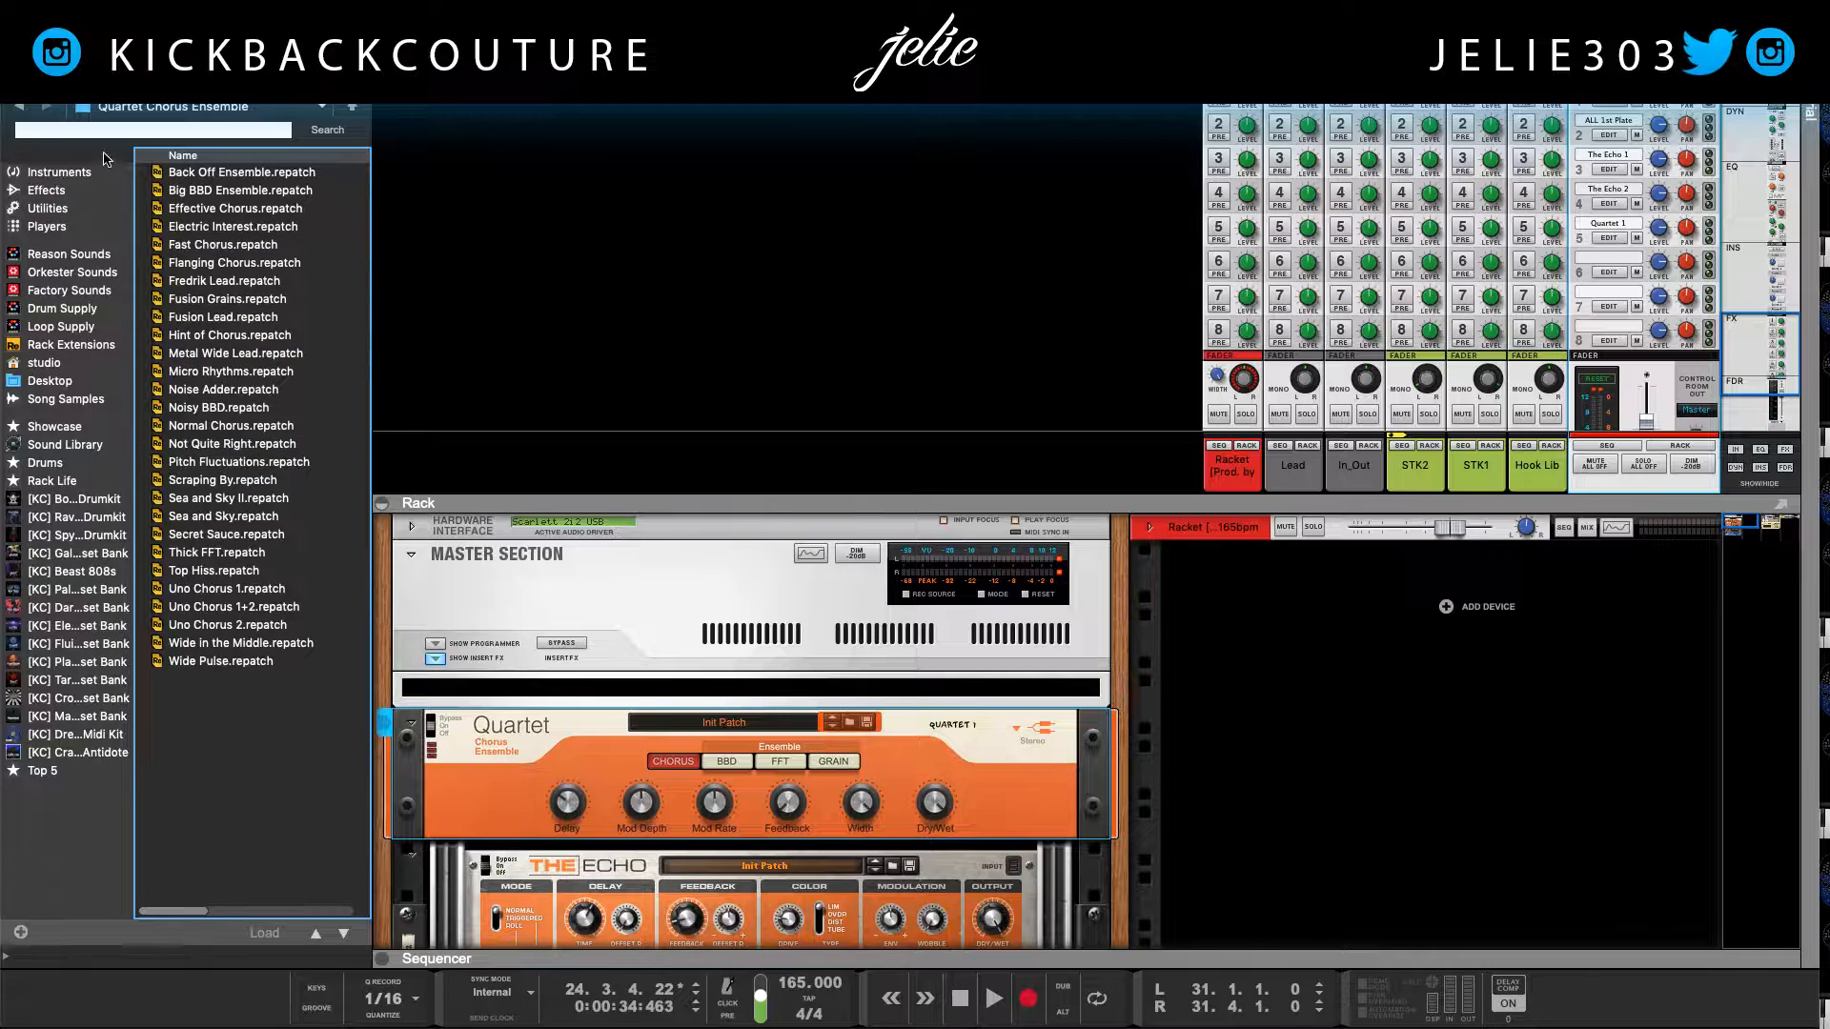
click(11, 71)
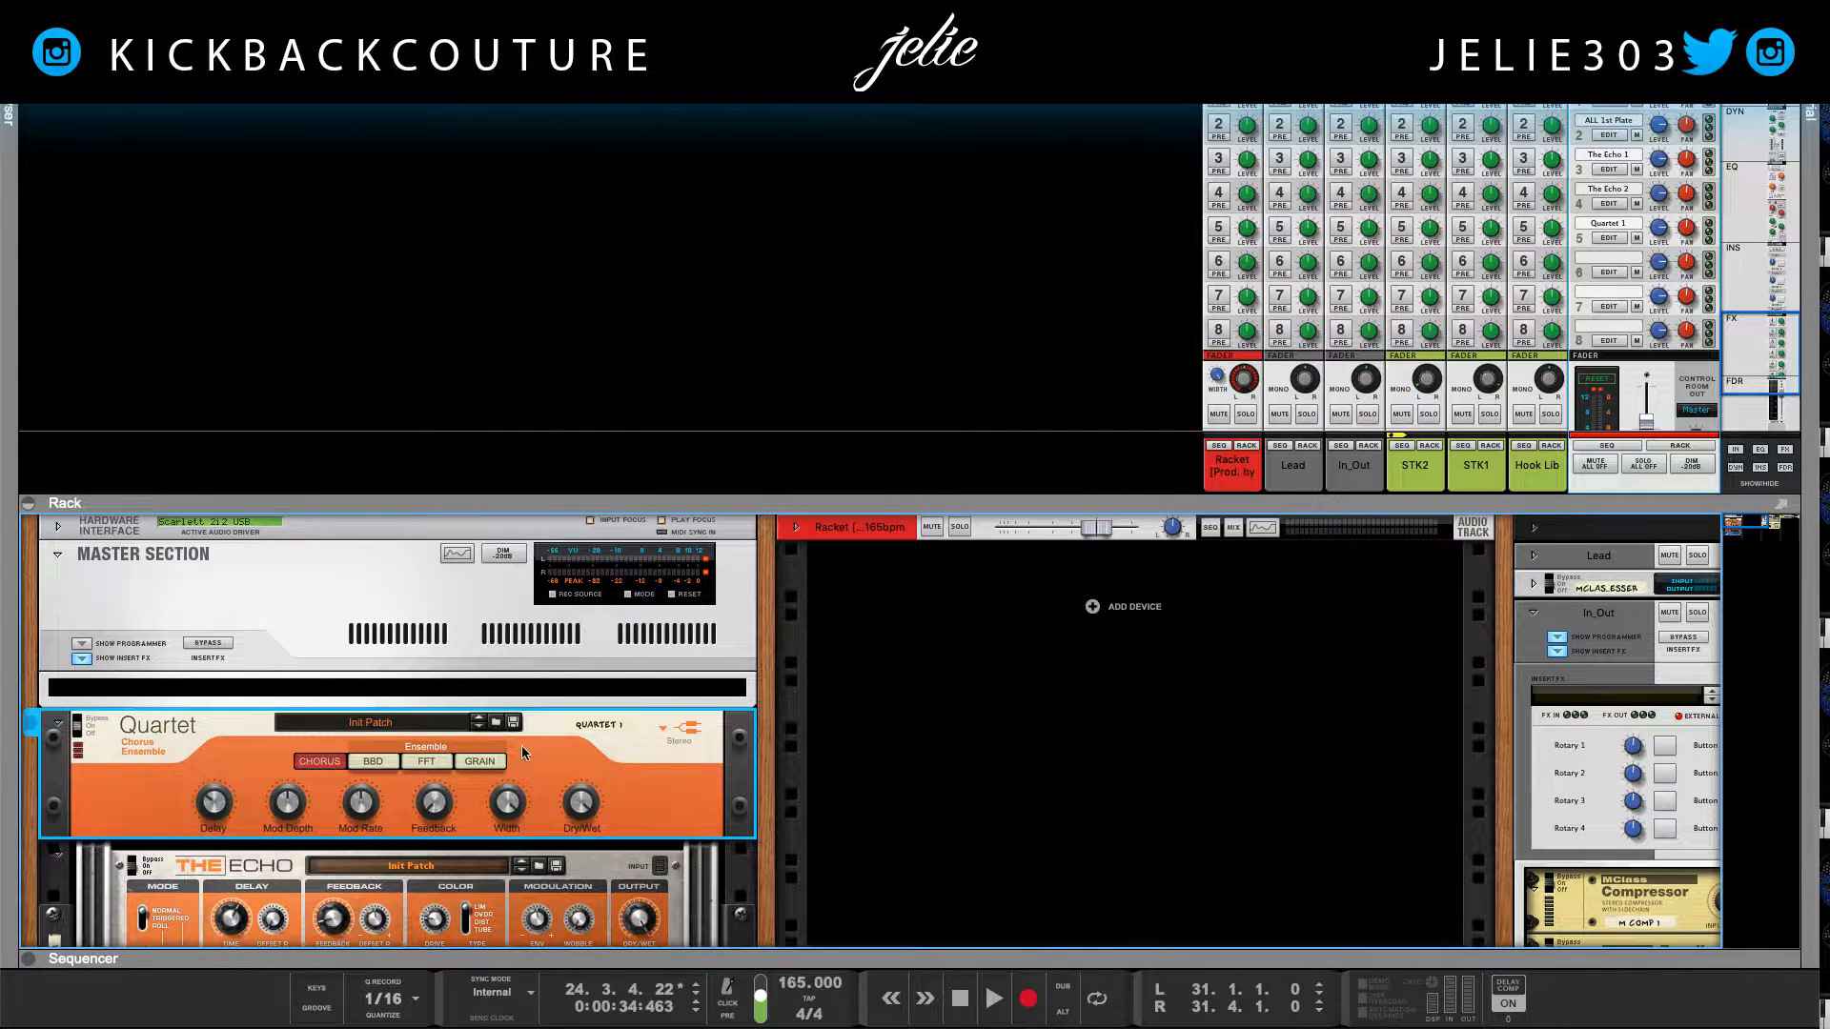
Step: Set the left locator to bar 25.3 and the right locator to bar 49.1 over the verse, and play from its start
scroll(522, 745, down, 5)
scroll(514, 748, up, 5)
key(space)
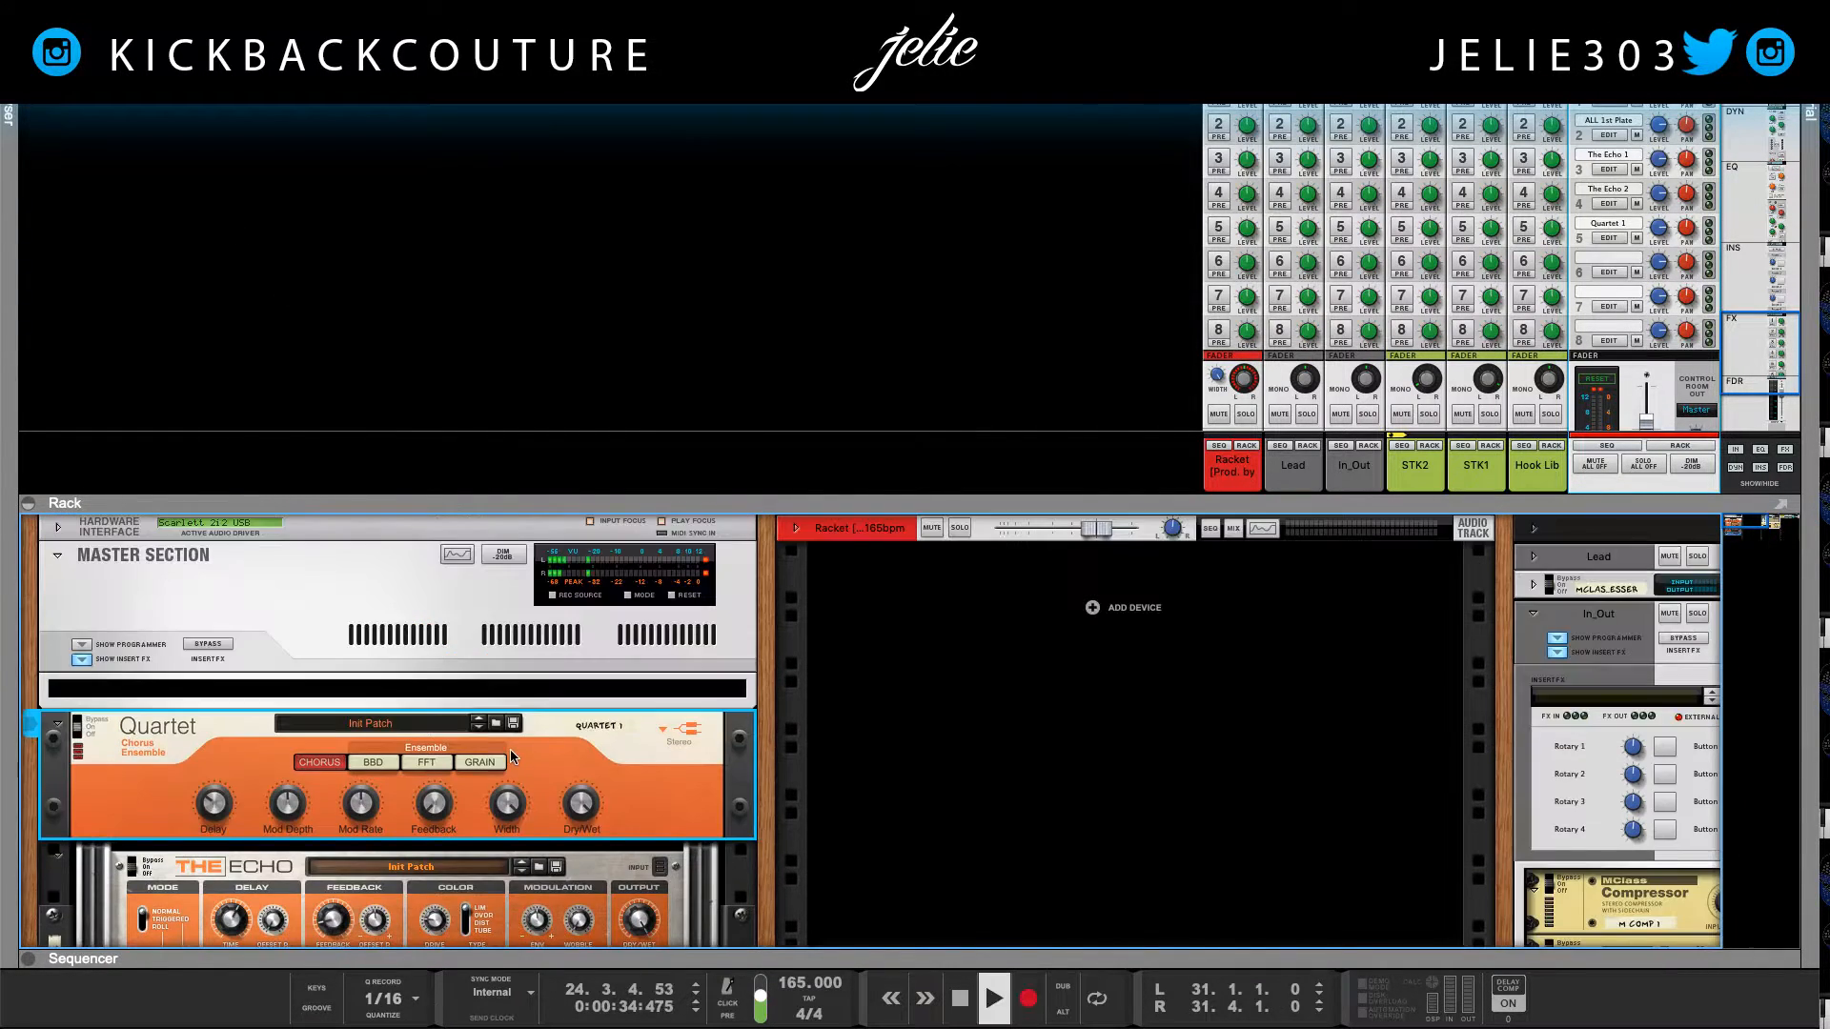
key(space)
click(749, 943)
drag(750, 945, 763, 271)
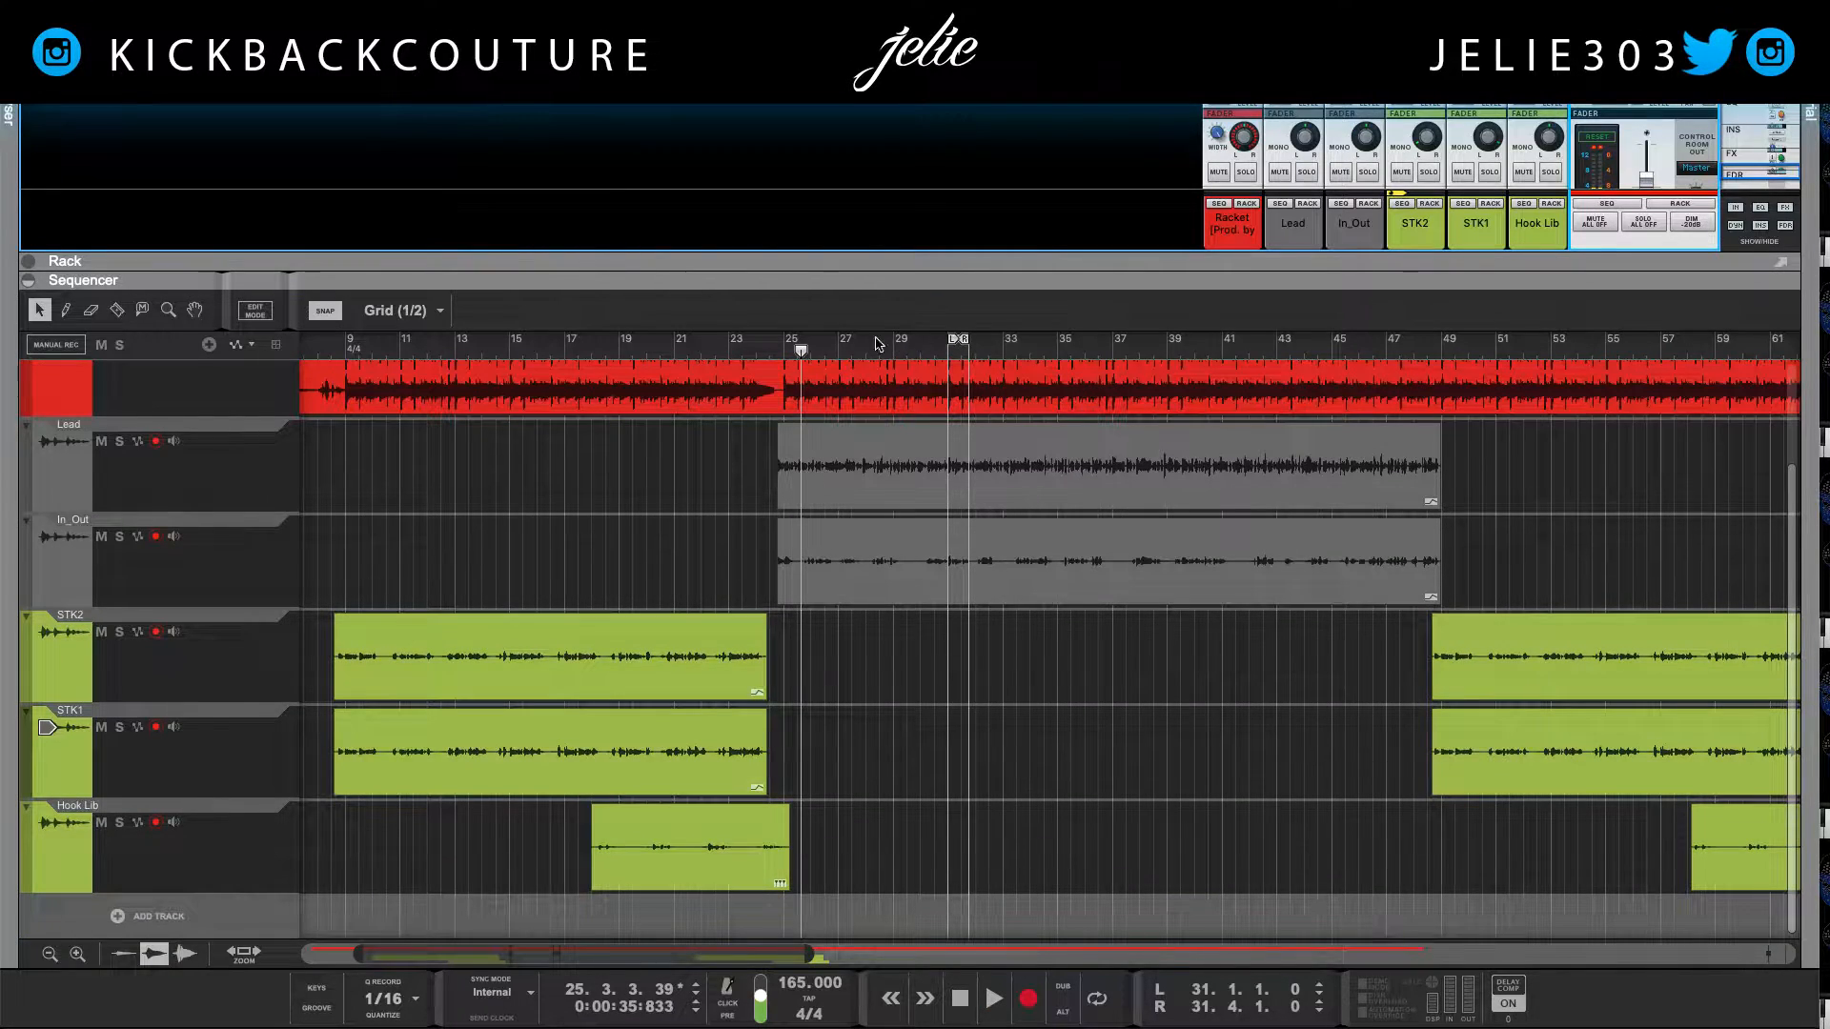
alt+click(802, 342)
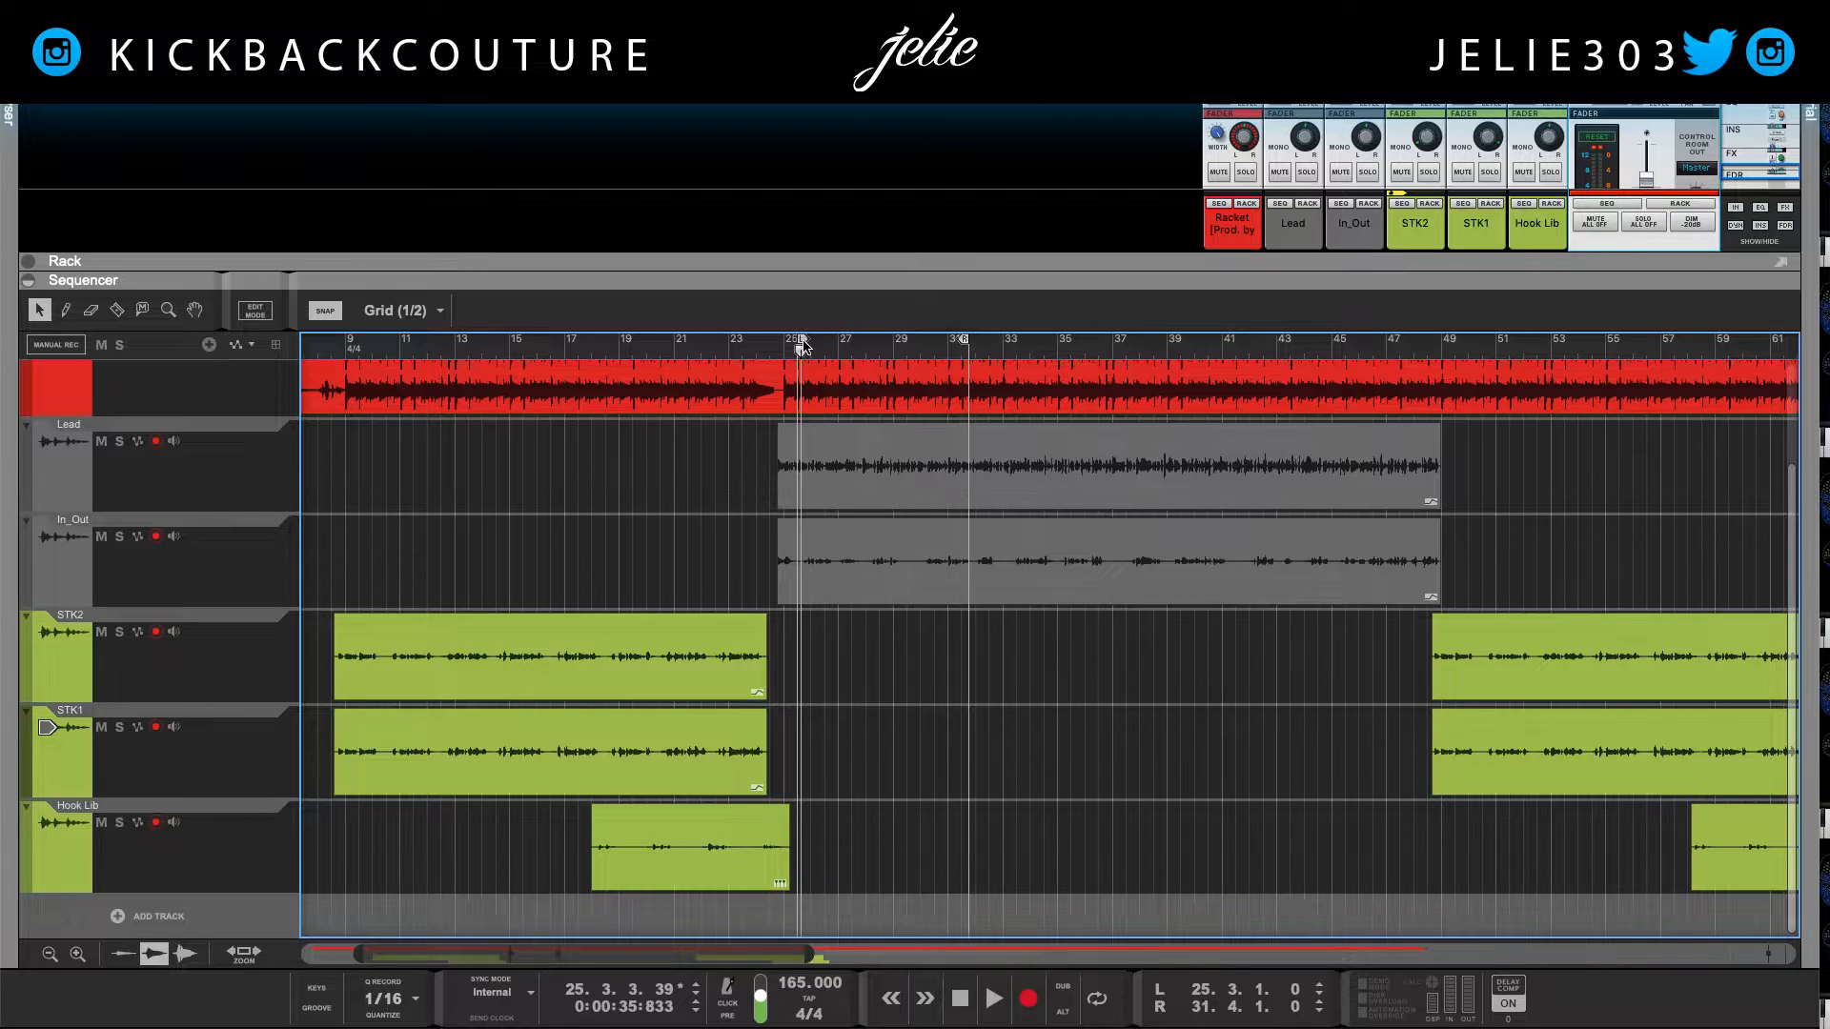
drag(974, 343, 1444, 345)
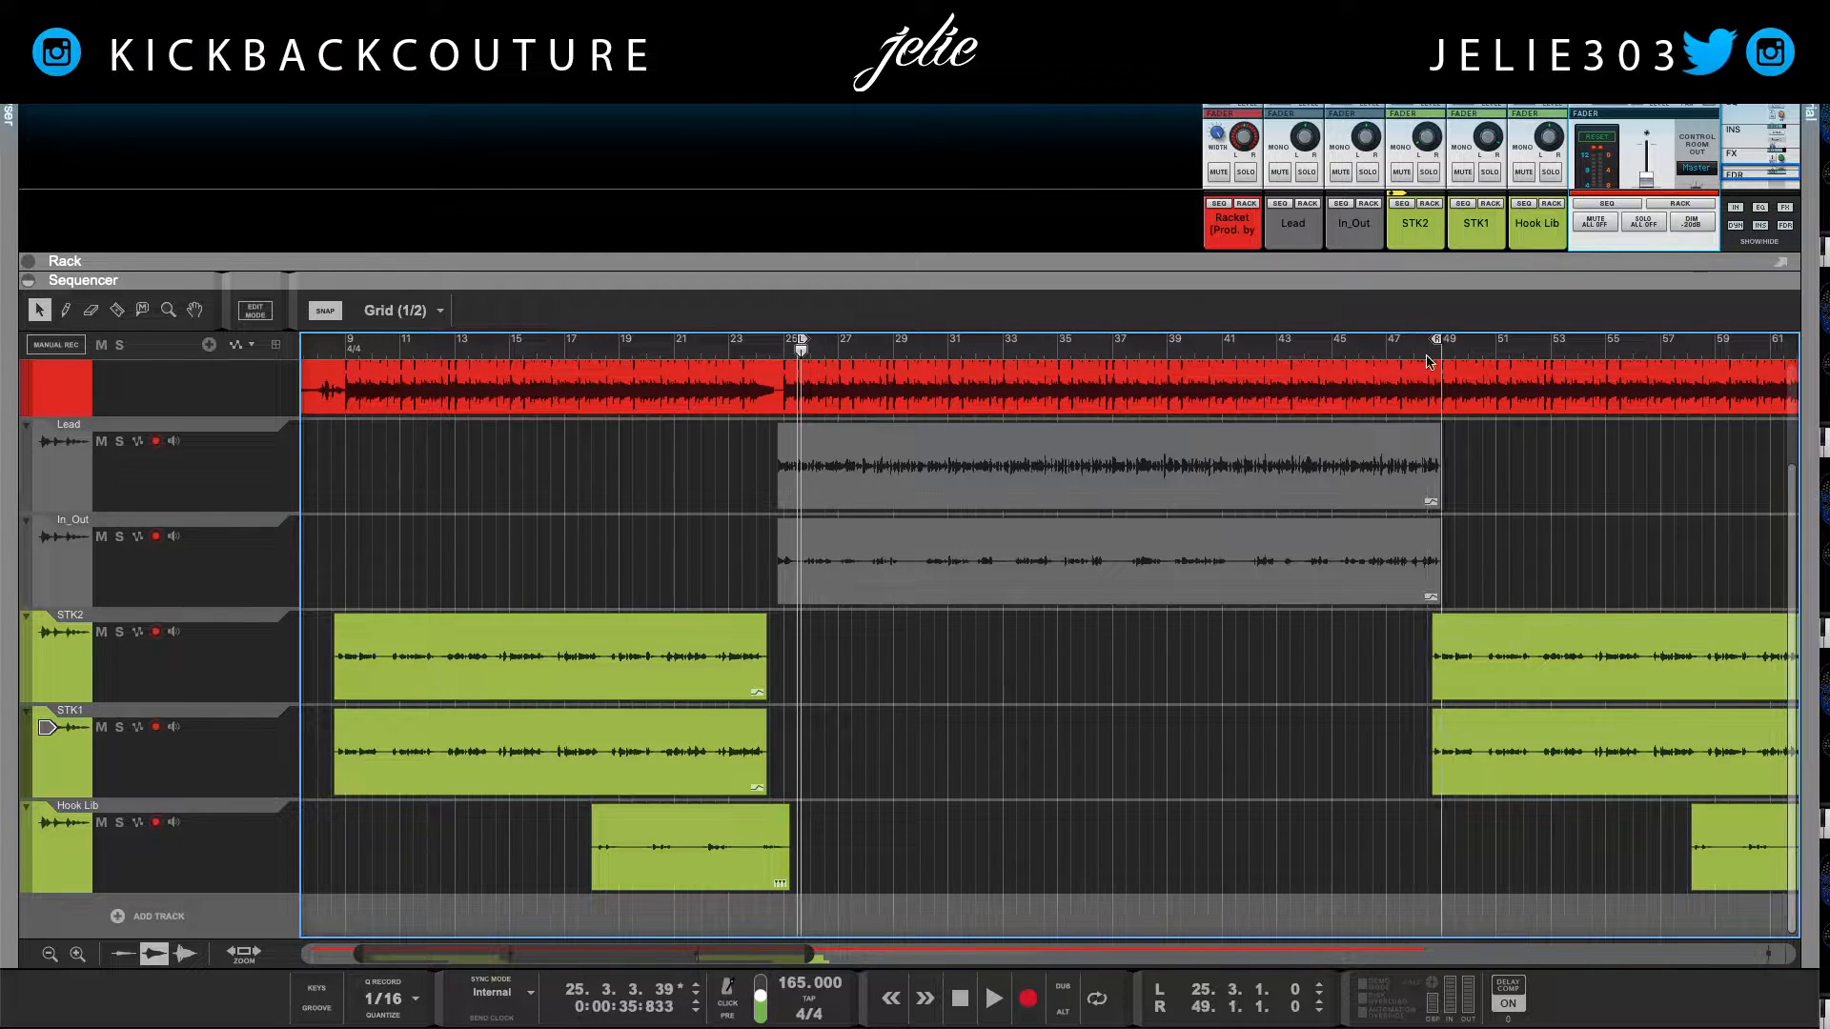
key(shift+Return)
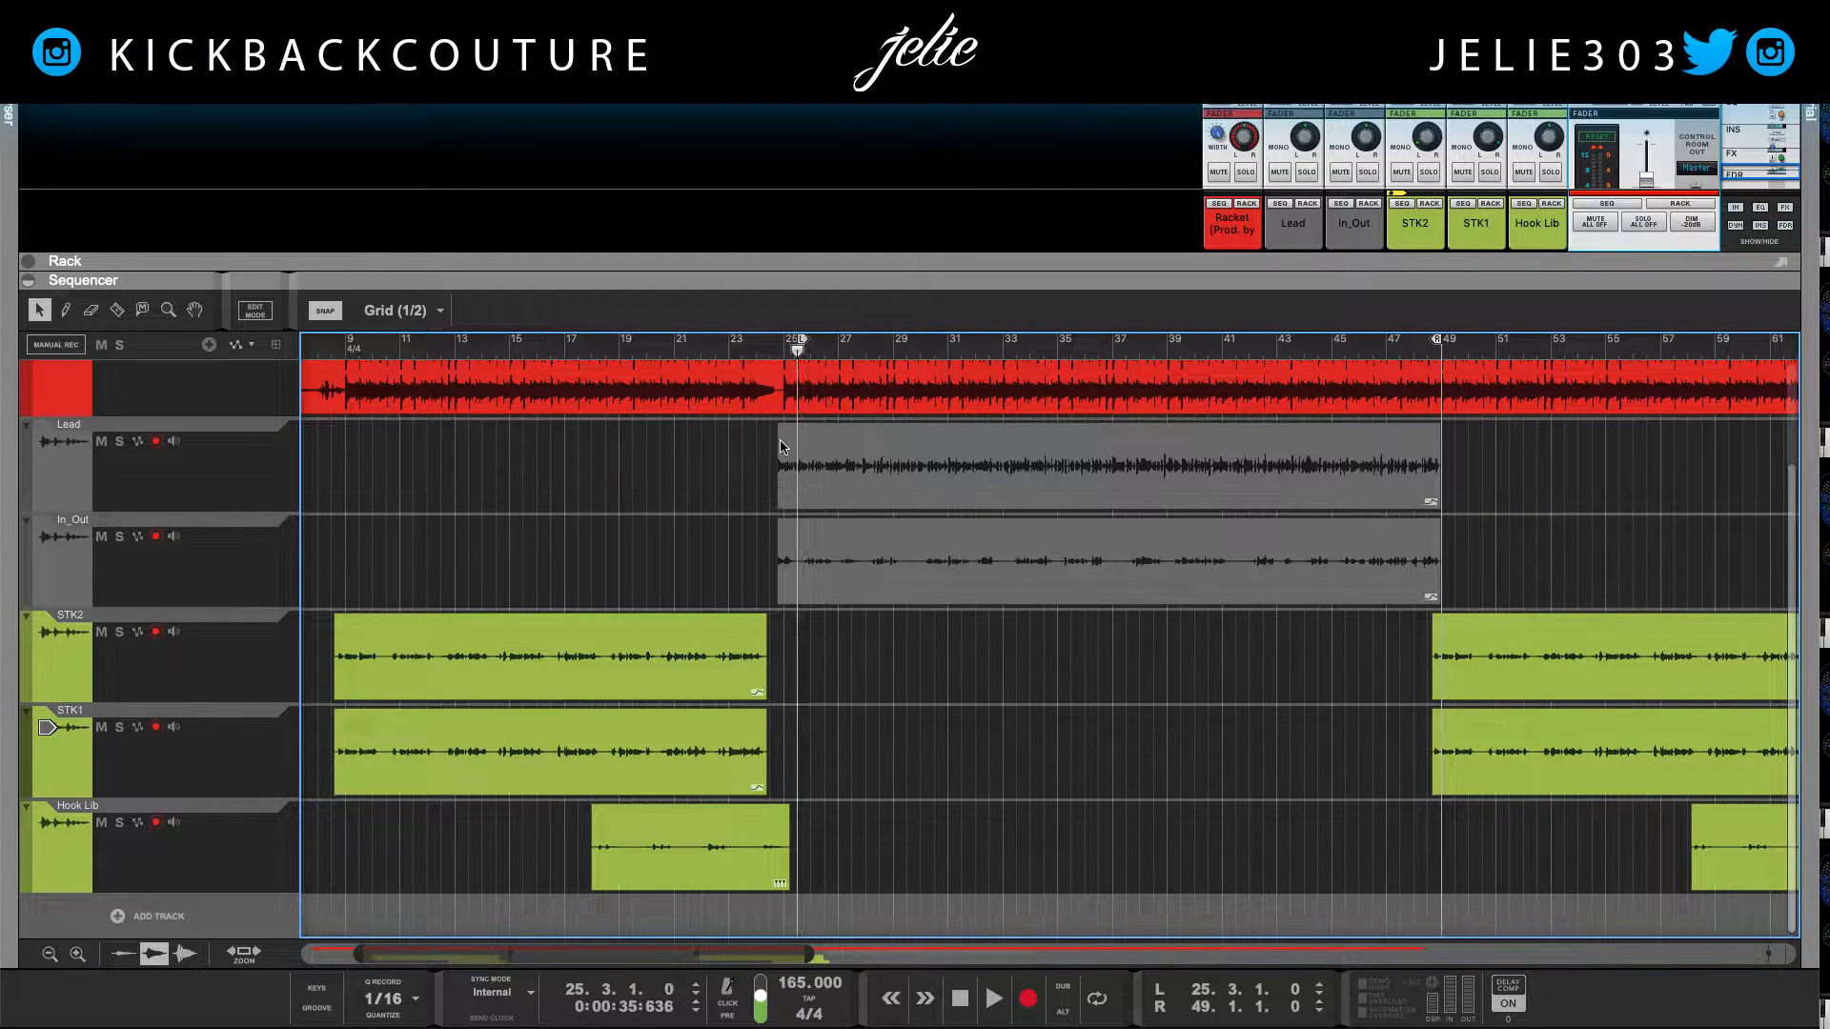
key(space)
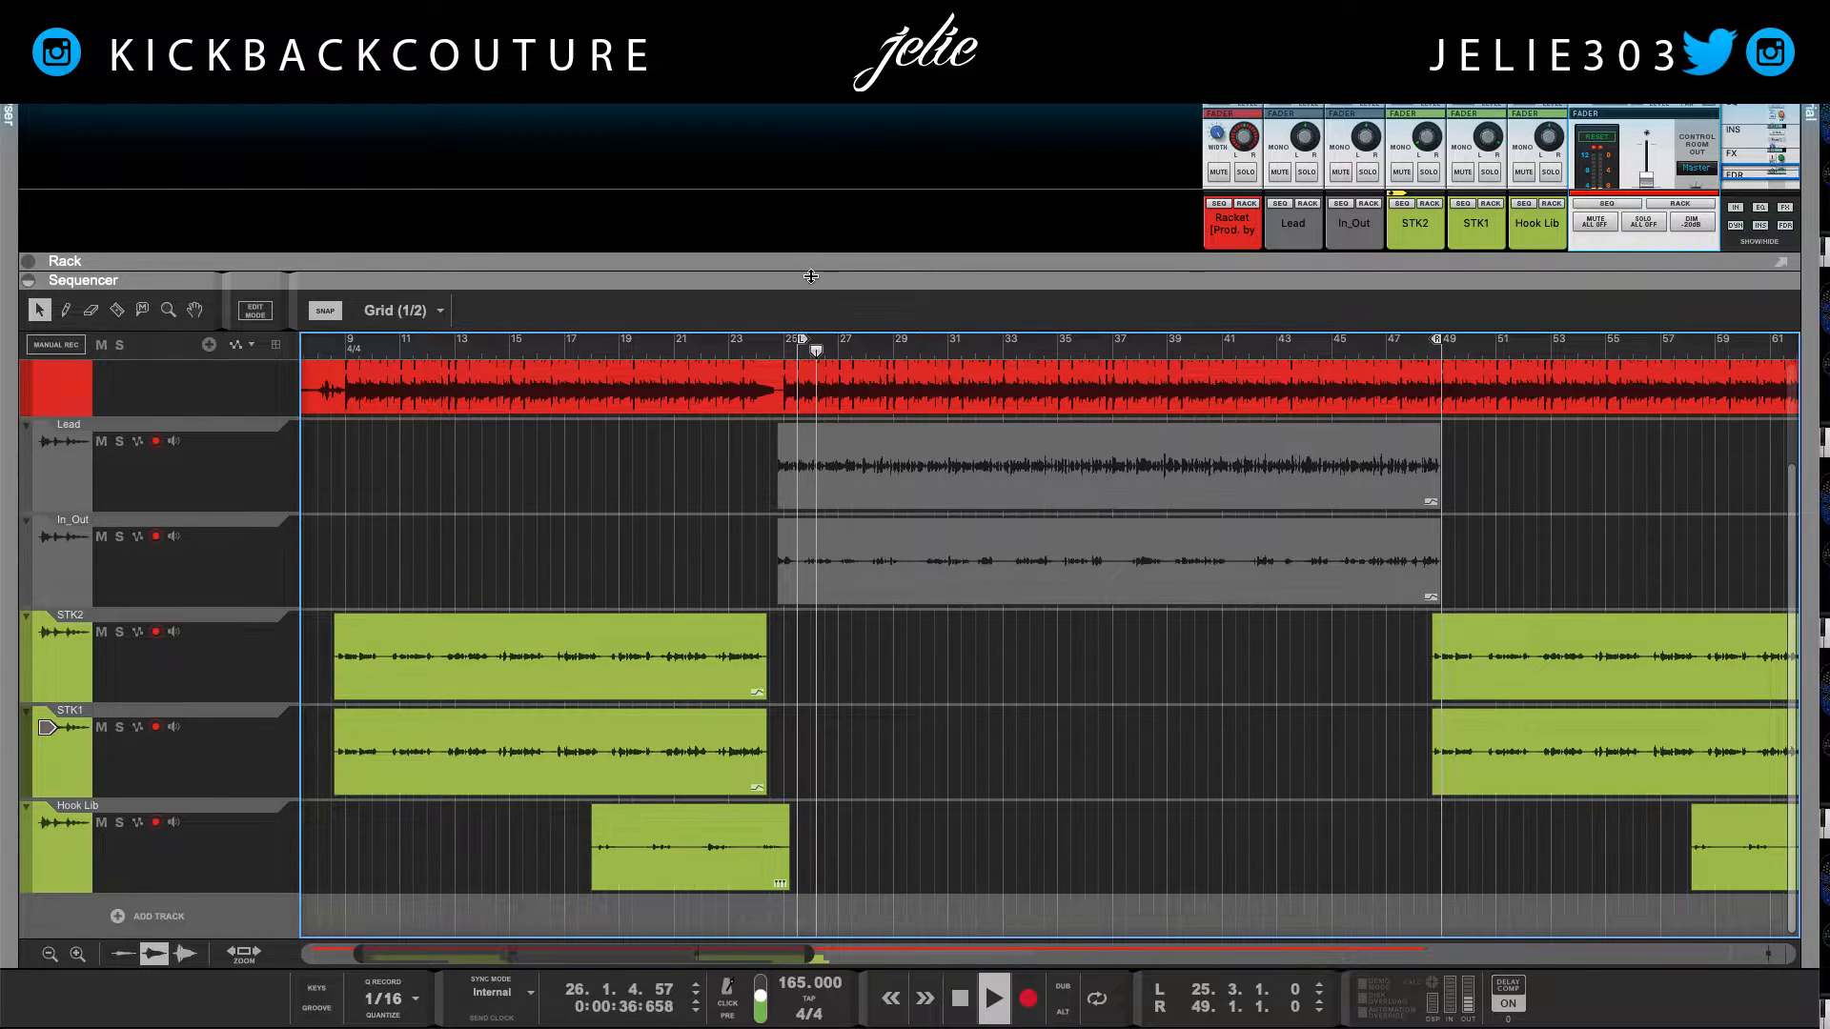
Step: Stop playback and mute the Hook Lib, STK1, STK2 and In_Out tracks in the rack
drag(755, 281, 710, 958)
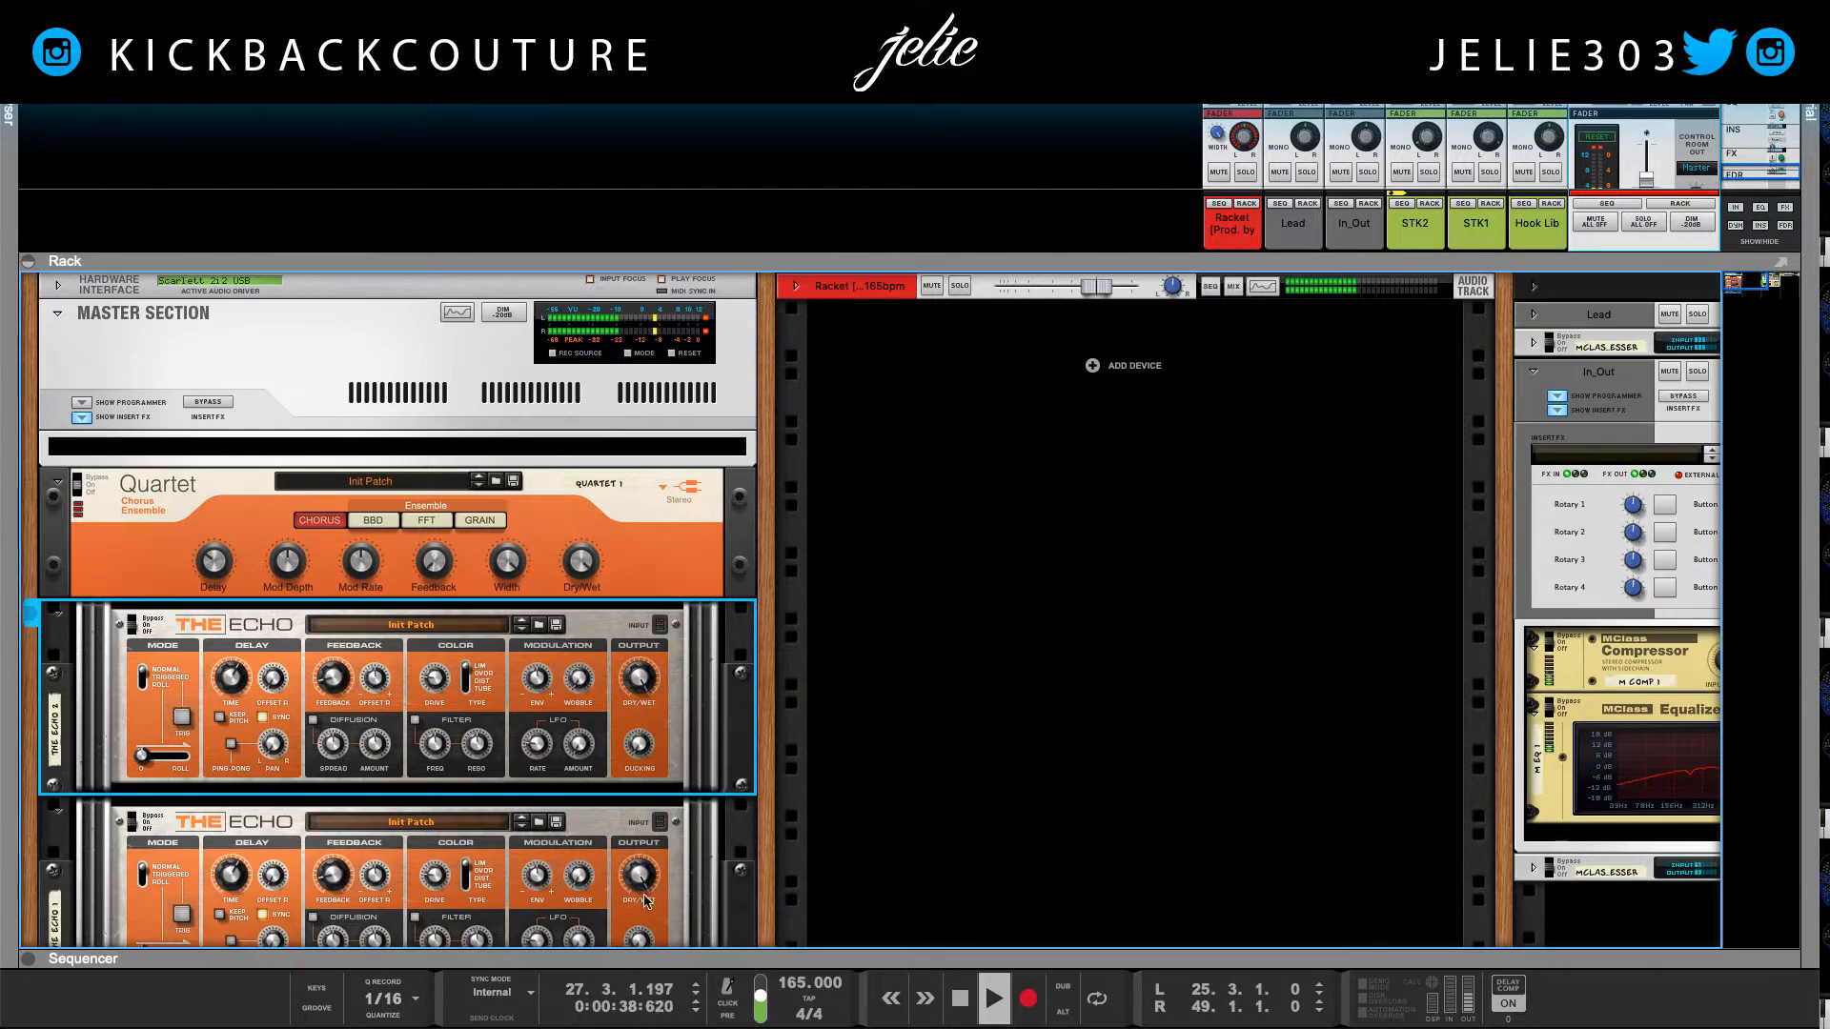
key(space)
scroll(641, 715, down, 2)
scroll(646, 731, right, 8)
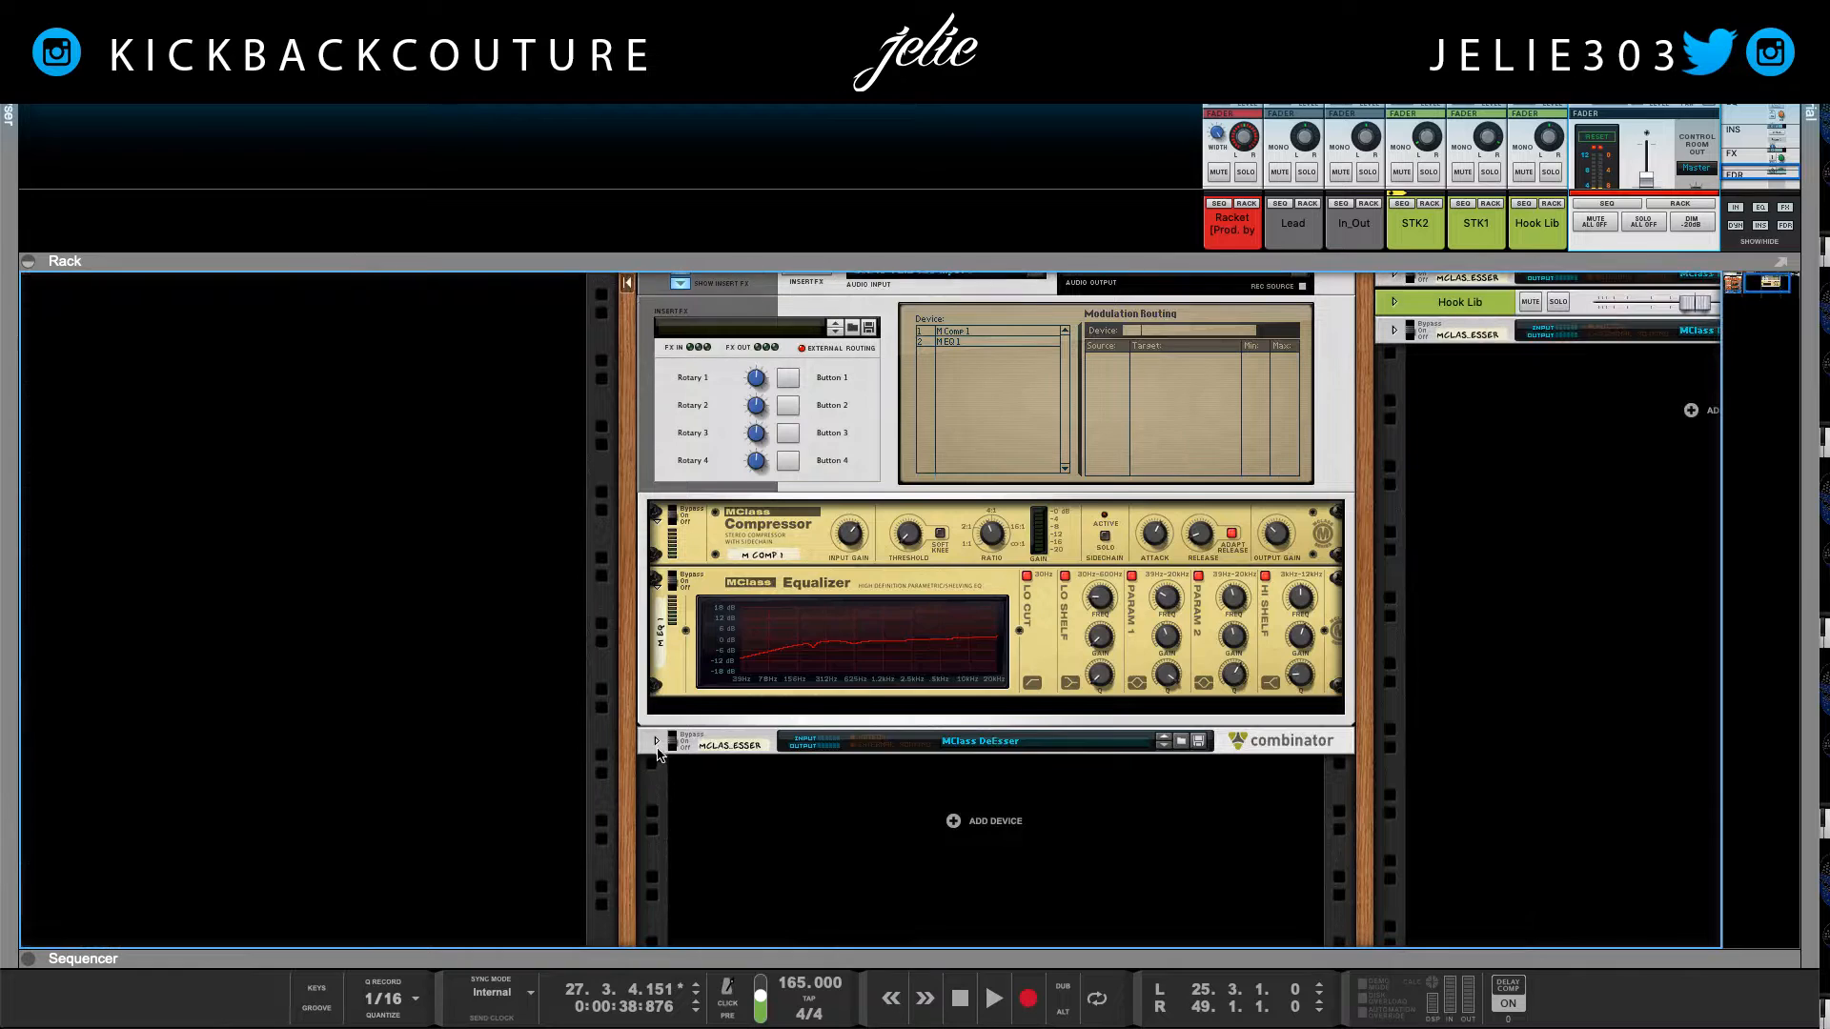
scroll(645, 759, up, 2)
scroll(643, 759, right, 8)
click(1138, 428)
click(1140, 372)
click(1140, 315)
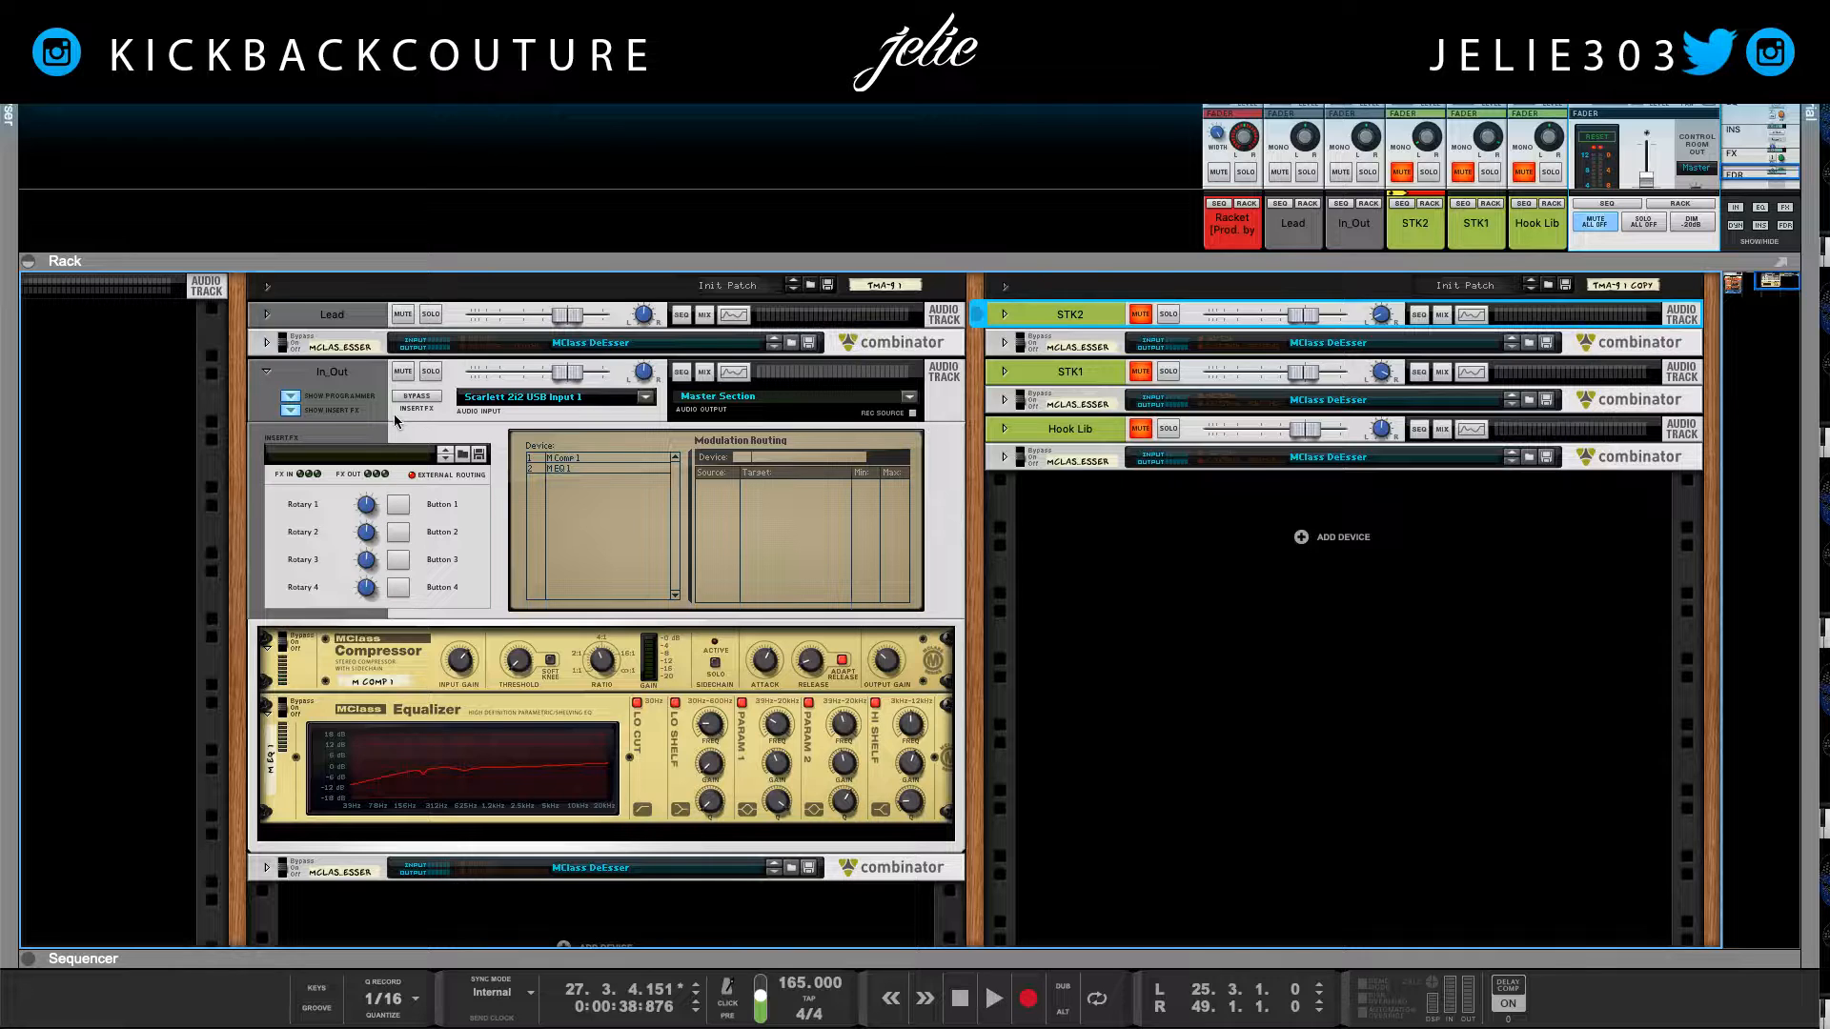
click(403, 371)
Step: Enlarge the mixer to show the send section and solo the Lead channel
scroll(416, 633, left, 8)
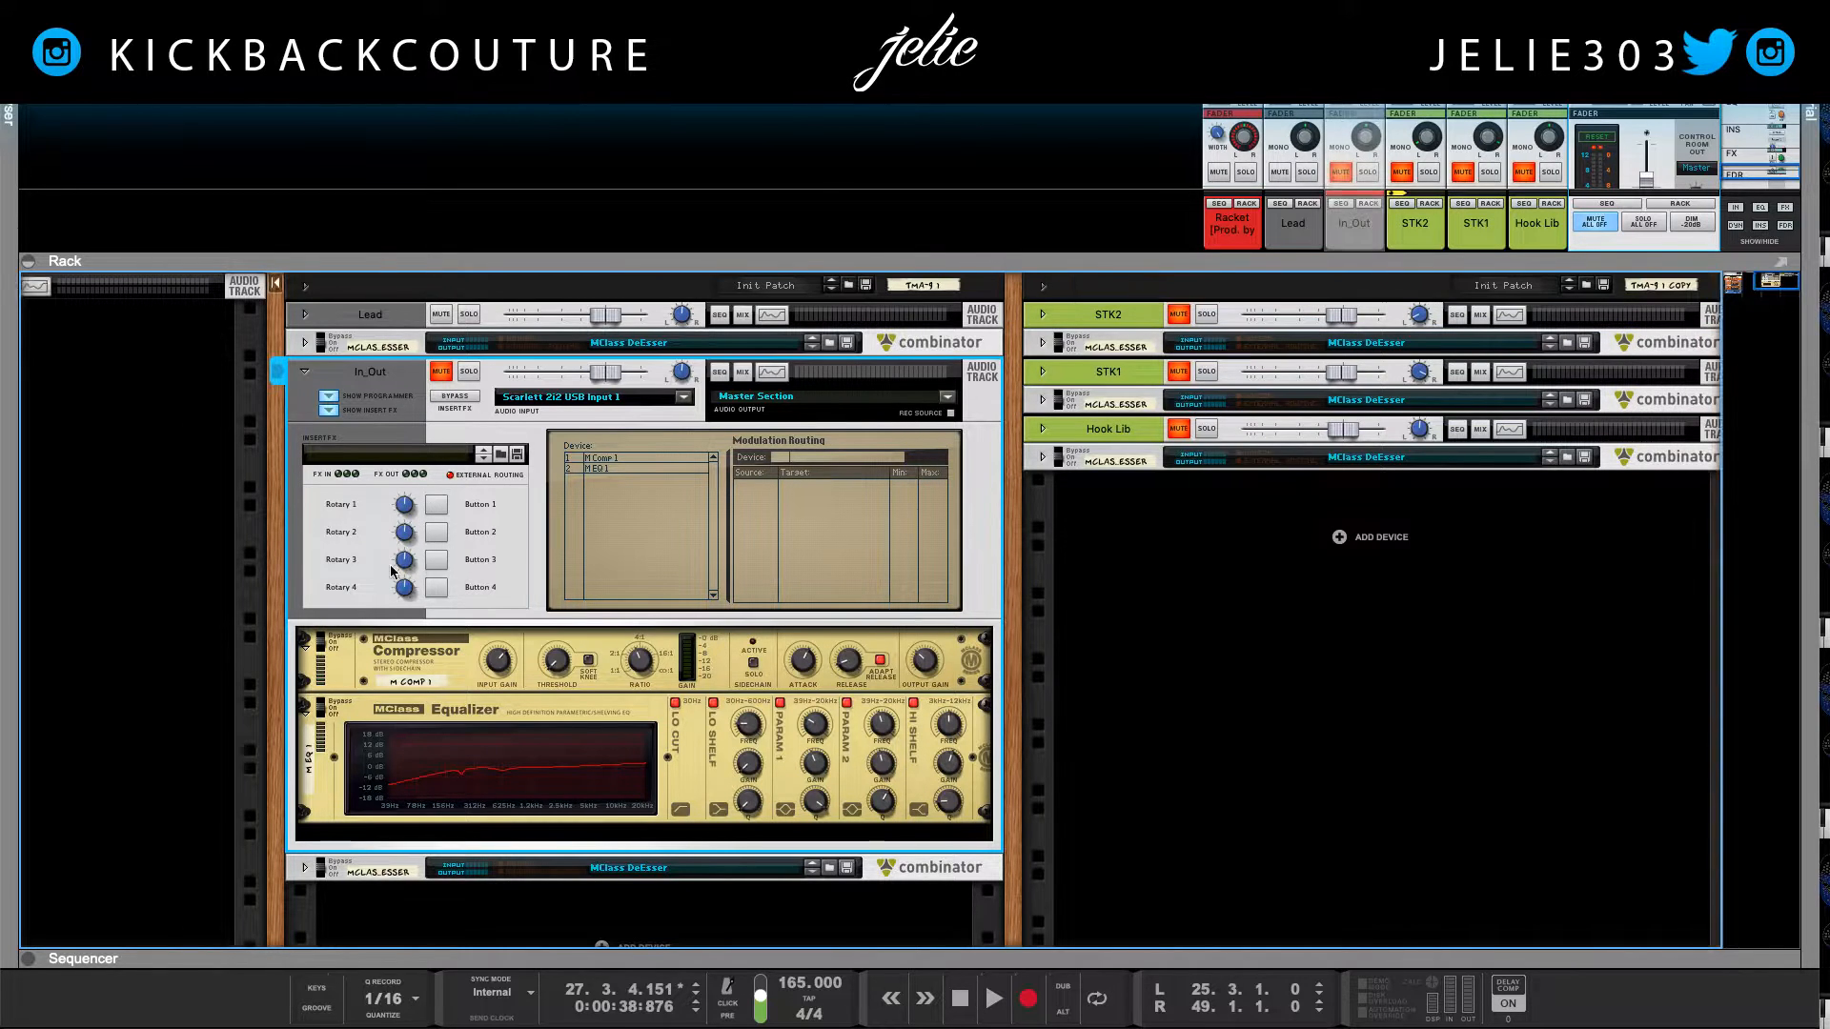
scroll(417, 633, left, 8)
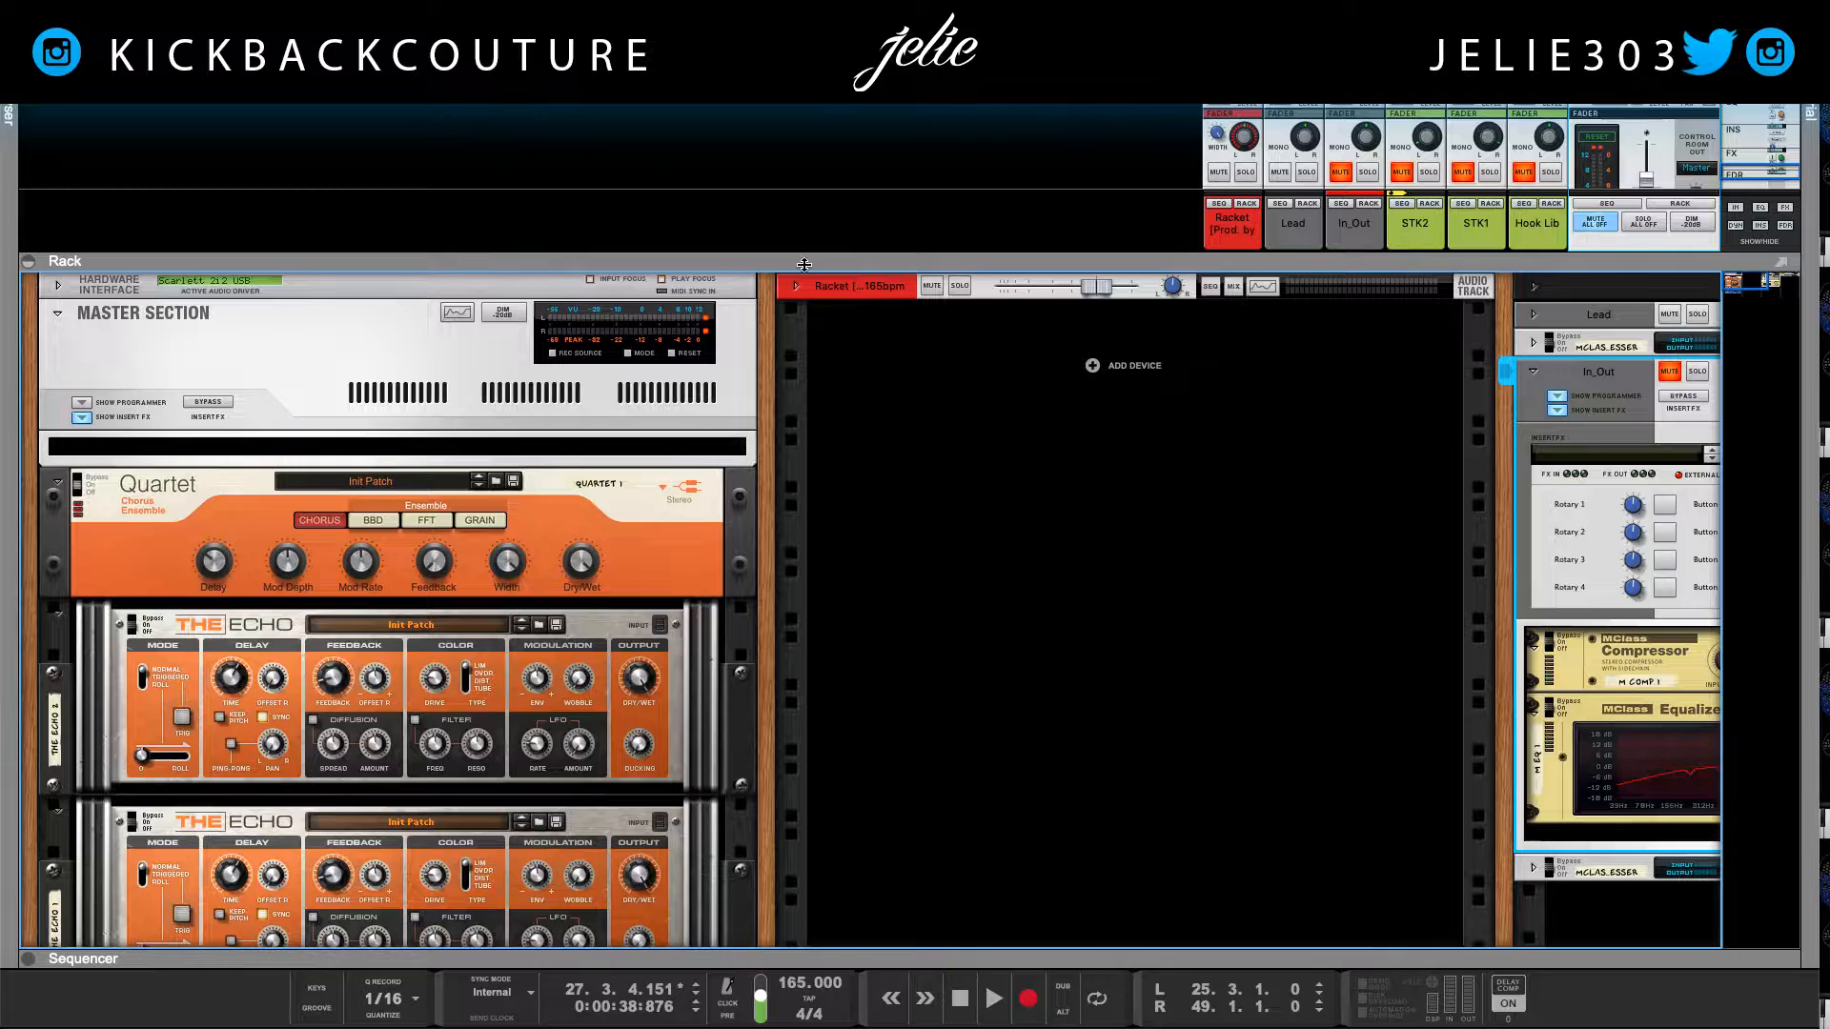
drag(804, 265, 837, 946)
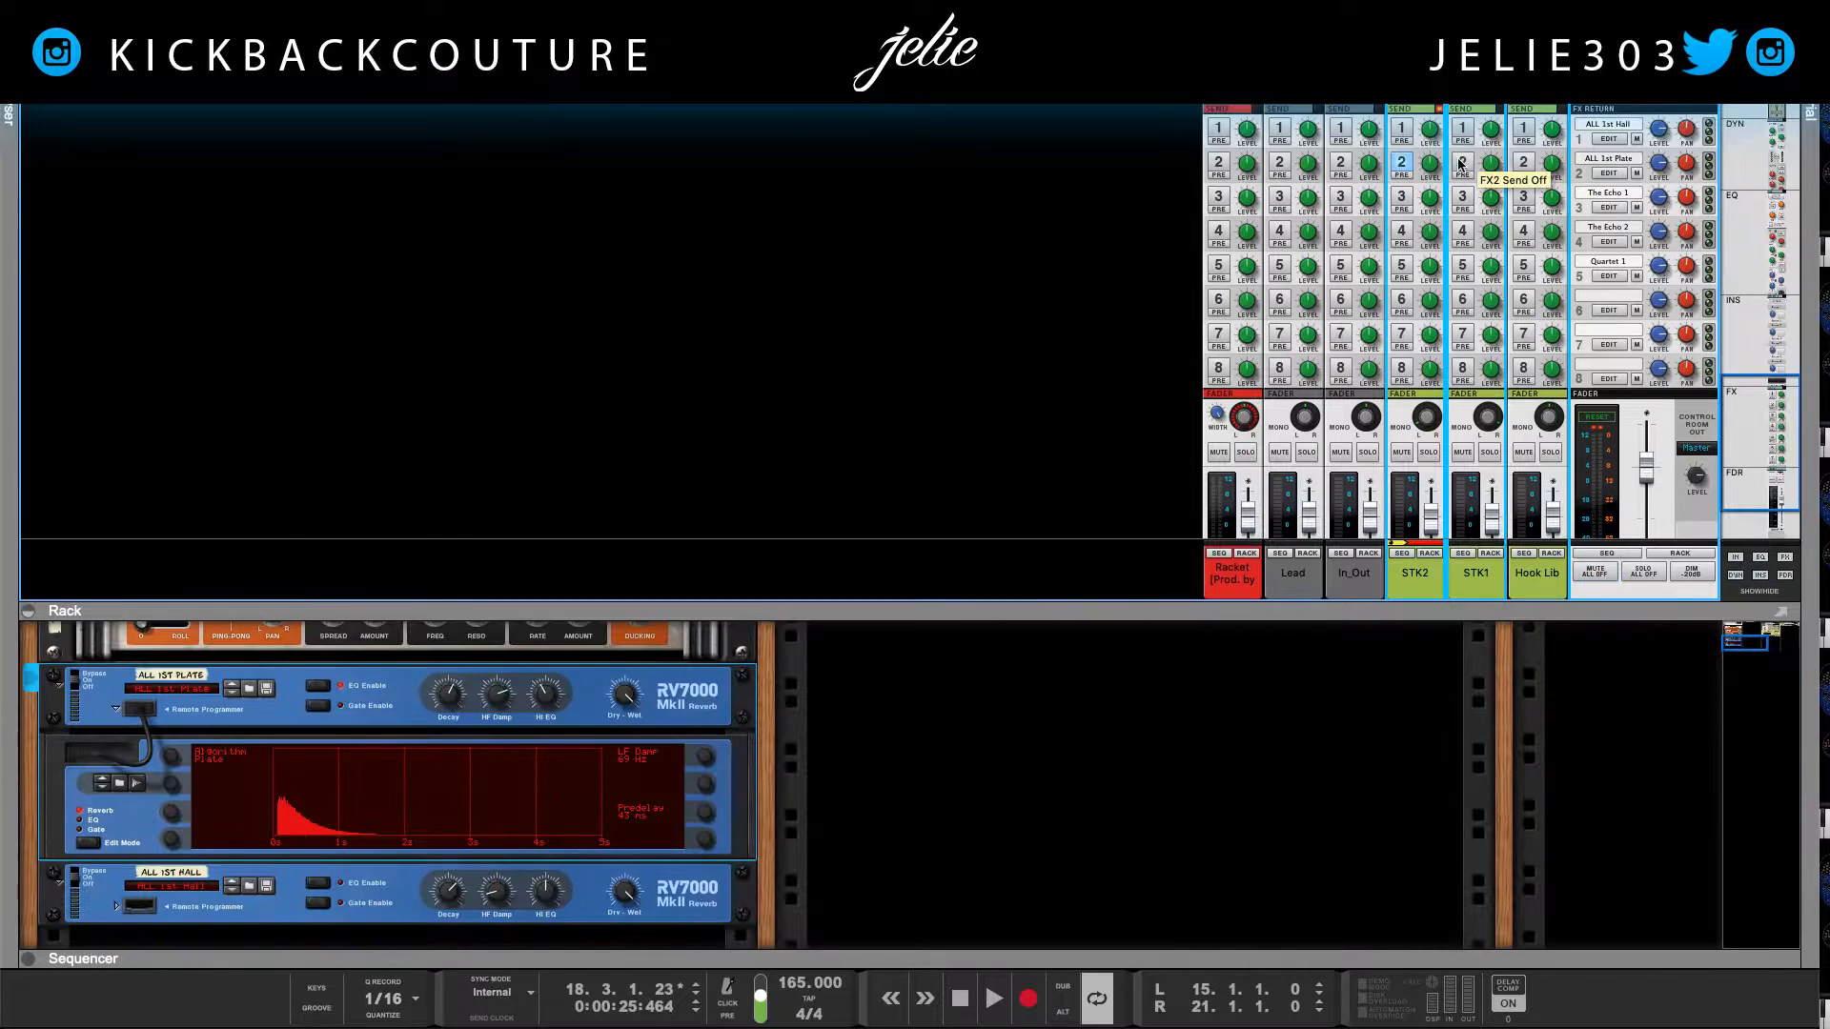
click(1307, 451)
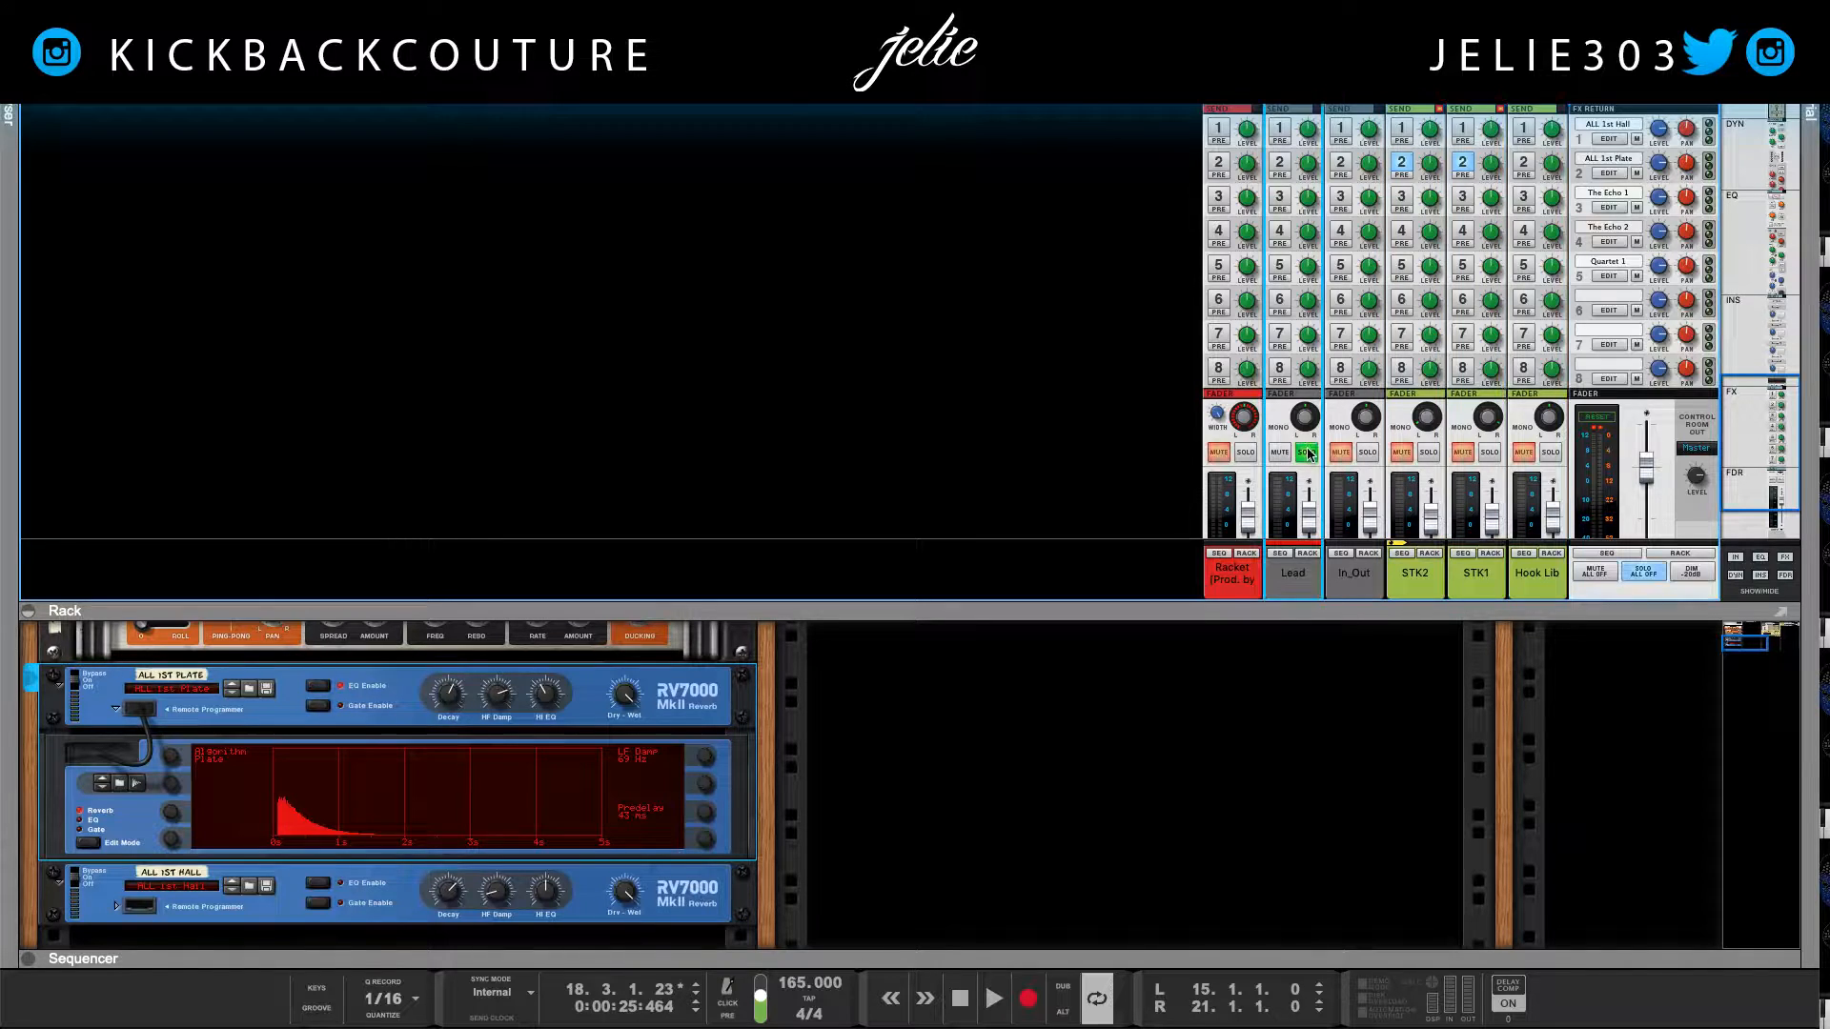
Step: Set the loop from bar 26.3 to bar 33.1 in the sequencer and start playback
drag(1294, 934, 1272, 651)
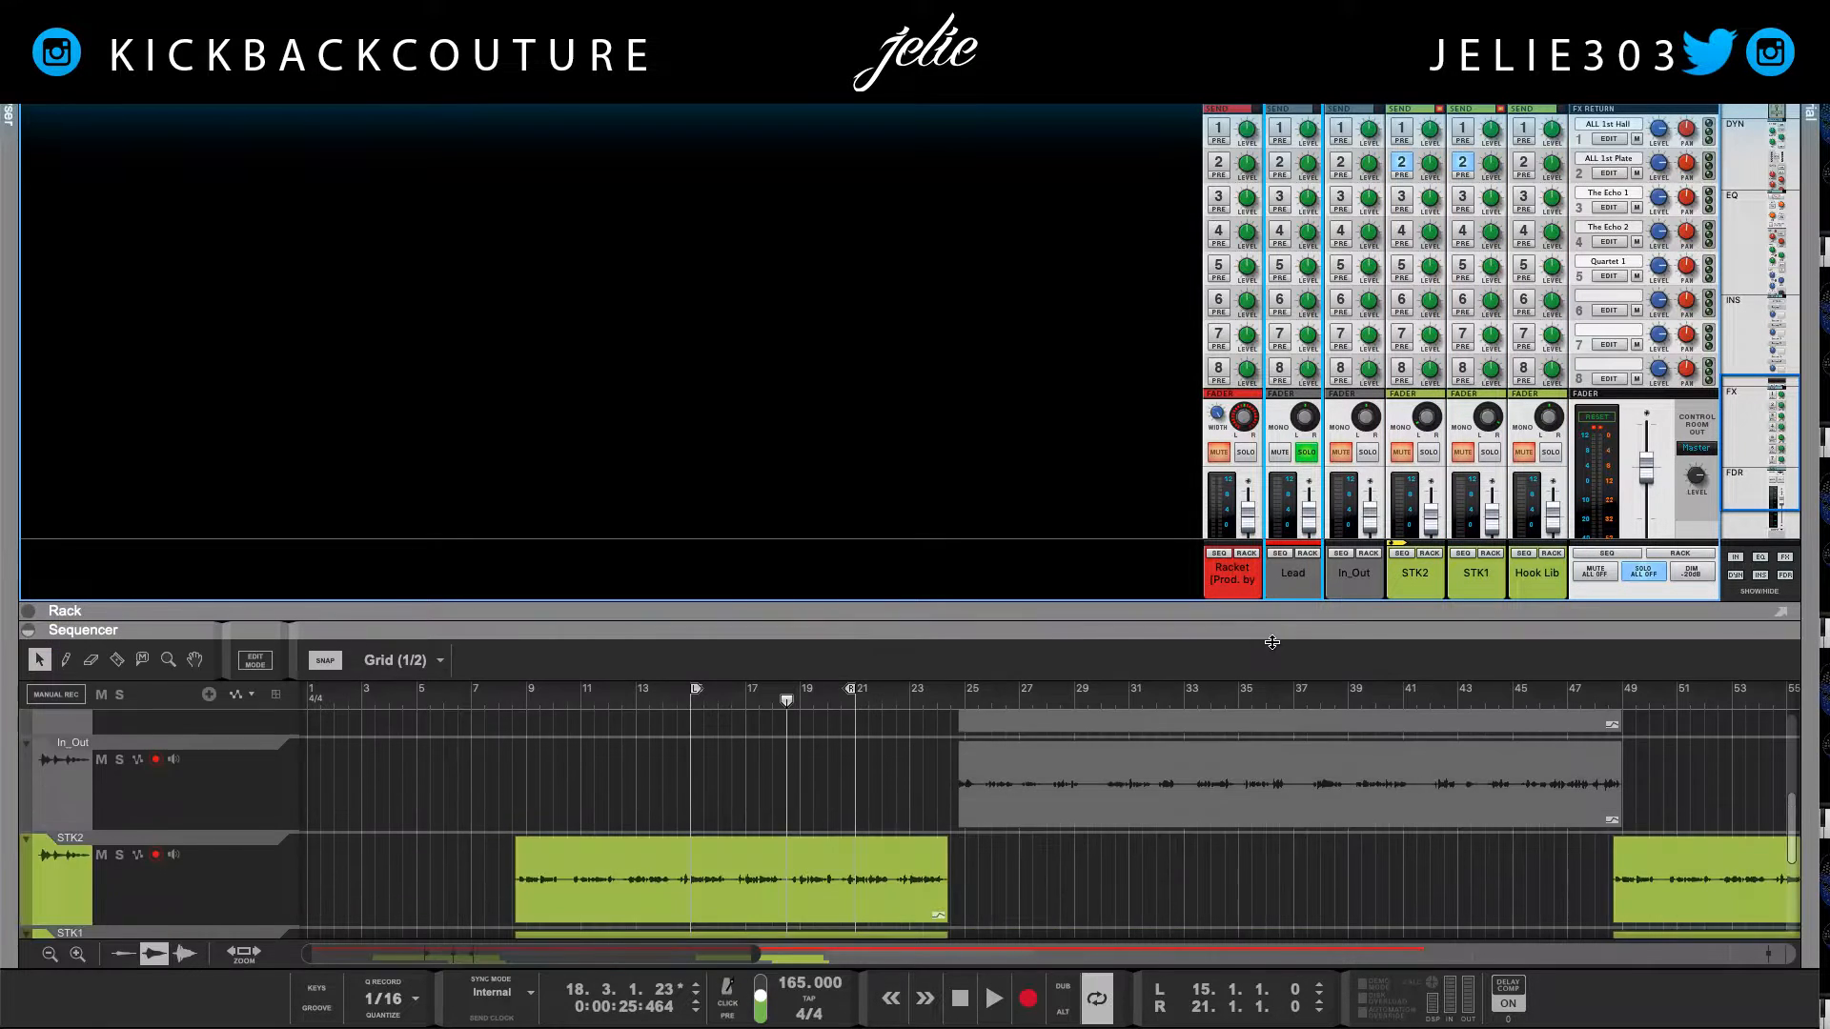
alt+click(1009, 690)
ctrl+click(1180, 691)
key(space)
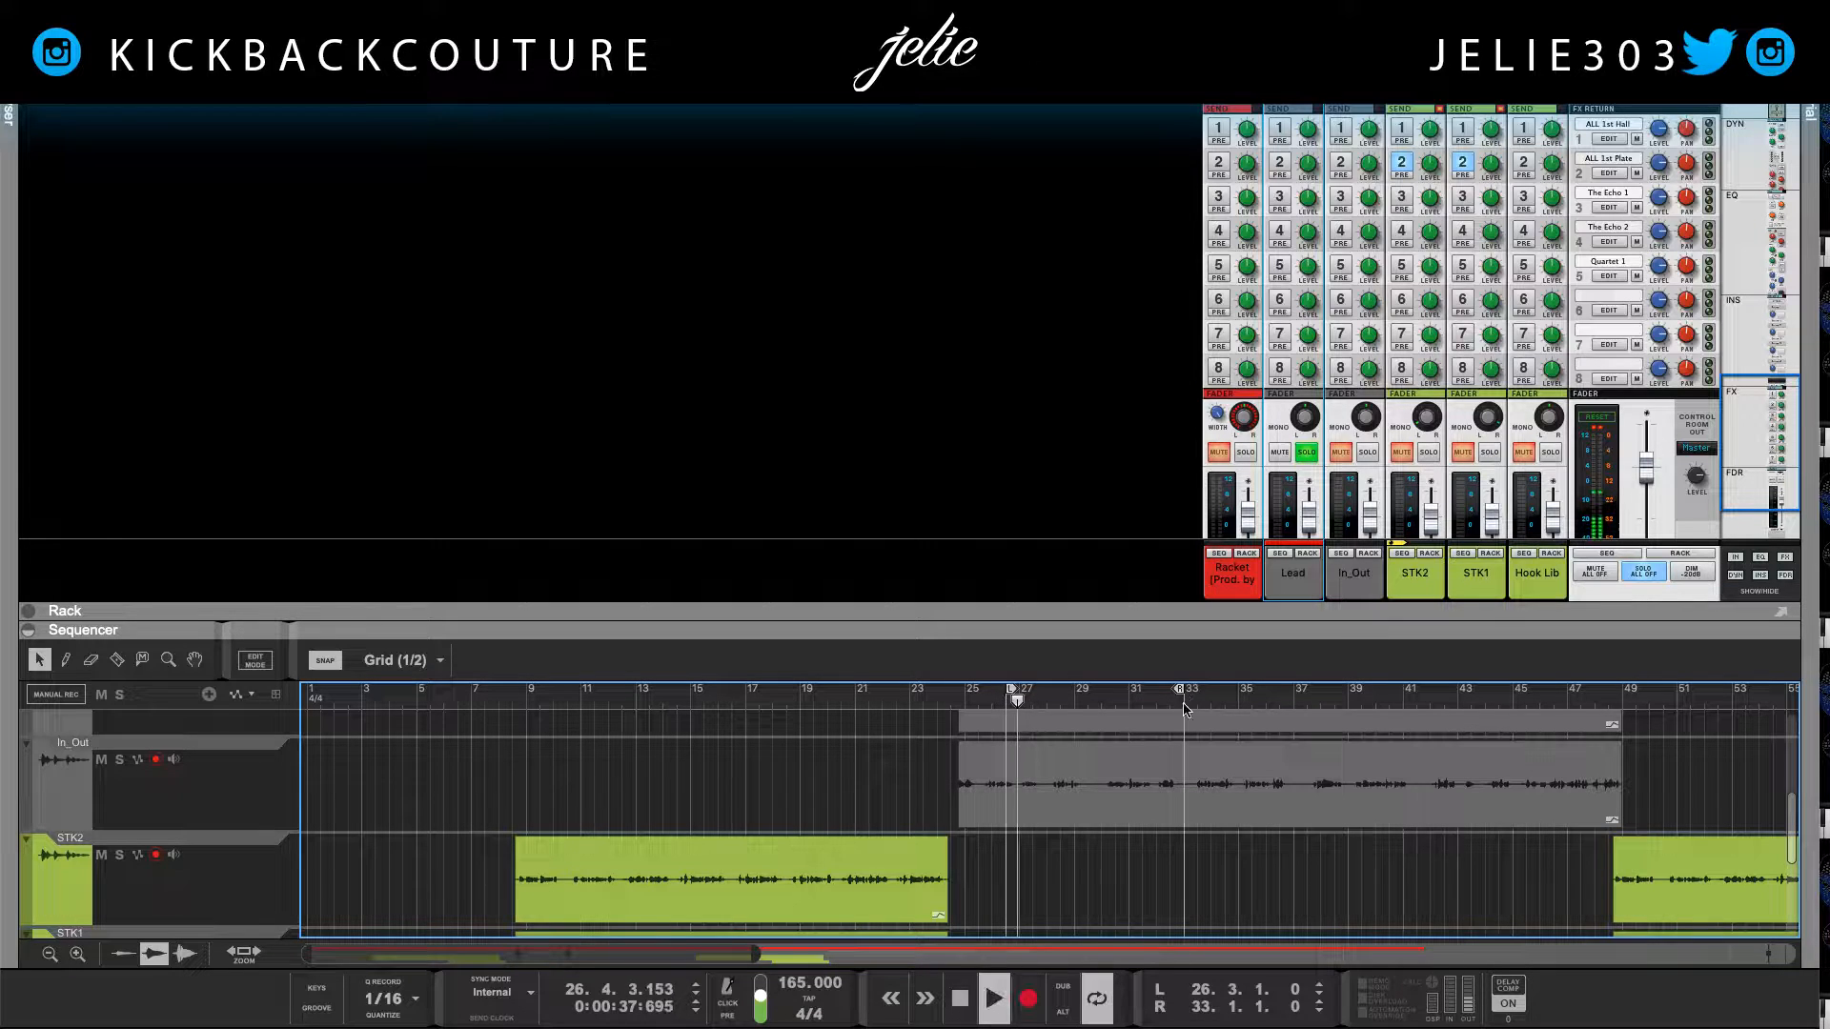
Step: Turn off send 2 on the STK2 and STK1 channels and return the stopped playback to the loop start
click(1402, 164)
click(1462, 165)
key(space)
key(space)
key(space)
key(KP_7)
key(KP_1)
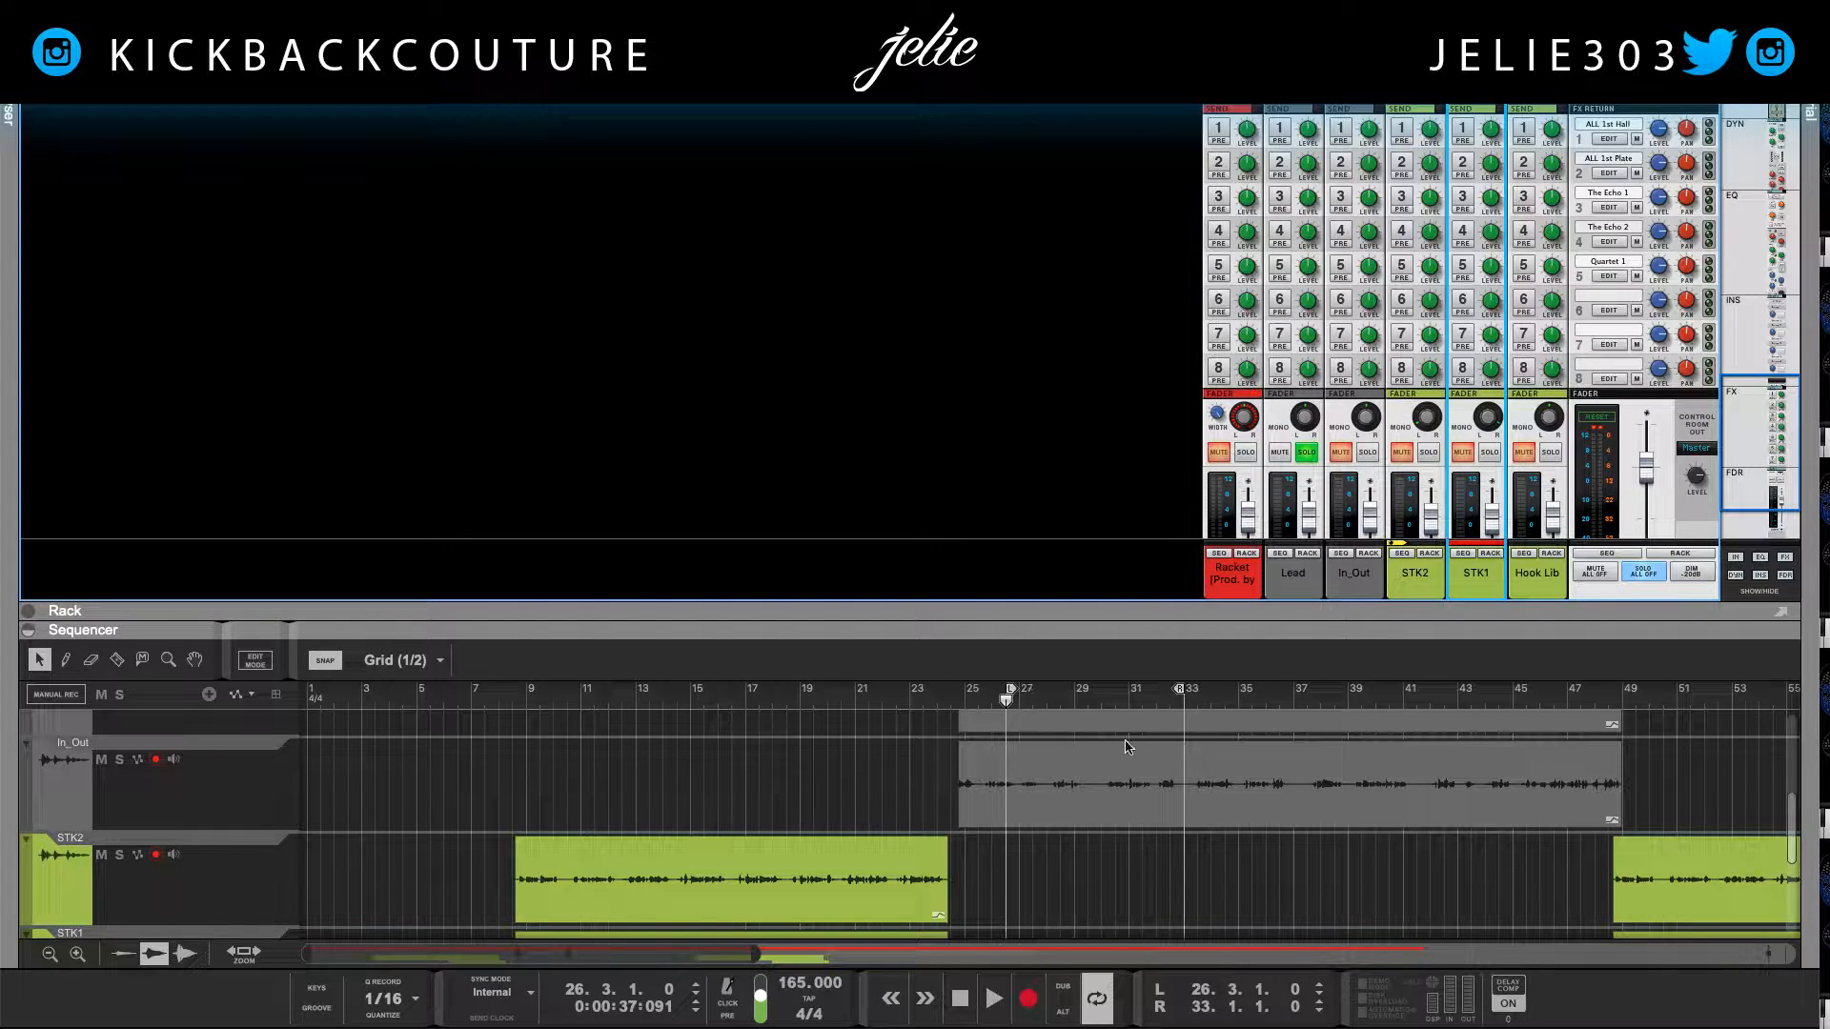
Step: Enable send 2 on the Lead channel and, during loop playback, lower the ALL 1st Plate reverb's Decay to about 24
click(1279, 164)
key(space)
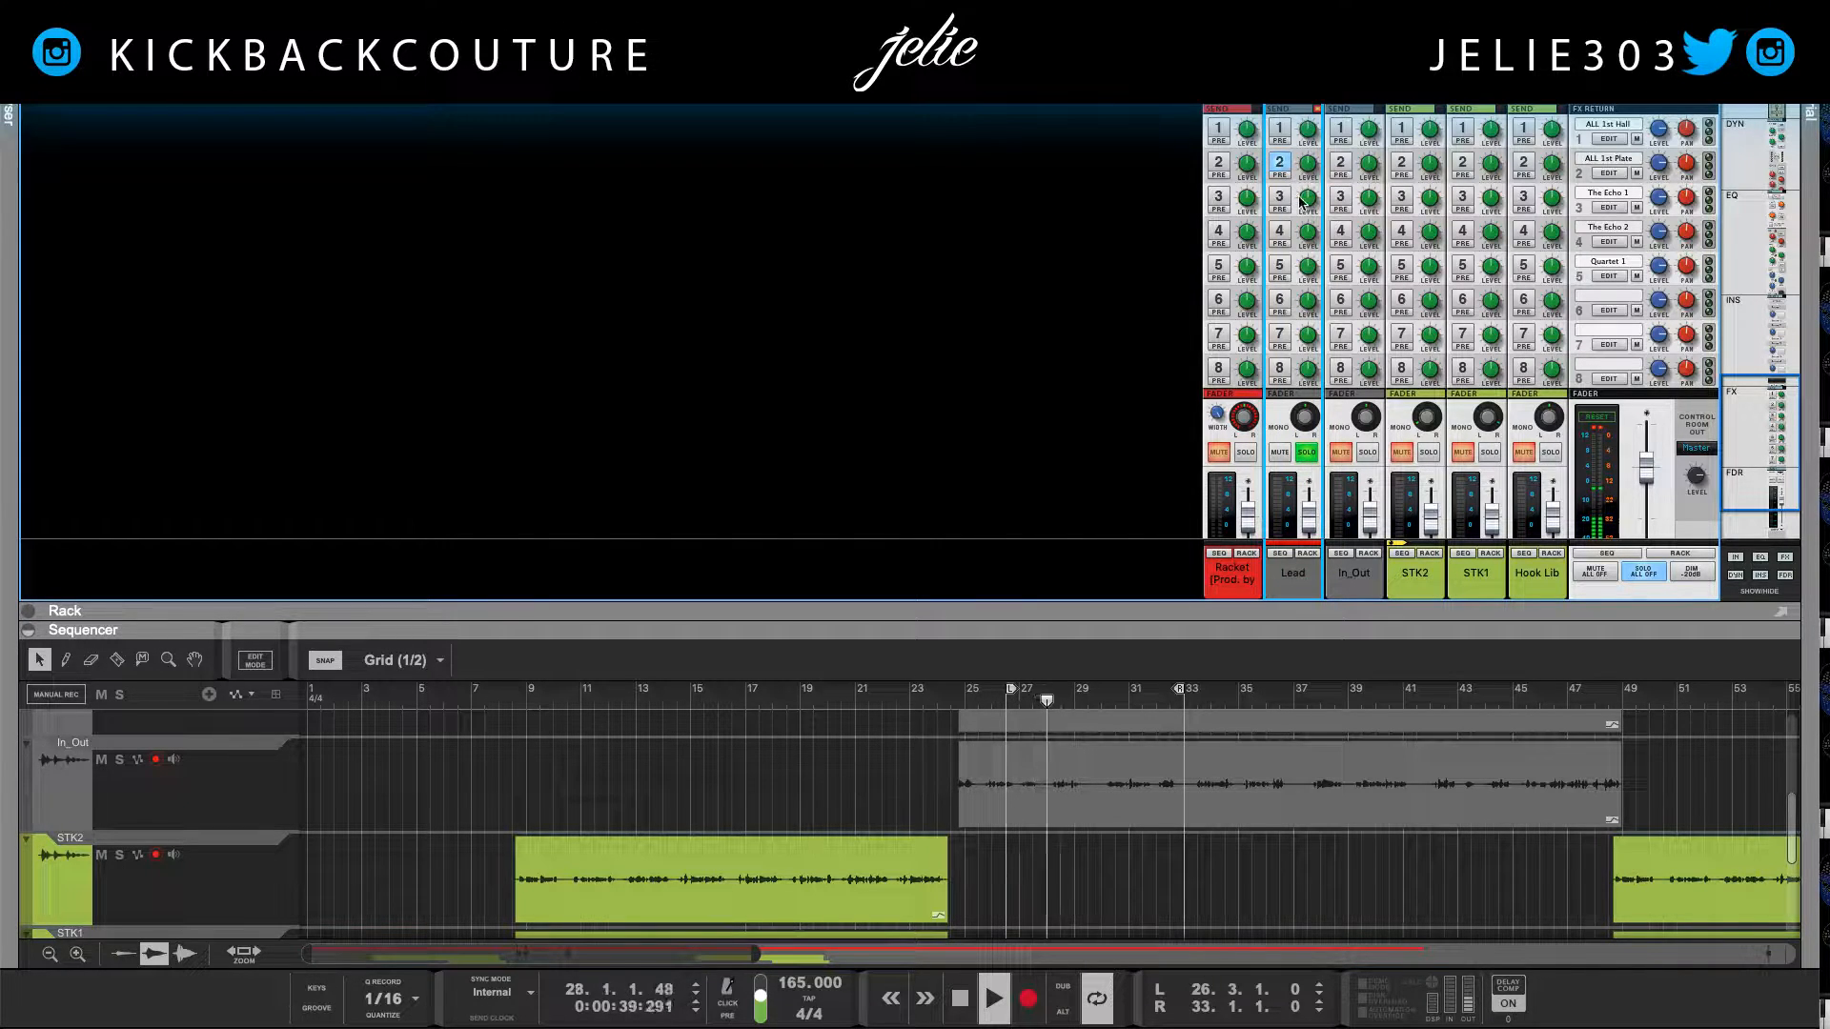
click(1600, 174)
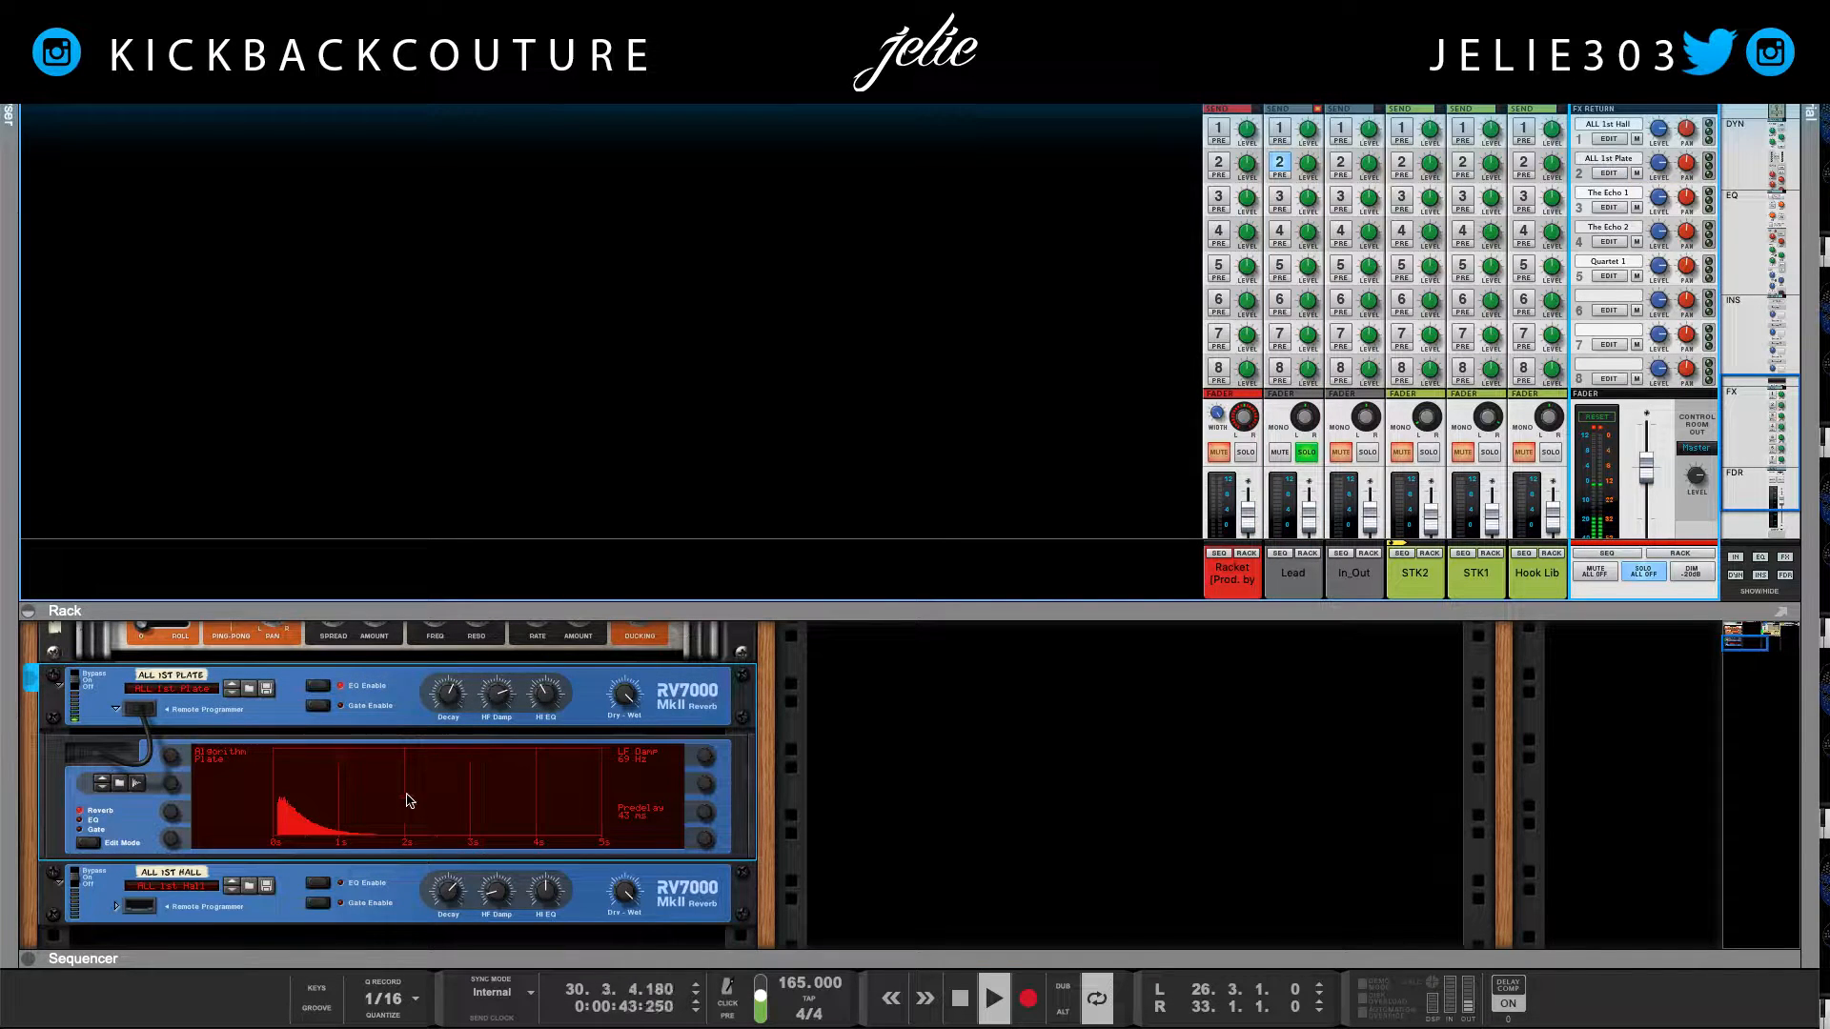
drag(448, 708, 451, 729)
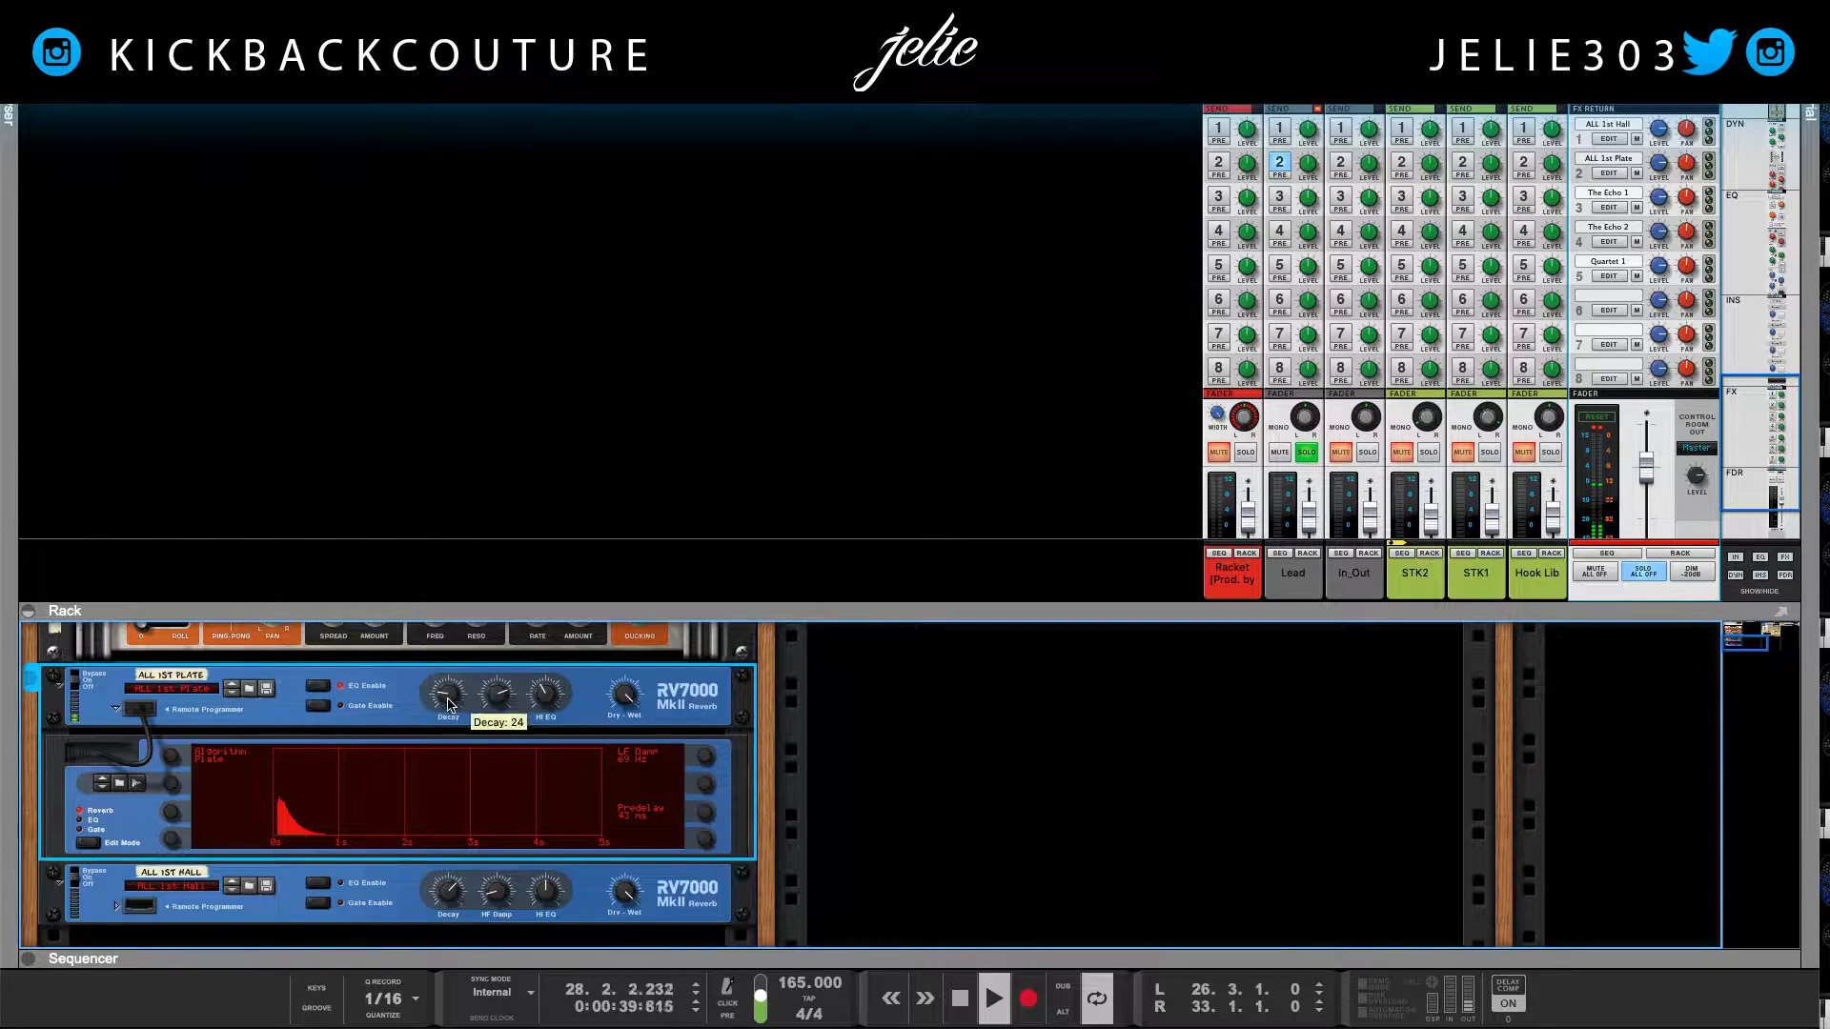
Step: Adjust the Lead channel's send 2 level and fine-tune the plate reverb's Decay
click(1307, 175)
drag(1307, 174, 1303, 179)
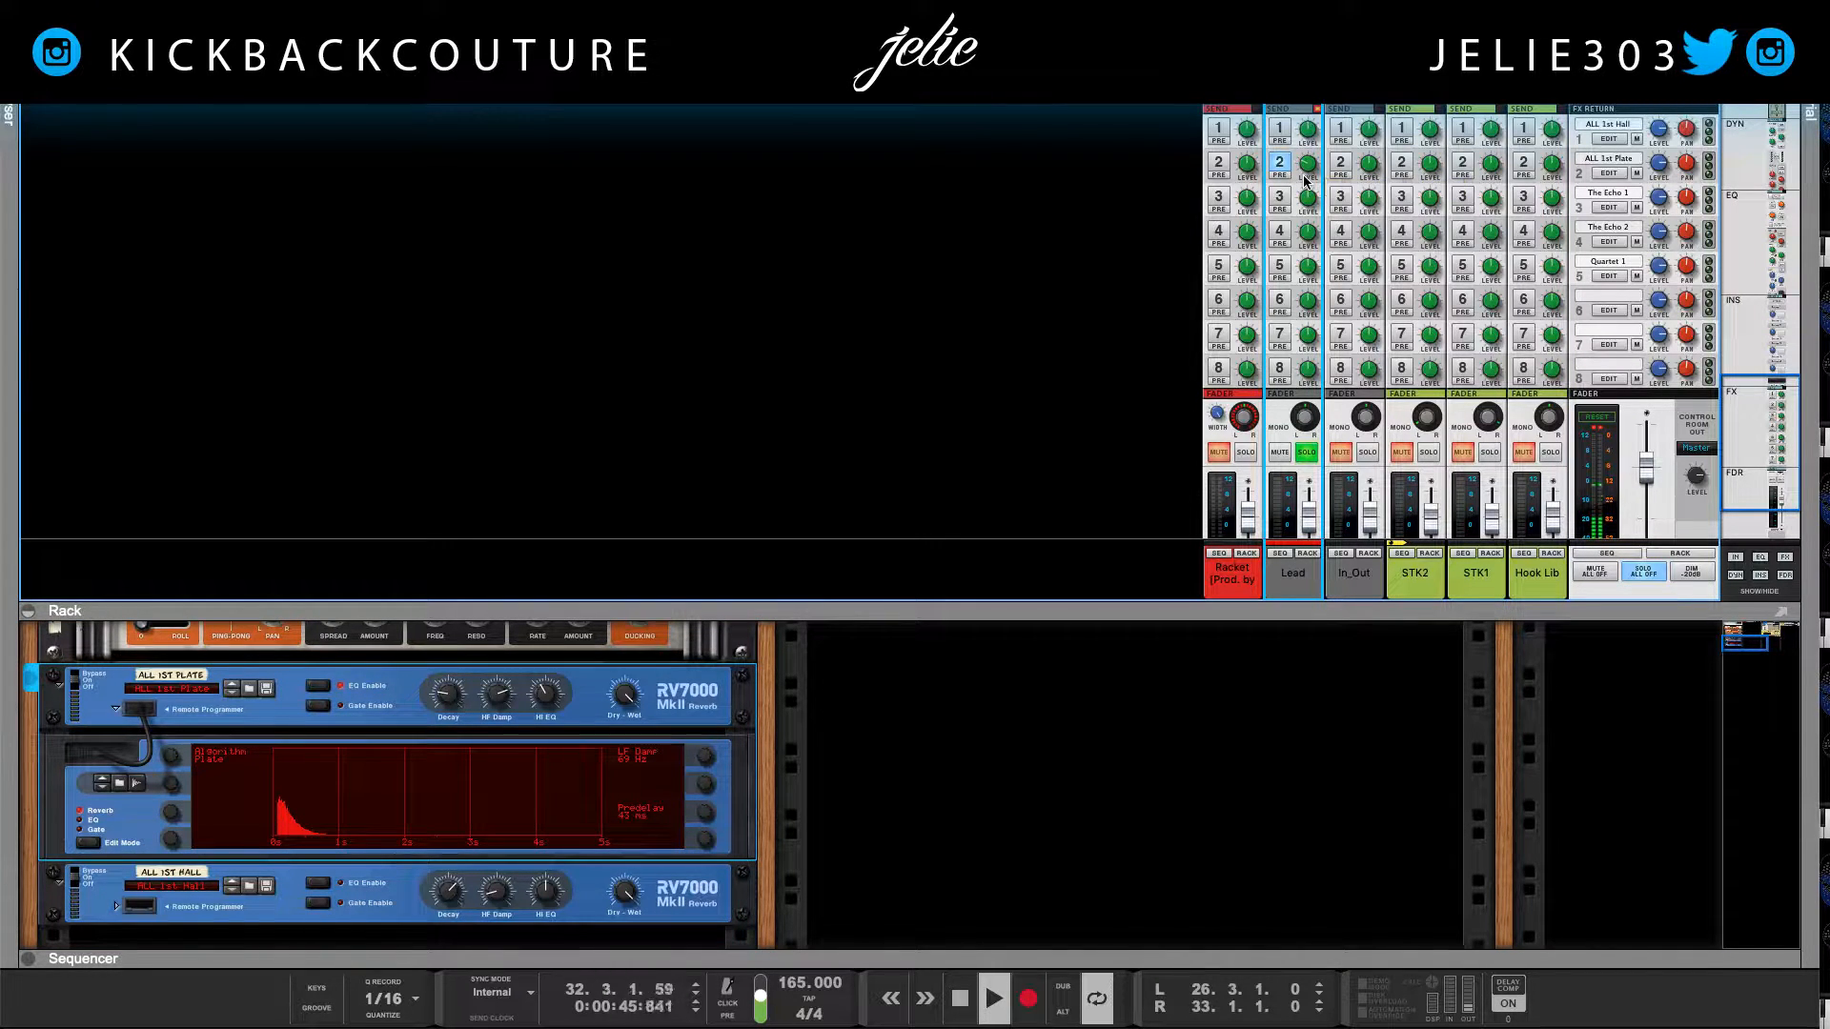
click(456, 704)
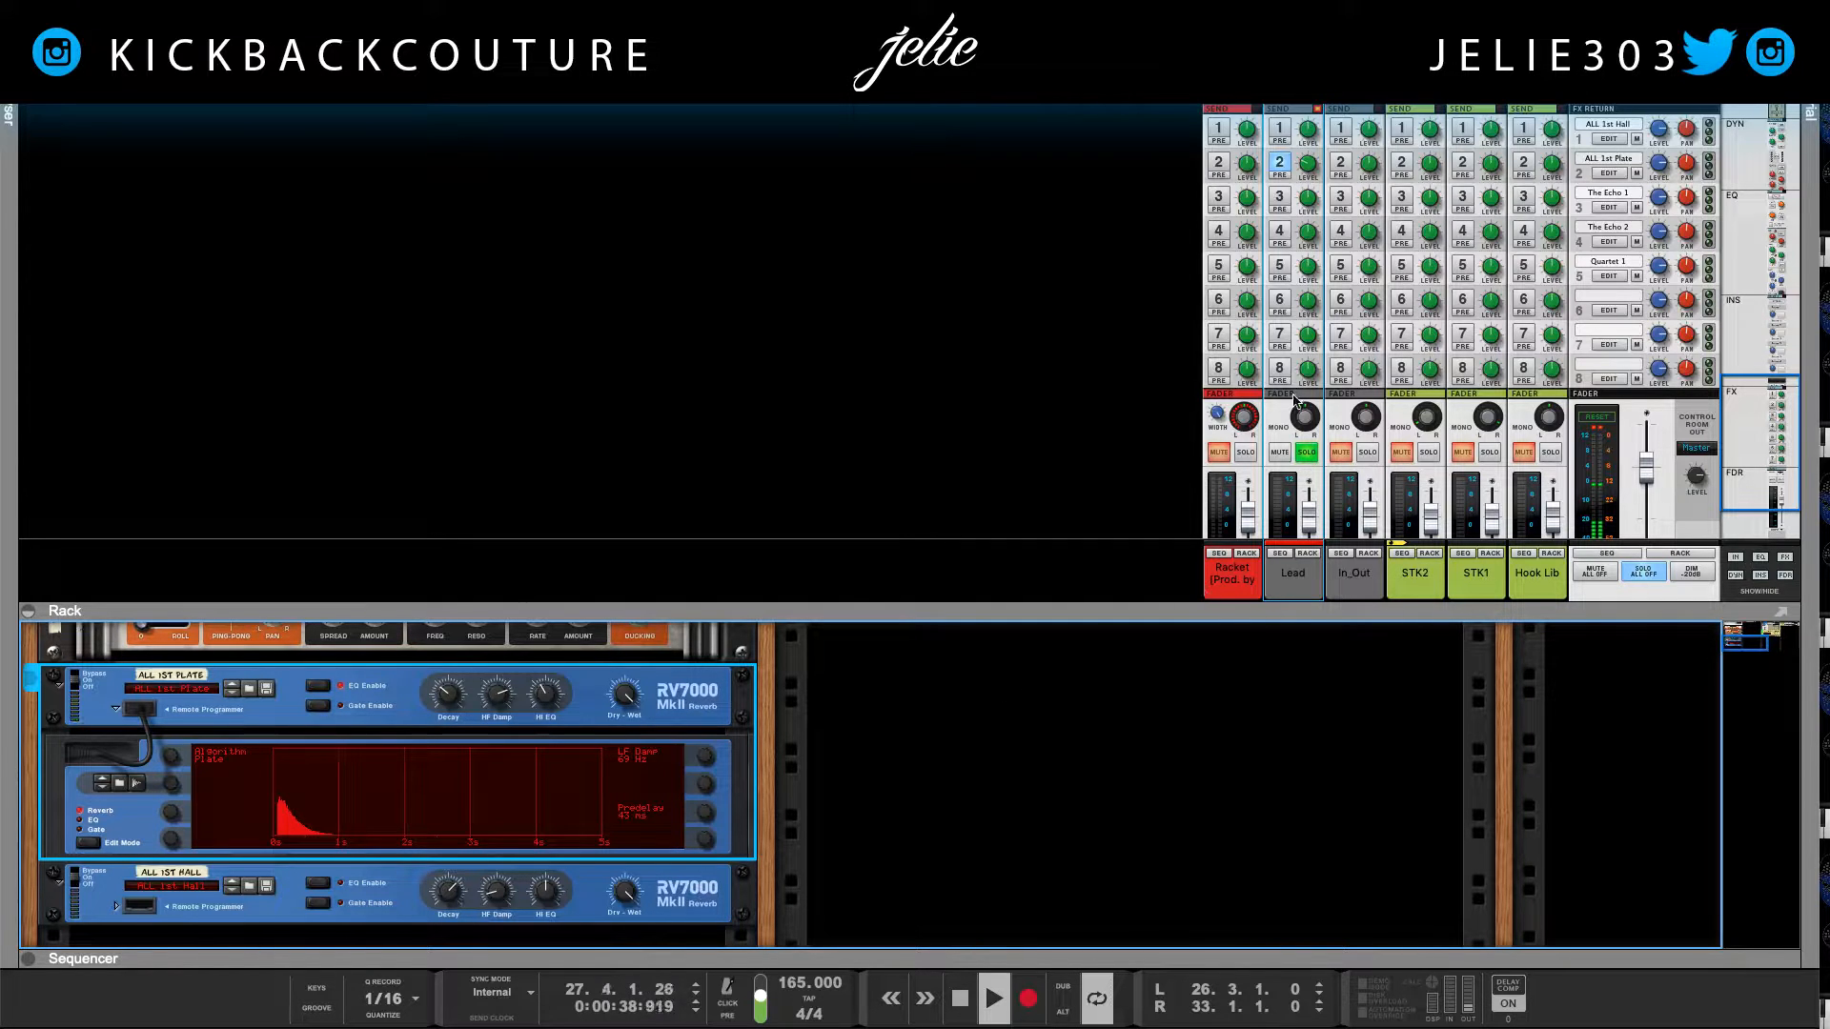
Step: Compare the Lead with its plate send off and on, leave it on, and unsolo the Lead before stopping playback
click(1282, 164)
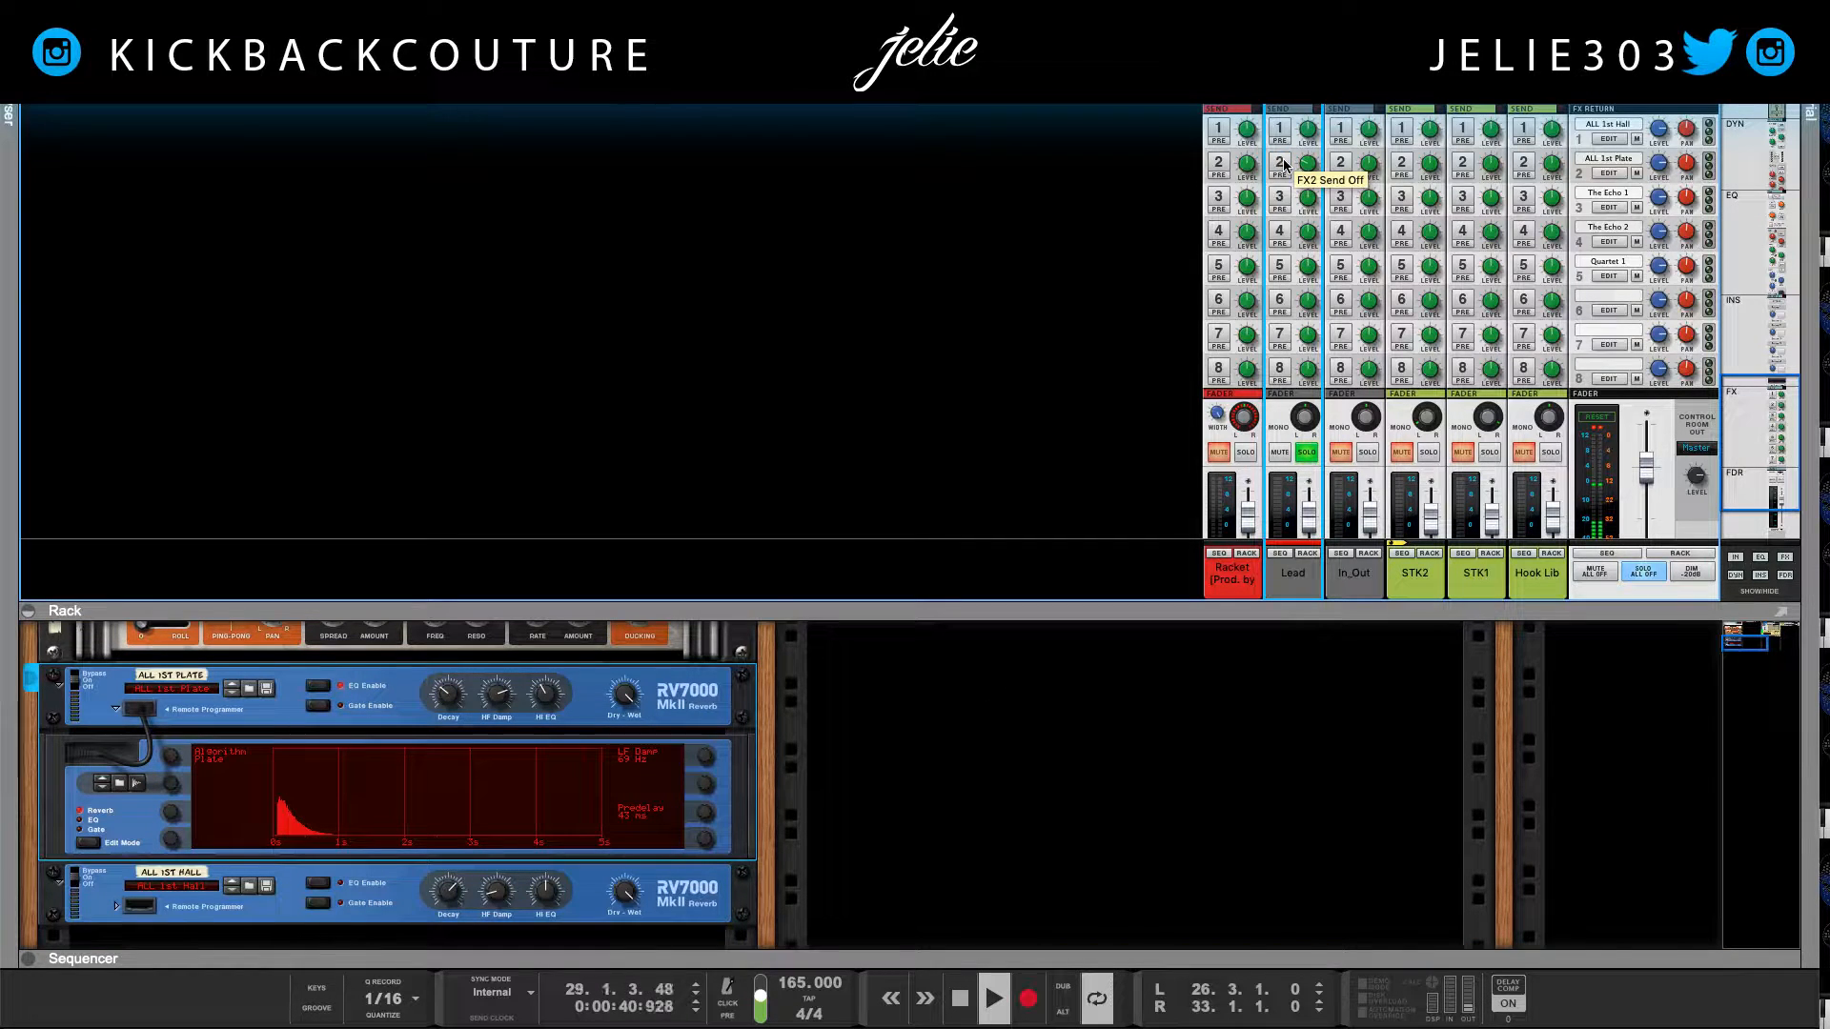
click(1281, 164)
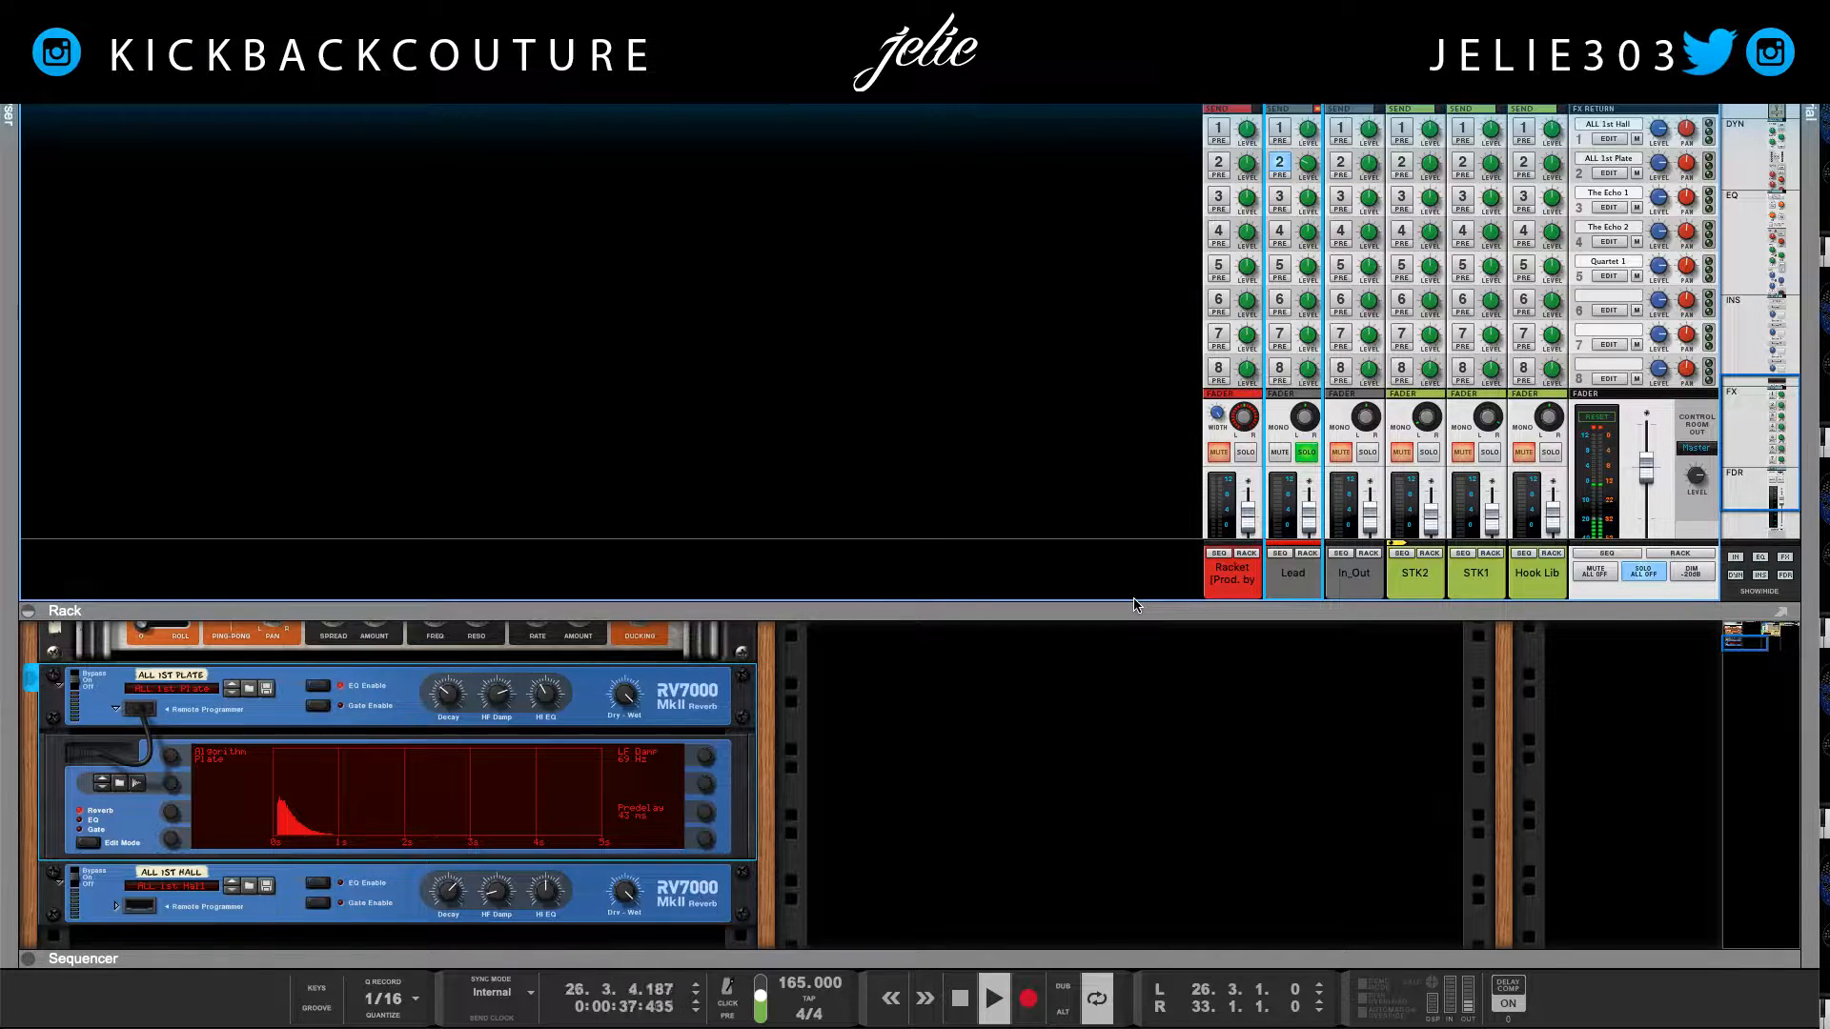
click(1307, 452)
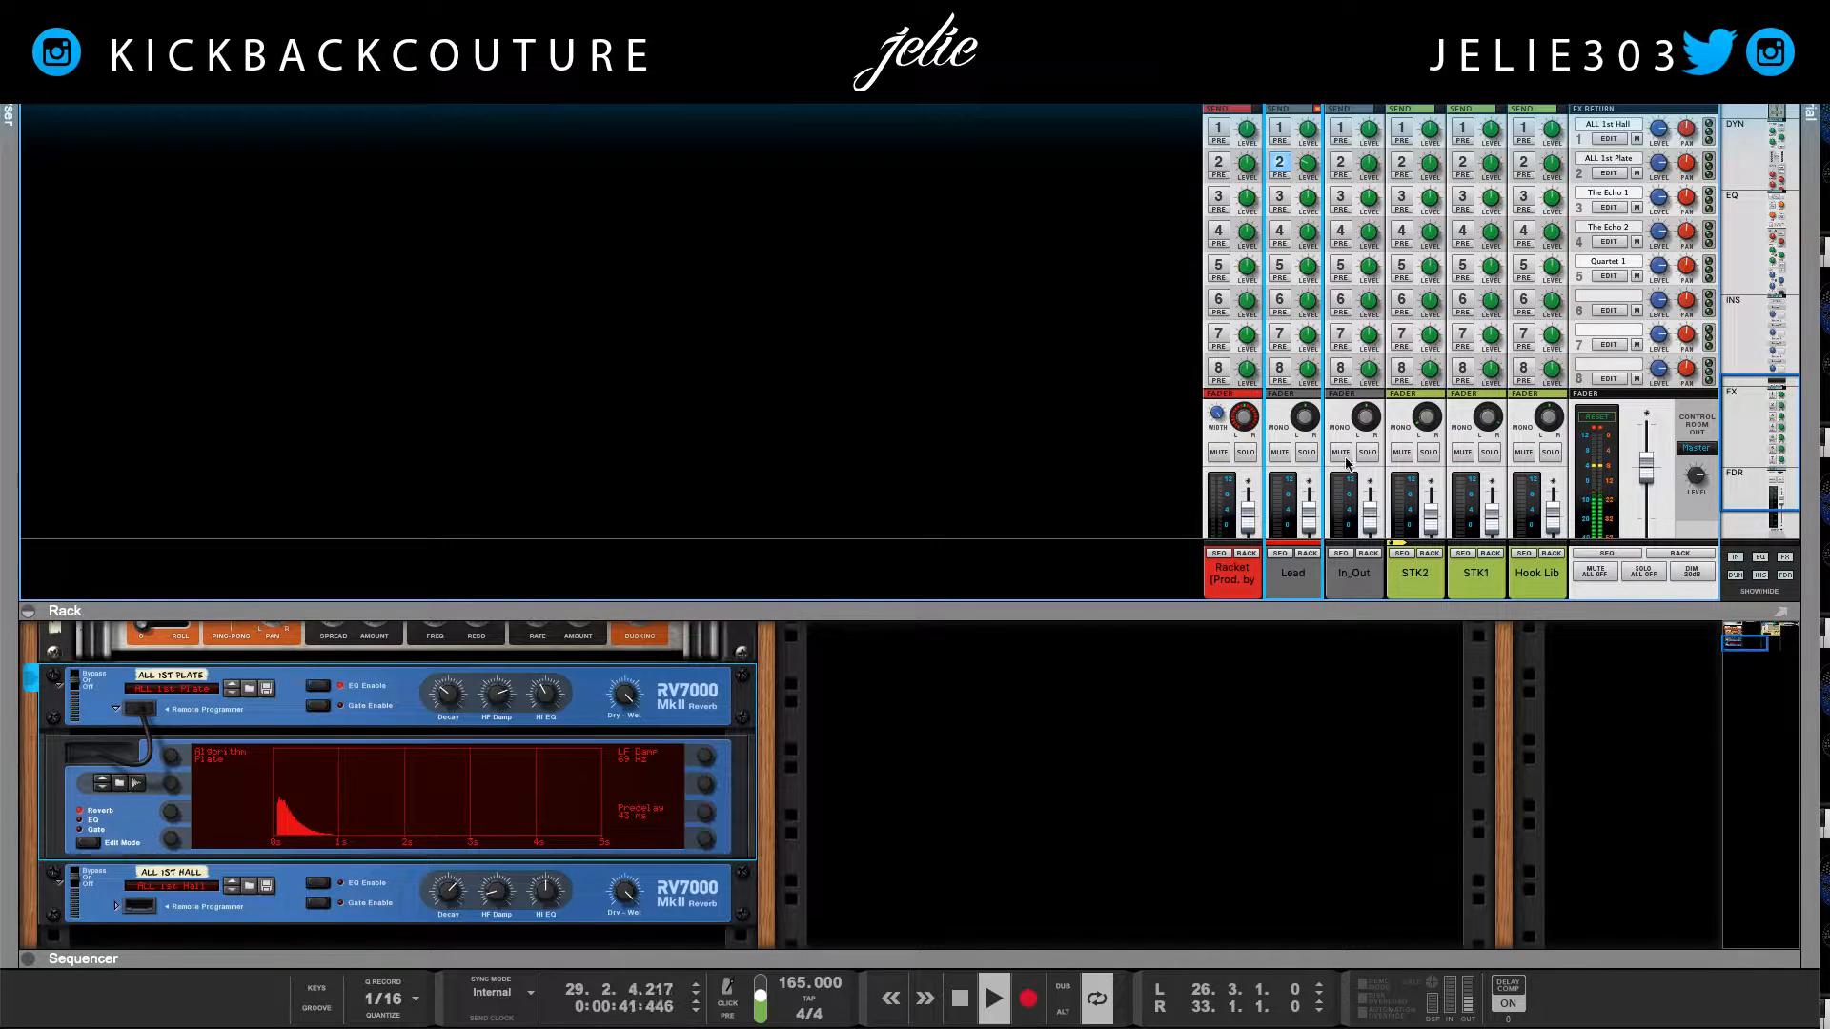
key(space)
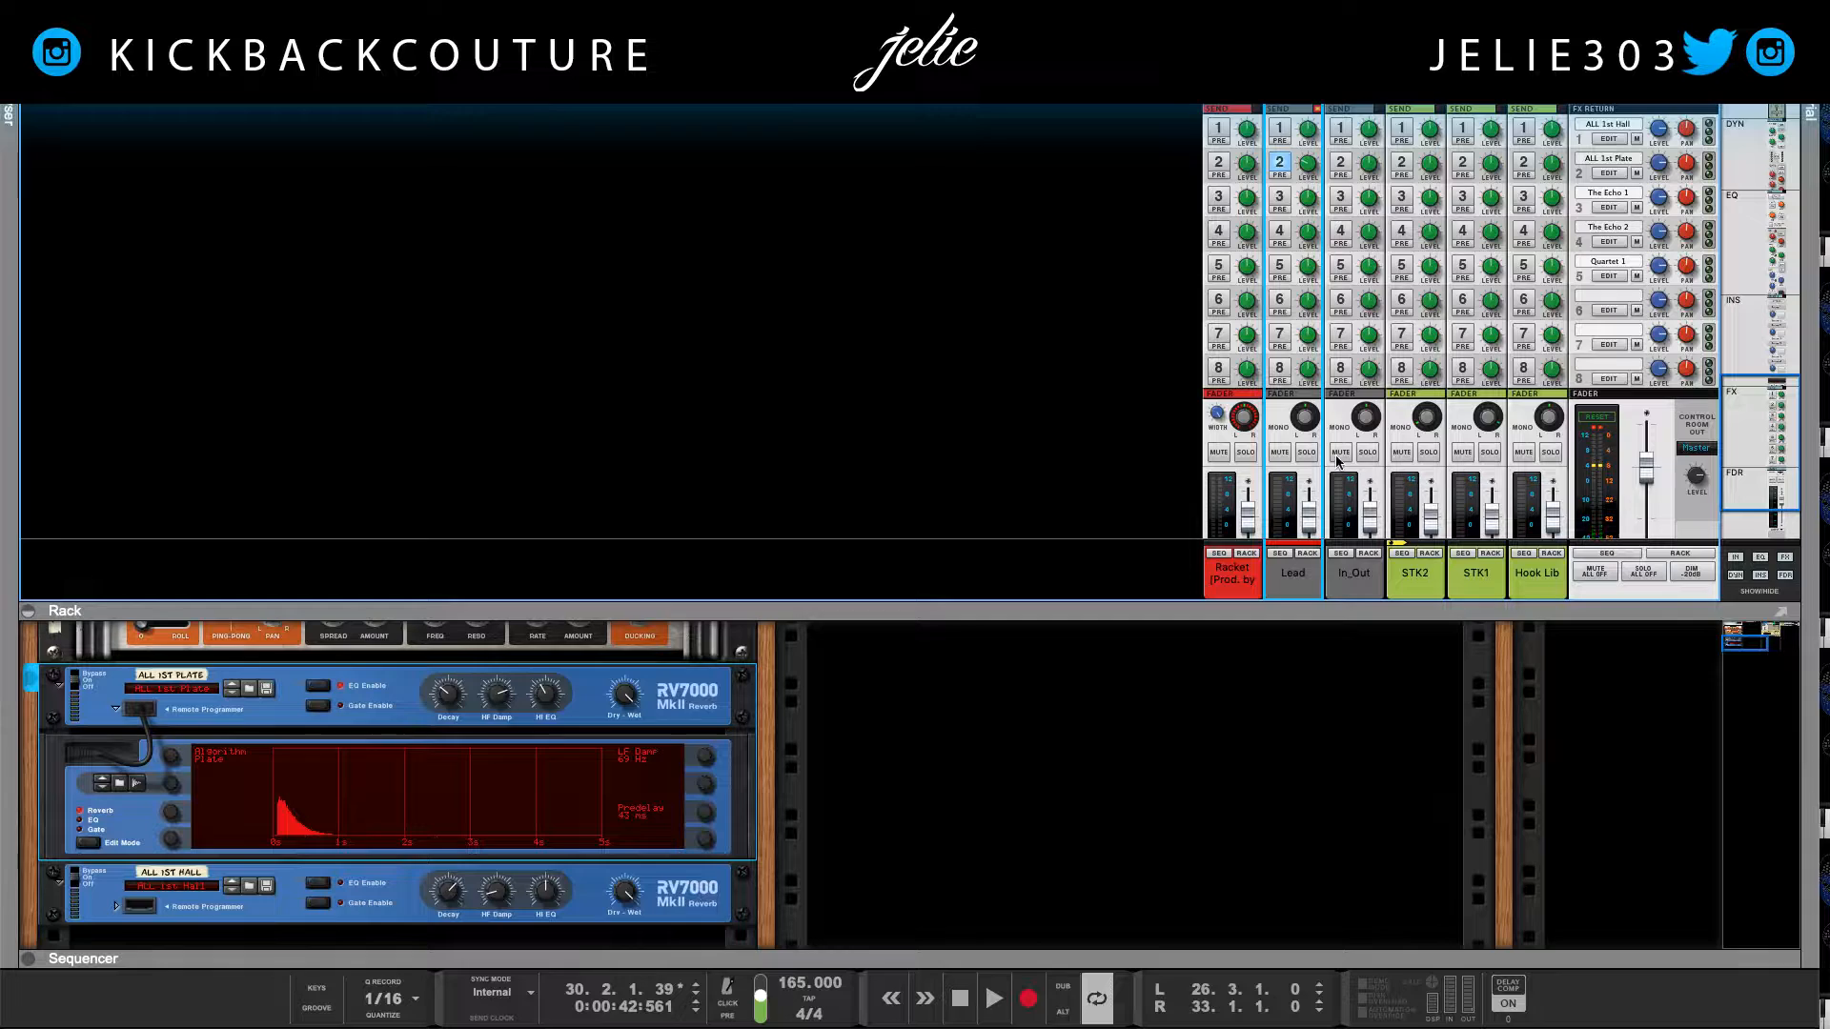
Step: Enable send 2 on the In_Out channel and, with the Lead muted during playback, set its send level to about -6.81 dB
click(1340, 164)
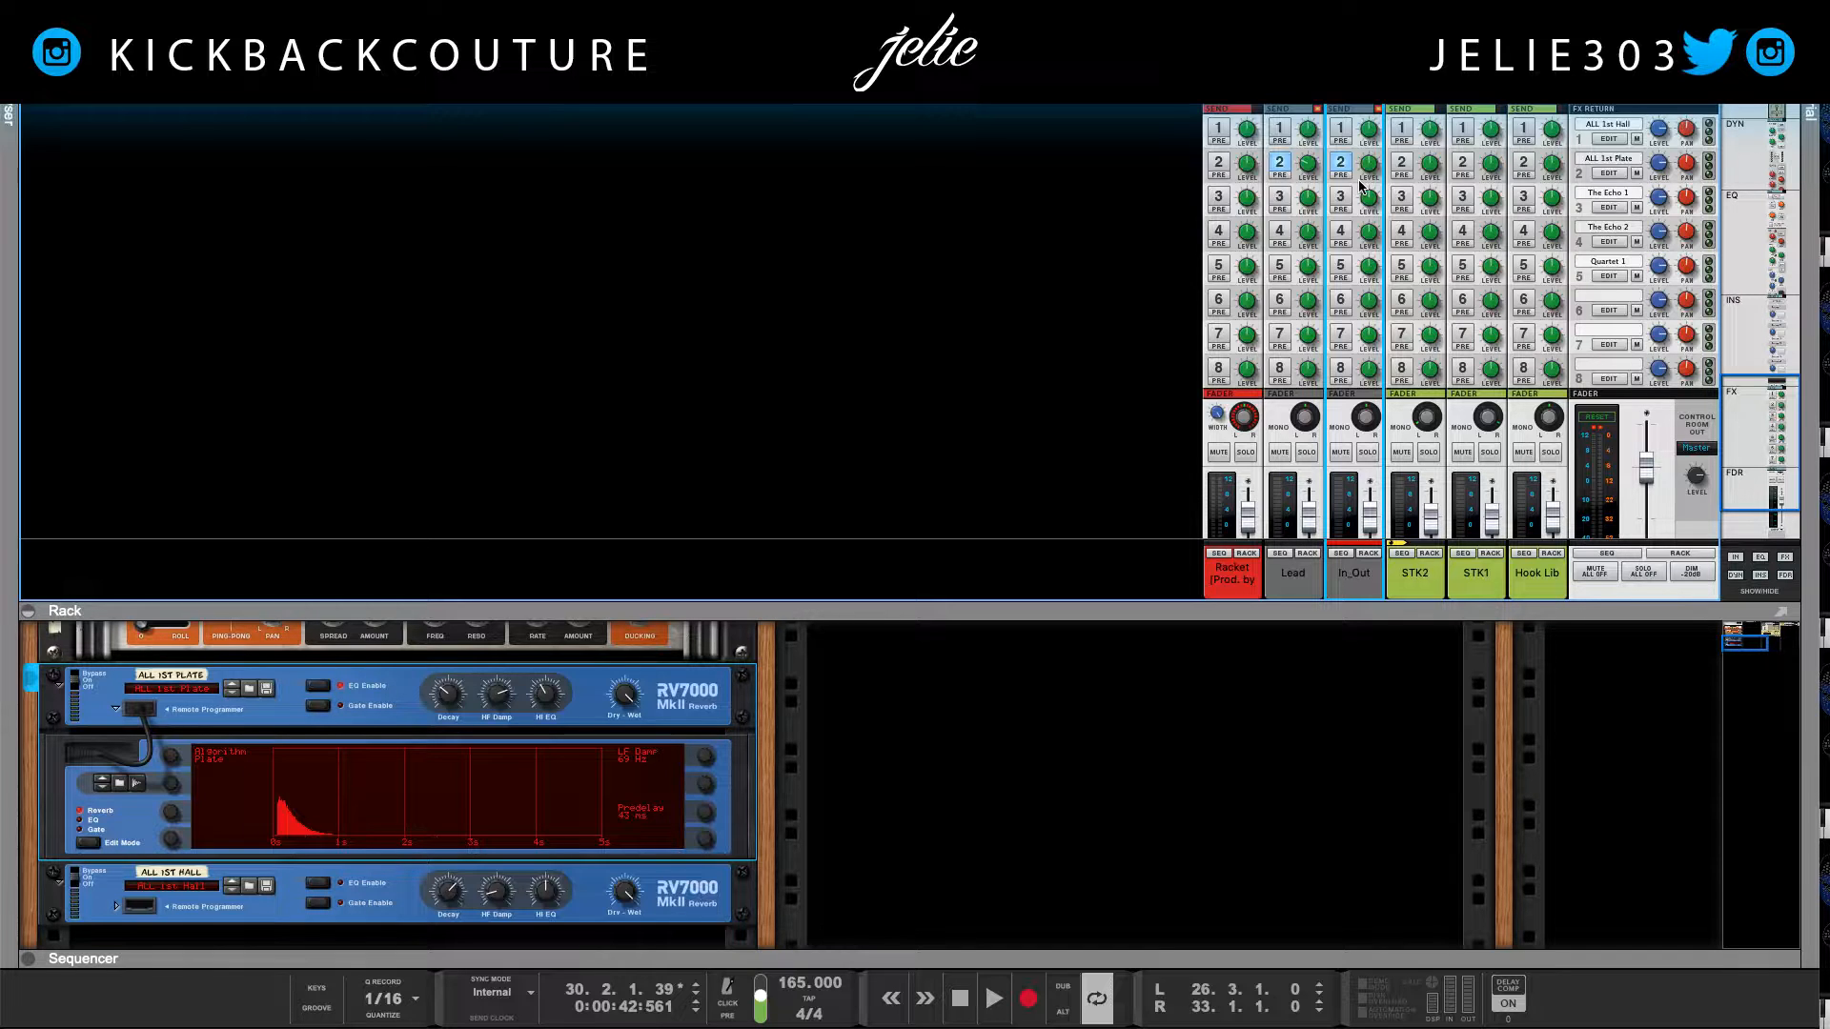
key(space)
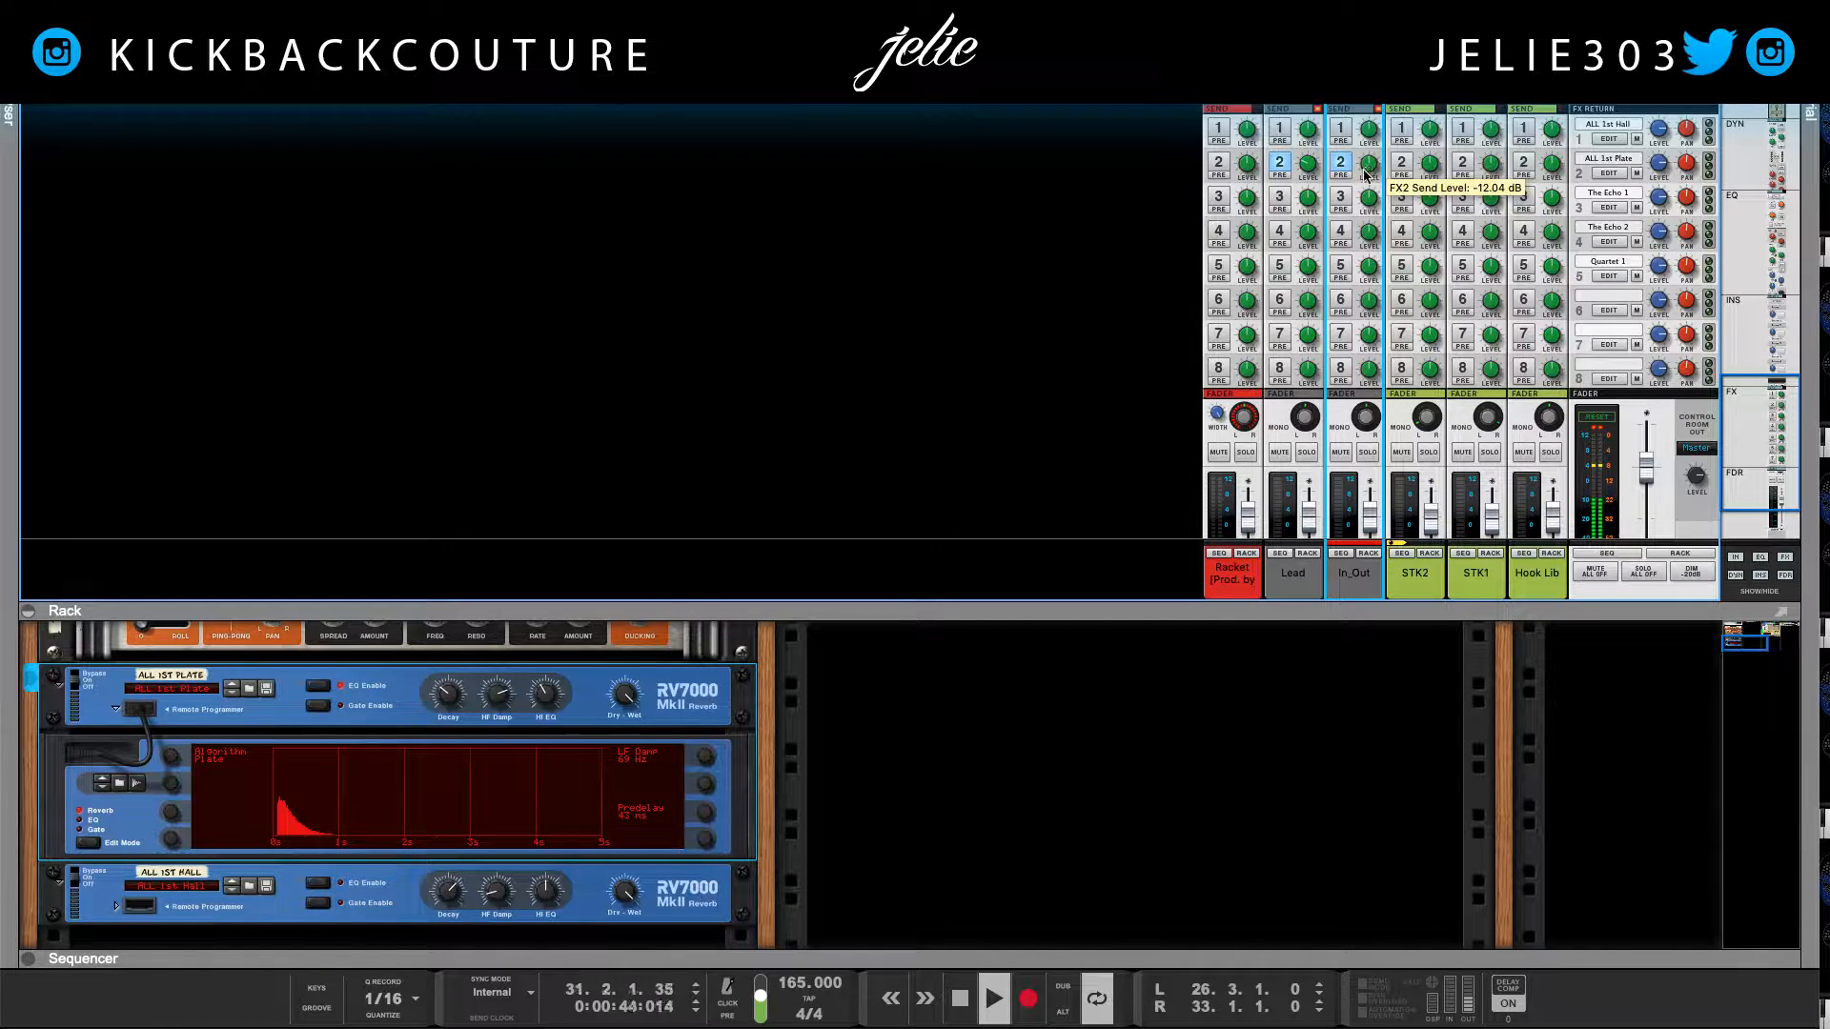
click(1279, 451)
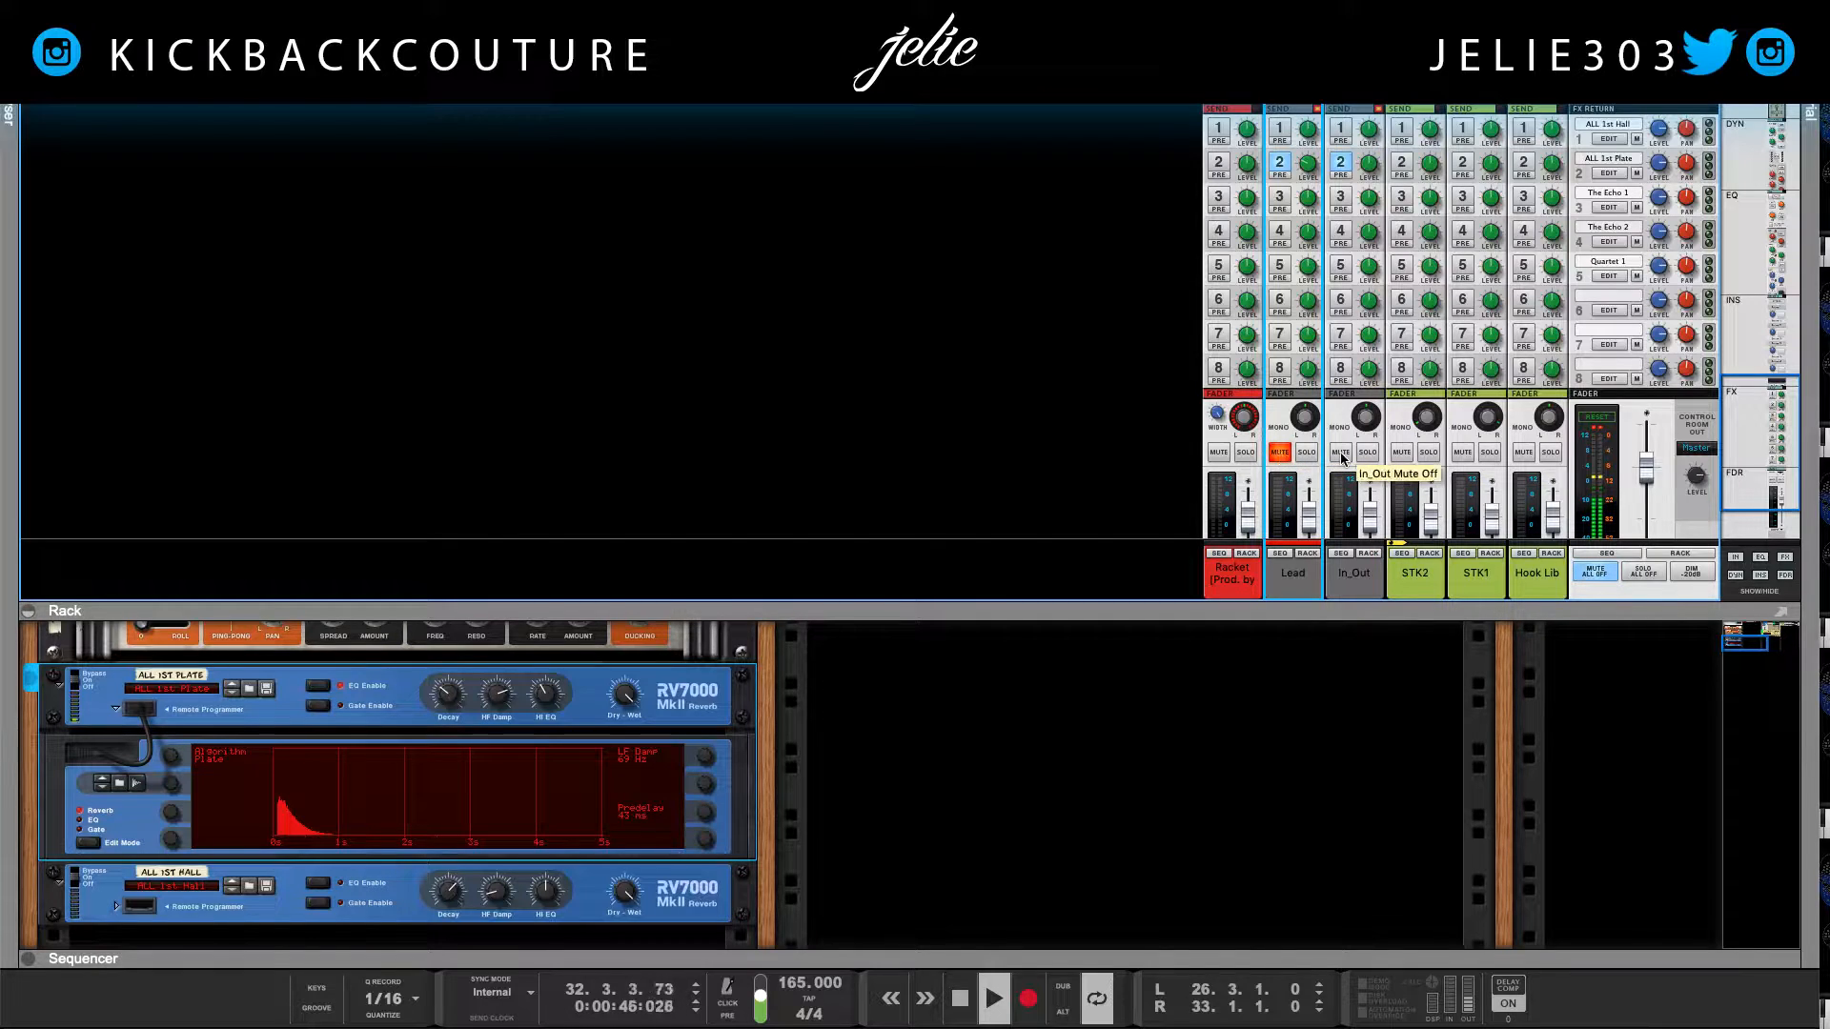
scroll(1279, 458, down, 3)
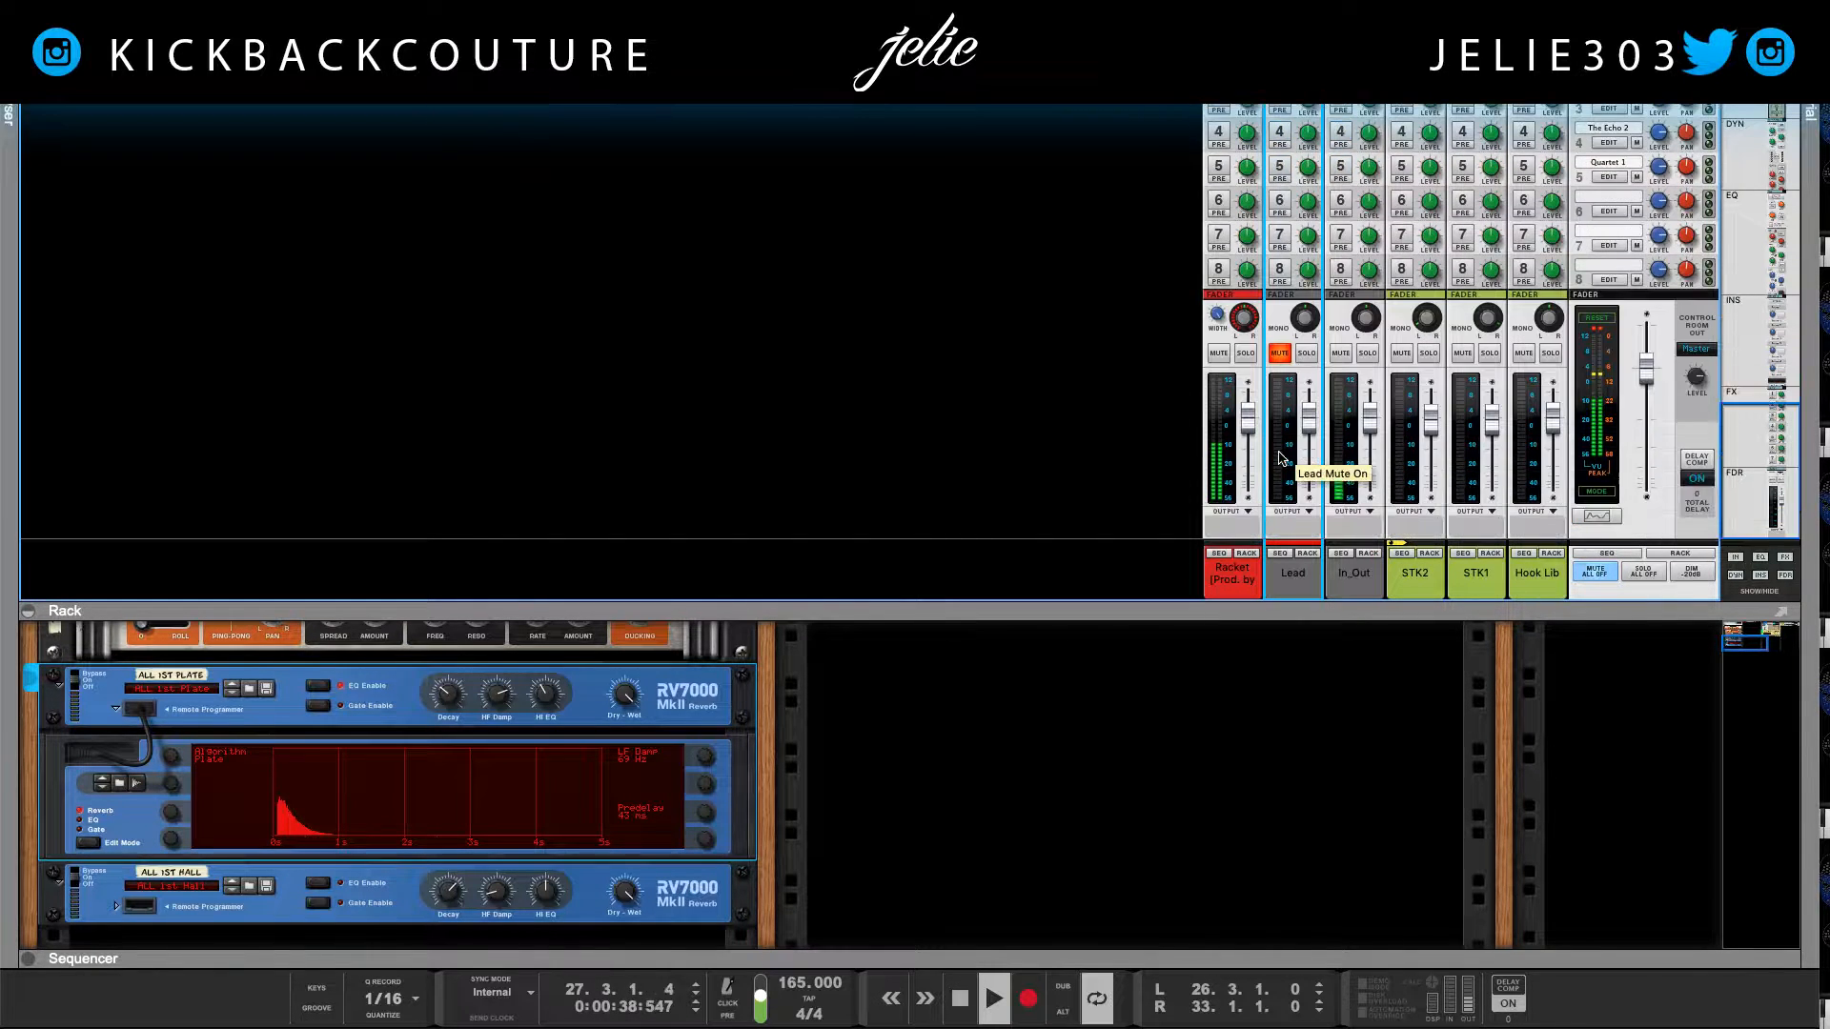
scroll(1348, 363, up, 1)
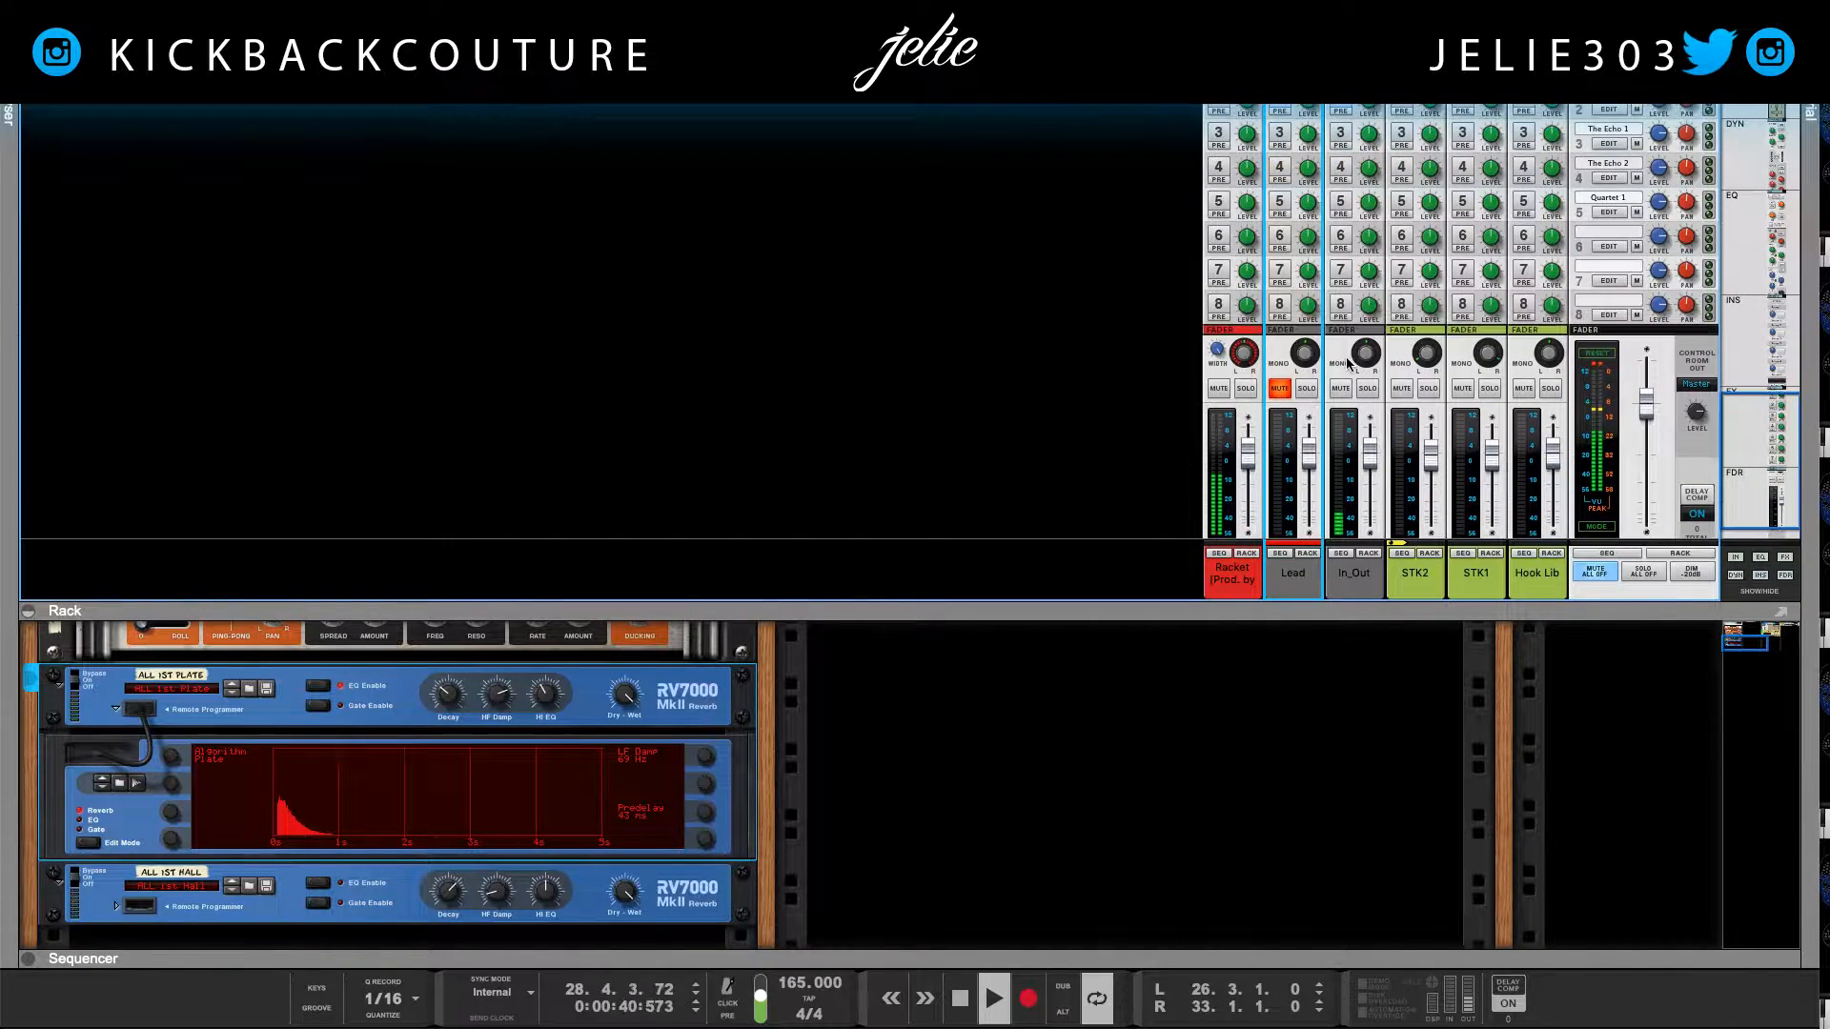
click(1372, 111)
scroll(1374, 107, up, 1)
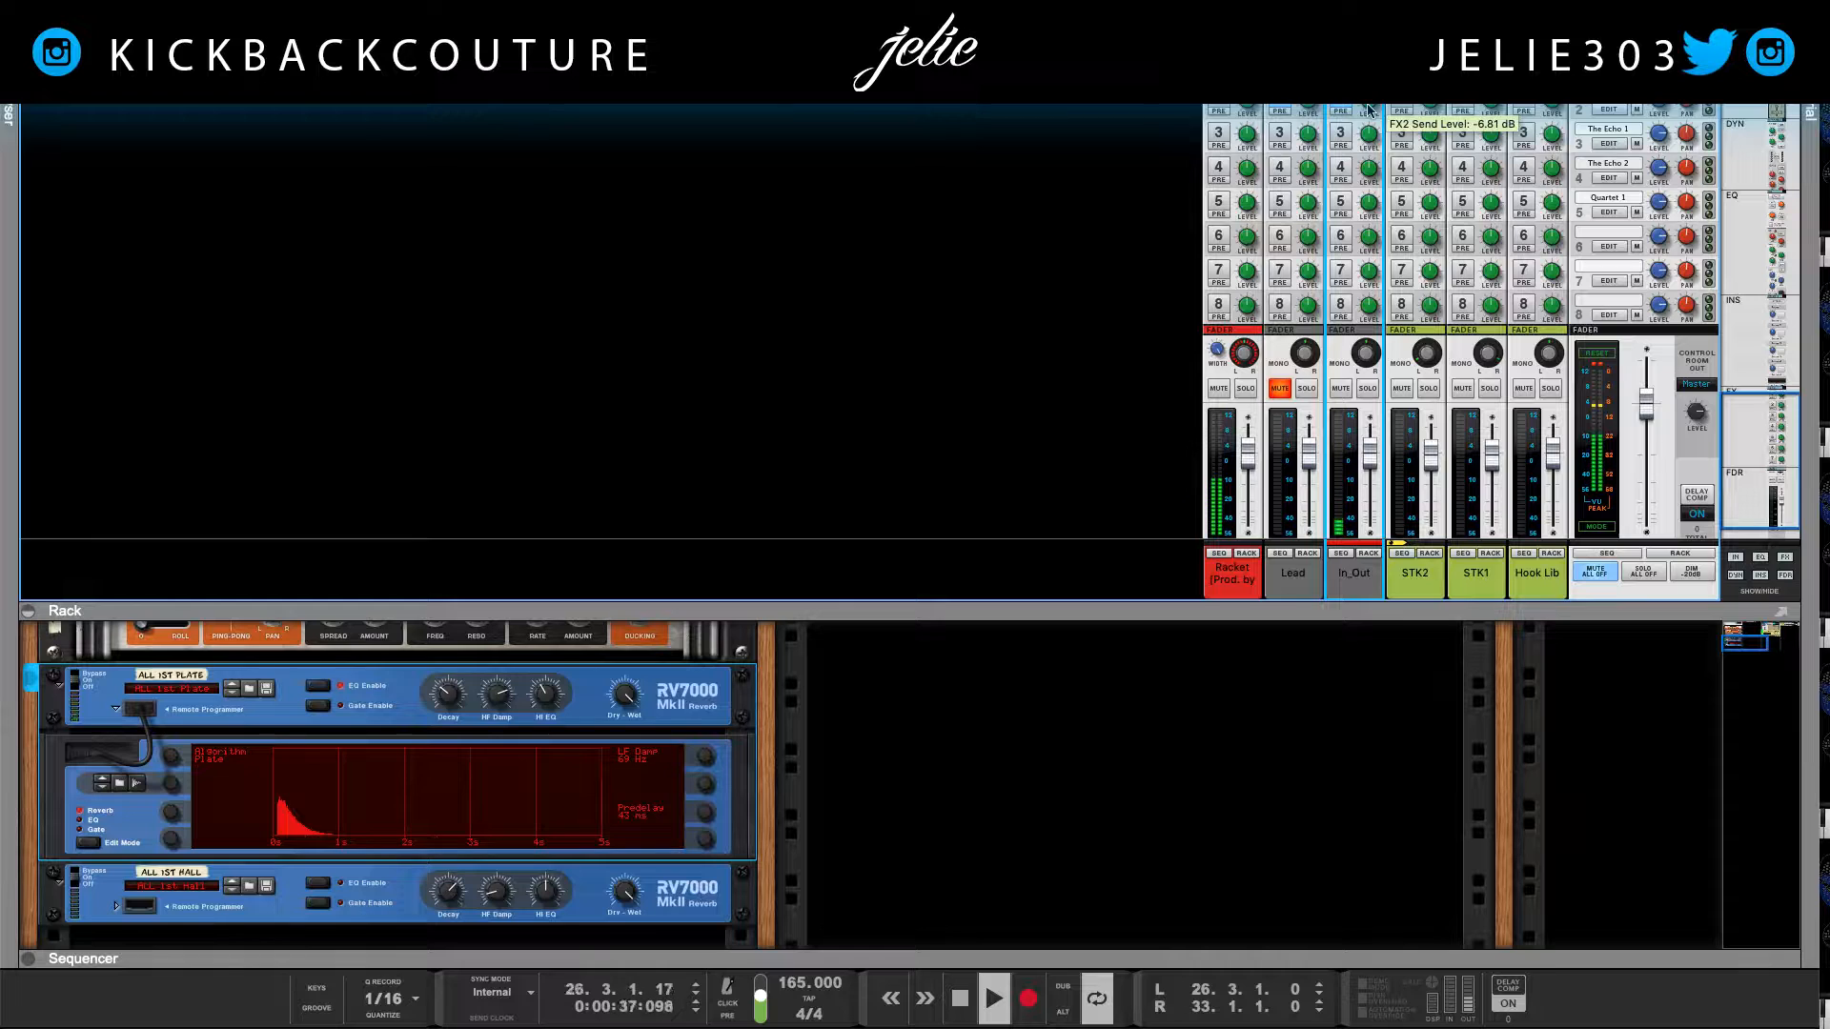
Step: Unmute the Lead to hear it with In_Out, and bring up the sequencer tracks once playback is stopped
scroll(1368, 111, down, 3)
click(1271, 389)
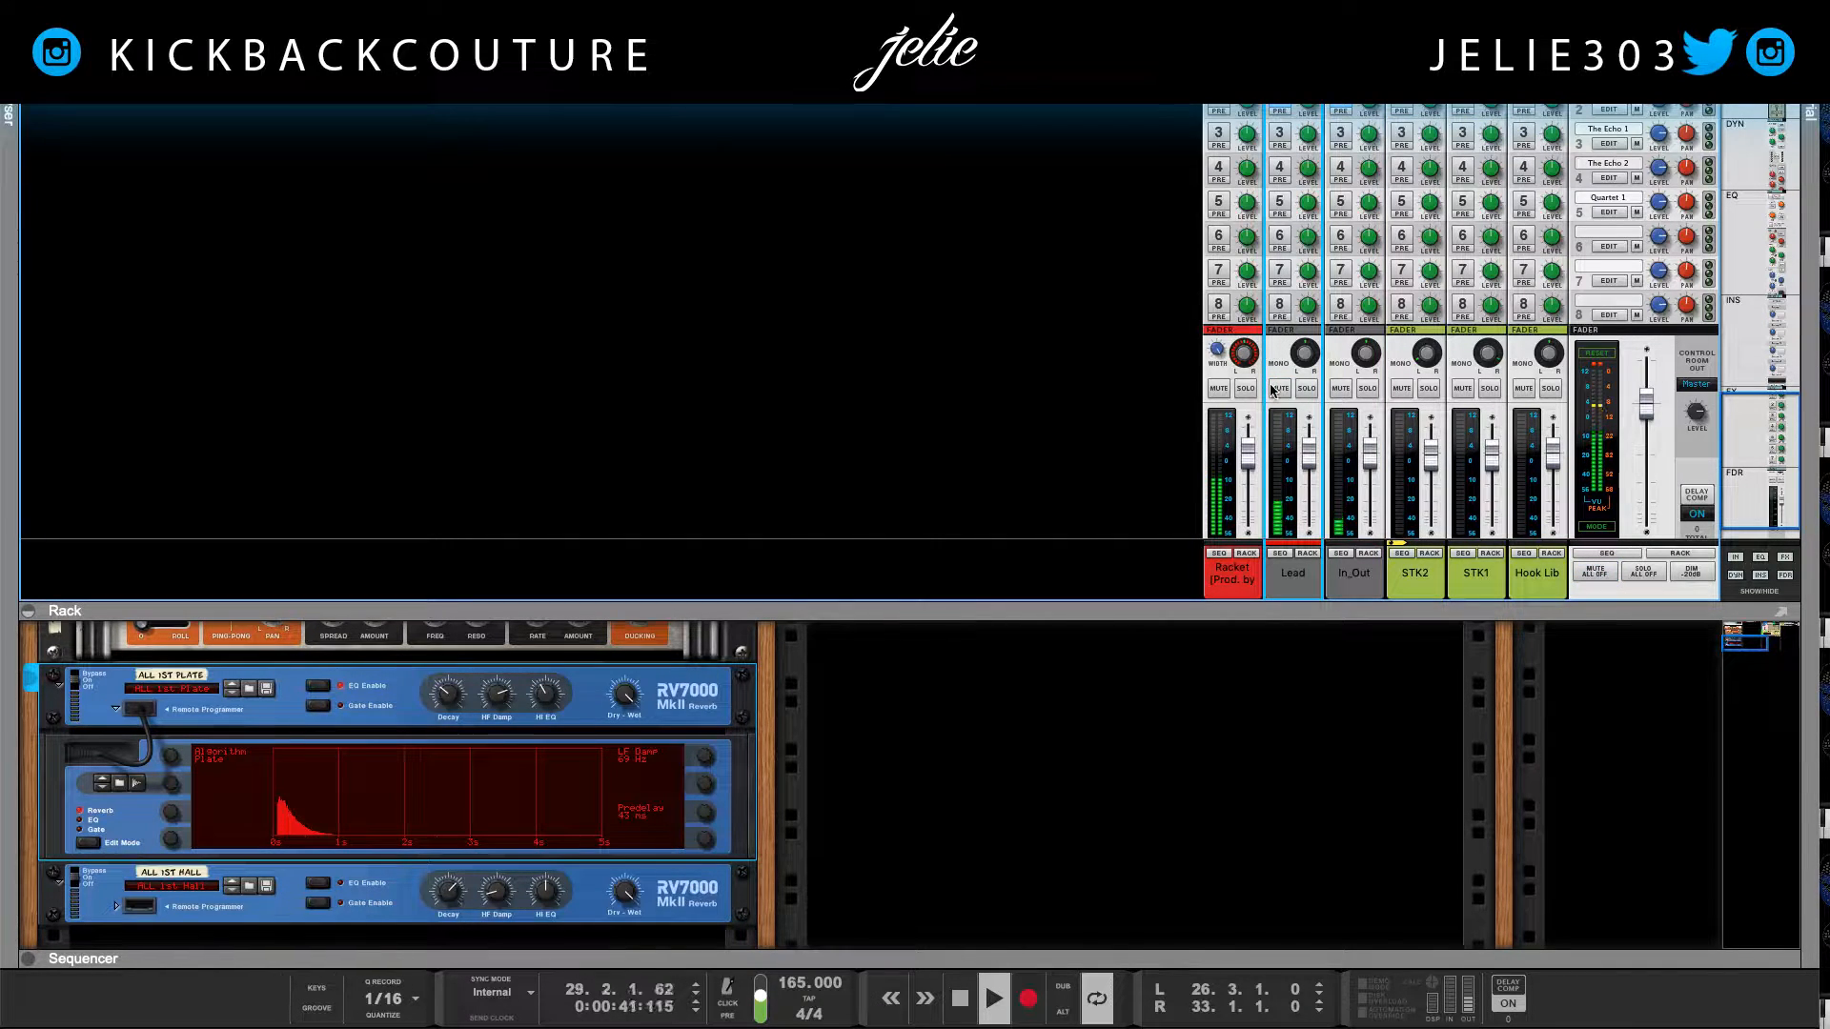
scroll(1289, 418, down, 1)
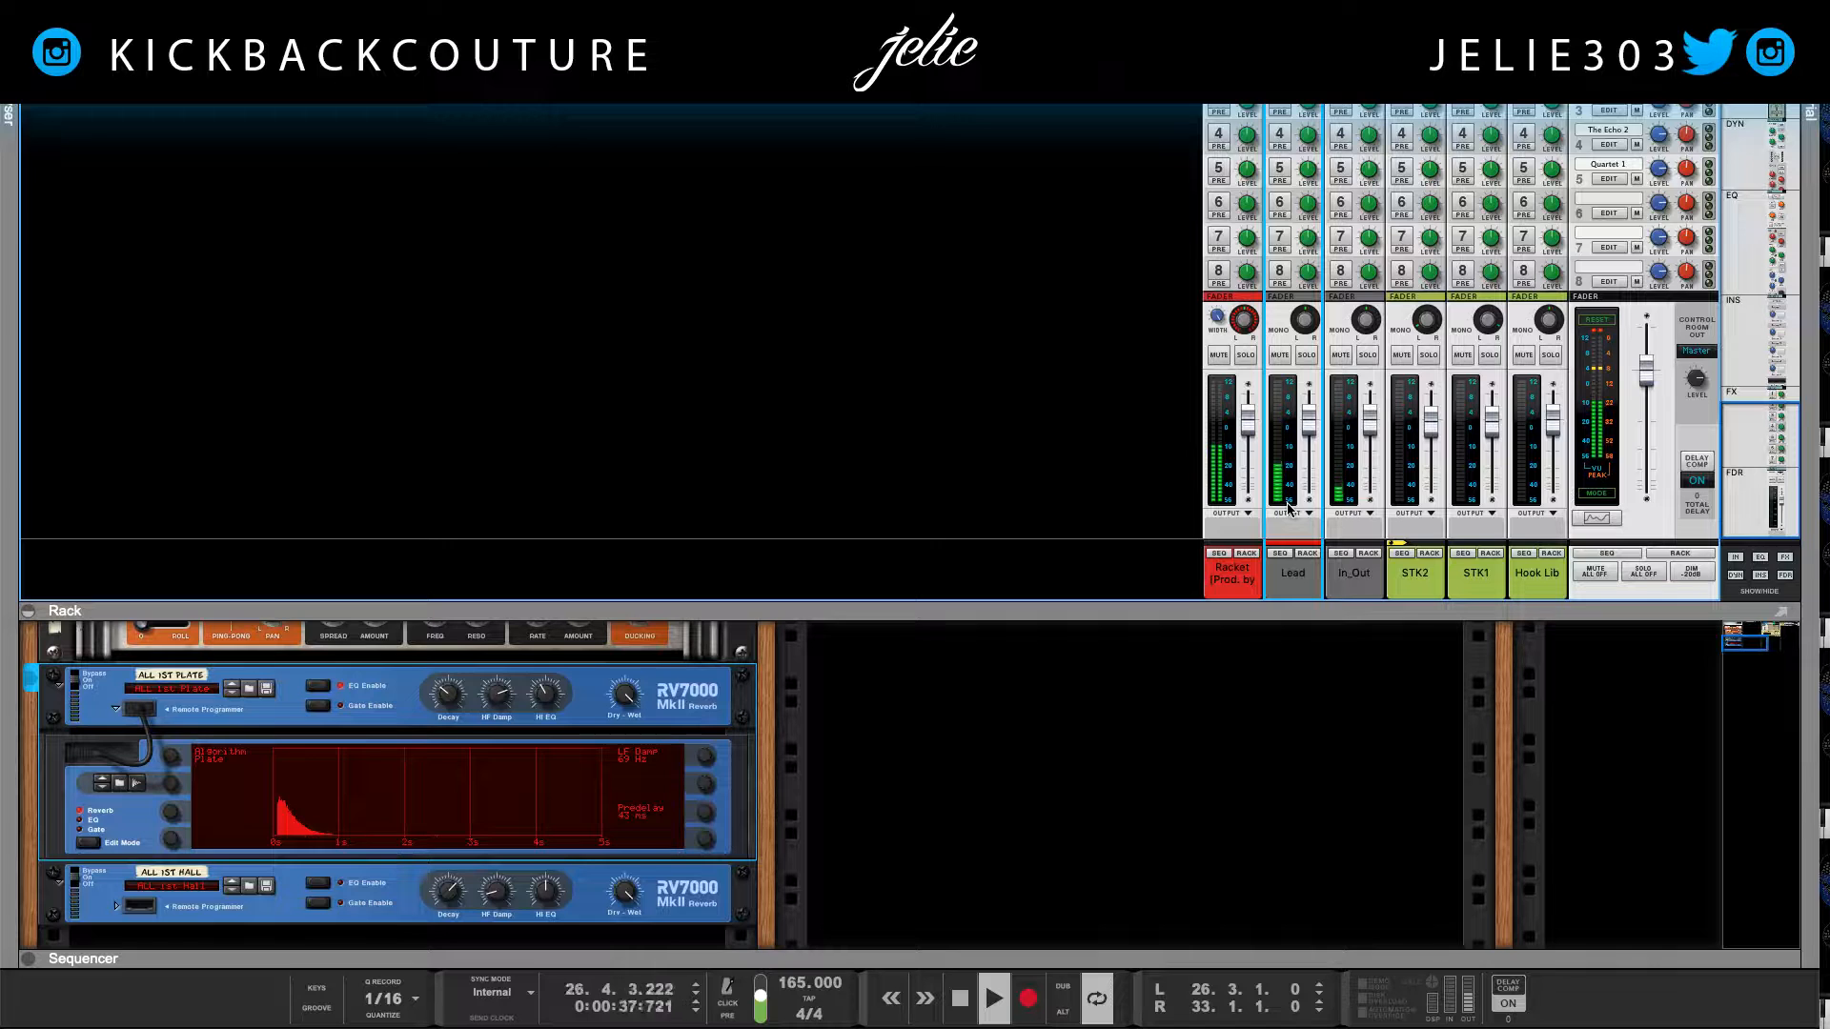
key(space)
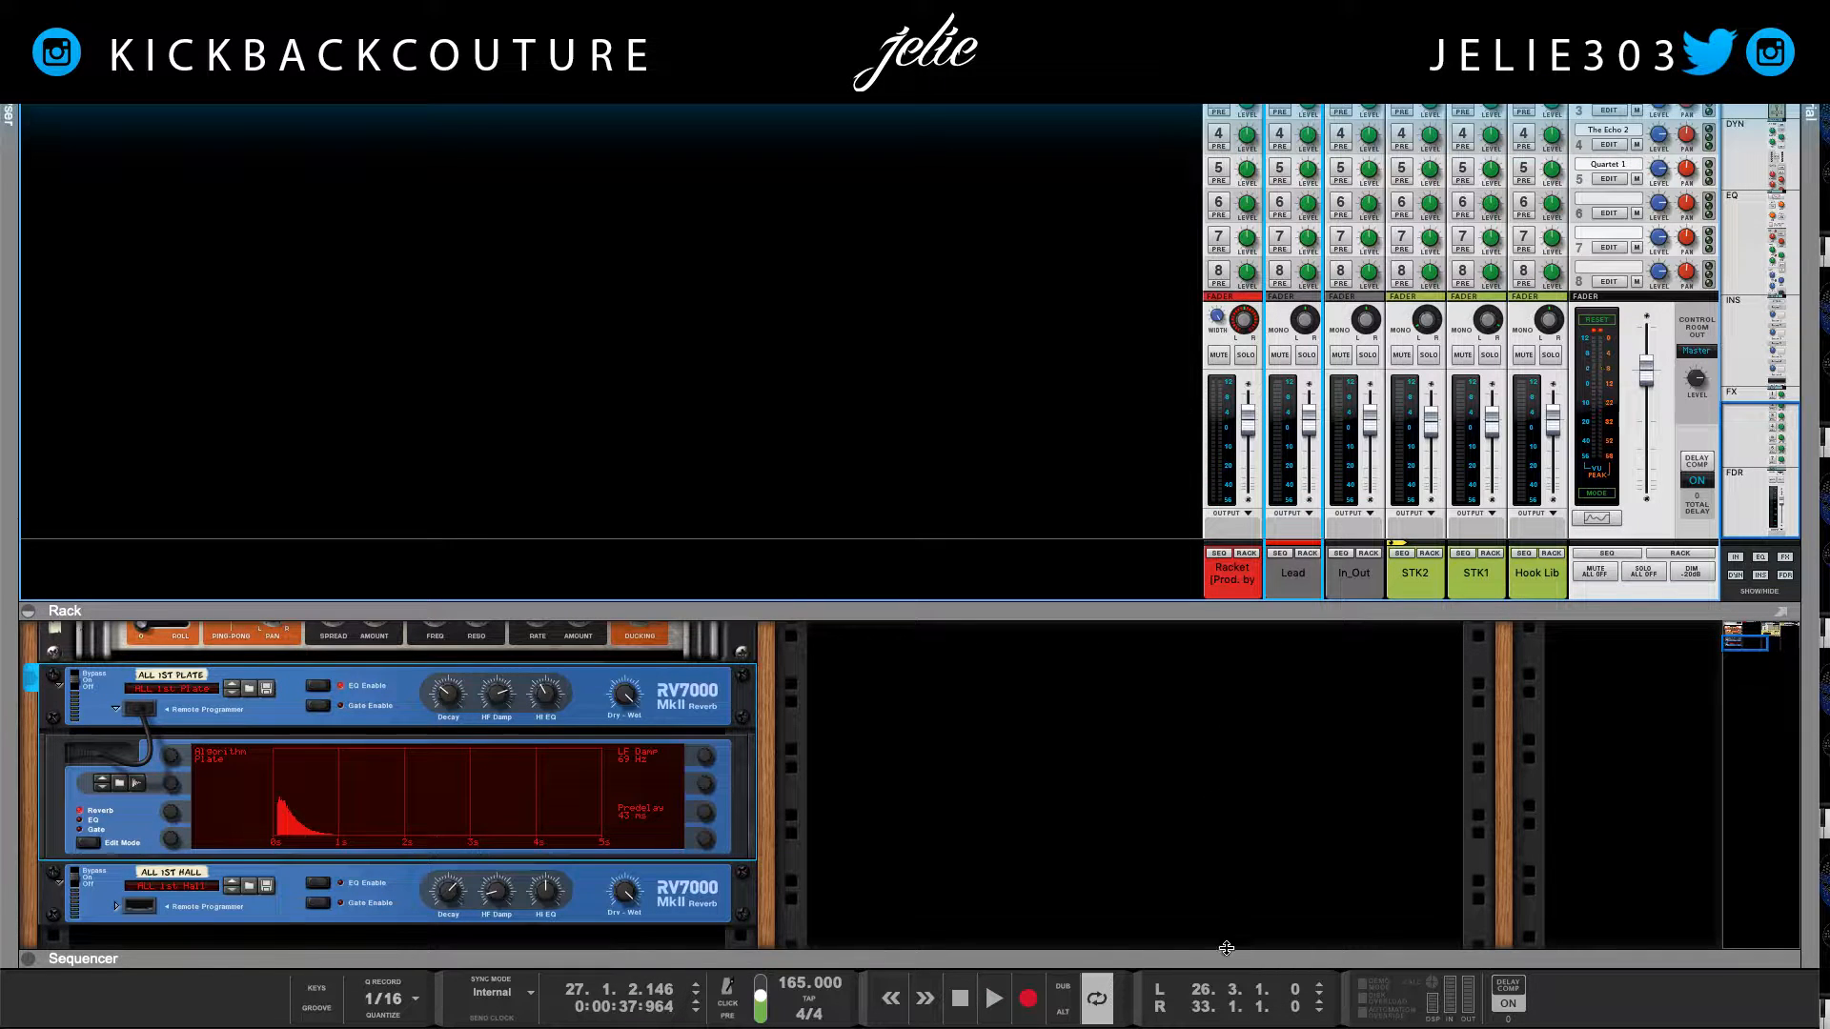
drag(1227, 957, 1187, 482)
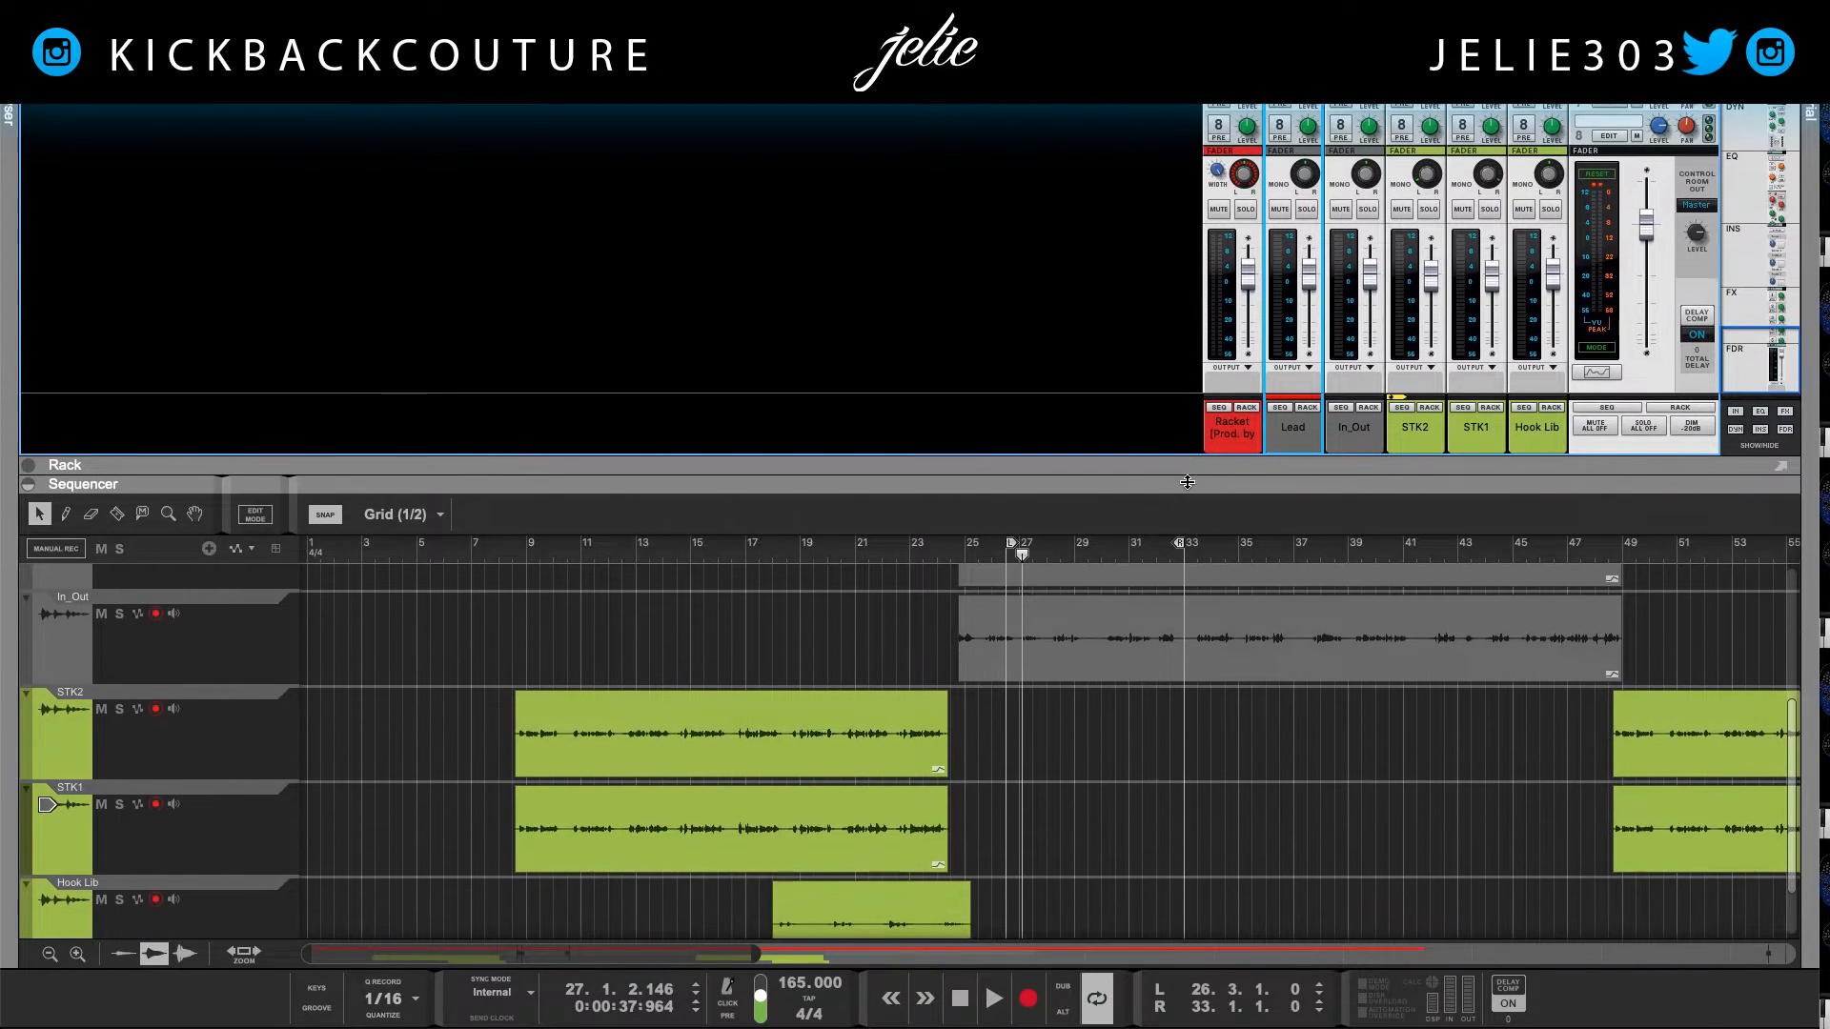
Step: Move the loop locators to the start of the STK clips, from 8.3.1 to bar 15
click(530, 551)
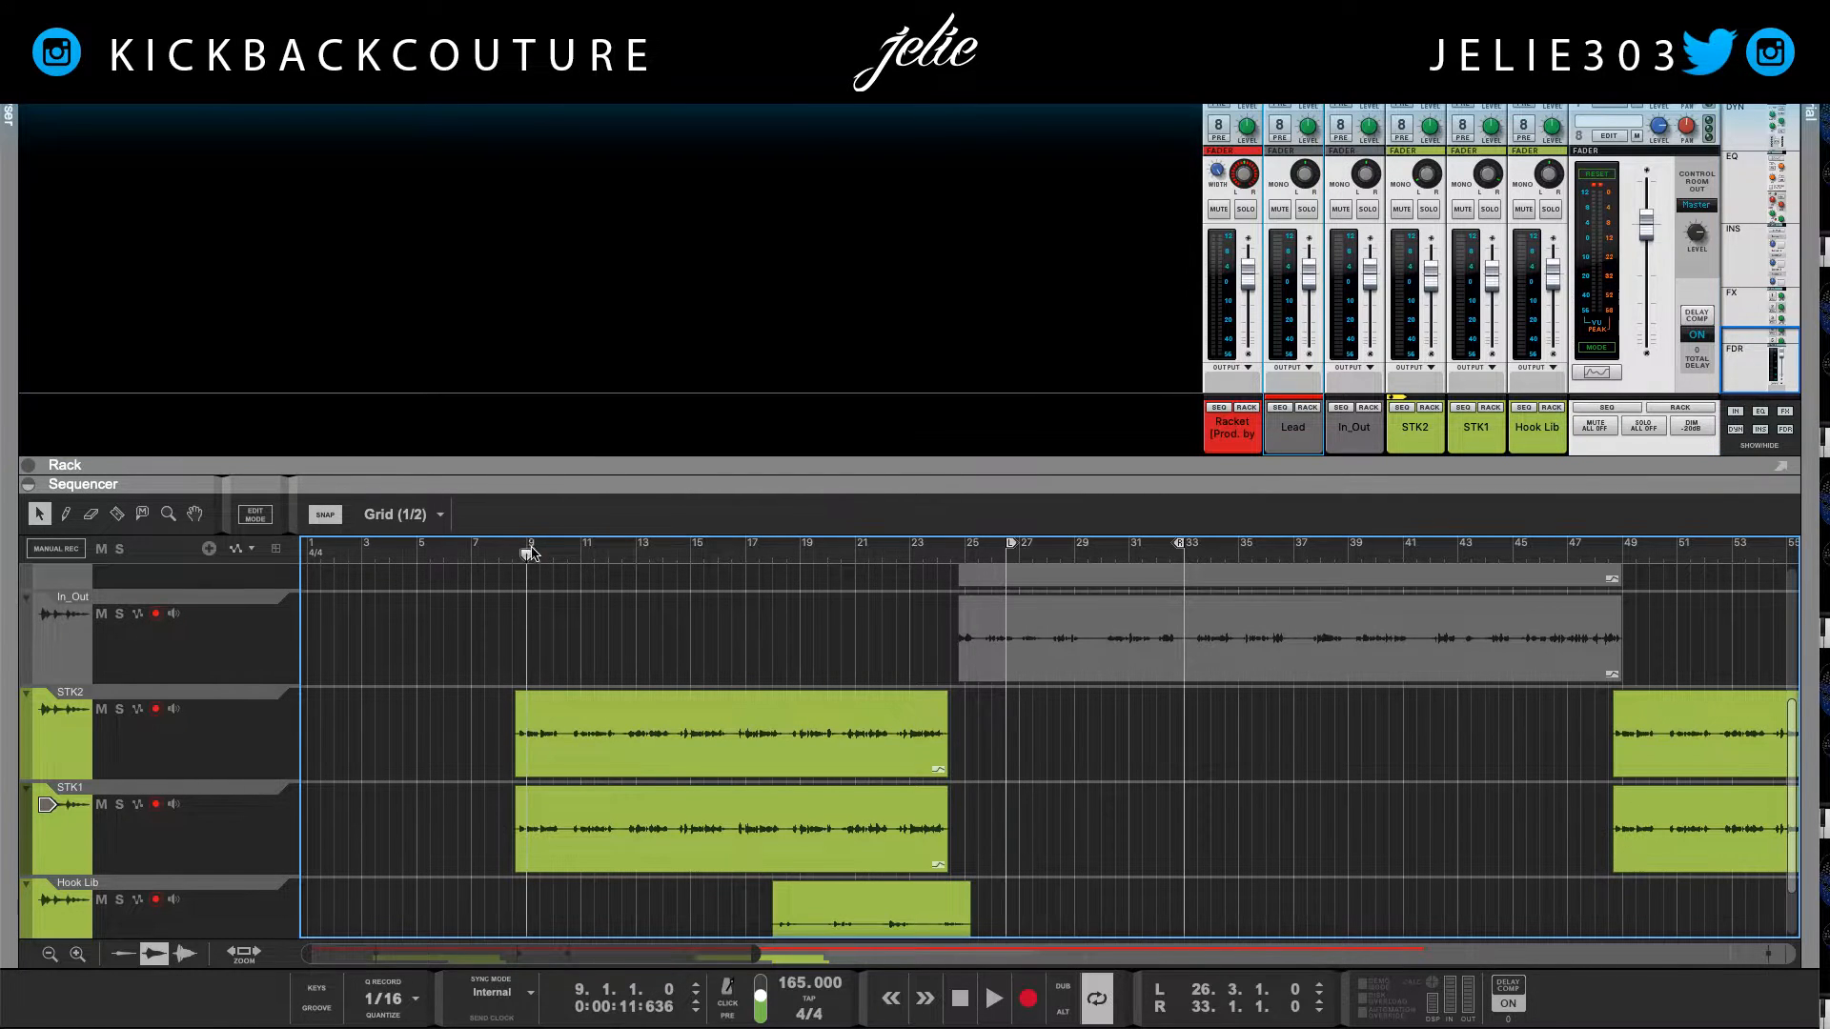
ctrl+click(529, 550)
alt+click(689, 551)
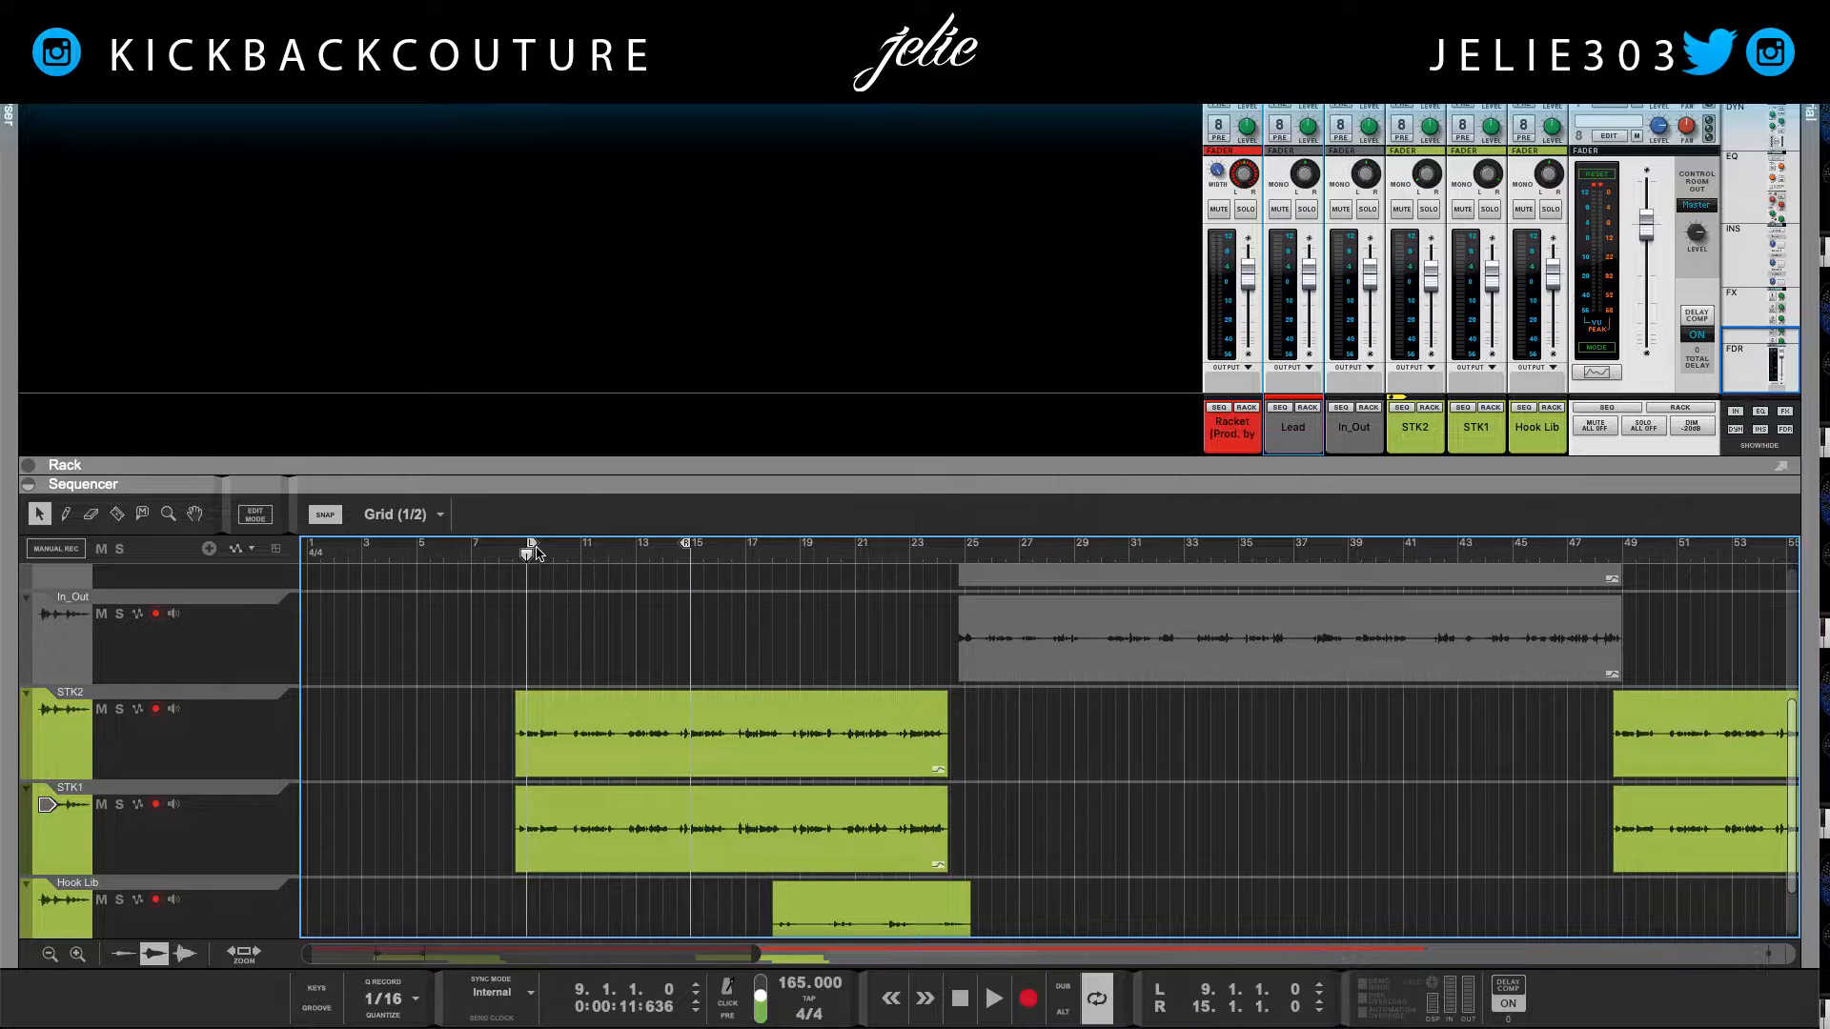
drag(537, 549, 523, 549)
Step: Select the STK2 clip that starts near bar 9, loop its full length and start playback
right_click(635, 738)
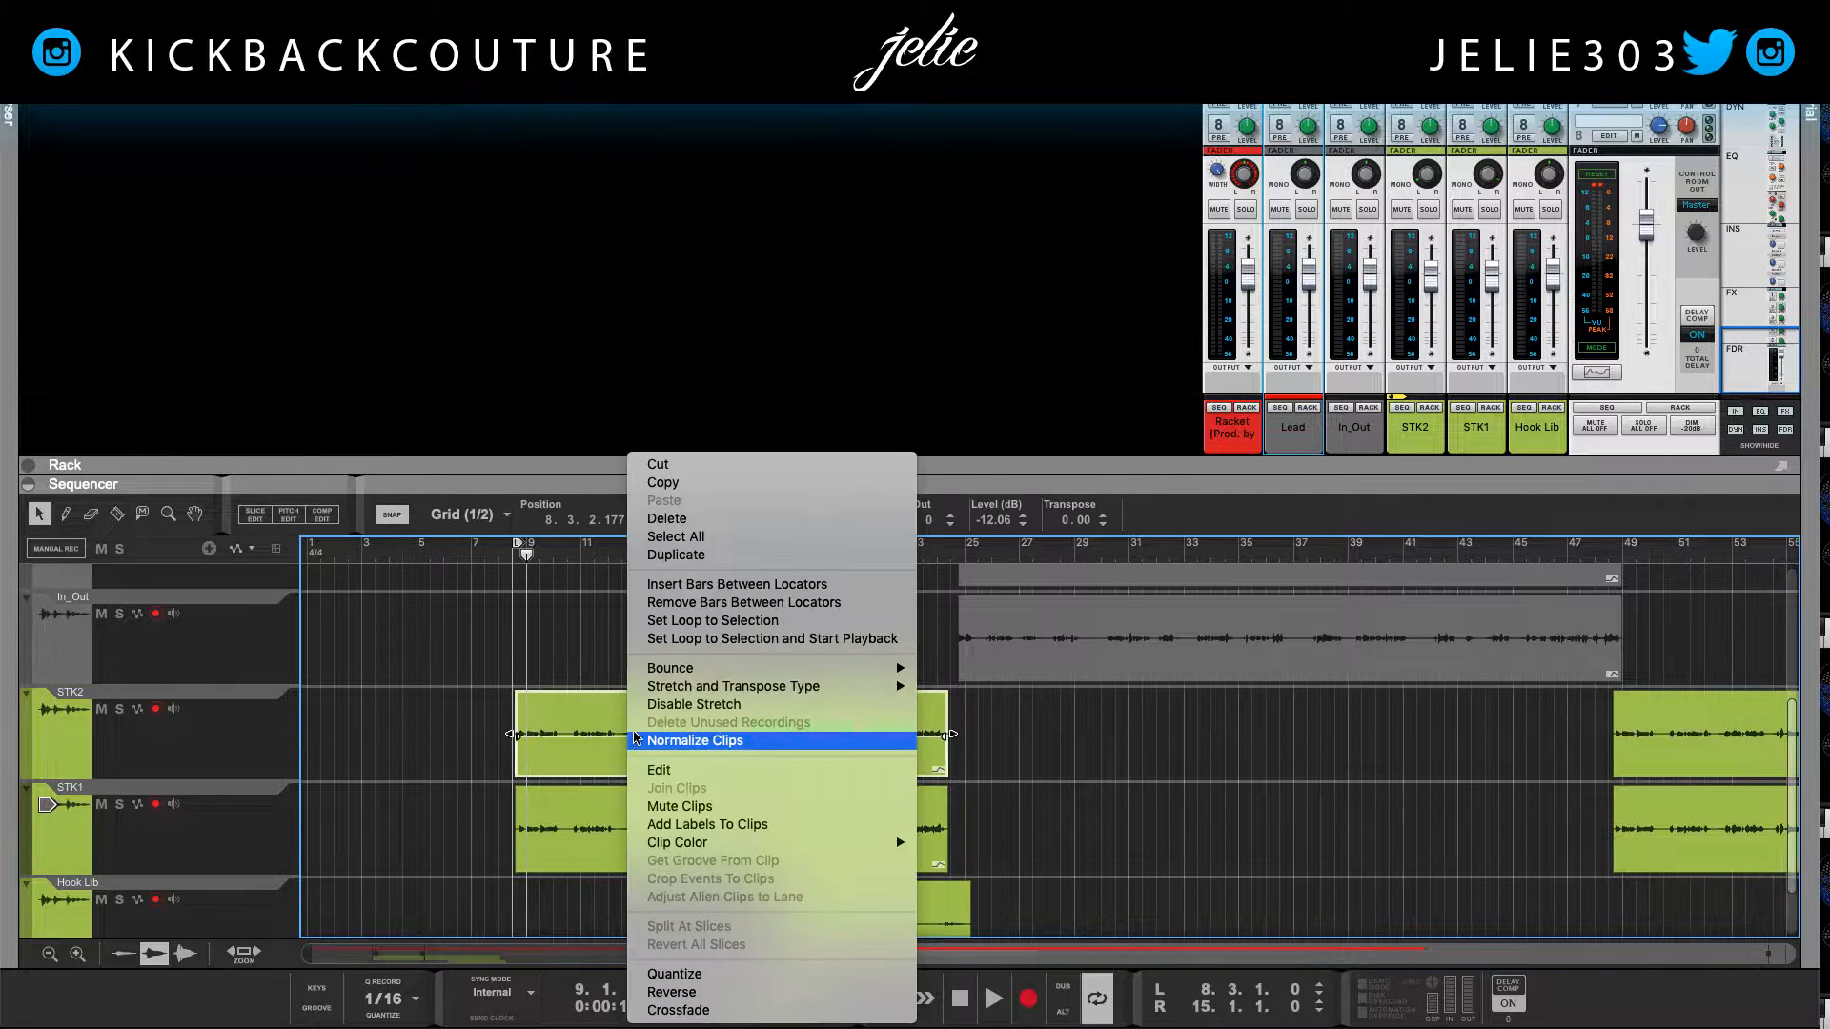
click(1020, 779)
key(p)
key(space)
Step: Enable send 1 on the STK2 and STK1 channels and mute Hook Lib for loop playback
drag(1216, 475, 1225, 620)
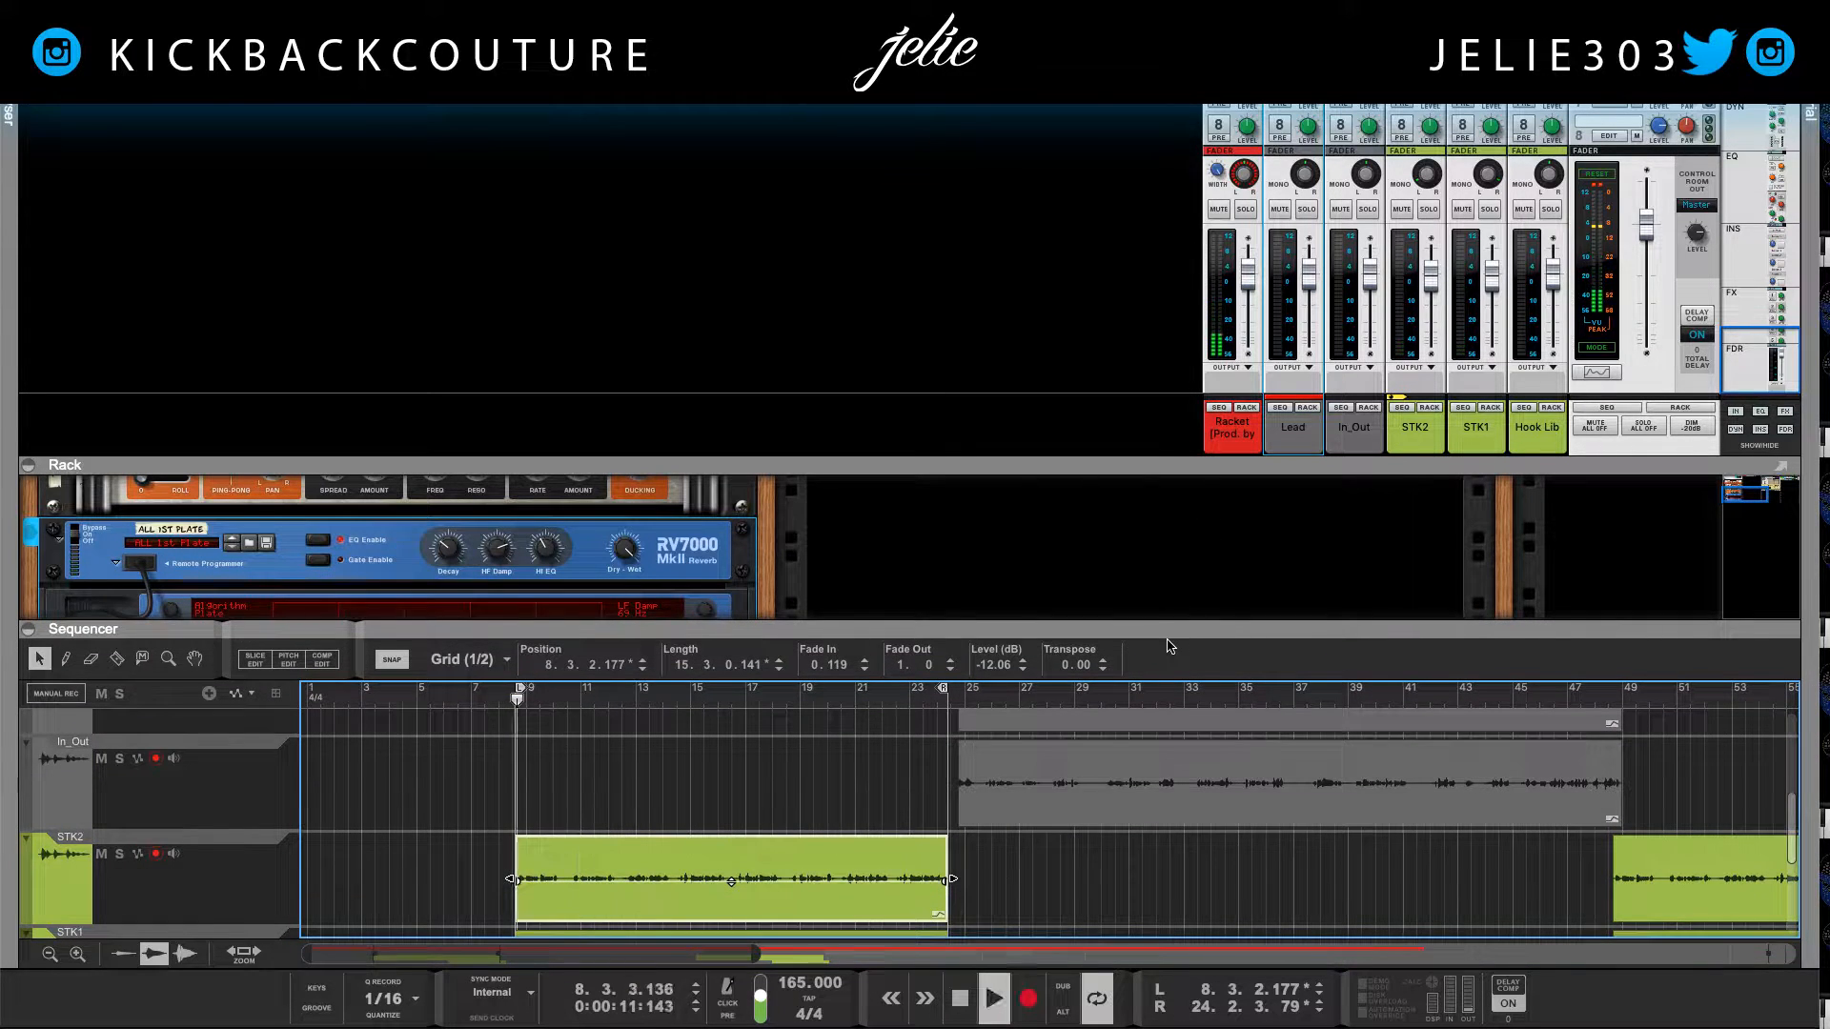
drag(1315, 467, 1322, 770)
scroll(1331, 673, up, 1)
key(space)
click(1401, 210)
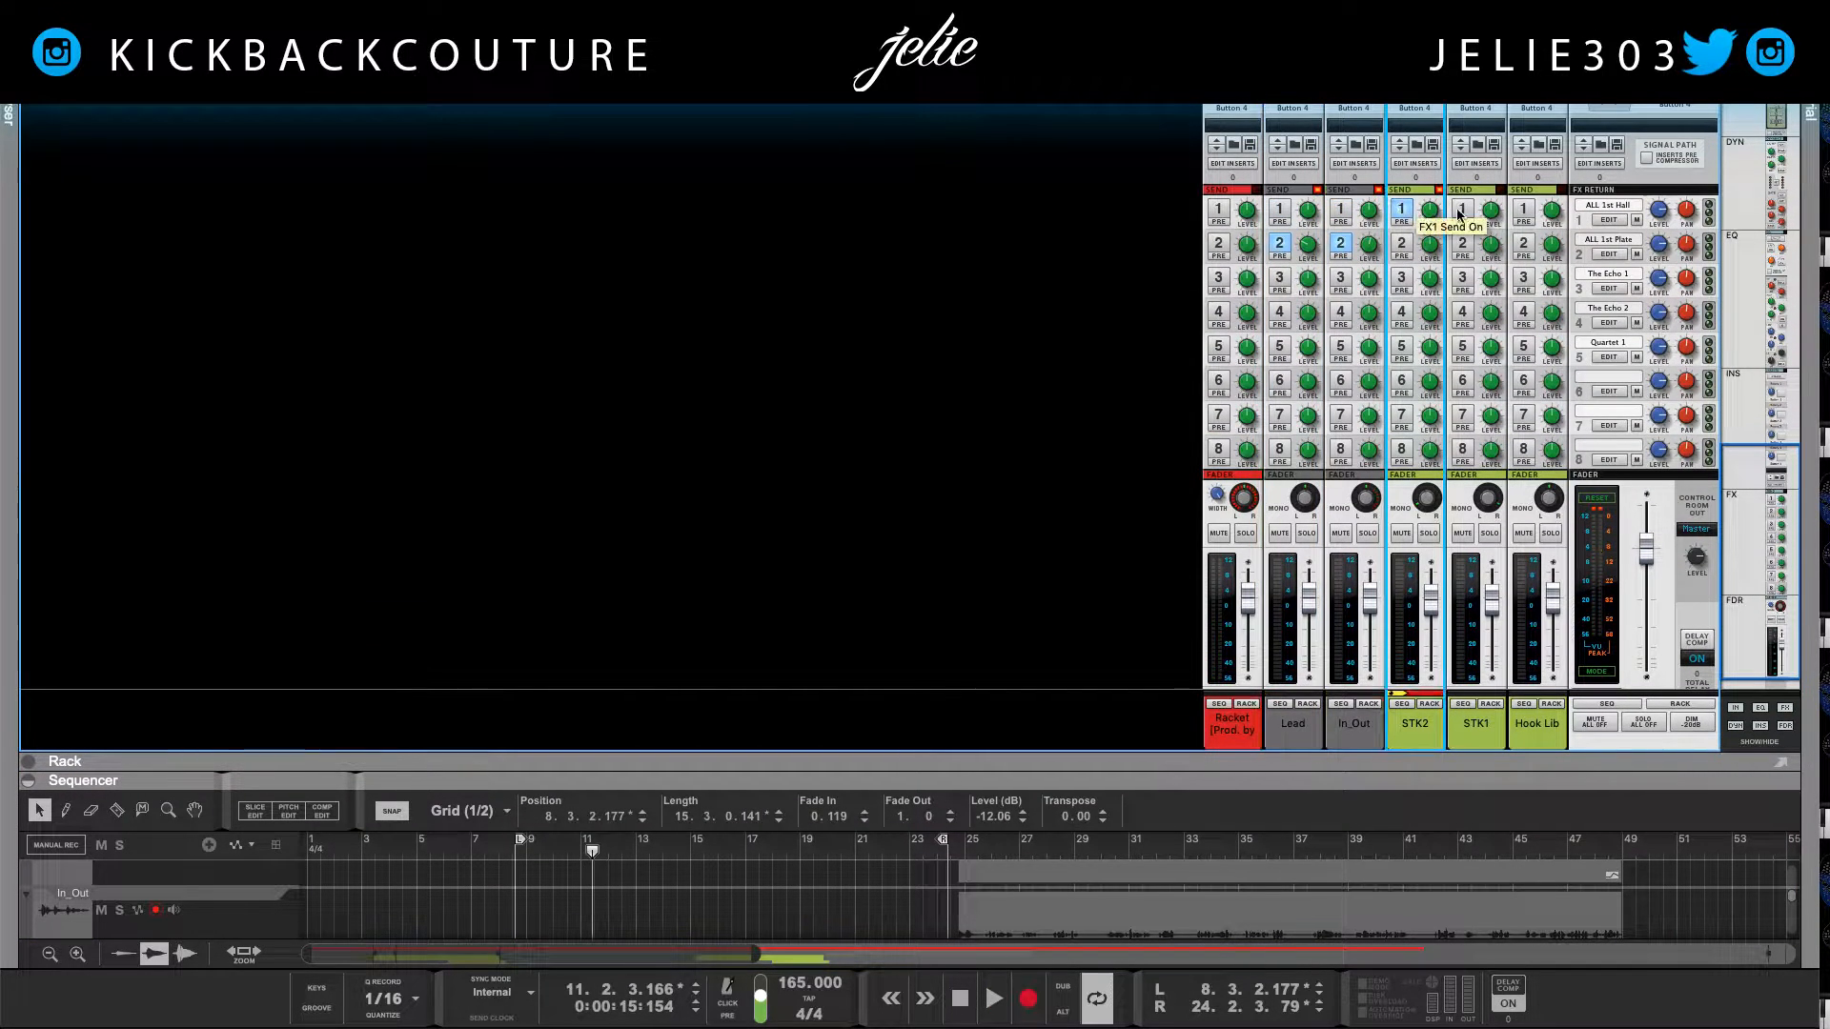
click(1462, 211)
click(1524, 535)
key(space)
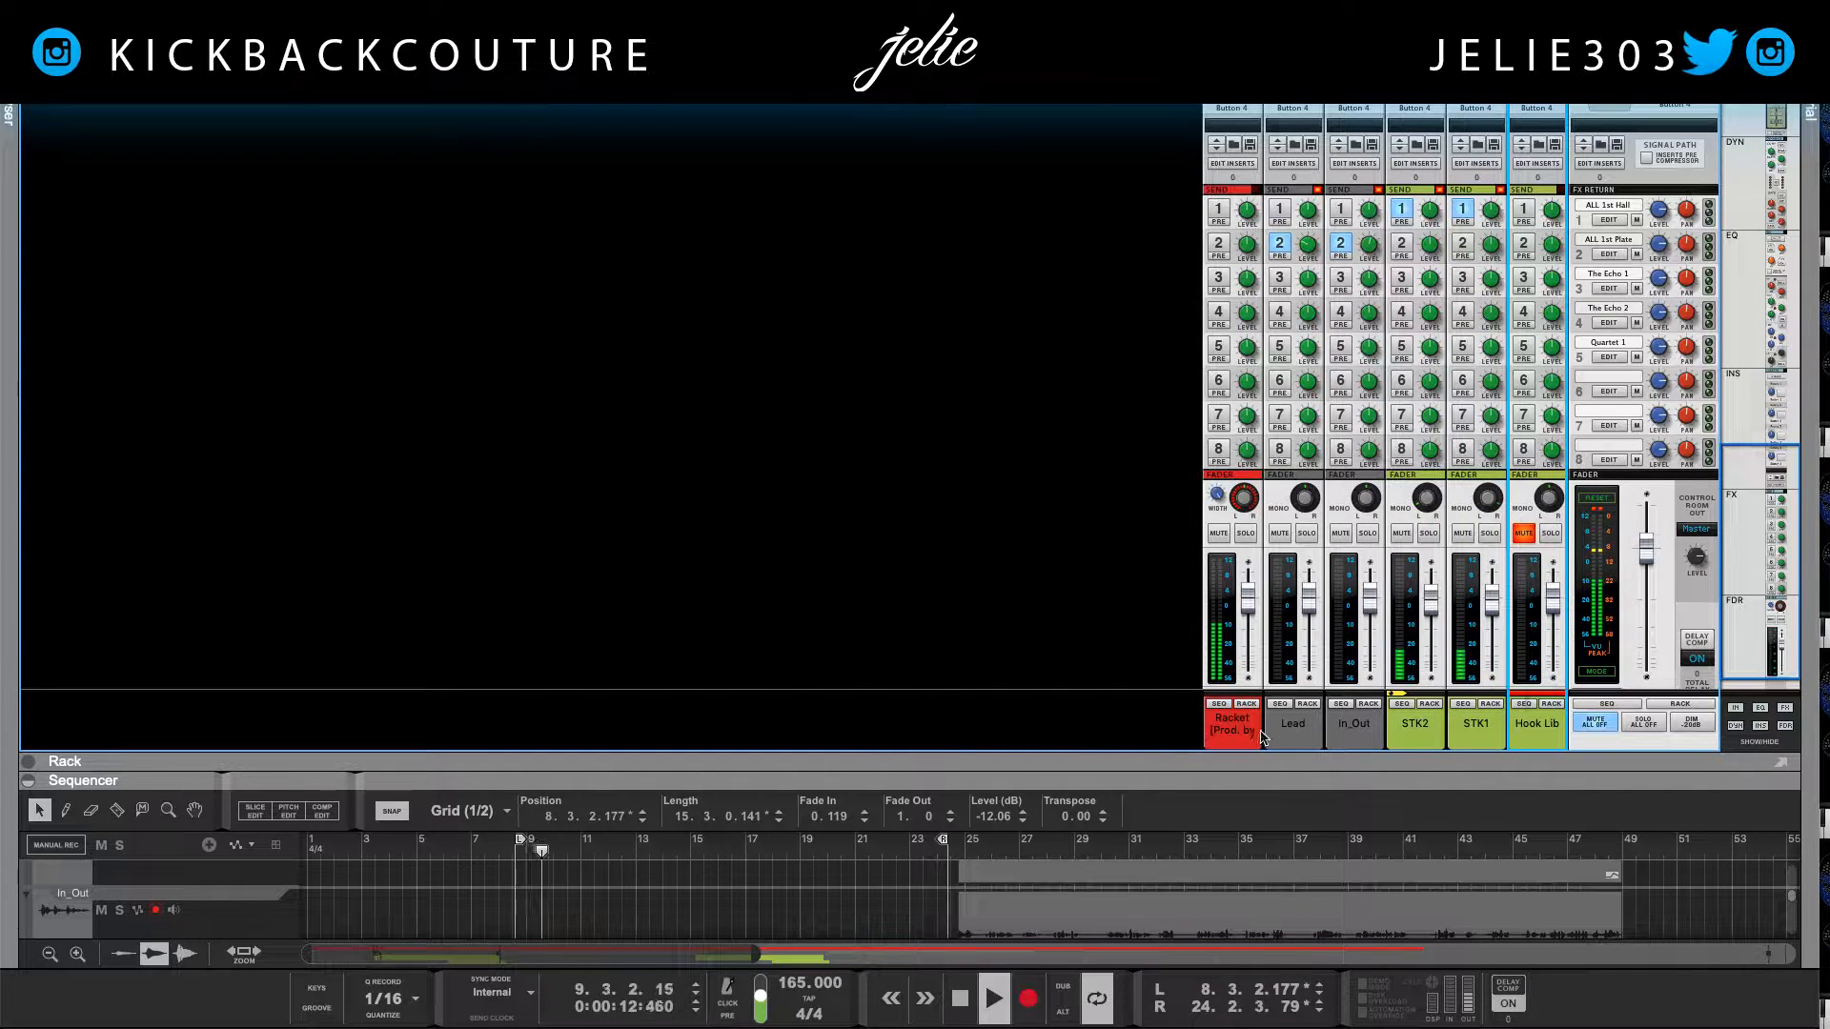
Step: Stop playback, open the ALL 1st Hall reverb in the rack and unfold its remote programmer
key(space)
click(1598, 220)
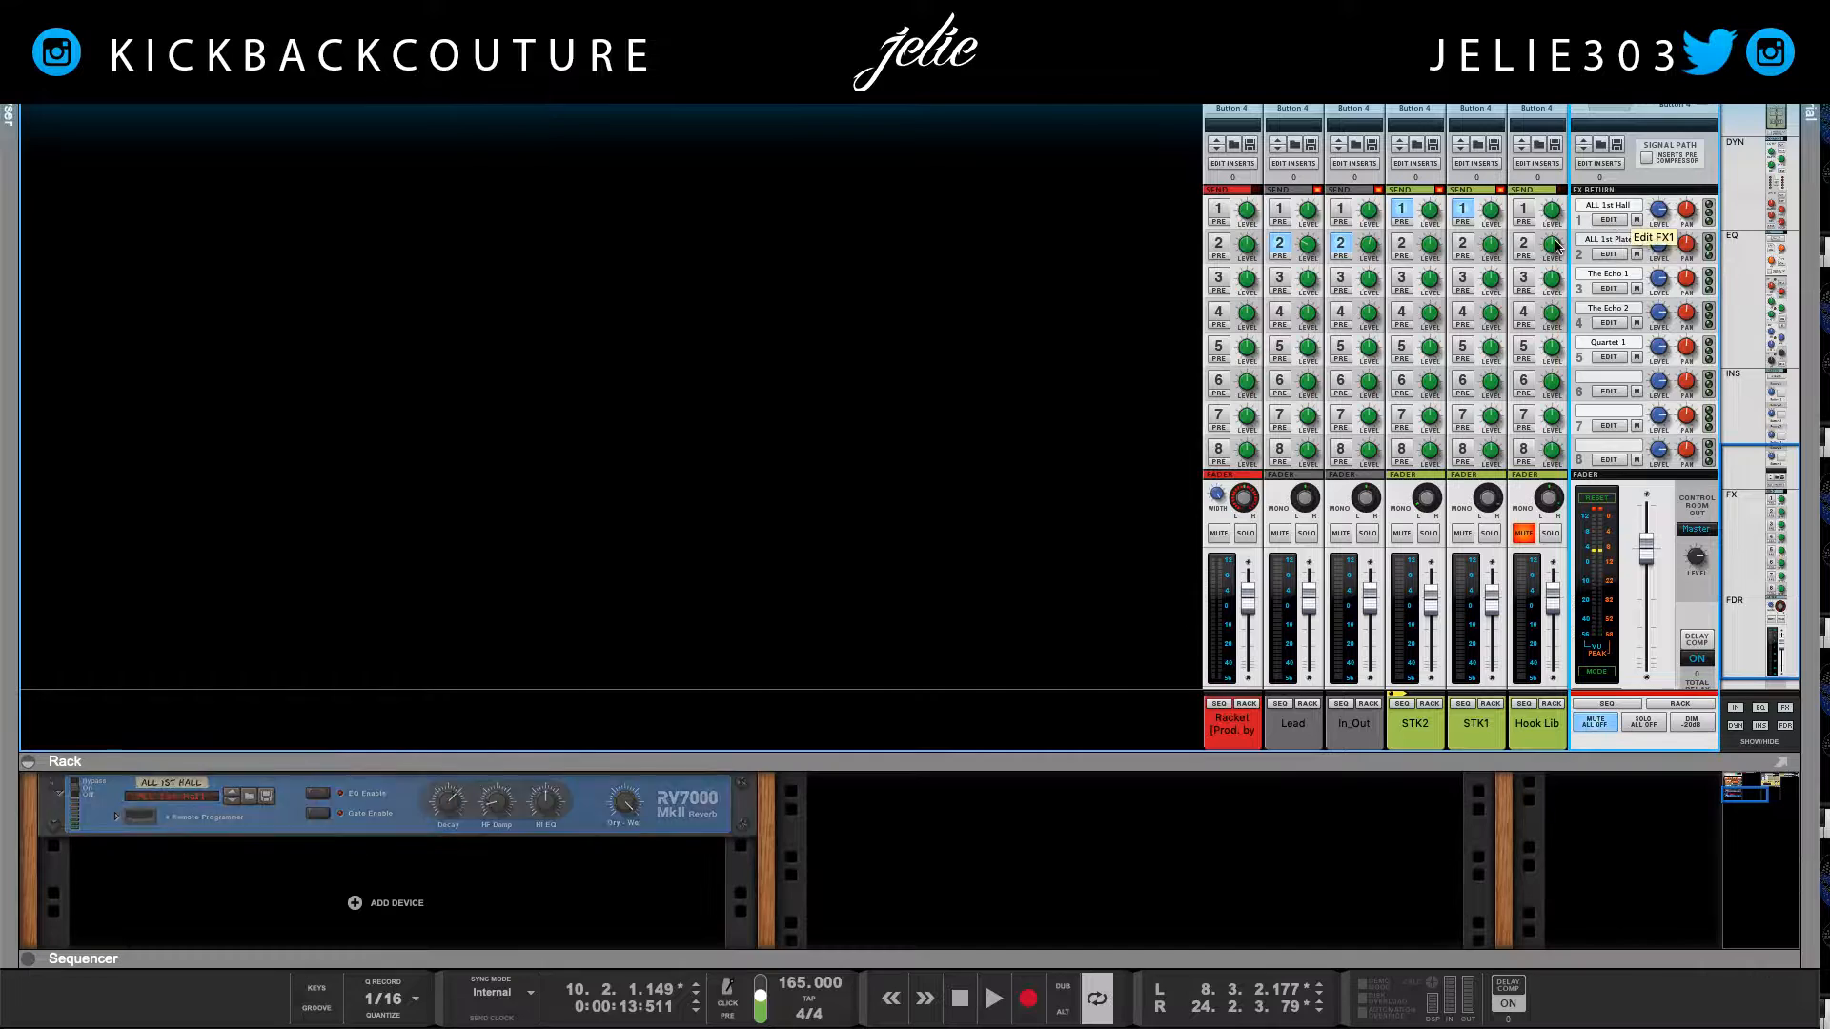
drag(664, 761, 690, 447)
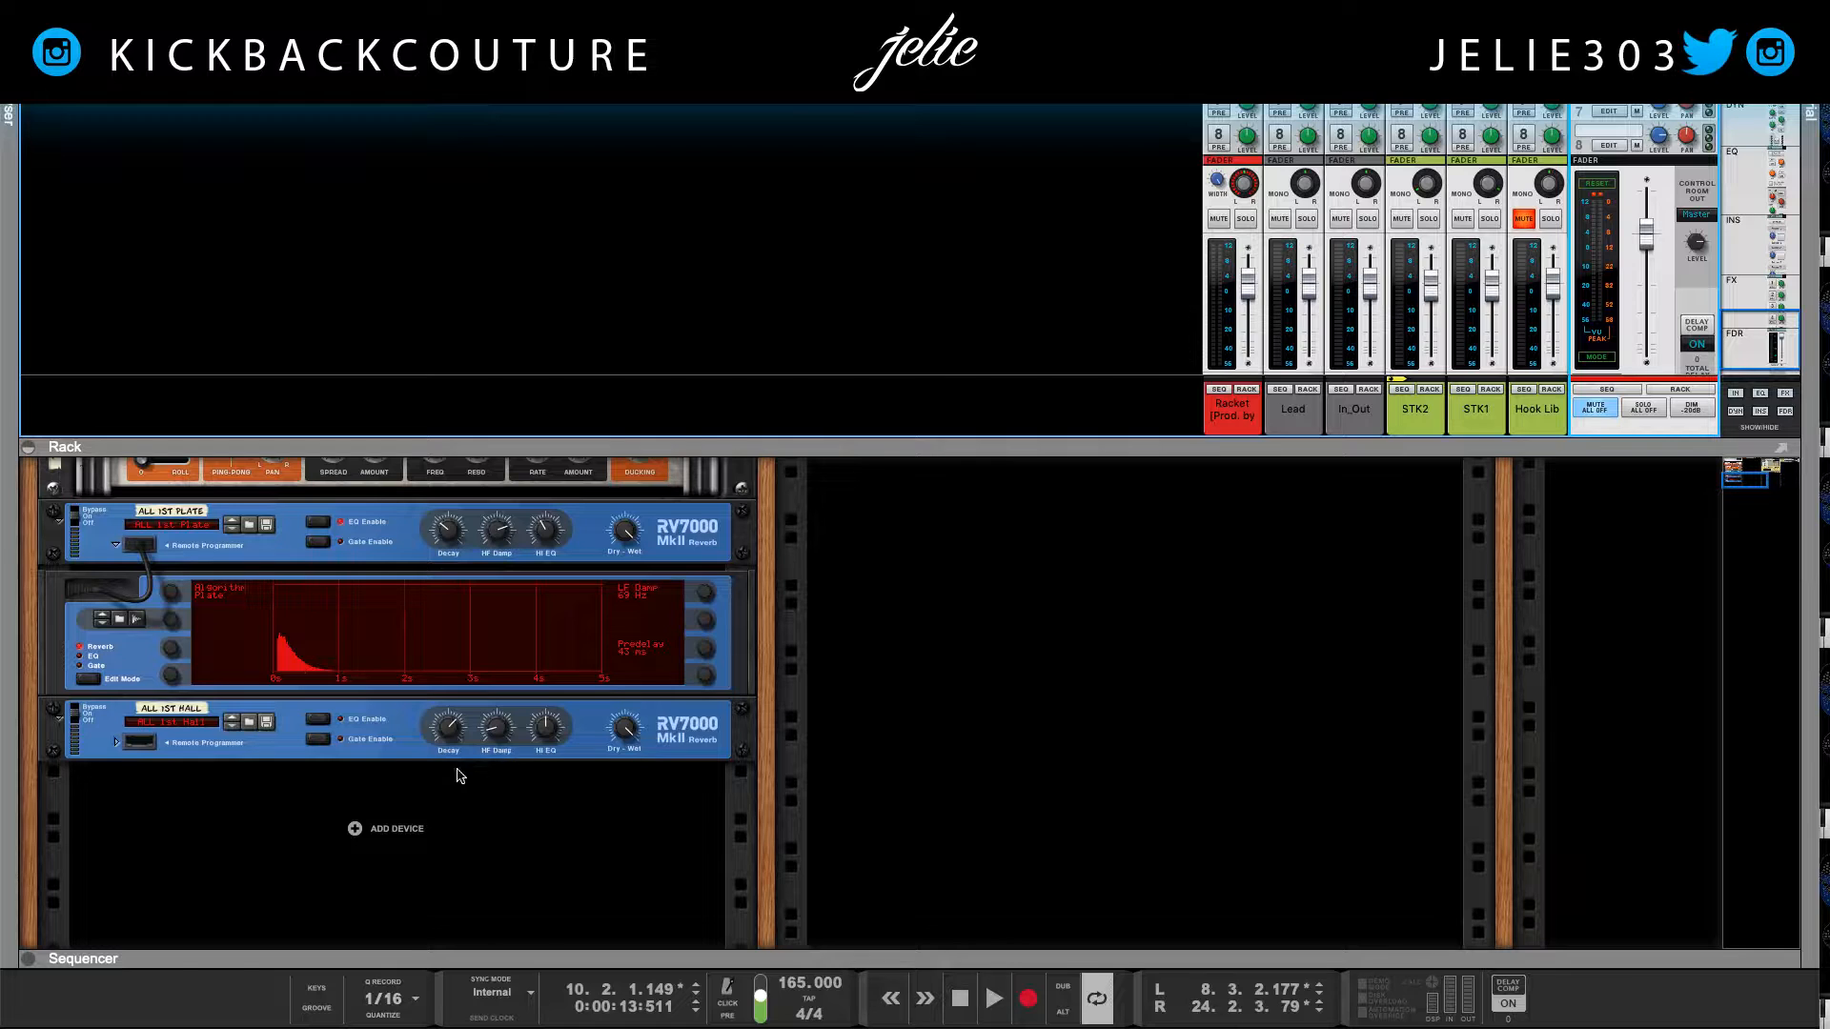
scroll(403, 784, up, 1)
click(146, 777)
click(116, 770)
scroll(143, 800, down, 5)
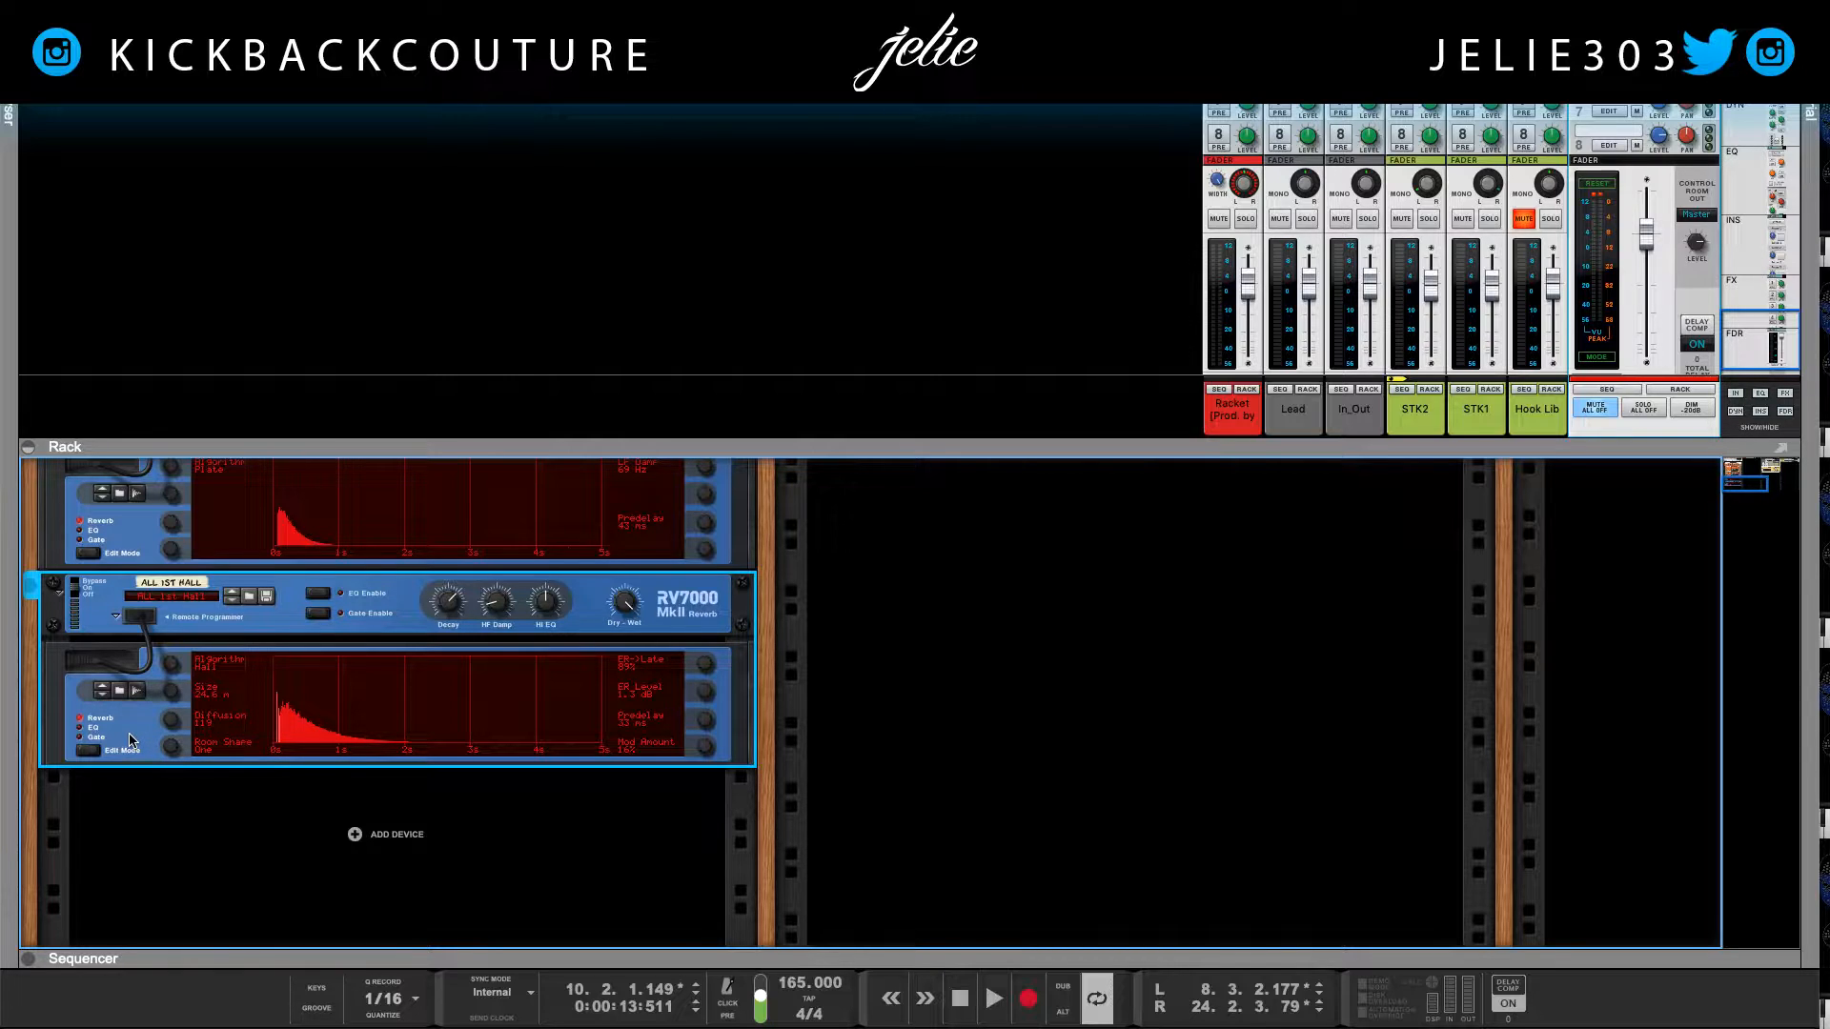
Step: Solo STK1 and STK2 during loop playback to listen to them with the hall reverb
key(space)
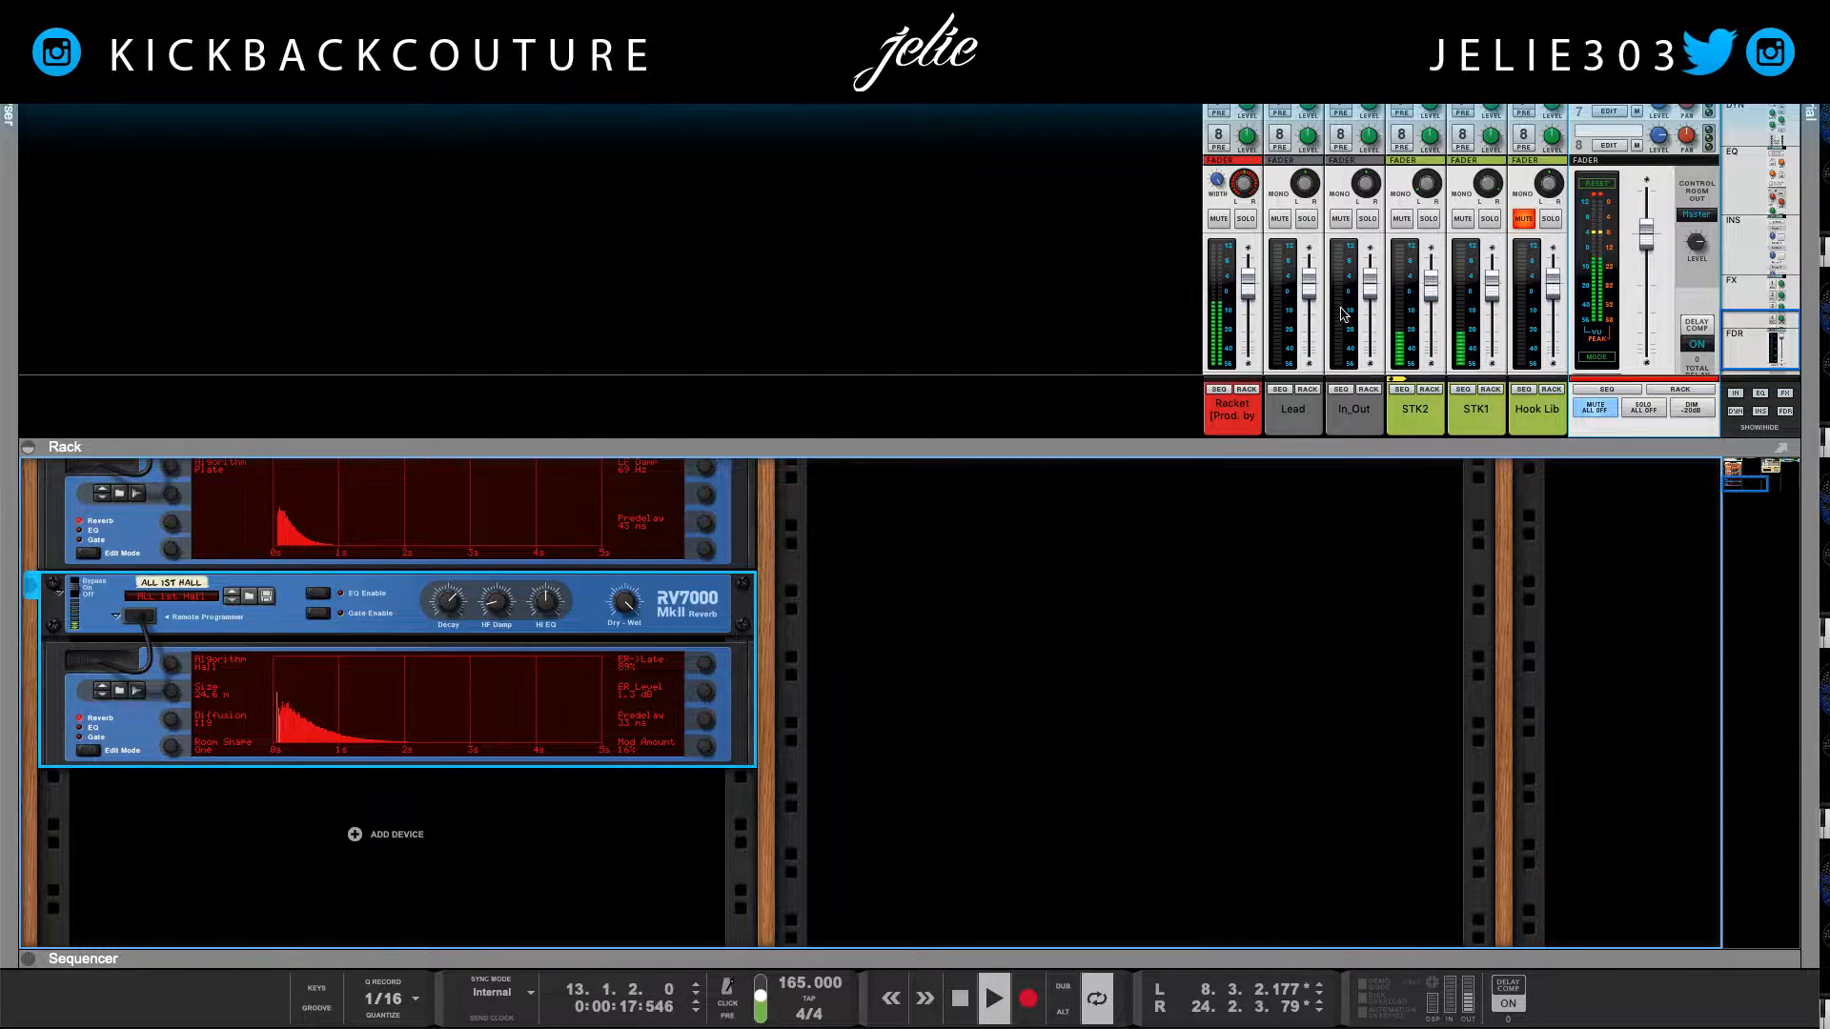
click(1489, 218)
click(1428, 219)
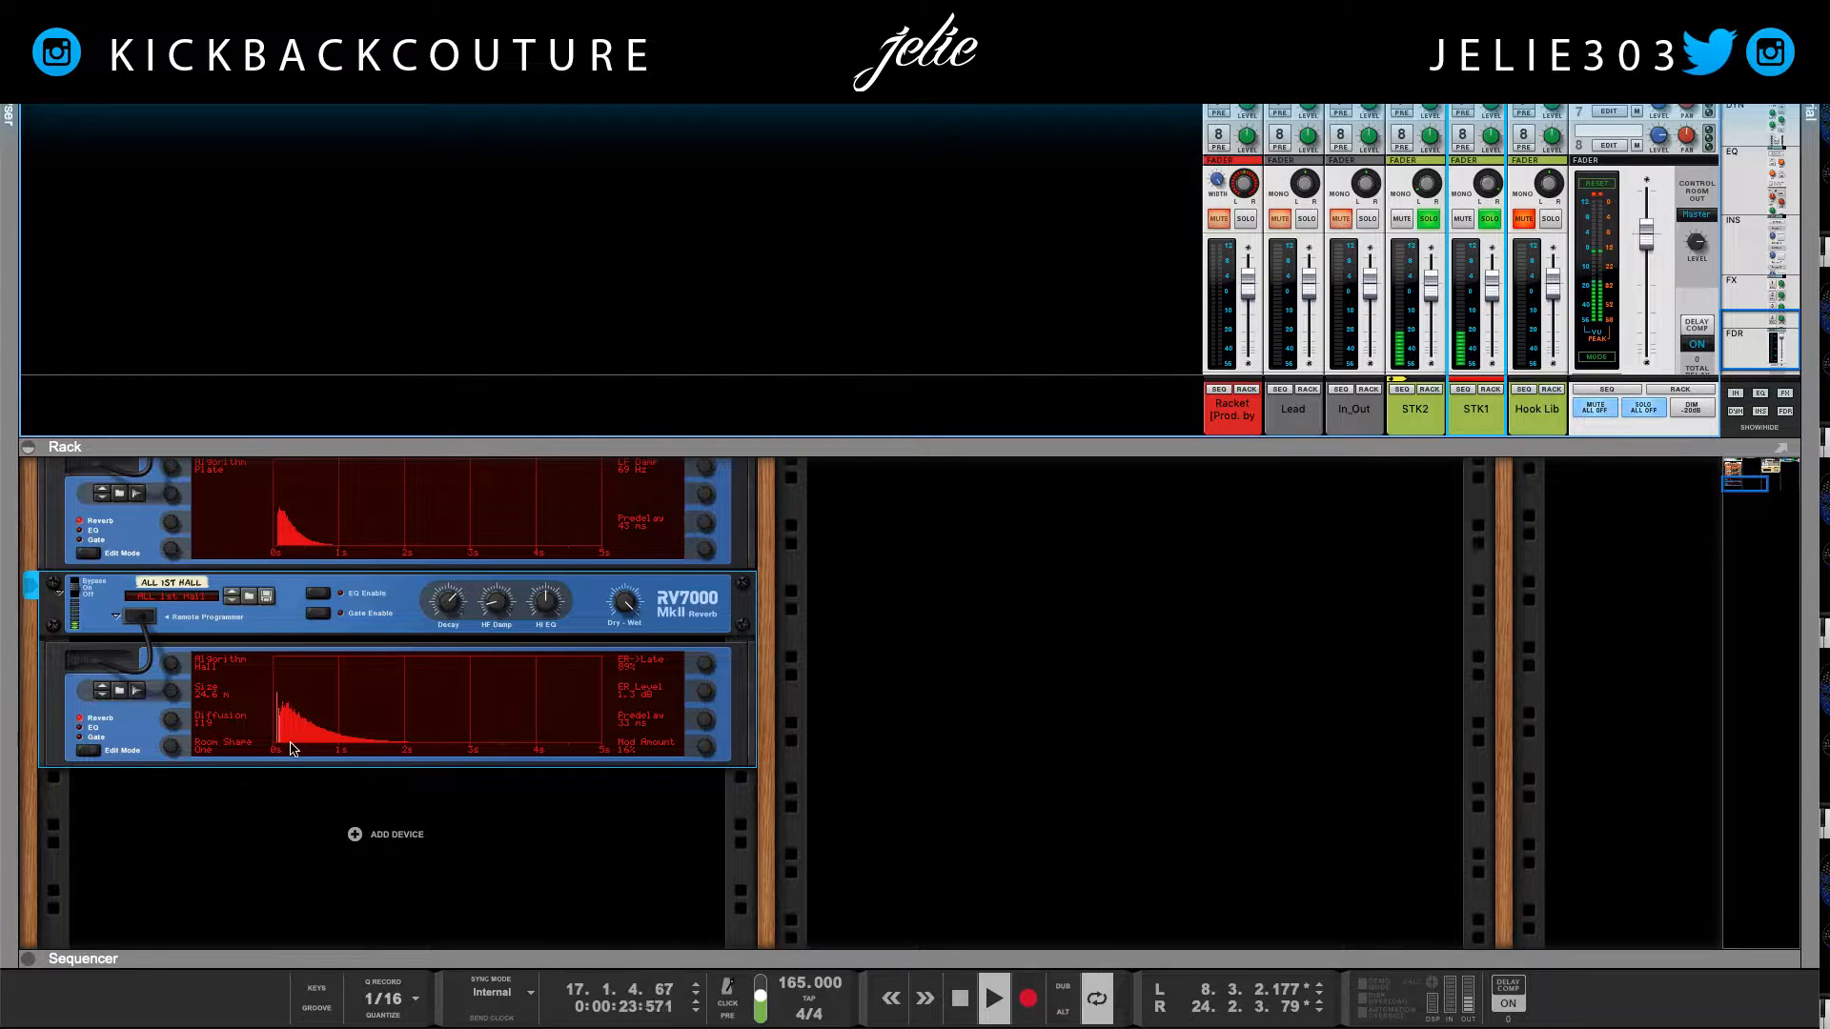
key(space)
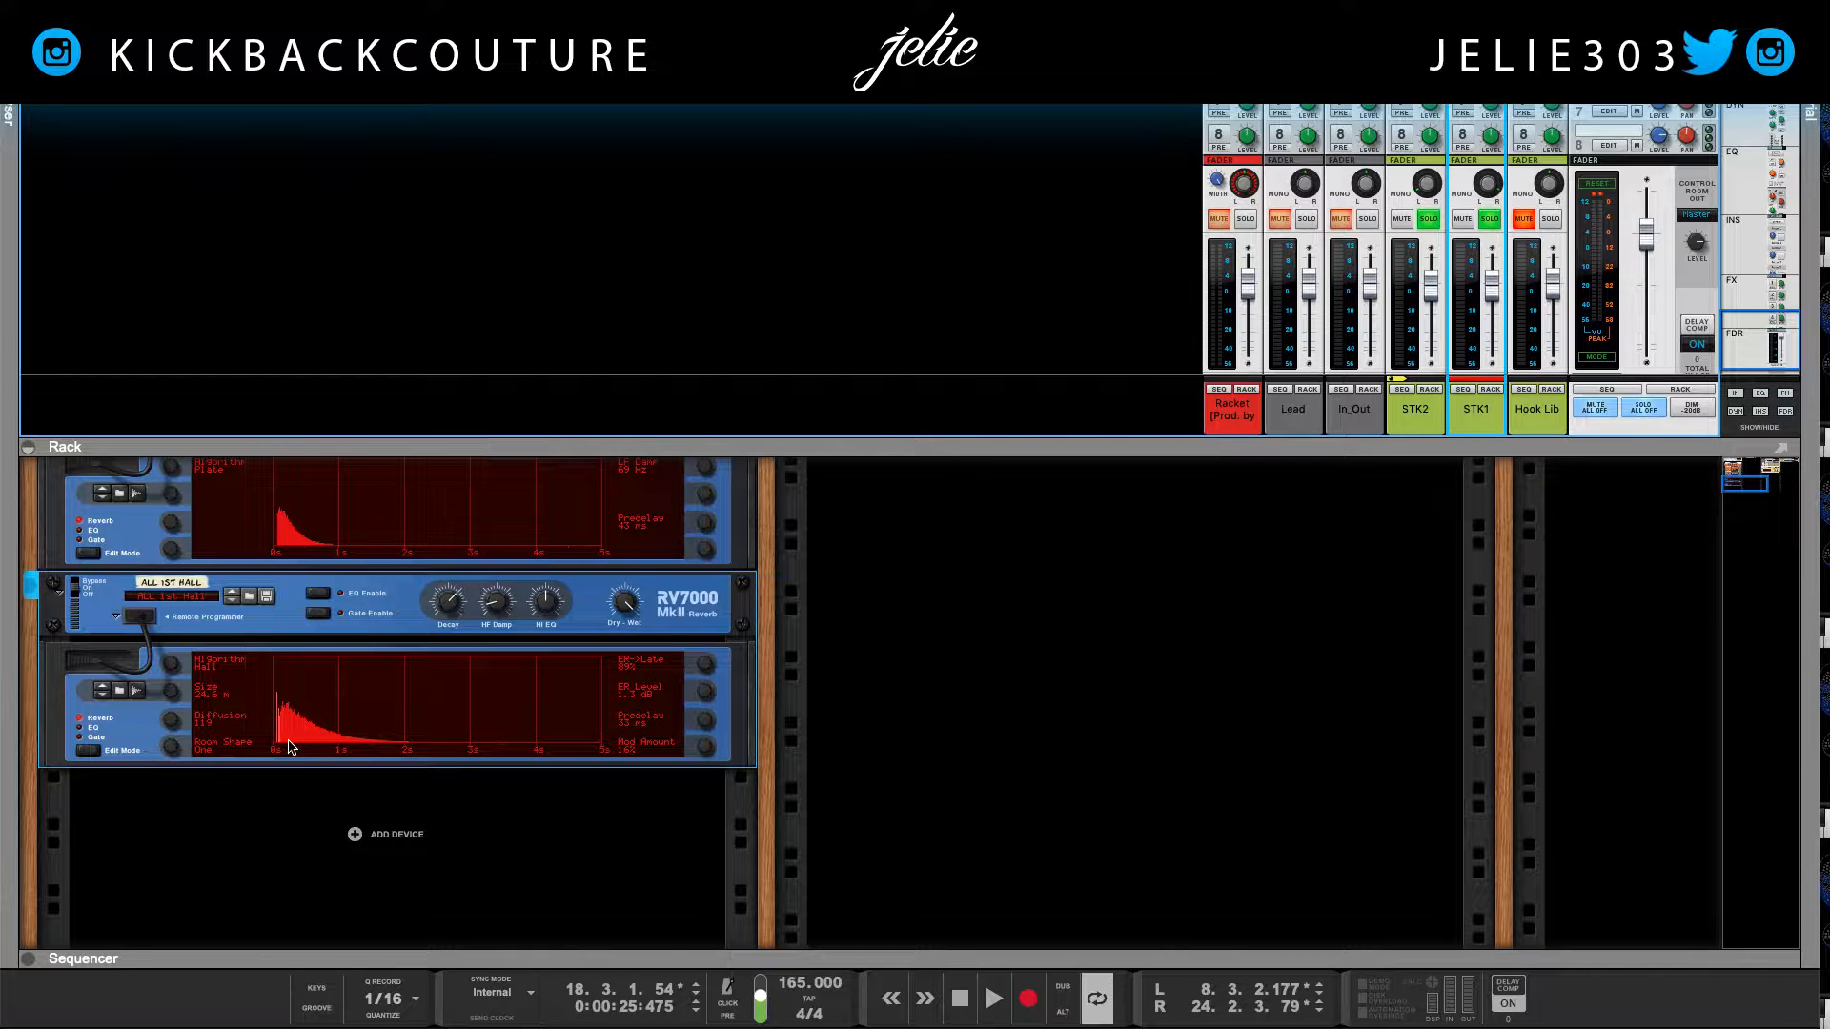
key(space)
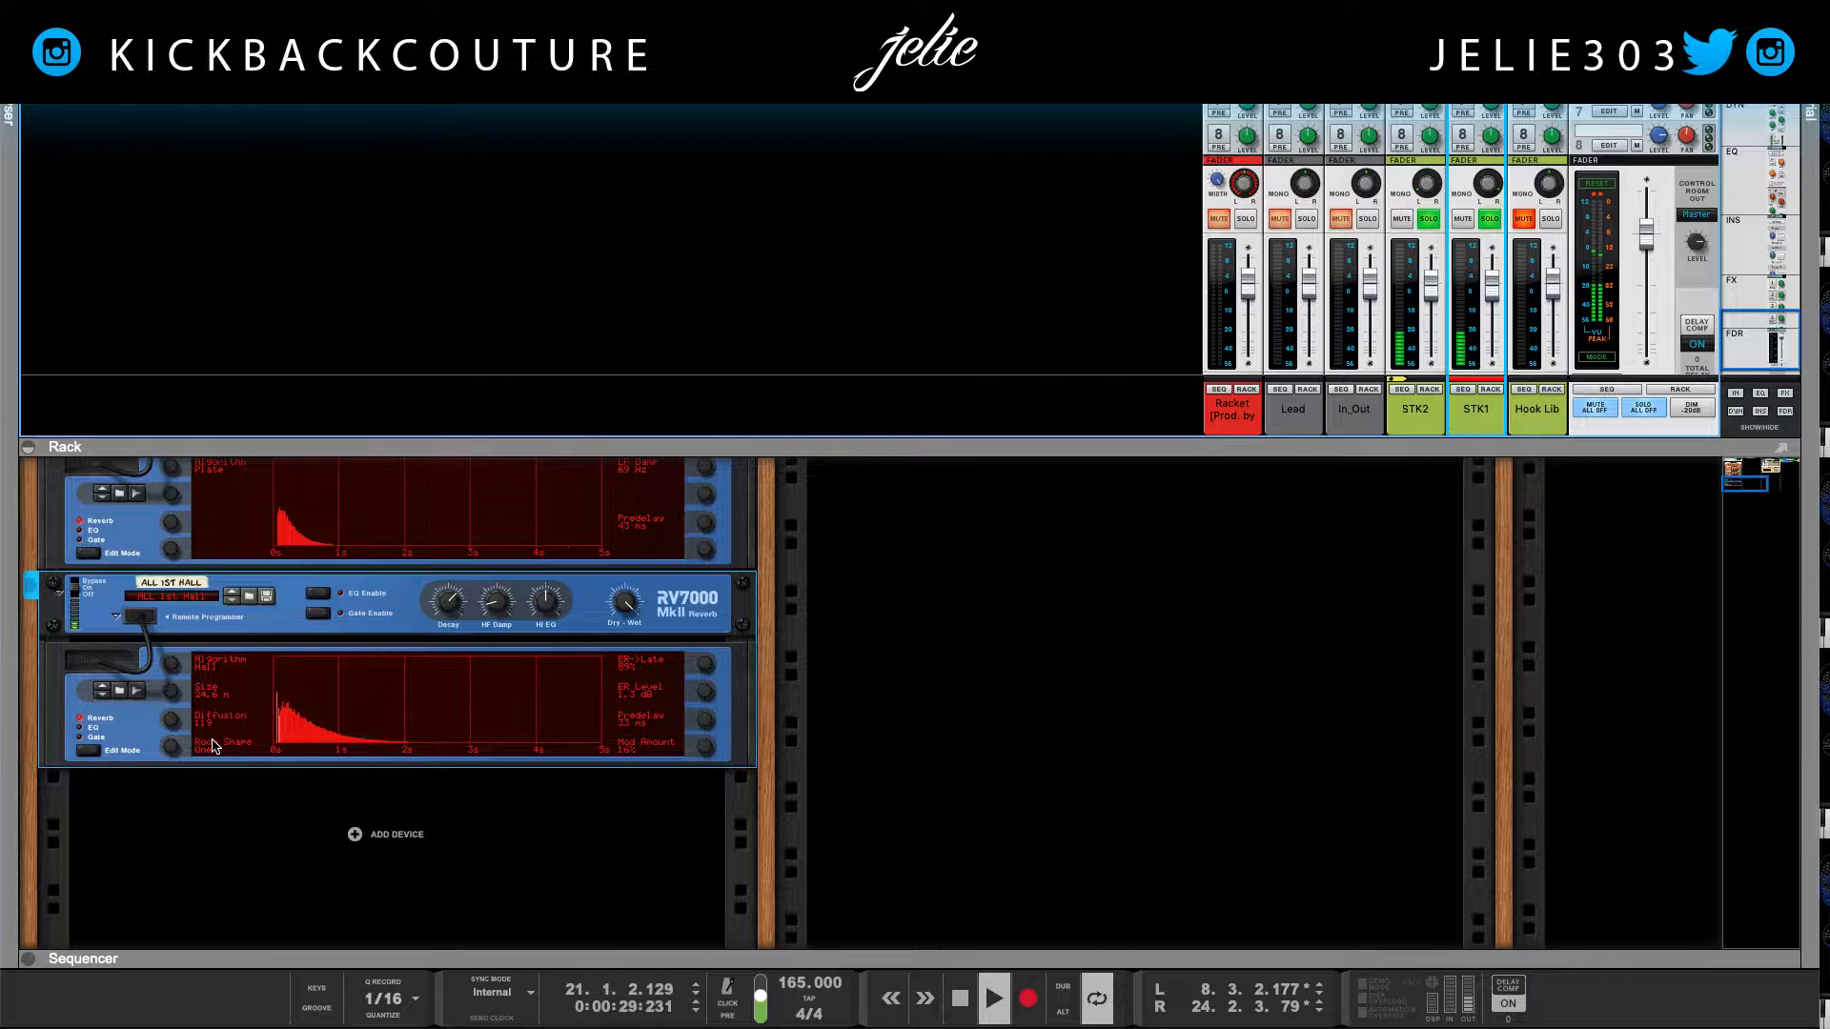
Step: Adjust the ALL 1st Hall reverb's Predelay during playback, settling at about 42 ms
mouse_move(441, 615)
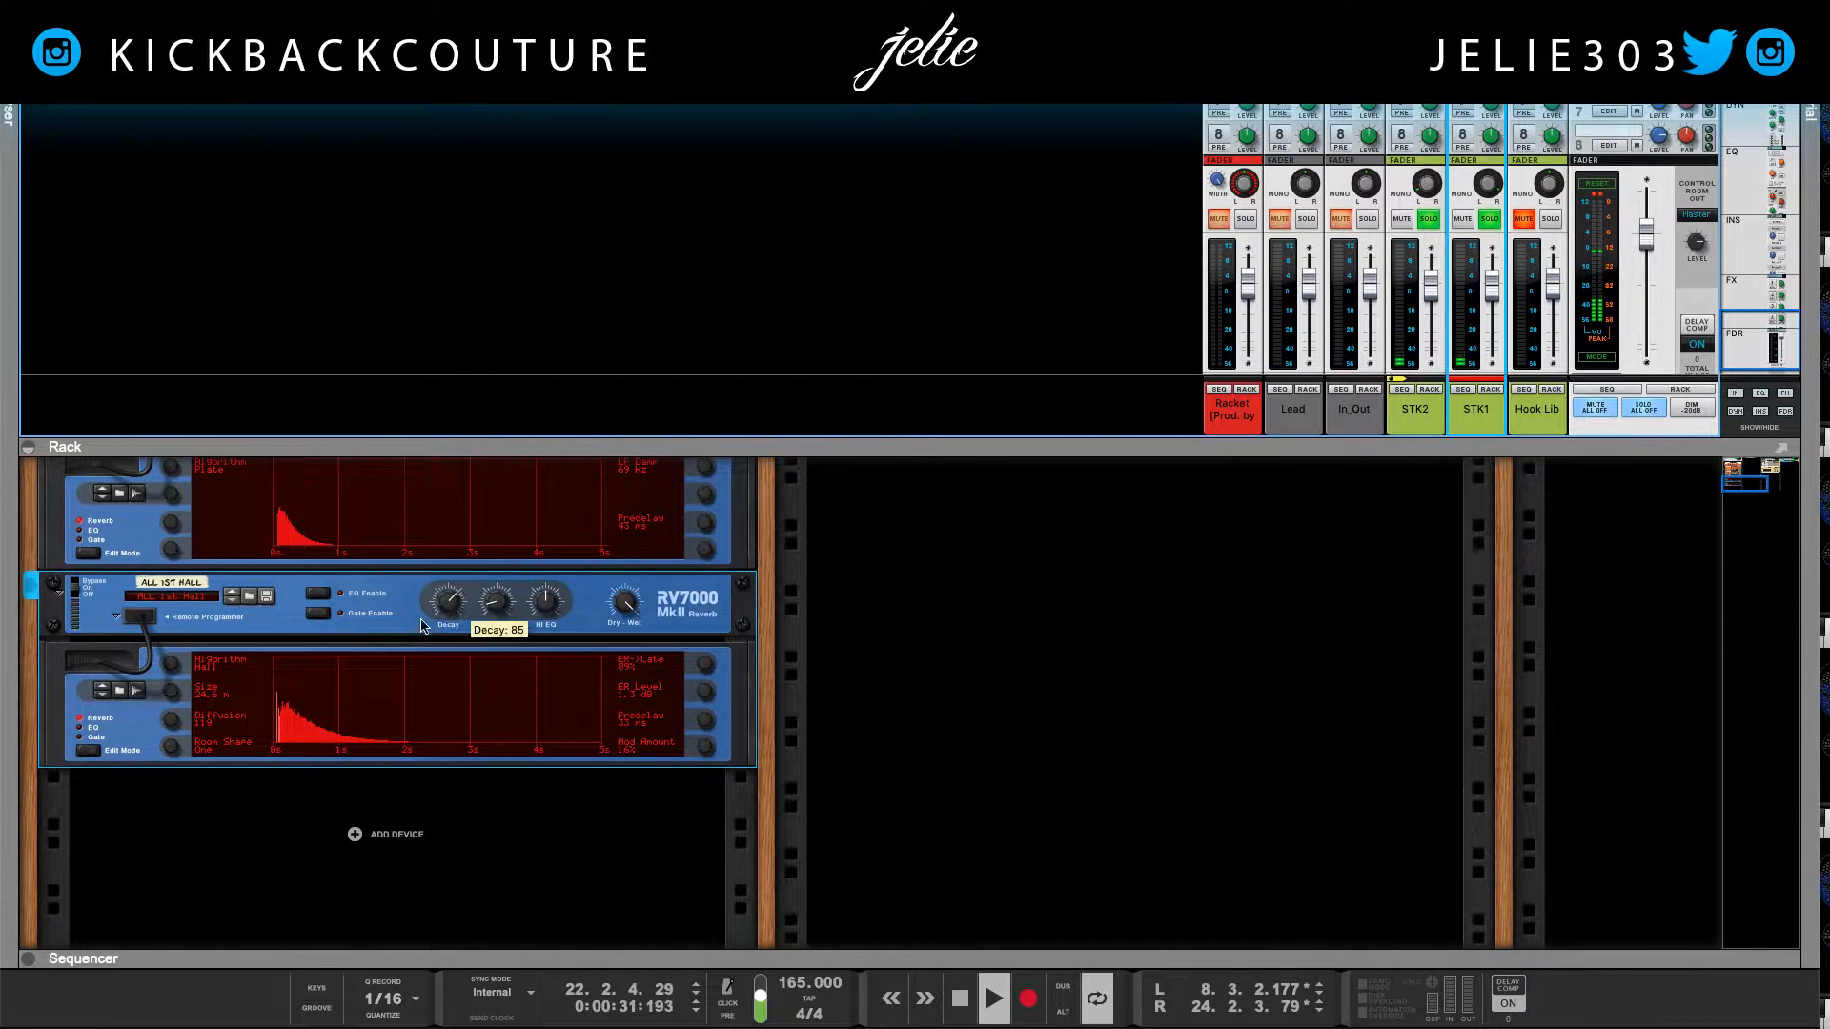
click(219, 693)
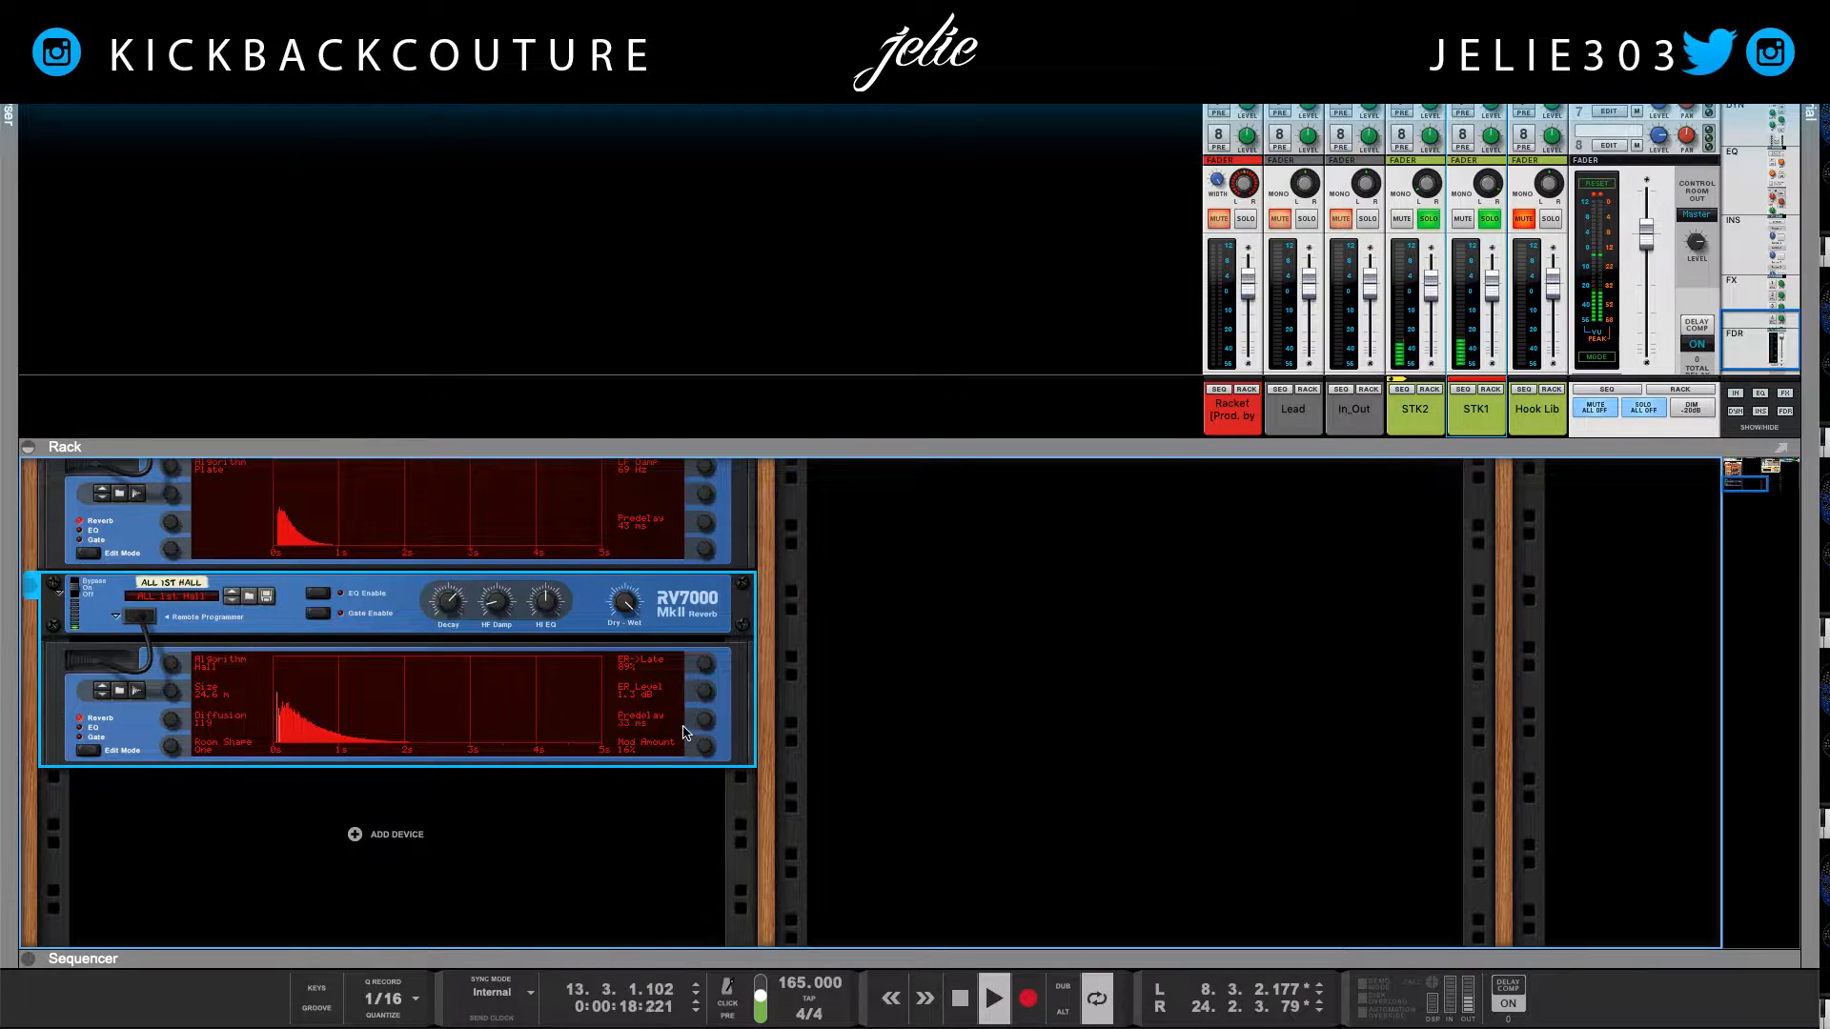
drag(706, 730, 708, 717)
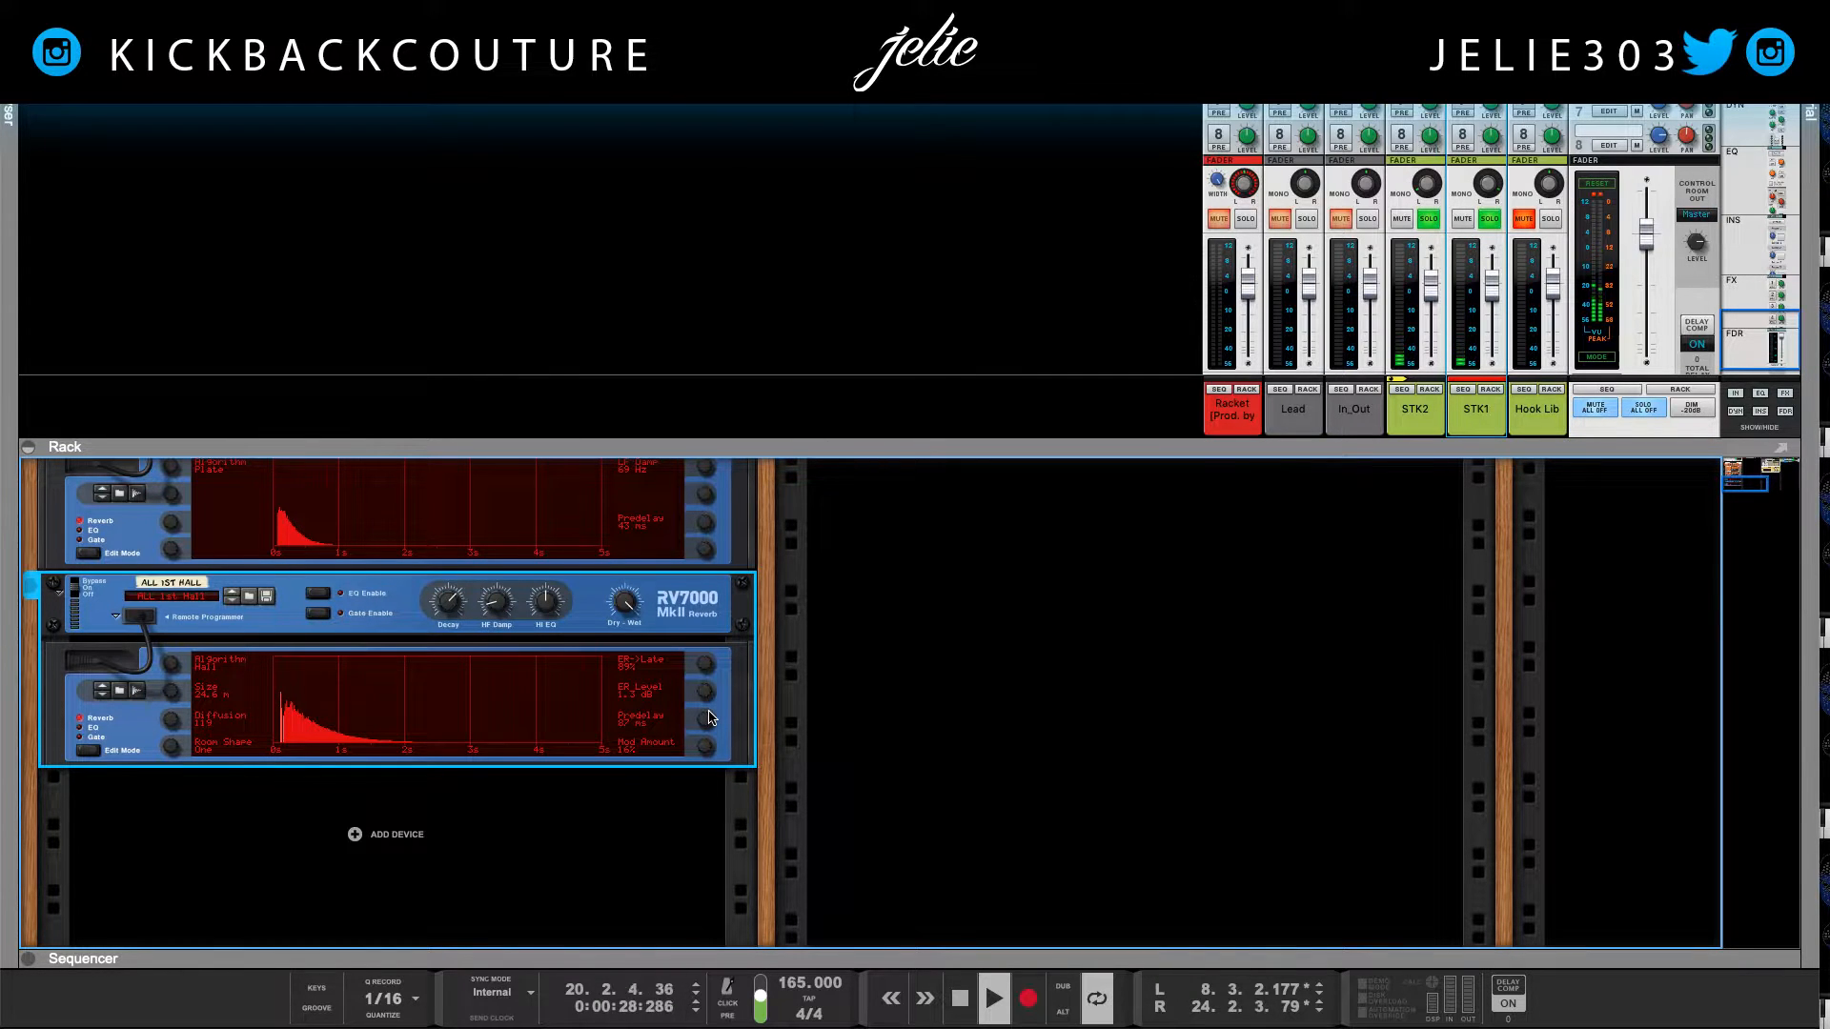
drag(708, 718, 708, 727)
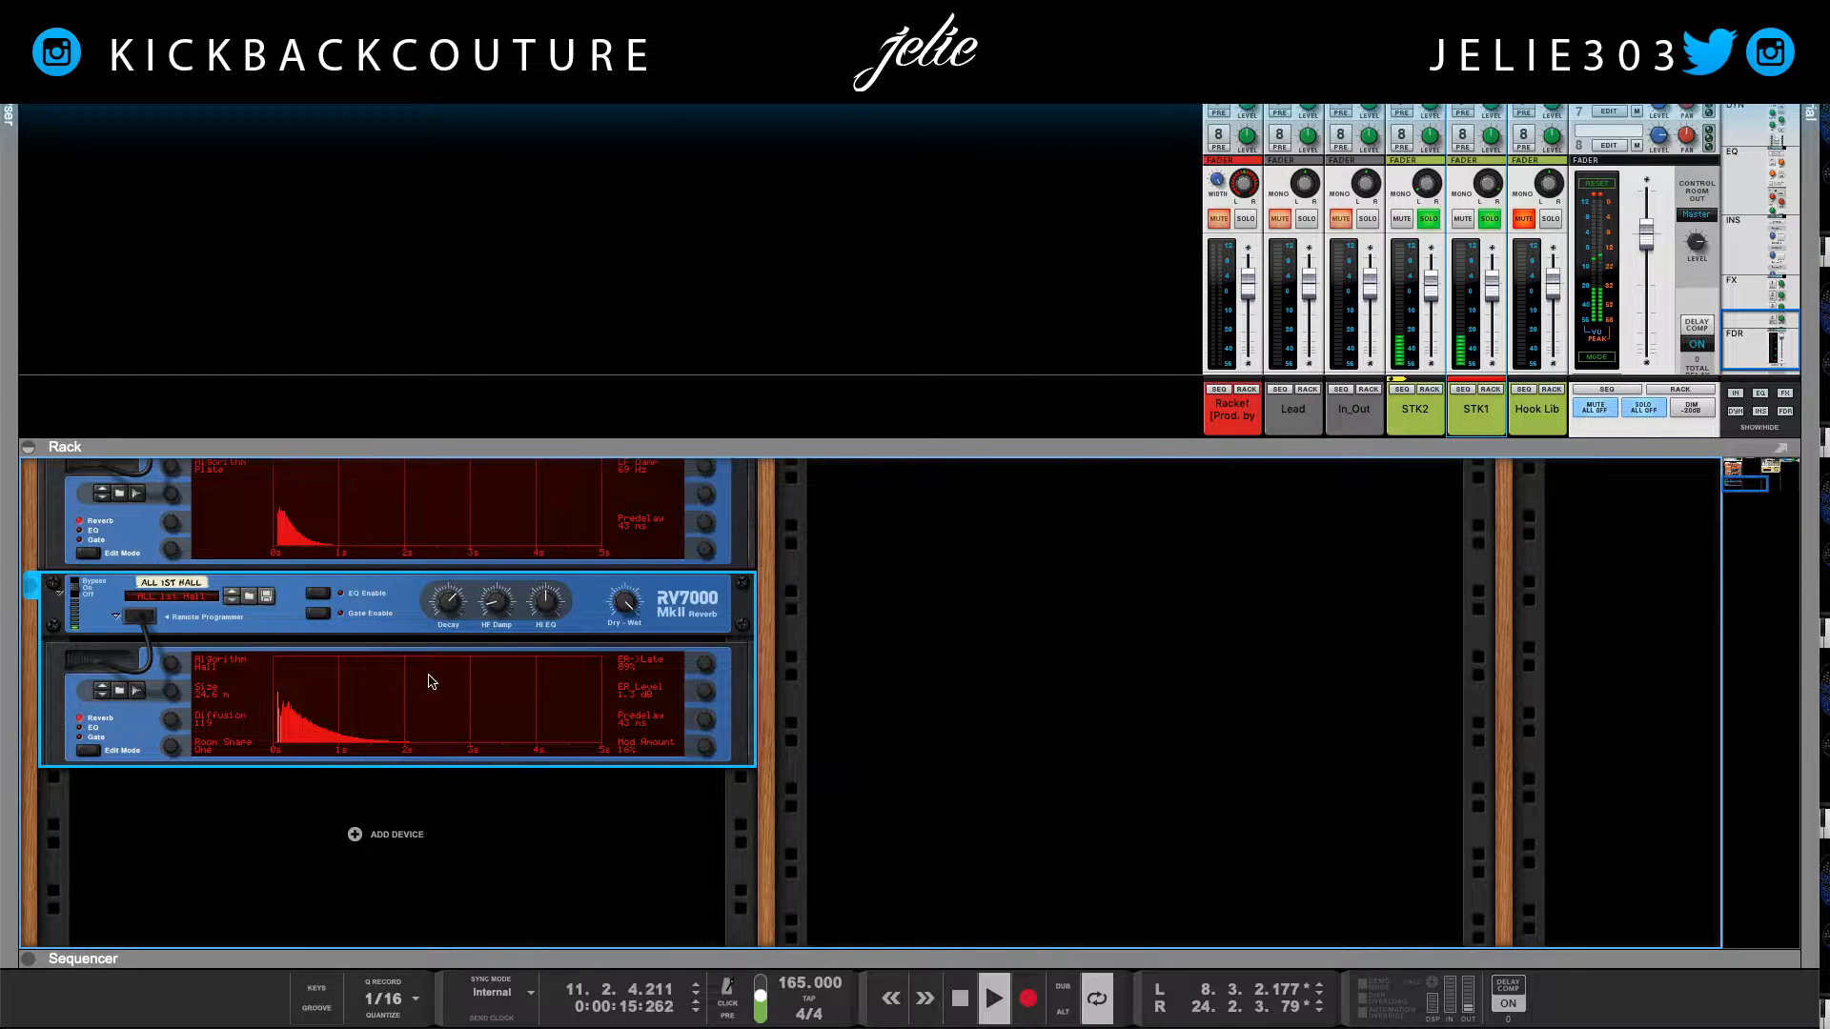
Step: Lower the ALL 1st Hall reverb's Decay and raise its HF Damp
drag(450, 614, 450, 629)
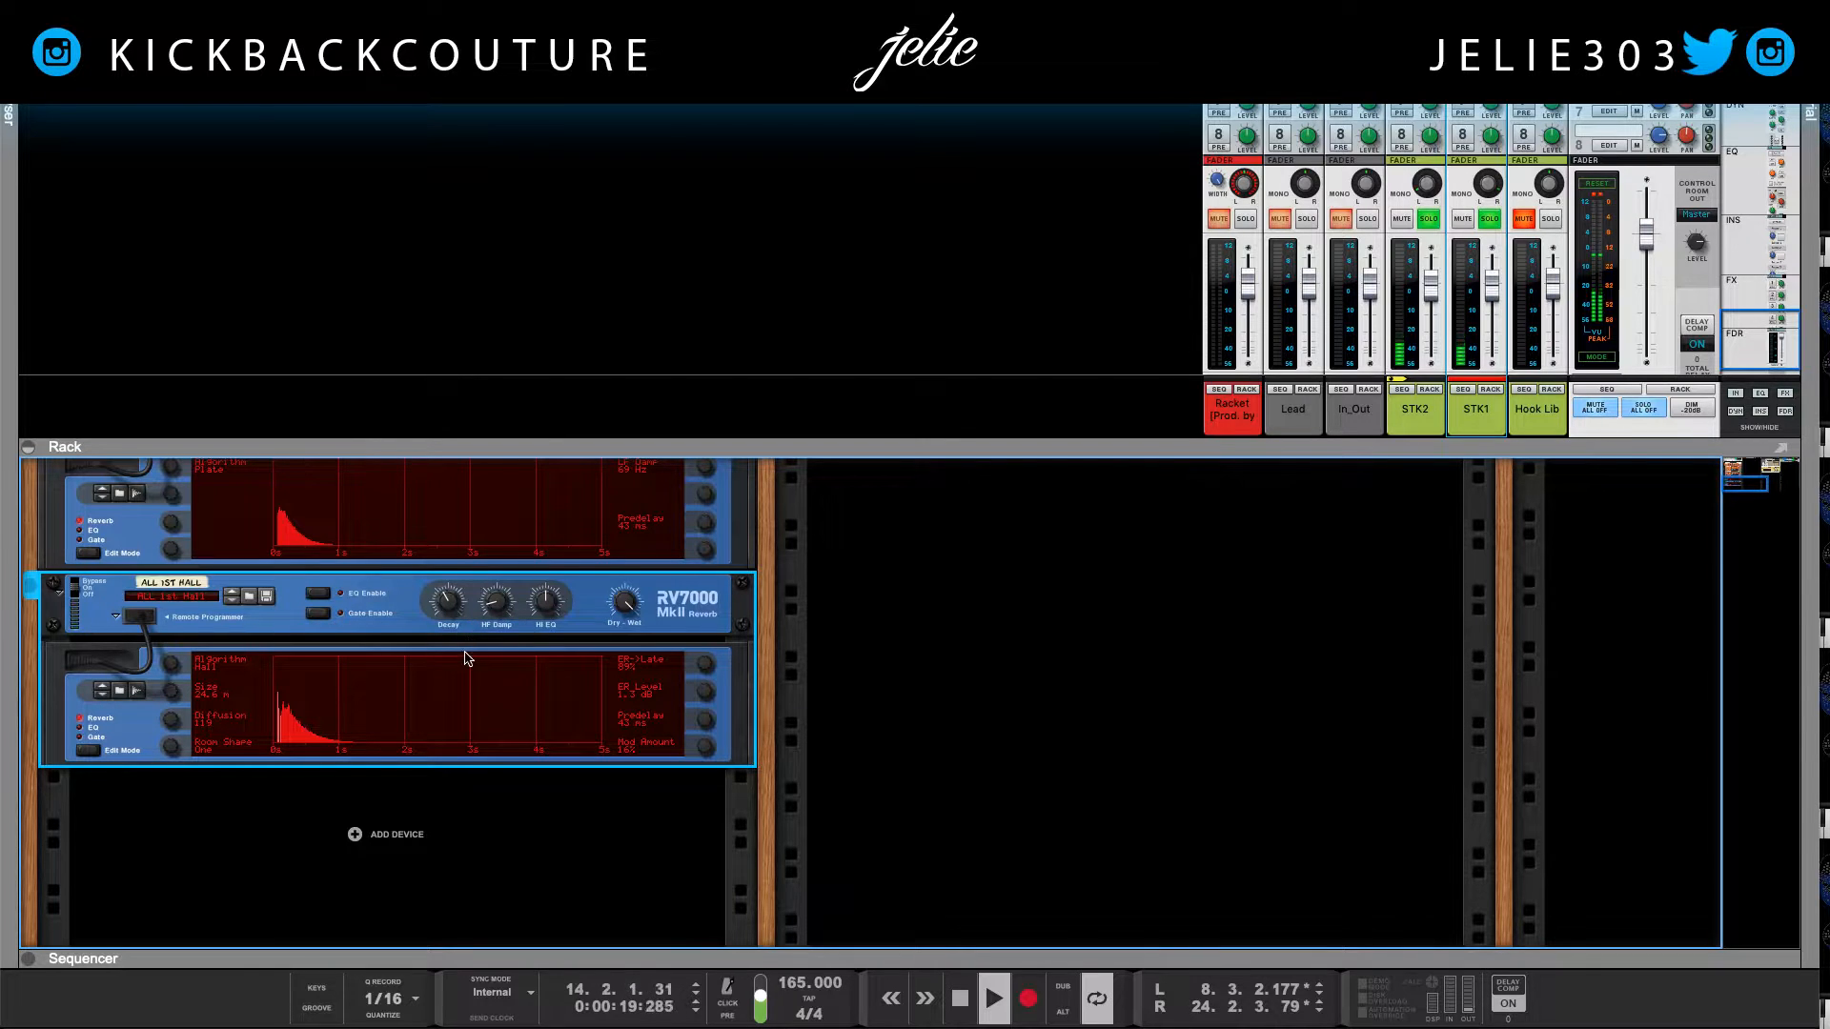
drag(450, 620, 448, 613)
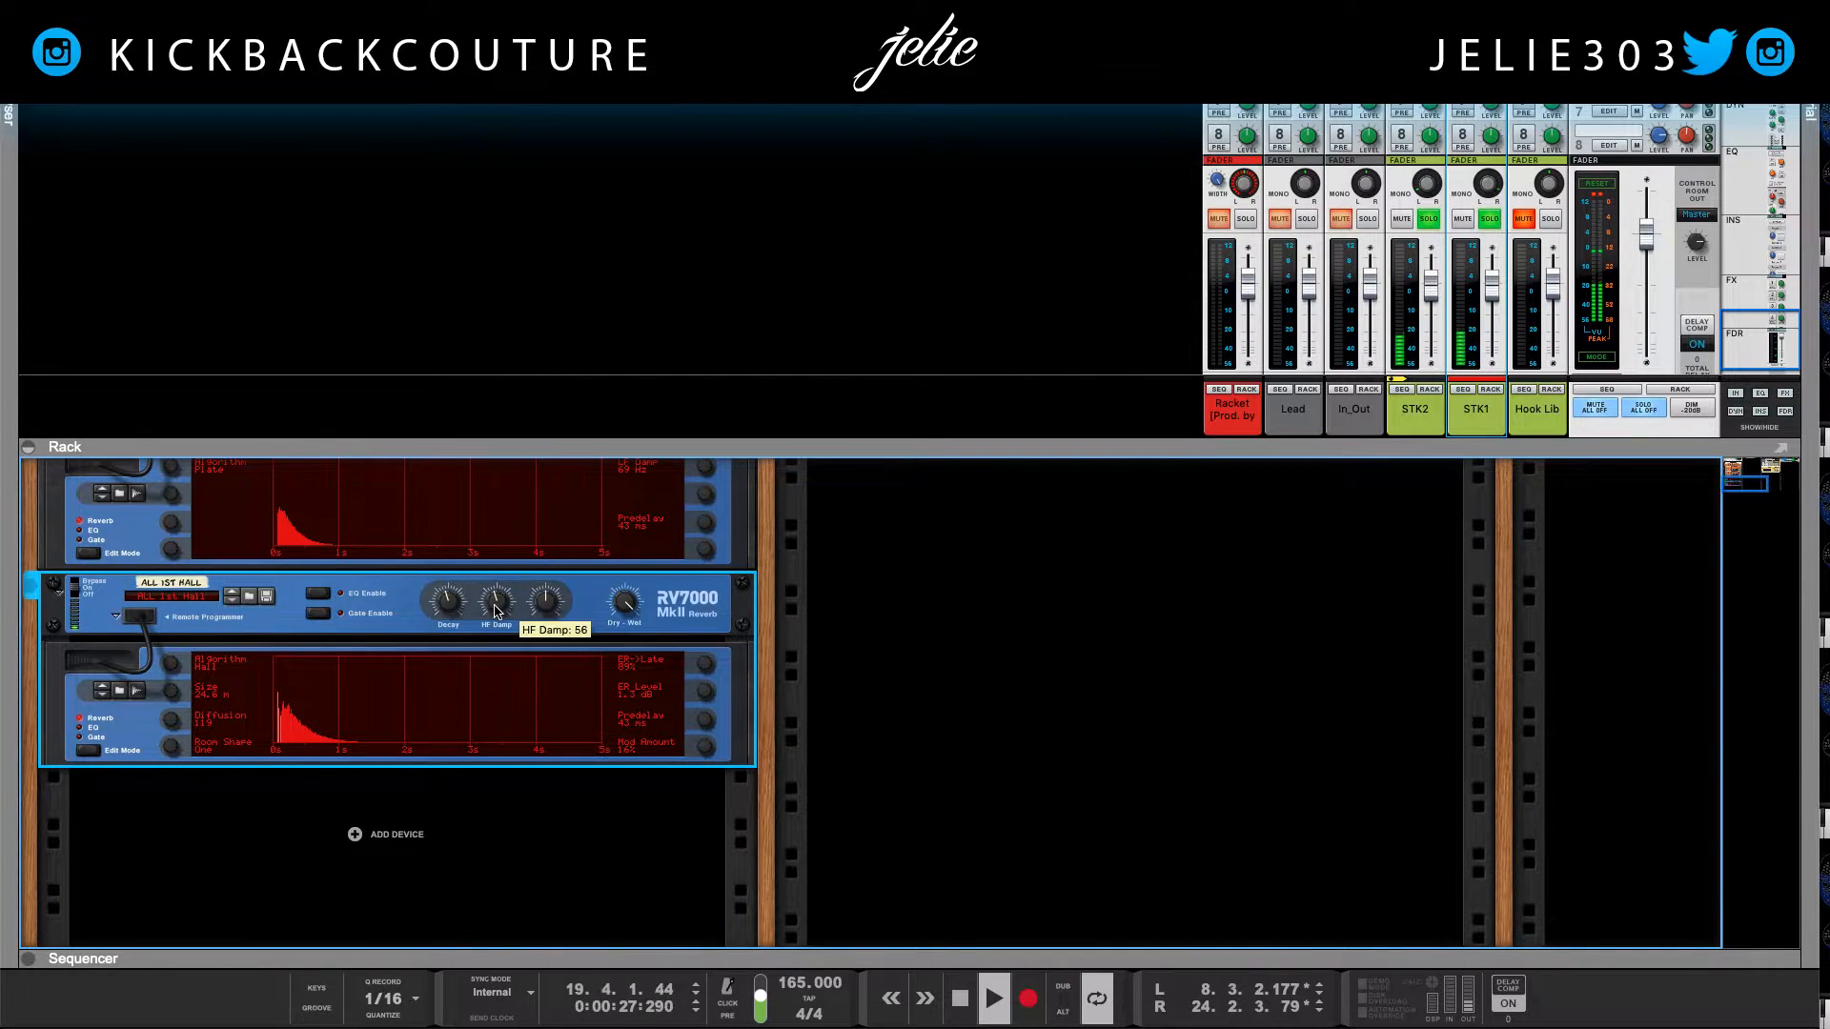
drag(495, 610, 491, 598)
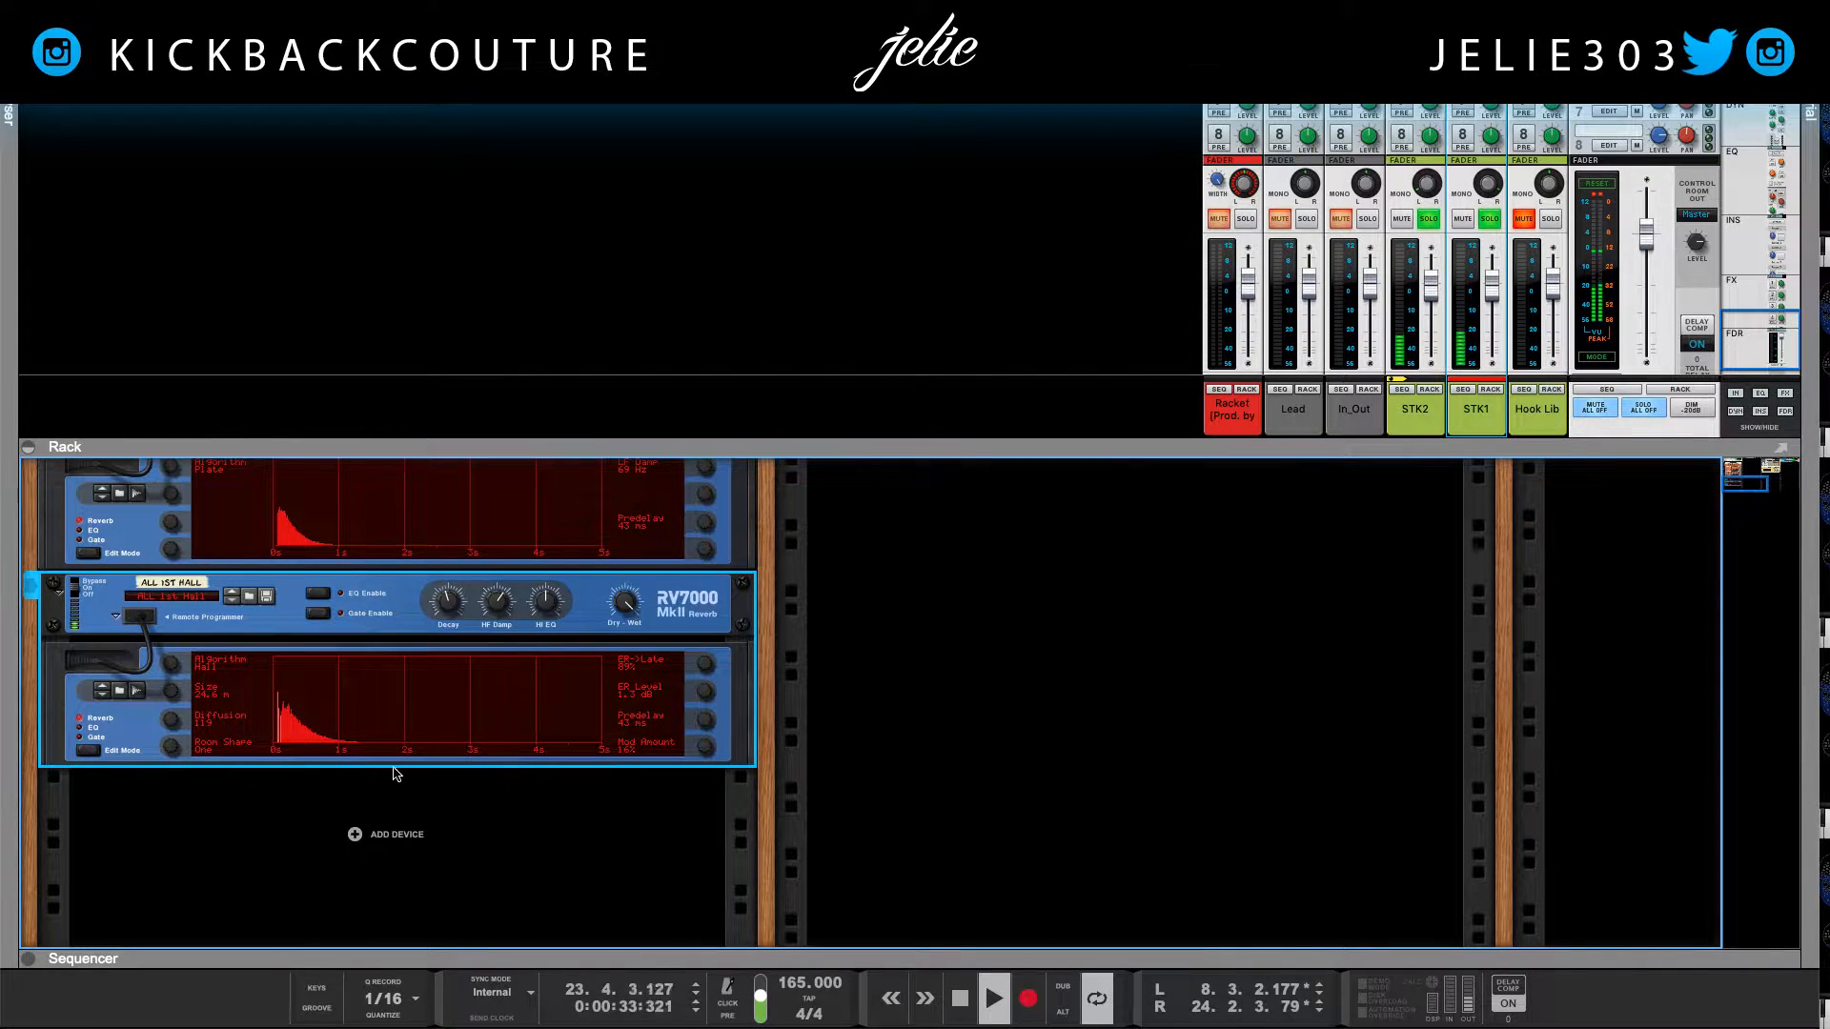
Step: Increase the room Size of the ALL 1st Hall reverb
scroll(620, 743, up, 1)
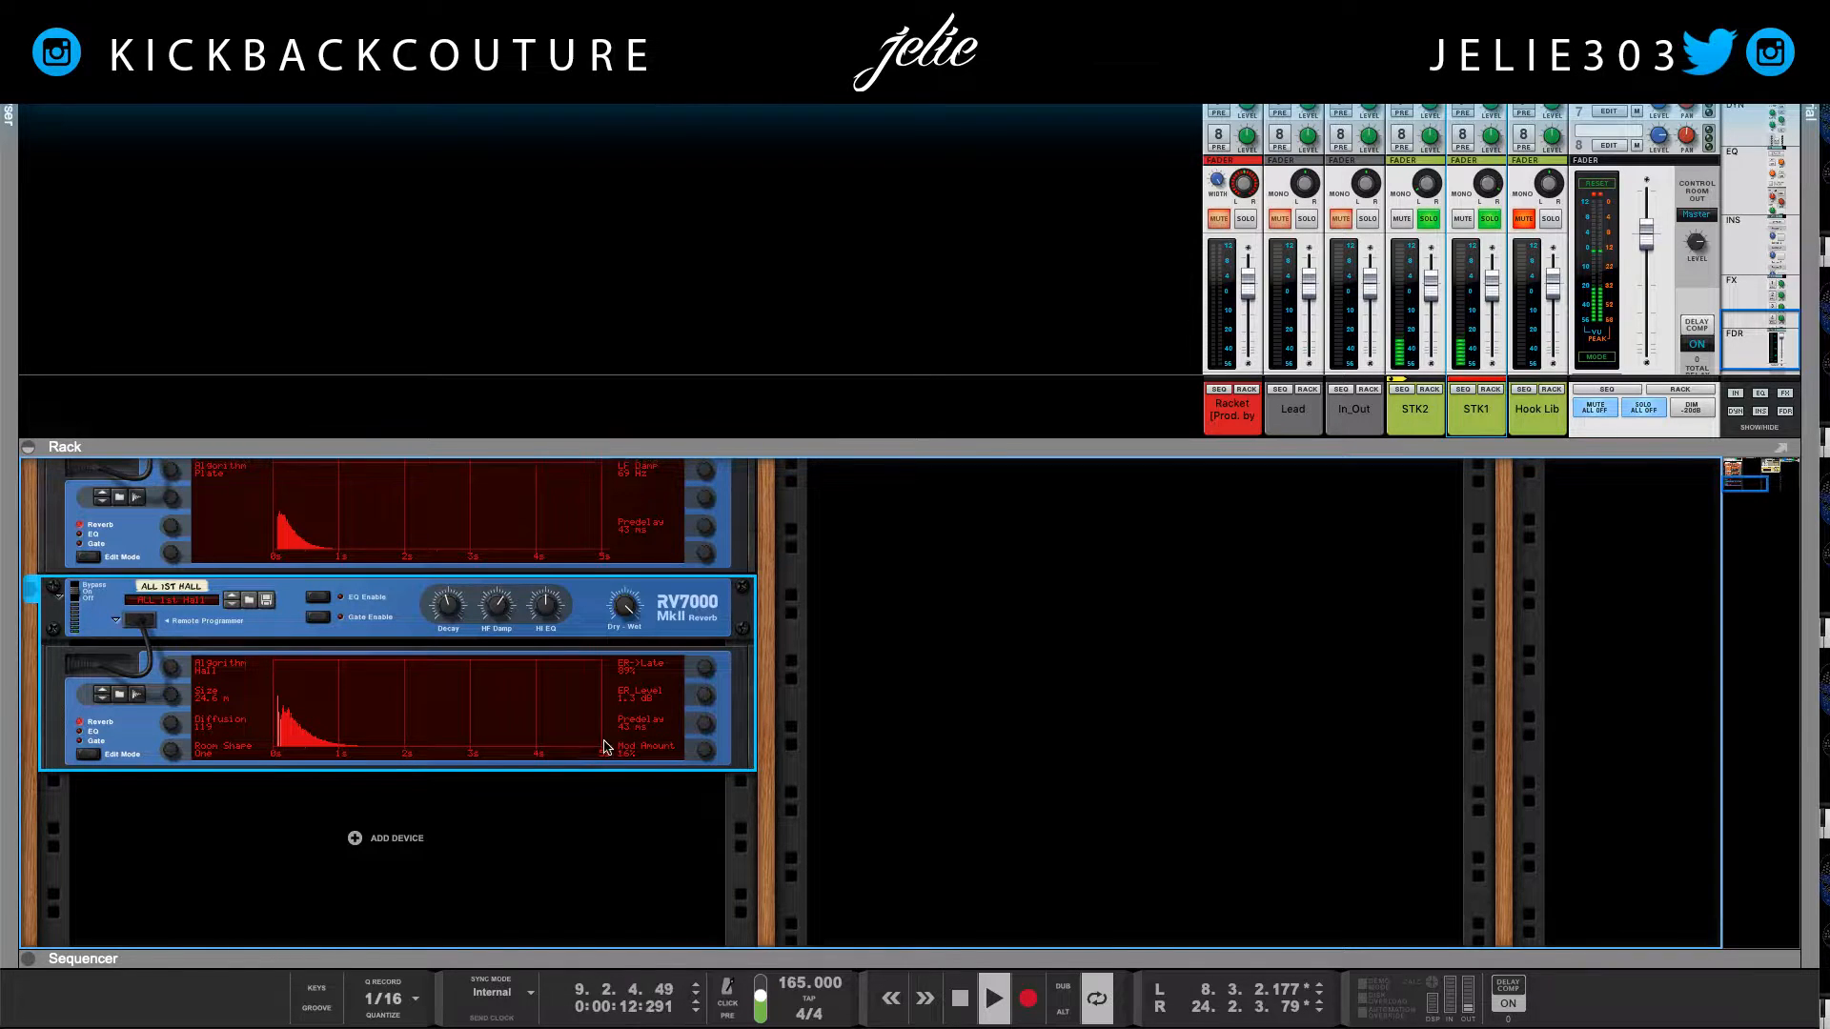
drag(177, 704, 187, 640)
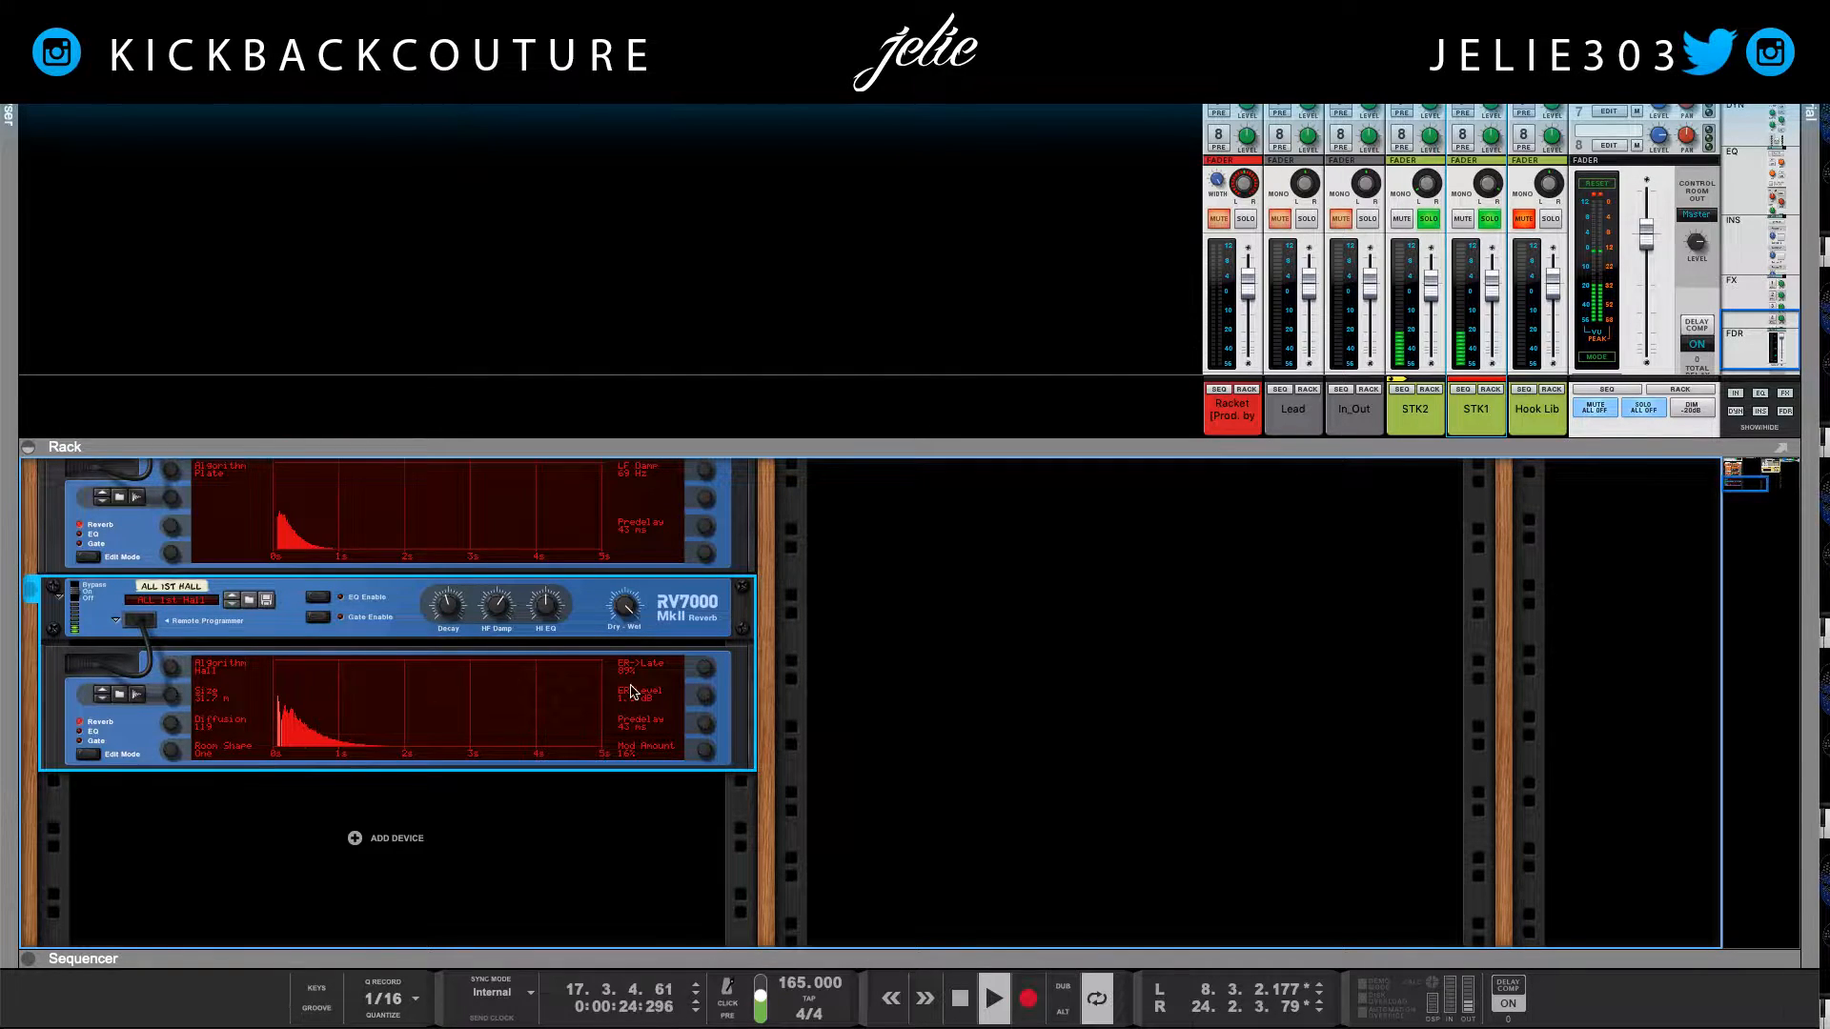
Step: Lower STK2's send level to the ALL 1st Hall reverb during playback, with STK1 unsoloed
drag(1200, 448, 1123, 806)
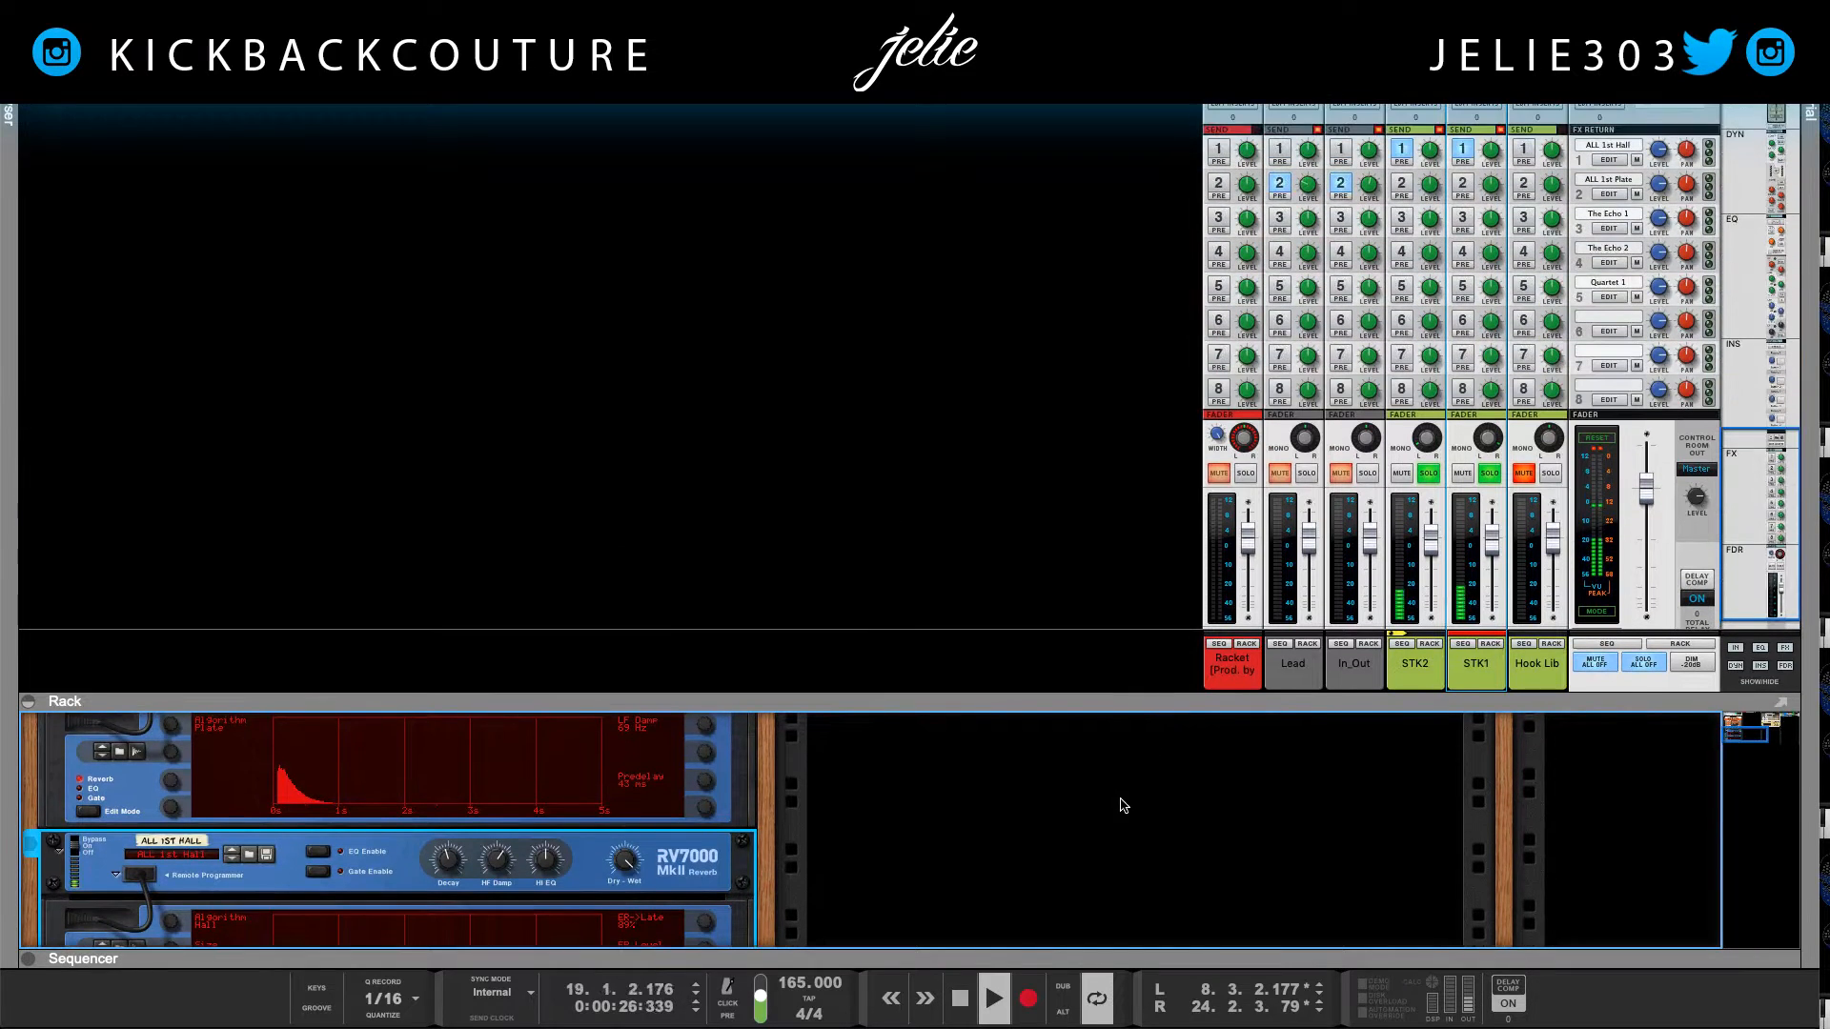
key(space)
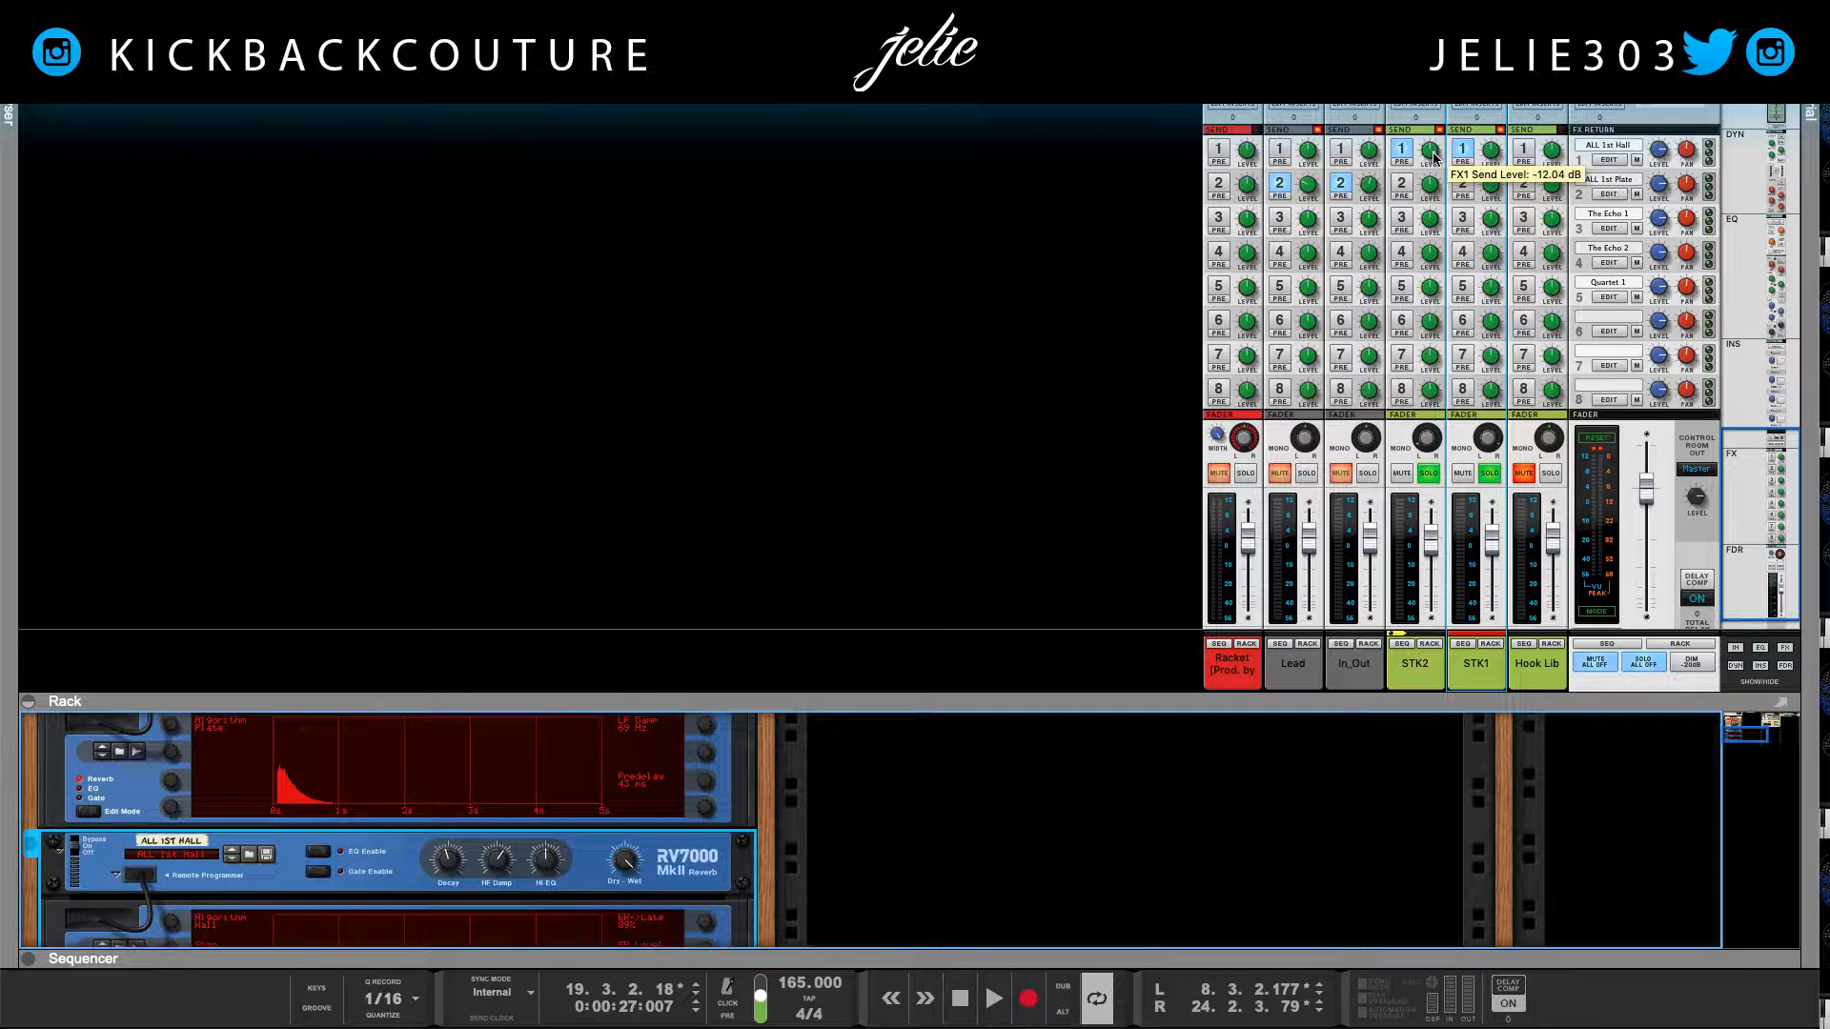
key(space)
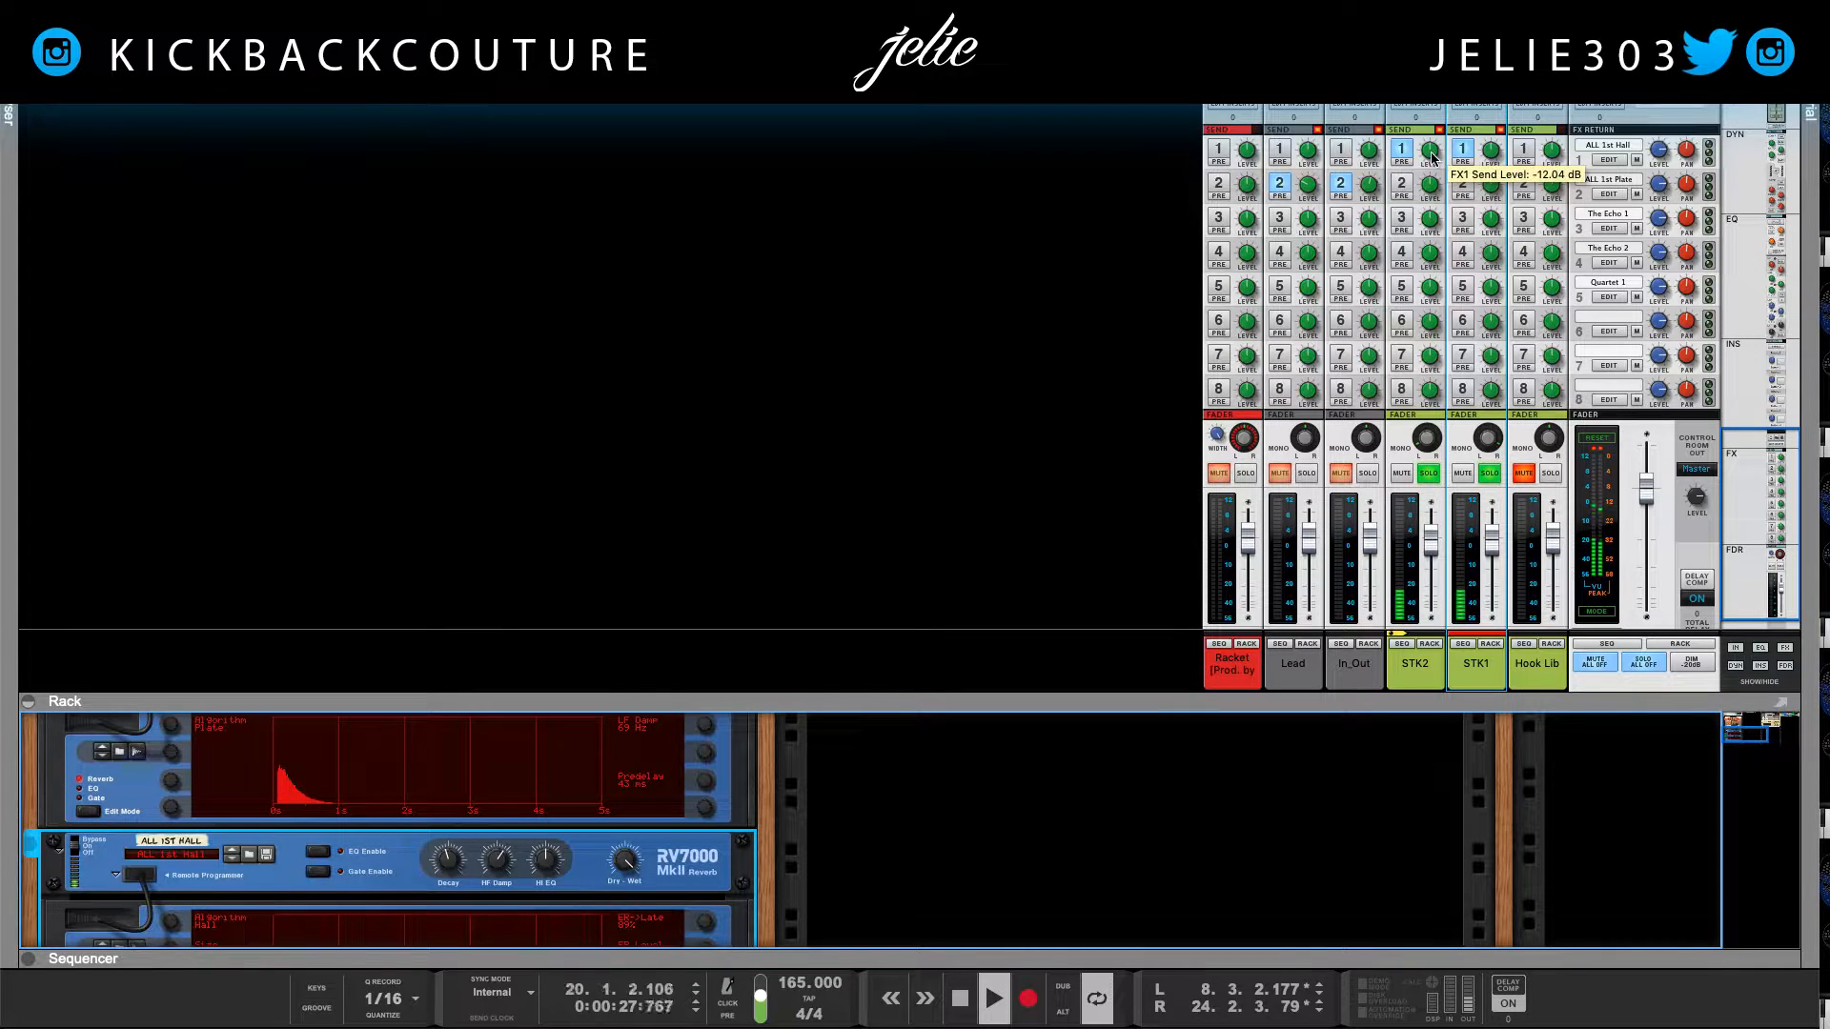
drag(1432, 157, 1433, 169)
click(1490, 475)
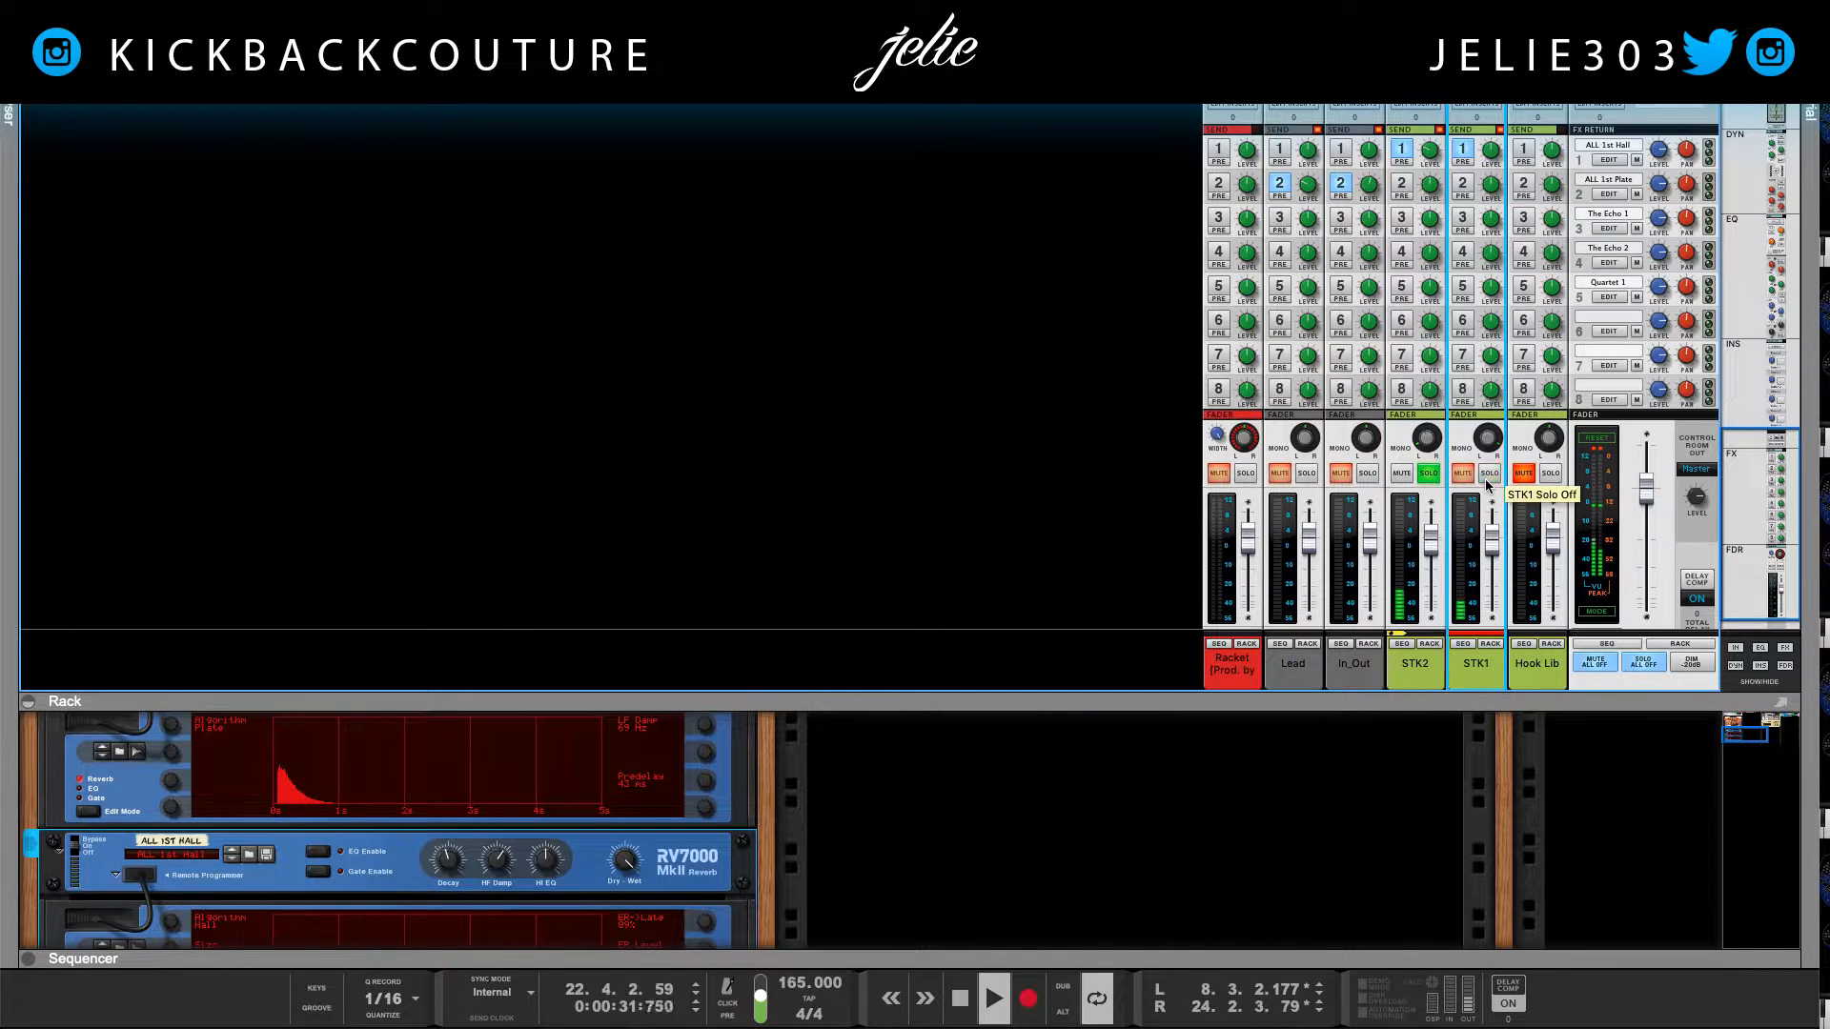
super+click(1432, 155)
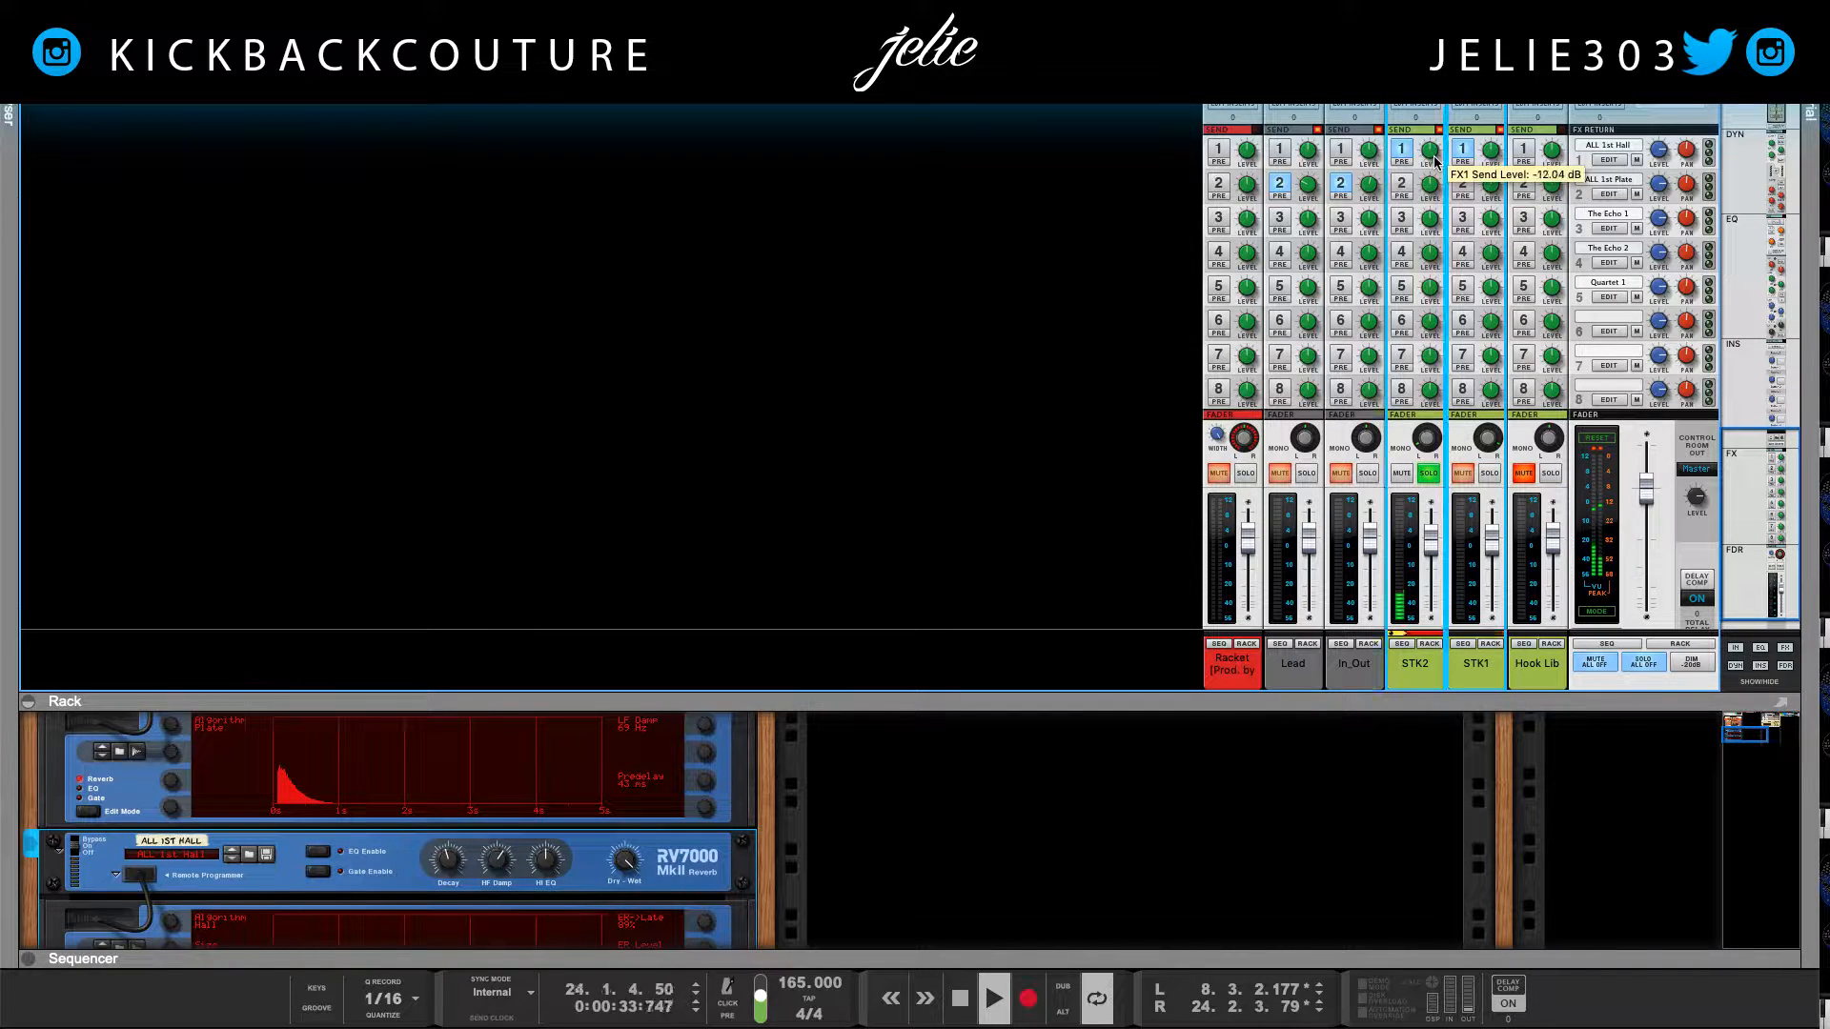
drag(1433, 172, 1433, 172)
Step: Lower STK1's send level to the ALL 1st Hall reverb, solo STK1 again and stop playback
drag(1492, 157, 1492, 163)
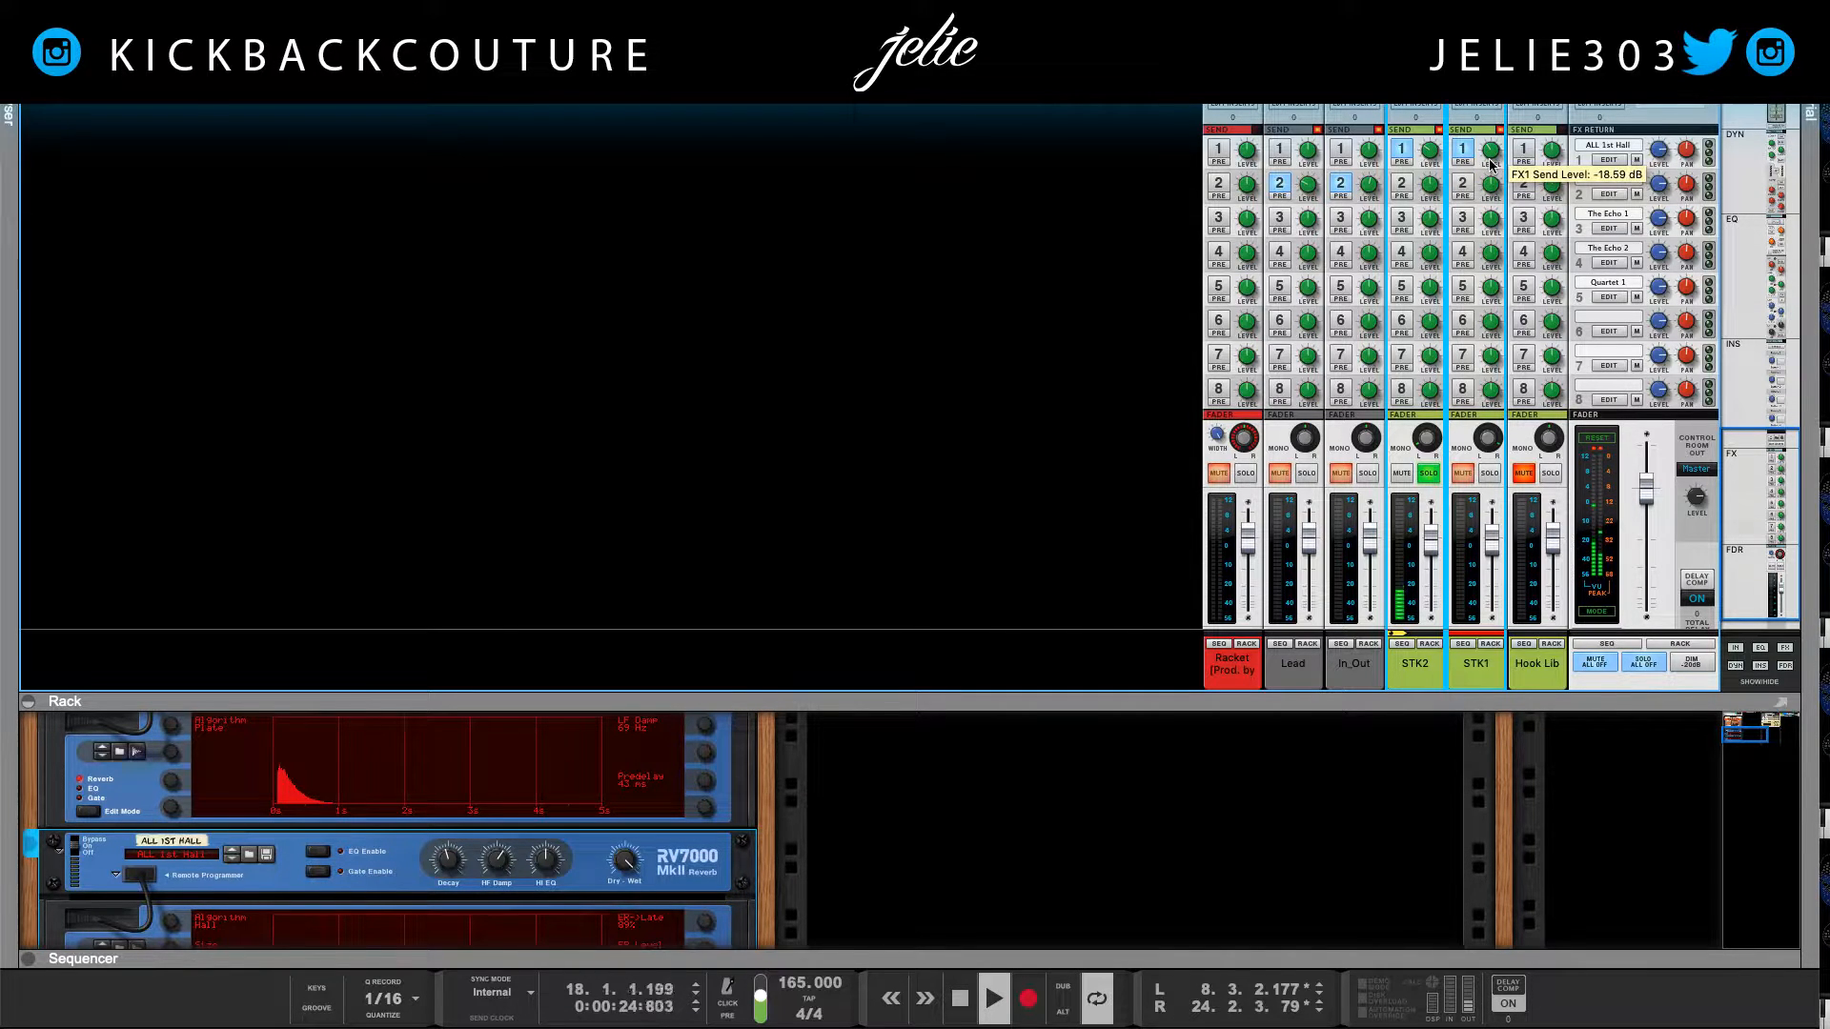
drag(1492, 164, 1492, 169)
click(1488, 474)
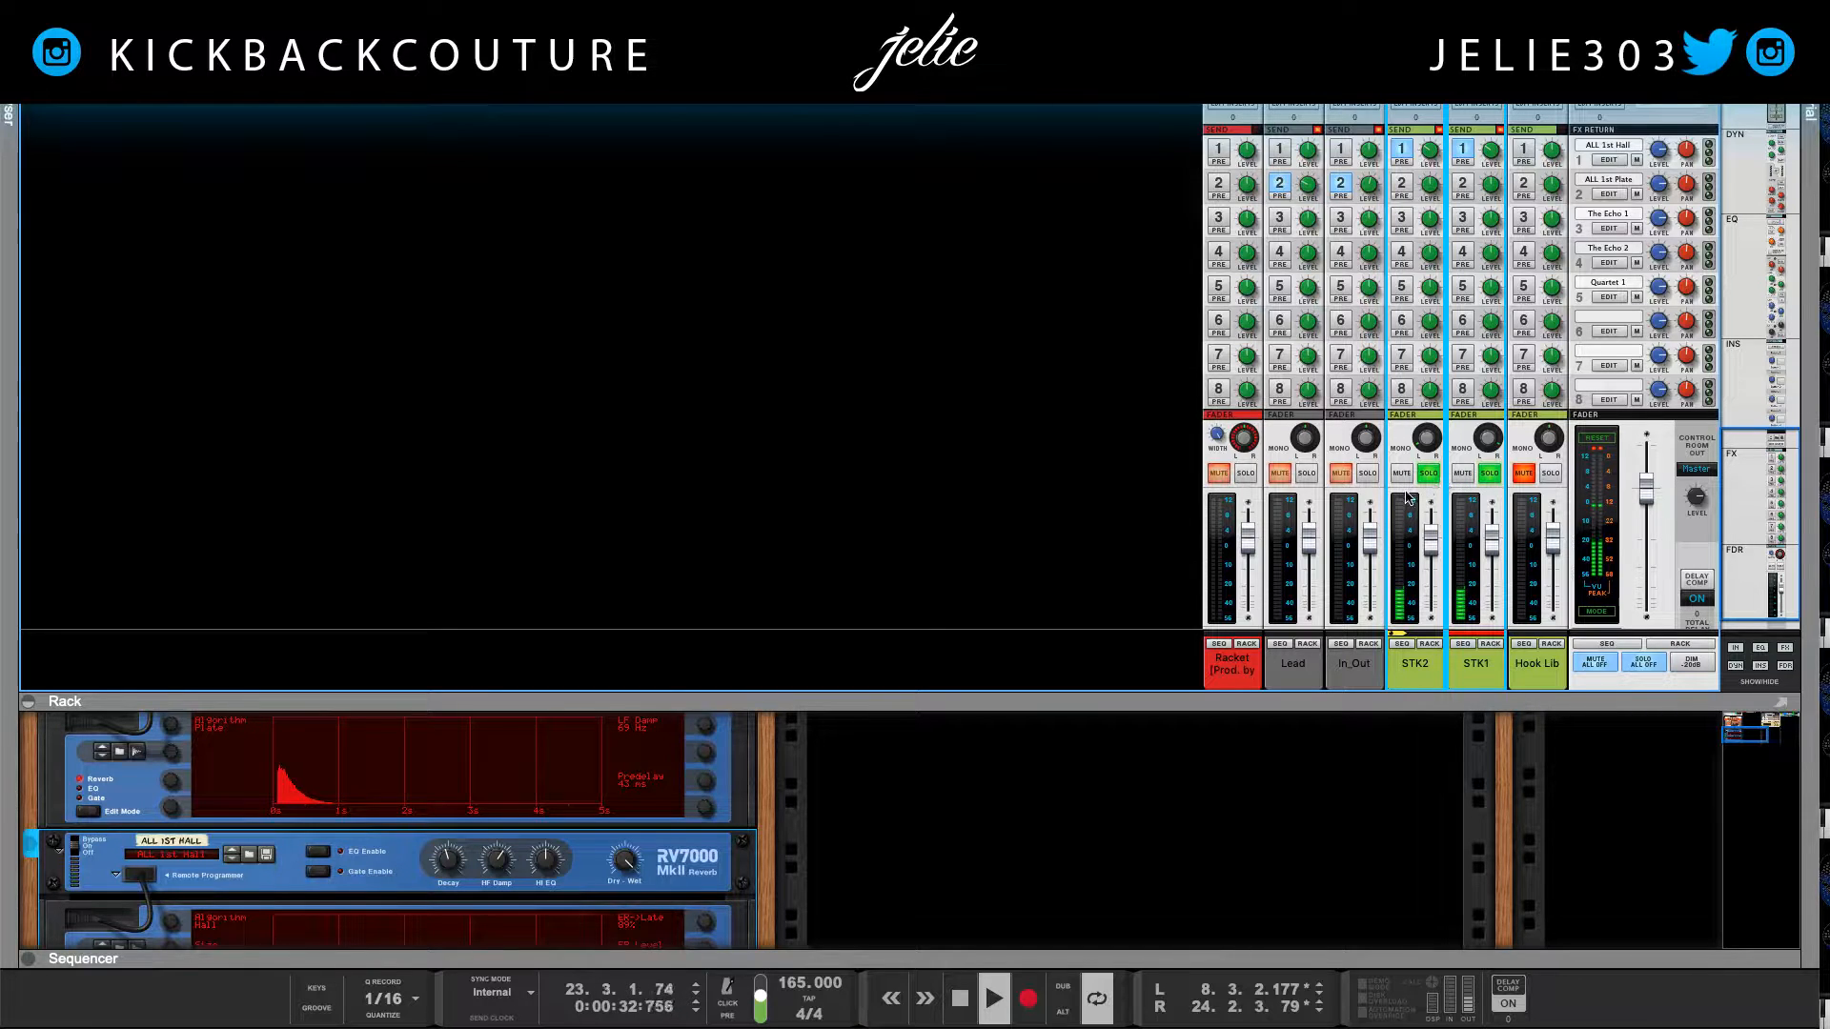
key(space)
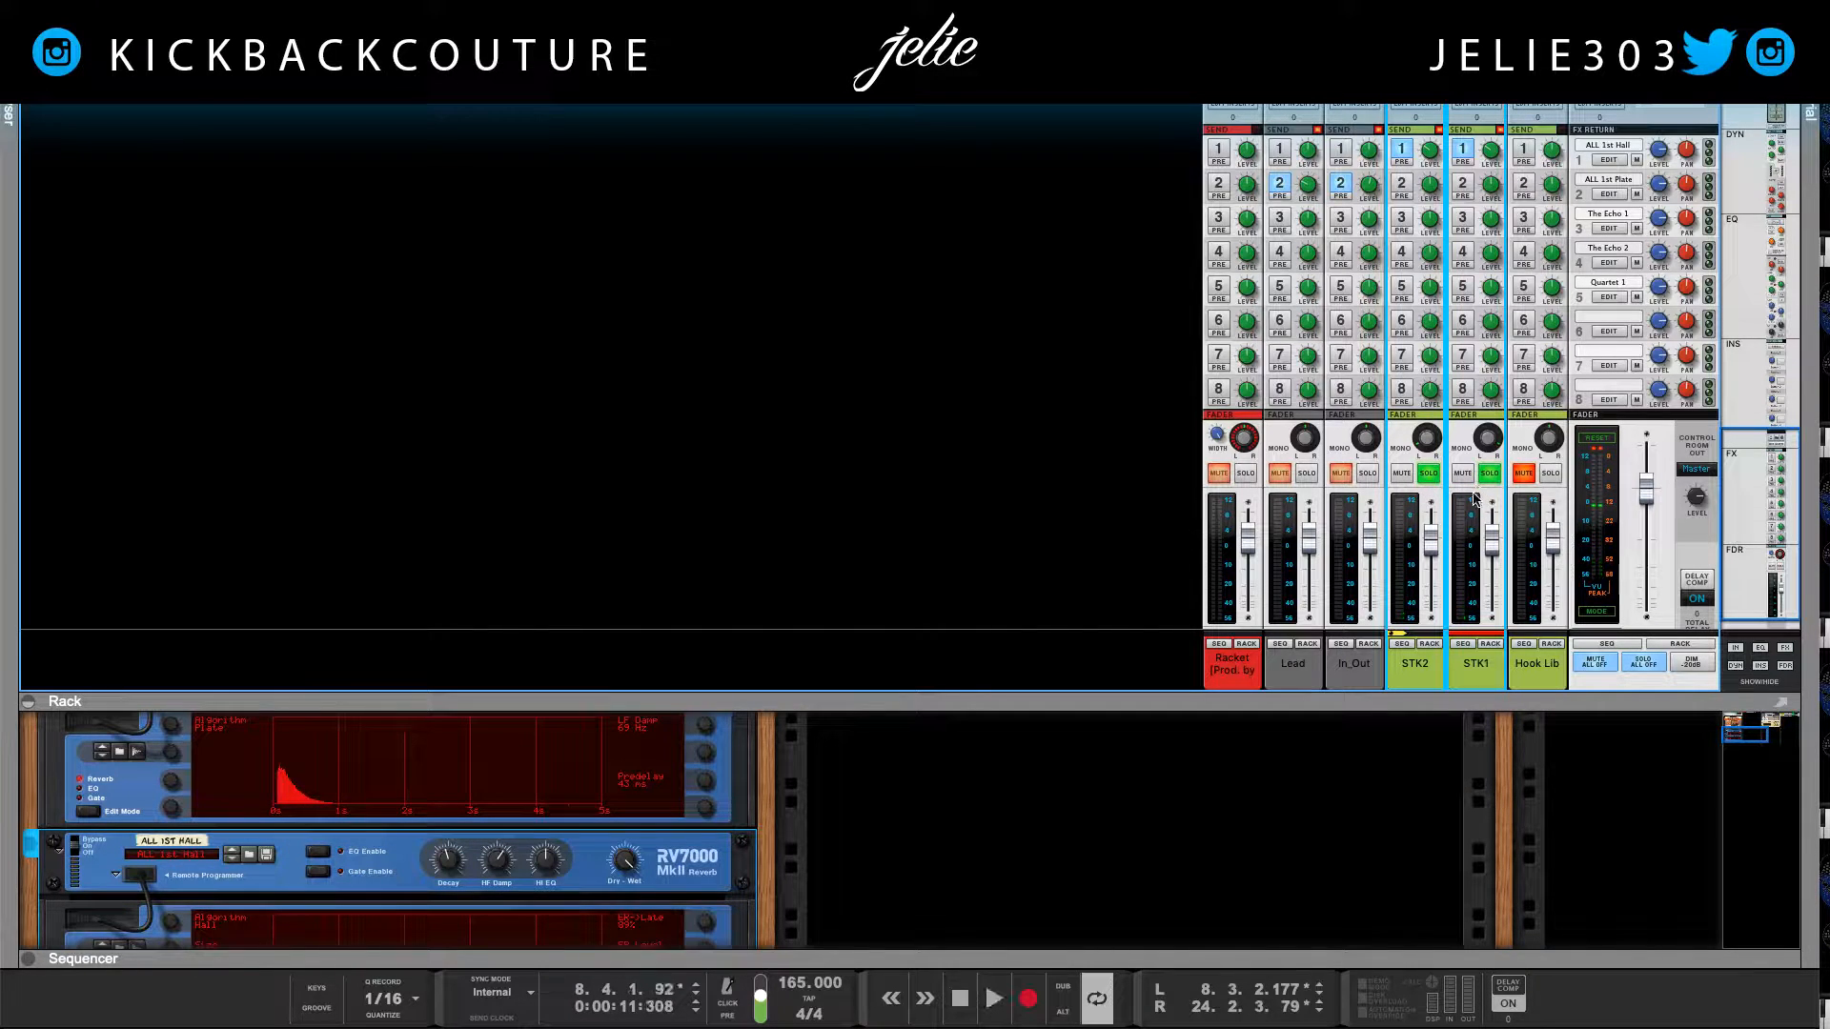
Step: Solo Hook Lib along with the stacks and play the loop from a new start at bar 17
click(1550, 473)
key(space)
drag(1237, 935, 1191, 575)
alt+click(748, 646)
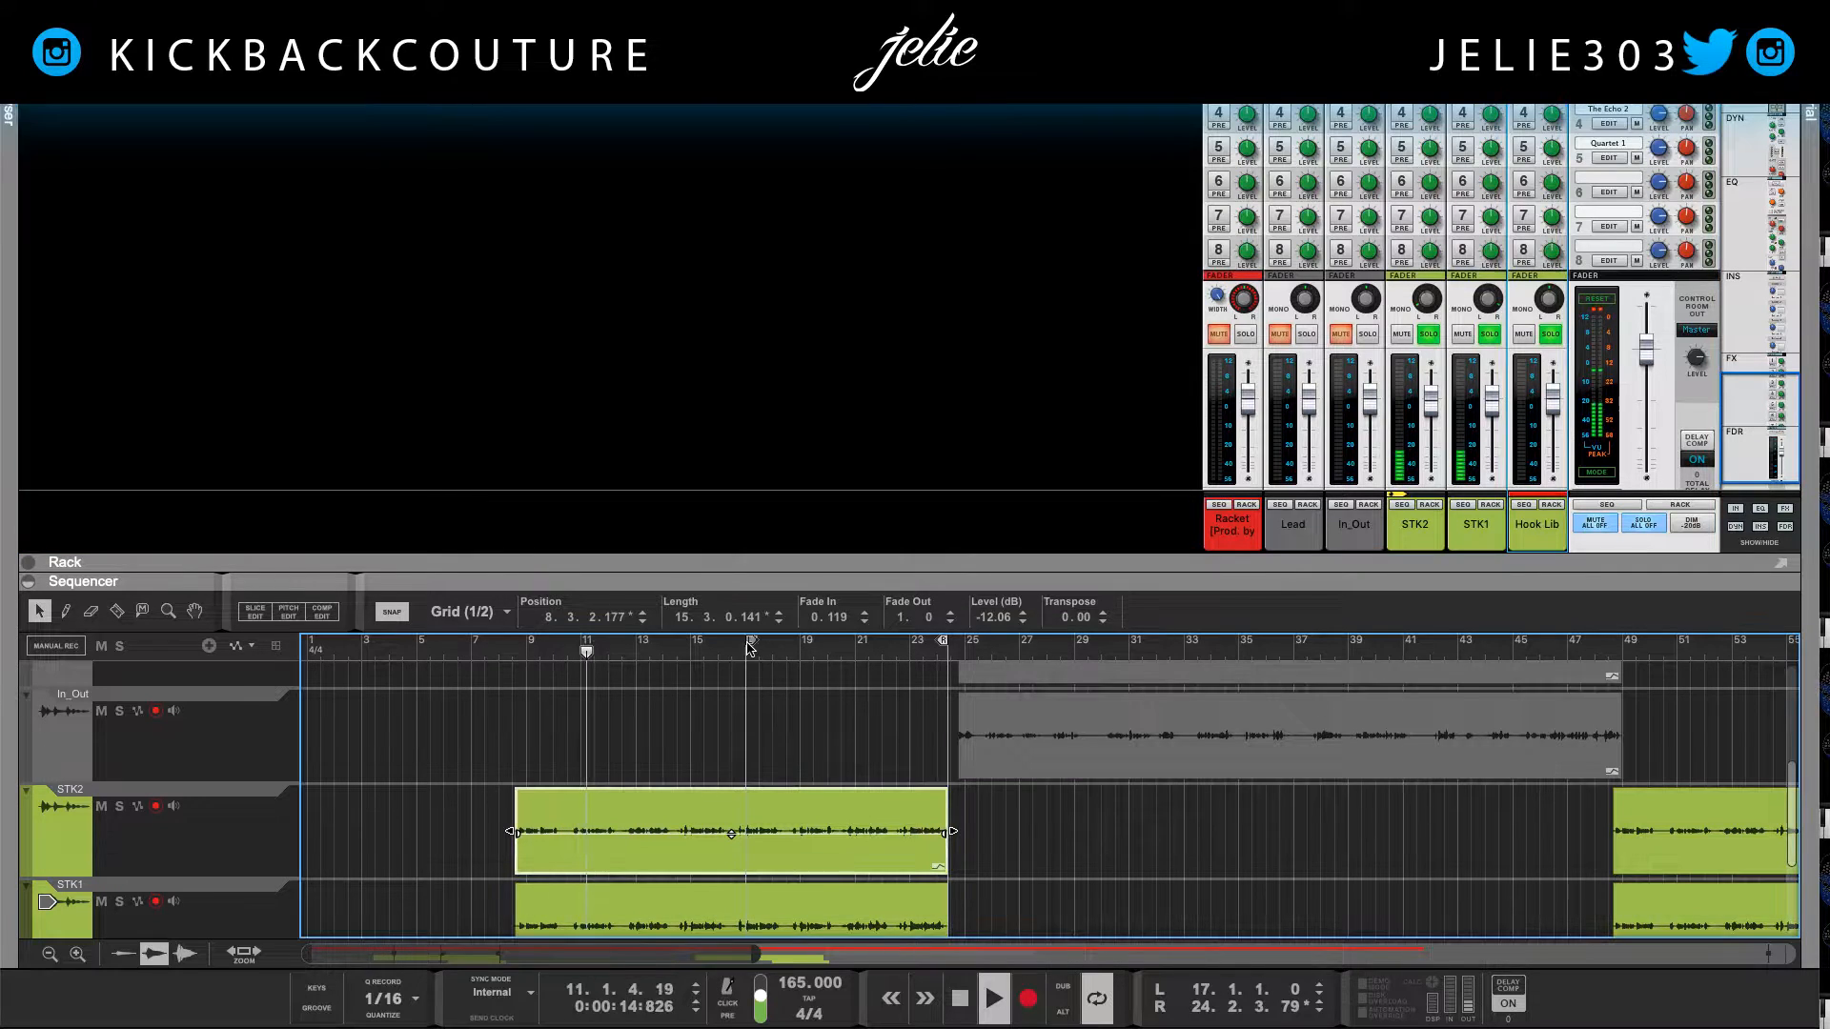
key(KP_1)
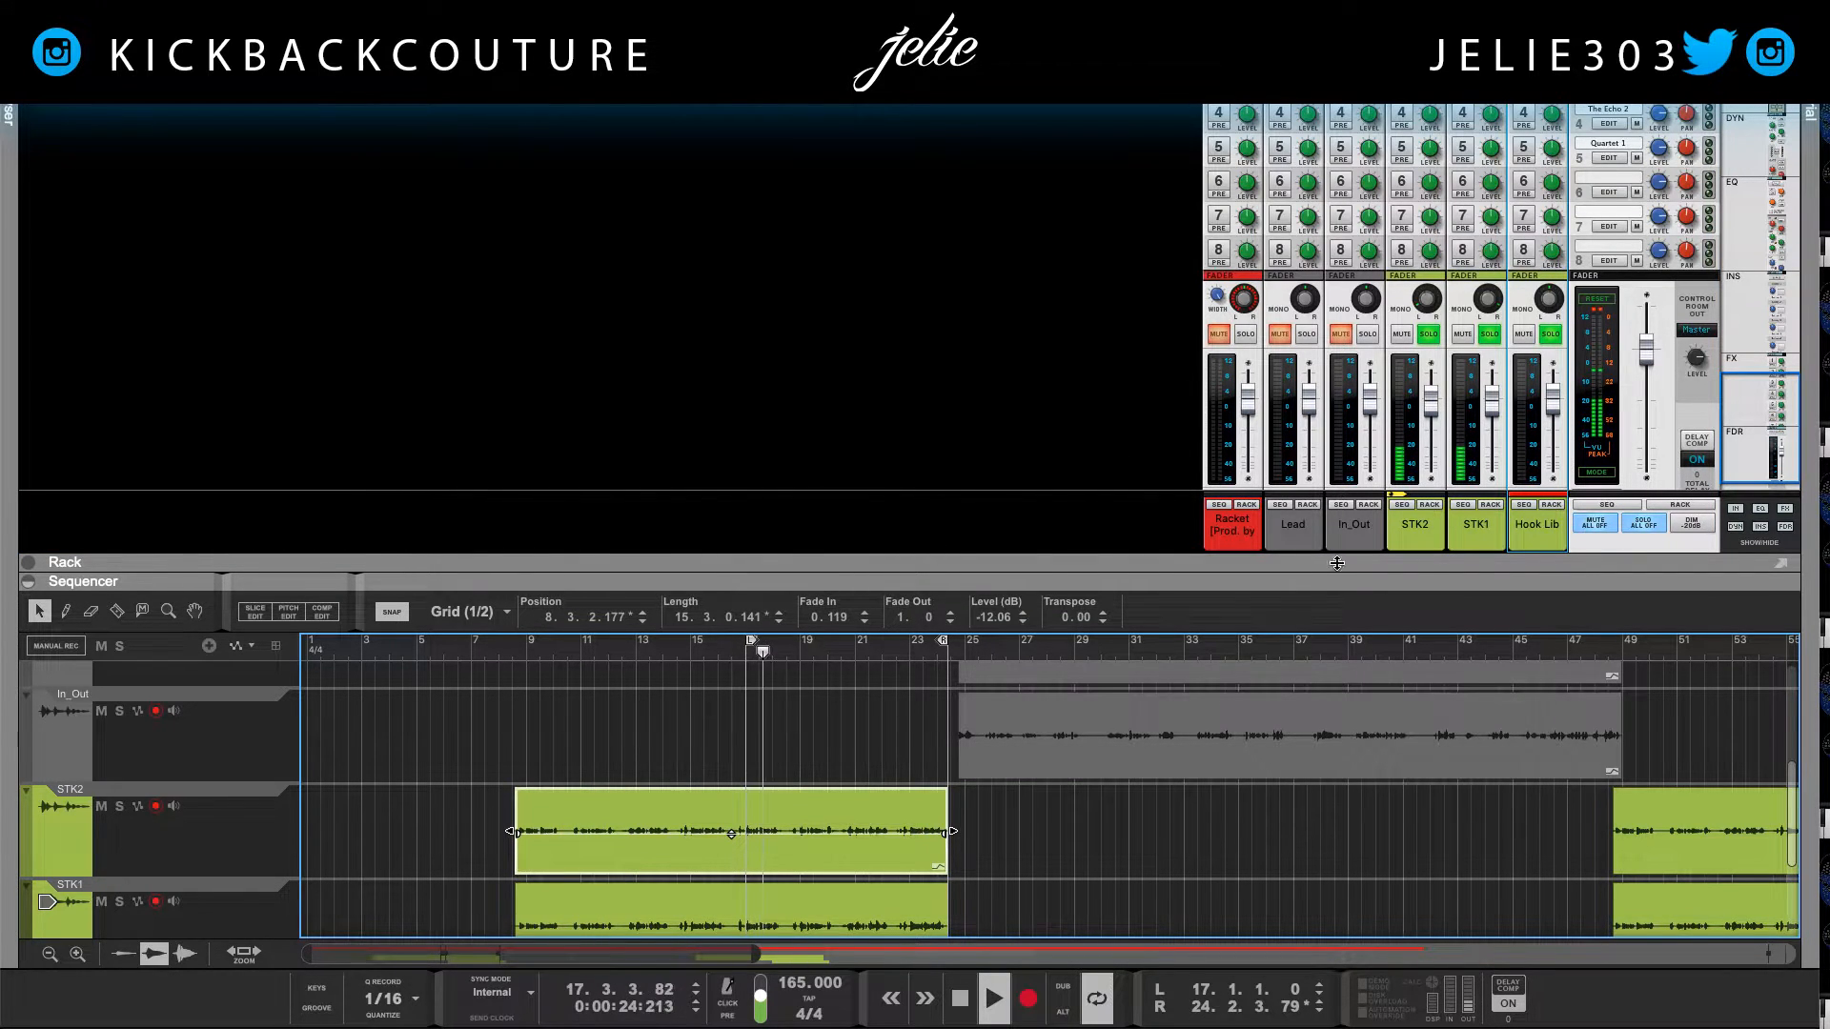
Step: Send Hook Lib to the ALL 1st Hall reverb at a reduced level and extend the loop end to bar 25
drag(1337, 550, 1337, 752)
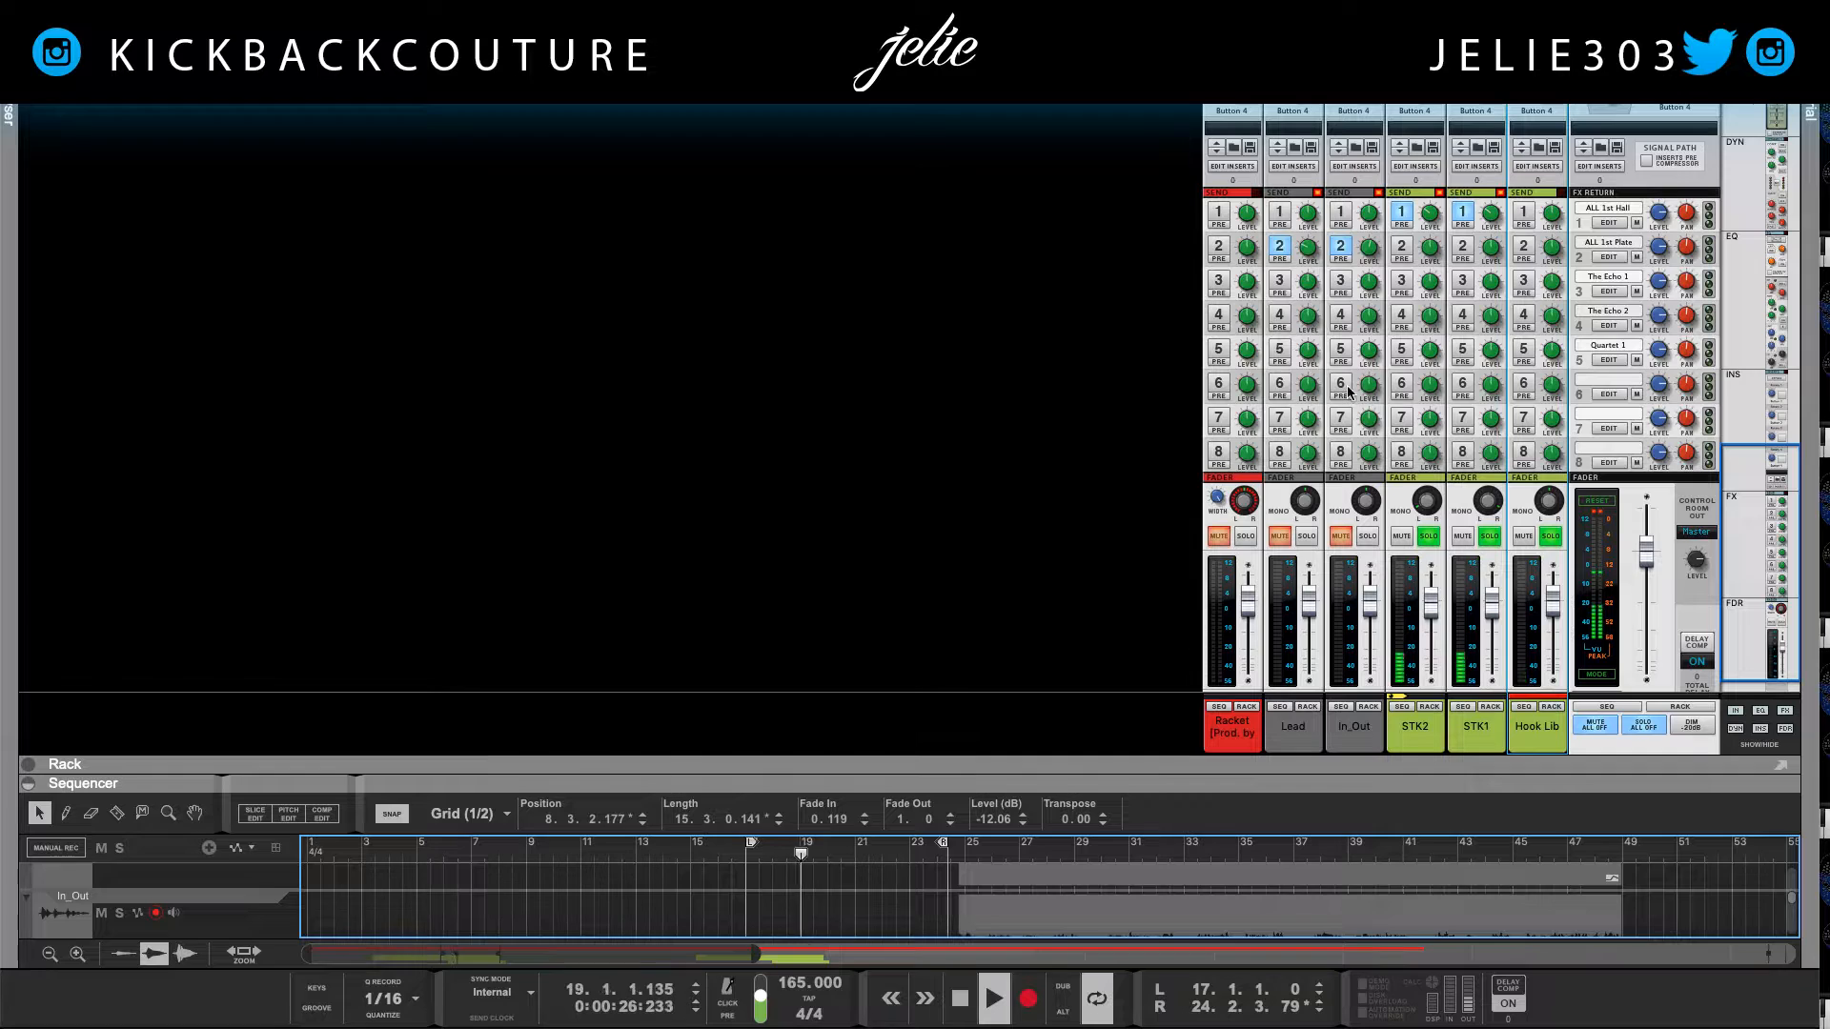
click(1523, 212)
drag(1551, 221, 1551, 233)
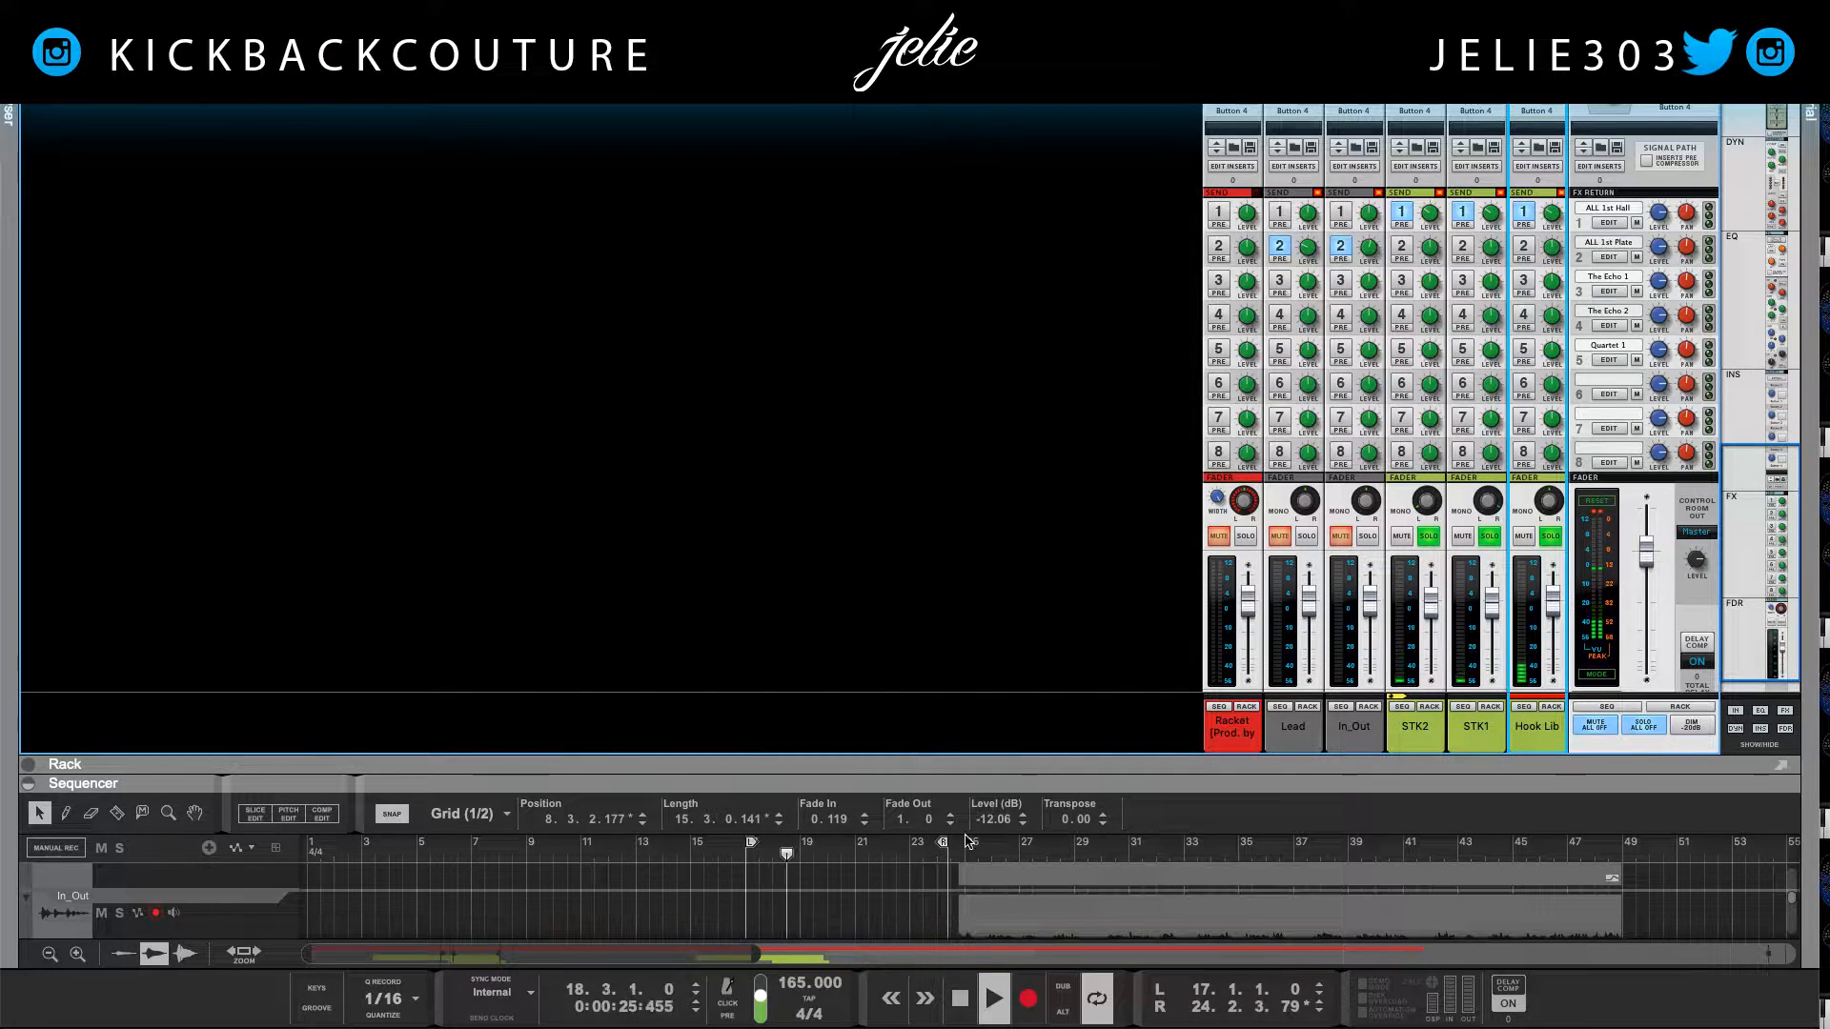
drag(944, 842, 960, 844)
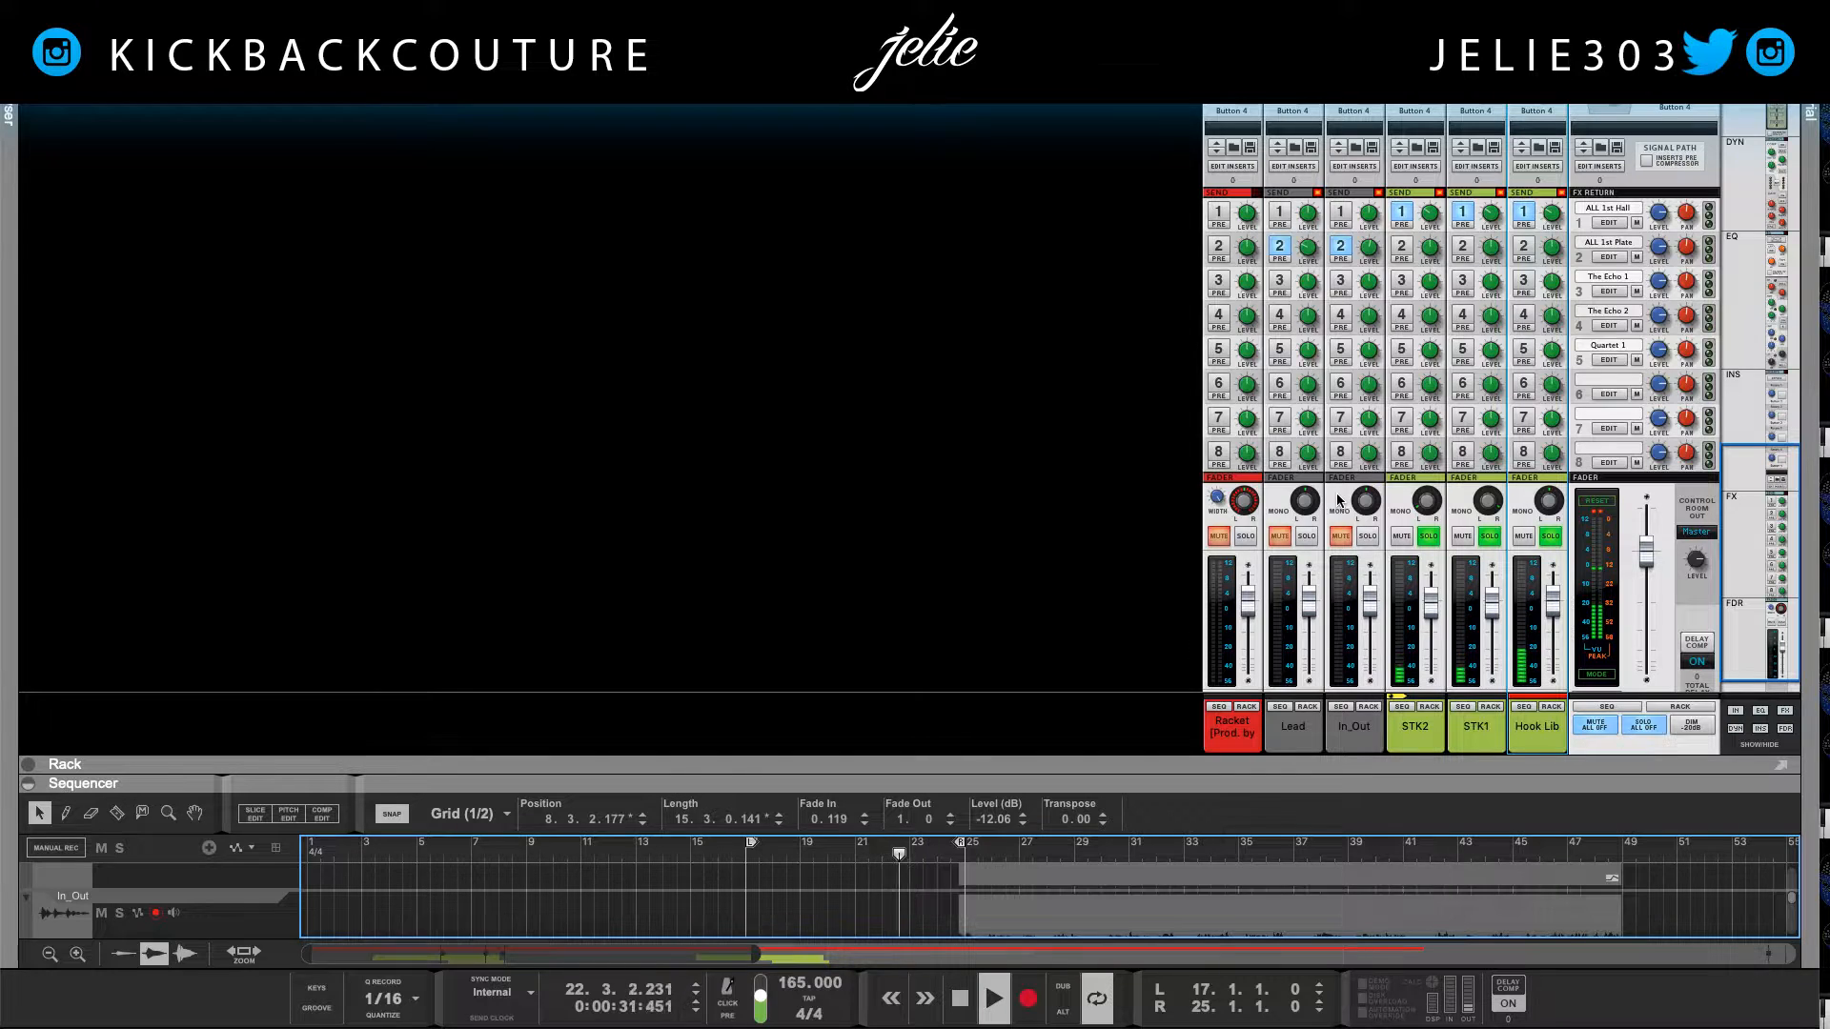
key(space)
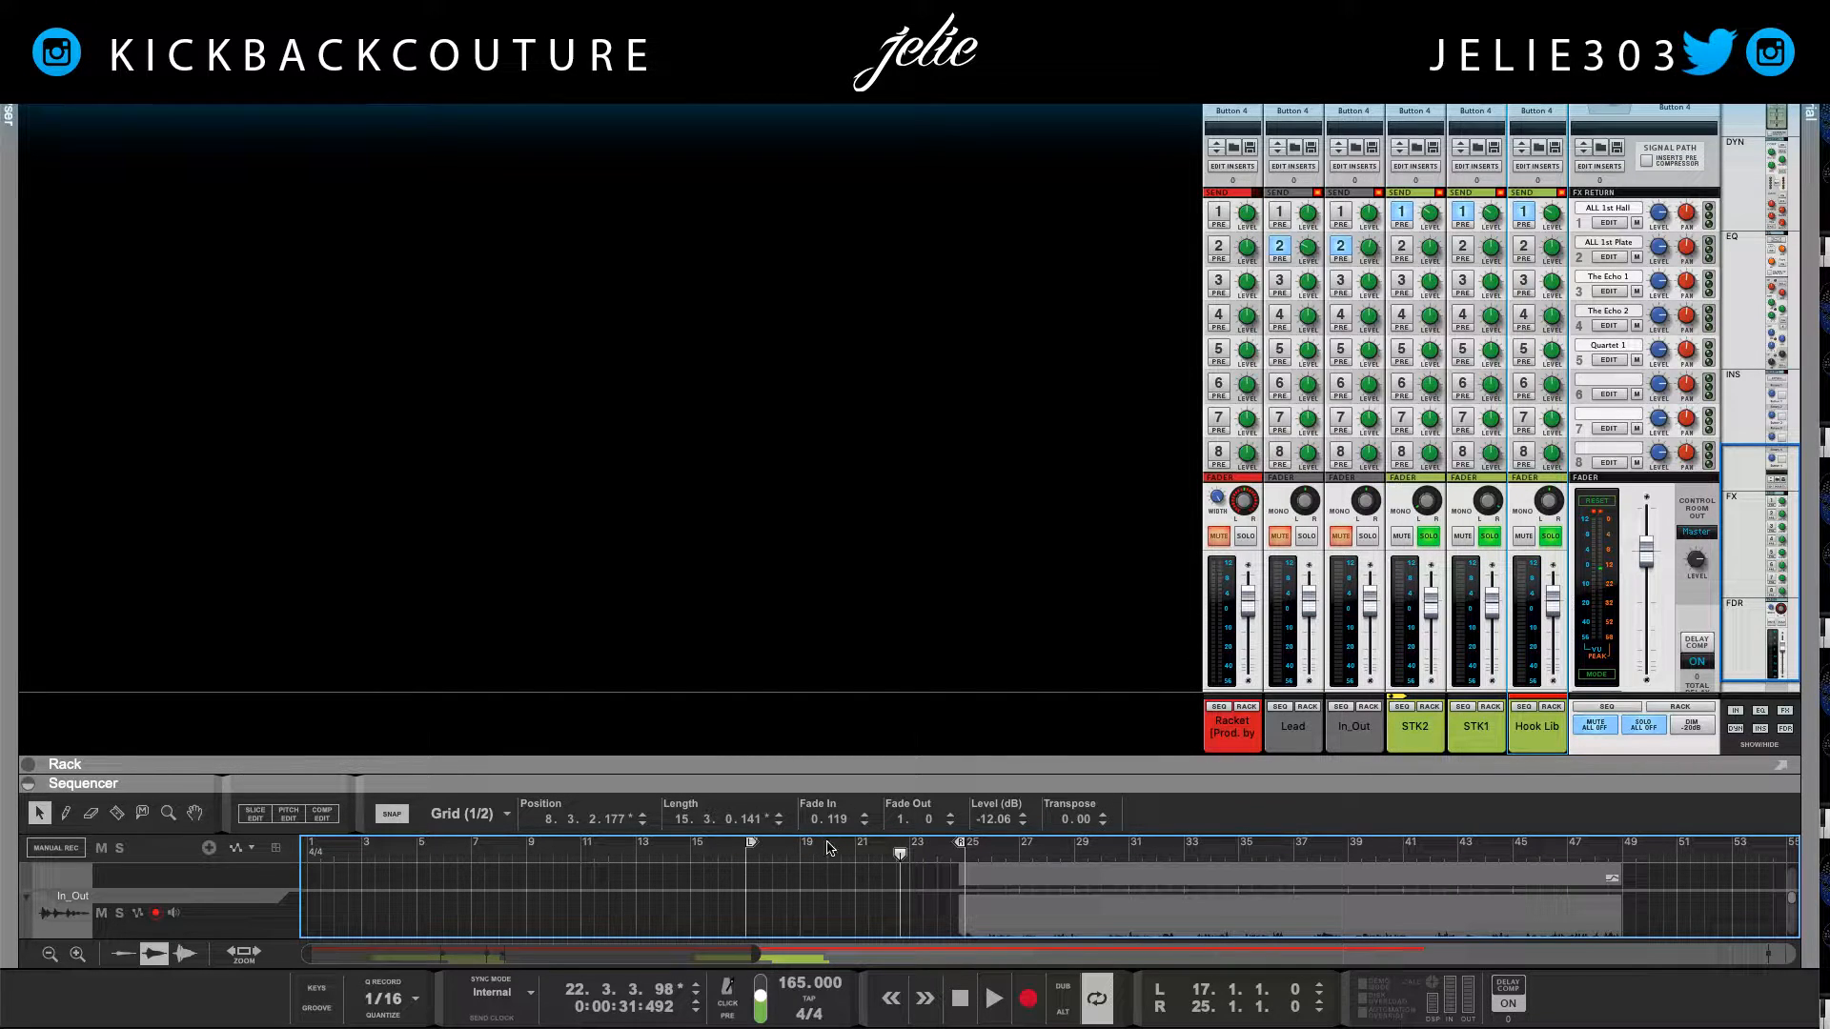
Step: Unsolo Hook Lib, STK1 and STK2
click(1540, 535)
click(1482, 536)
click(1422, 538)
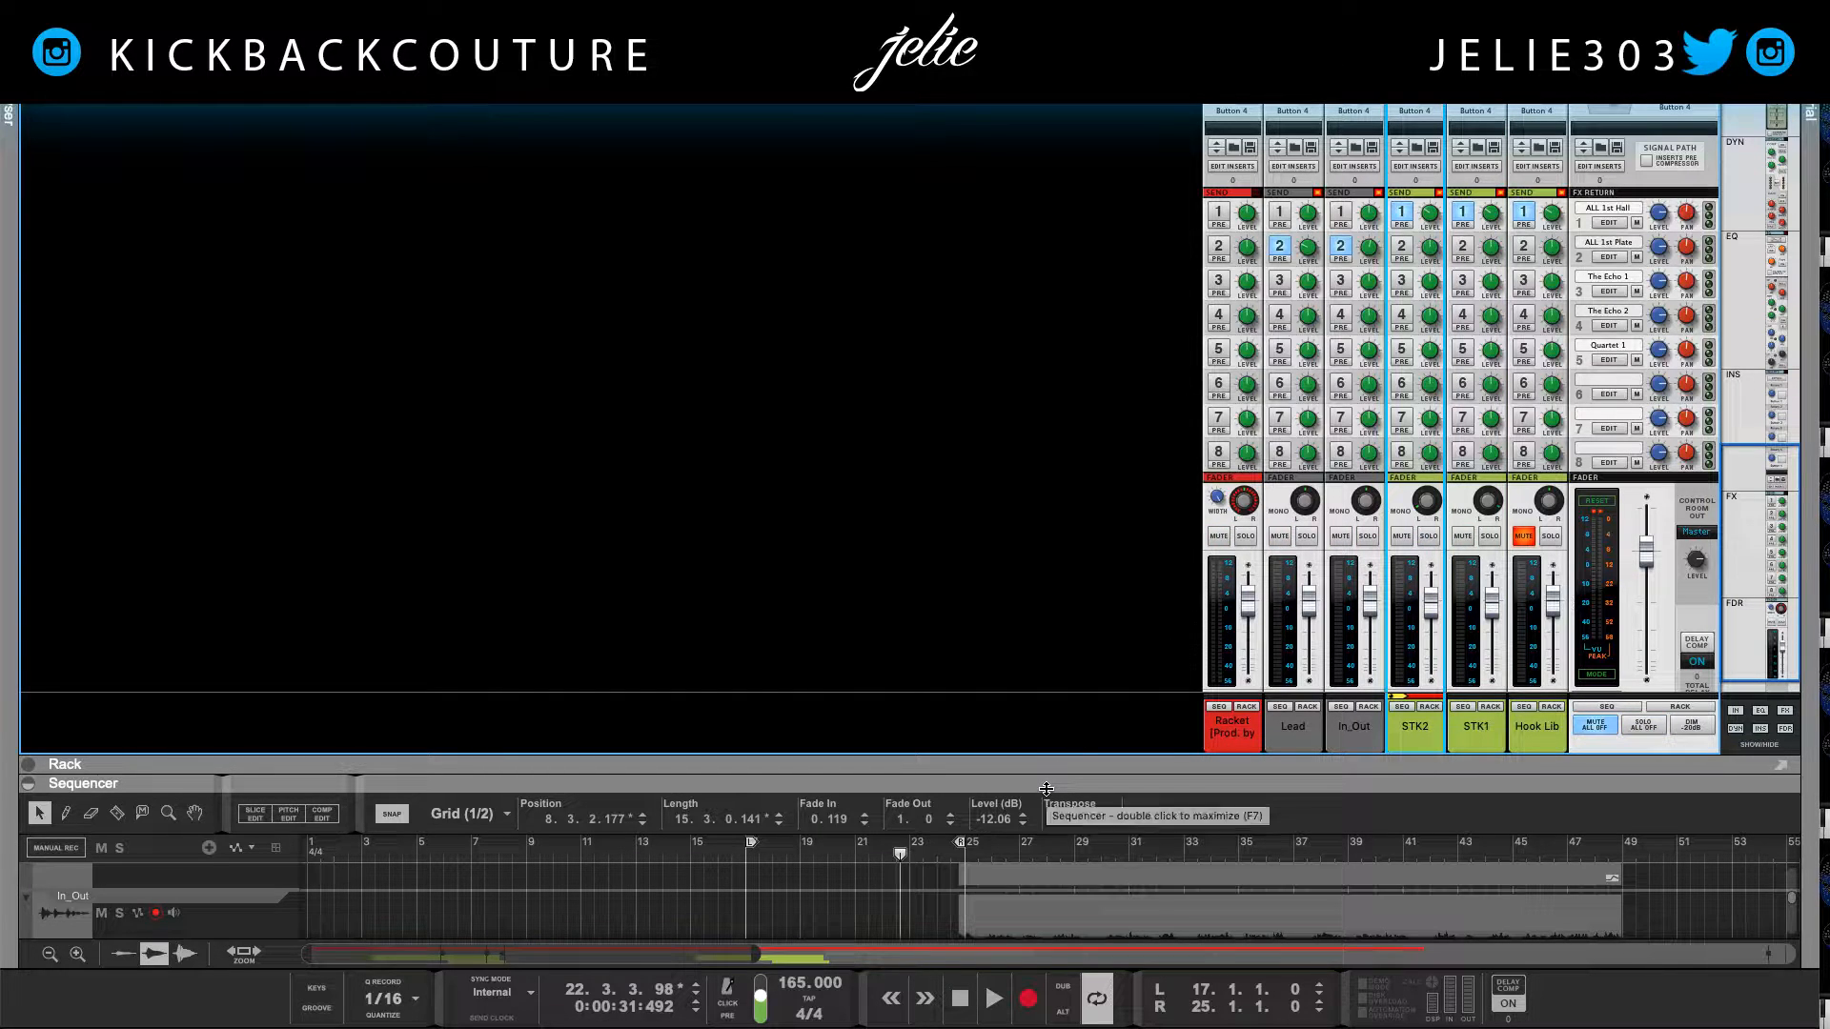
Step: Turn off looping during playback, jump to bar 25 and lower Lead's send level to the ALL 1st Plate reverb
key(space)
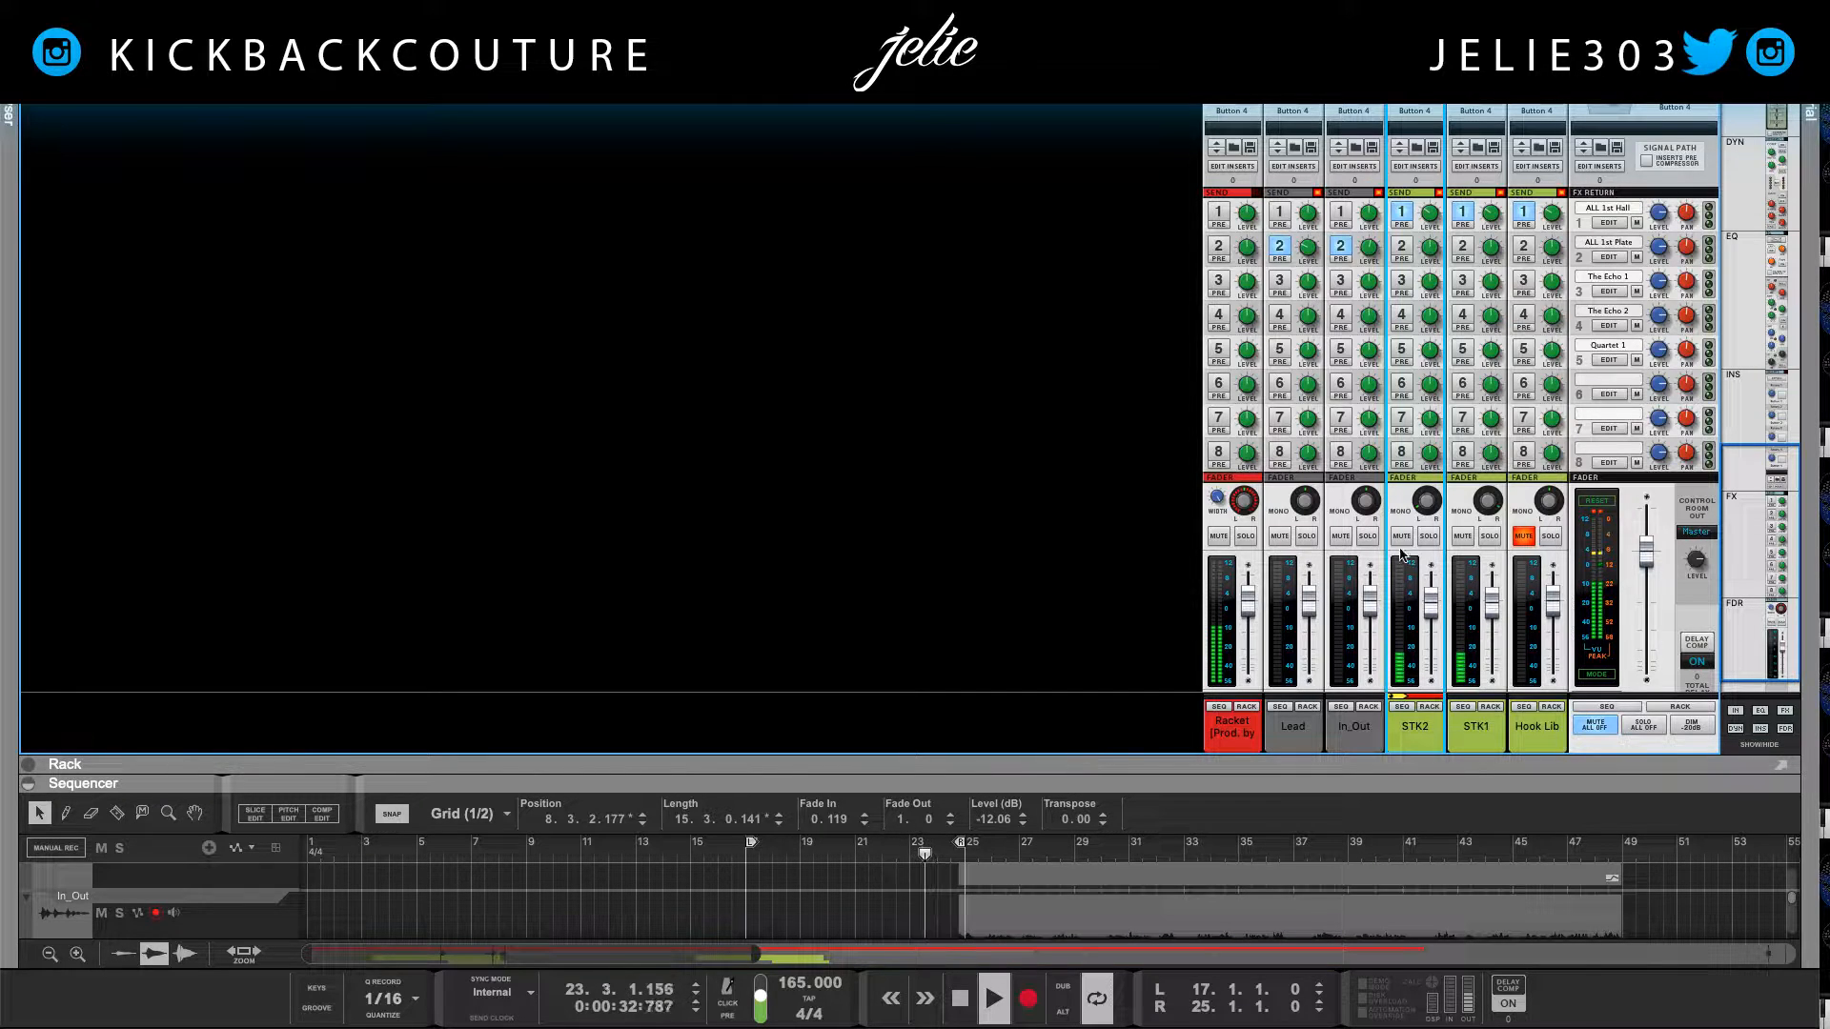
mouse_move(1485, 506)
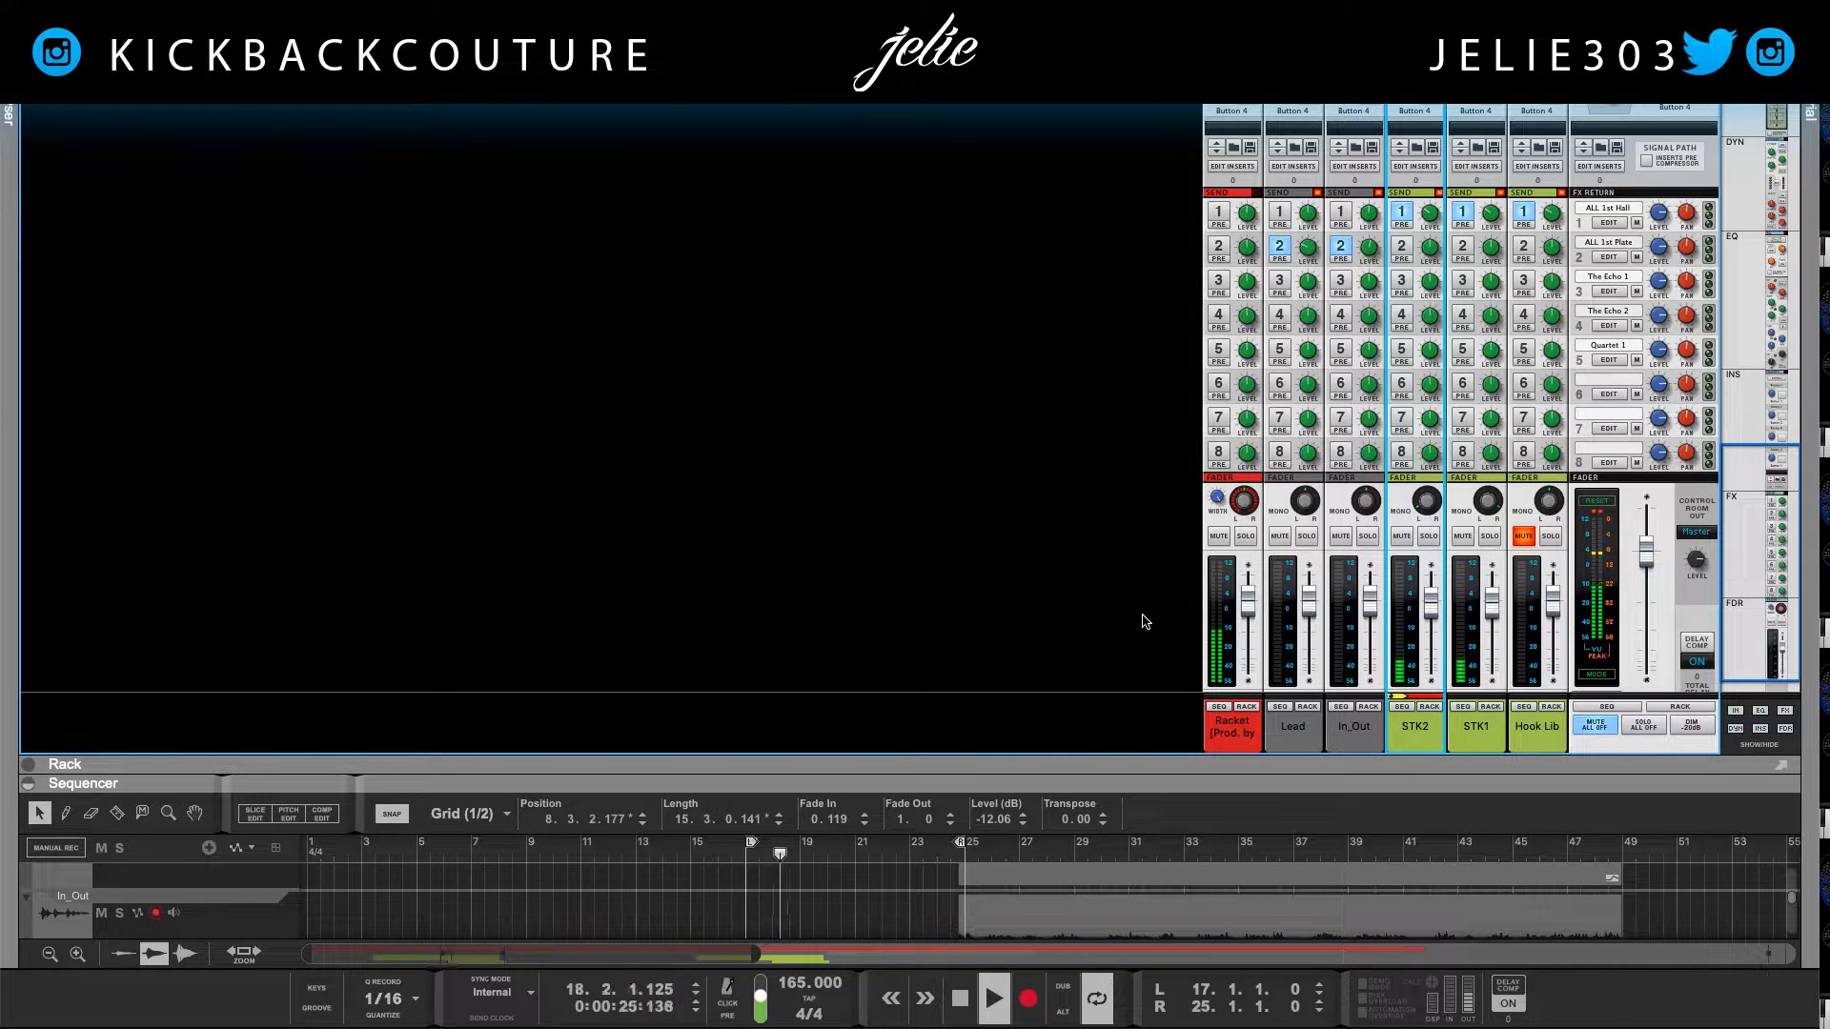
key(l)
key(KP_2)
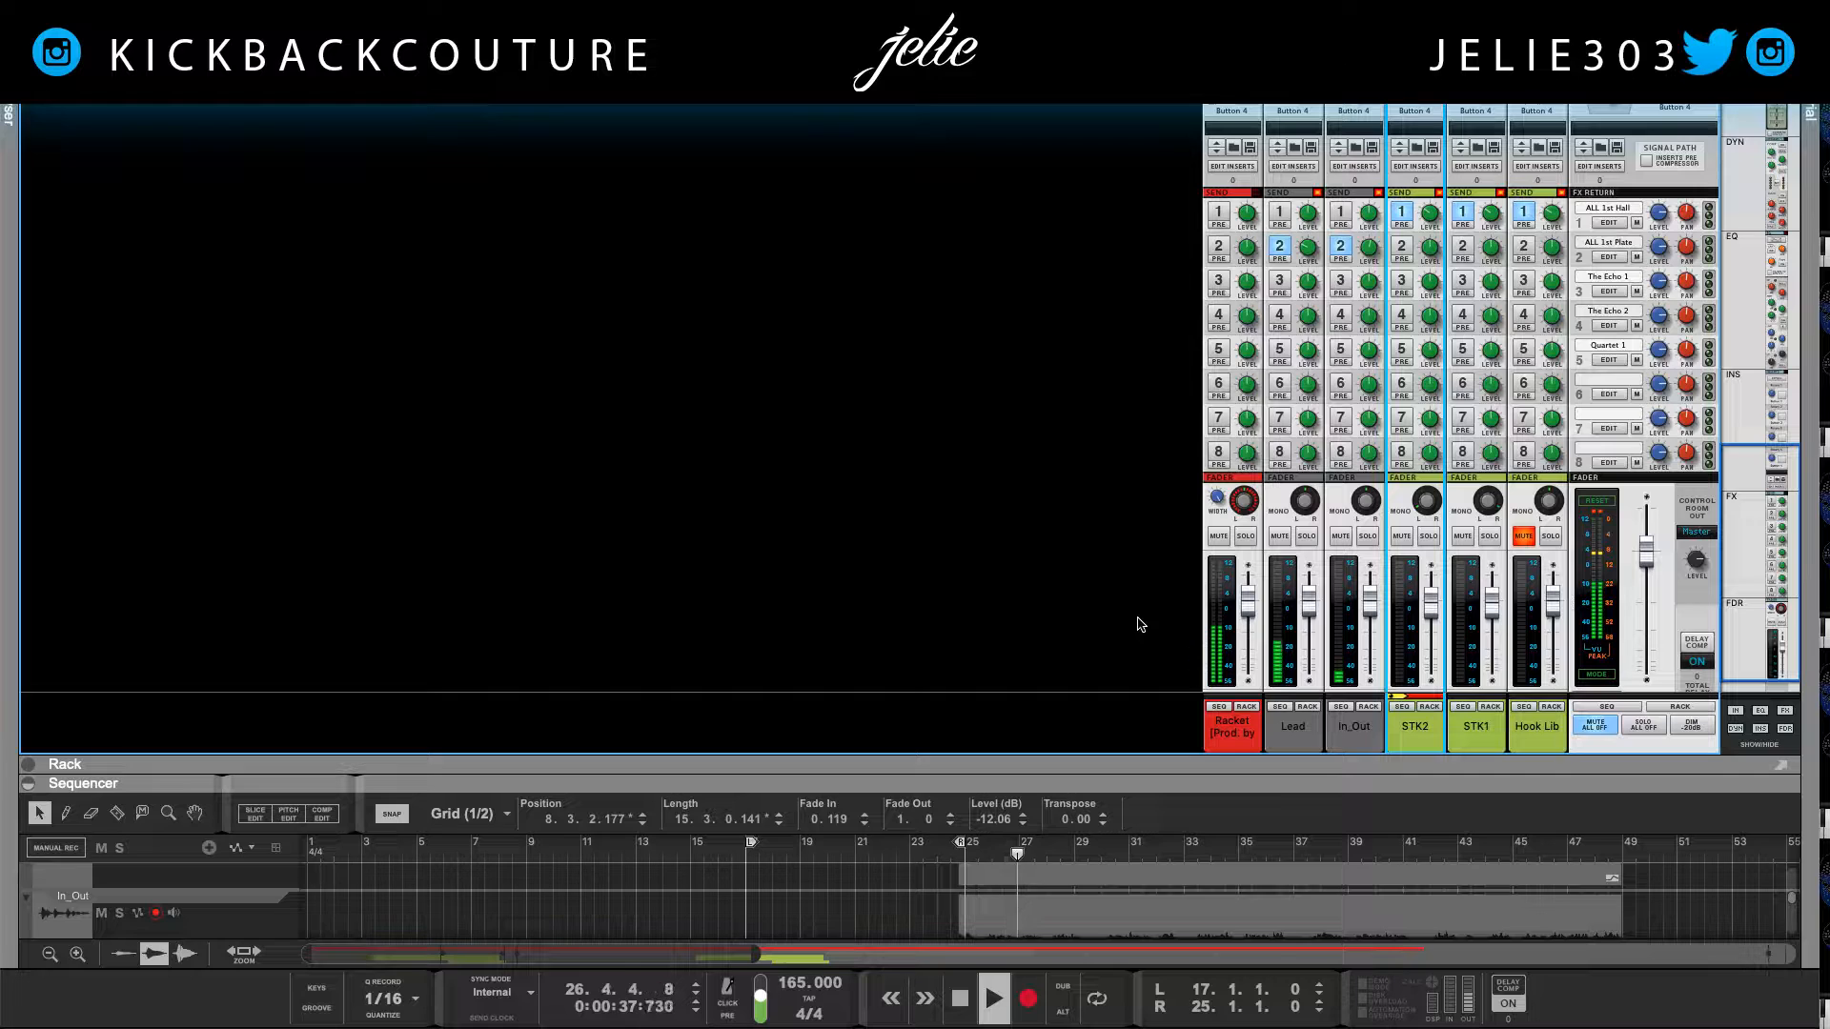
click(1307, 250)
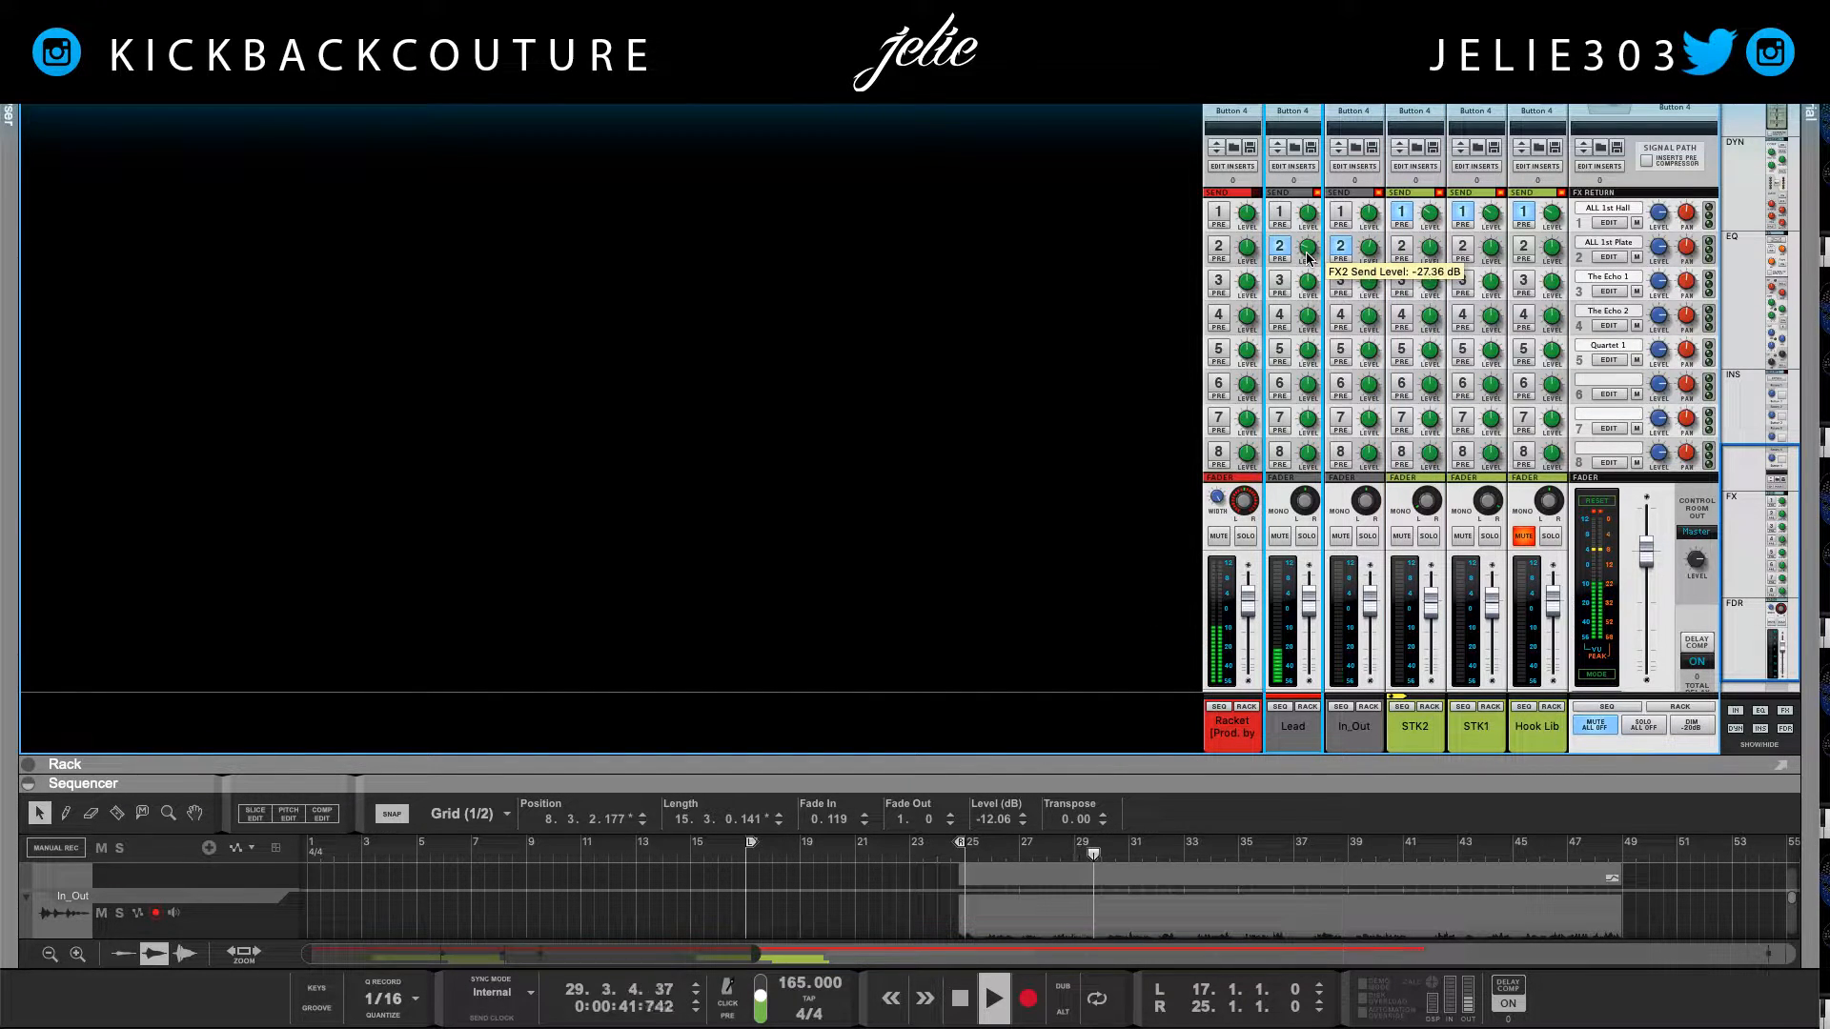
drag(1306, 252, 1306, 254)
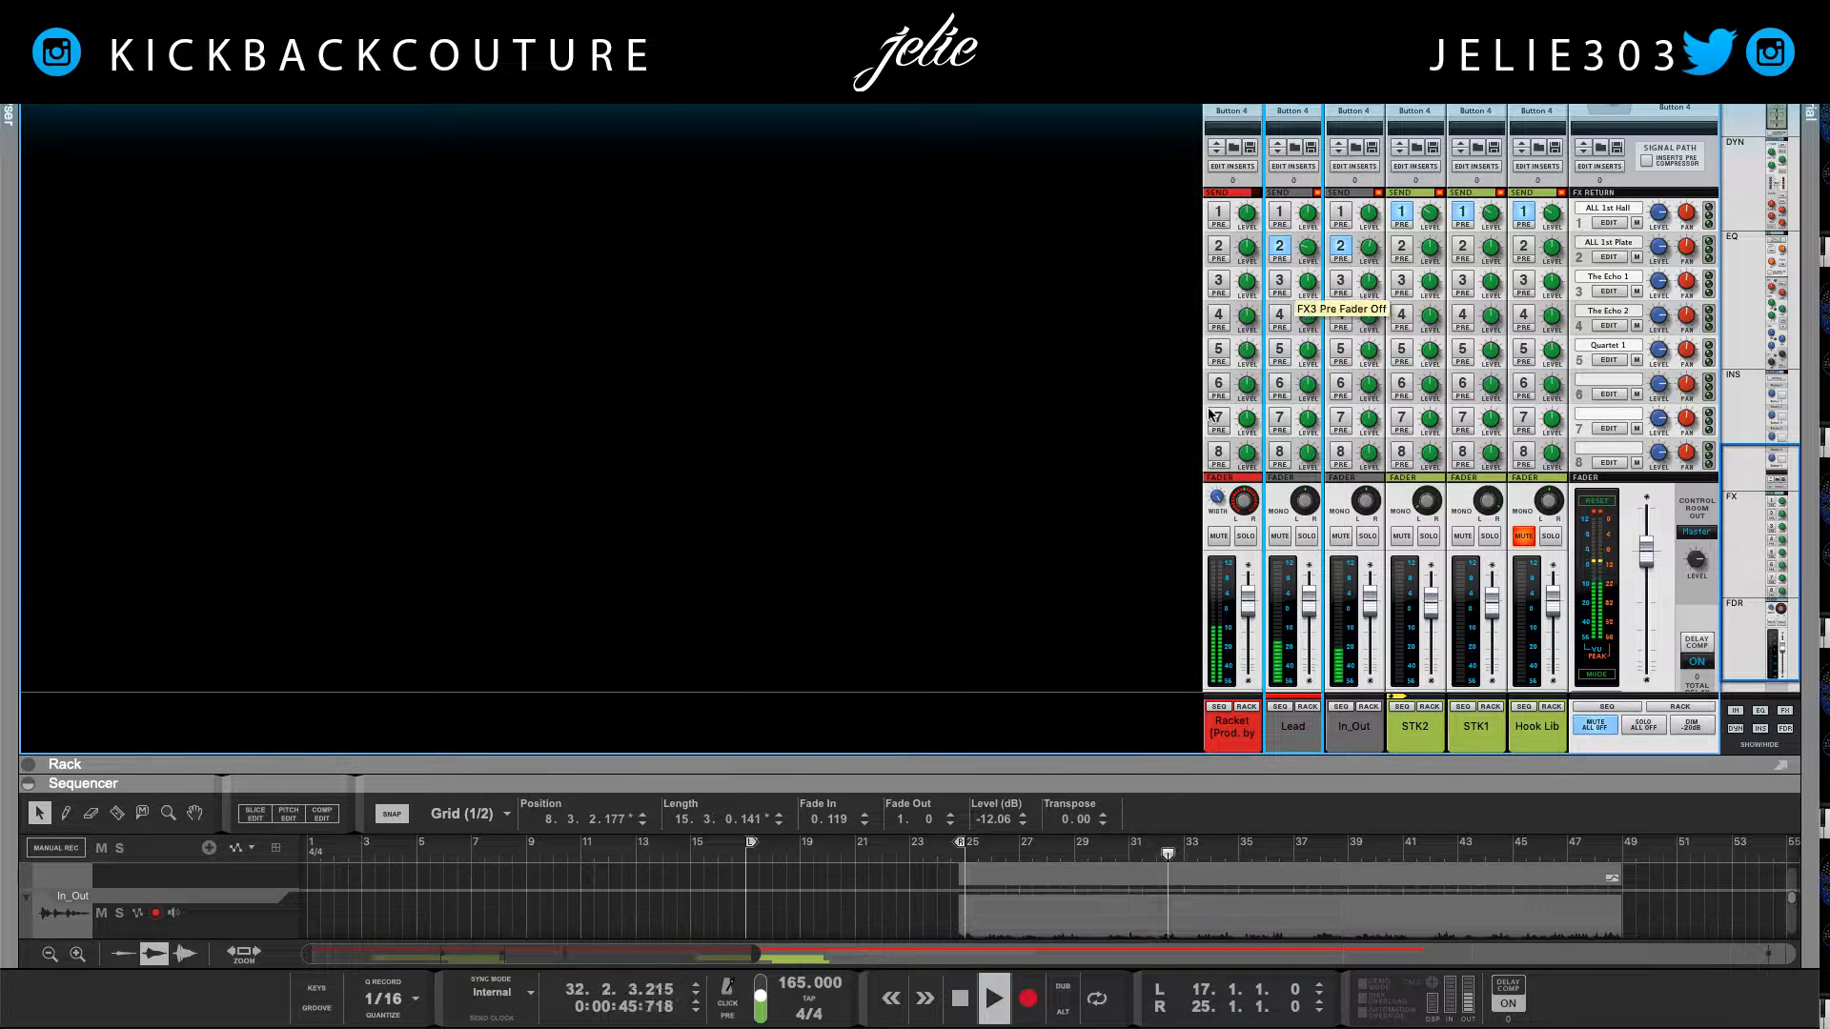
Step: Stop playback and examine the reverb, The Echo delay and Quartet chorus devices in the rack
drag(1065, 778, 953, 1010)
scroll(534, 738, up, 3)
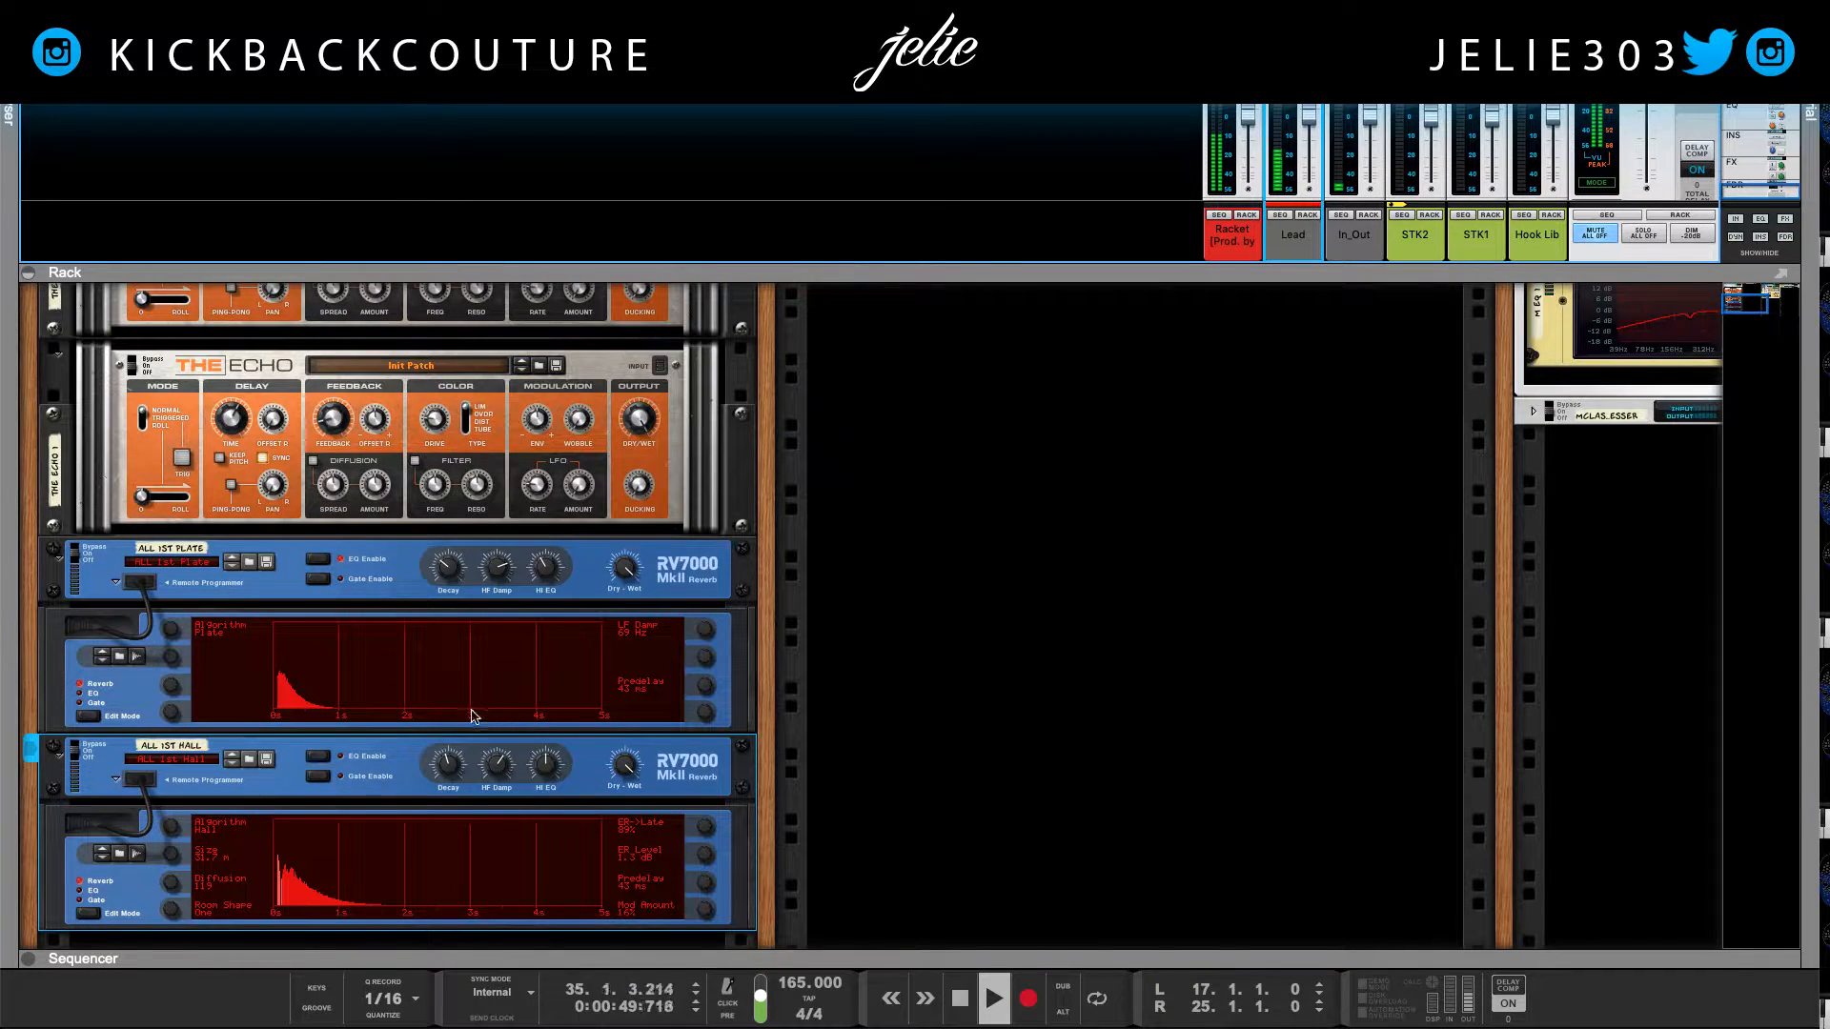
key(space)
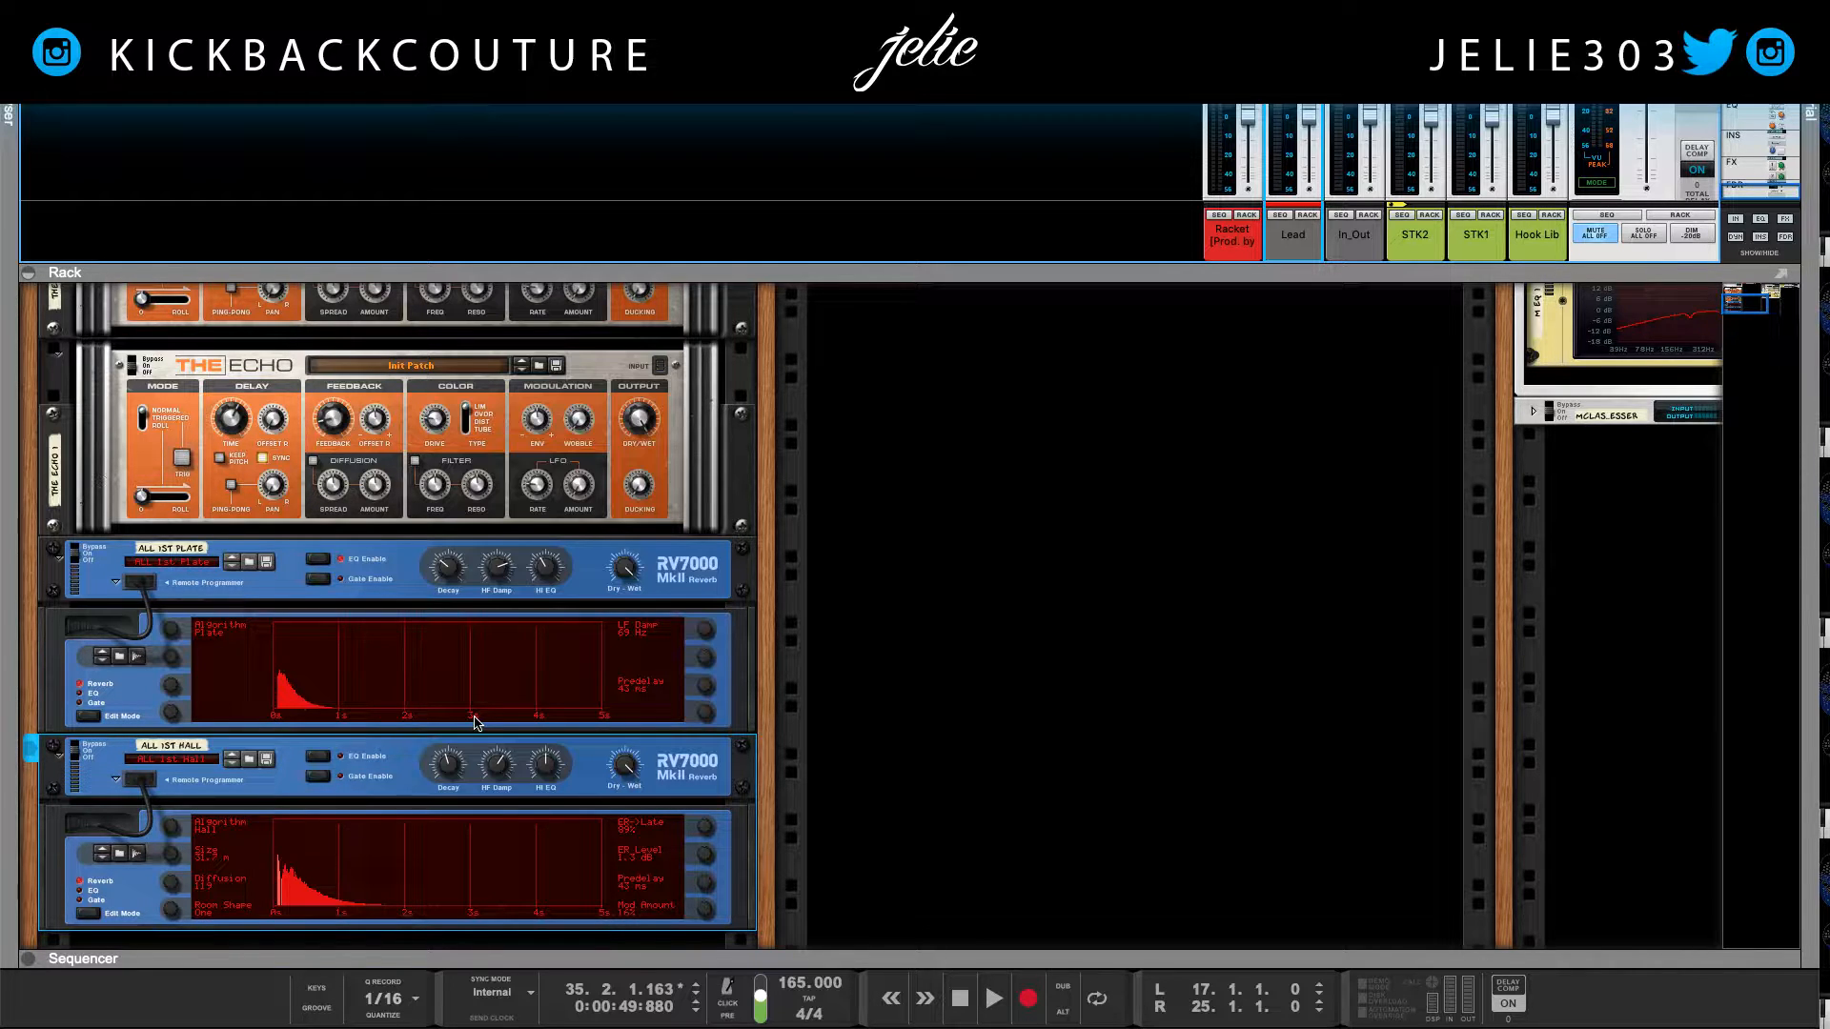
scroll(637, 719, up, 3)
click(836, 673)
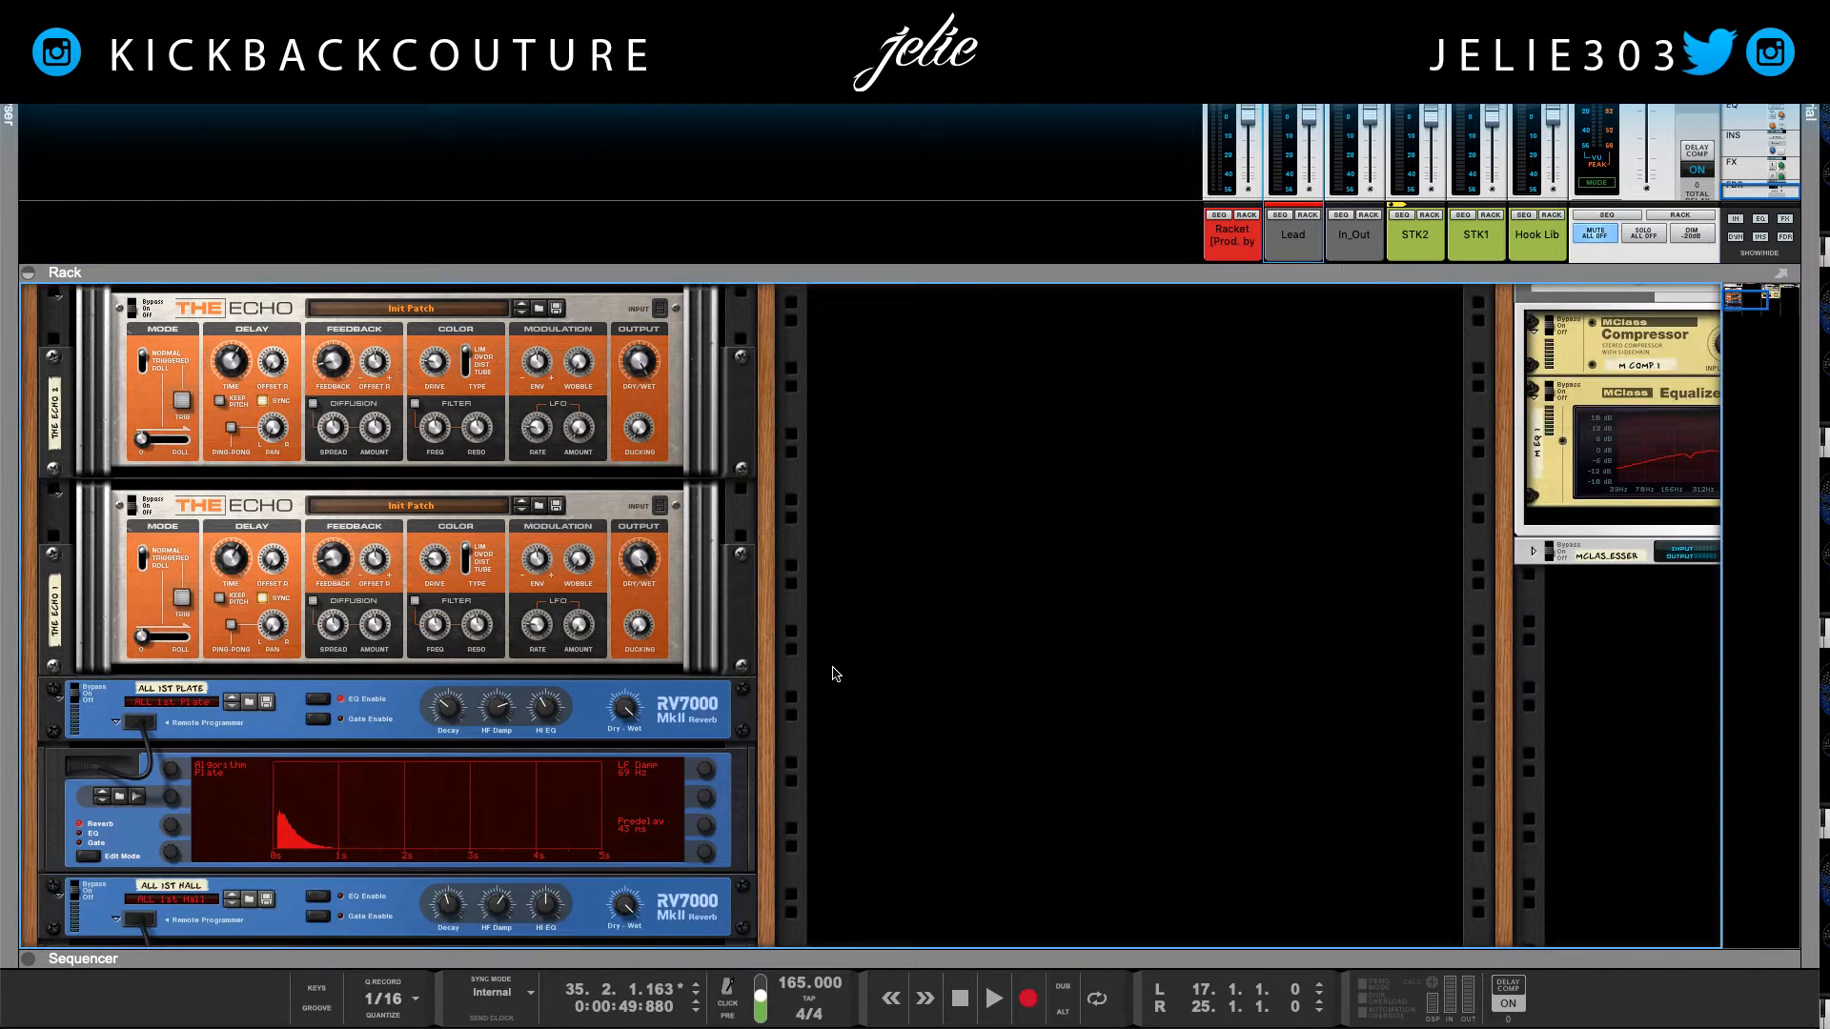
scroll(812, 656, up, 3)
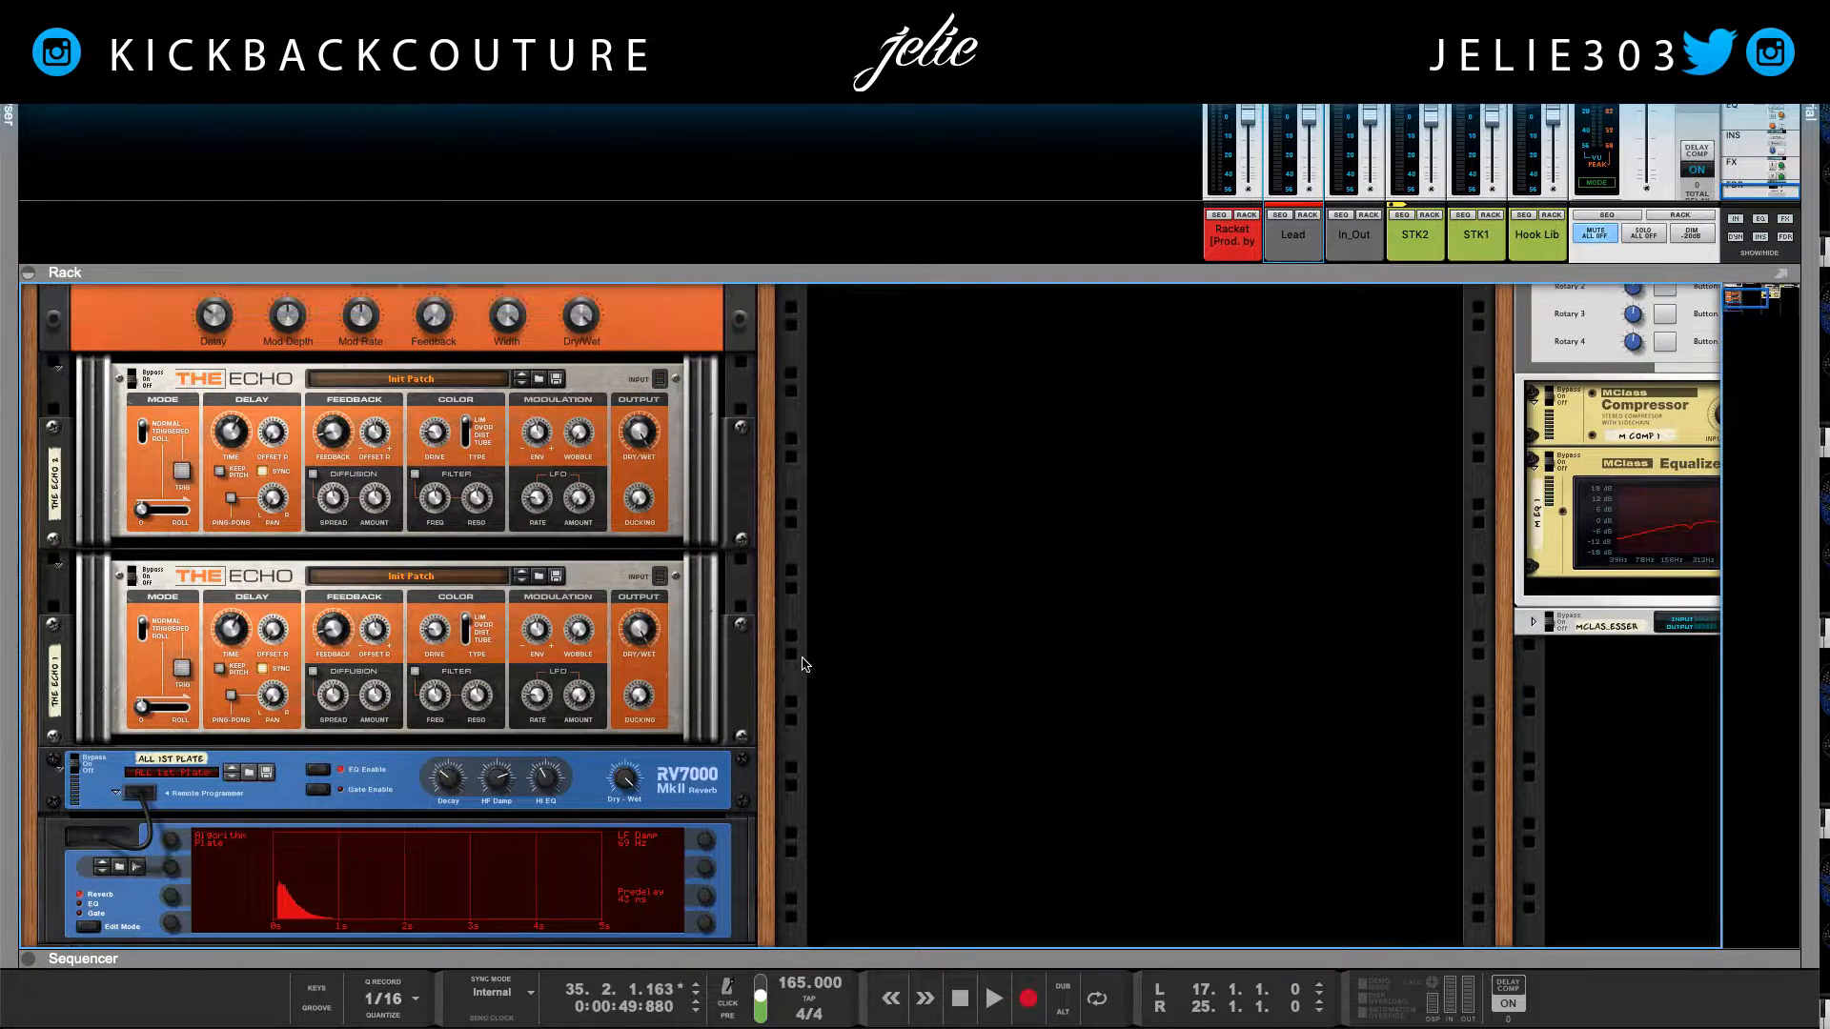
scroll(803, 664, up, 2)
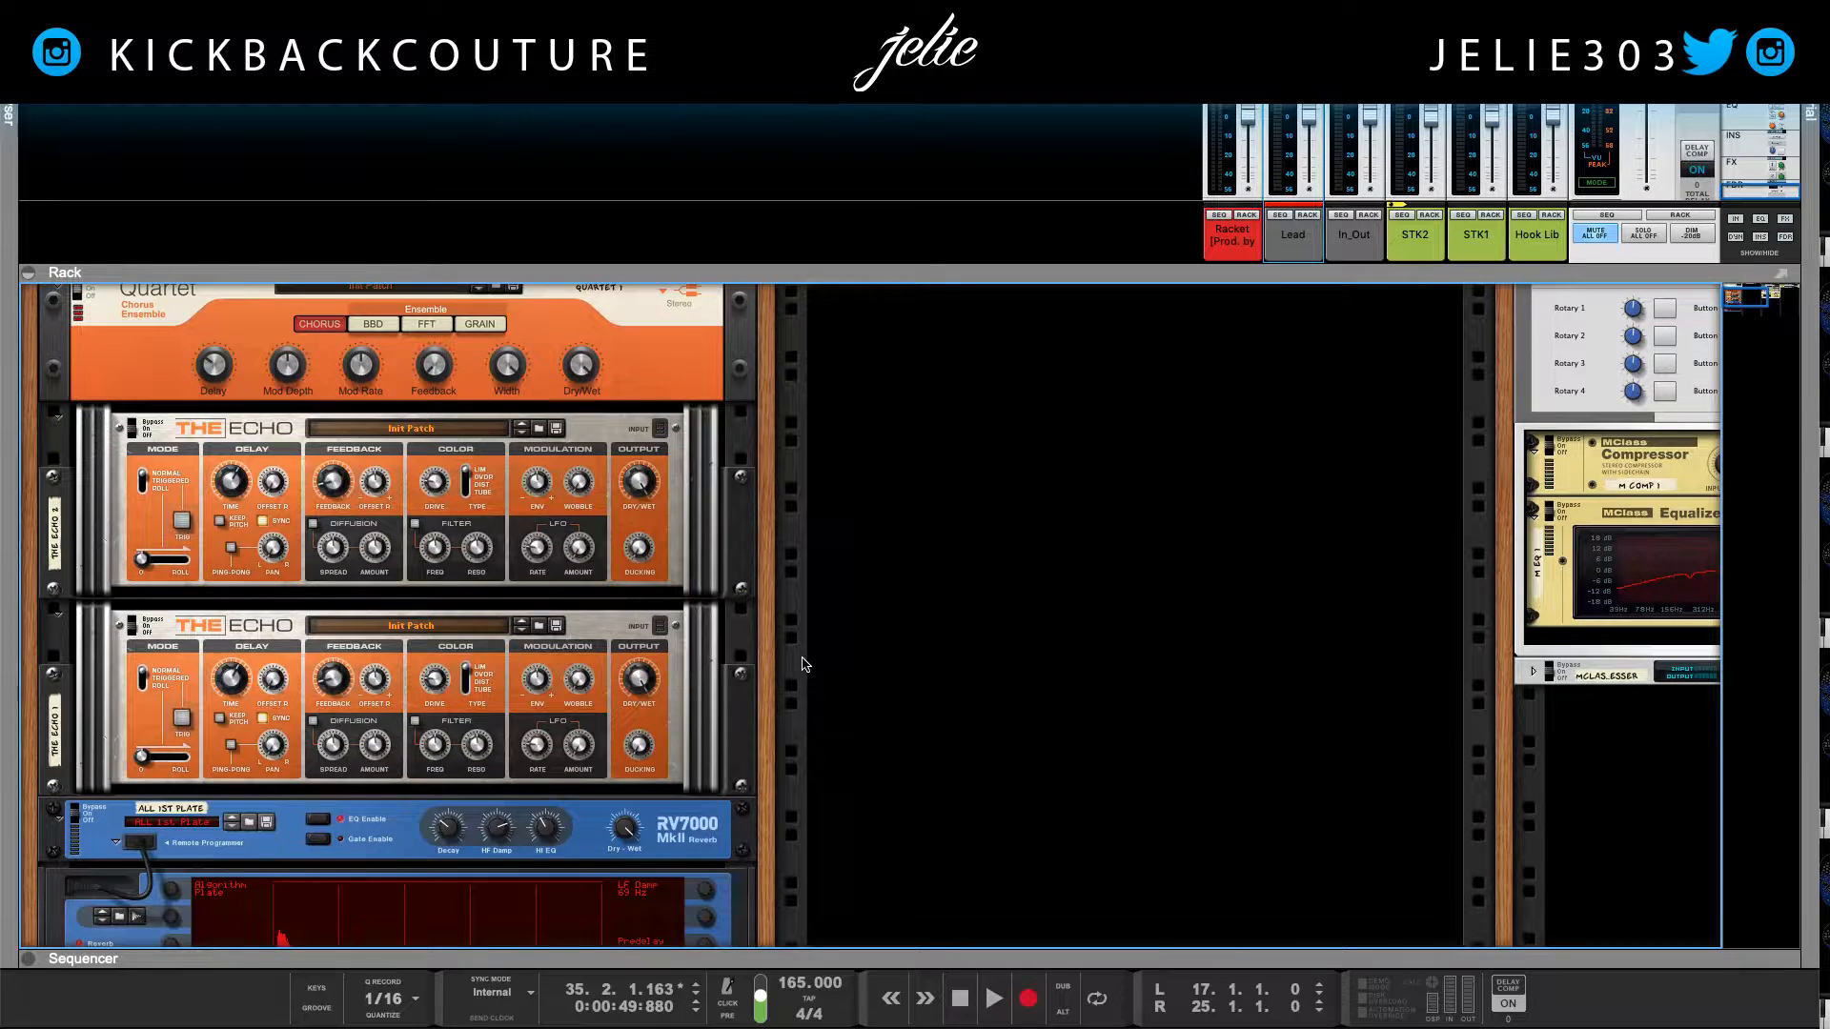
scroll(803, 664, up, 1)
click(252, 459)
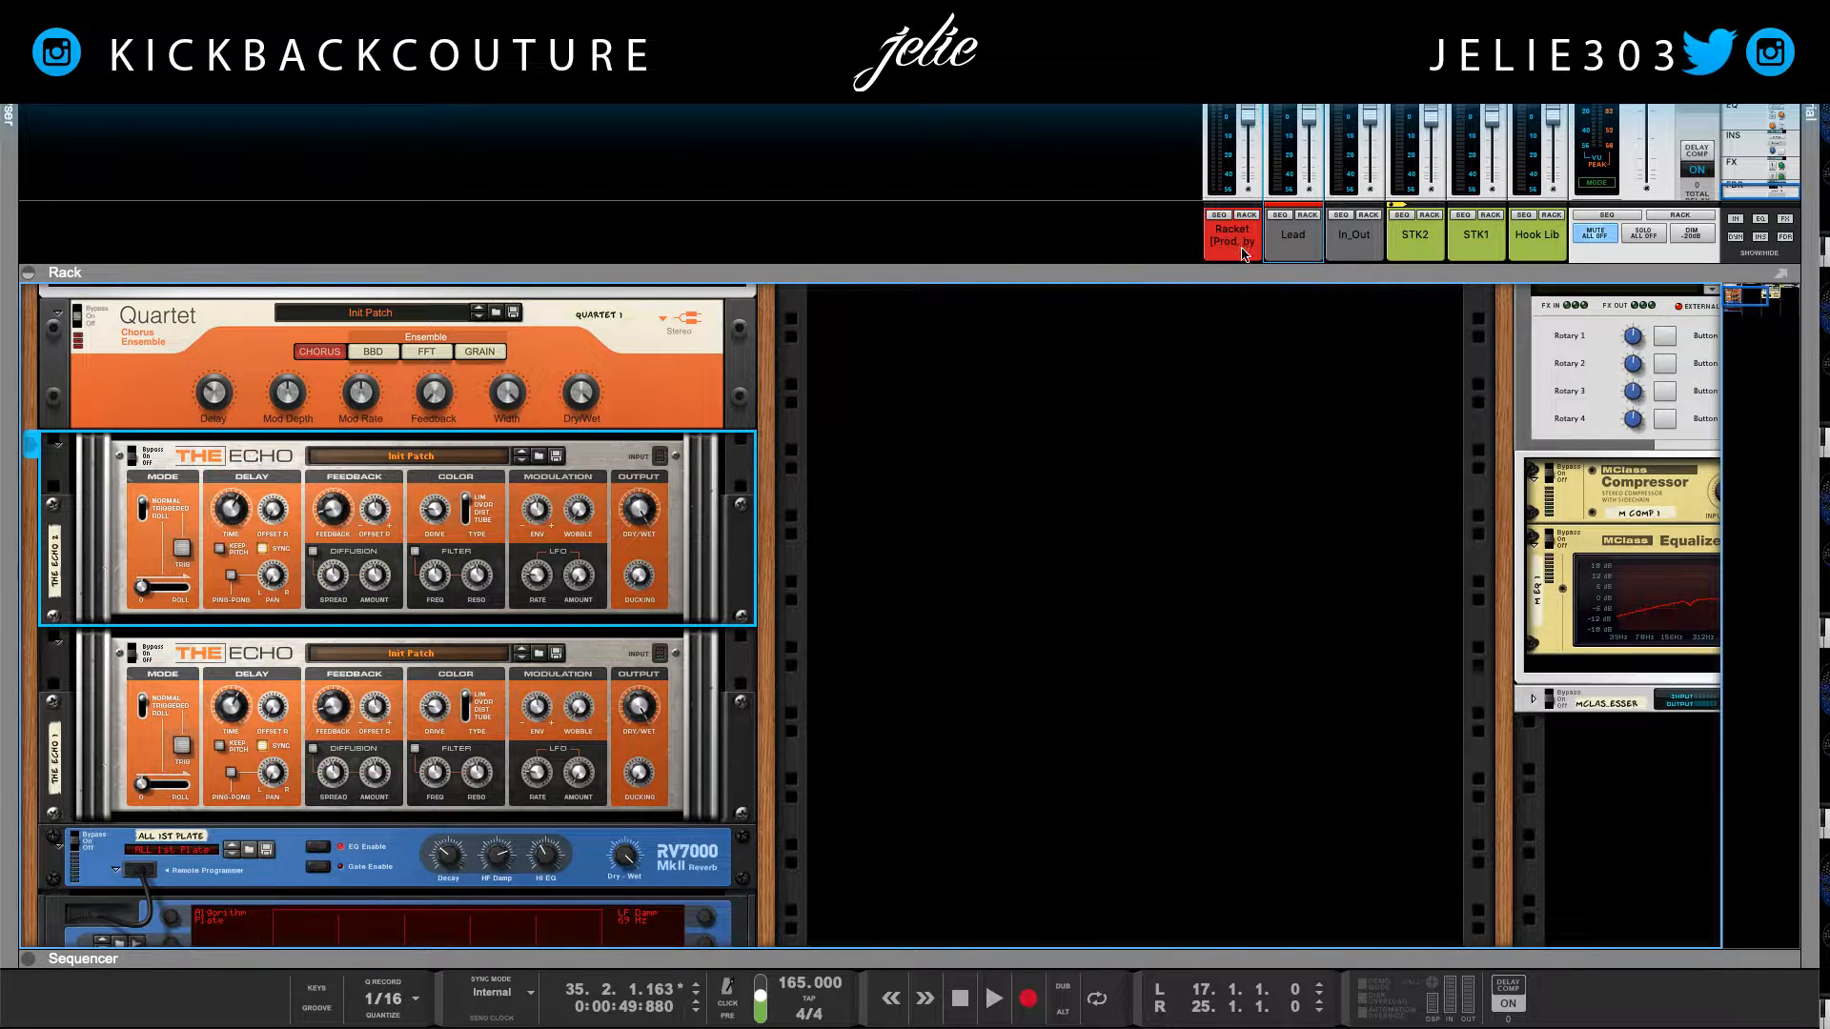
Step: Rename The Echo 1 effect return as 1/4D
drag(1240, 280, 1191, 839)
click(1420, 810)
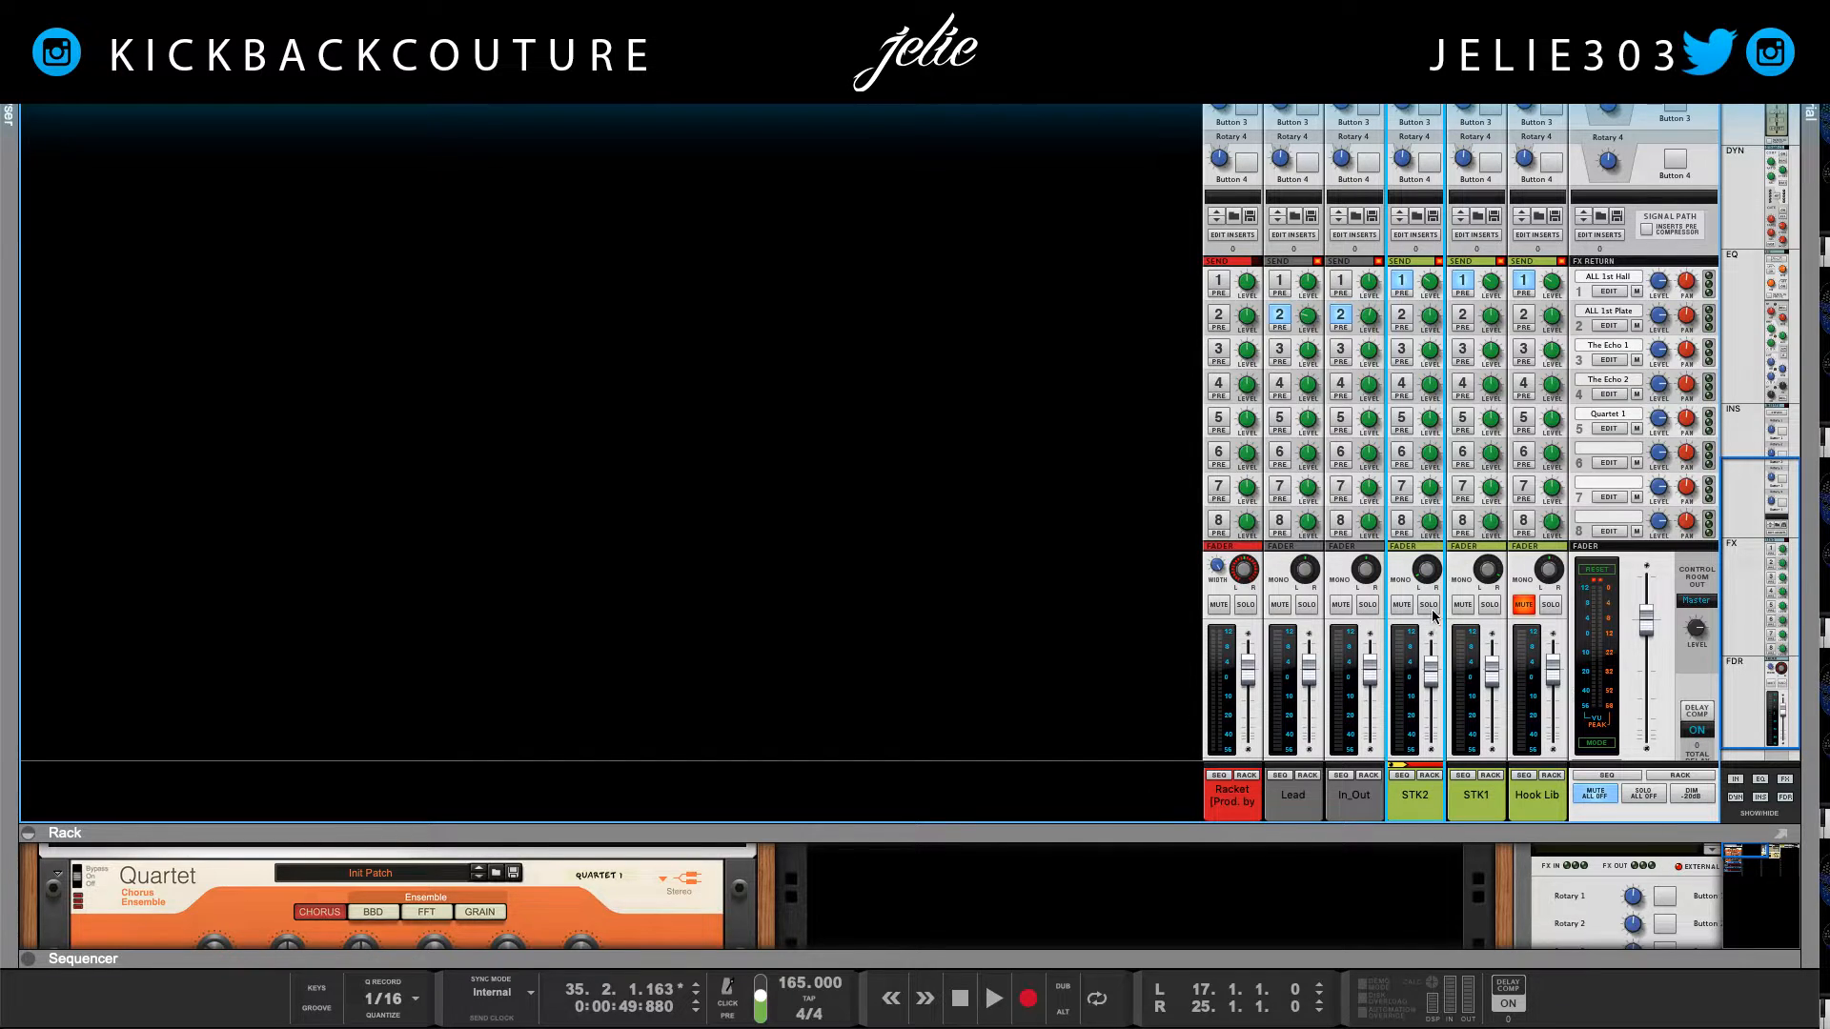
double_click(1608, 346)
text(1/4D)
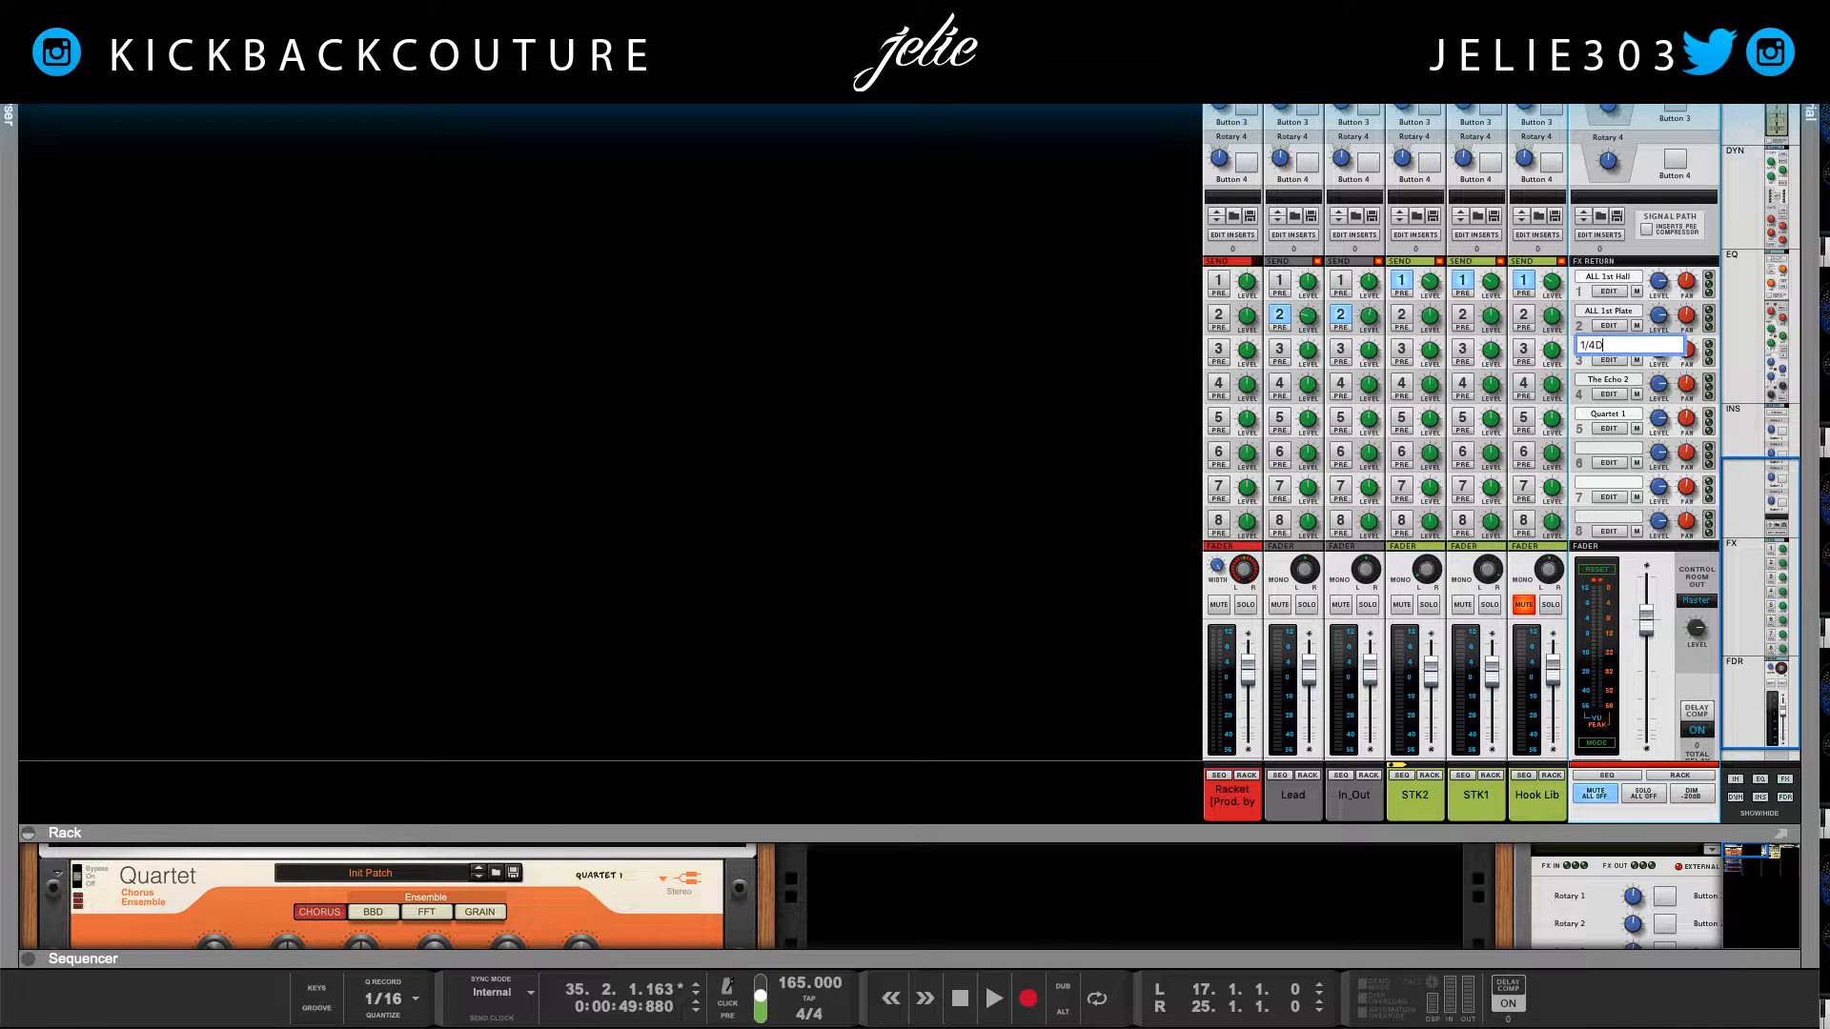
key(Return)
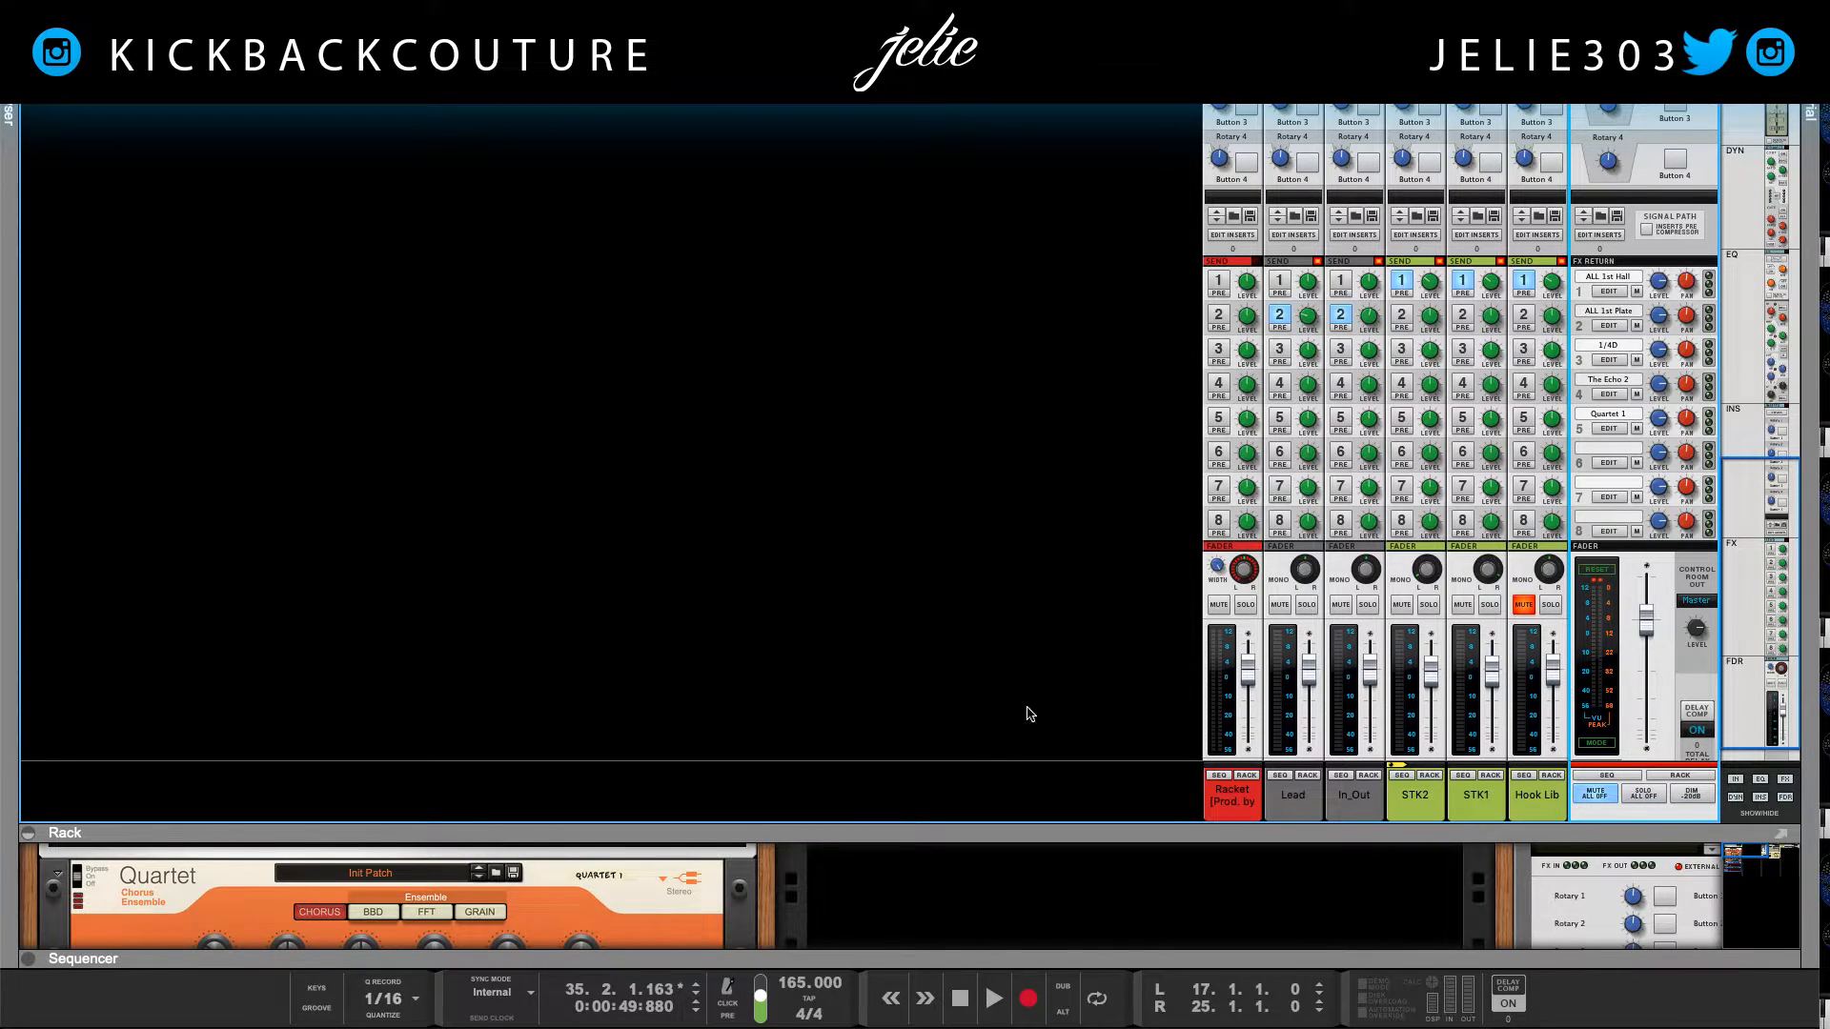
Step: Enable STK2's send to the 1/4D delay return
drag(910, 821, 929, 317)
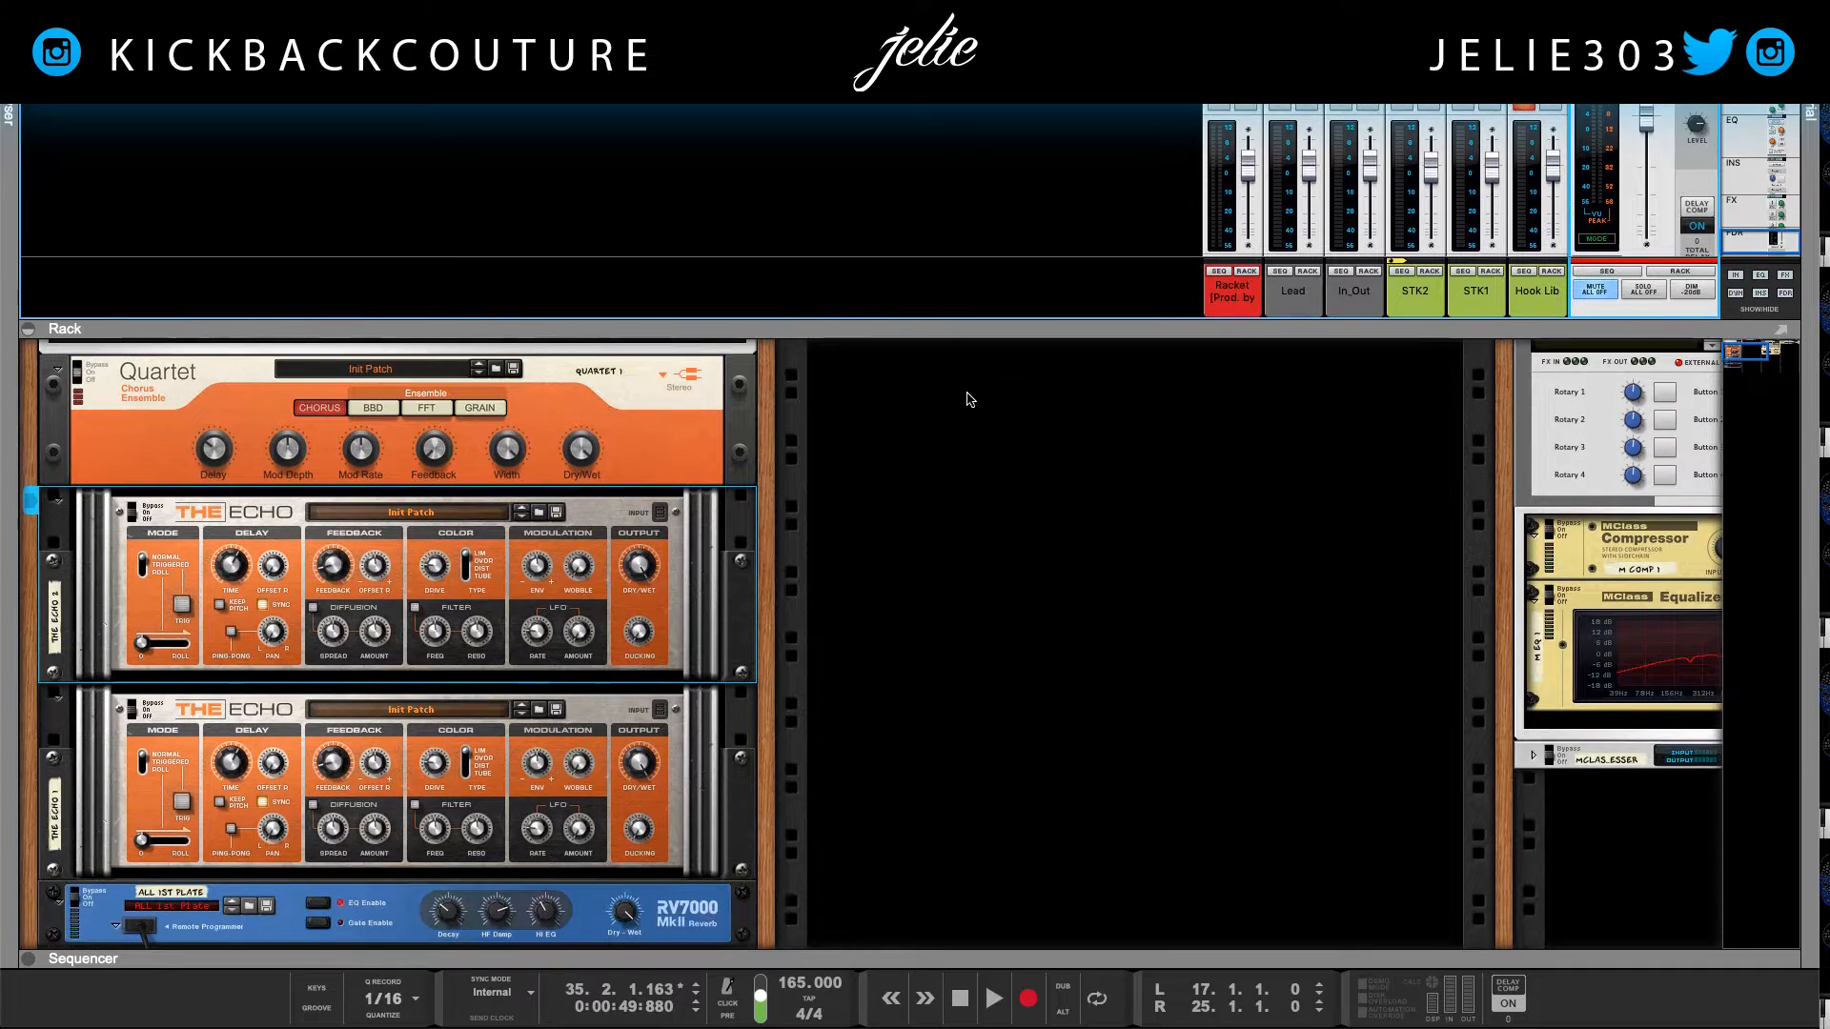
scroll(1600, 140, up, 5)
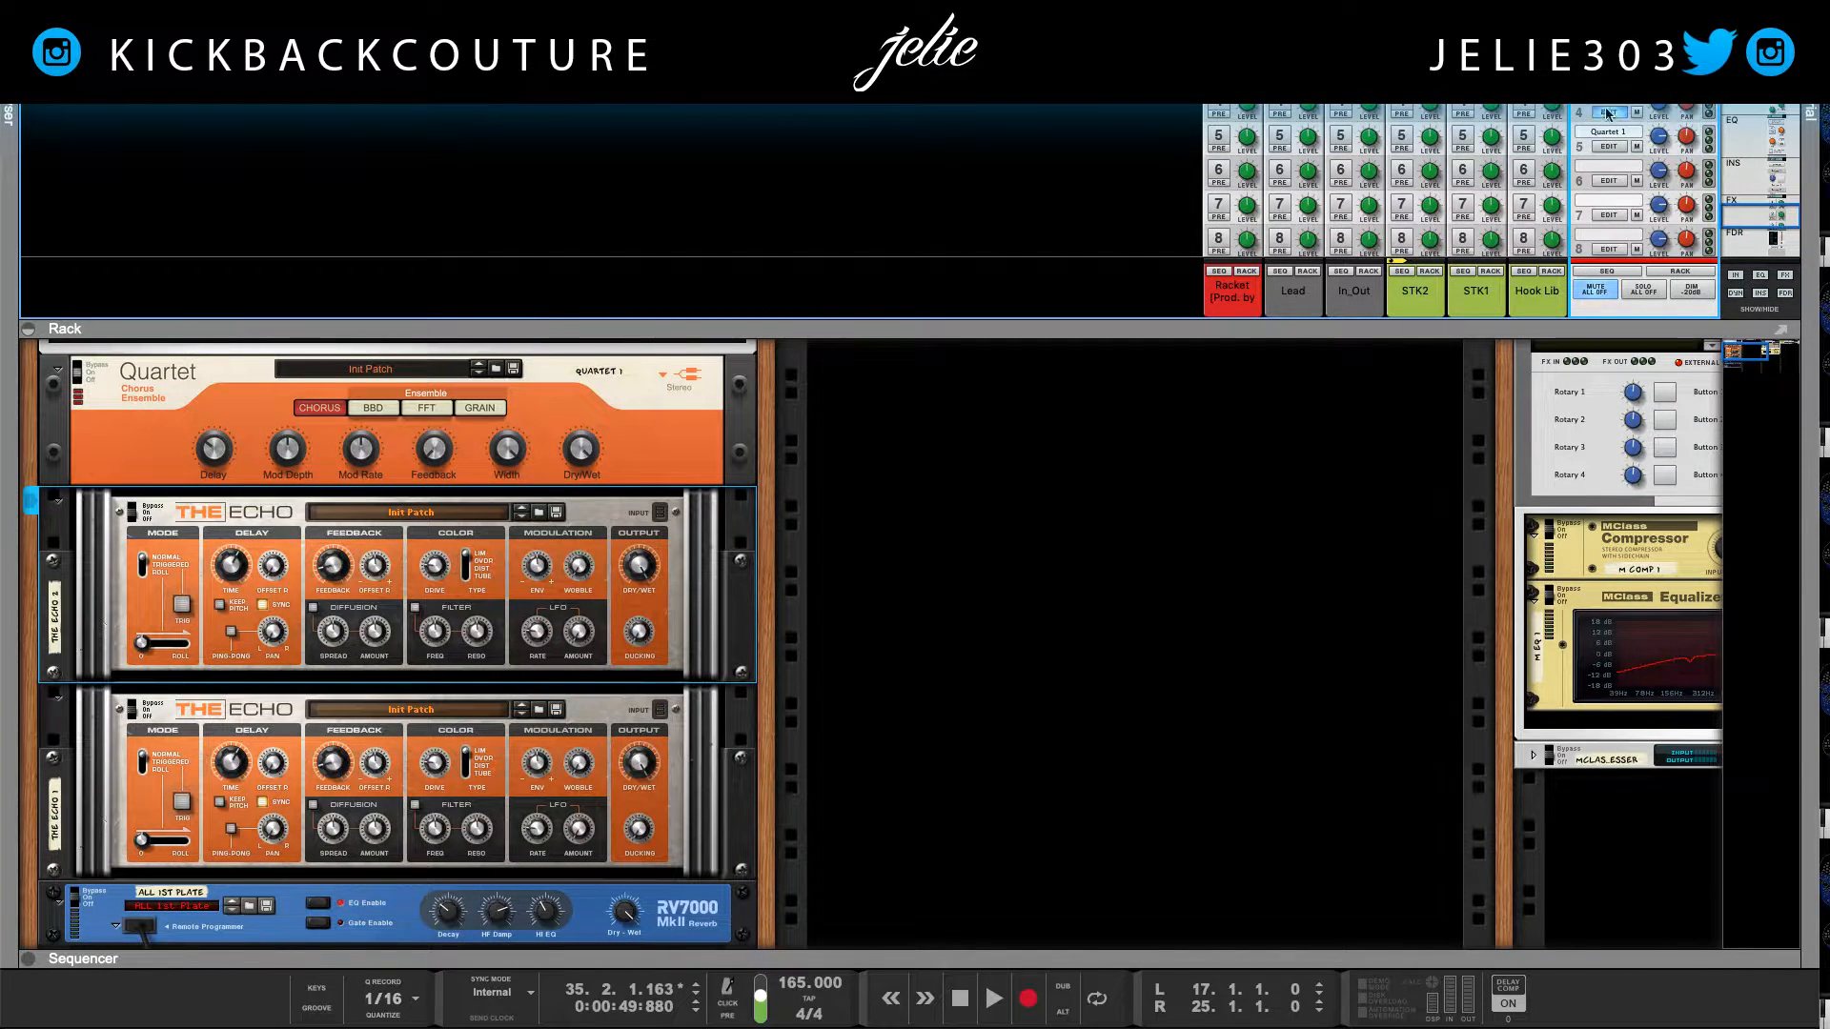
click(1607, 113)
click(81, 602)
scroll(1393, 186, up, 3)
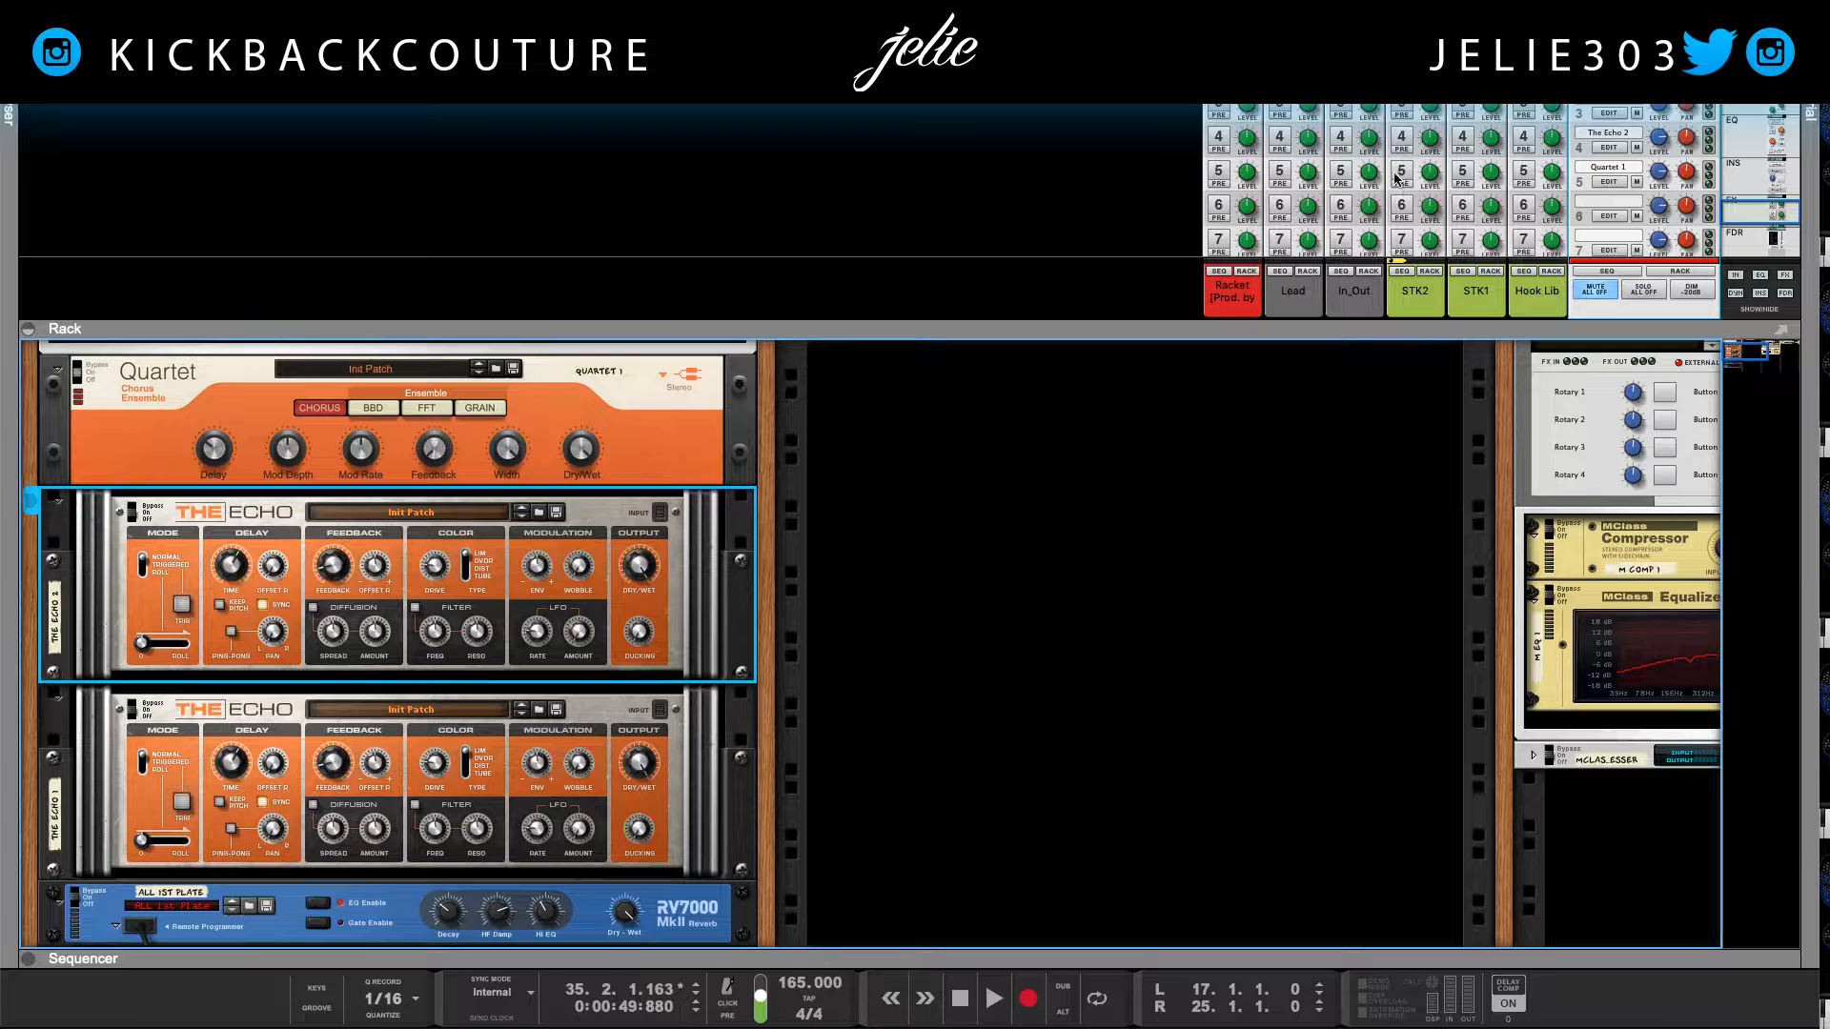
click(1421, 108)
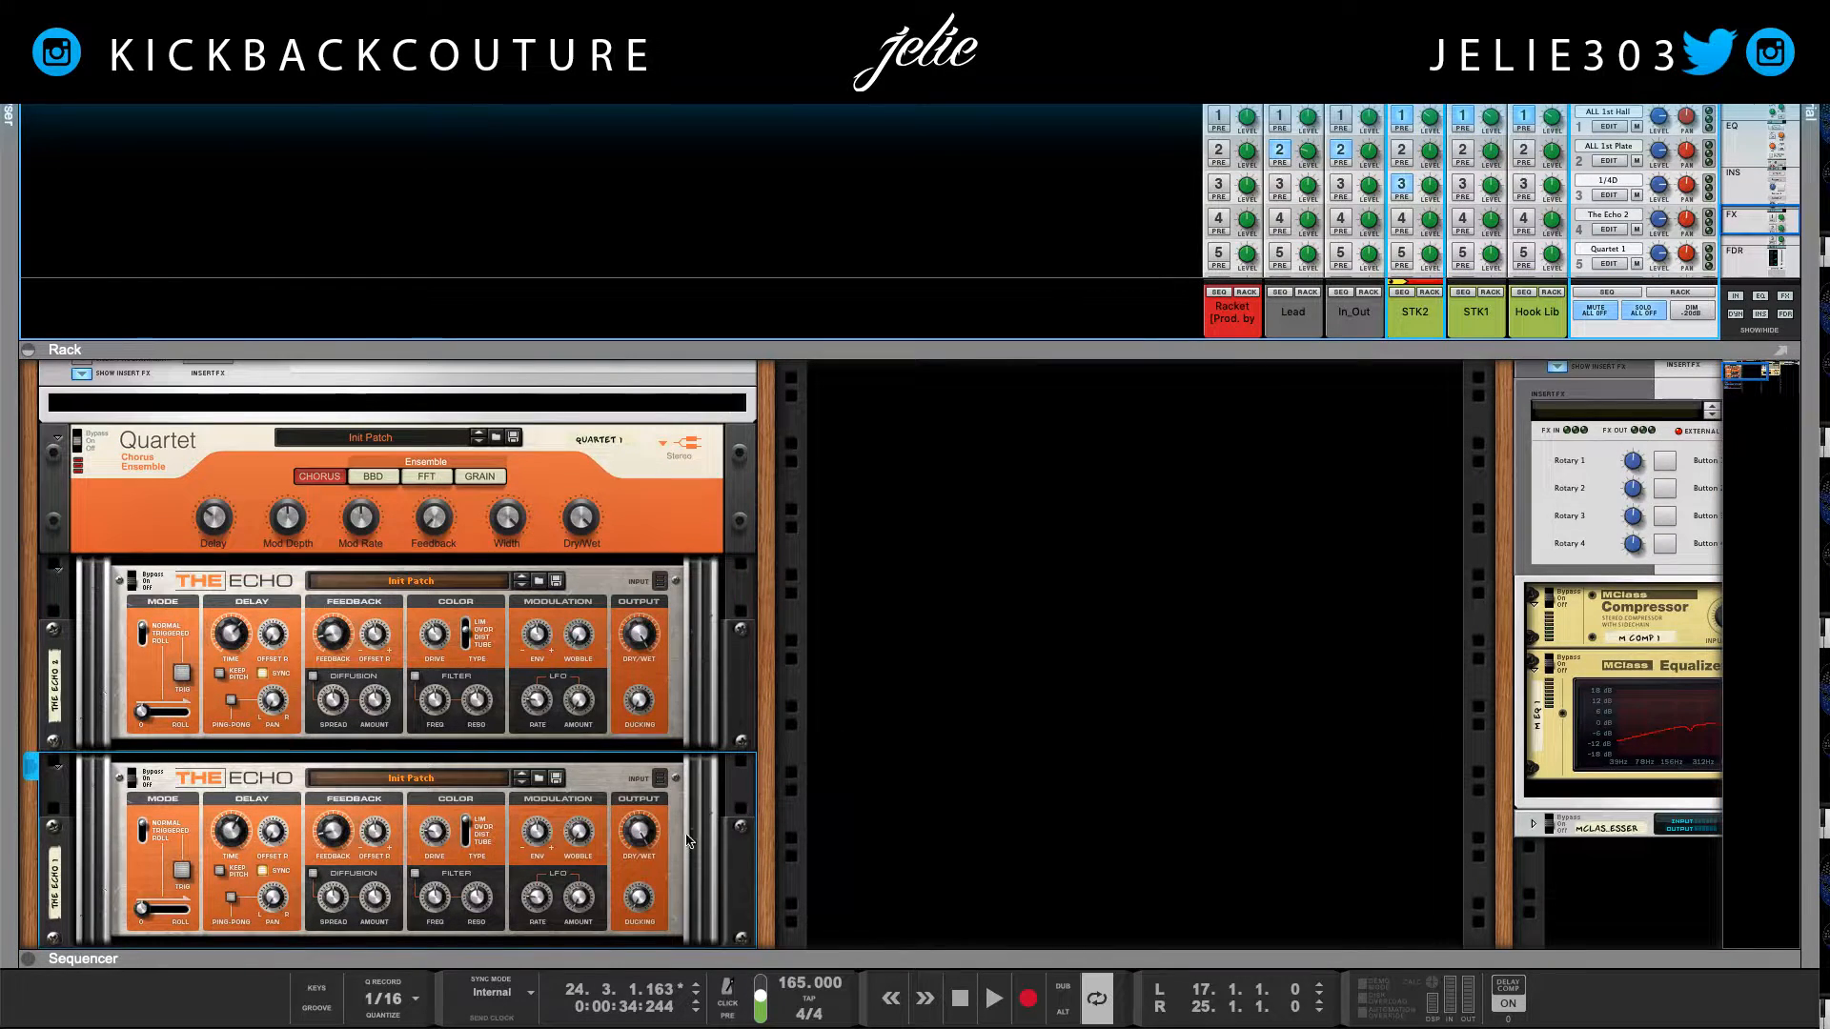
Step: Locate the rack device feeding the 1/4D return, The Echo 1, and adjust its delay Time
scroll(700, 848, down, 1)
click(597, 752)
click(1608, 196)
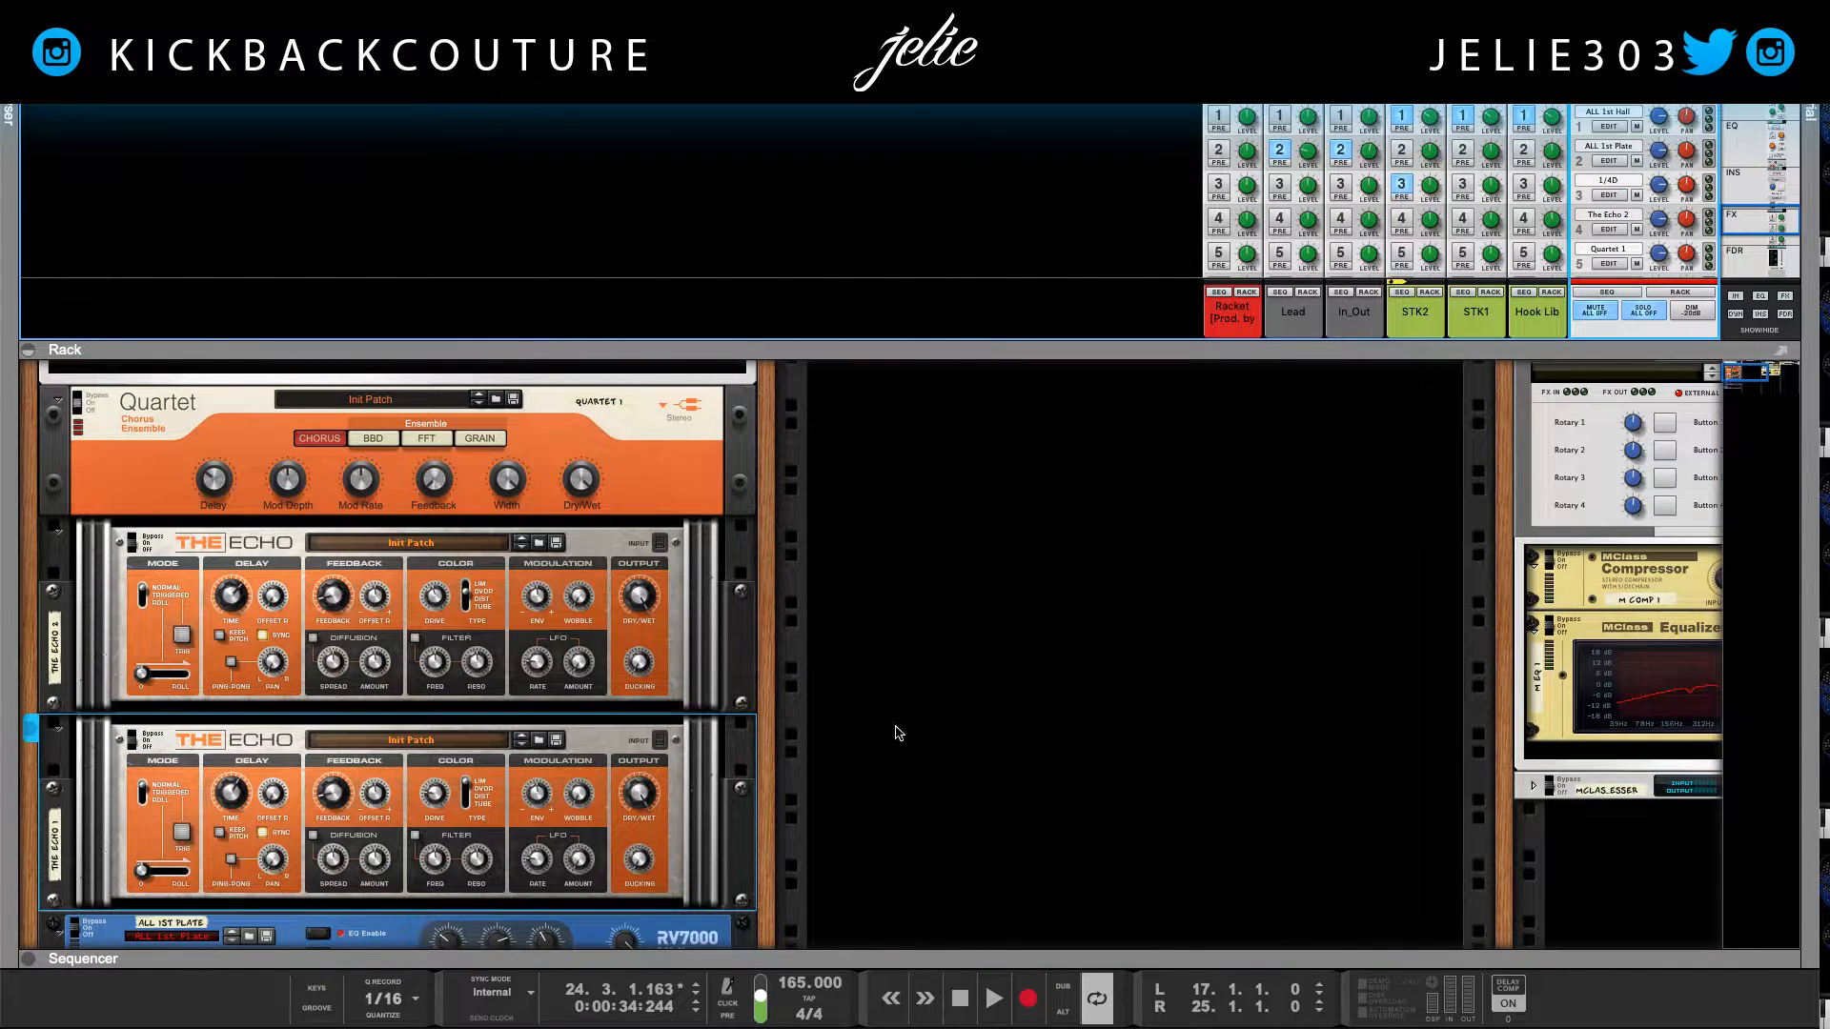
scroll(857, 733, down, 1)
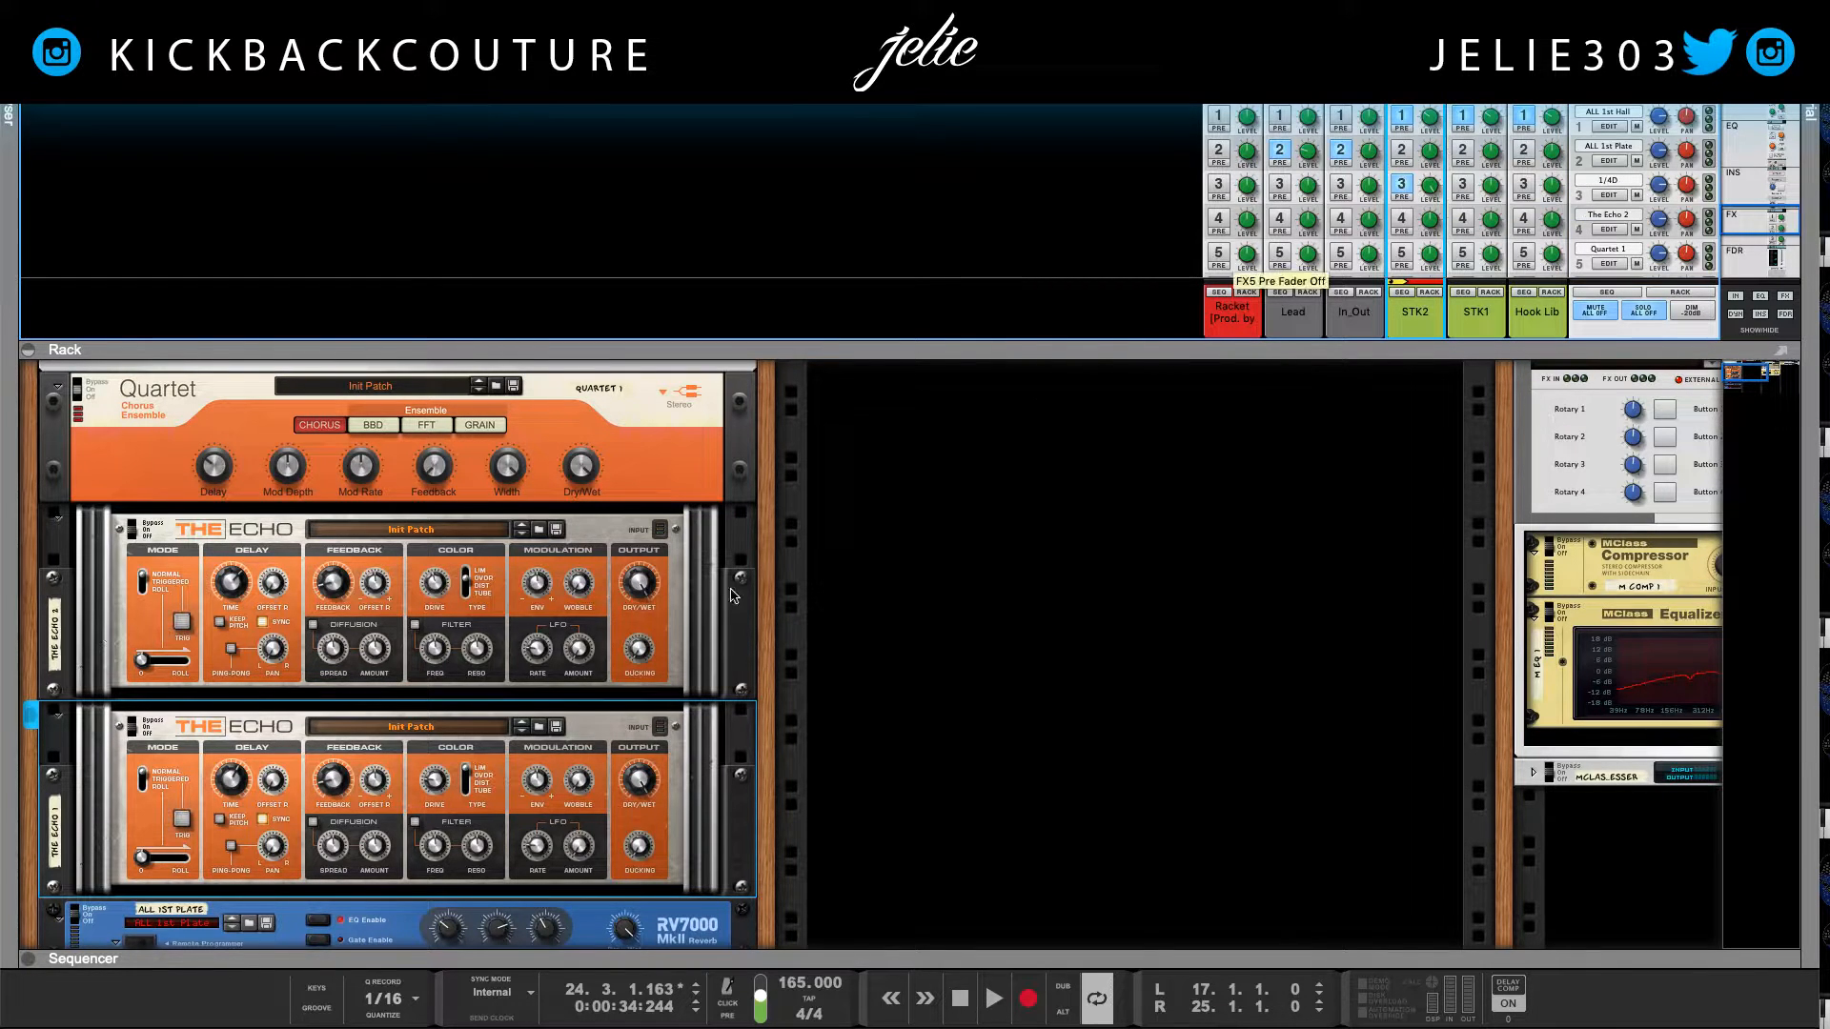
scroll(440, 777, down, 2)
drag(236, 714, 234, 708)
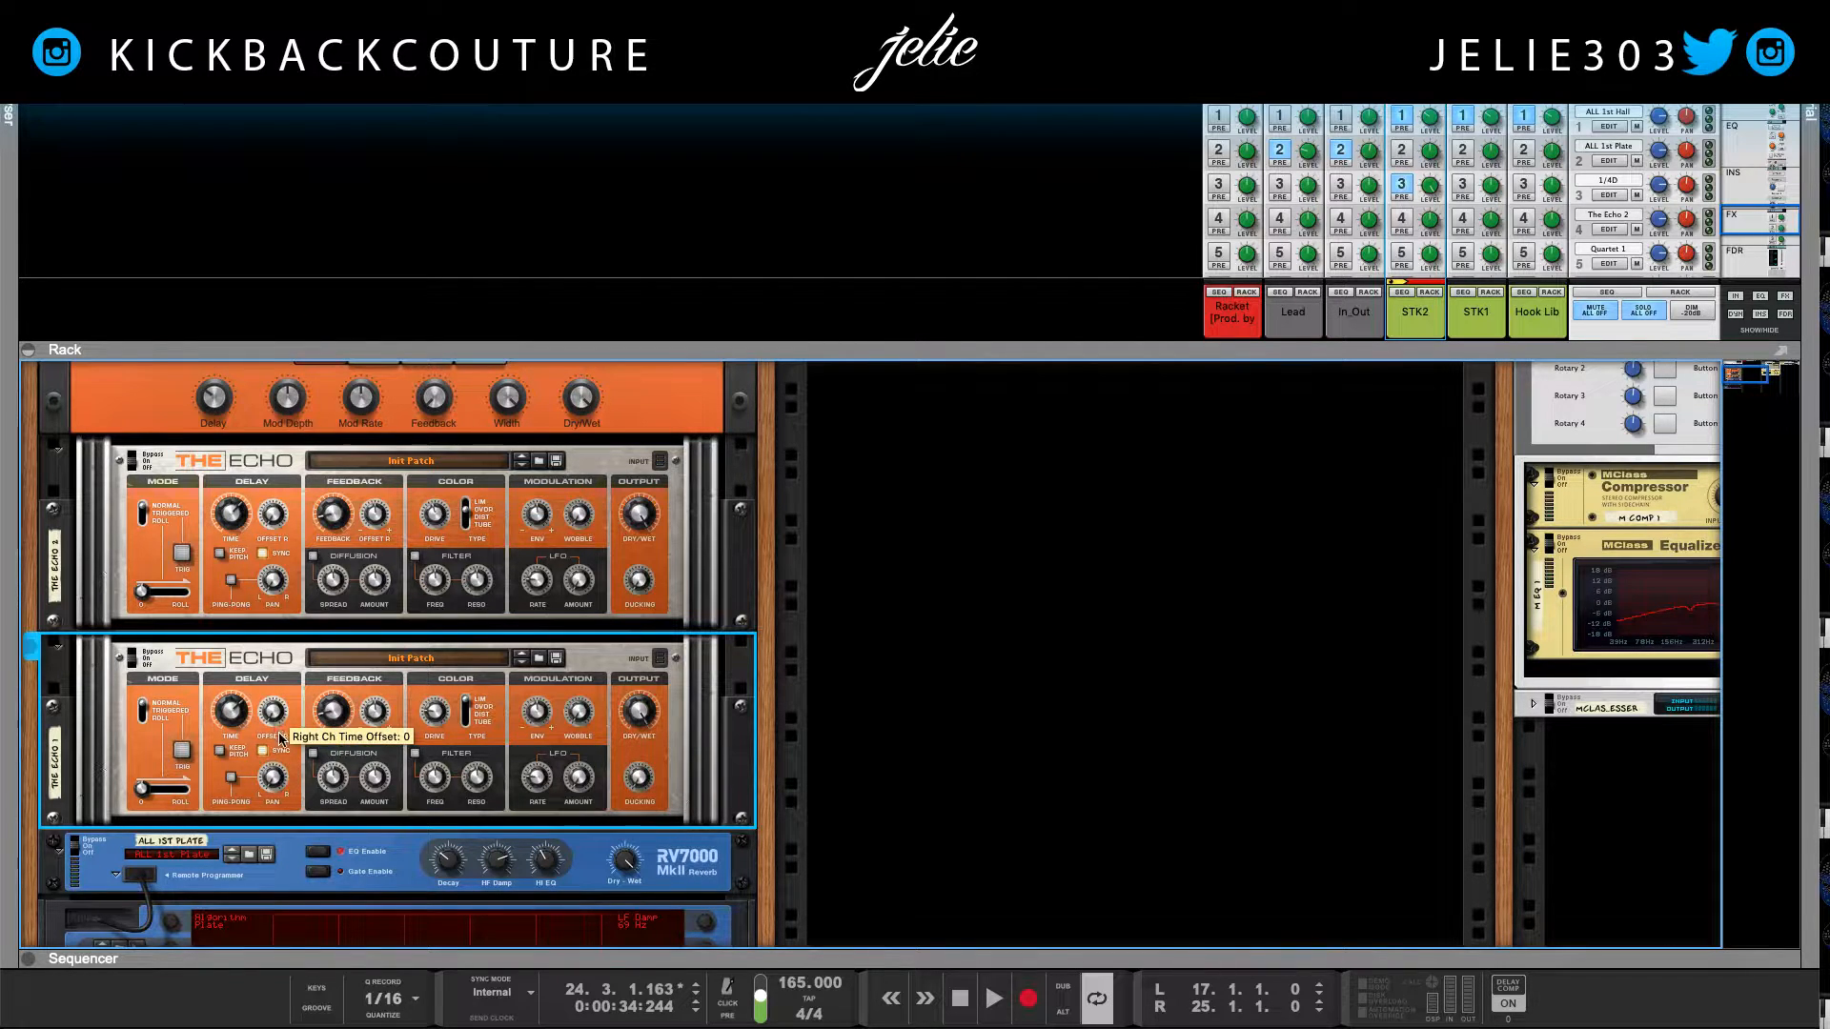
Step: Start a Reset Device on The Echo 1
right_click(268, 669)
right_click(228, 670)
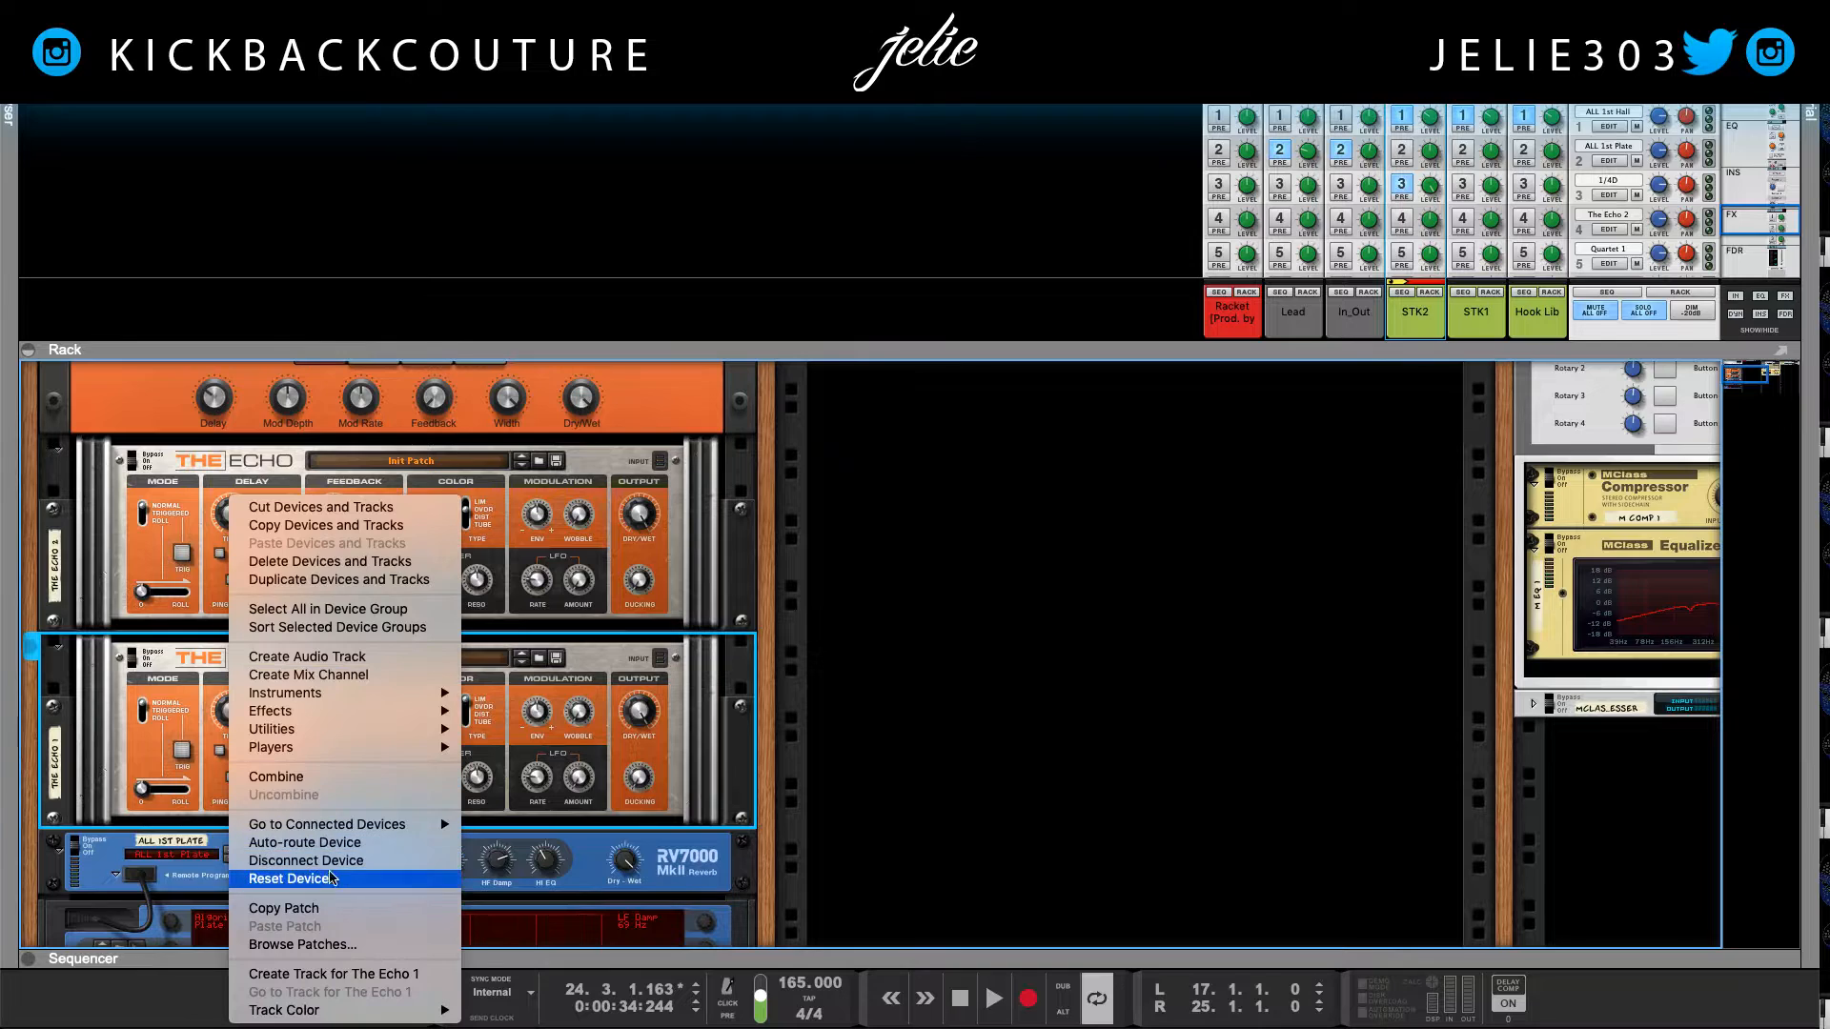
Step: Lower the feedback of the selected Echo to 0% and audition the delay
click(230, 717)
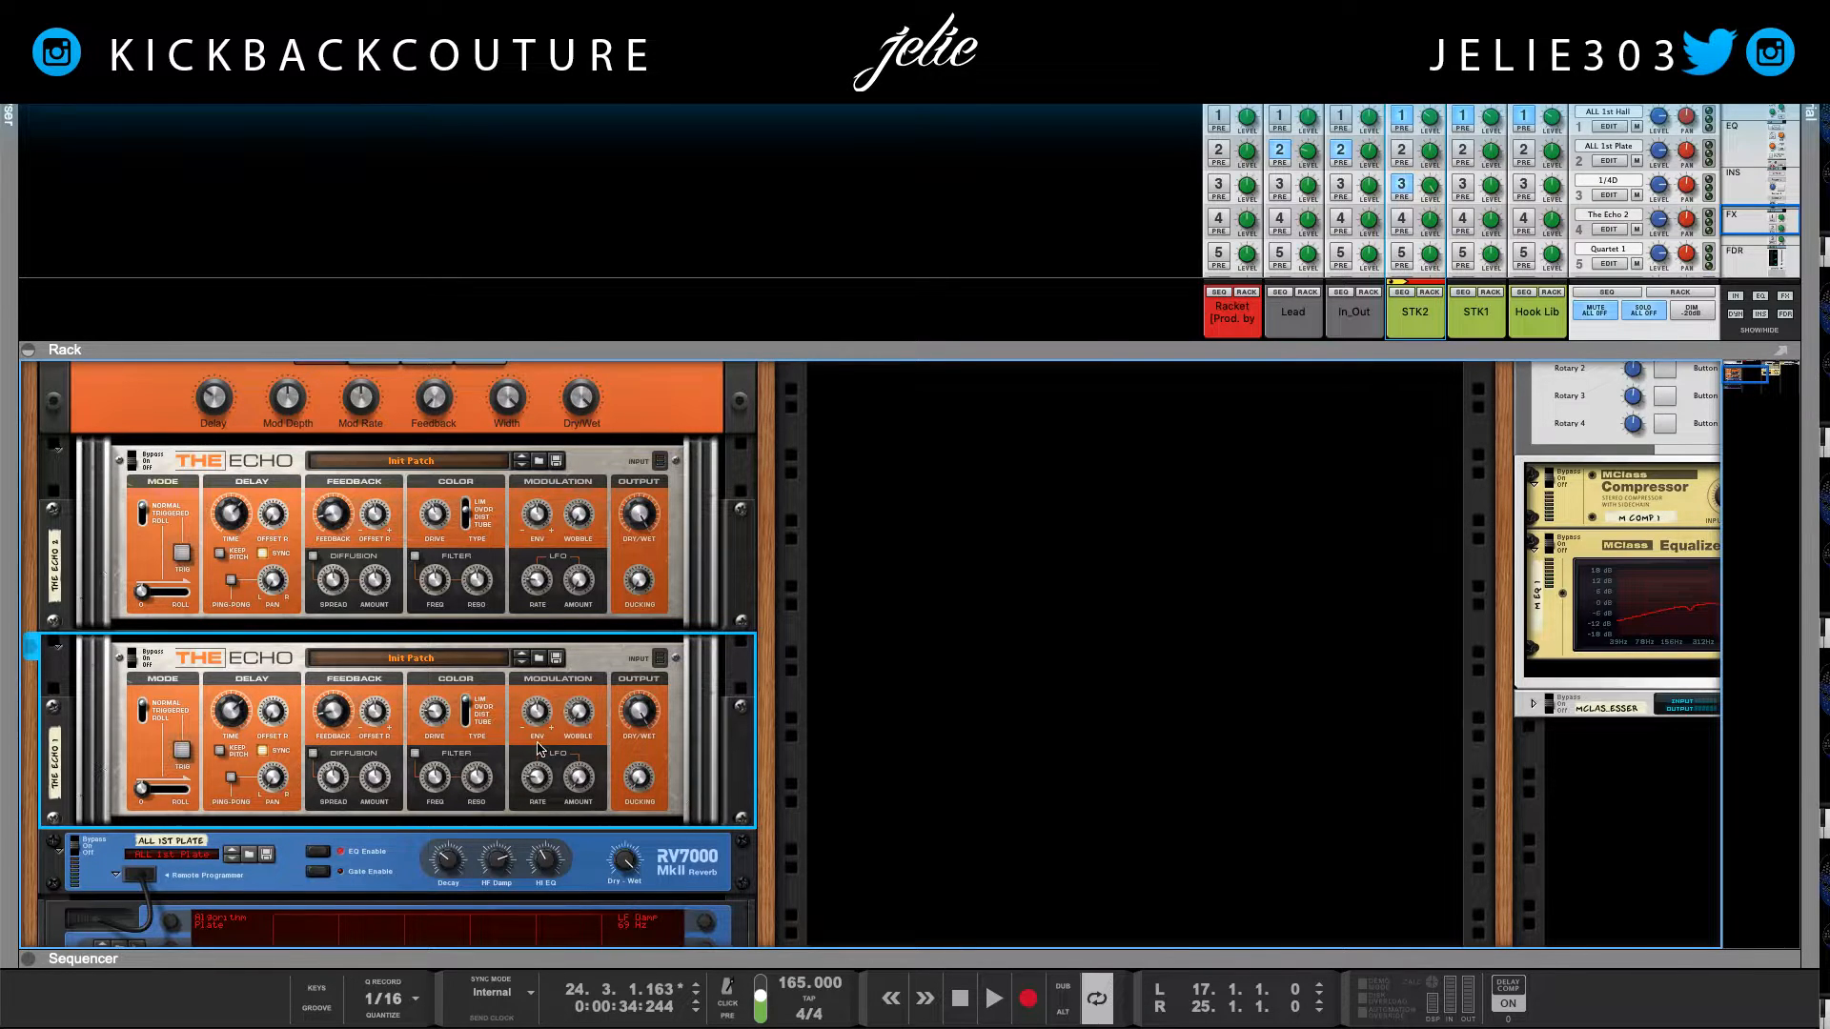
key(space)
key(space)
drag(328, 717, 343, 740)
key(space)
key(space)
Step: Raise the selected Echo's feedback to 139% during playback and stop the playback
mouse_move(334, 722)
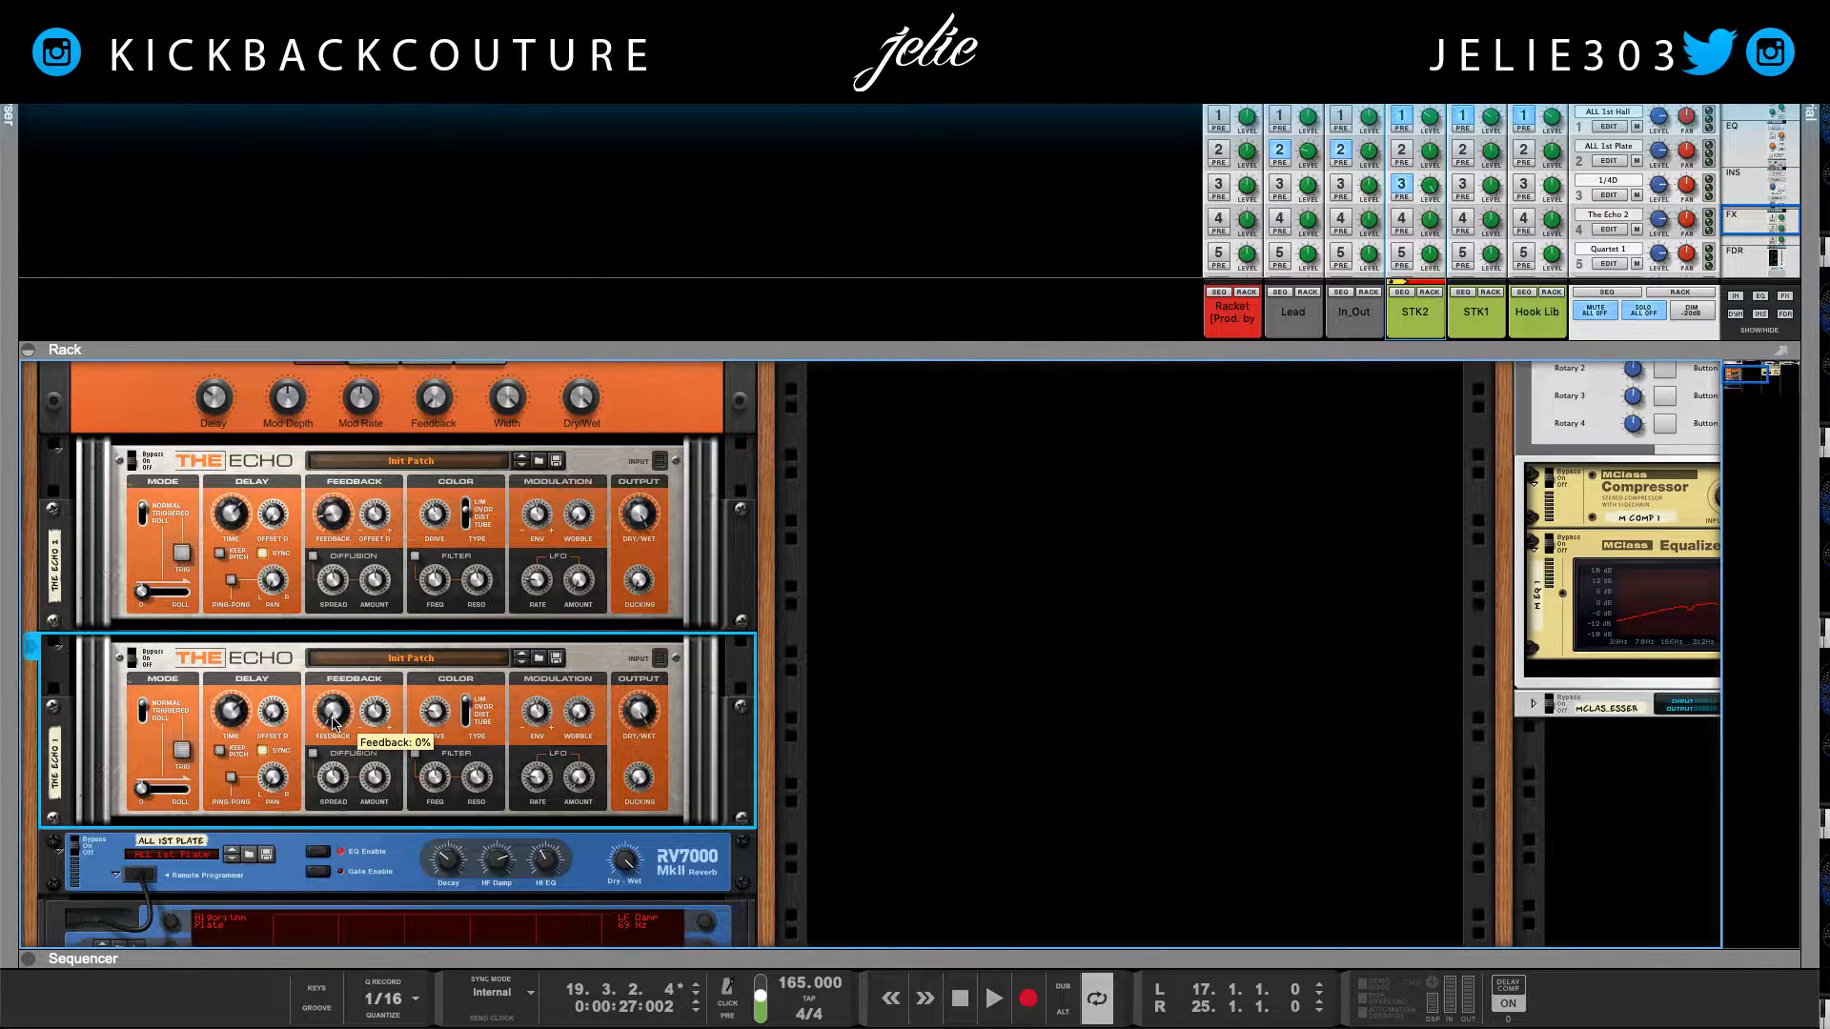
key(space)
drag(334, 722, 339, 650)
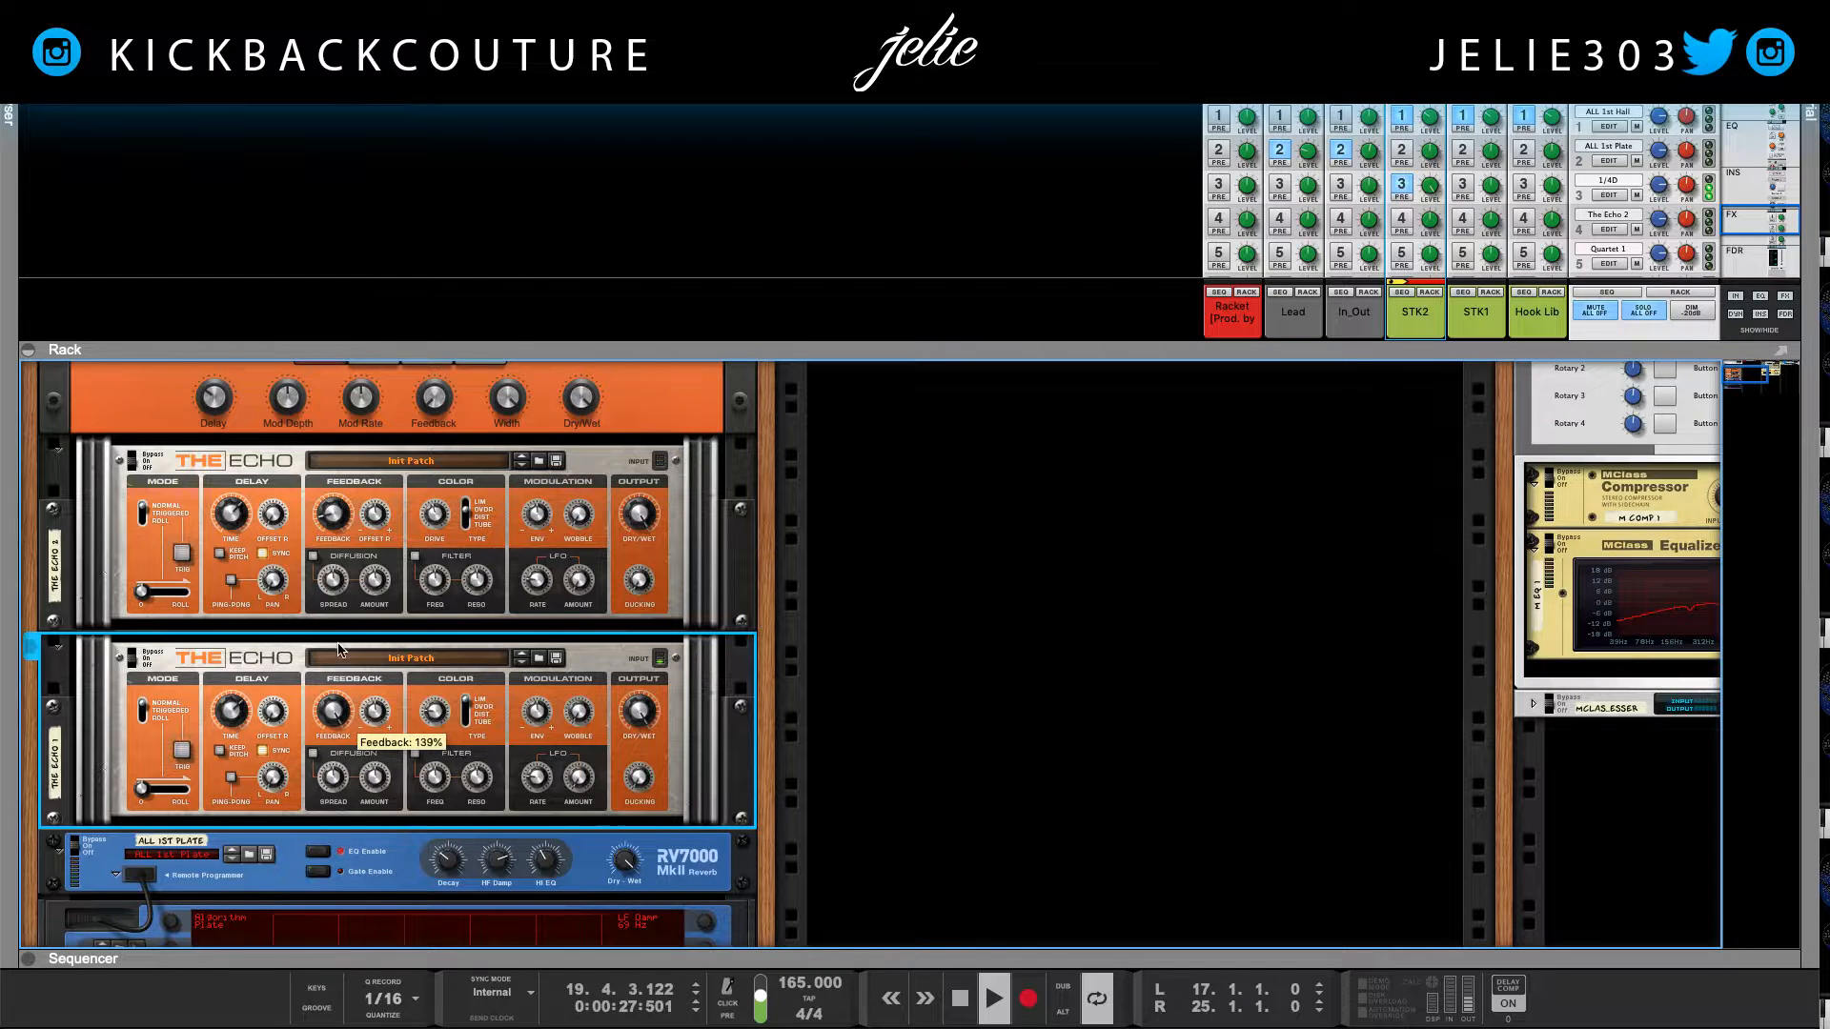
key(space)
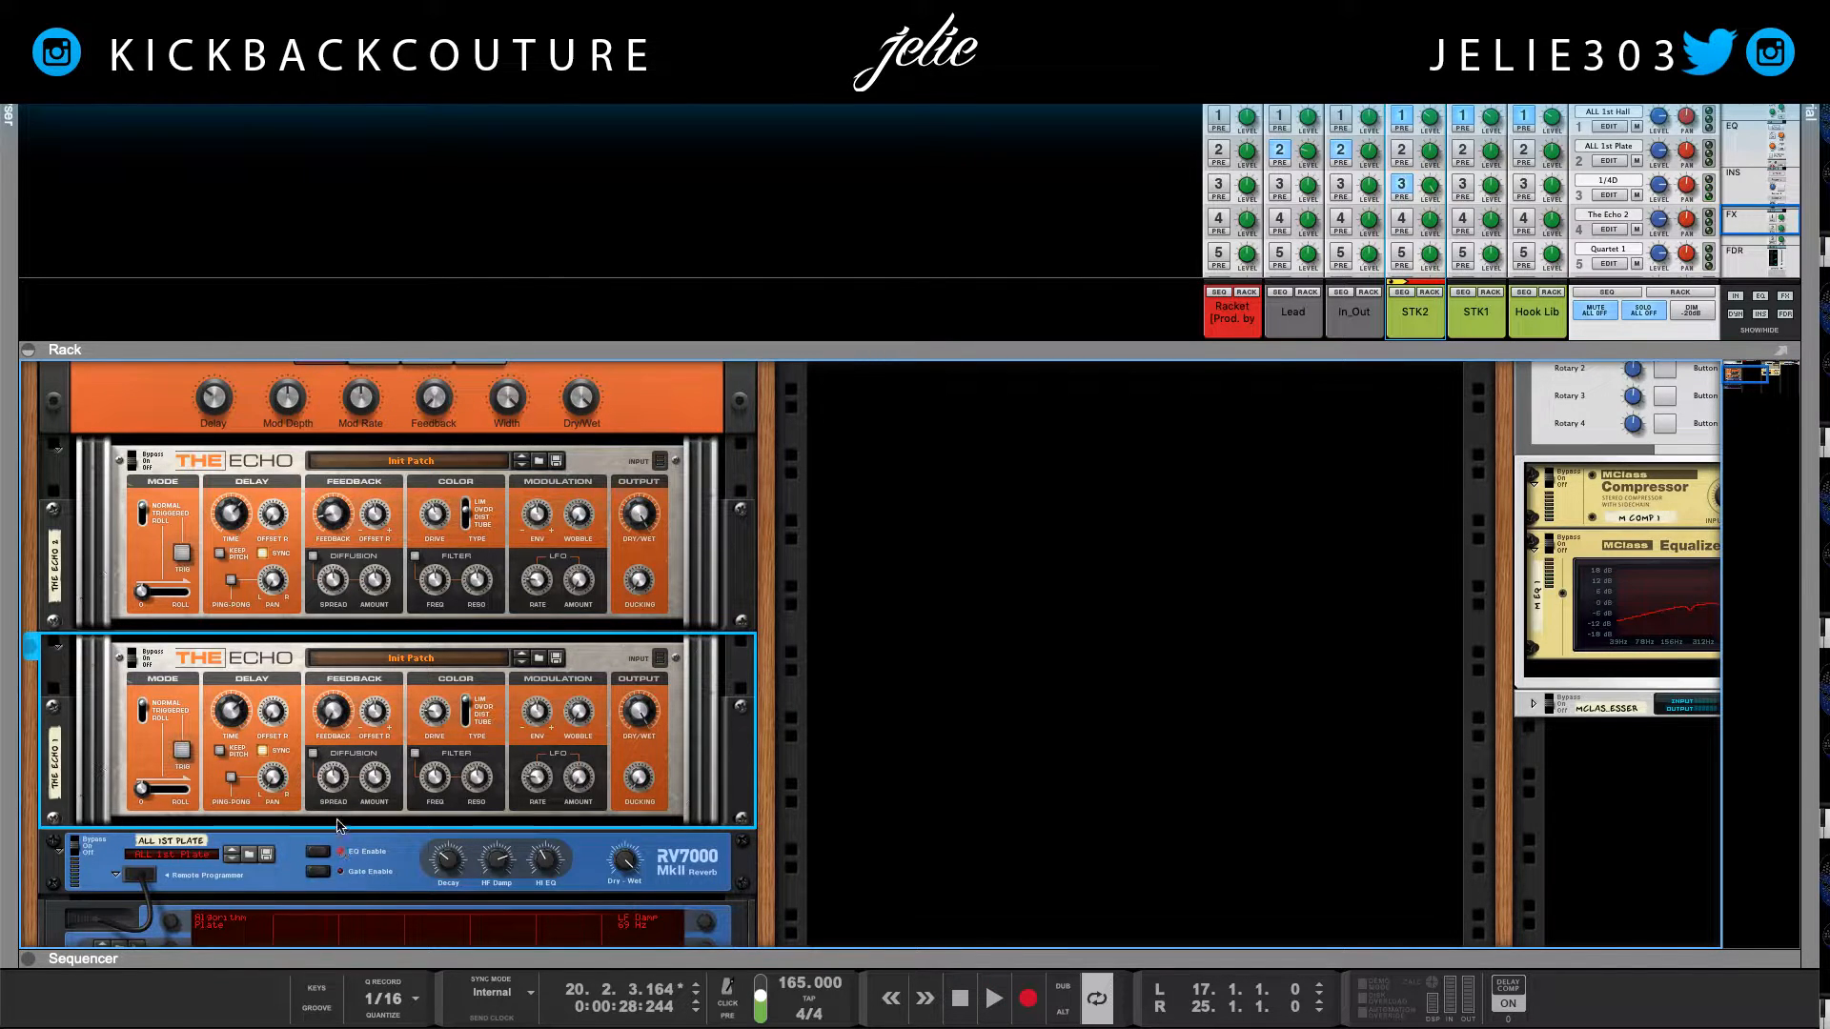
Step: Resume playback and reduce the selected Echo's feedback to about 41%
key(space)
mouse_move(335, 710)
drag(336, 710, 340, 717)
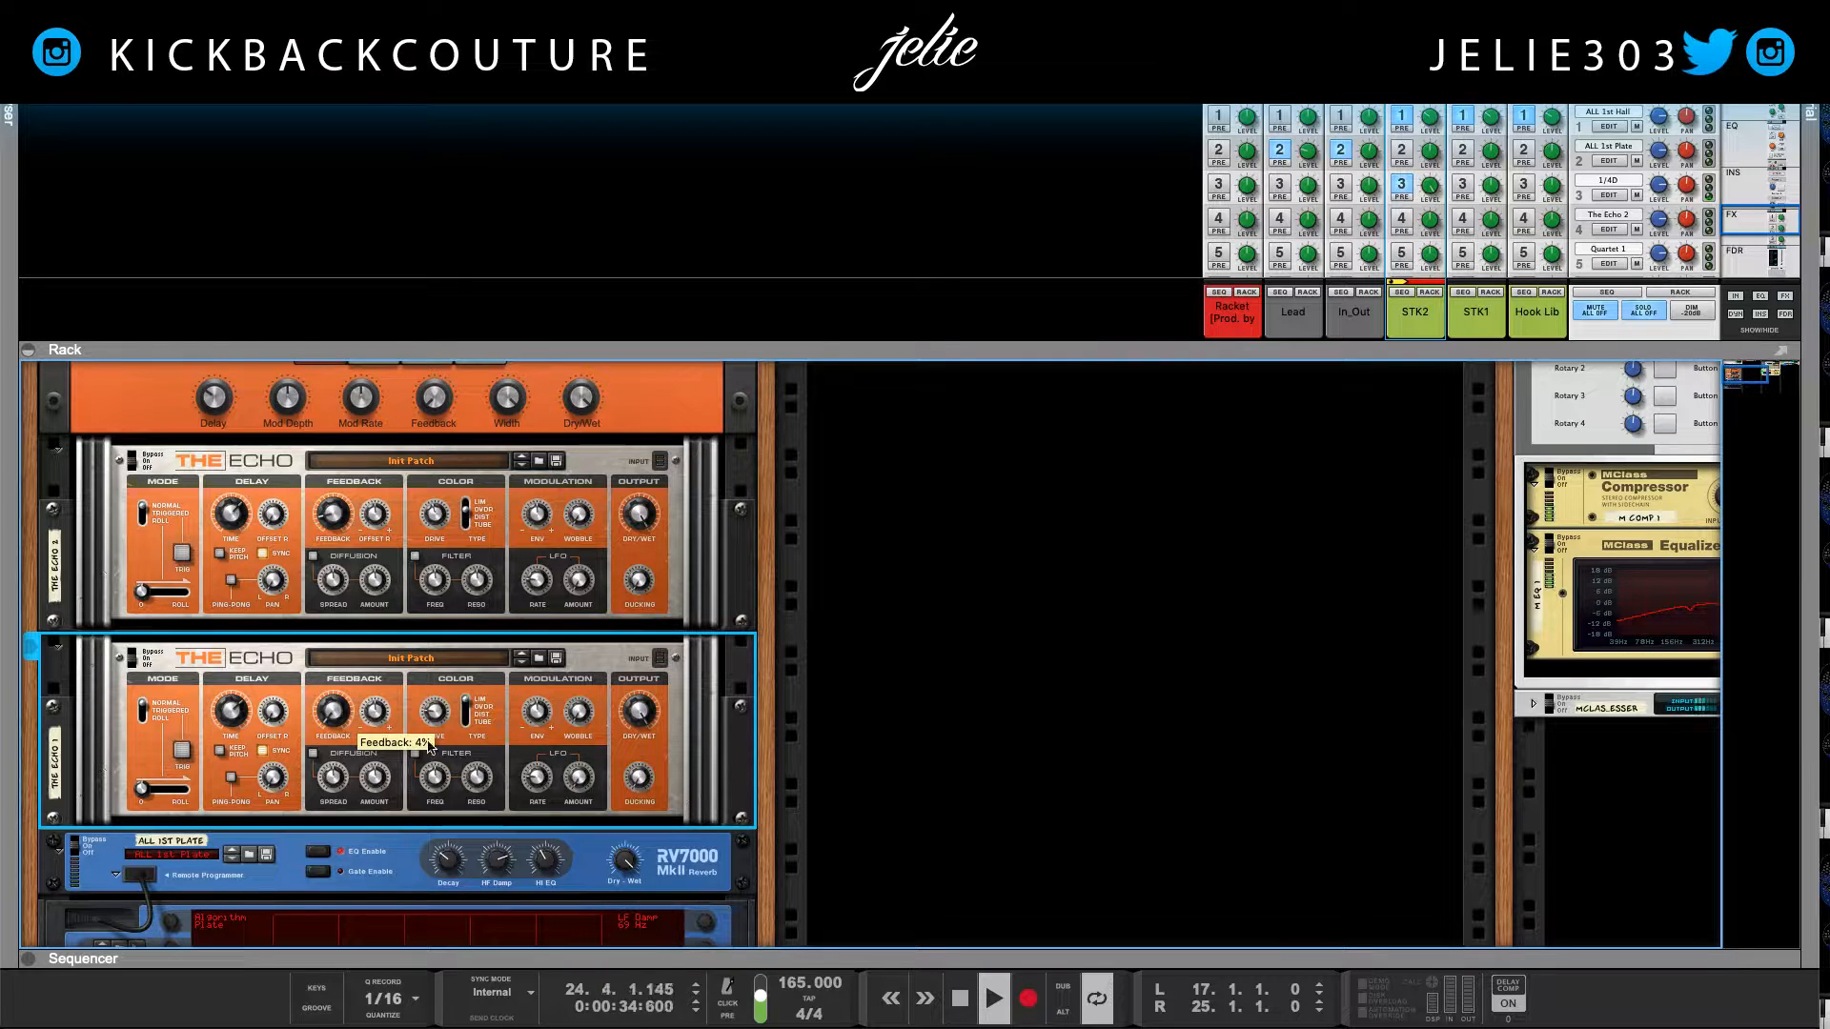
Step: Raise the selected Echo's drive amount to 80% and try the Ovdr drive type during playback
mouse_move(470, 716)
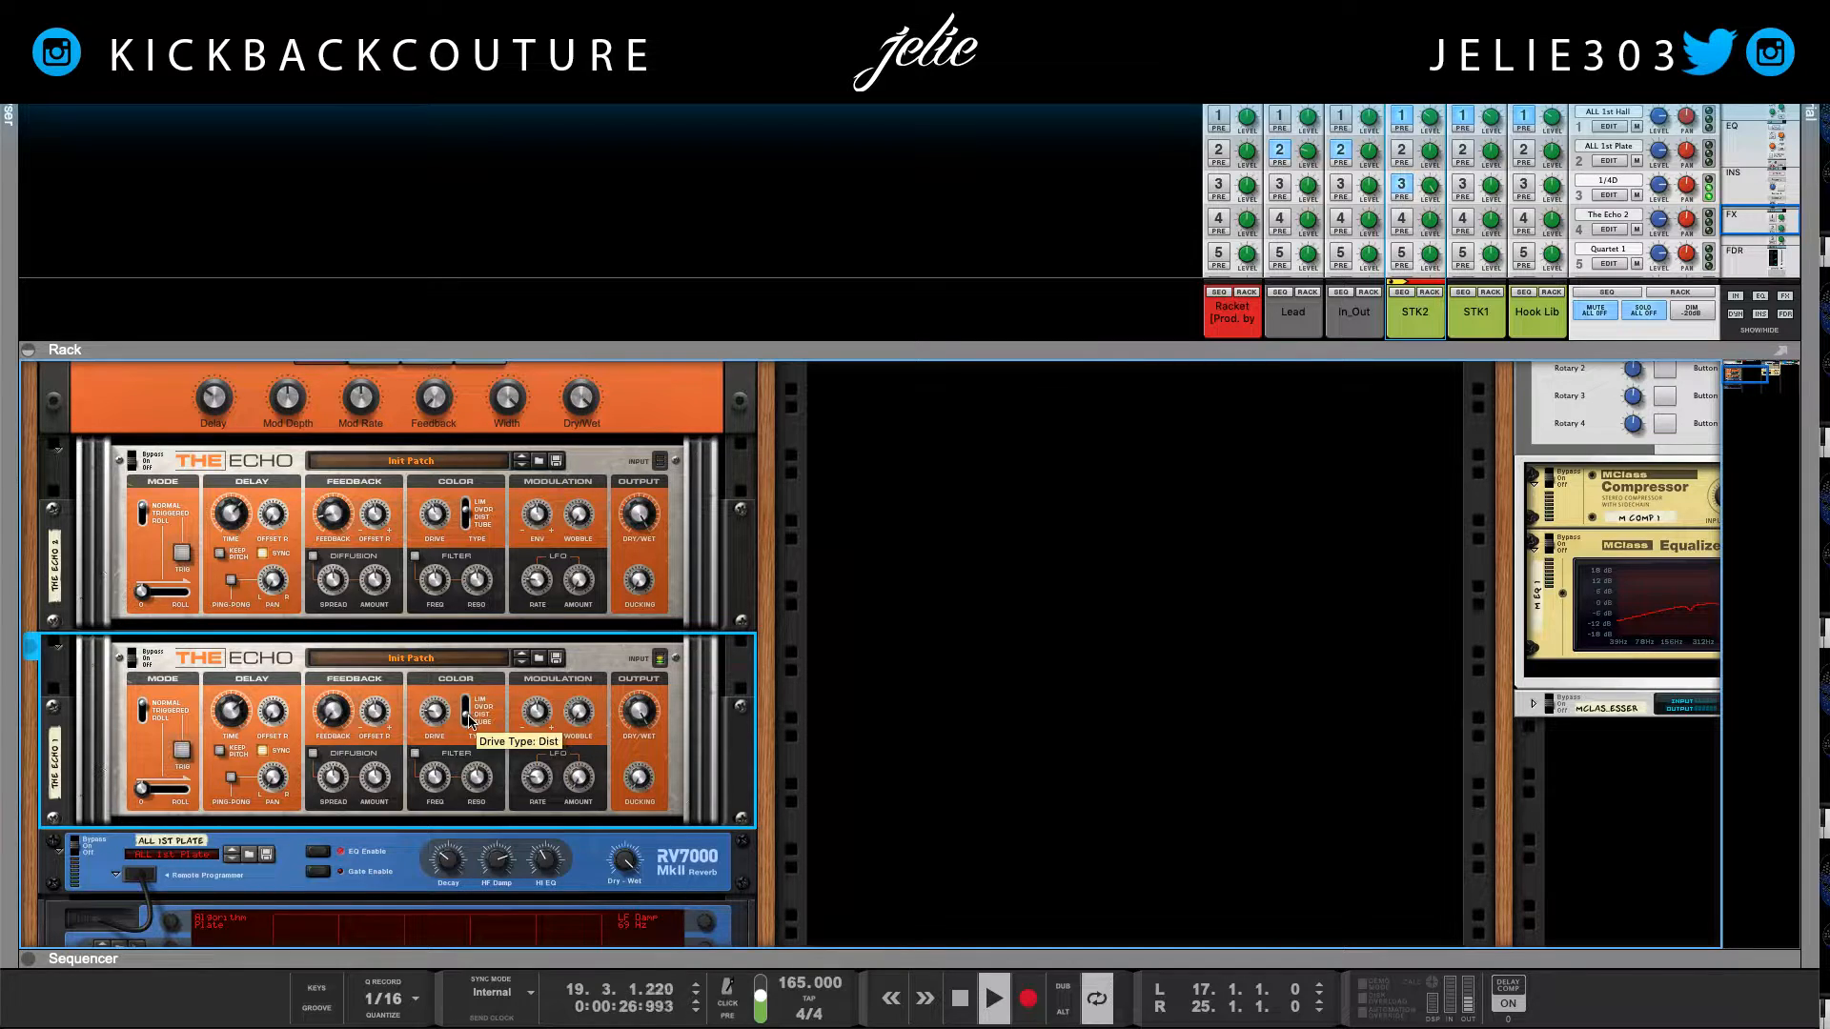
drag(442, 707, 468, 683)
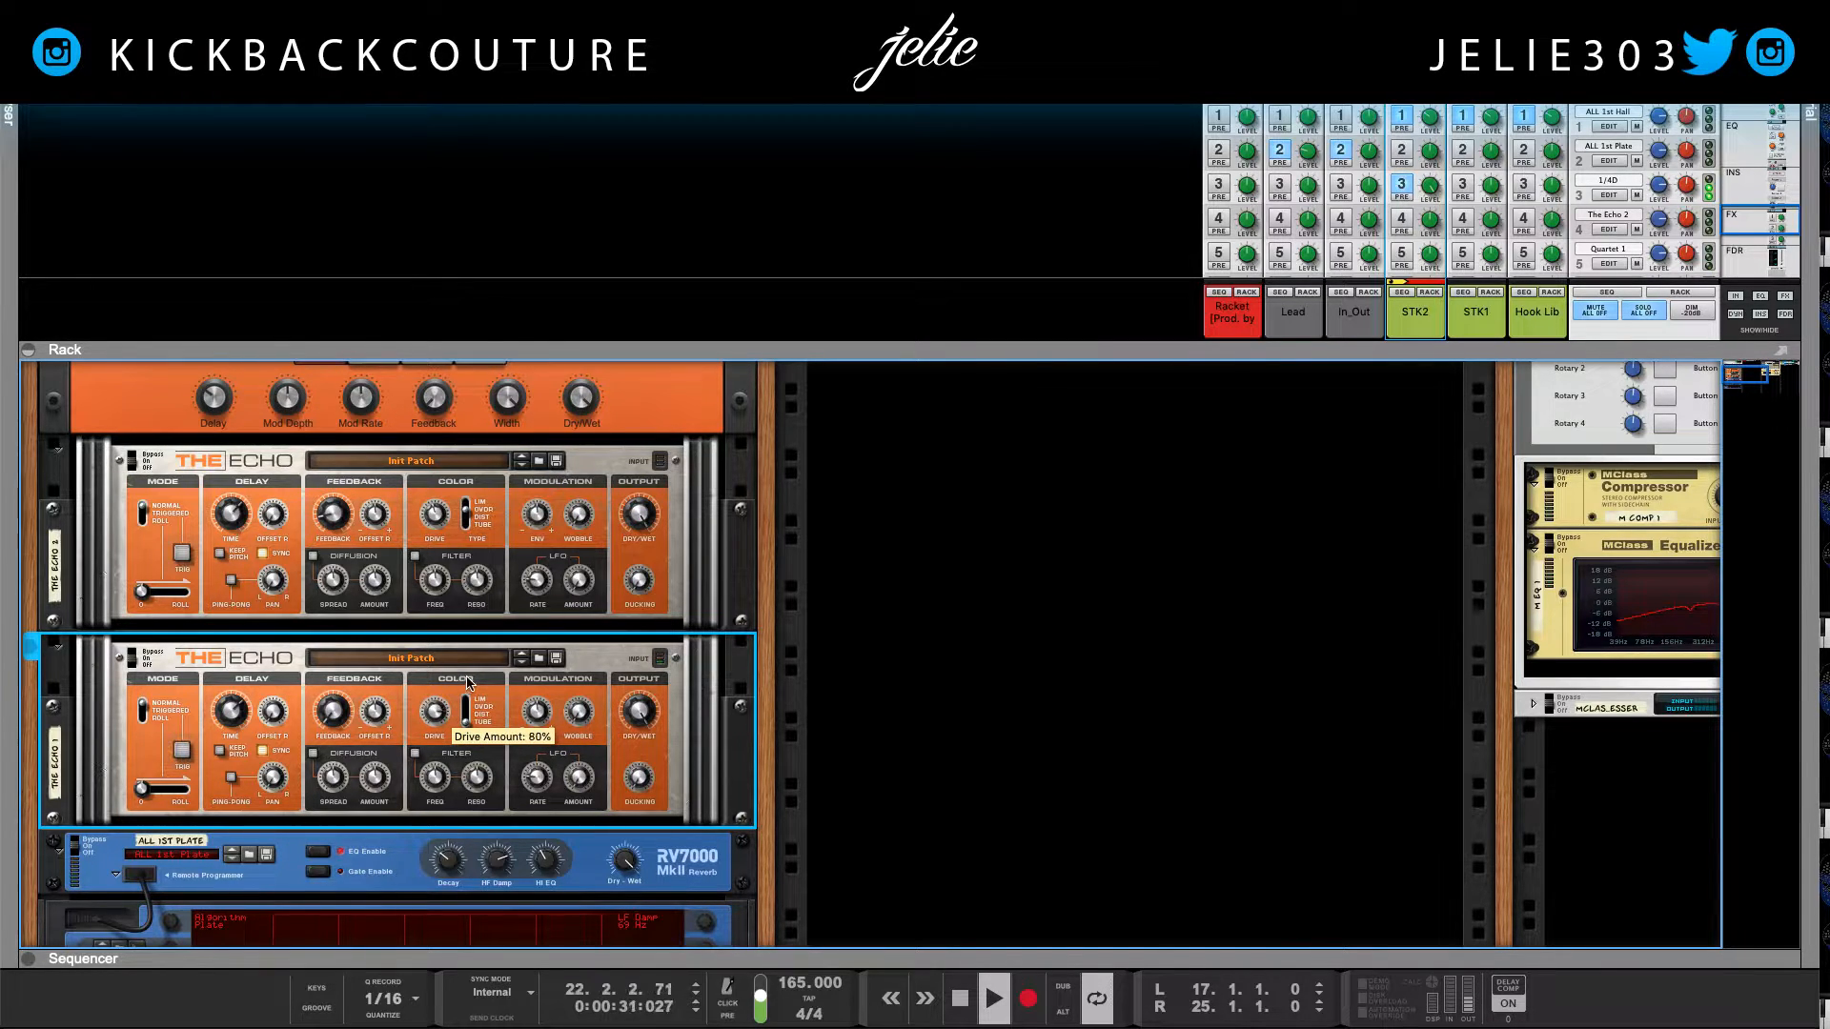
click(472, 700)
click(470, 711)
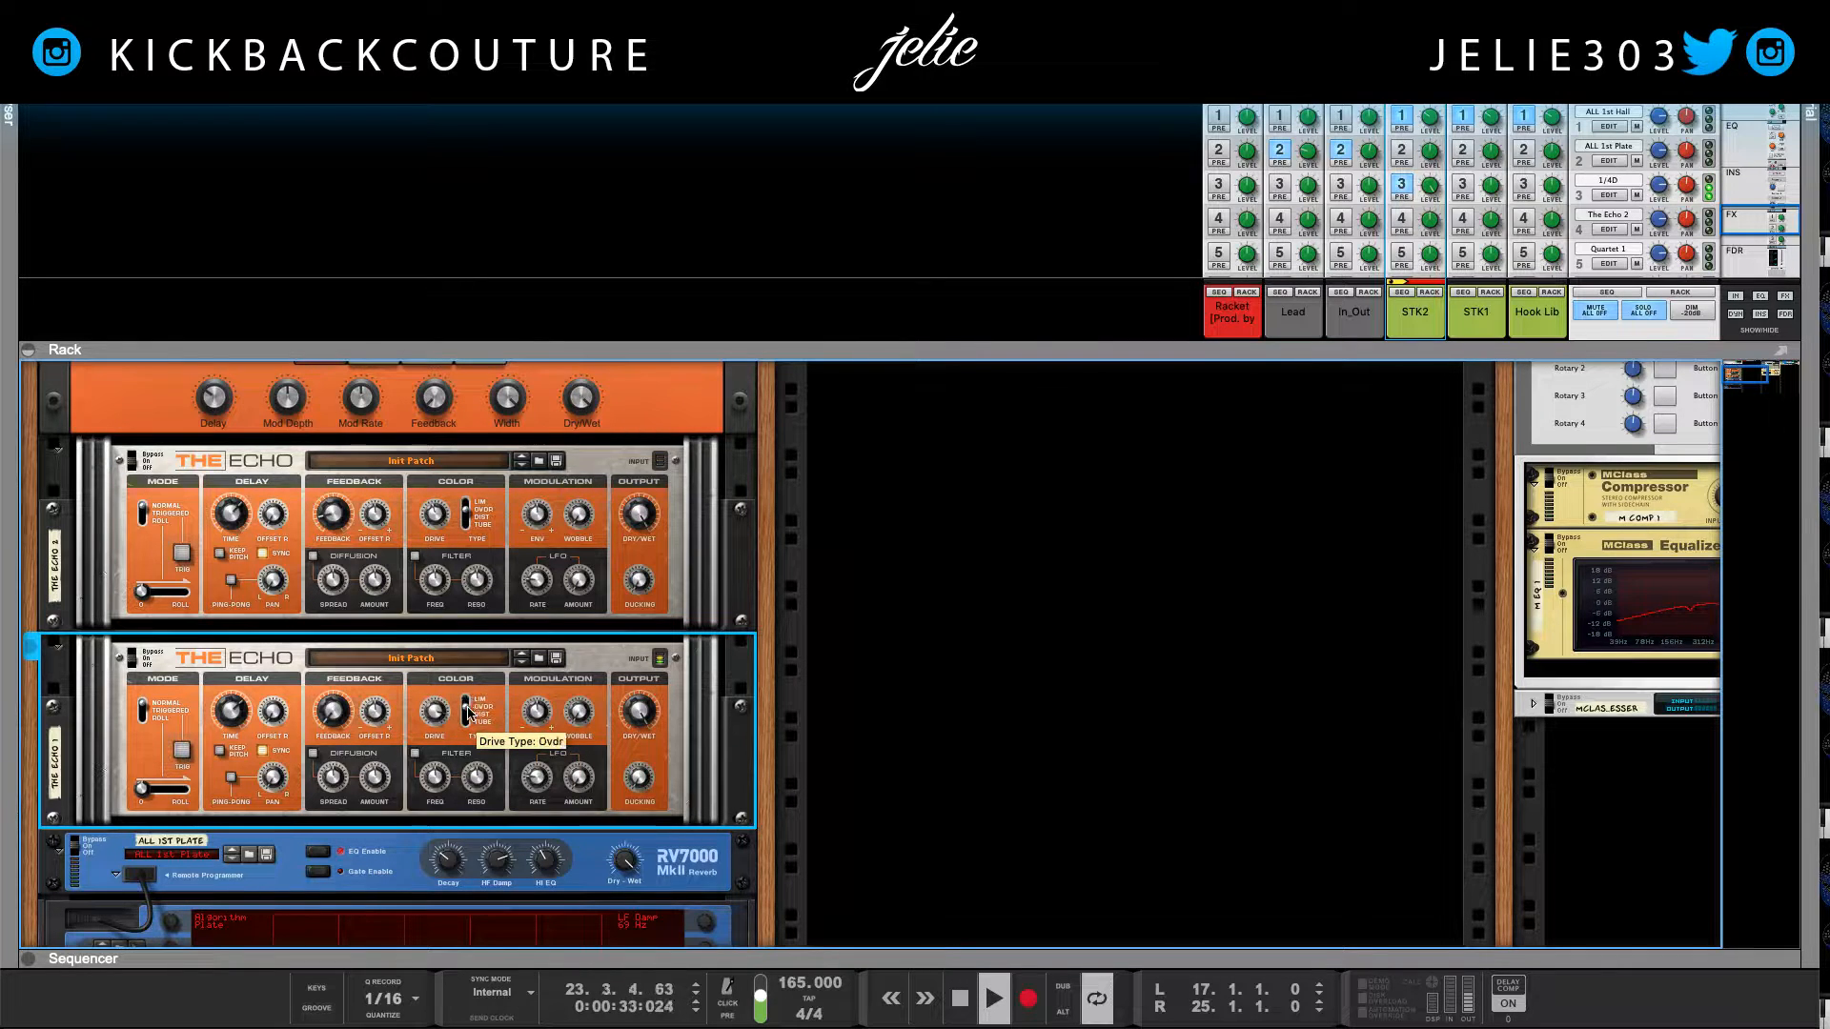
Step: Switch the selected Echo's drive type to Tube and lower its drive amount
click(469, 715)
click(467, 722)
drag(440, 708, 440, 724)
Step: Turn on the selected Echo's filter and audition the filtered delay
click(418, 754)
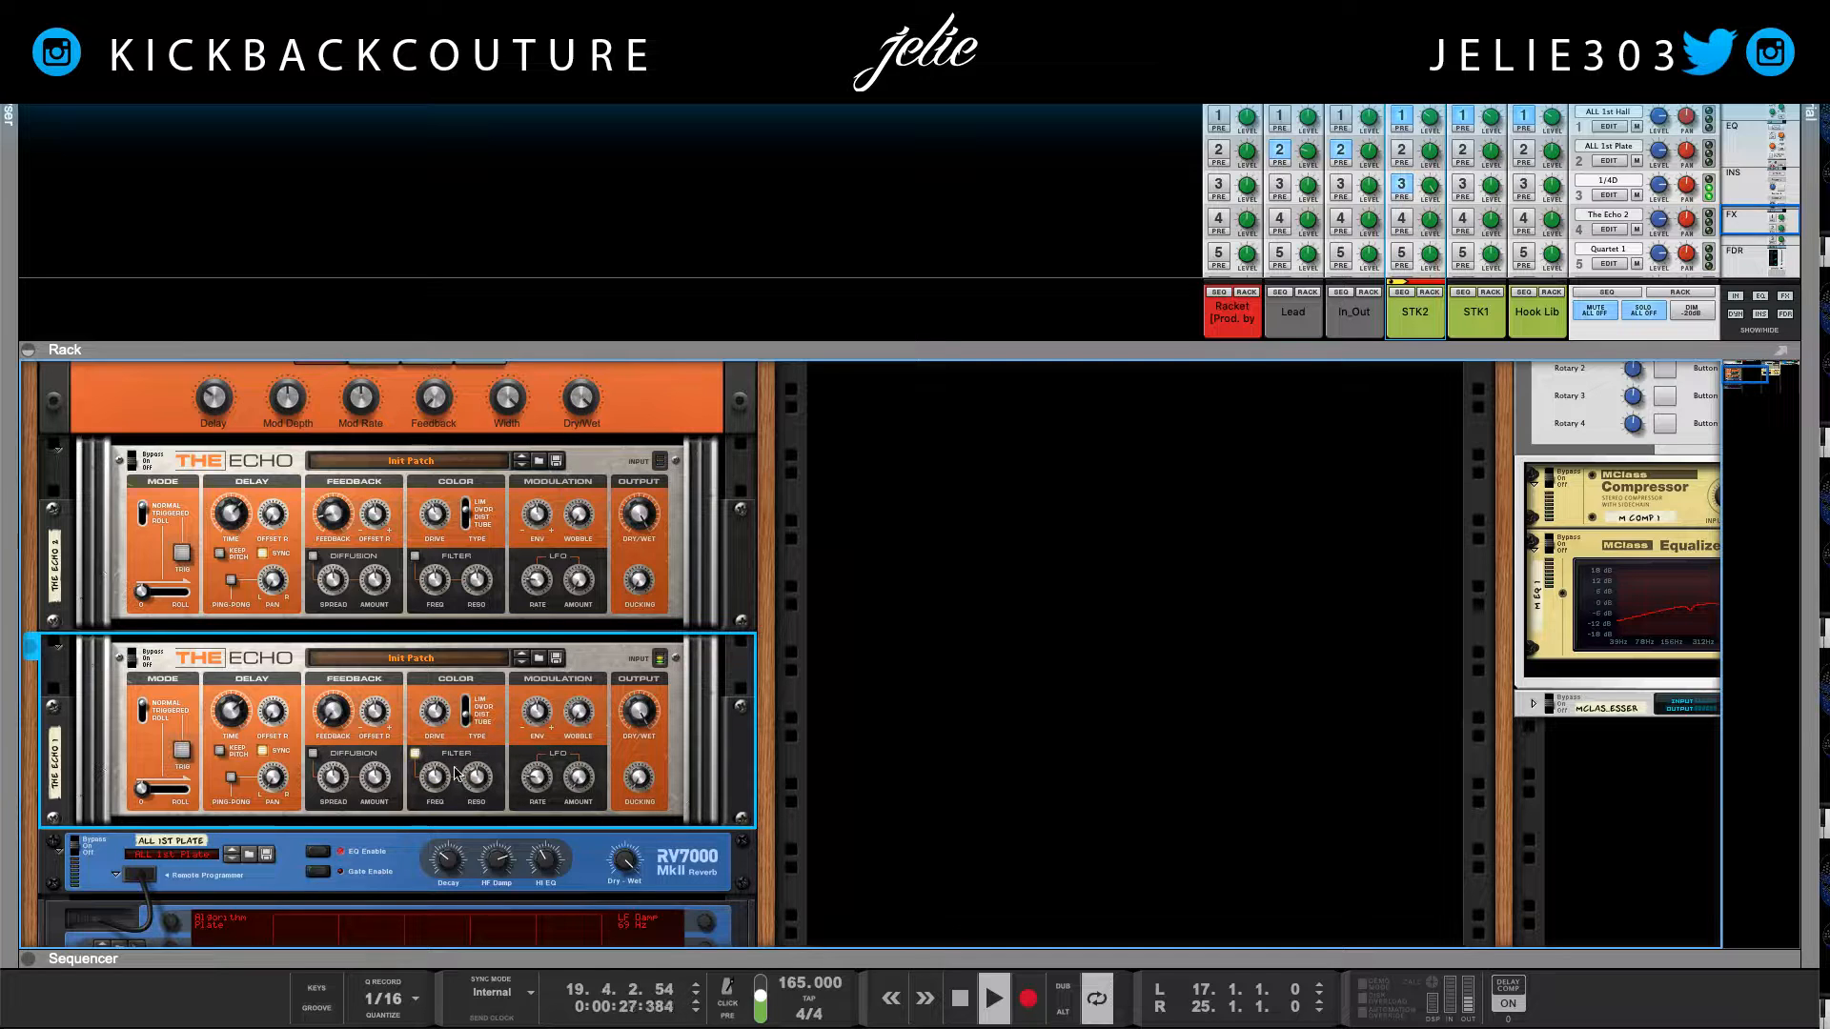
key(space)
key(space)
Step: Turn on diffusion in the selected Echo and adjust it by ear to a spread of 47% and an amount of 56%
click(314, 753)
drag(373, 779, 373, 741)
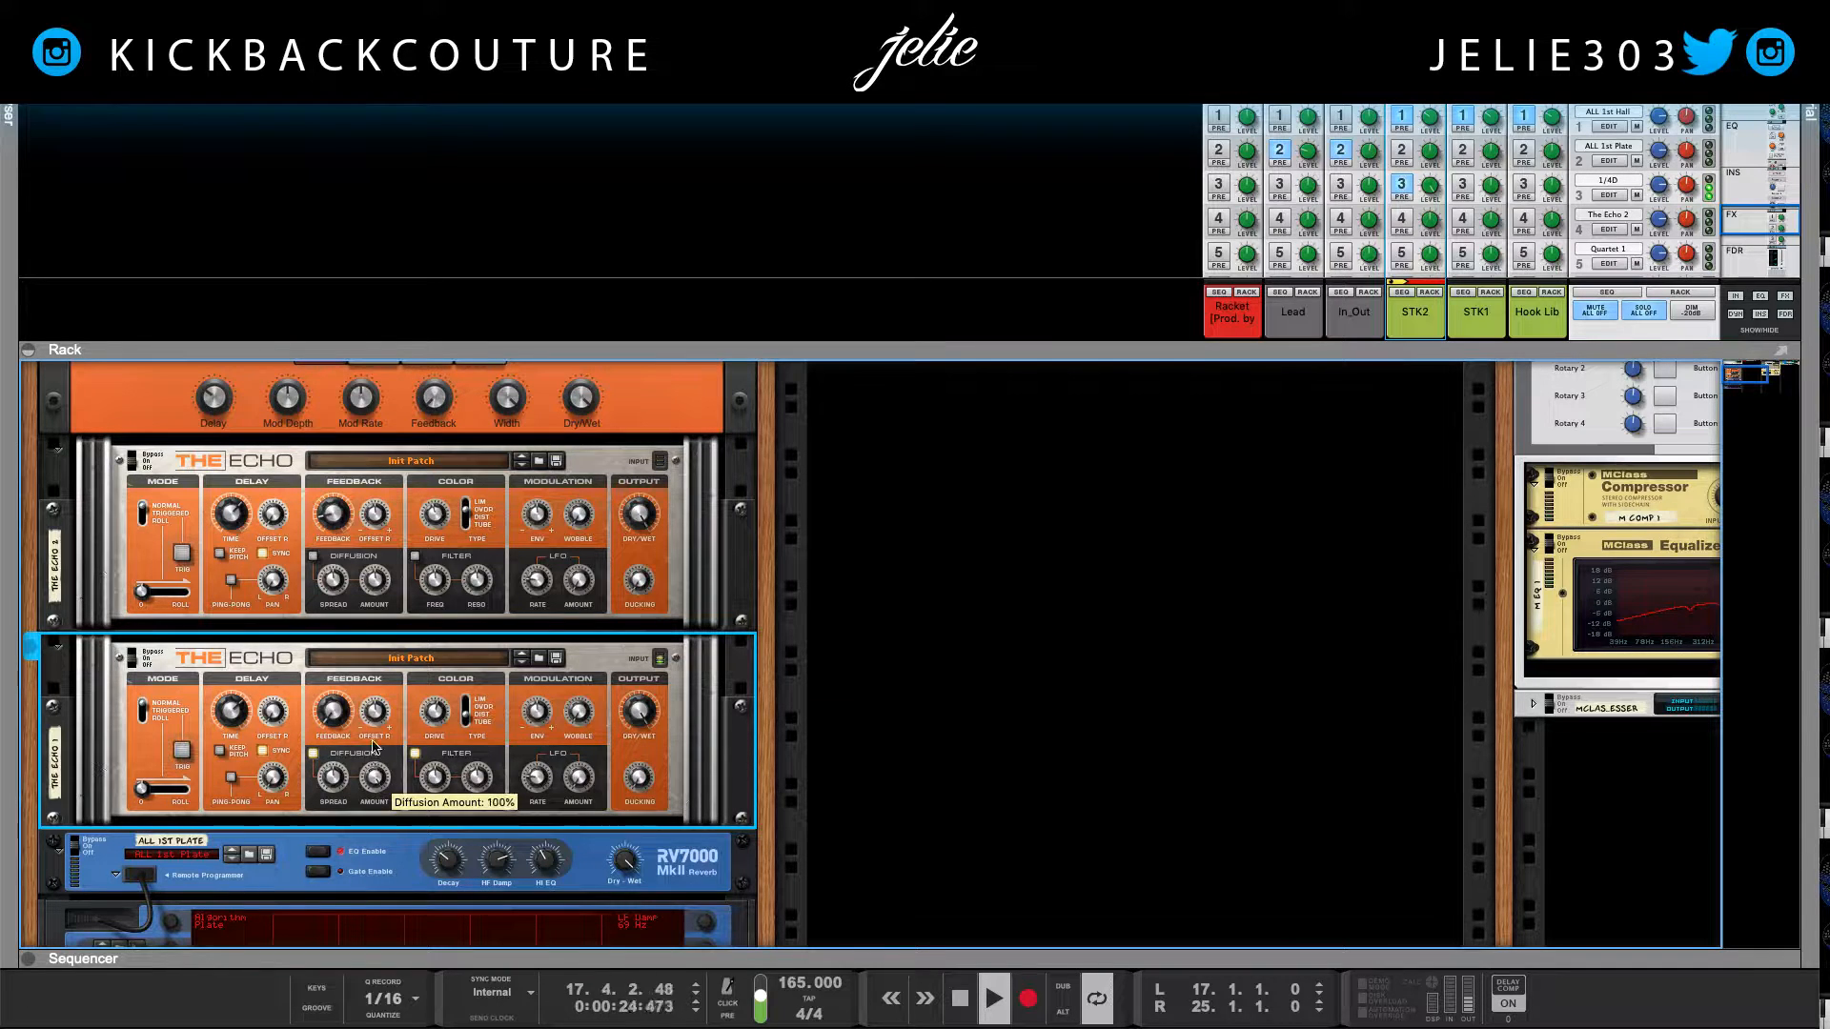
key(space)
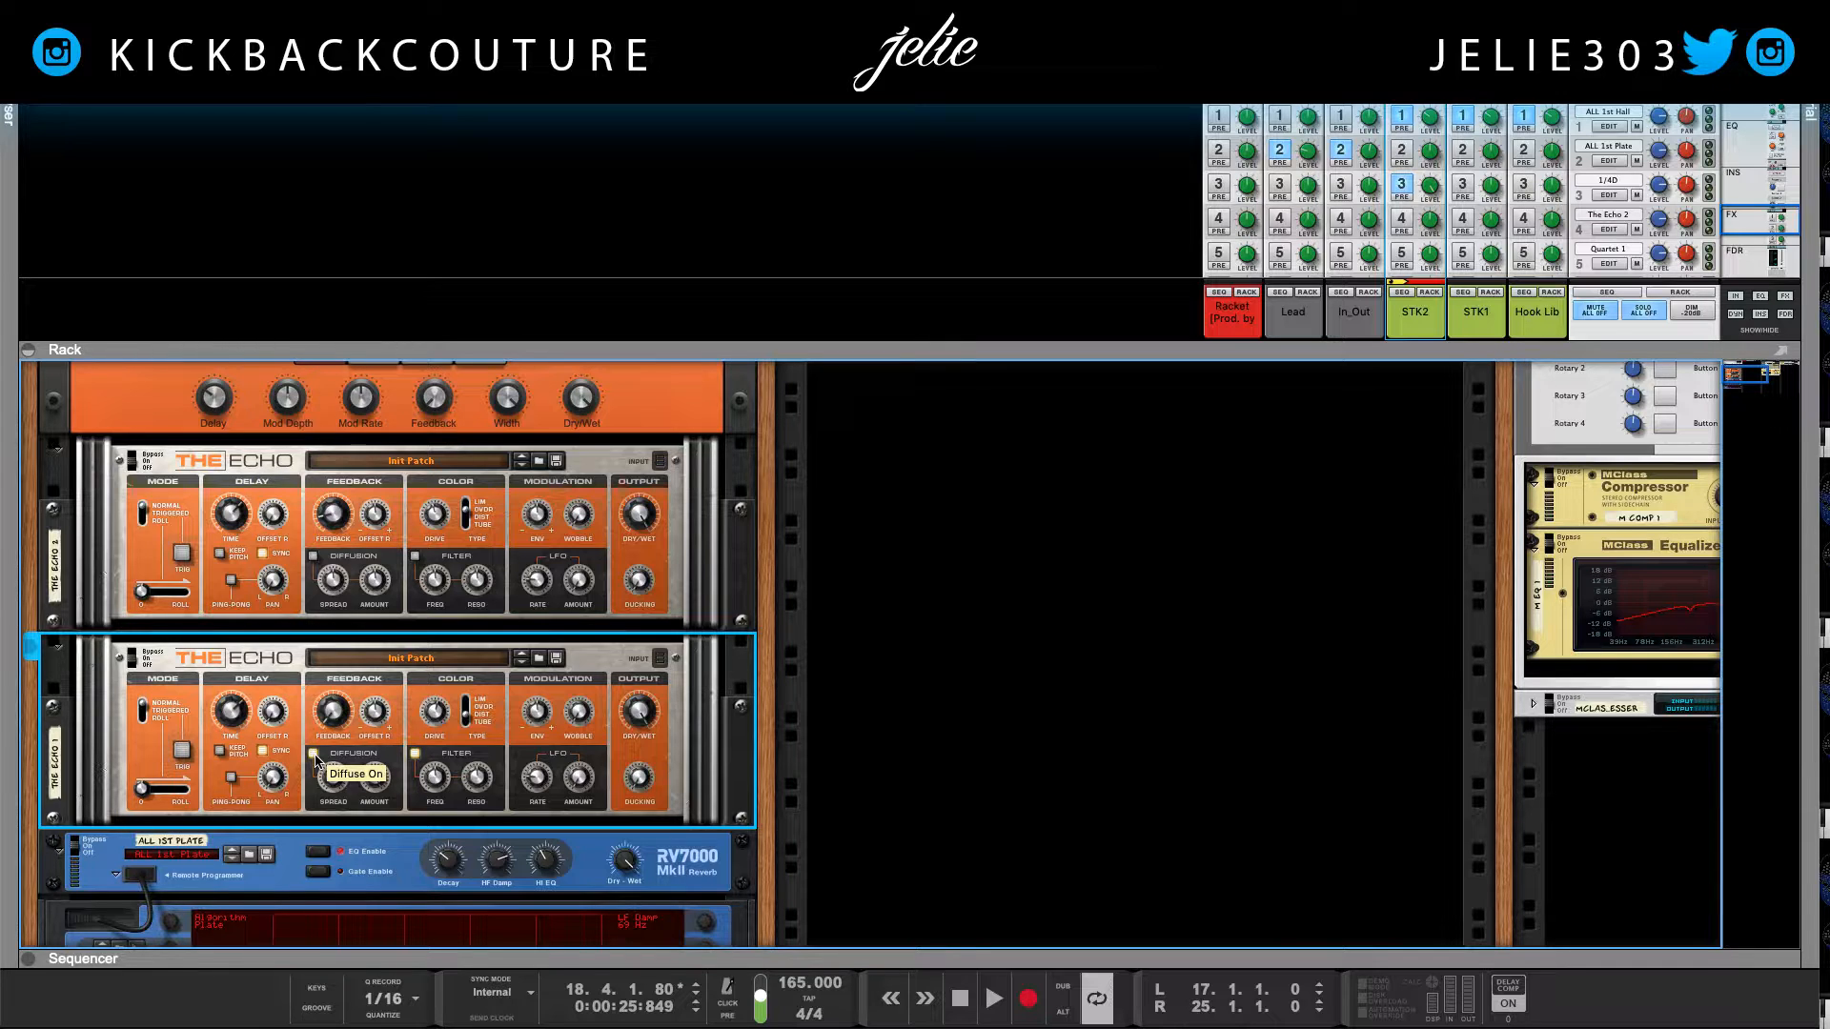
key(space)
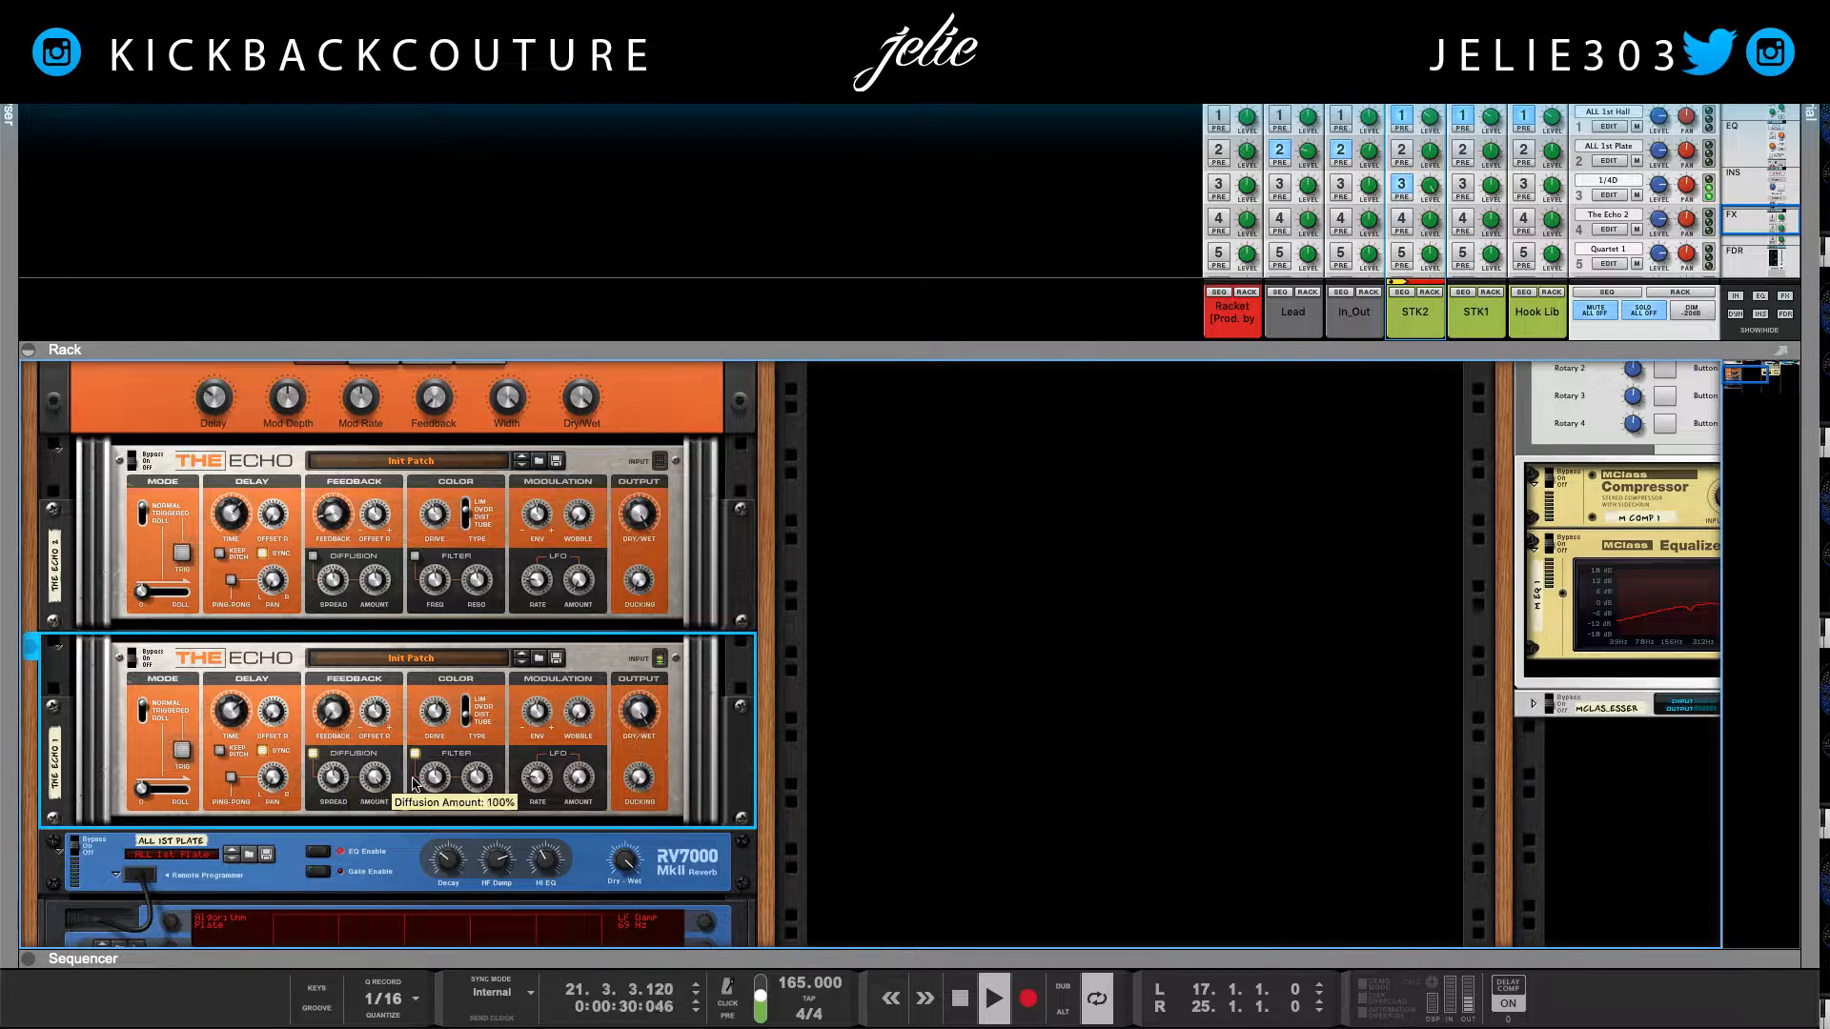
drag(342, 786, 343, 733)
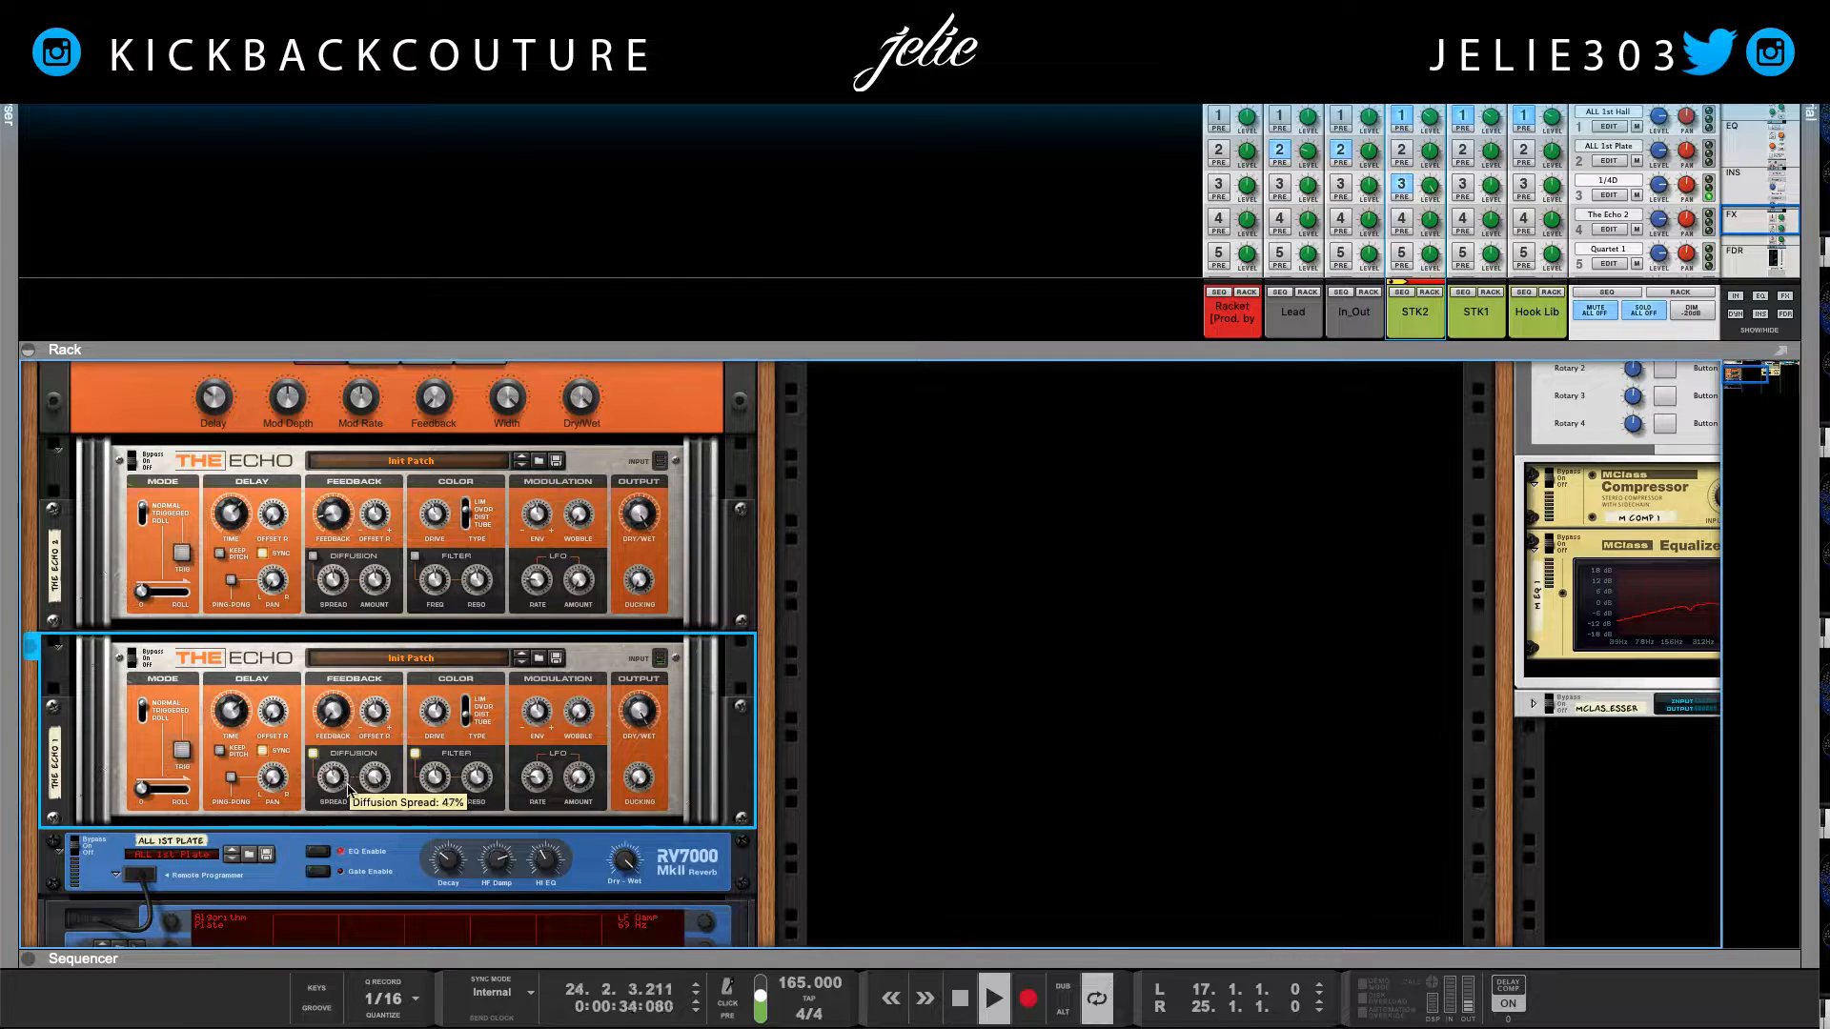
drag(377, 783, 373, 805)
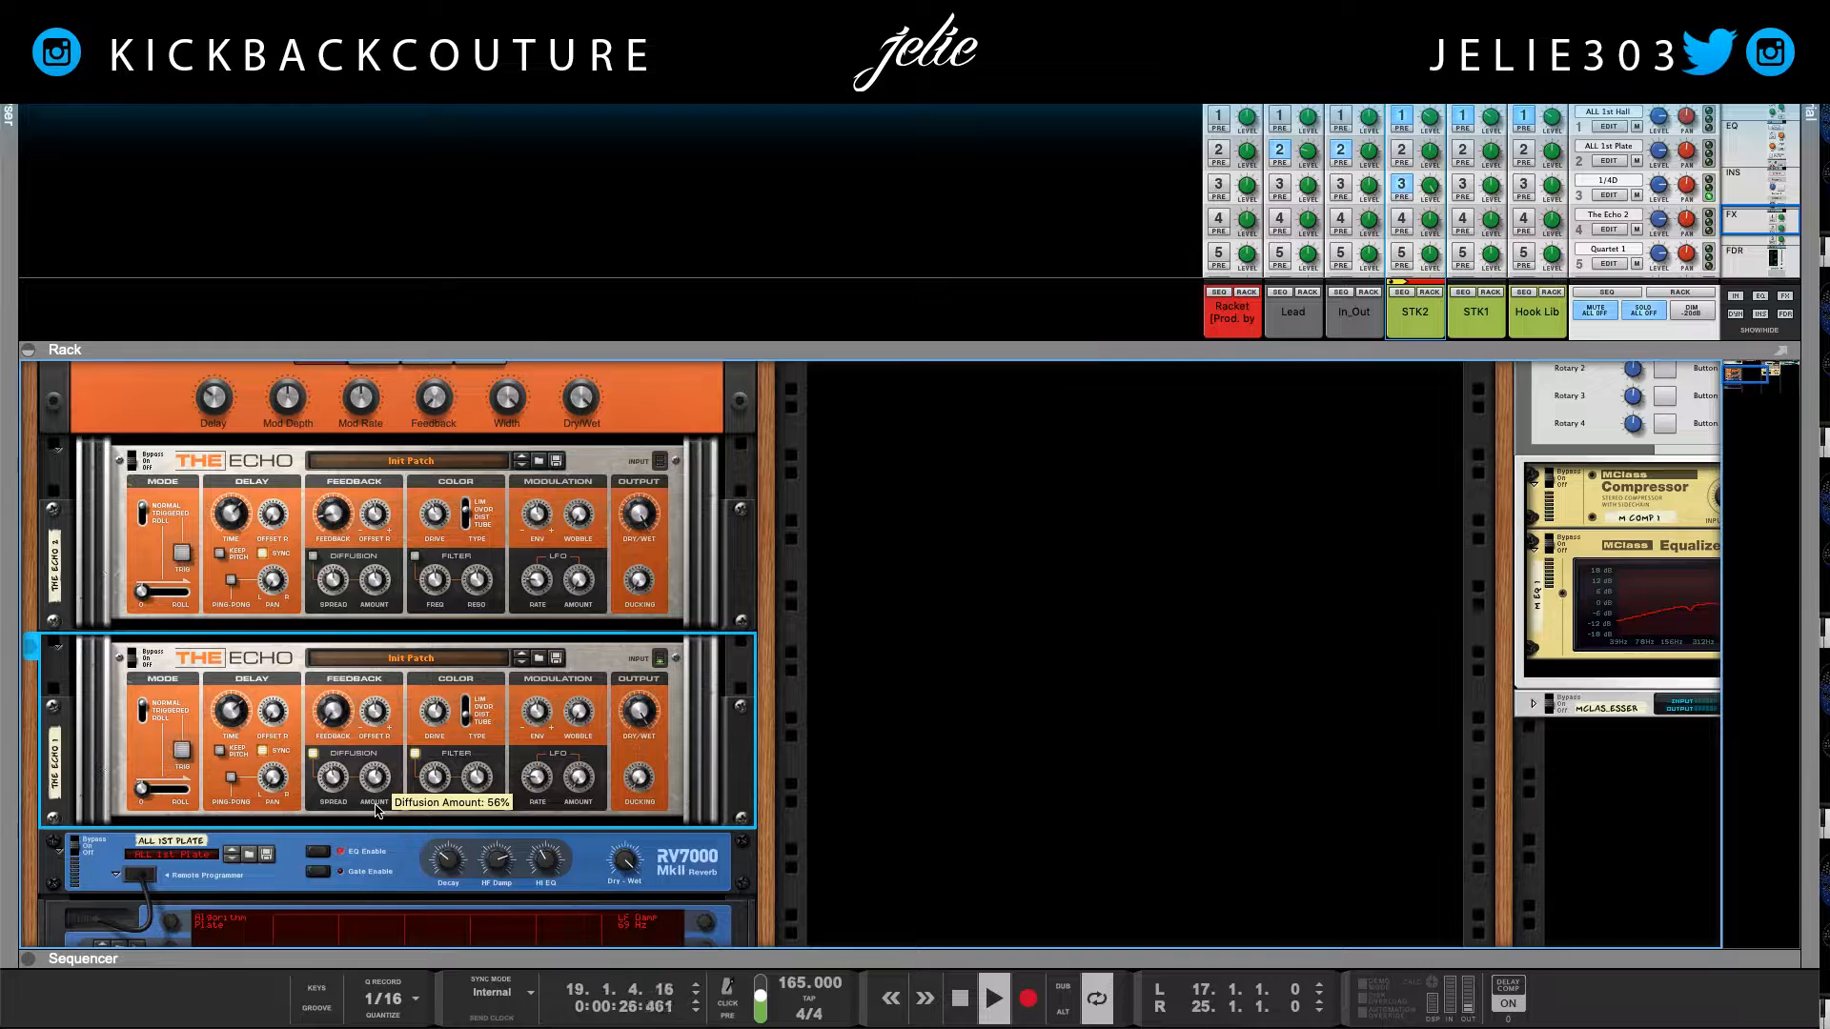
Step: Try higher wobble and envelope modulation on the selected Echo, and reset both to their defaults
drag(592, 726, 602, 648)
drag(537, 715, 536, 705)
key(space)
super+click(538, 712)
super+click(580, 714)
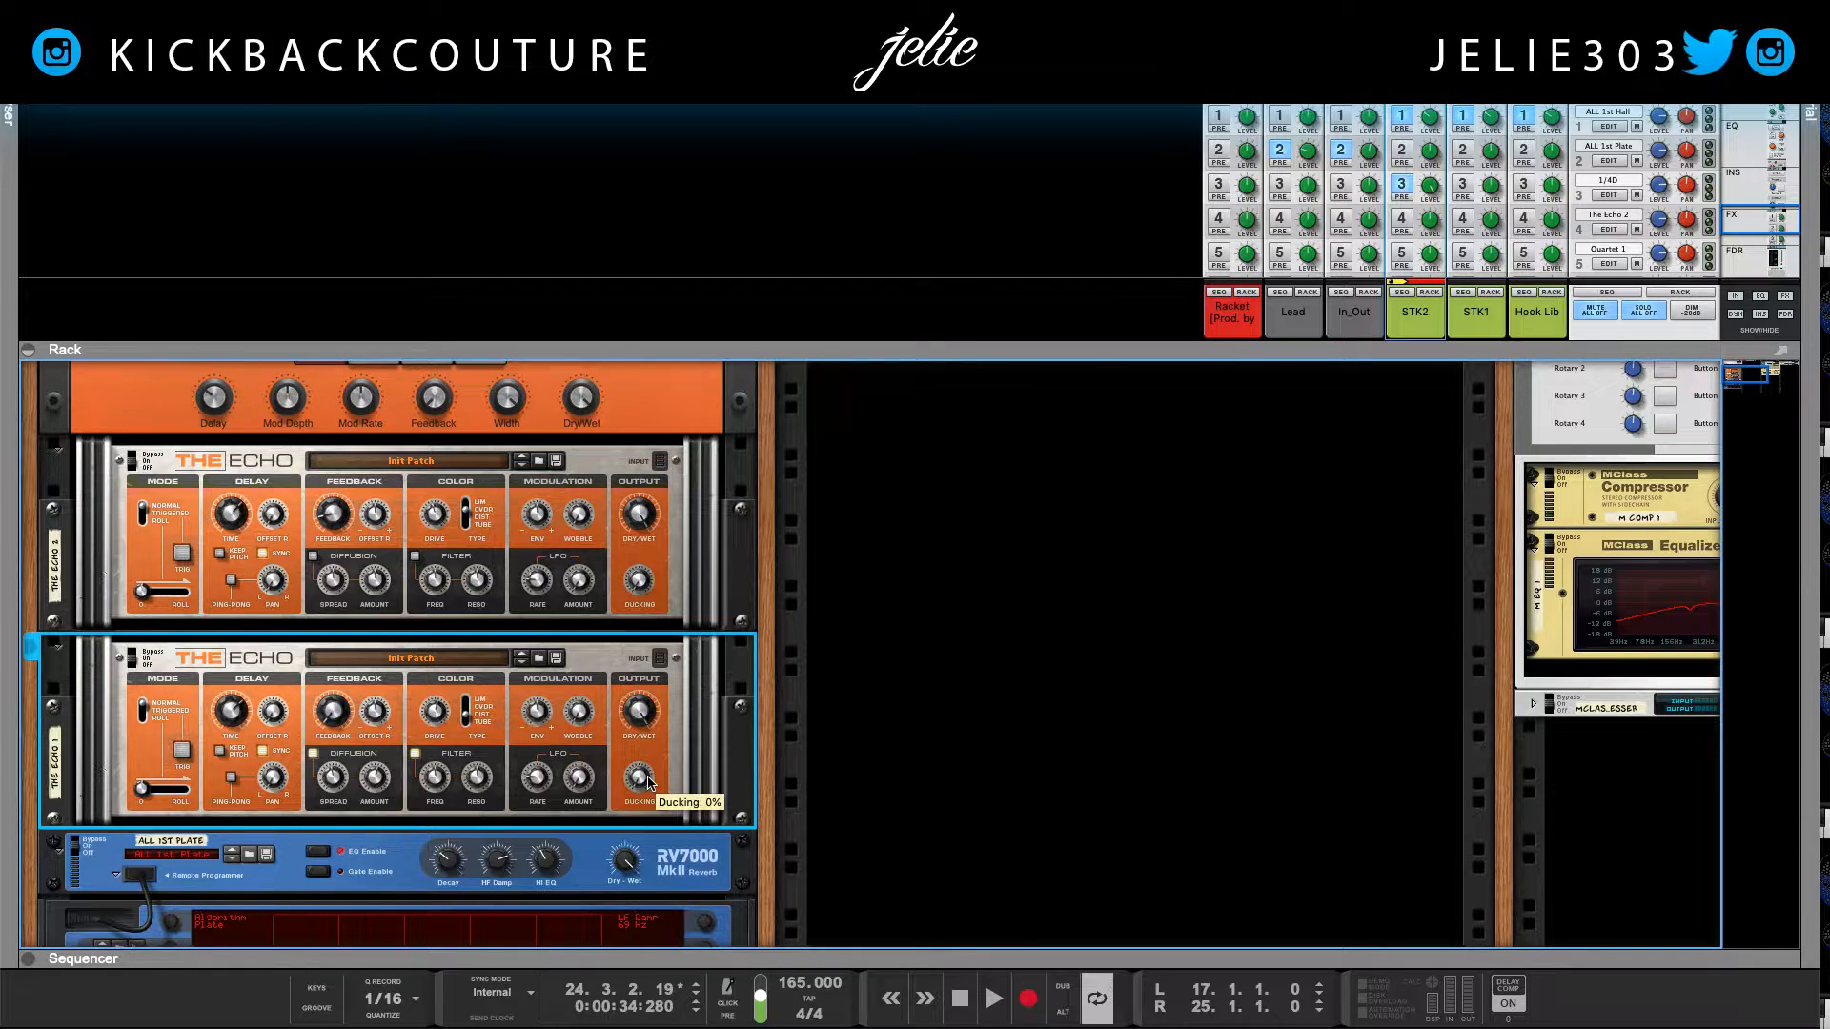
Step: Raise the selected Echo's ducking to about 39% and fine-tune it during playback
drag(645, 784, 640, 782)
key(space)
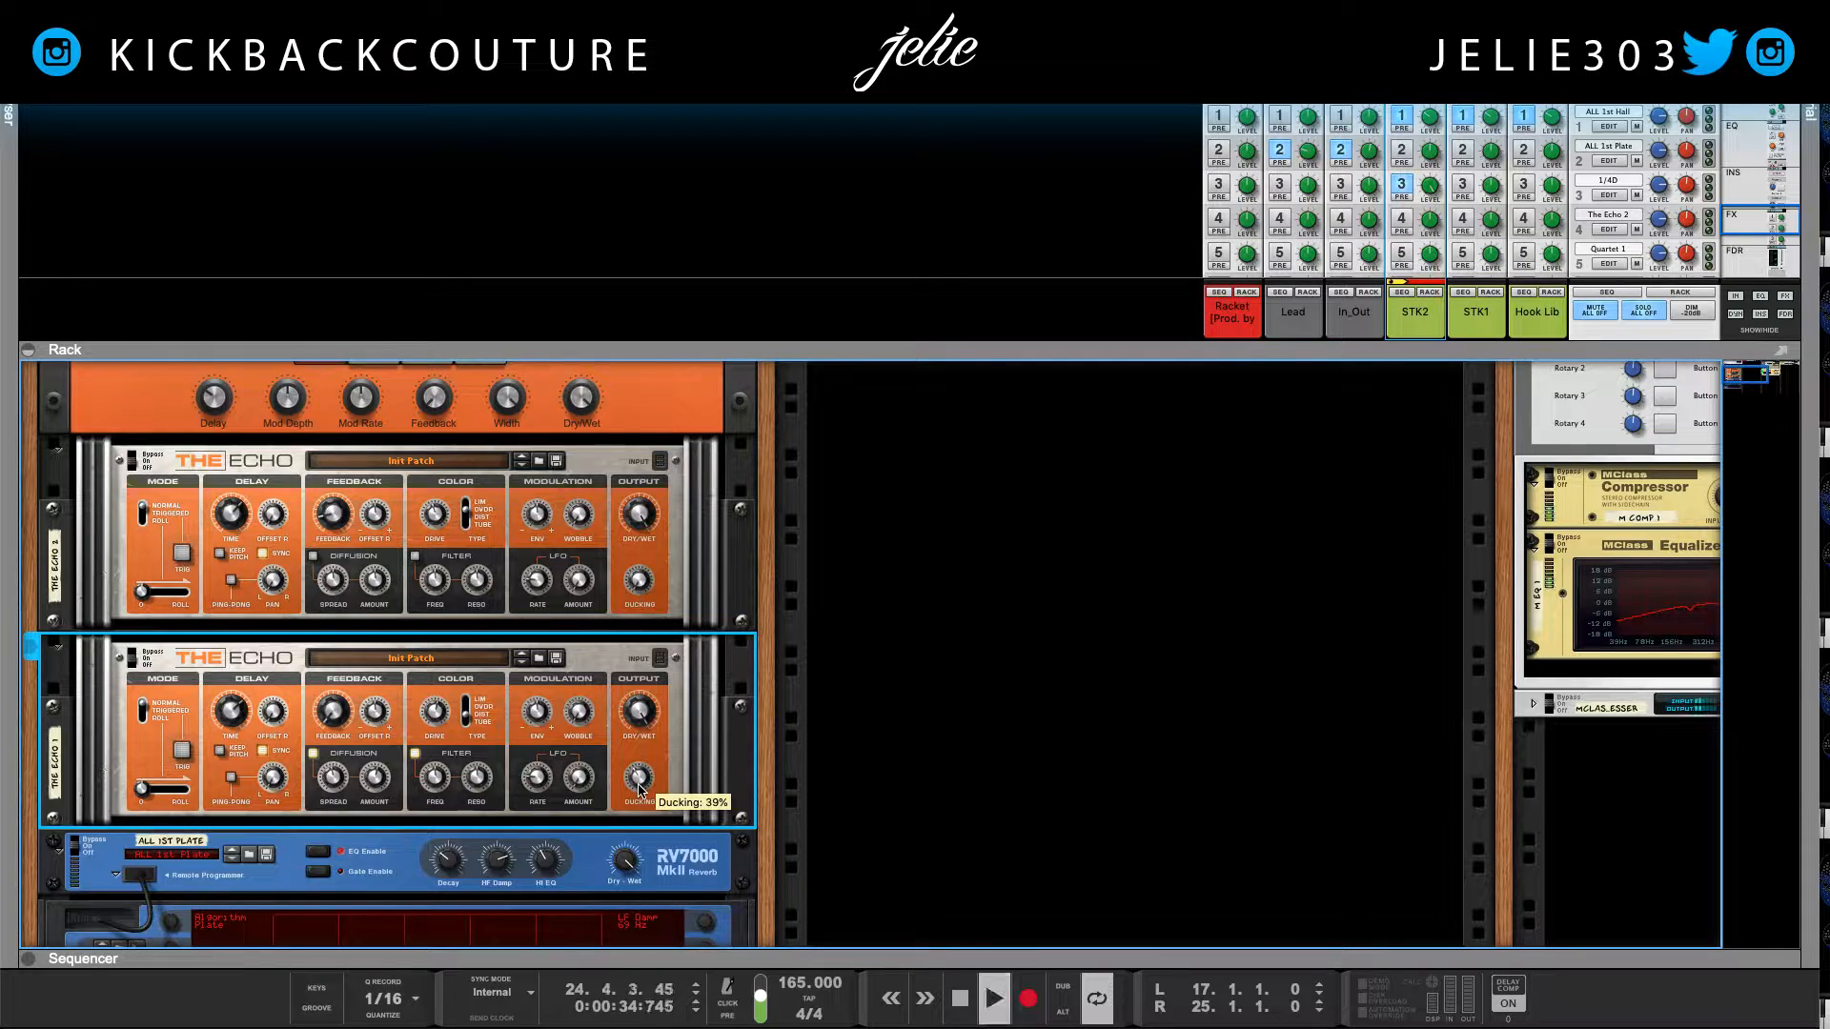
drag(640, 787, 639, 782)
key(space)
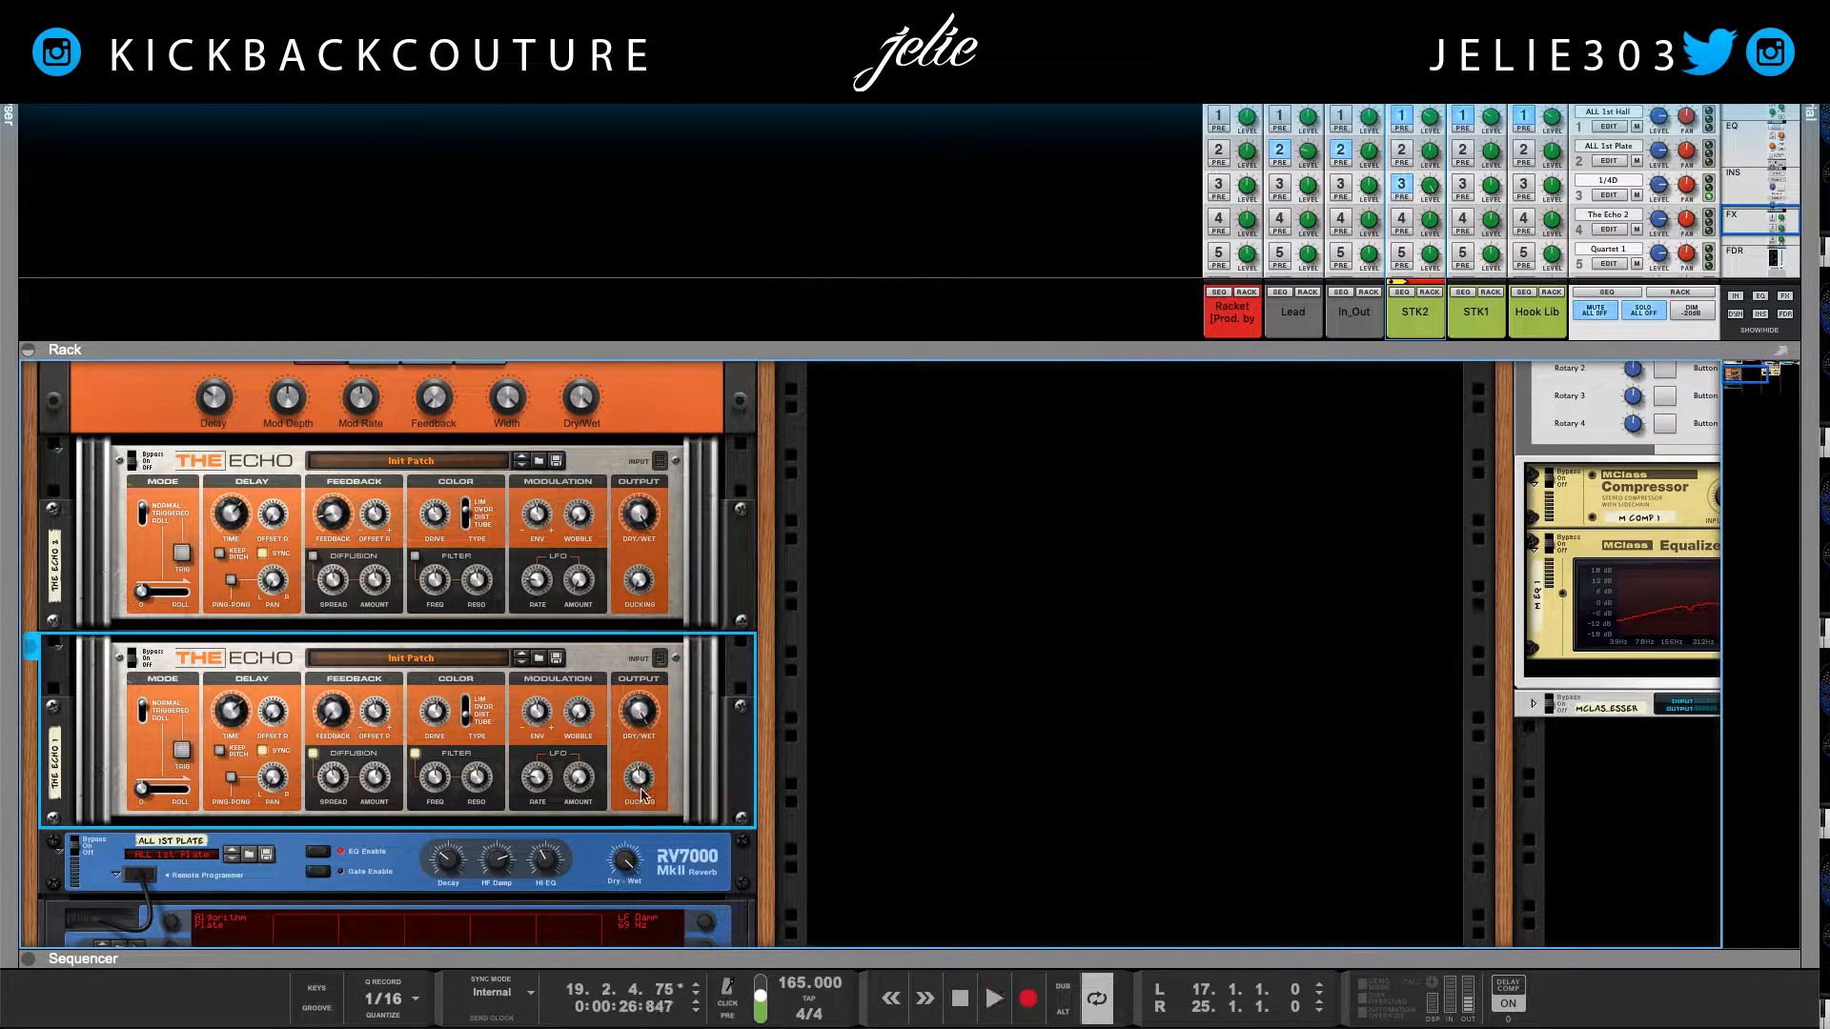
Step: Enlarge the mixer area and pan the STK2 channel to -72
scroll(1091, 499, up, 1)
scroll(1086, 481, up, 3)
drag(1248, 345, 1248, 701)
scroll(1239, 534, down, 4)
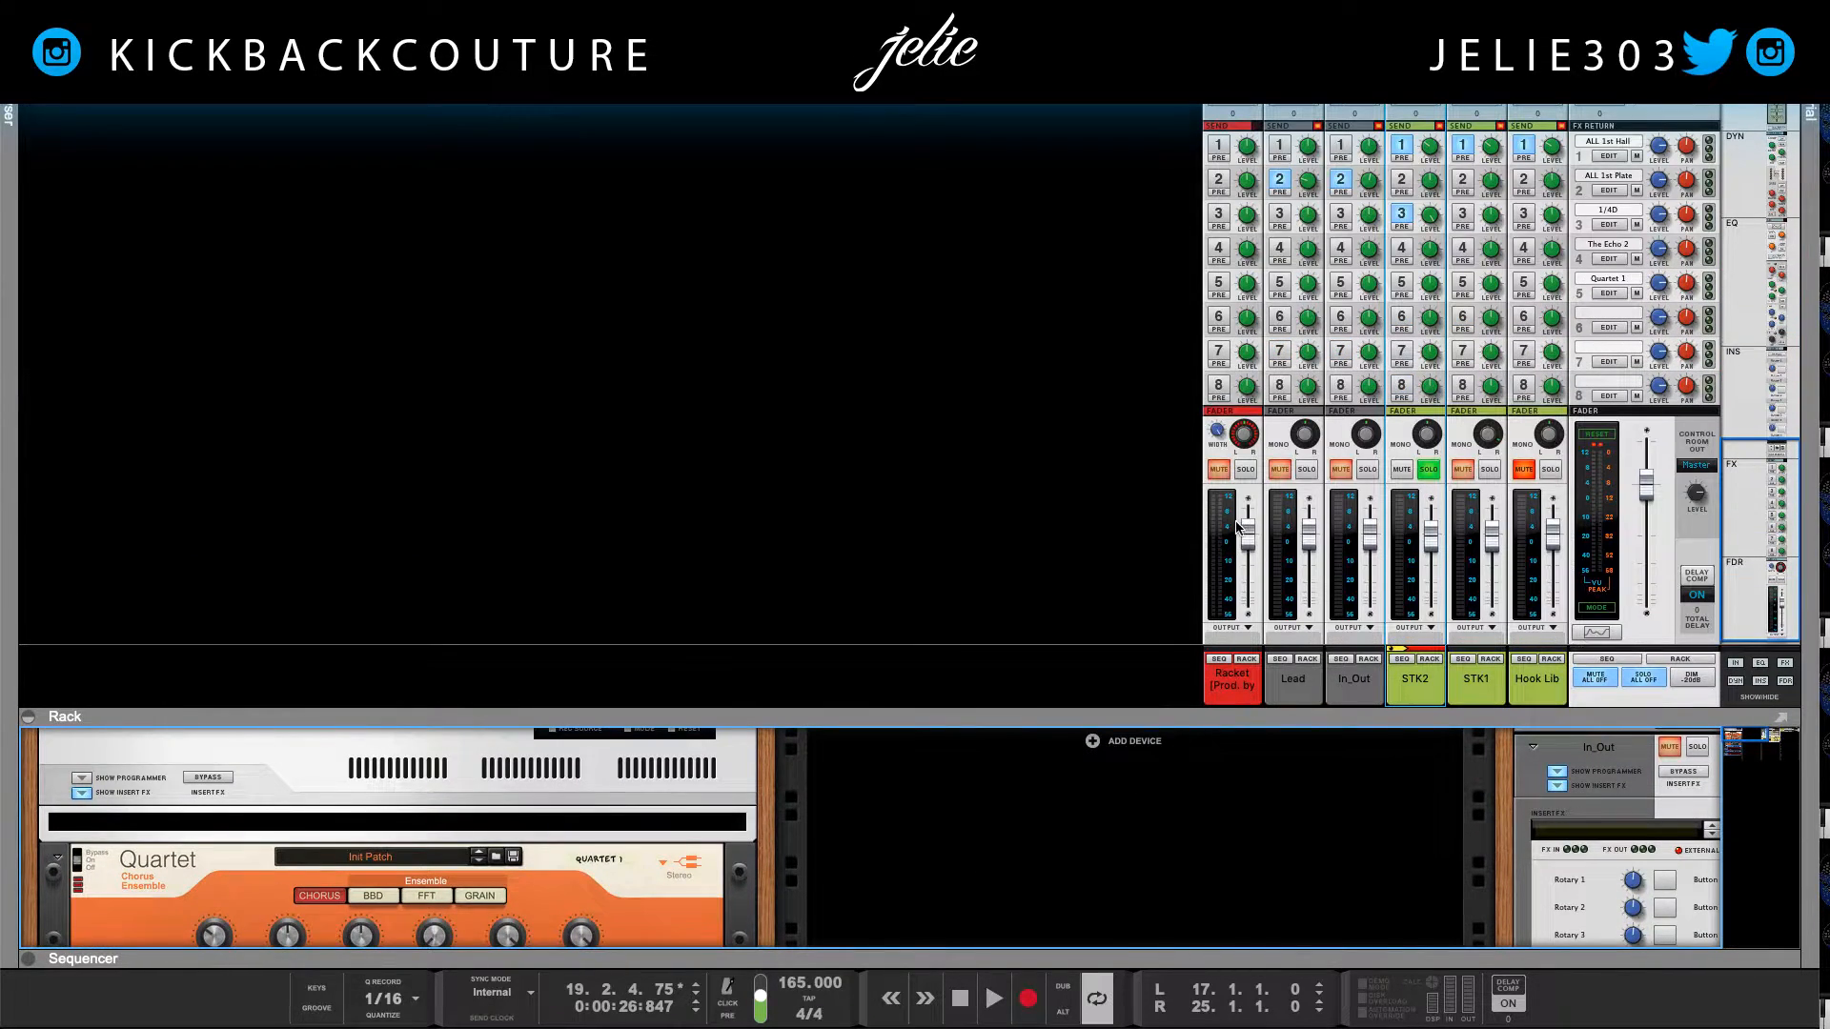
drag(1420, 438, 1421, 458)
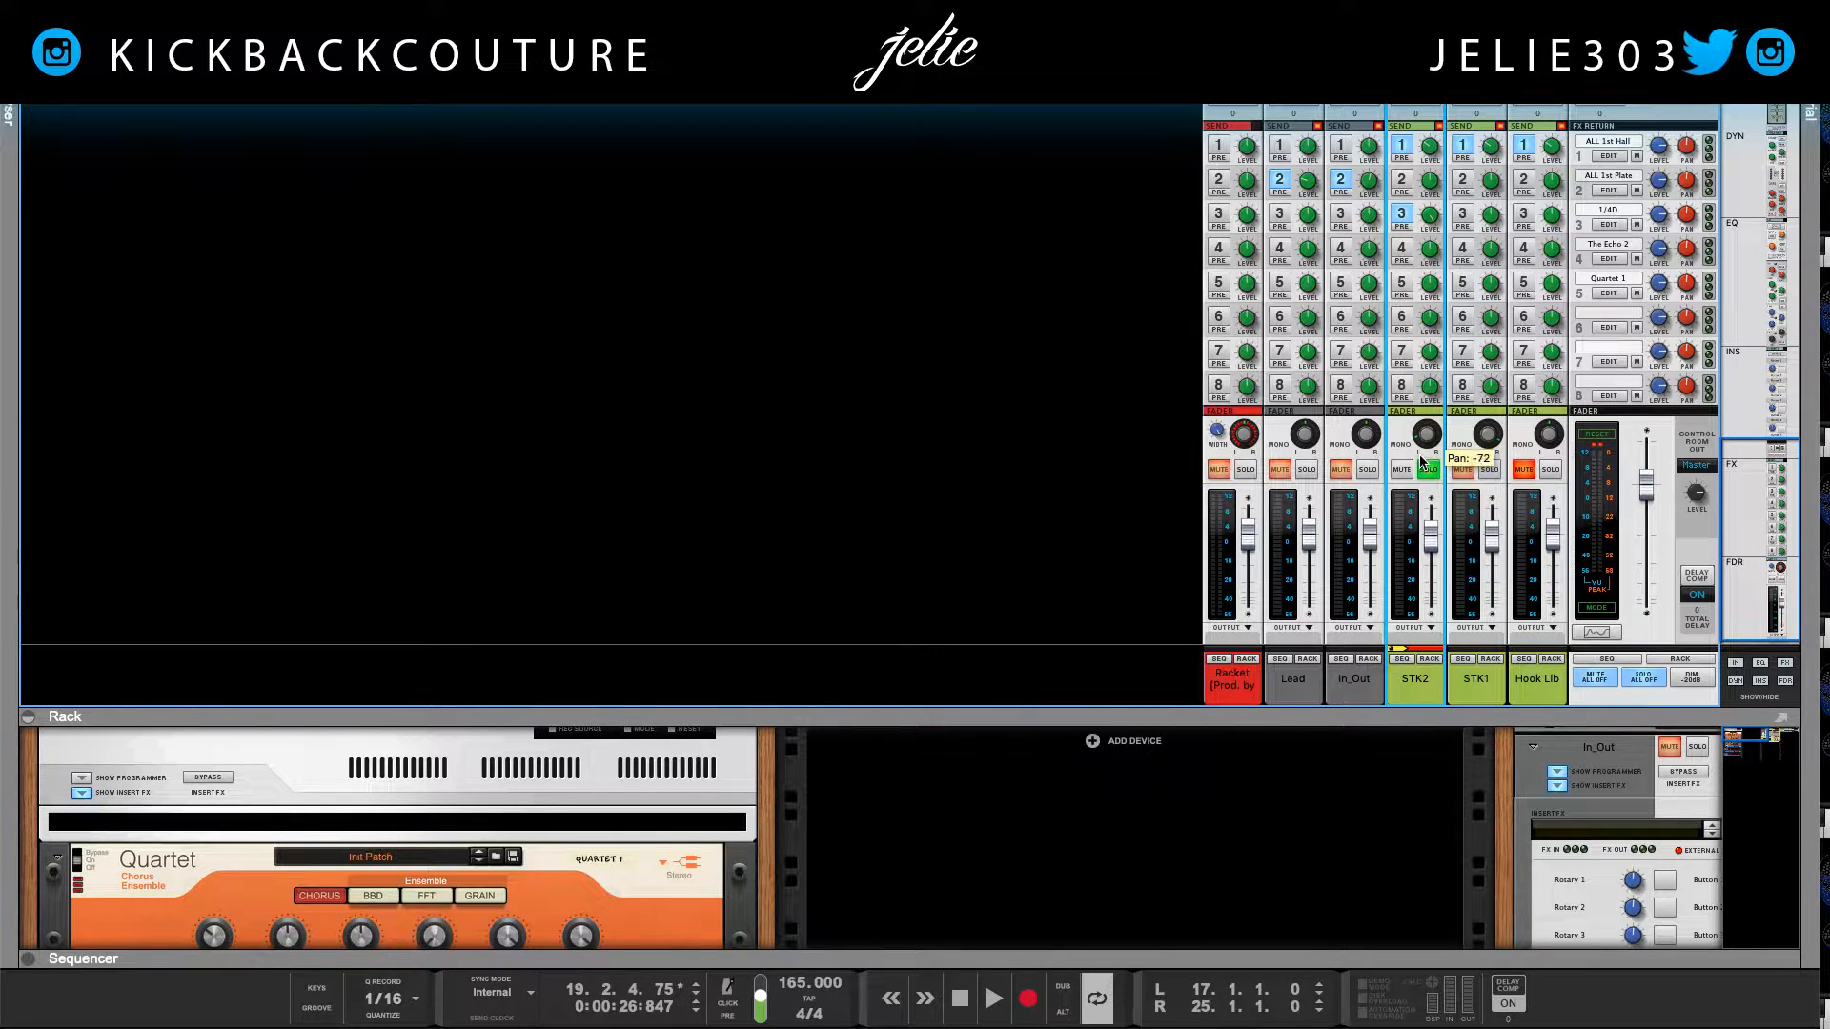
Step: Solo the STK1 channel, enable its FX3 send, and make STK2's FX3 send pre-fader
click(1484, 470)
click(1464, 215)
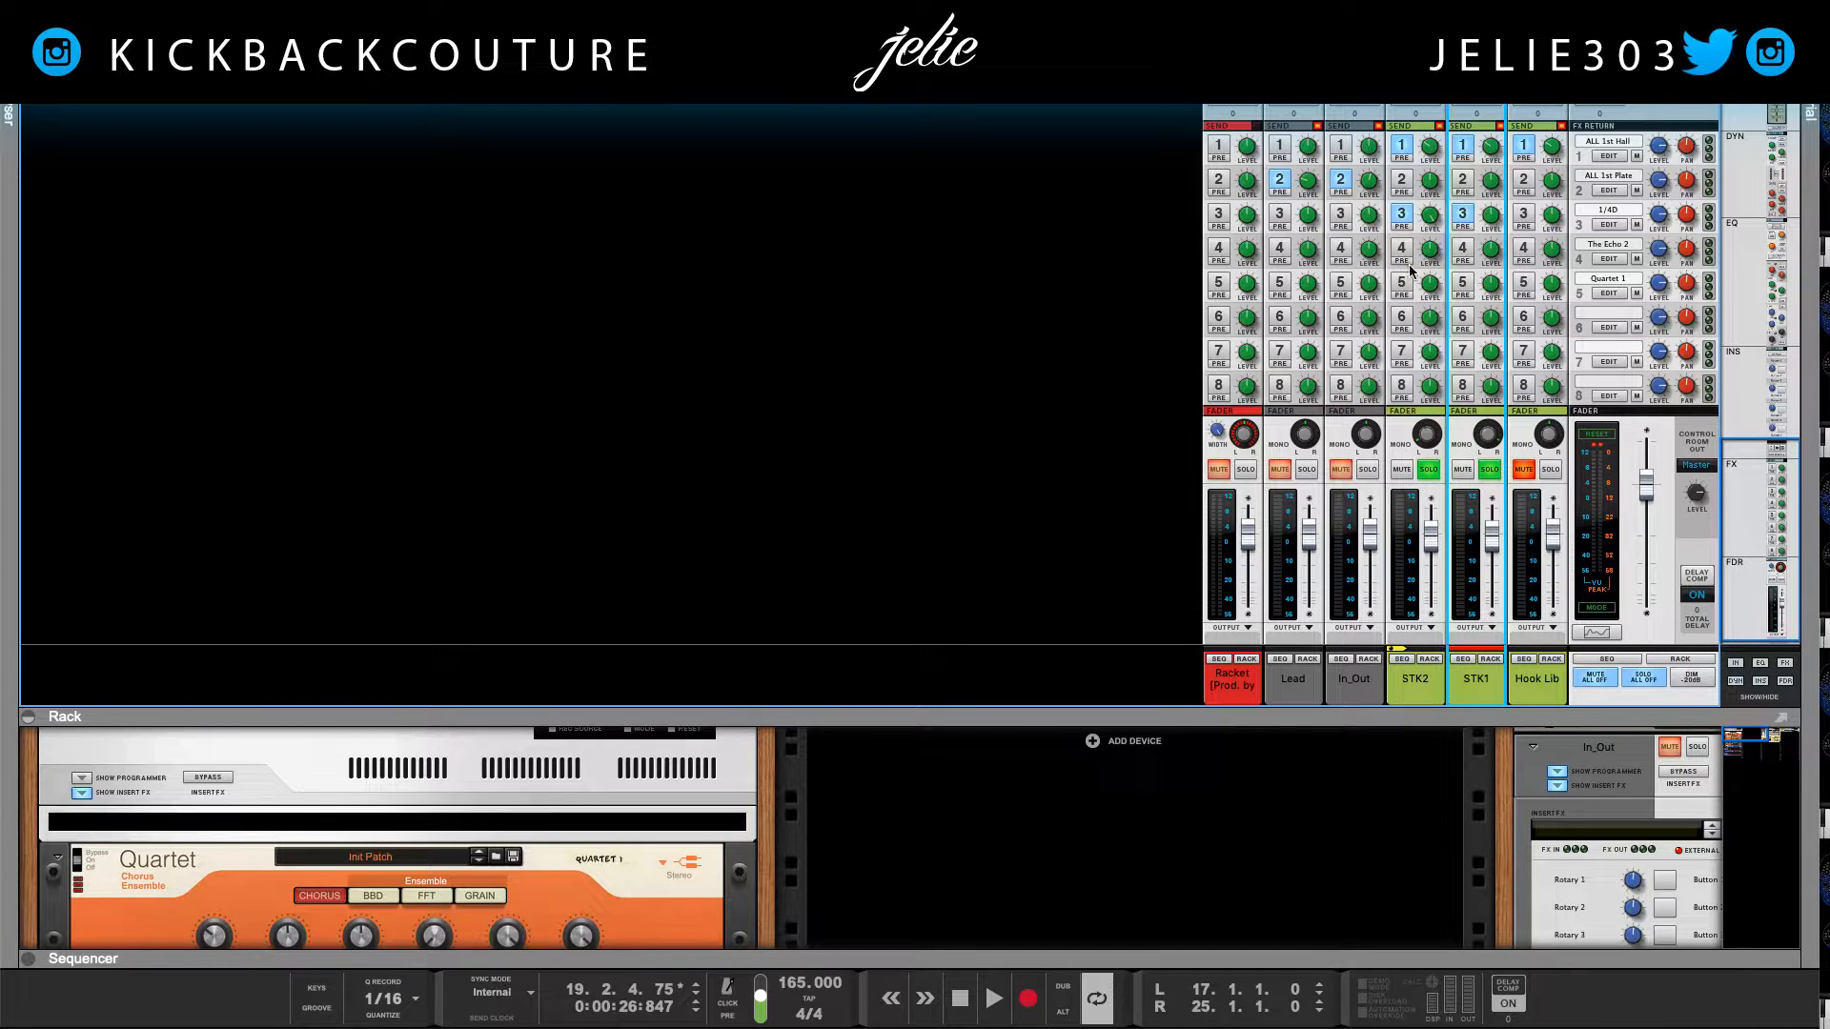
click(1402, 225)
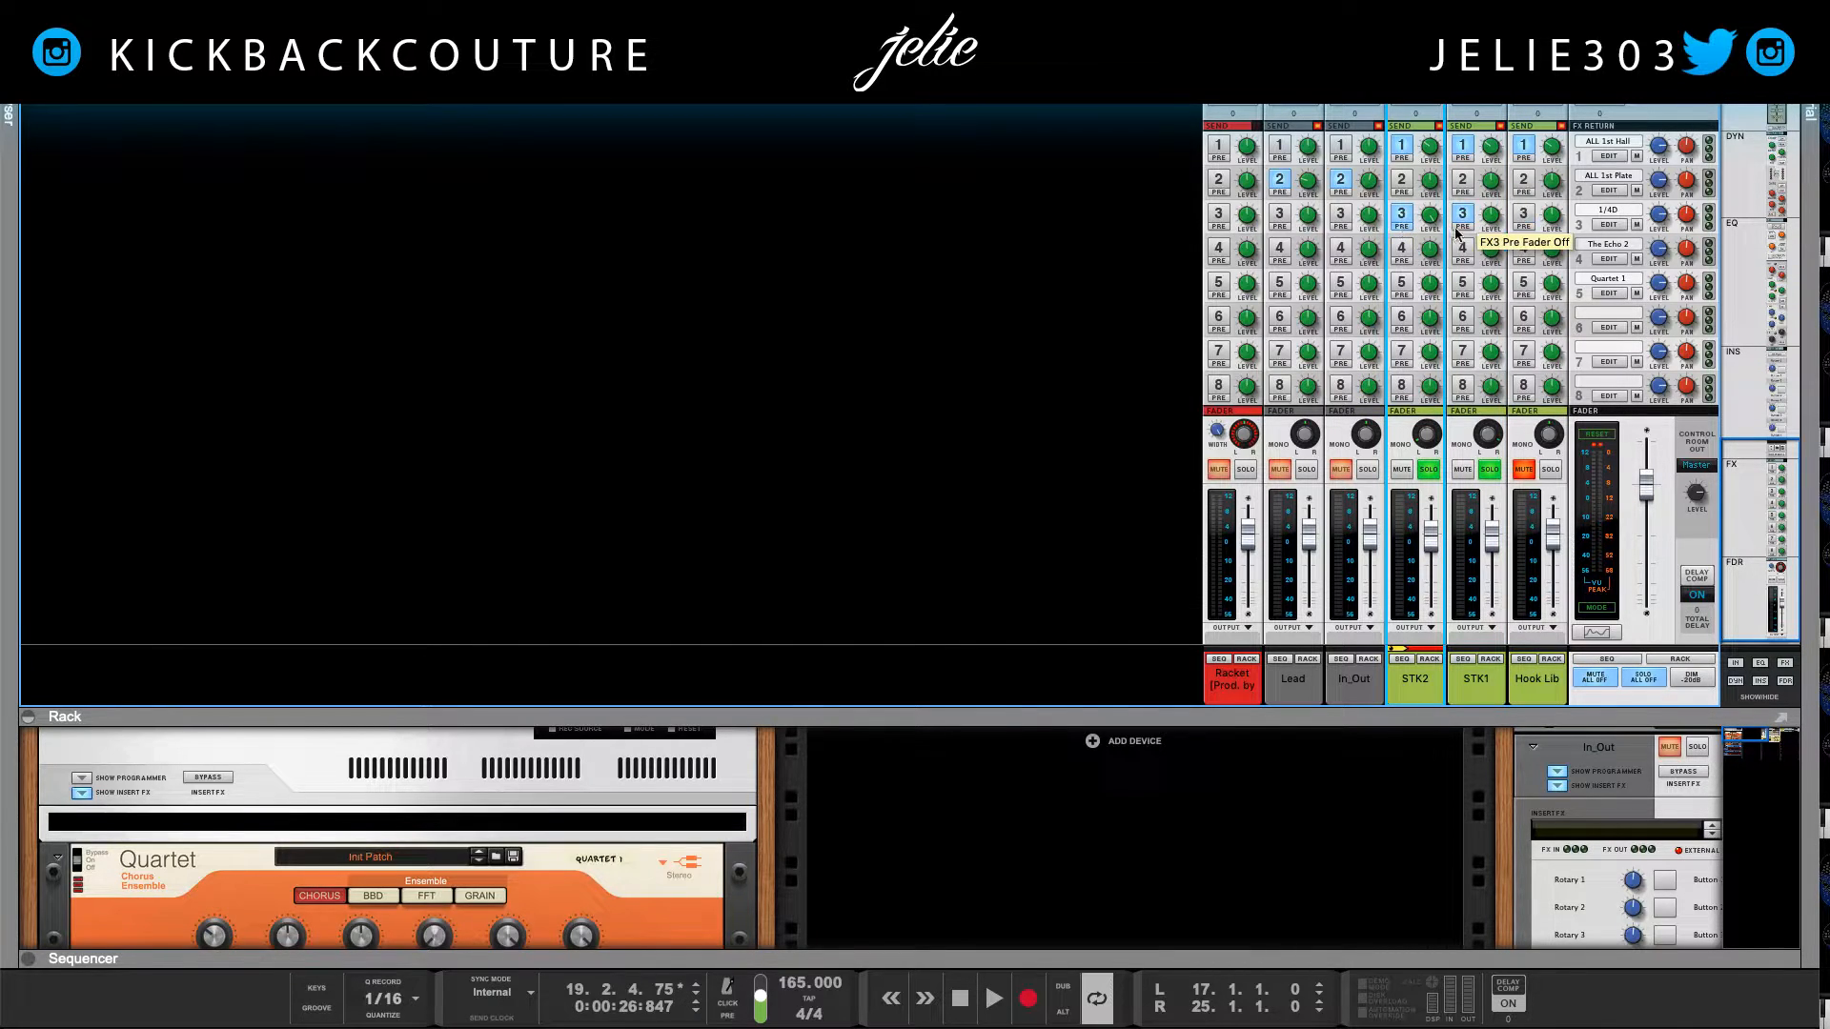
Step: Pull the STK2 and STK1 faders fully down and audition only their pre-fader delay sends from the loop start
drag(1432, 524, 1430, 602)
drag(1492, 529, 1492, 602)
key(shift+Return)
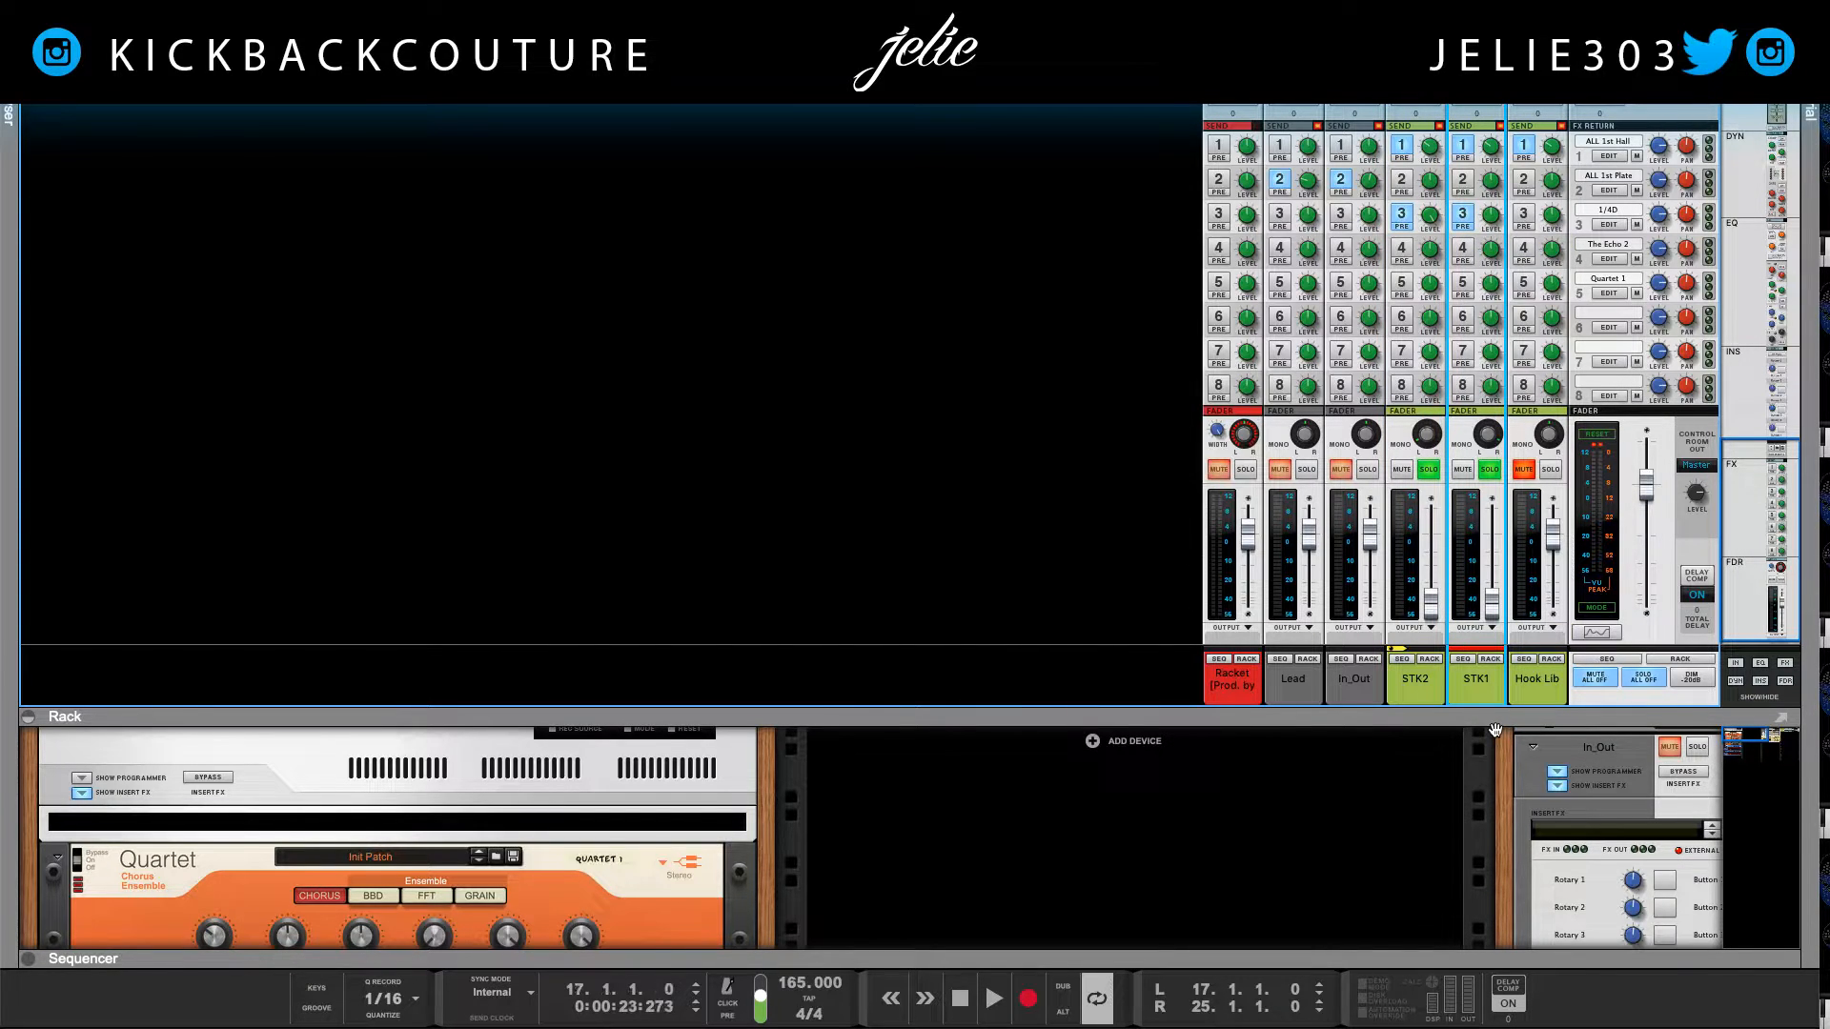
key(space)
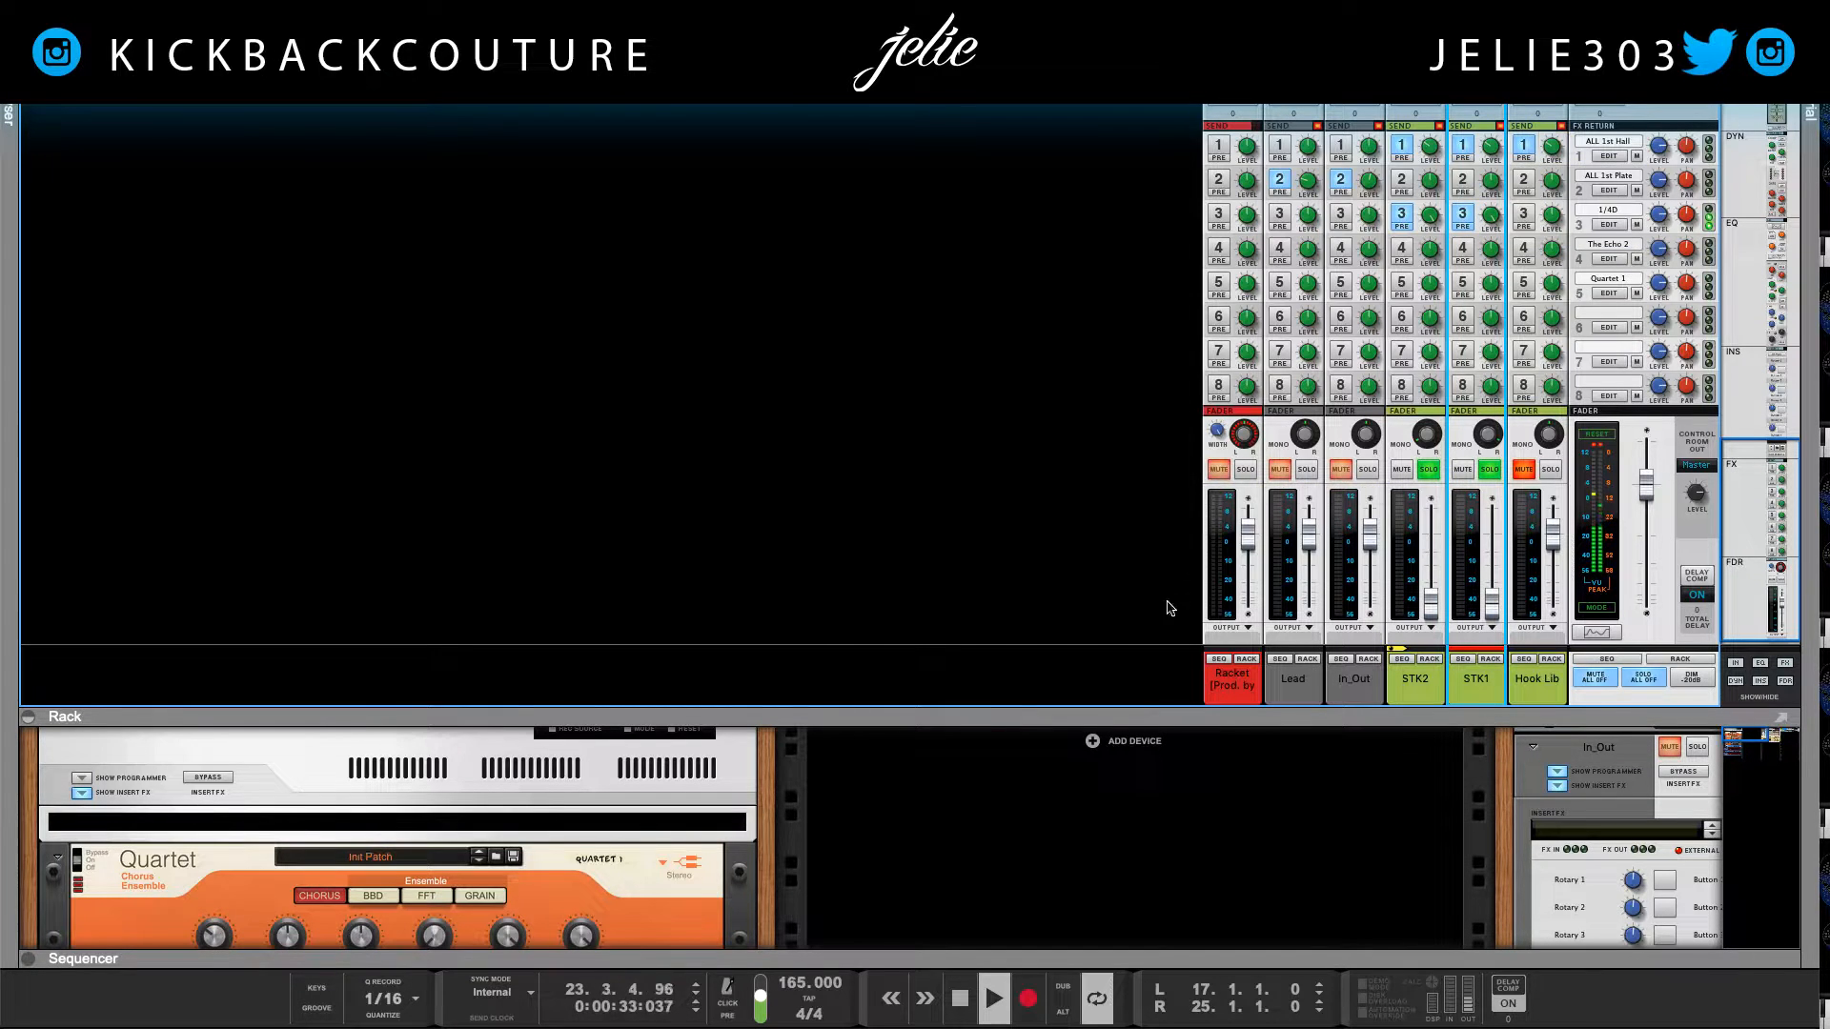
click(1428, 215)
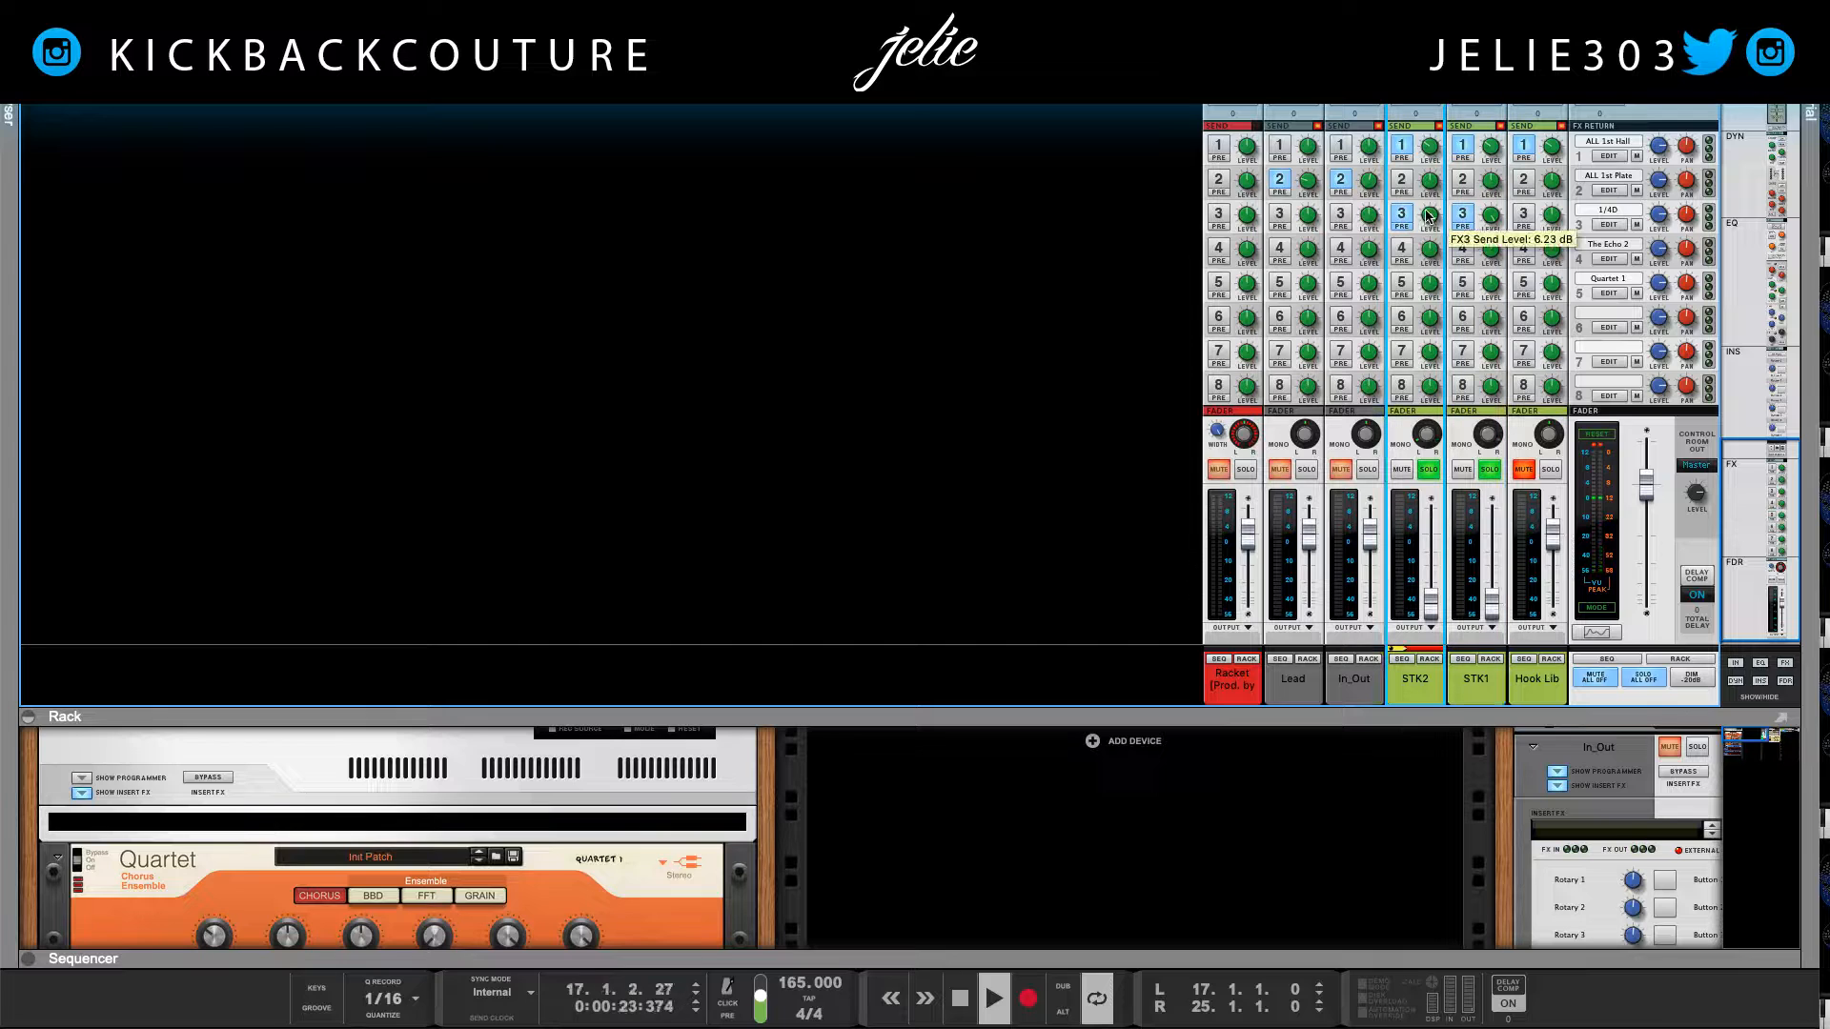
Step: Enlarge the rack to show both Echo devices and solo the Racket track briefly to hear it with the delays
scroll(881, 762, down, 1)
drag(856, 715, 876, 302)
scroll(882, 735, down, 4)
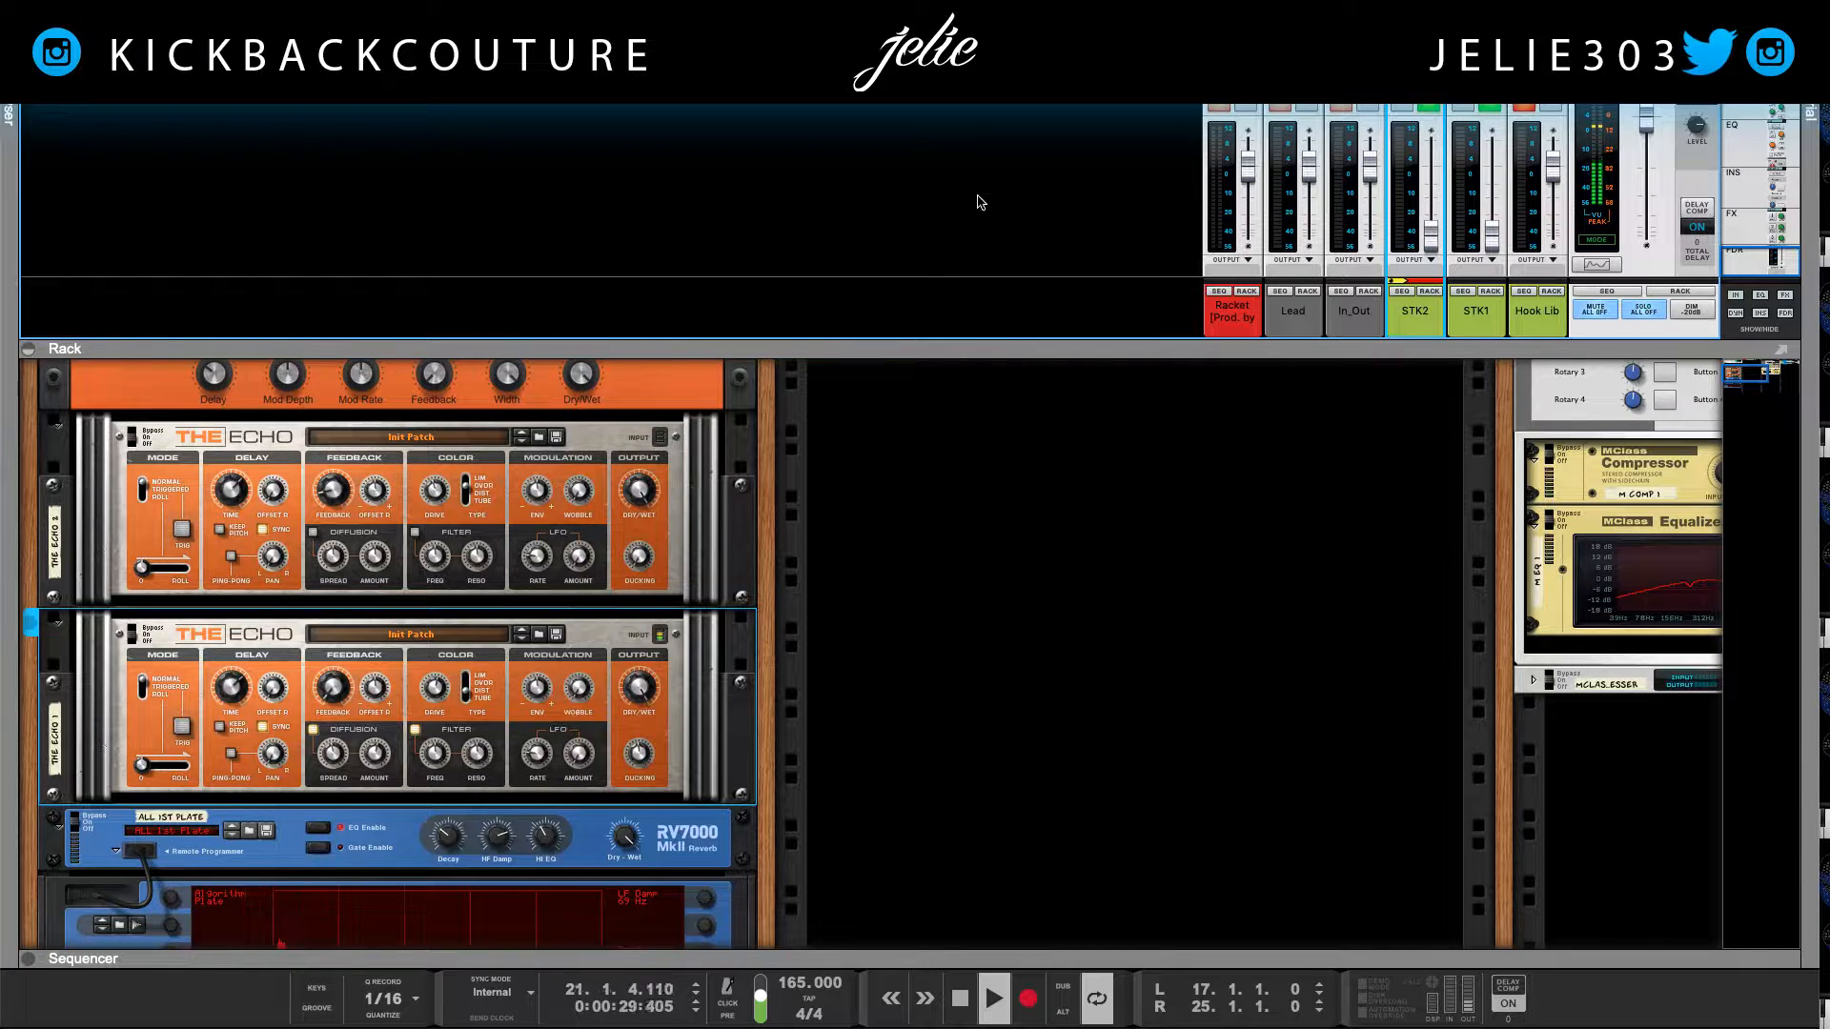
click(1237, 107)
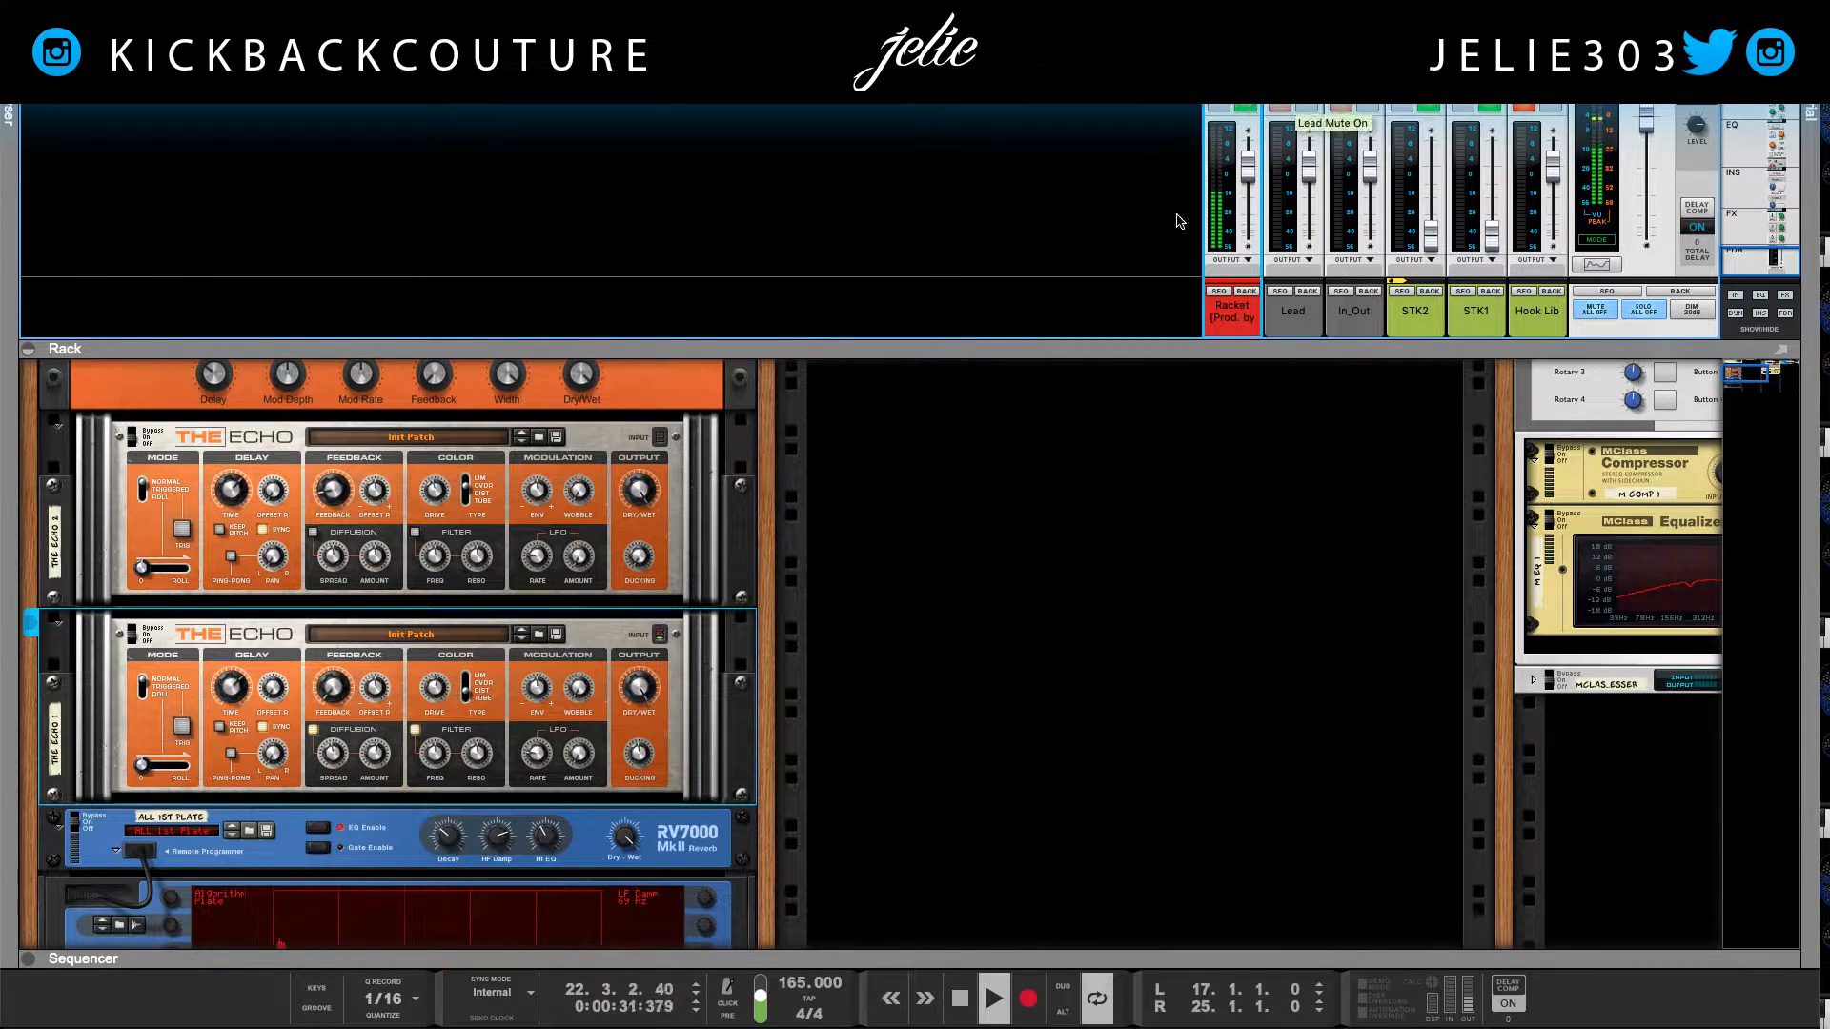
click(1252, 110)
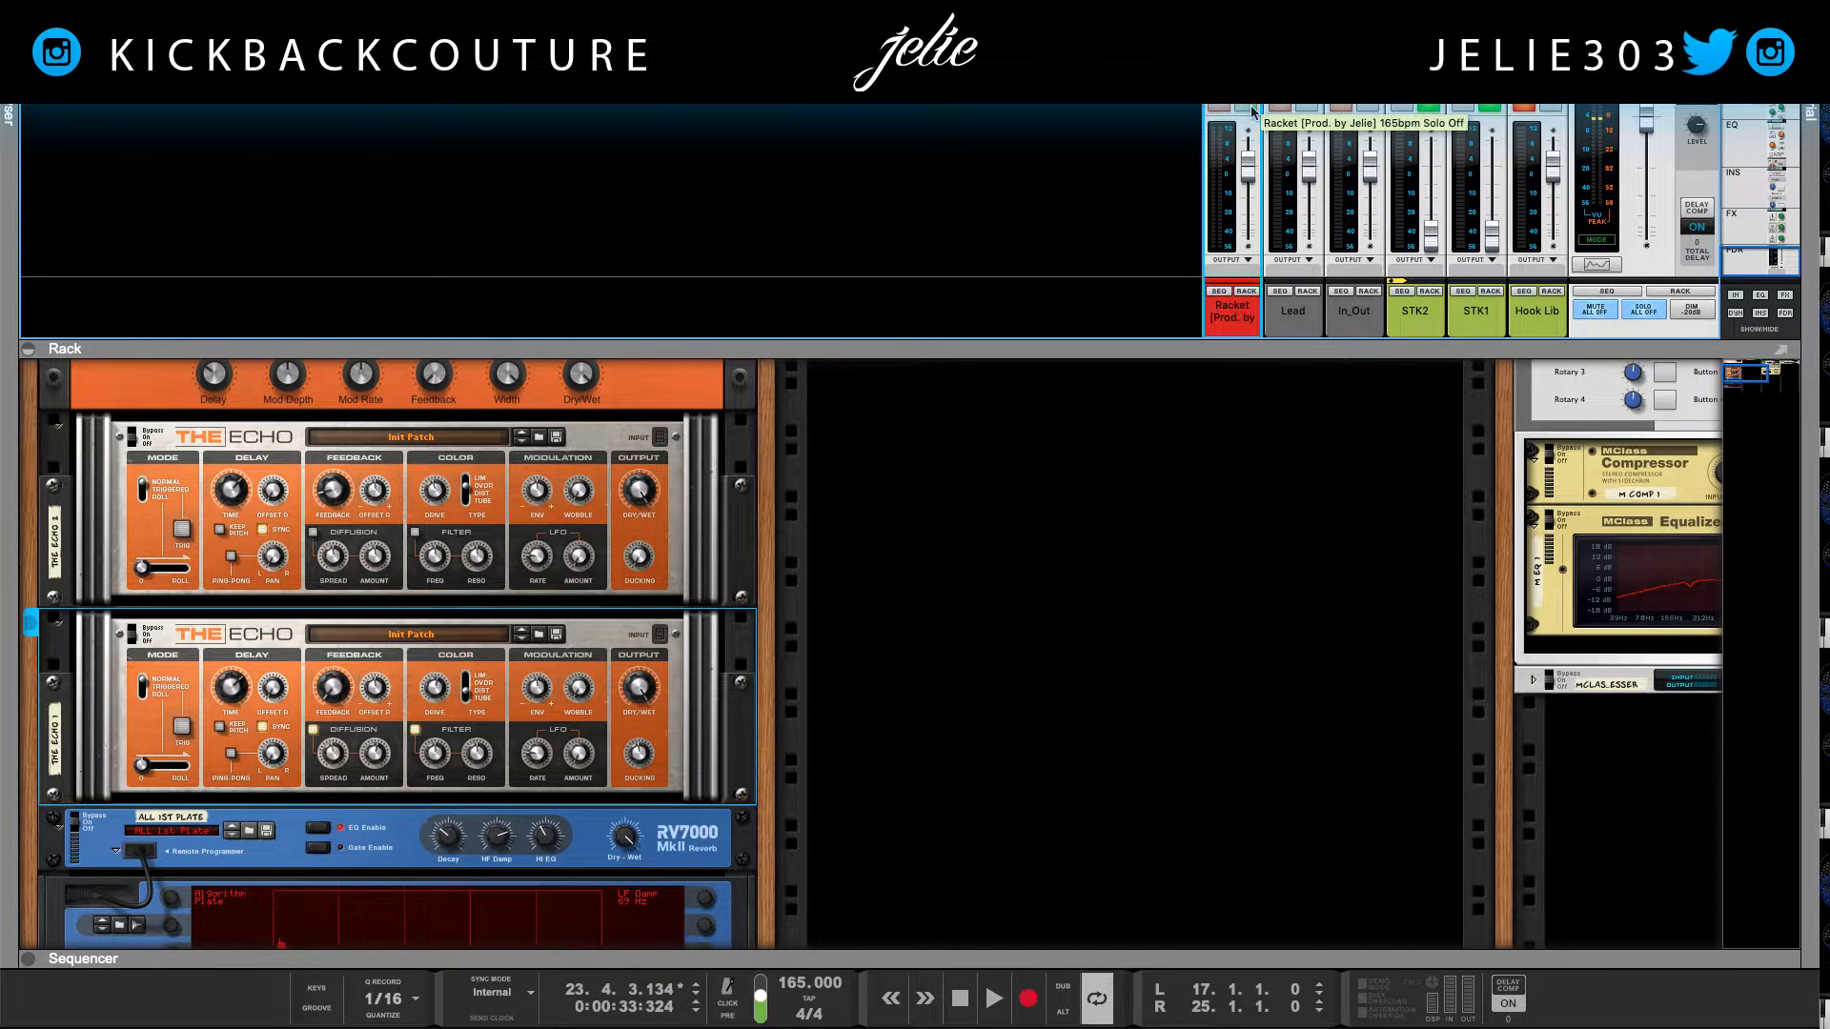
Step: Enlarge the mixer again and reset the STK2 and STK1 faders to their default level
scroll(1171, 497, up, 1)
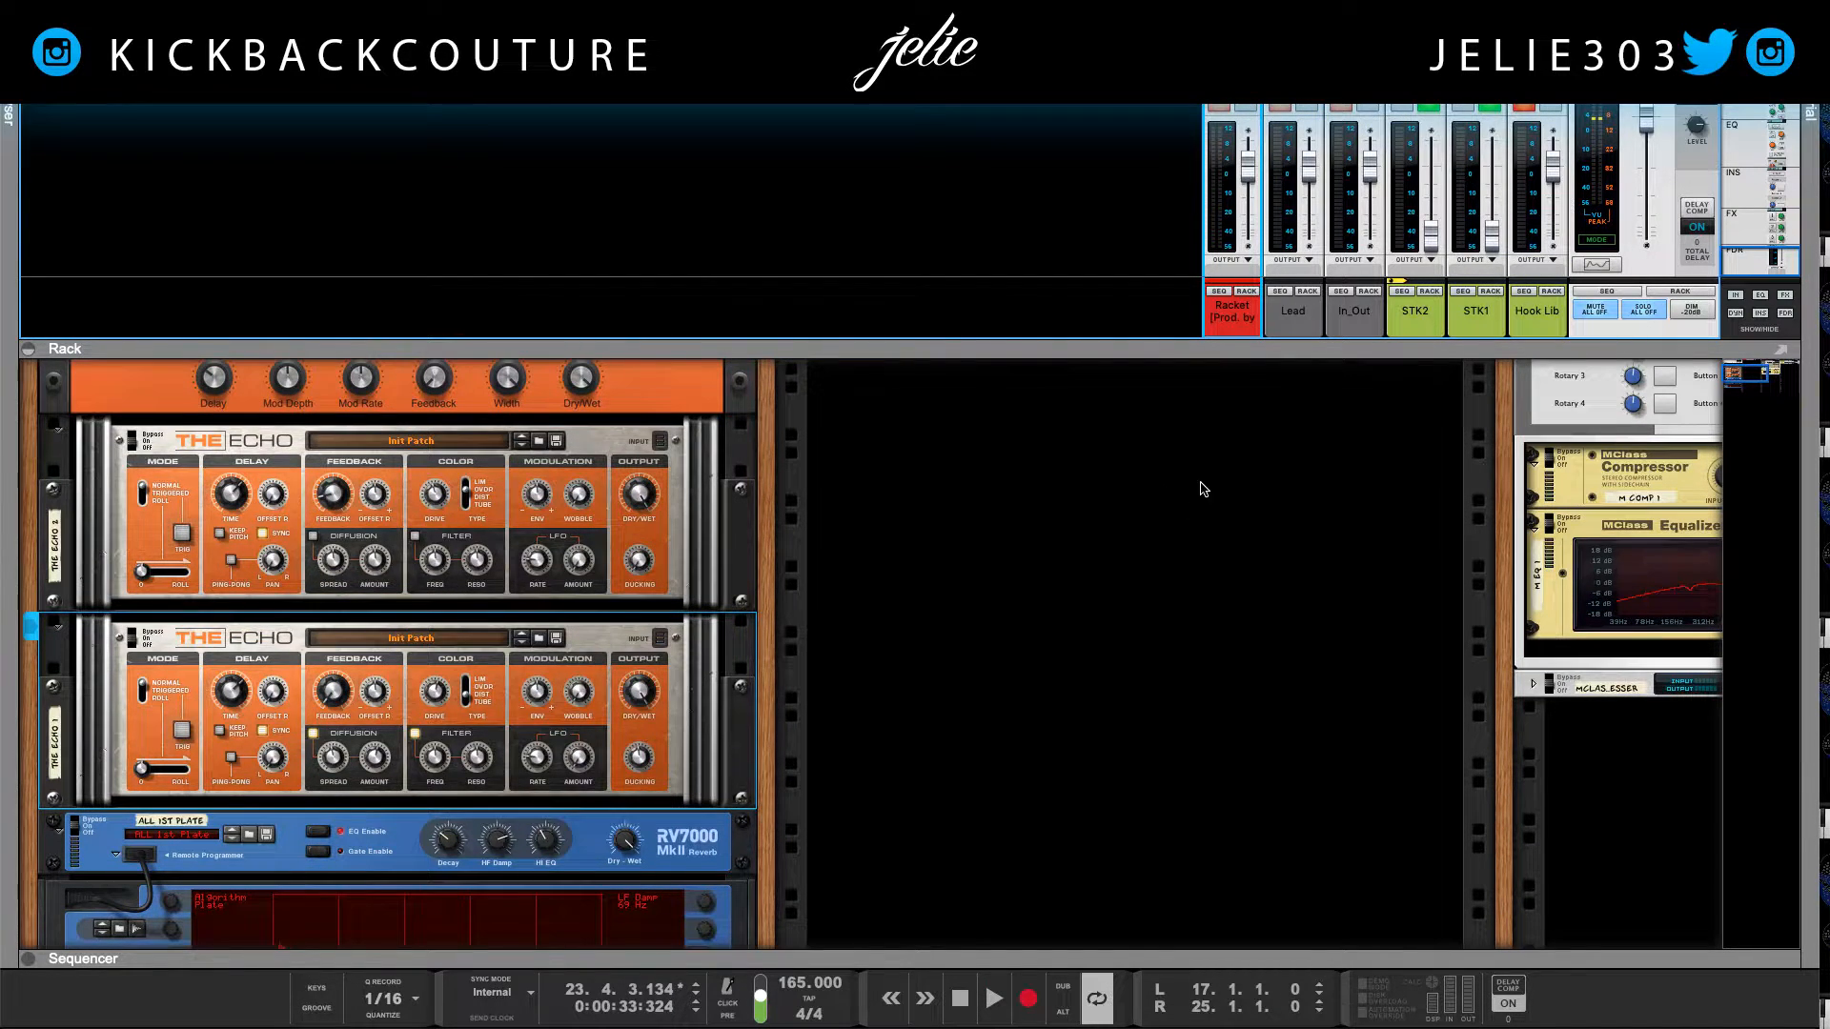
drag(1308, 349, 1275, 637)
scroll(1458, 386, up, 2)
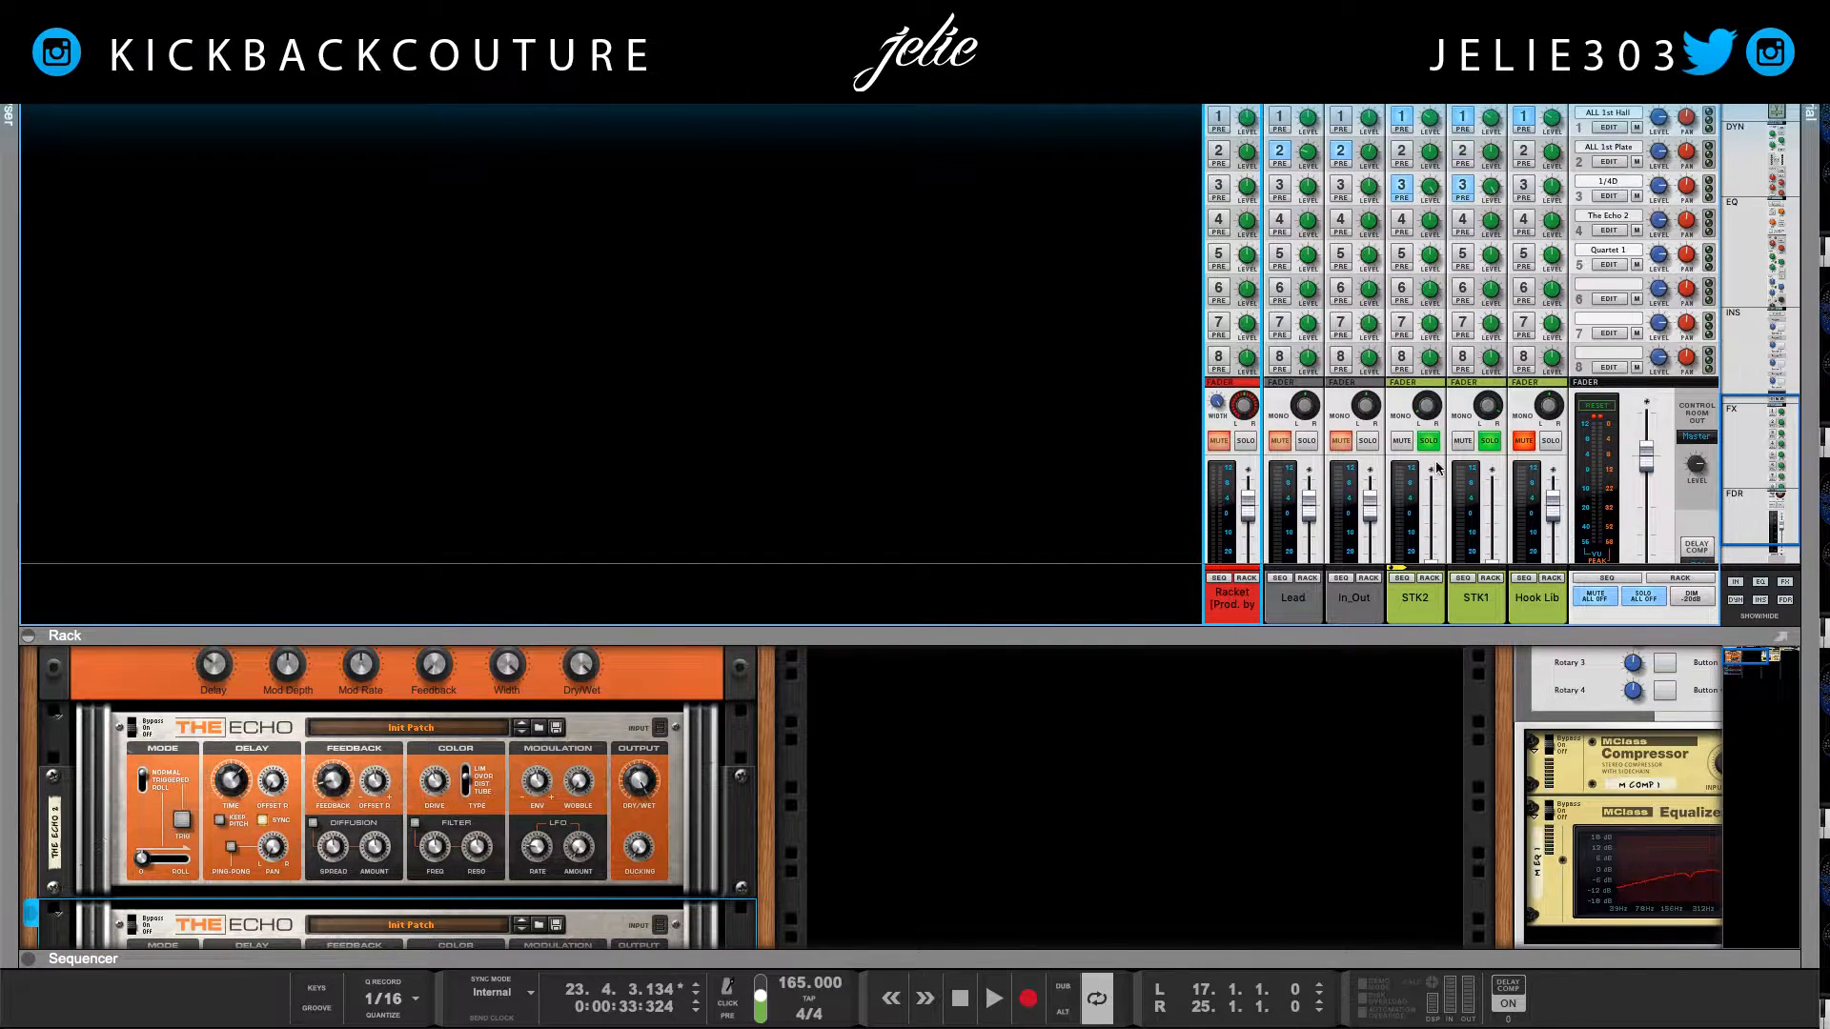
ctrl+click(1430, 539)
ctrl+click(1492, 542)
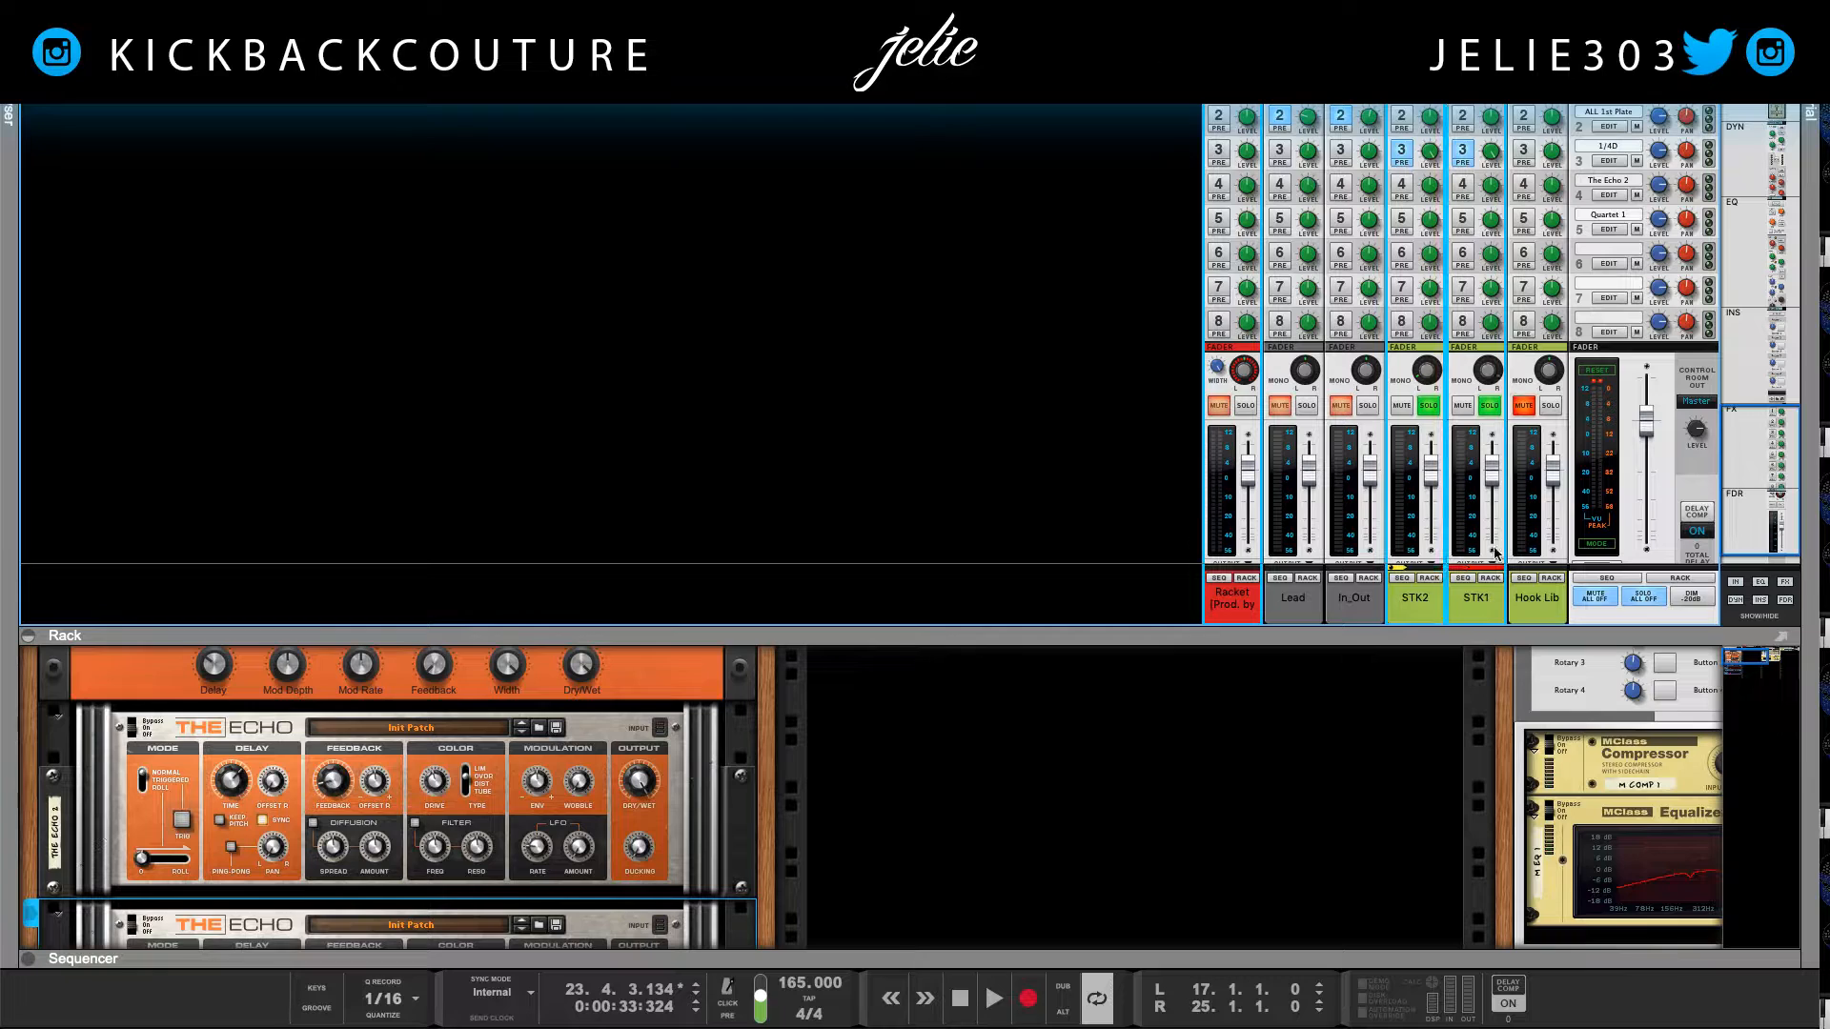
Step: Solo the Racket track and, during playback, lower STK2's FX3 send to -21.99 dB and reduce STK1's FX3 send
scroll(1449, 381, up, 4)
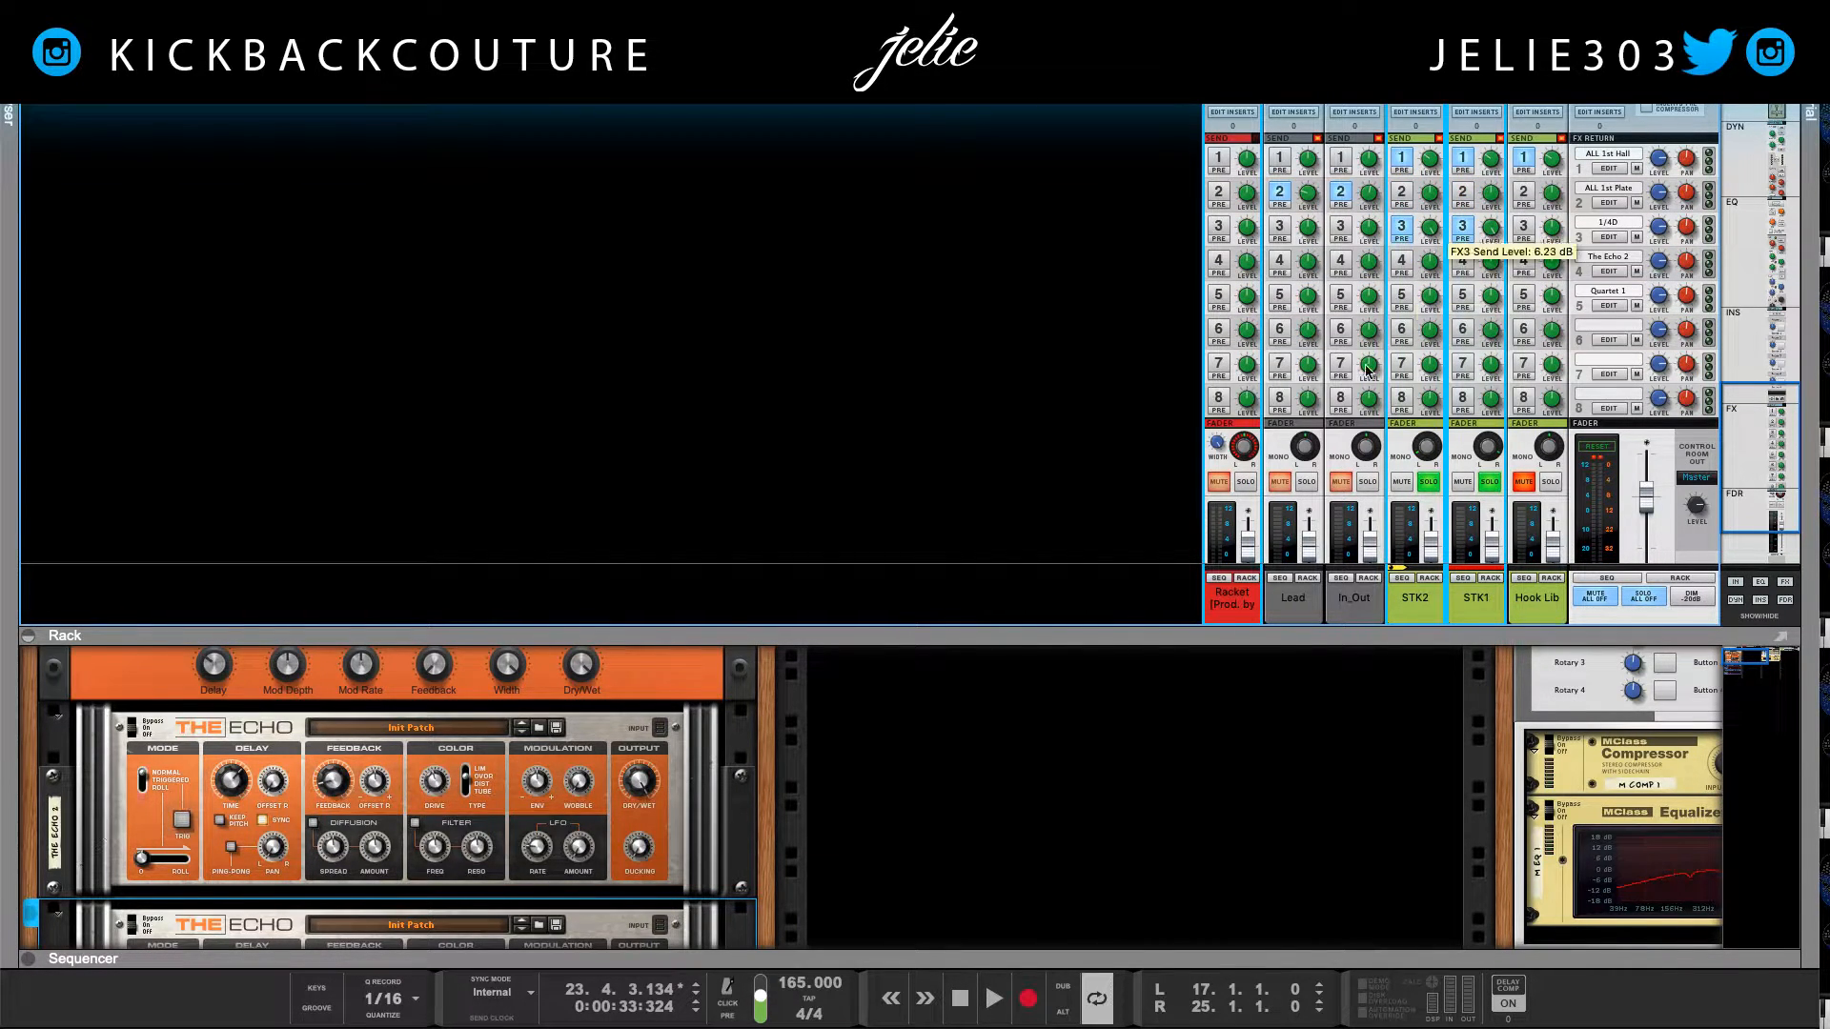
click(1245, 481)
key(space)
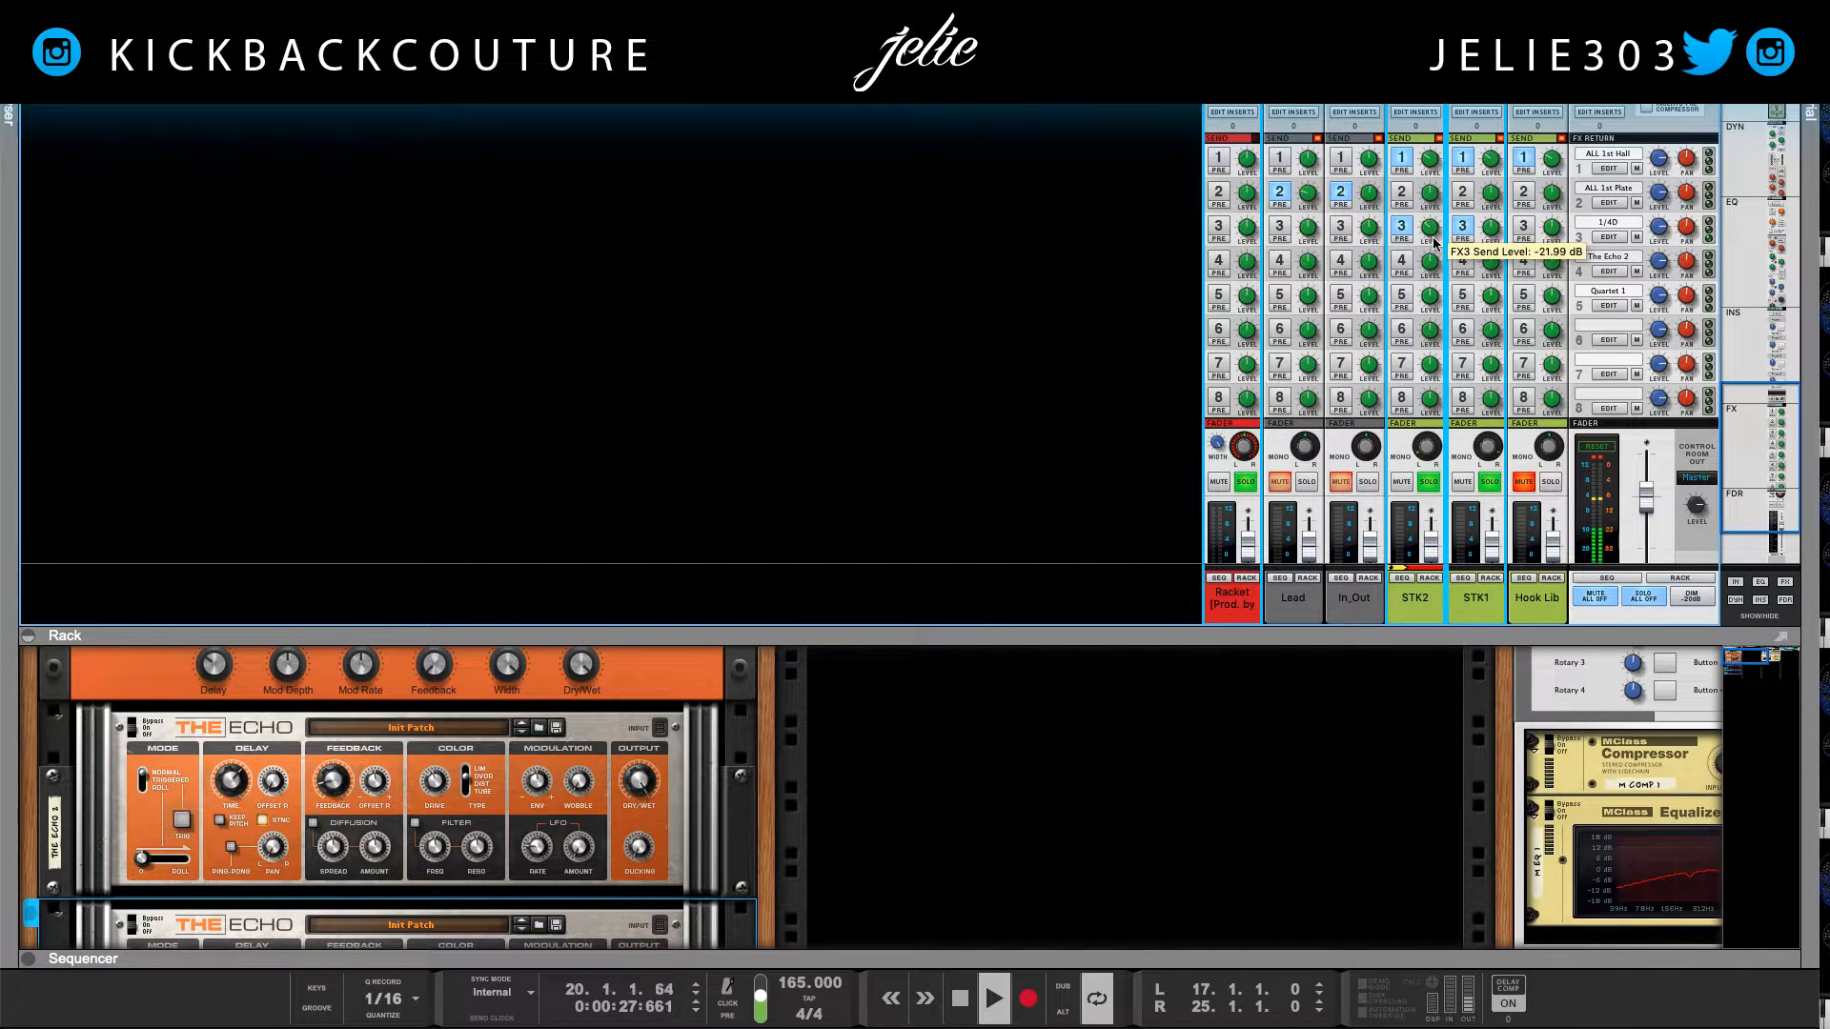
drag(1491, 229, 1488, 251)
mouse_move(1431, 242)
key(space)
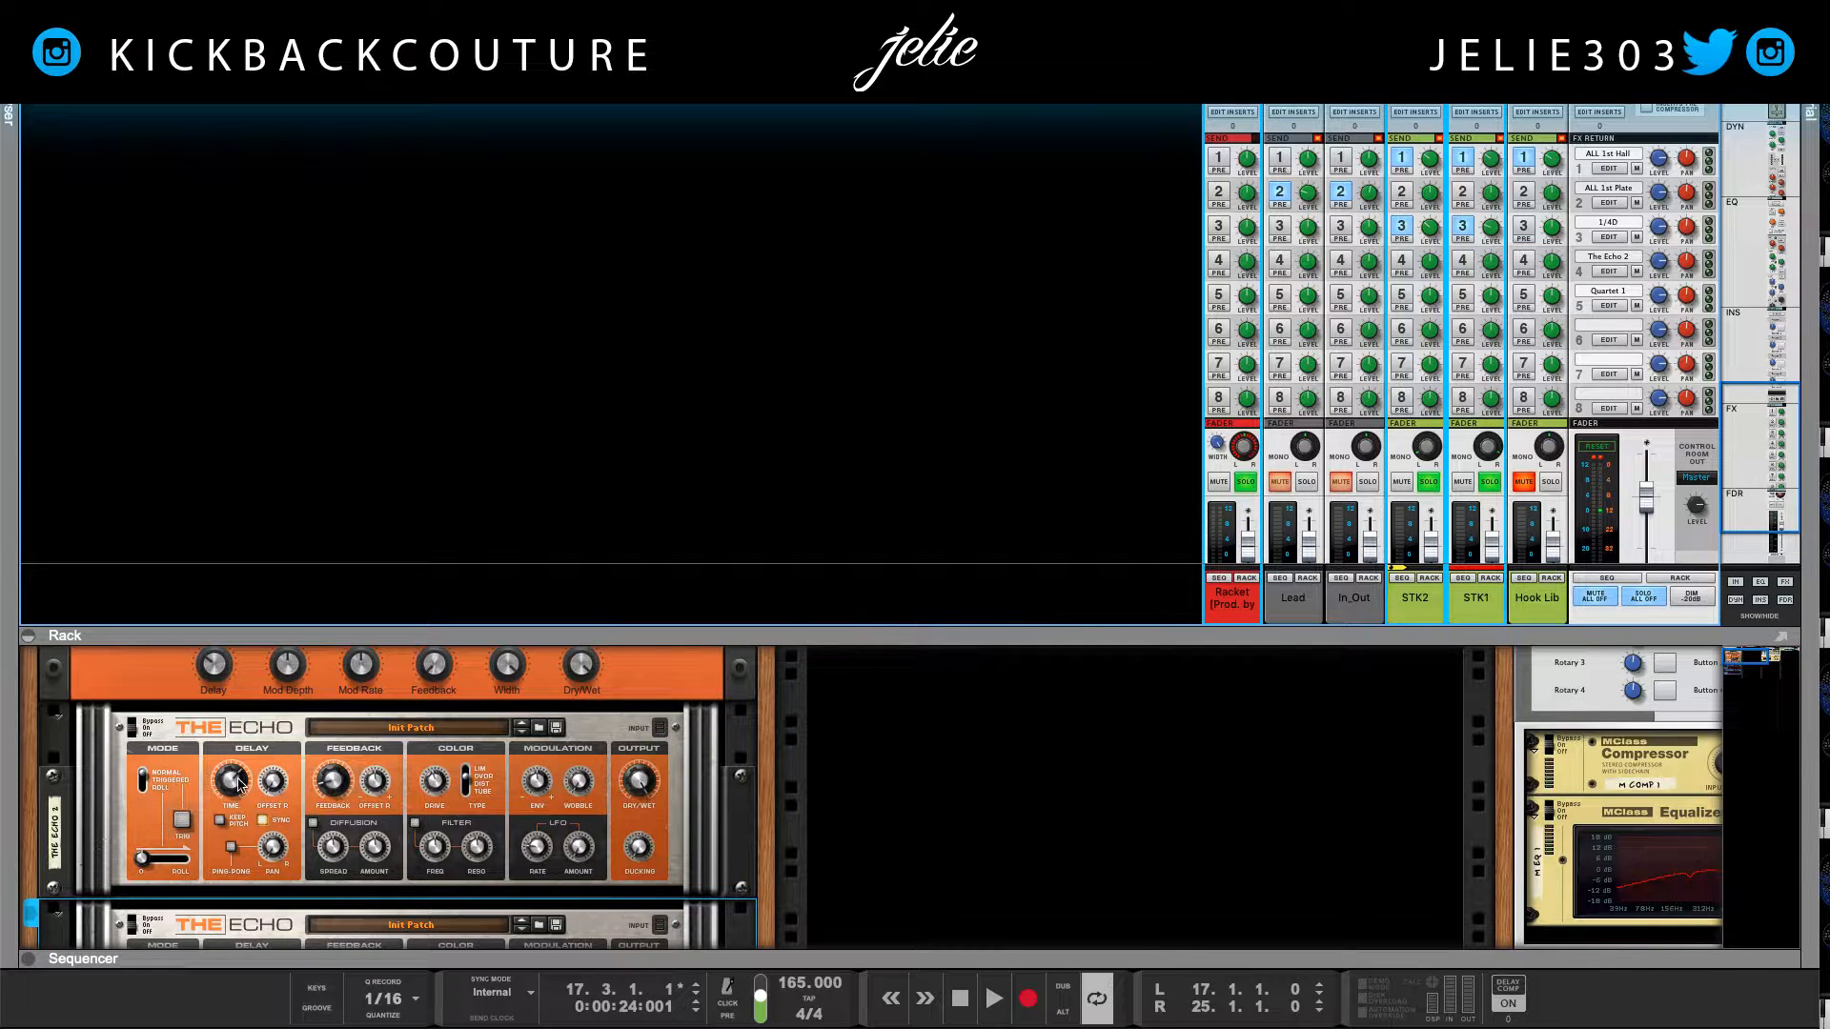
Step: Bring up the Echo that feeds FX3, raise its delay time, and play the loop to hear it
click(230, 788)
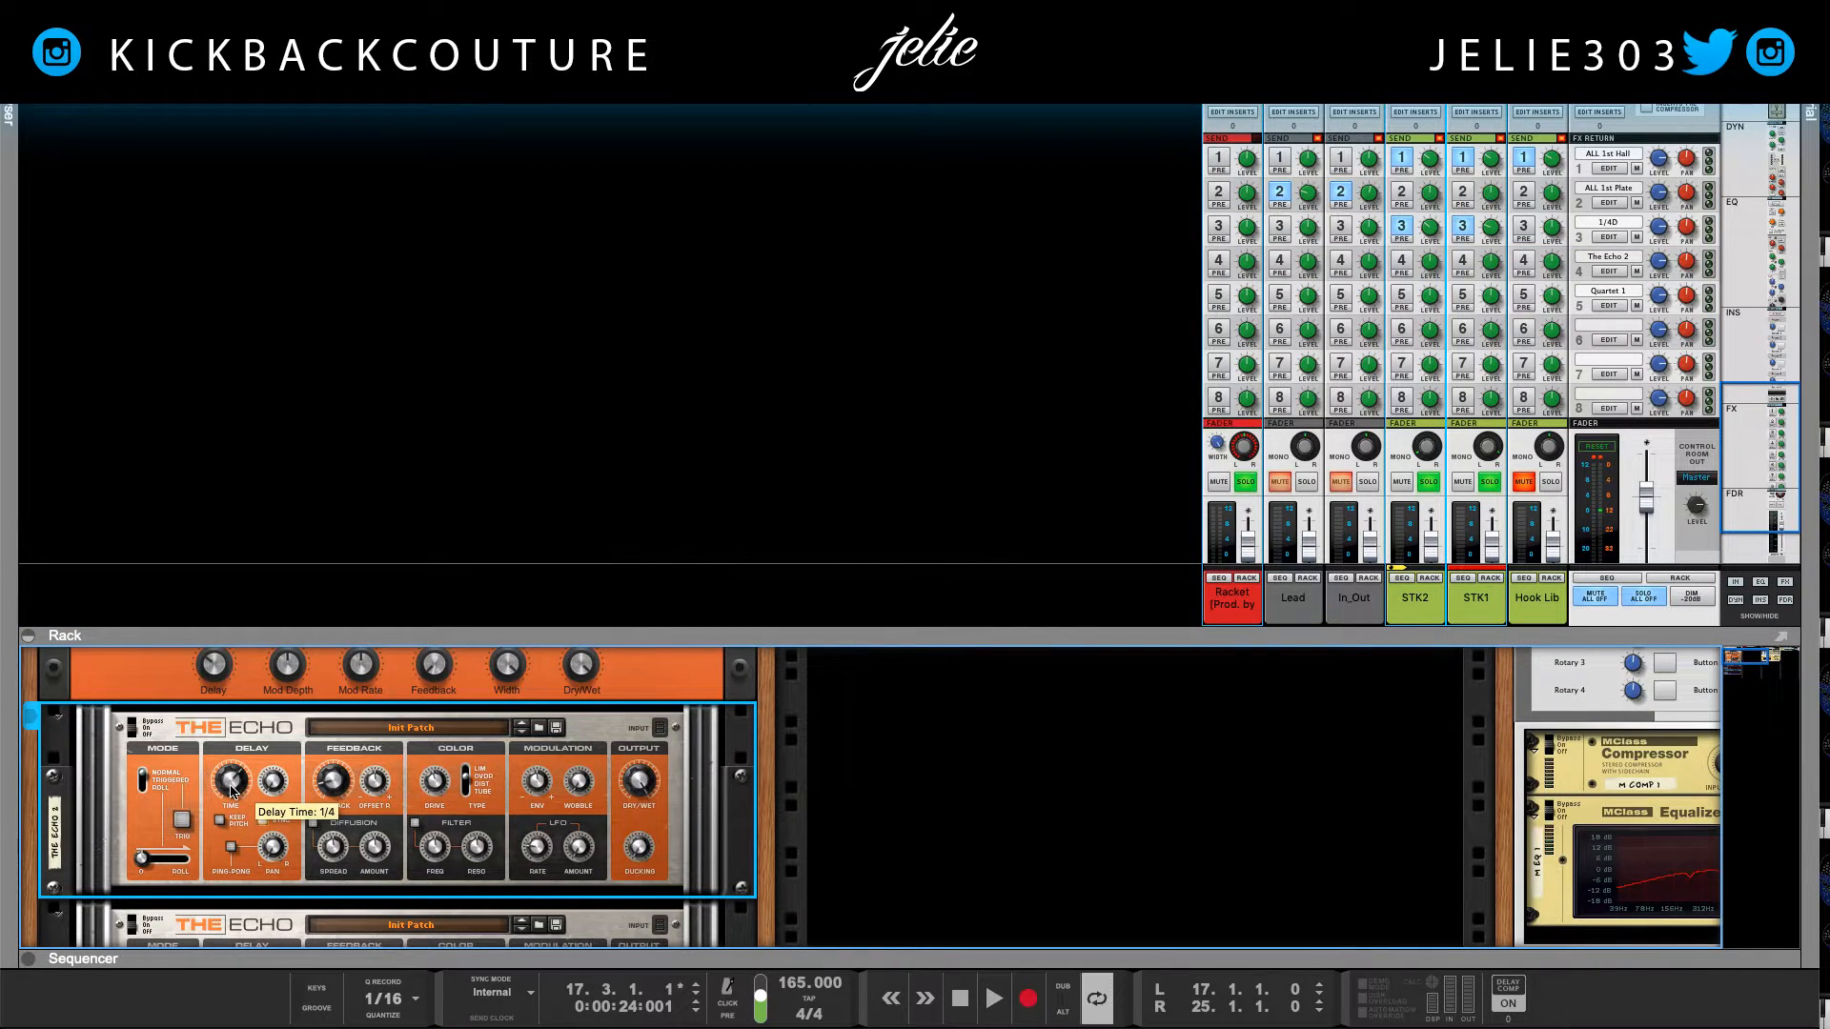
click(1608, 238)
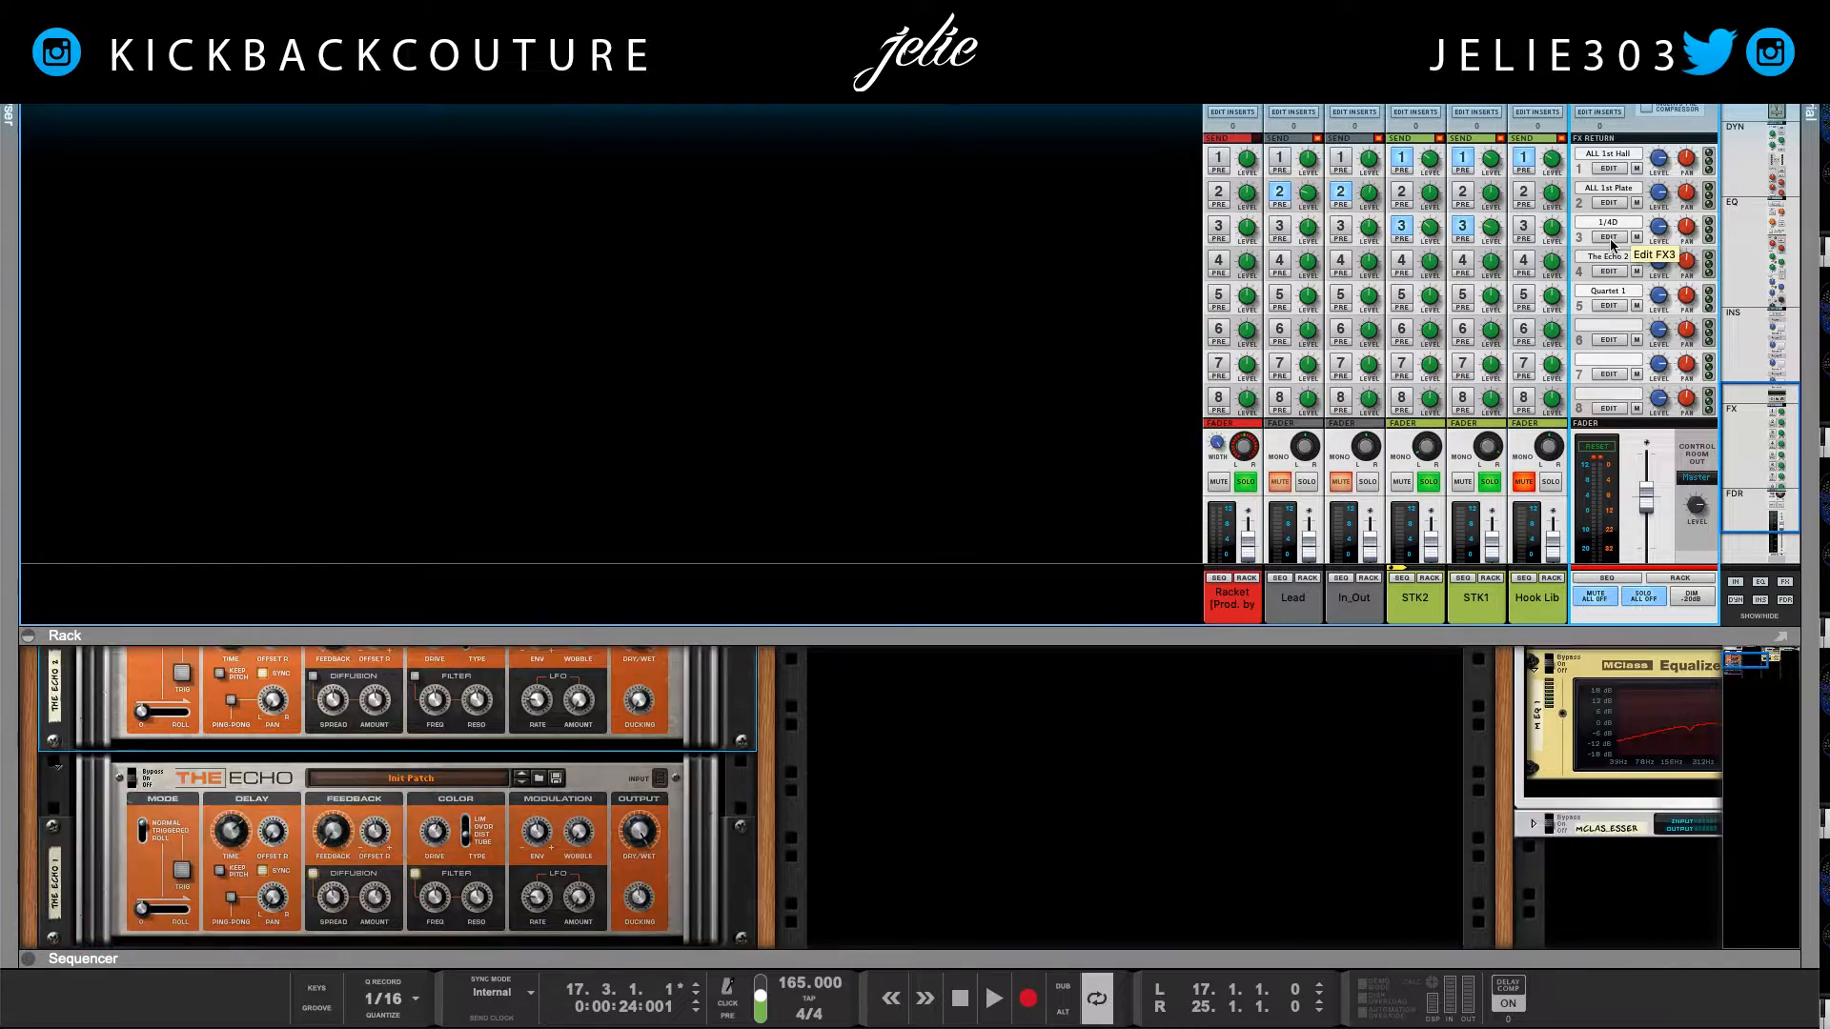
click(232, 827)
drag(231, 827, 228, 815)
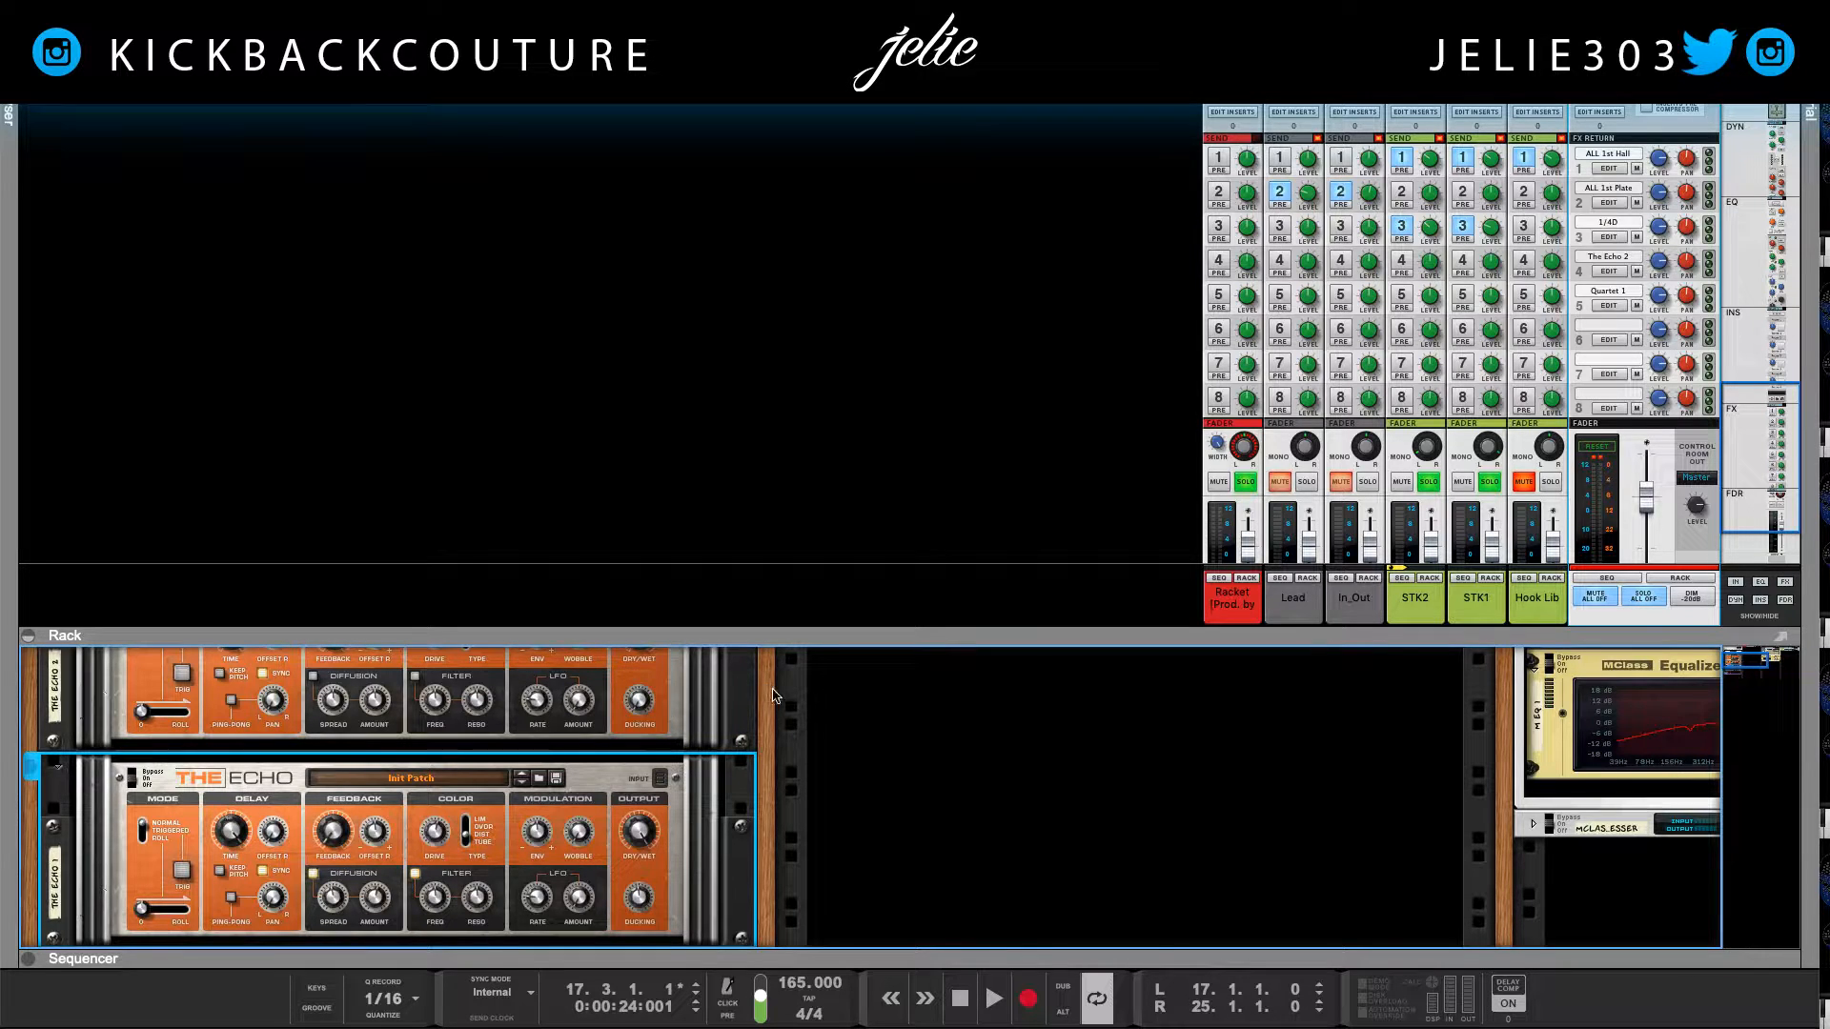
key(space)
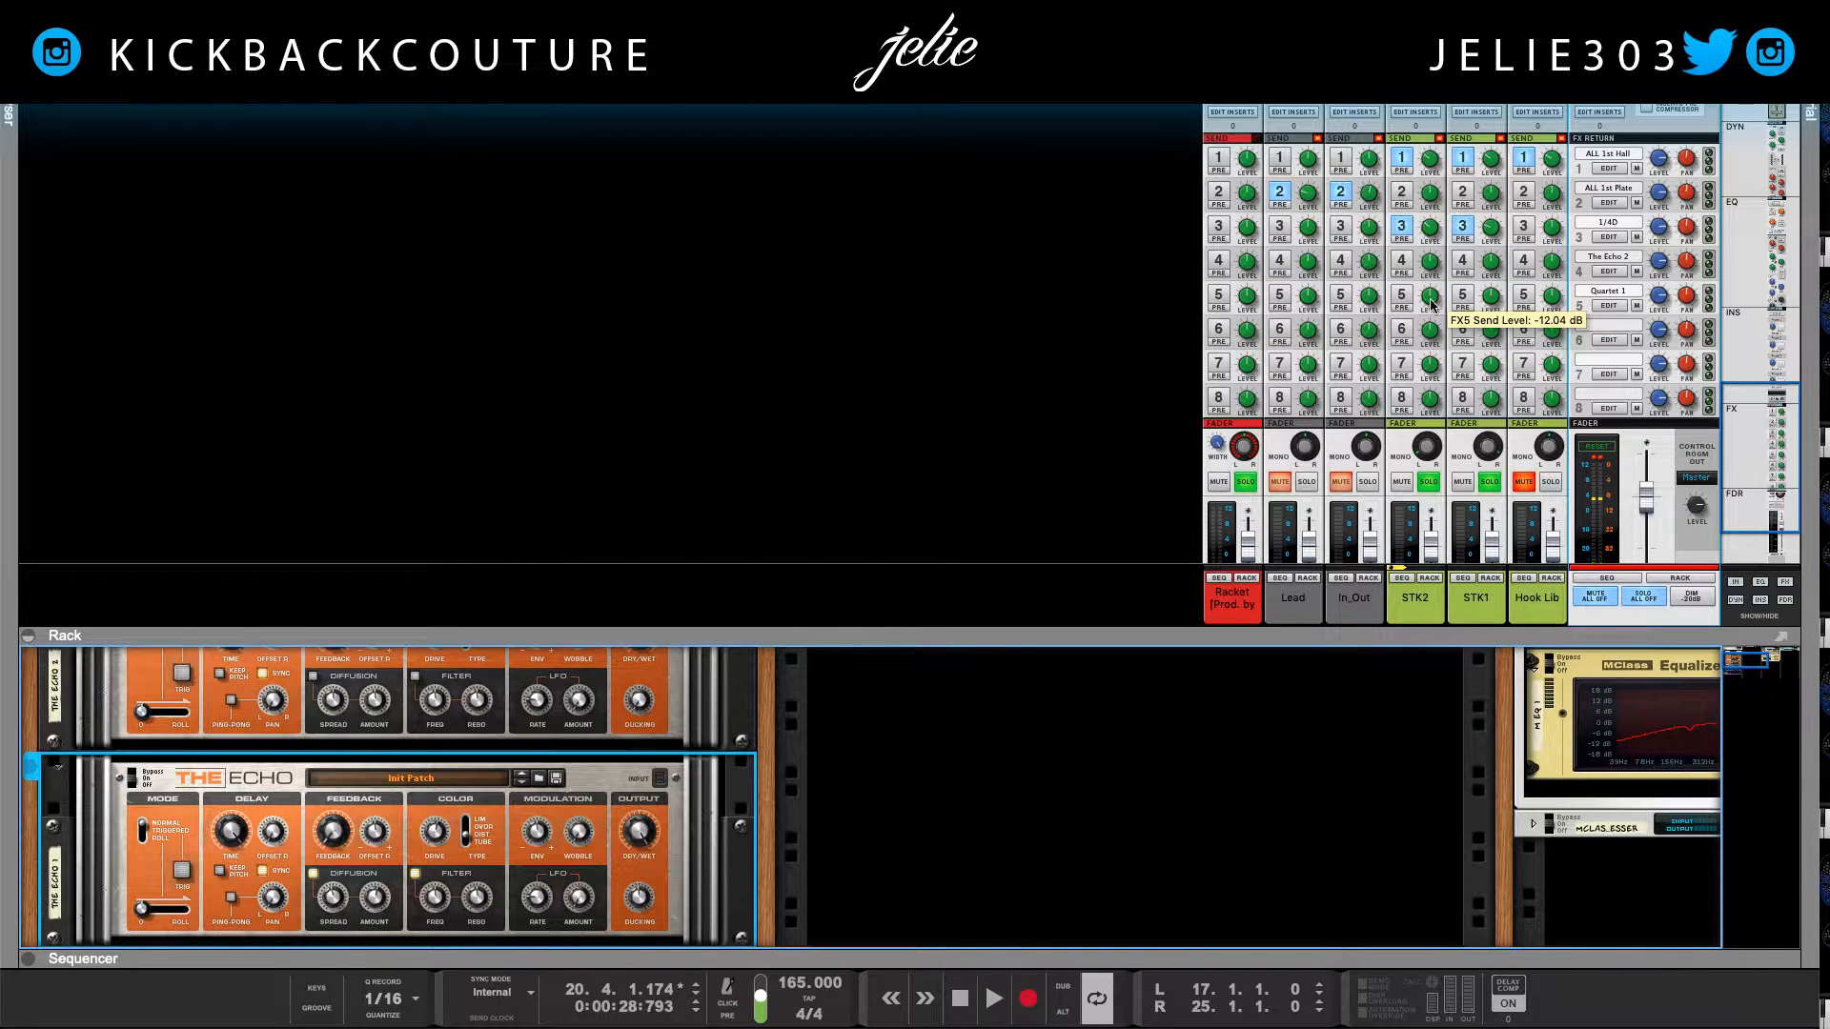
Step: Replay the loop while checking the FX3 send levels of STK2 and STK1 and the FX3 Echo's ducking
key(space)
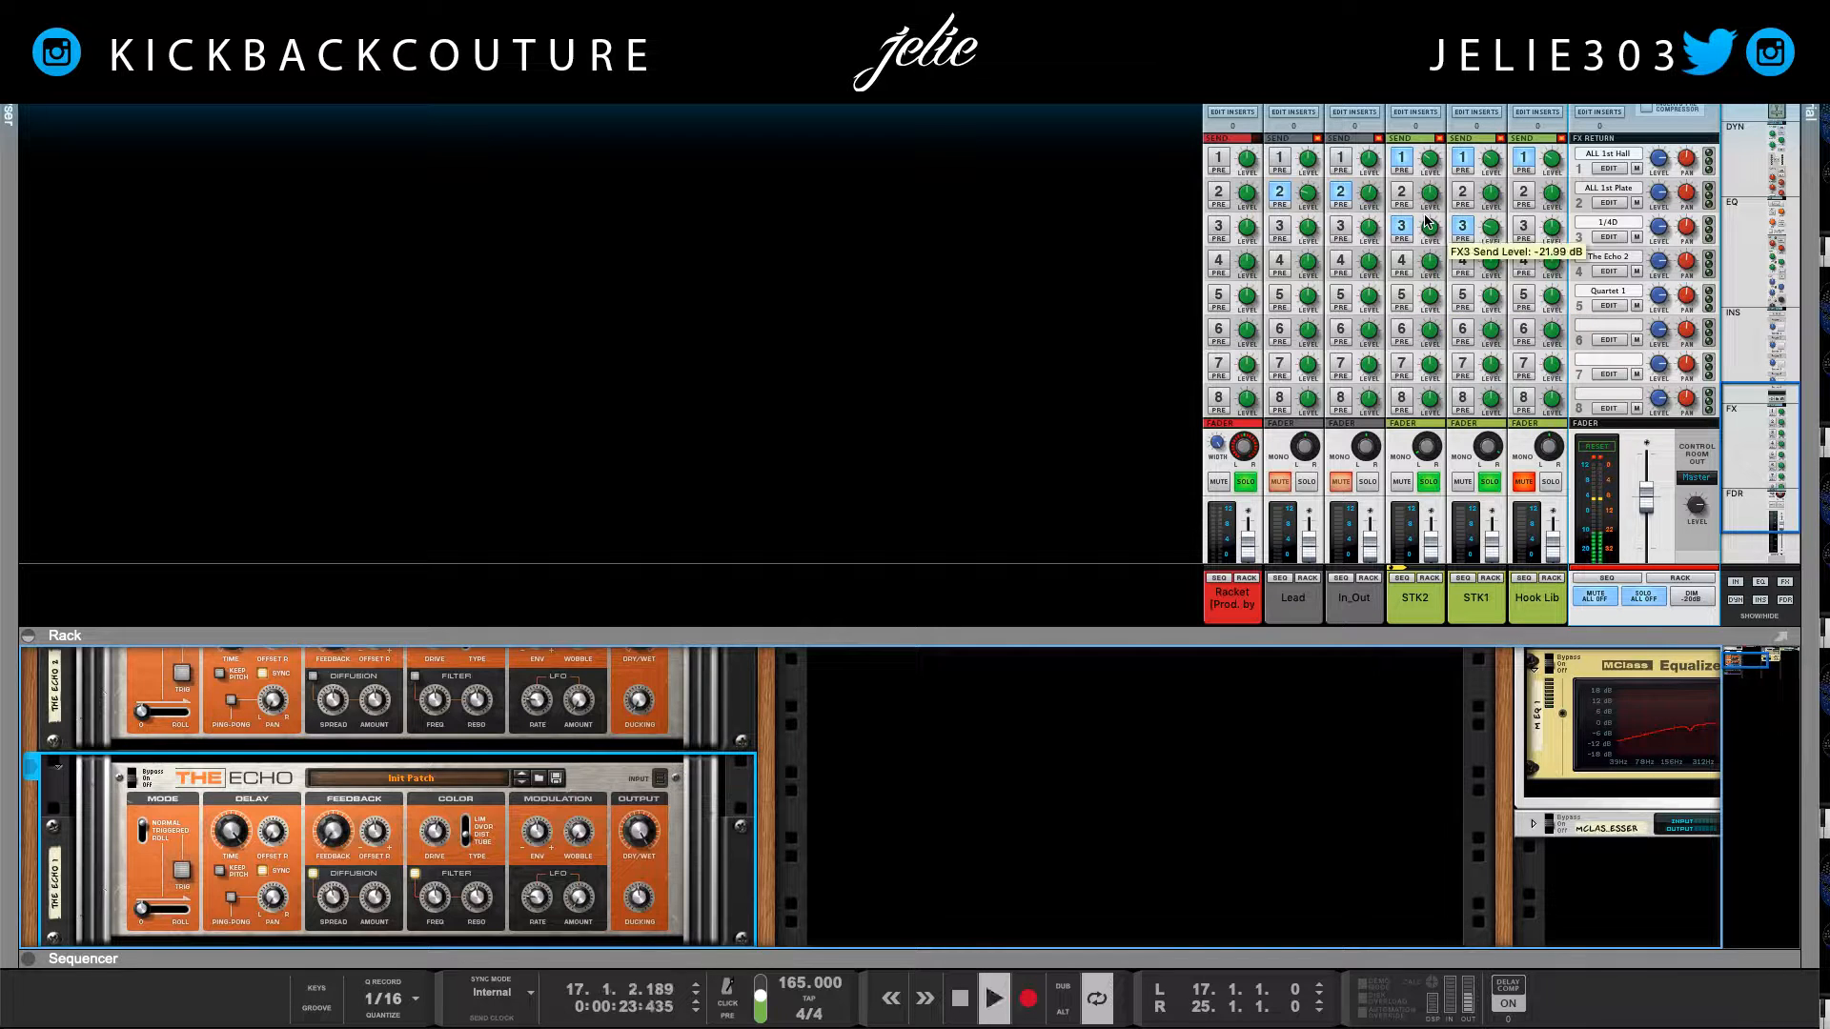
click(1427, 233)
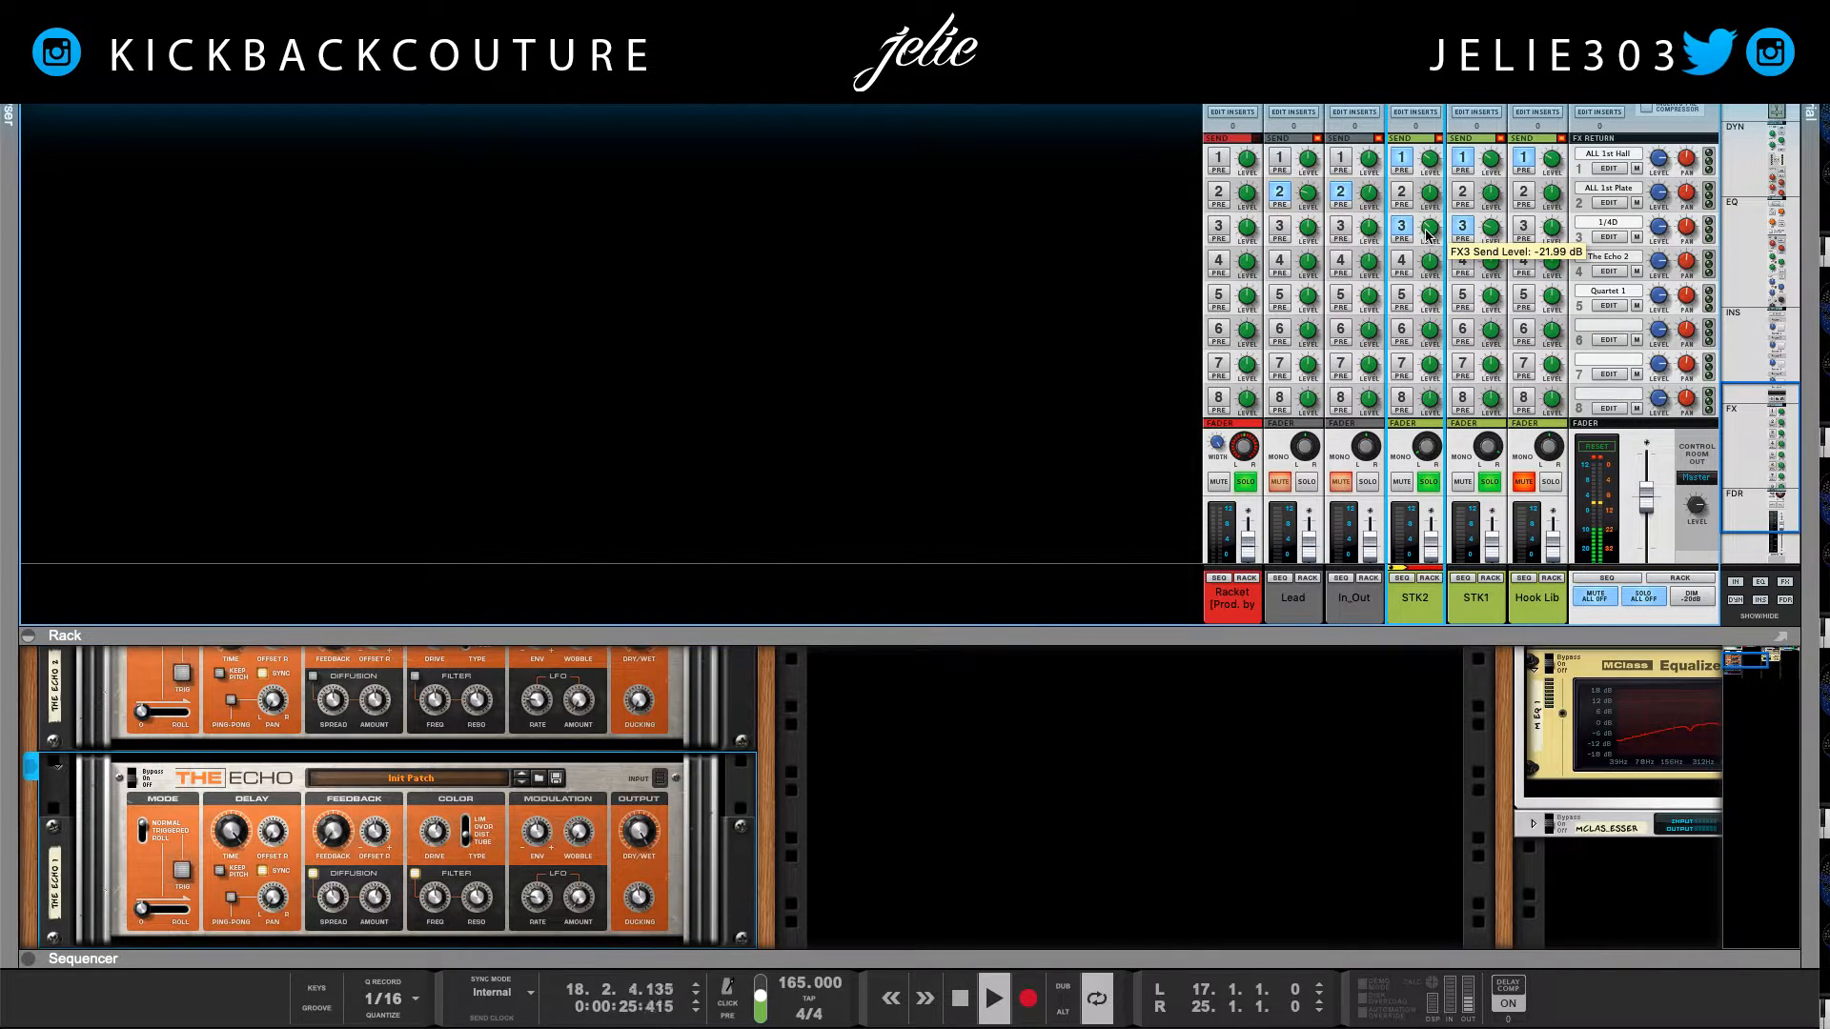
click(1486, 232)
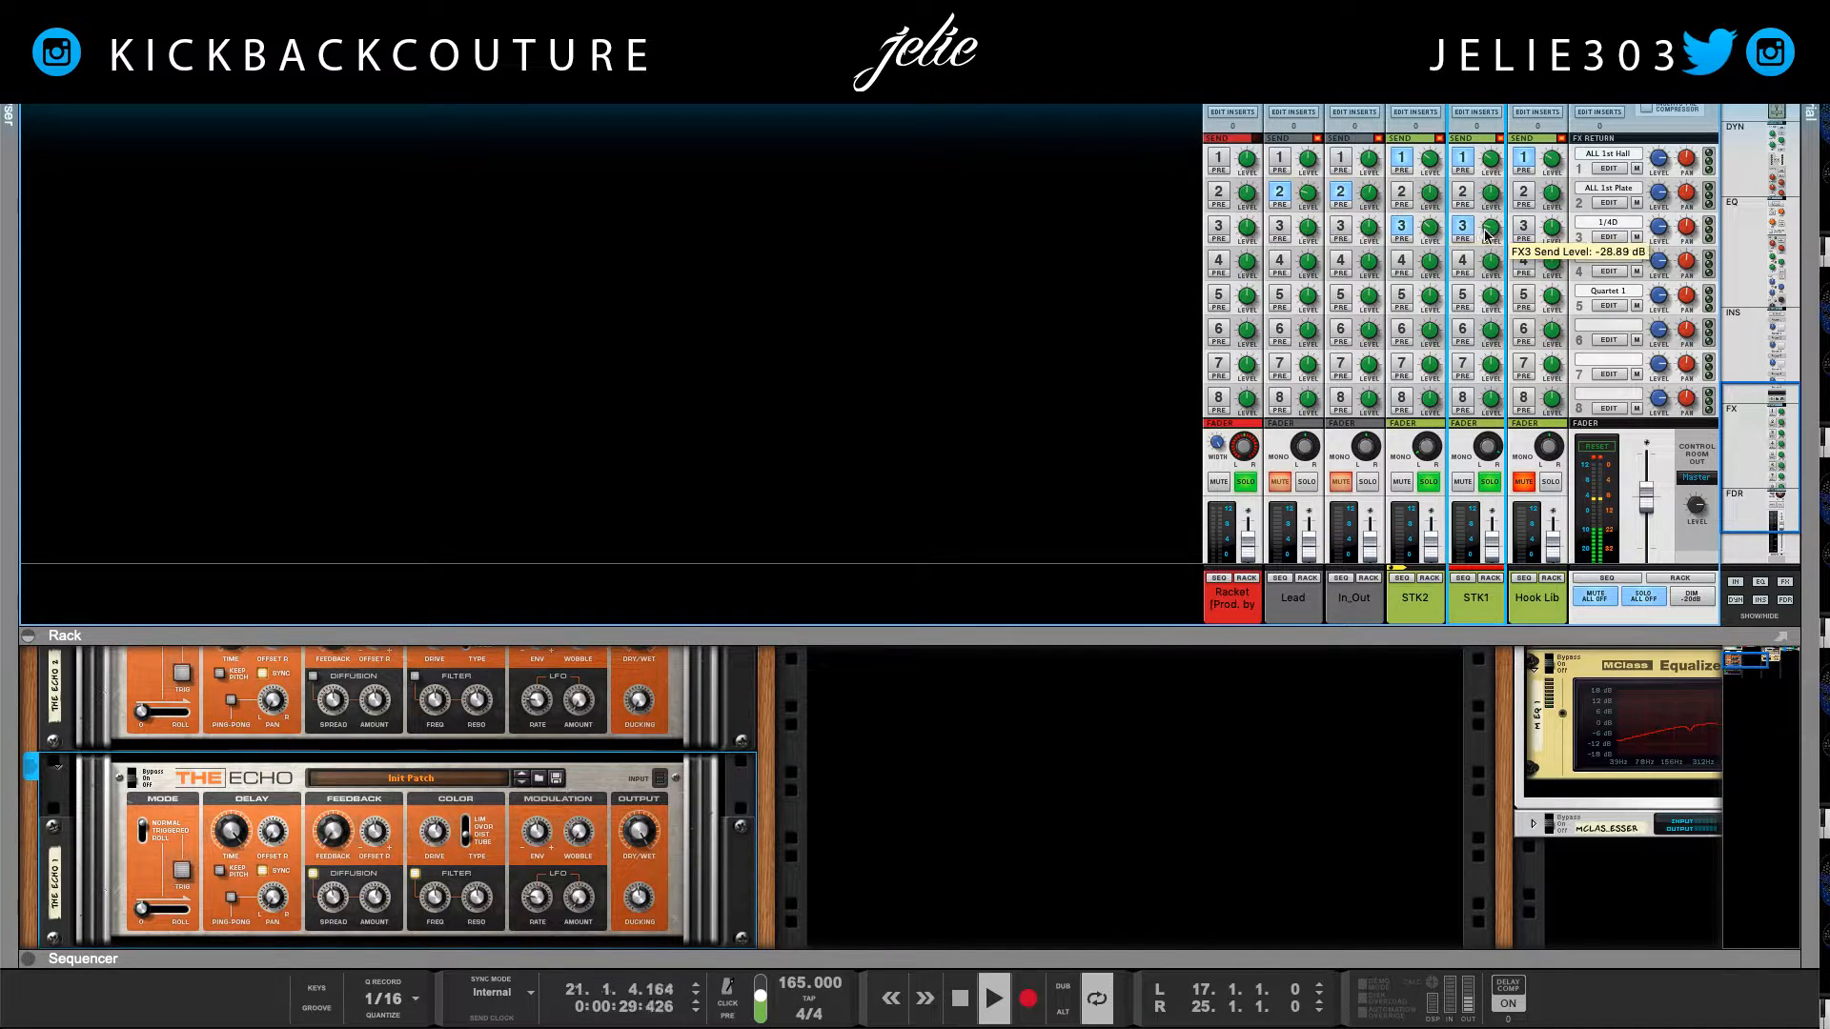
scroll(1490, 231, up, 4)
click(641, 896)
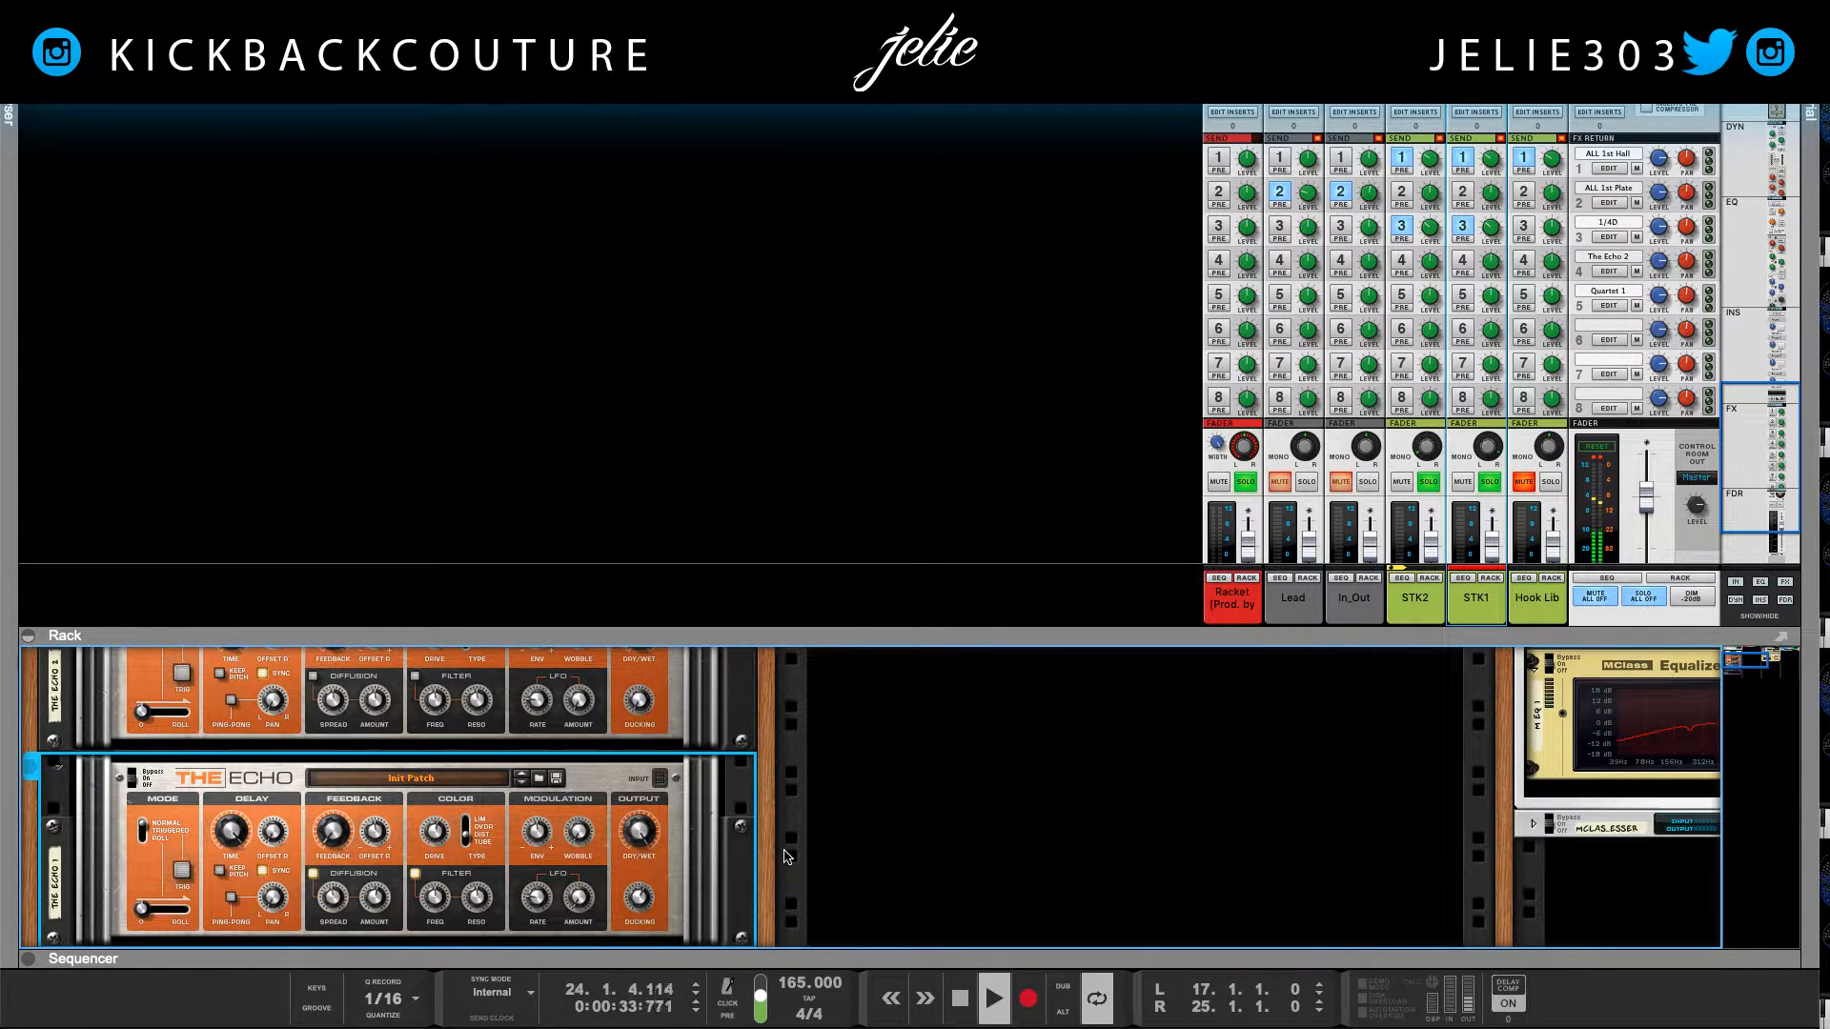
key(space)
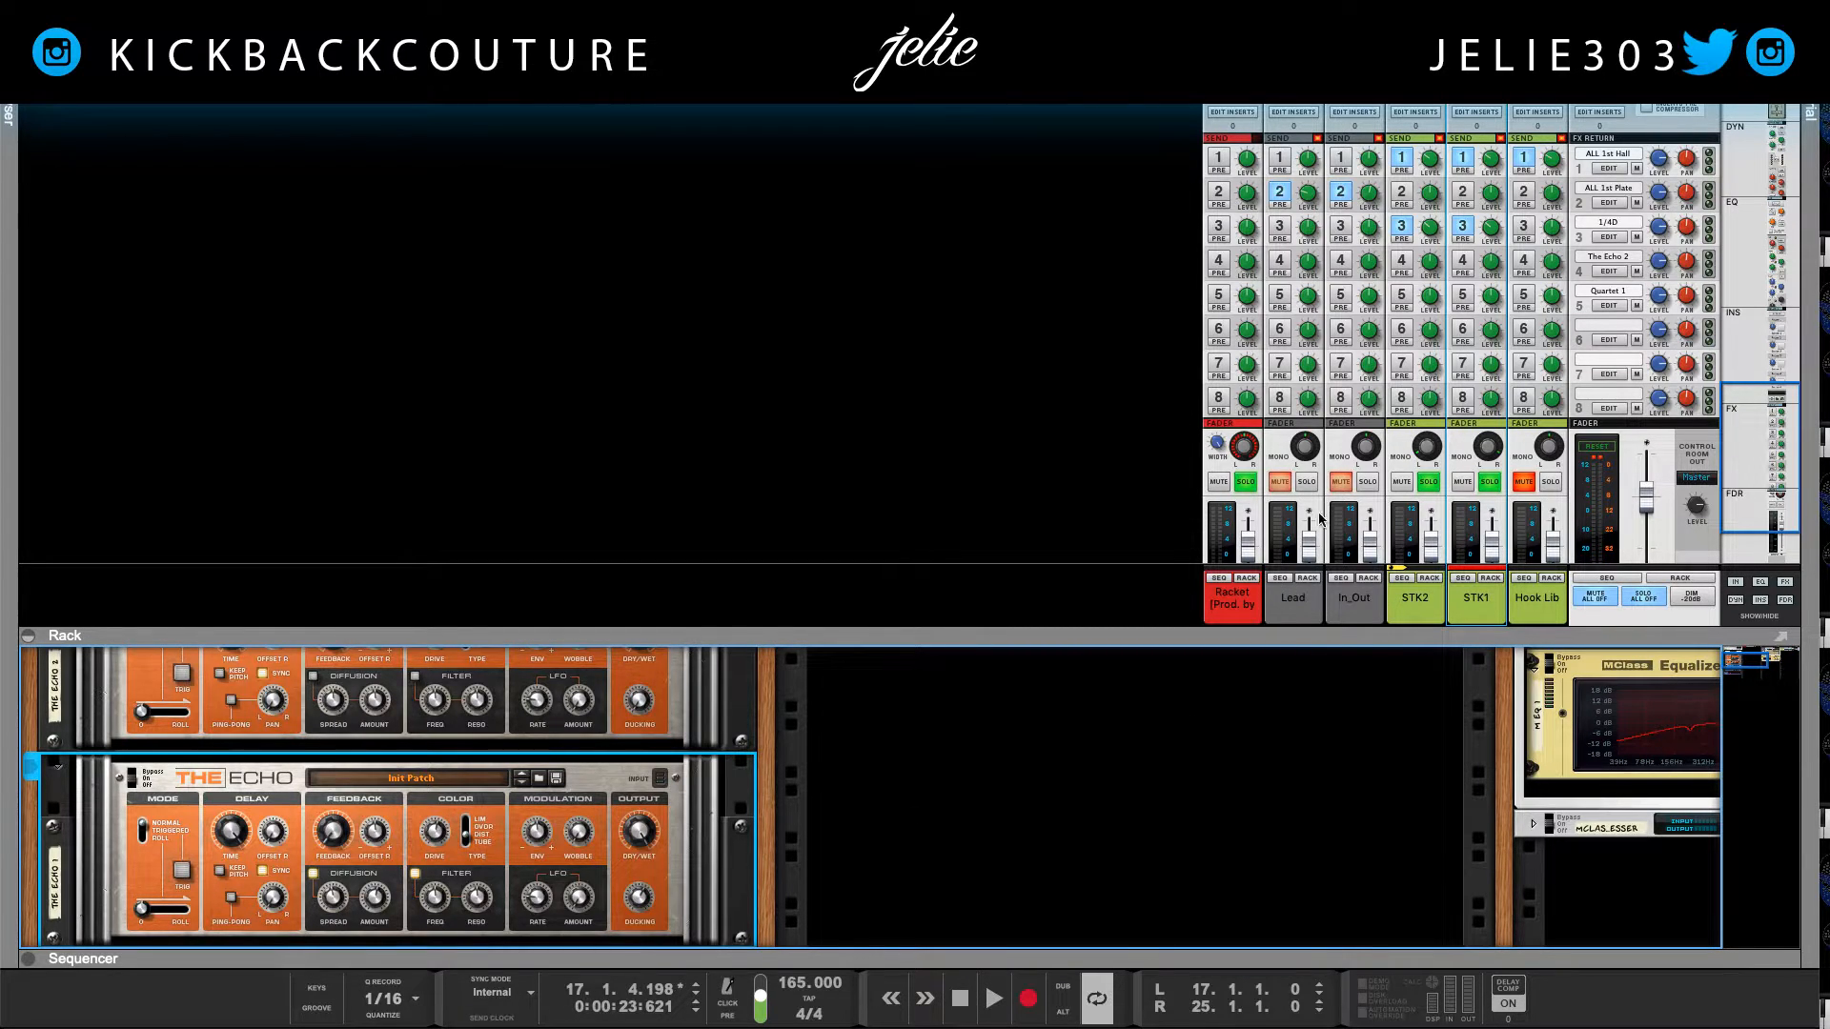
Step: Unmute and solo the Hook Lib and Lead tracks
click(1531, 491)
click(1523, 481)
click(1550, 481)
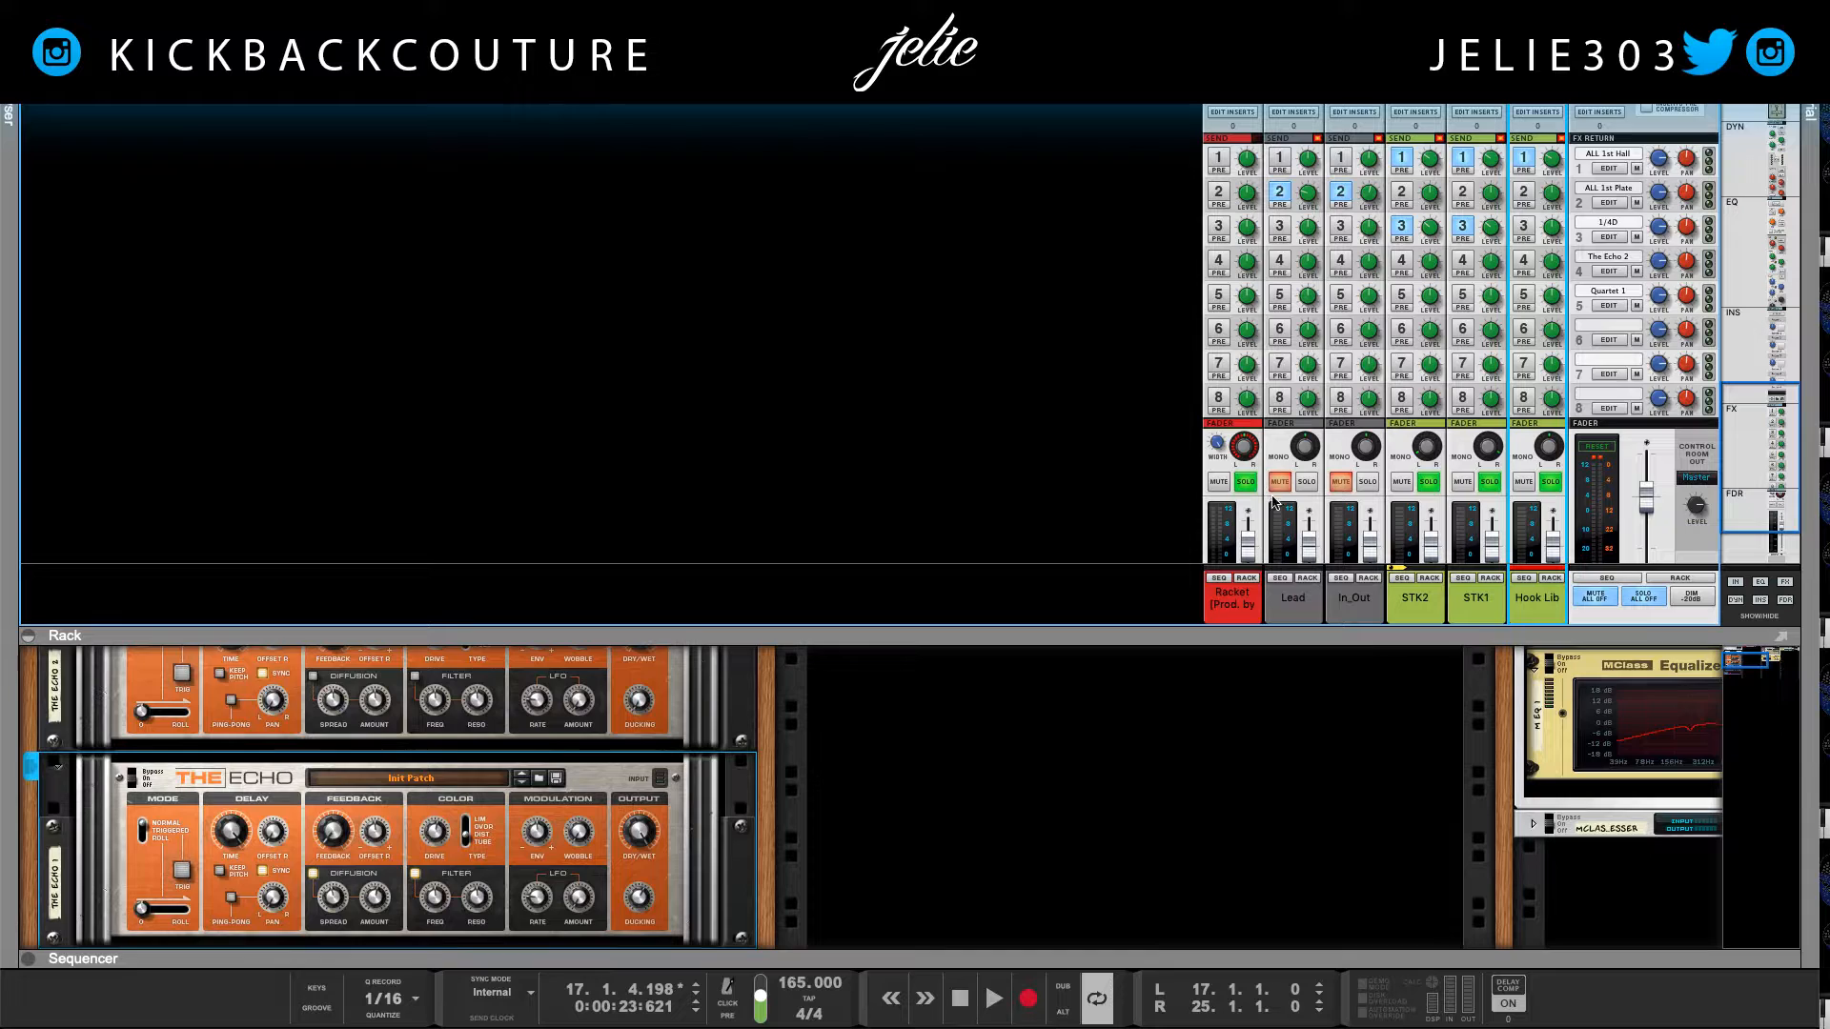
click(1303, 606)
click(1331, 608)
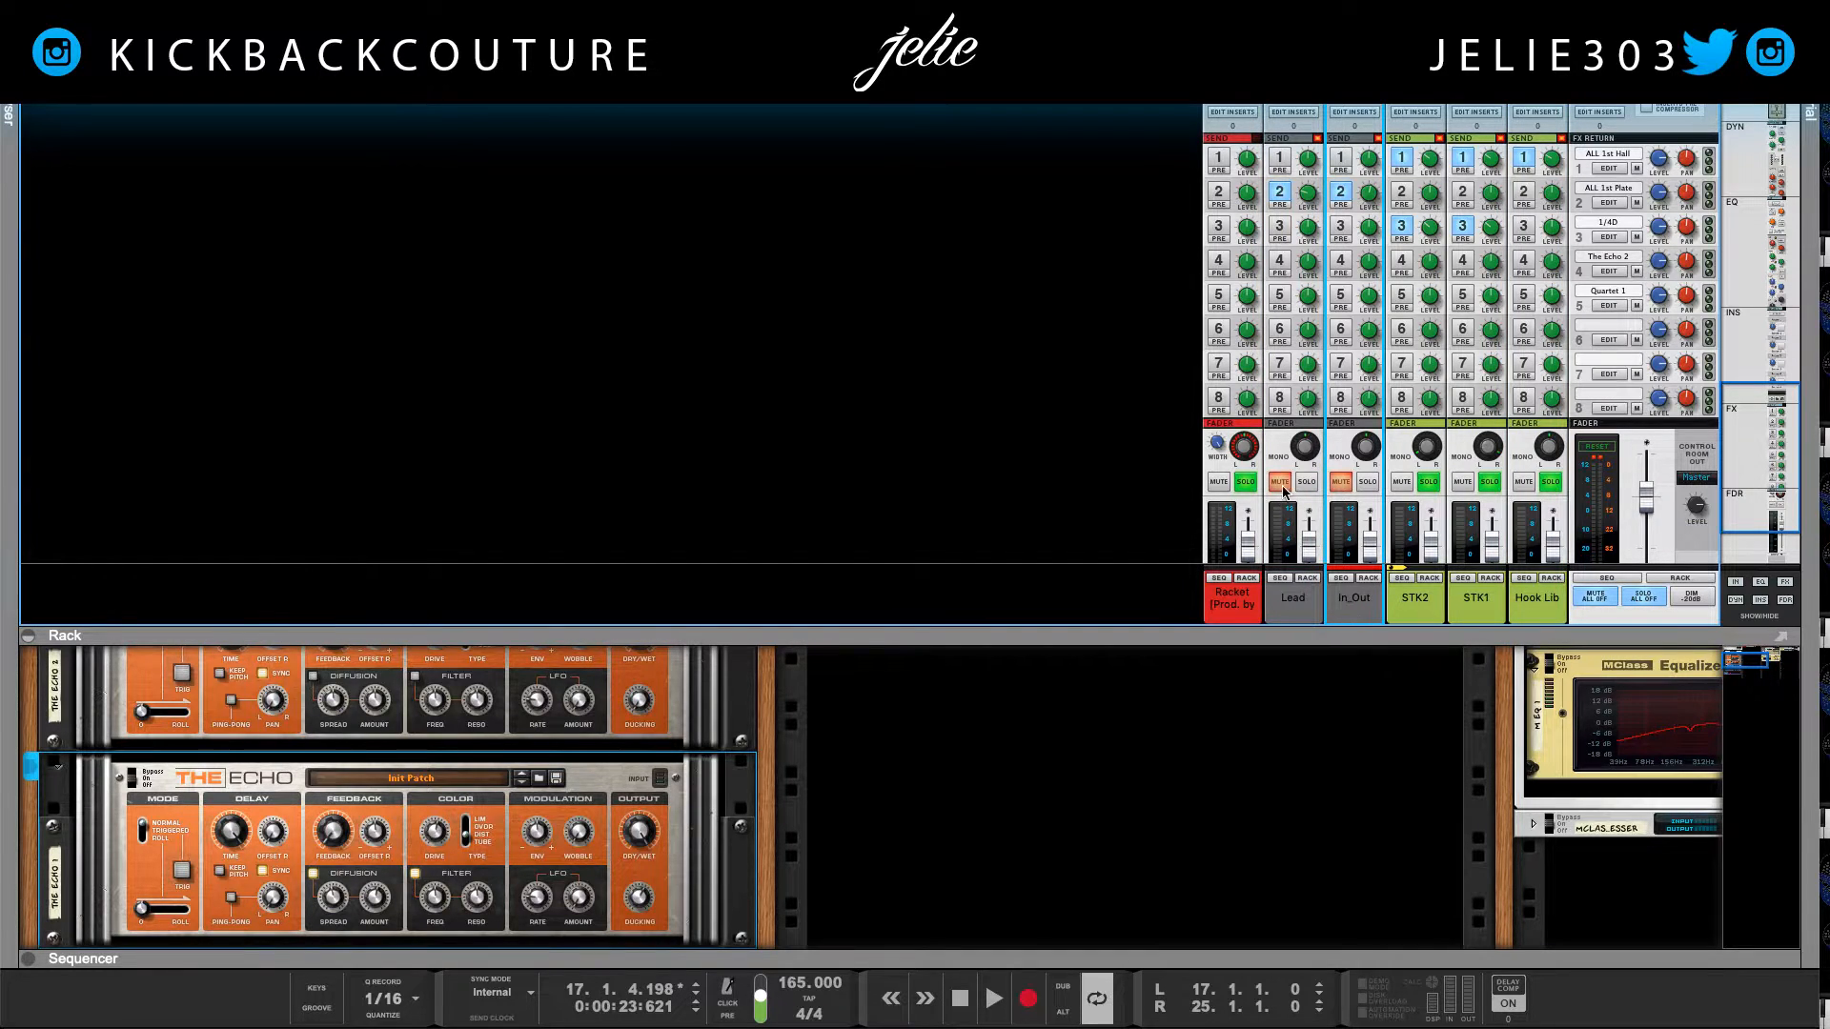
click(1281, 611)
click(1280, 481)
Step: Set the loop from 25.3.1 to 32.3.1, play briefly from its start, and enlarge the mixer again
drag(1157, 959, 1106, 434)
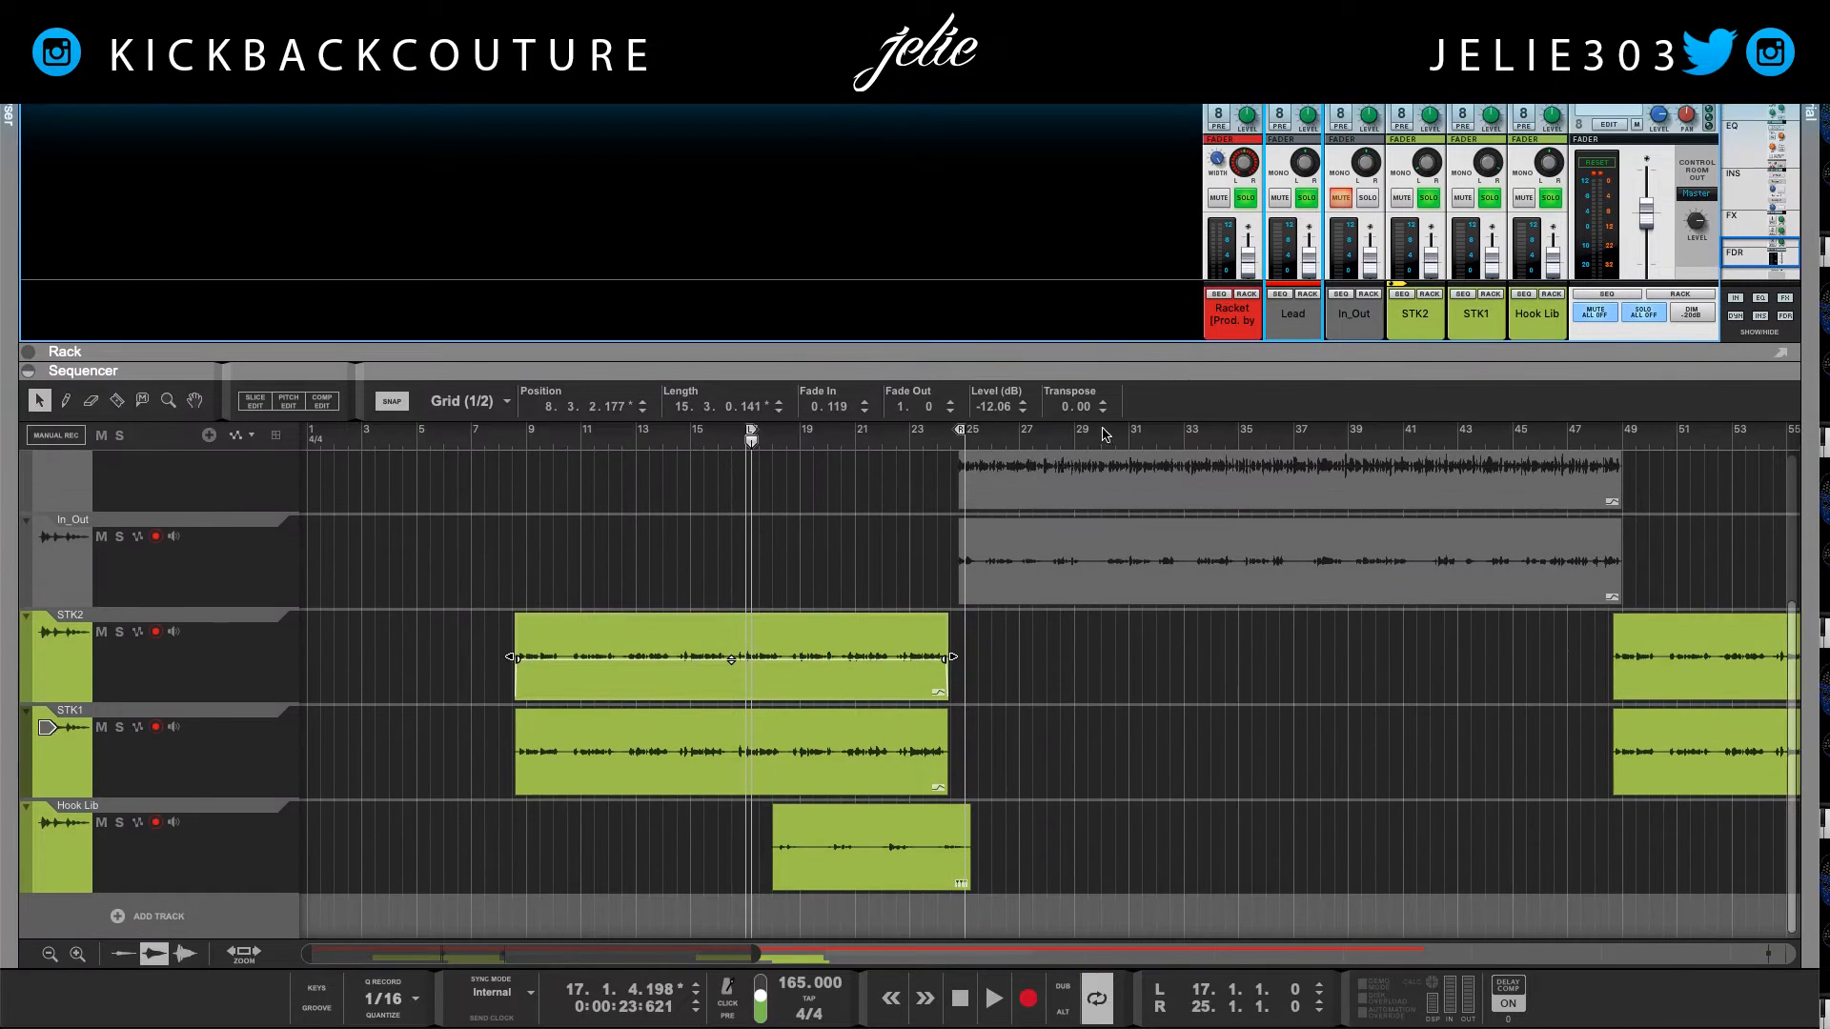
drag(981, 433, 1174, 435)
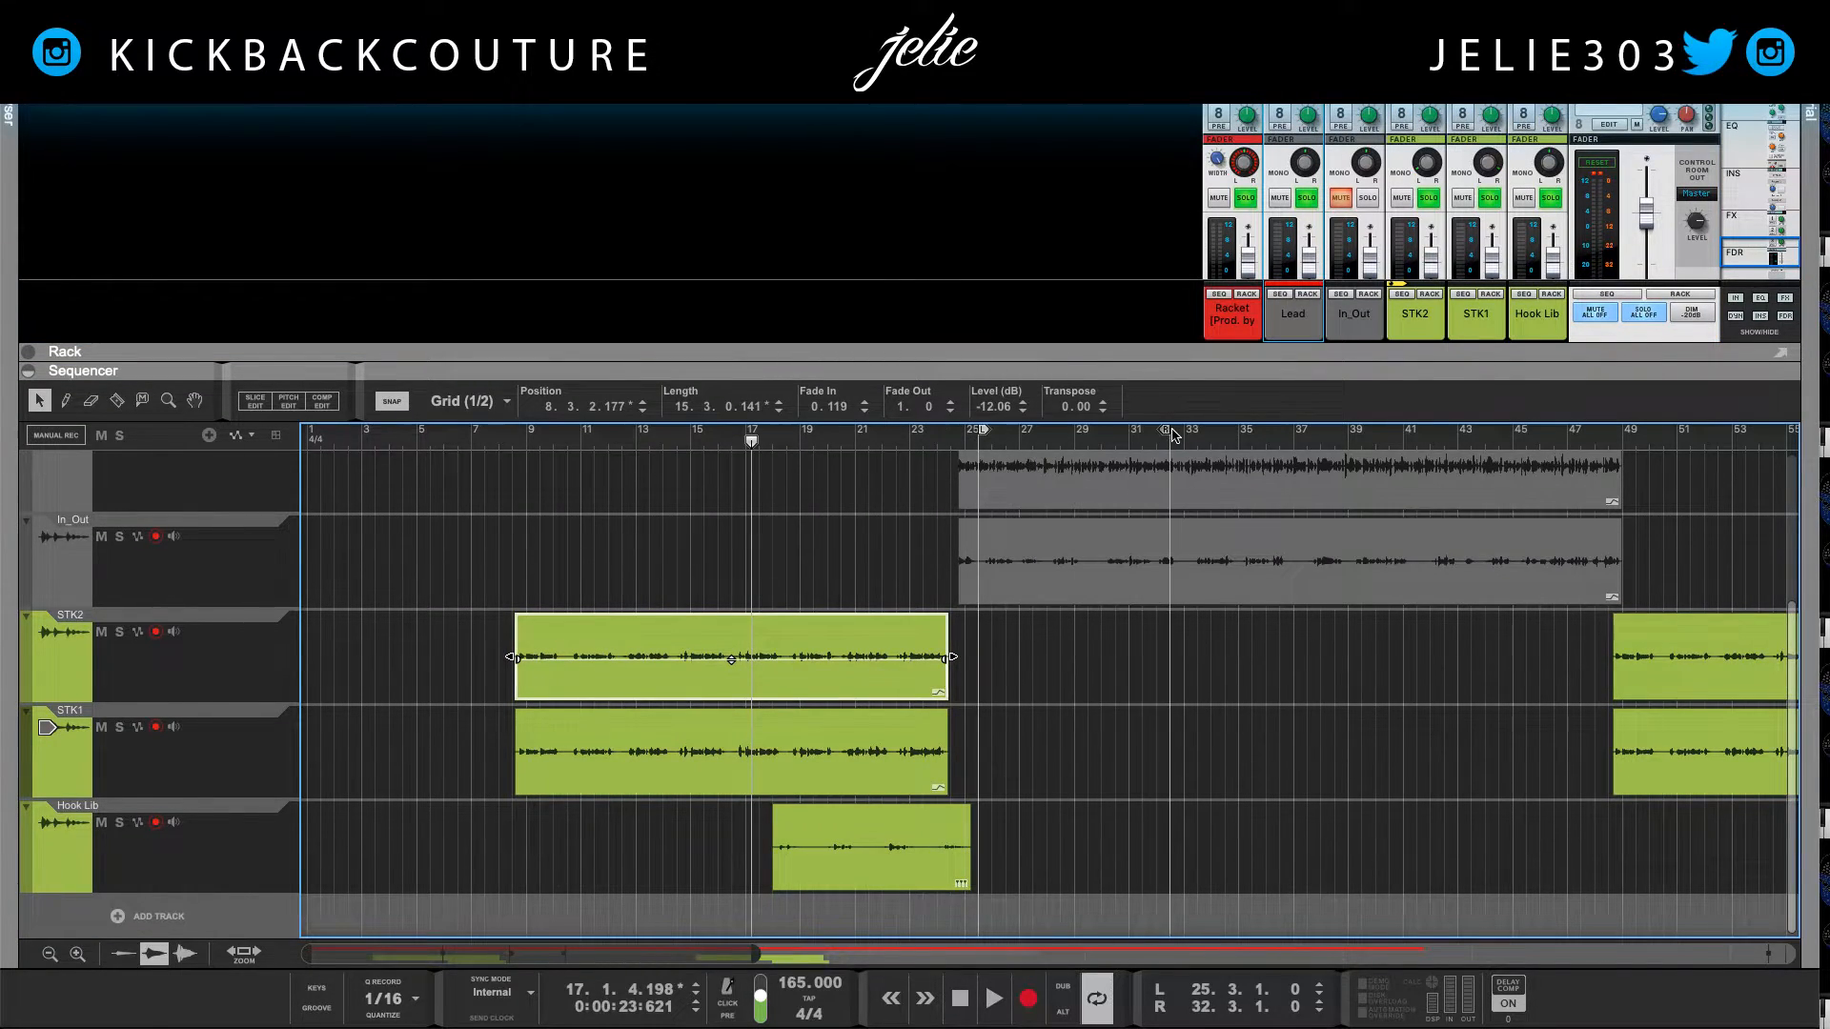
key(KP_1)
key(space)
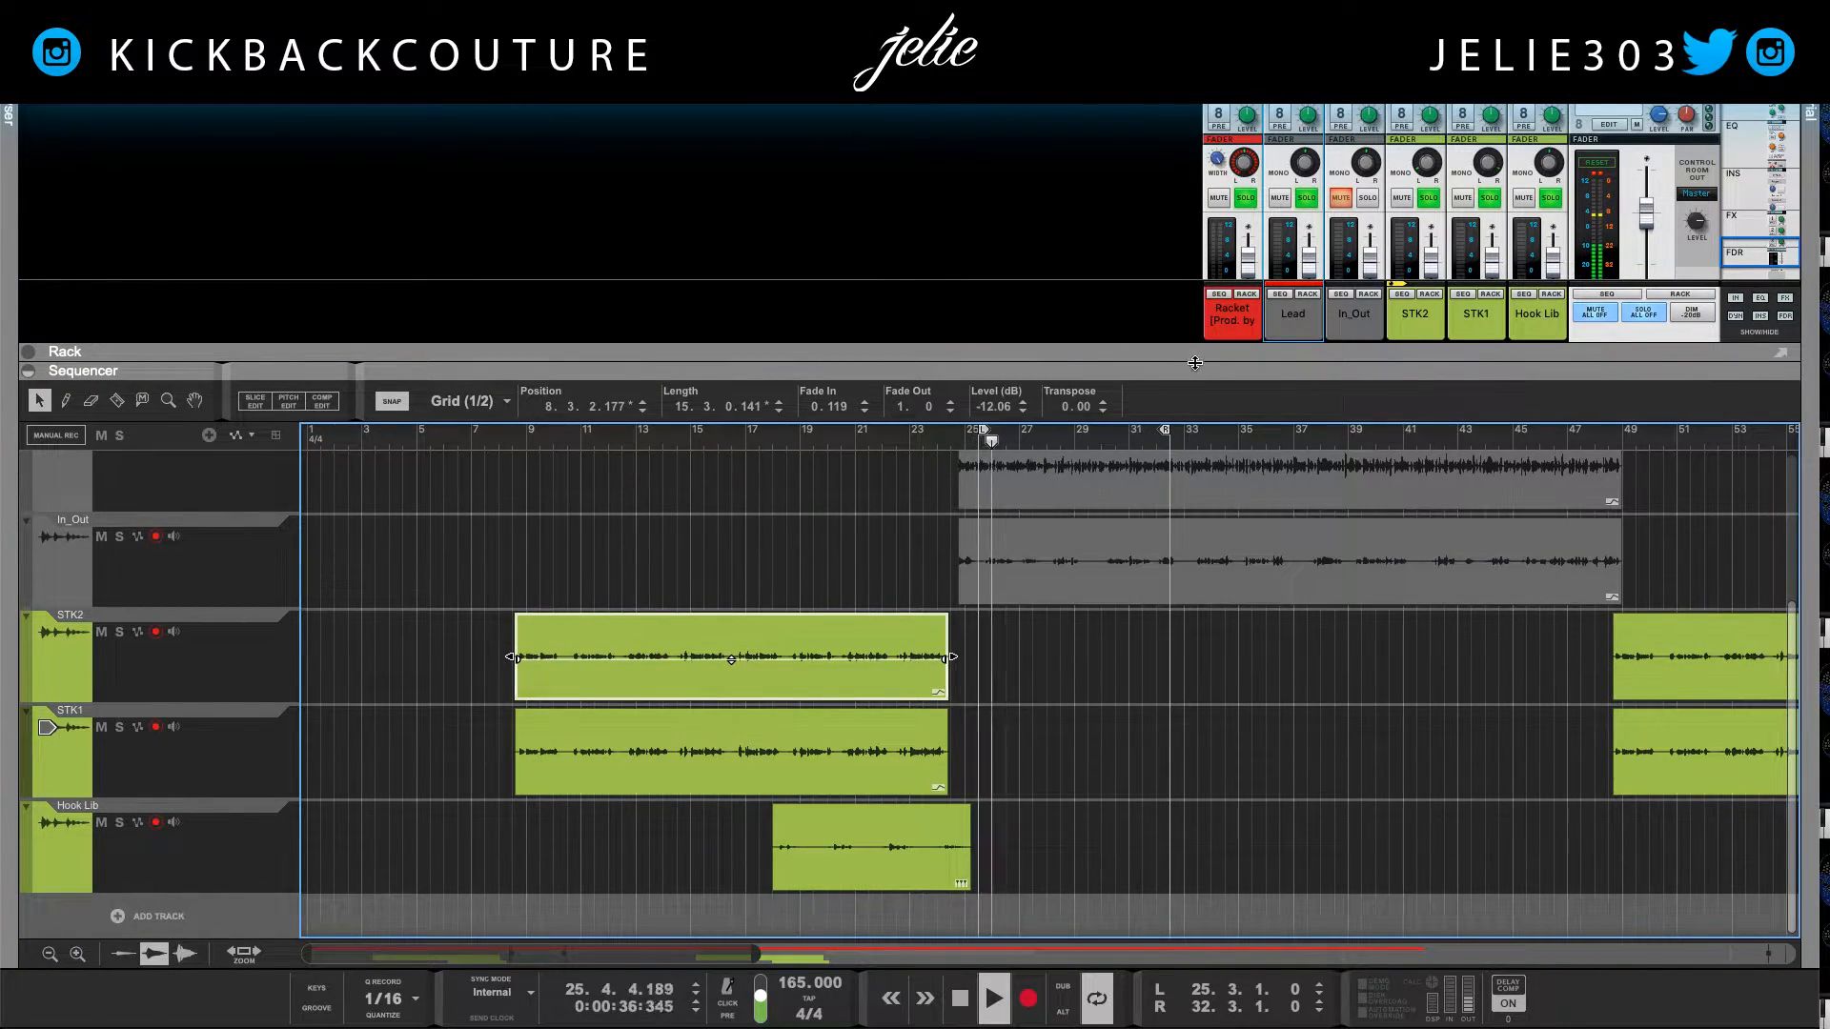
drag(1207, 362, 1200, 811)
key(space)
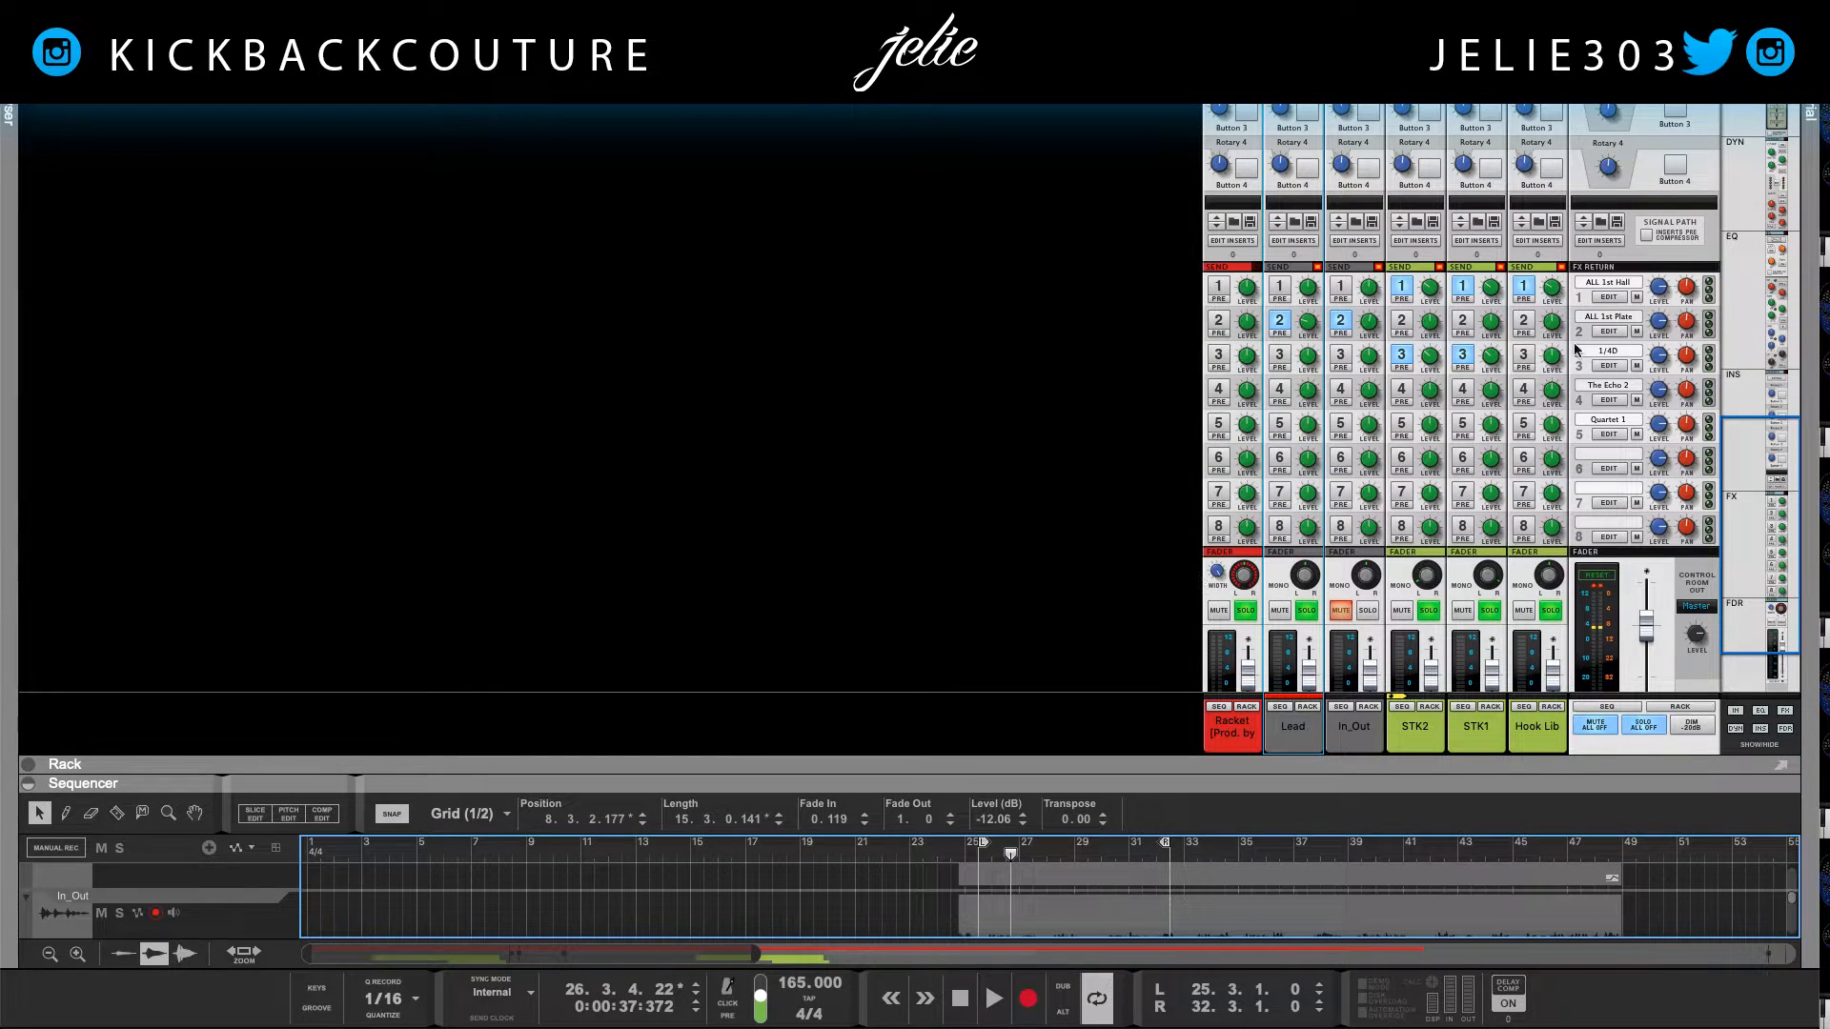
Step: Rename FX return 3 as 1/2D and FX return 4 as 1/4D
double_click(1614, 352)
click(1597, 355)
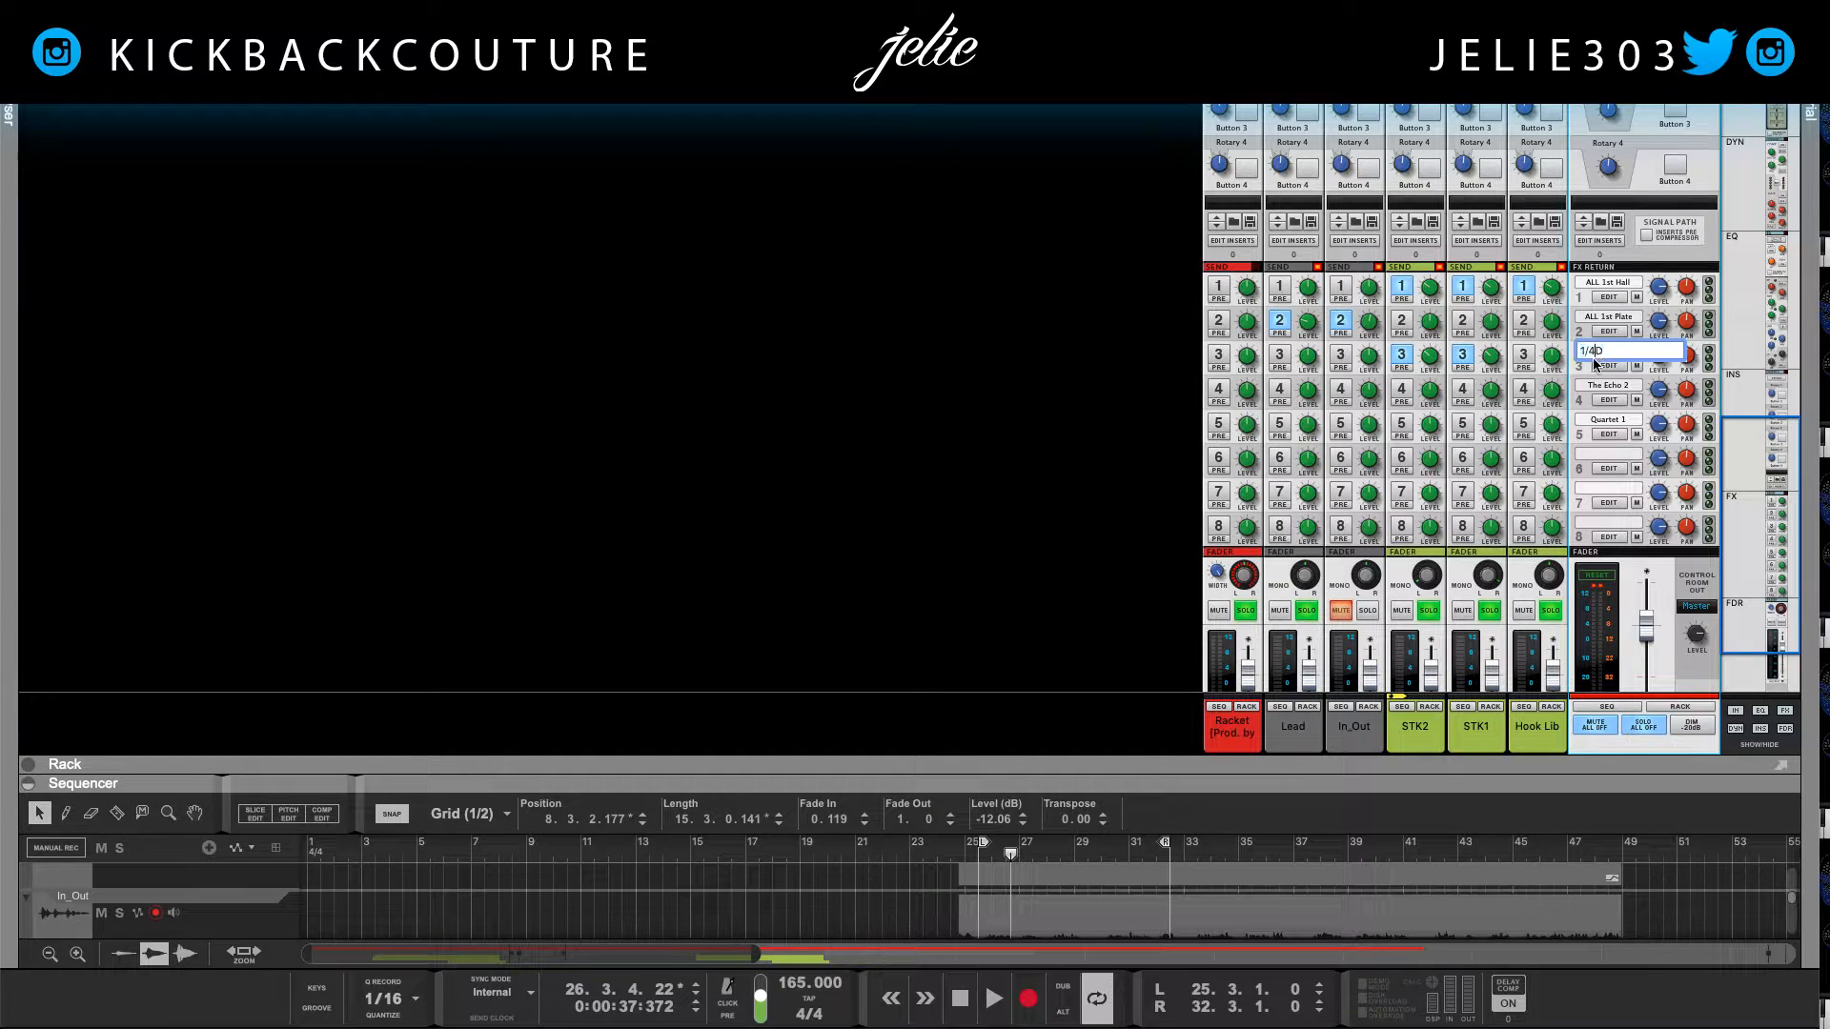
text(2)
key(Return)
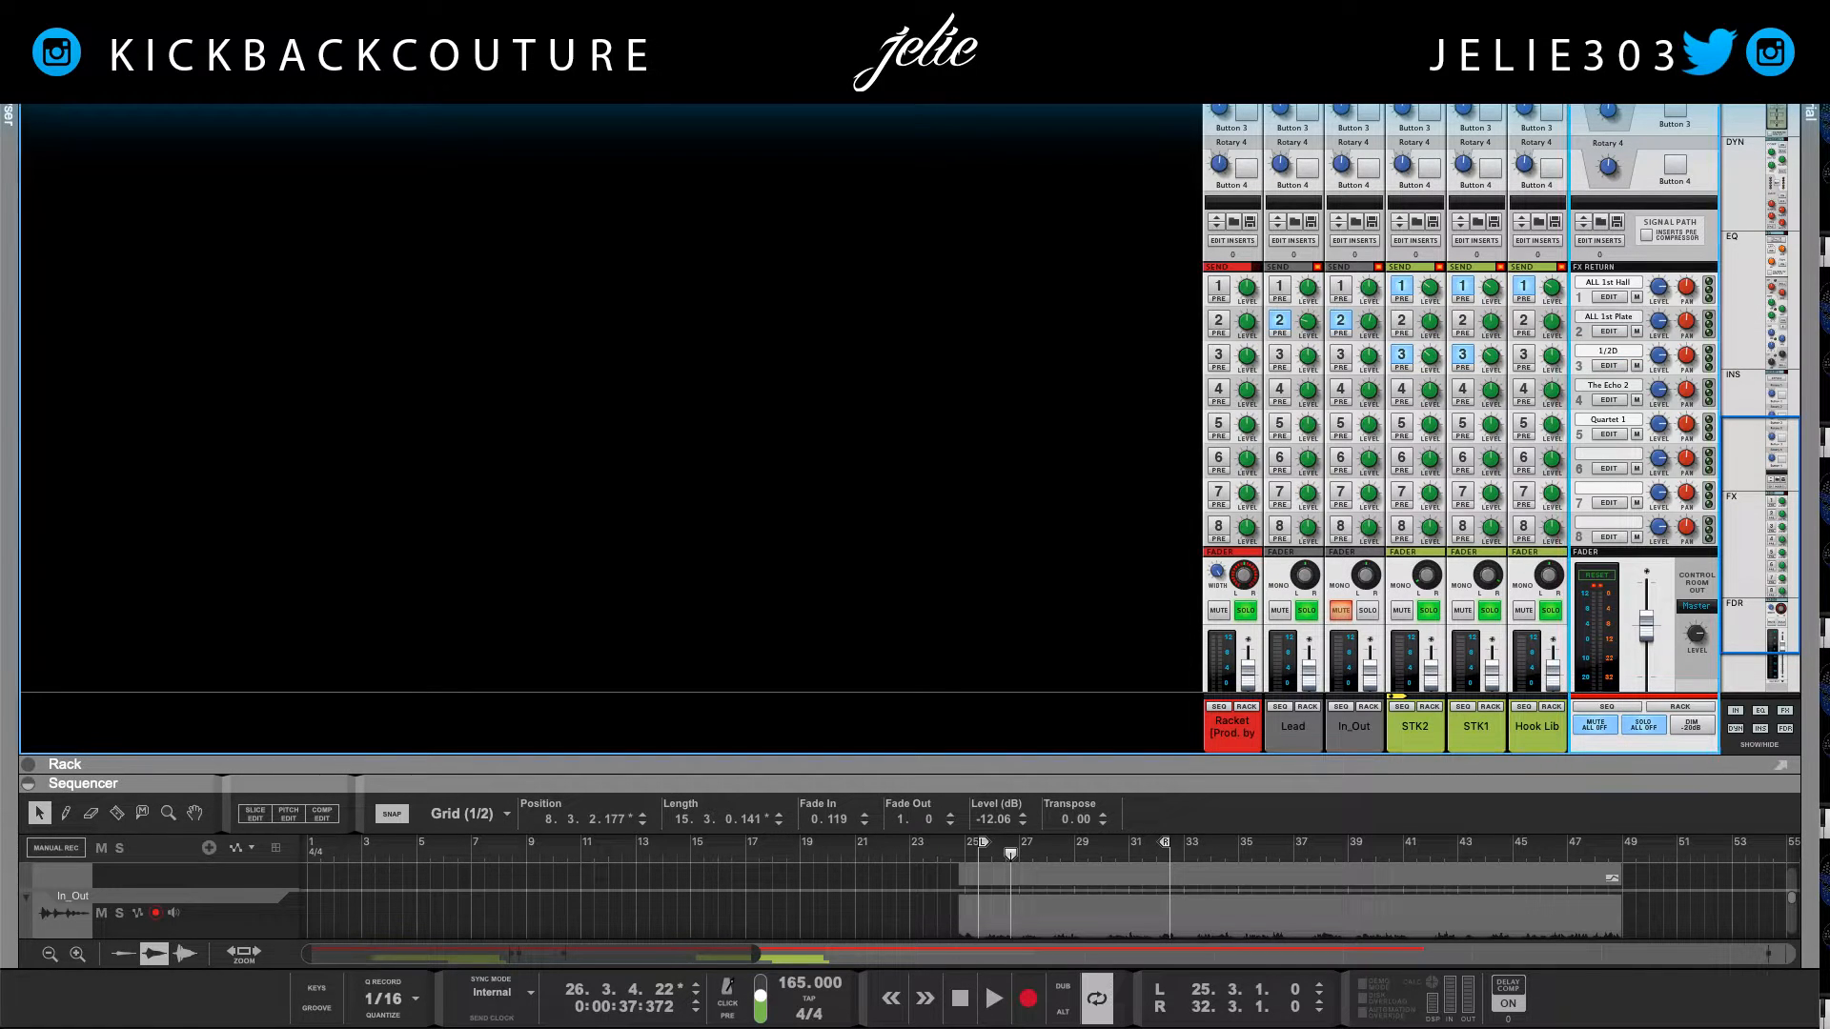
double_click(1615, 385)
text(1/4D)
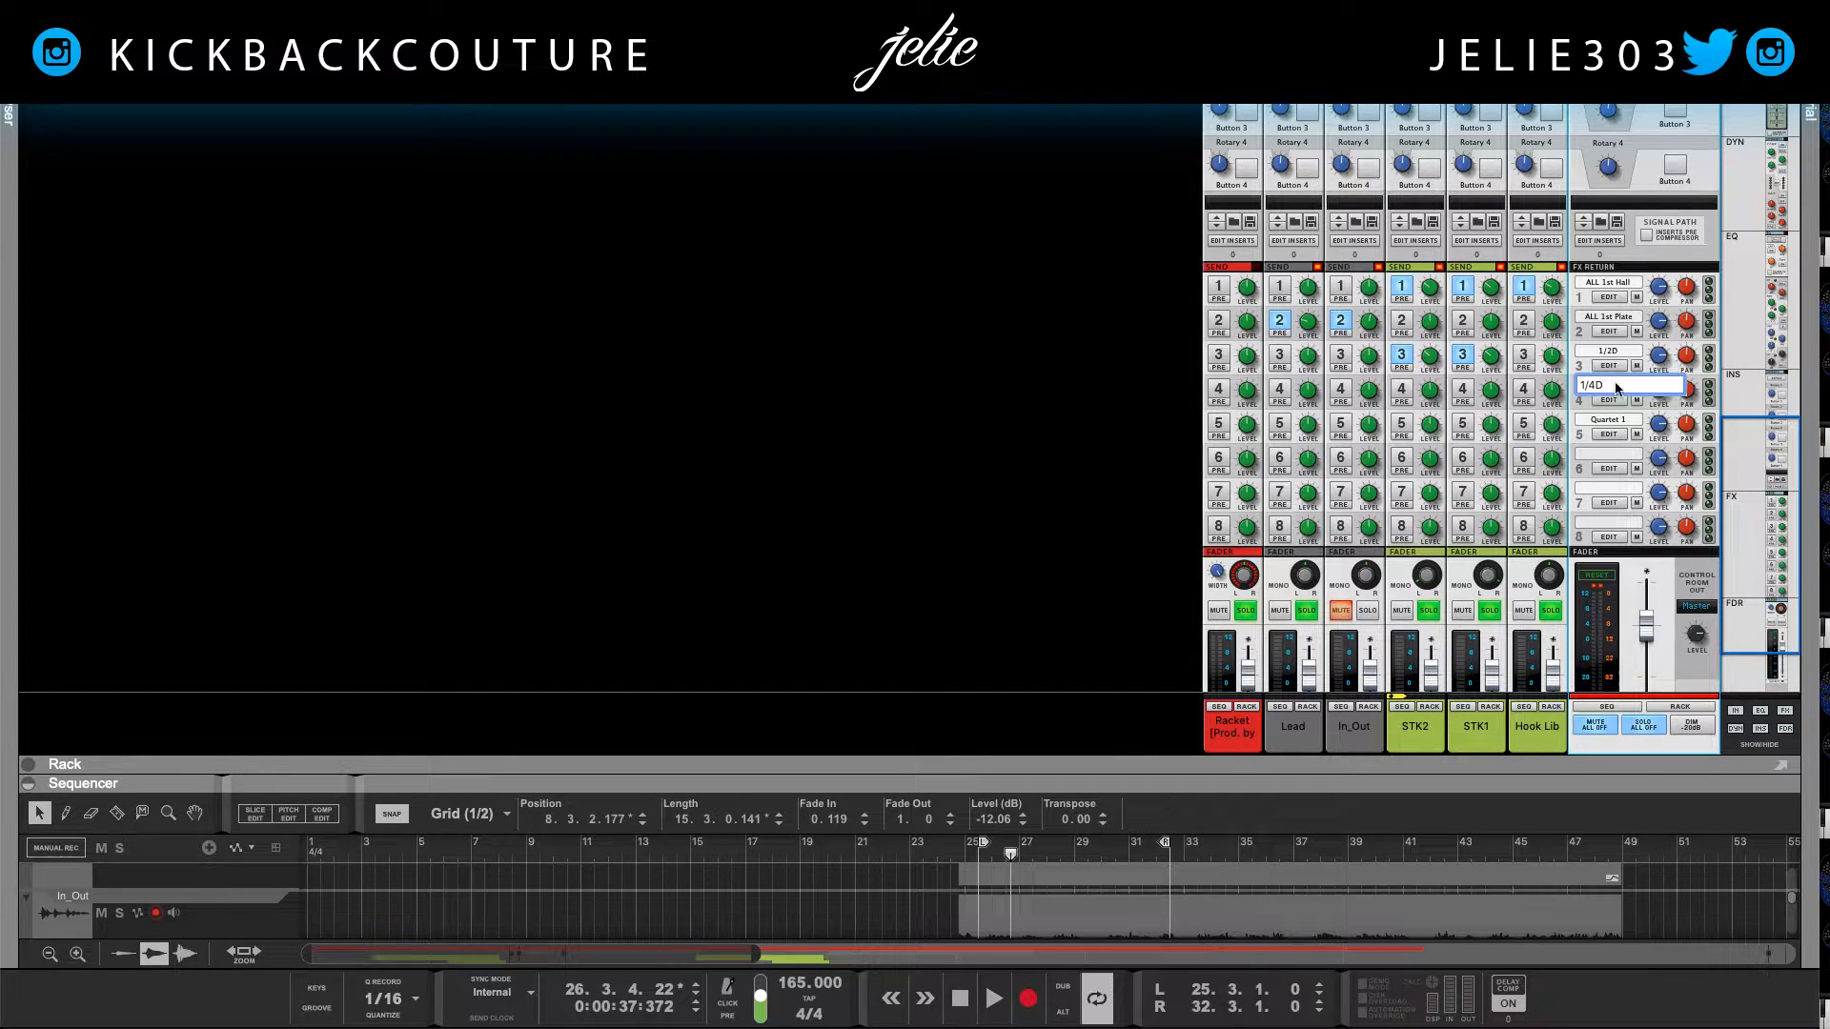
key(Return)
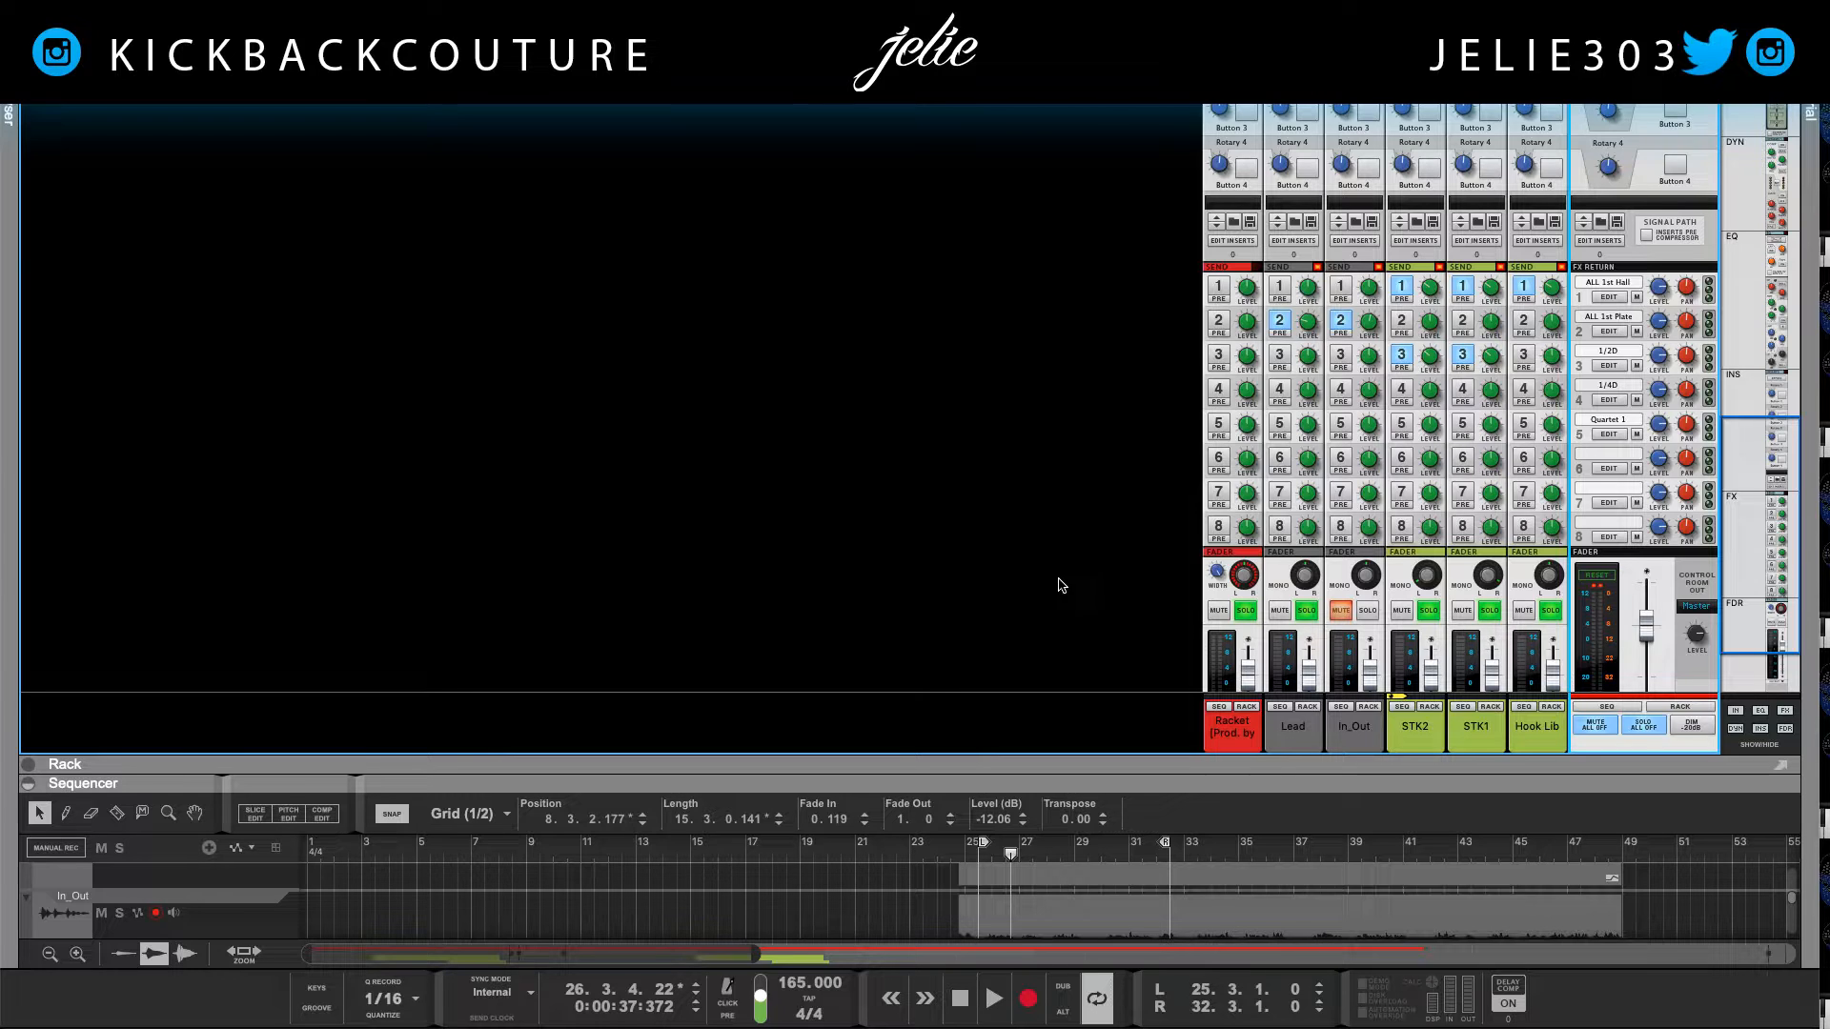
Step: Enable the Lead track's FX4 send and show both Echo devices in an enlarged rack
click(1280, 392)
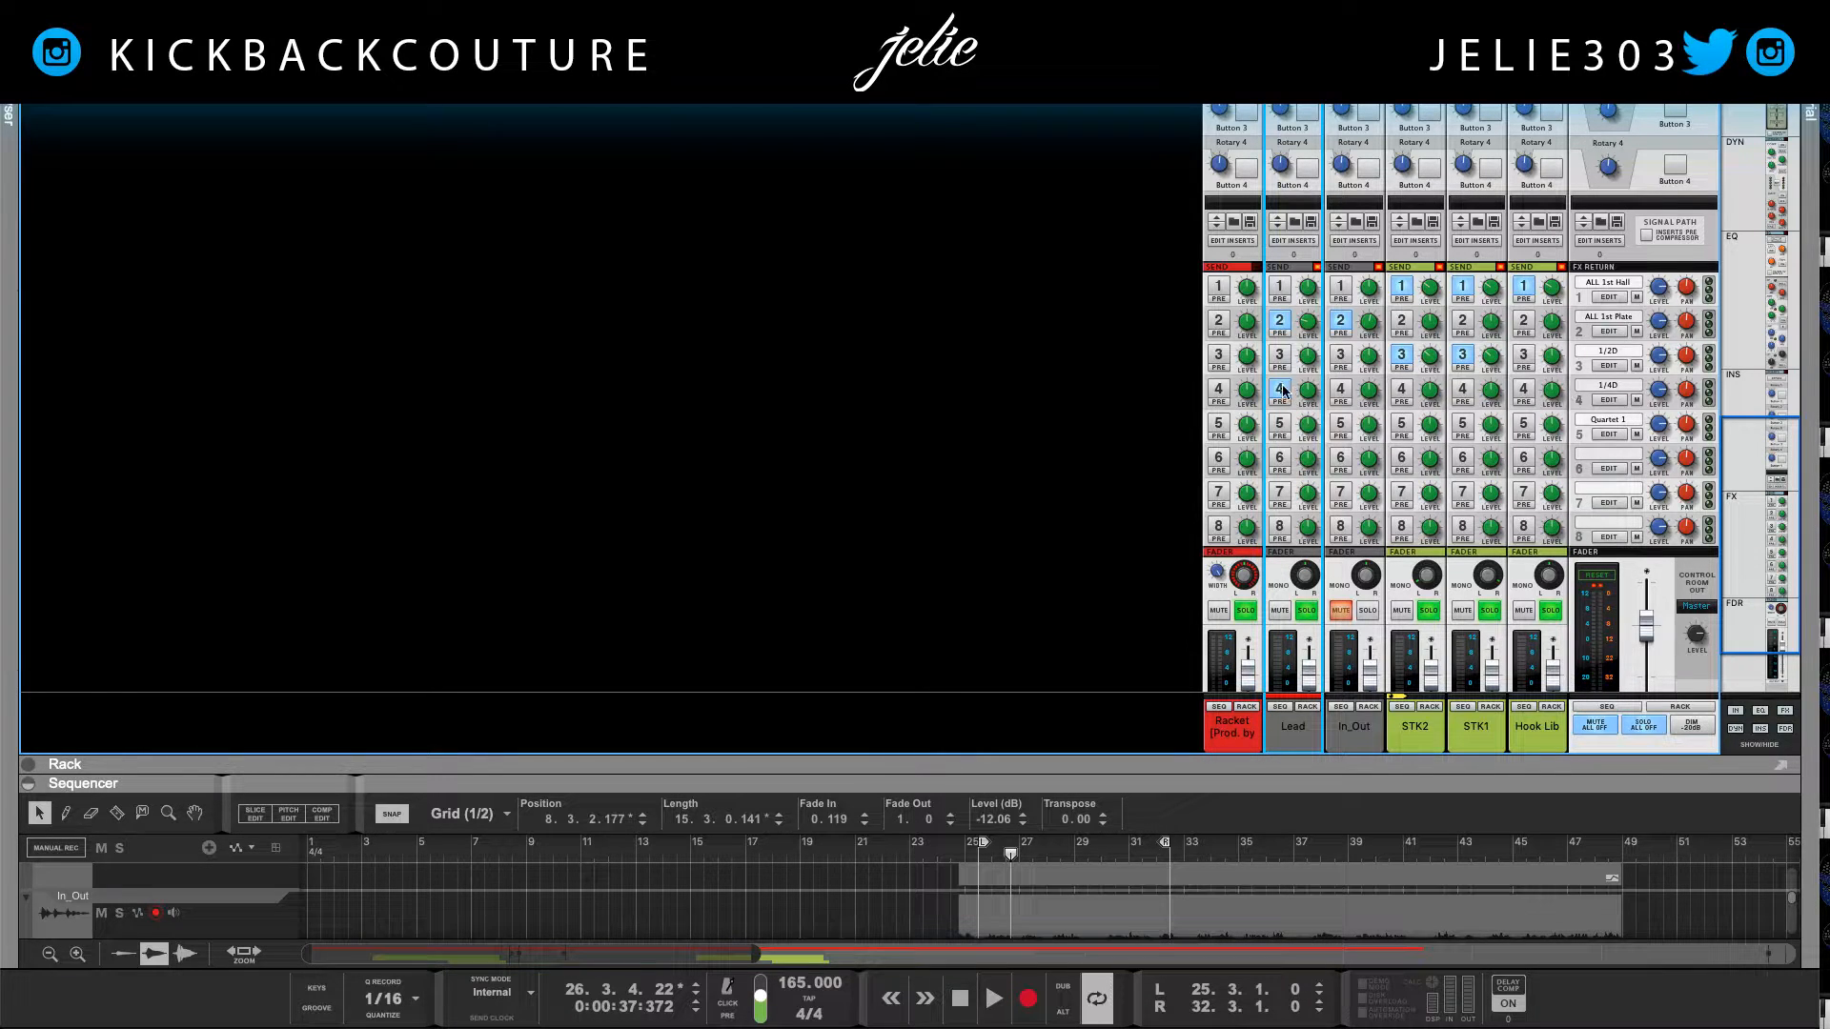
click(1609, 399)
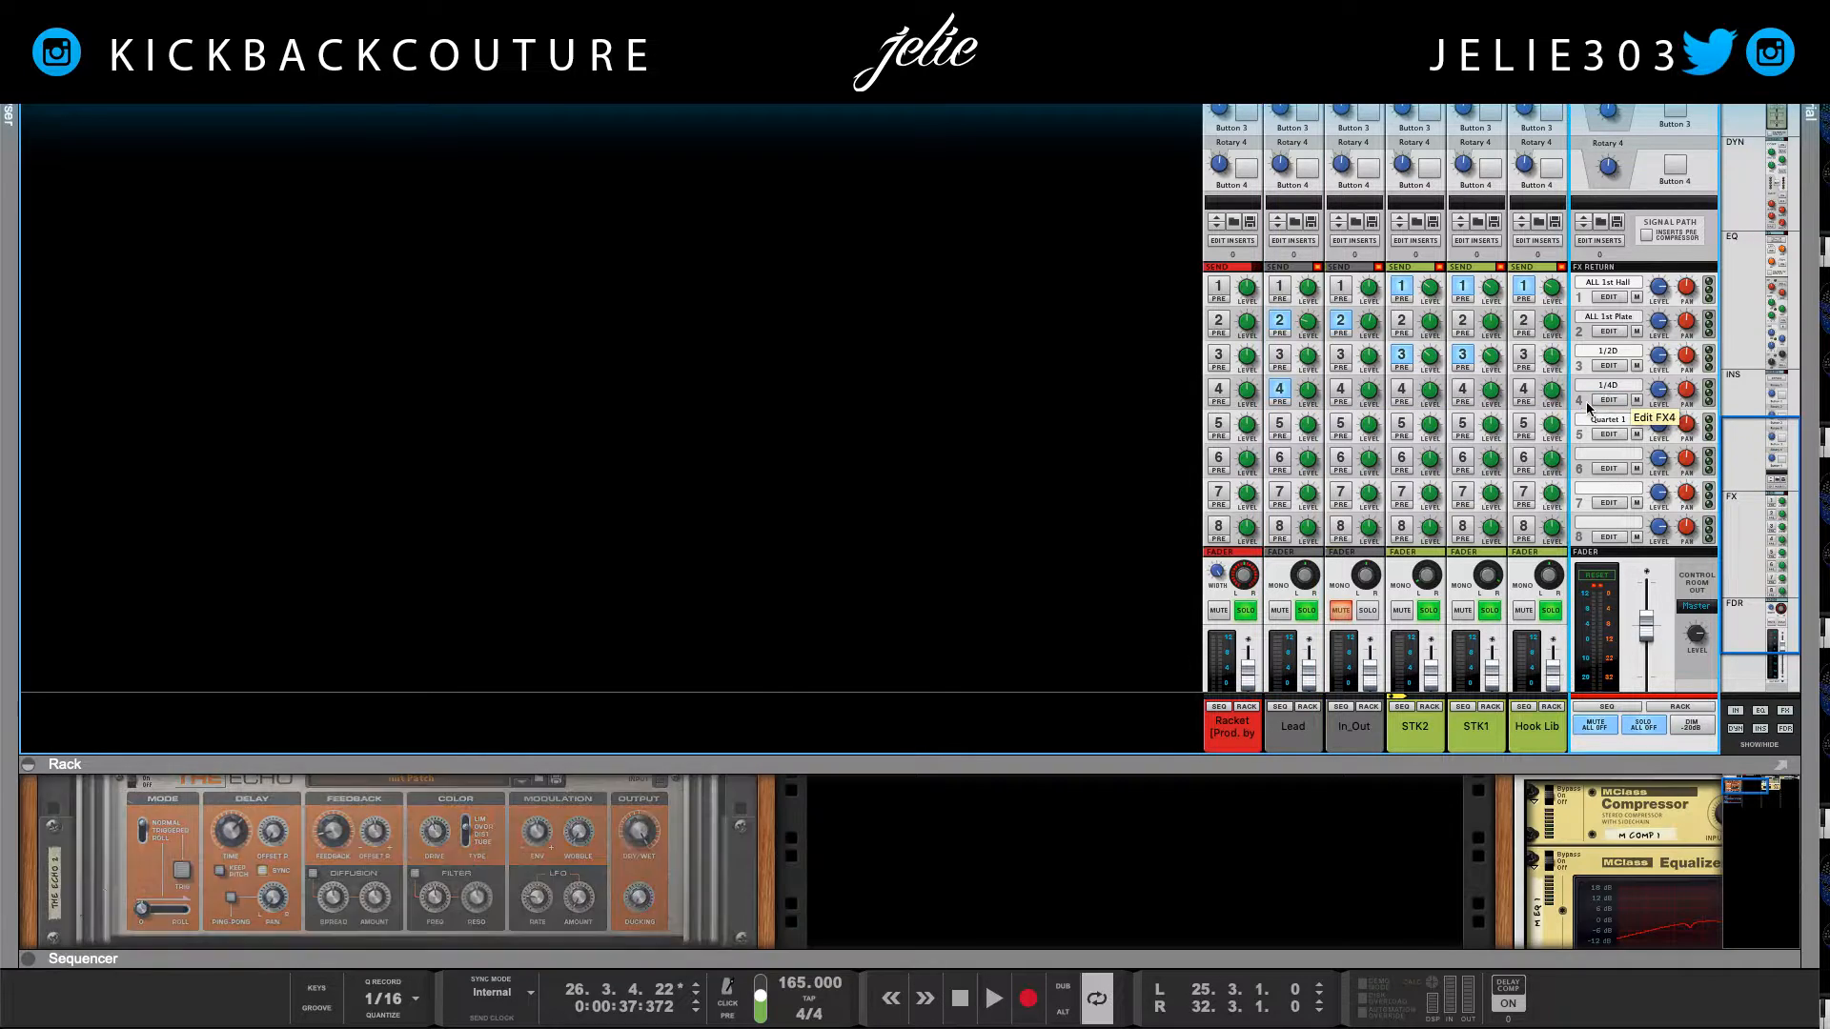
drag(747, 759, 749, 544)
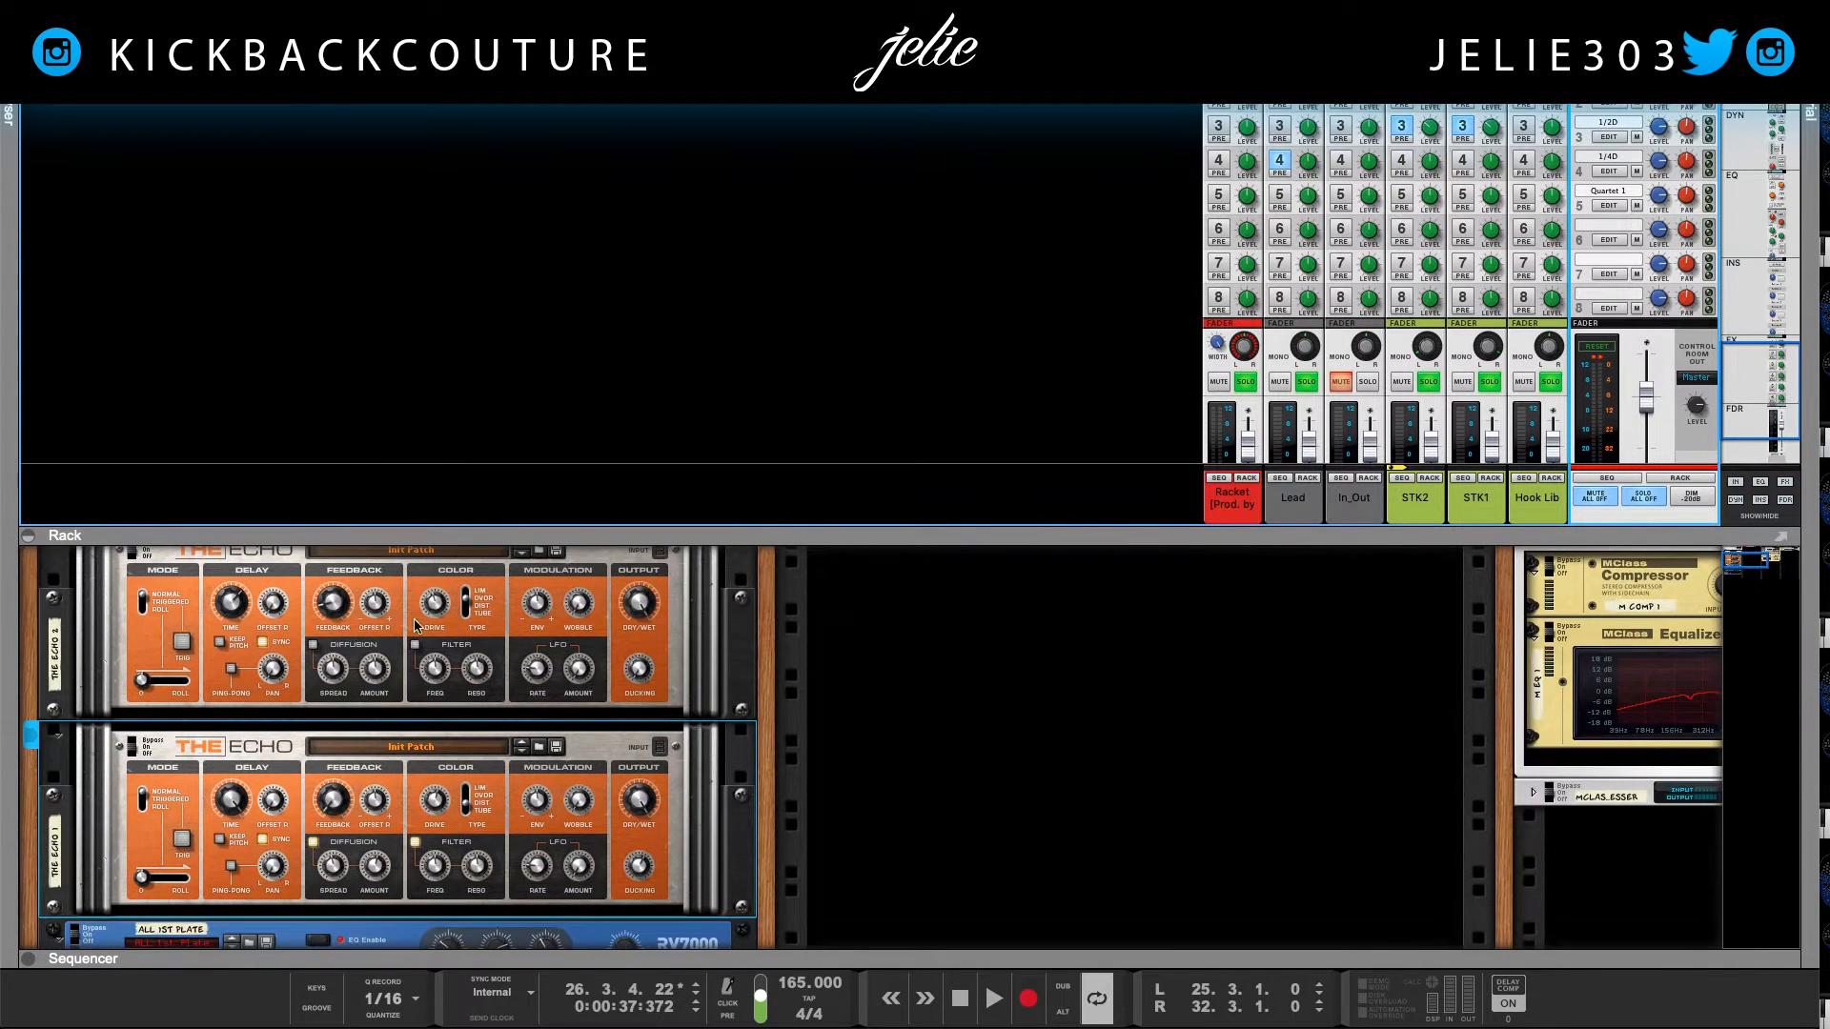
scroll(428, 643, up, 1)
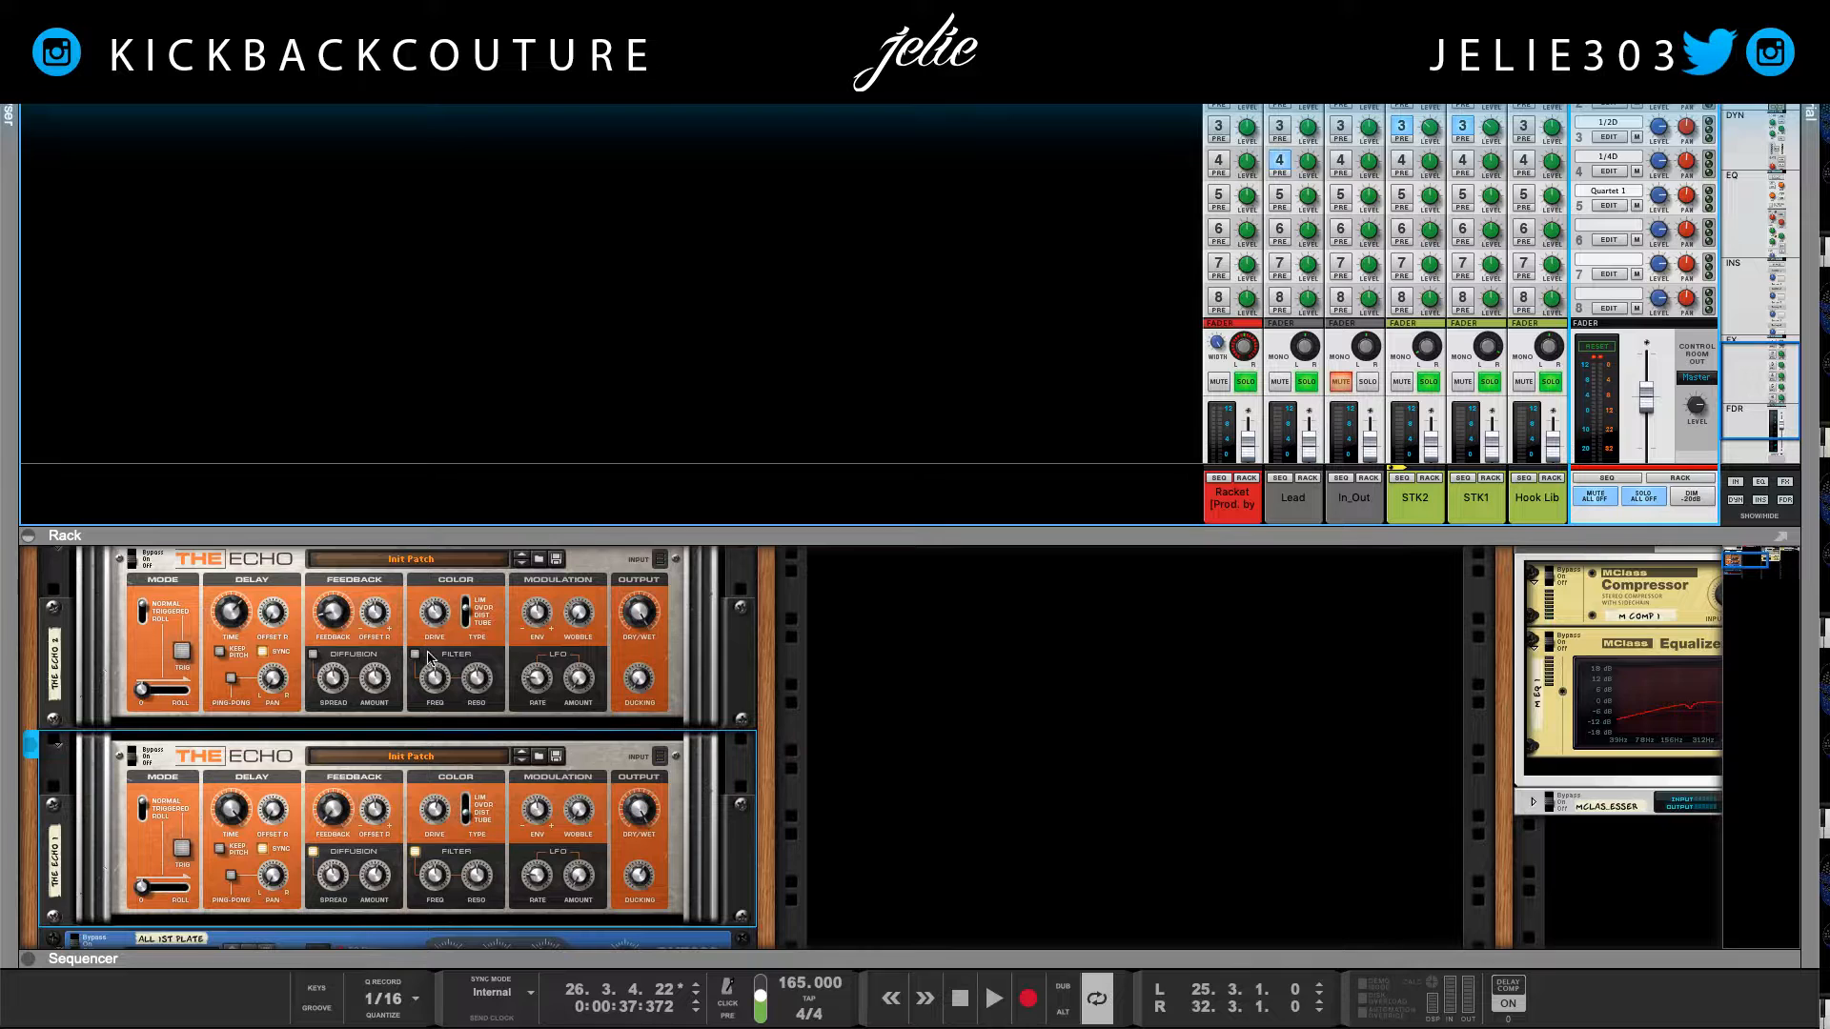
Step: Label the lower Echo in the rack 1/4 and the upper Echo 1/2
double_click(55, 861)
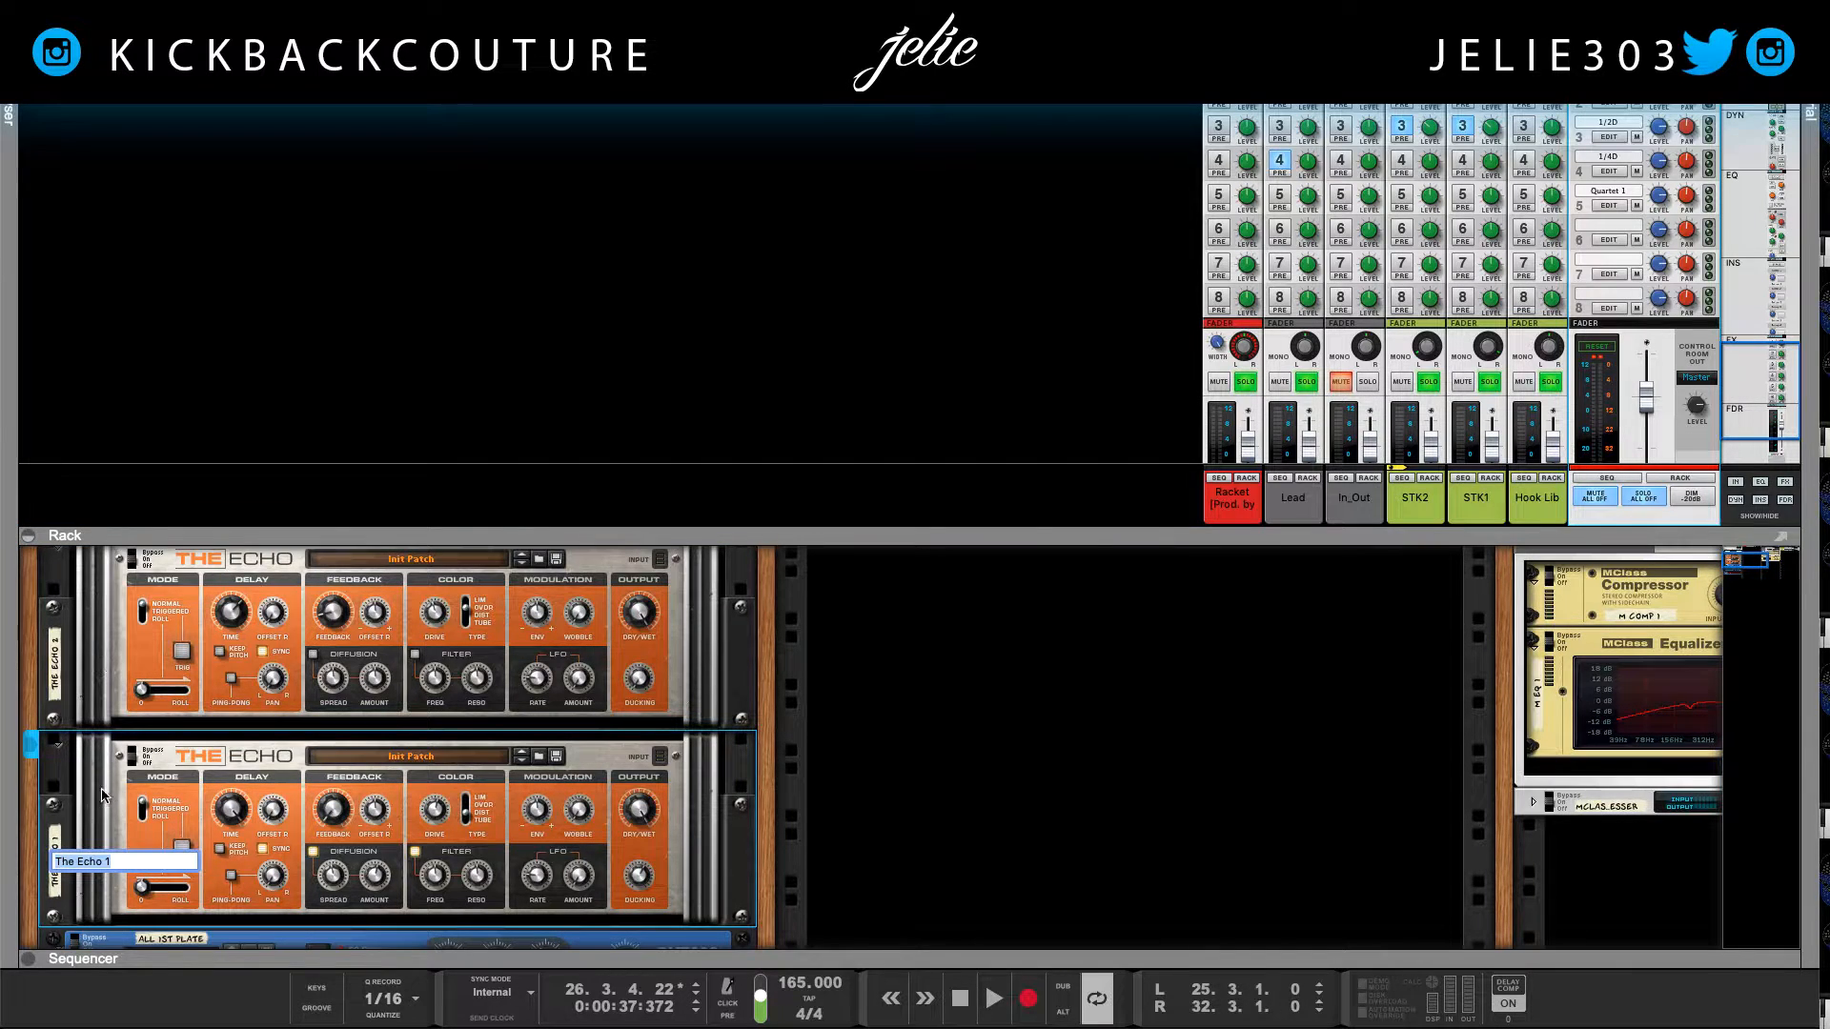
click(103, 796)
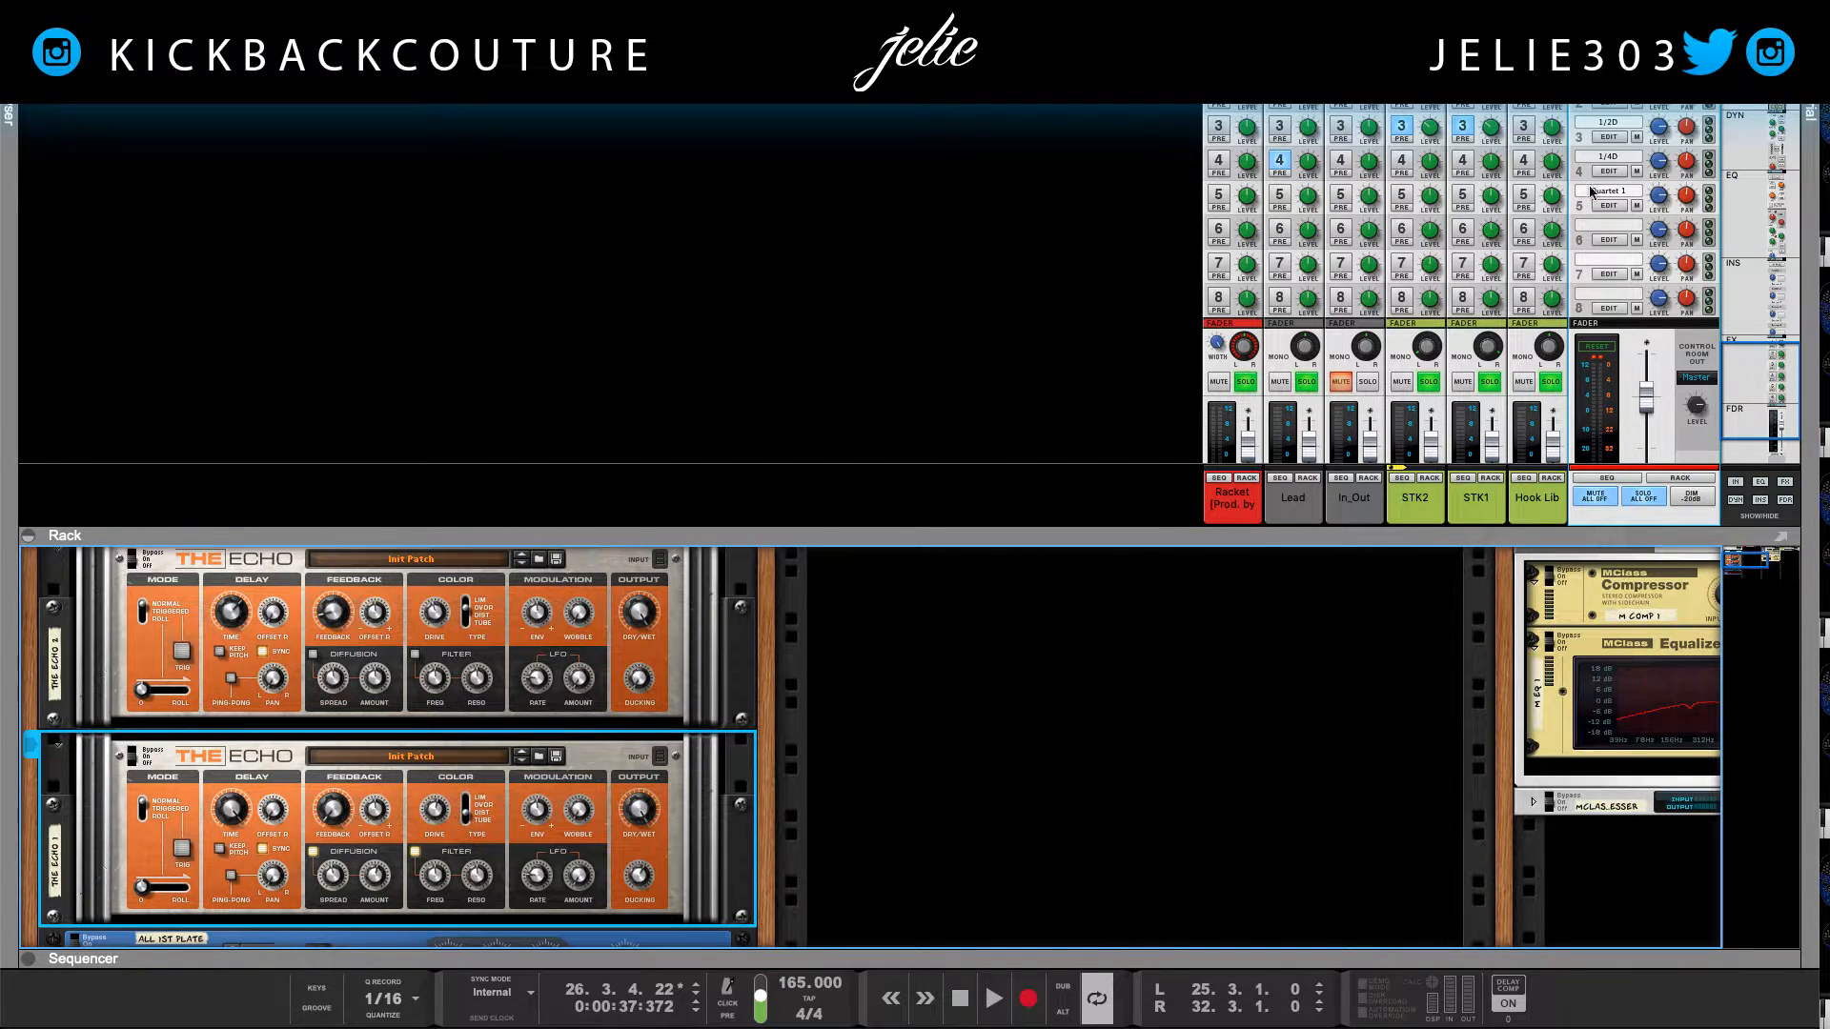
click(1610, 138)
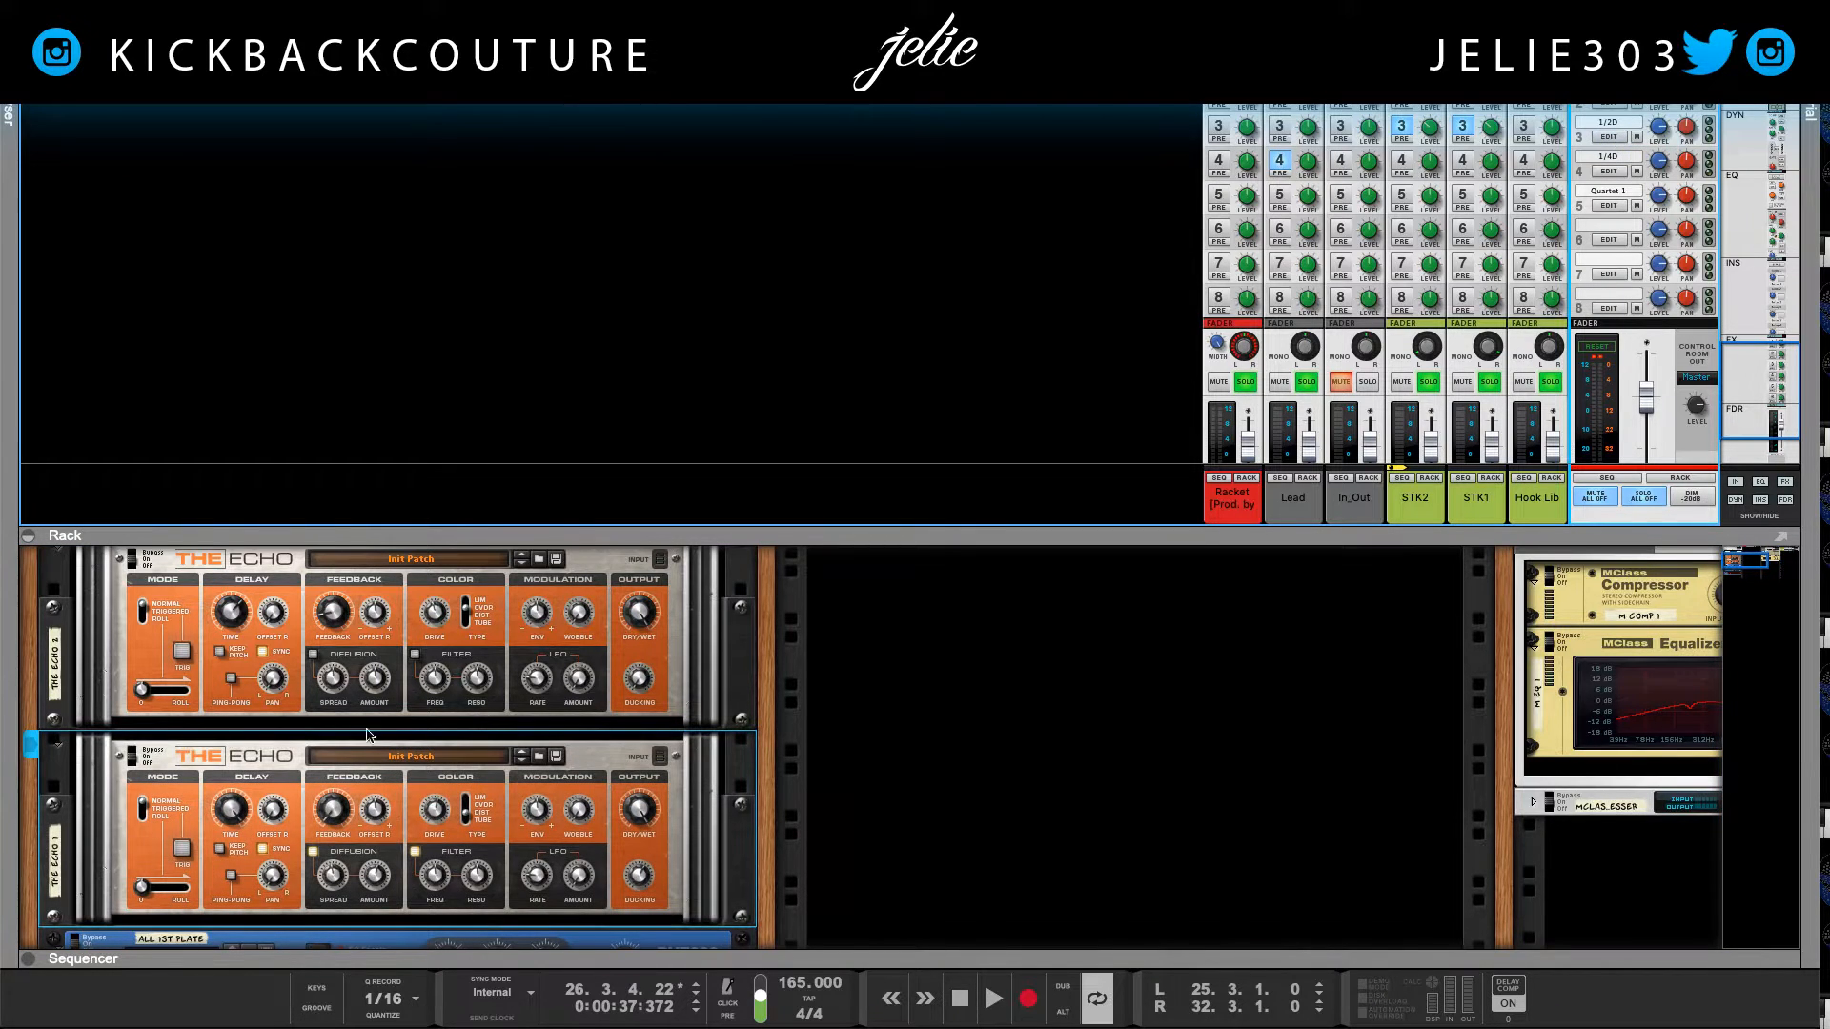
double_click(51, 851)
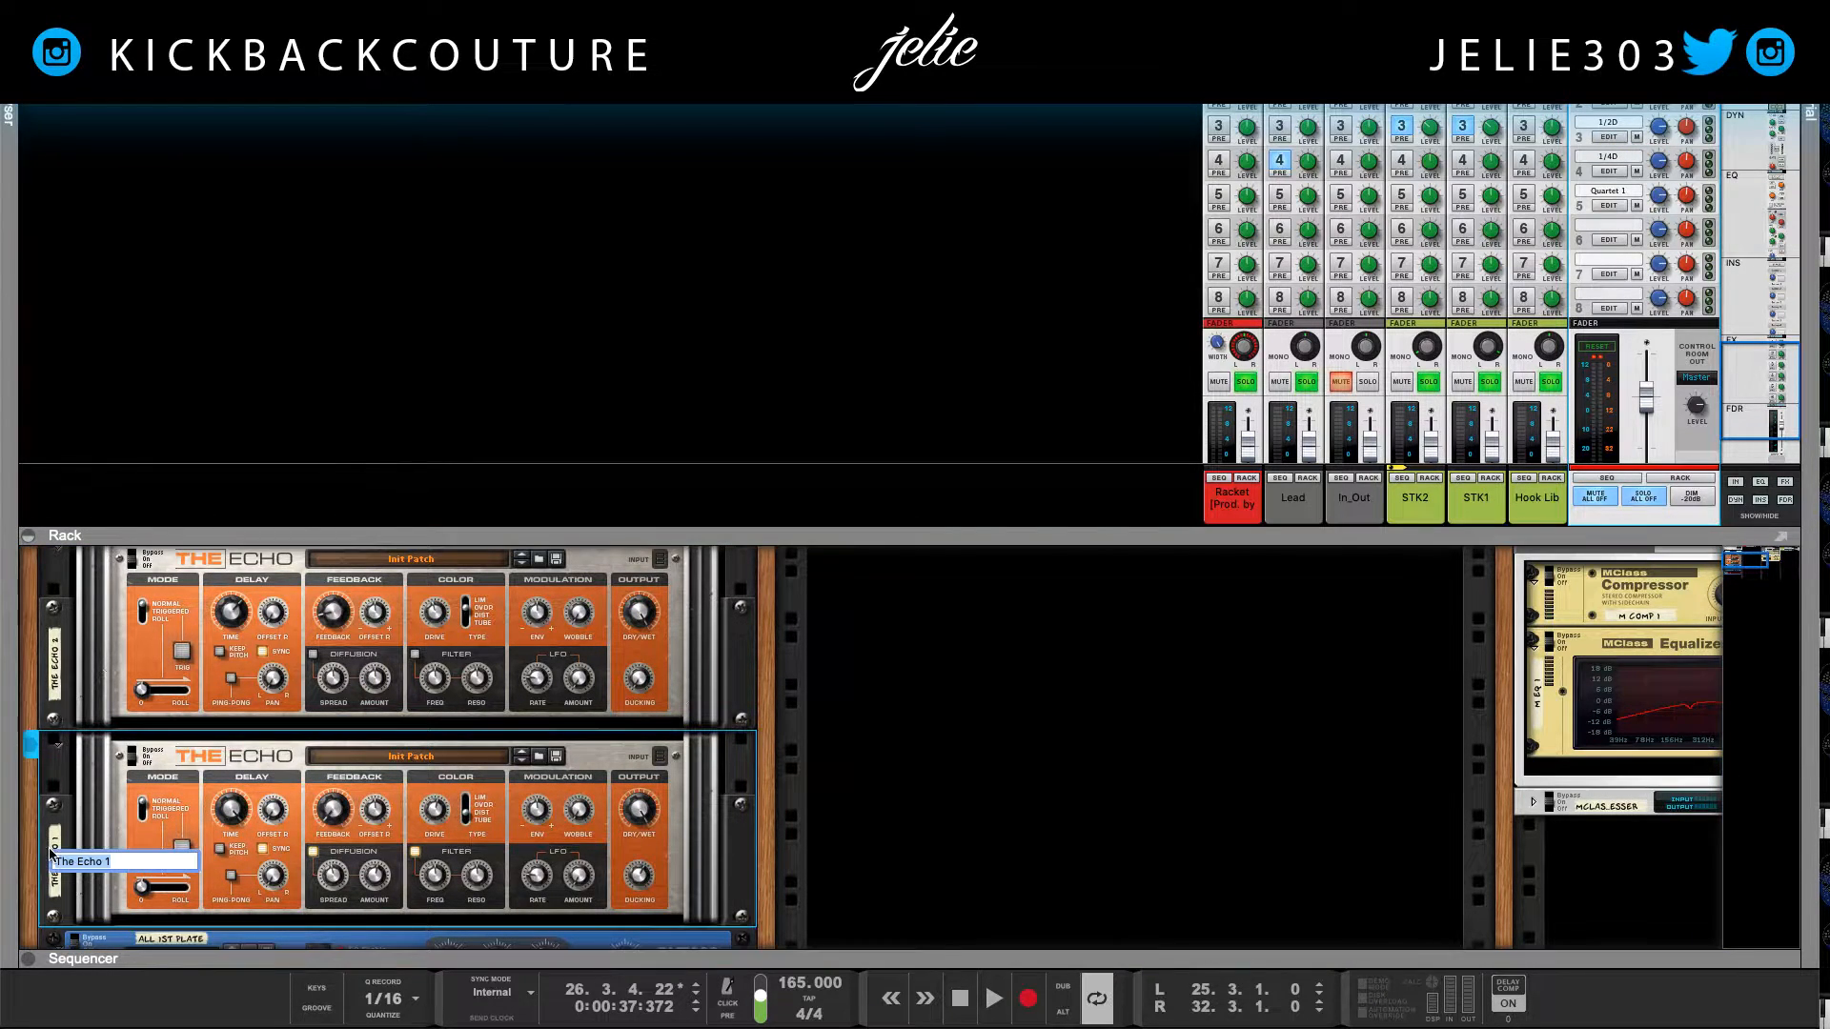
text(1/4)
key(Return)
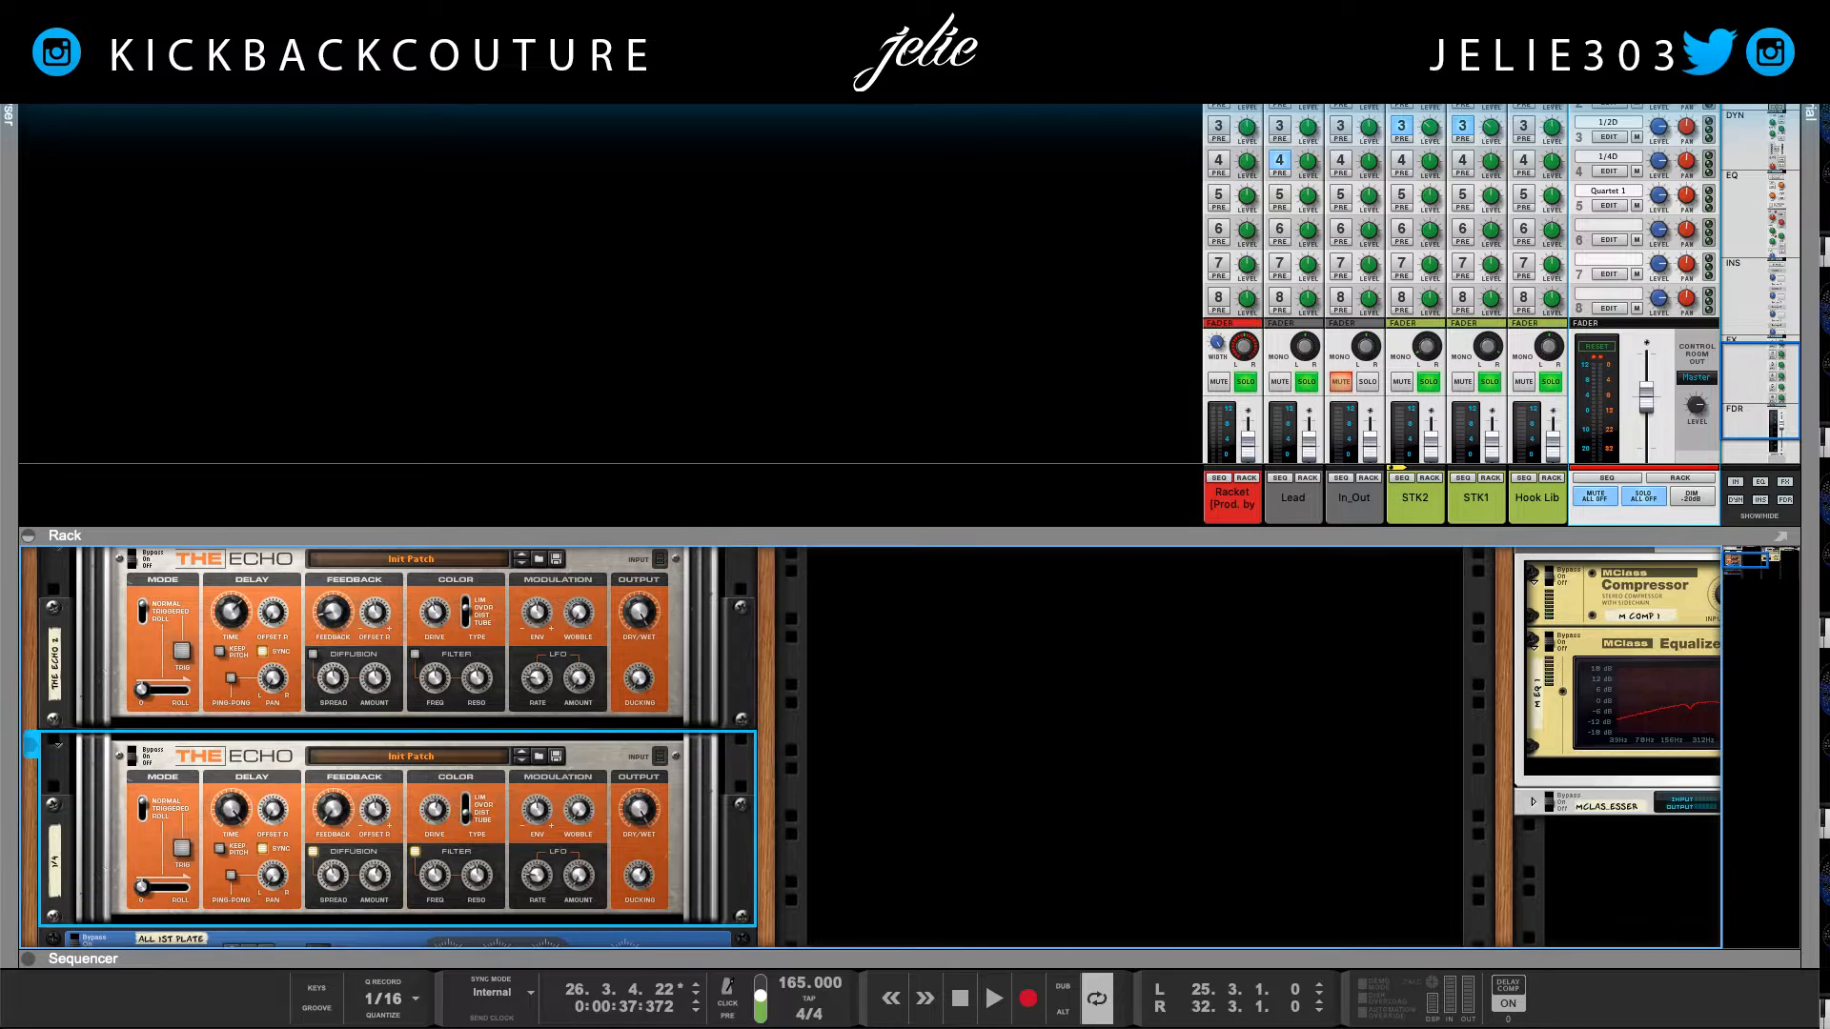
double_click(57, 681)
text(1/2)
key(Return)
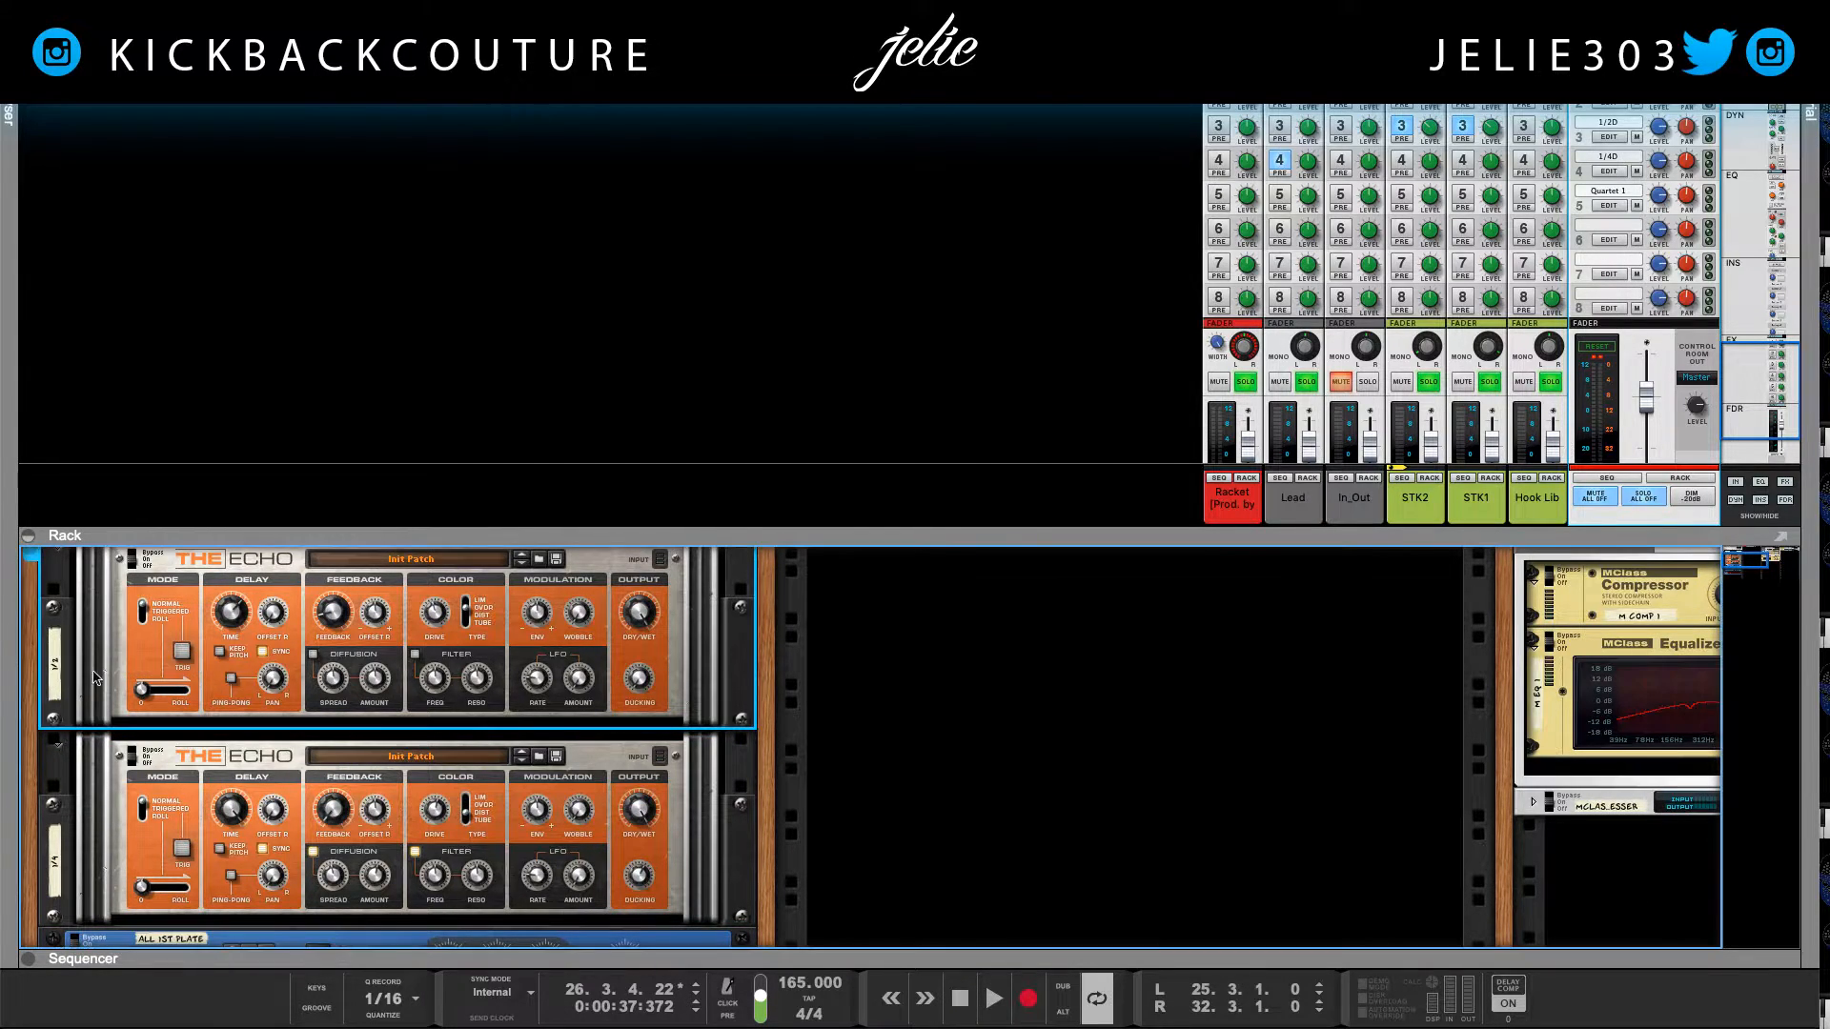
Step: Locate the FX3 Echo and swap the labels, naming the lower Echo 1/2 and the upper Echo 1/4
click(1611, 138)
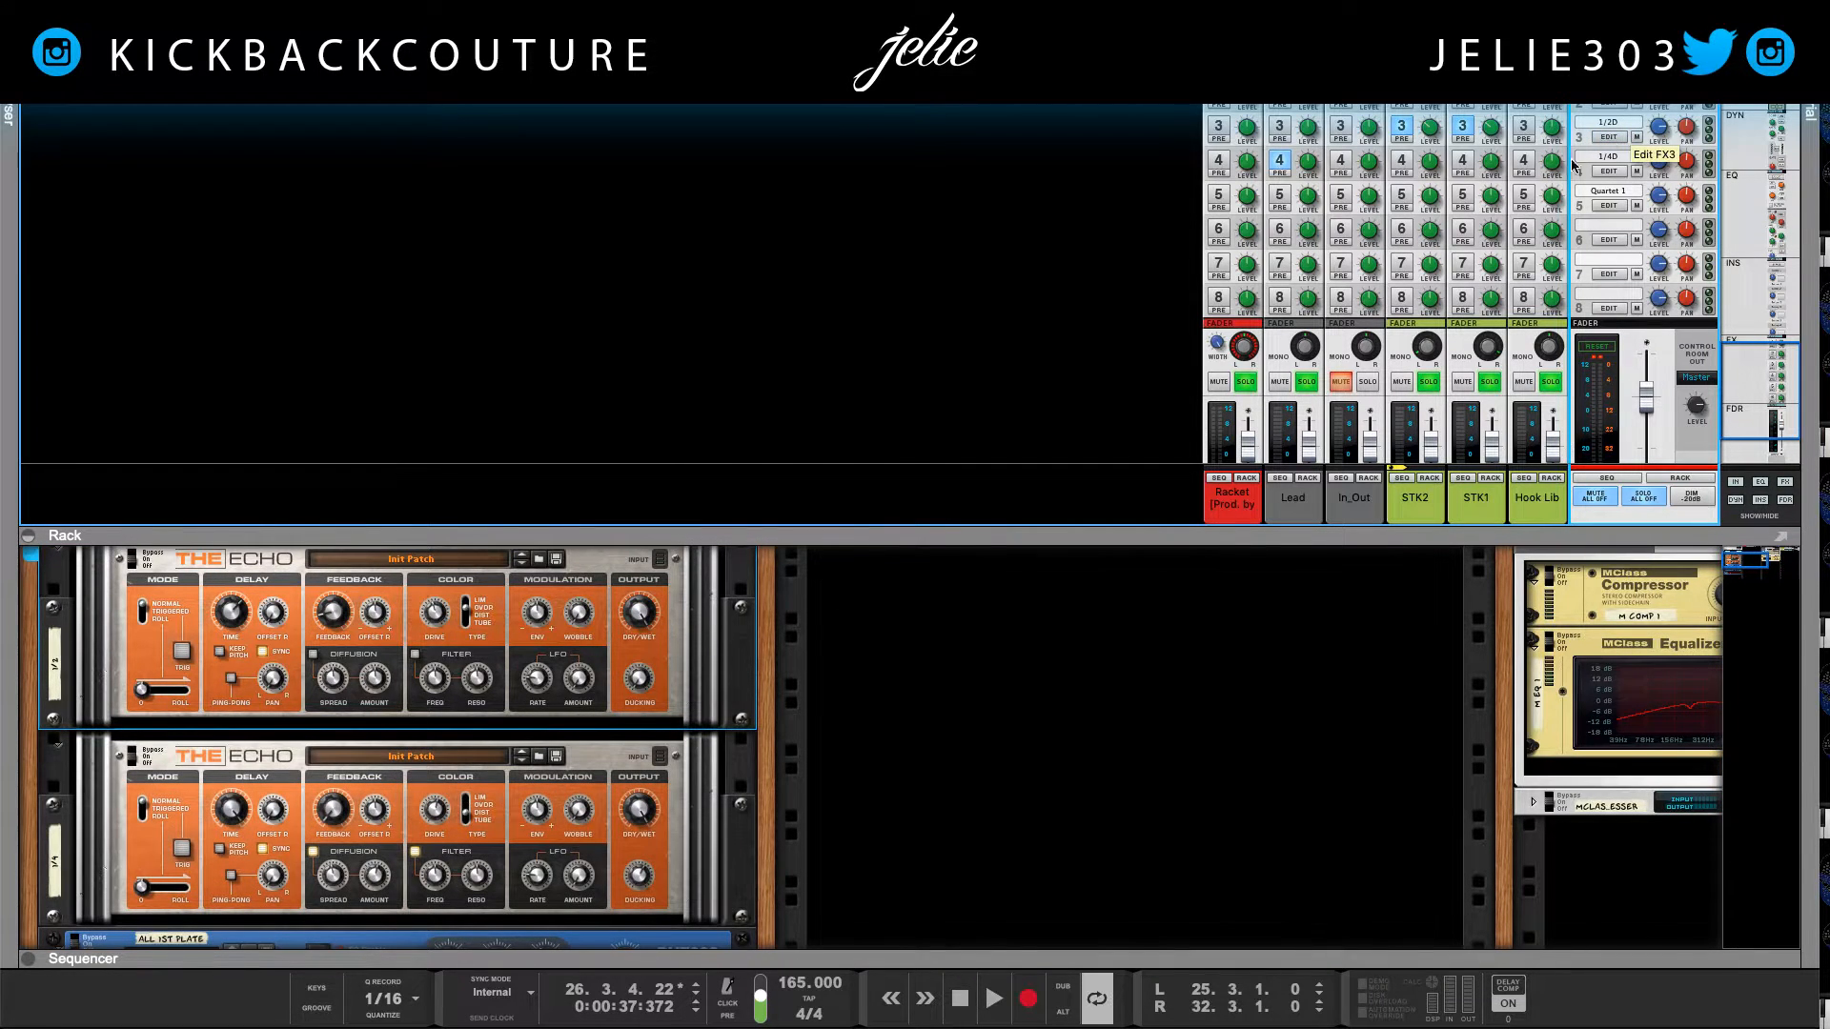
double_click(55, 862)
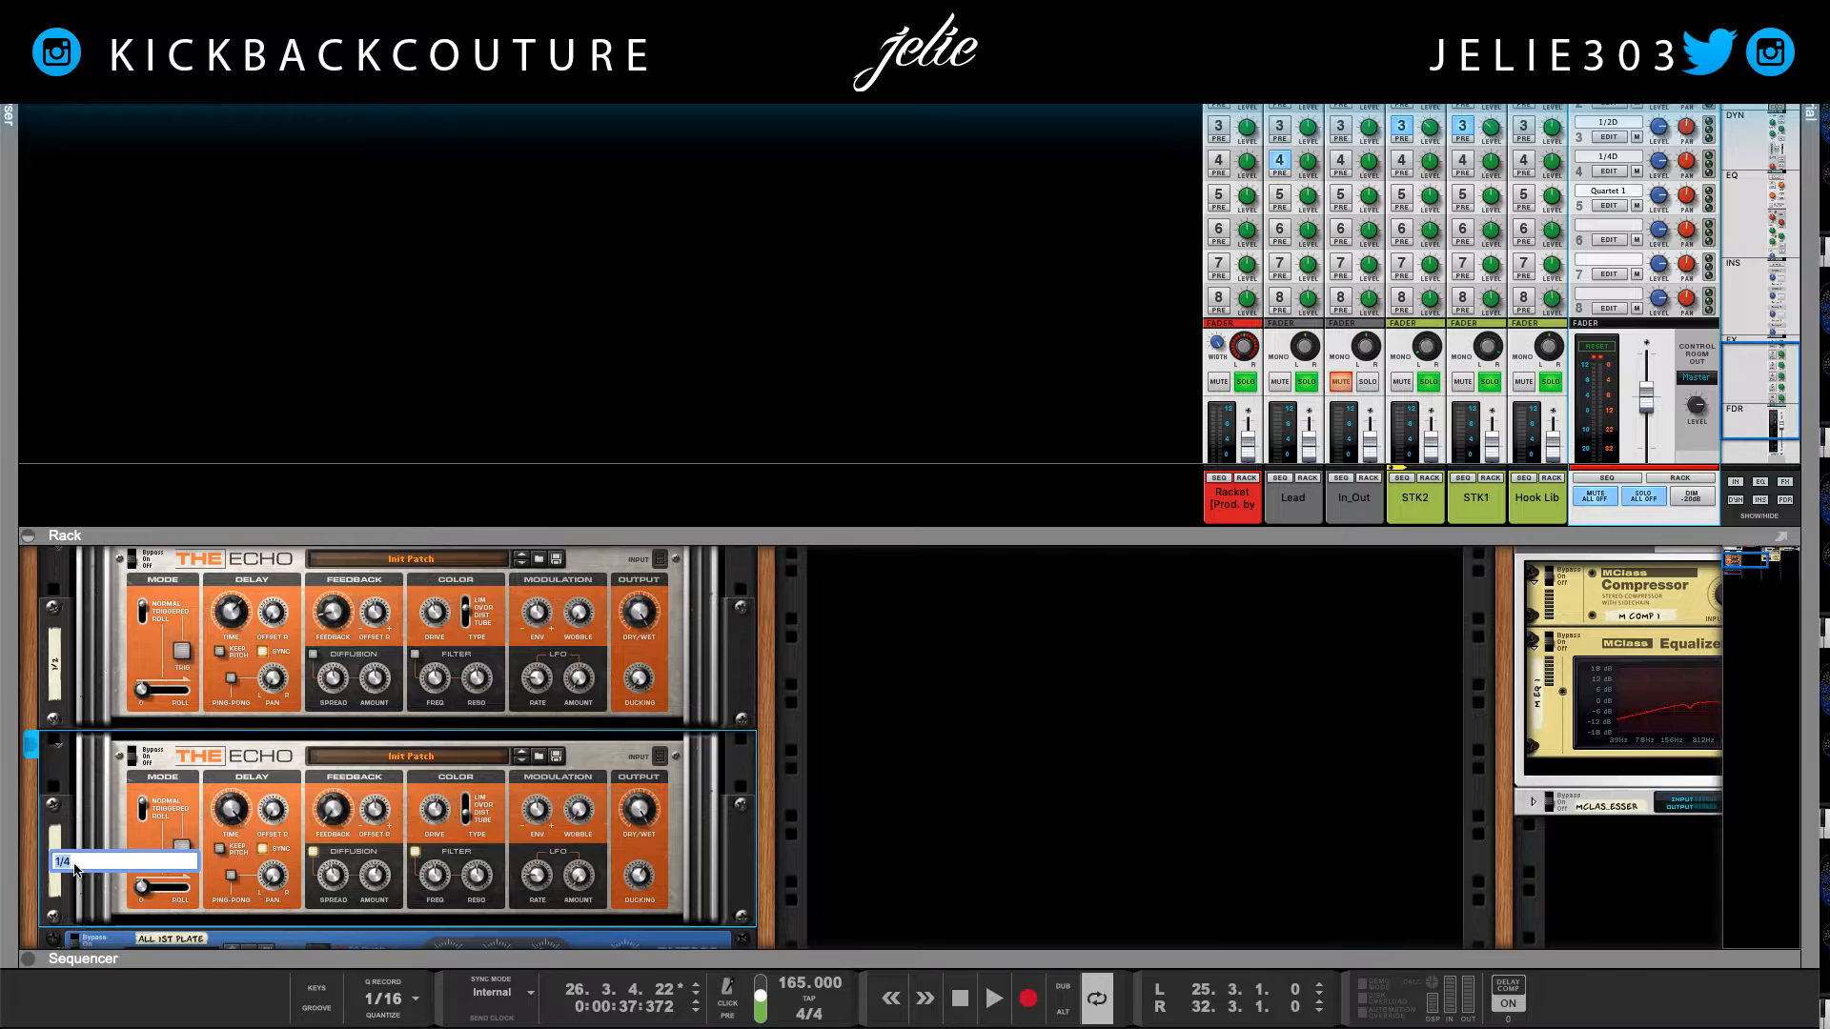
text(1/2)
key(Return)
double_click(54, 667)
text(1/4)
key(Return)
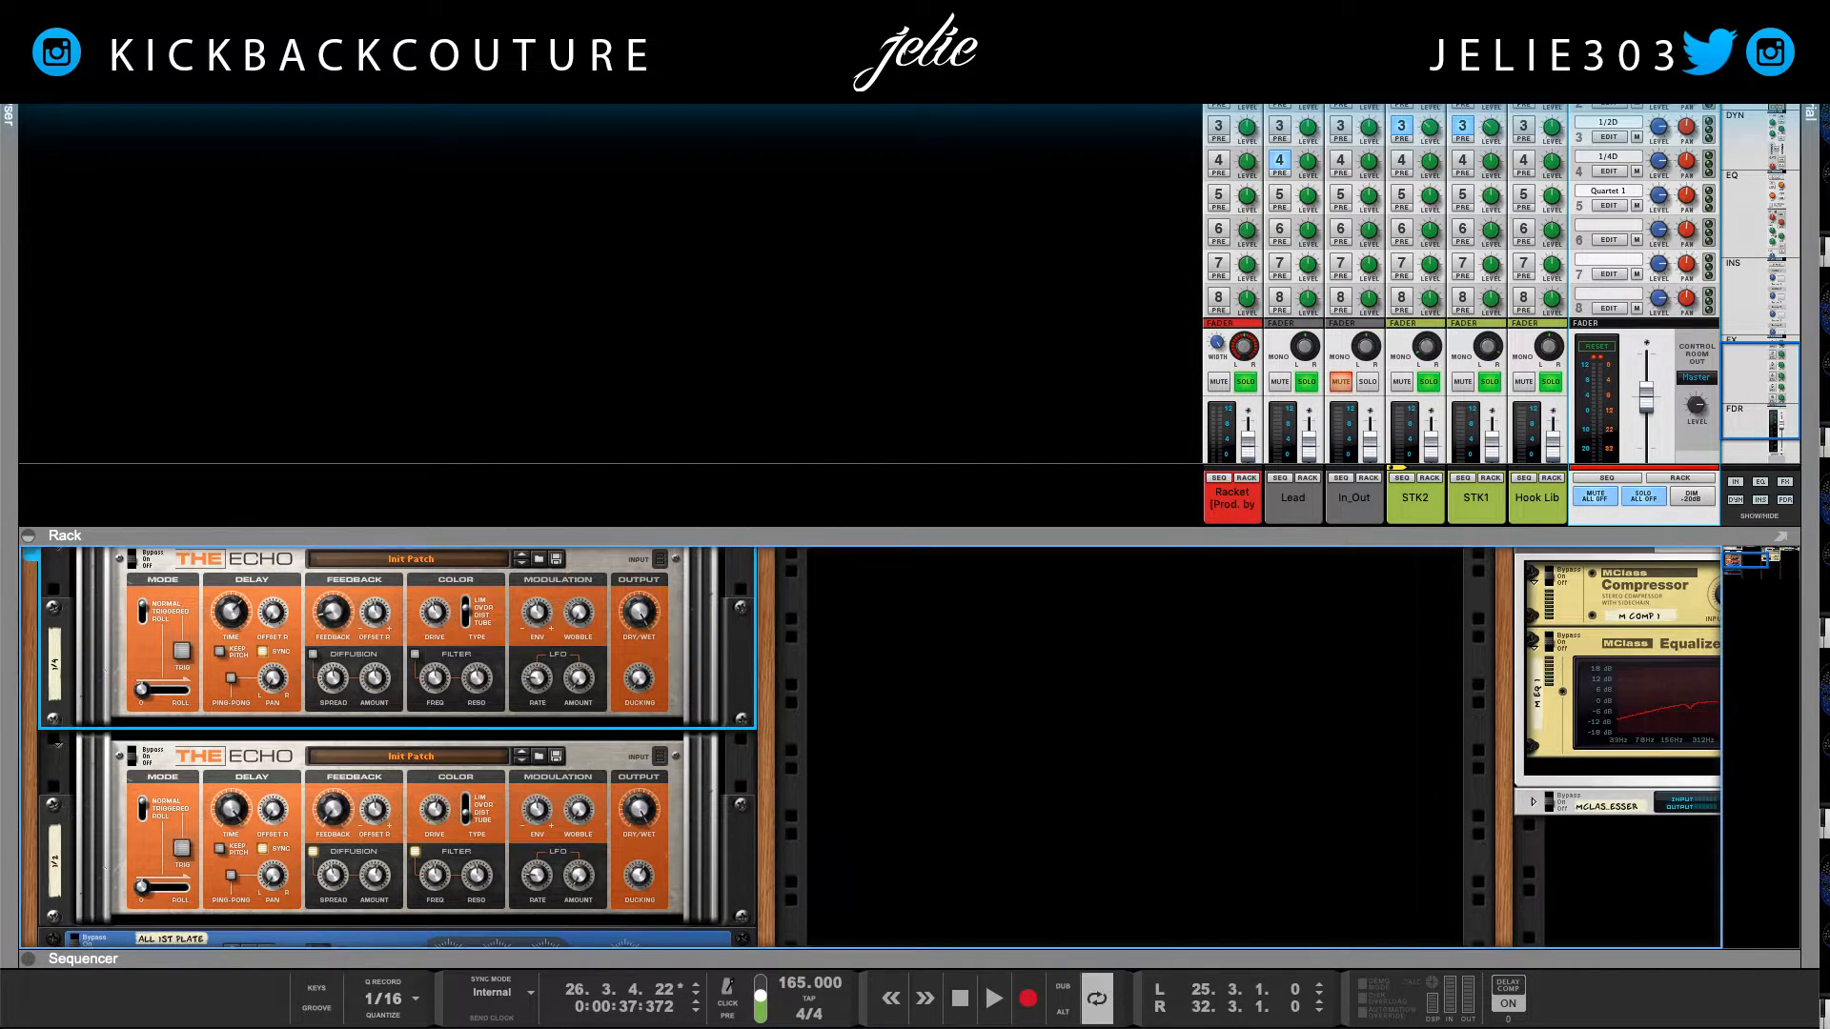
Step: Bring up the Echo that feeds FX4 and adjust its feedback
click(1610, 172)
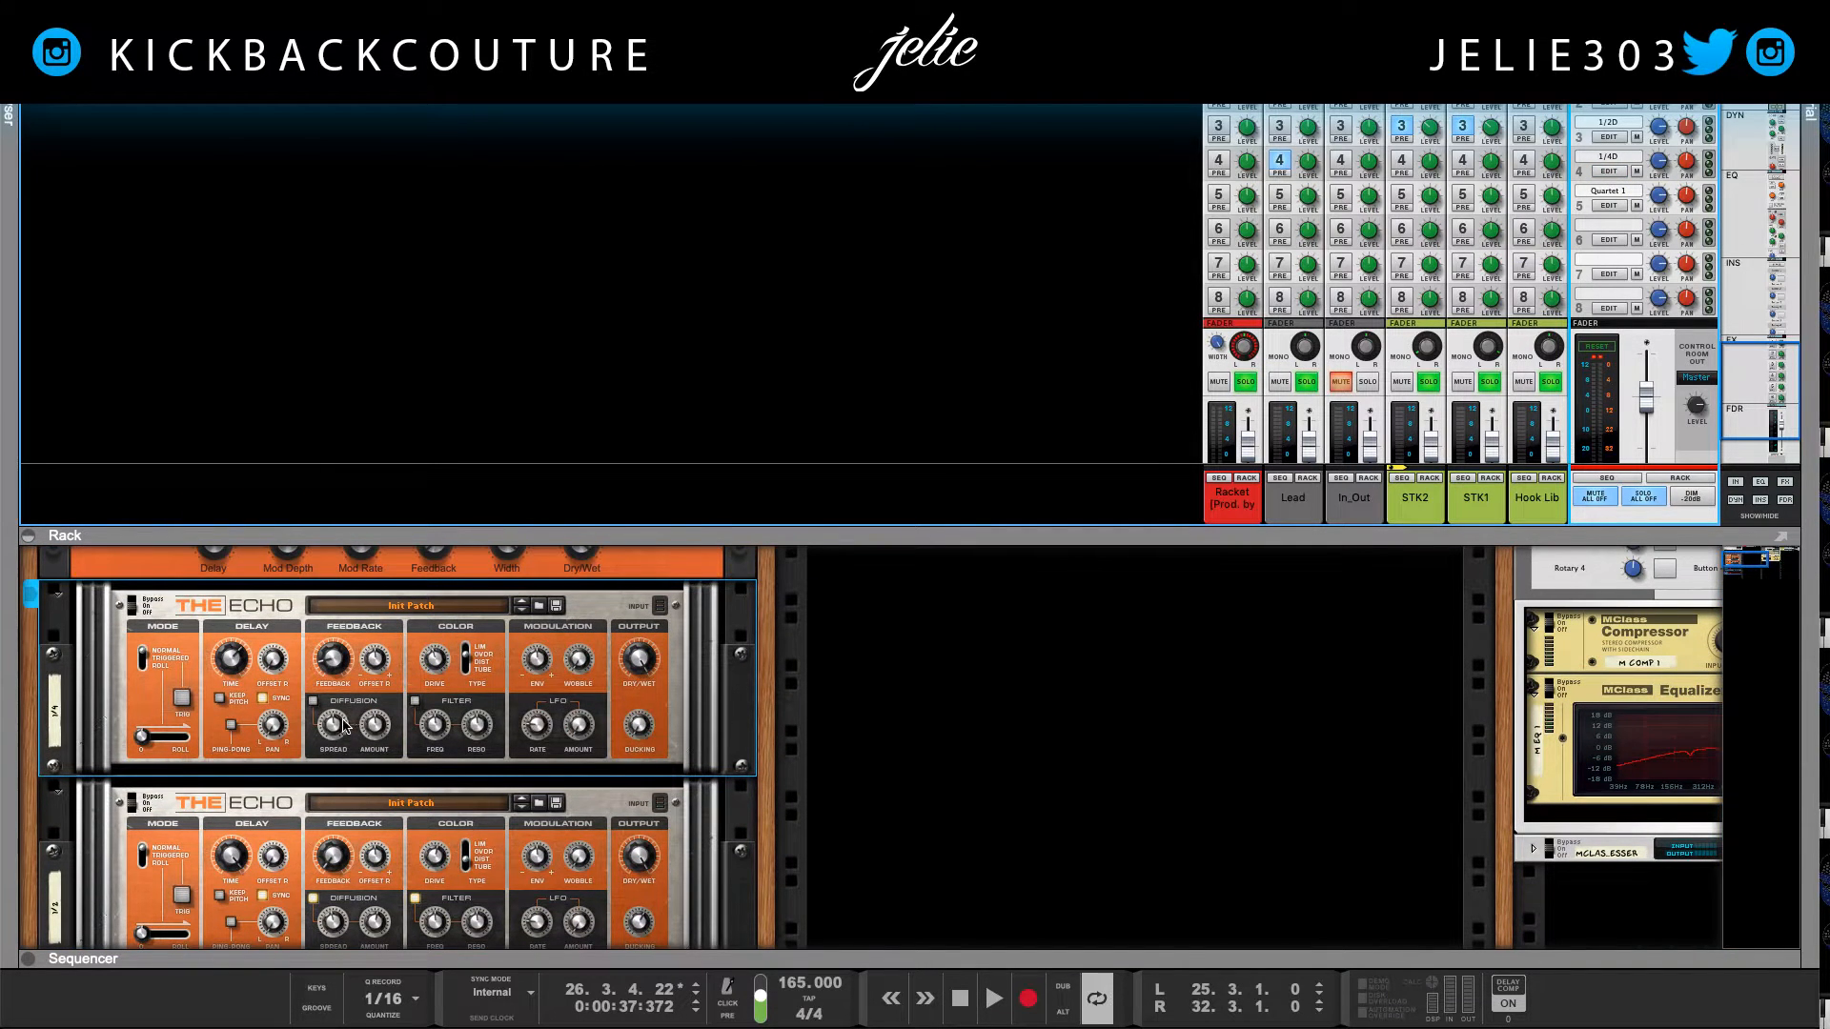
click(333, 668)
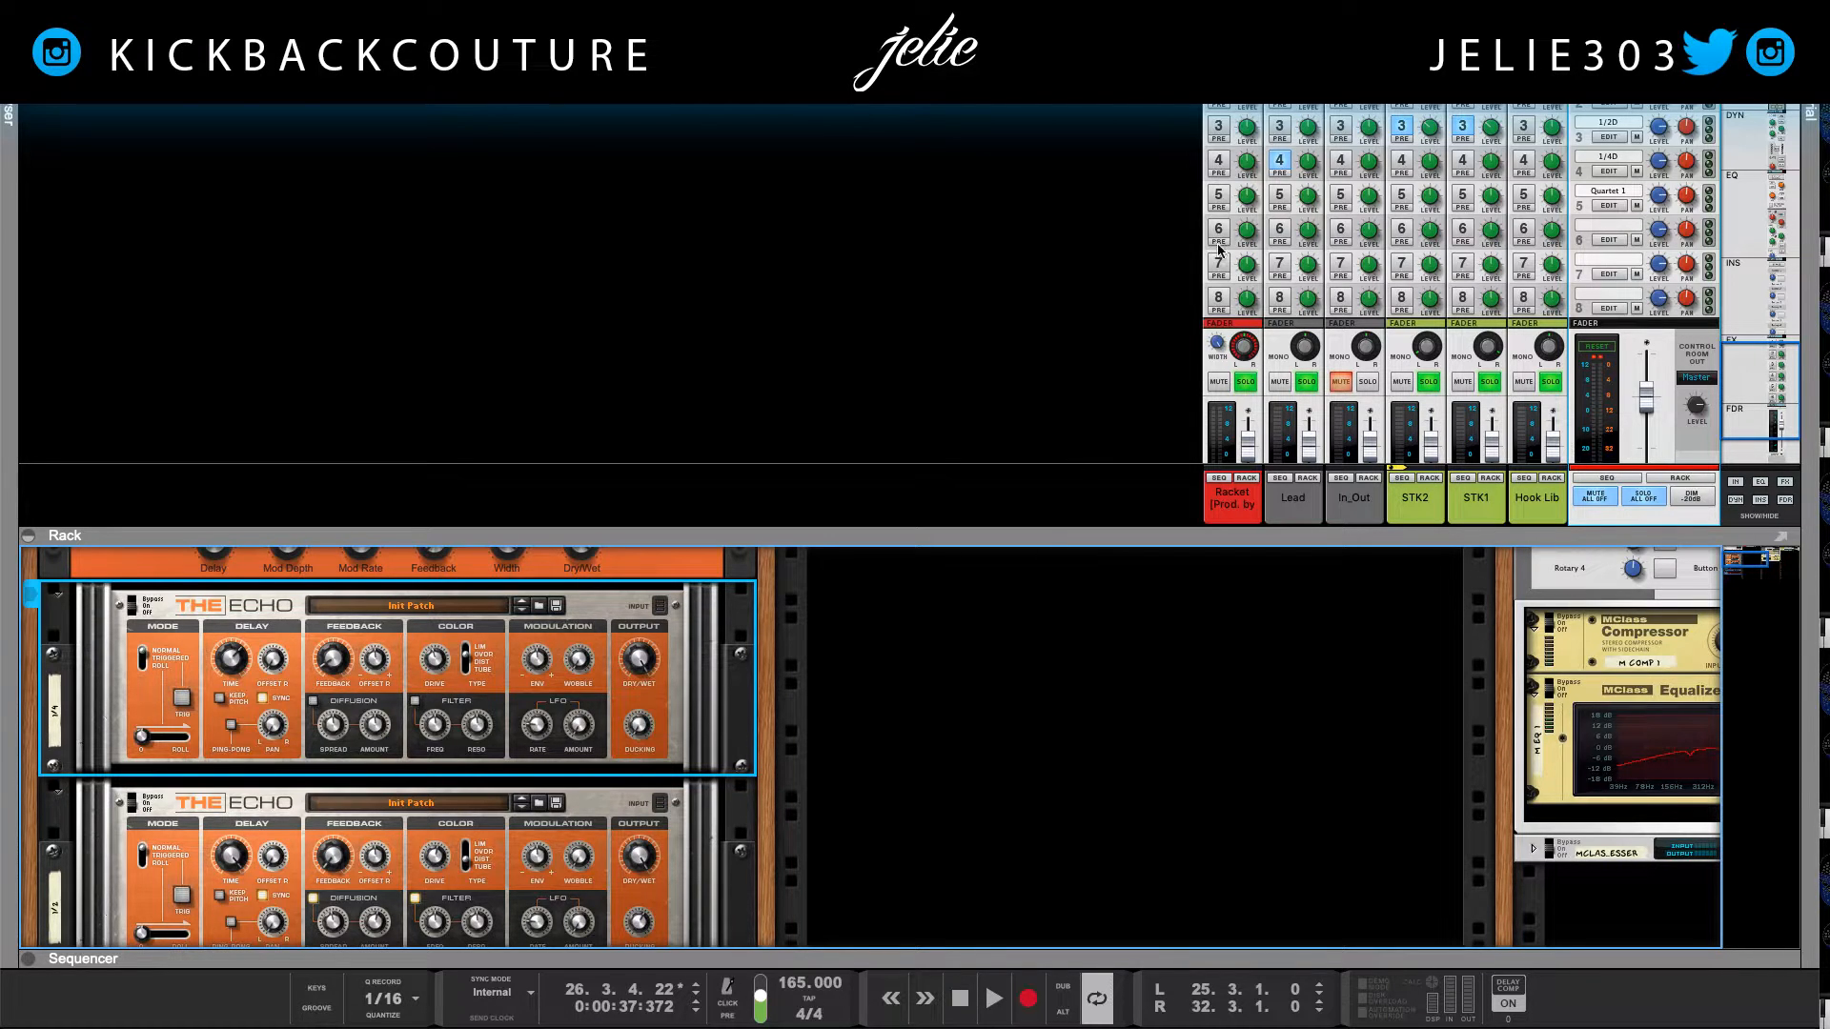
scroll(1293, 191, up, 2)
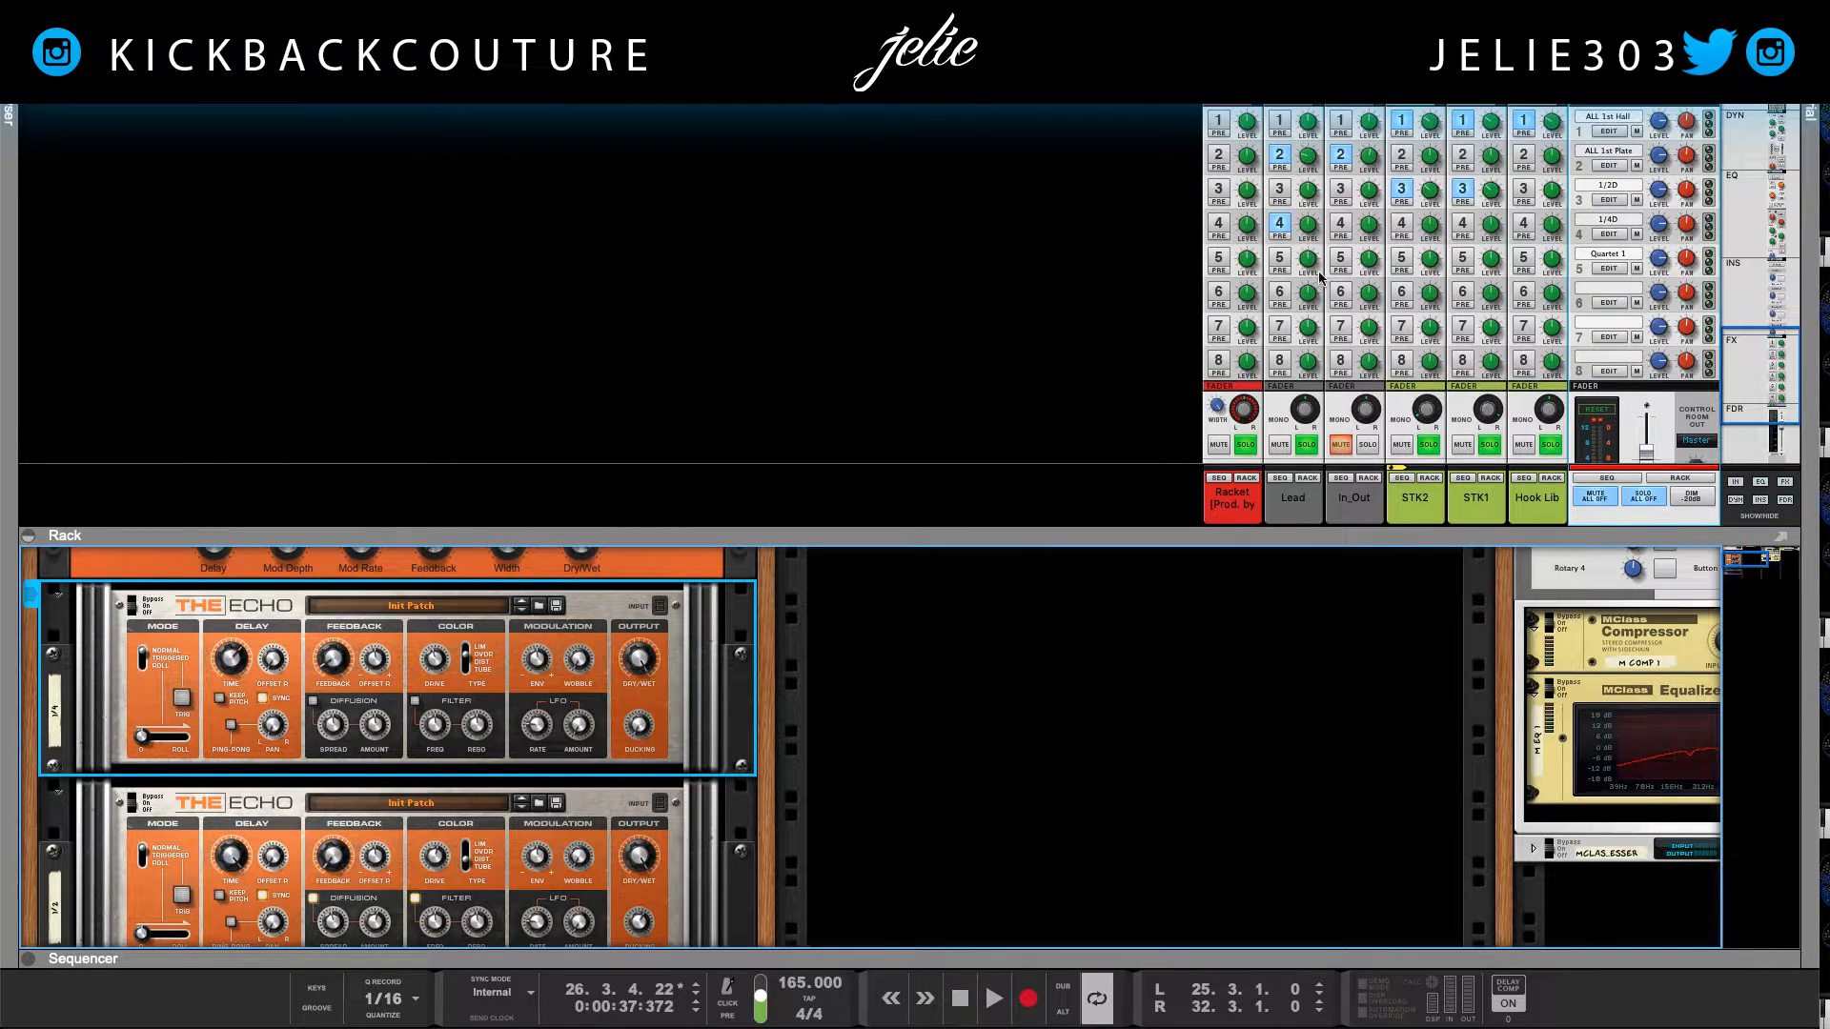
Step: Isolate the Lead's delay by making its FX4 send pre-fader, pulling the Lead fader down, and muting the Racket track
key(space)
click(1311, 235)
drag(1311, 234, 1308, 246)
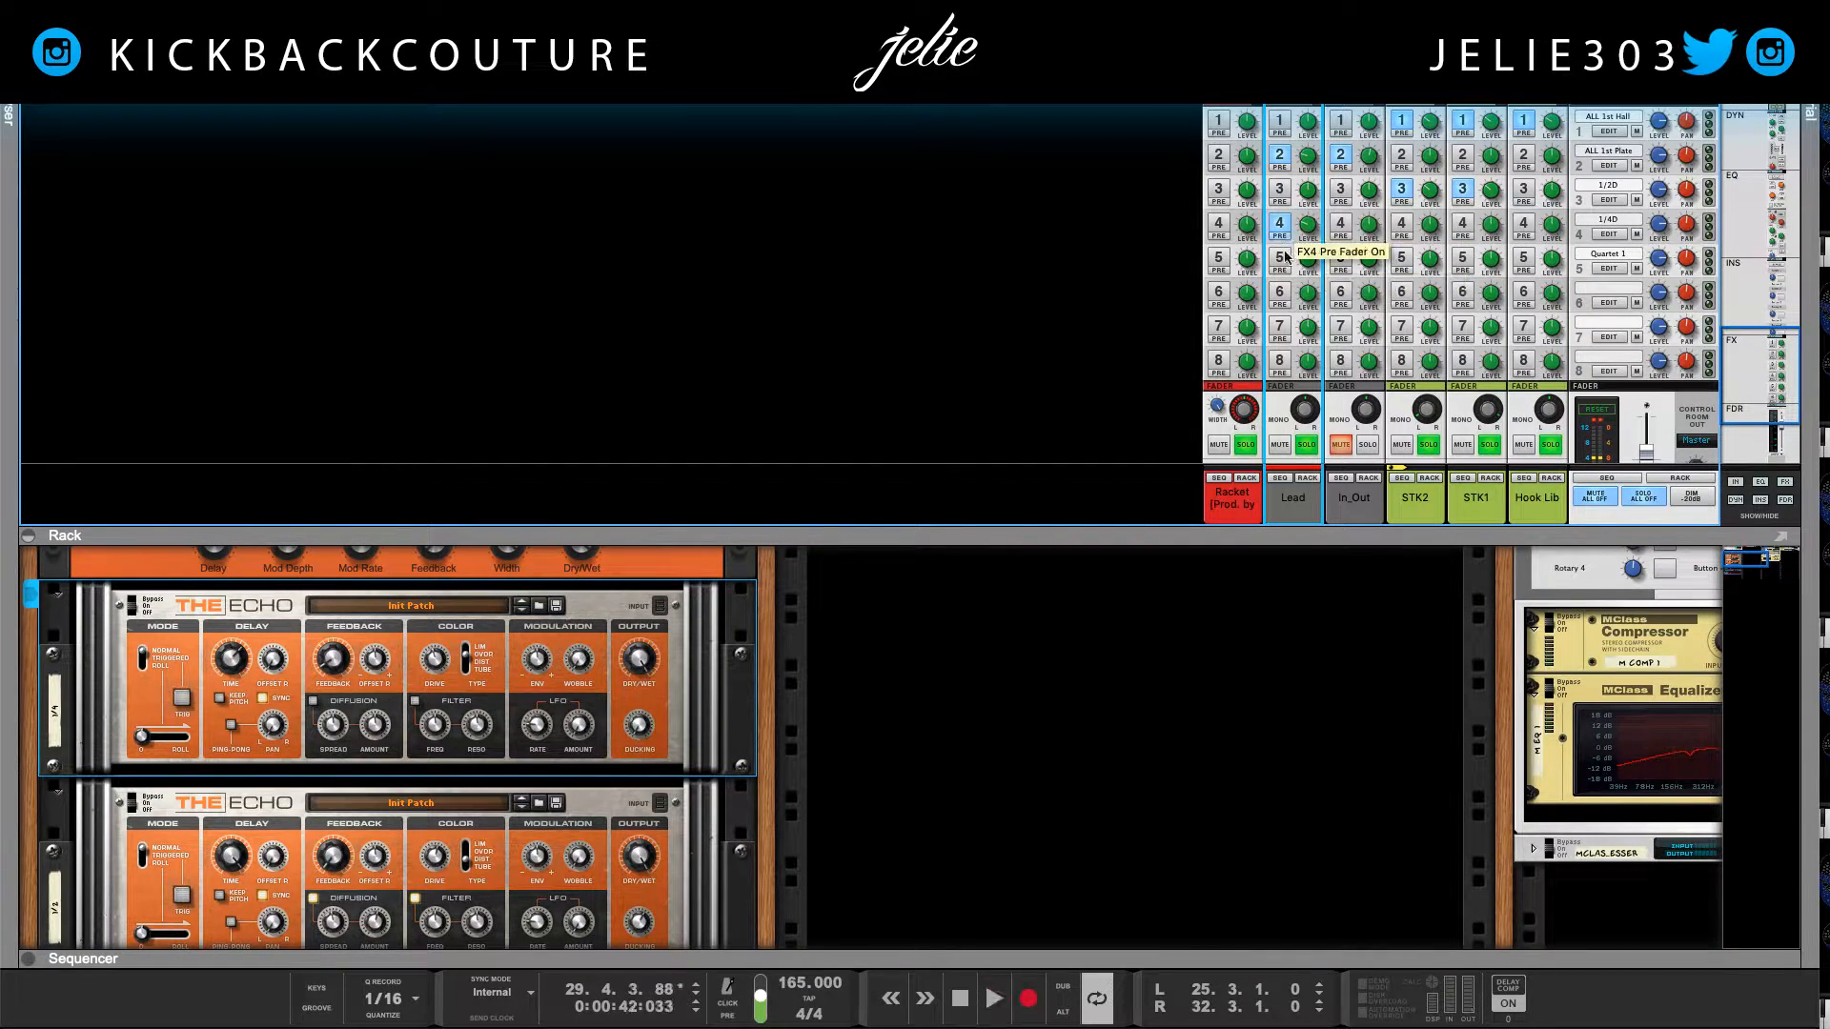
scroll(1311, 286, down, 3)
drag(1312, 353, 1311, 427)
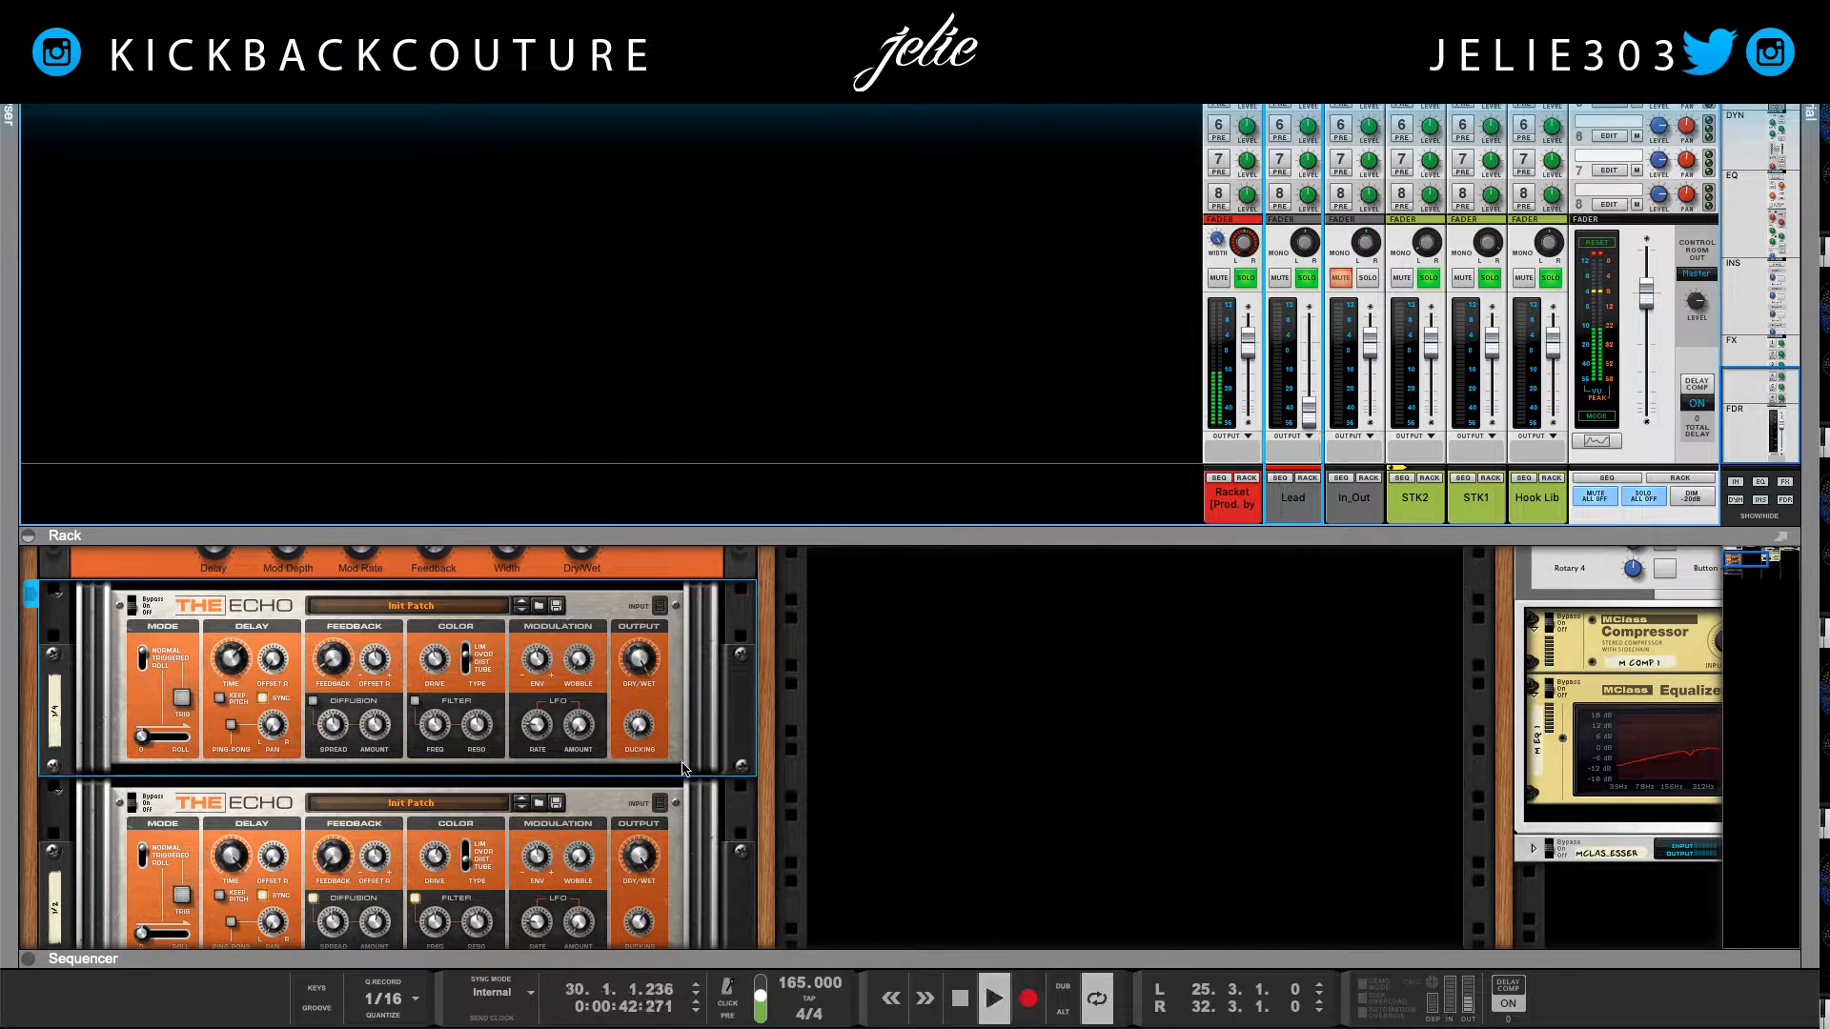
scroll(378, 839, down, 3)
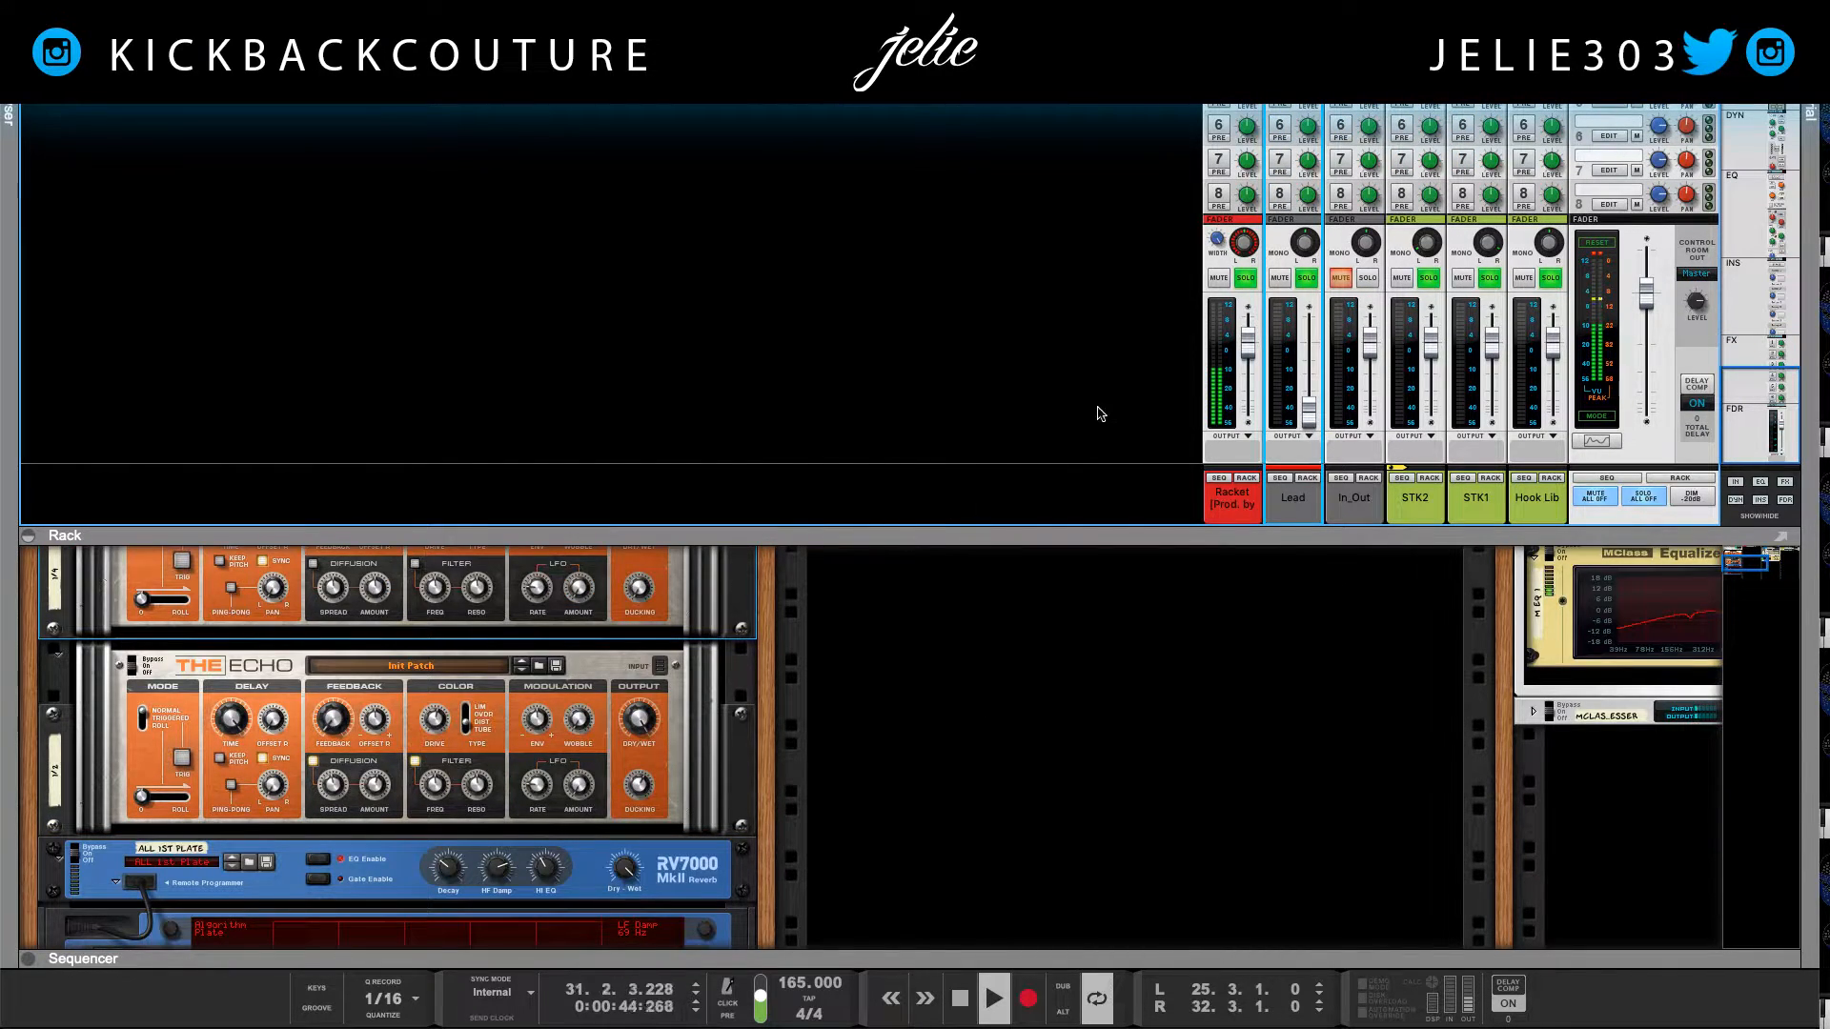
click(1218, 277)
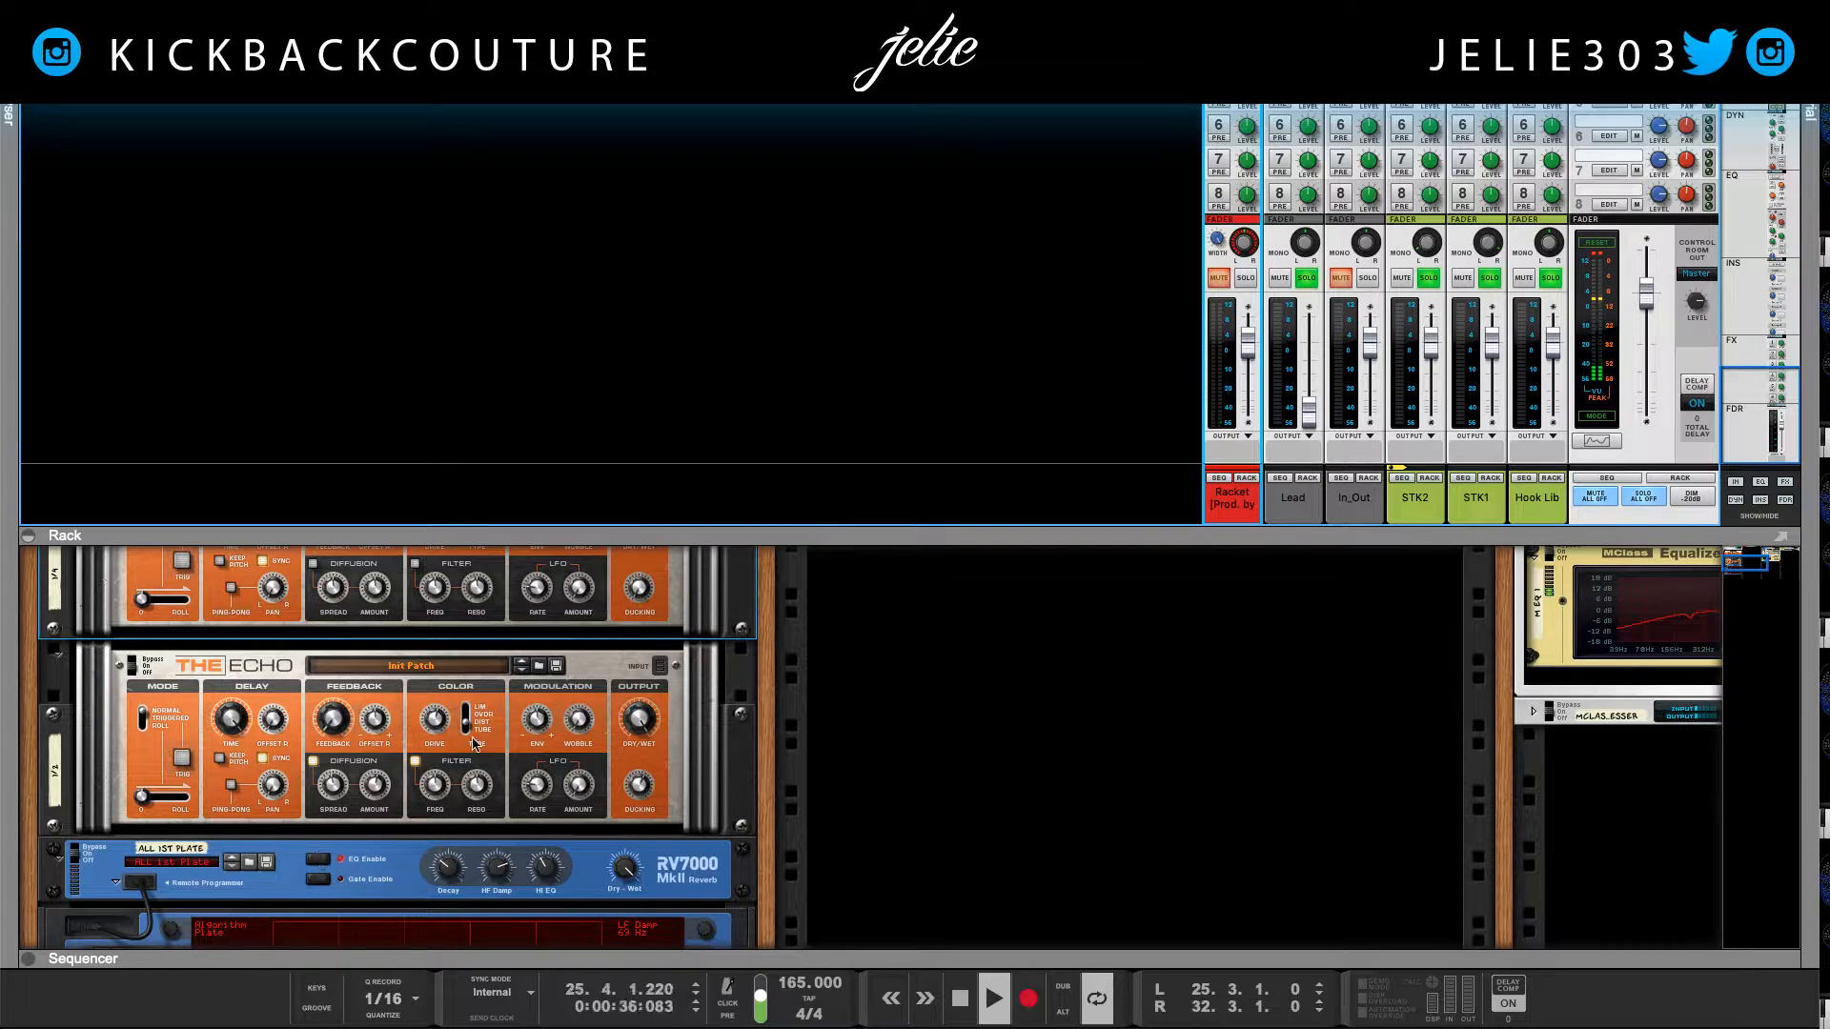
Step: Set the 1/4 Echo's drive amount to about 91%, enable its diffusion and adjust the diffusion amount
scroll(234, 768, up, 3)
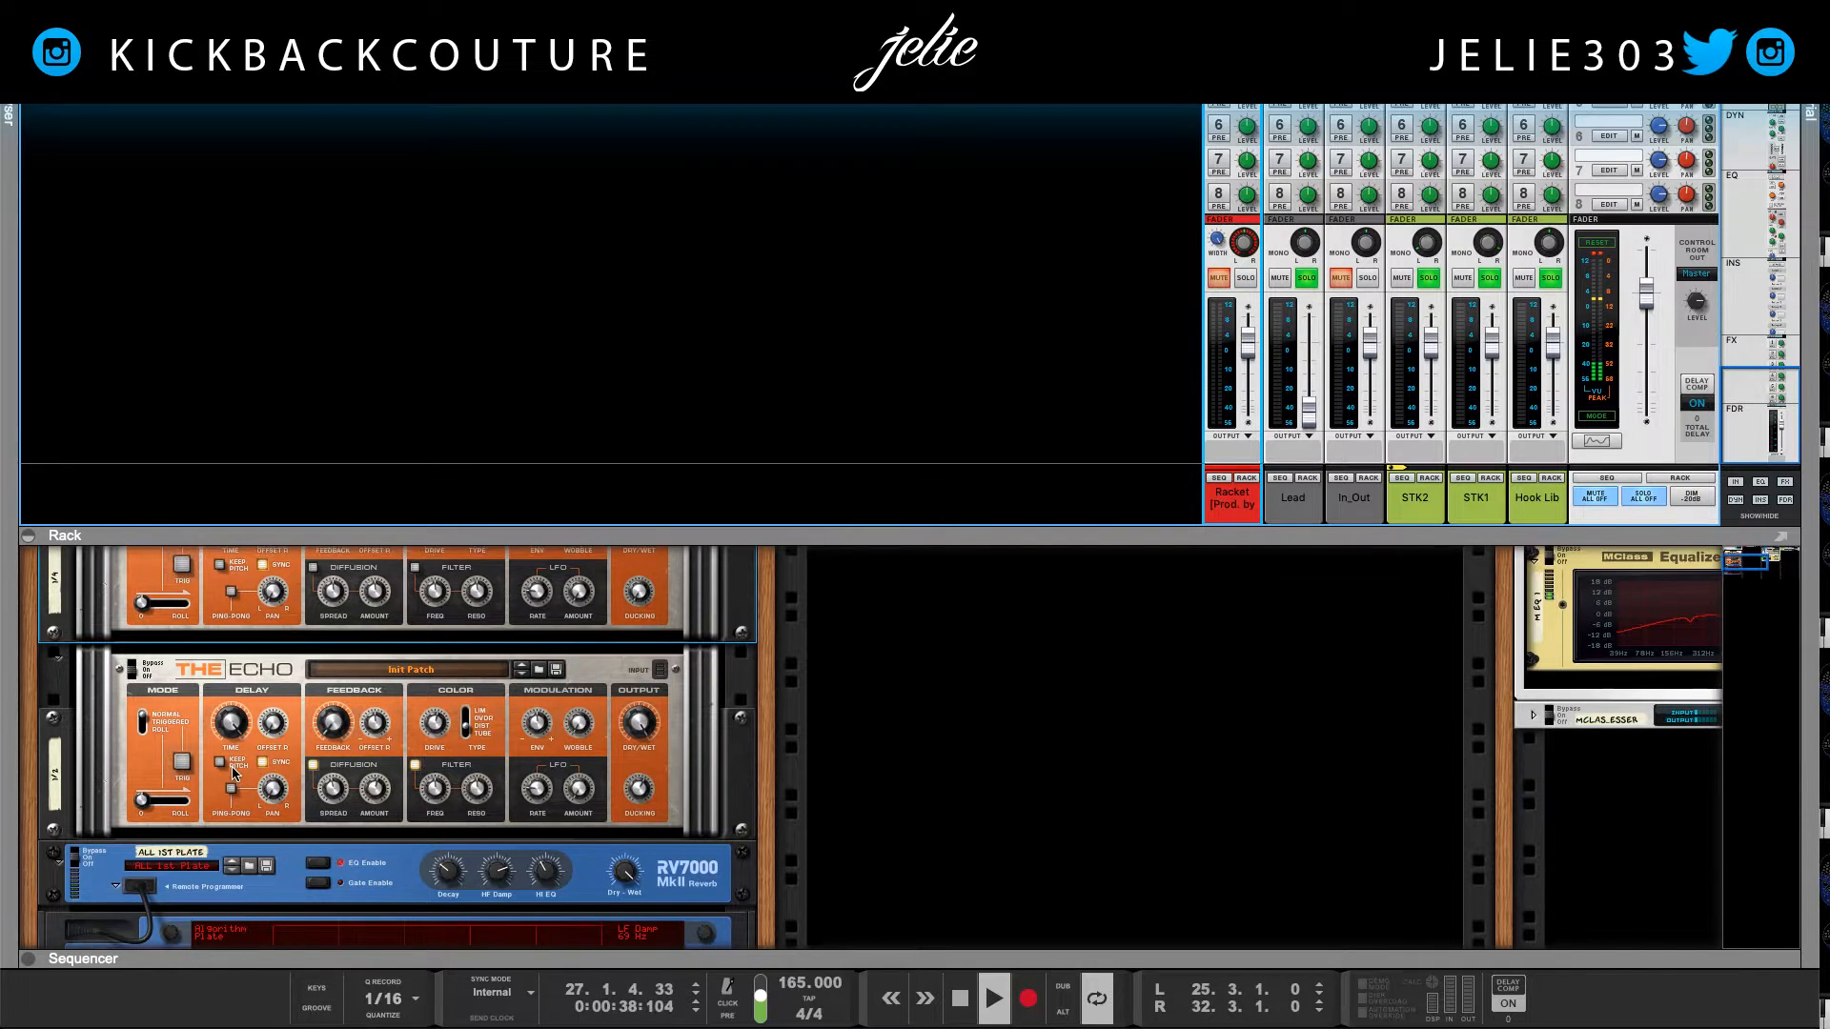
mouse_move(472, 669)
mouse_down()
mouse_move(472, 651)
mouse_move(445, 655)
mouse_up()
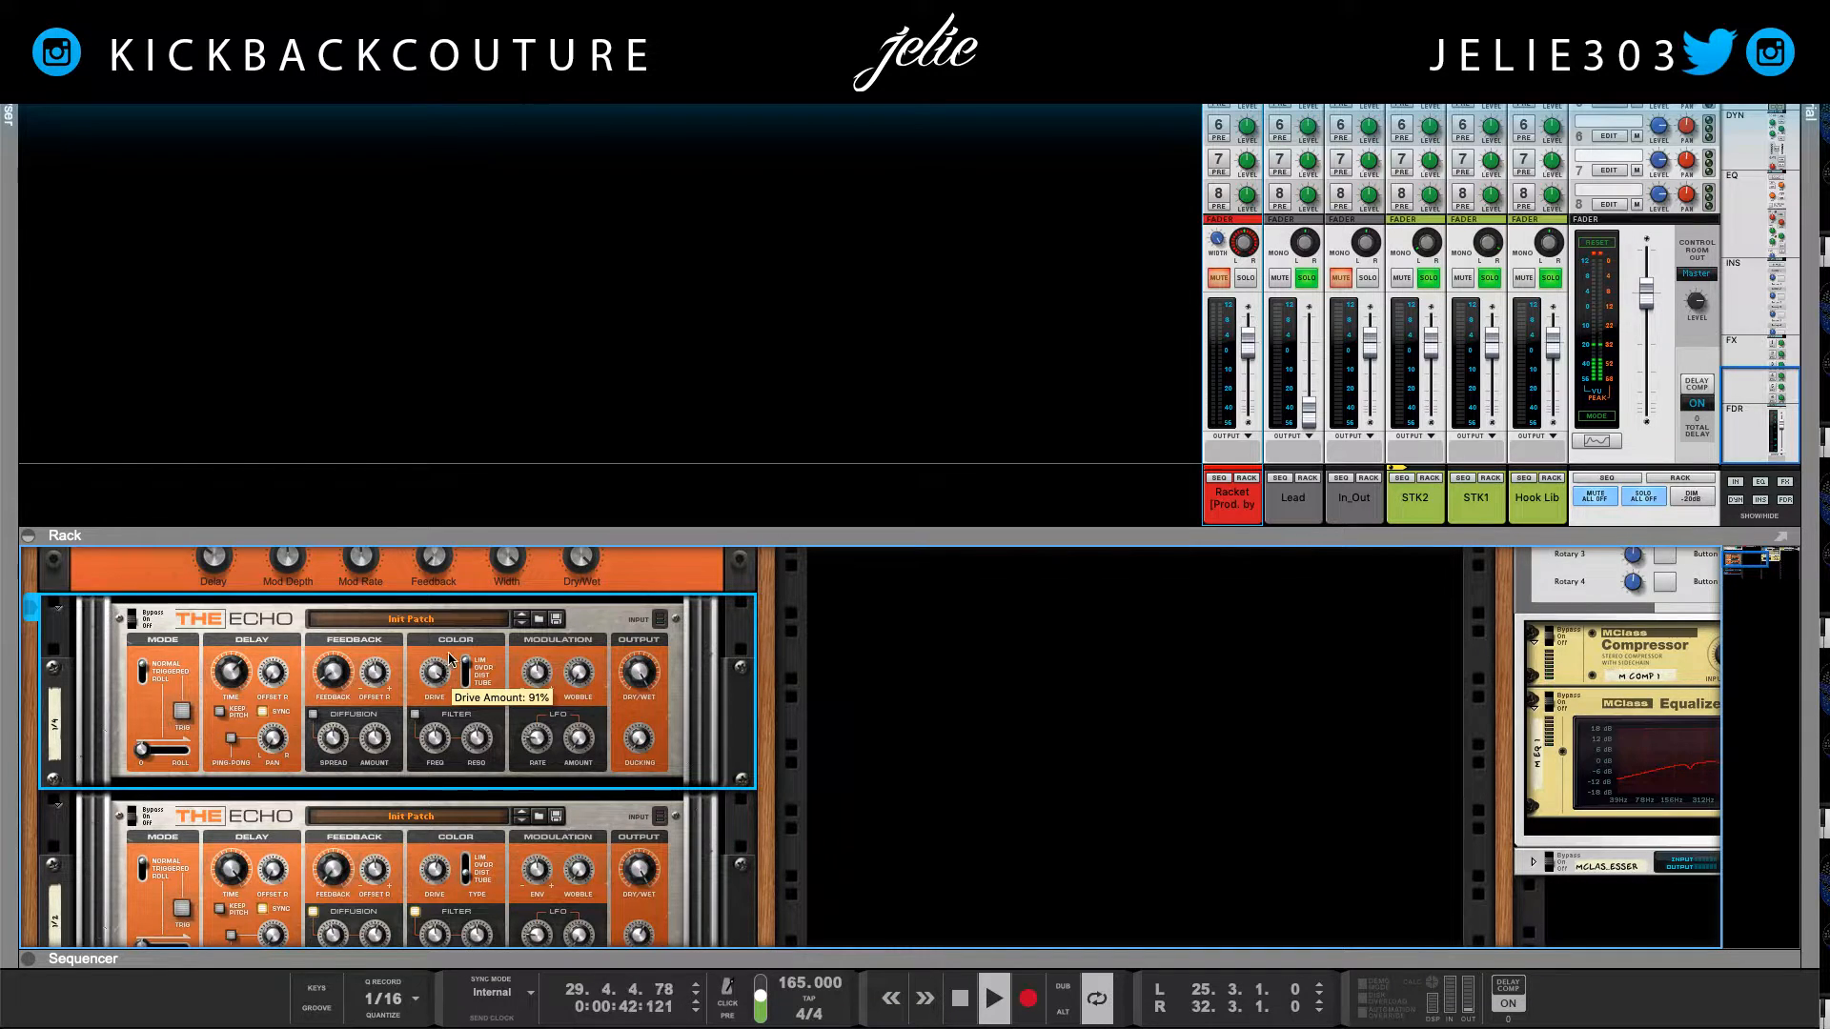
click(312, 714)
drag(380, 727, 386, 715)
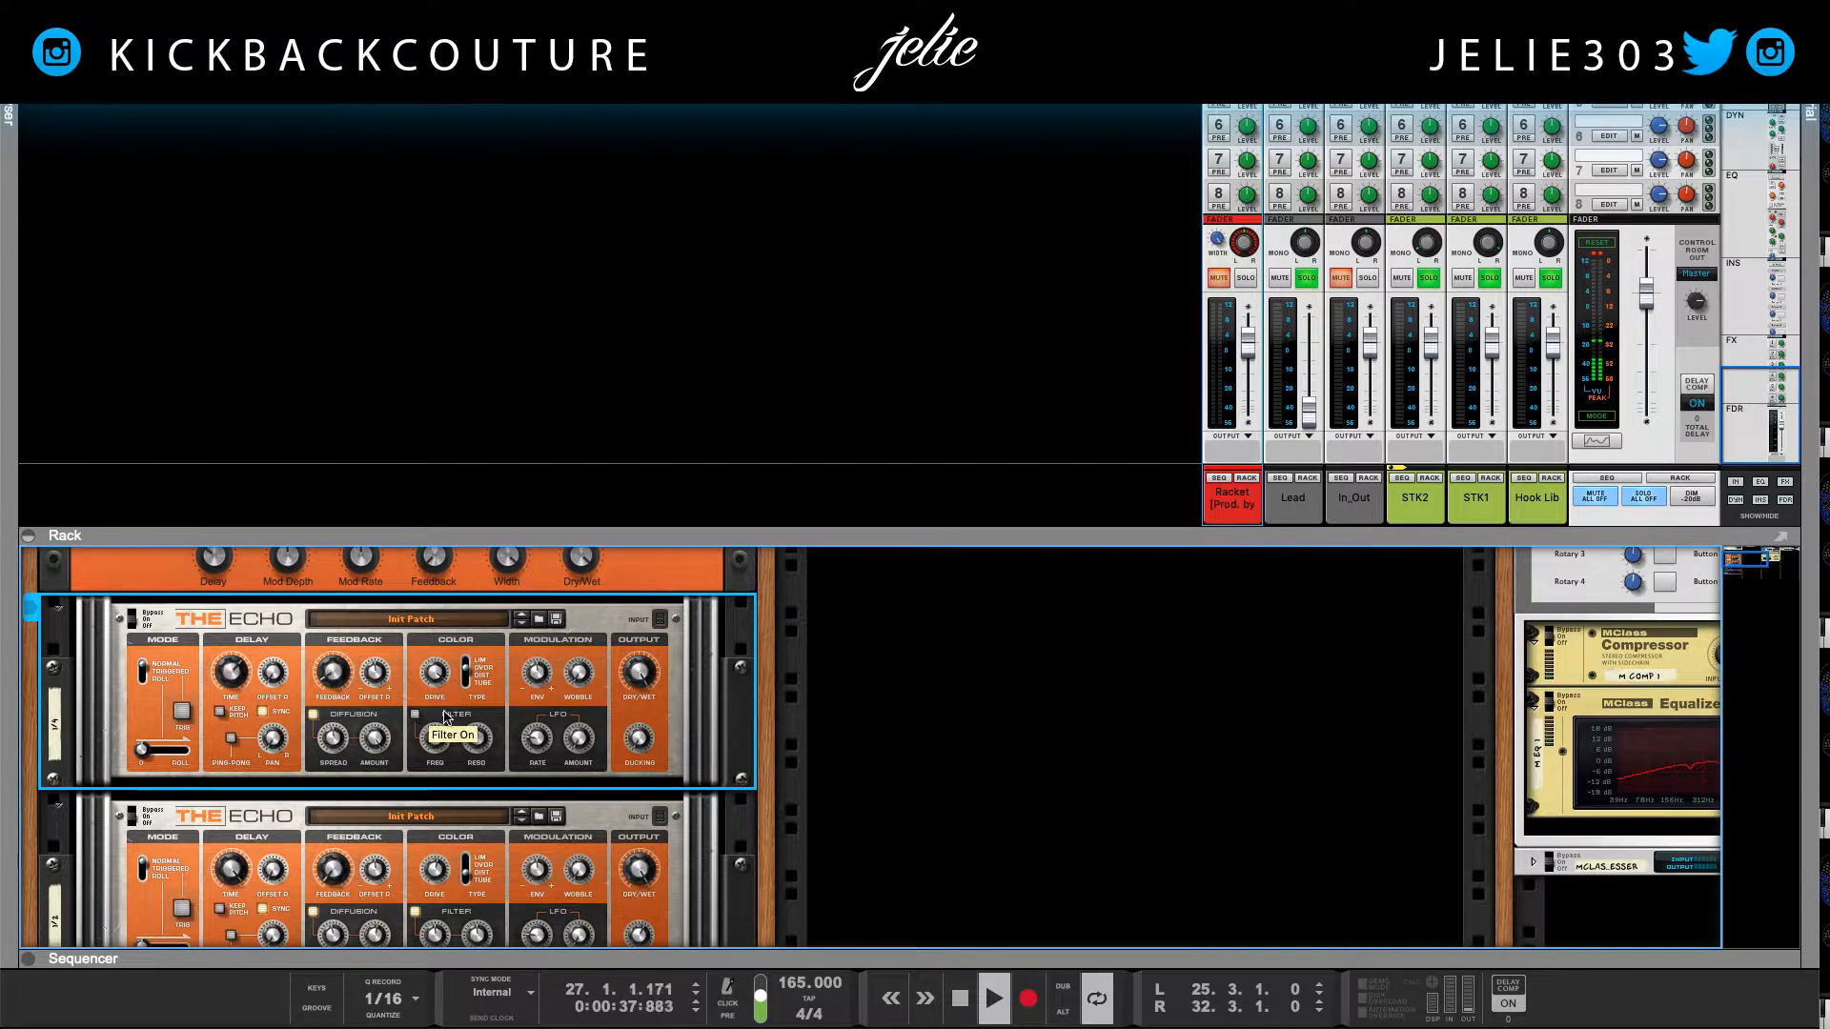
Step: Turn on ping-pong and Keep Pitch on the 1/4 Echo and set the ping-pong pan to 0
click(232, 740)
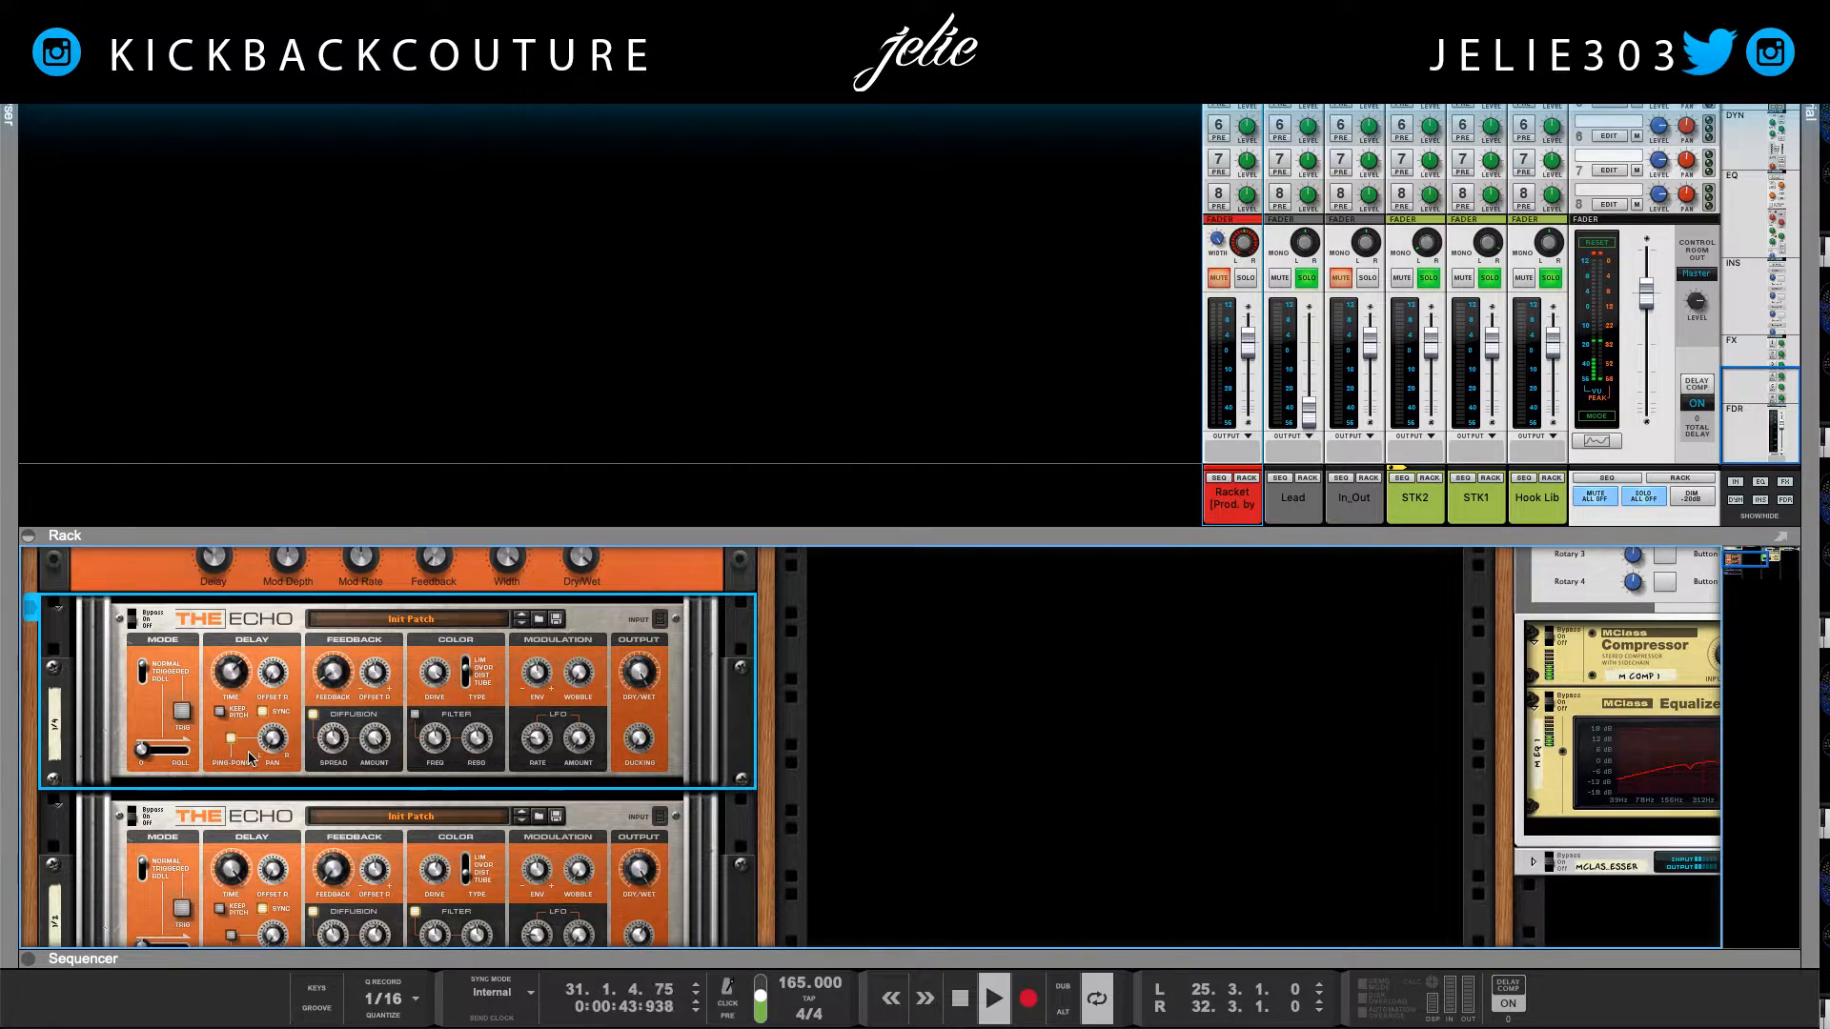
drag(272, 742, 282, 708)
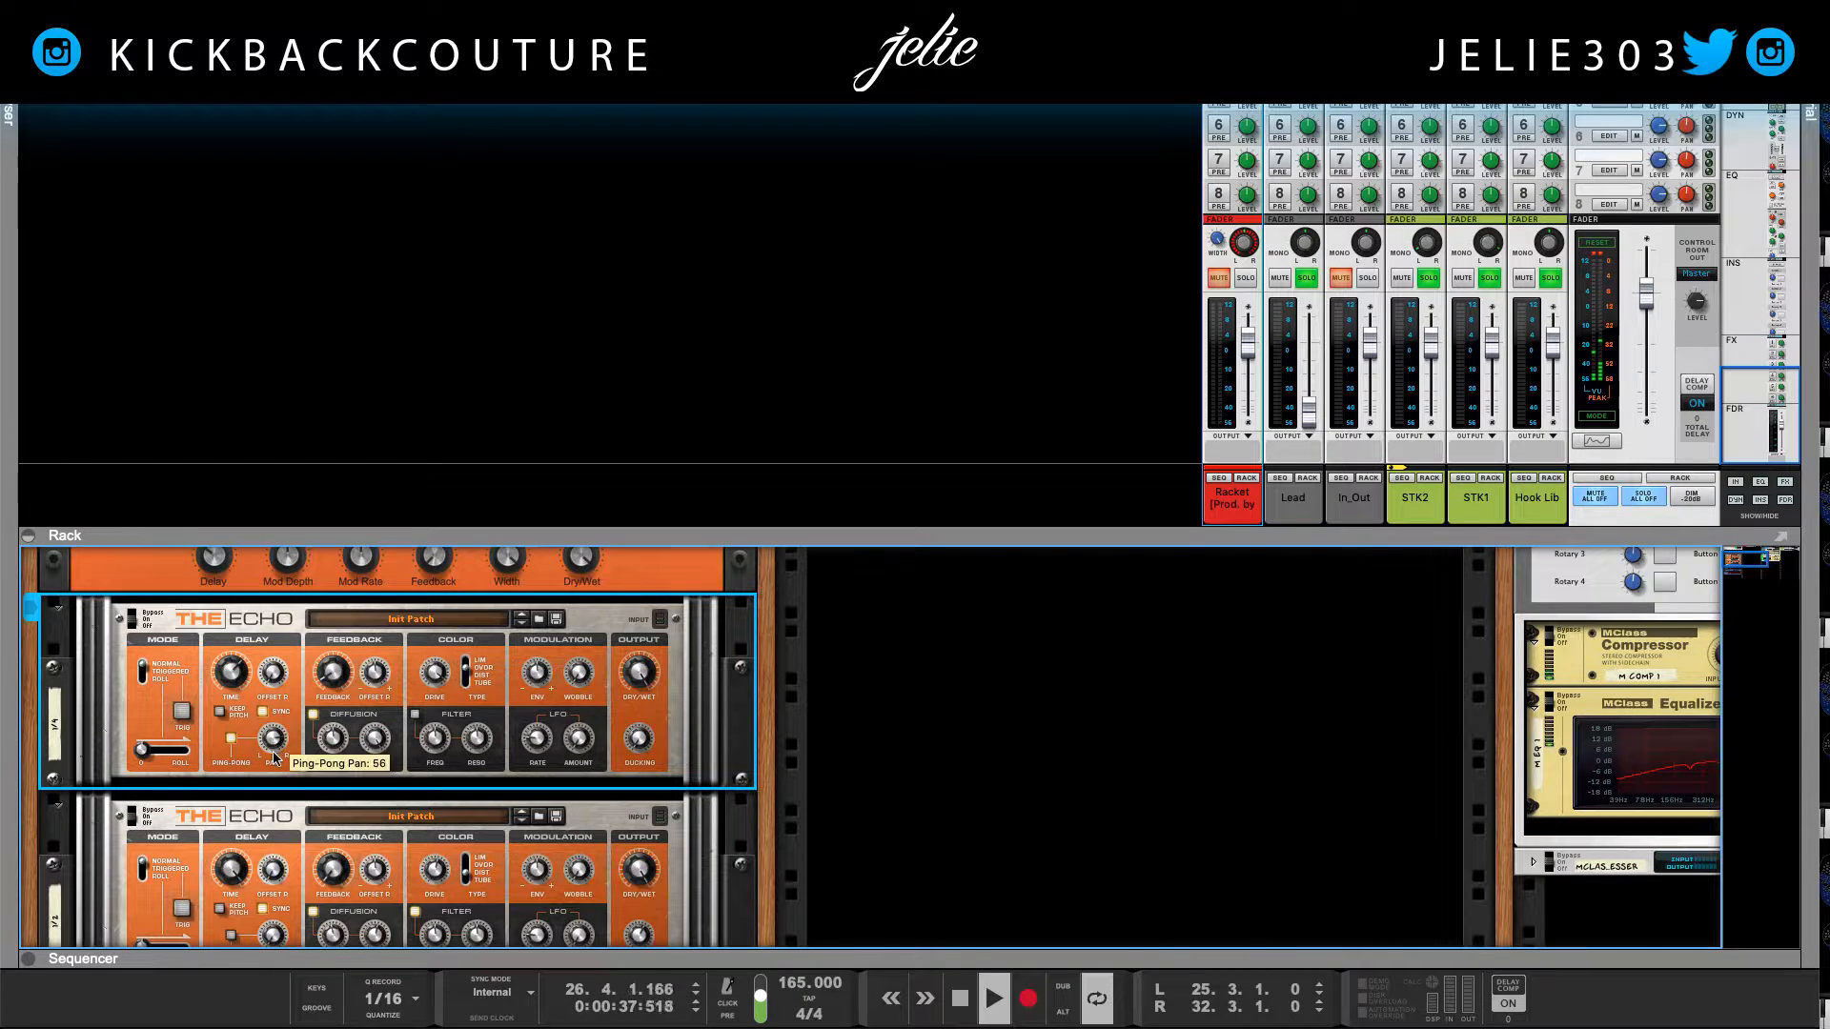
drag(276, 768, 277, 775)
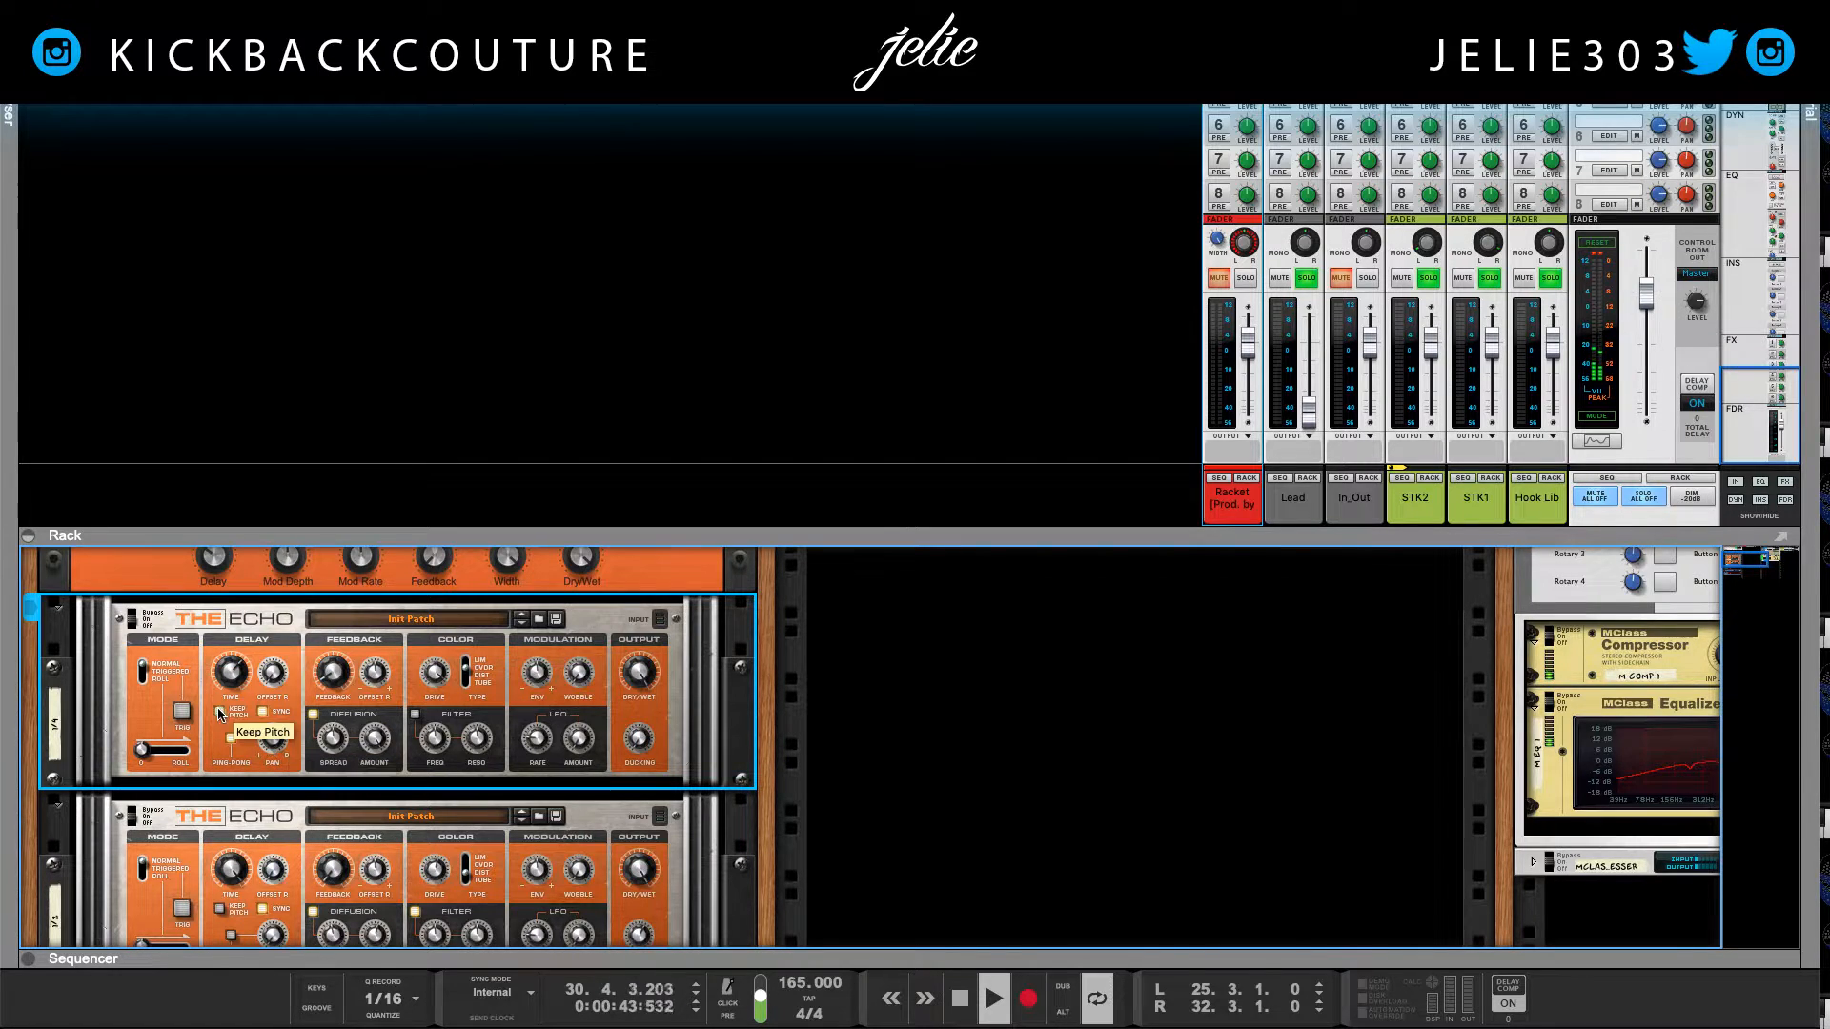
drag(274, 739, 274, 744)
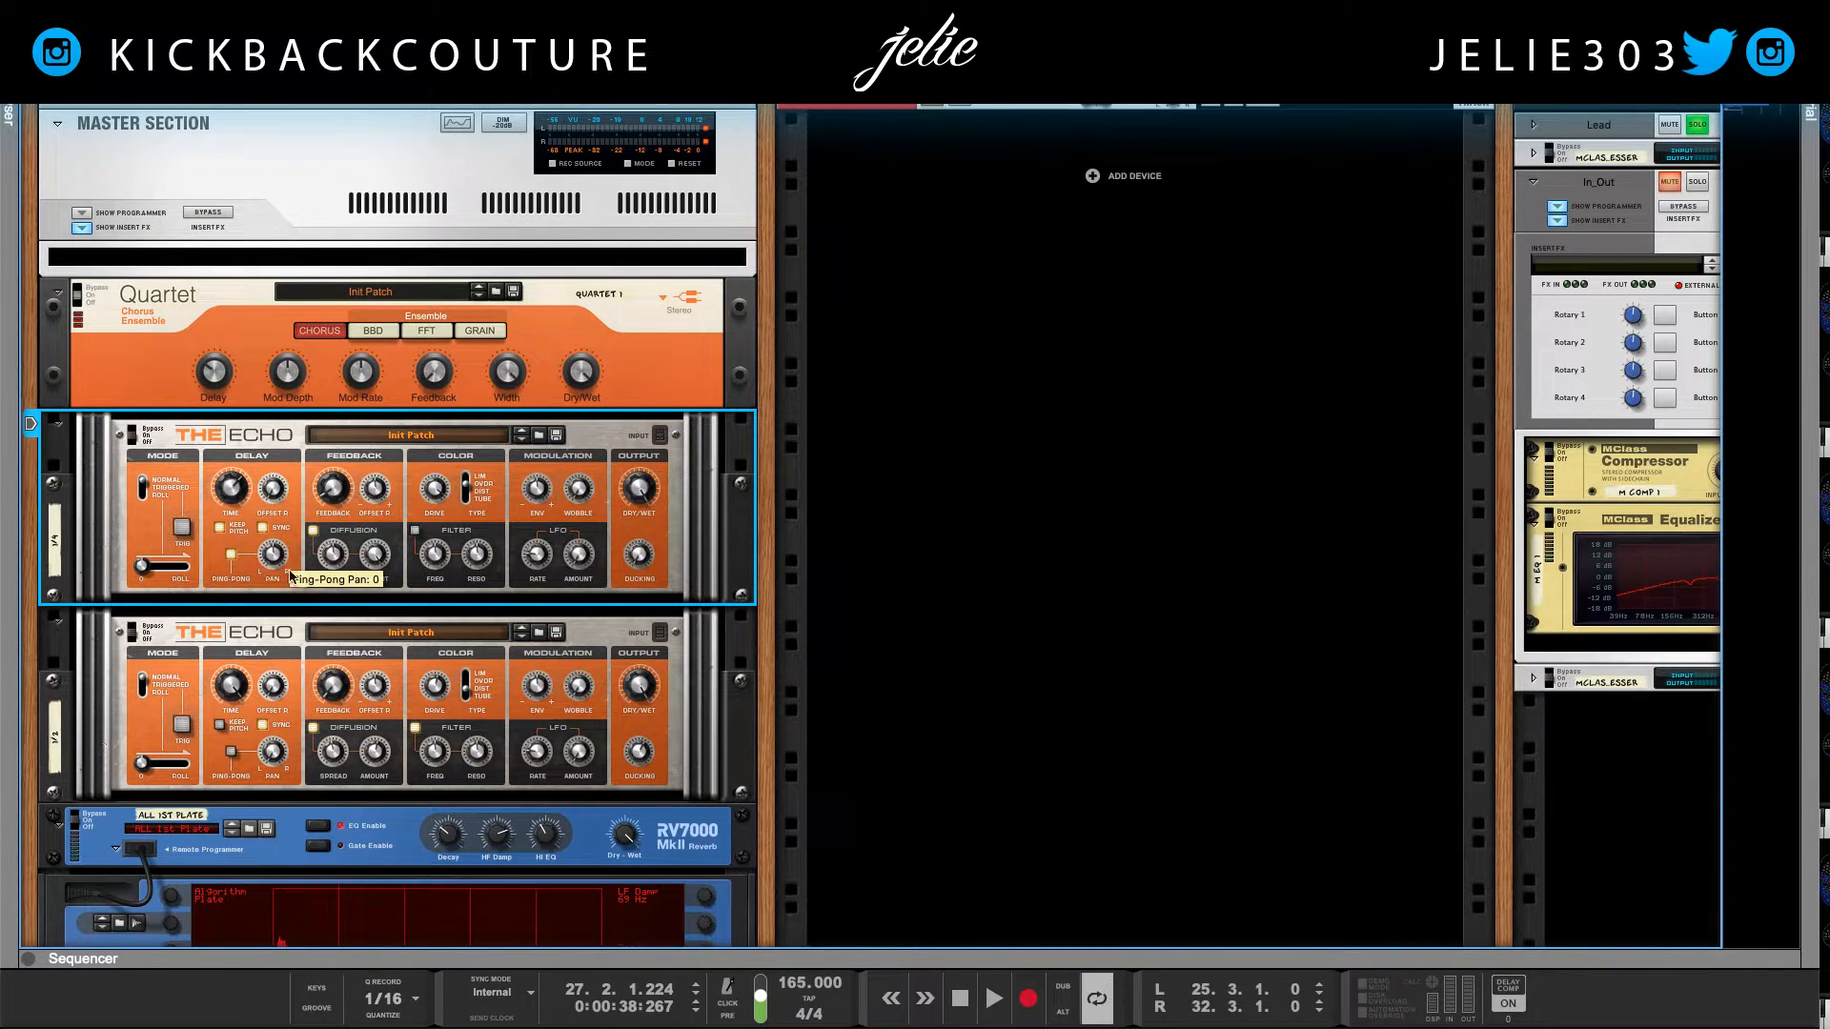
Step: Try automating the 1/4 Echo's ping-pong pan in the sequencer, and clear that automation again
right_click(267, 559)
click(339, 563)
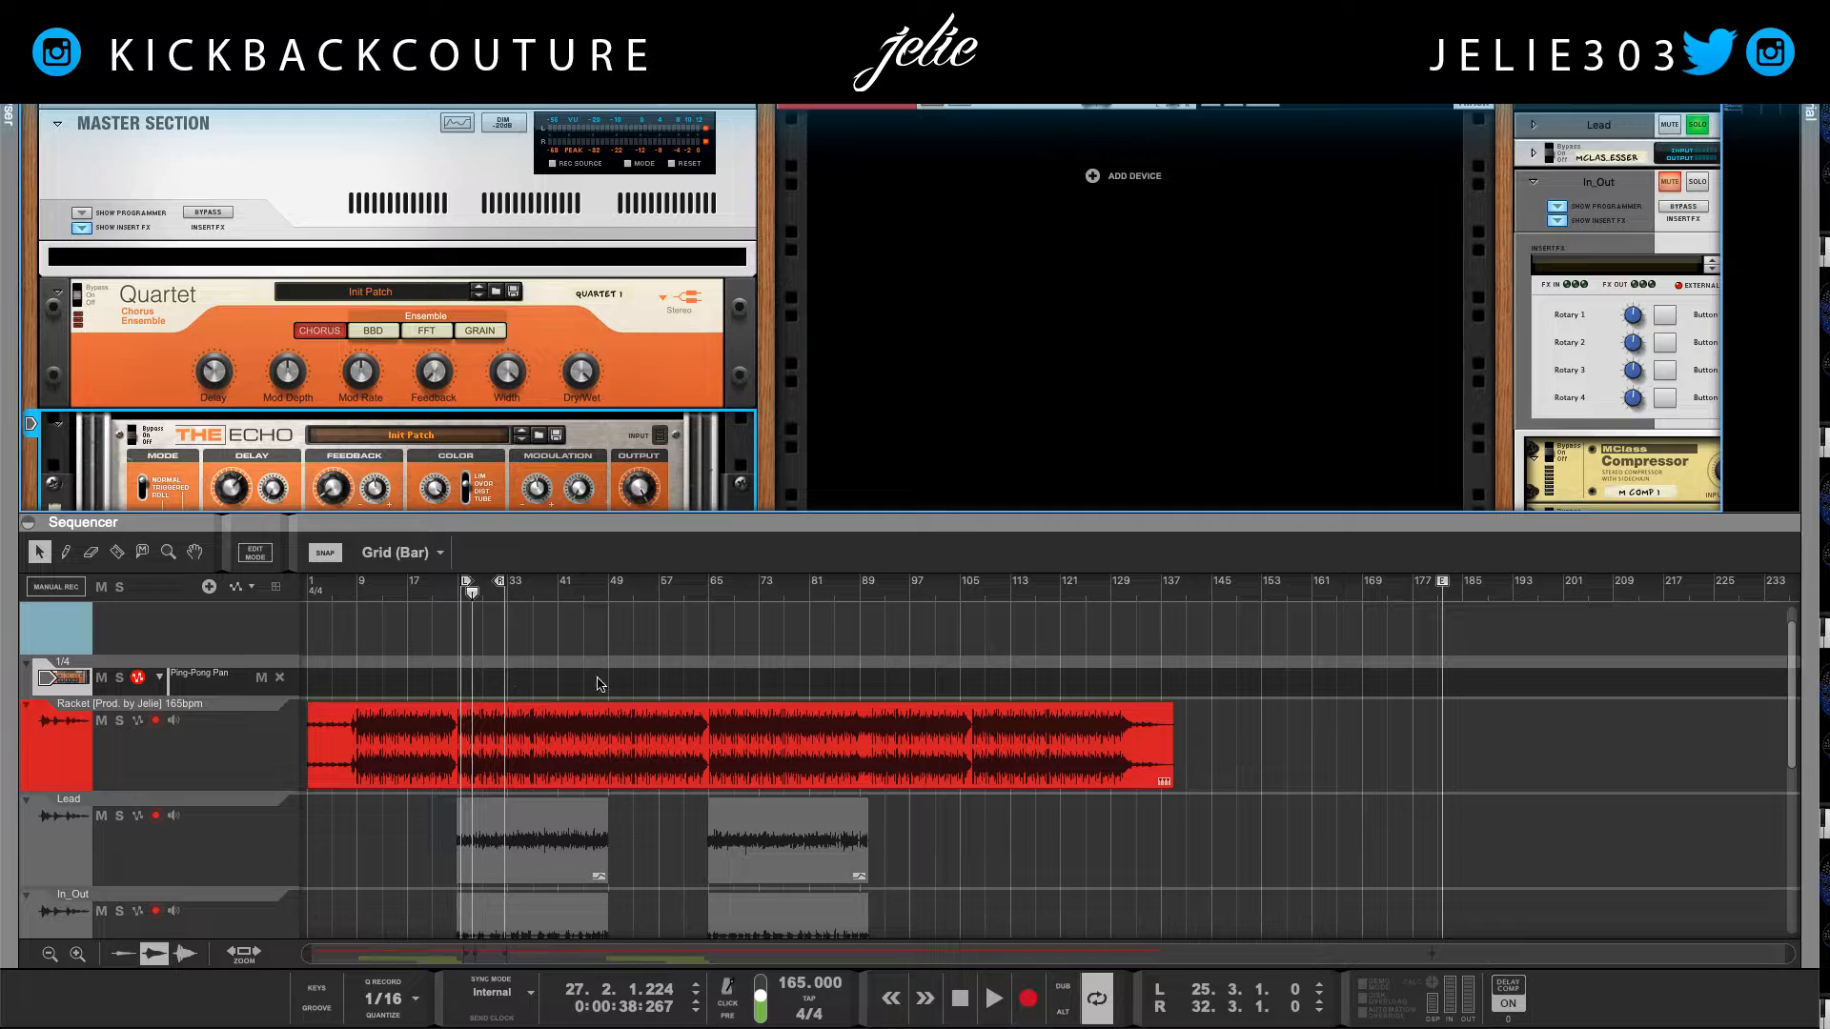
drag(734, 521, 719, 959)
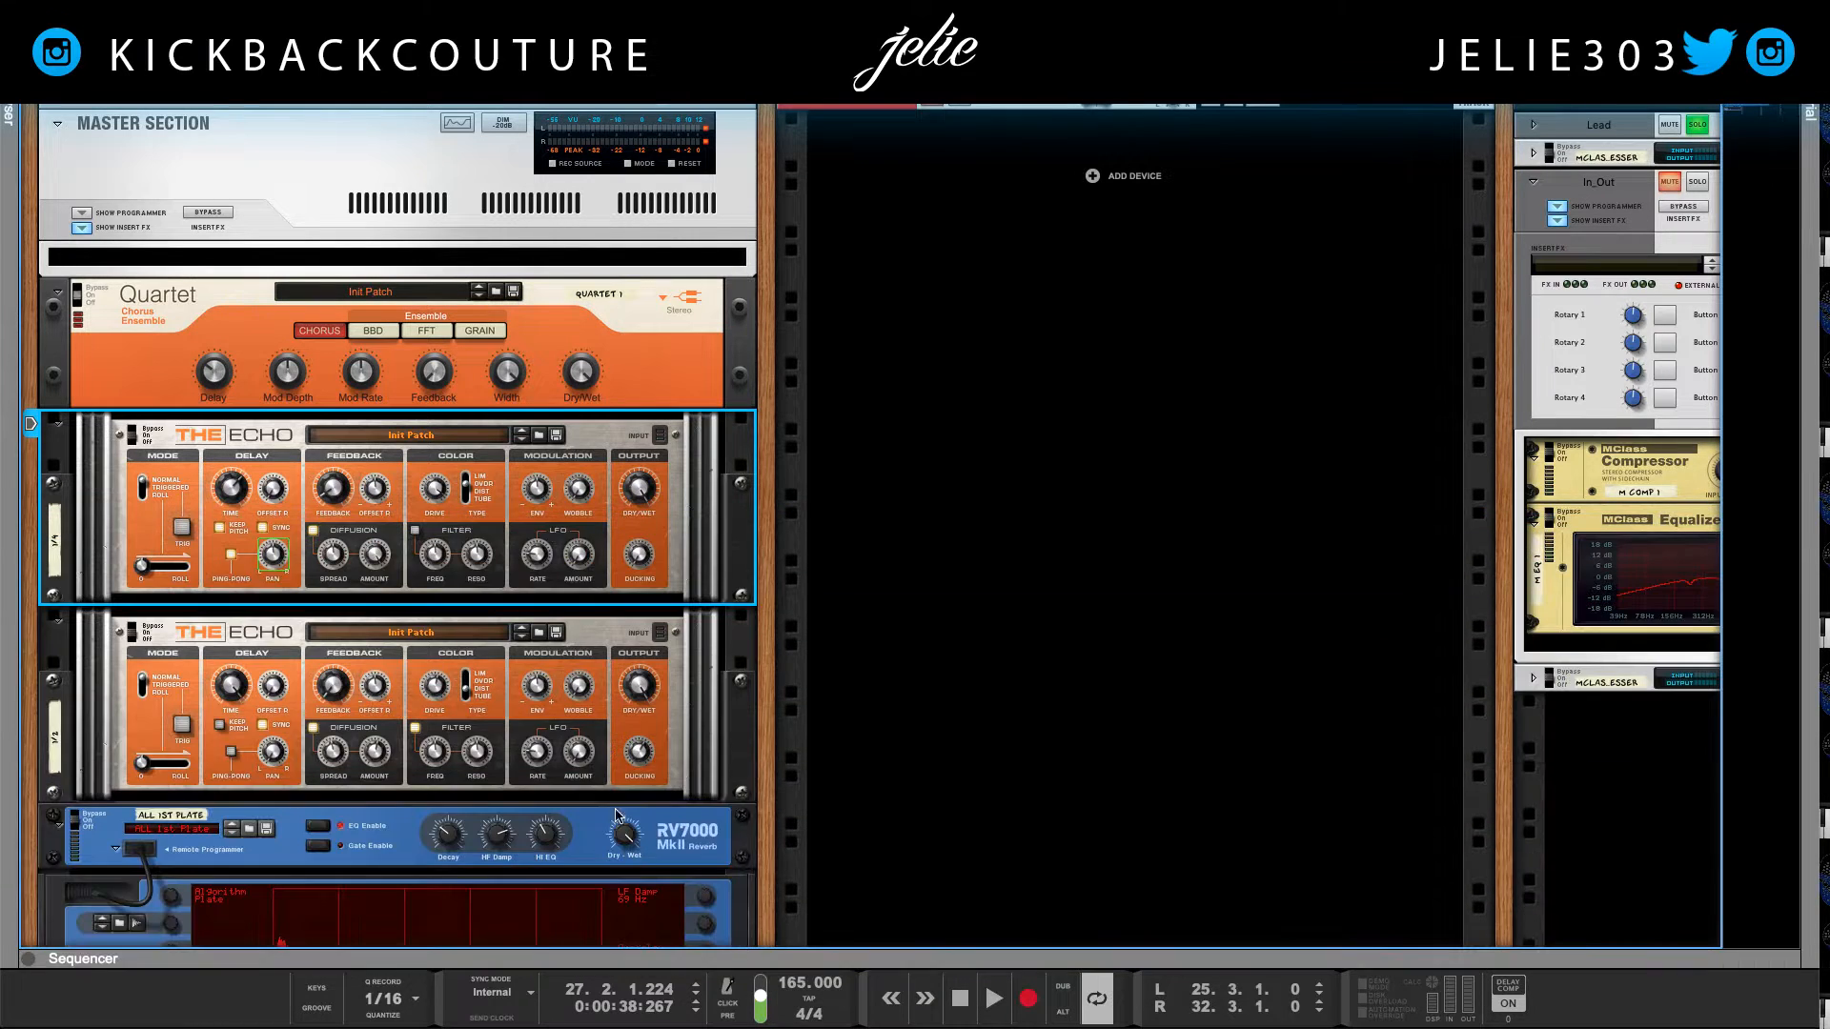
right_click(282, 561)
click(303, 581)
Step: Combine the 1/4 Echo into a new Combinator
right_click(132, 509)
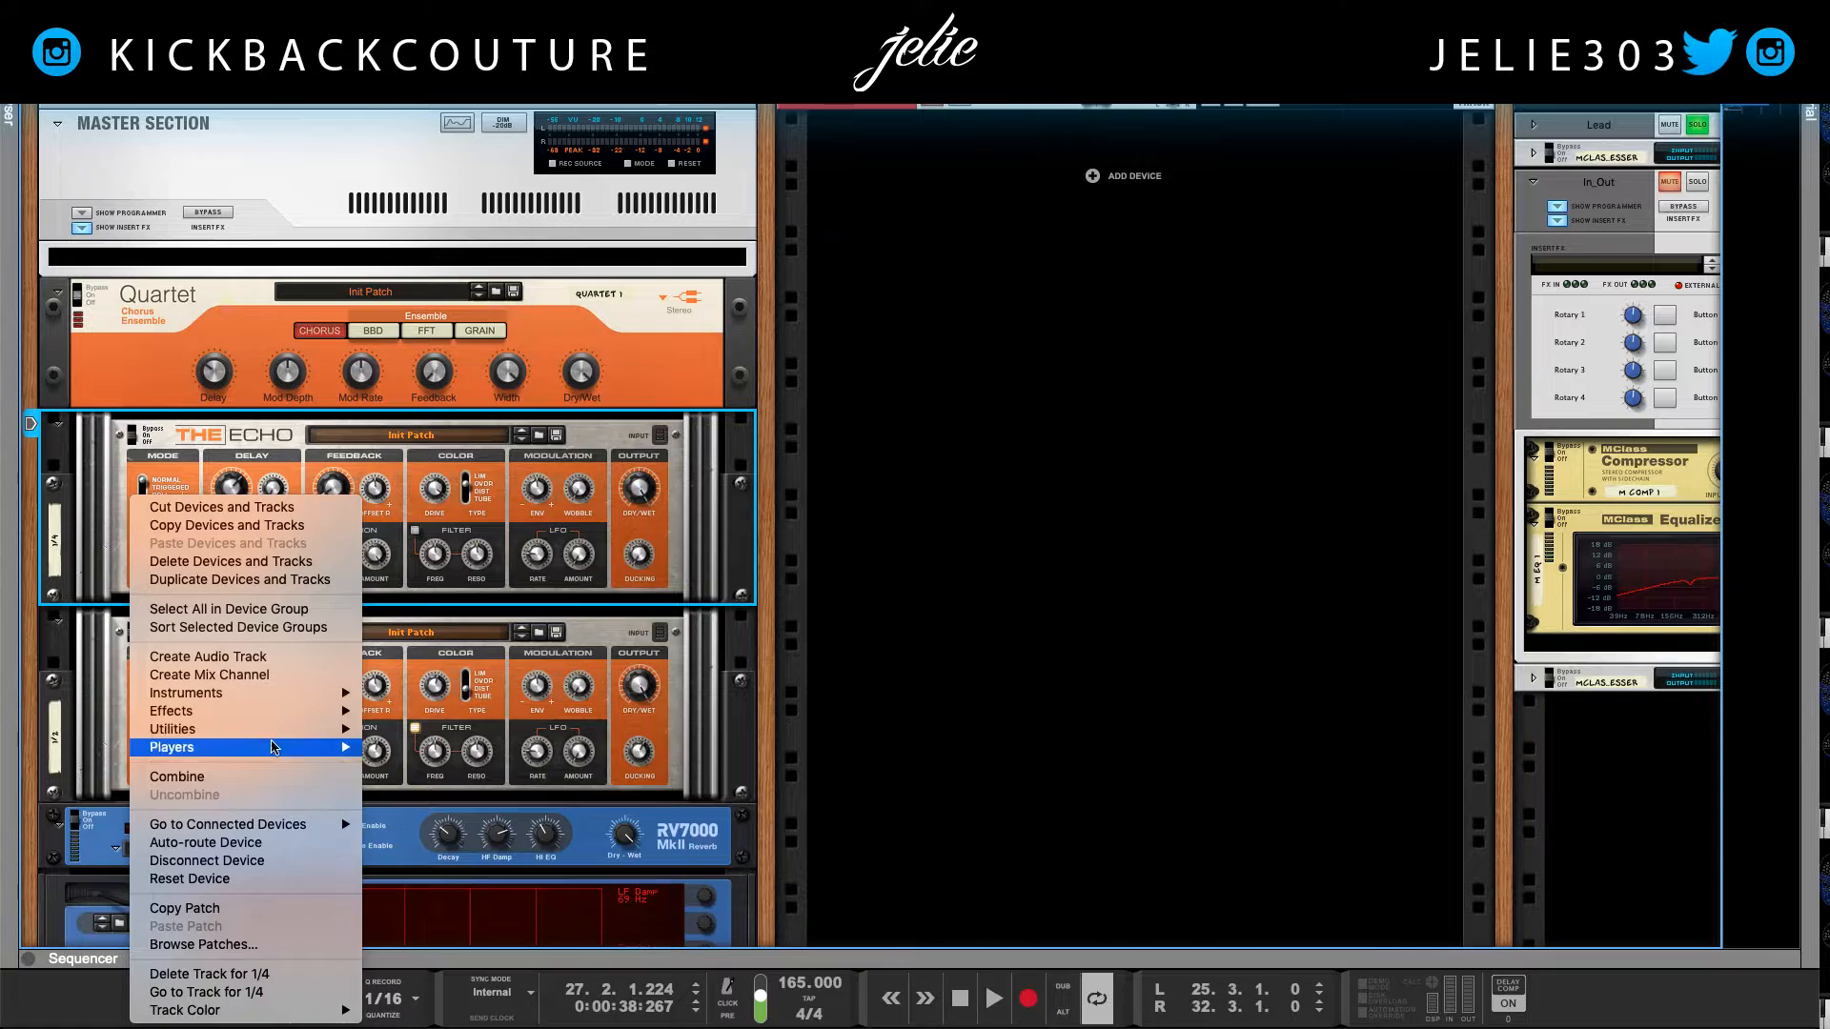
click(267, 774)
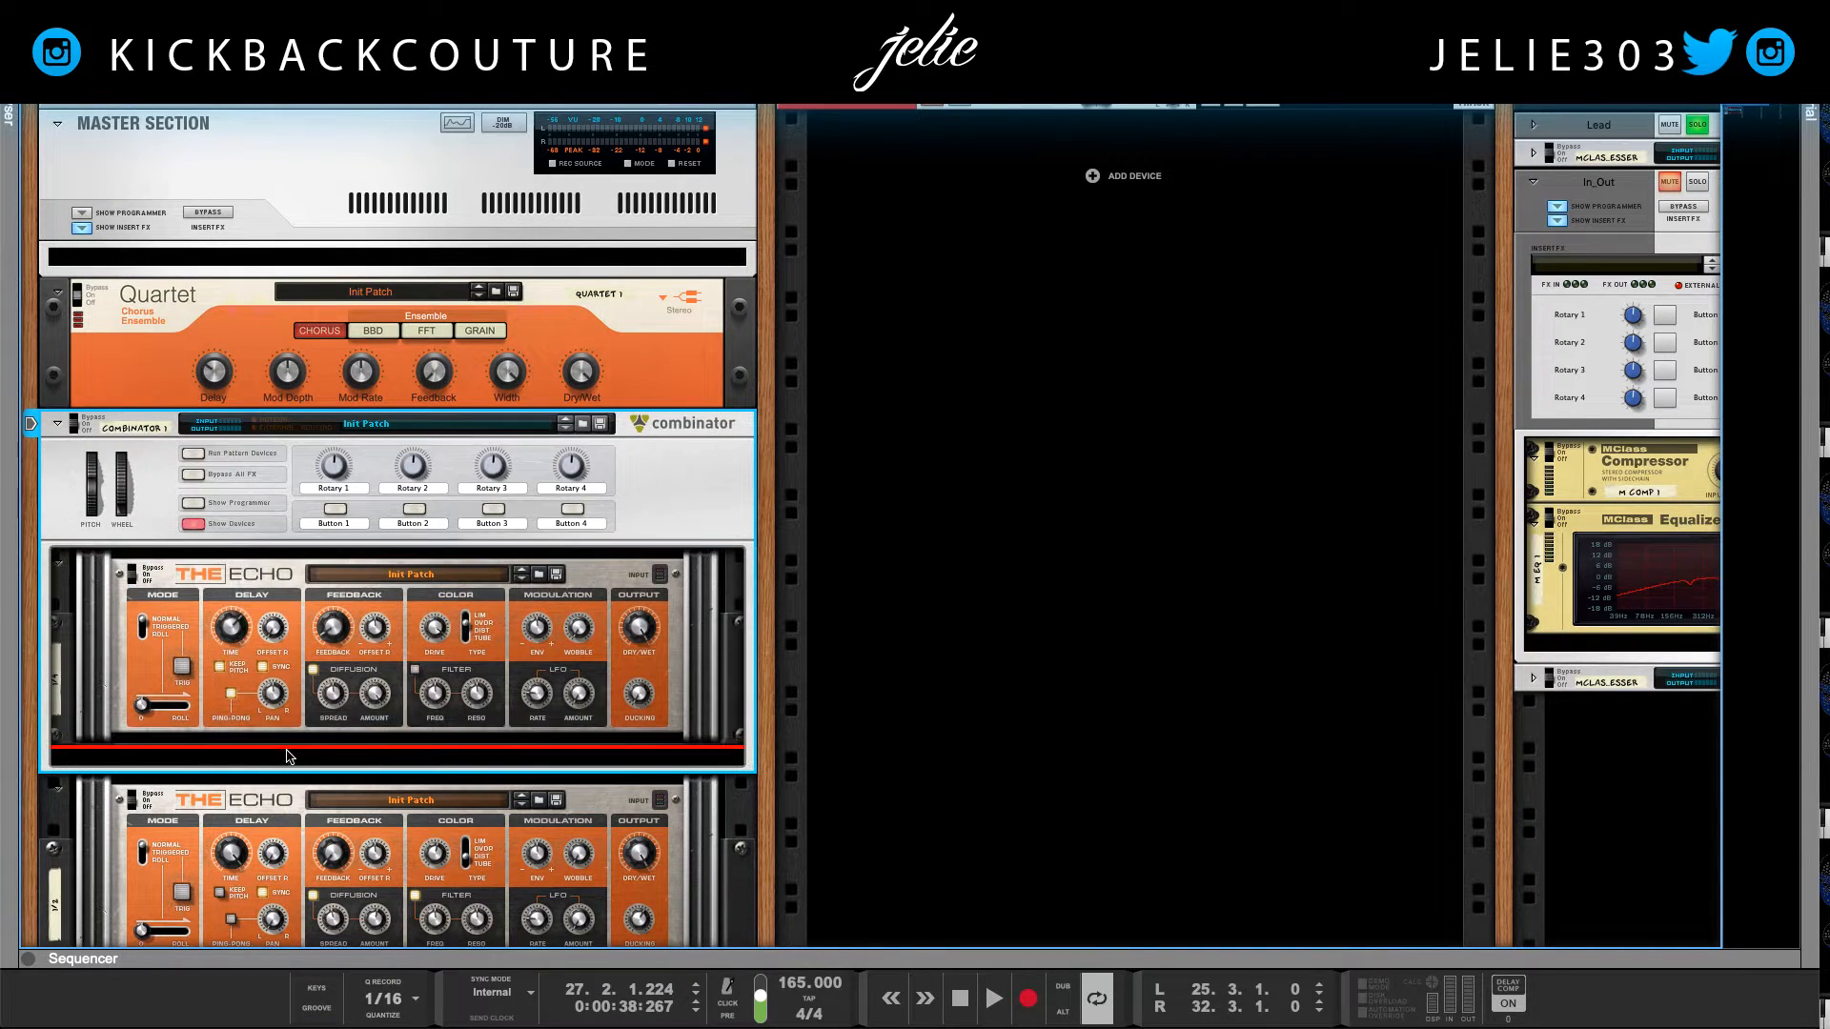
right_click(291, 760)
mouse_move(341, 700)
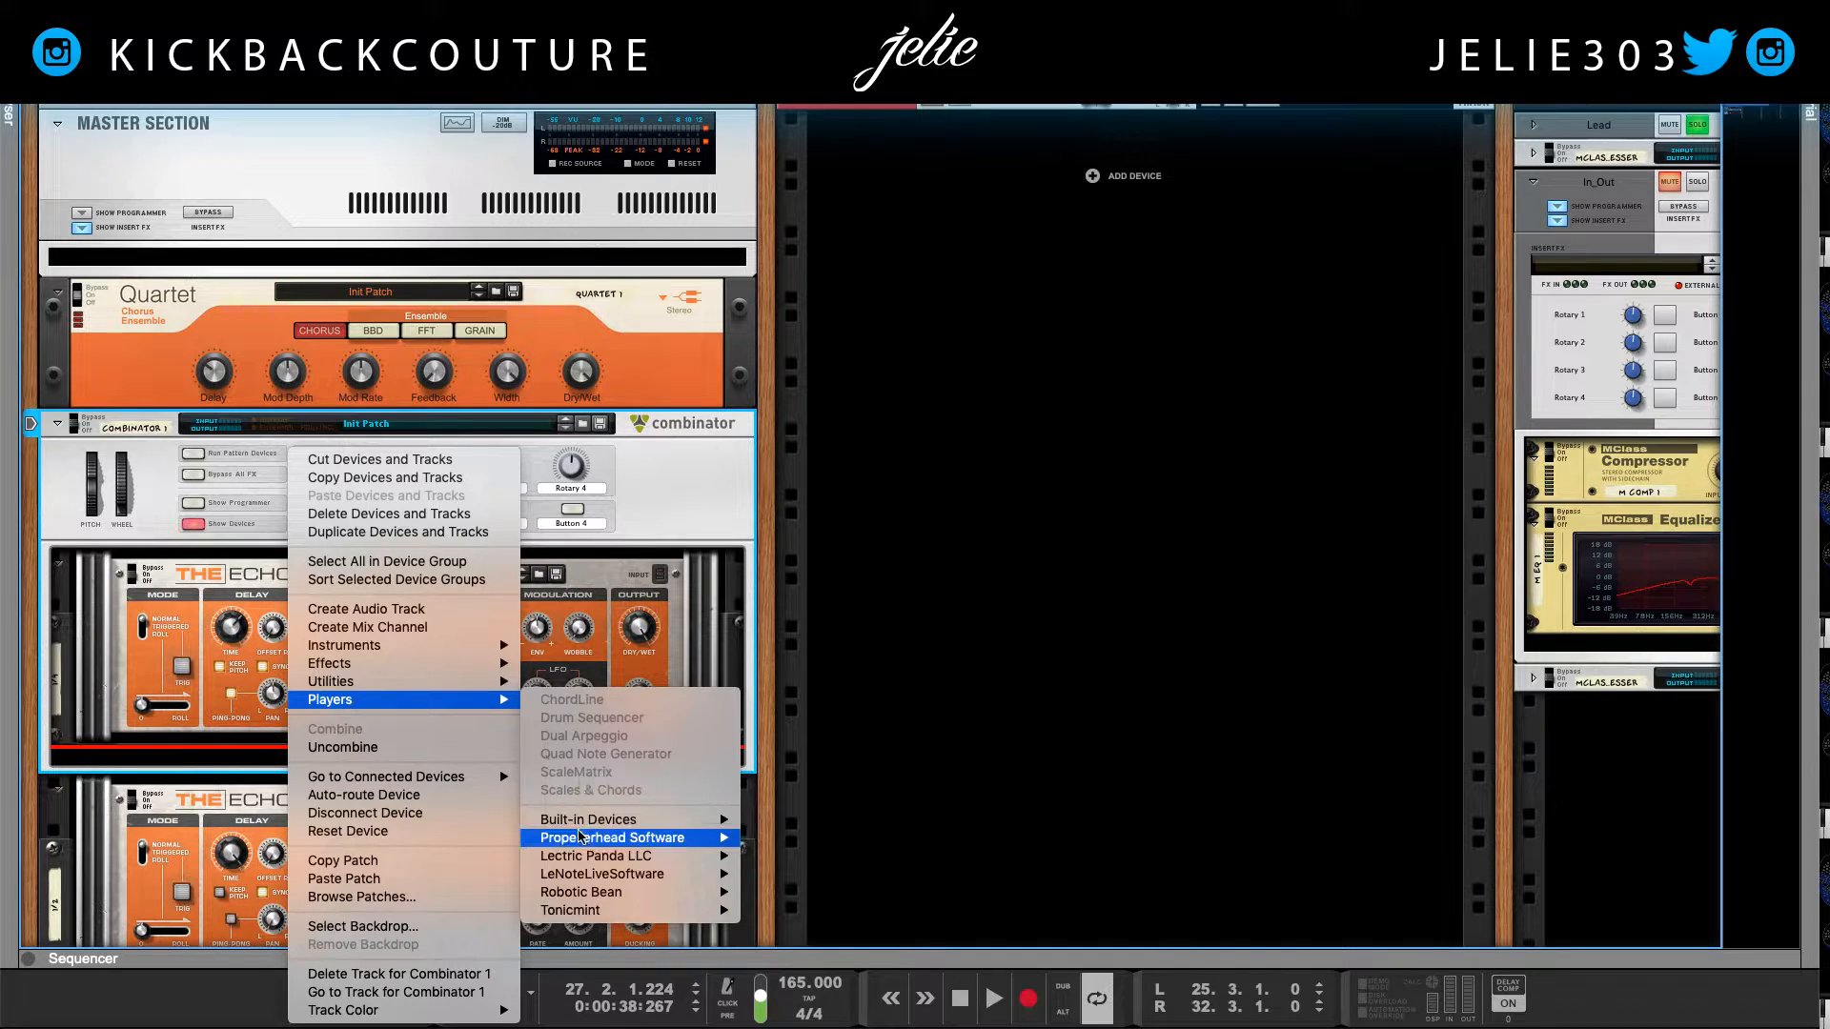
click(274, 762)
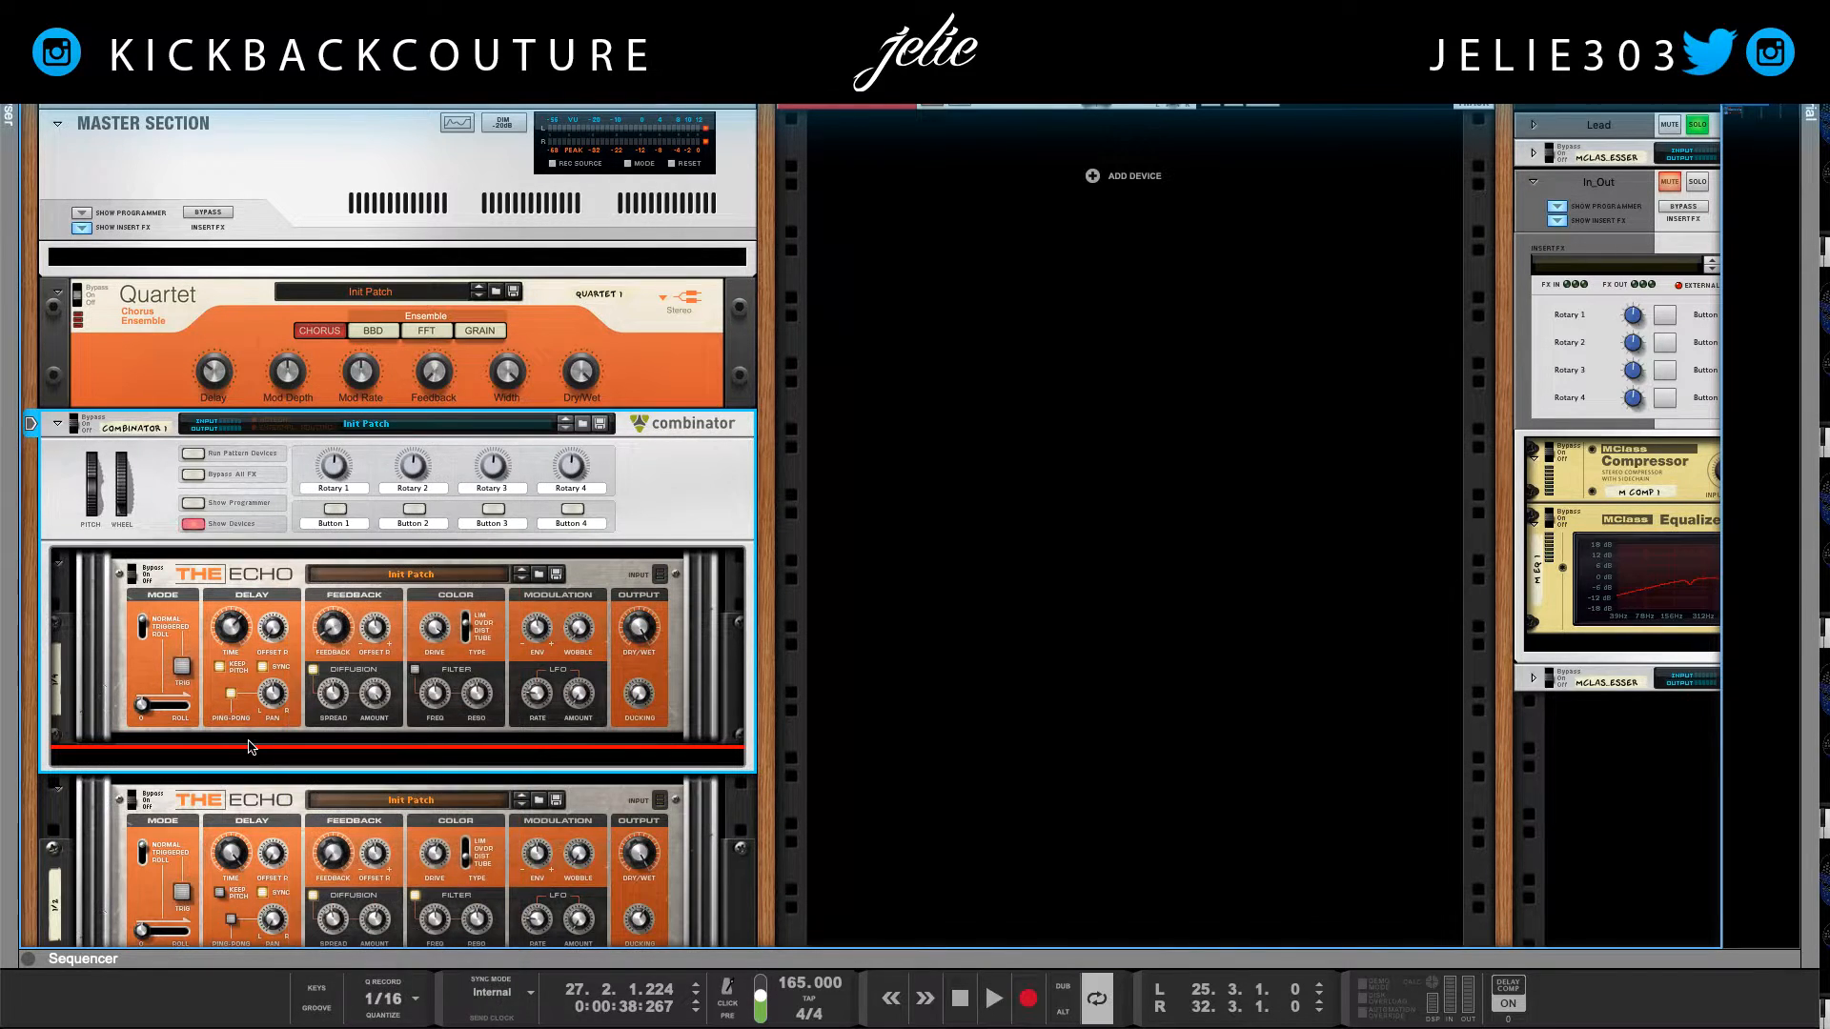
Step: Add a SubTractor Analog Synthesizer inside the Combinator, below the Echo
right_click(279, 770)
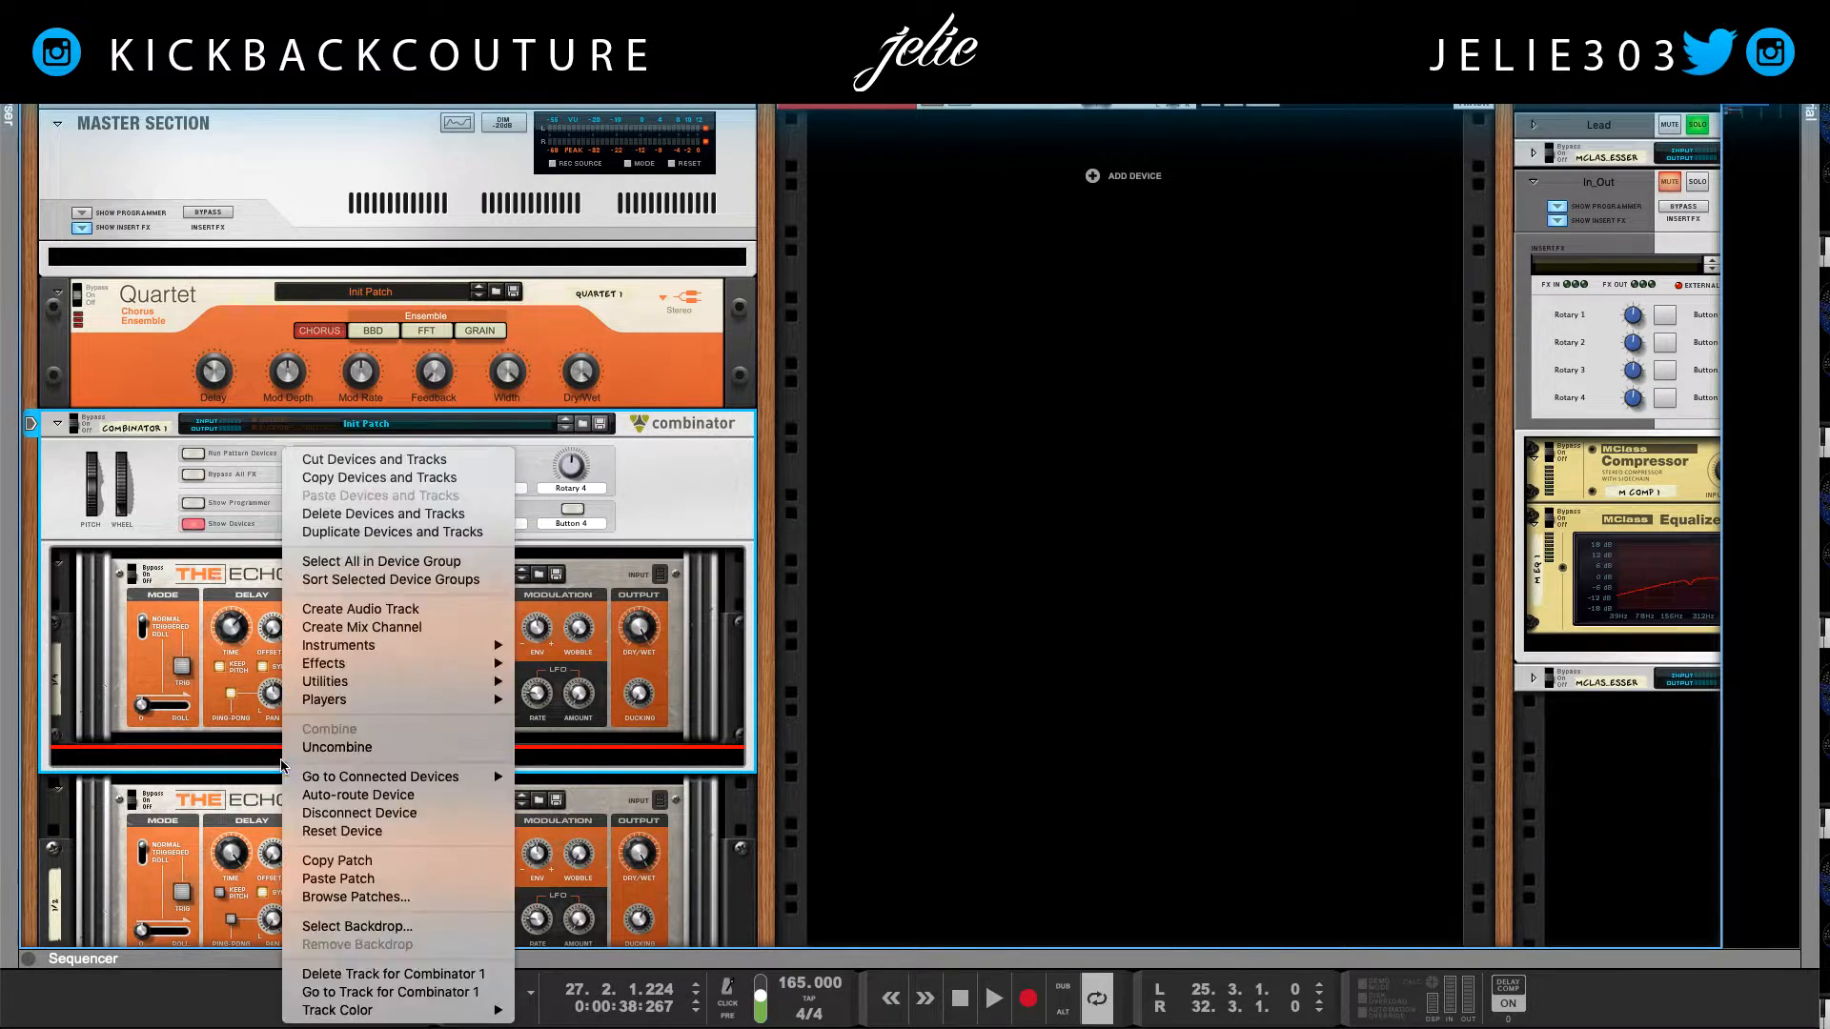
mouse_move(362, 665)
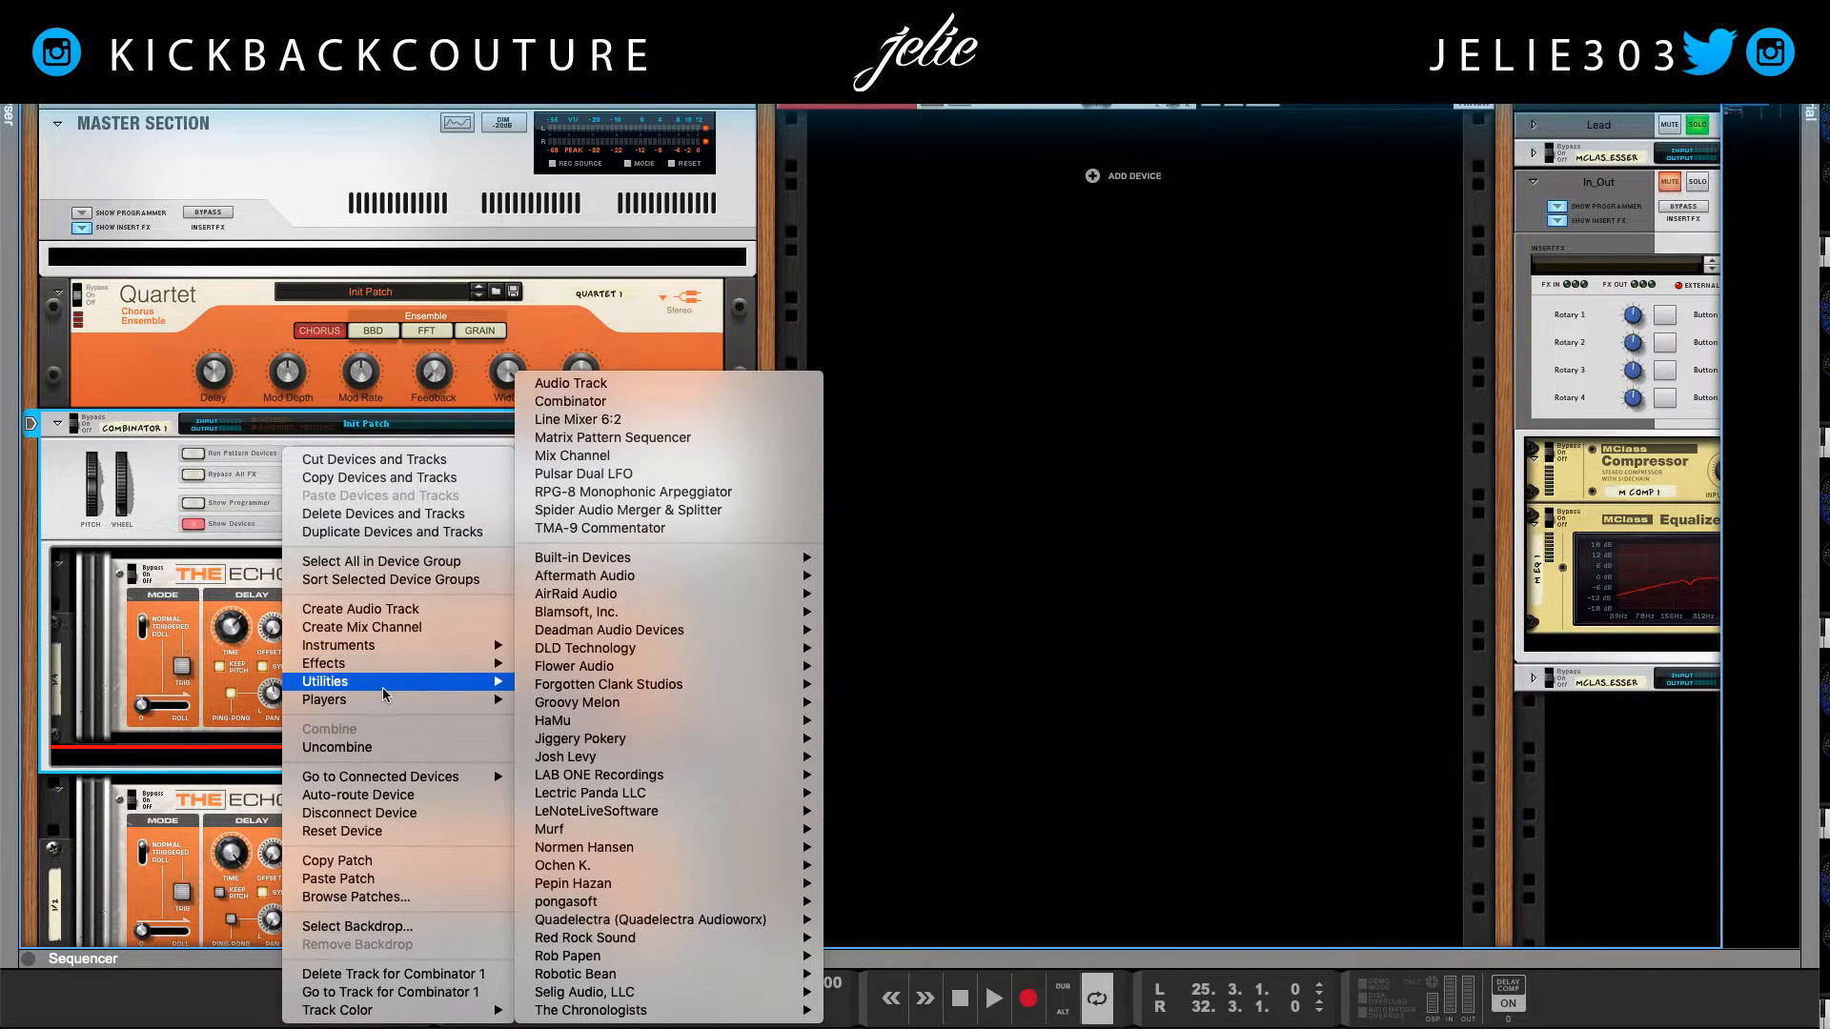
mouse_move(595, 644)
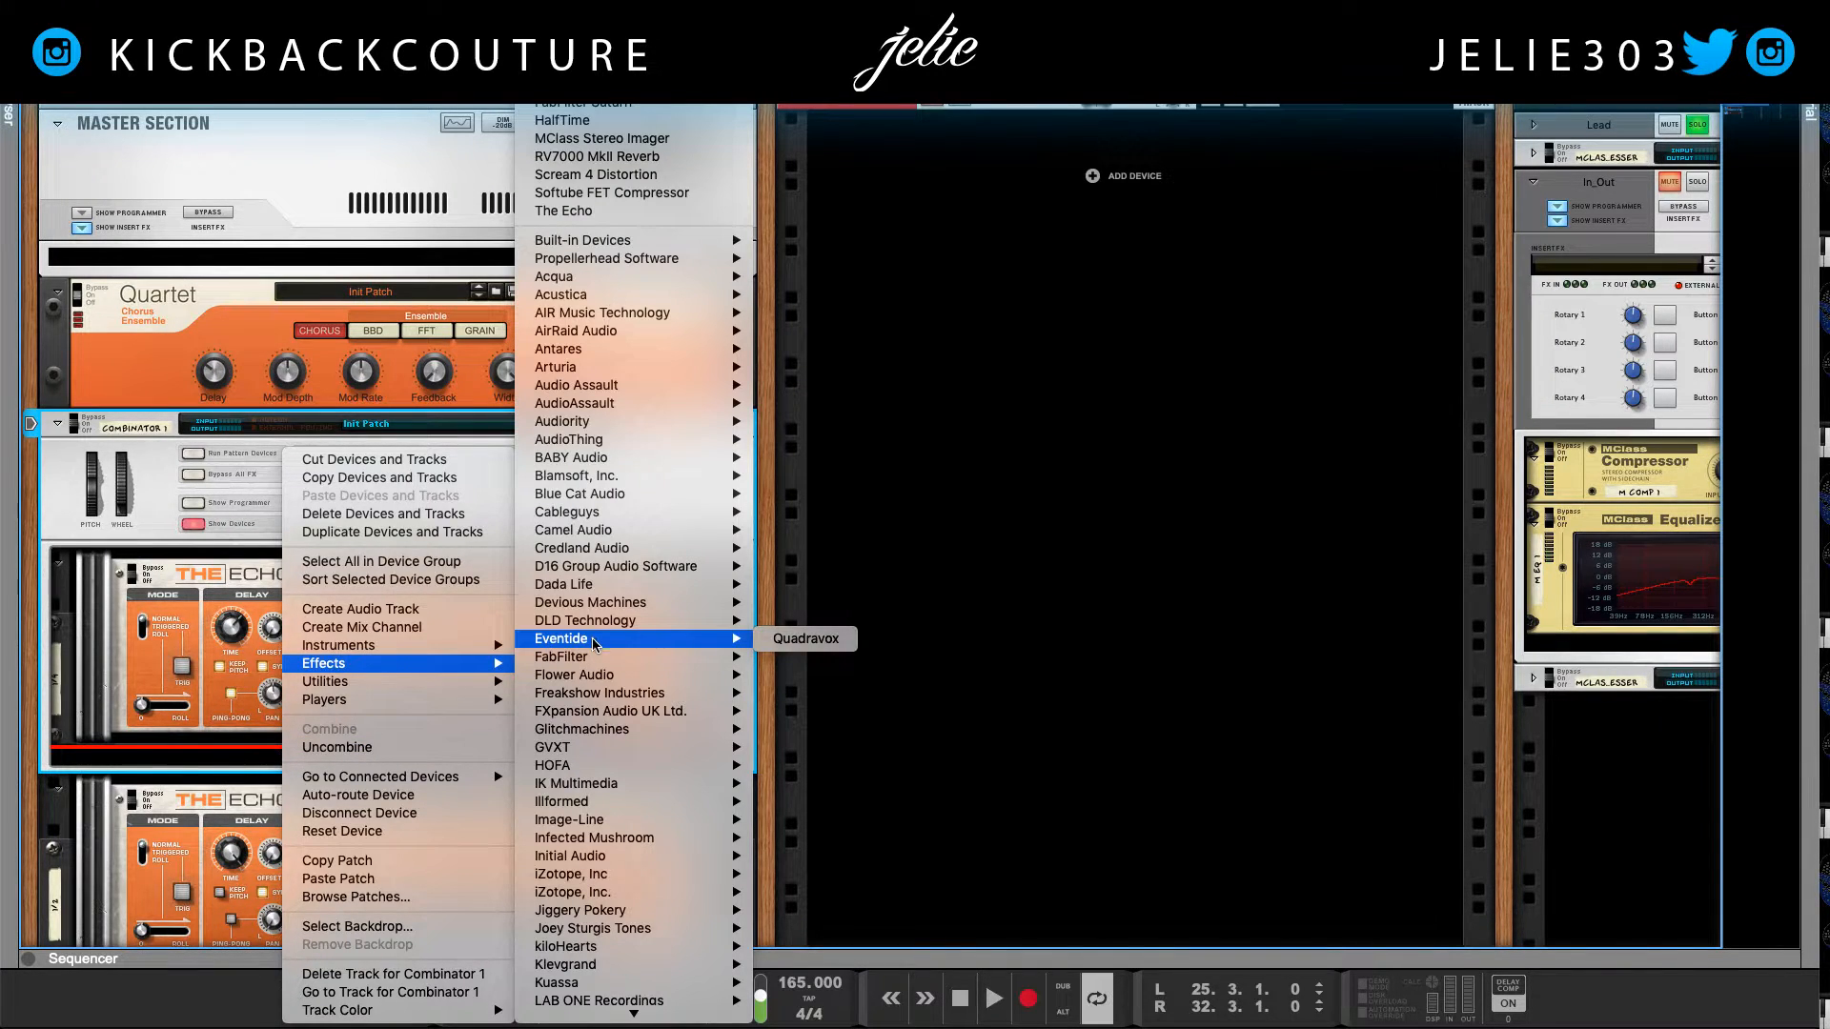
mouse_move(684, 240)
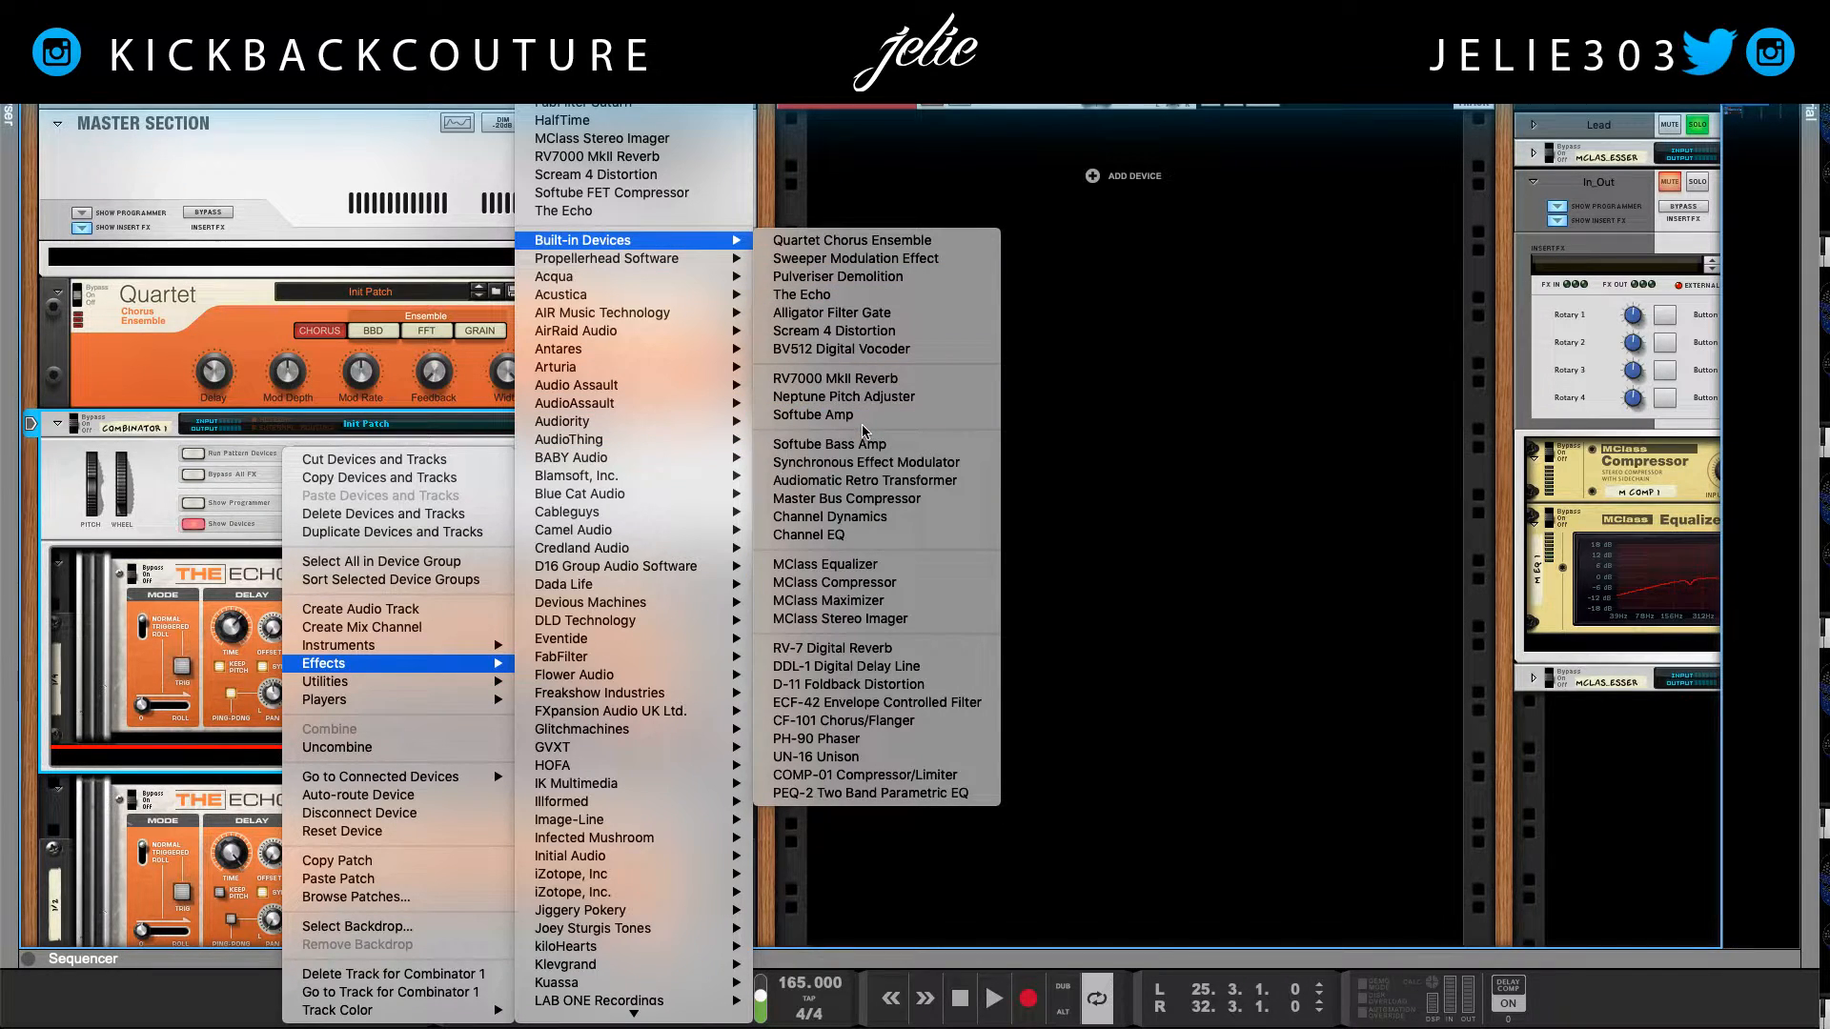
mouse_move(434, 648)
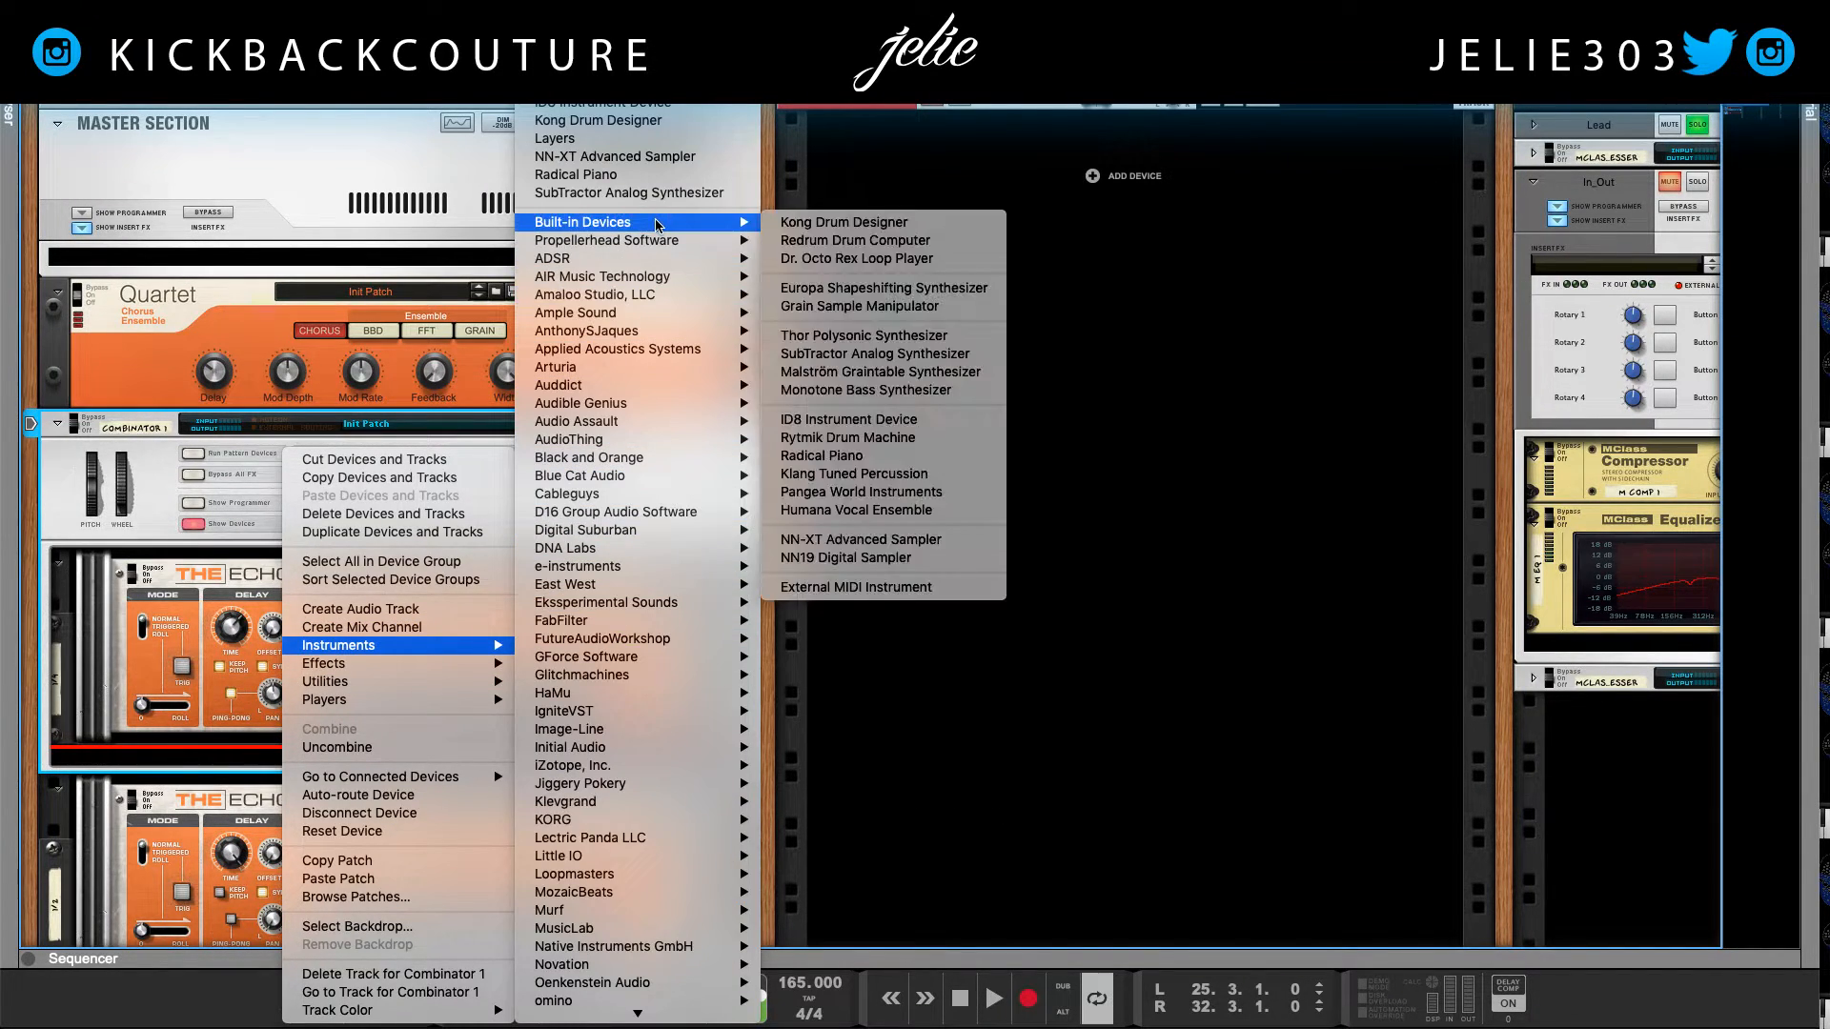
click(903, 363)
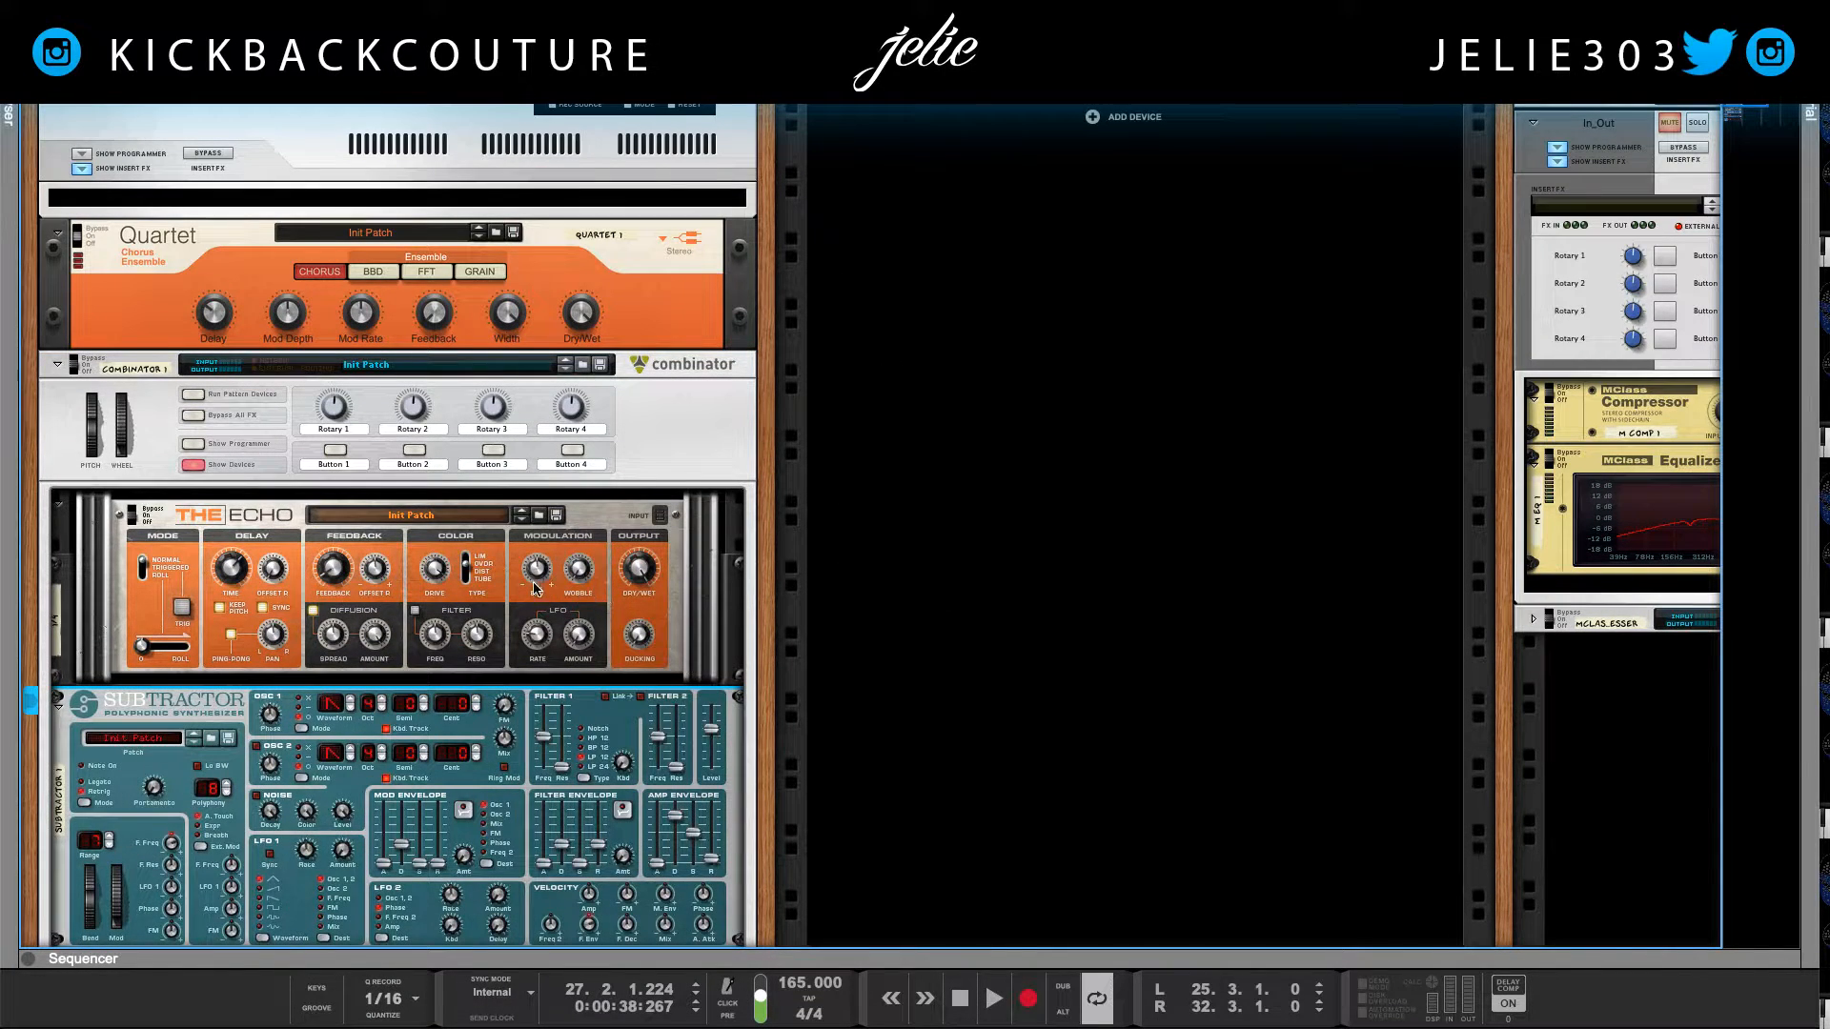
Step: On the back of the rack, show the Combinator's programmer and cable SubTractor's LFO 1 output to its CV 1 input
key(Tab)
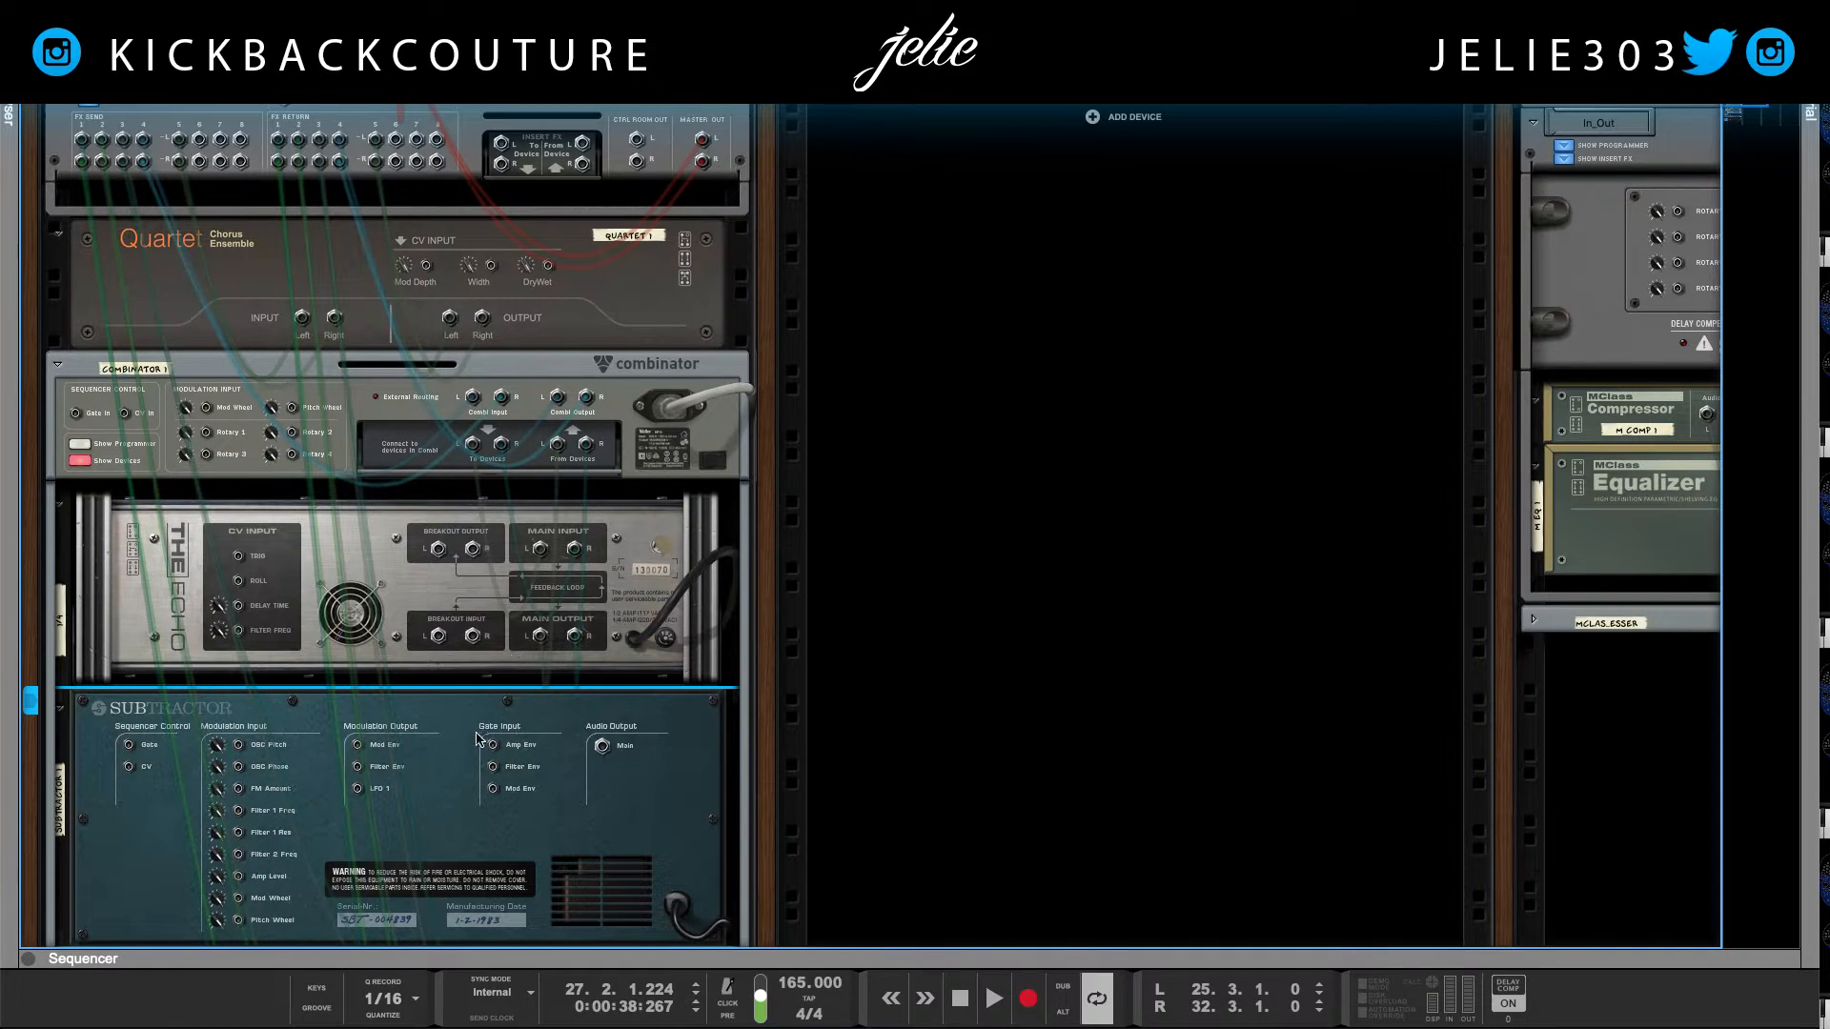
drag(357, 789, 209, 434)
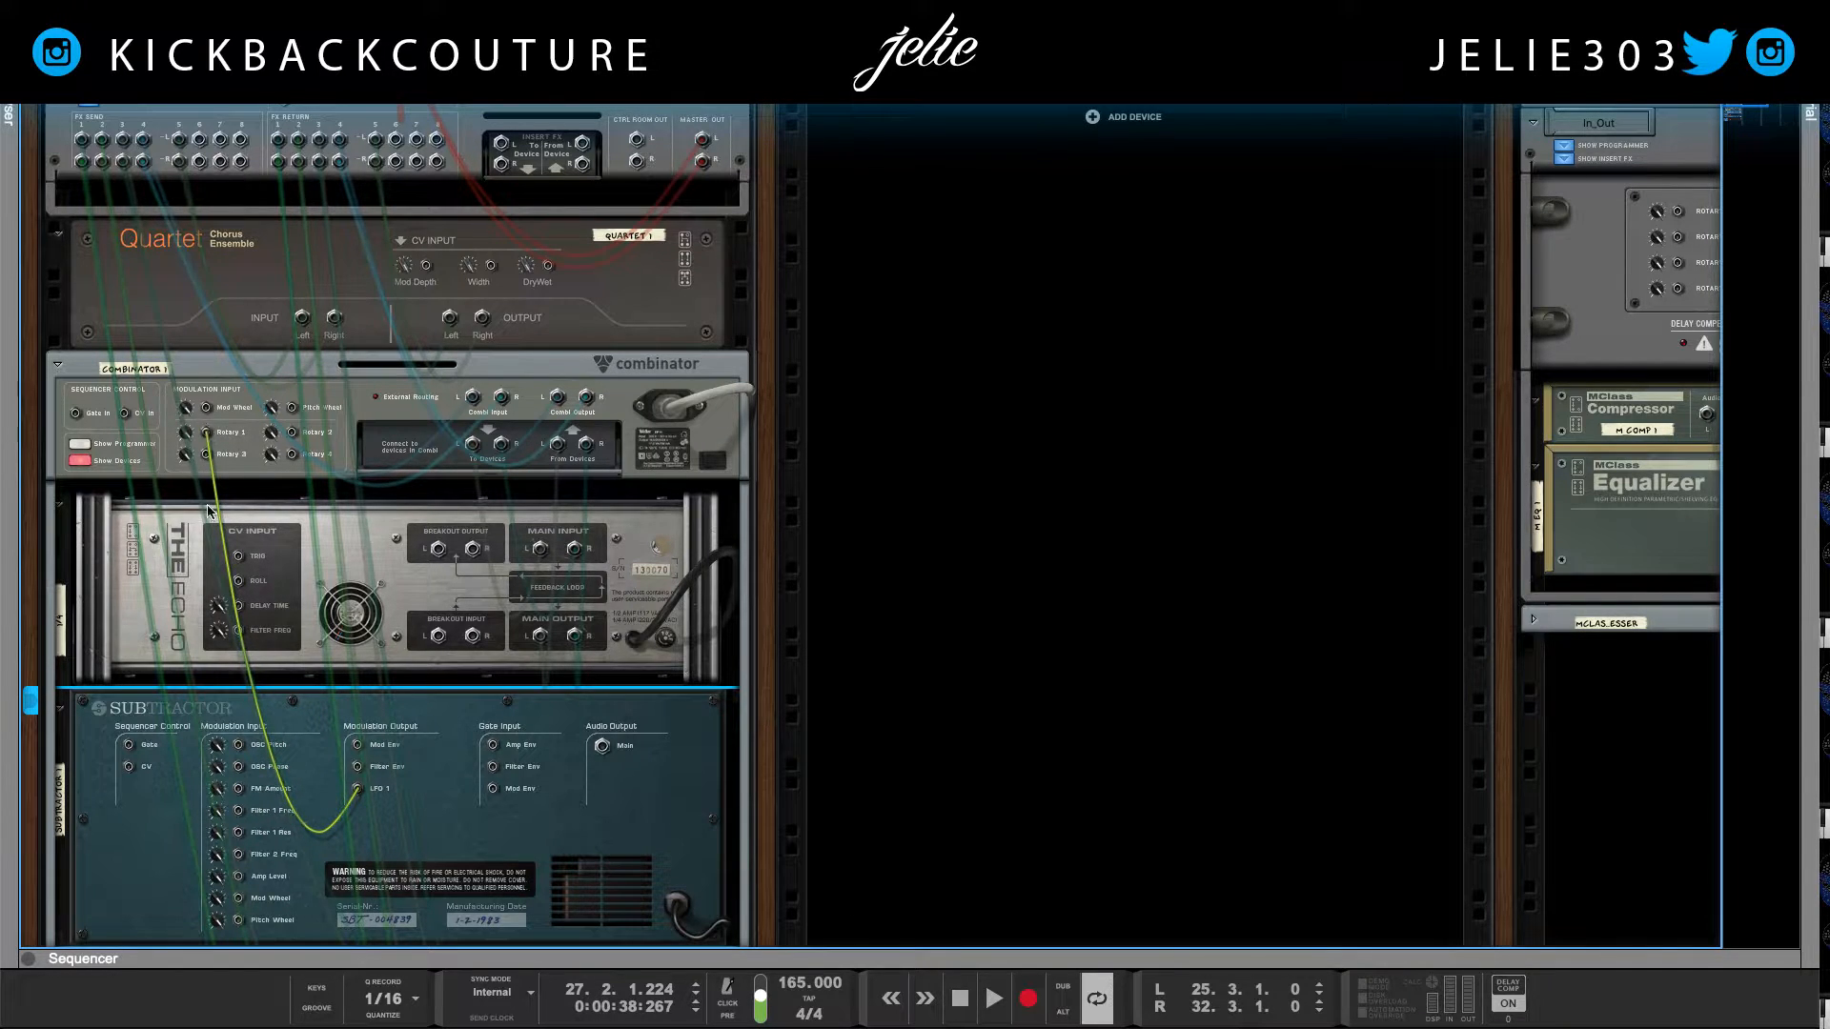
click(81, 444)
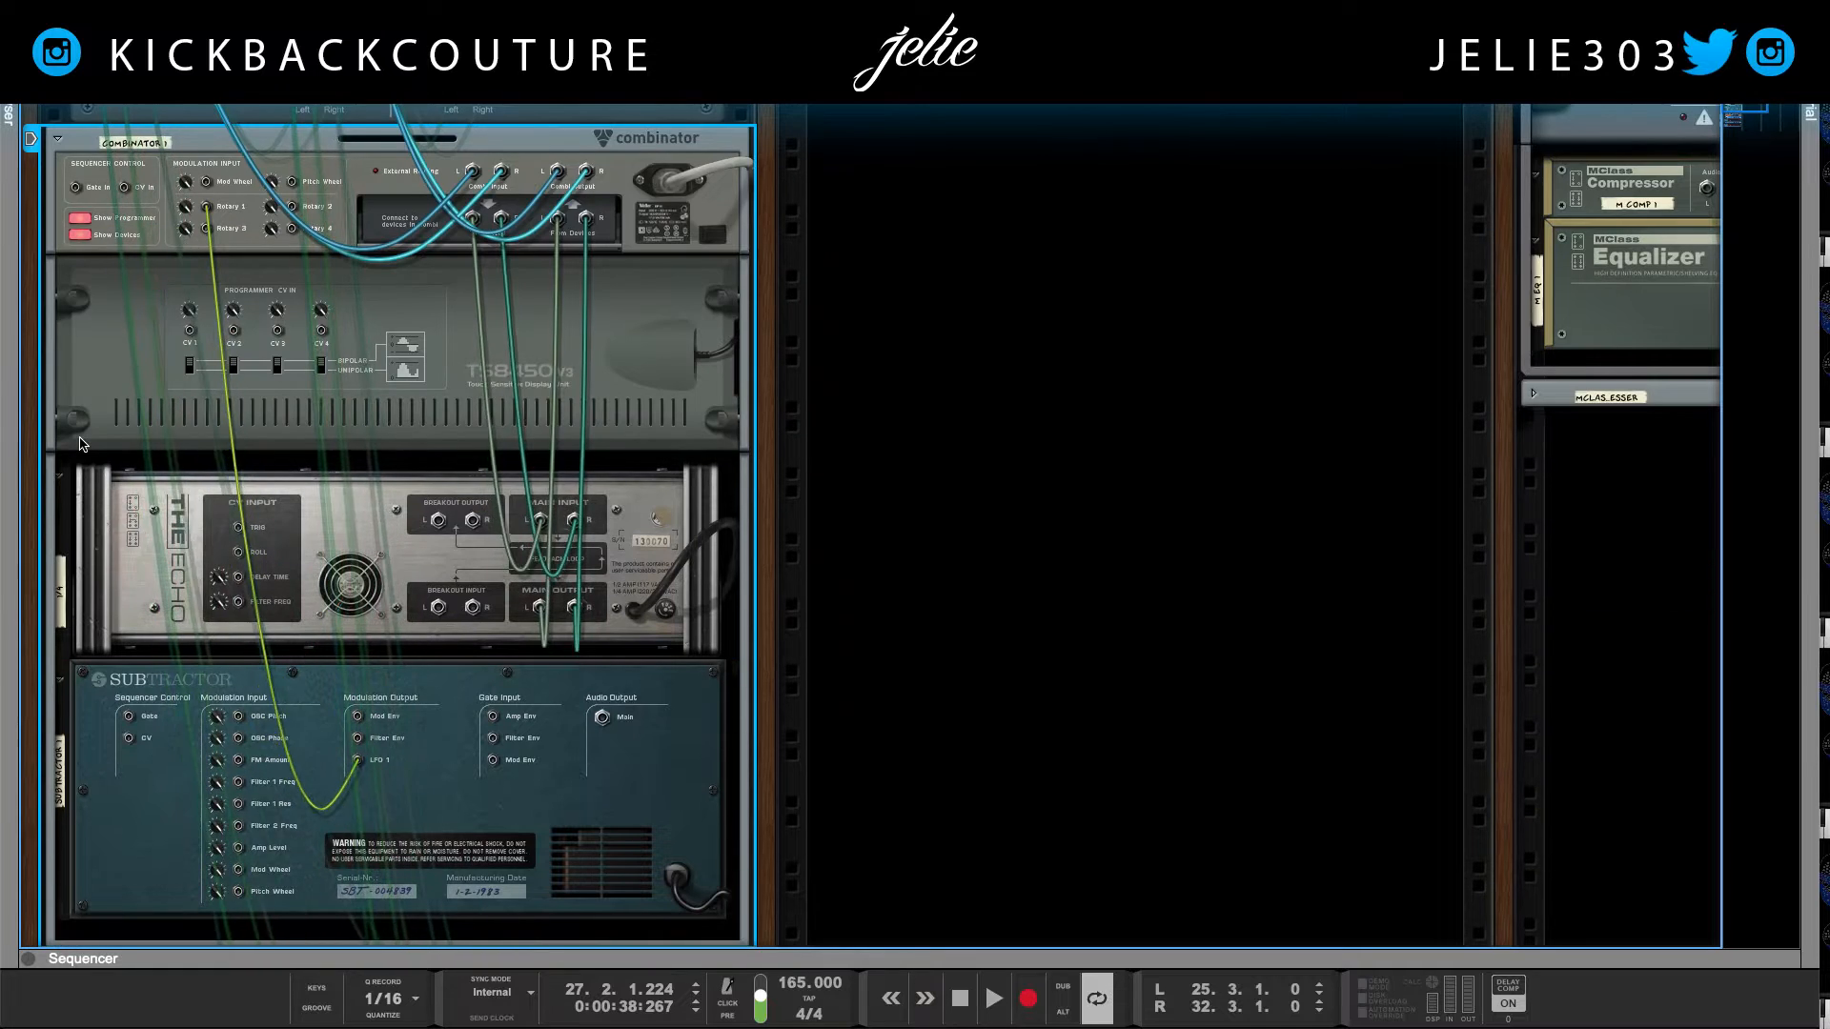
drag(212, 210, 191, 331)
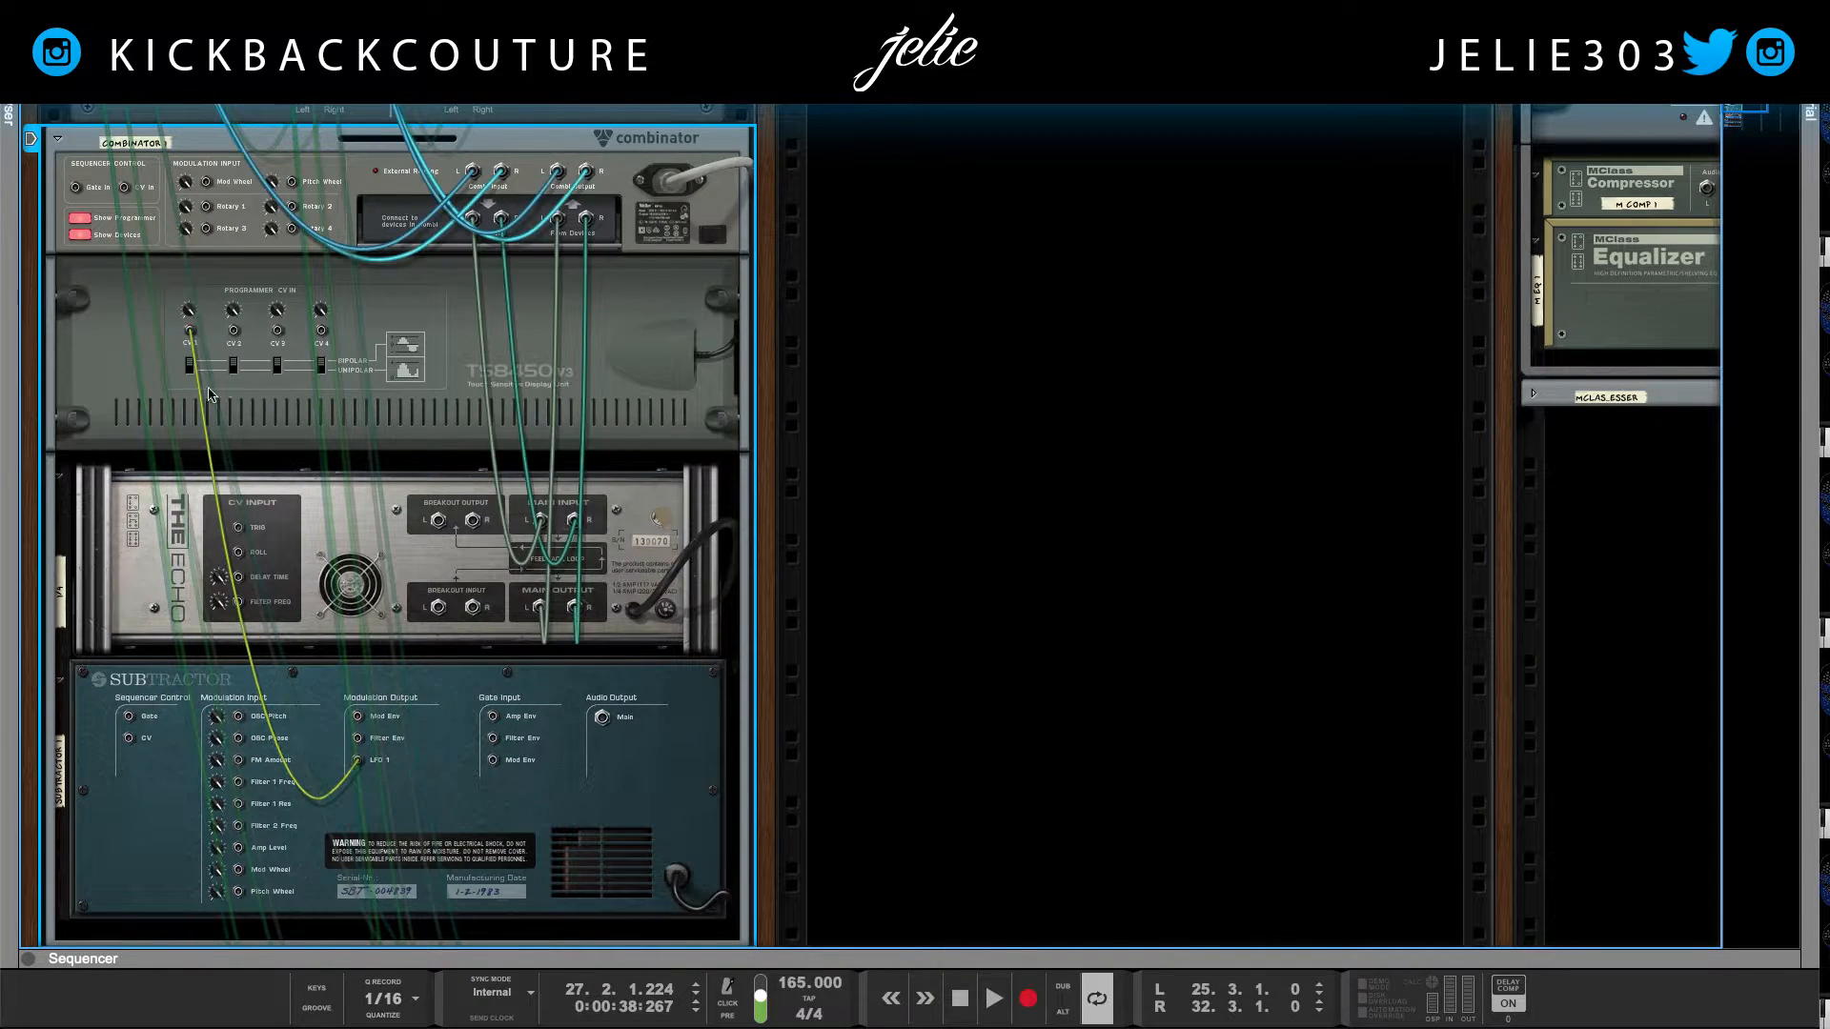
Step: Return to the rack front and set the 1/4 Echo's first modulation routing source to CV Input 1
key(Tab)
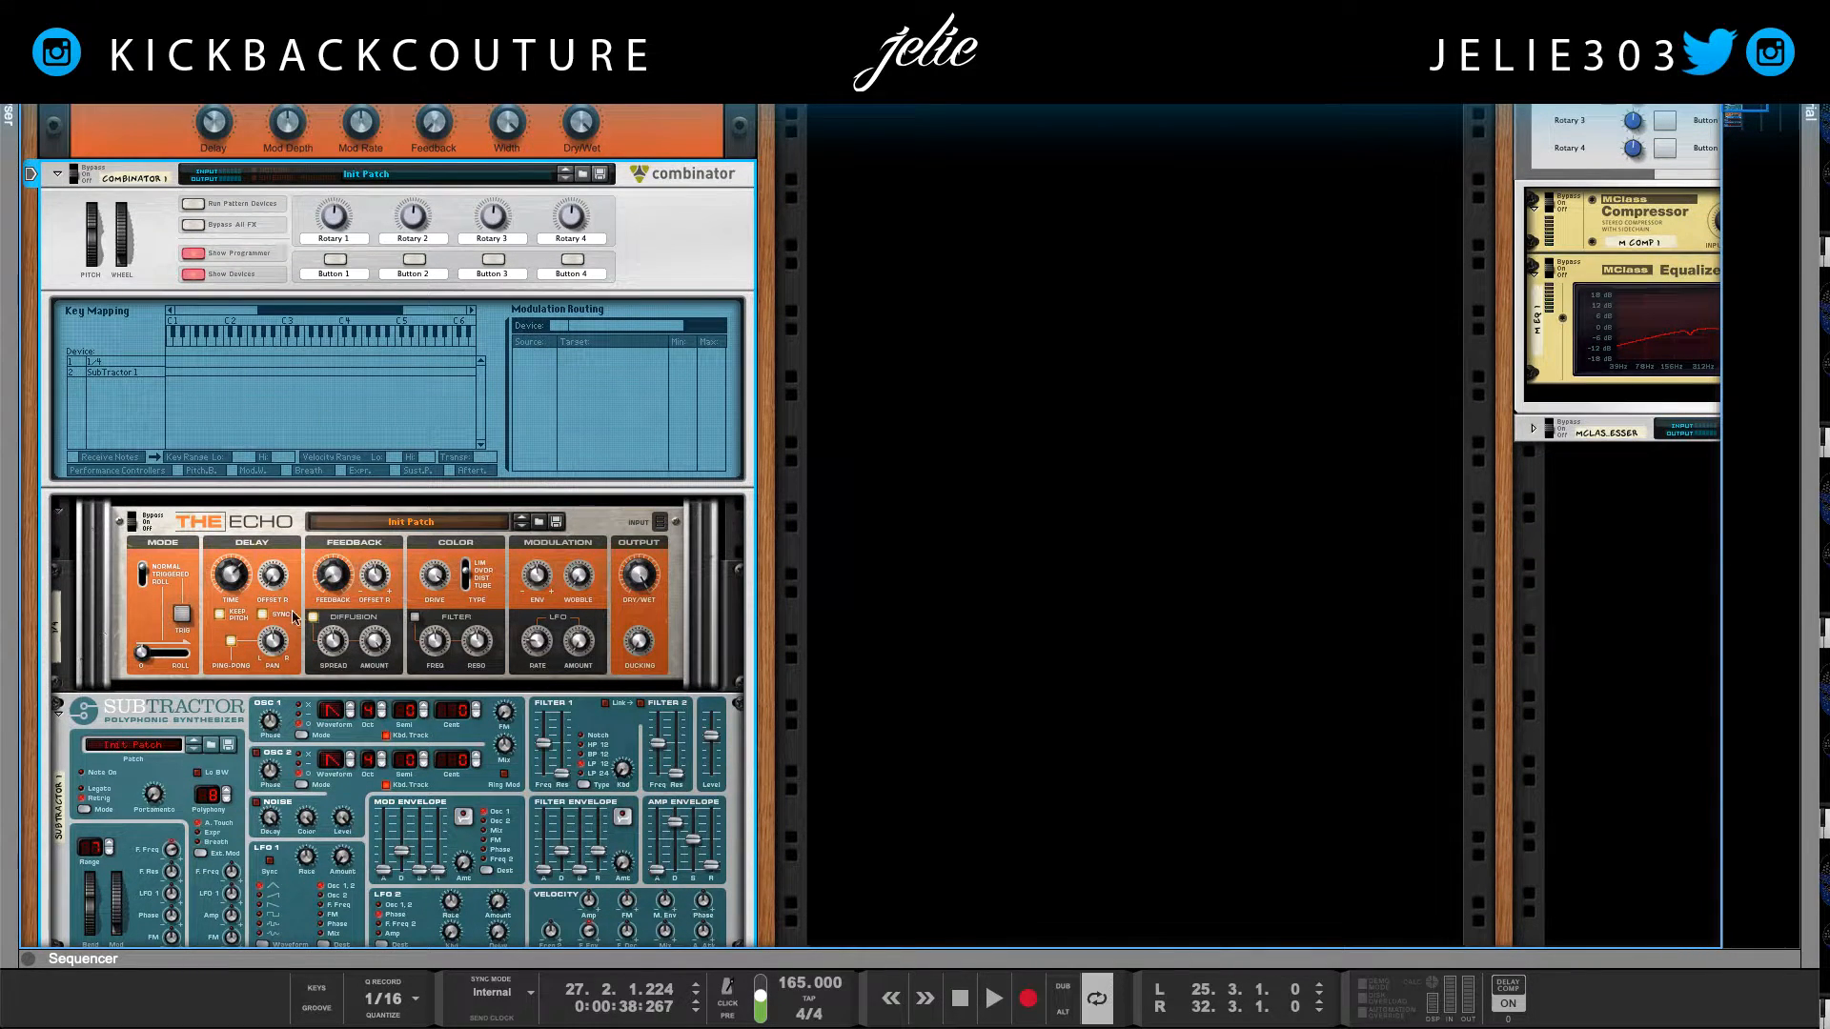
click(112, 582)
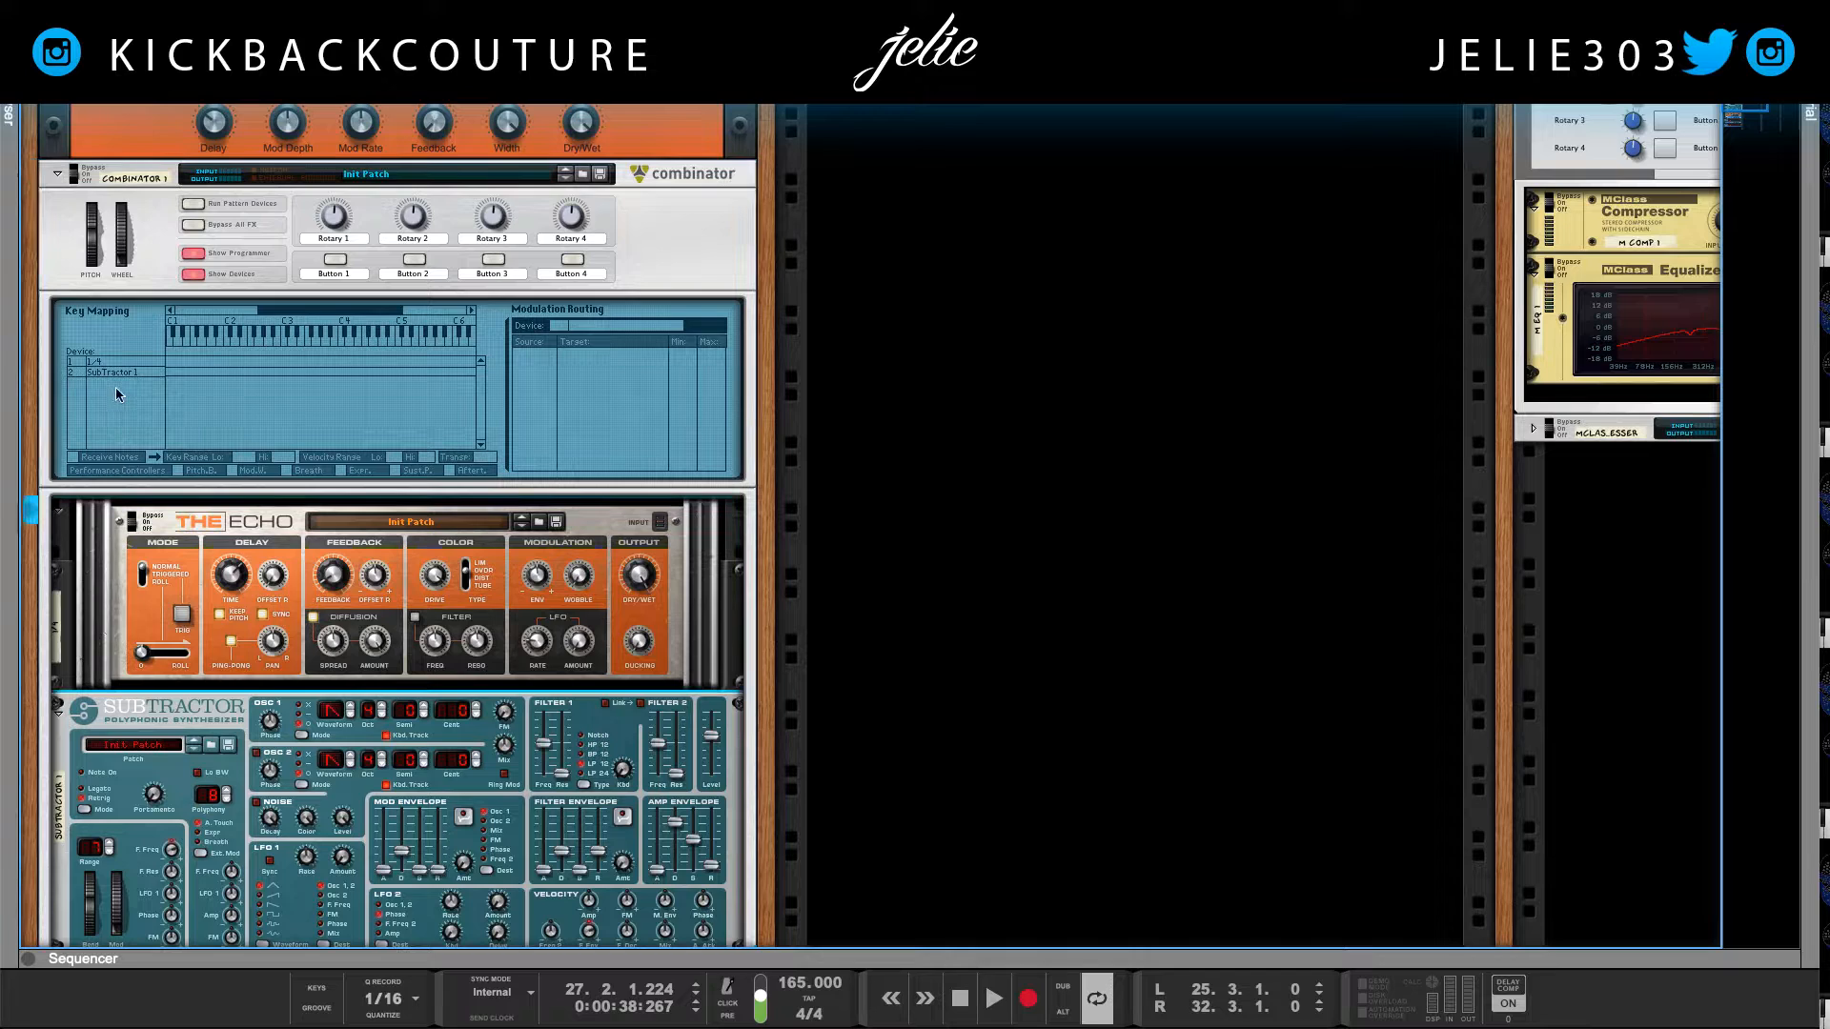
click(128, 363)
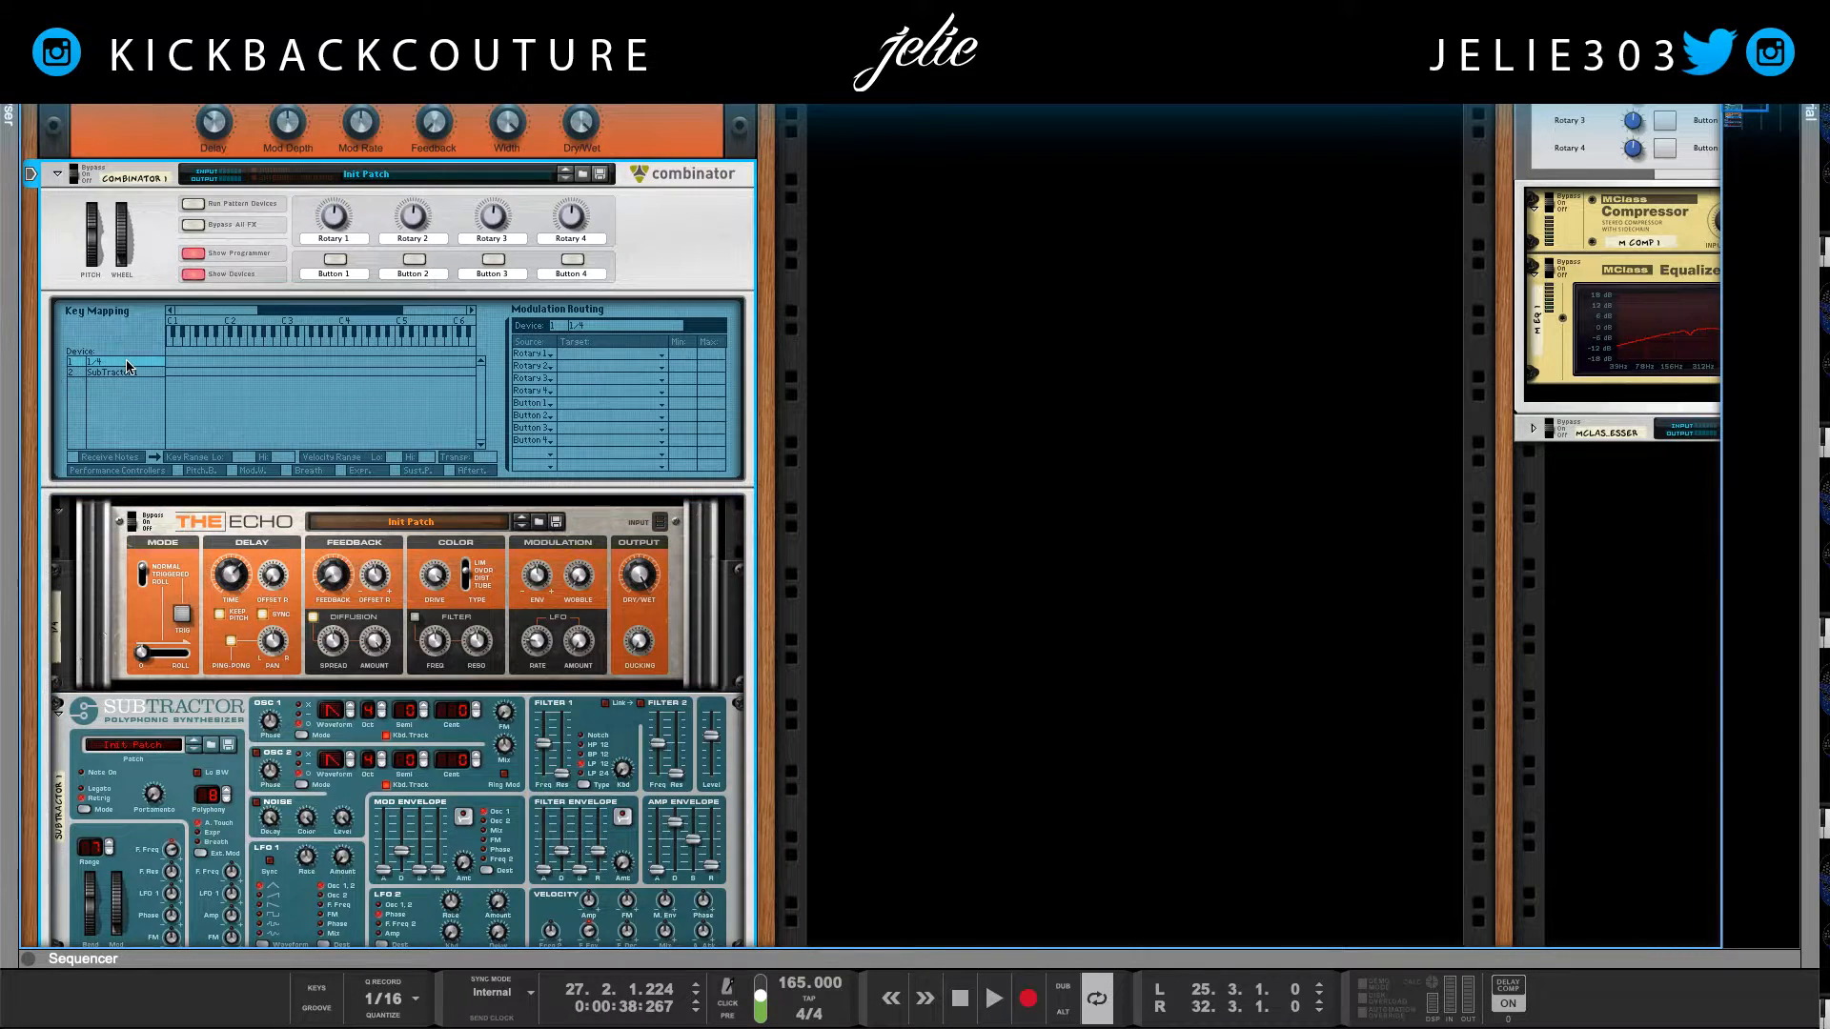
click(548, 358)
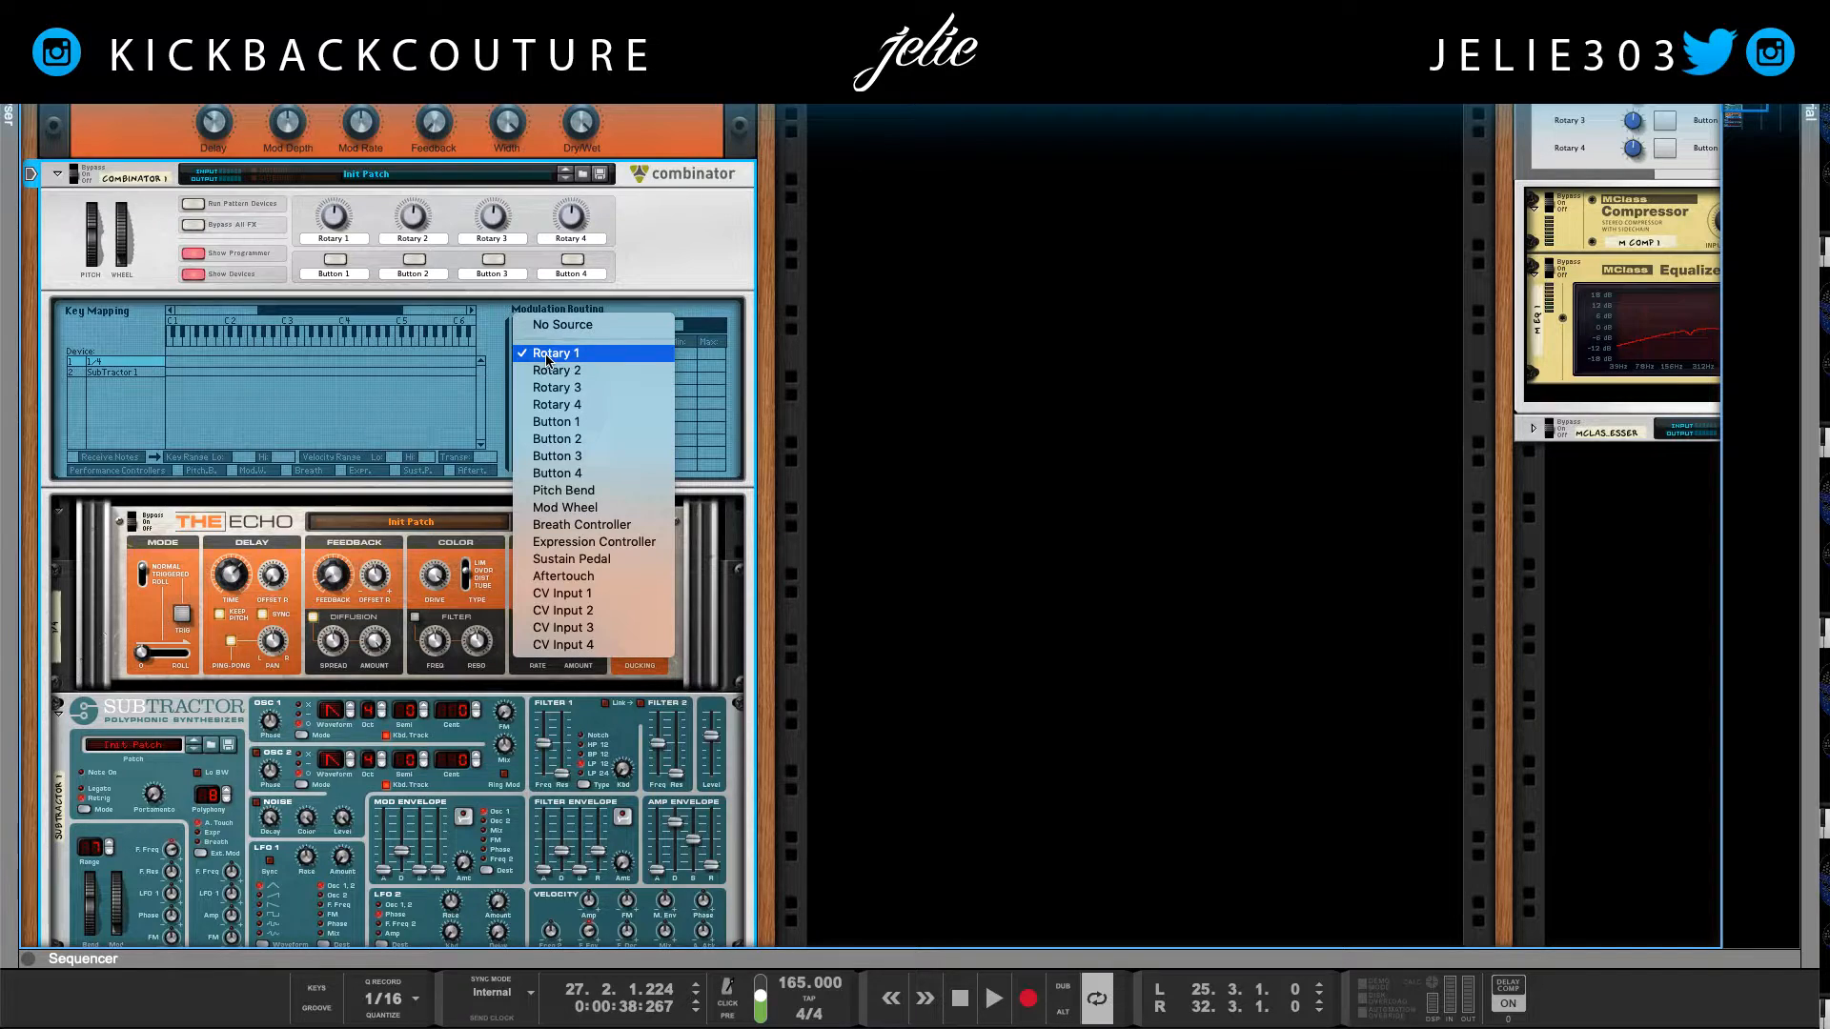
click(583, 595)
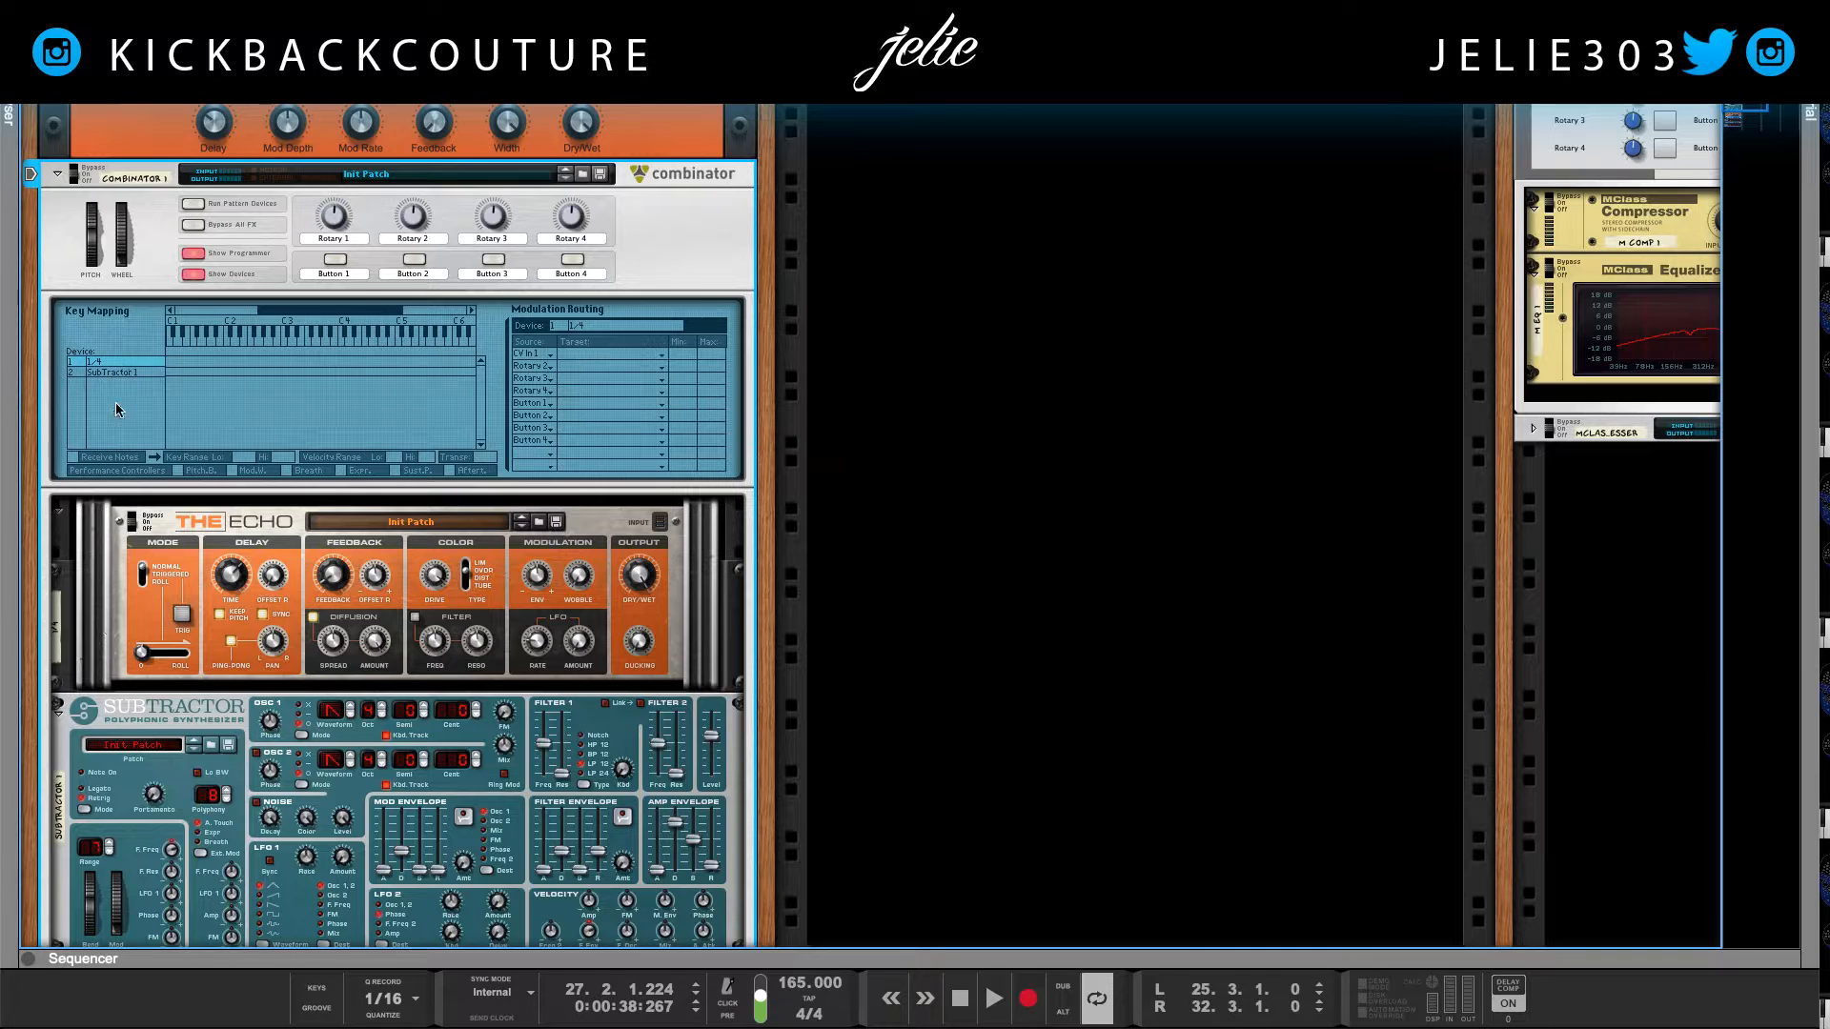
Step: Set the target of the 1/4 Echo's CV In 1 modulation routing to the delay's Ping-Pong Pan
click(596, 355)
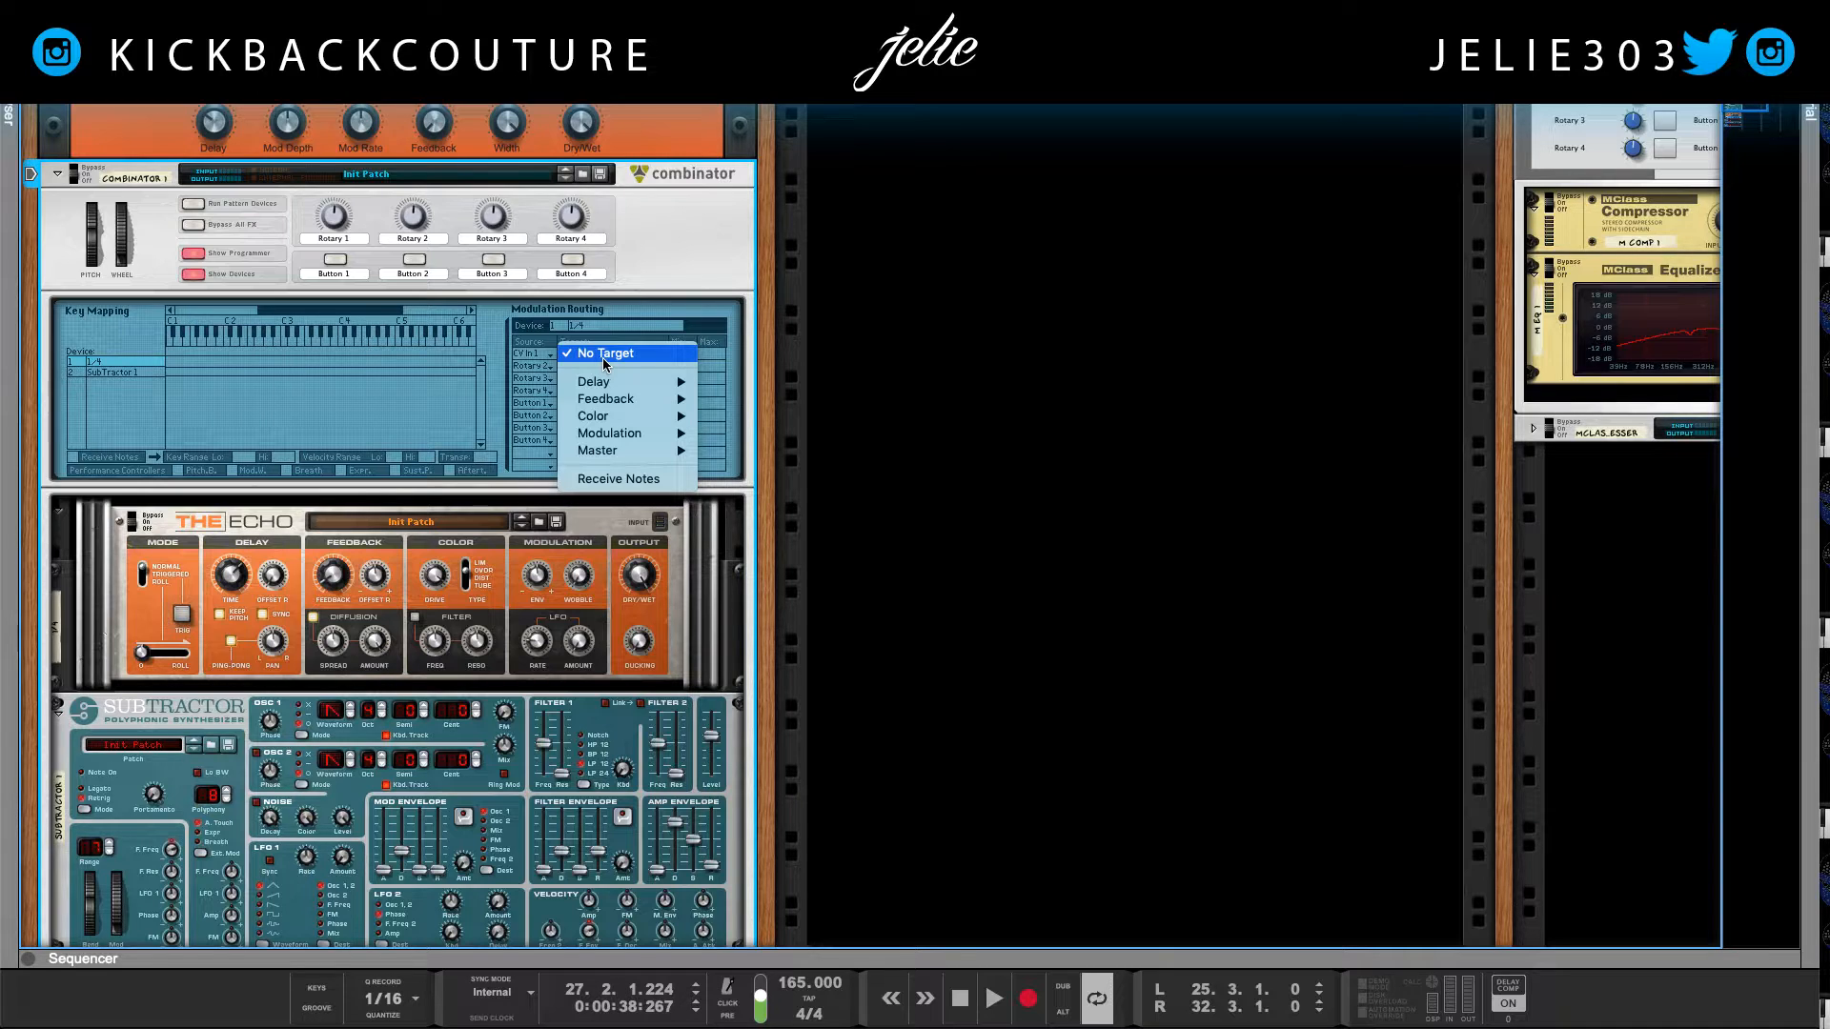
mouse_move(613, 383)
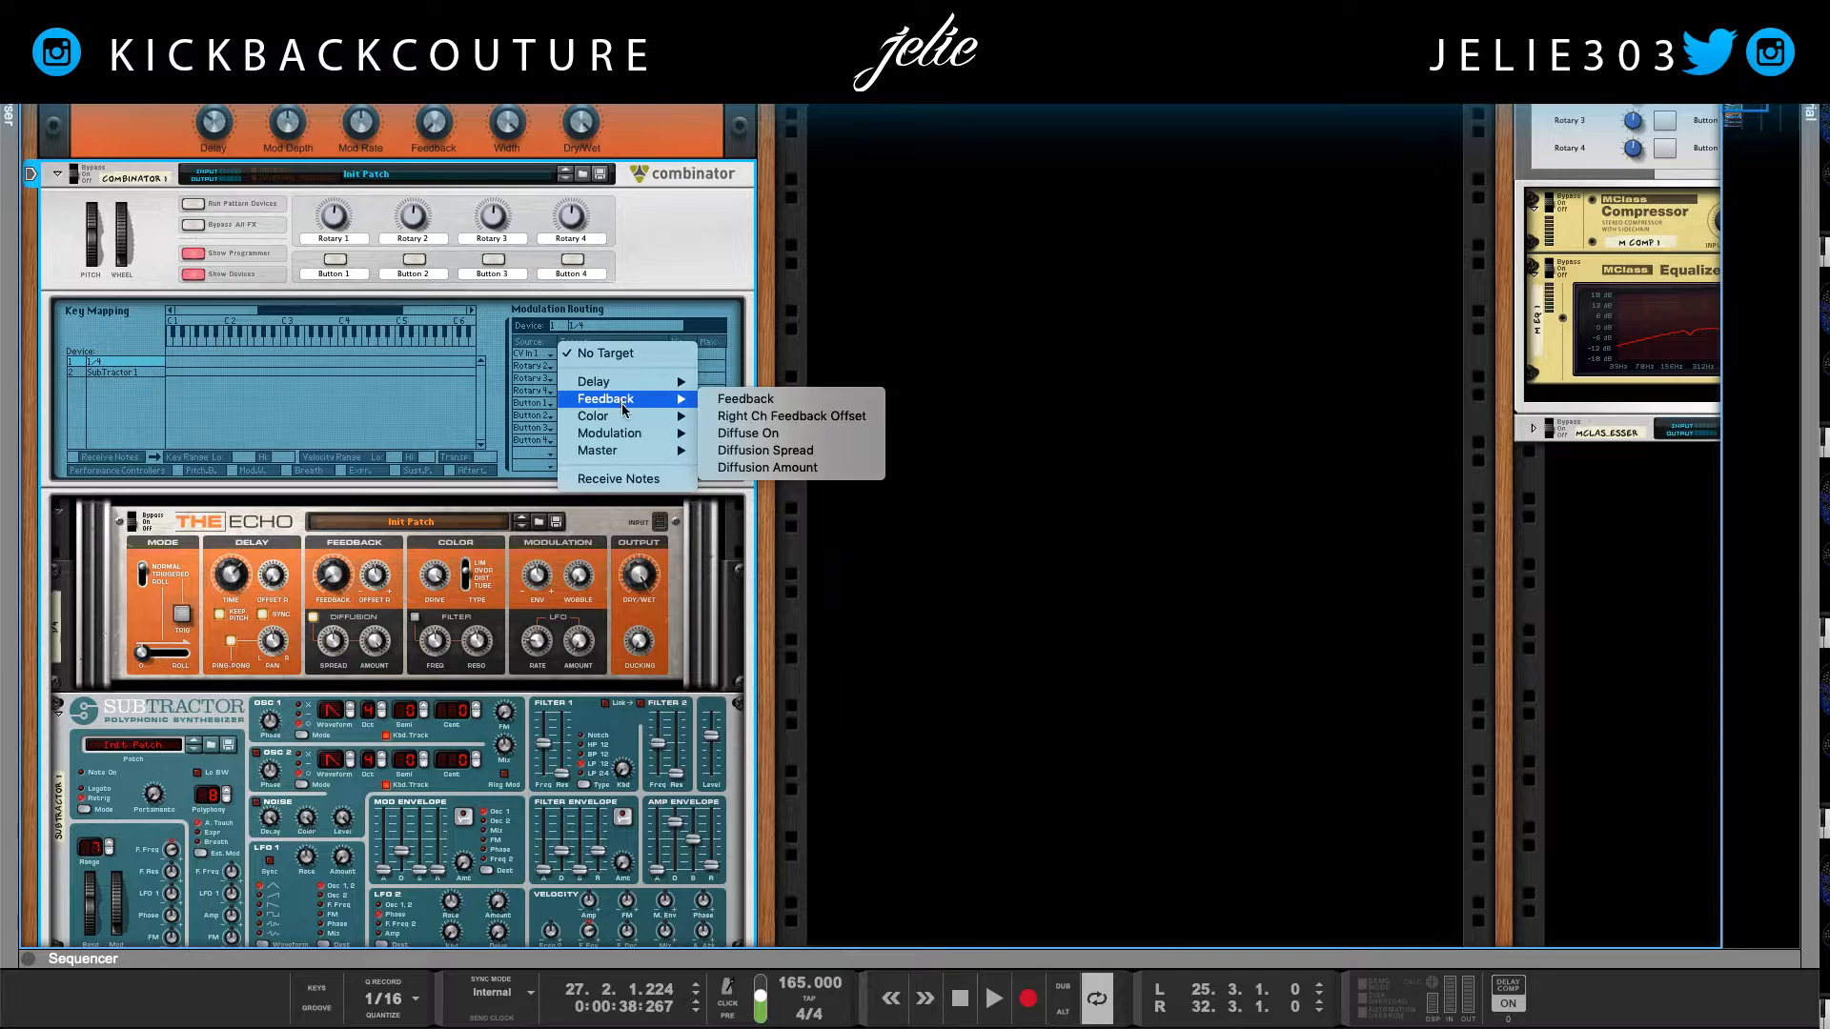
mouse_move(627, 434)
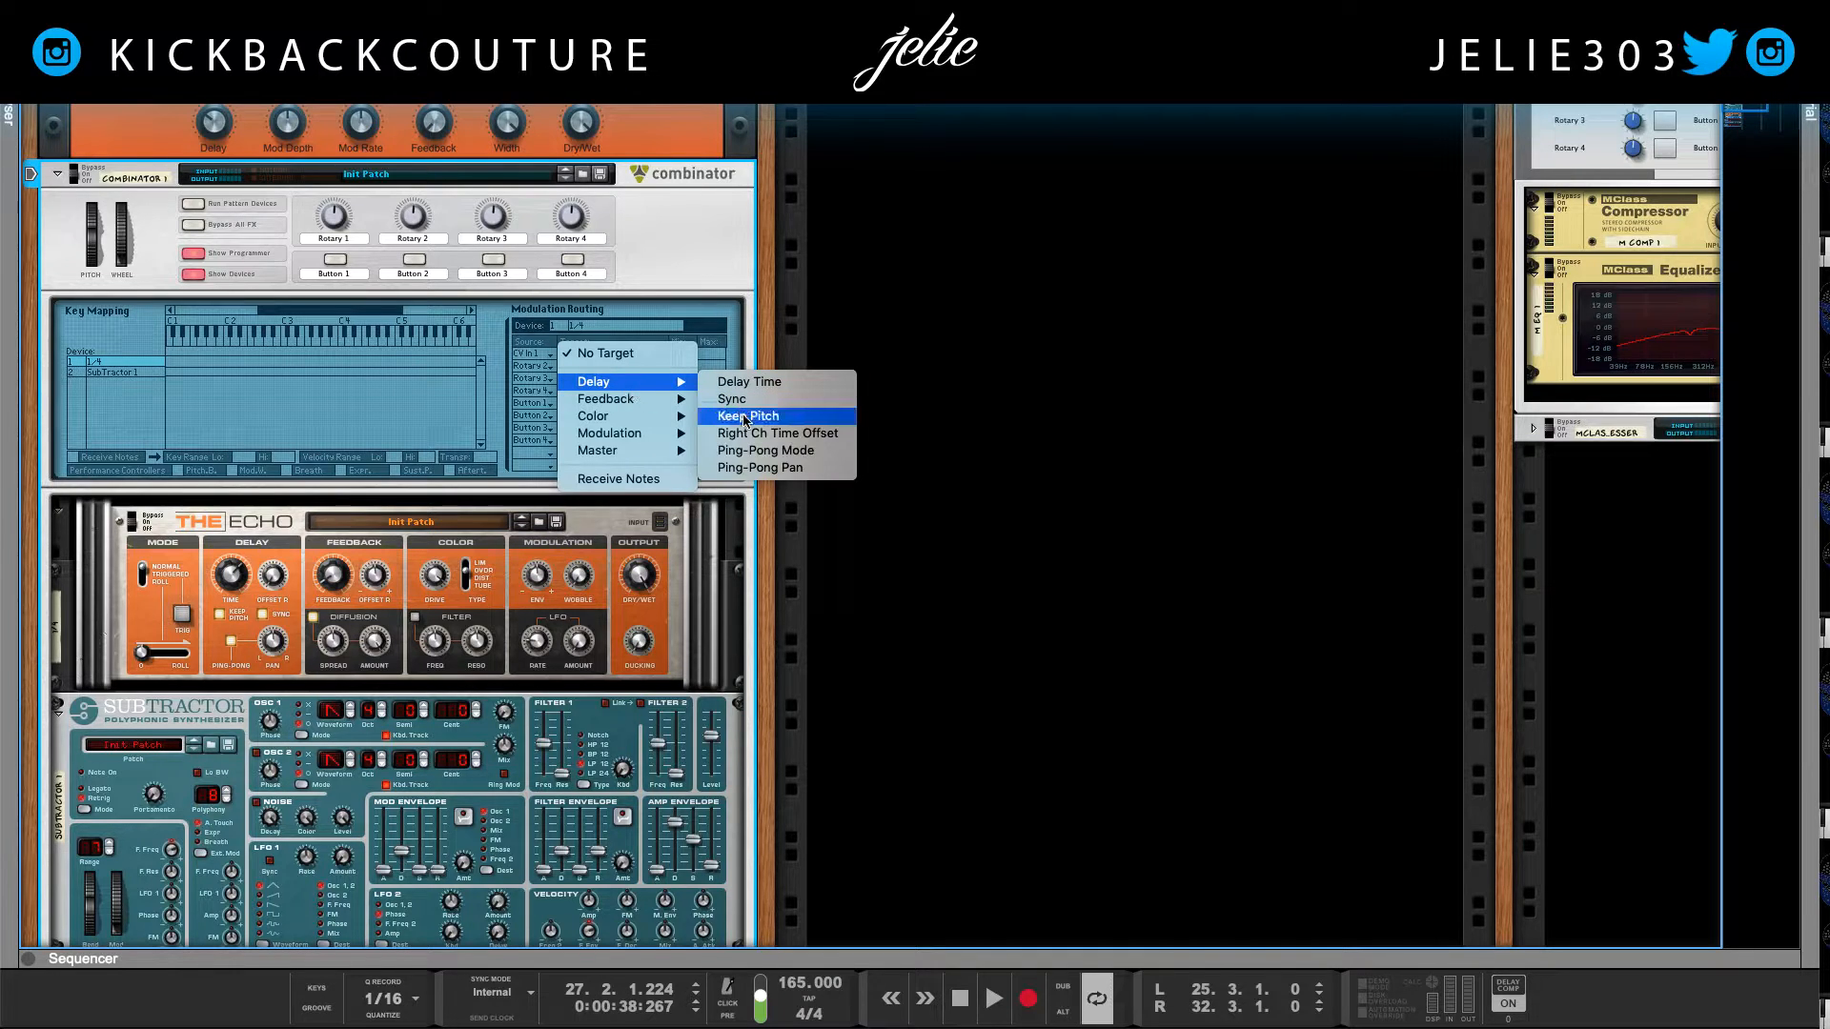
click(760, 467)
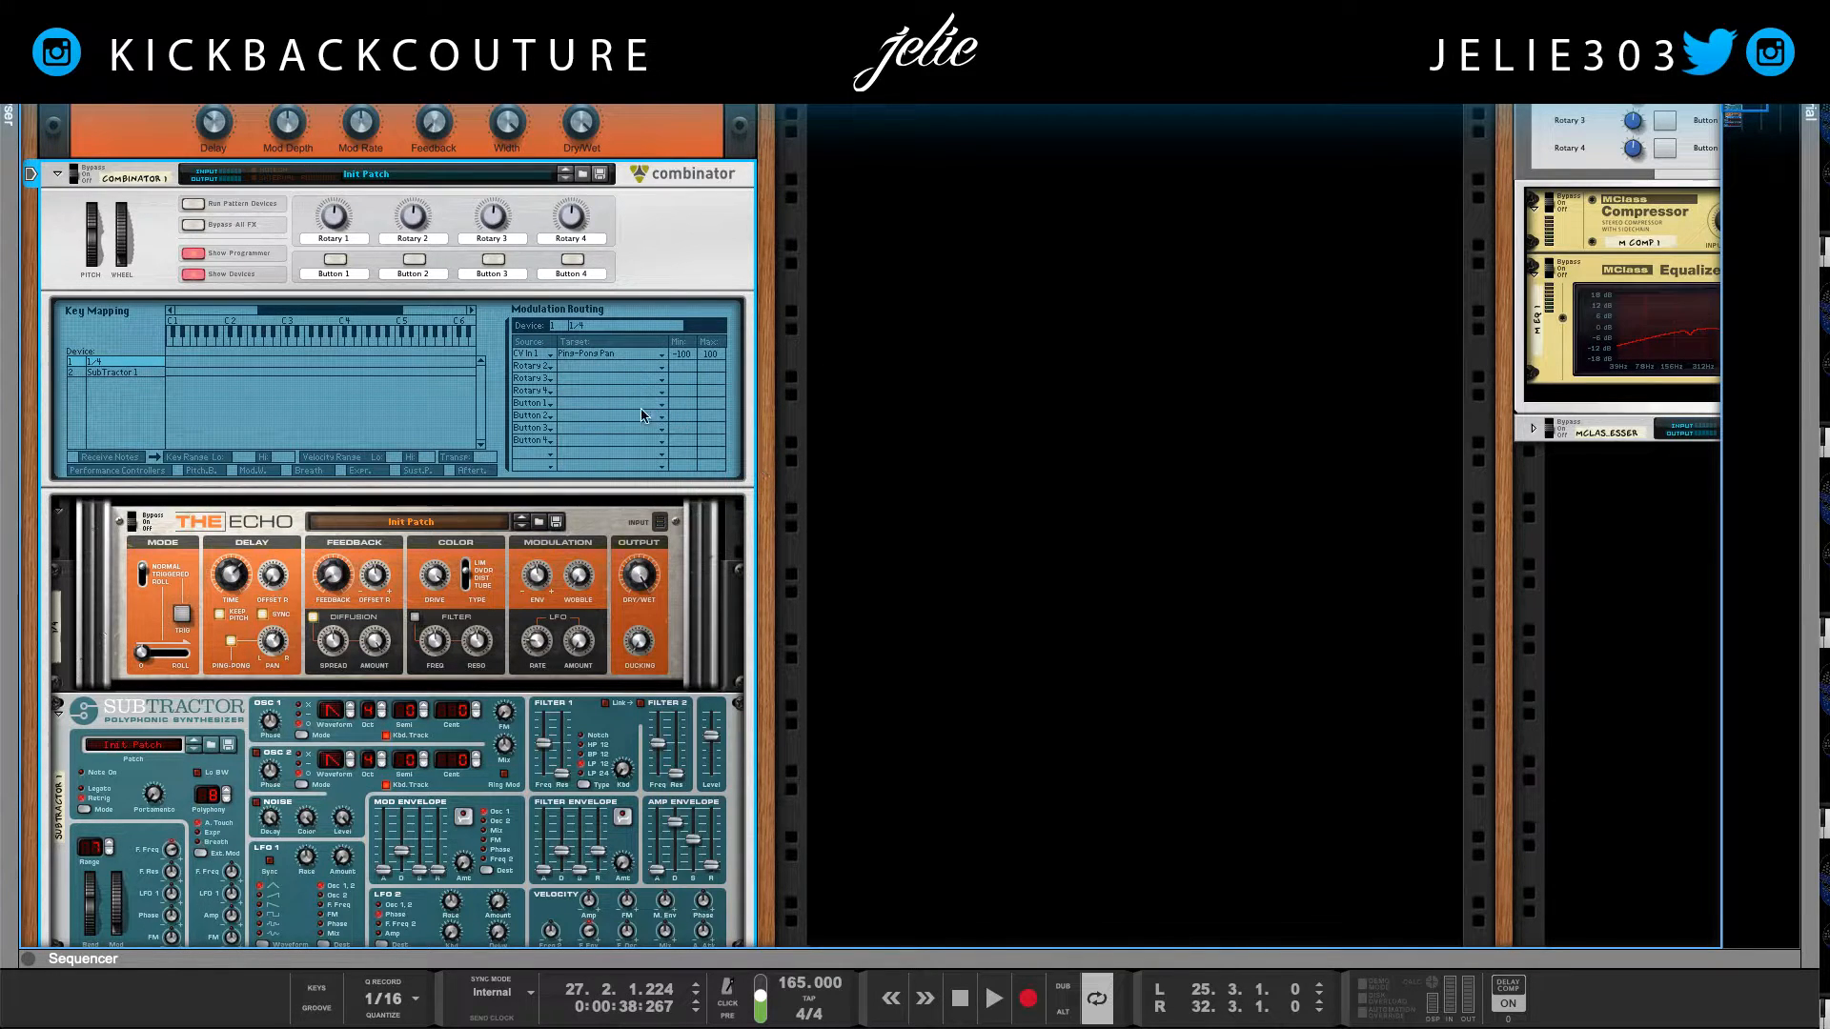
Step: During playback, turn on sync for SubTractor's LFO 1 and lower its rate, and stop the song
scroll(396, 713, down, 1)
key(space)
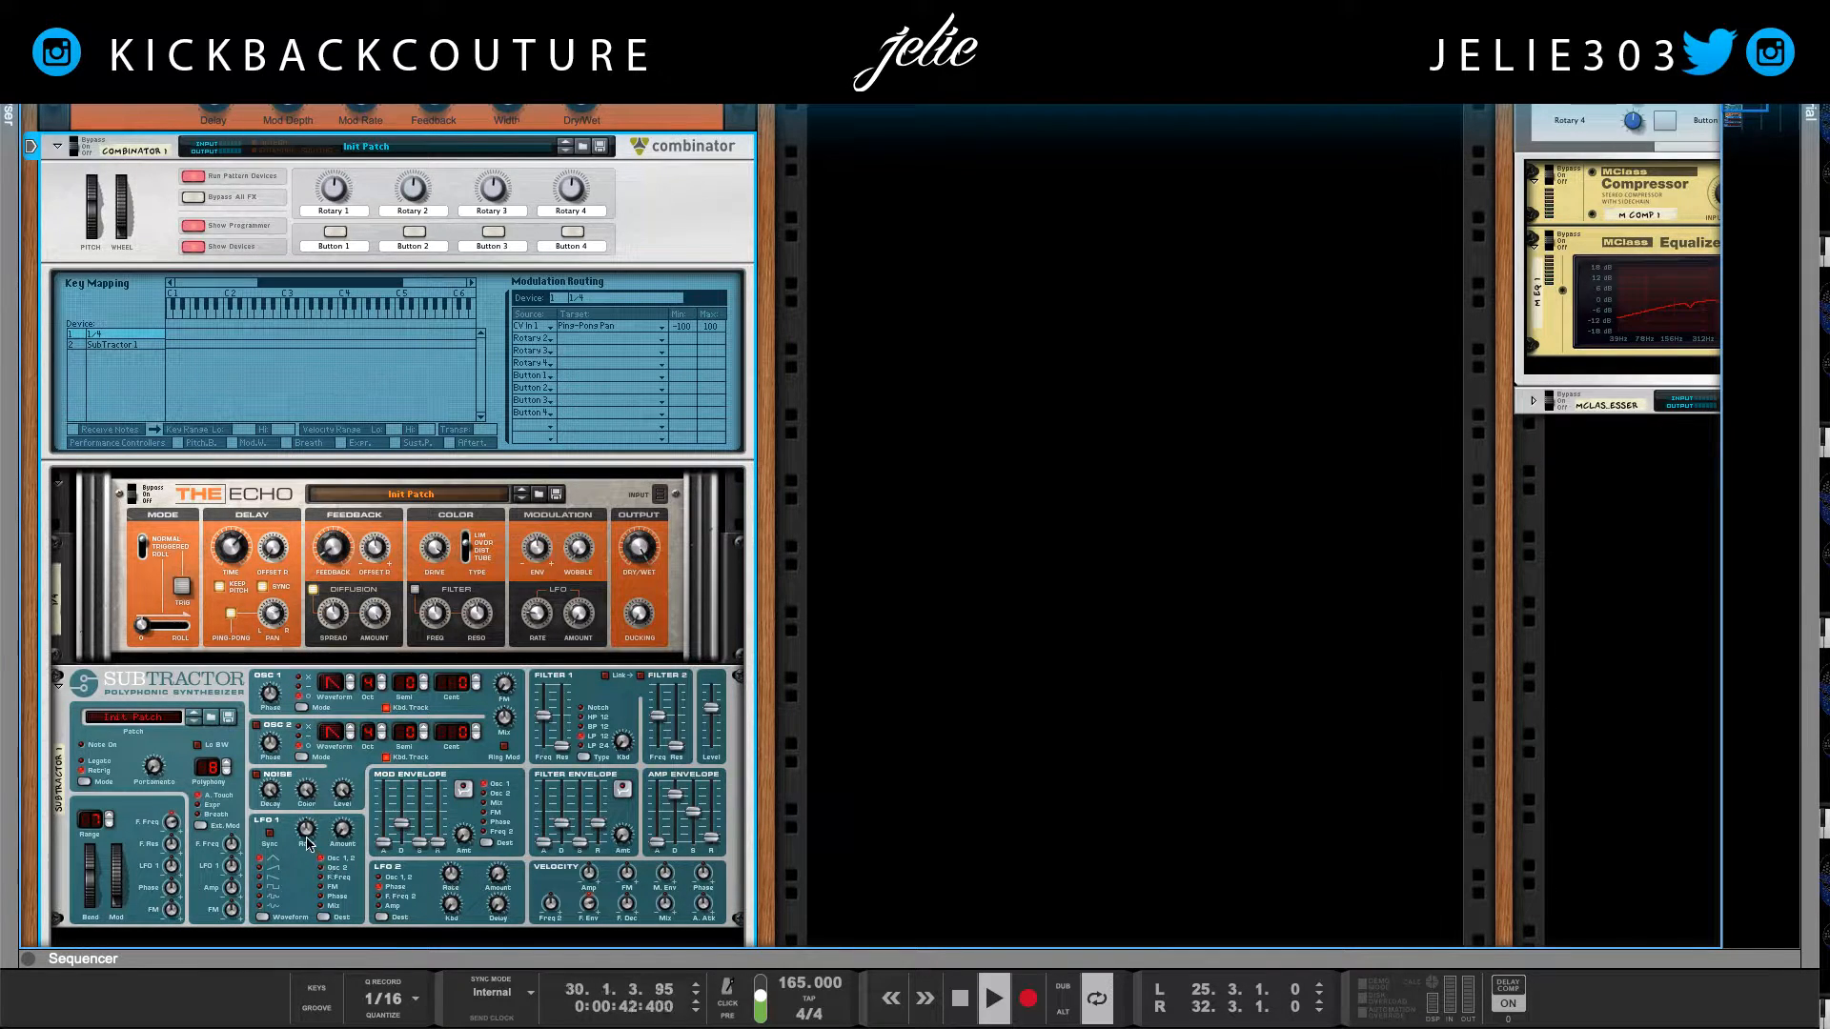
mouse_move(307, 842)
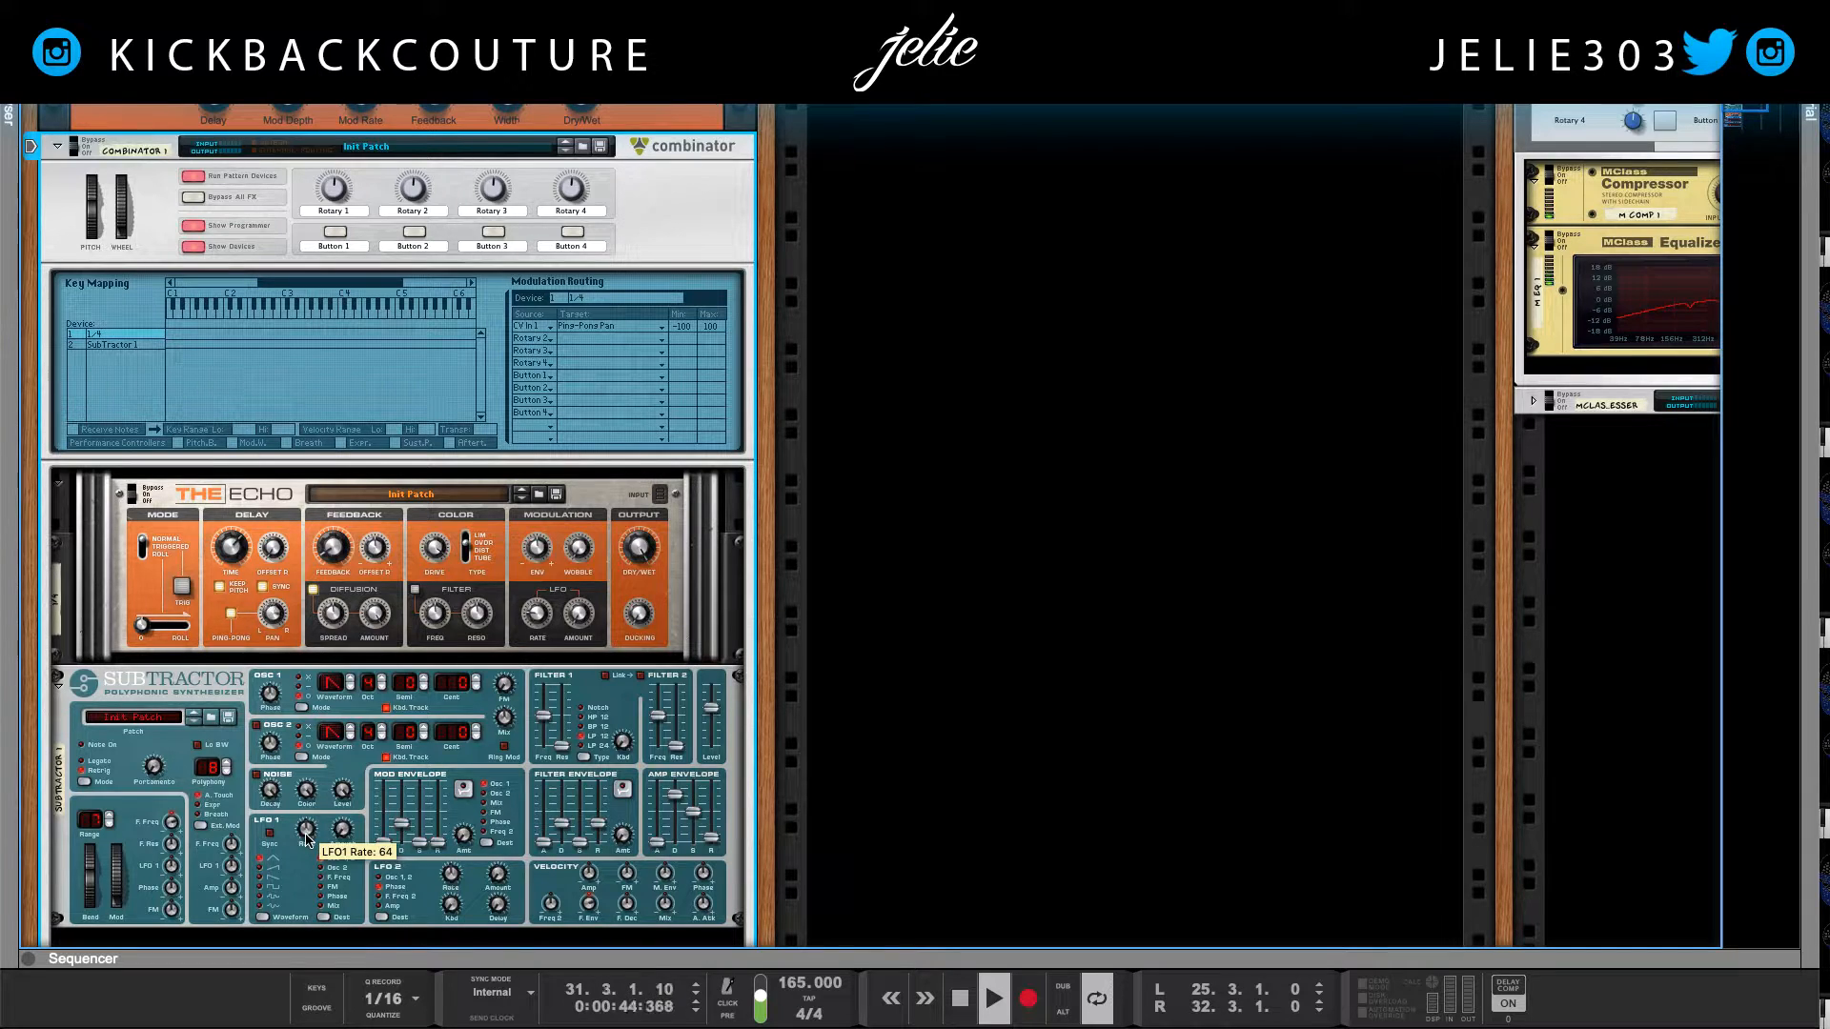
click(270, 837)
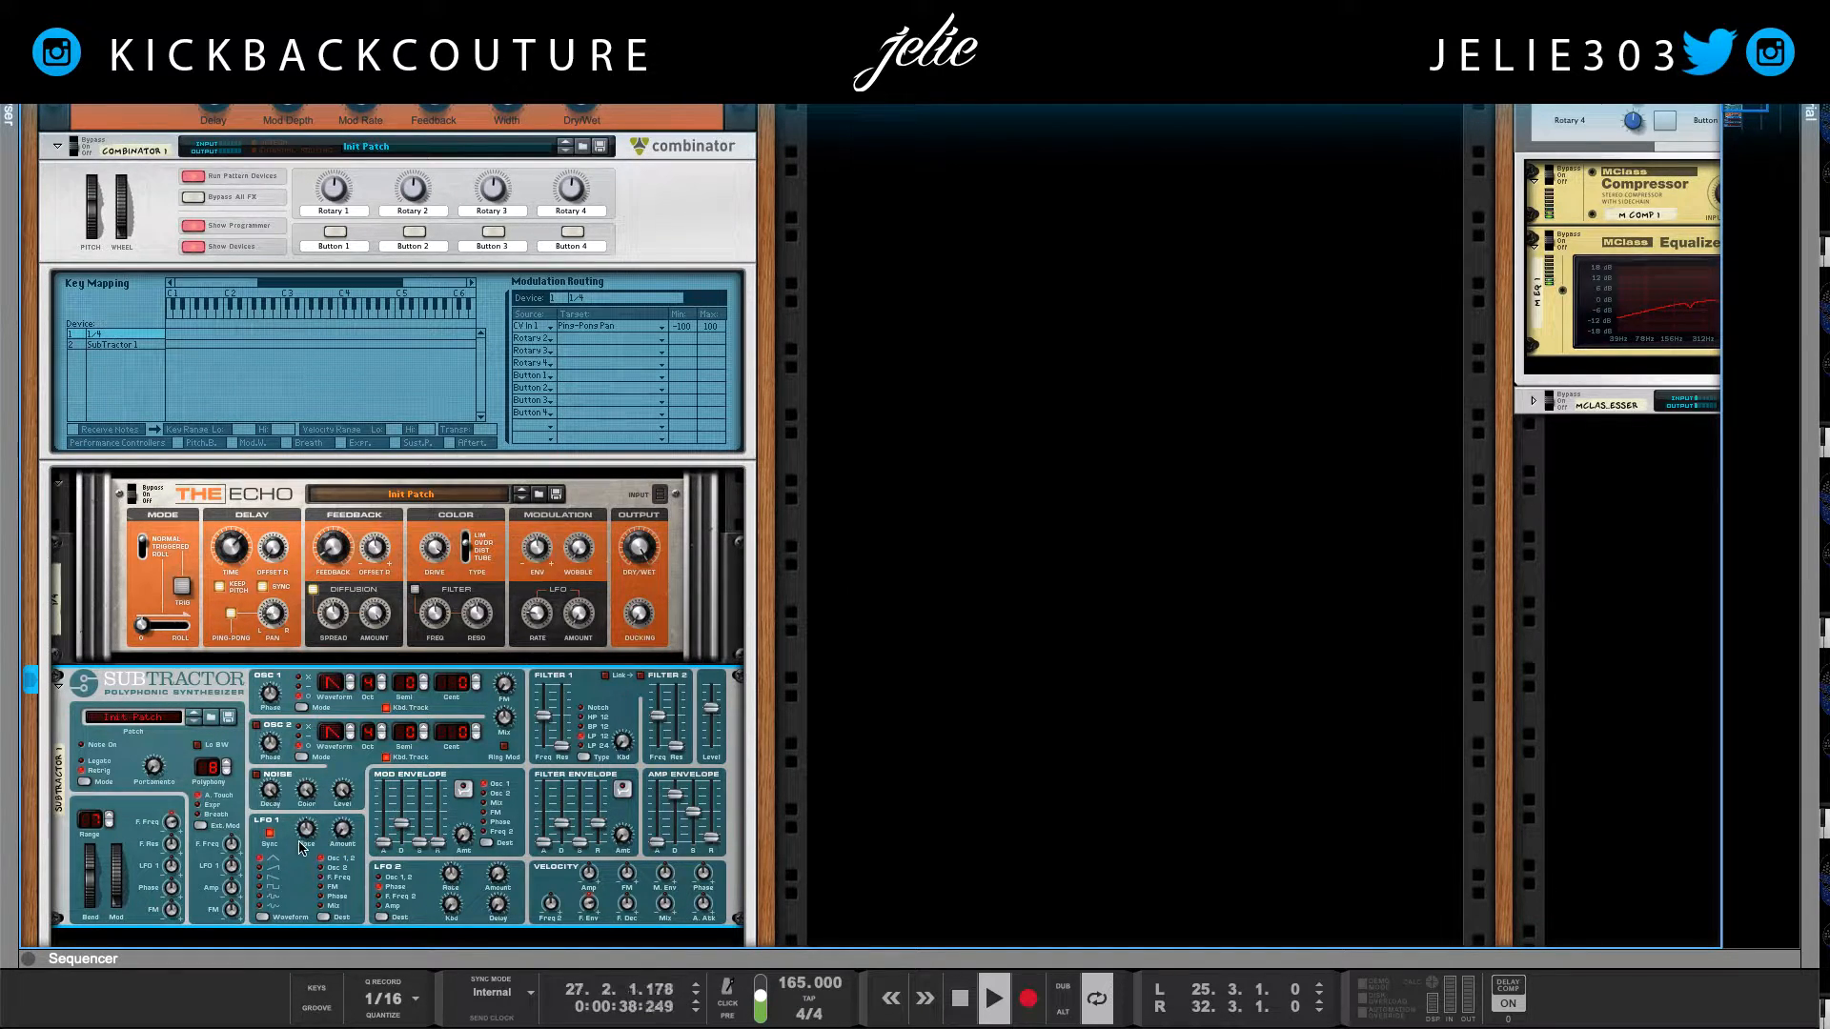
mouse_move(307, 842)
drag(307, 842, 313, 872)
key(space)
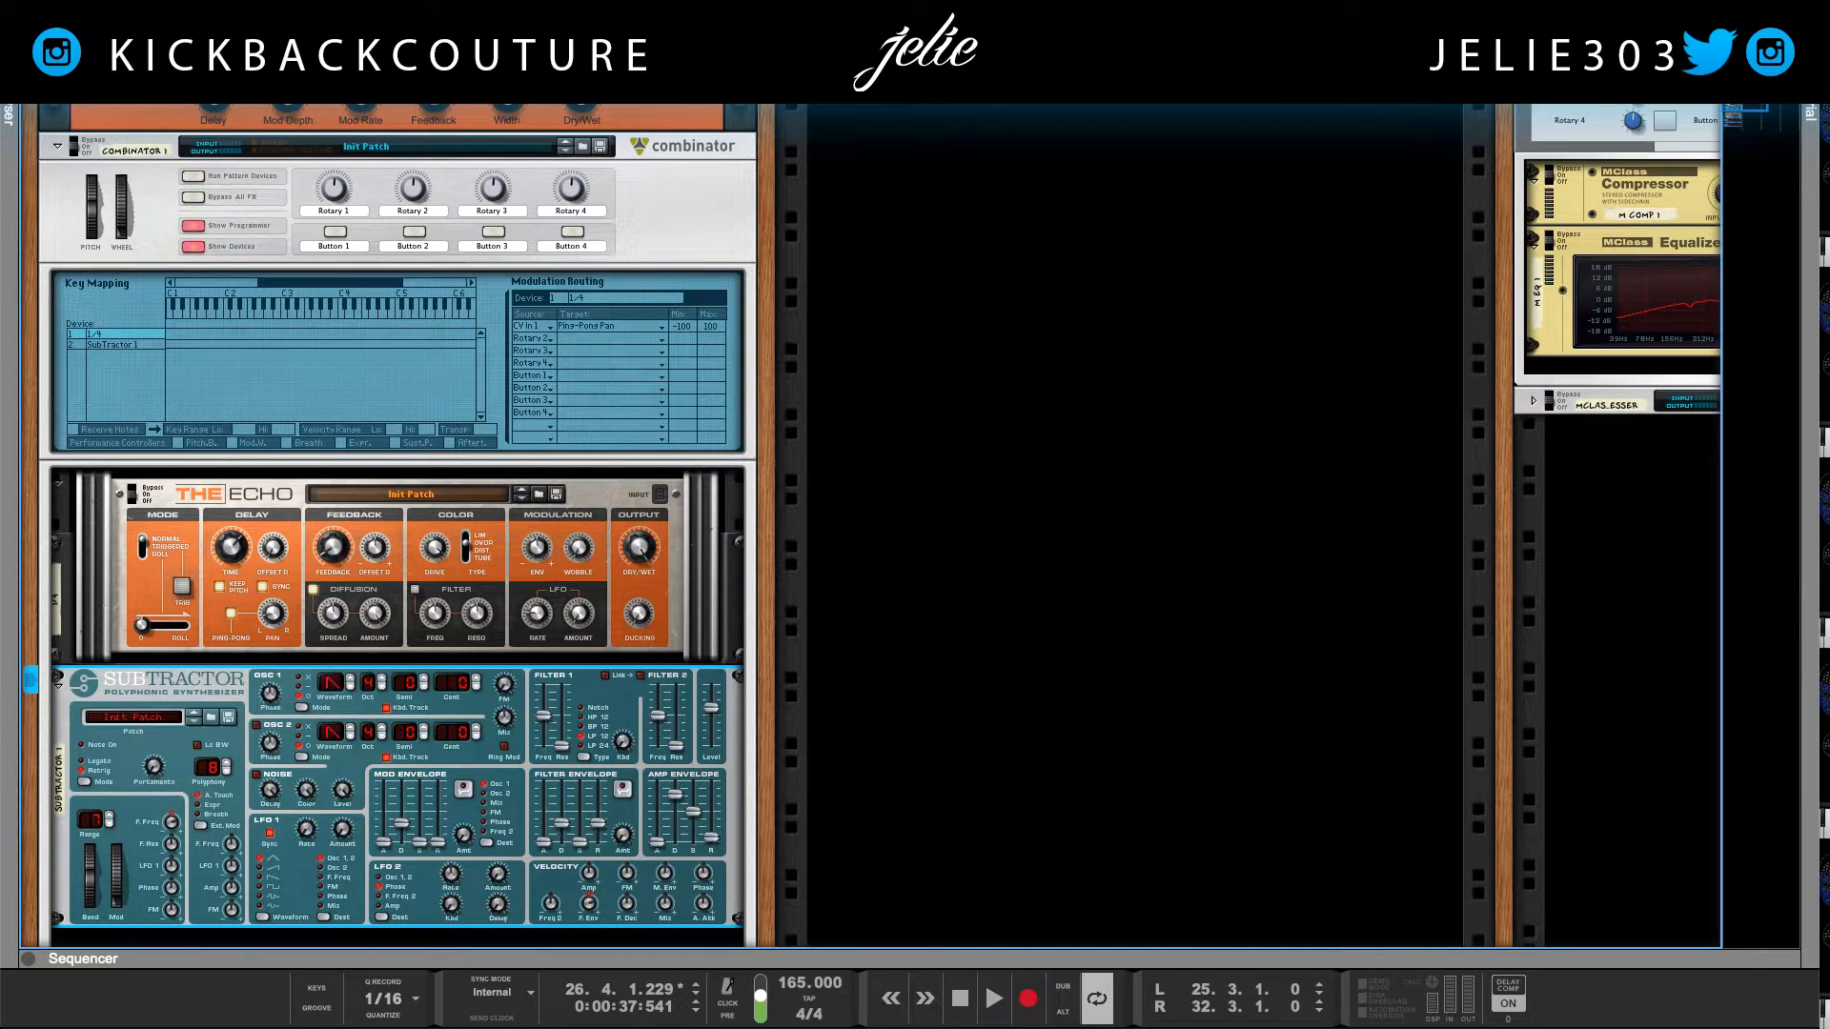
Step: In the mixer, bring the Lead fader back up in line with the other tracks, turn off all solos and start playback
key(F5)
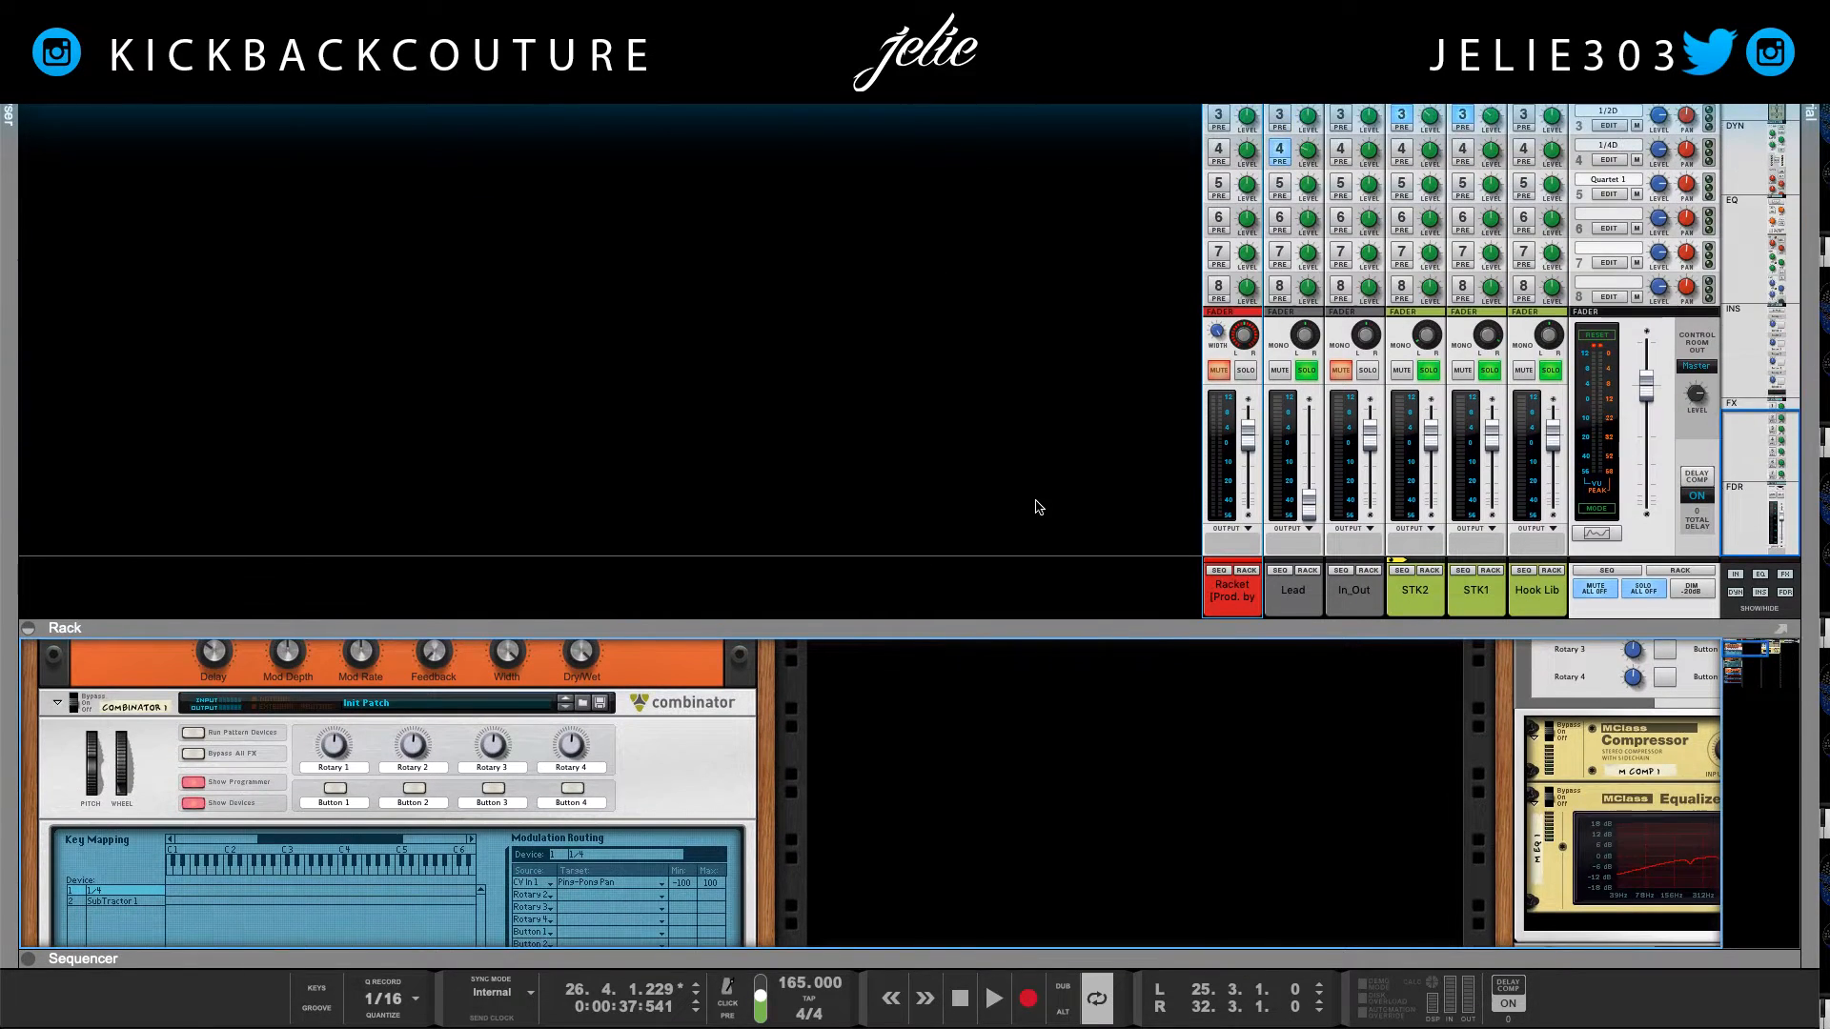
scroll(1037, 507, up, 3)
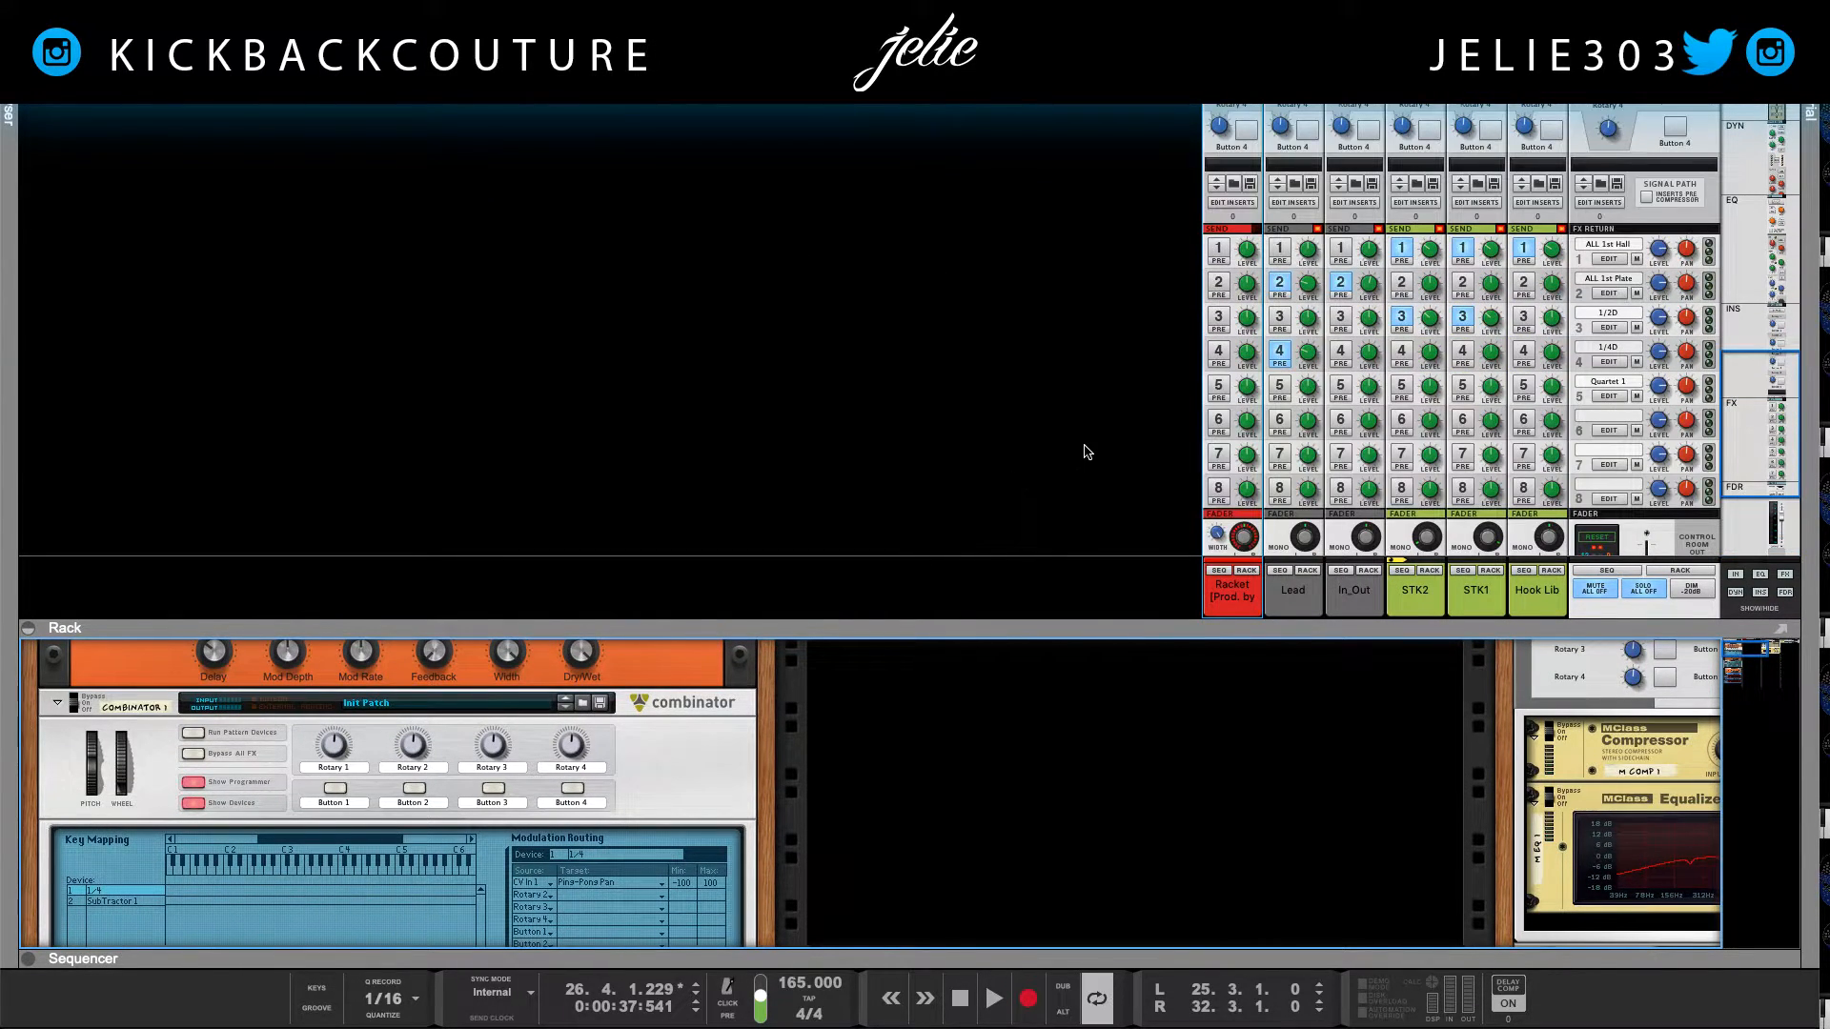
scroll(1088, 451, down, 3)
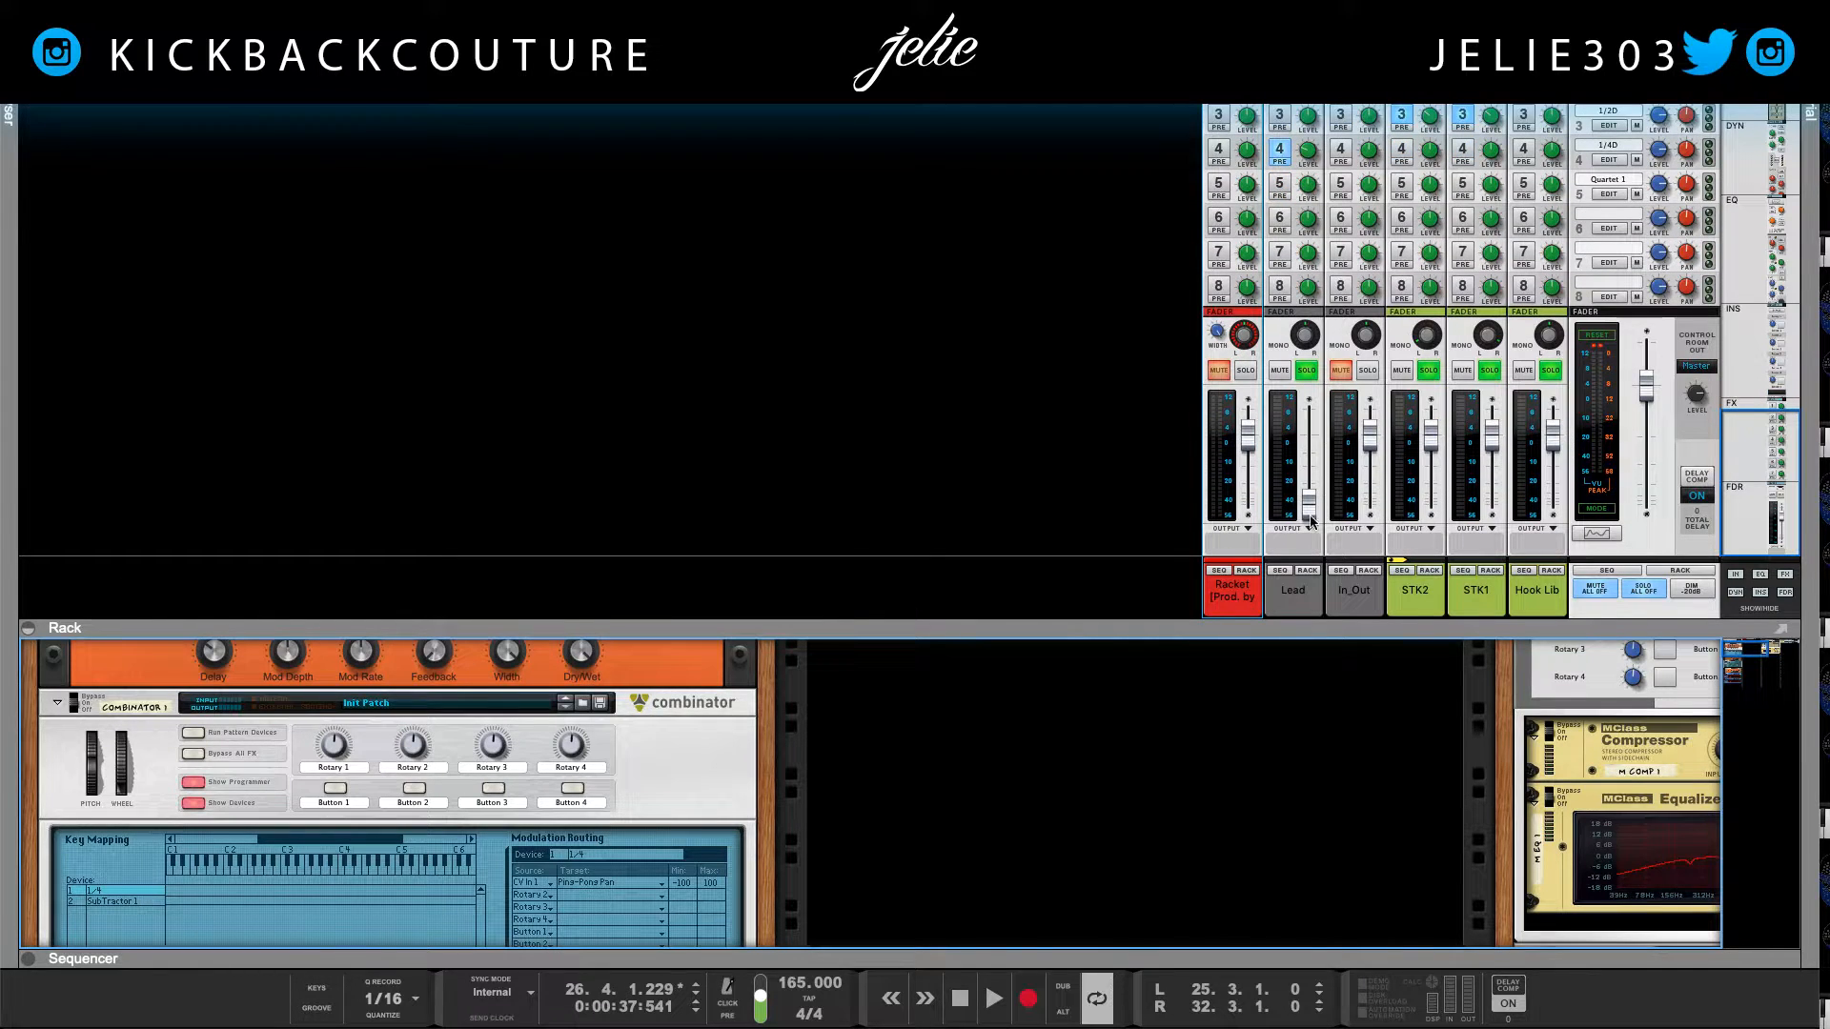
scroll(1288, 300, up, 2)
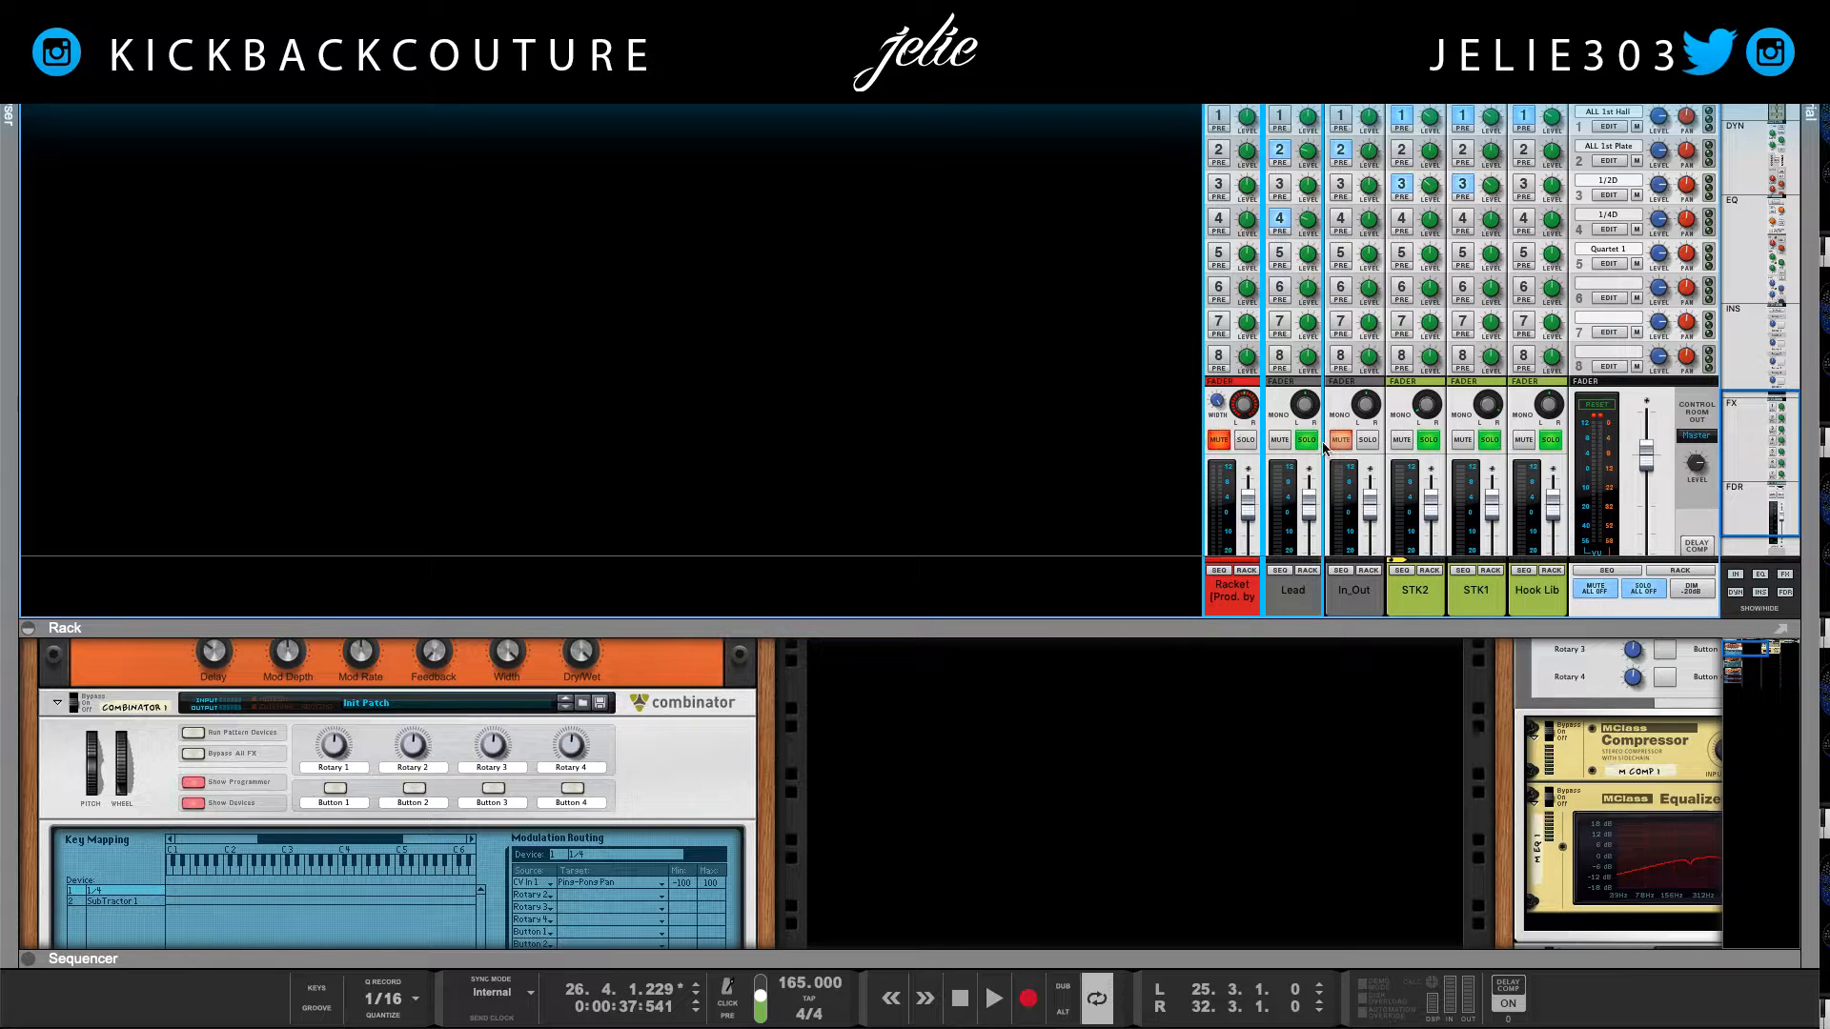
click(1634, 591)
key(space)
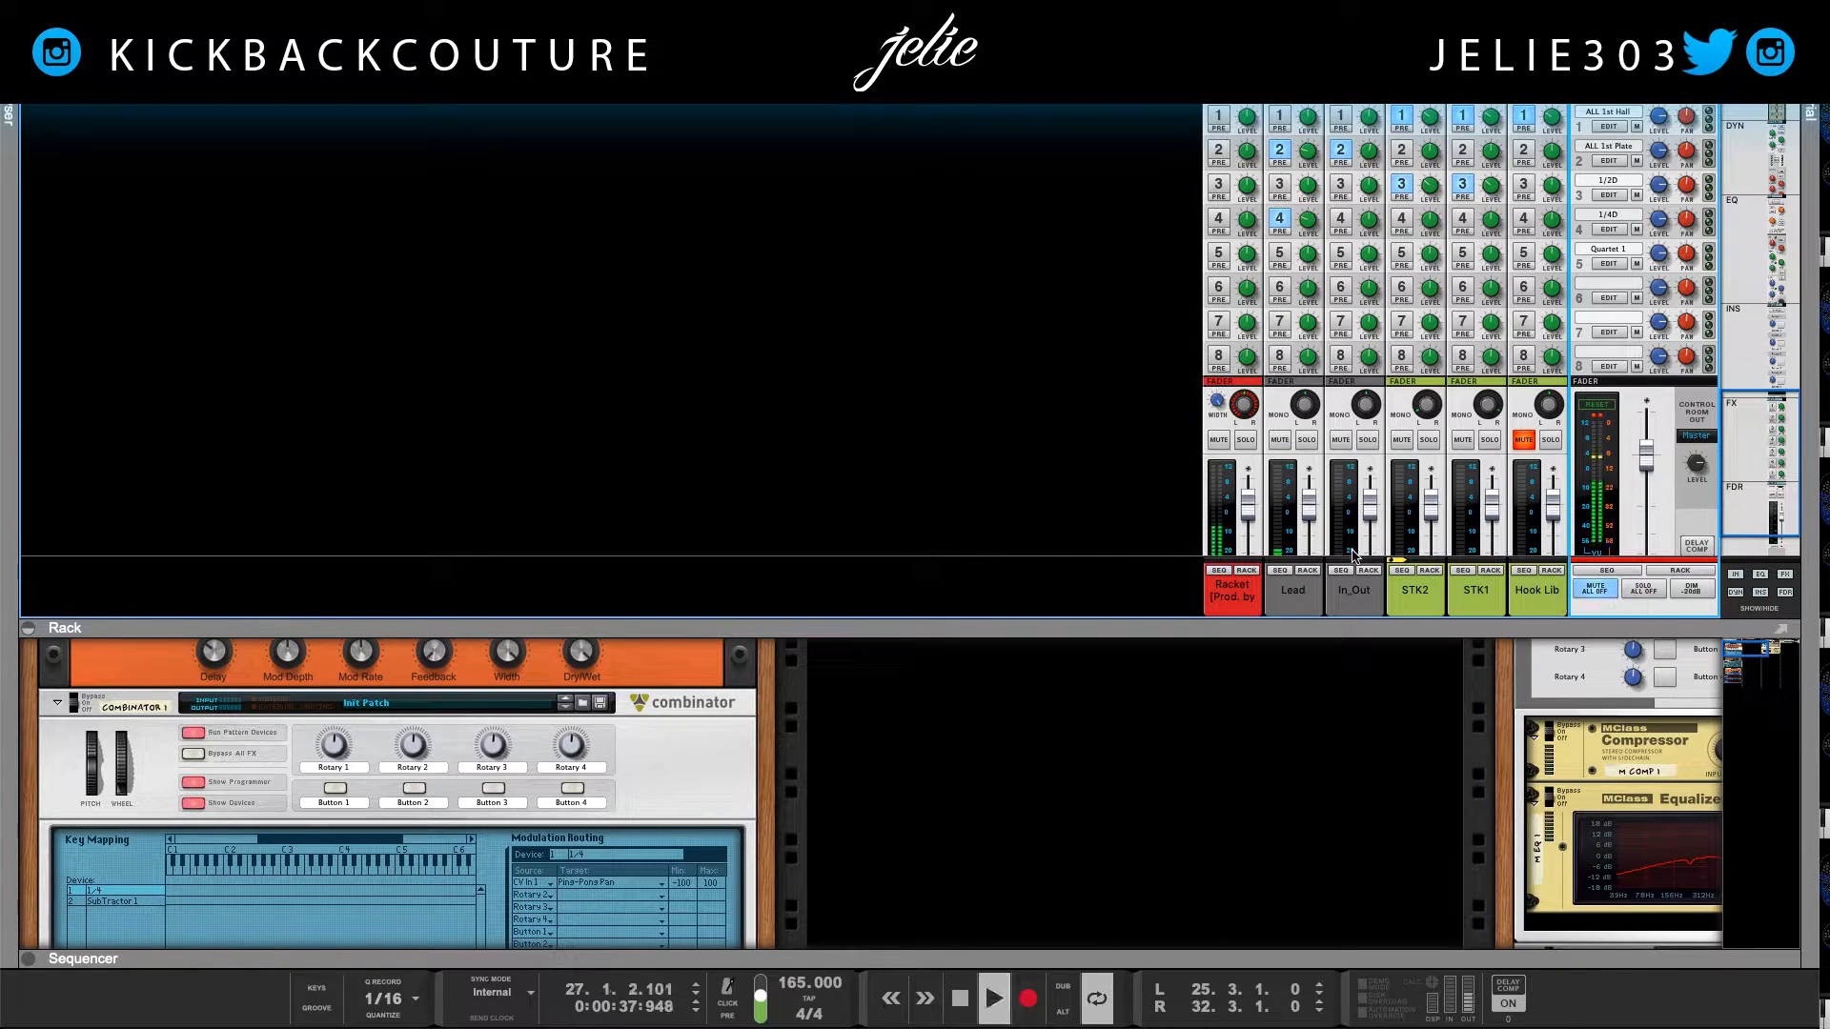
Step: Set the Lead channel's FX4 send level to about -36.12 dB while the mix plays, and stop playback
click(1312, 229)
drag(1311, 229, 1311, 238)
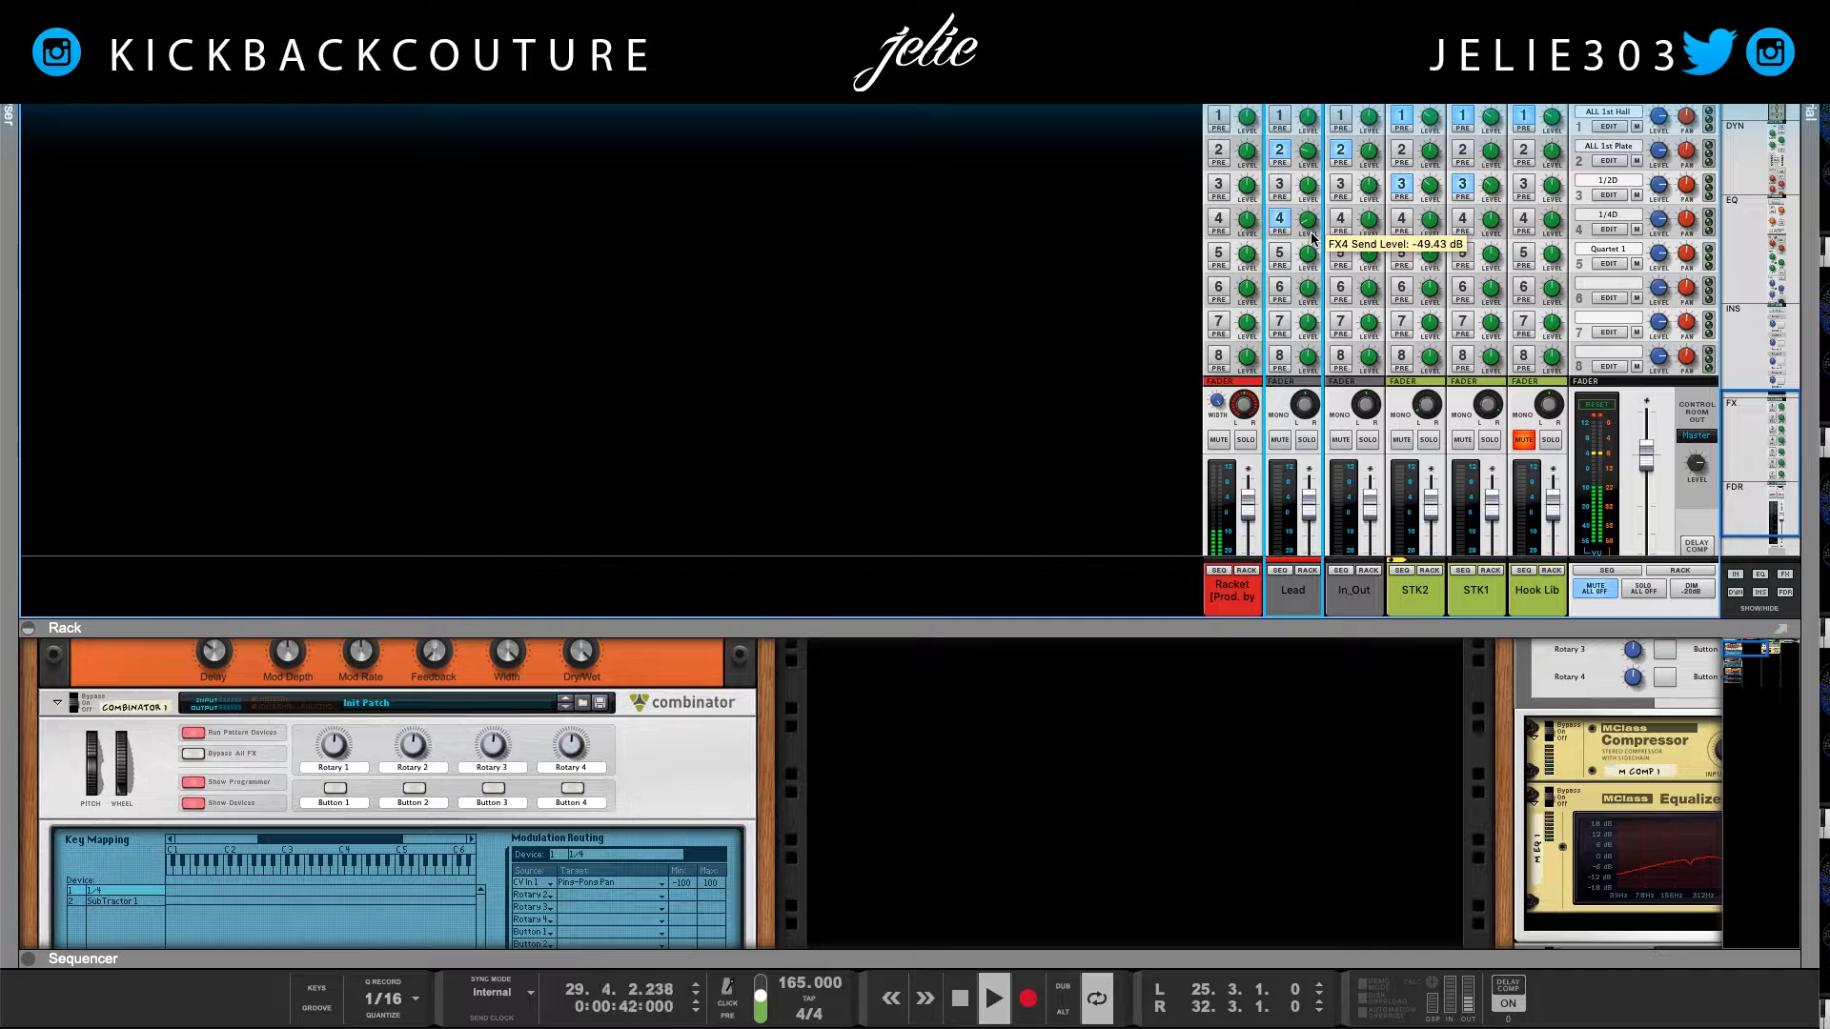
drag(1311, 228, 1309, 221)
drag(1311, 227, 1310, 231)
key(space)
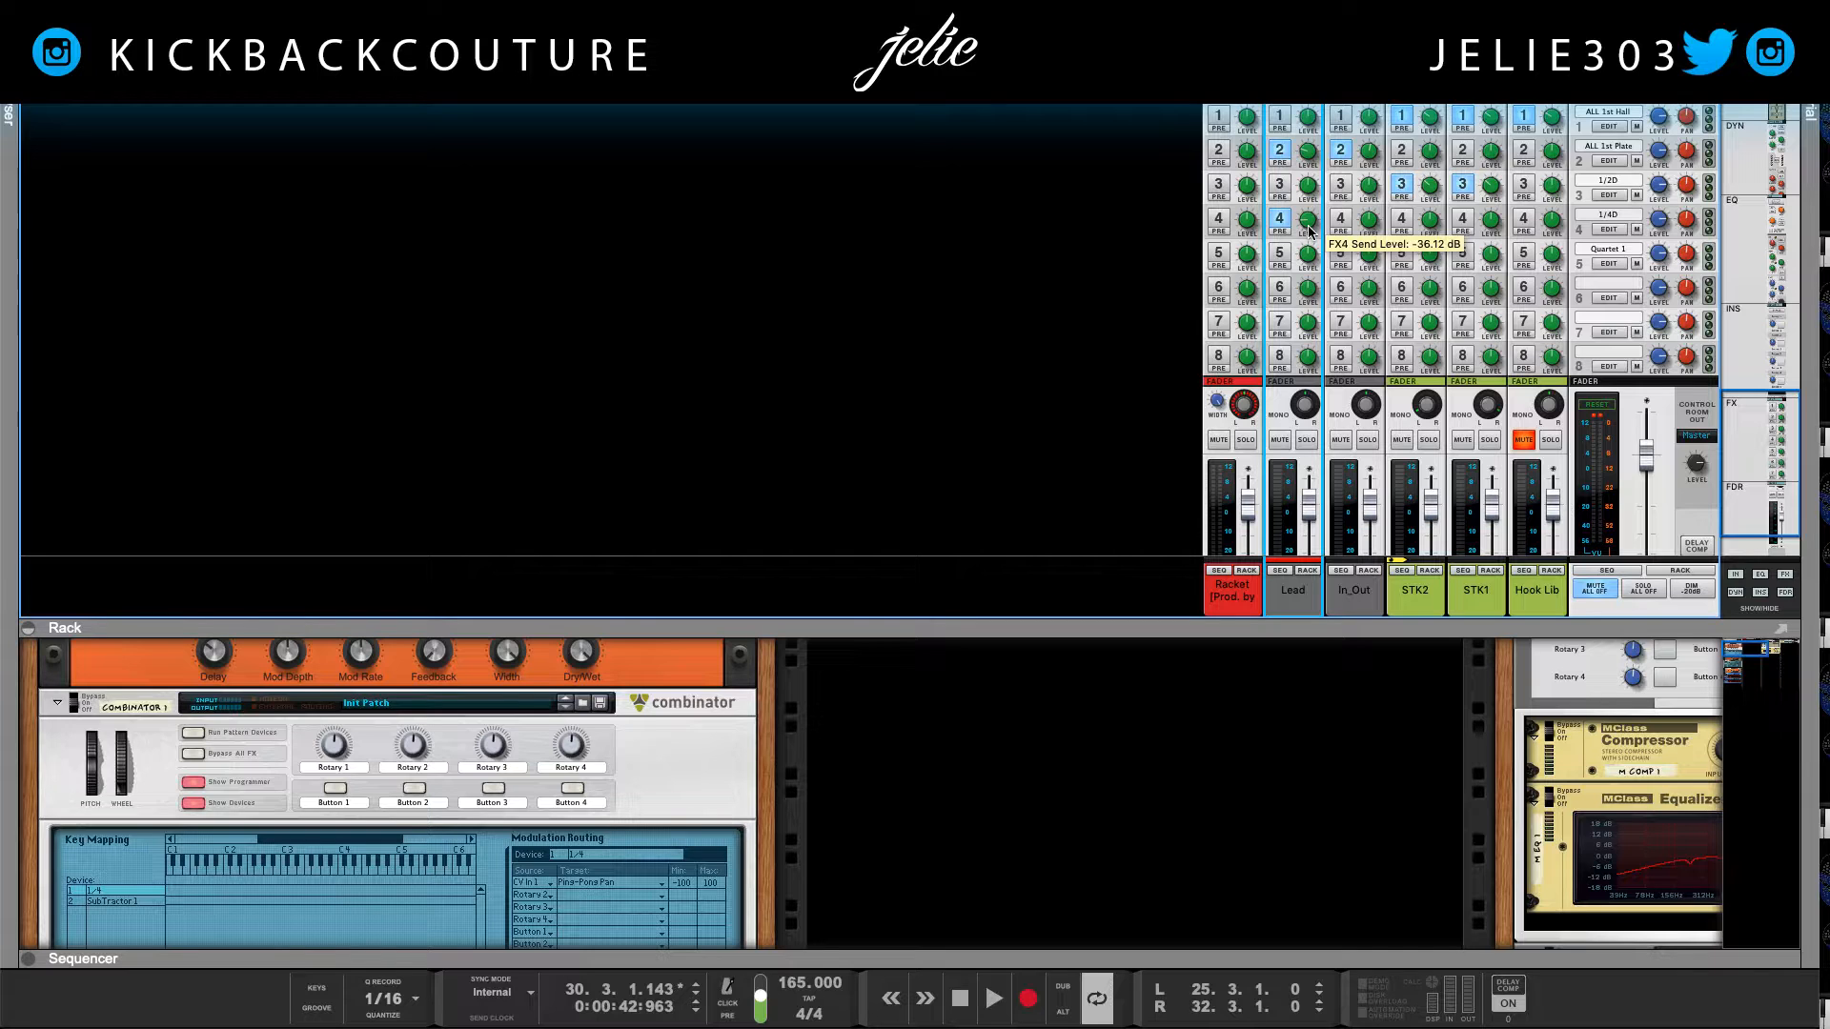
Step: Enlarge the rack area and examine the filter settings of the Echo below the Combinator
key(space)
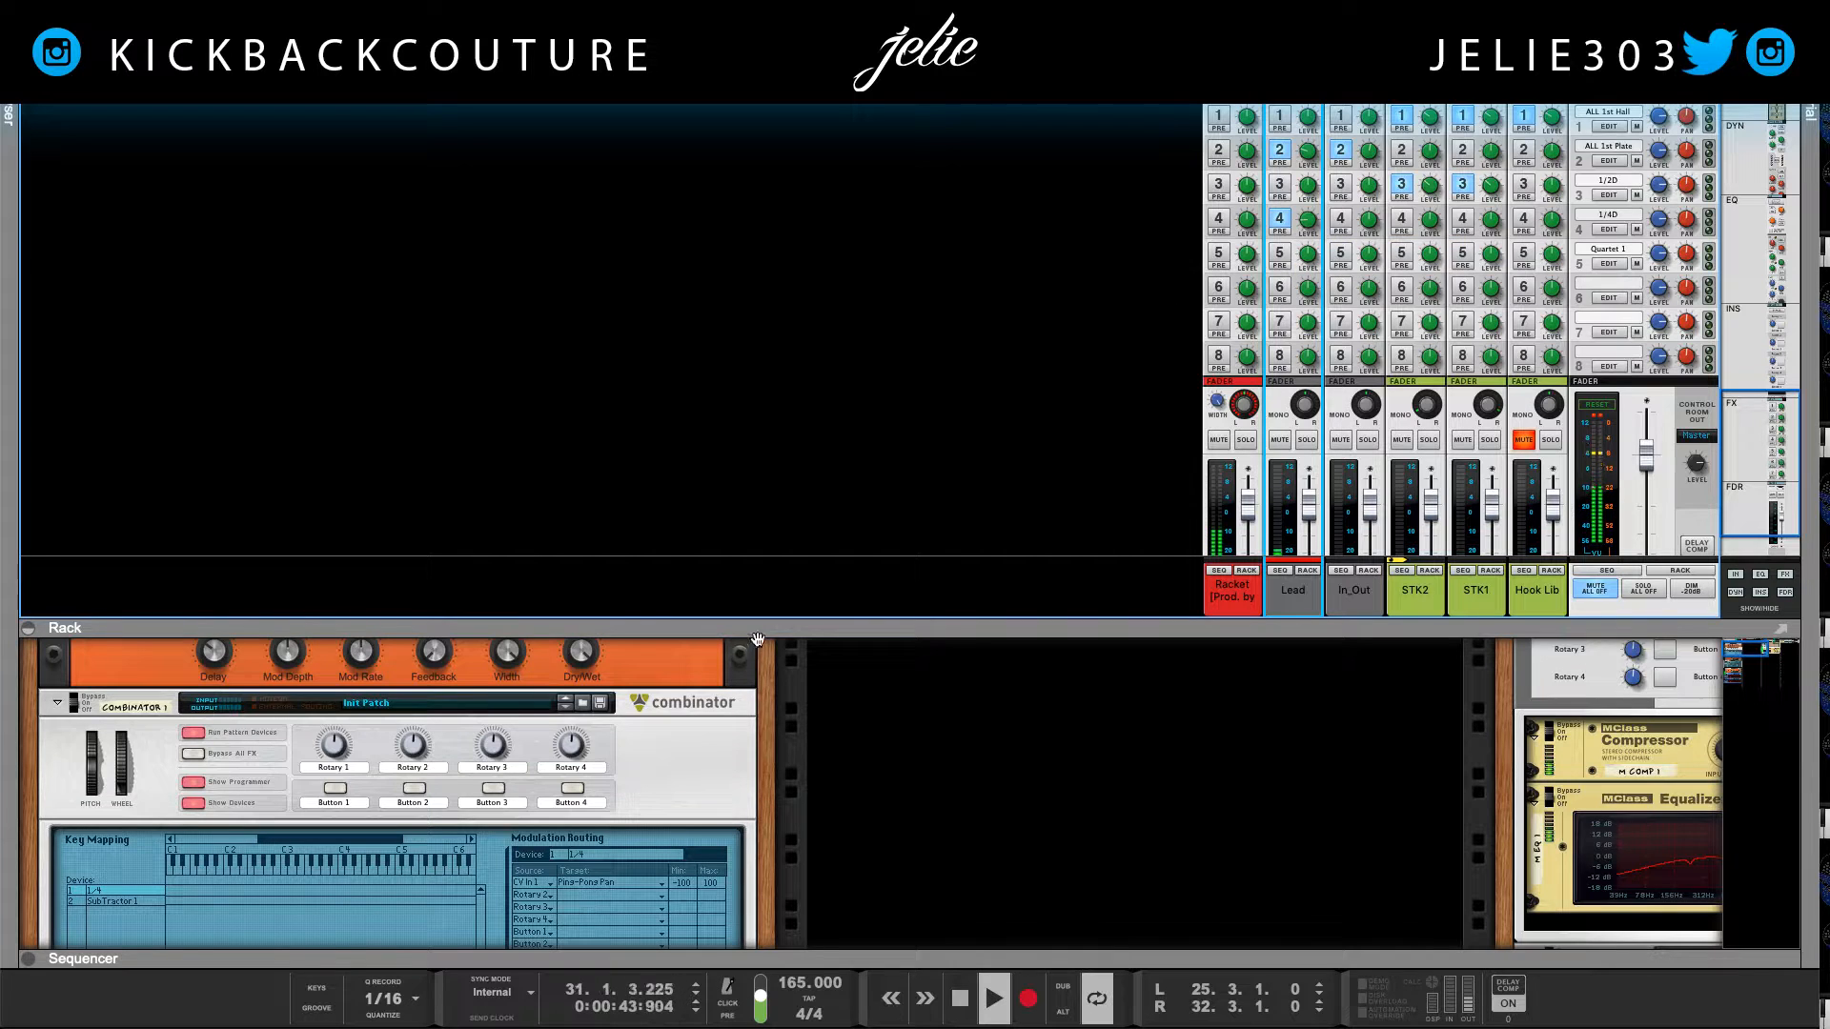
scroll(772, 432, down, 1)
drag(773, 431, 767, 245)
scroll(548, 601, down, 1)
key(space)
scroll(484, 711, down, 10)
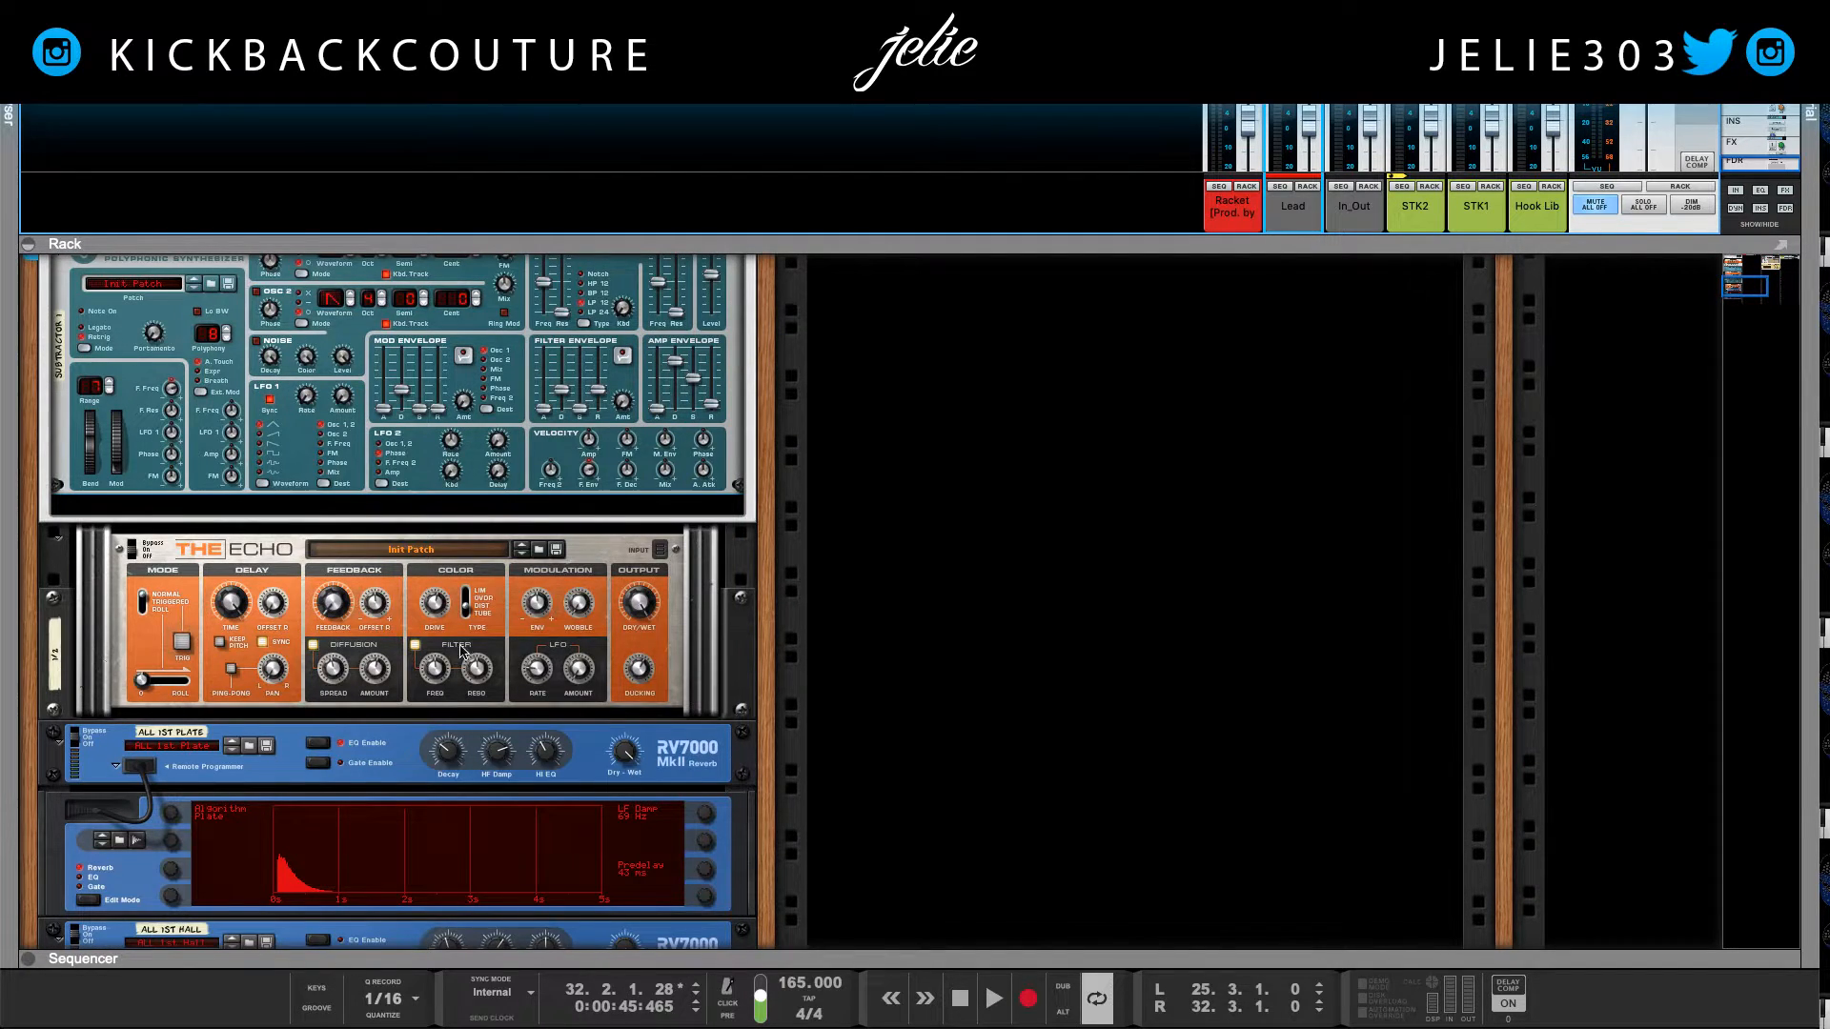
click(476, 676)
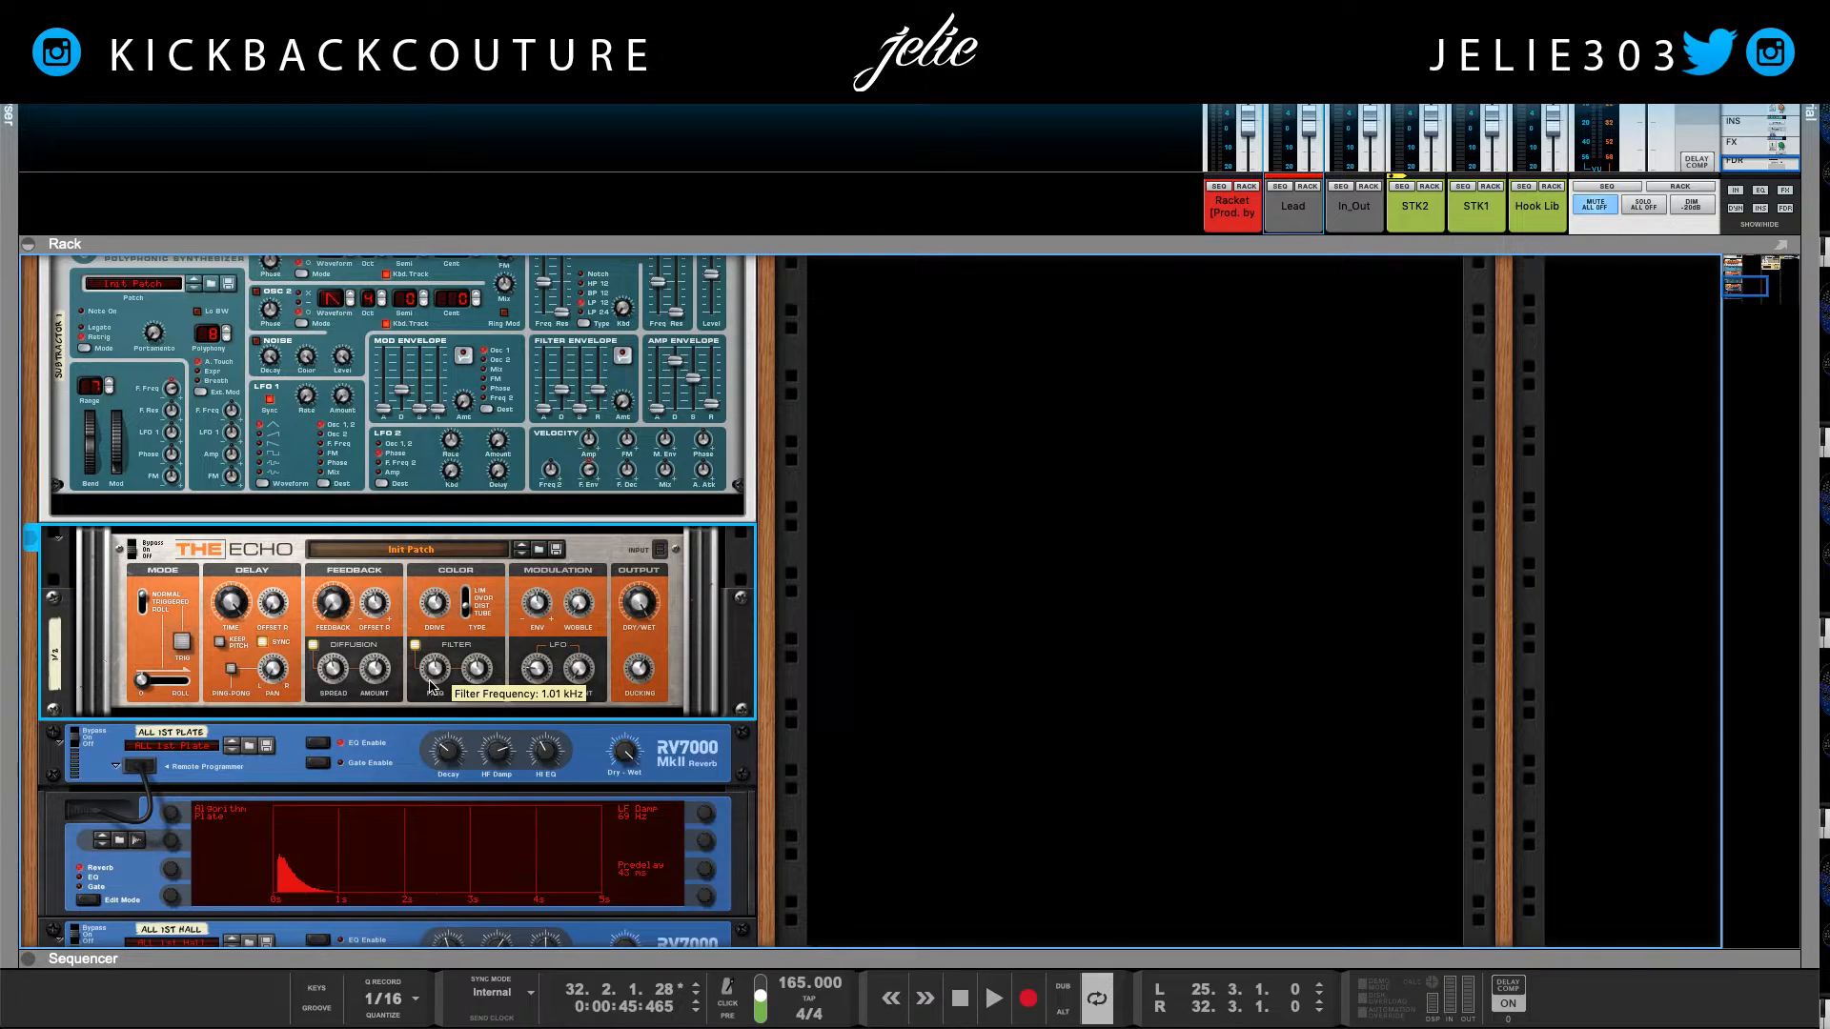
scroll(433, 685, down, 6)
scroll(434, 685, up, 12)
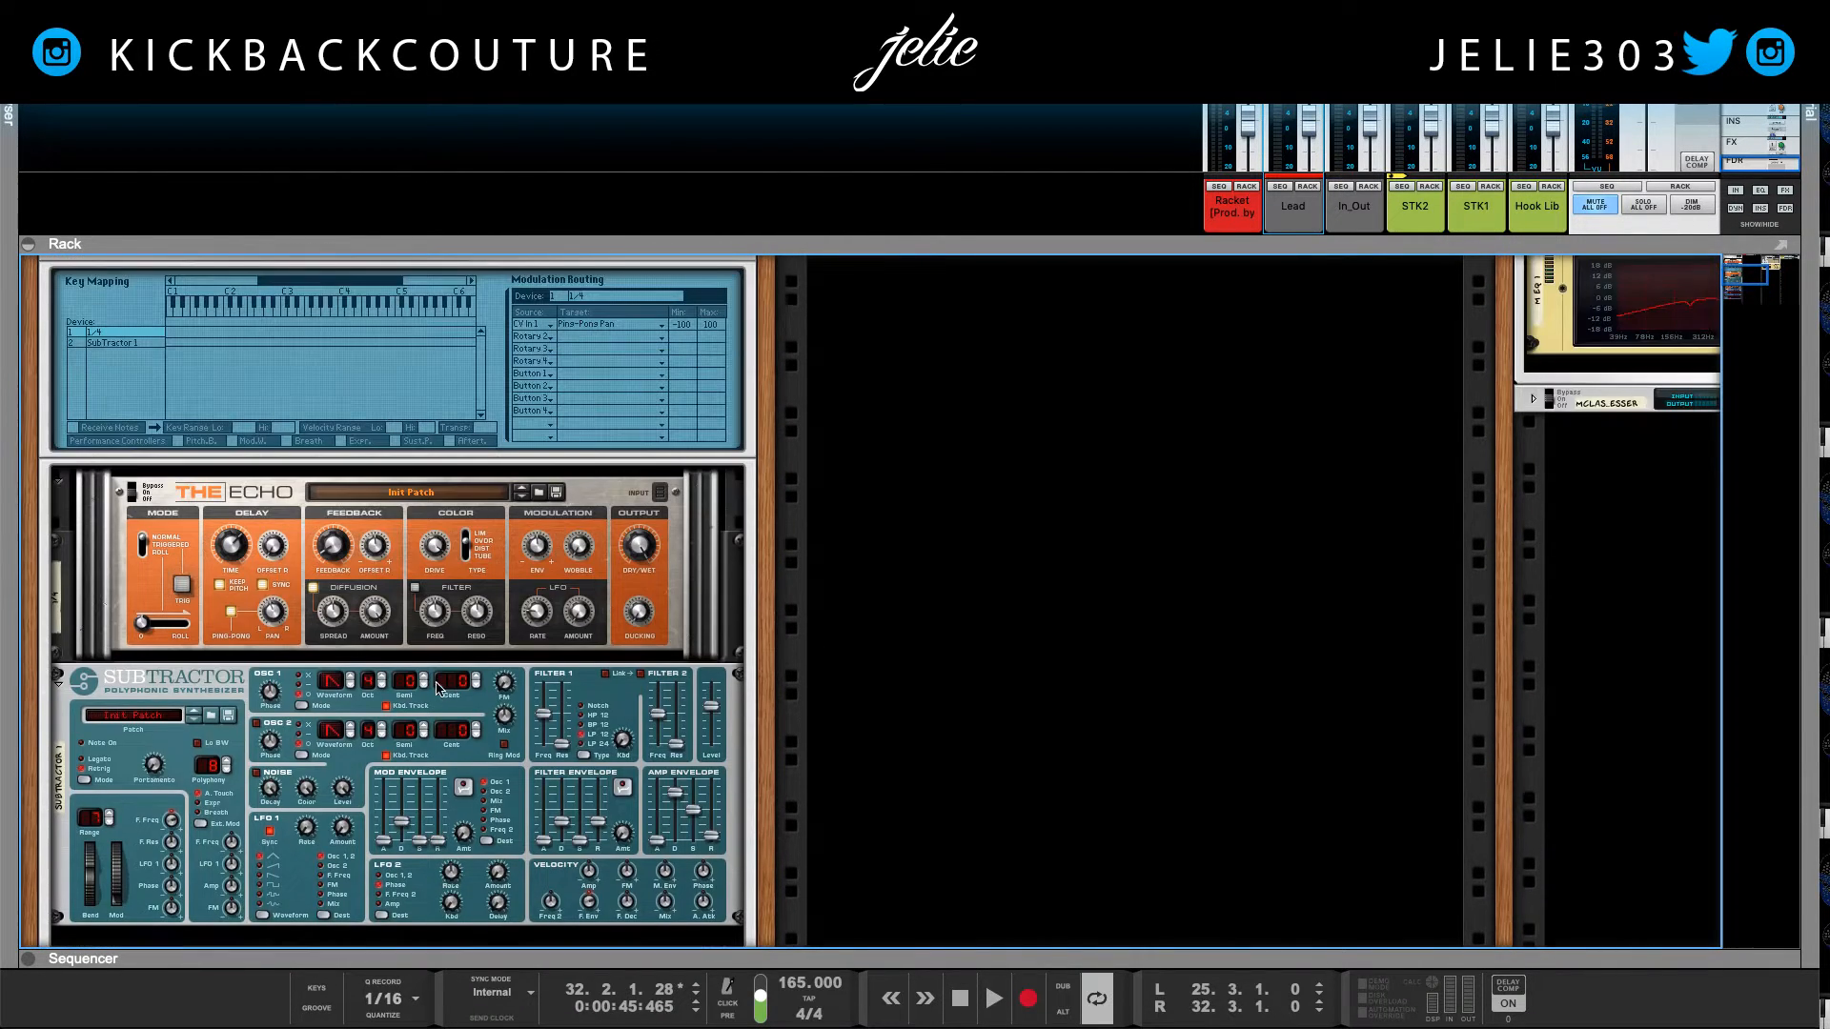
Step: Enable the filter on the 1/4 Echo in the Combinator and set its frequency to about 616.7 Hz during playback
click(416, 589)
scroll(460, 623, up, 2)
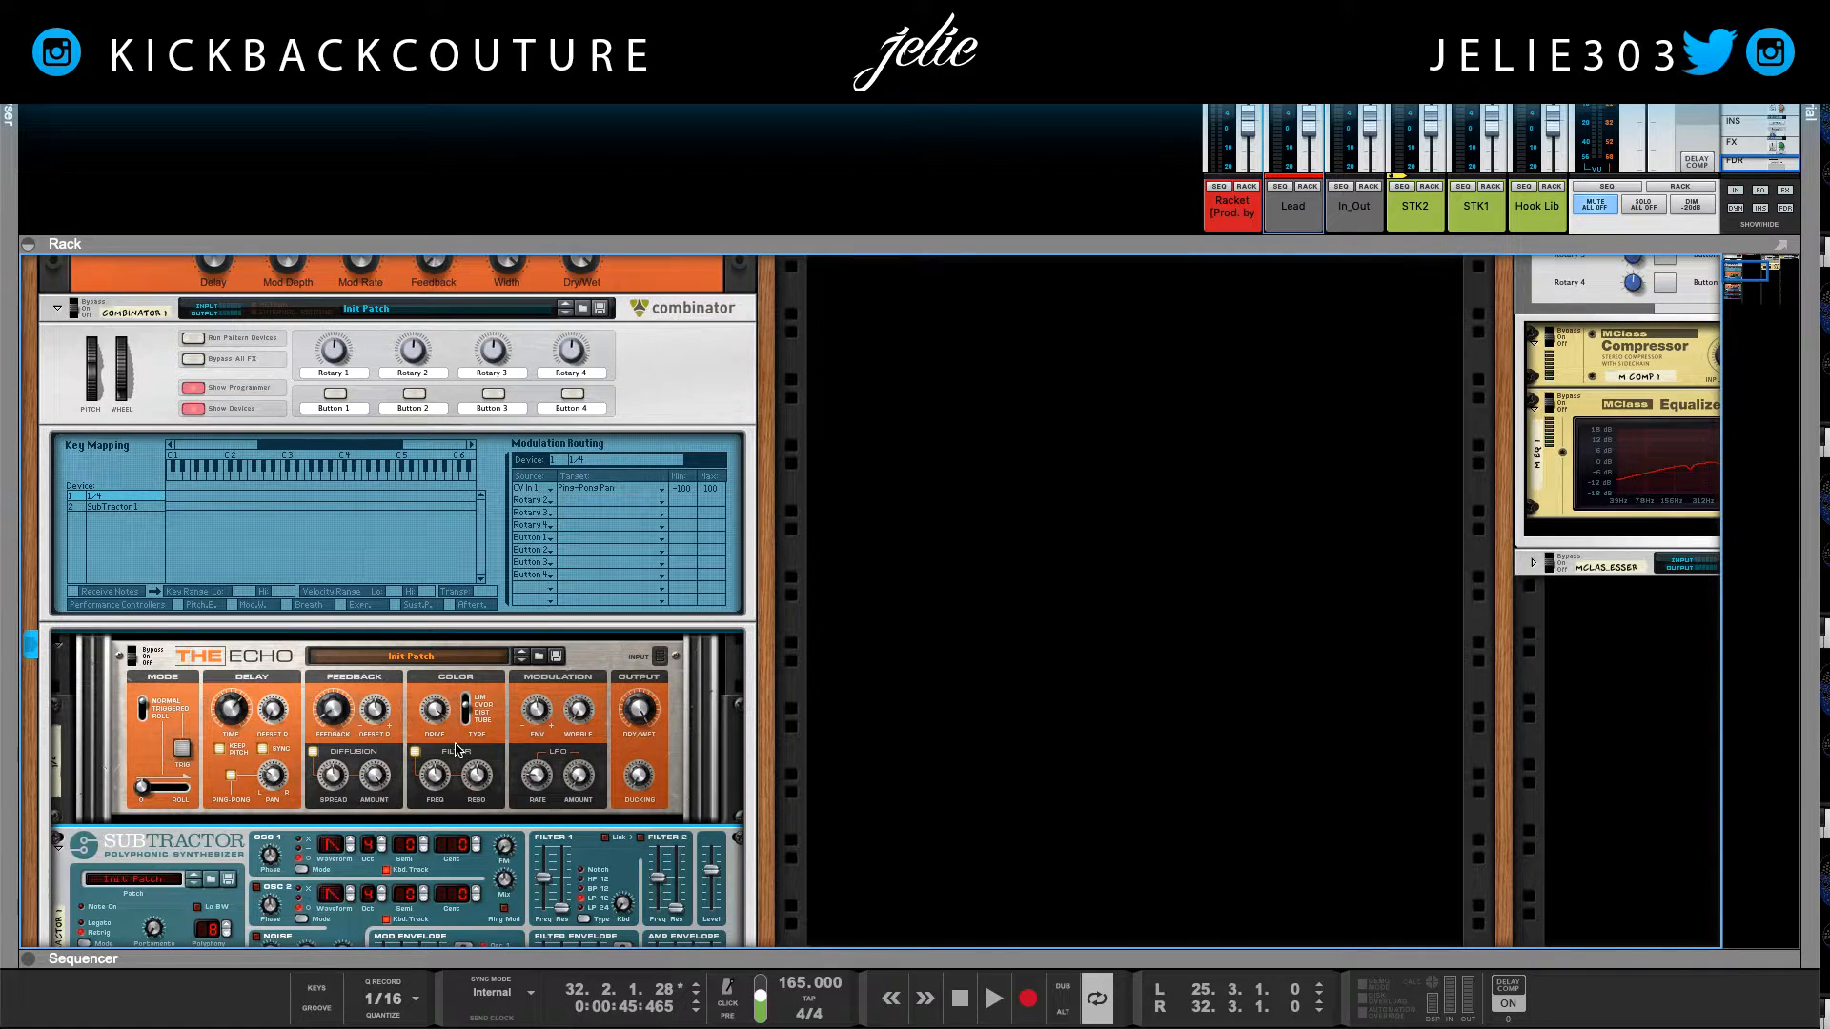
key(space)
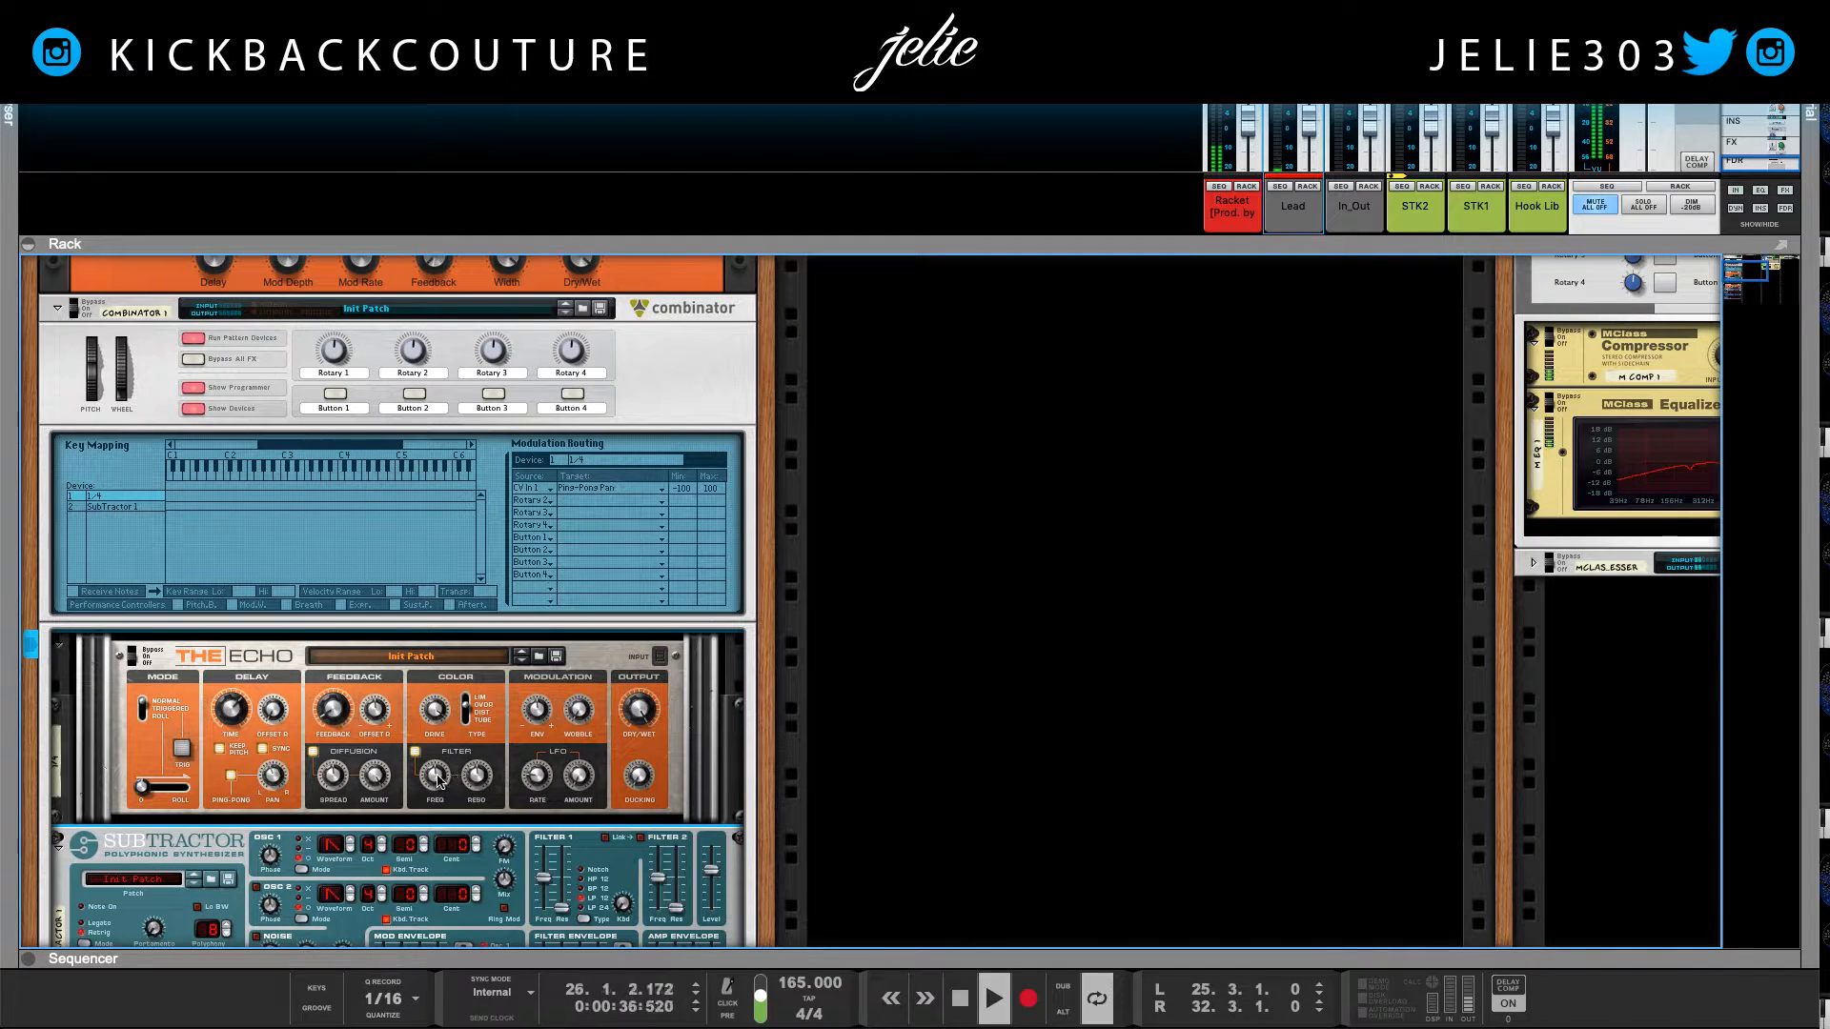
drag(438, 779, 436, 782)
mouse_move(449, 777)
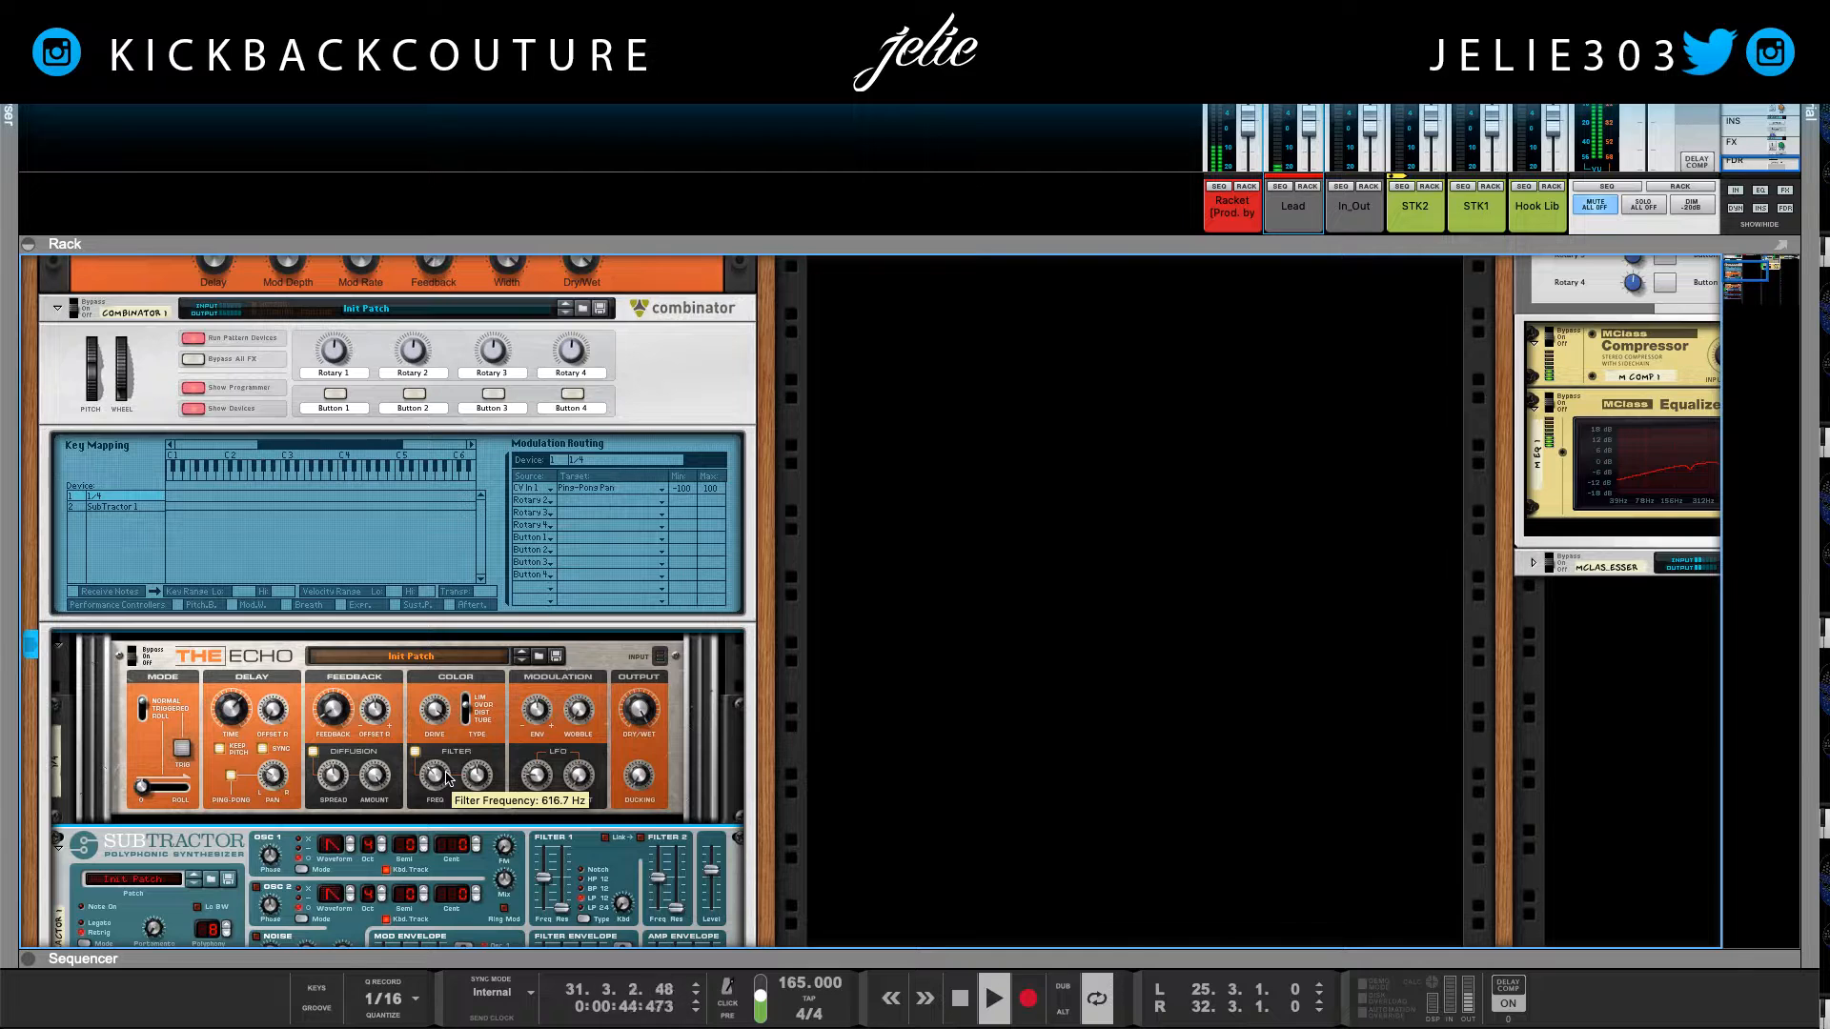
Step: Enlarge the mixer area and fine-tune the Lead channel's FX4 send level by ear, and stop playback
drag(1202, 246, 1179, 650)
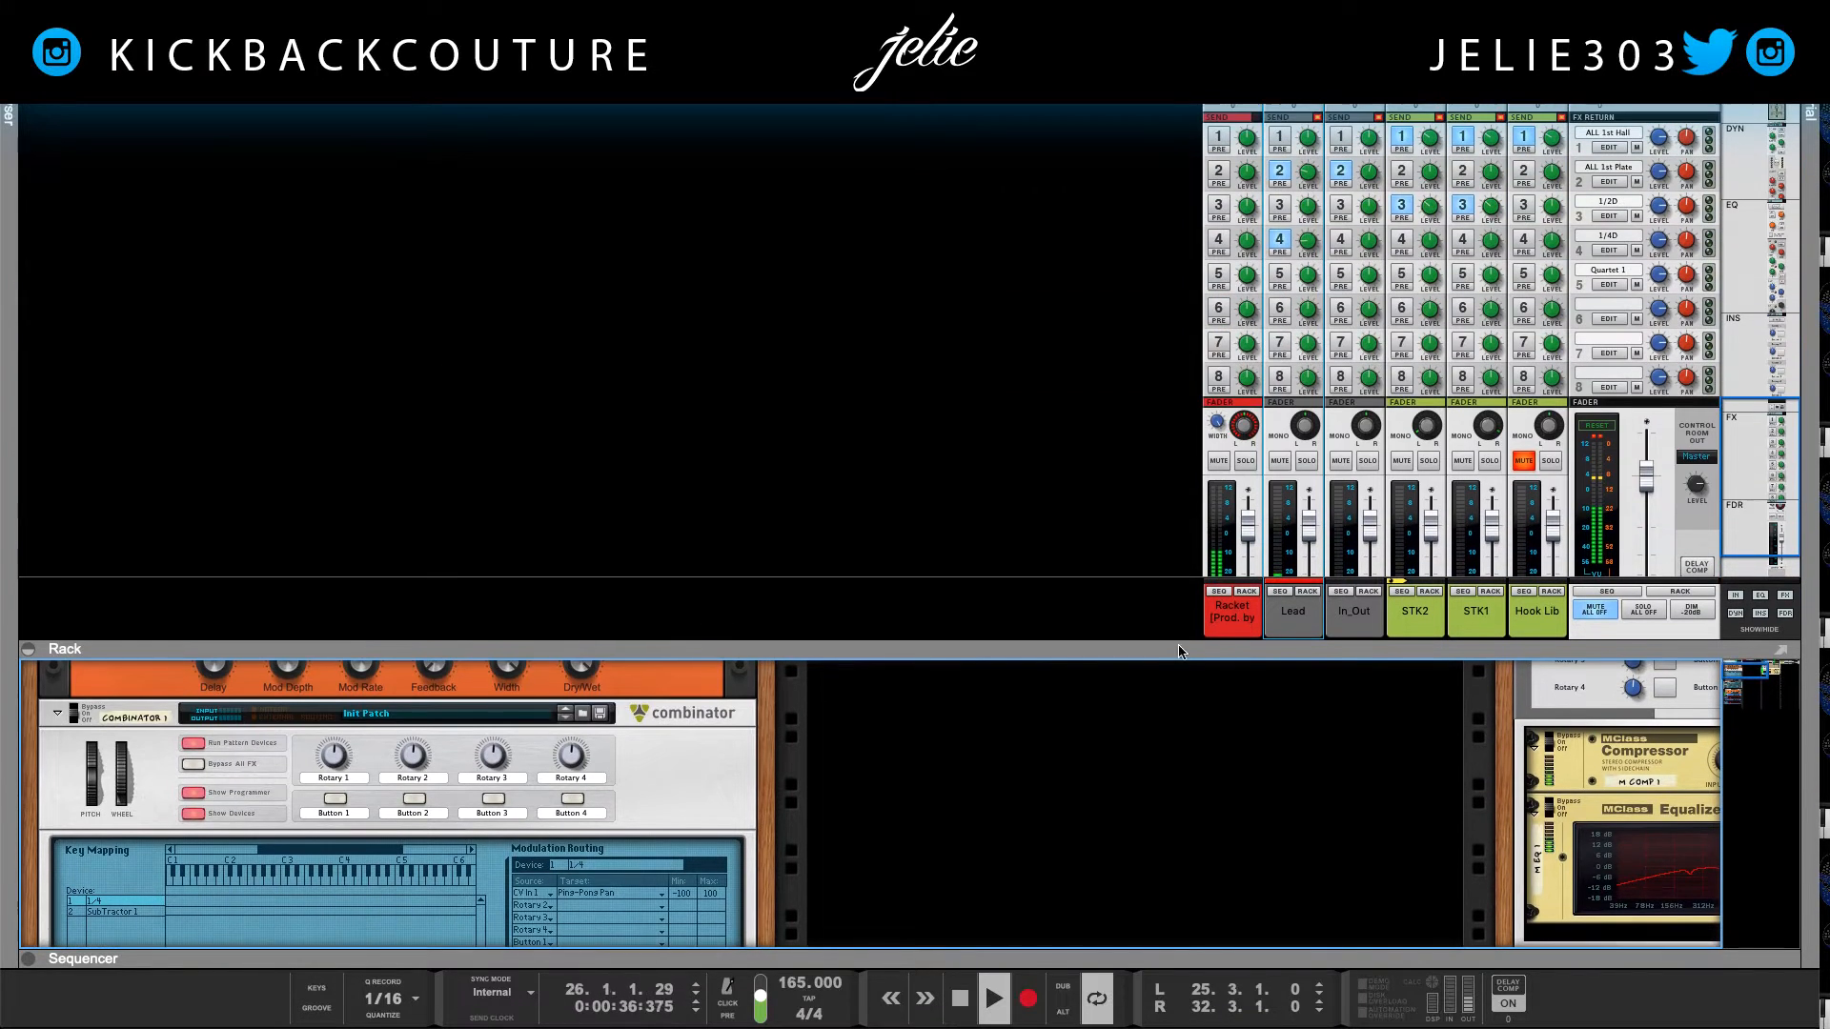
drag(1307, 248, 1308, 252)
key(space)
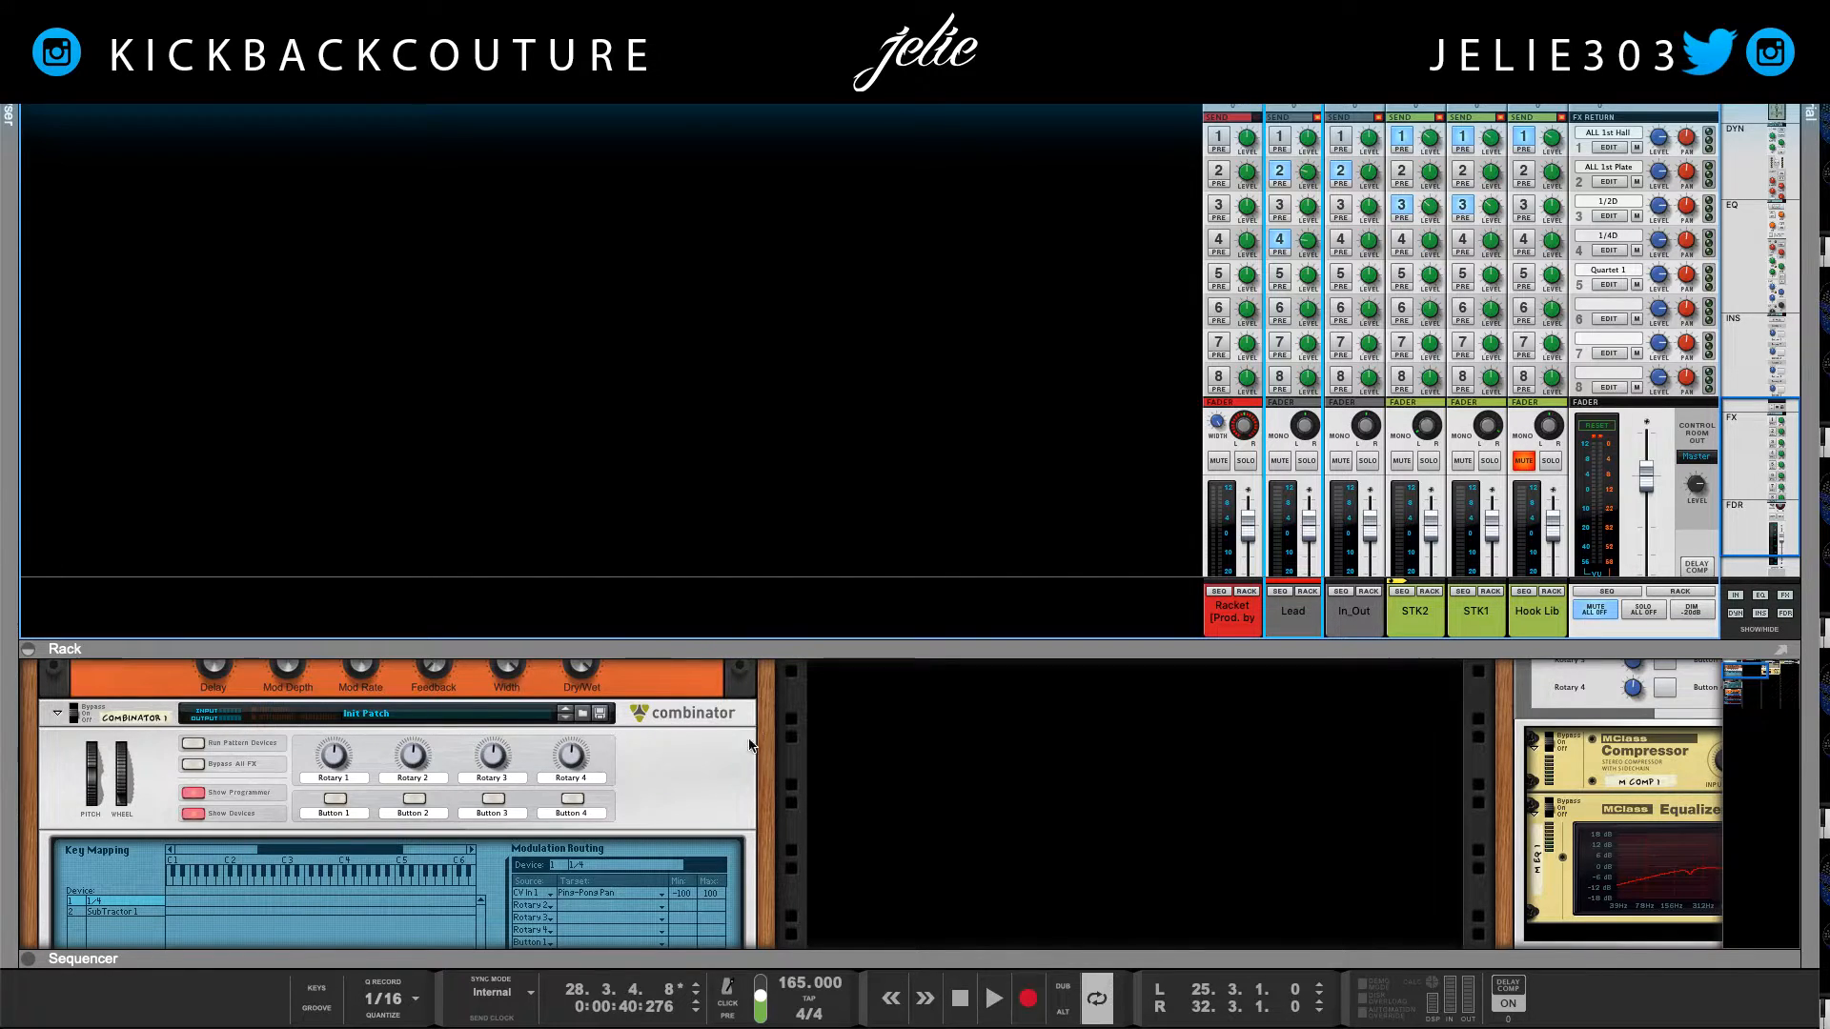
Step: Open the browser's effects list and find the DDL-1 Digital Delay Line among the built-in devices
key(F3)
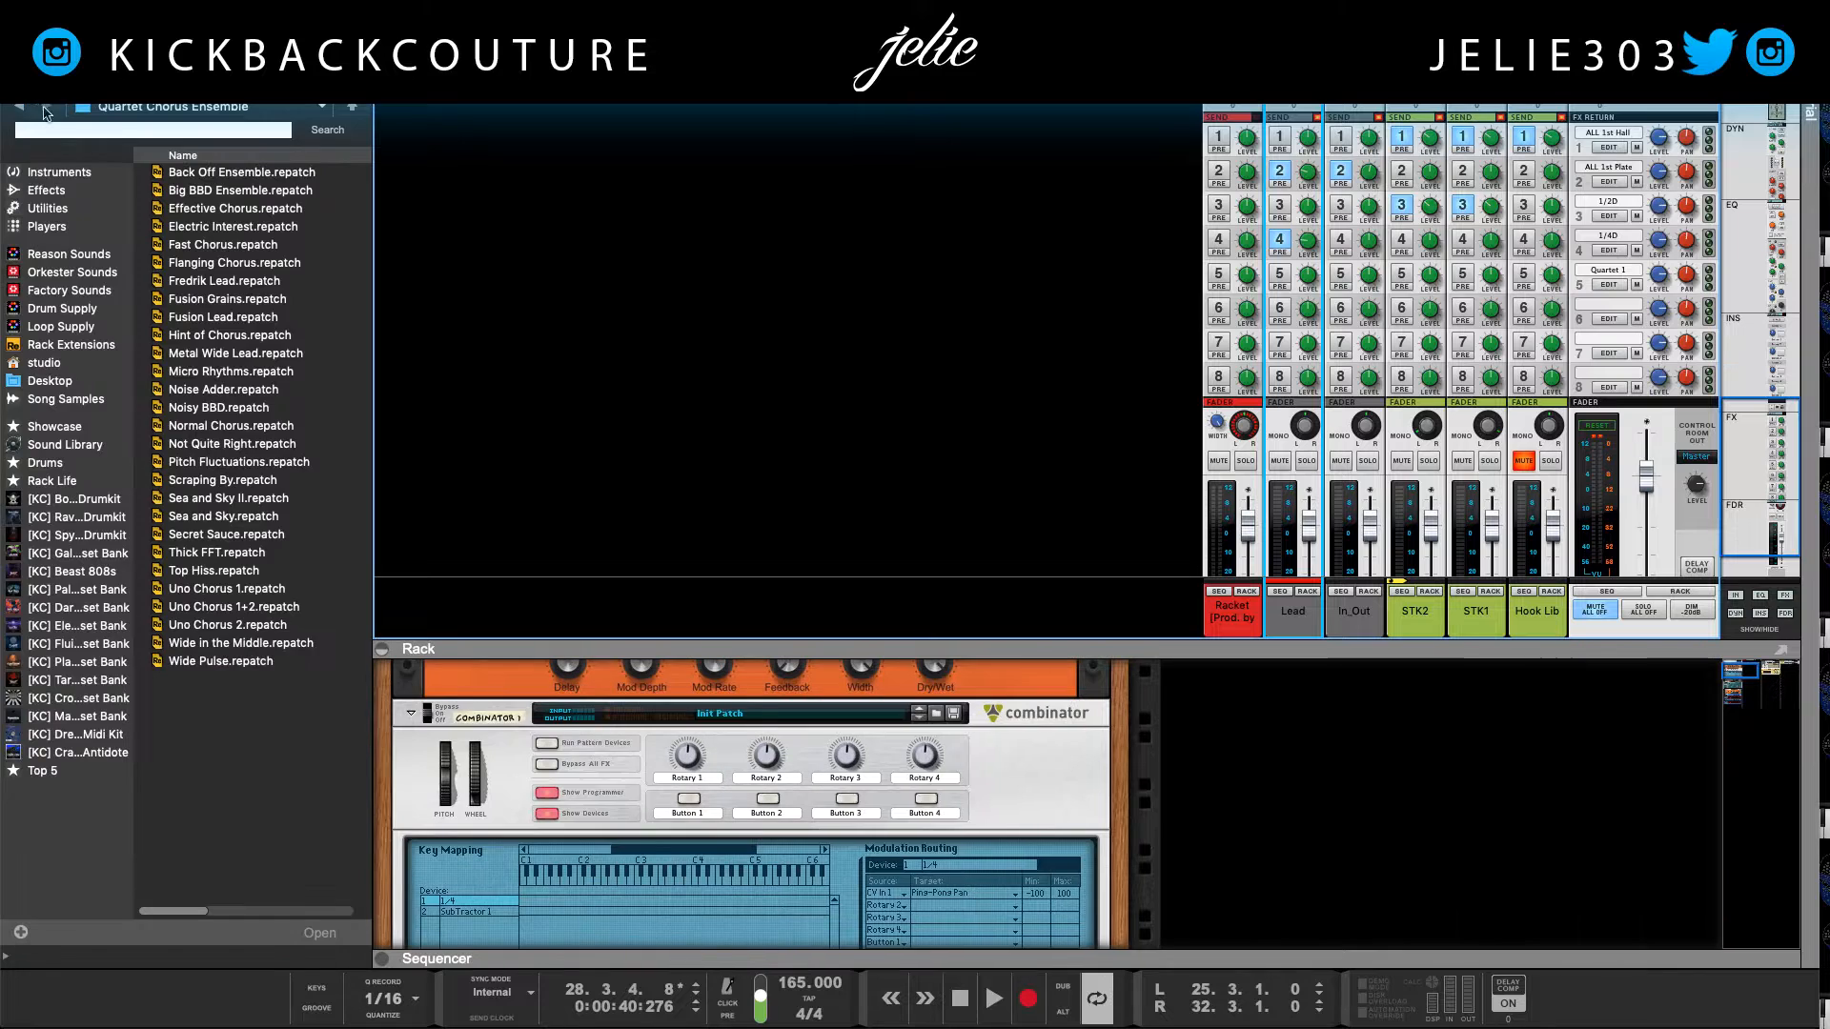
click(54, 192)
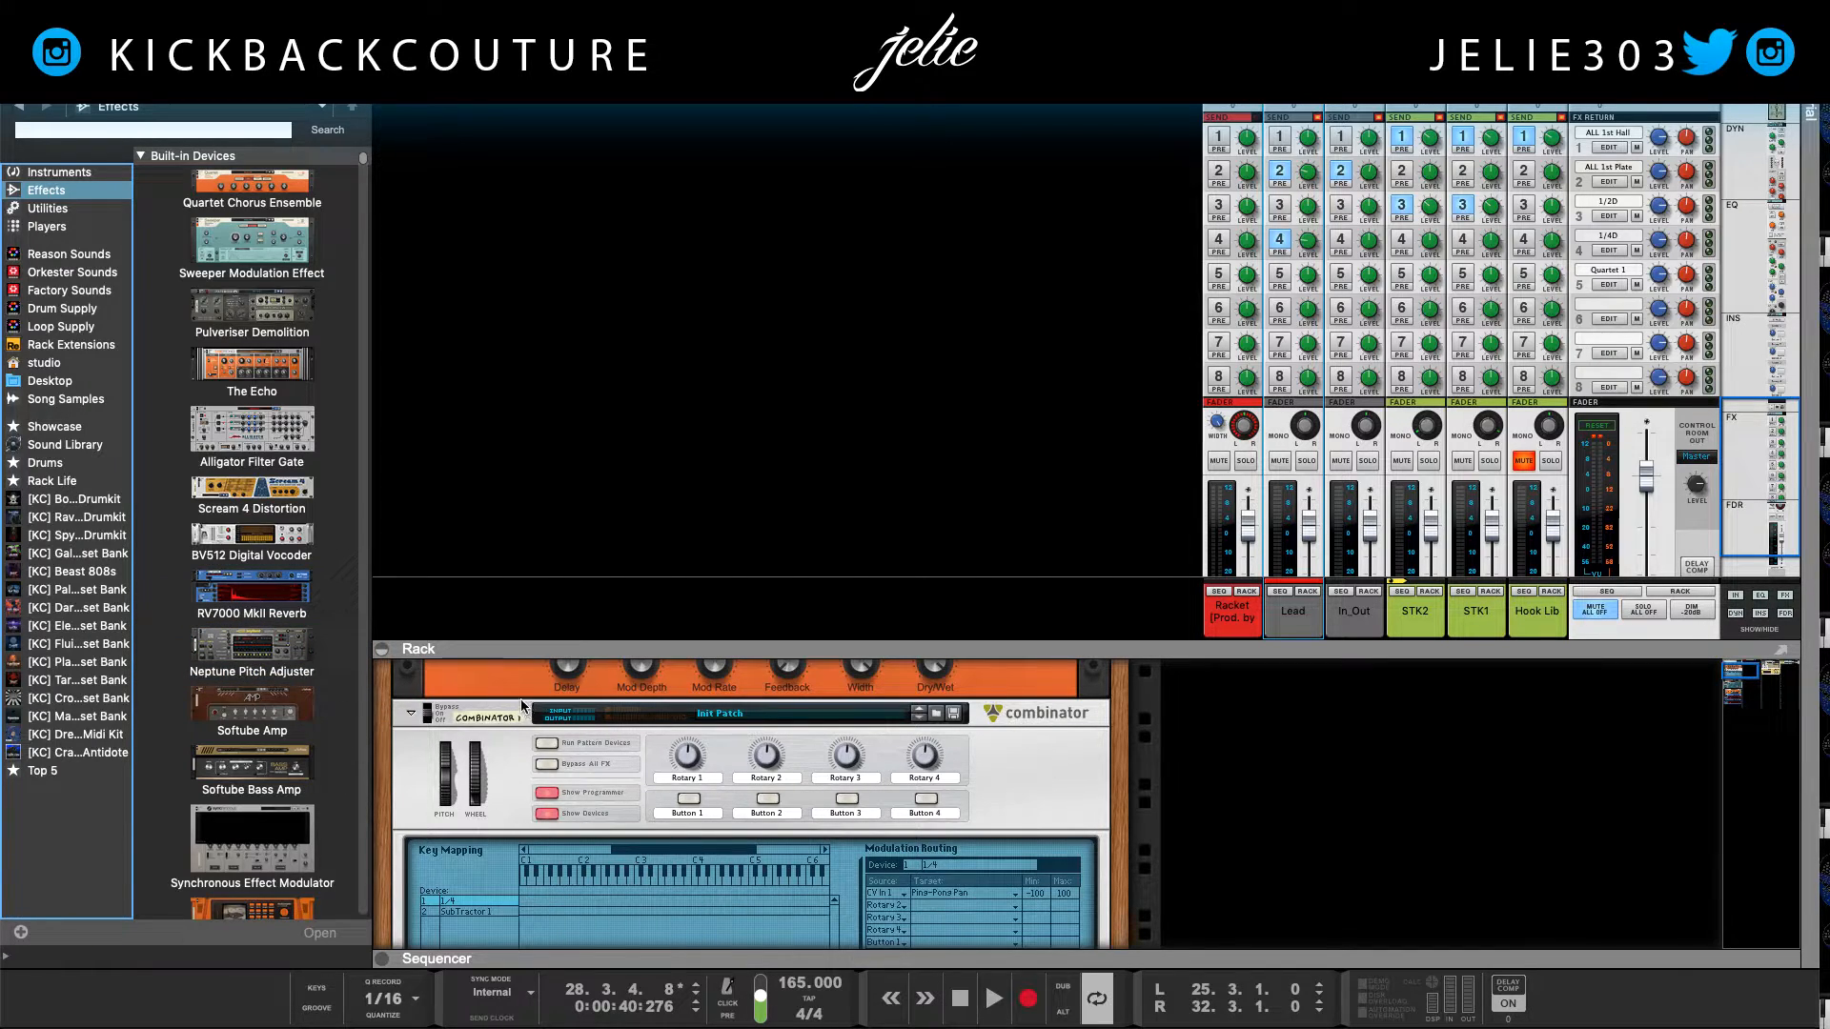
scroll(270, 695, down, 10)
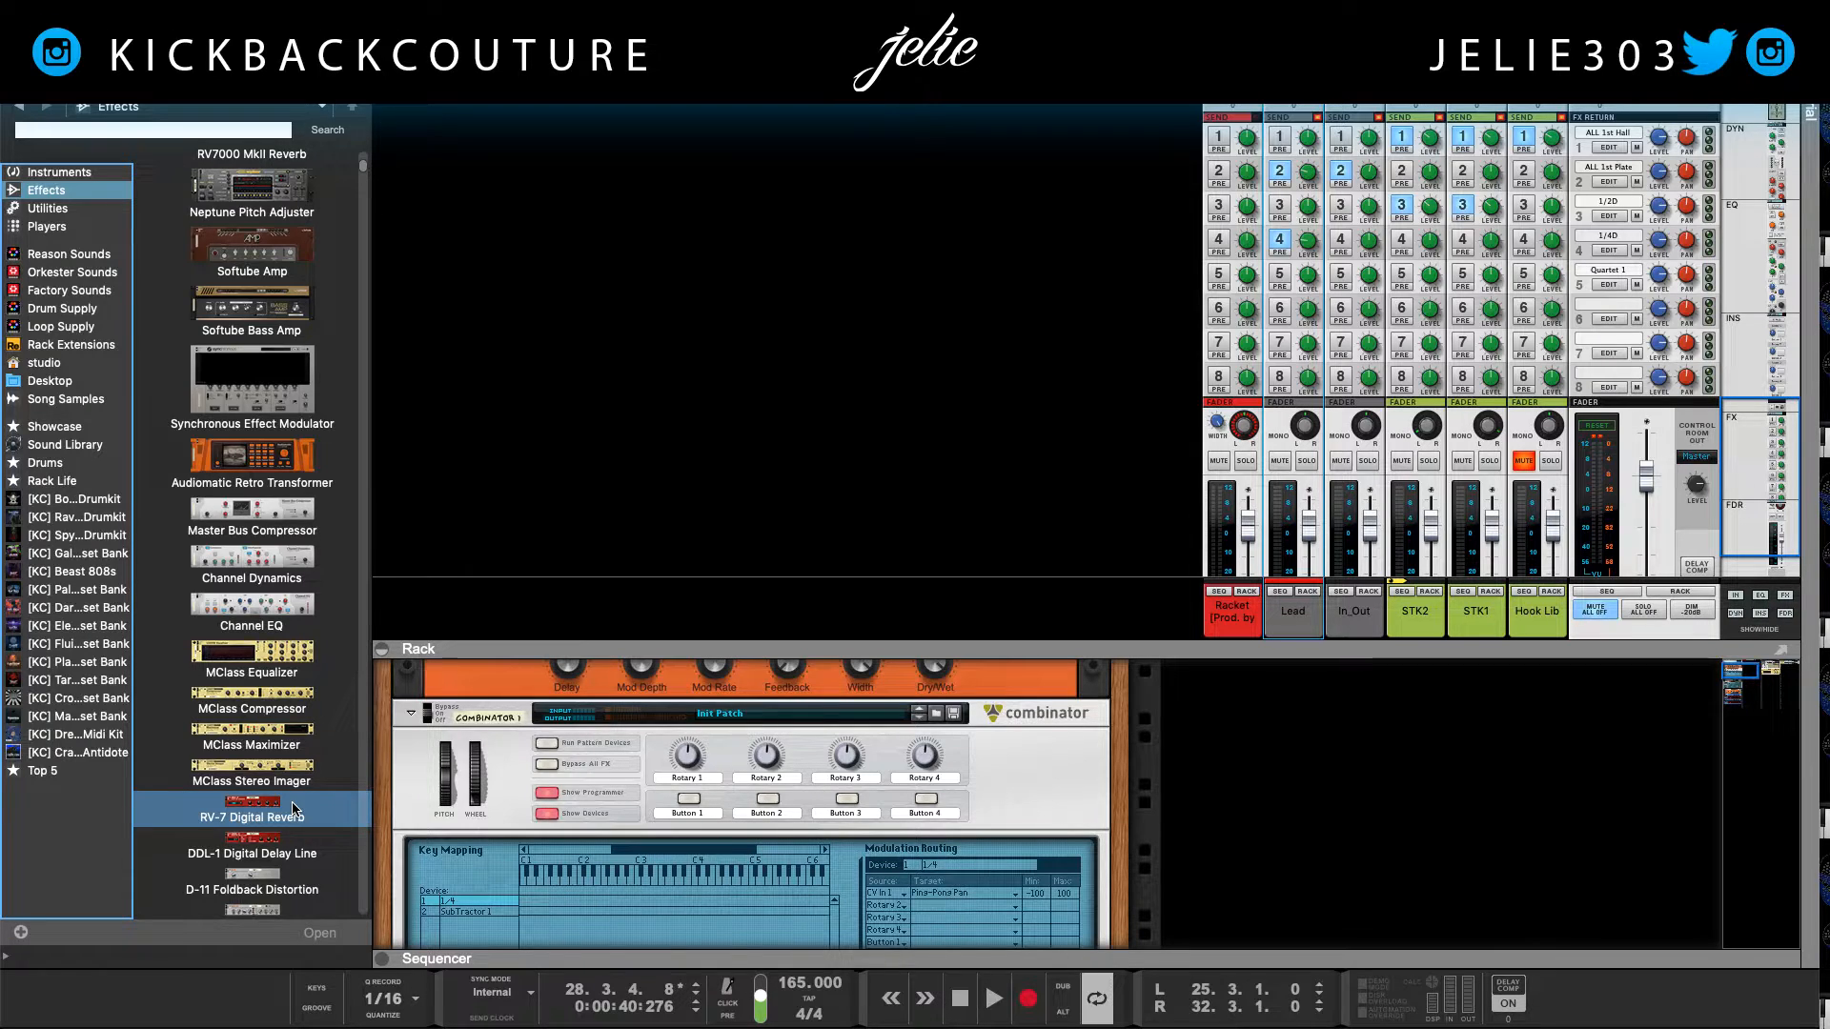
click(289, 851)
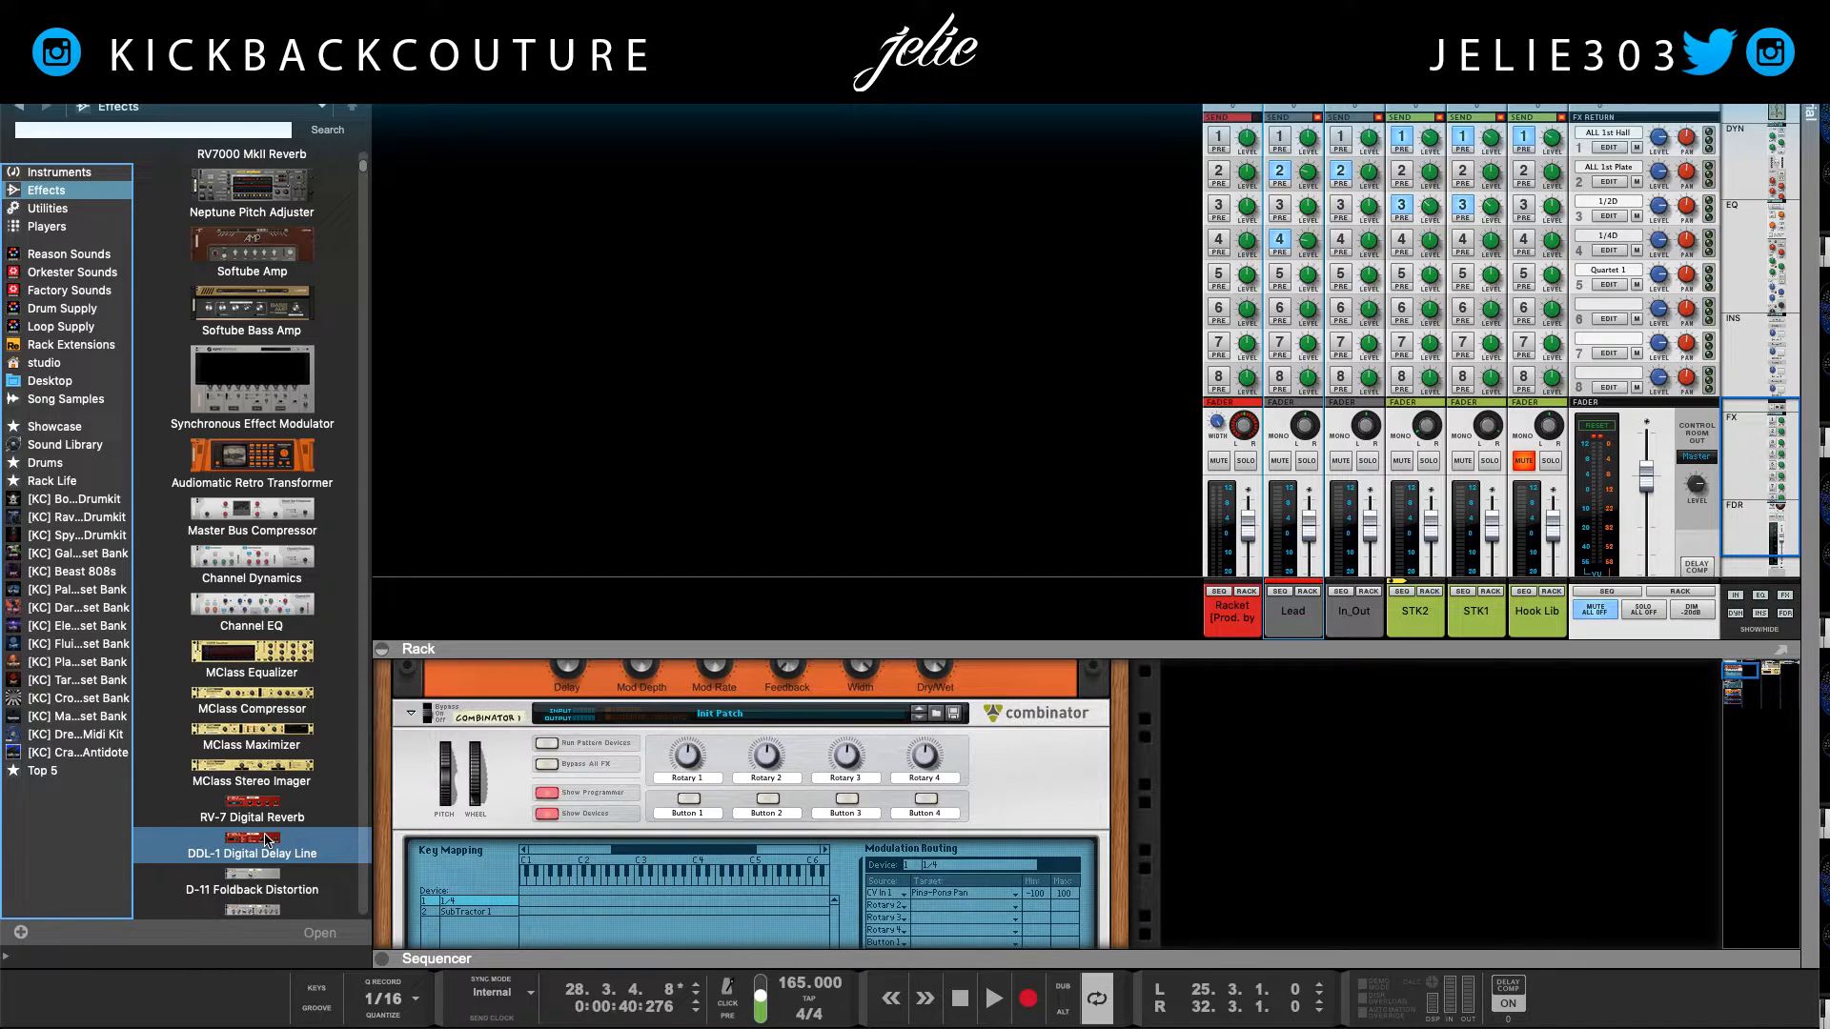
scroll(265, 835, down, 10)
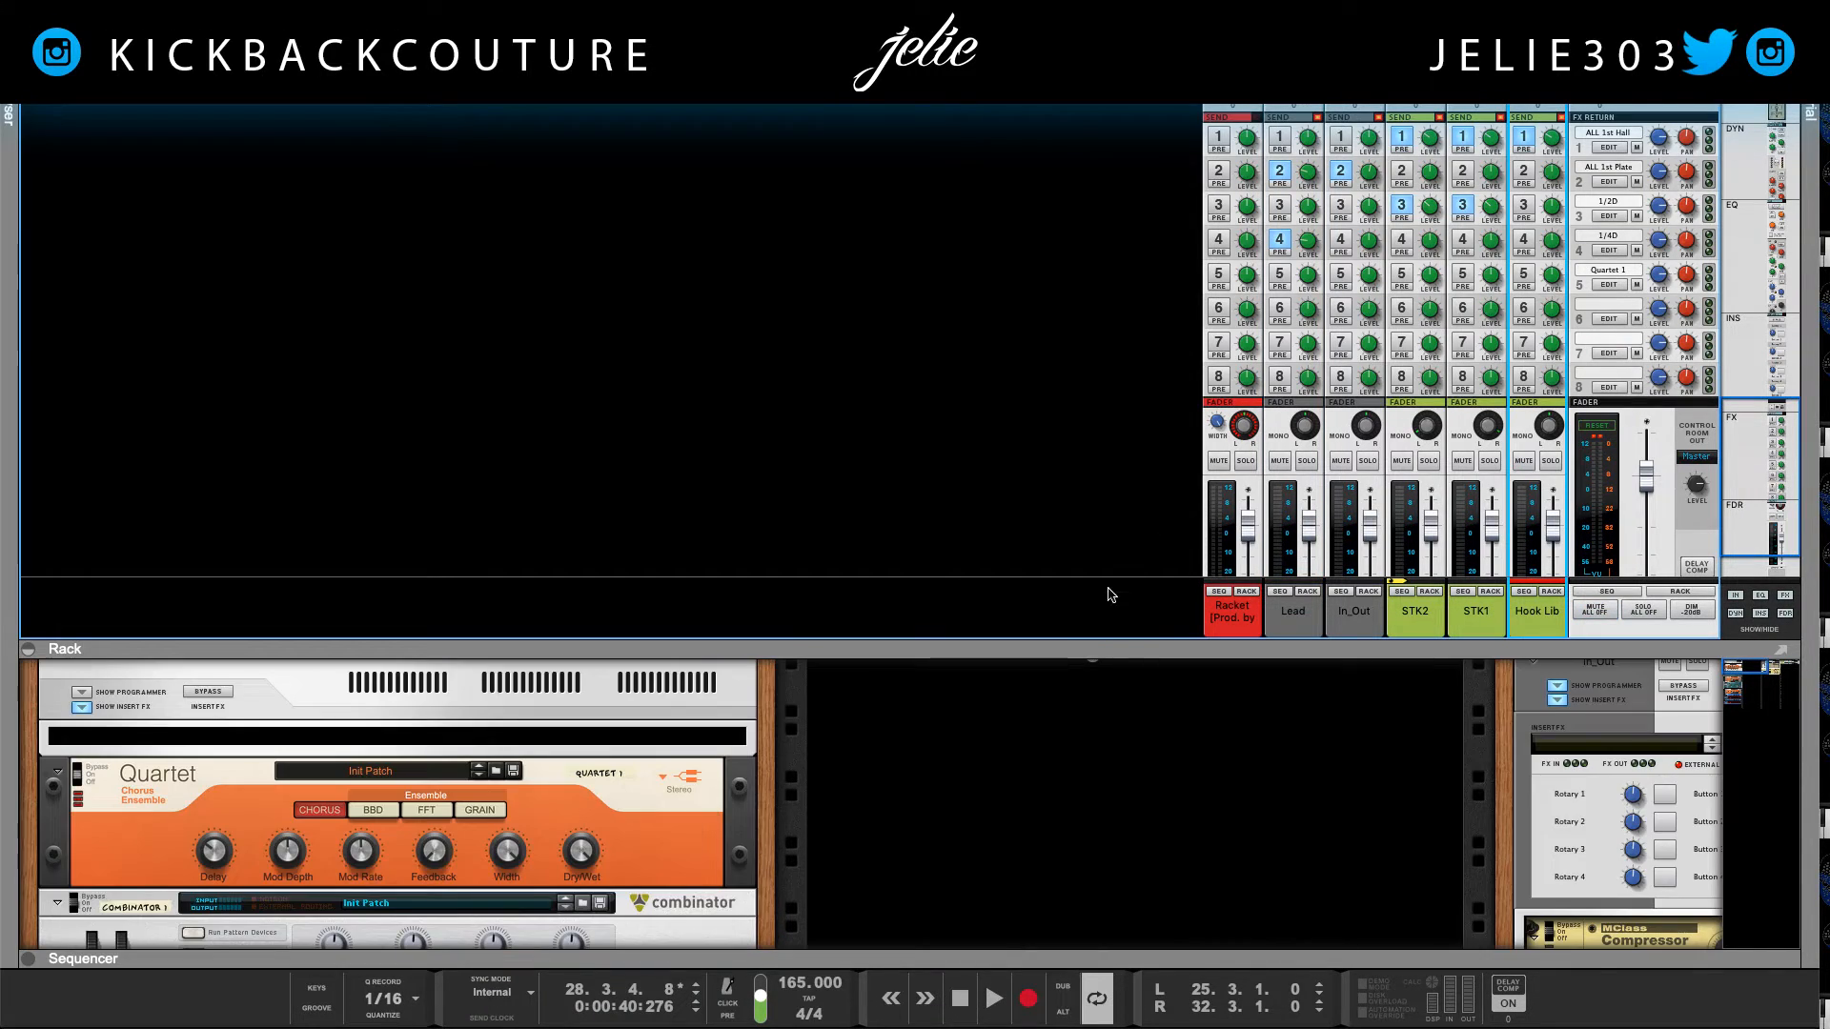
Step: Show the Hook Lib track in an enlarged rack area and unfold its MClass DeEsser Combinator
scroll(1522, 517, down, 2)
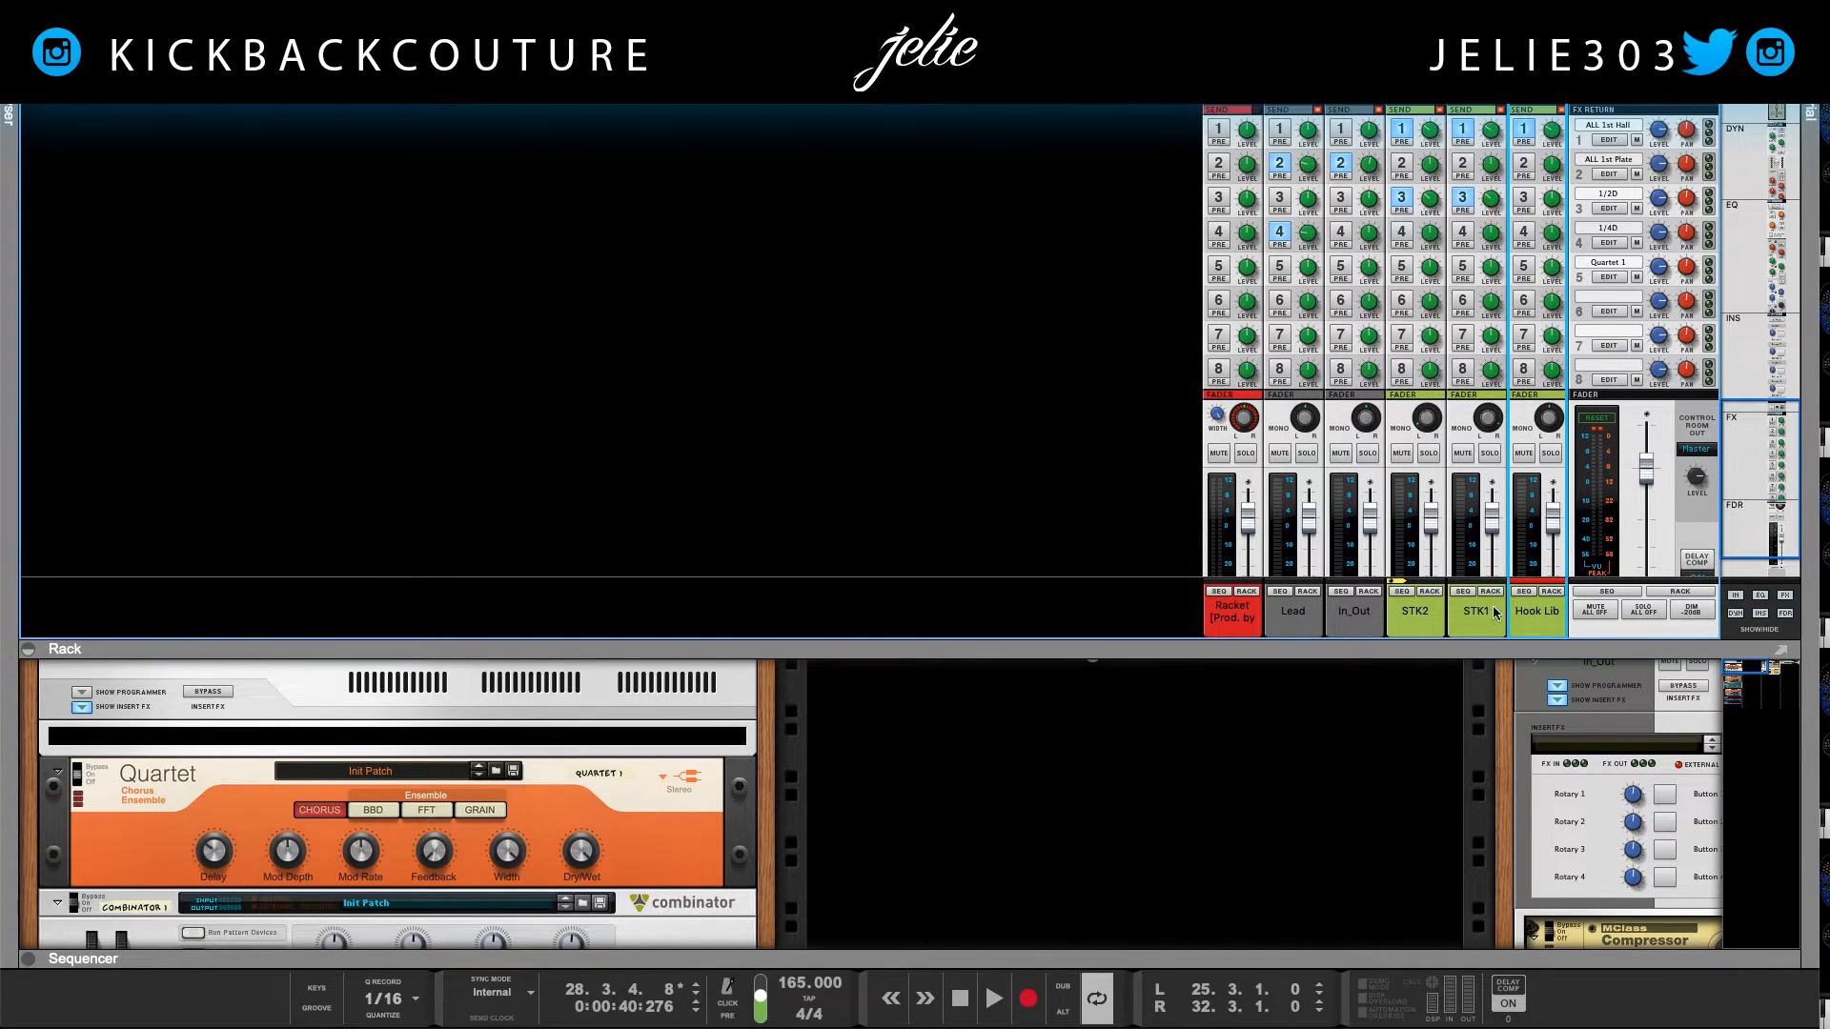
click(1551, 592)
drag(941, 627, 953, 367)
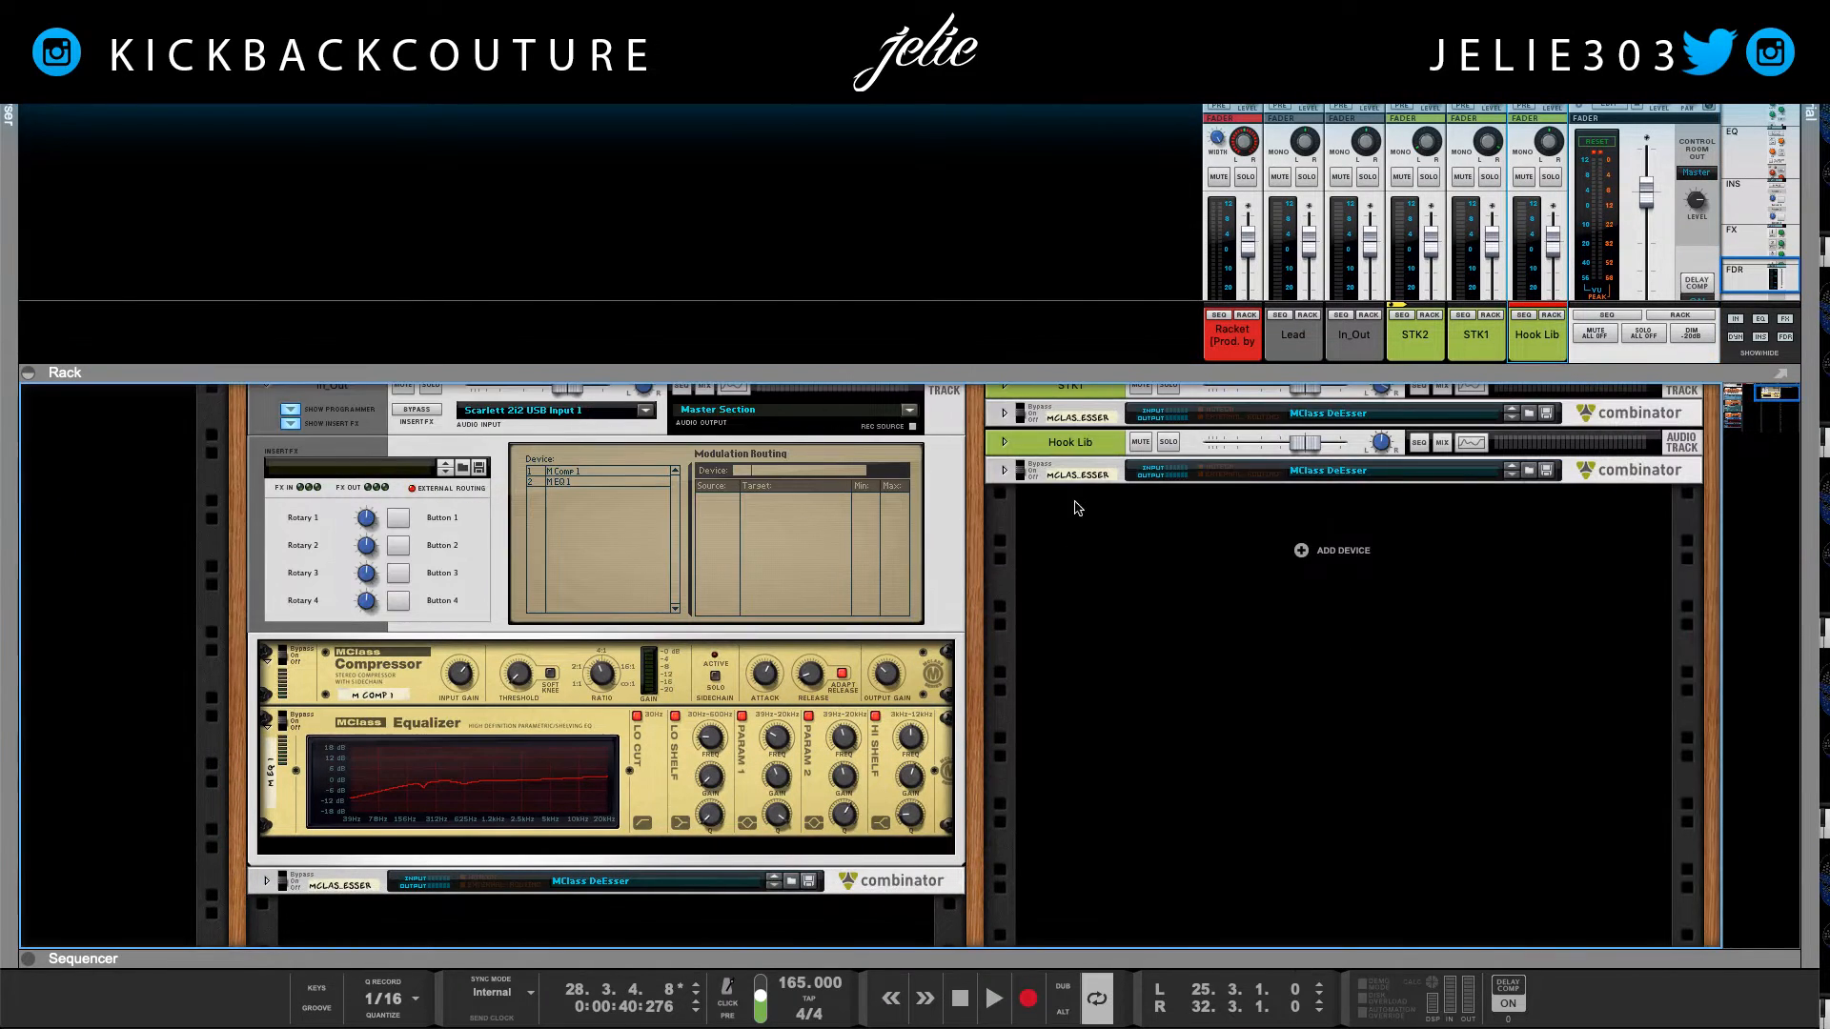
click(1003, 470)
scroll(1155, 766, down, 4)
scroll(1153, 762, up, 5)
scroll(1155, 762, up, 1)
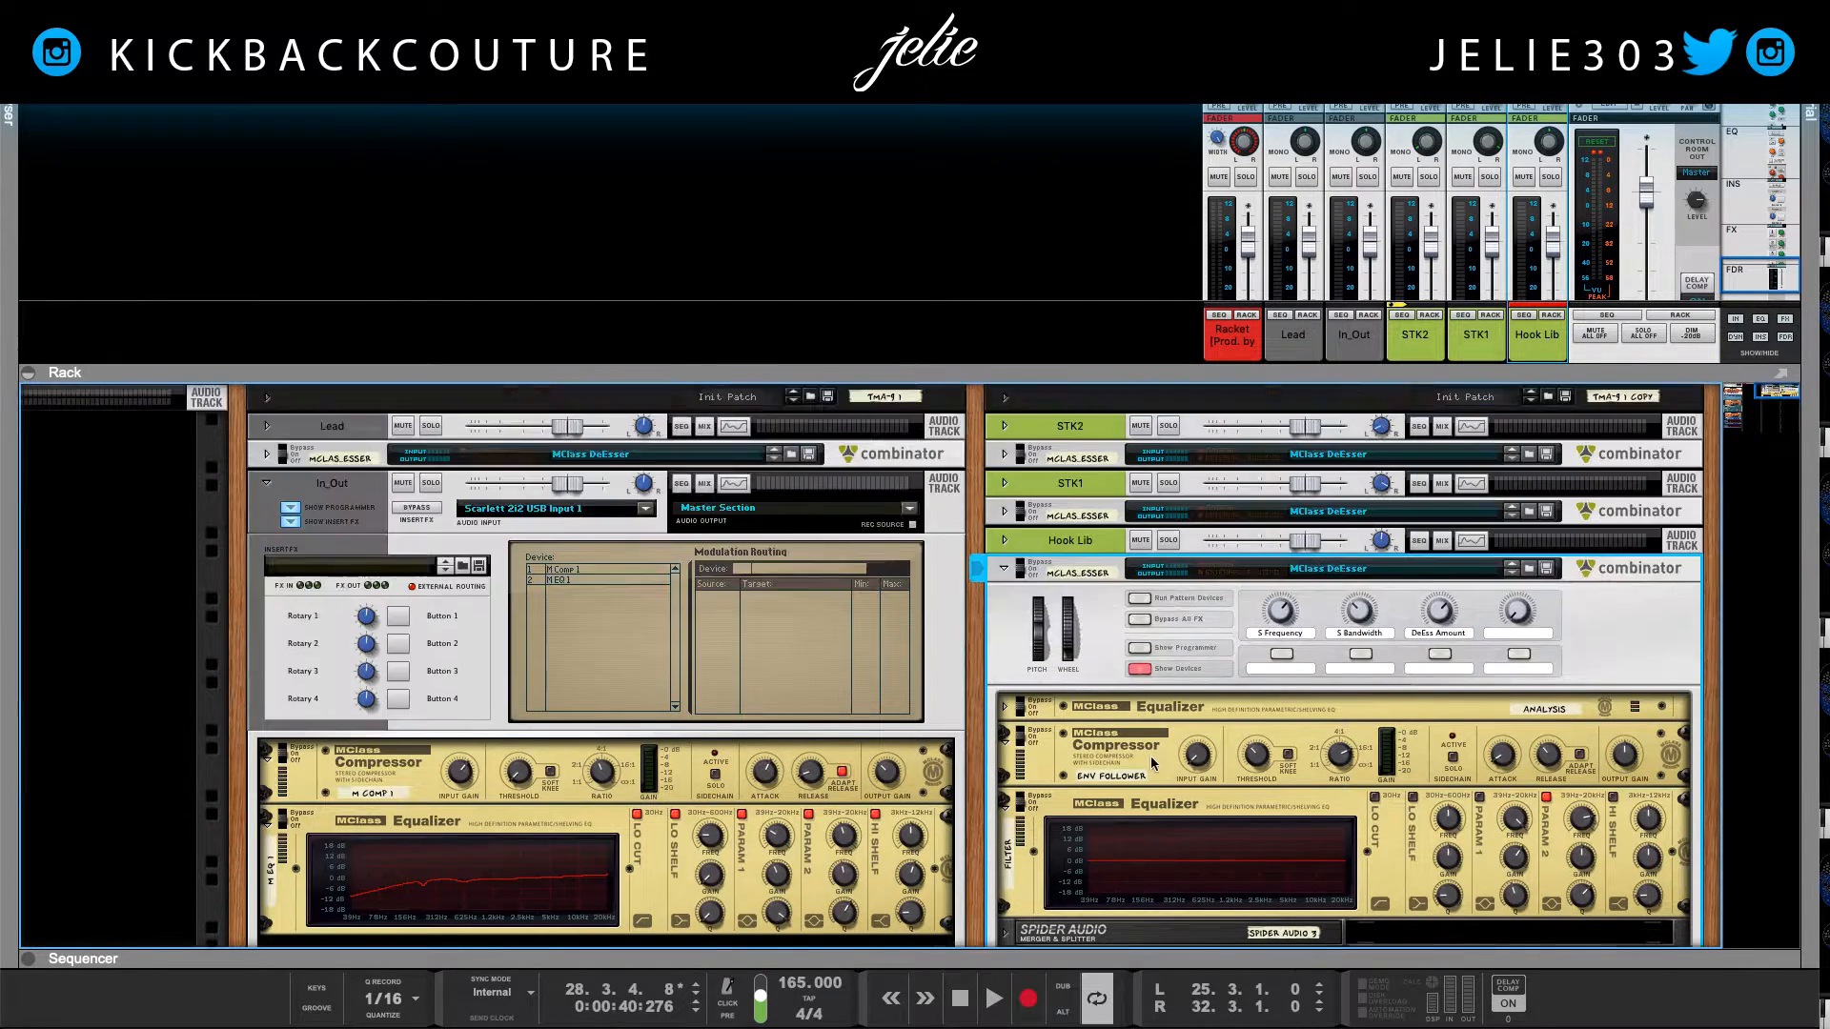
Step: Unfold the Hook Lib audio track to show its insert effects, and solo the track
click(1004, 548)
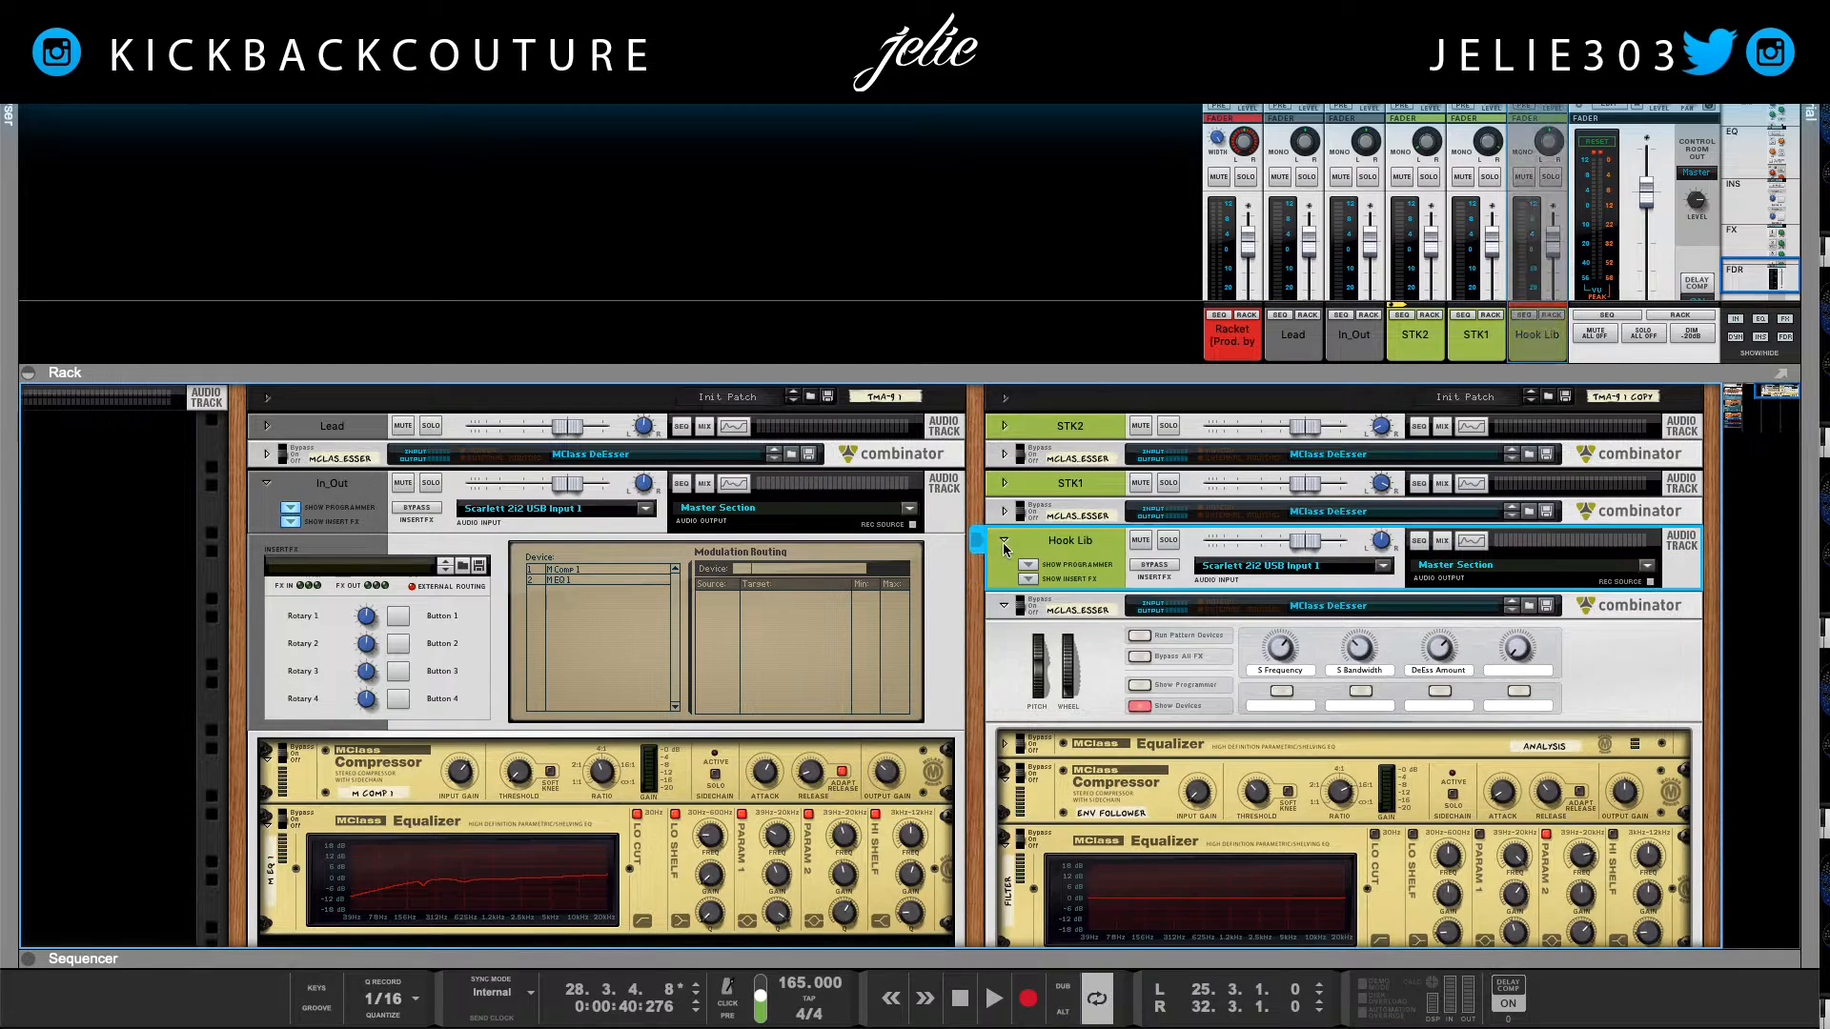
click(1027, 578)
scroll(1115, 679, down, 3)
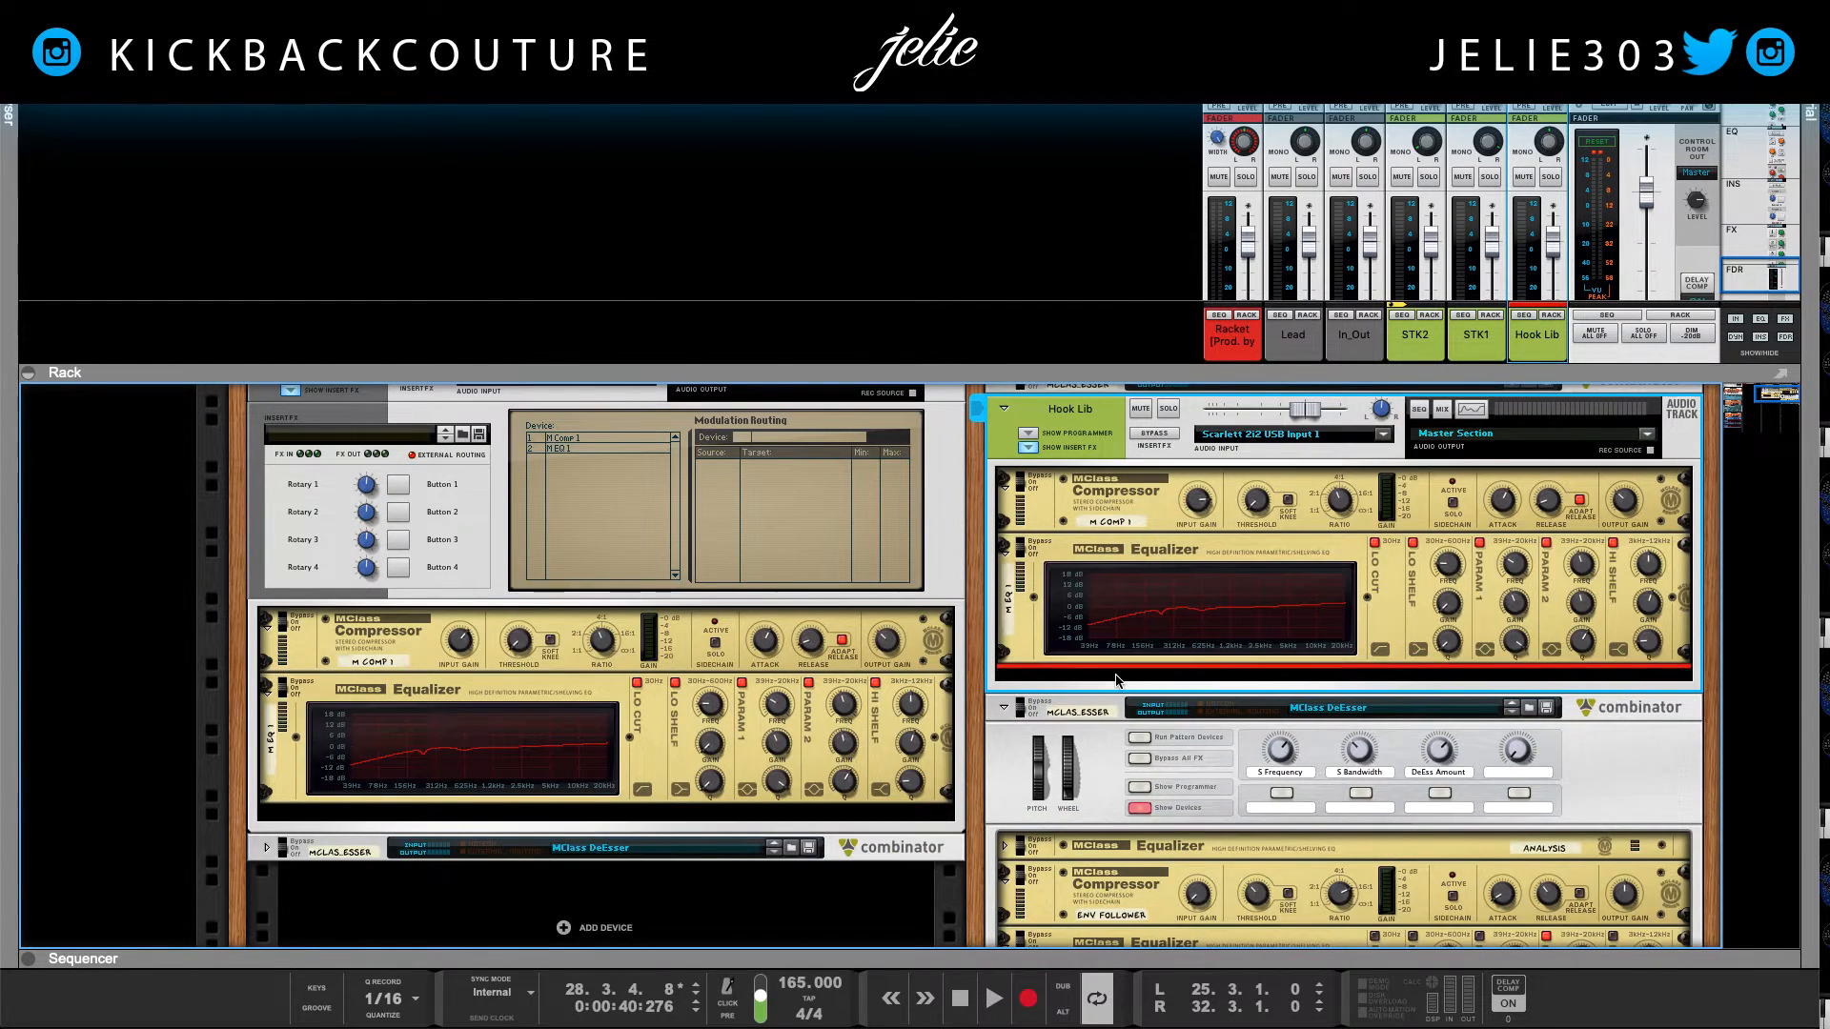
click(1166, 407)
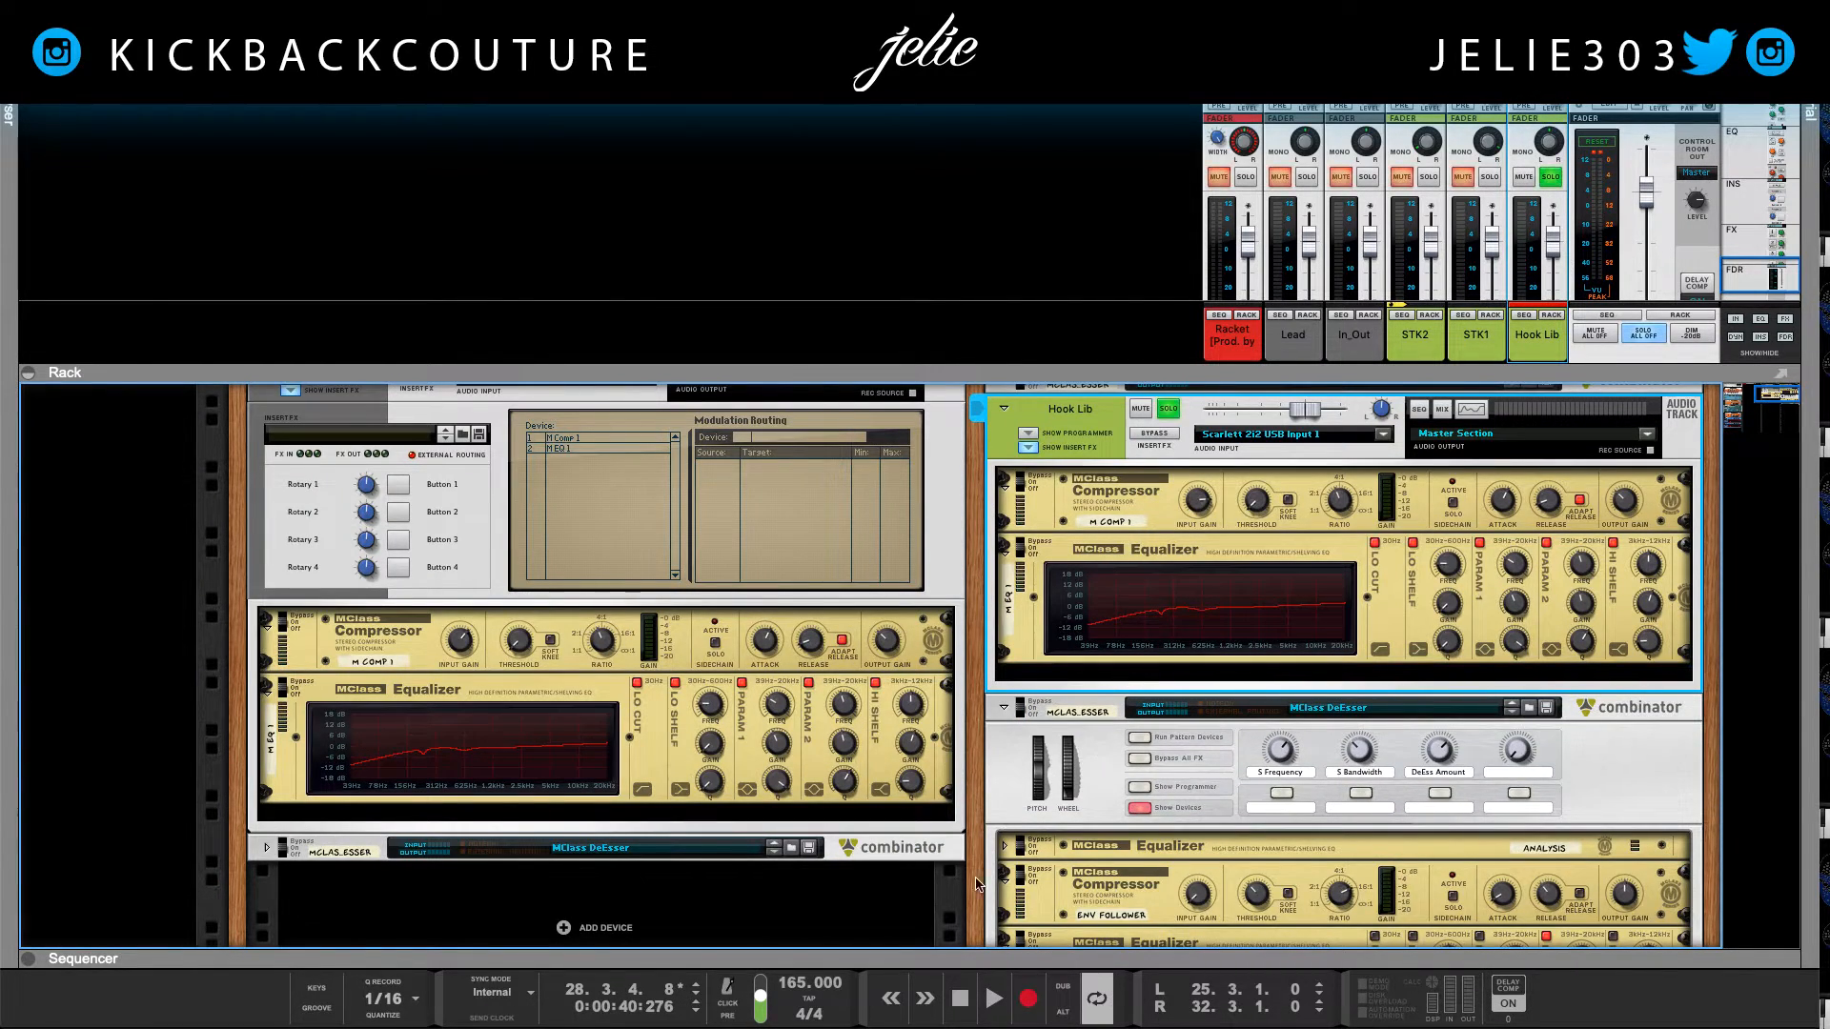
Step: Set the loop around the first Hook Lib clip at bar 18 and audition it solo with the rack enlarged, then stop playback
drag(961, 957, 825, 379)
scroll(566, 667, down, 3)
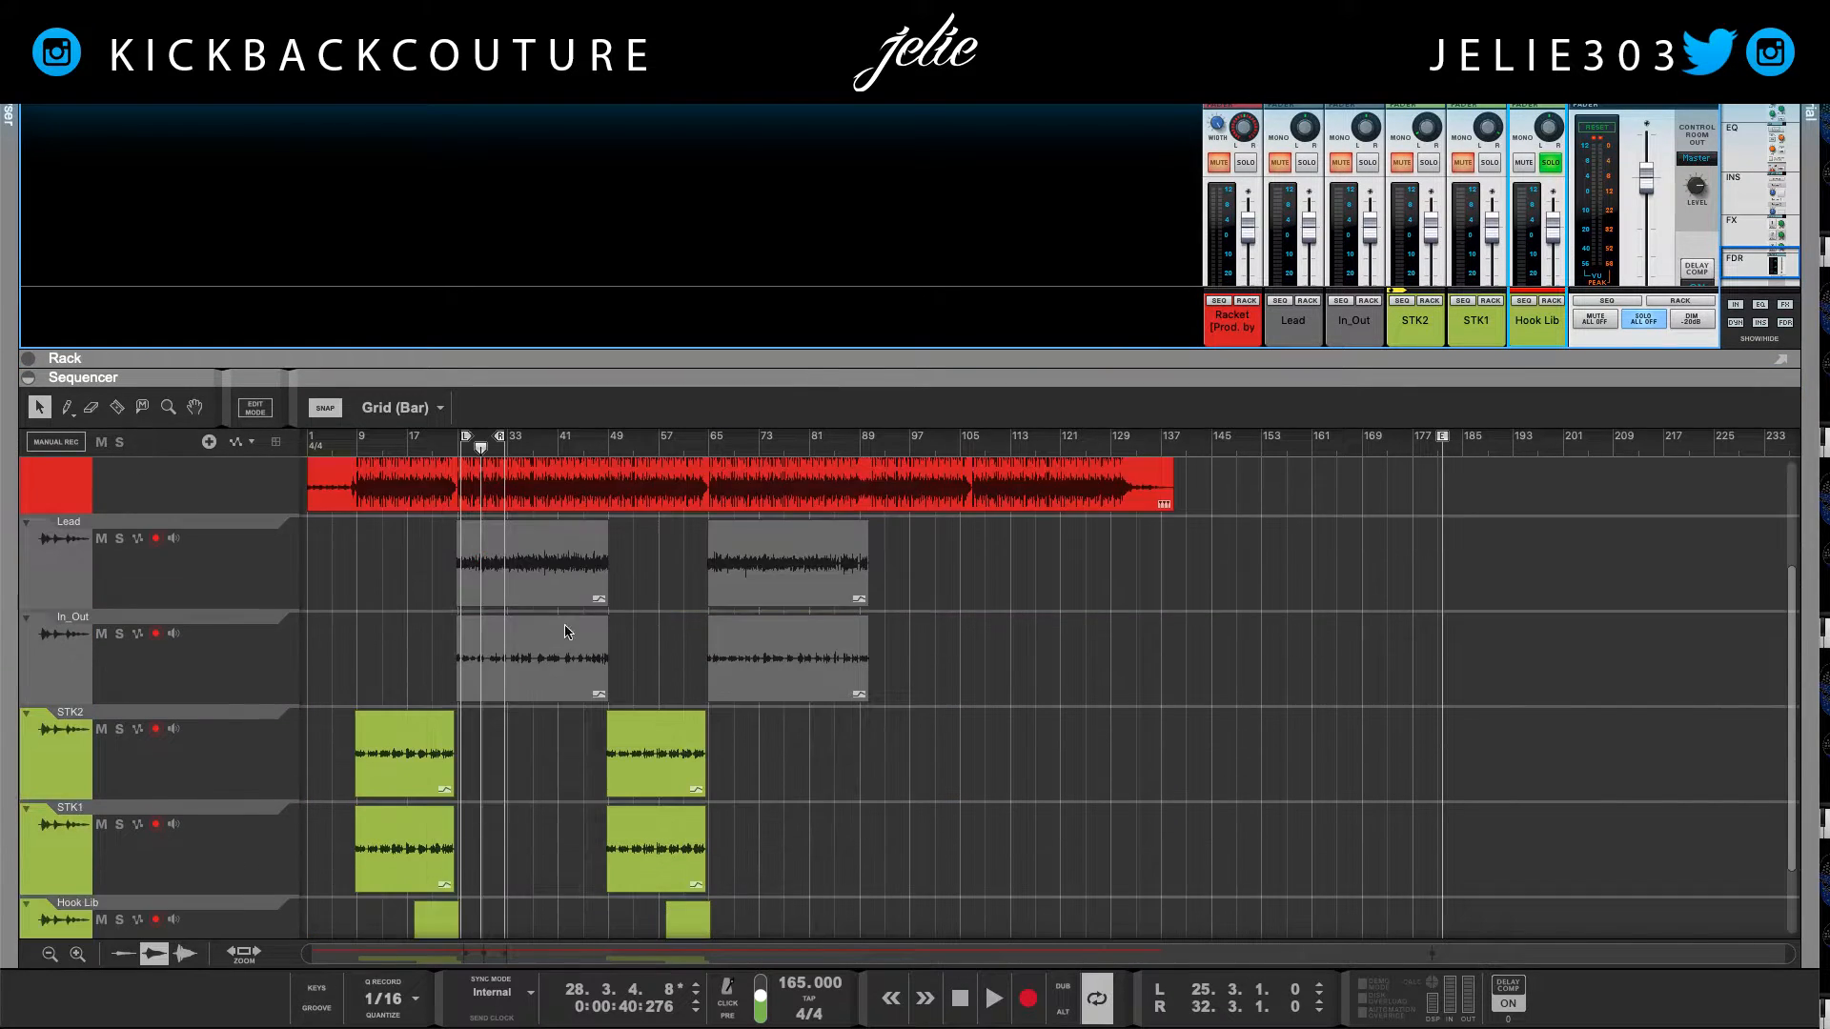
click(441, 859)
key(ctrl+p)
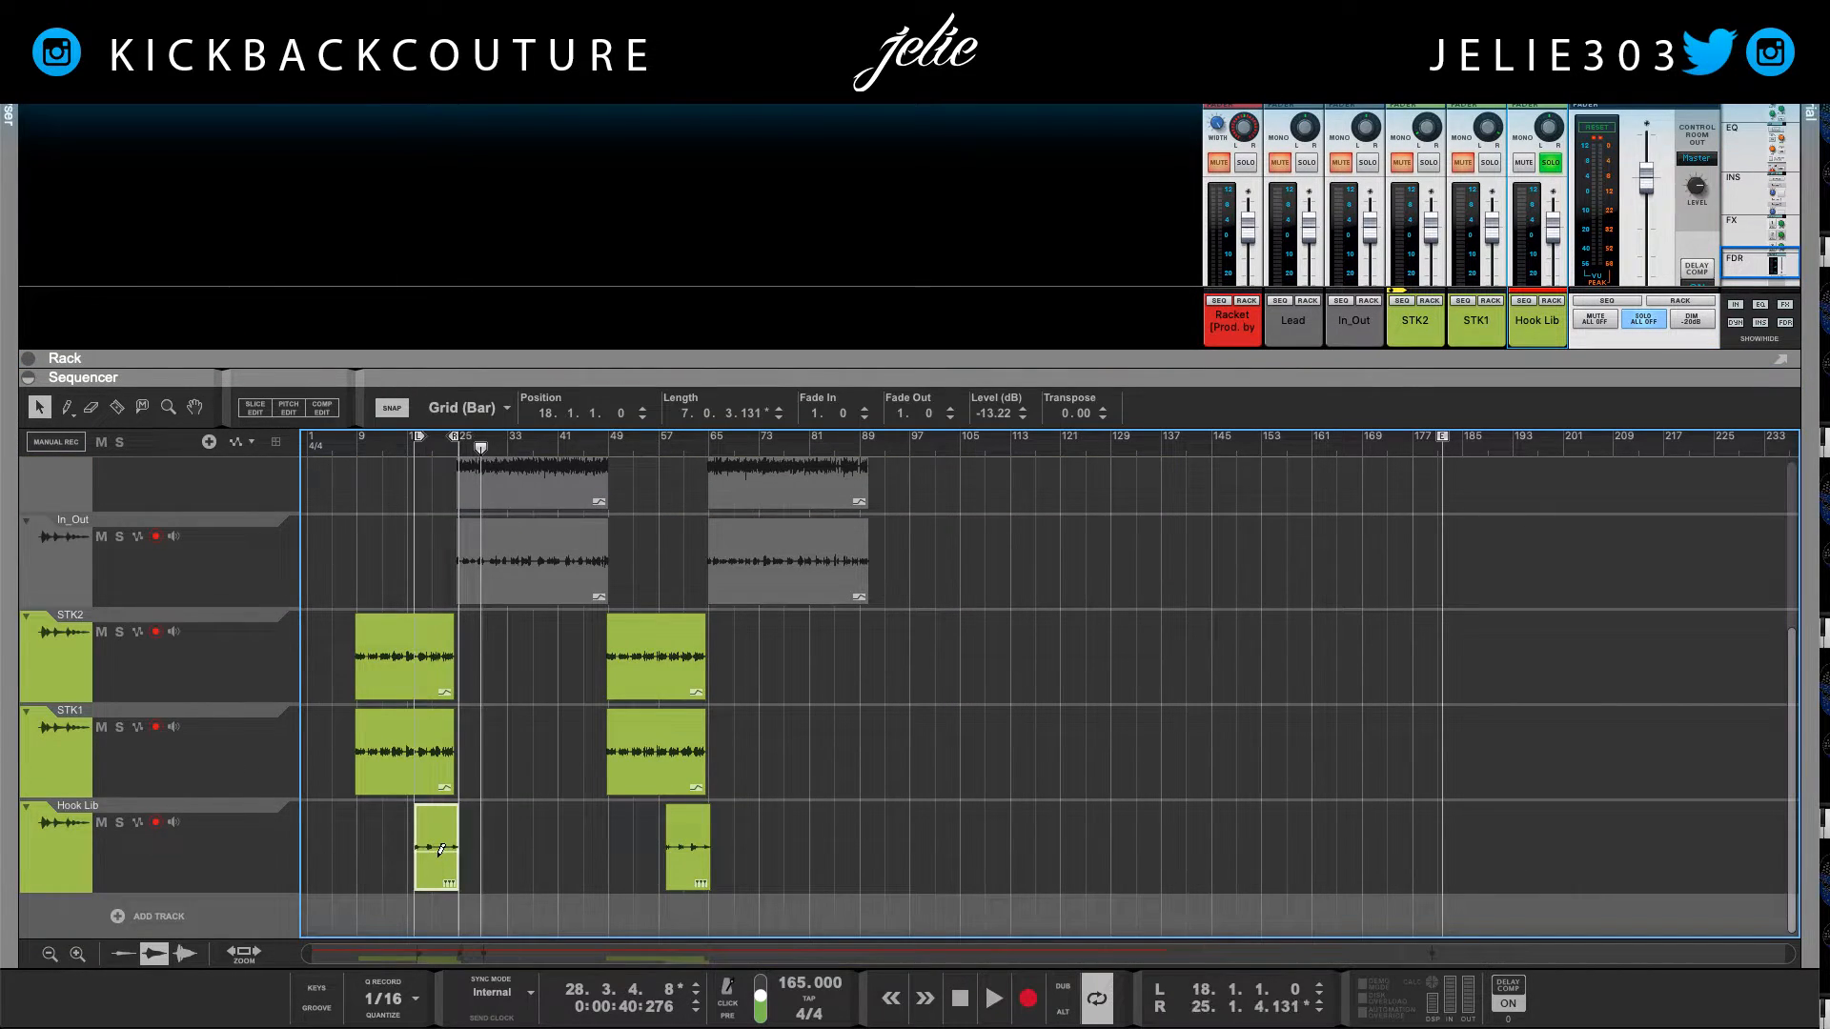
key(p)
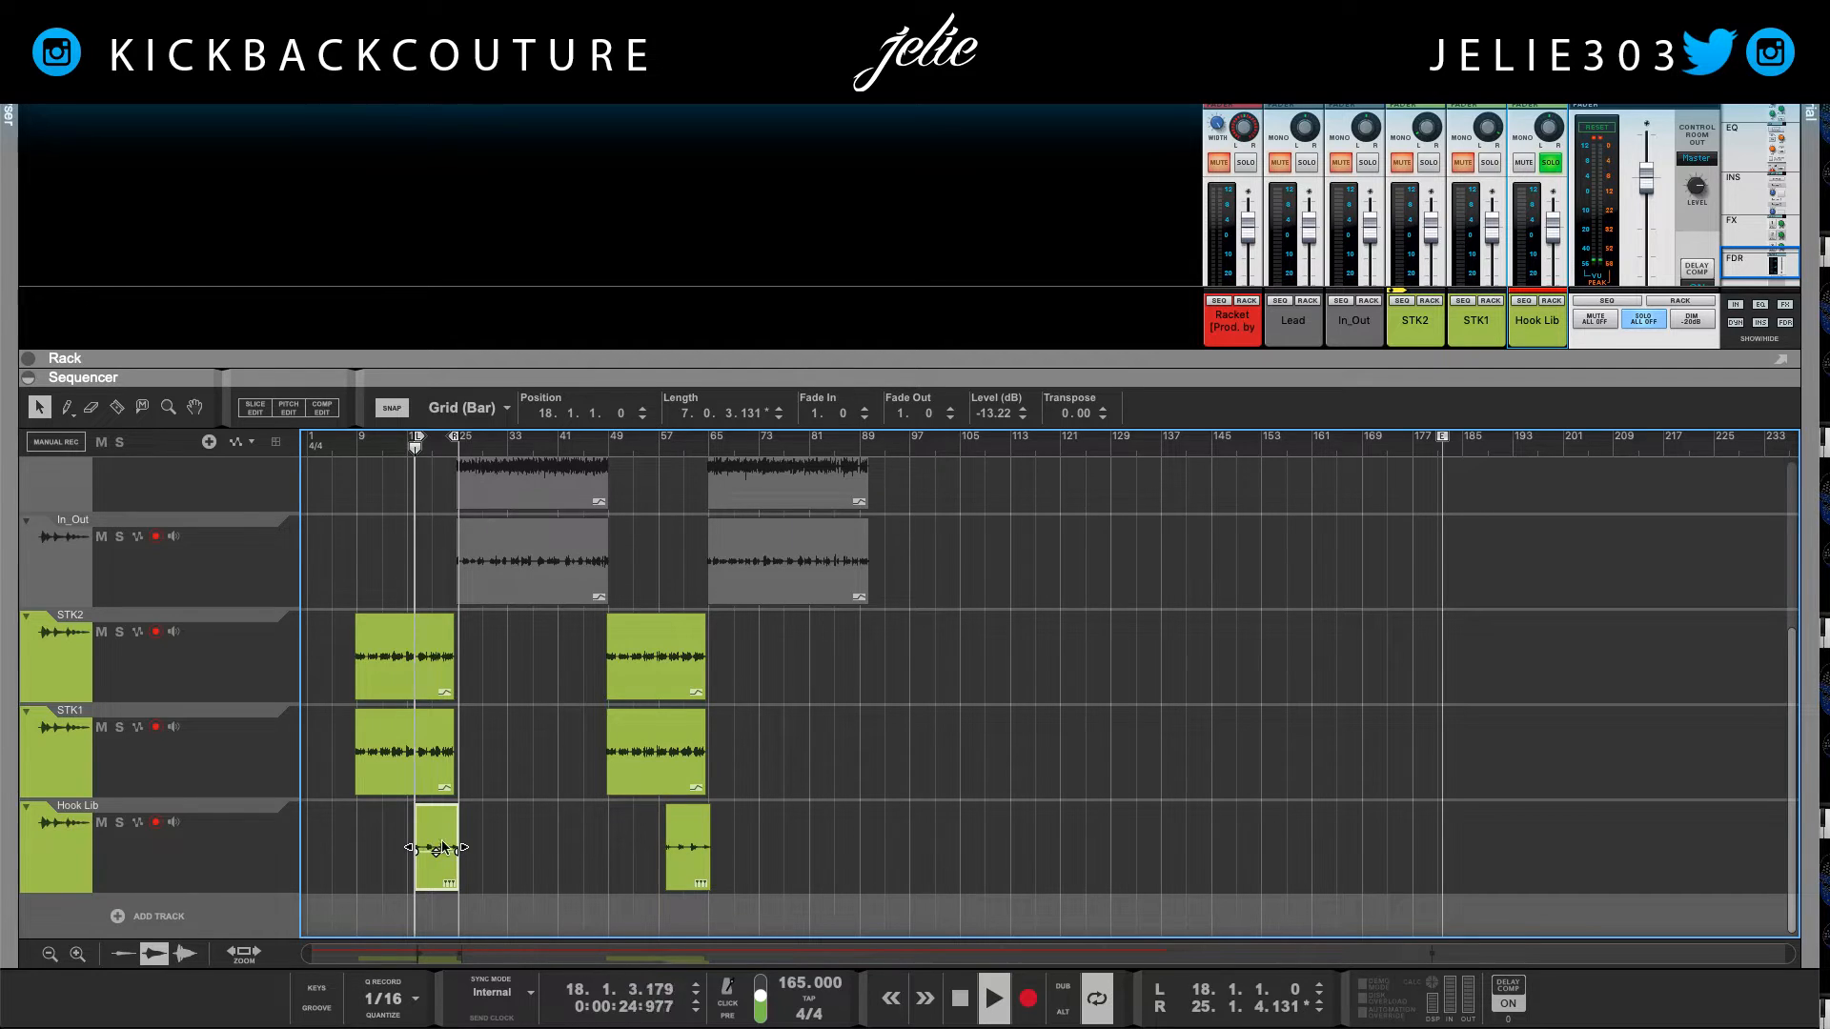
drag(1072, 379, 1029, 919)
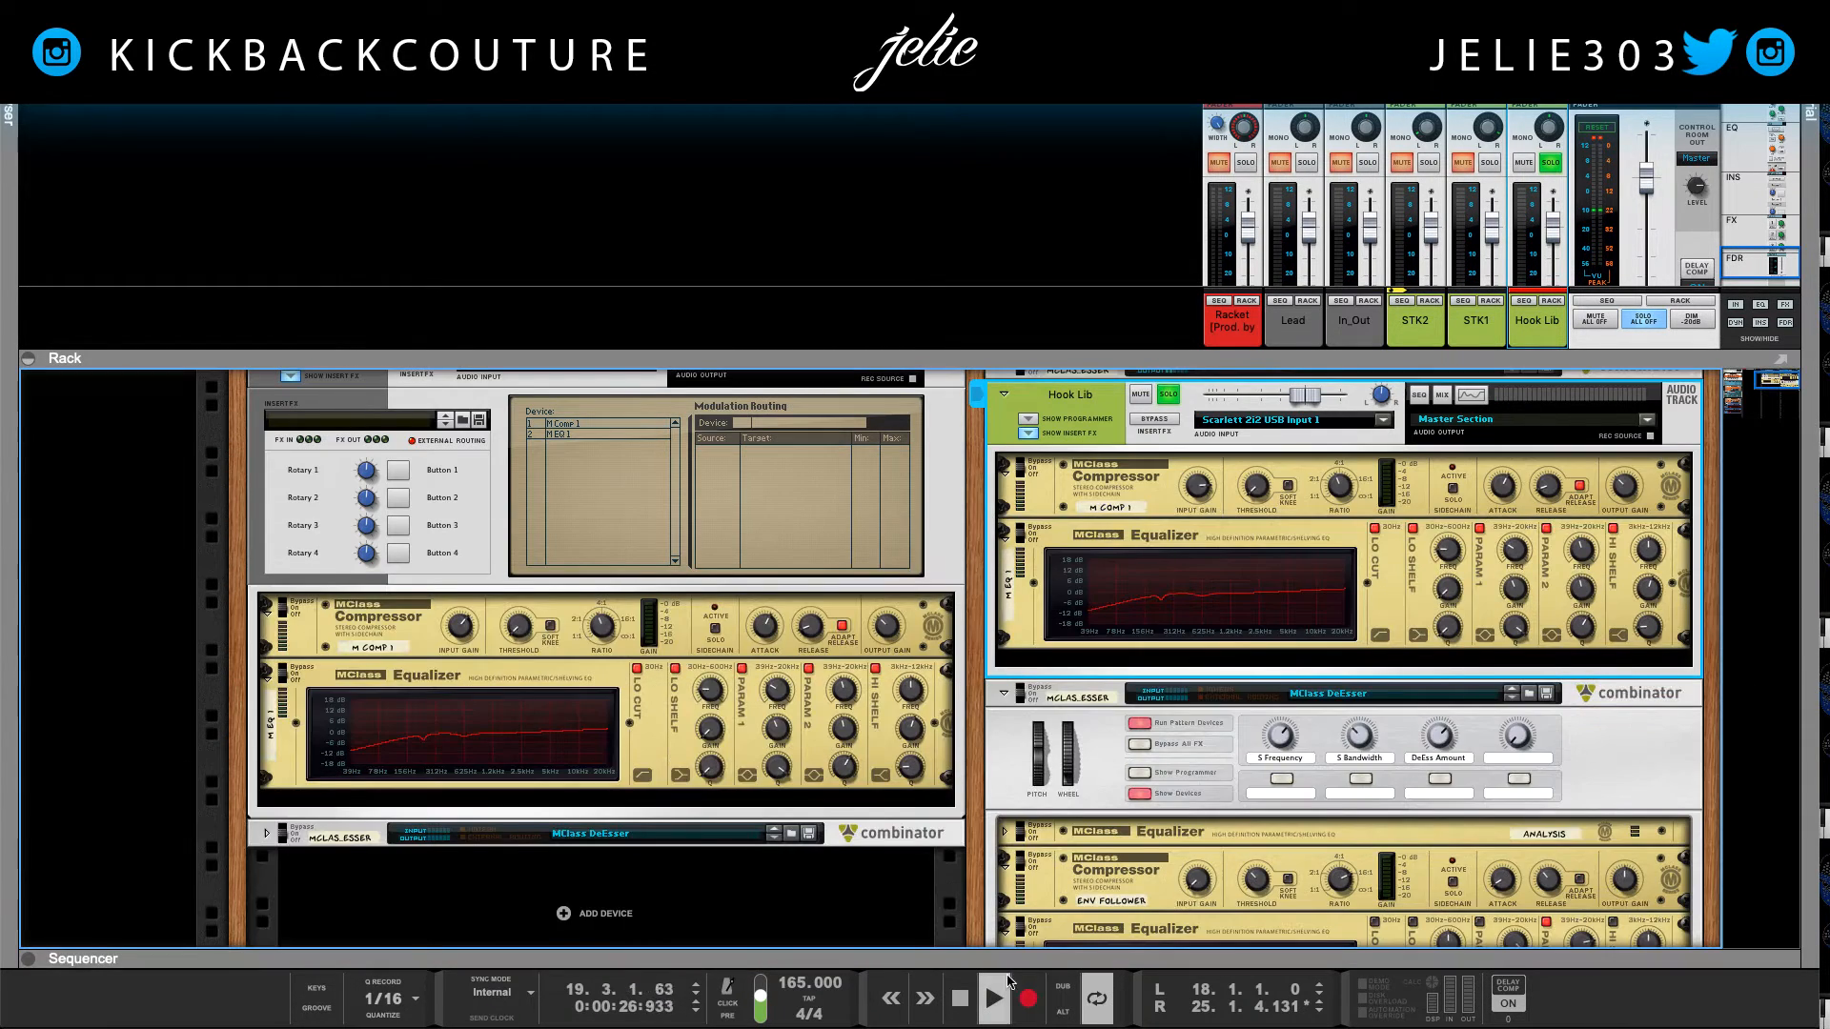
key(space)
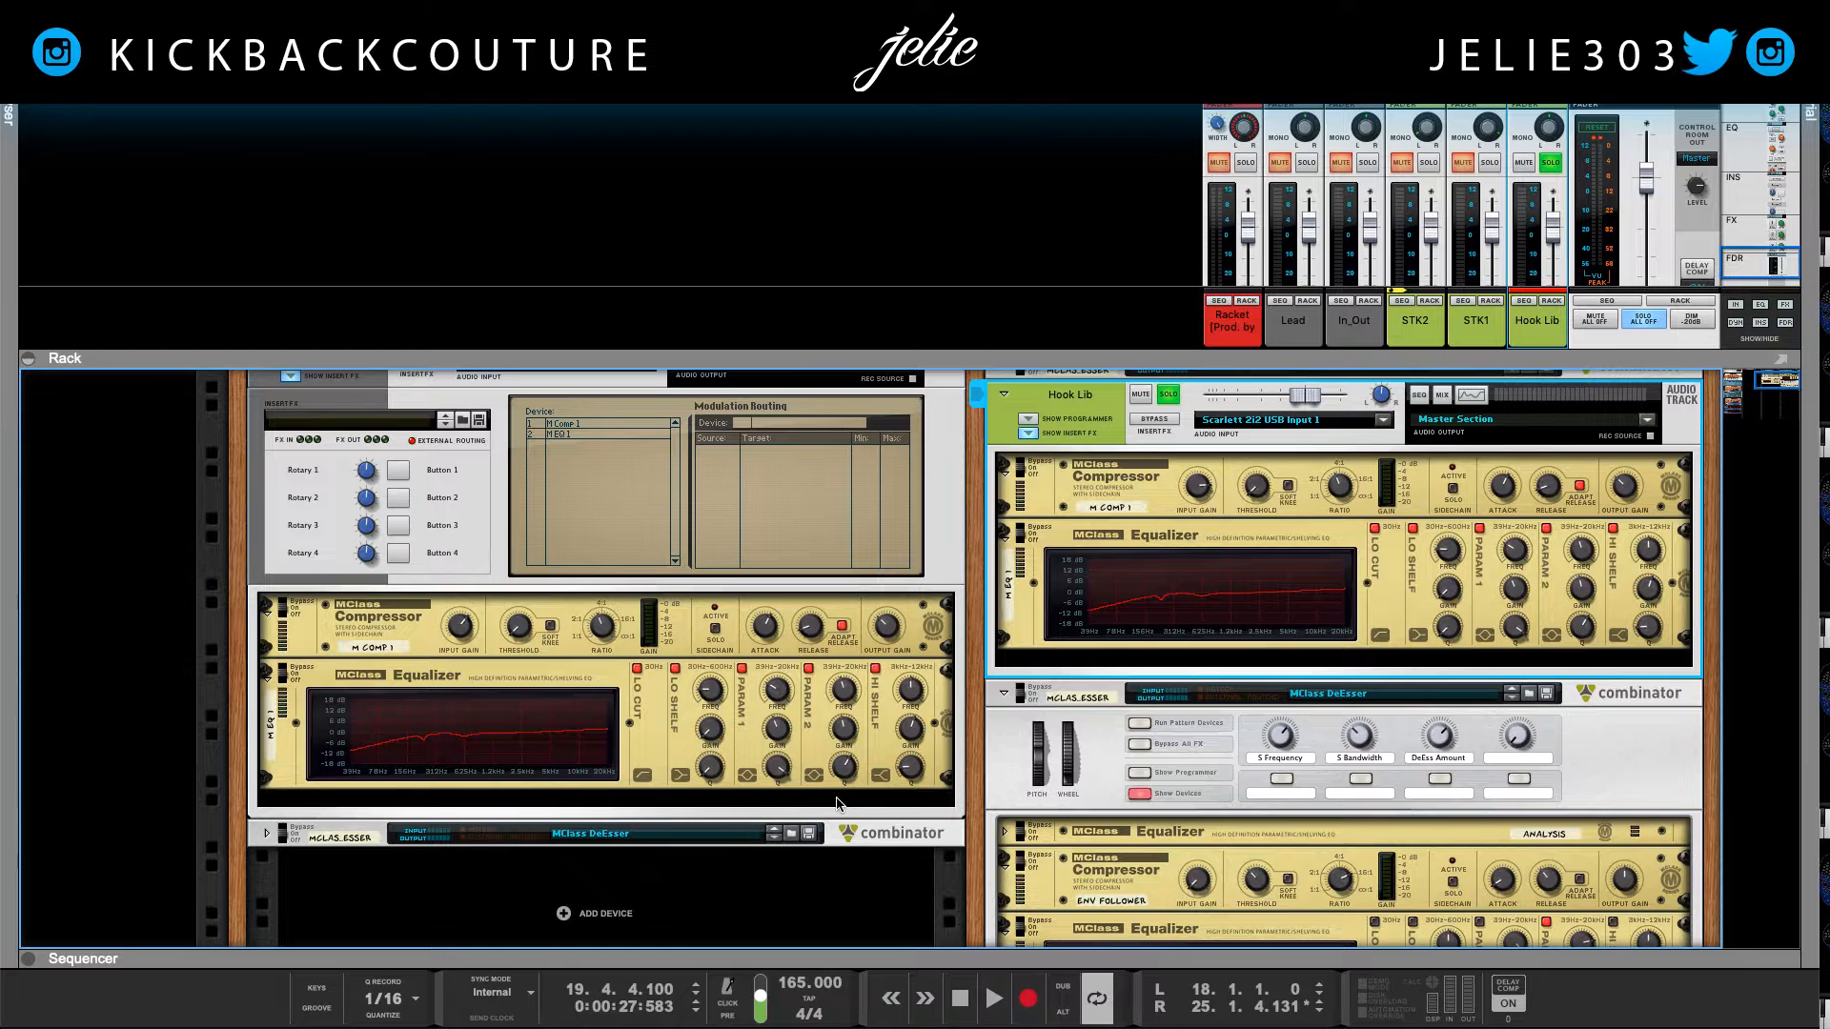
Step: Find Scream 4 Distortion in the browser's effects list and add it to Hook Lib's insert effects below the MClass Equalizer
scroll(965, 818, up, 1)
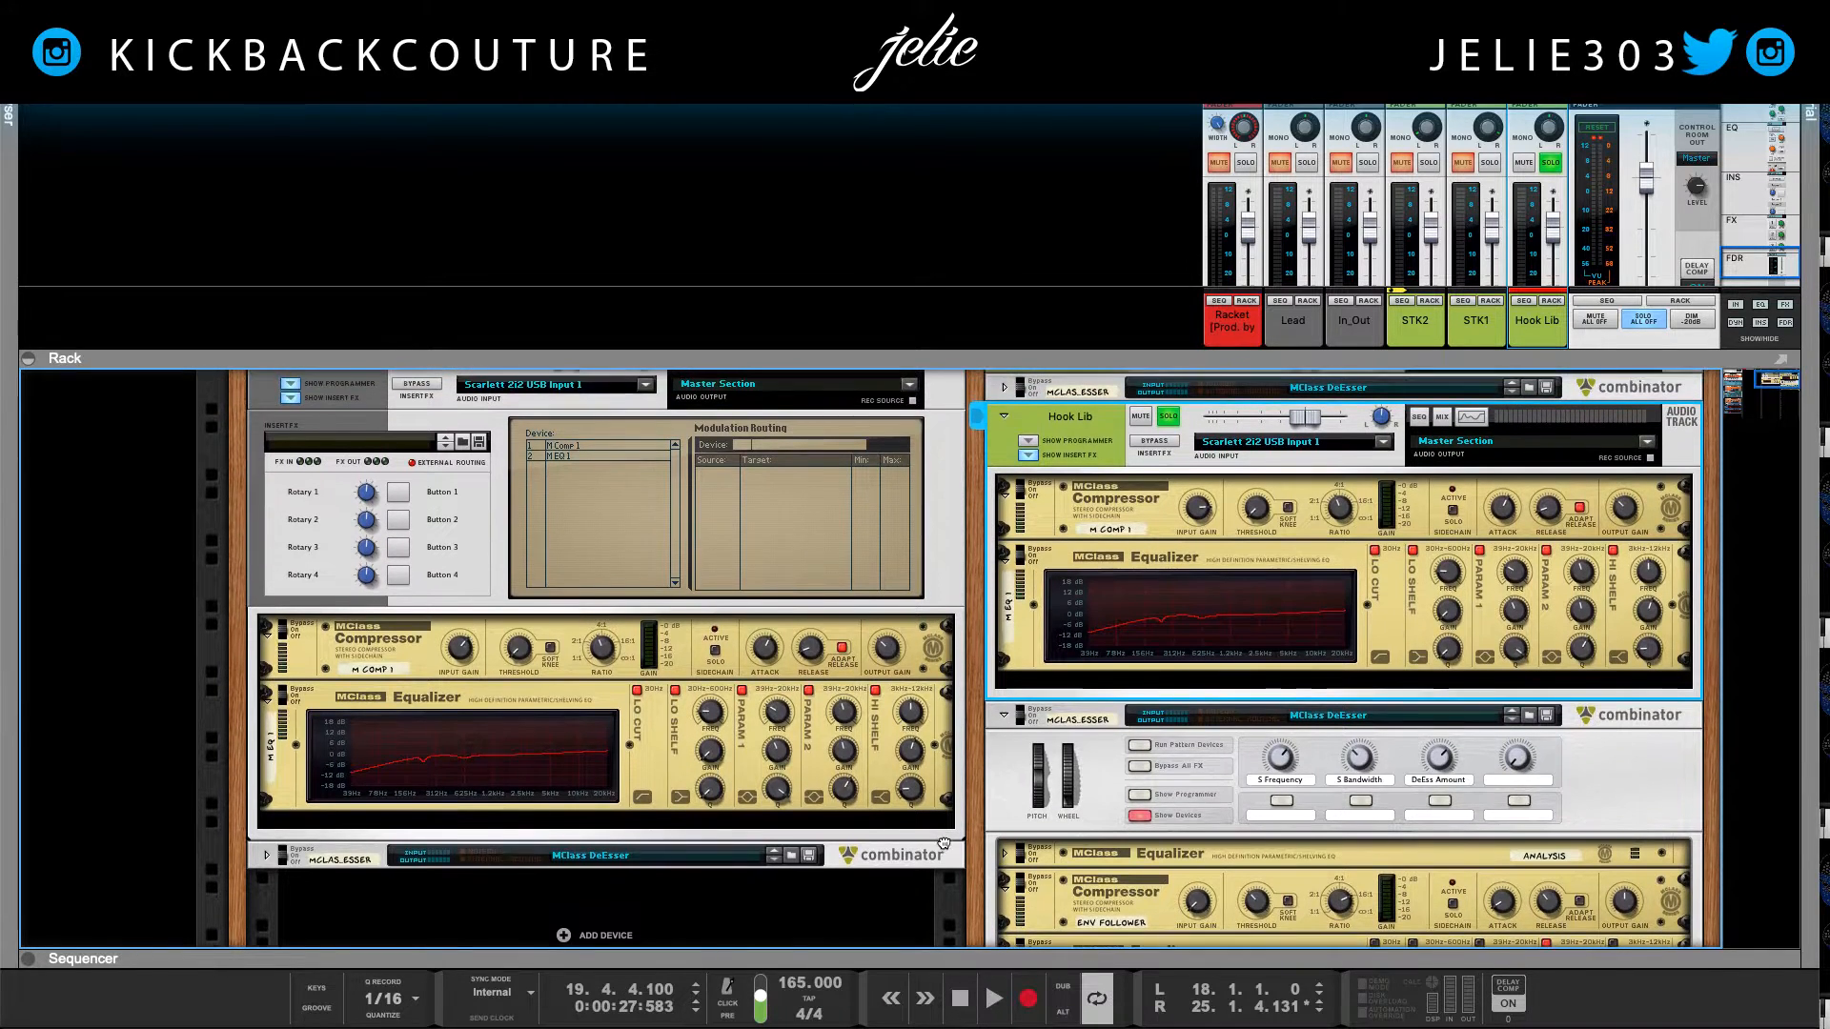
scroll(942, 840, up, 1)
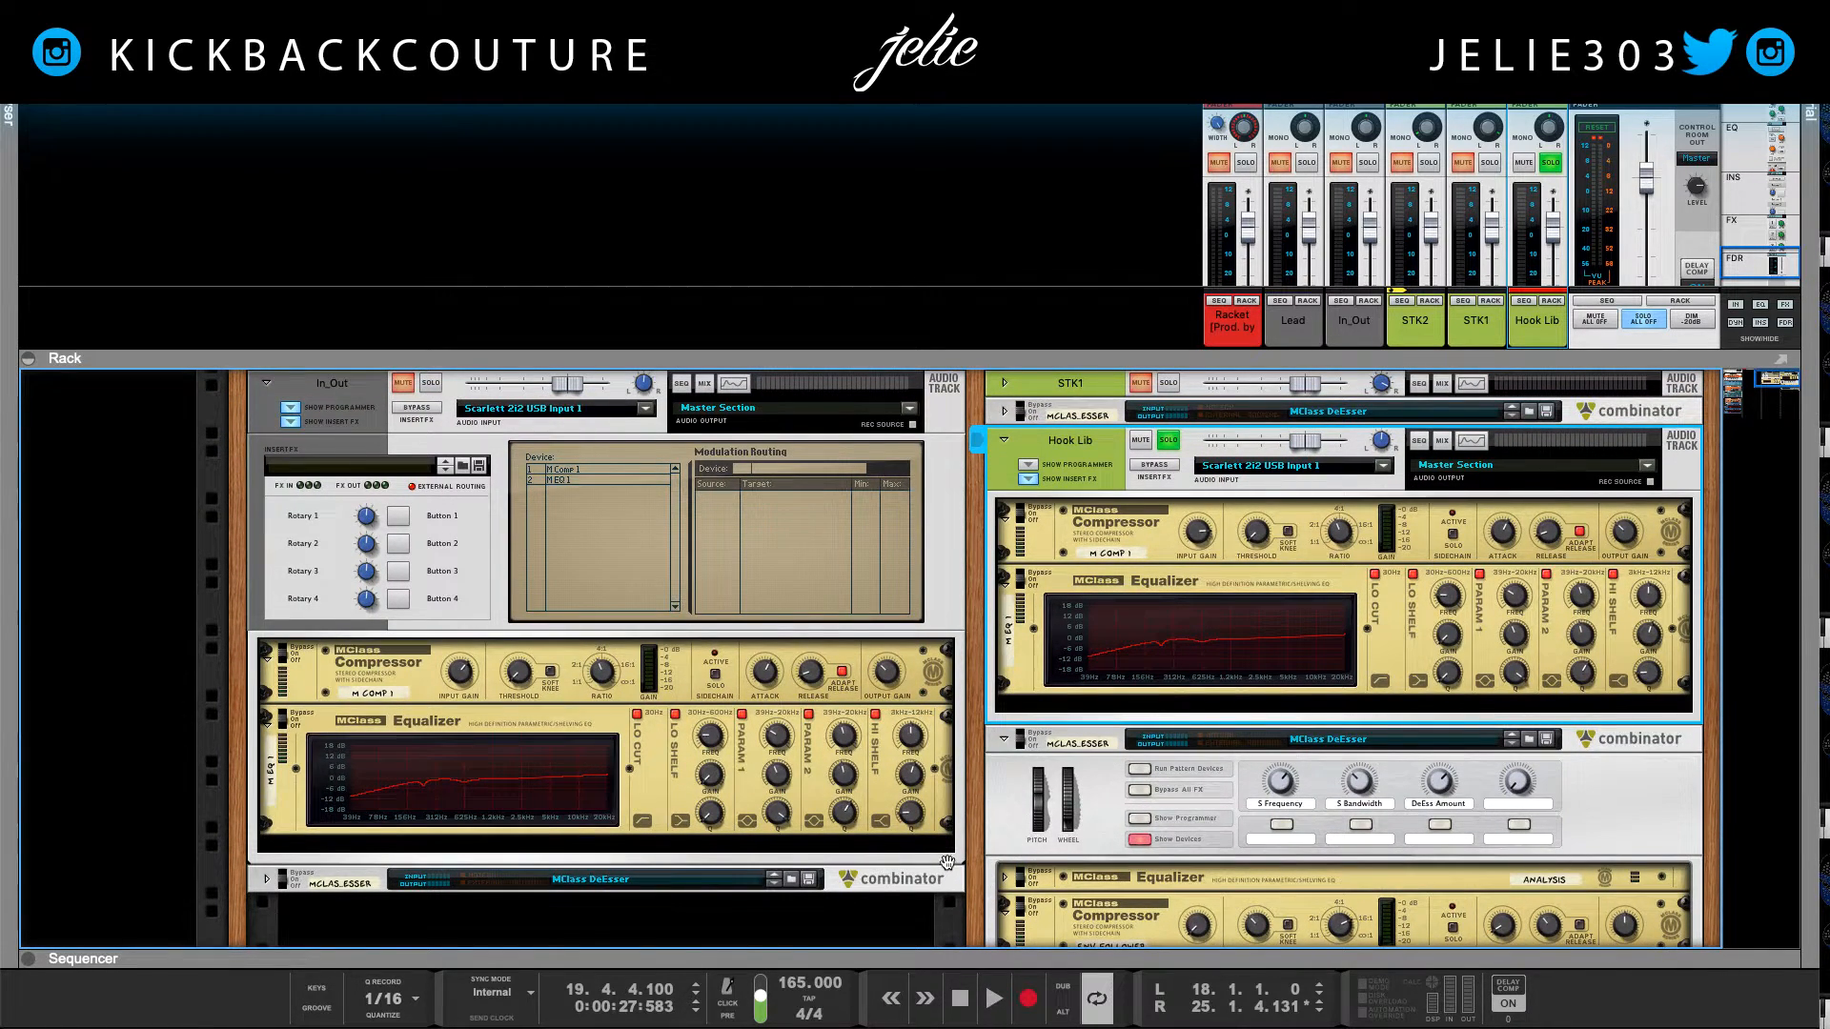
scroll(907, 787, up, 2)
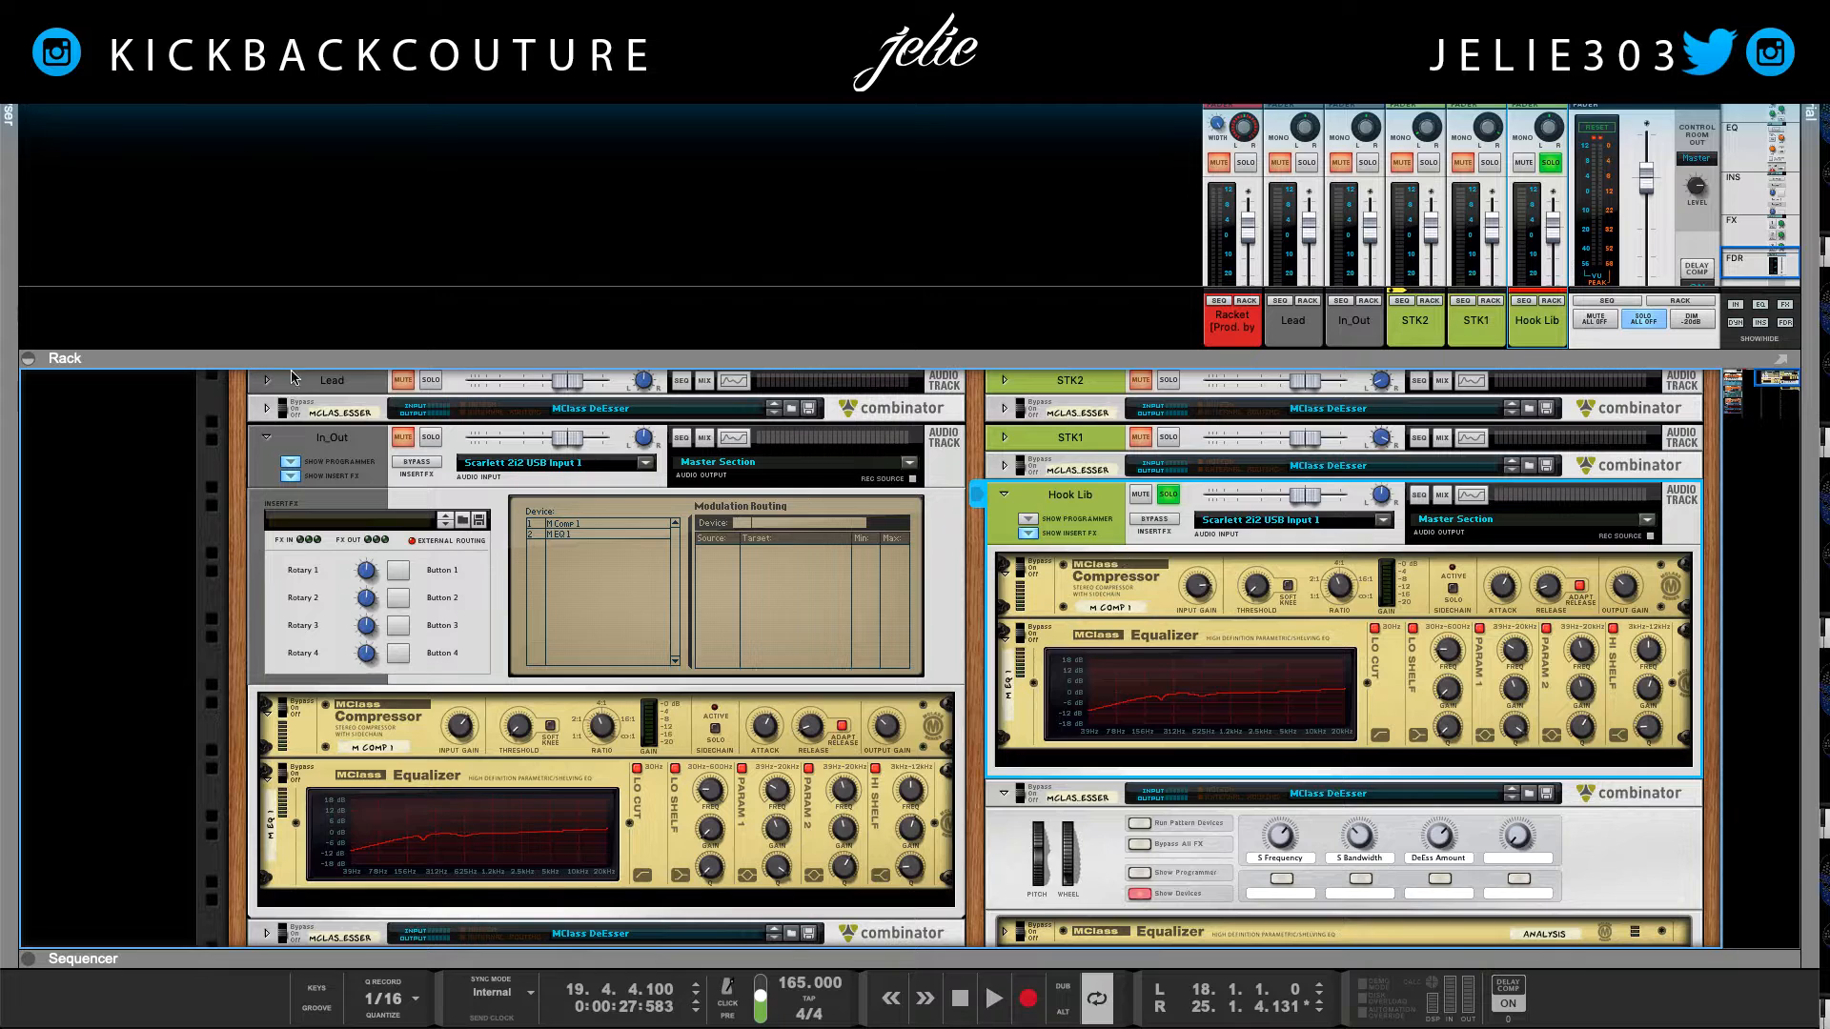
key(F8)
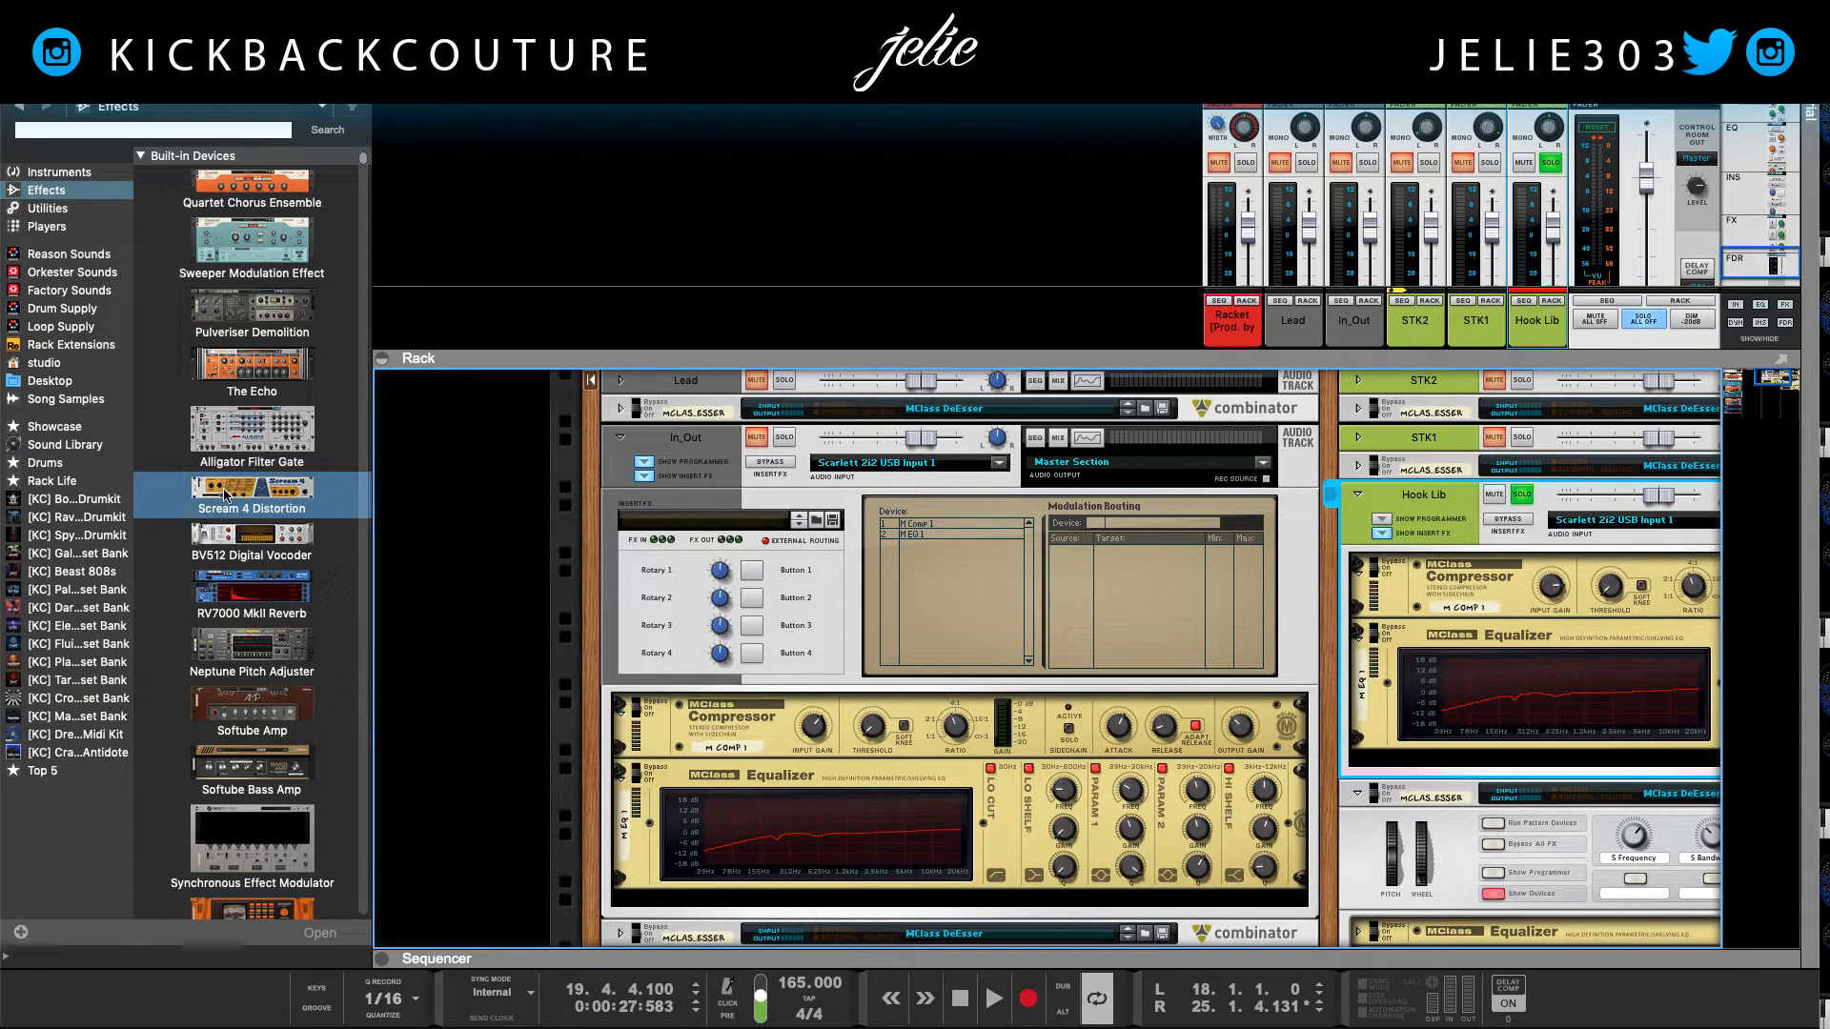
click(229, 494)
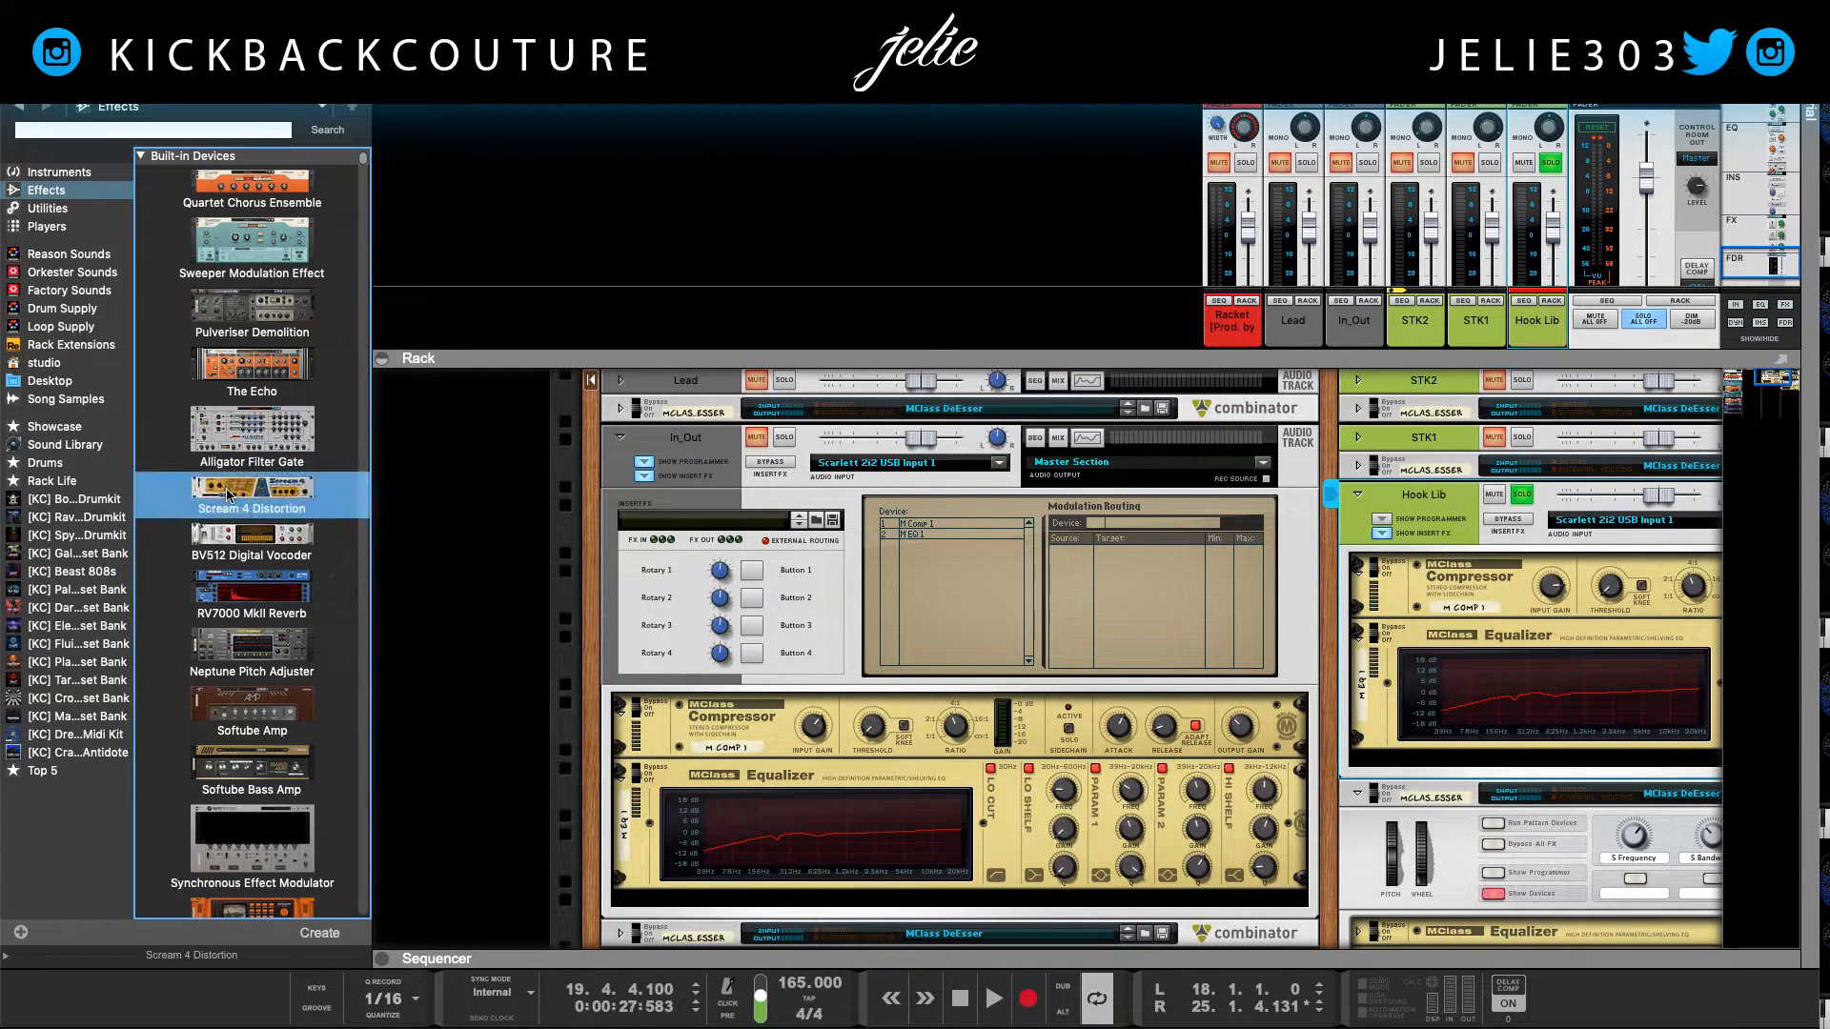
mouse_move(217, 491)
mouse_down()
mouse_move(771, 652)
mouse_move(1268, 767)
mouse_move(1401, 759)
mouse_up()
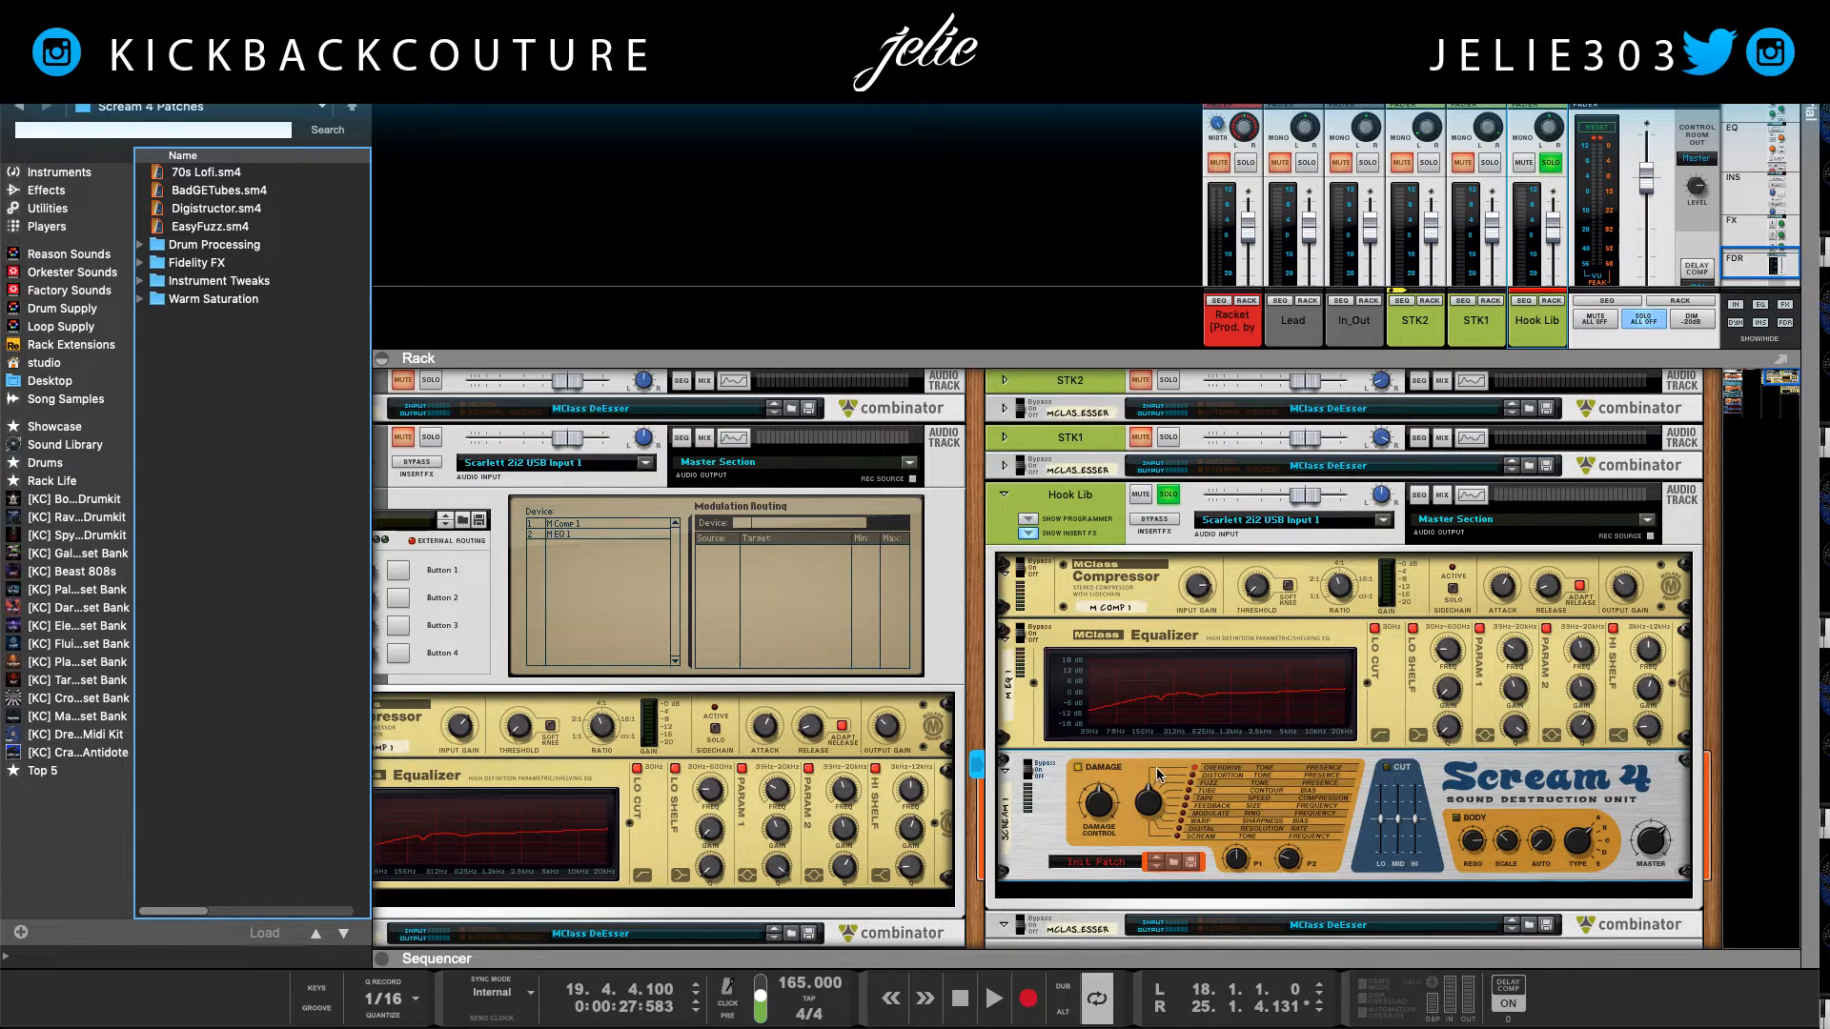
Step: Play the loop while fine-tuning Scream 4's damage type on Hook Lib, and stop playback
key(space)
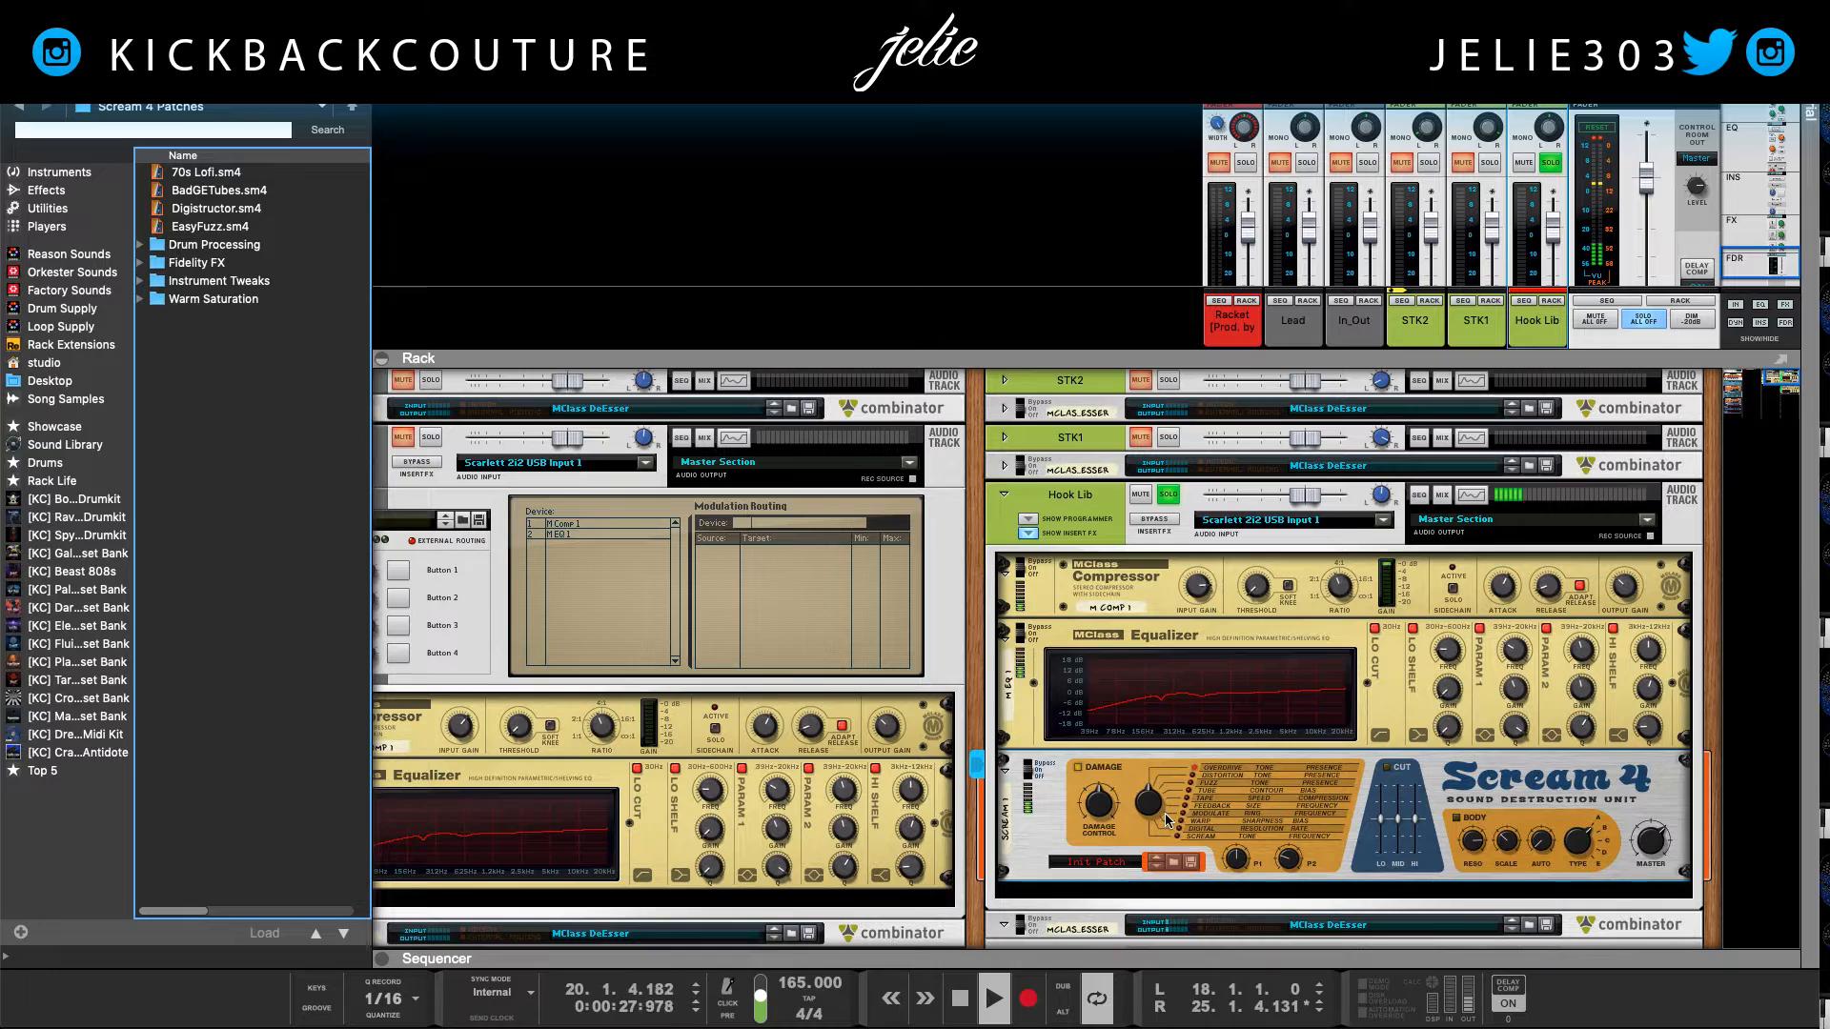
drag(1148, 810, 1148, 804)
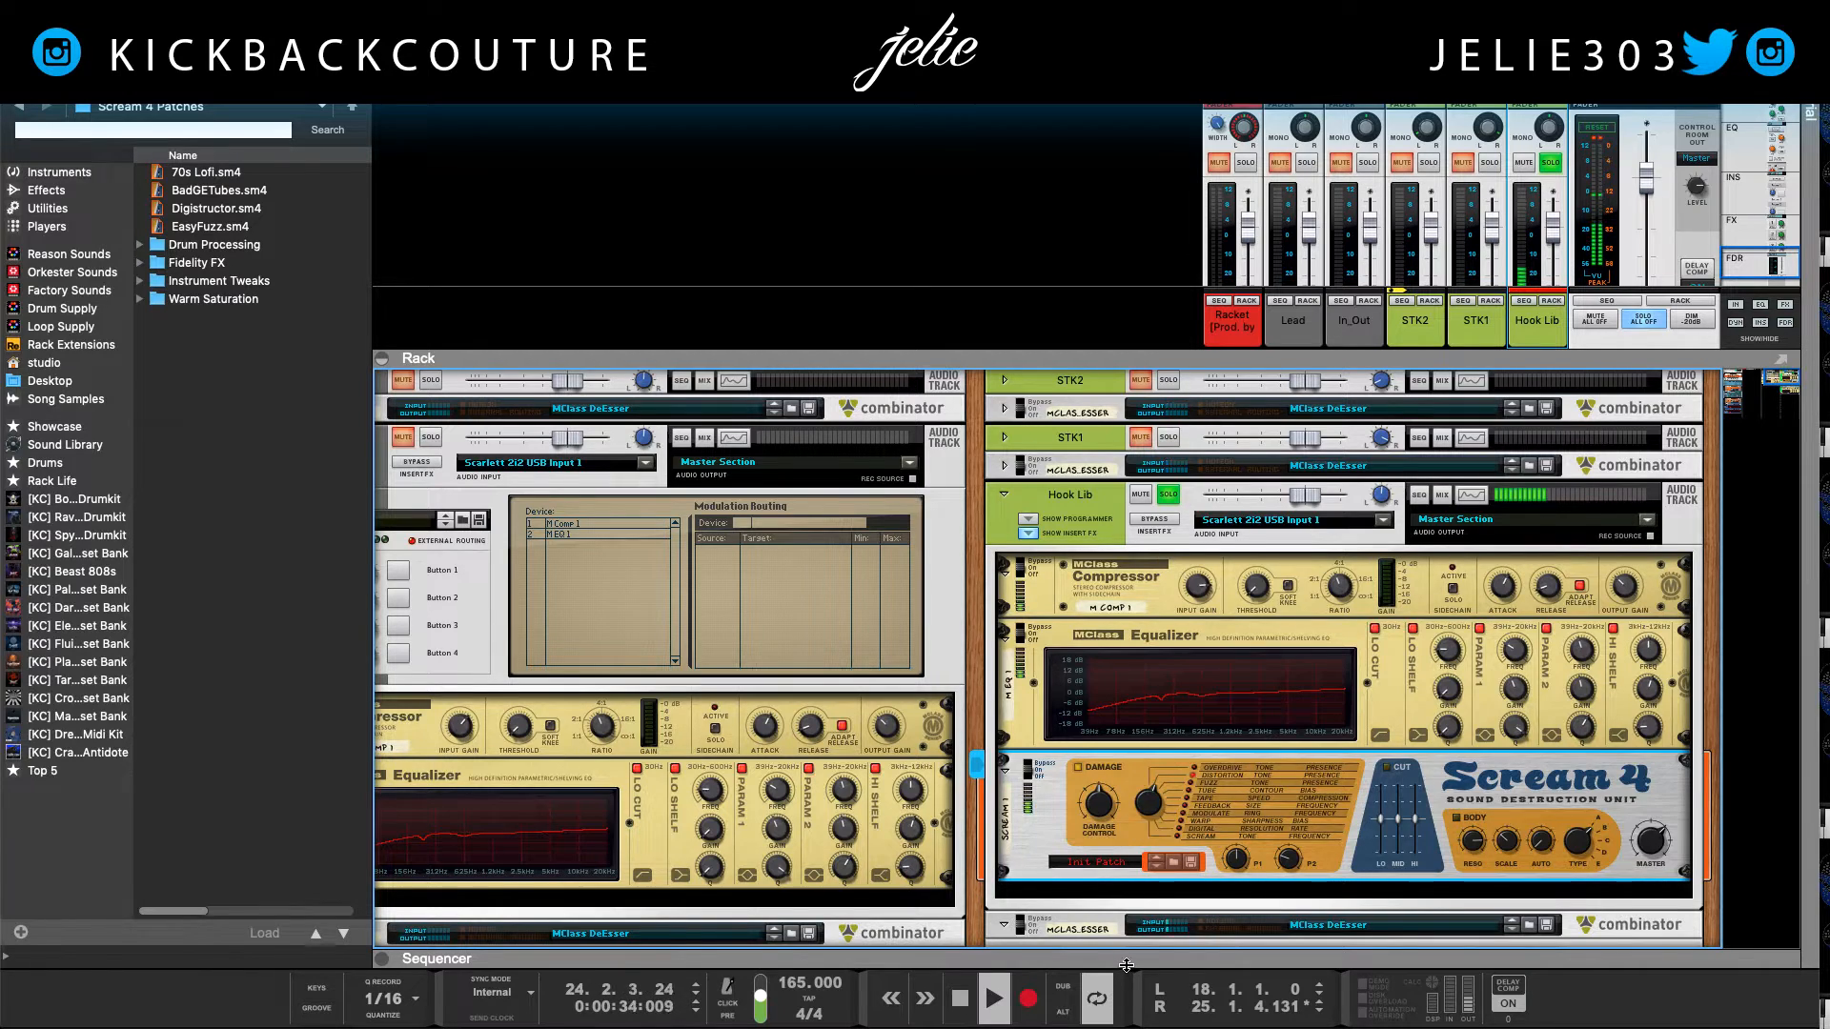
key(space)
Step: Shorten the loop to bars 18 to 22 and replay it from the start to audition the distorted Hook Lib in the enlarged rack
drag(1123, 959, 1110, 472)
scroll(800, 591, down, 2)
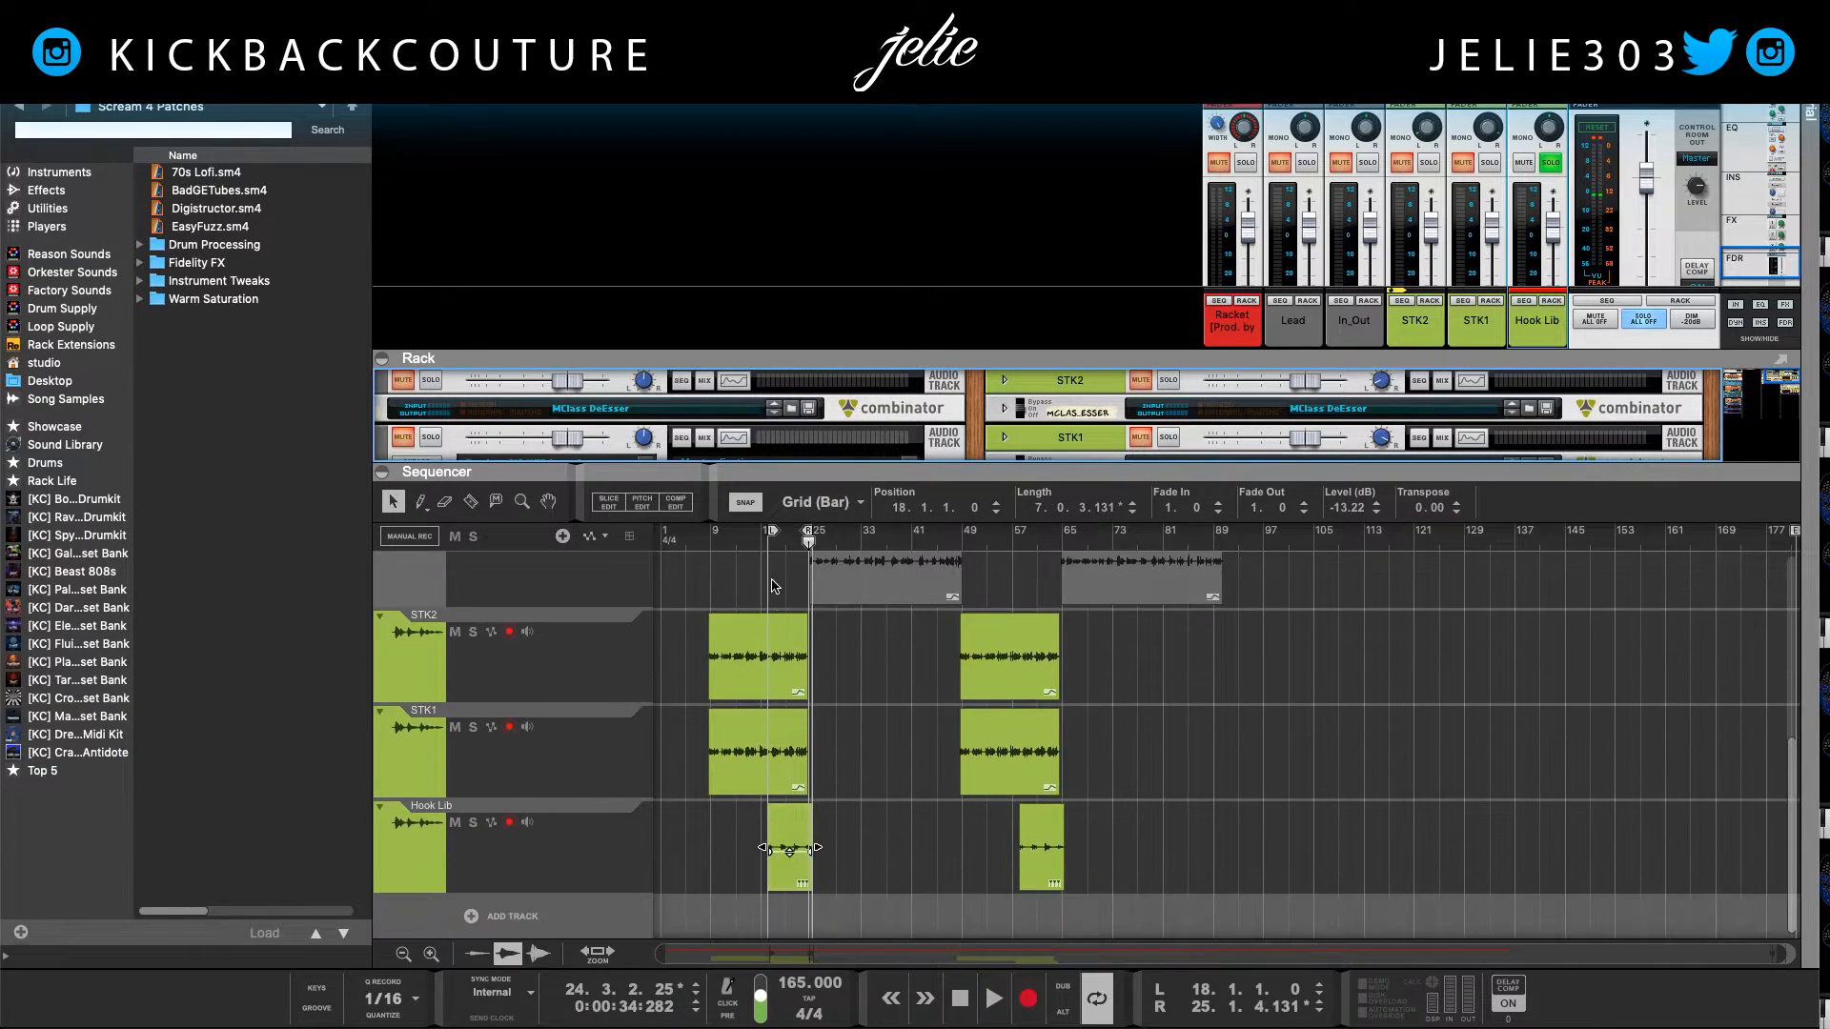
drag(808, 536, 792, 535)
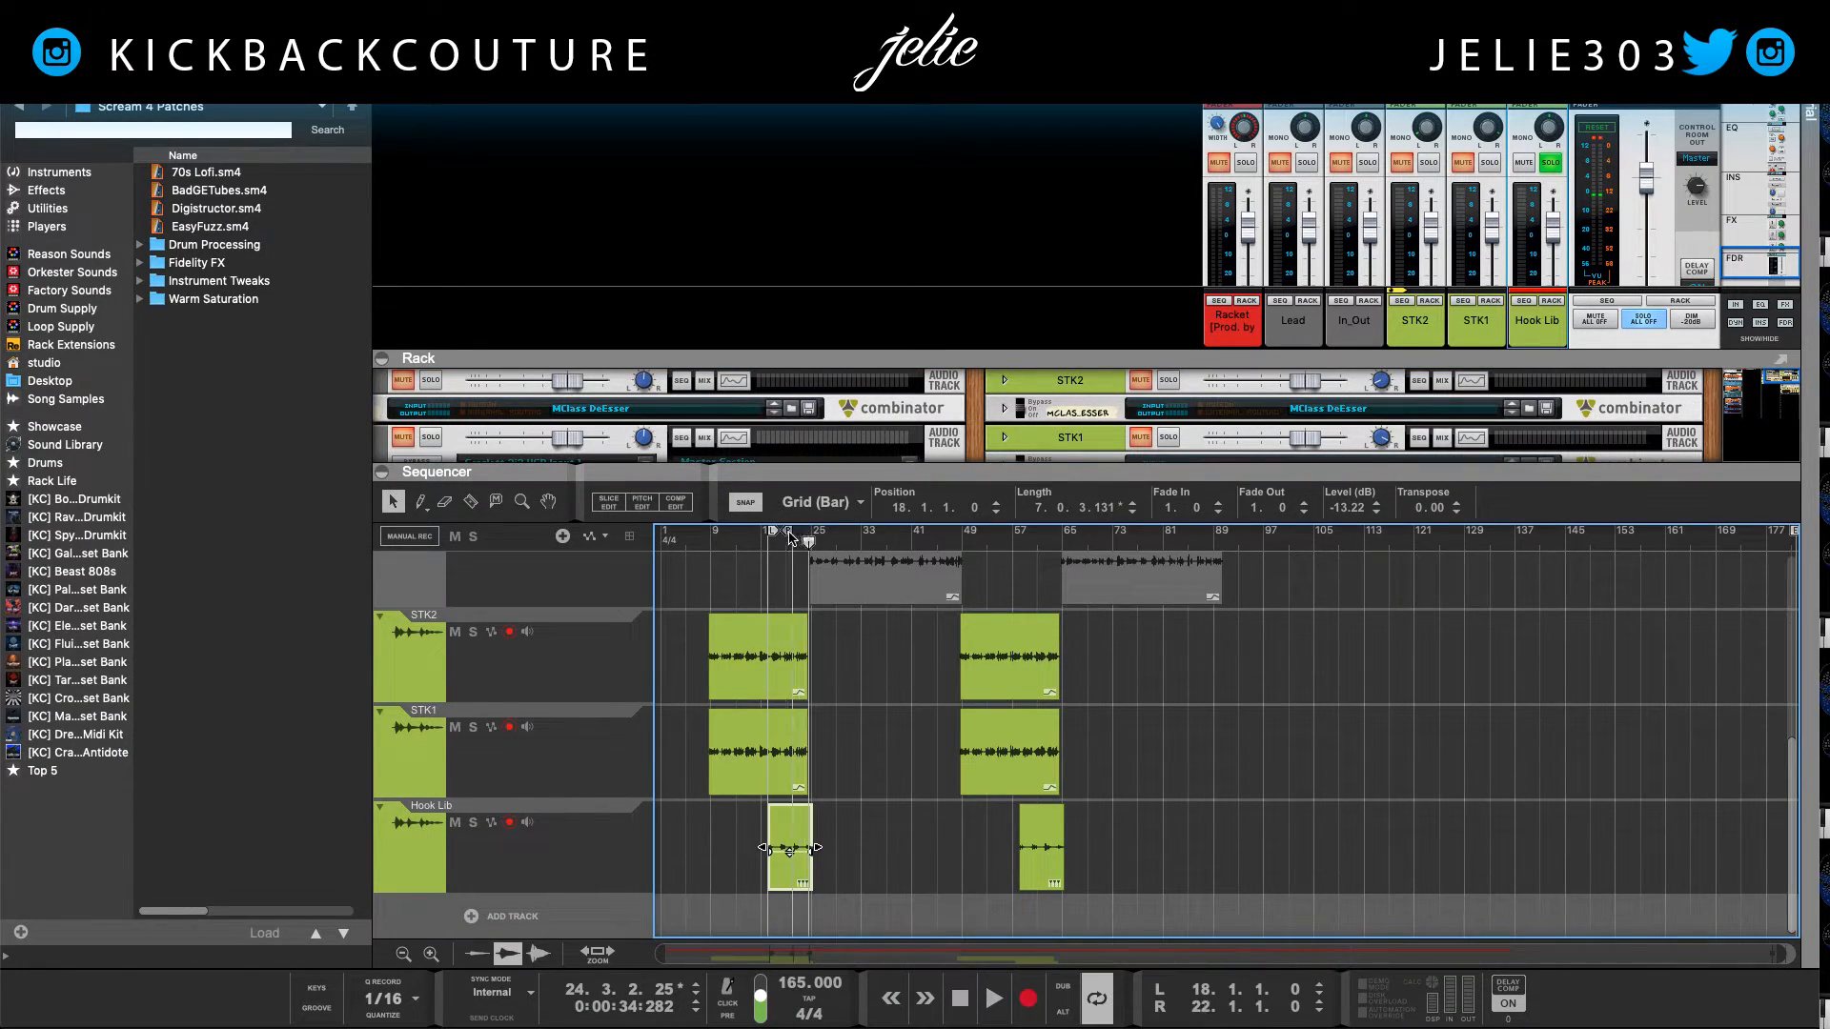
key(shift+Return)
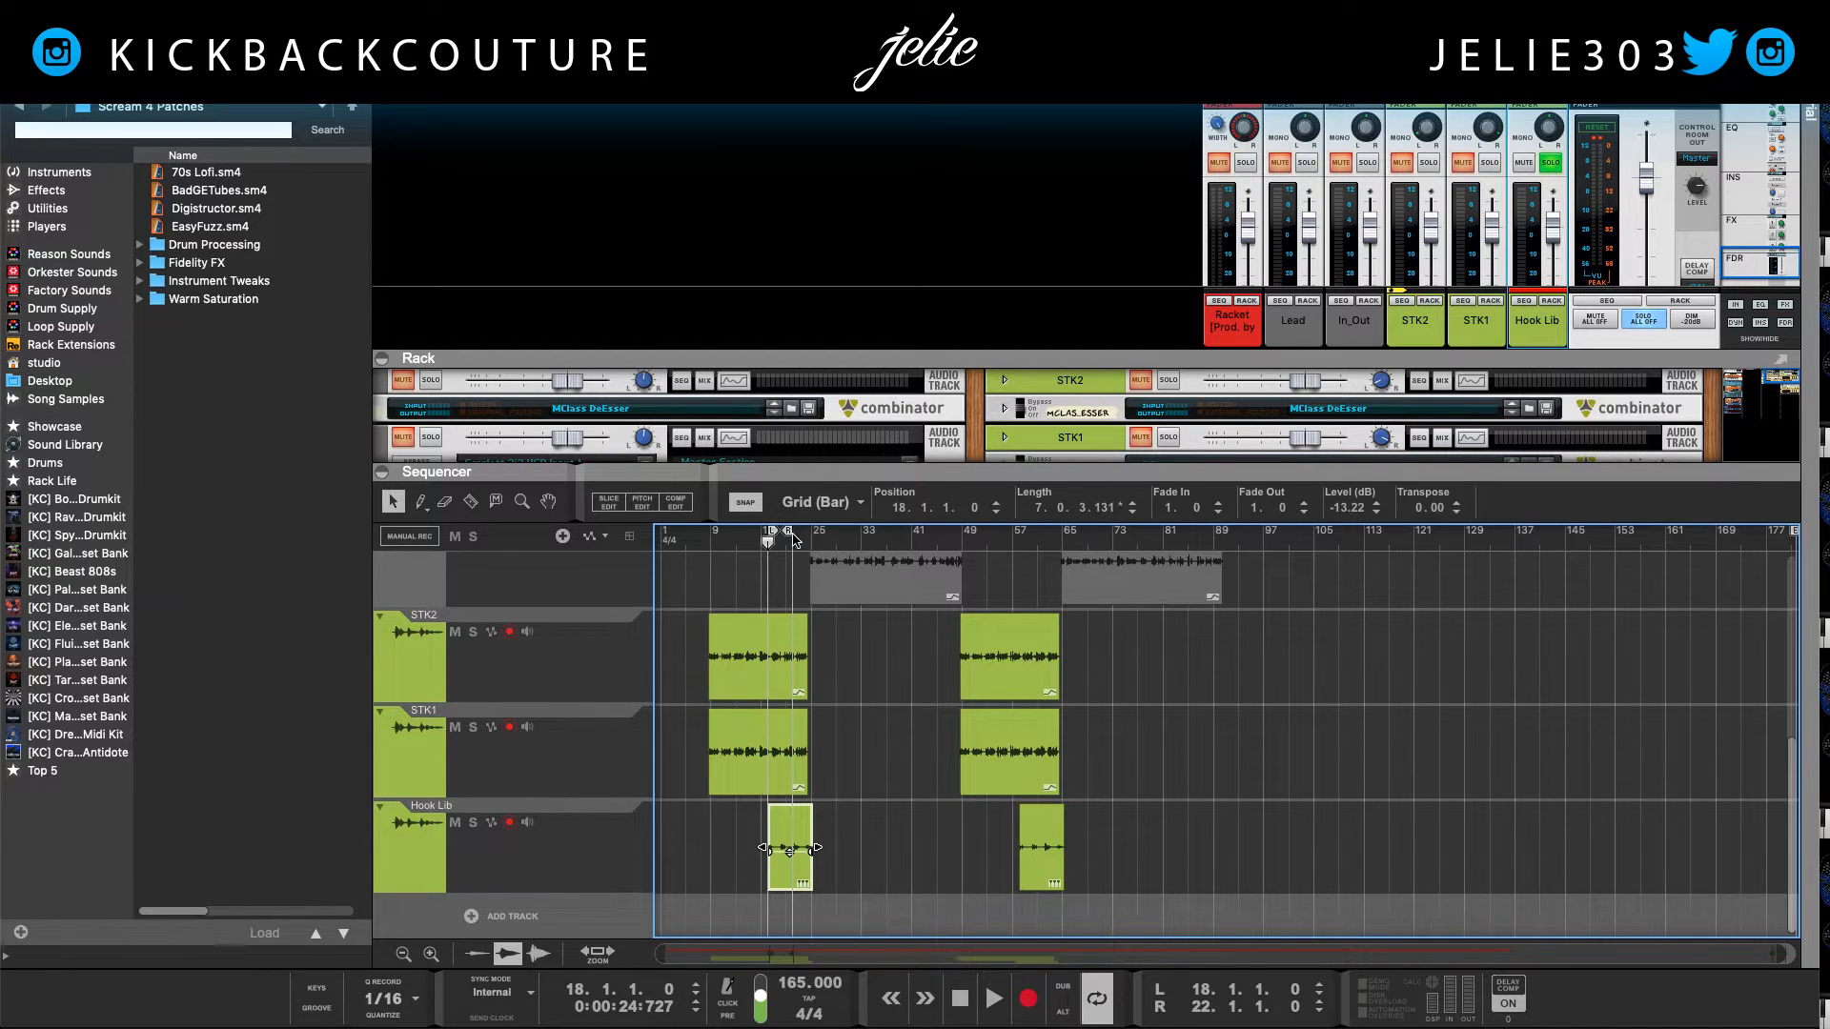
key(space)
drag(1315, 469, 1236, 833)
scroll(1220, 800, down, 6)
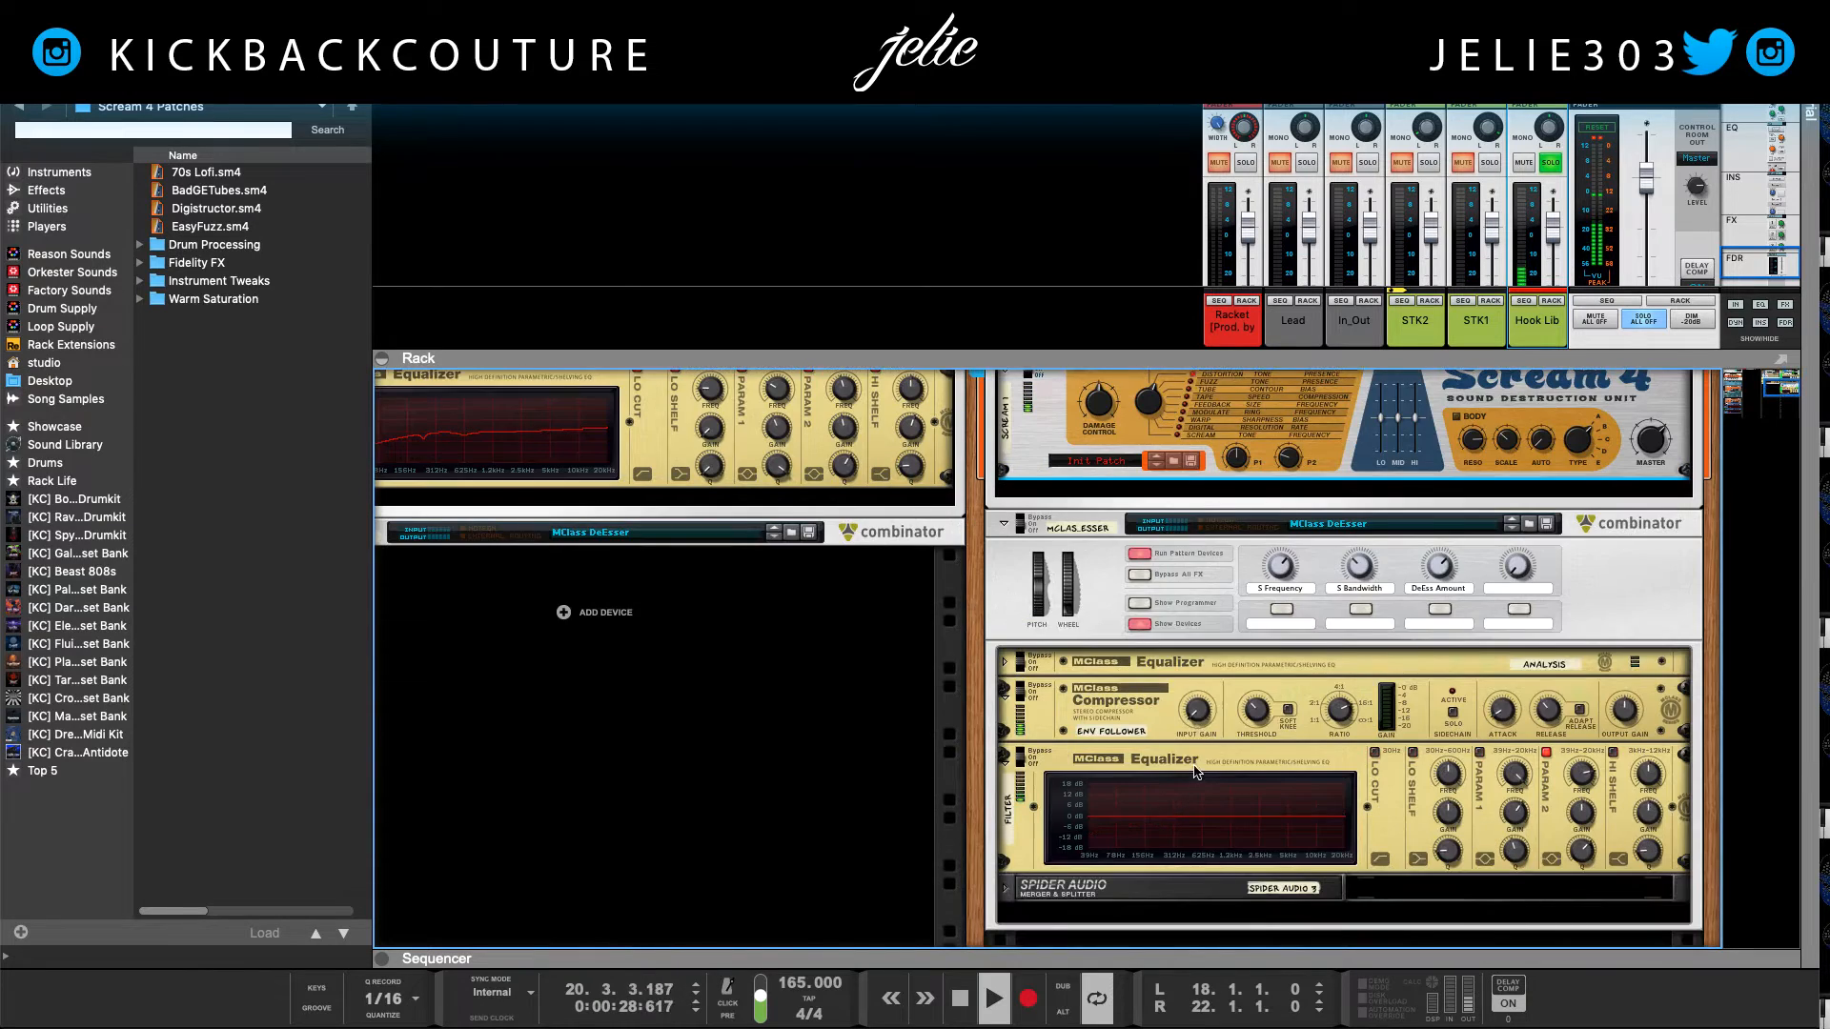
scroll(1227, 674, up, 5)
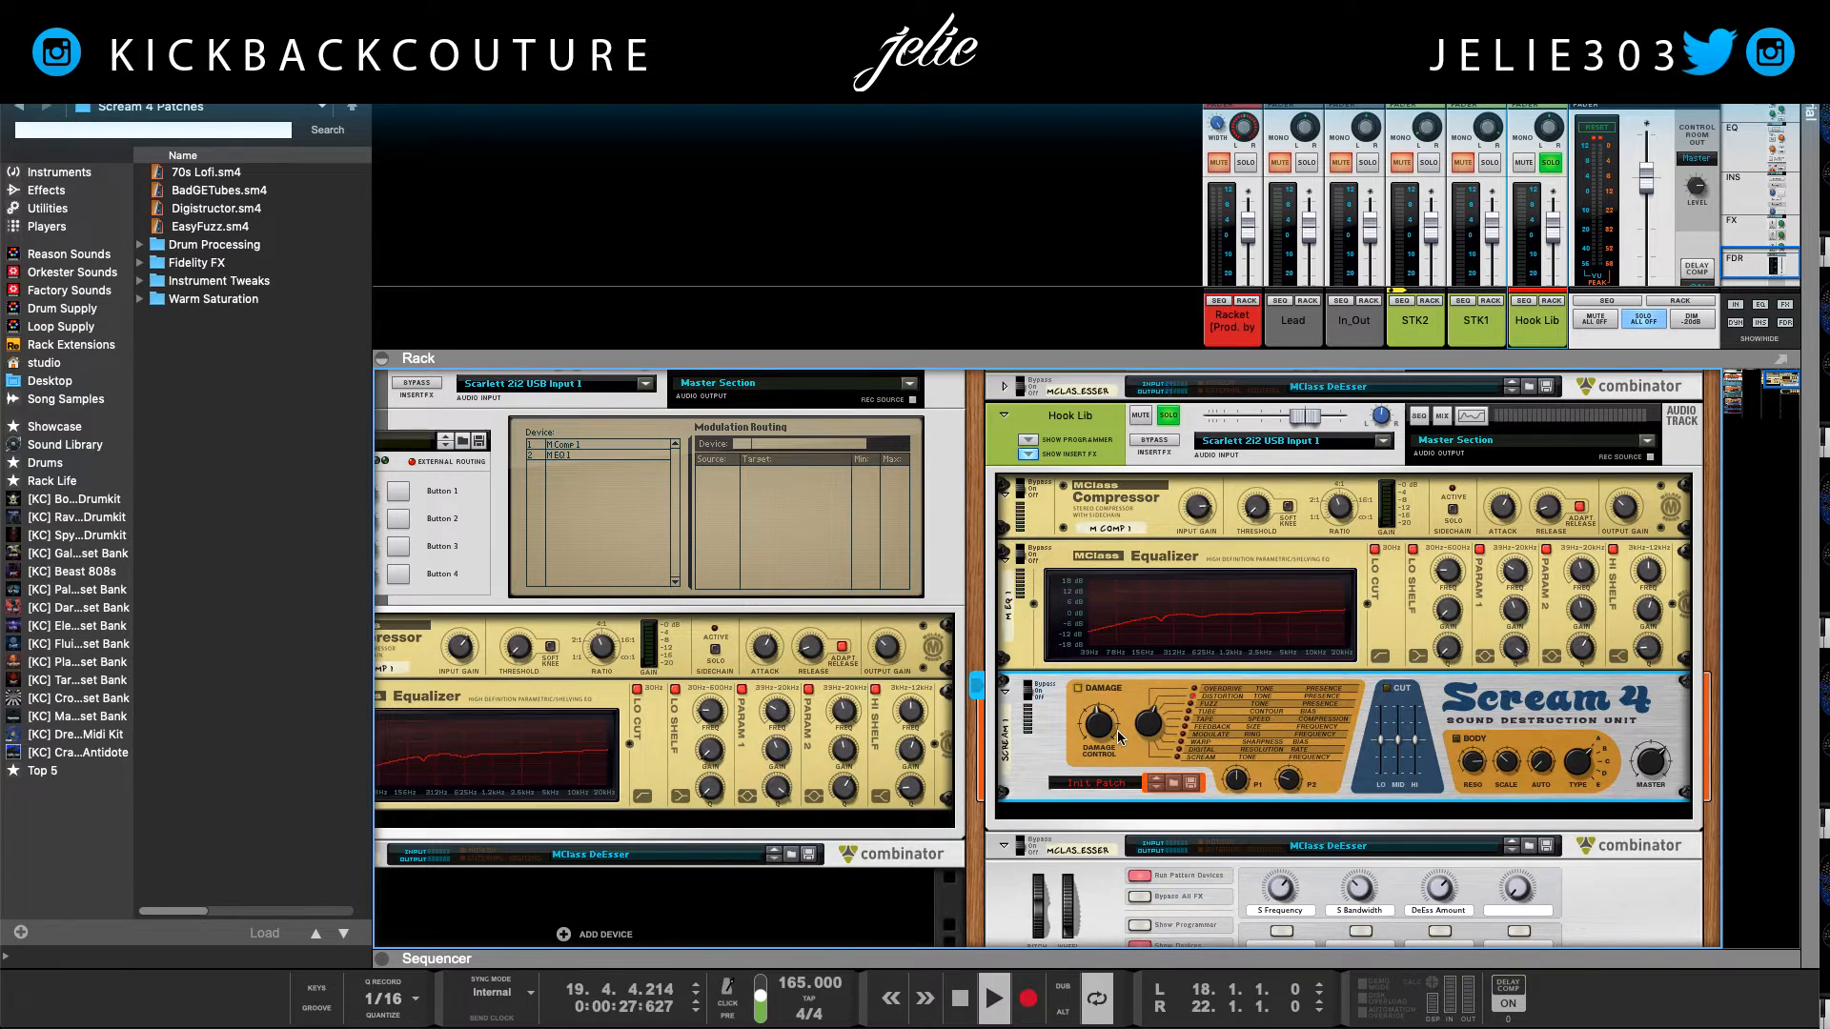
scroll(1117, 736, down, 1)
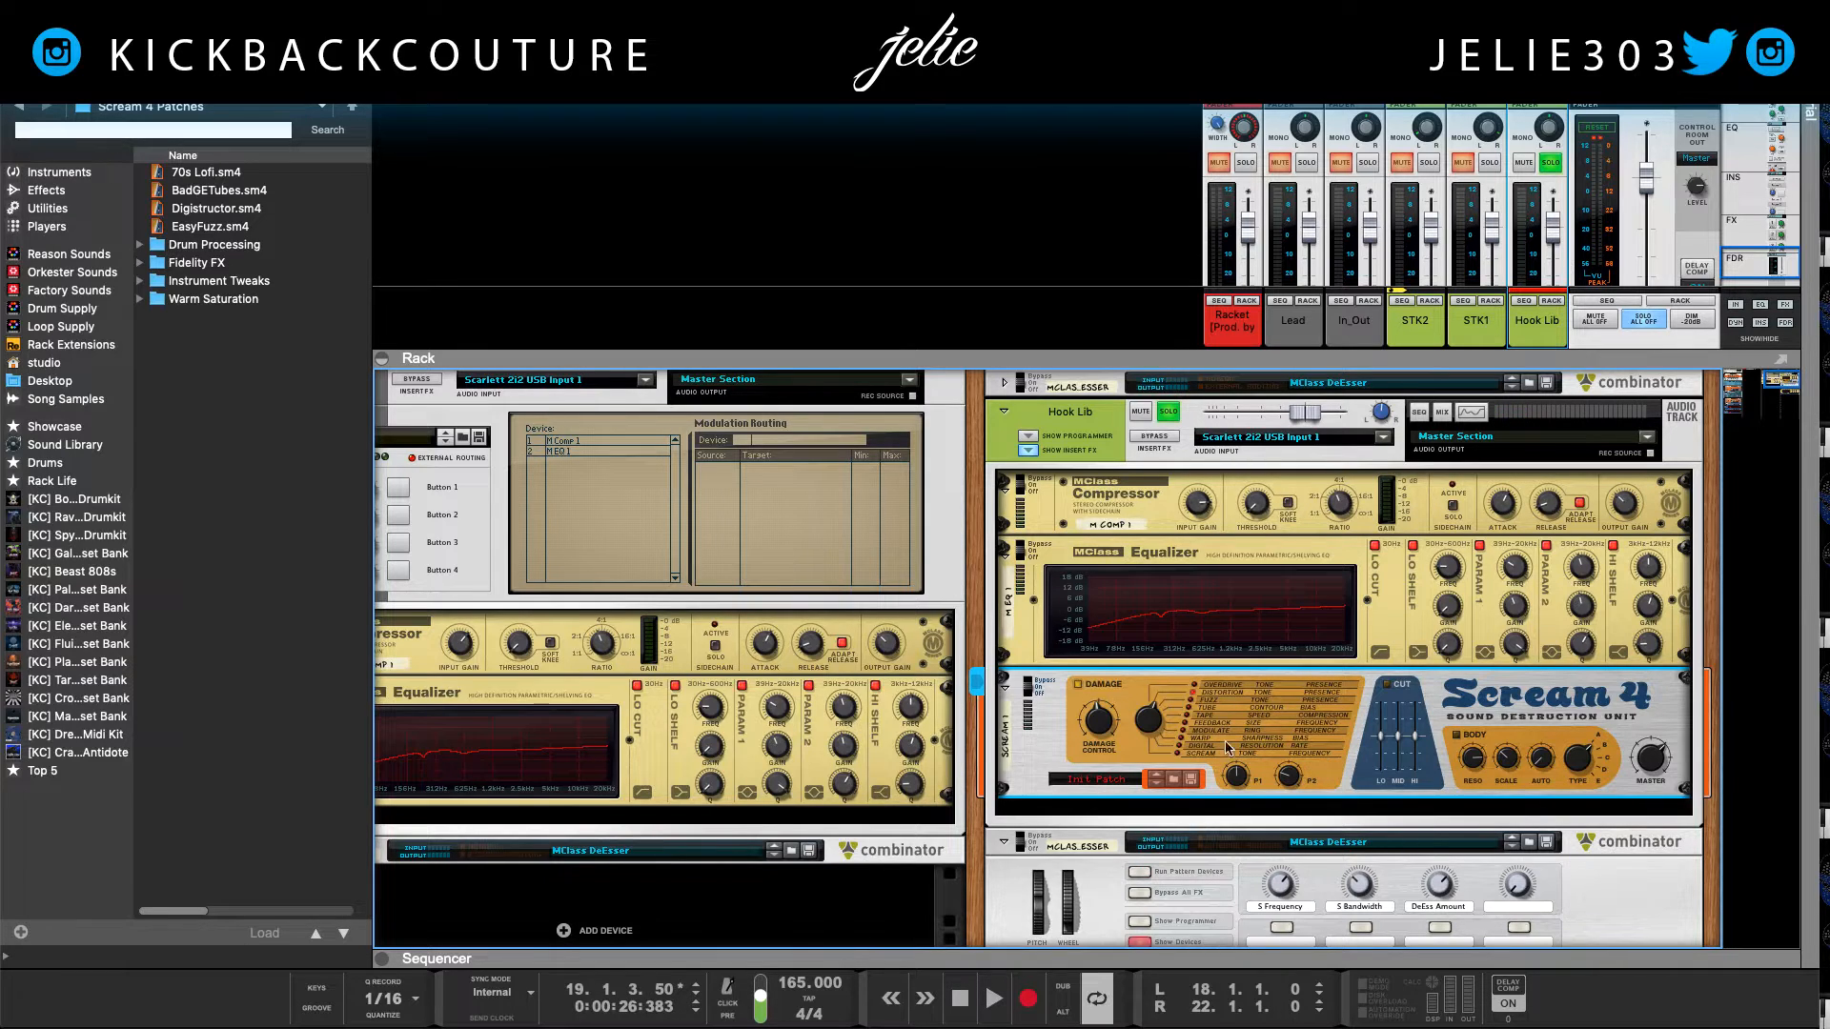
Step: Unsolo Hook Lib and play the full mix while checking Scream 4's master level
click(1178, 414)
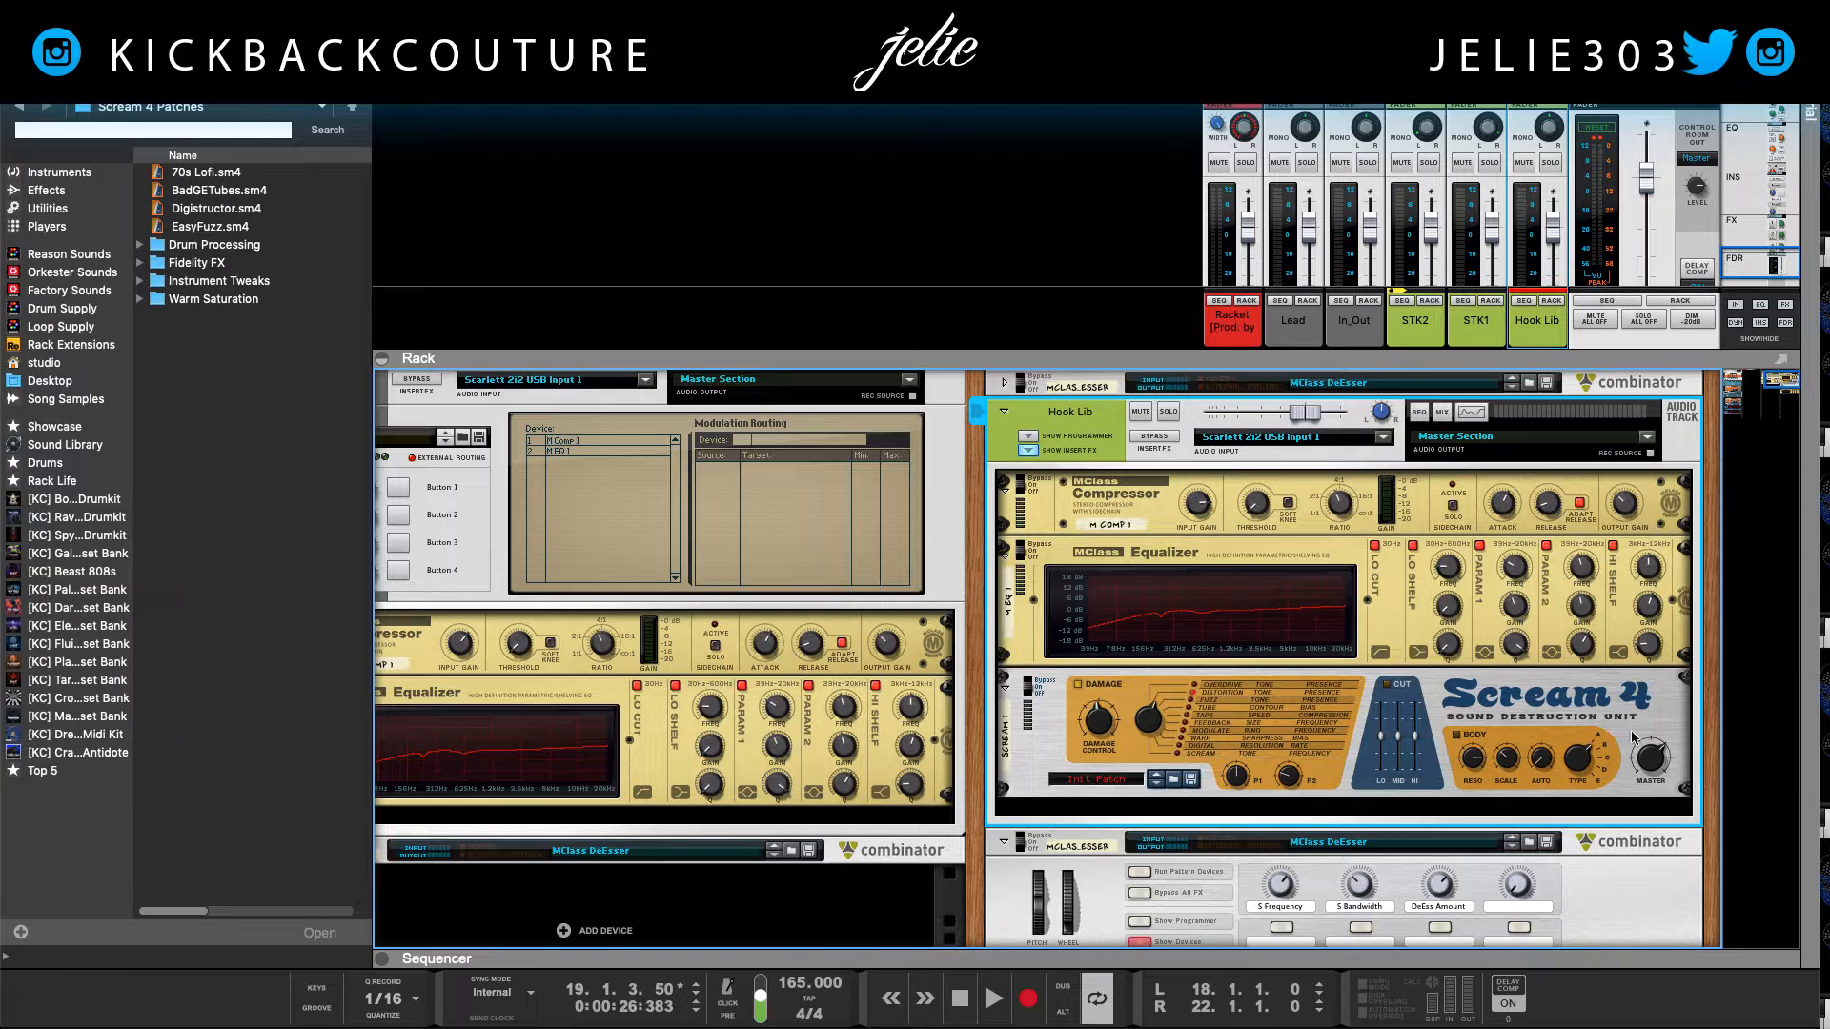
key(space)
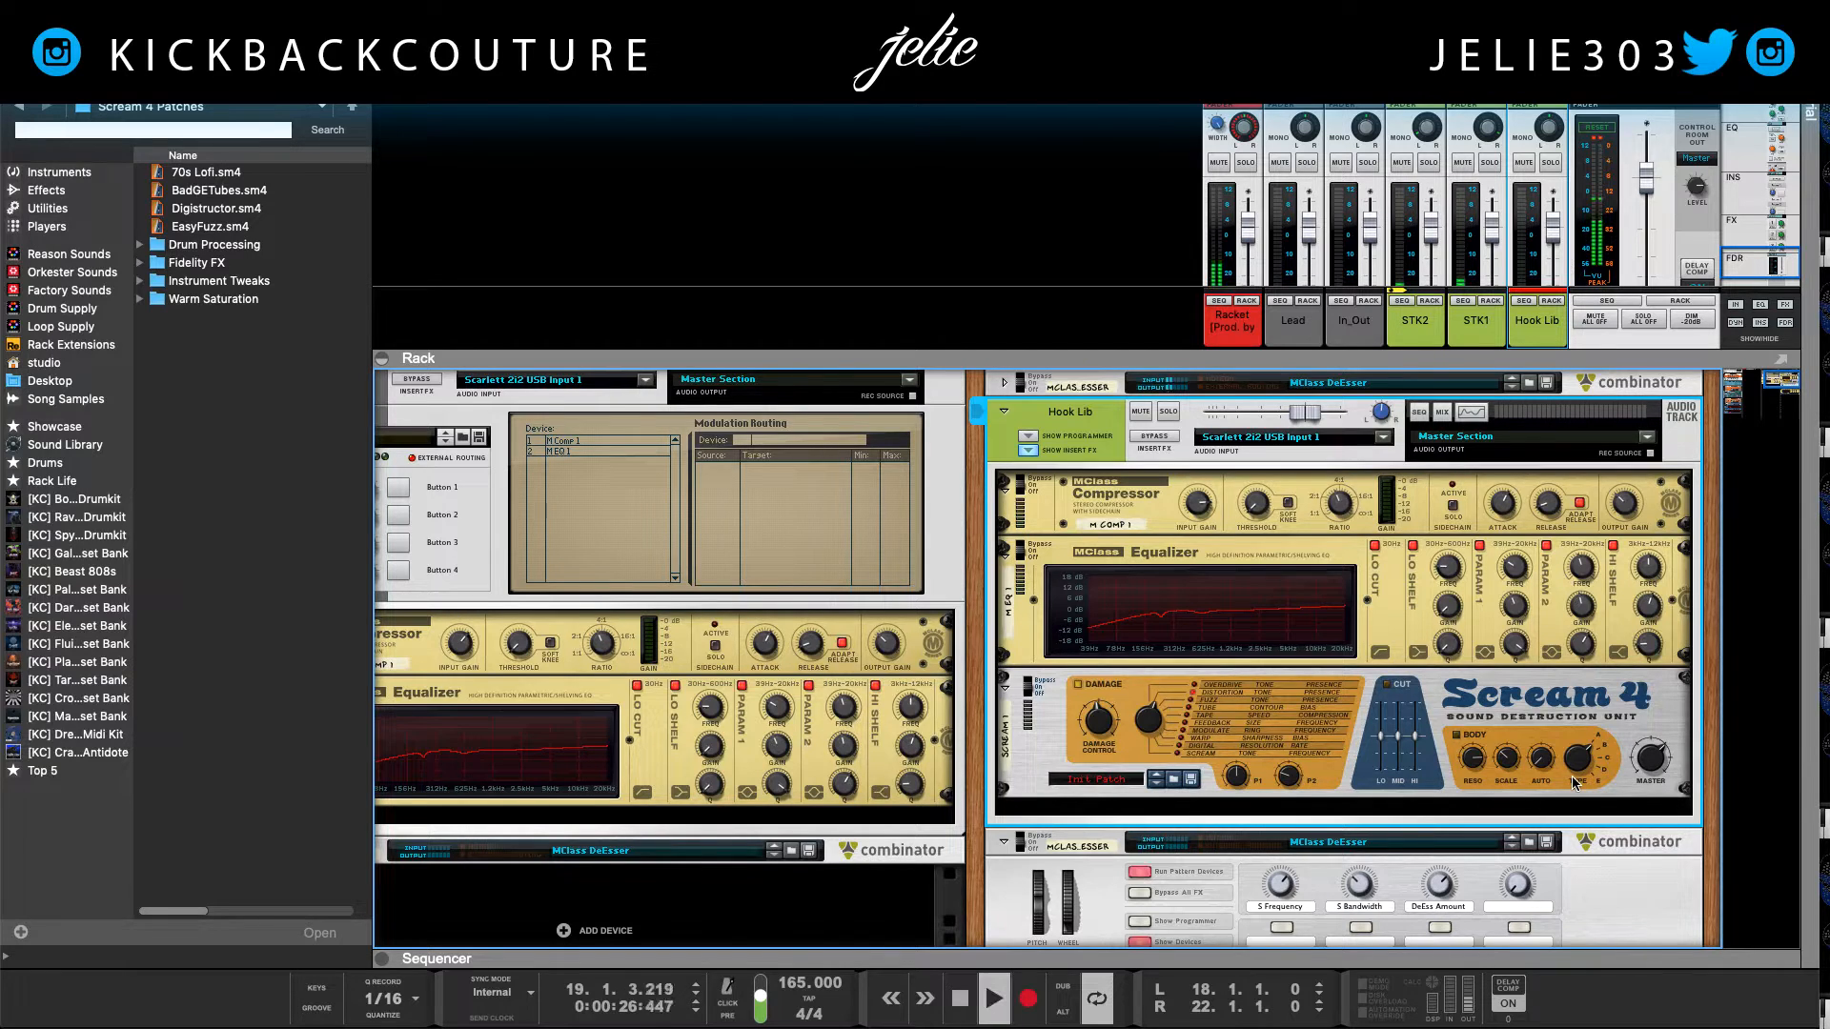
click(1651, 769)
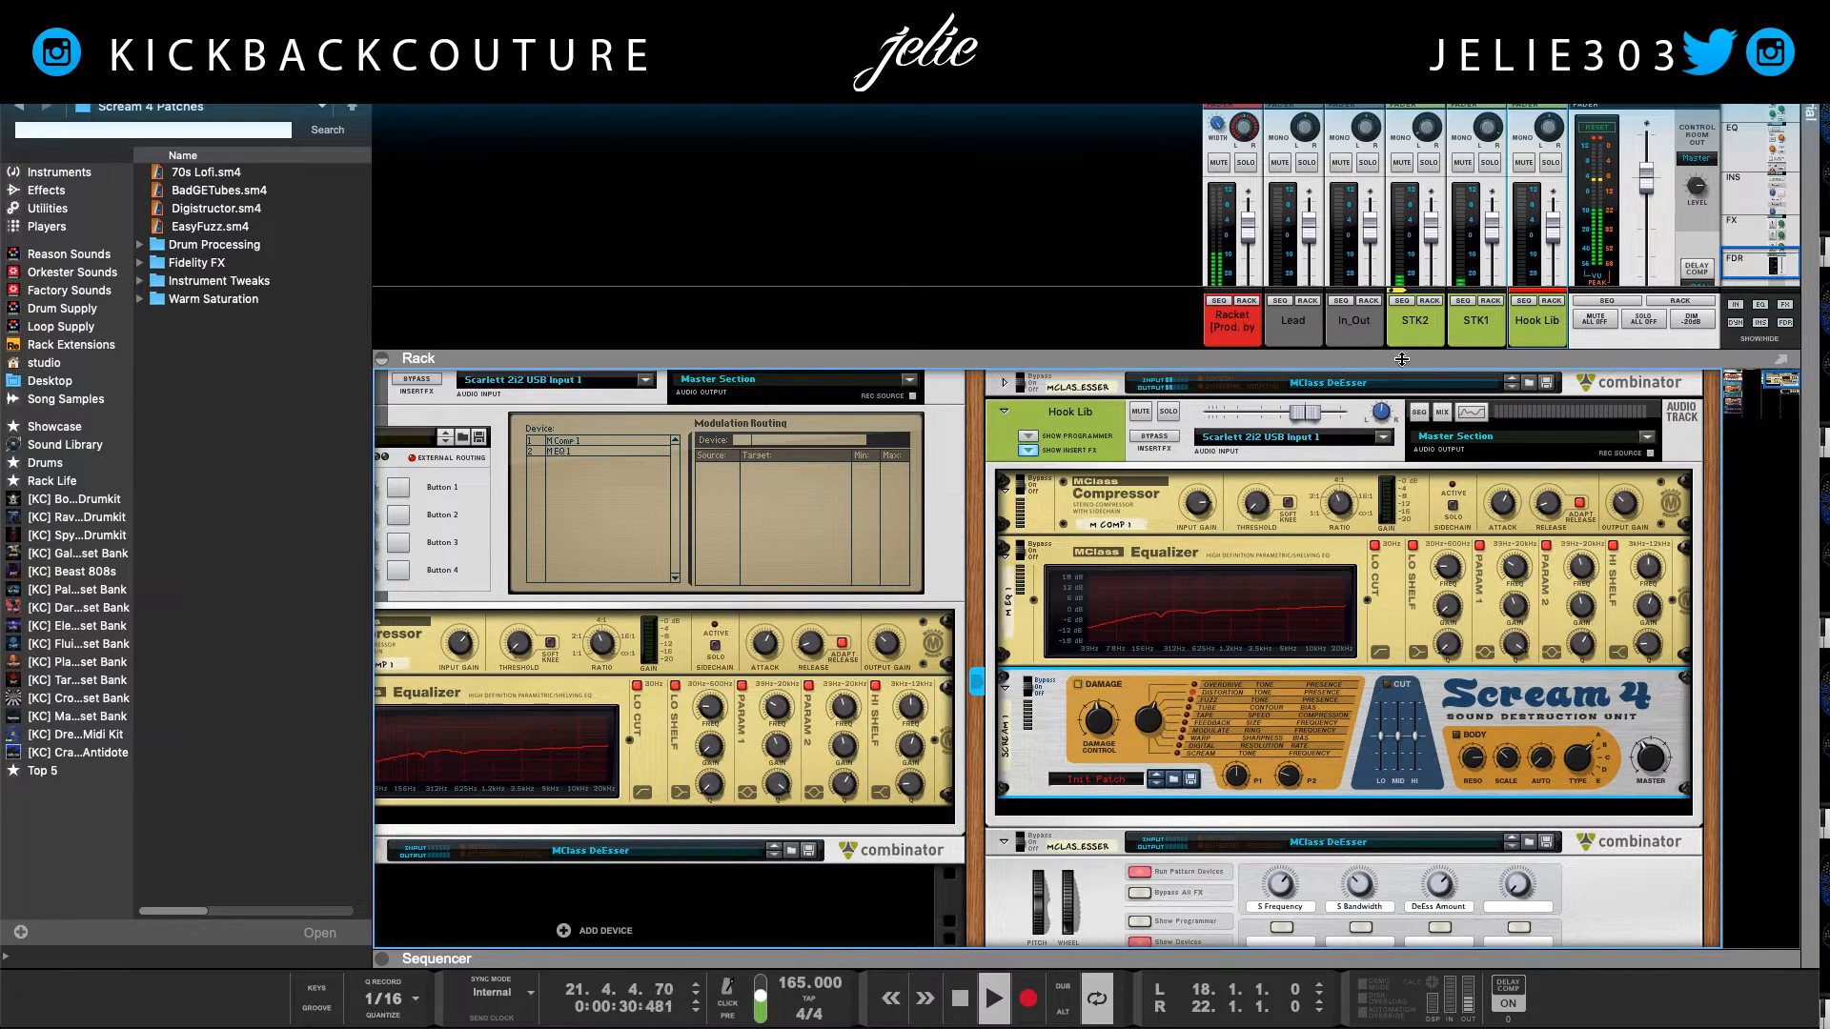
Step: Enlarge the mixer's send section and set Hook Lib's FX1 send level to about -12 dB by ear, then stop playback
scroll(1465, 430, up, 5)
click(1558, 132)
scroll(1558, 131, up, 2)
scroll(1558, 129, up, 4)
scroll(1558, 139, up, 4)
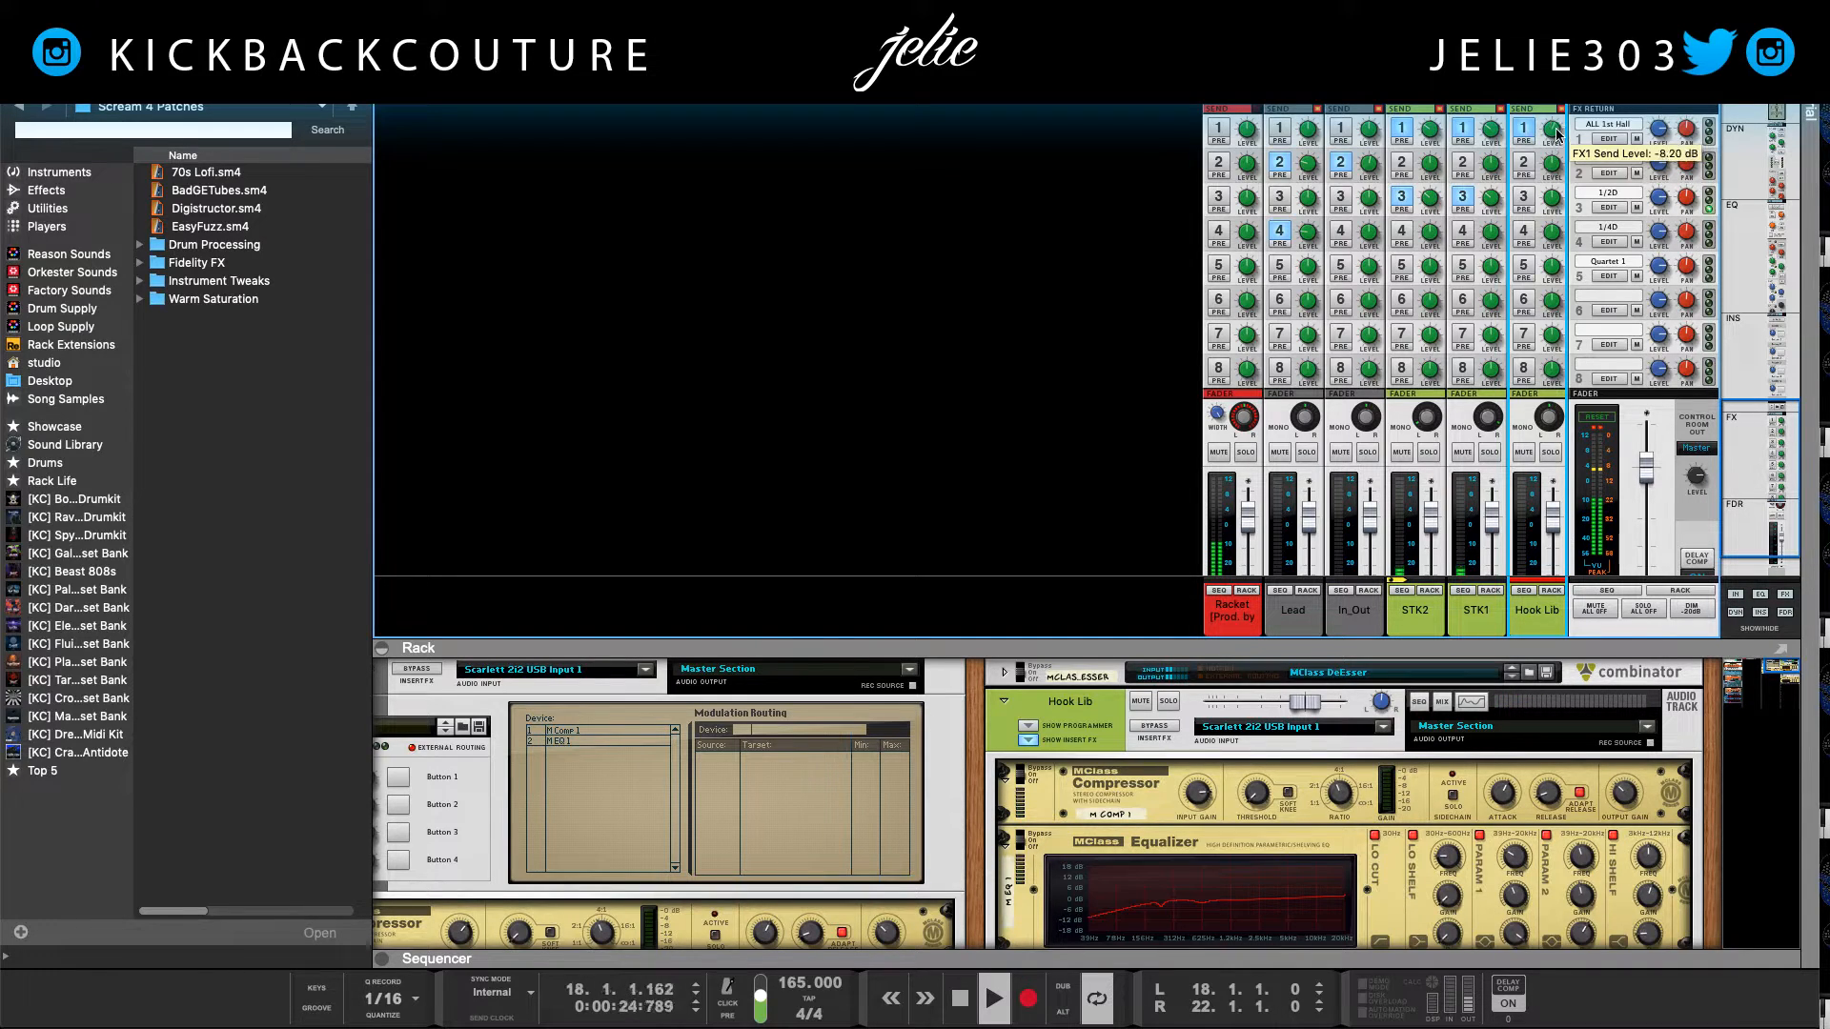
scroll(1557, 137, down, 3)
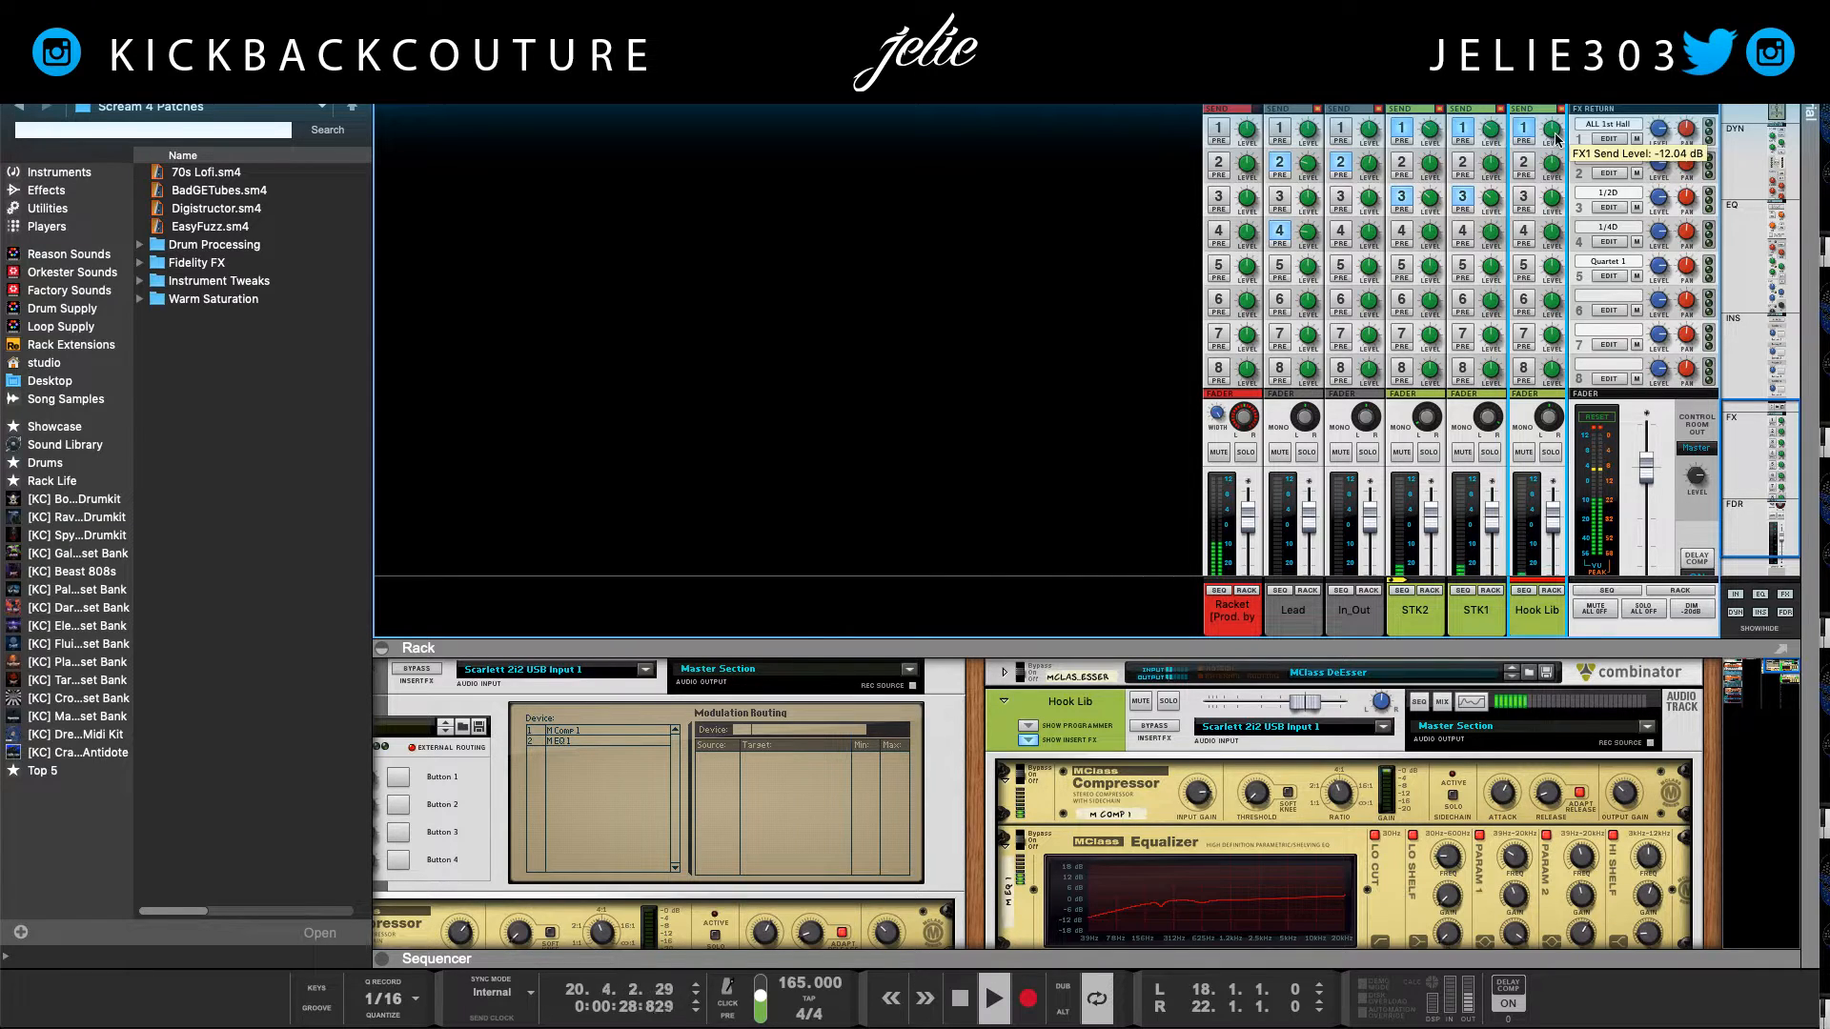
scroll(1418, 799, down, 3)
scroll(1448, 814, down, 2)
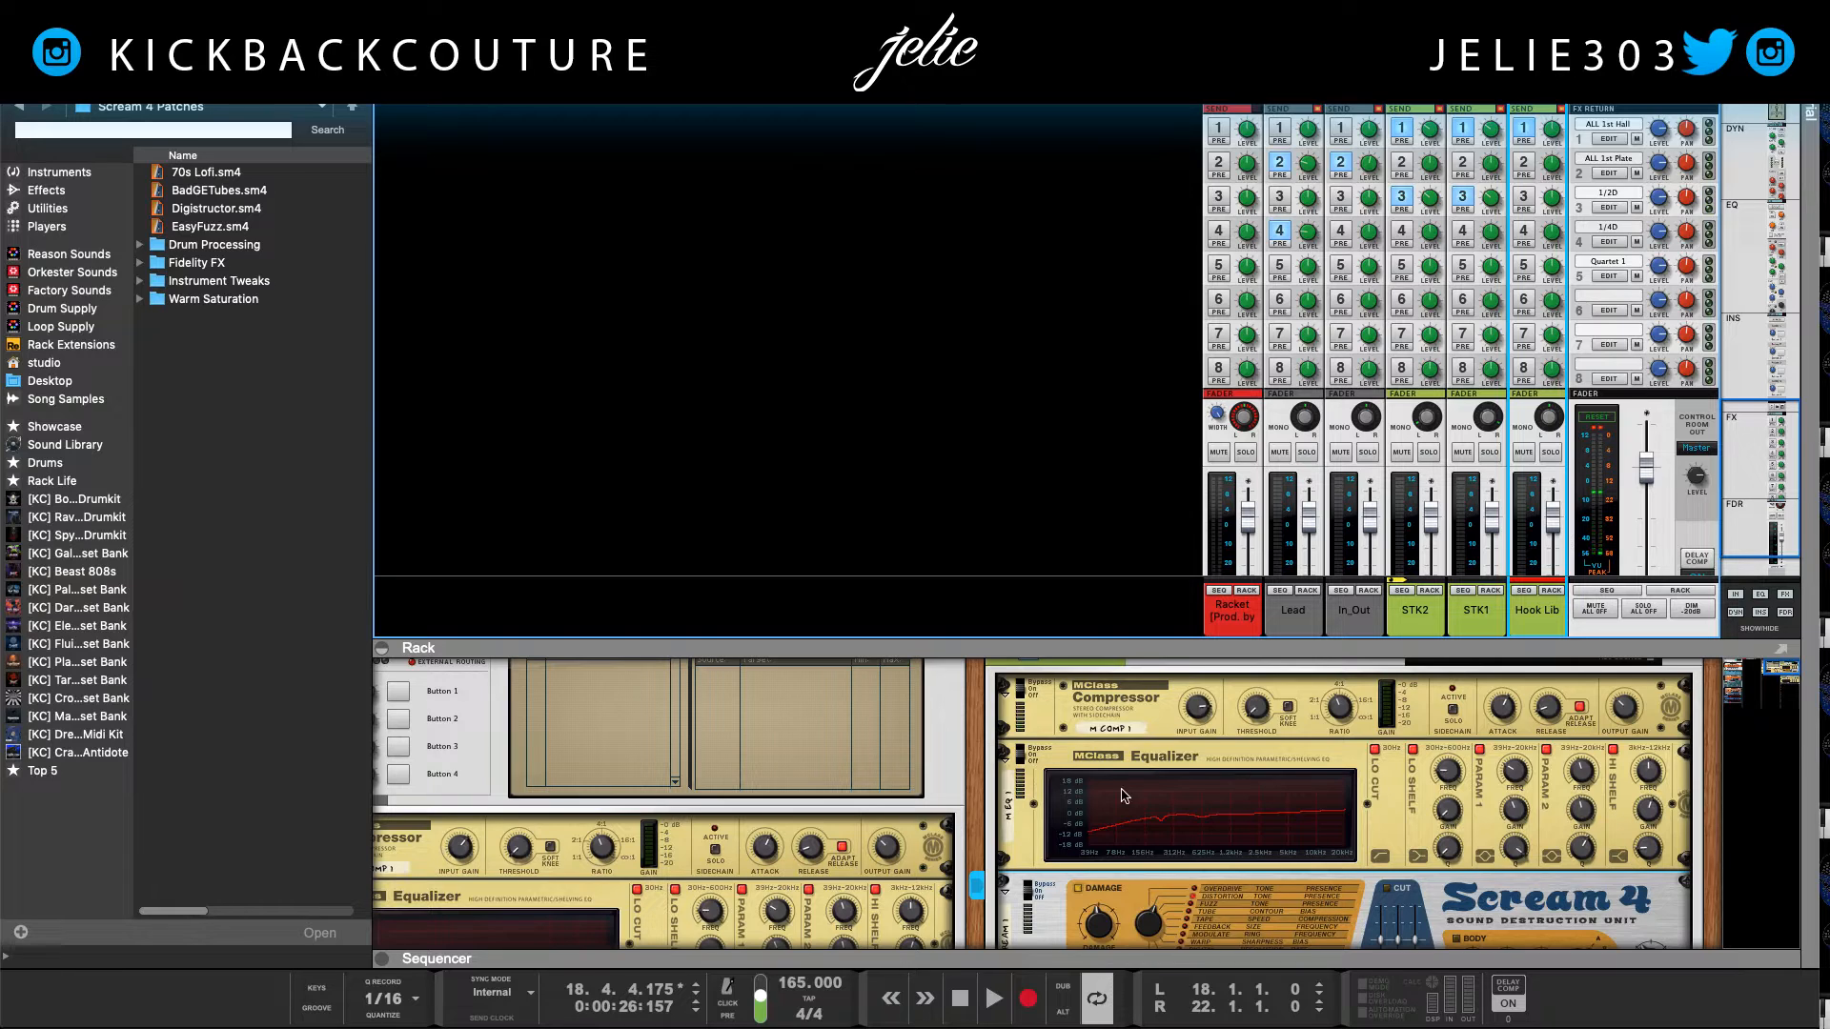
Step: Close the browser, shrink the mixer, and hide Hook Lib's insert effects and the MClass DeEsser Combinator's inner devices
click(10, 48)
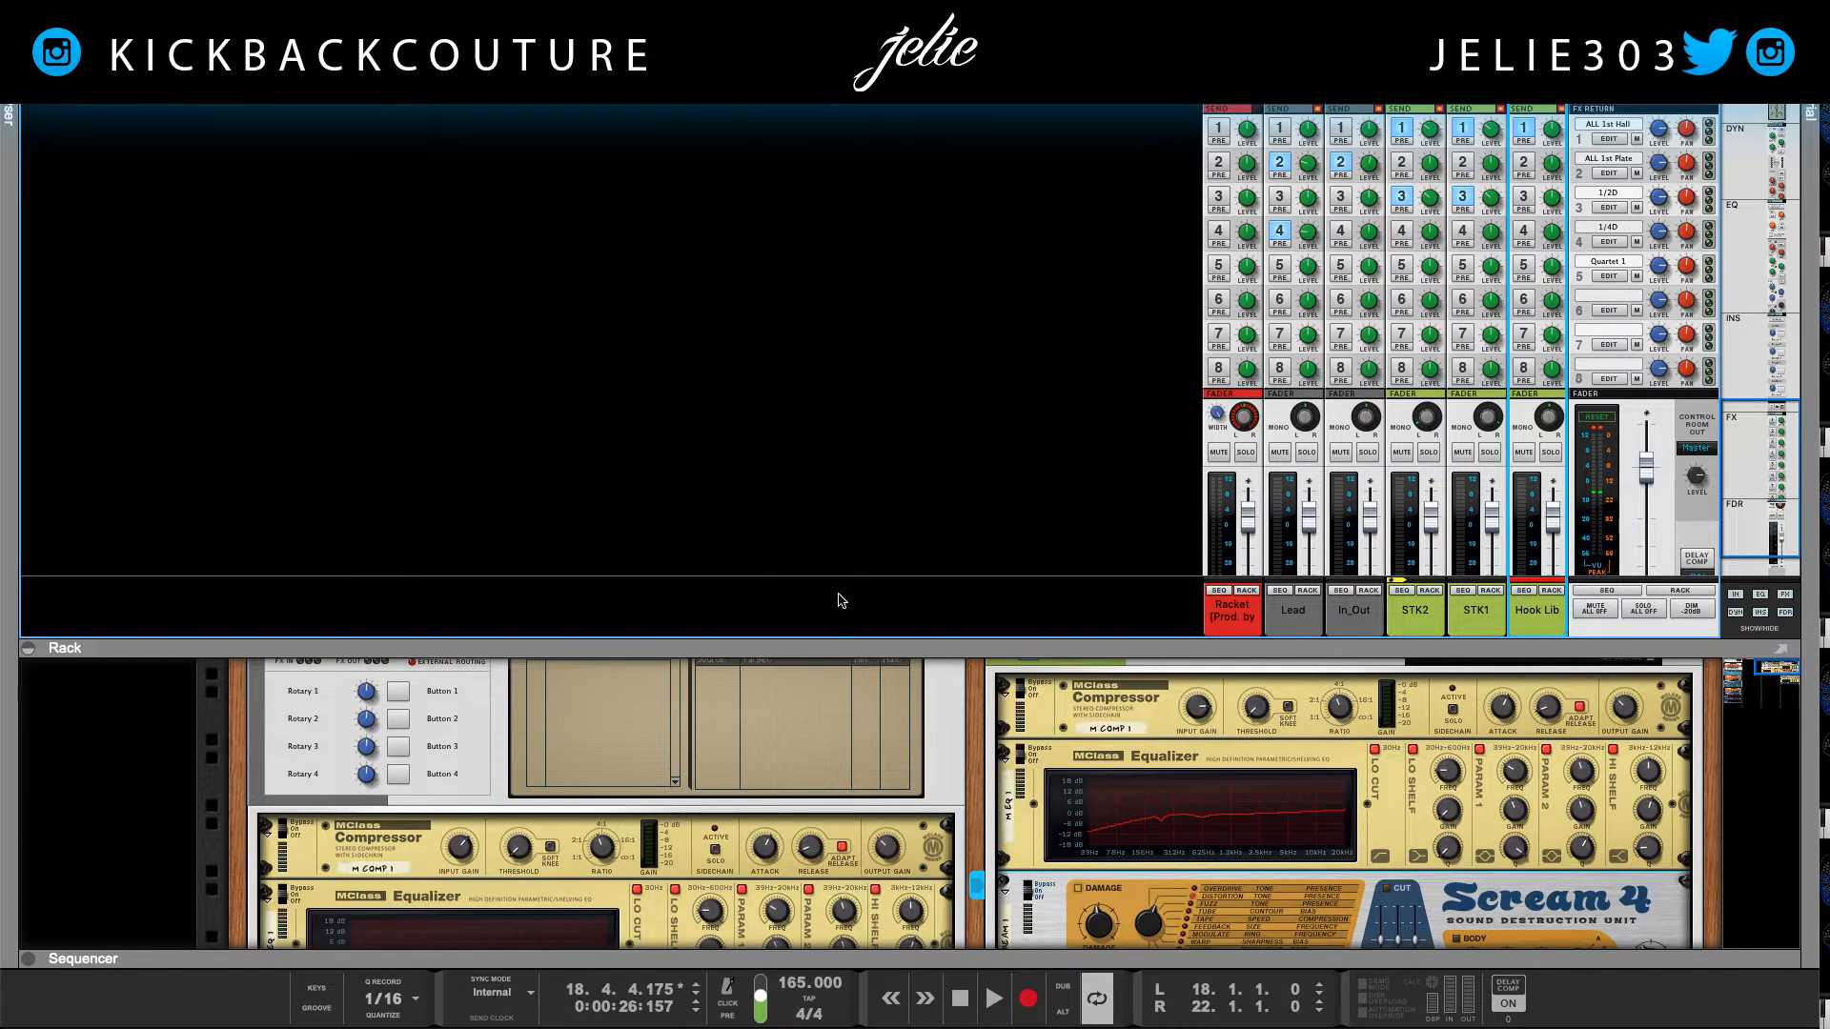
drag(830, 641, 811, 565)
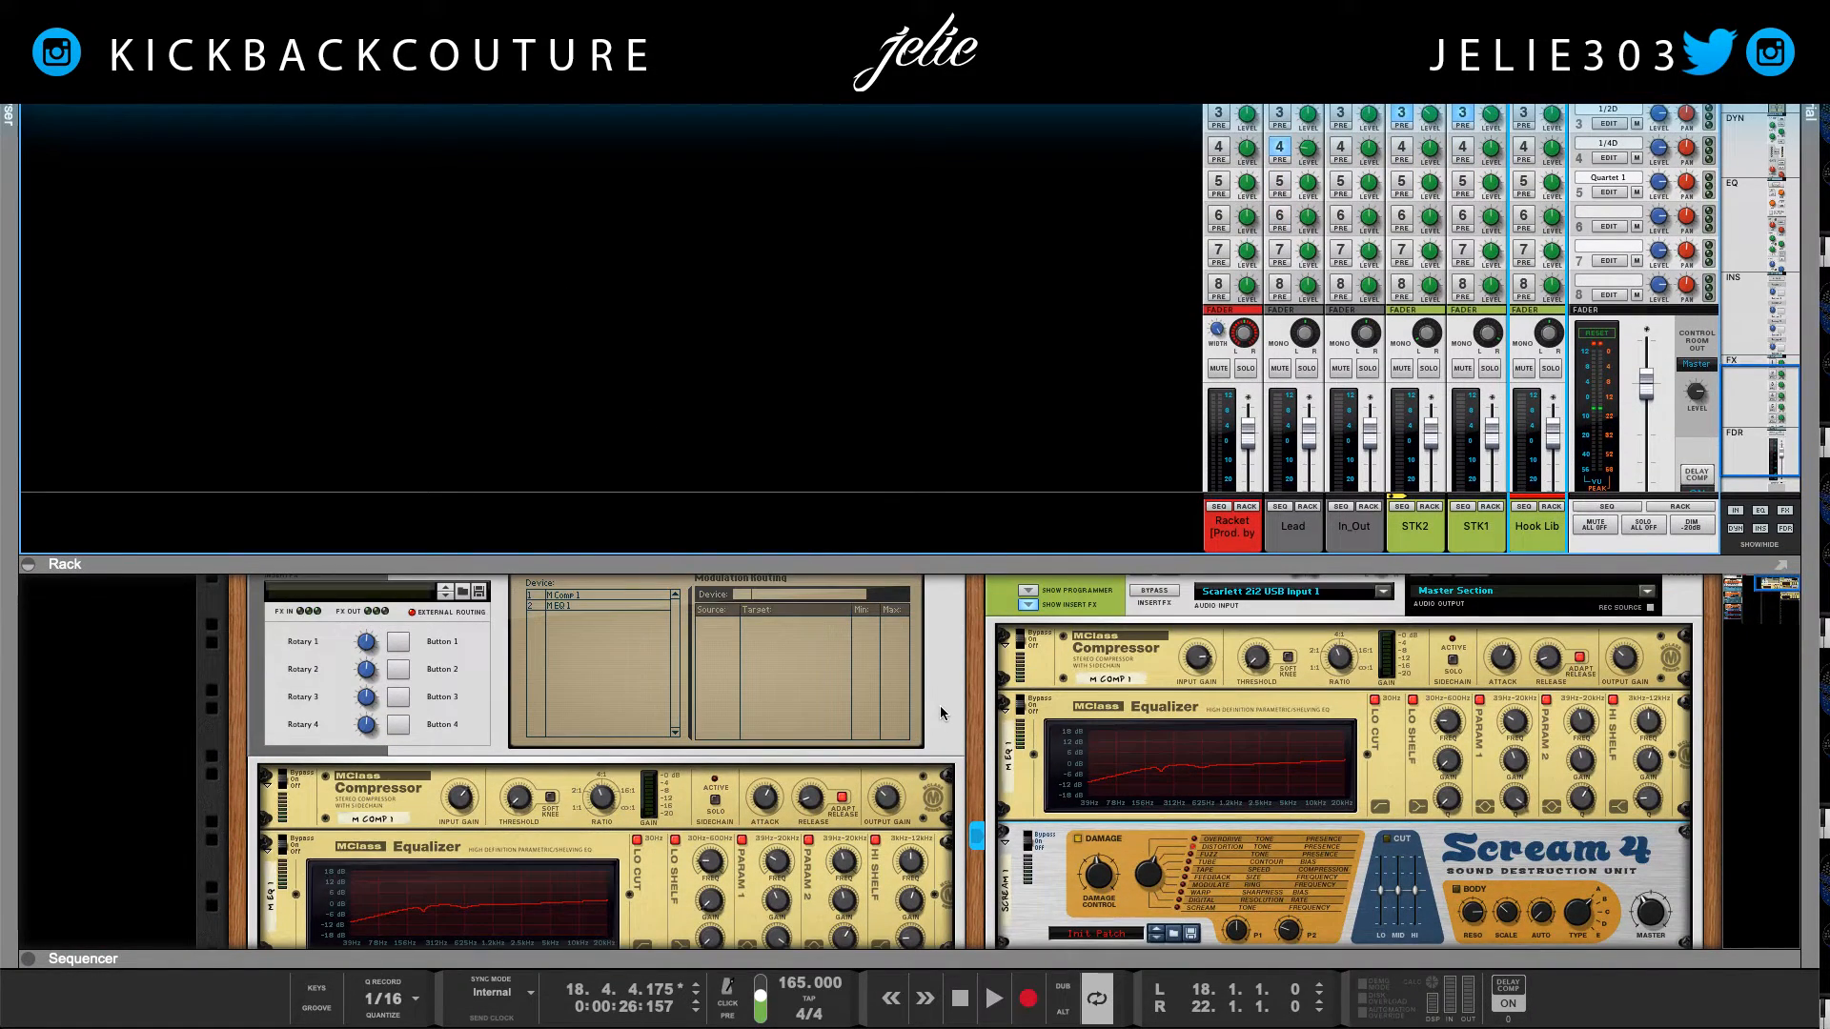
click(1029, 605)
click(1013, 694)
click(1139, 730)
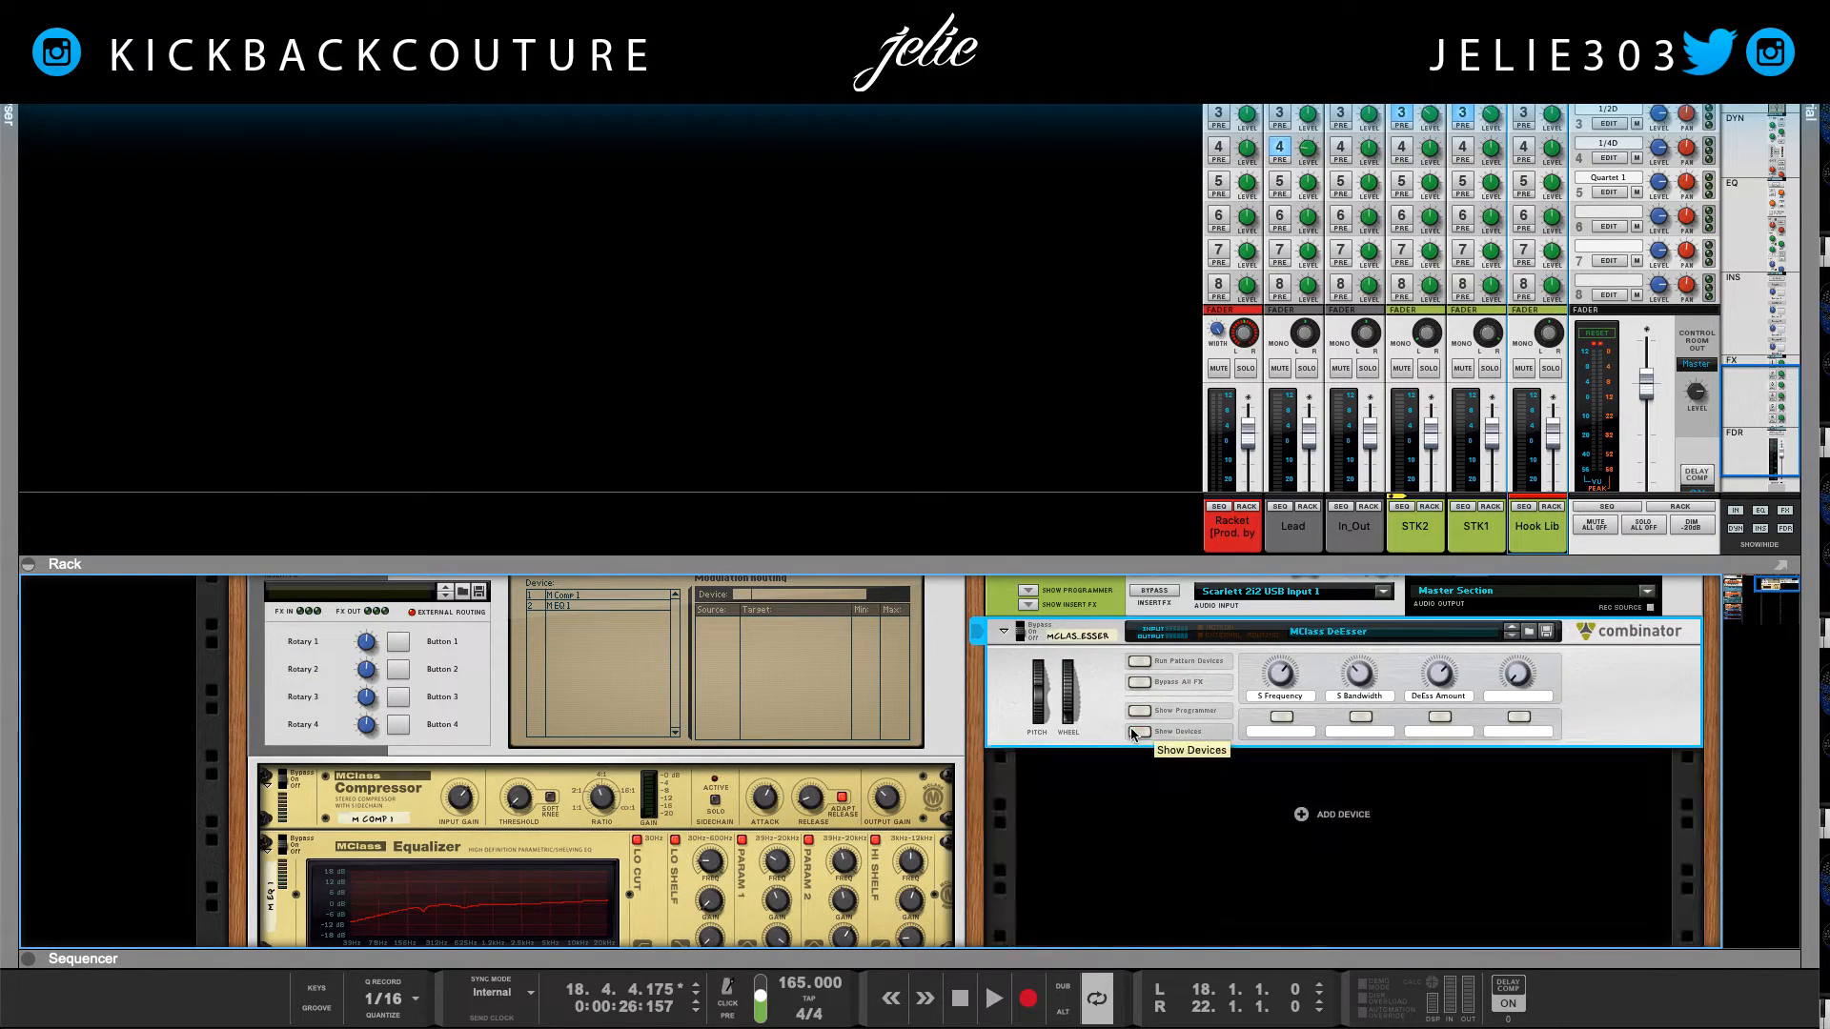
click(1017, 795)
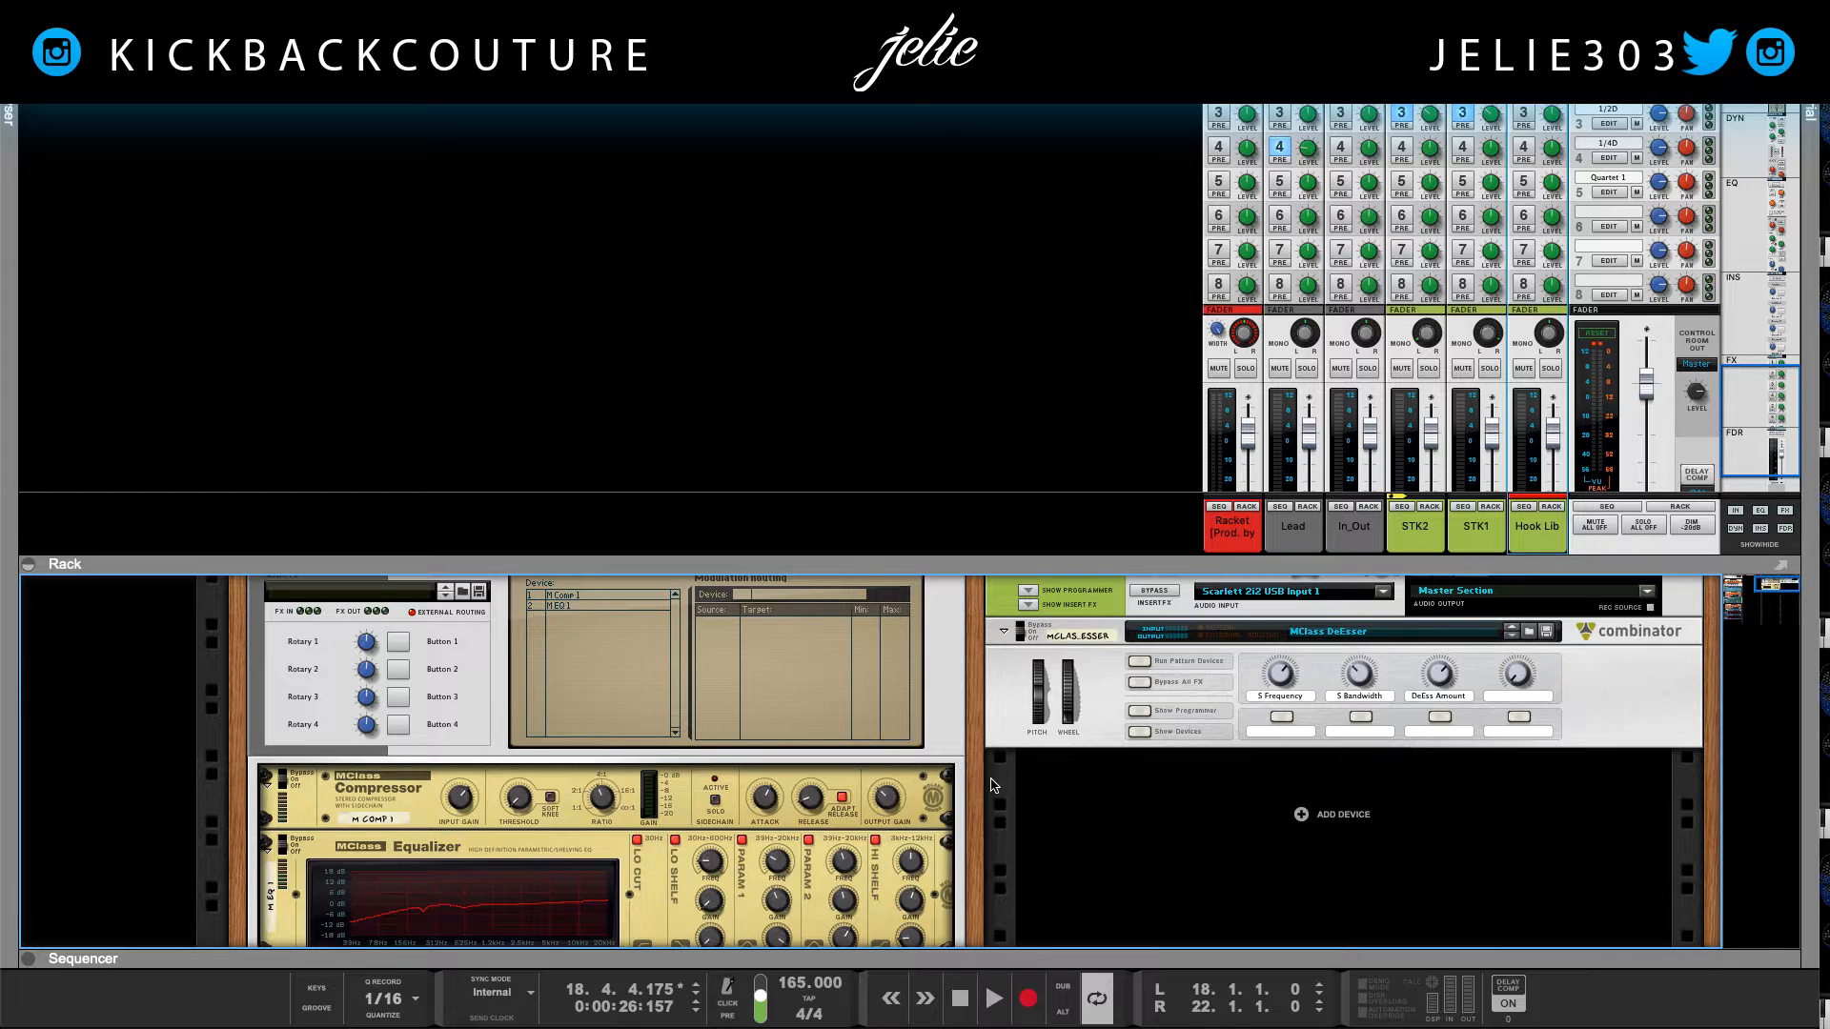
Step: Bring the Hook Lib track into view, replay the loop from its start in the full mix, and stop playback
scroll(963, 800, up, 2)
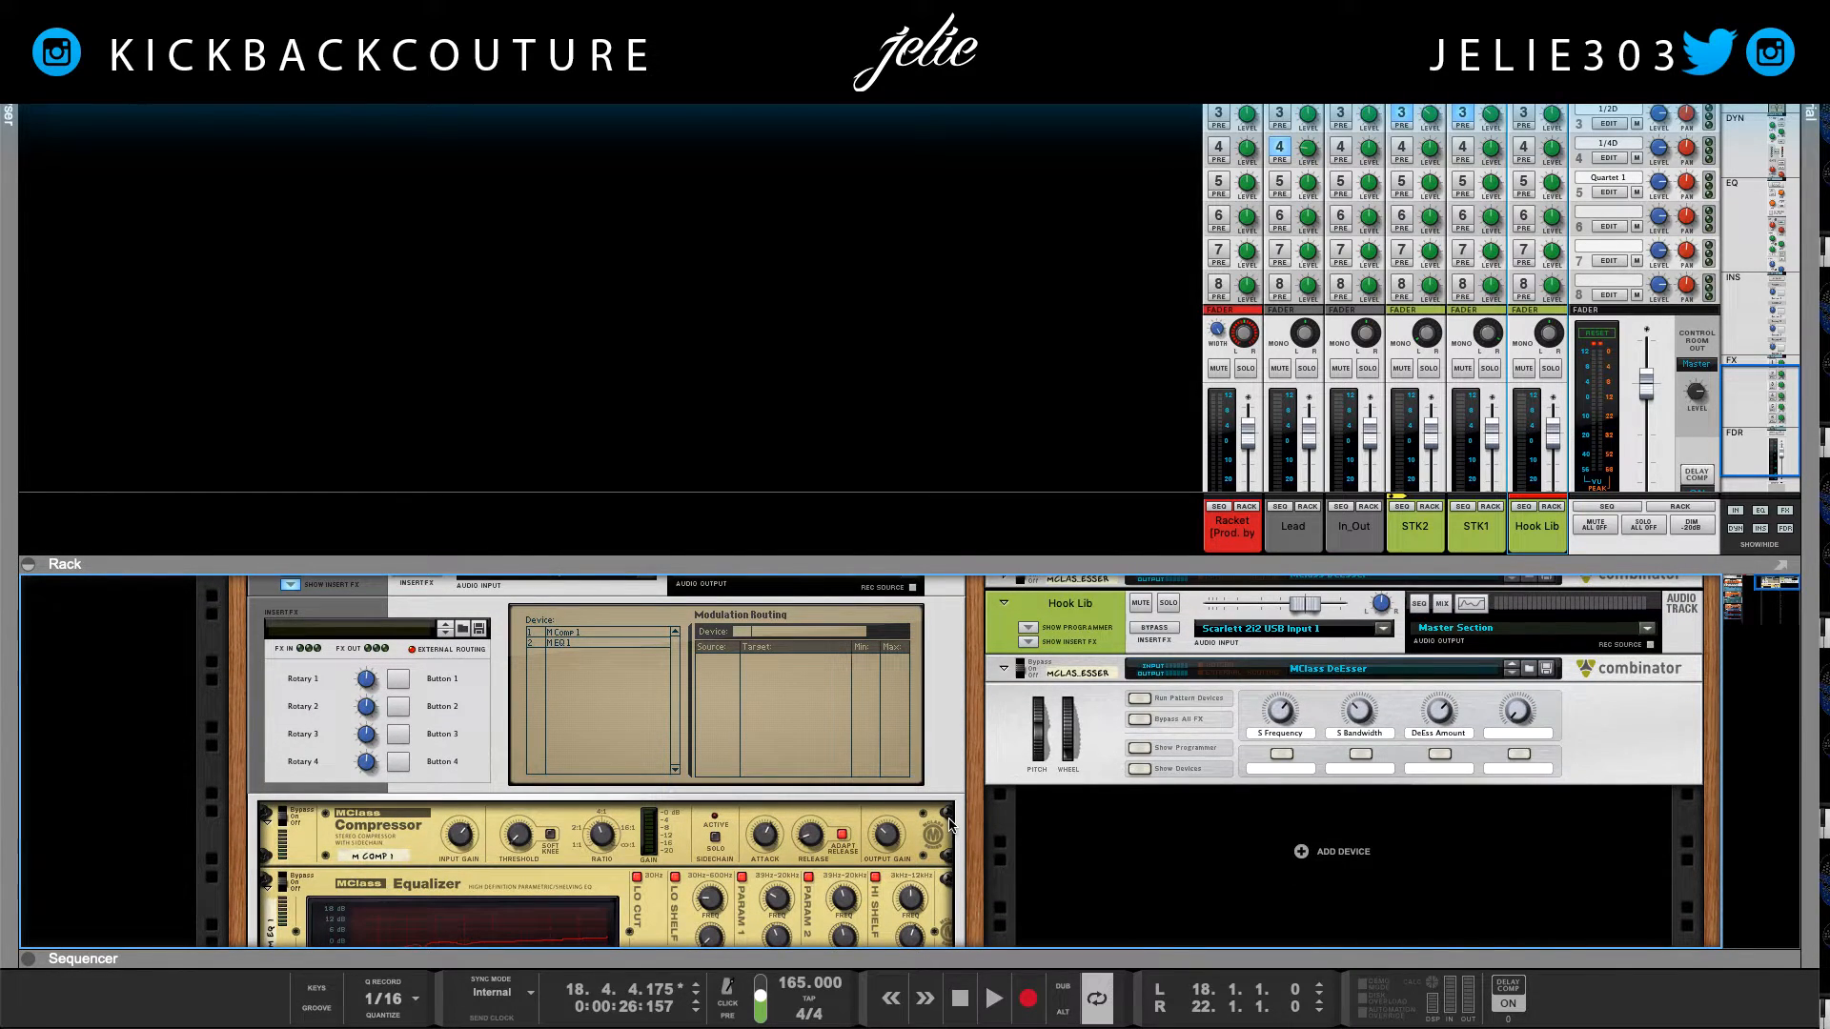
scroll(1101, 674, up, 2)
scroll(1086, 455, up, 2)
scroll(1086, 456, up, 1)
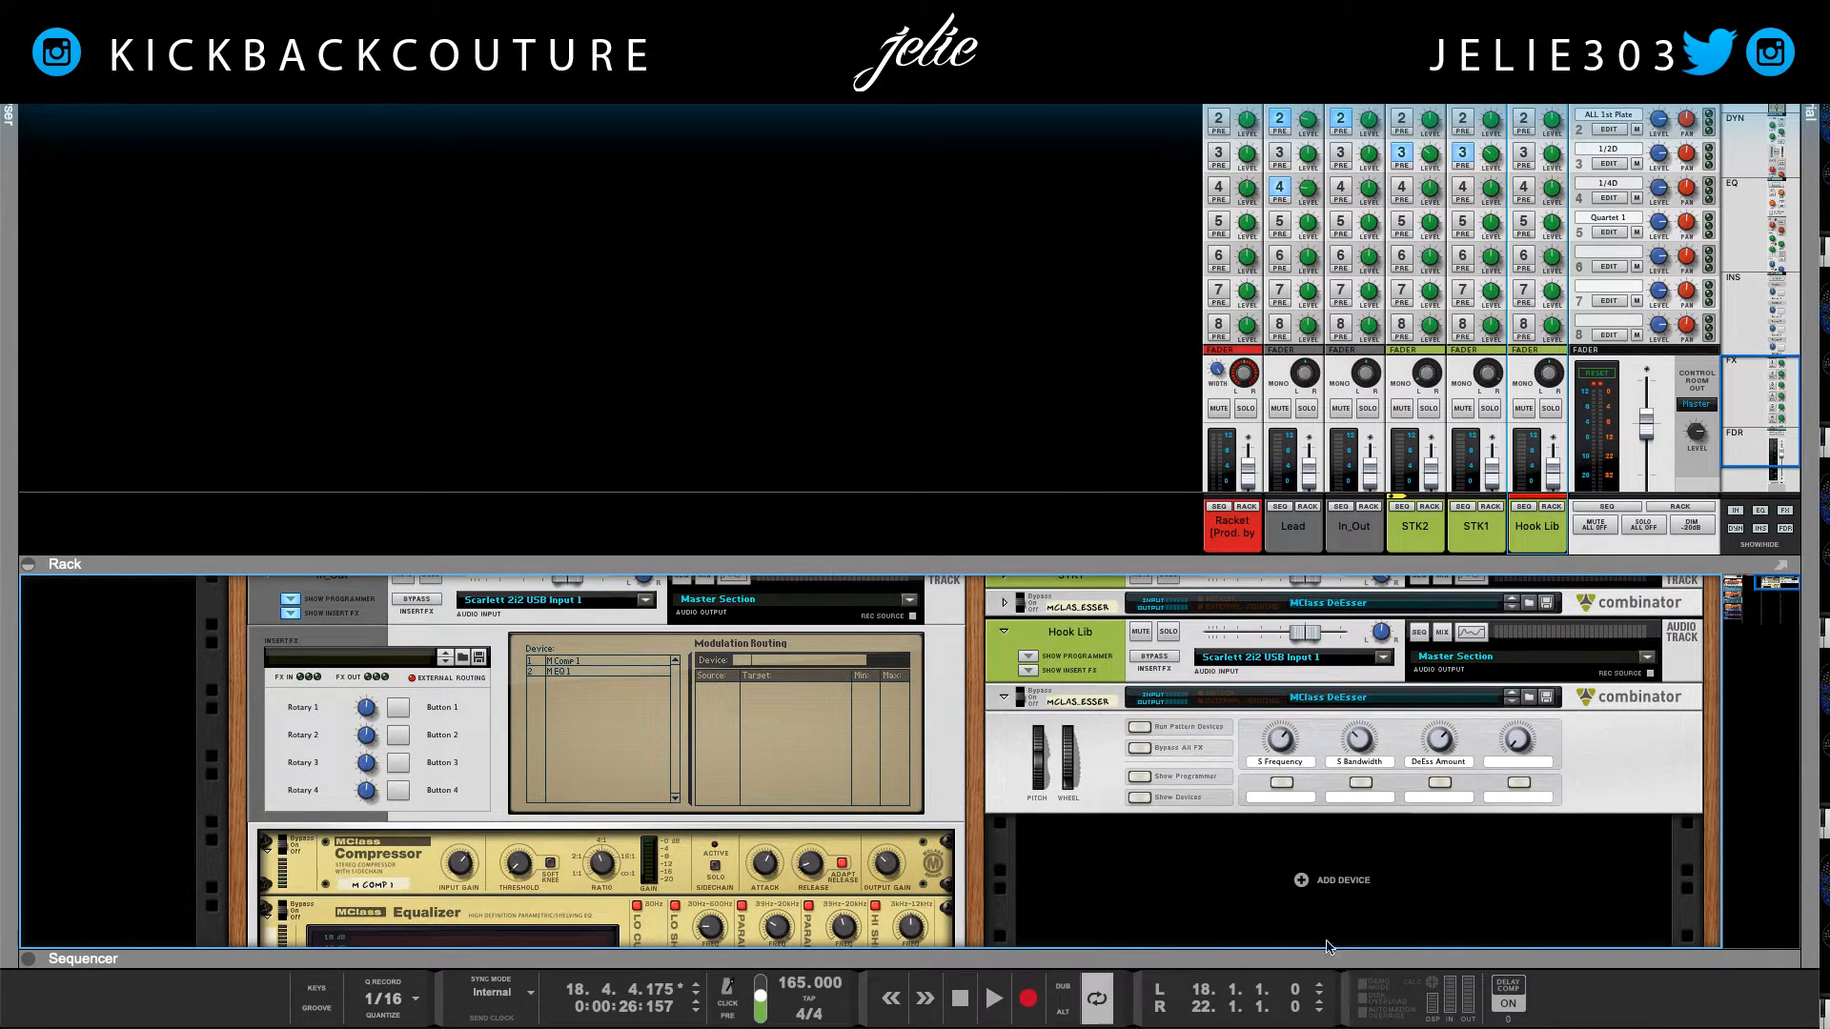
key(shift+Return)
key(space)
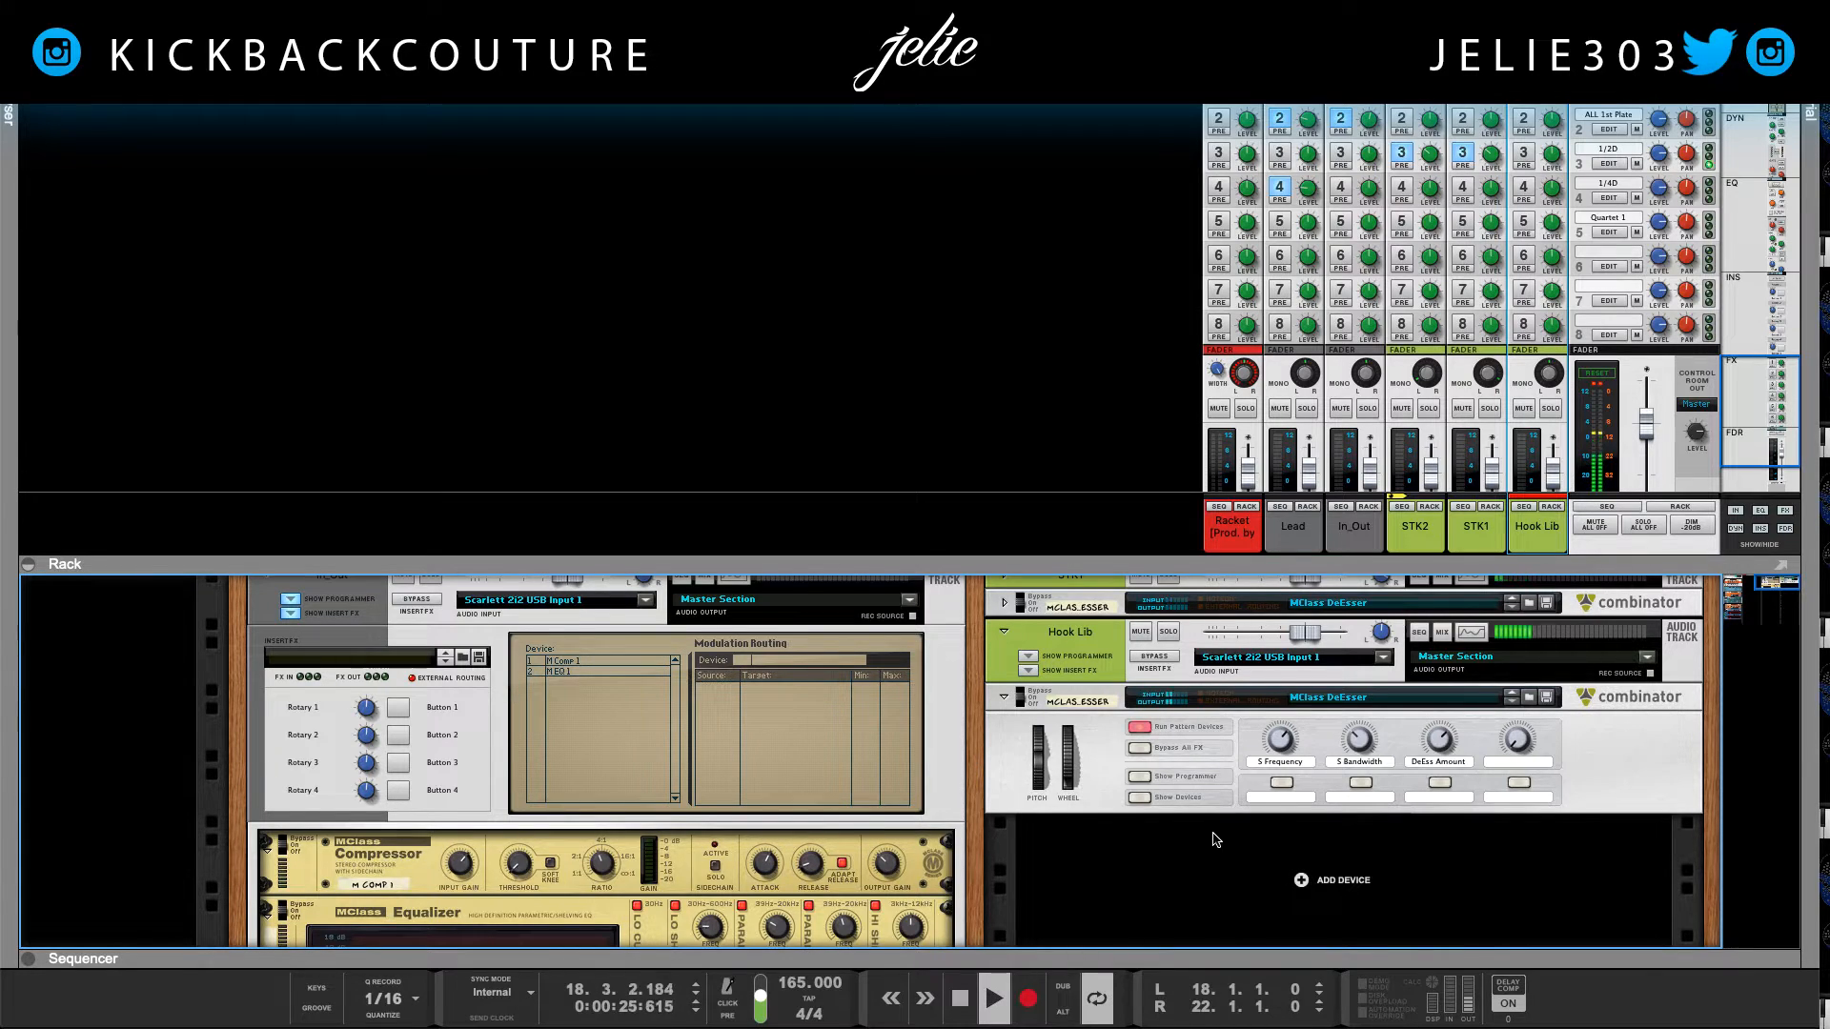
key(space)
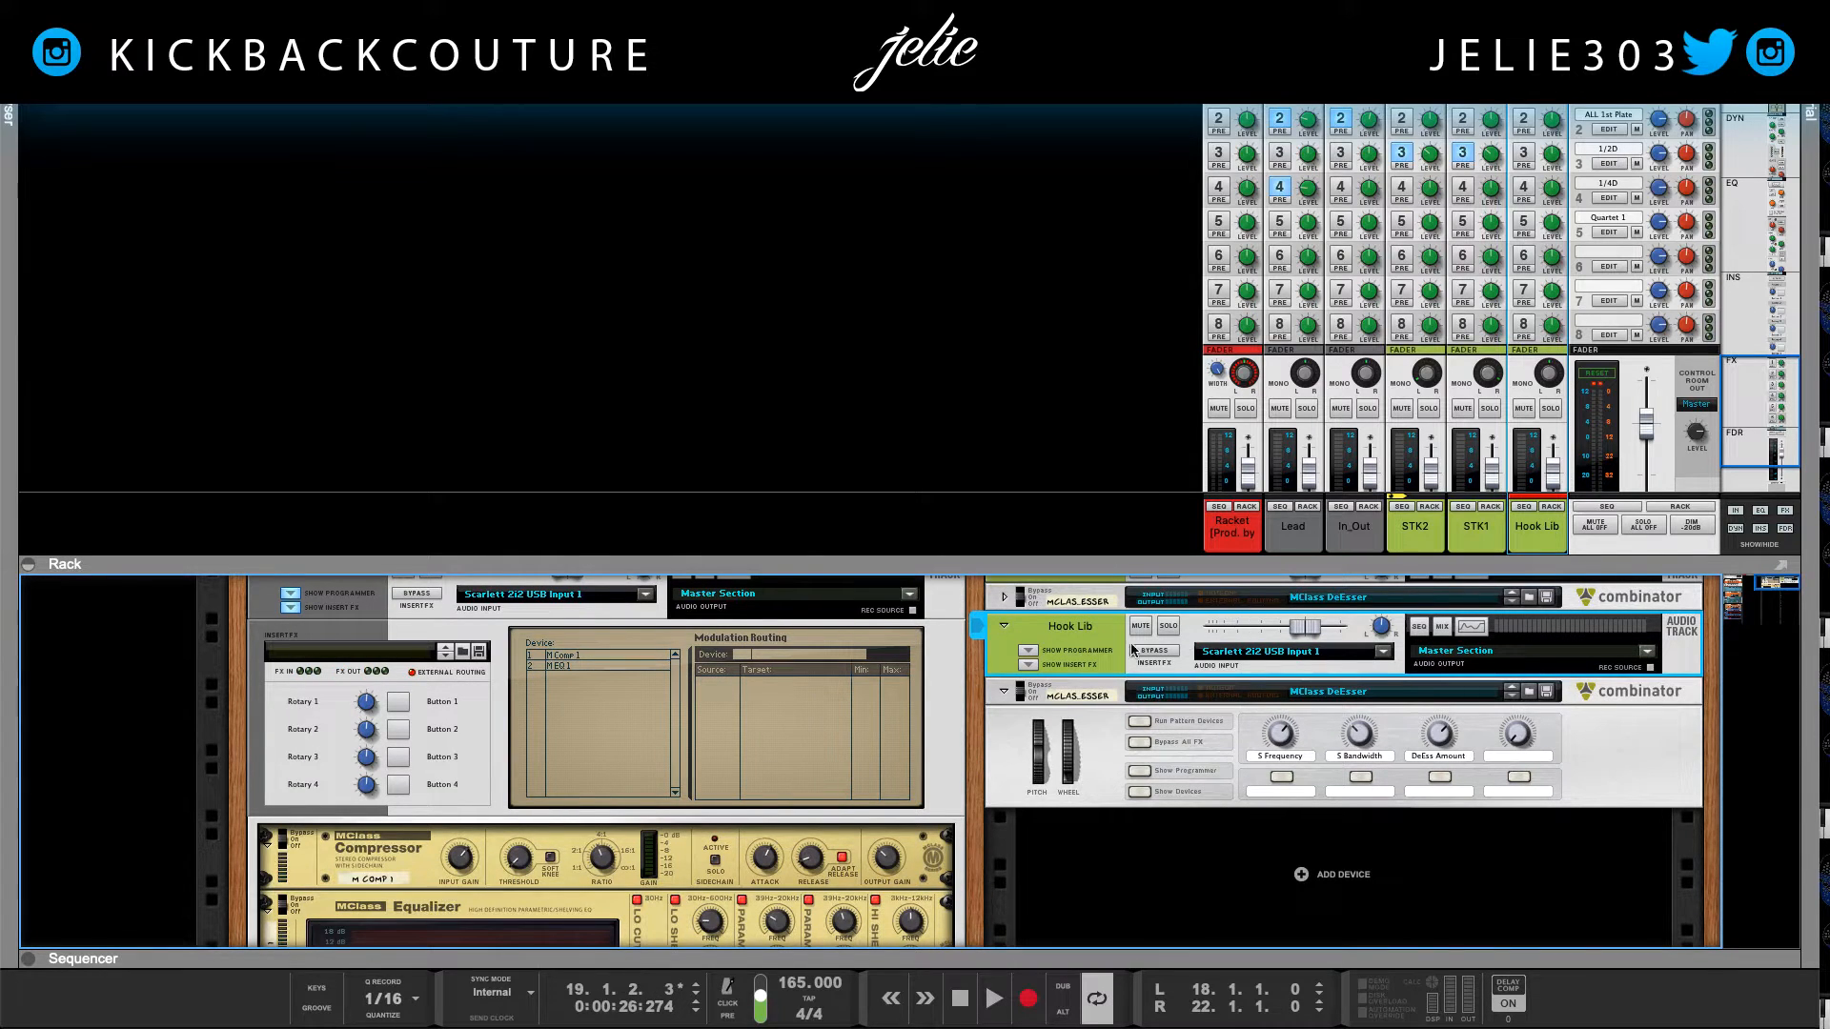
Step: Open automation editing for the Hook Lib track's pan to create its Pan lane in the sequencer
scroll(1073, 688, up, 2)
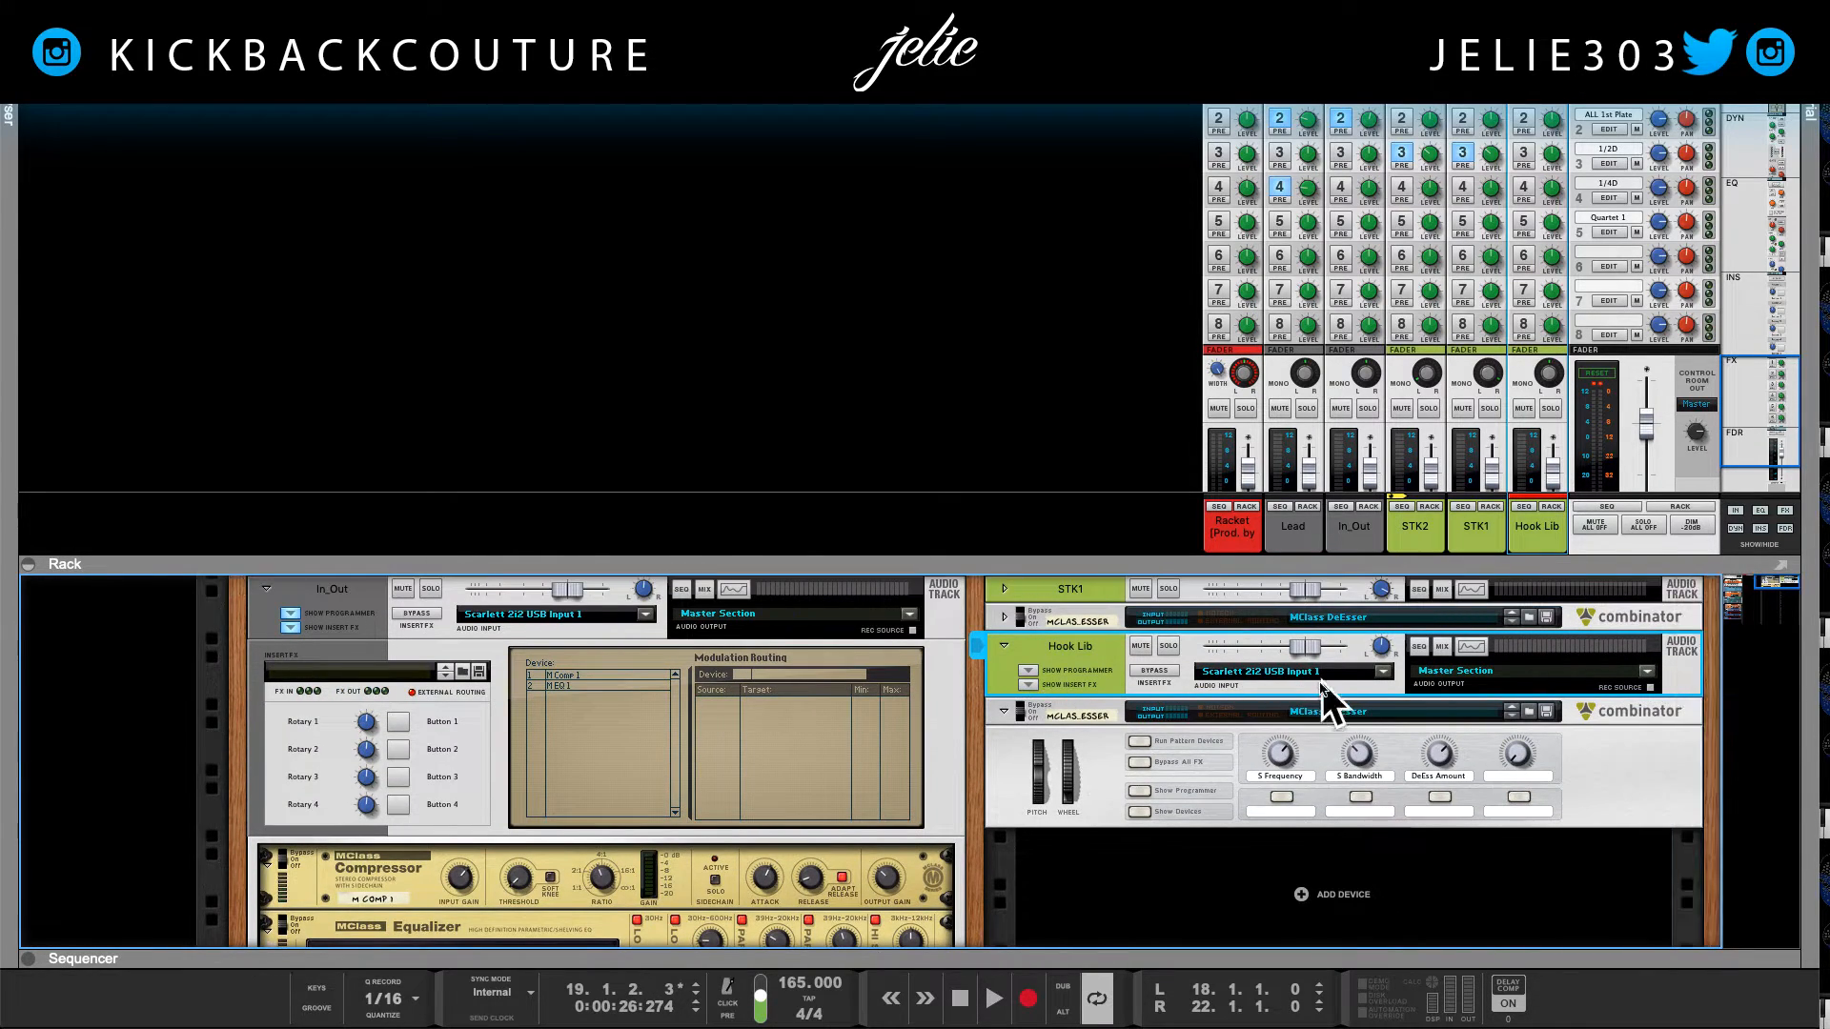
right_click(1382, 649)
click(1420, 657)
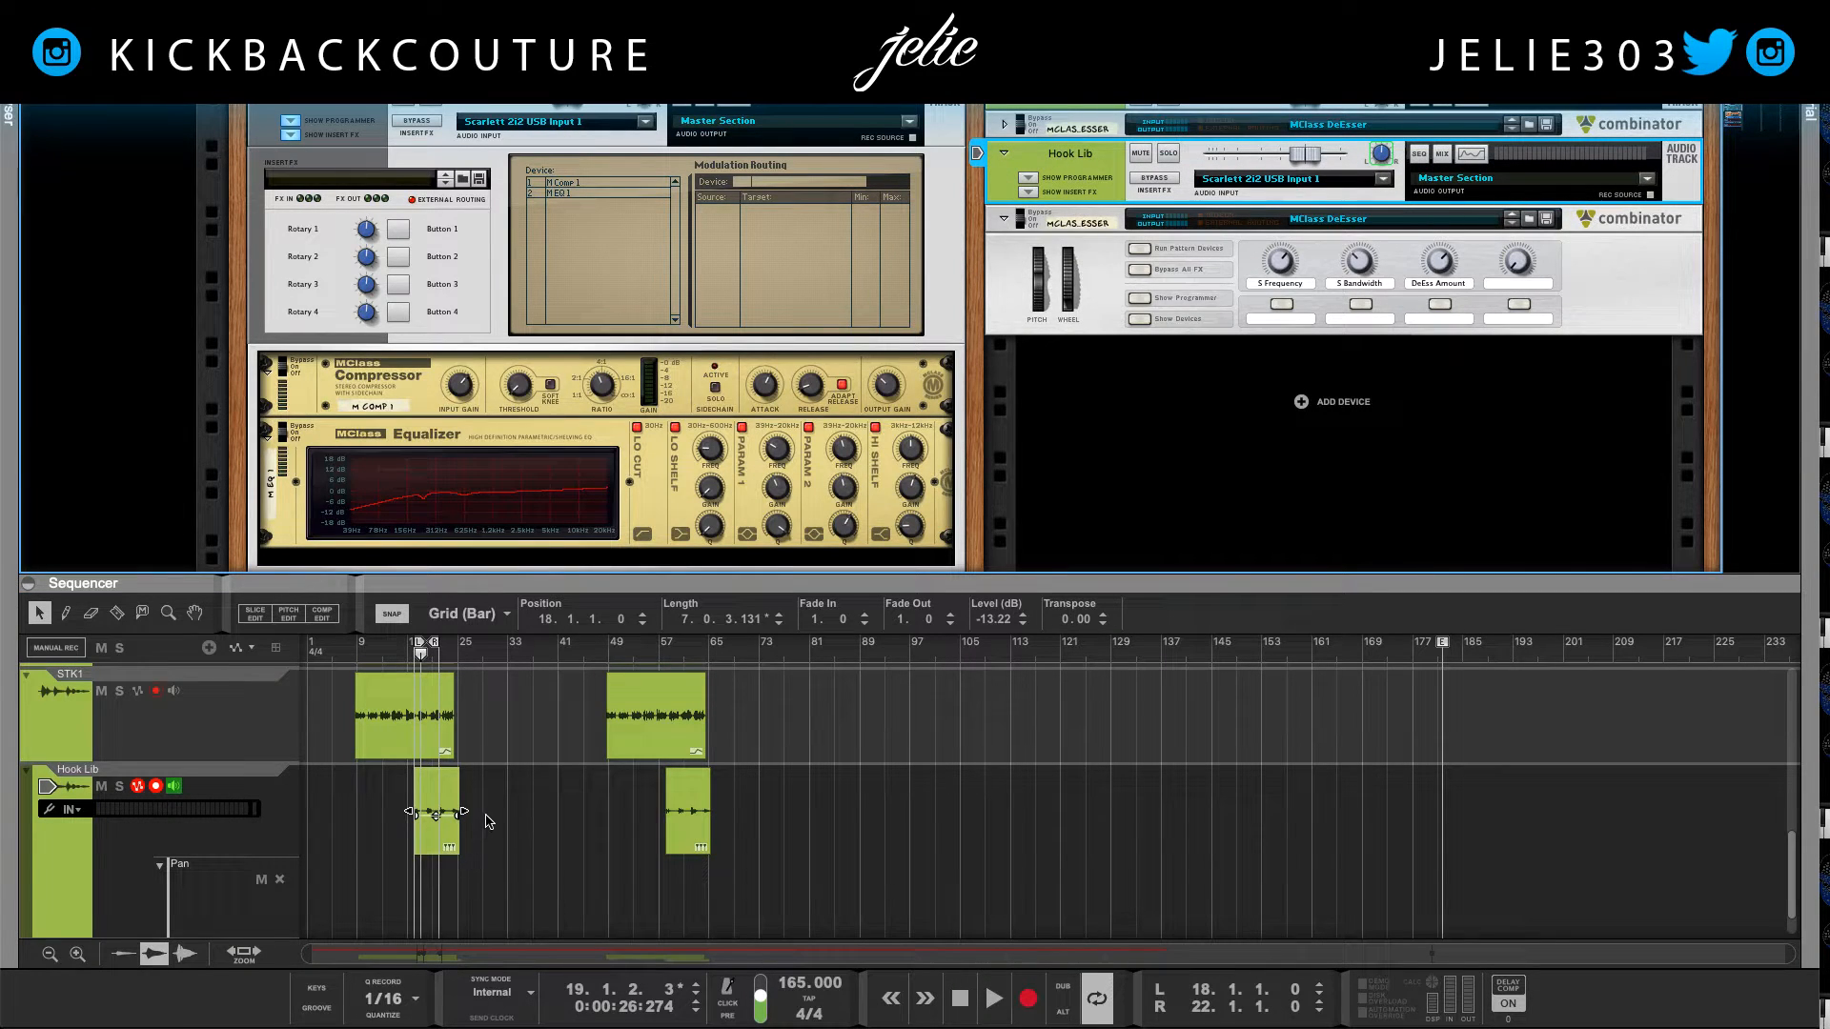
Step: Draw a seven-bar automation clip at bar 18 in Hook Lib's Pan lane, beneath the track's first audio clip
click(448, 898)
scroll(625, 871, up, 8)
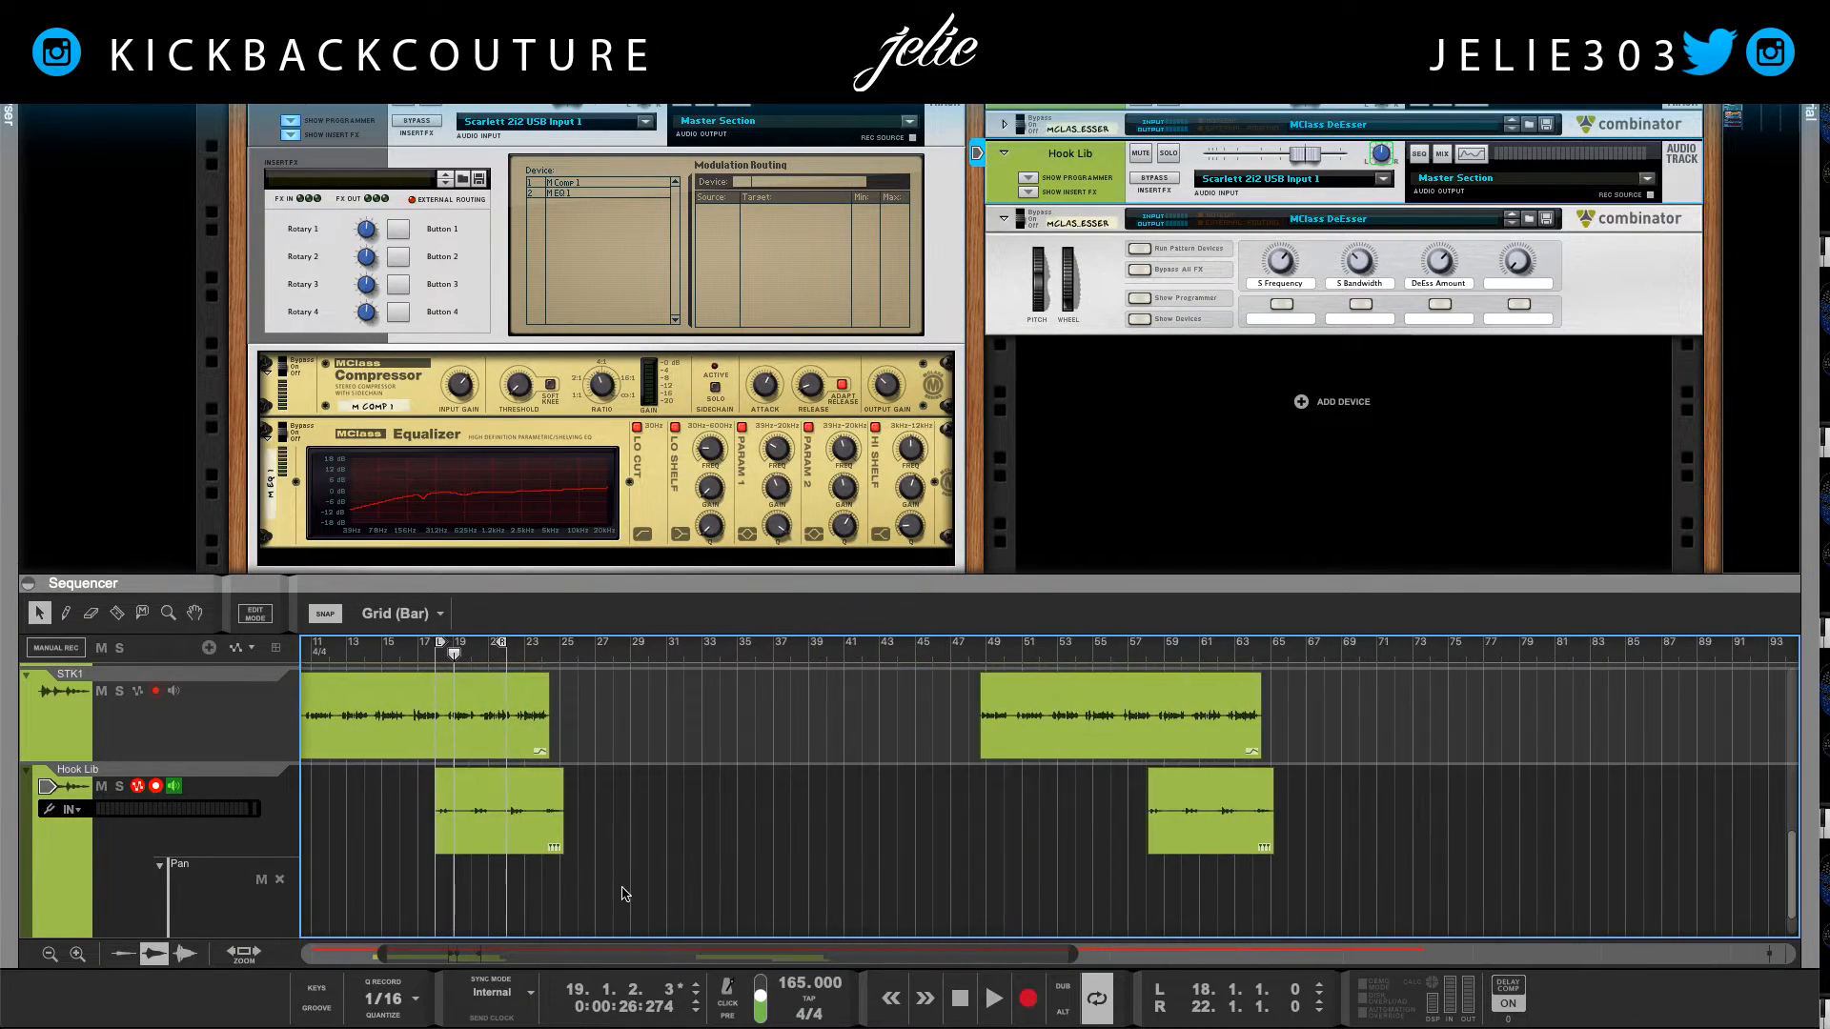
scroll(629, 915, up, 3)
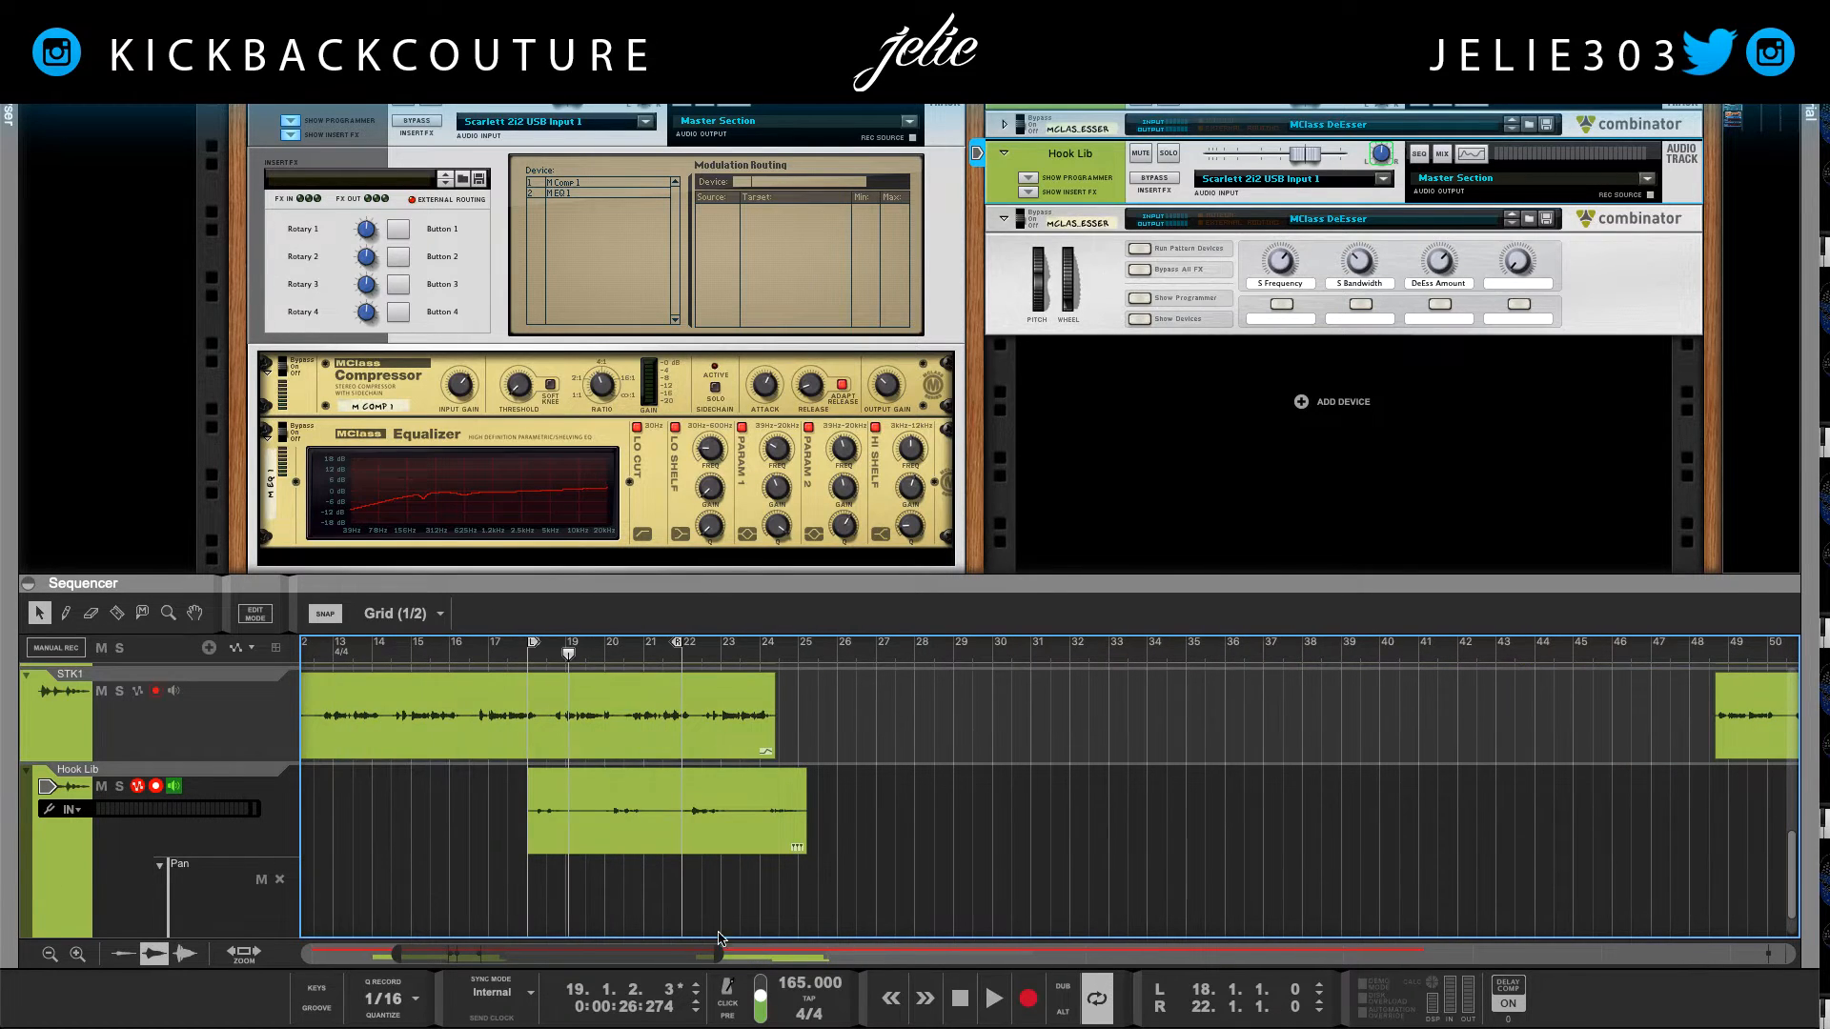
click(8, 110)
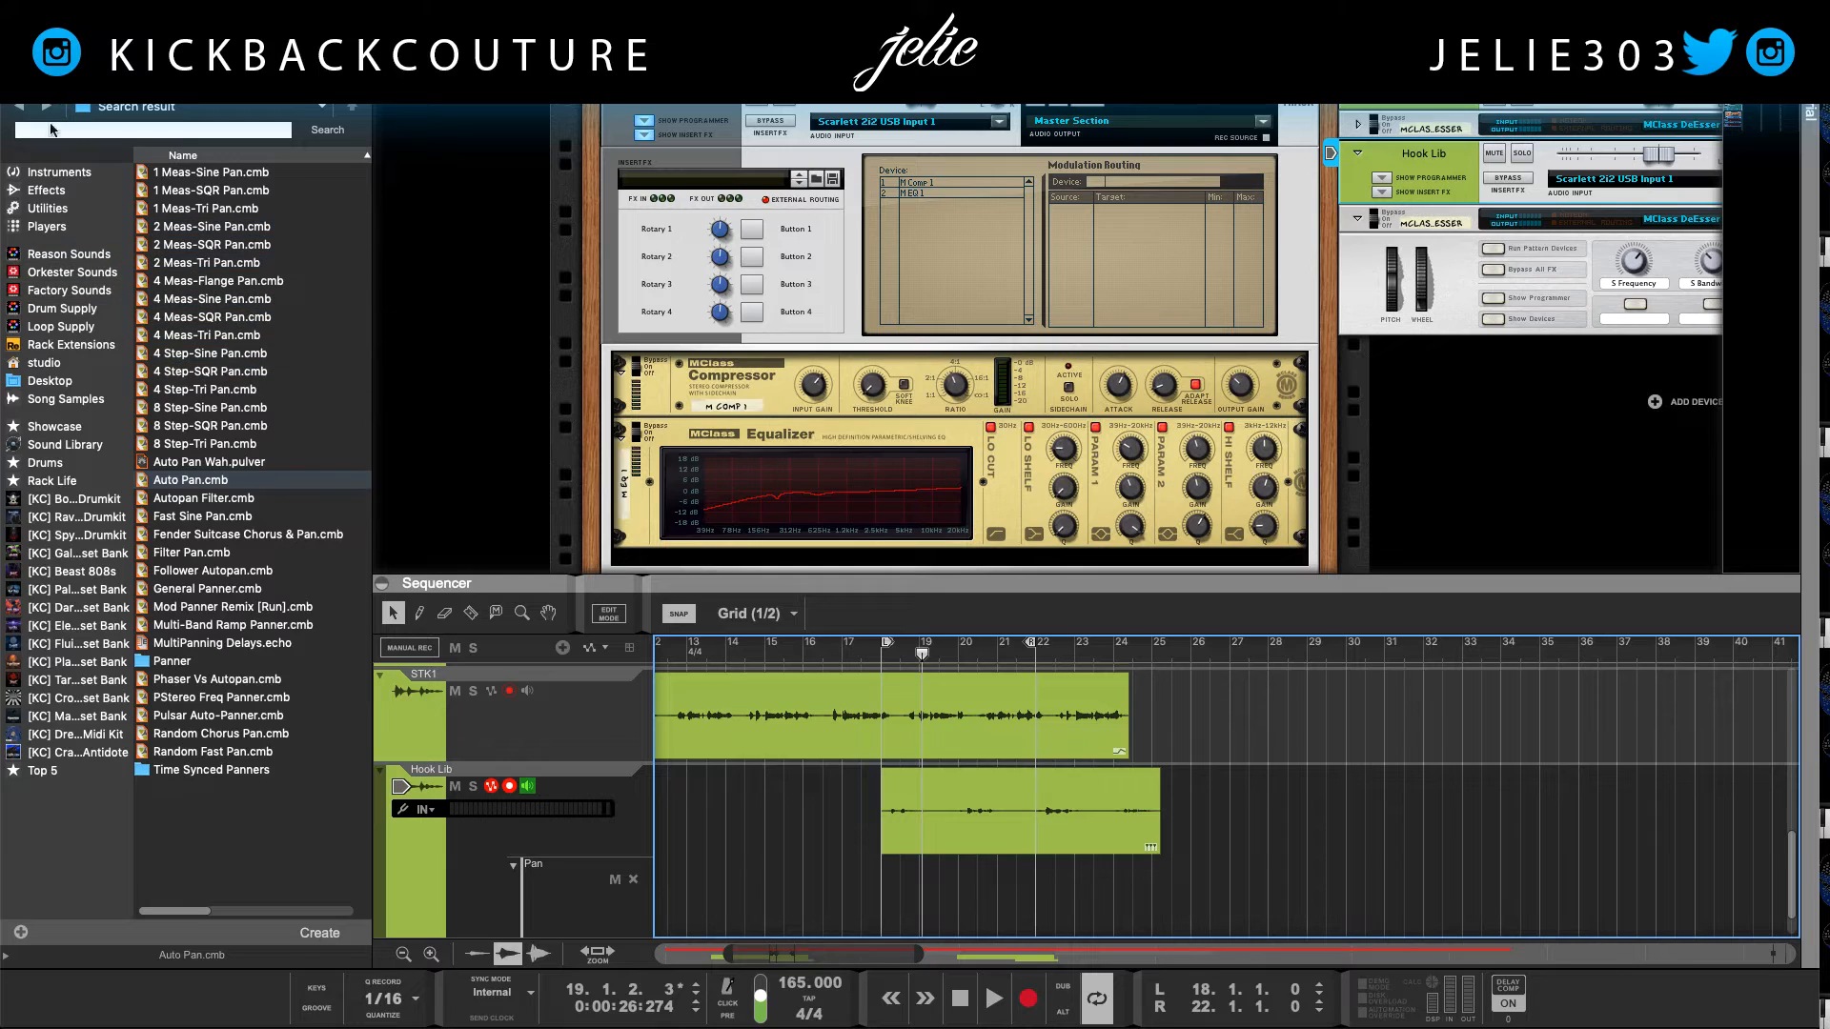
click(10, 87)
scroll(584, 799, down, 2)
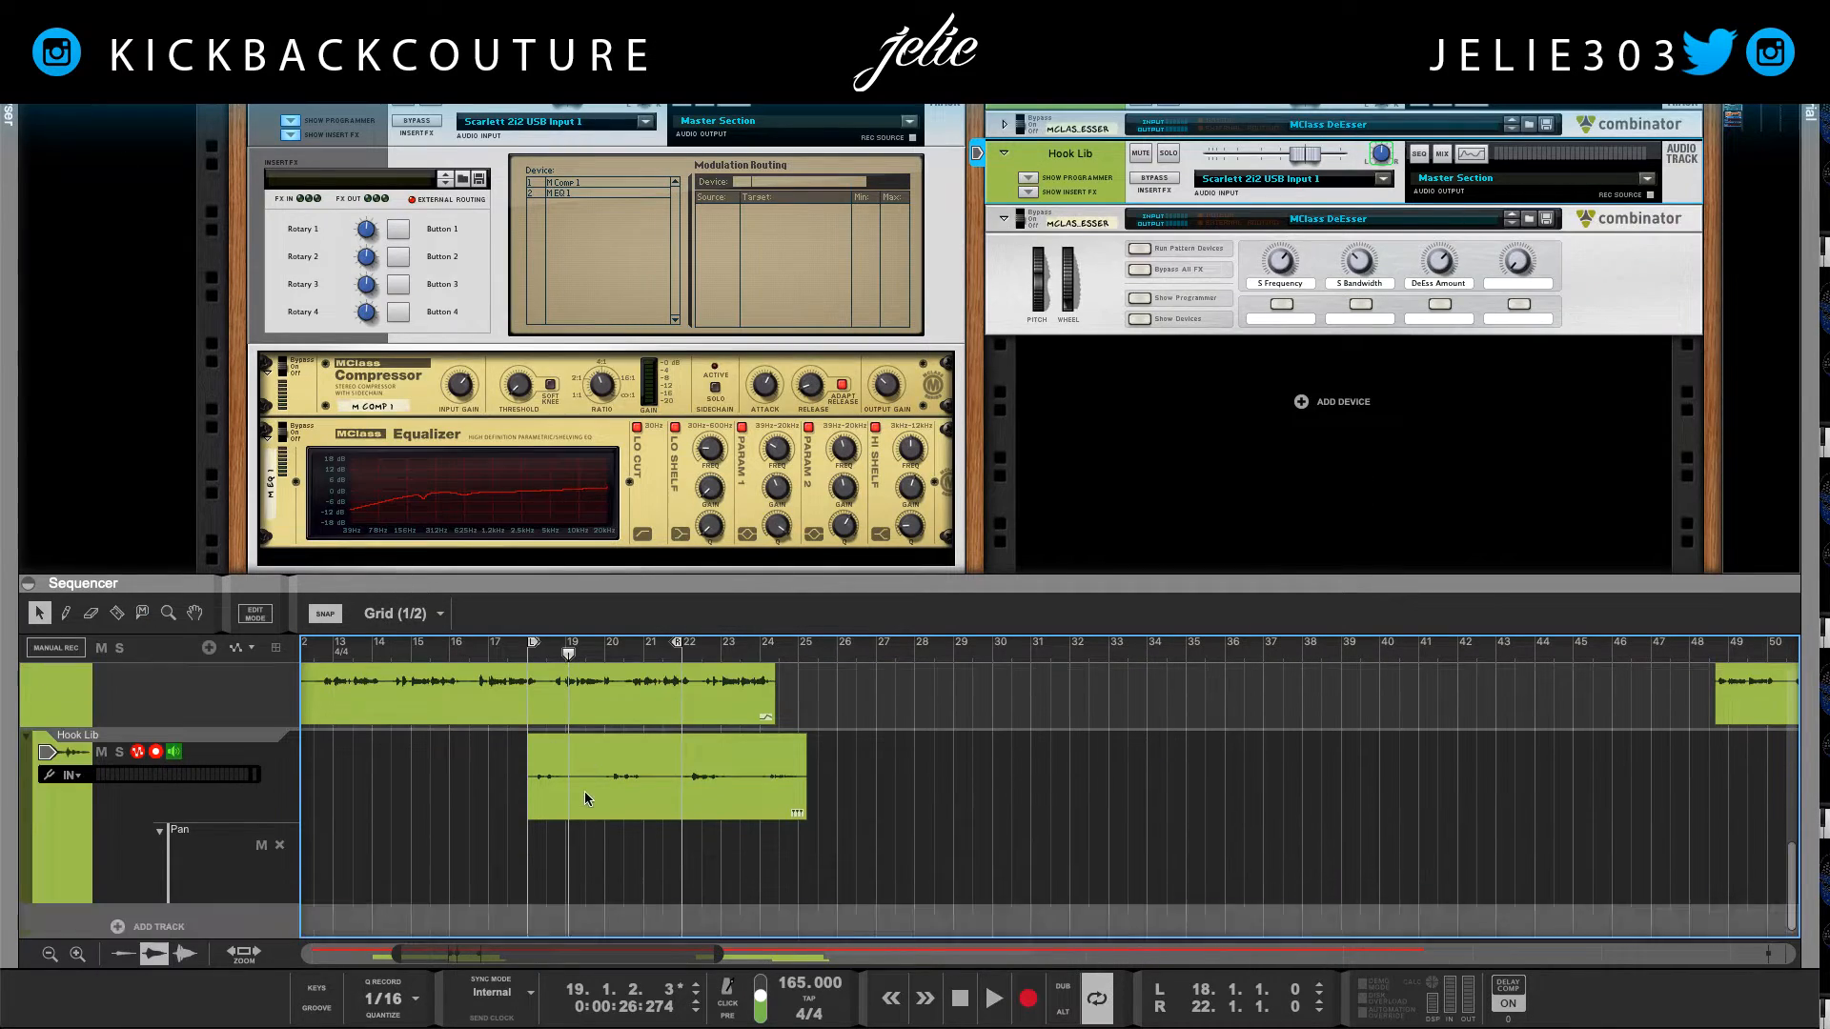
key(w)
drag(533, 861, 795, 866)
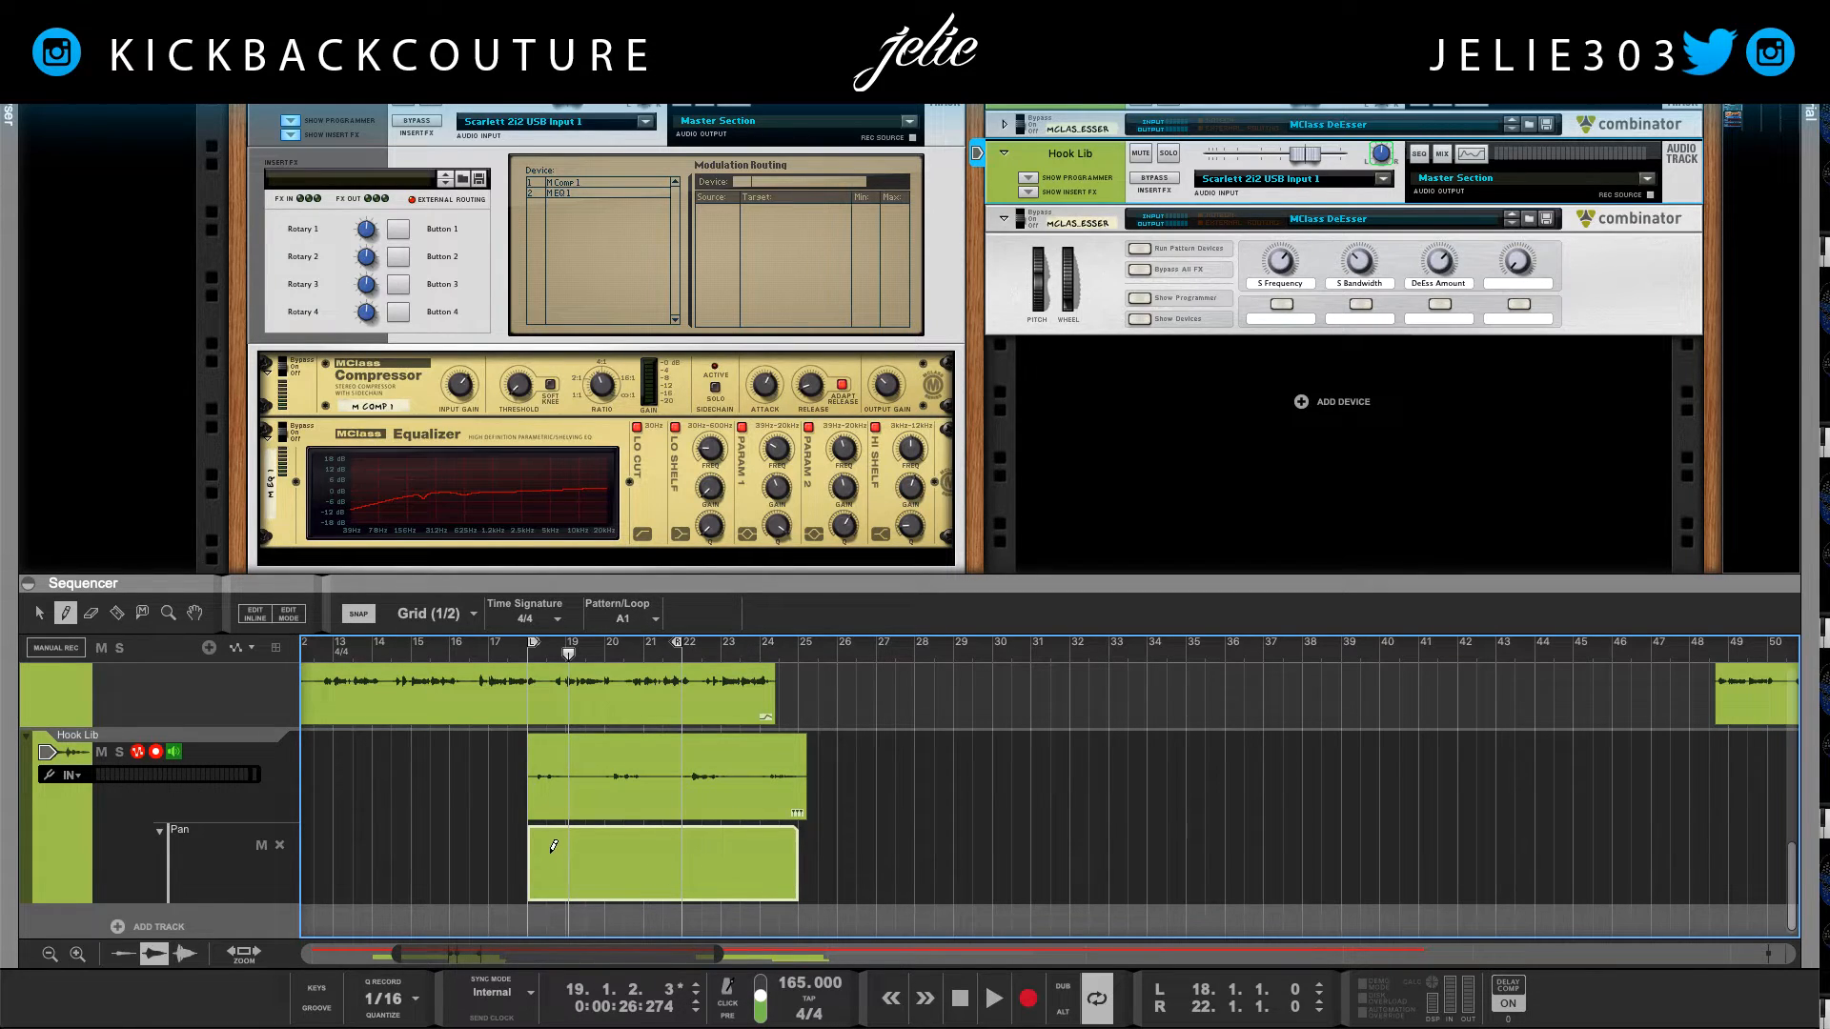
key(q)
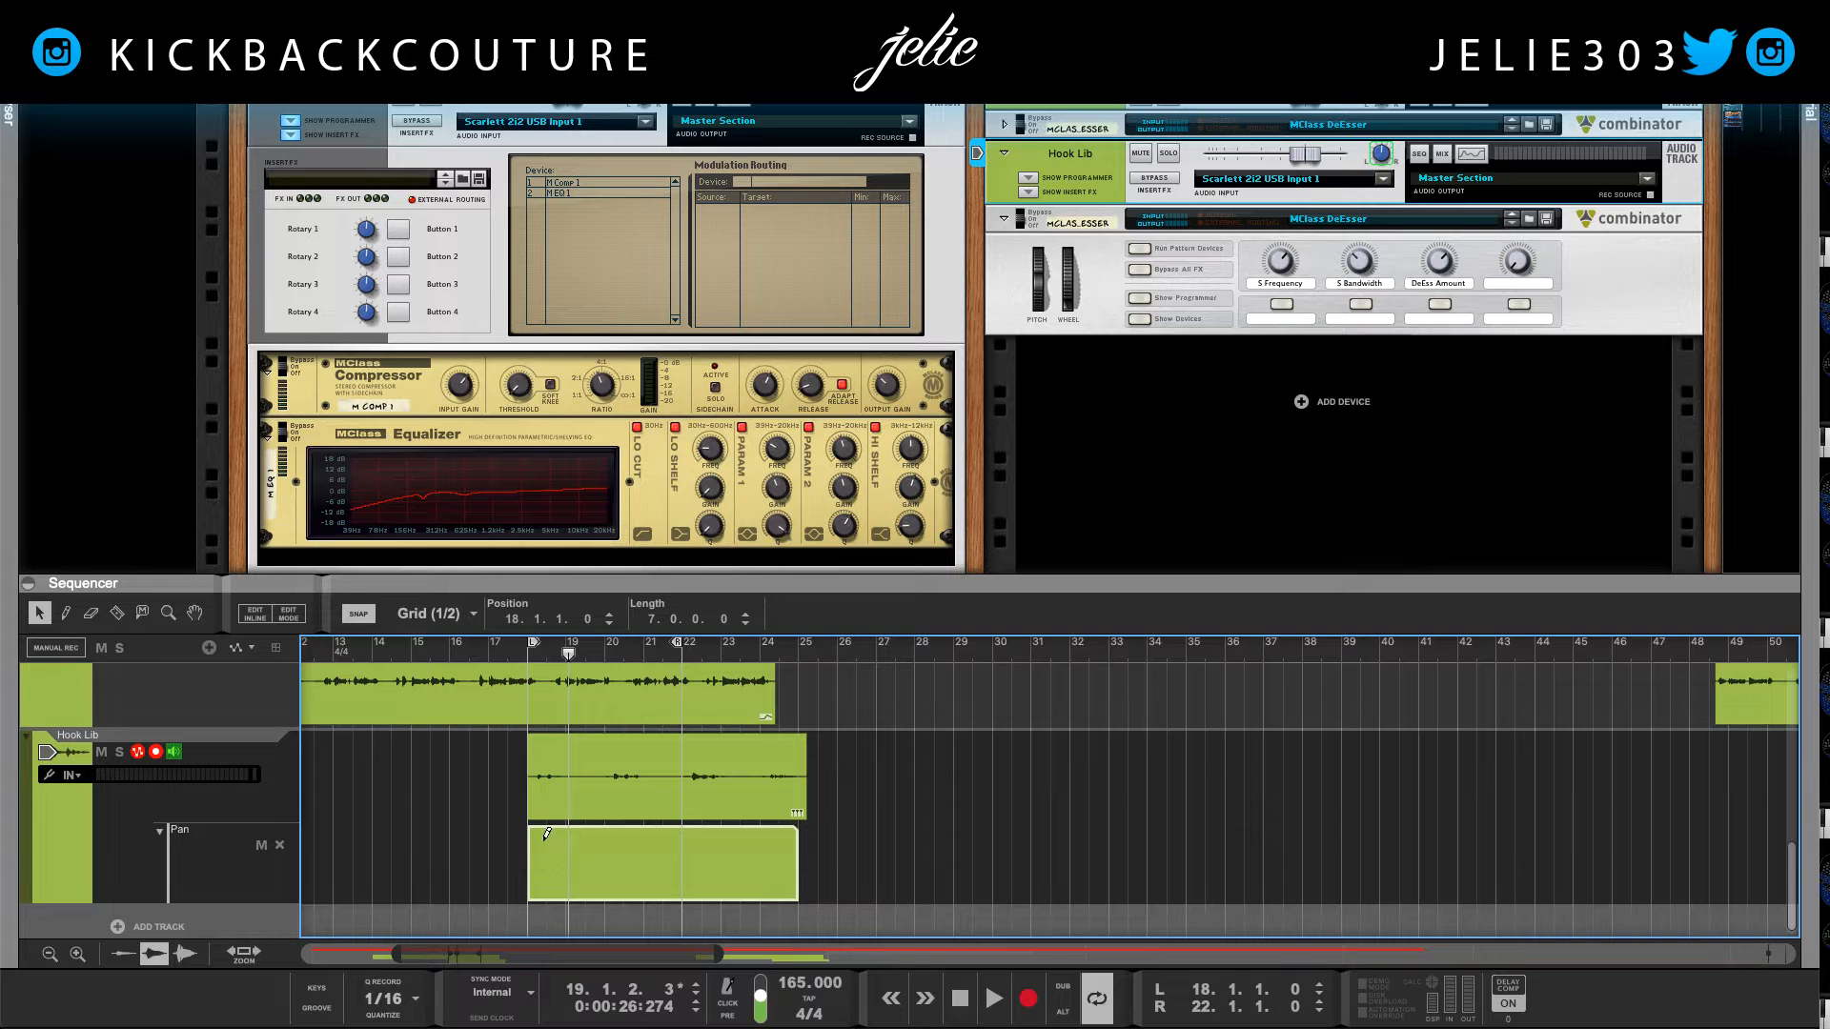
Step: Enlarge the sequencer and open Hook Lib's new Pan automation clip for inline editing
double_click(541, 839)
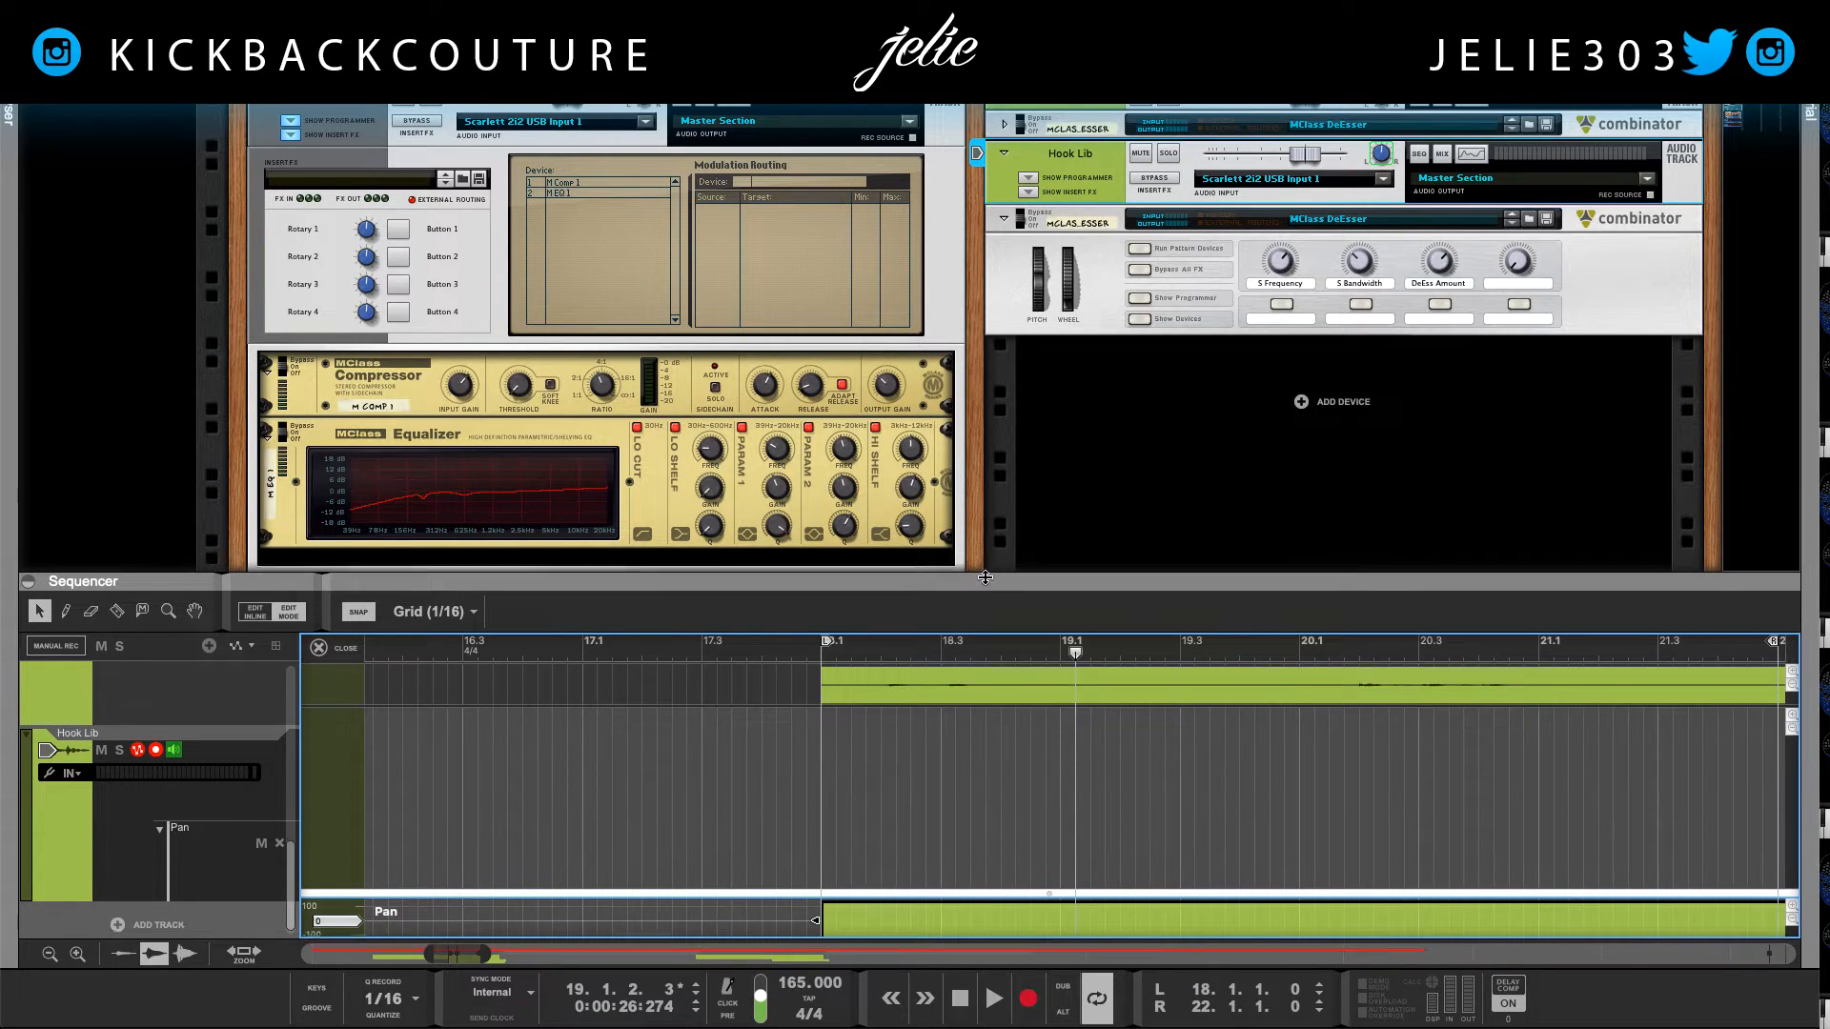
drag(984, 584, 966, 477)
double_click(928, 495)
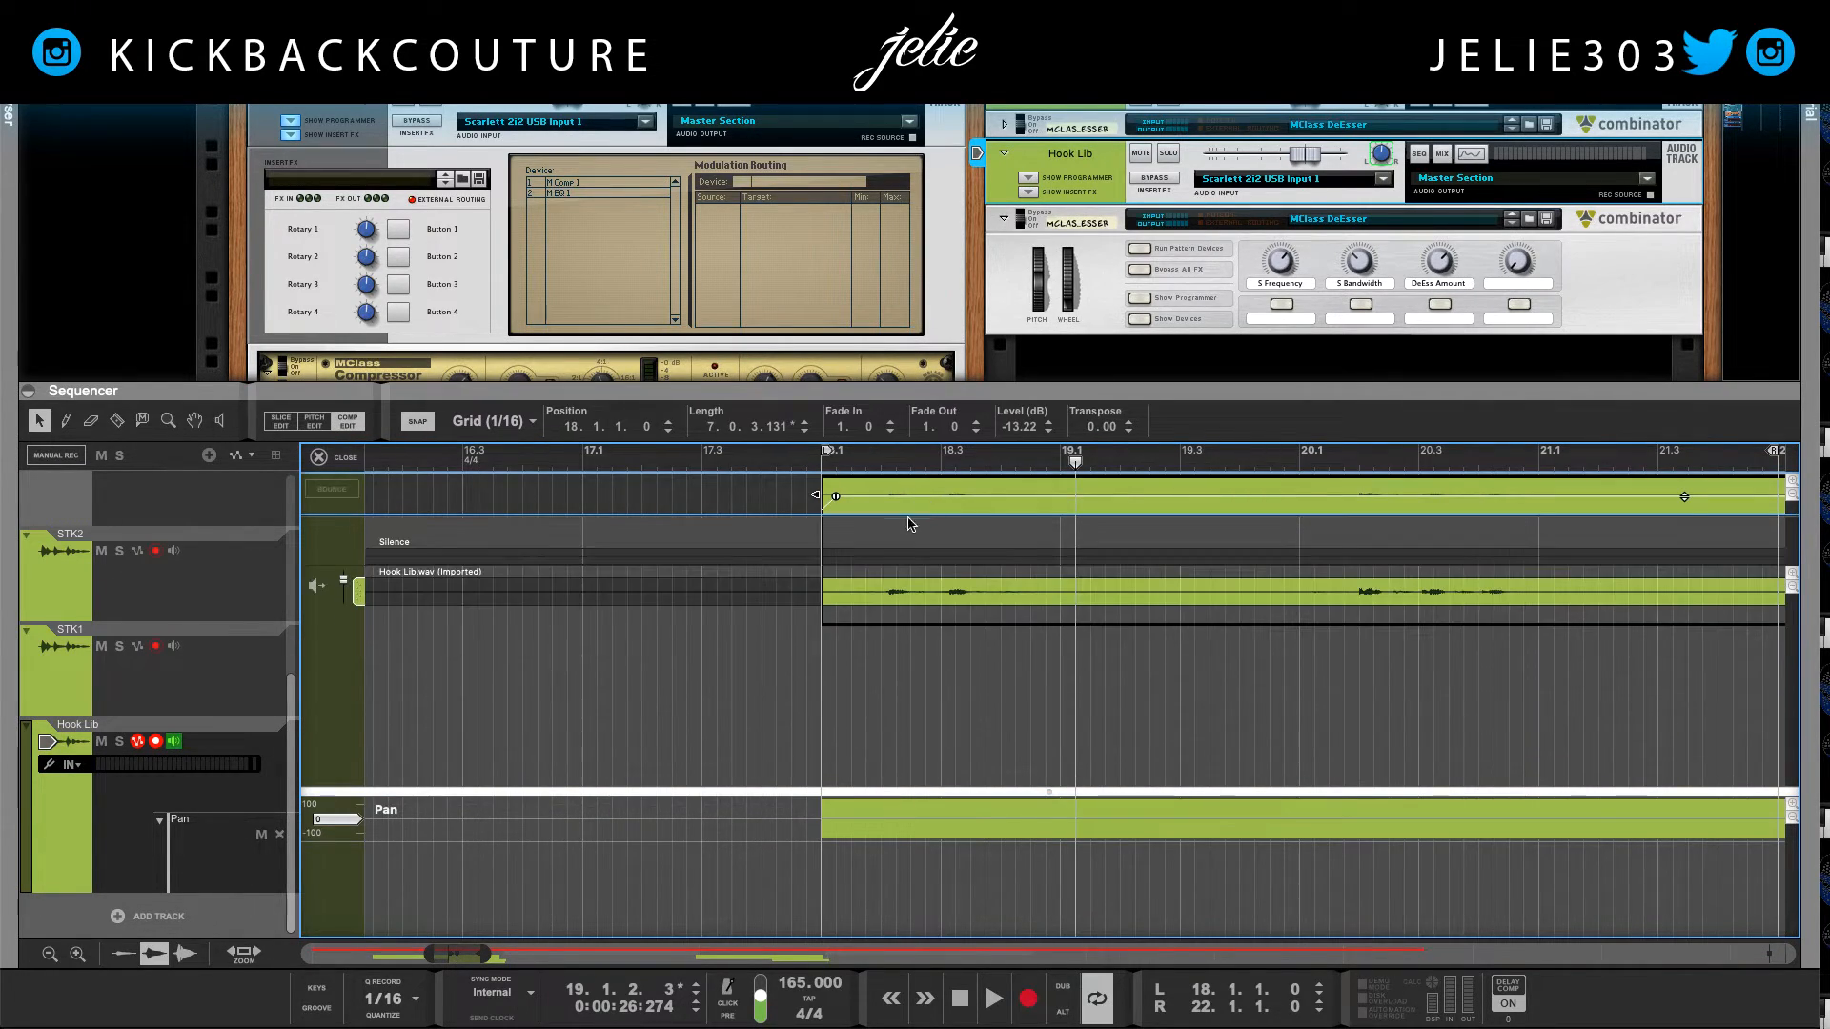
click(325, 461)
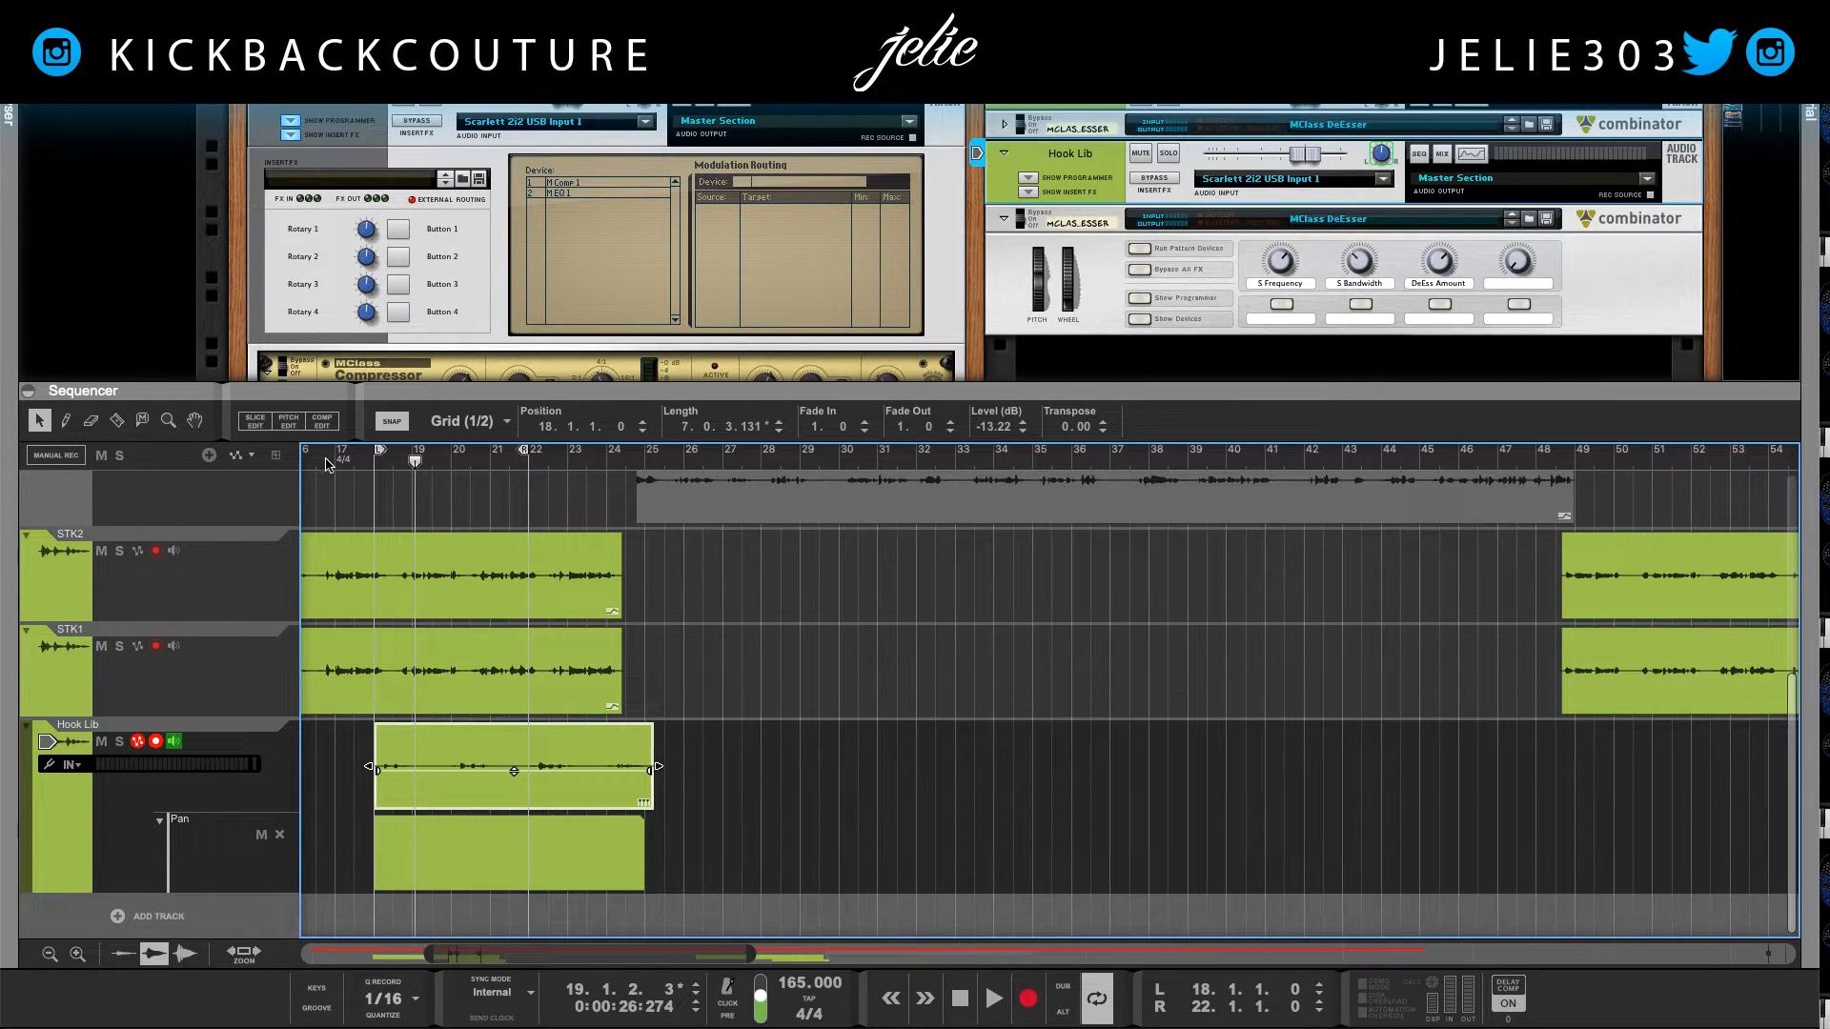
click(500, 856)
scroll(500, 856, down, 2)
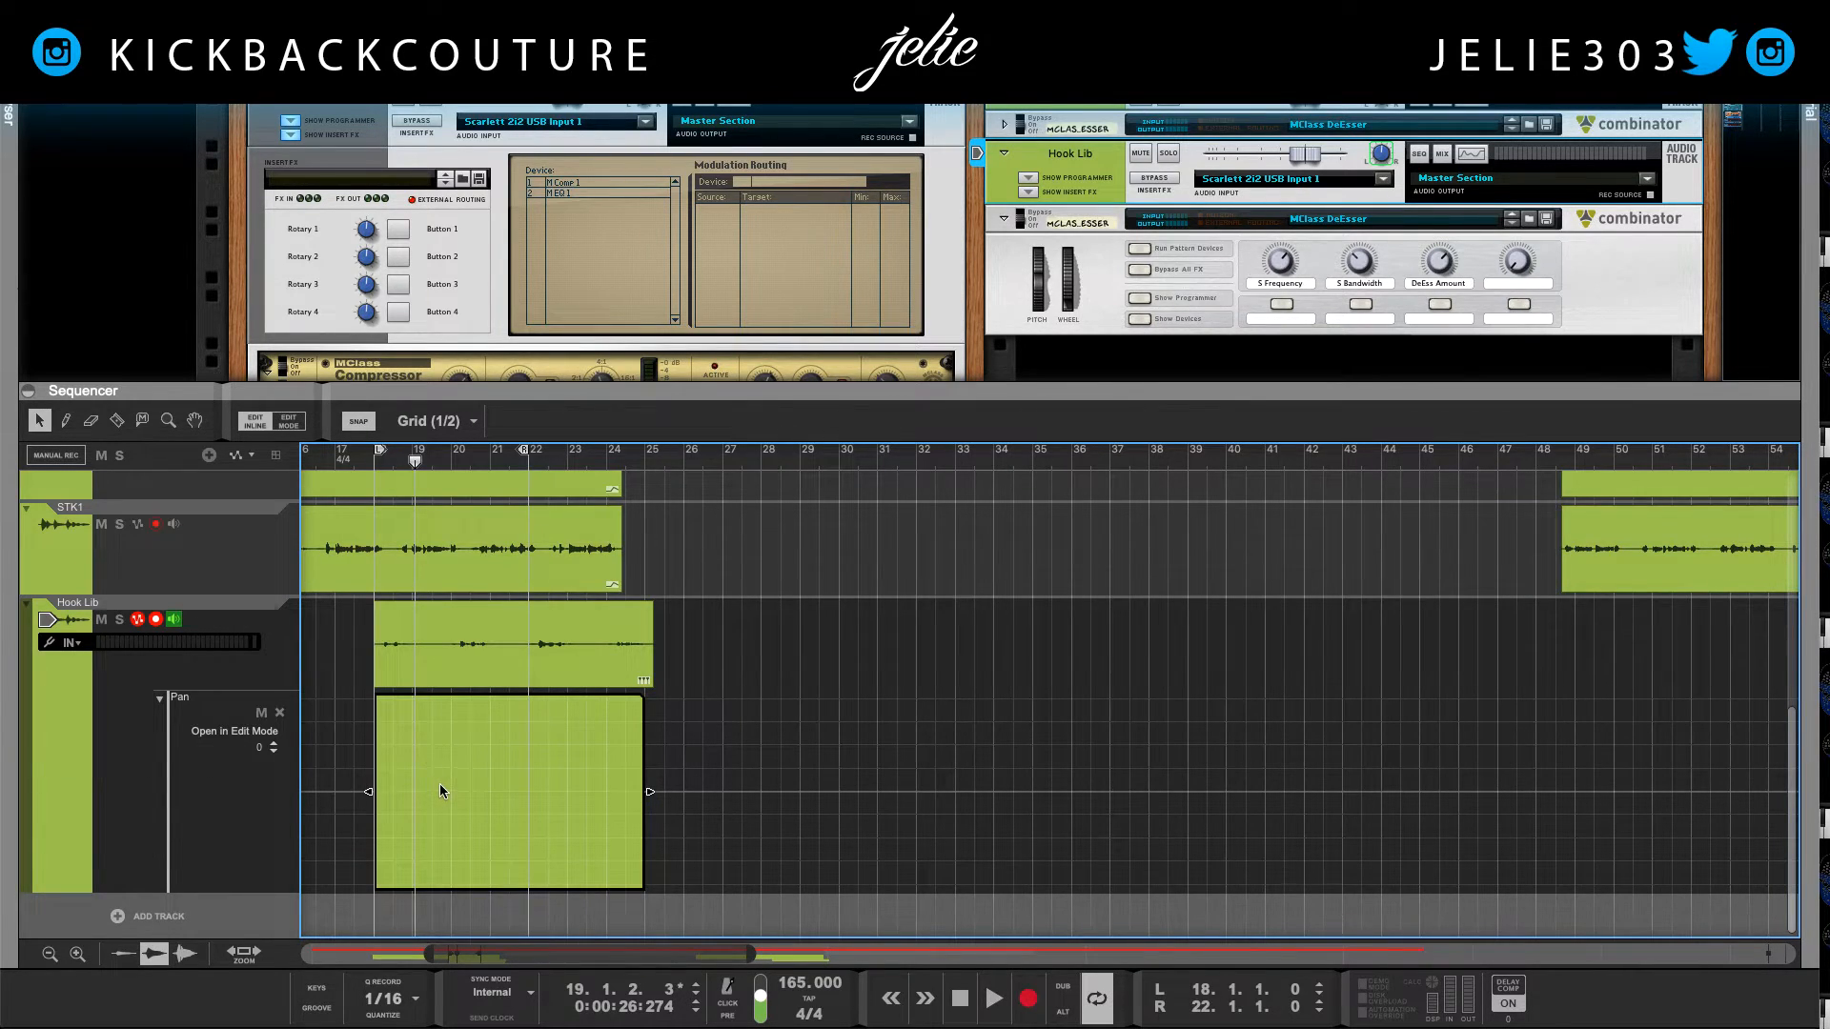
scroll(438, 784, up, 4)
scroll(511, 806, left, 2)
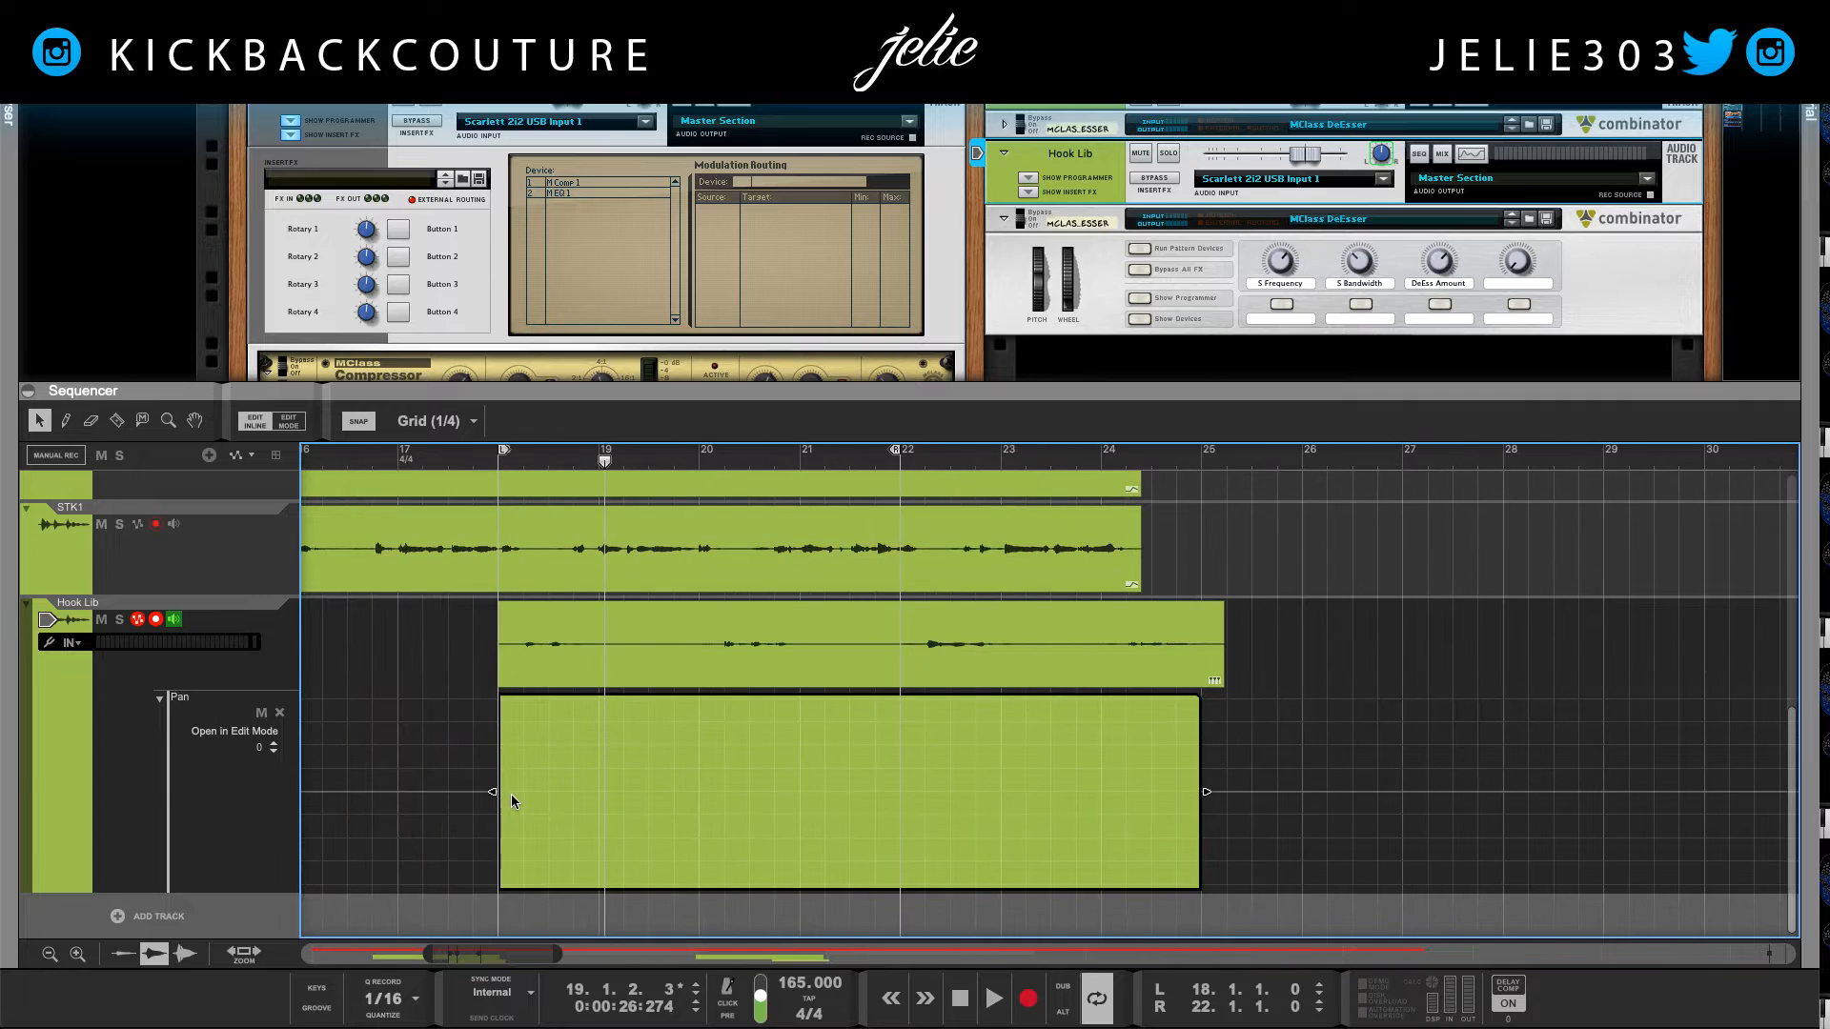
Step: Add pan automation points of 50 at bar 18 and -50 at bar 20
key(w)
click(502, 732)
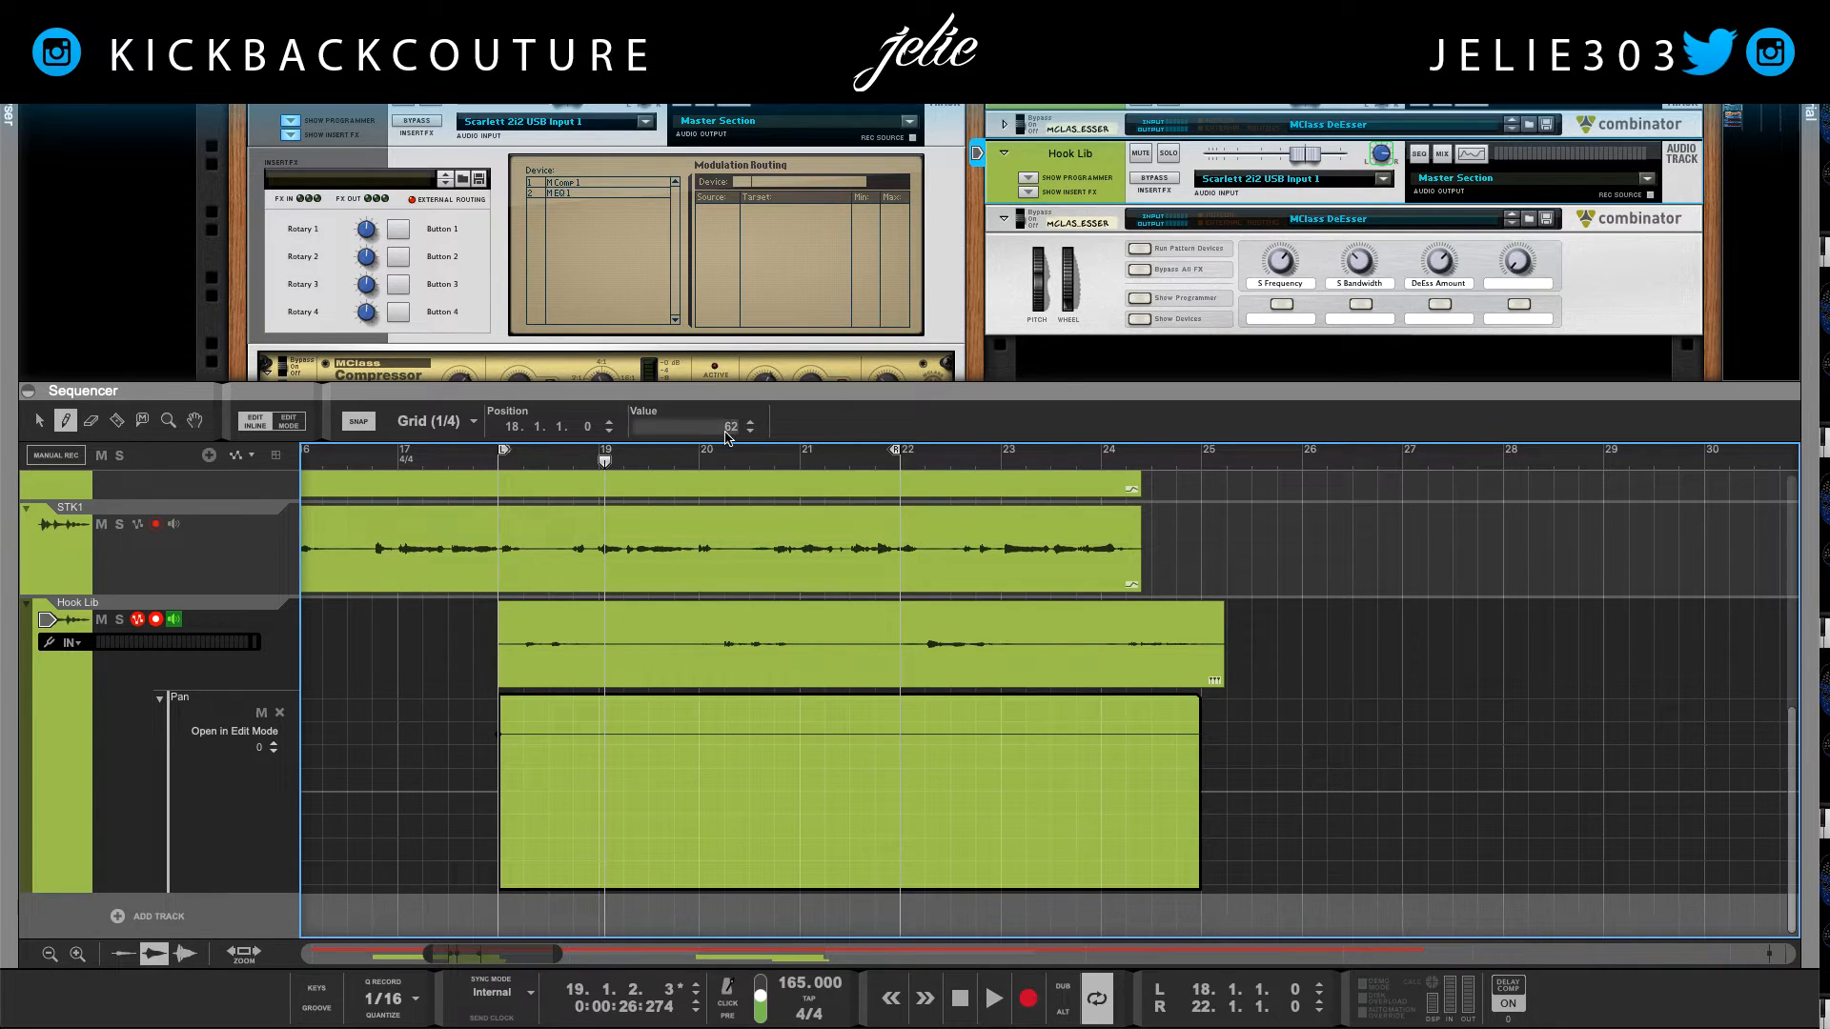
drag(722, 439, 714, 476)
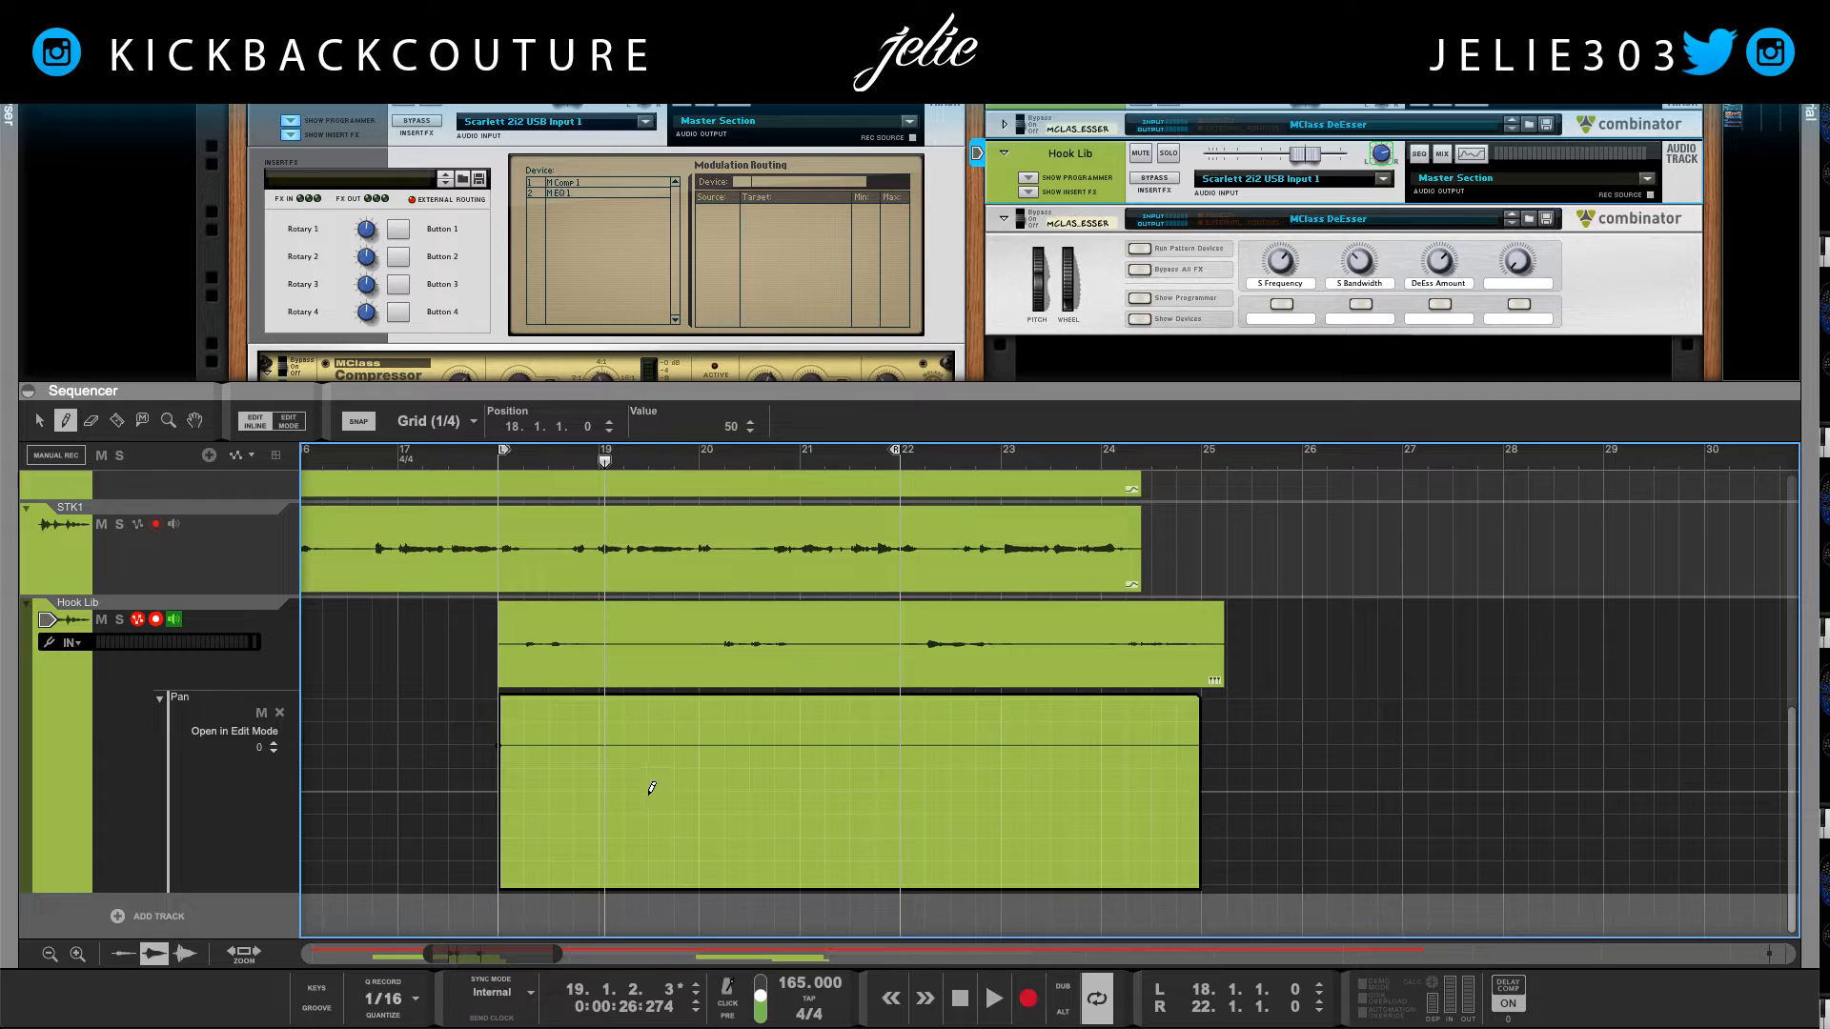
click(701, 849)
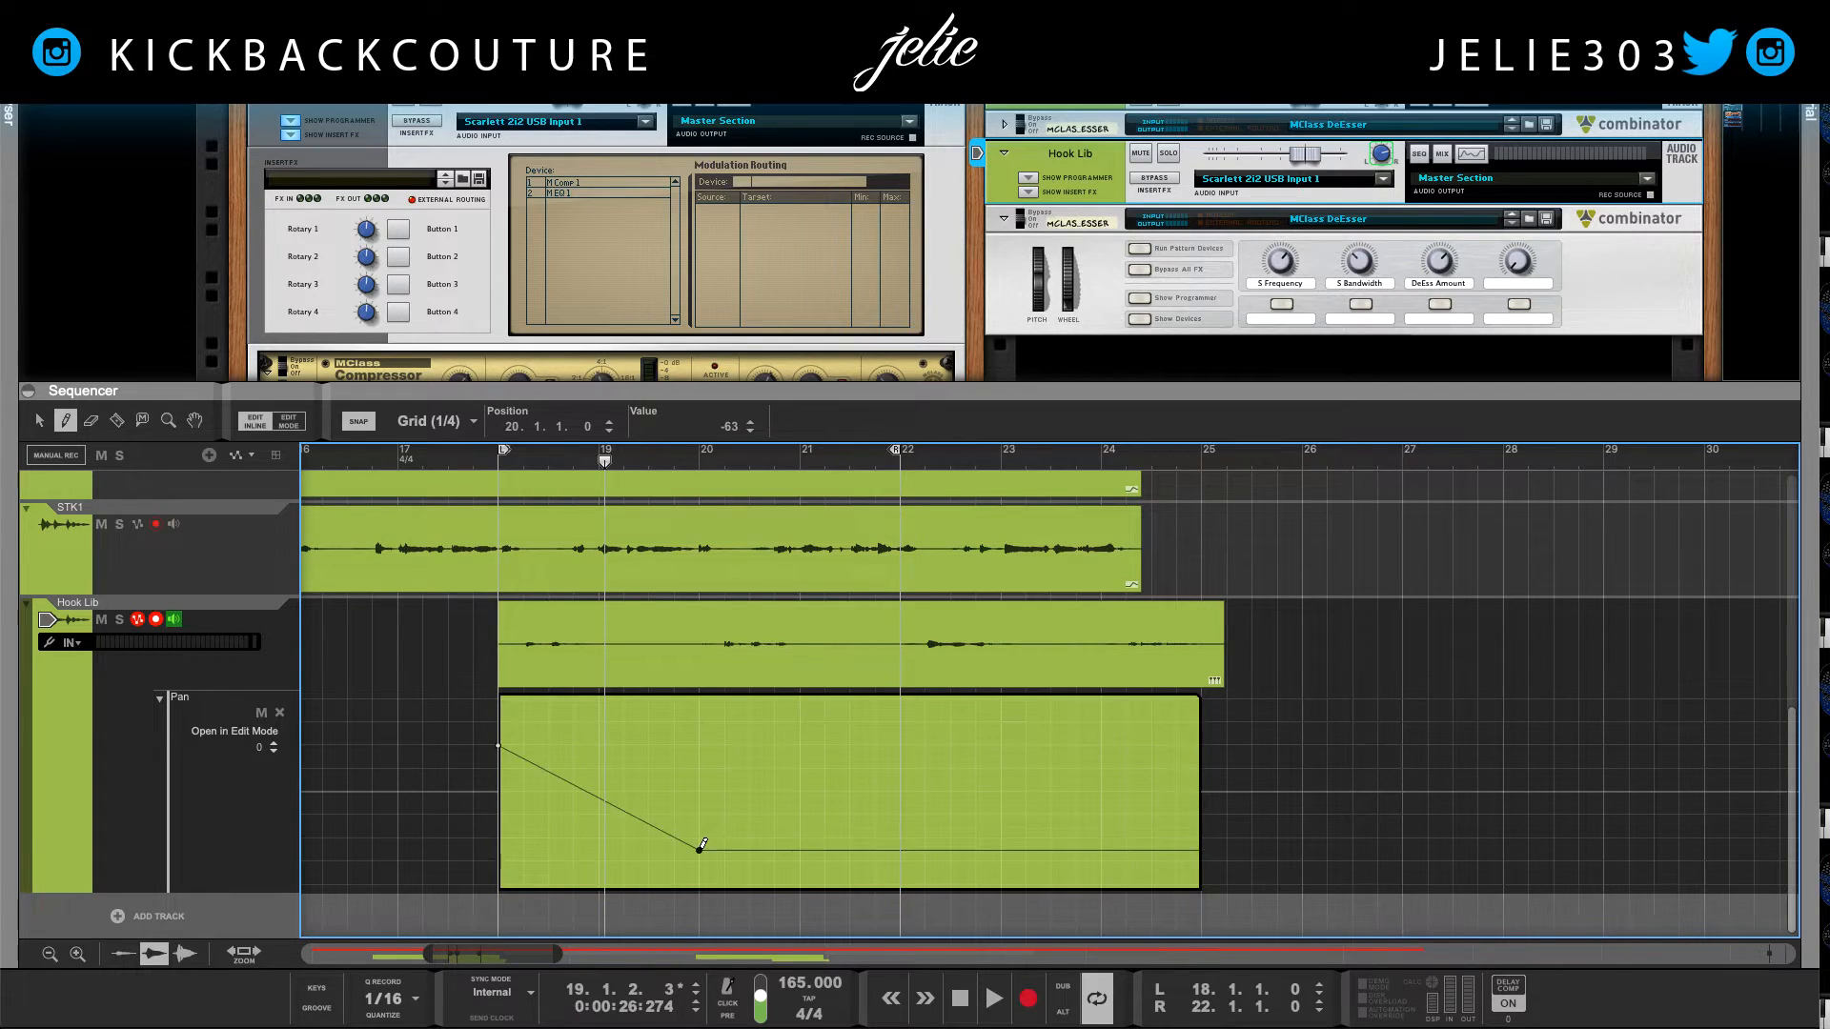
mouse_move(736, 431)
mouse_down()
mouse_move(751, 385)
mouse_move(753, 412)
mouse_up()
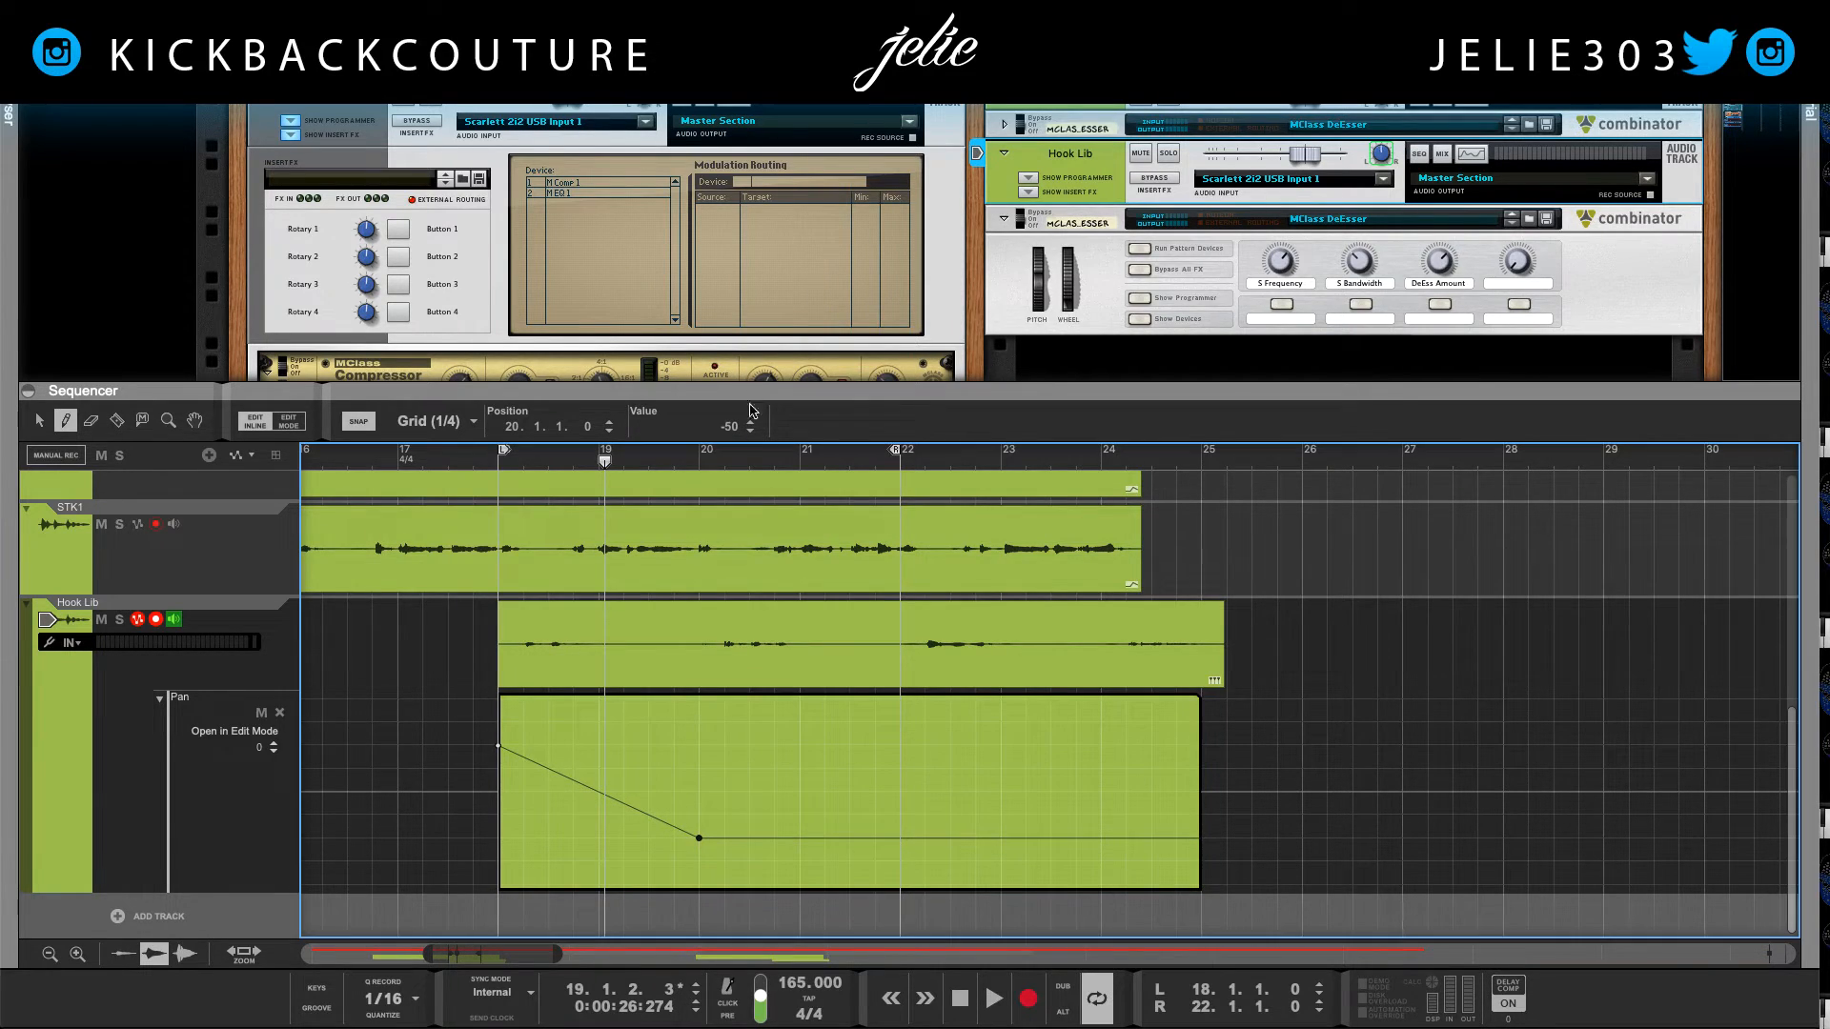
Step: Select the two pan automation points and duplicate them directly after the originals
key(q)
mouse_move(736, 727)
mouse_down()
mouse_move(601, 849)
mouse_move(739, 843)
mouse_move(492, 839)
mouse_move(508, 841)
mouse_up()
click(690, 744)
drag(707, 861, 497, 730)
key(ctrl+d)
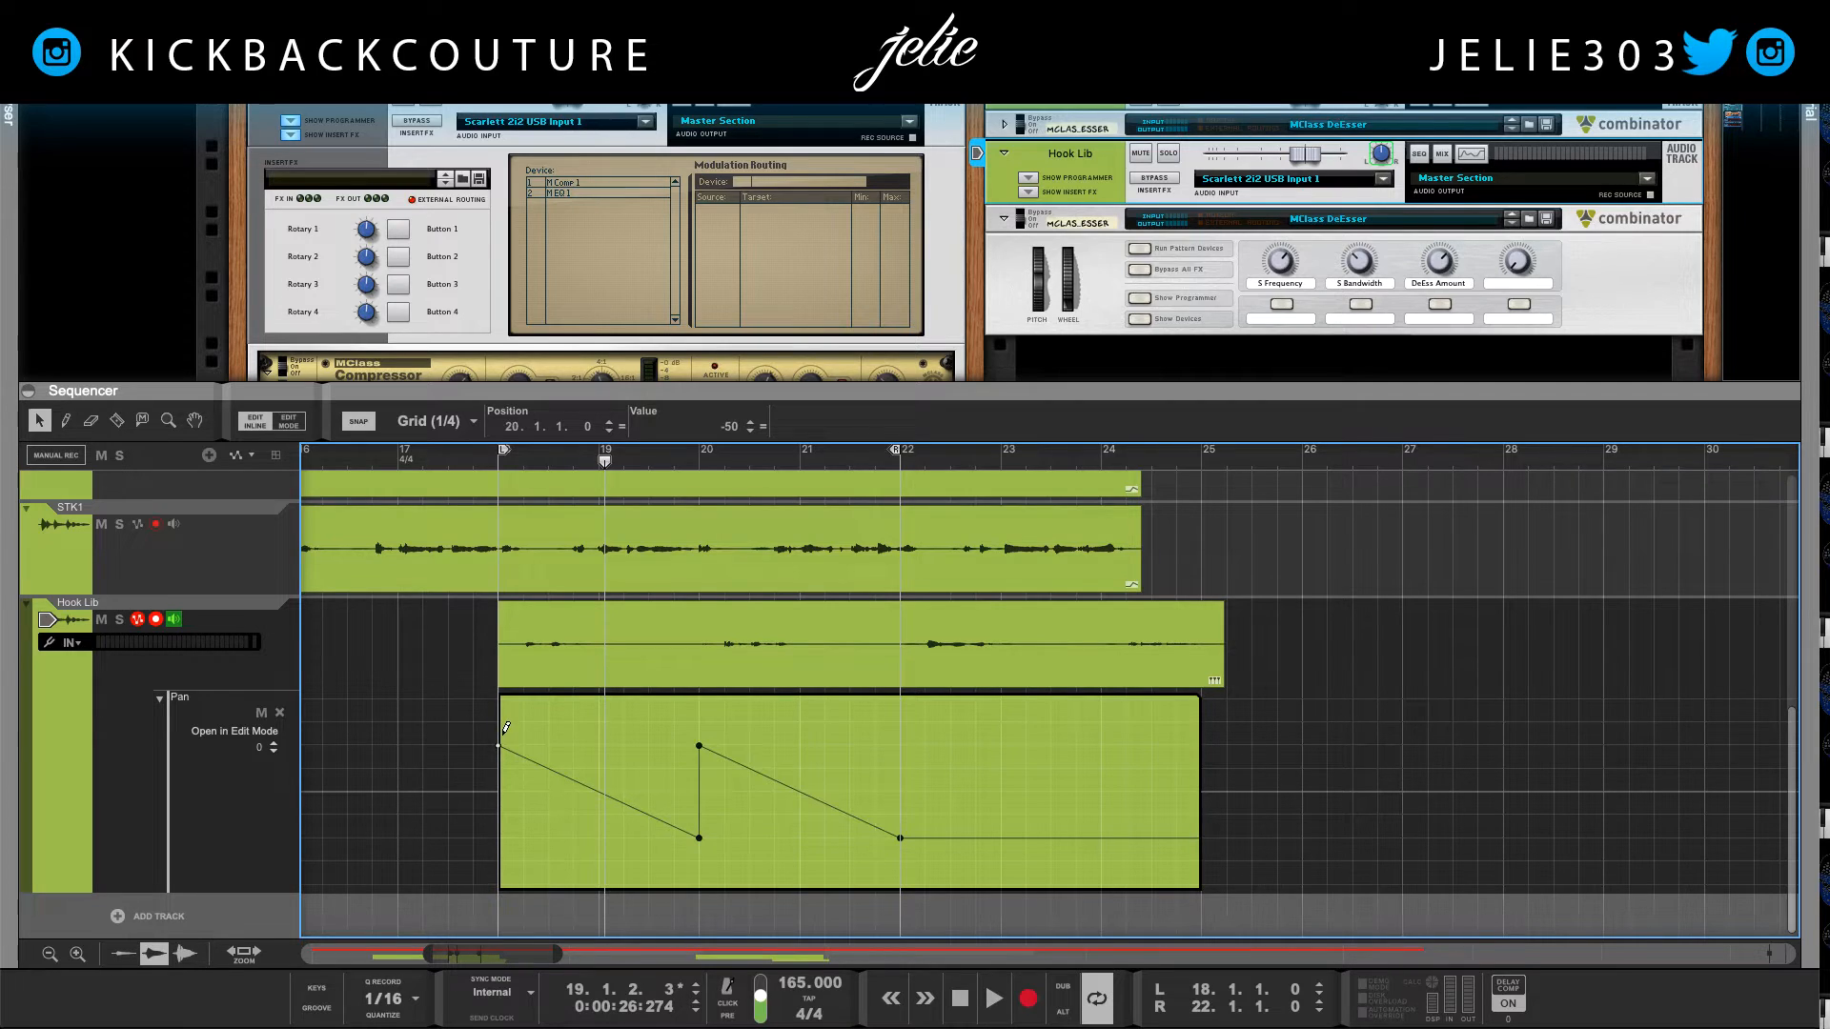
Step: Shift the selected pan points so the first sweep ends and the second starts at bar 22, then audition the loop briefly
double_click(514, 424)
text(23)
key(Return)
drag(514, 413, 512, 417)
key(Return)
click(483, 458)
key(space)
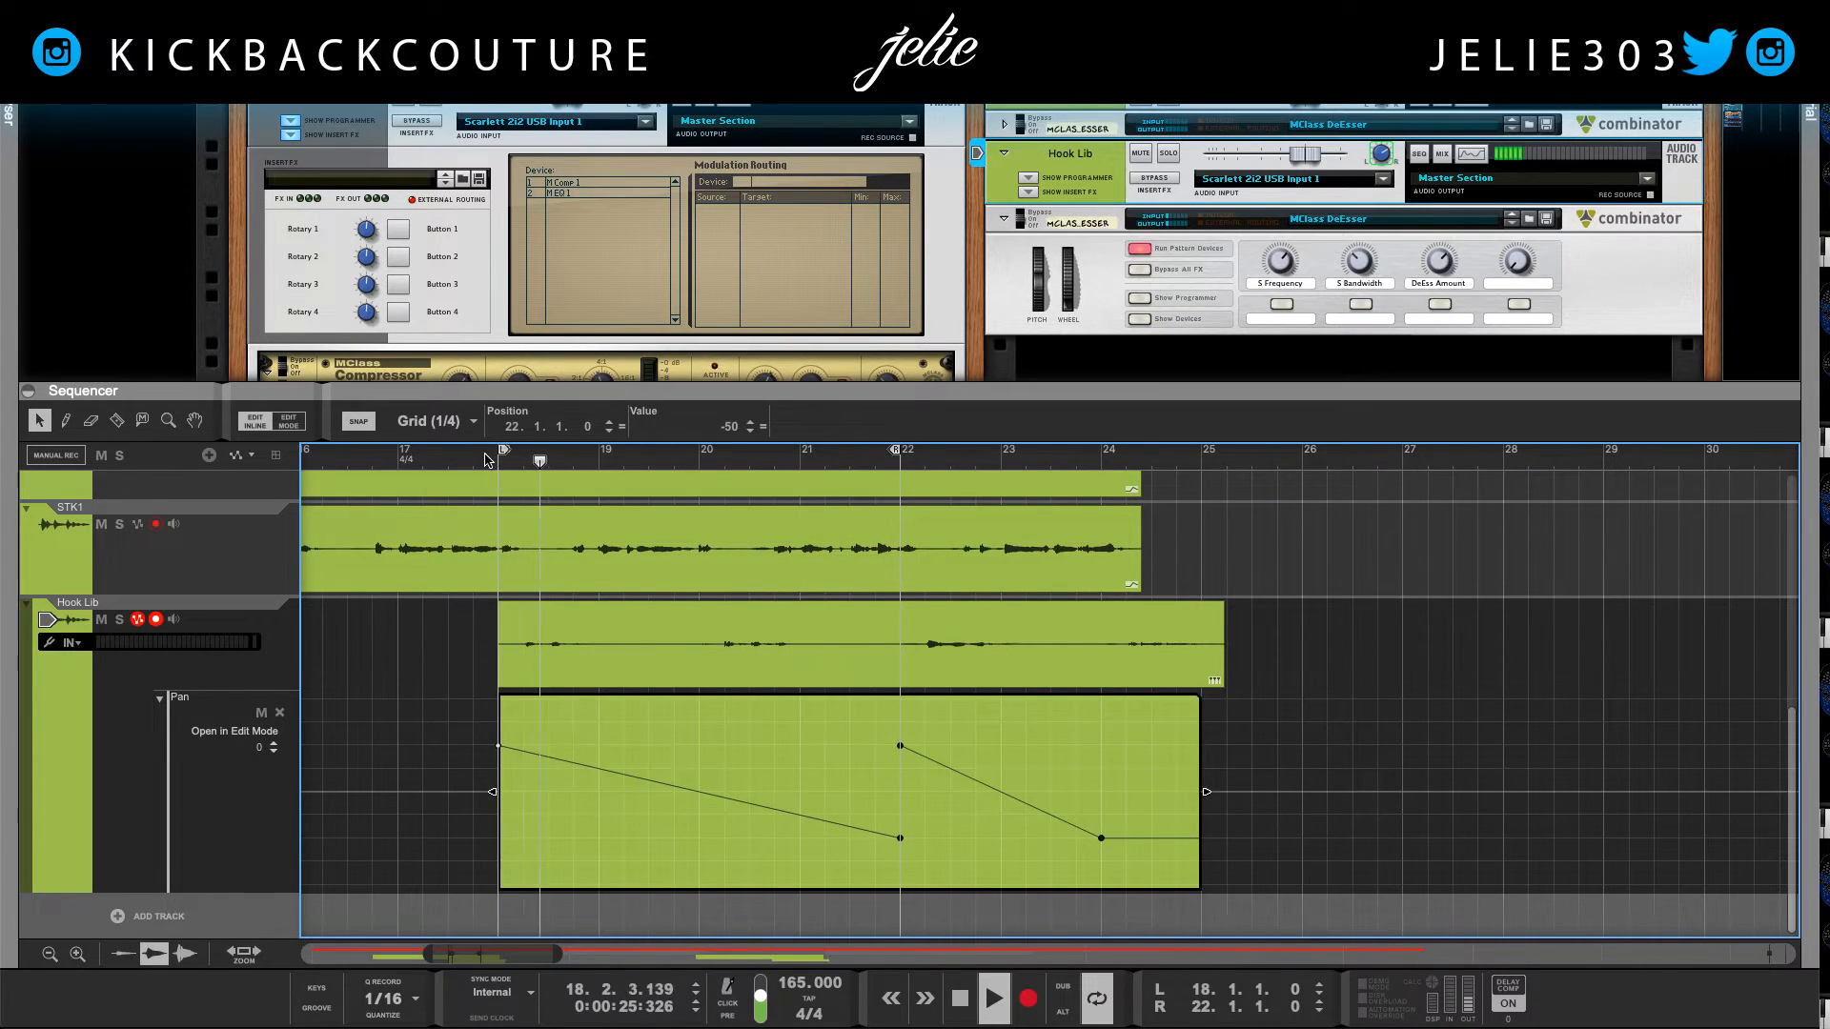
key(space)
Step: Reshape the first pan sweep with points of 39 at bar 20 and -45 at 20.2, then play the section
key(w)
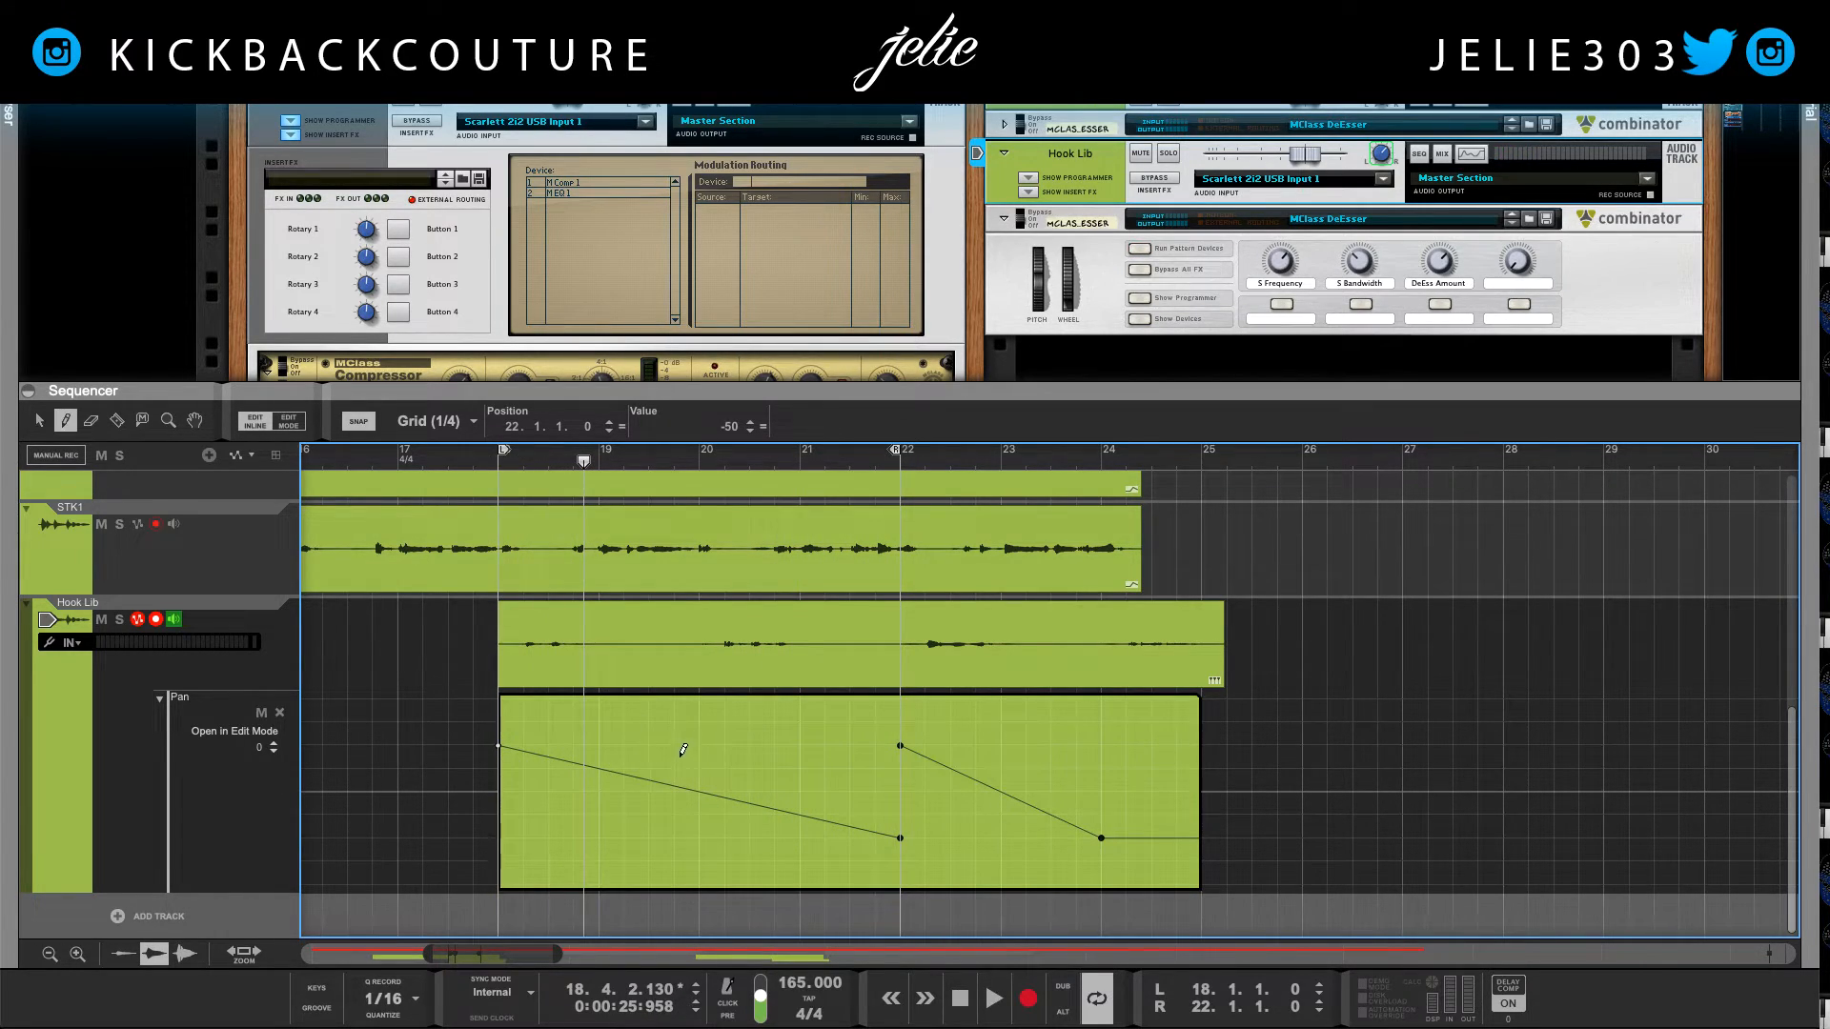
click(699, 751)
drag(701, 751, 700, 754)
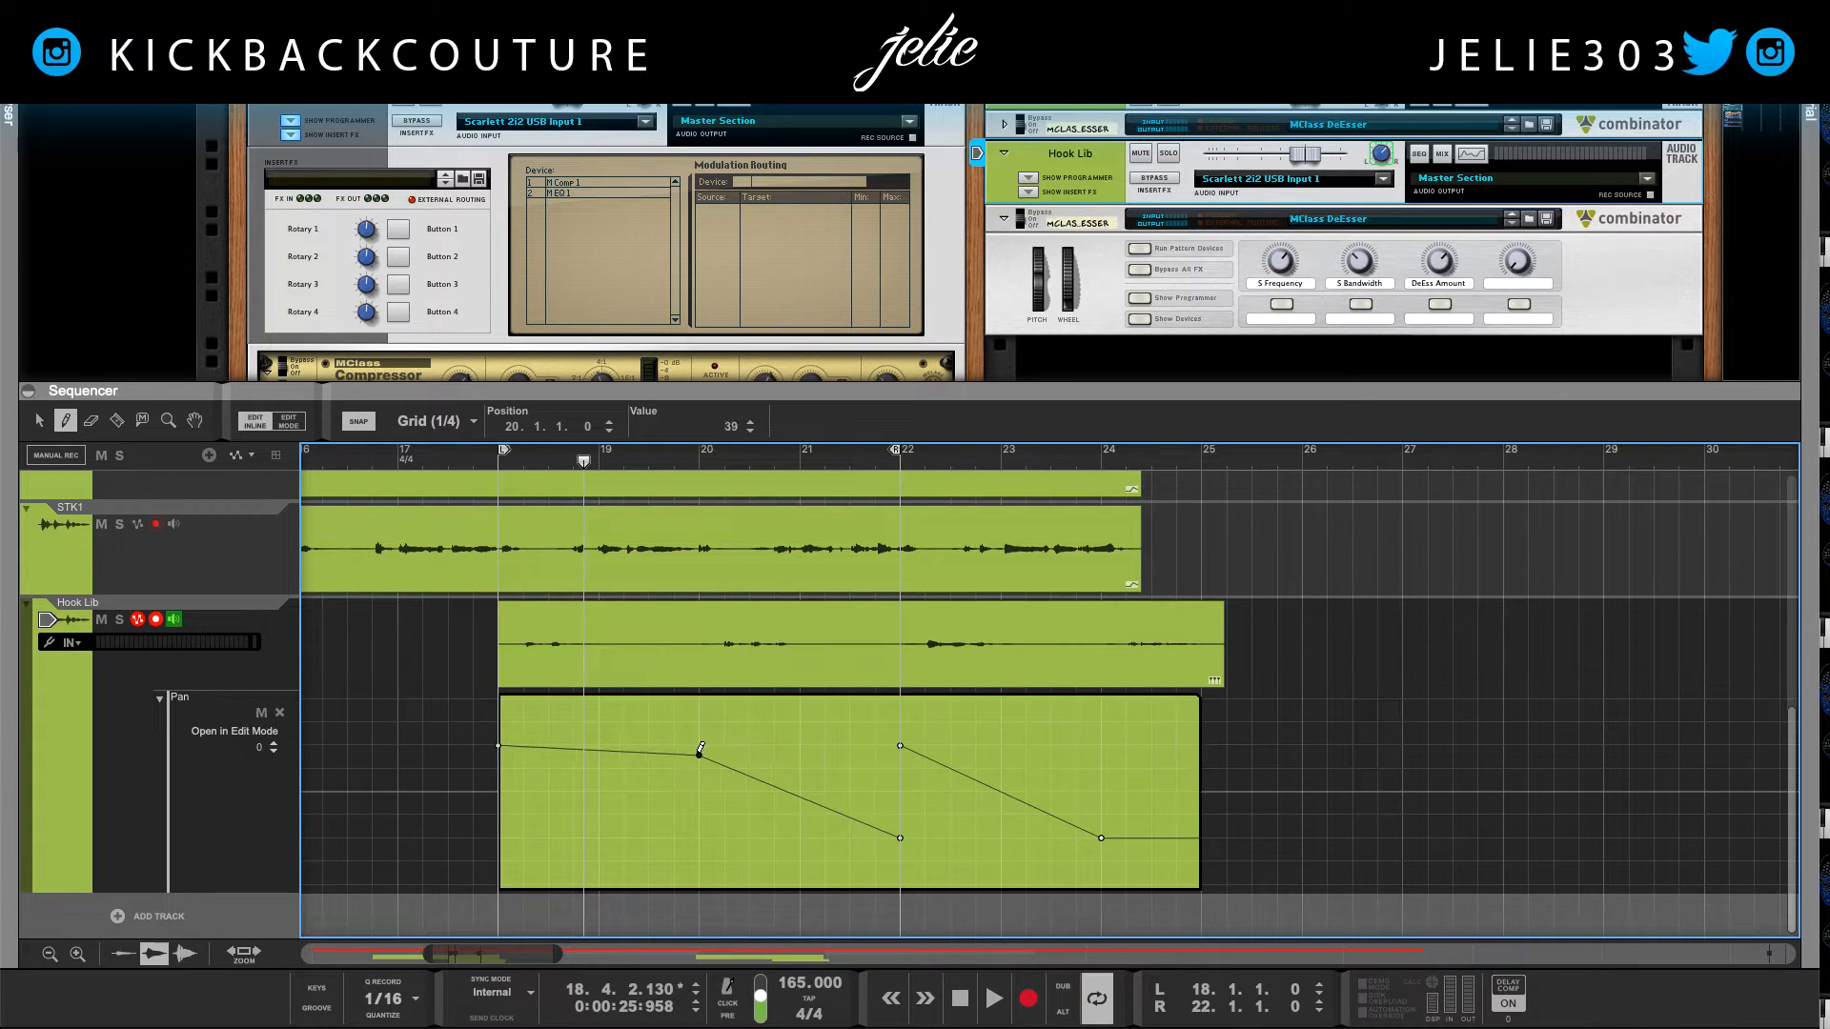
click(725, 834)
key(q)
key(space)
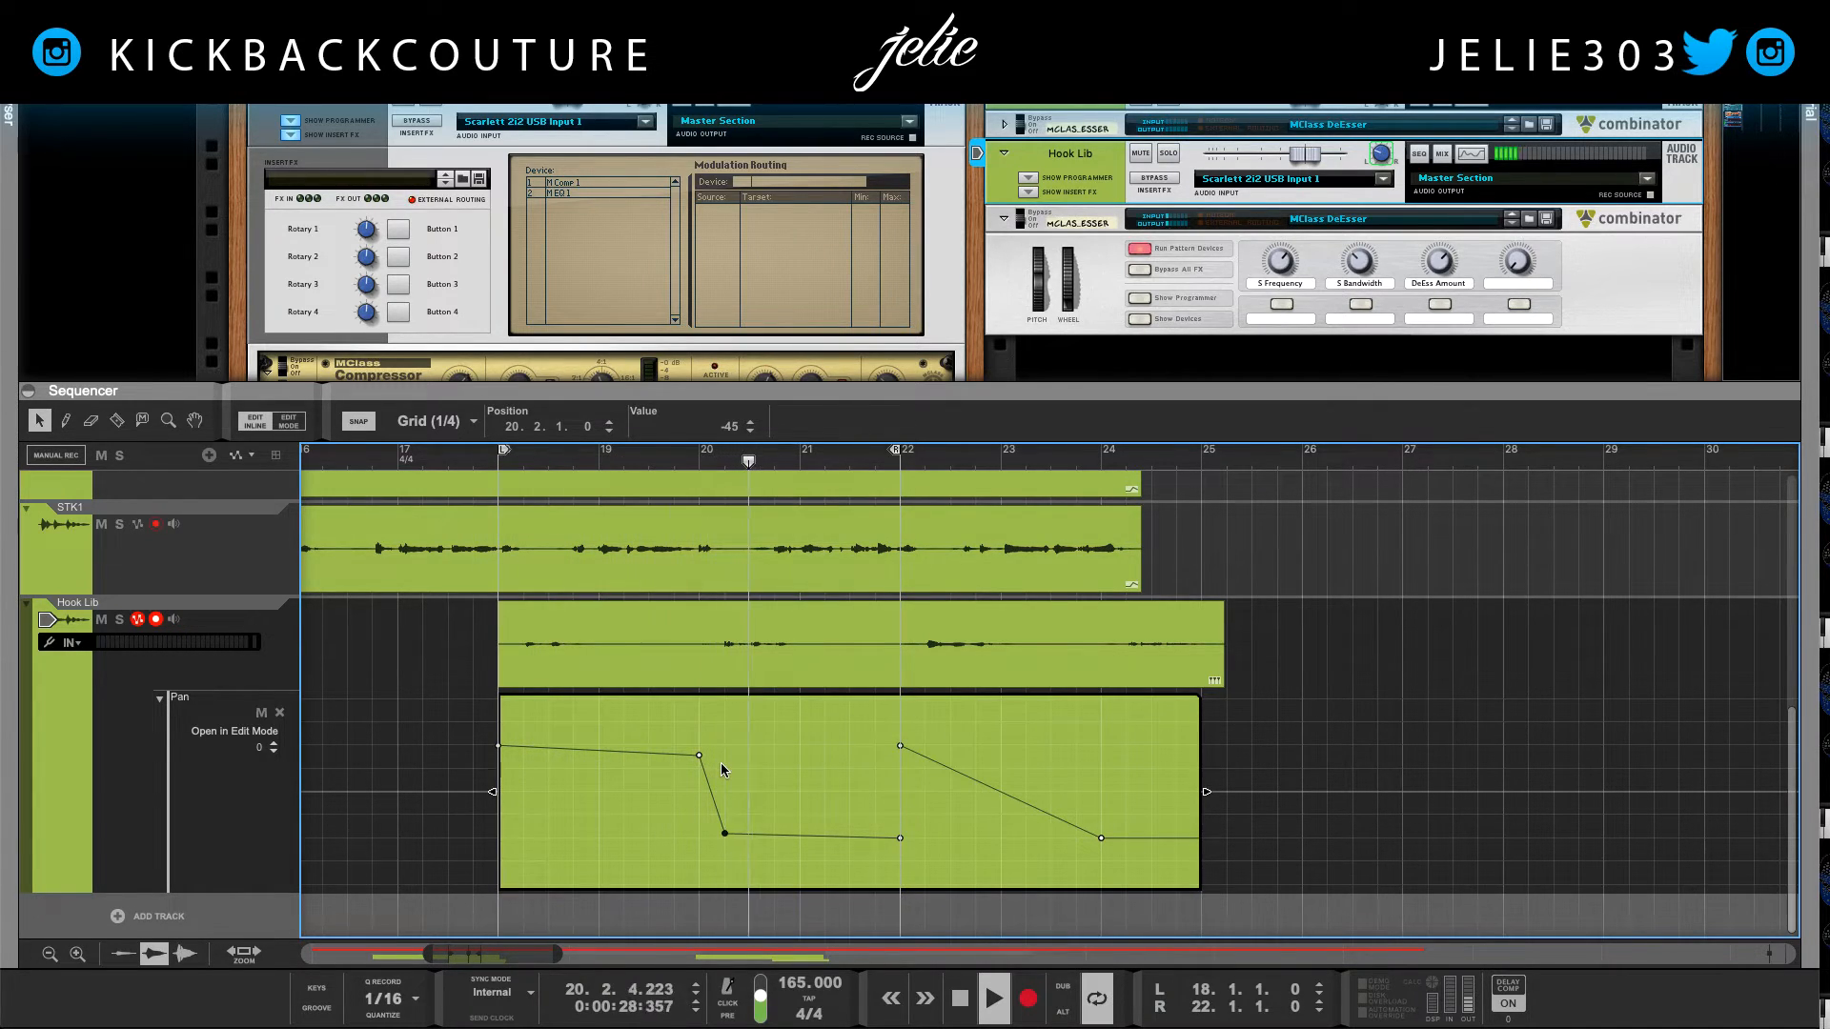
Step: Move the pan point at bar 20 earlier to 19.4 with a value of 45, then replay the transition and stop
drag(699, 754, 672, 752)
click(650, 455)
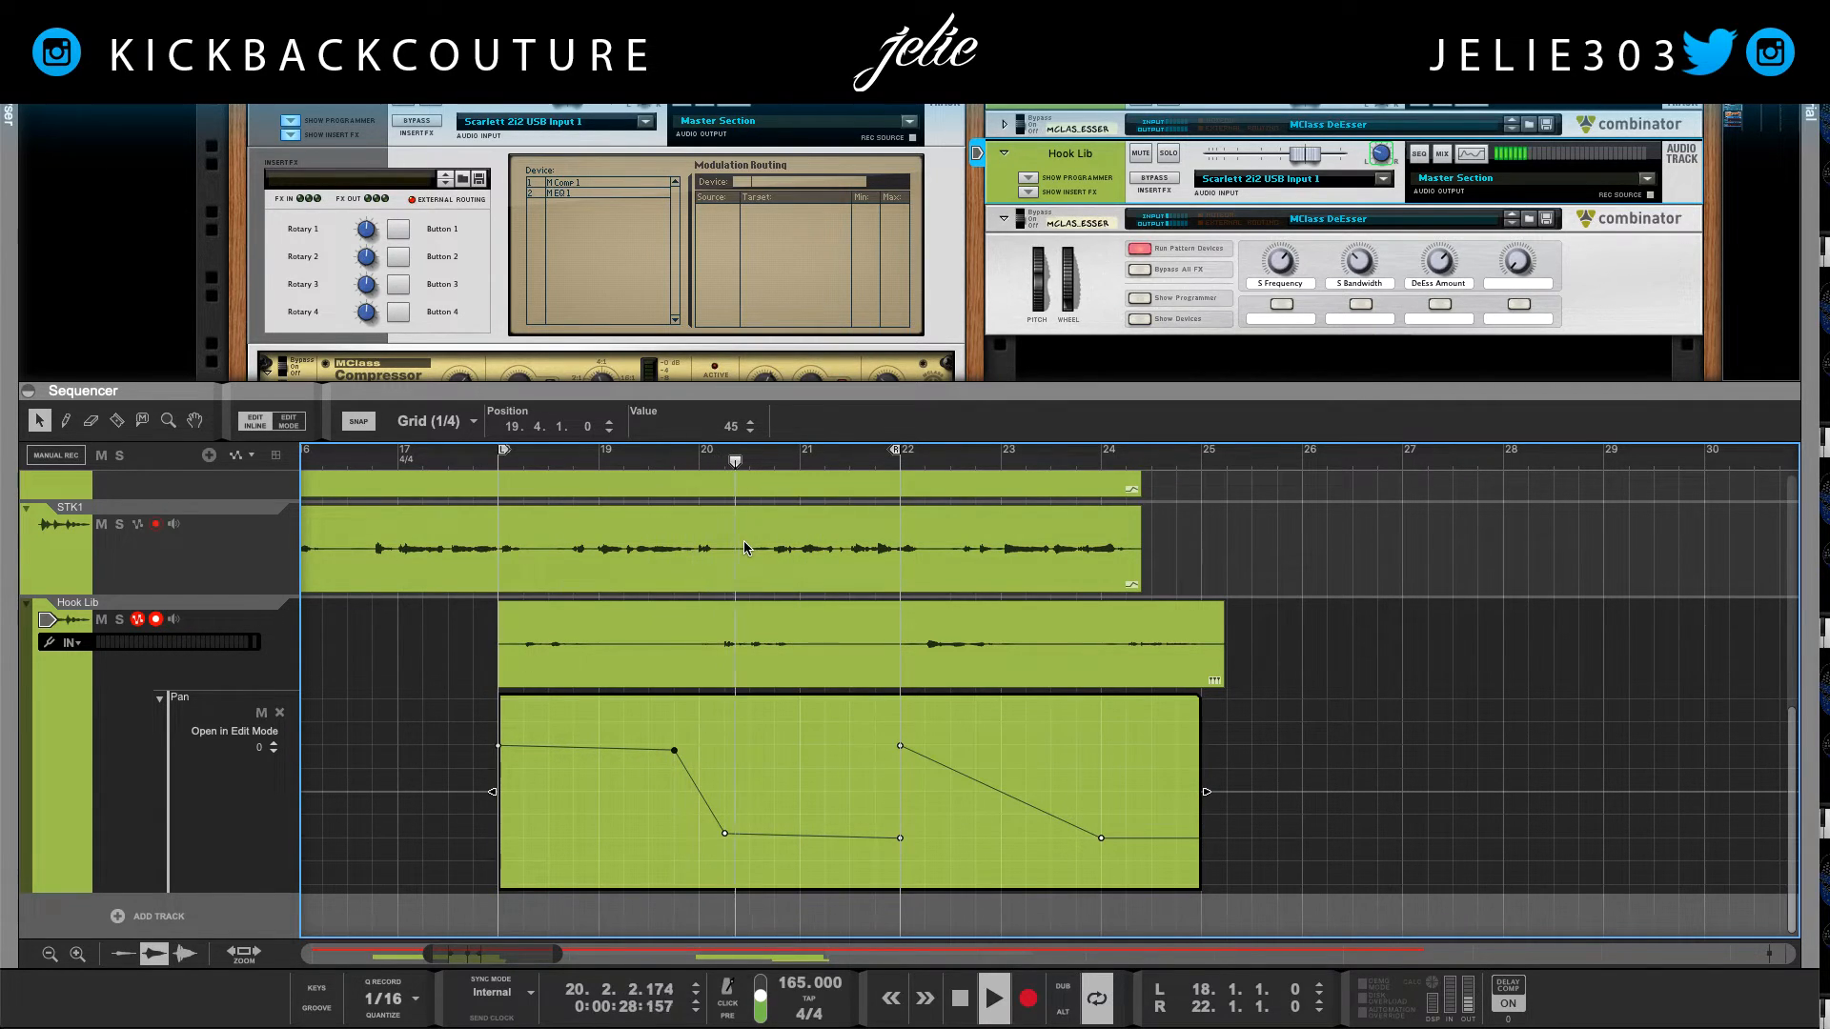
key(space)
Step: Add a pan point of 50 at 23.2 so the second sweep holds before it falls, then deselect it
key(e)
key(w)
click(1030, 744)
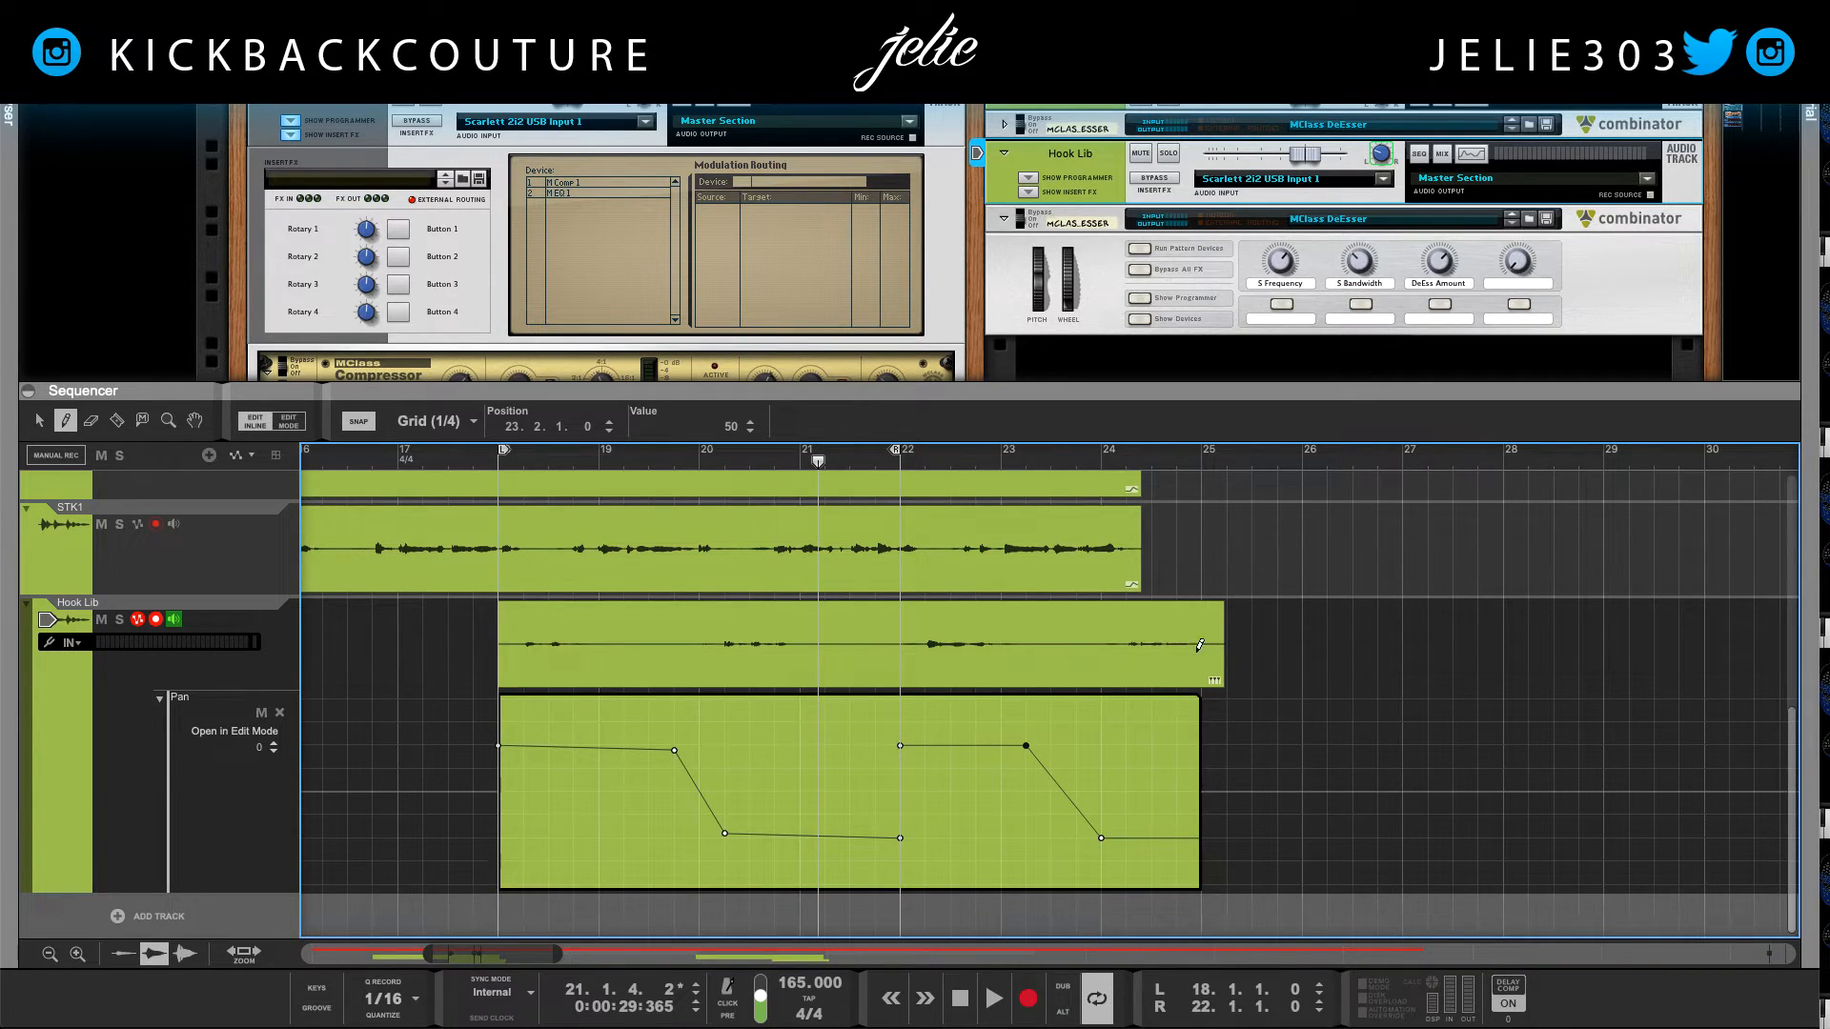
key(q)
click(426, 703)
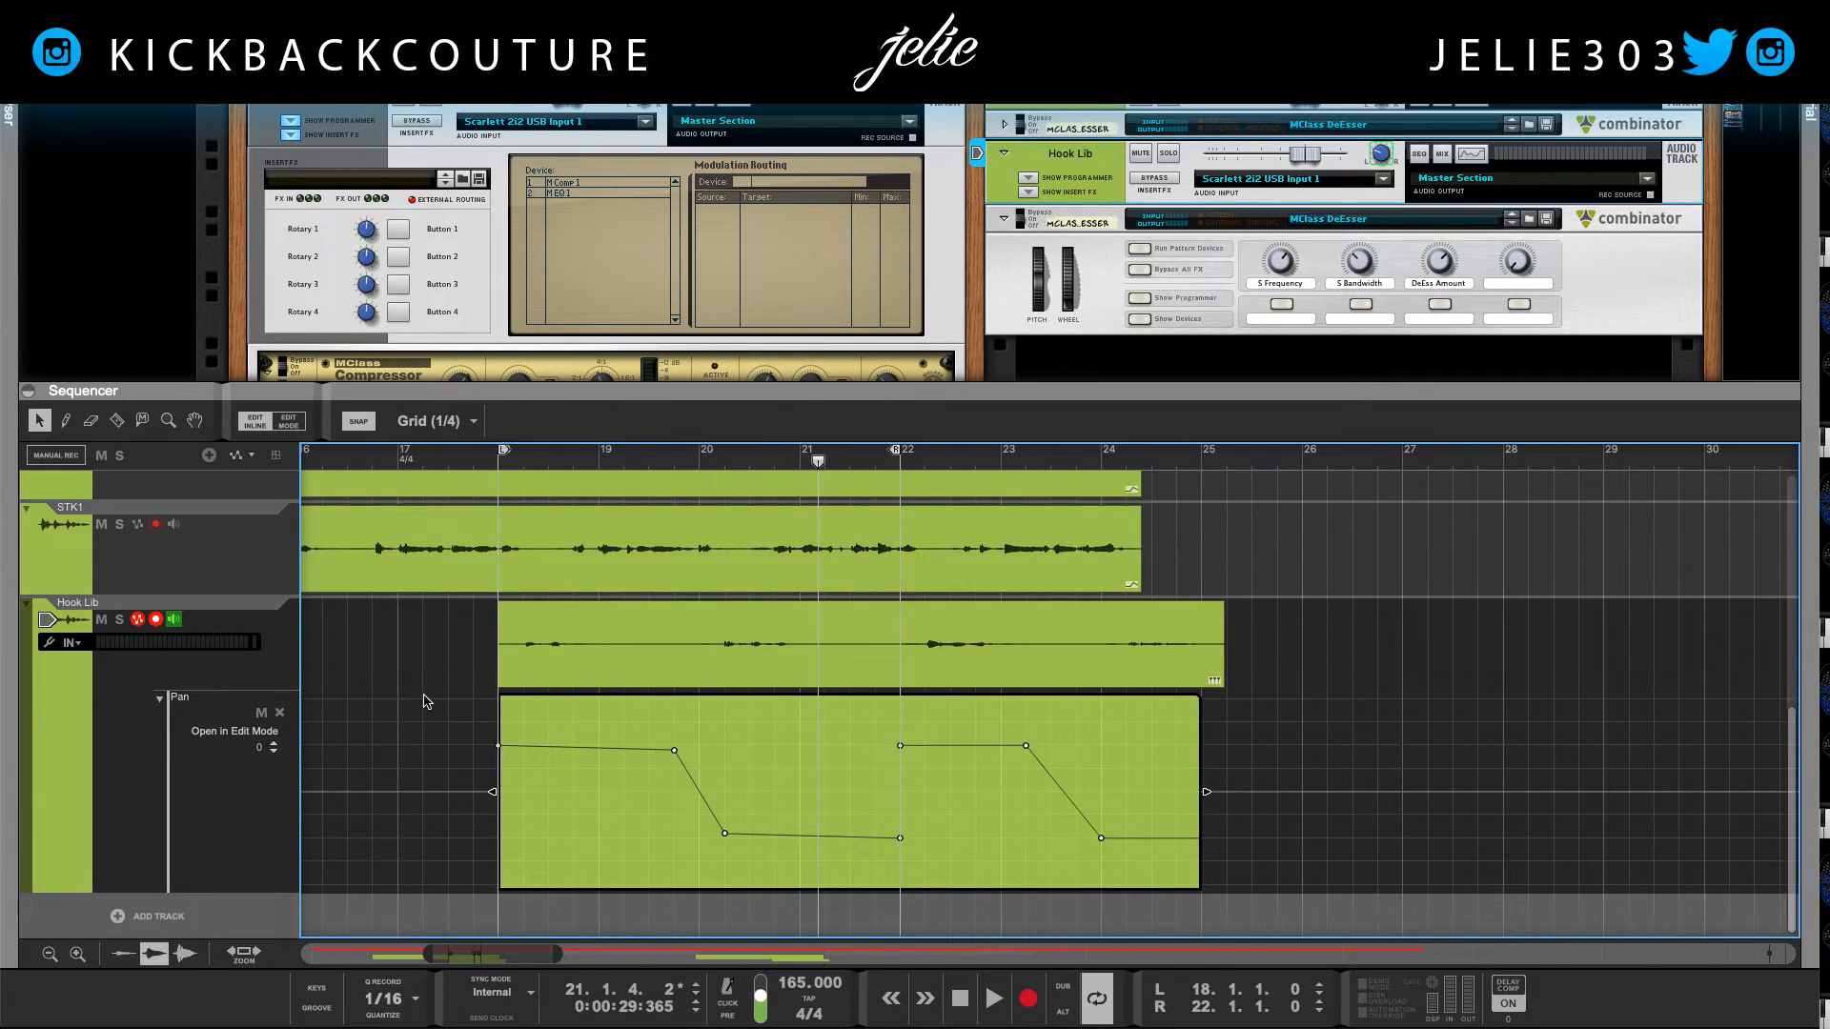
Step: Close inline editing and copy the Pan automation clip beneath Hook Lib's second audio clip
key(ctrl+e)
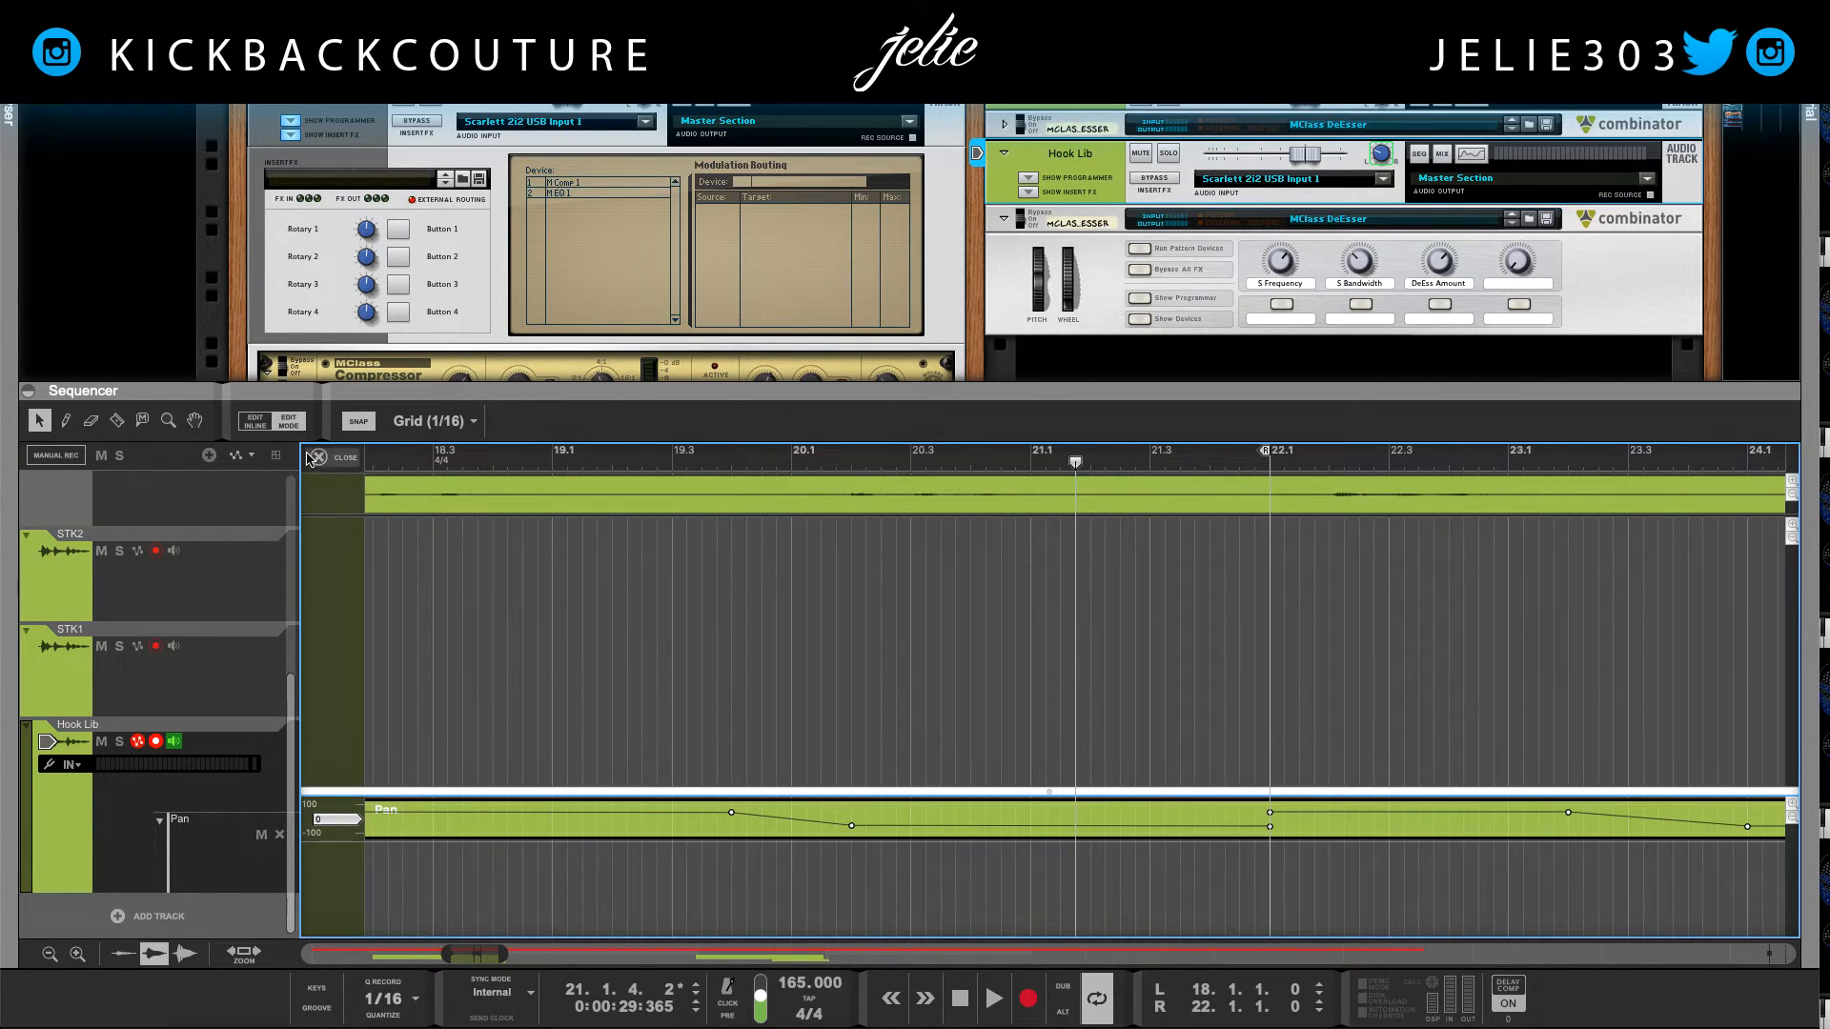
key(ctrl+e)
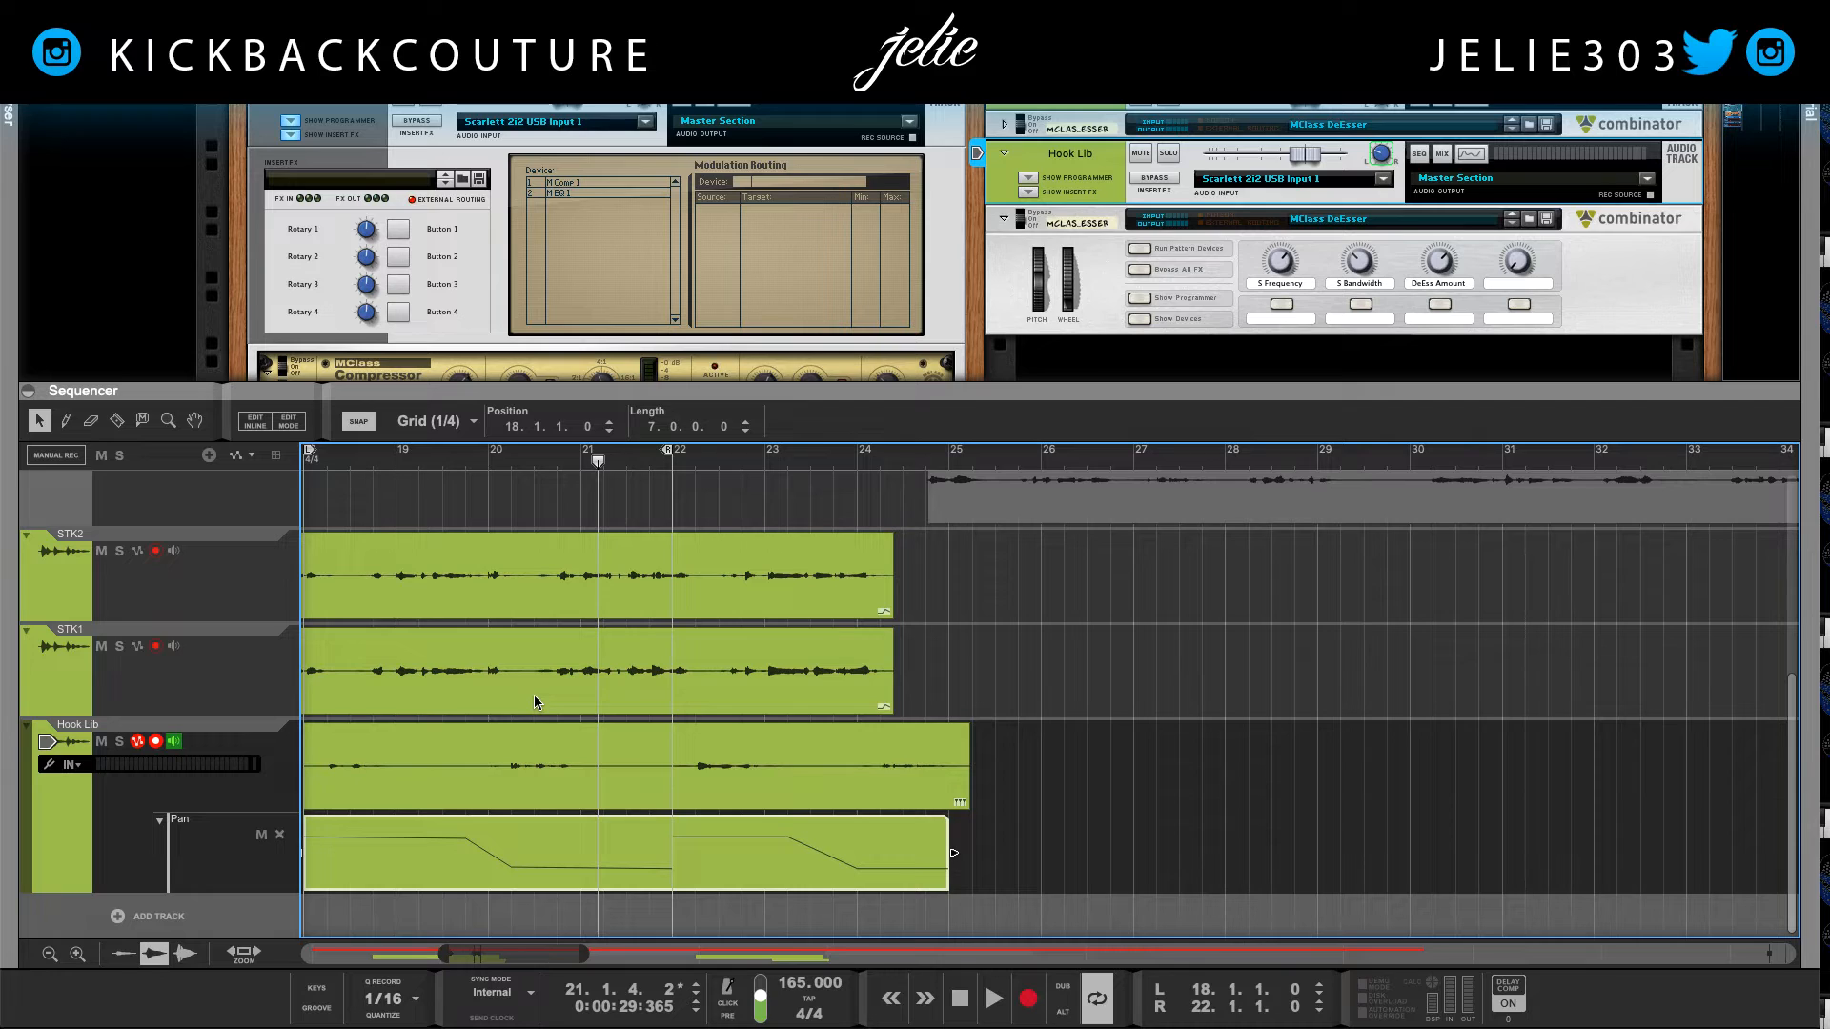
scroll(534, 695, down, 5)
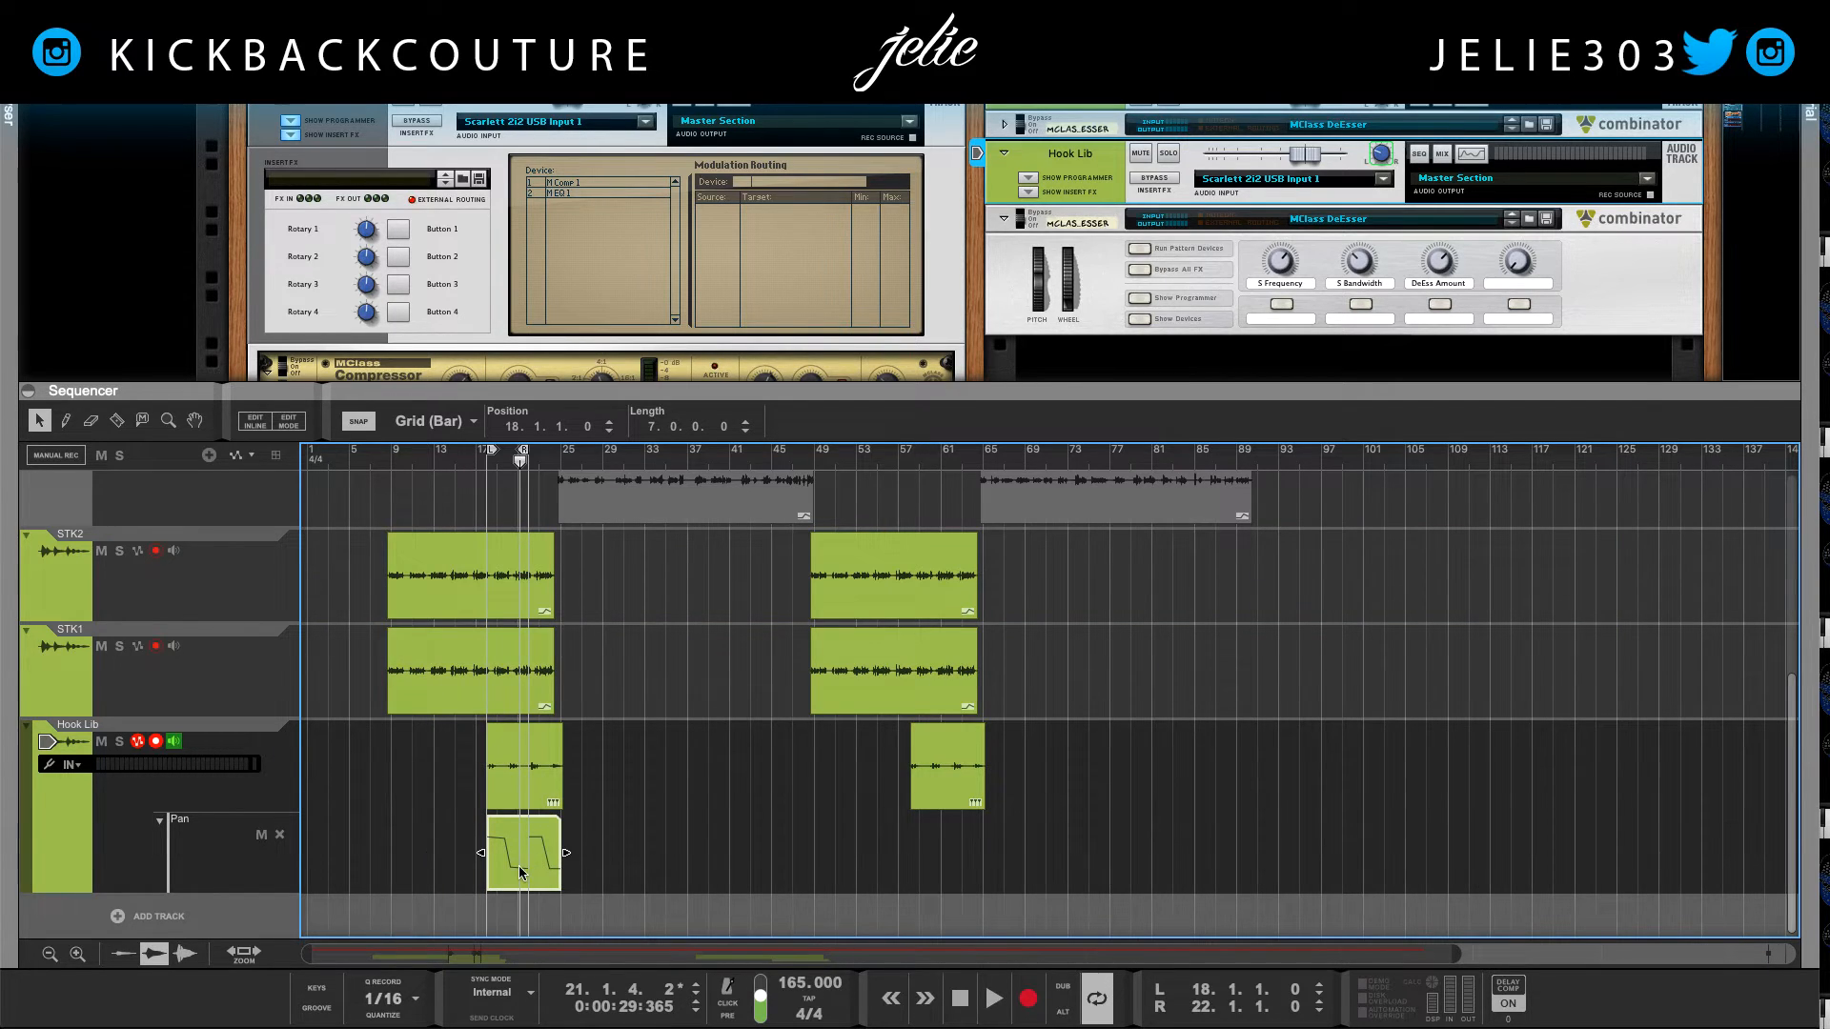
drag(519, 867, 904, 857)
click(858, 838)
Step: Select the Quartet chorus device, enlarge the mixer, and enable send 5 on the STK2 and STK1 channels
scroll(700, 820, up, 2)
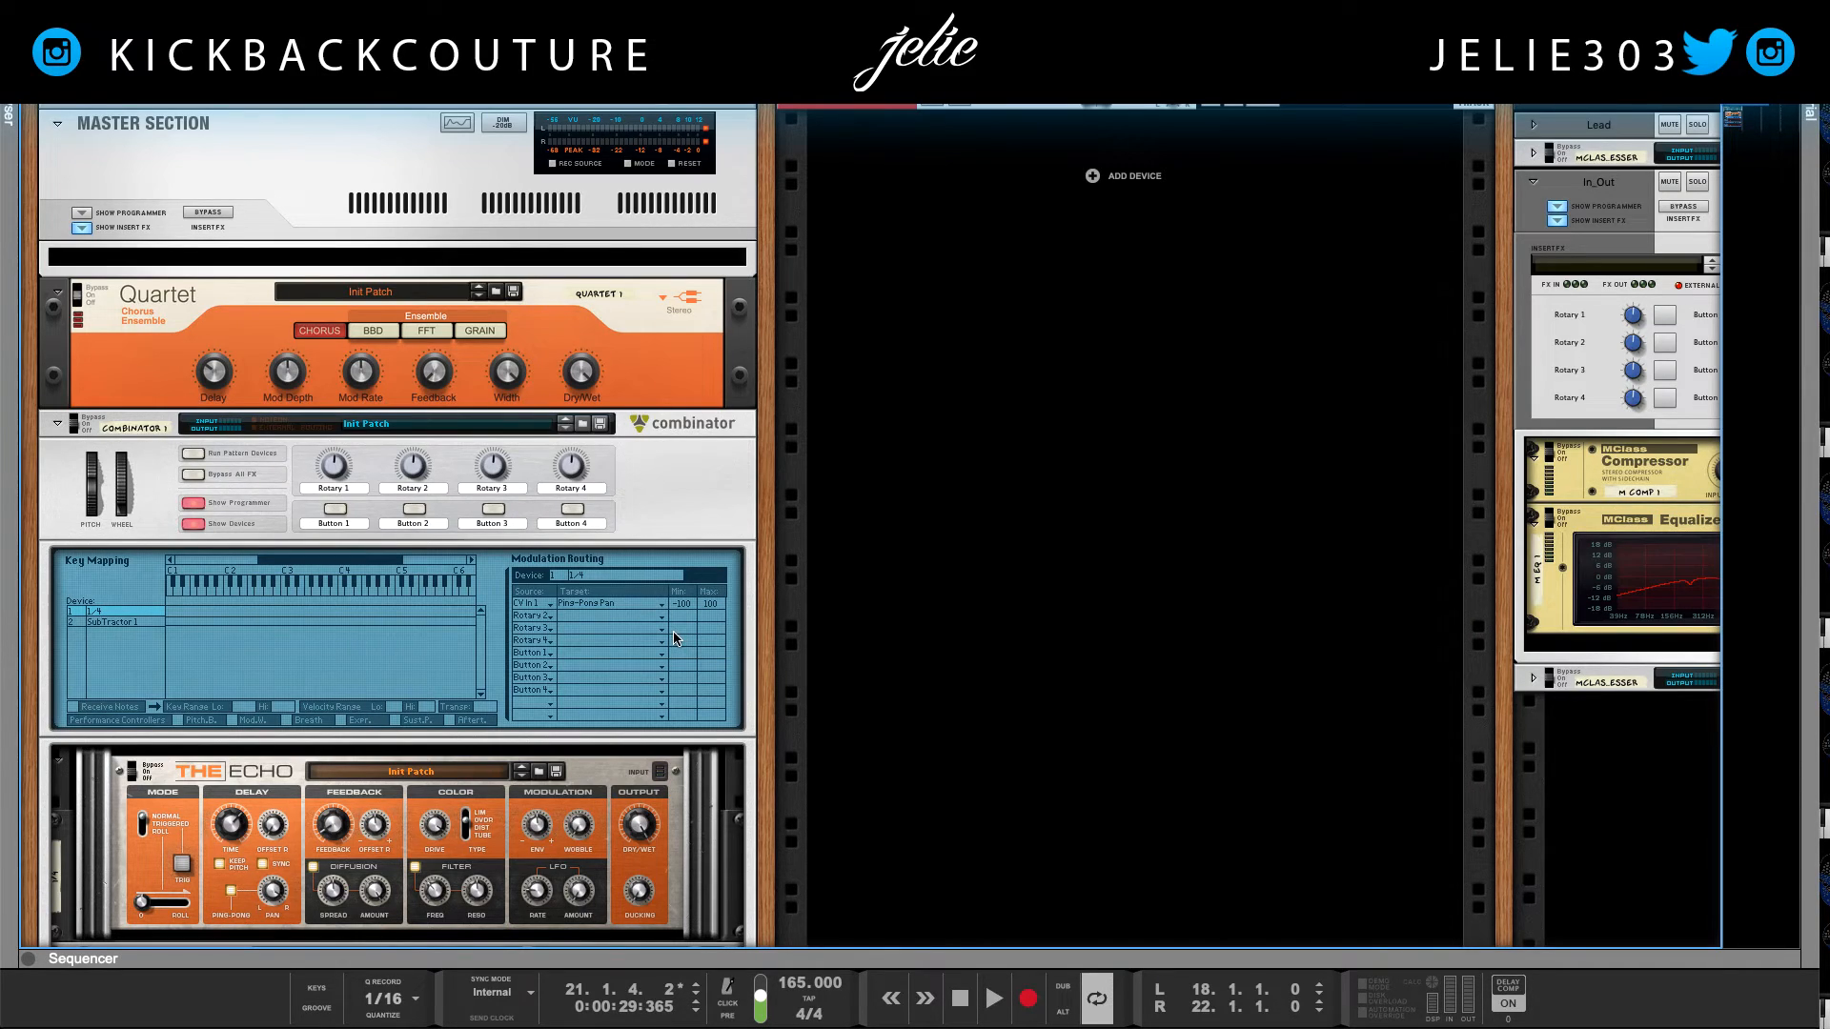
click(746, 539)
click(90, 345)
drag(1083, 100, 1083, 664)
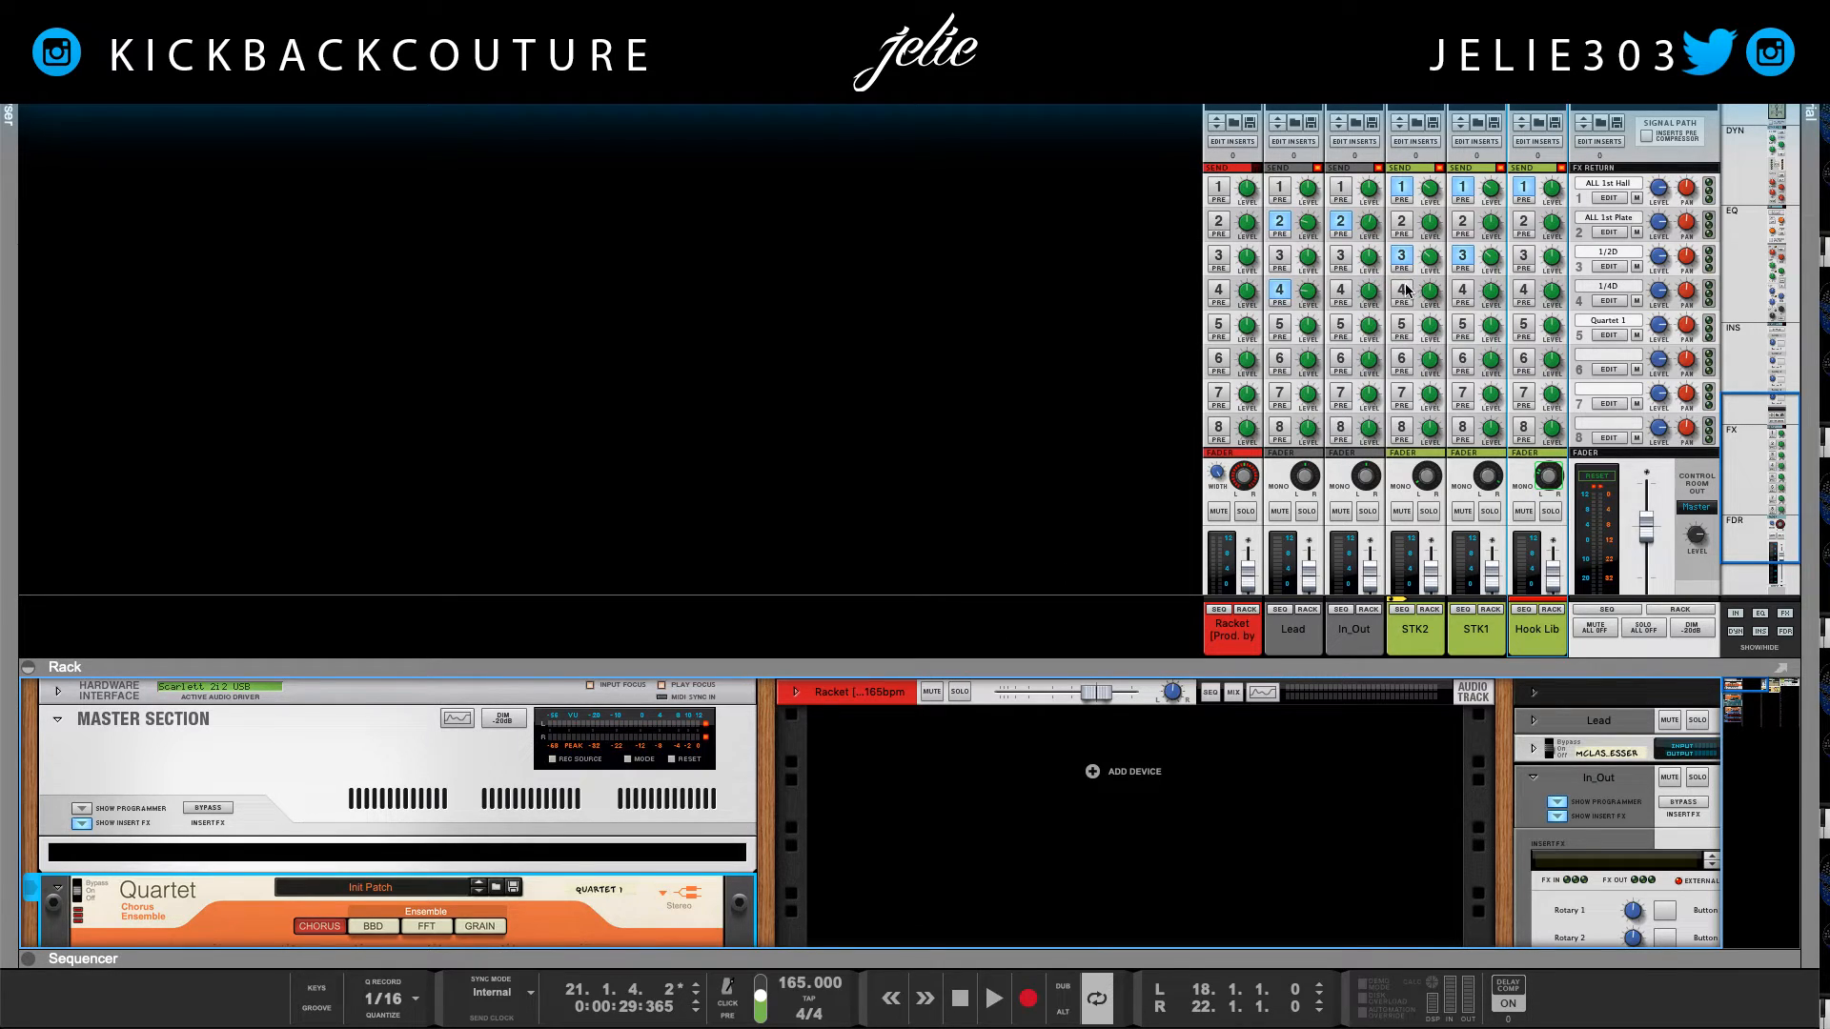
click(1401, 324)
click(1461, 324)
Step: Rename the Quartet's FX return 5 to Chorus and resize the mixer so the Quartet device shows in the rack
double_click(1604, 320)
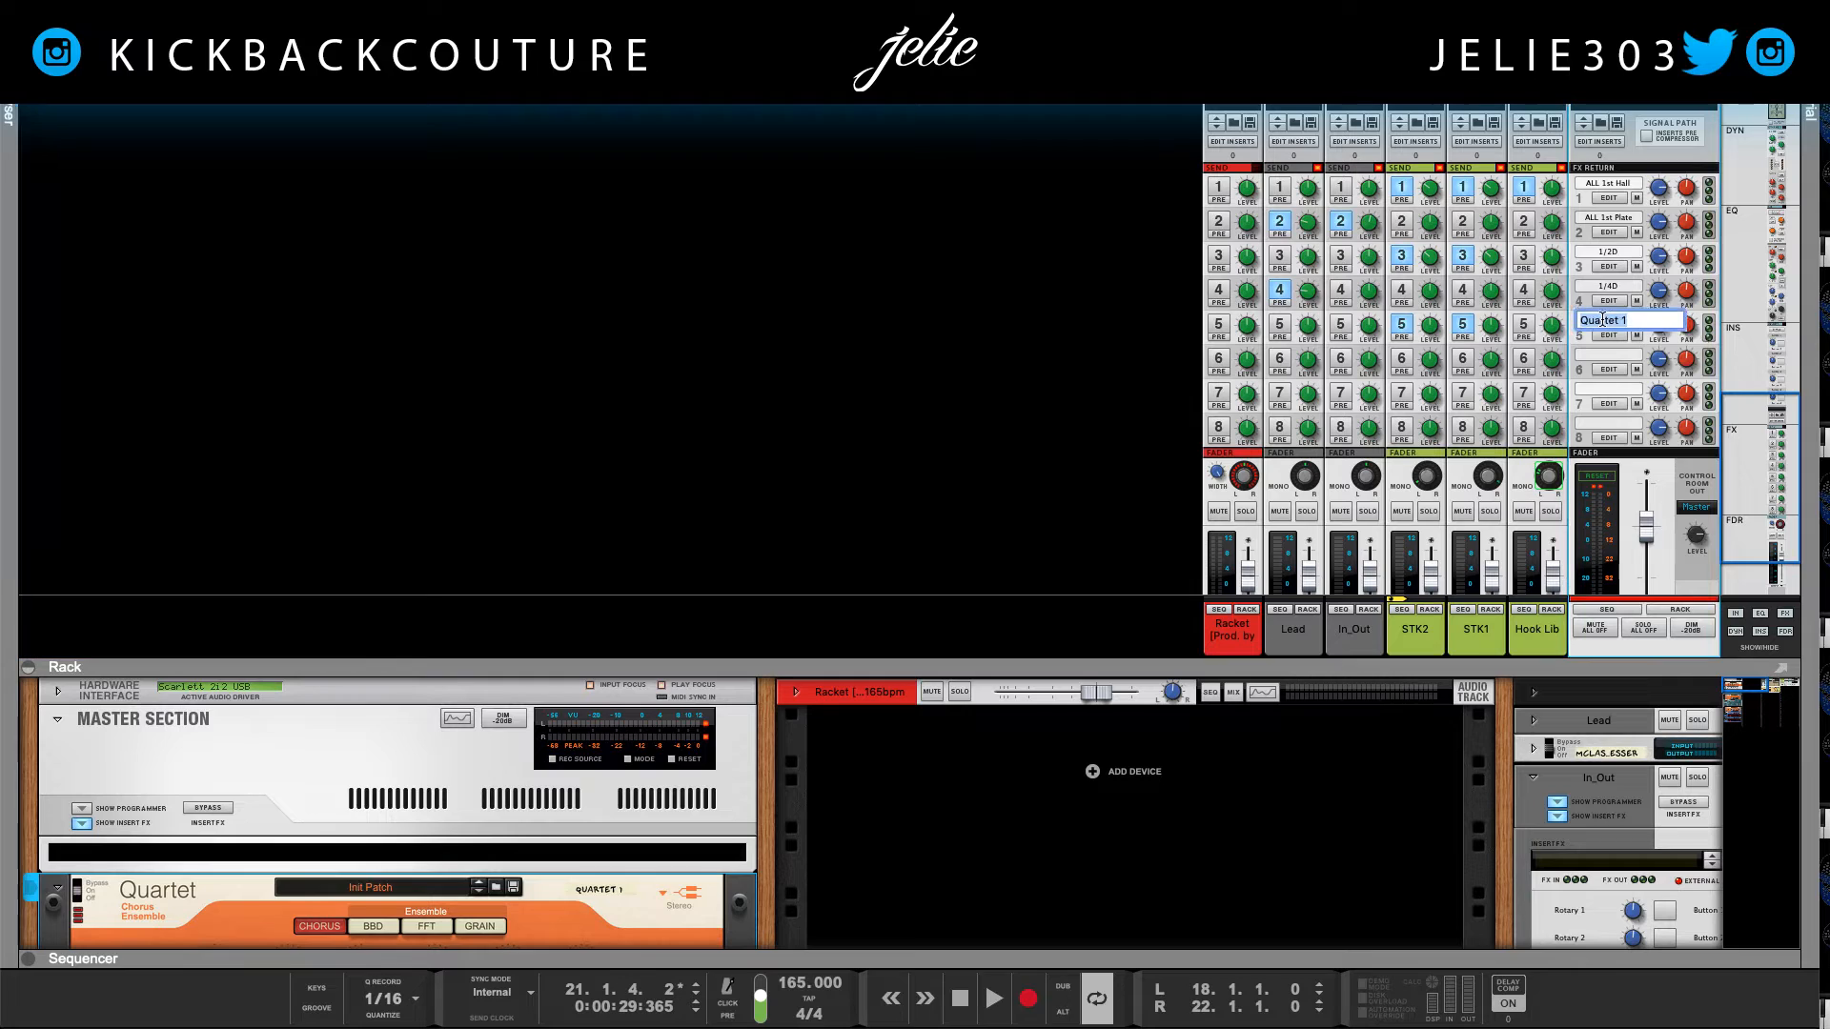
text(Chorus)
key(Return)
drag(1164, 665, 1158, 355)
scroll(1358, 326, up, 1)
drag(1373, 356, 1378, 573)
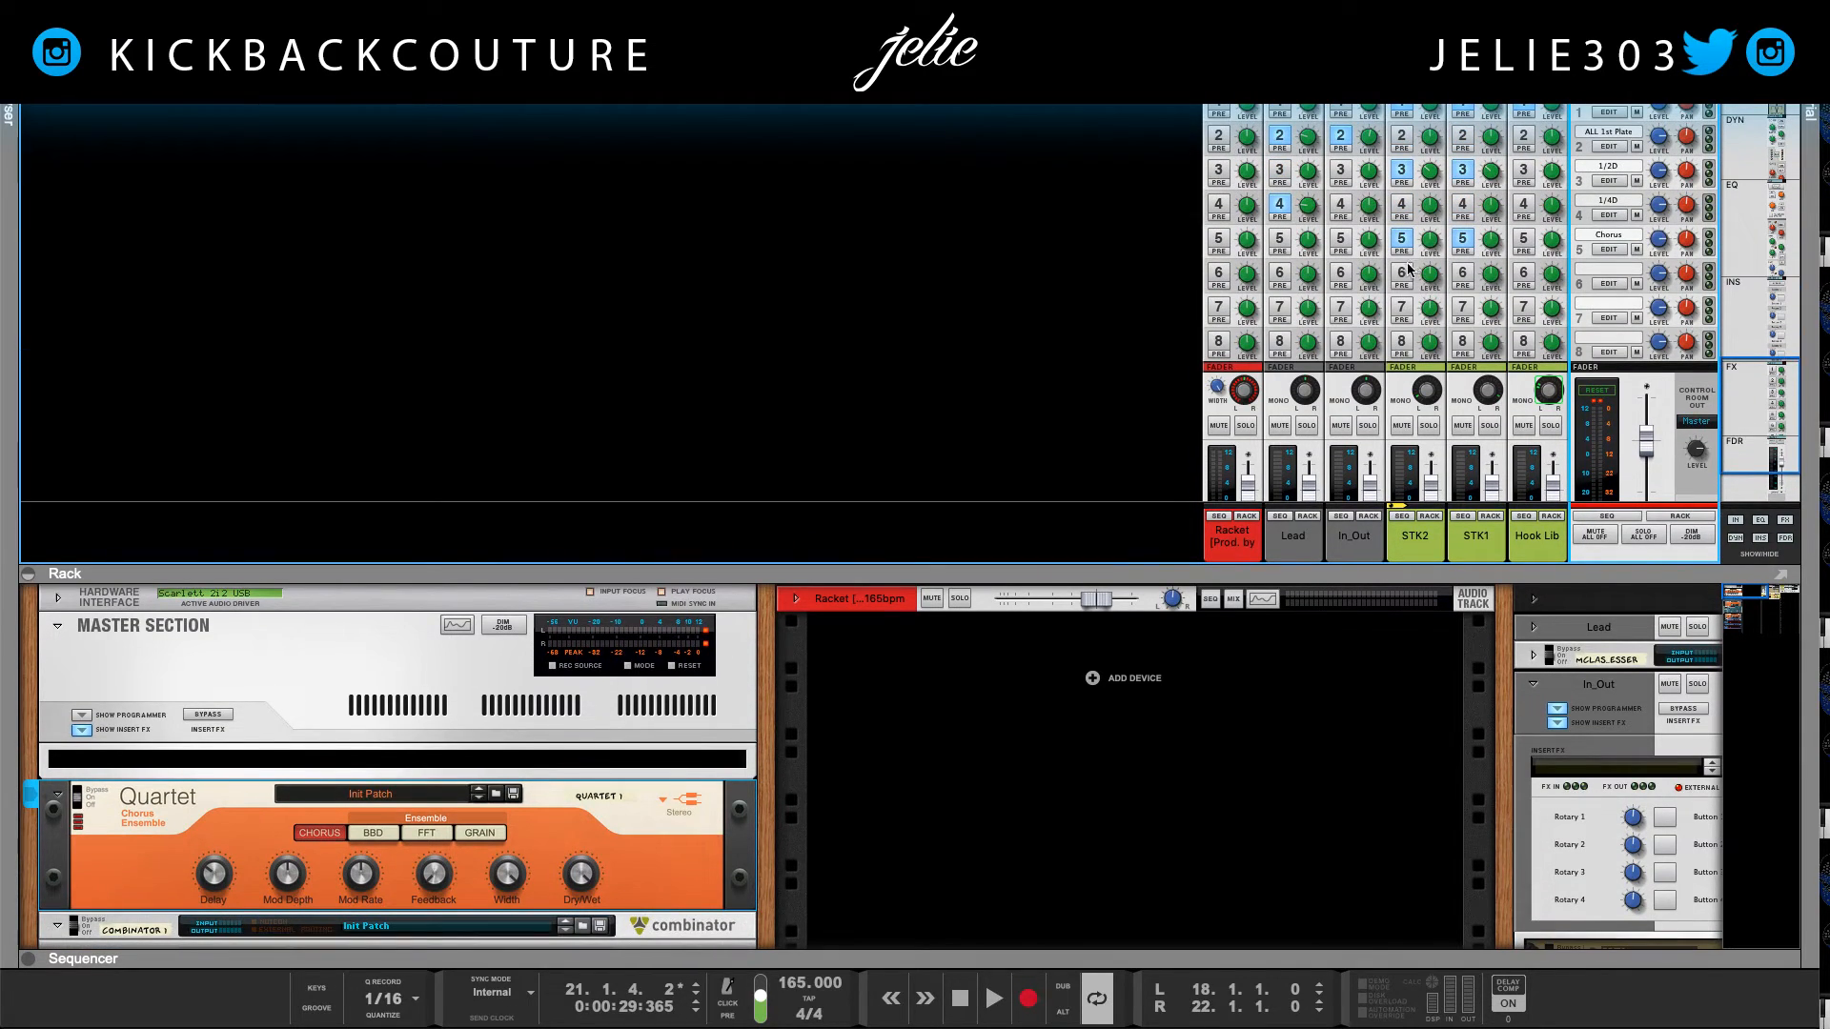
Step: Enlarge the sequencer, set the loop to STK2's first clip, and start playback
drag(938, 959, 939, 415)
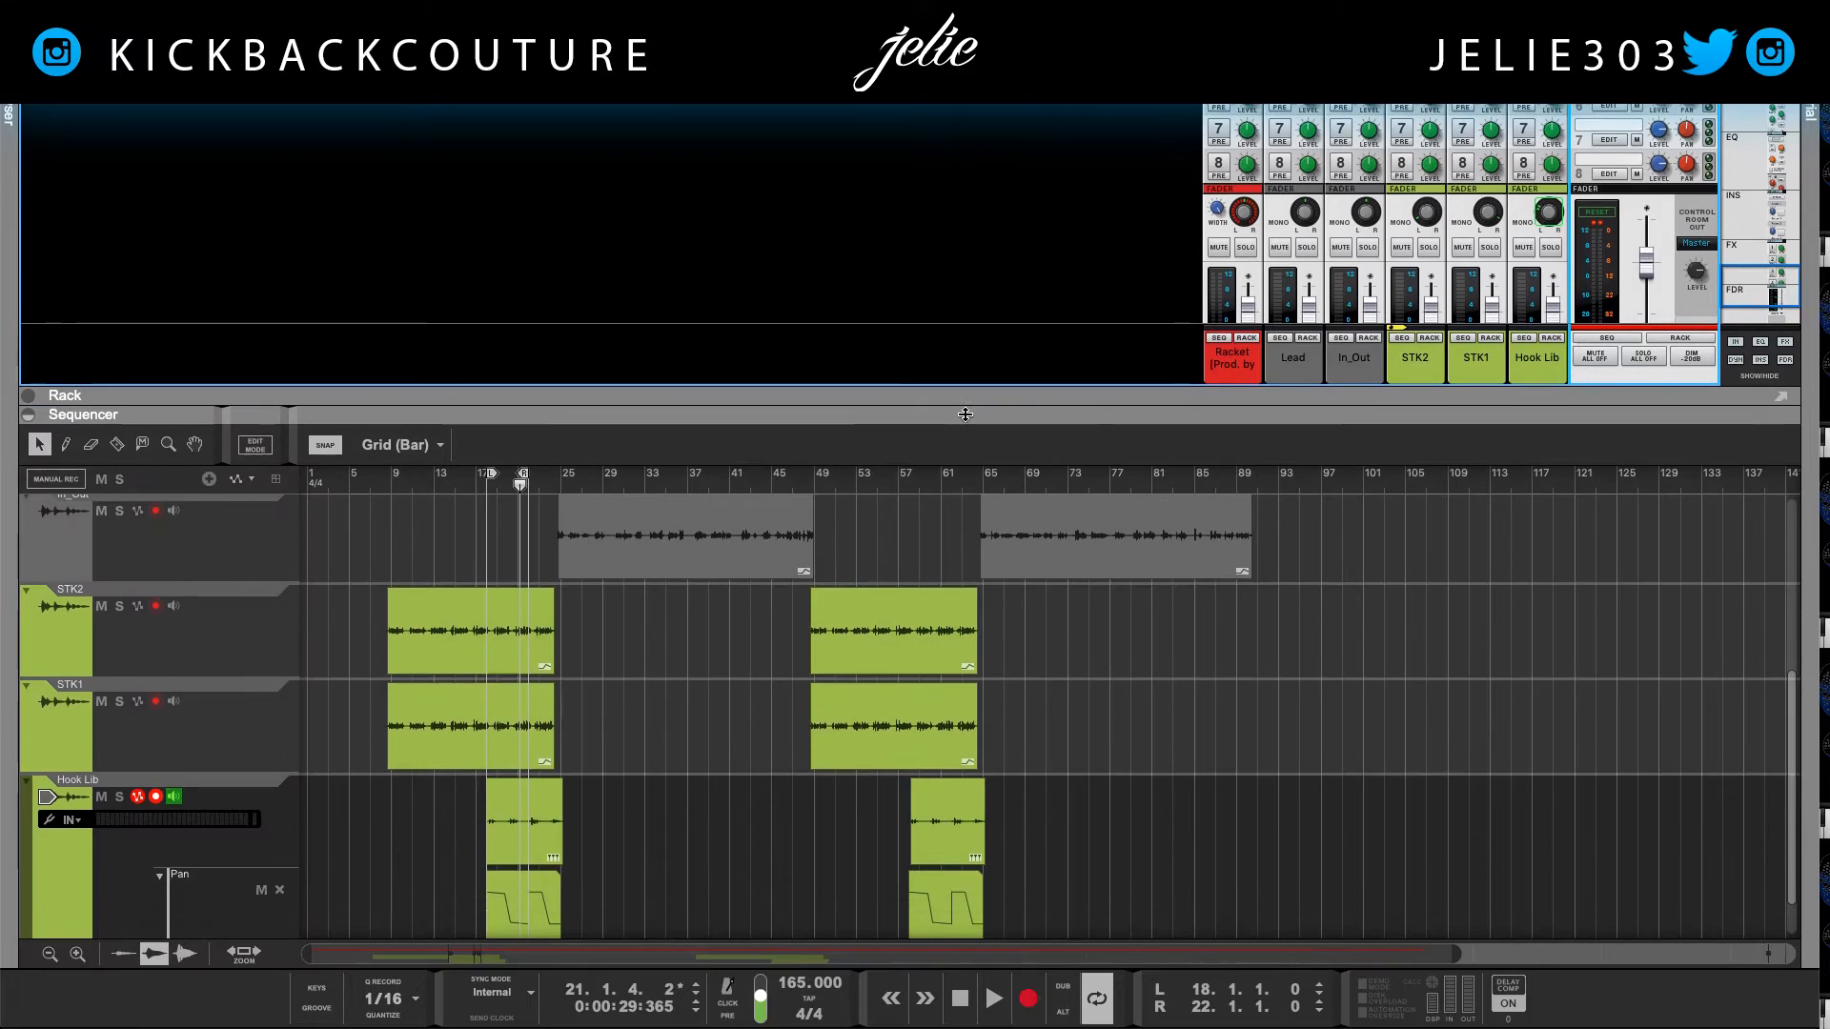
right_click(448, 627)
click(459, 621)
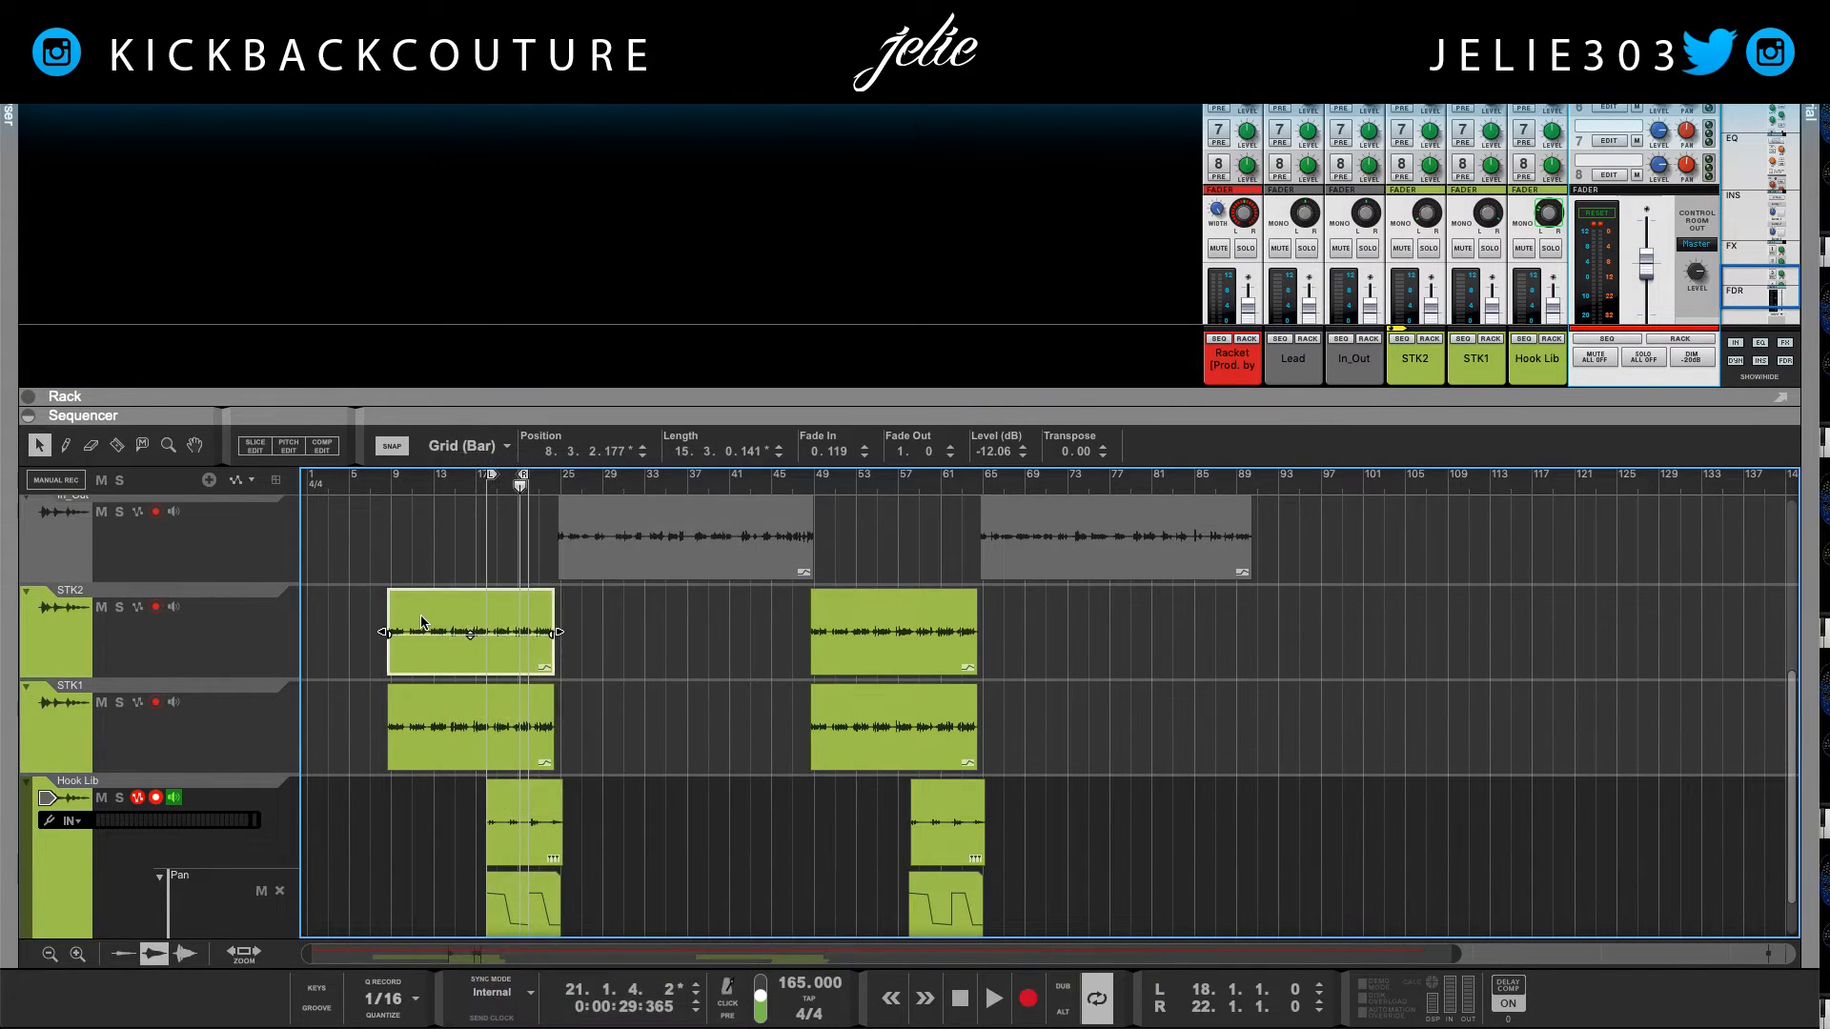
key(KP_1)
key(space)
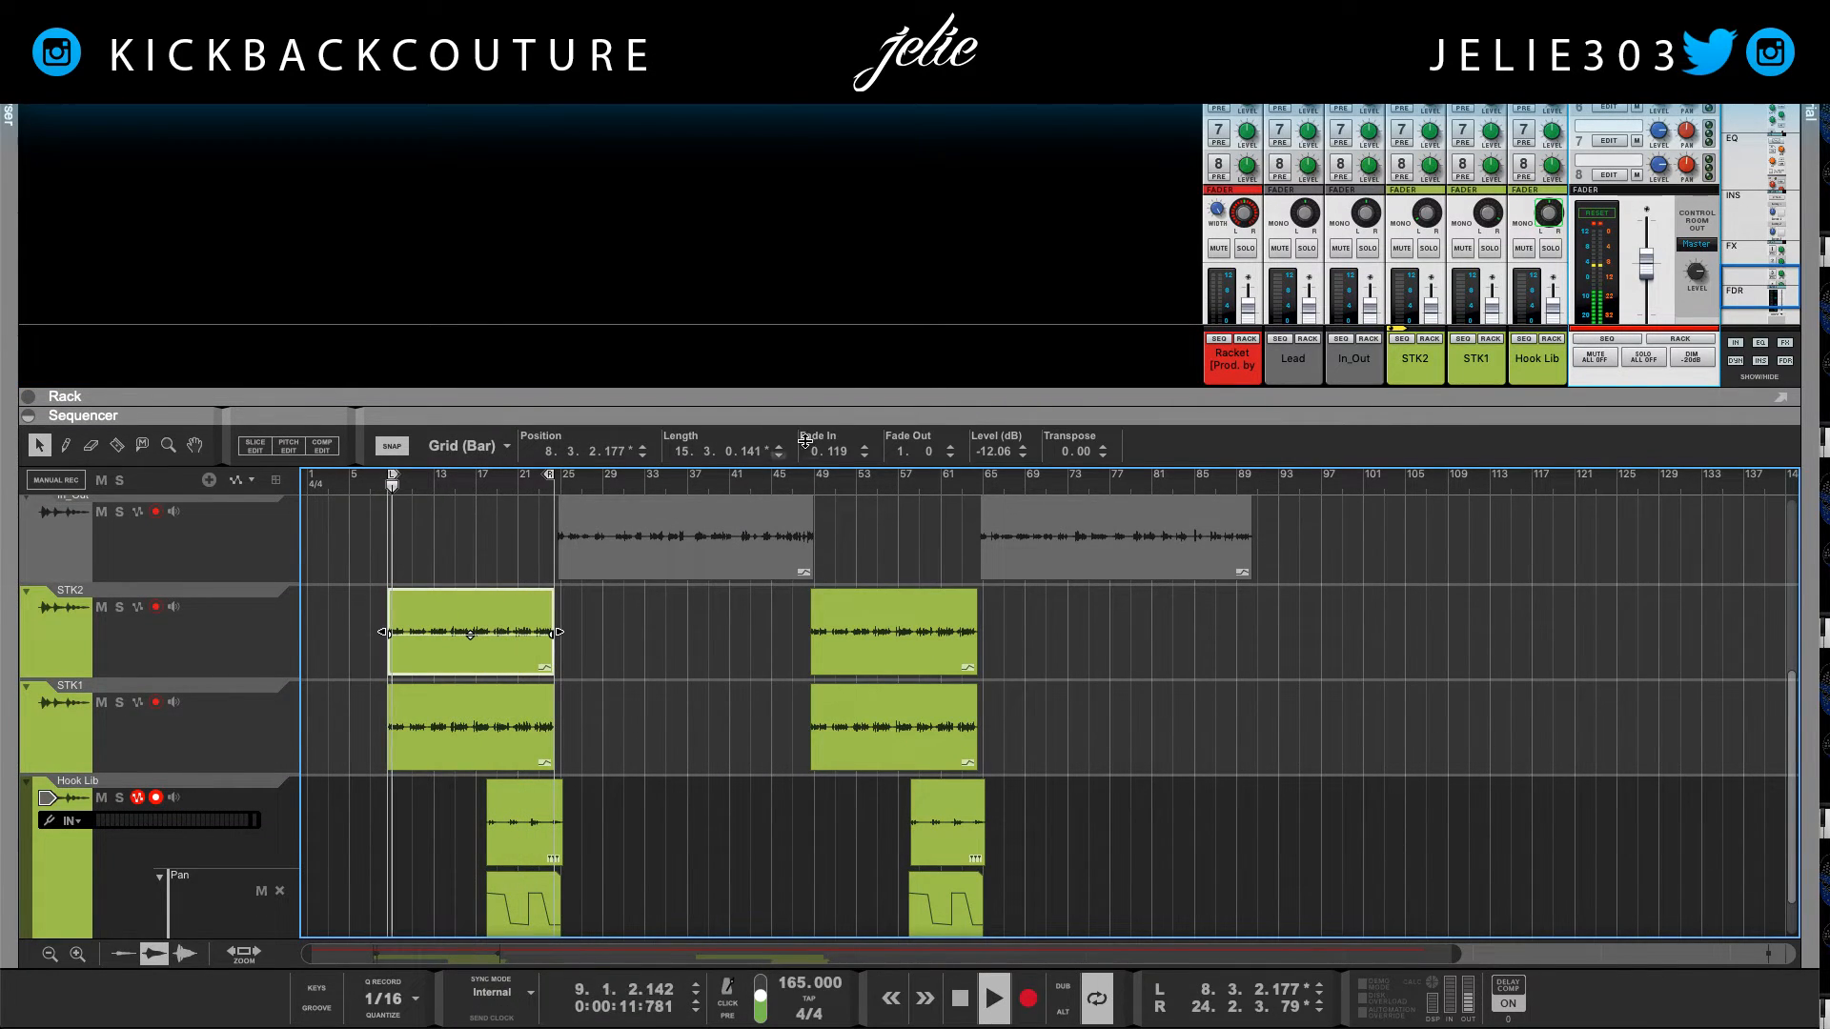
Step: Collapse the sequencer and bring the Quartet device into view in the rack while the loop plays
drag(851, 401, 870, 355)
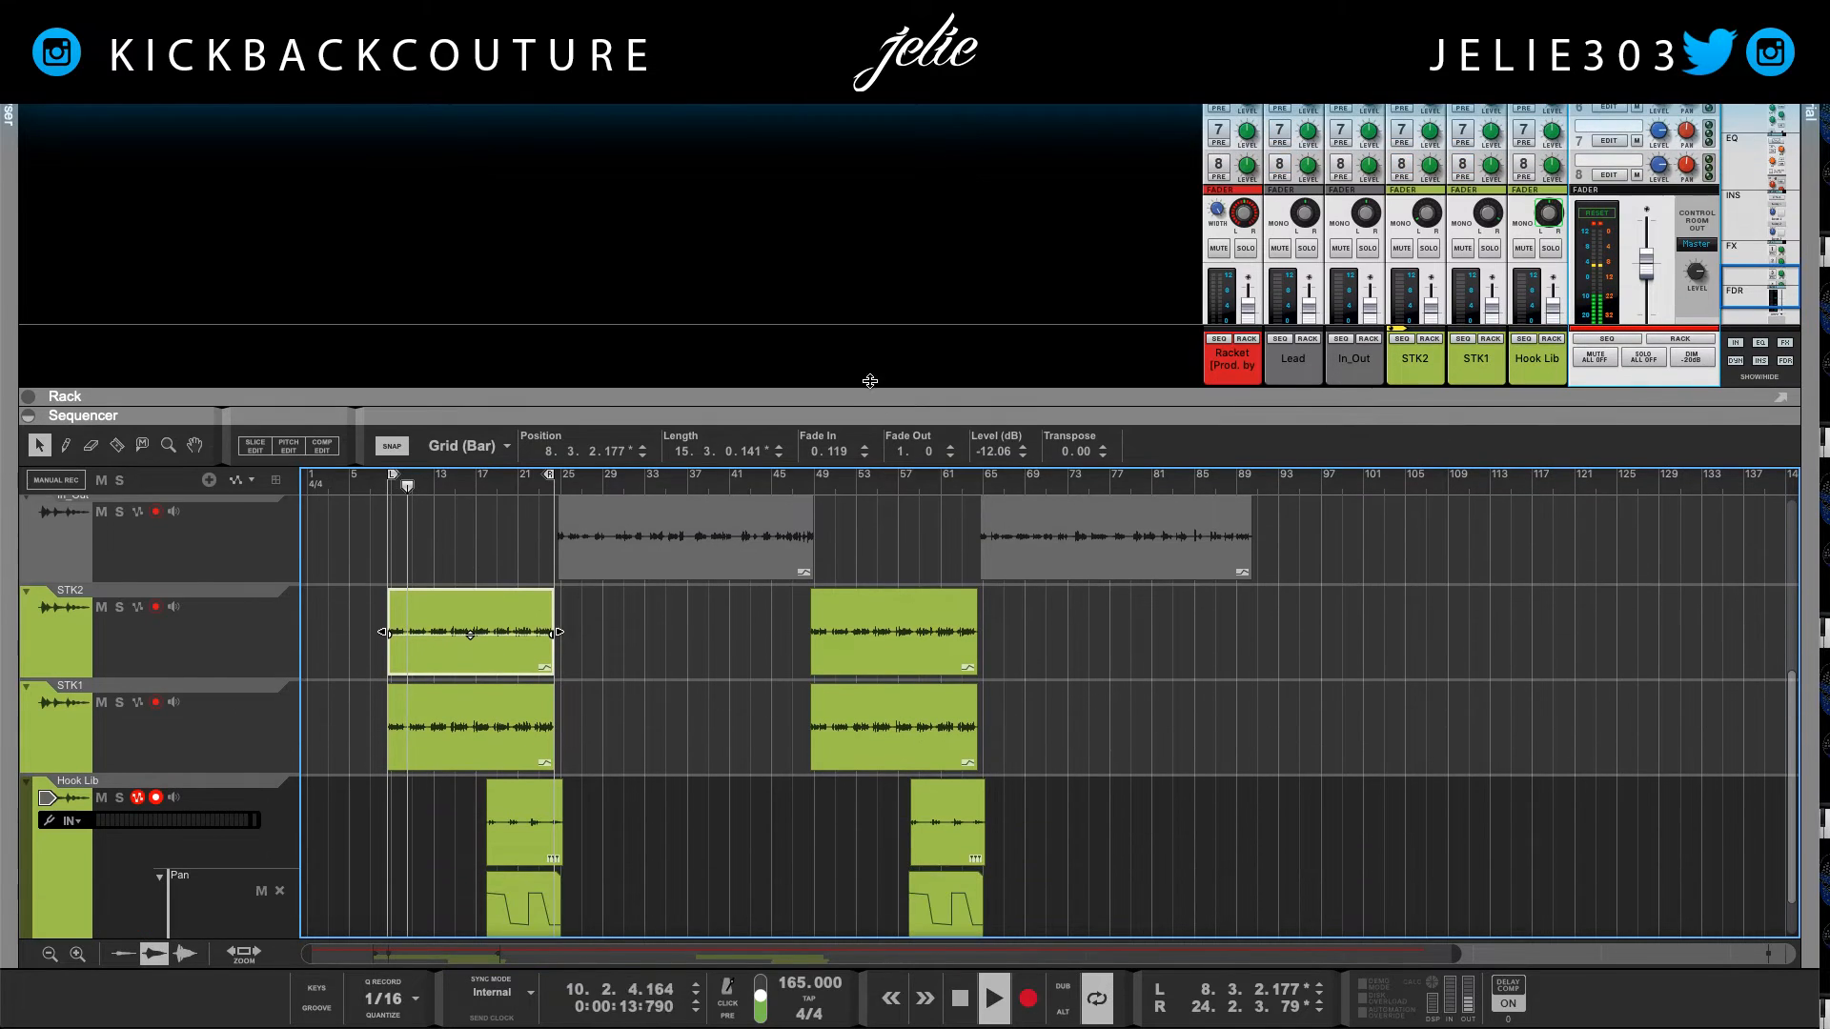
drag(876, 417, 648, 972)
scroll(571, 648, down, 5)
scroll(358, 625, up, 5)
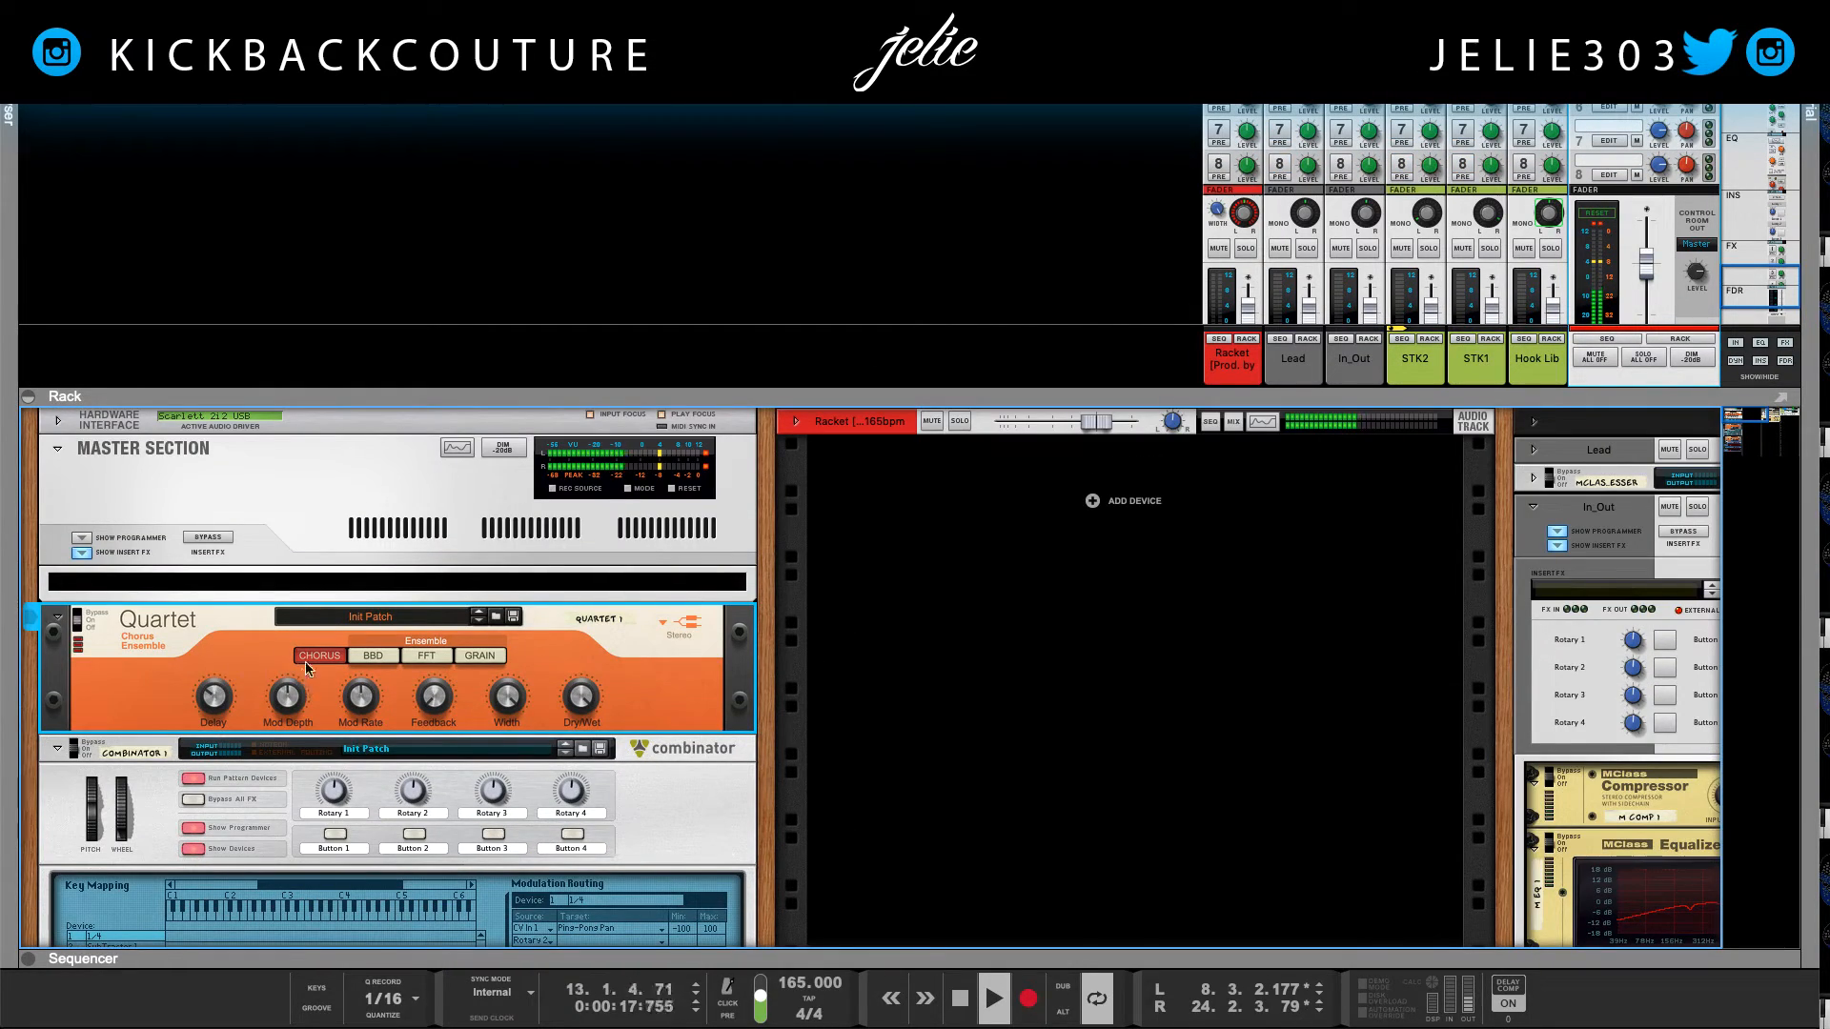
Step: Solo the STK2 and STK1 channels and select the Quartet's Chorus mode
click(1427, 250)
click(1489, 248)
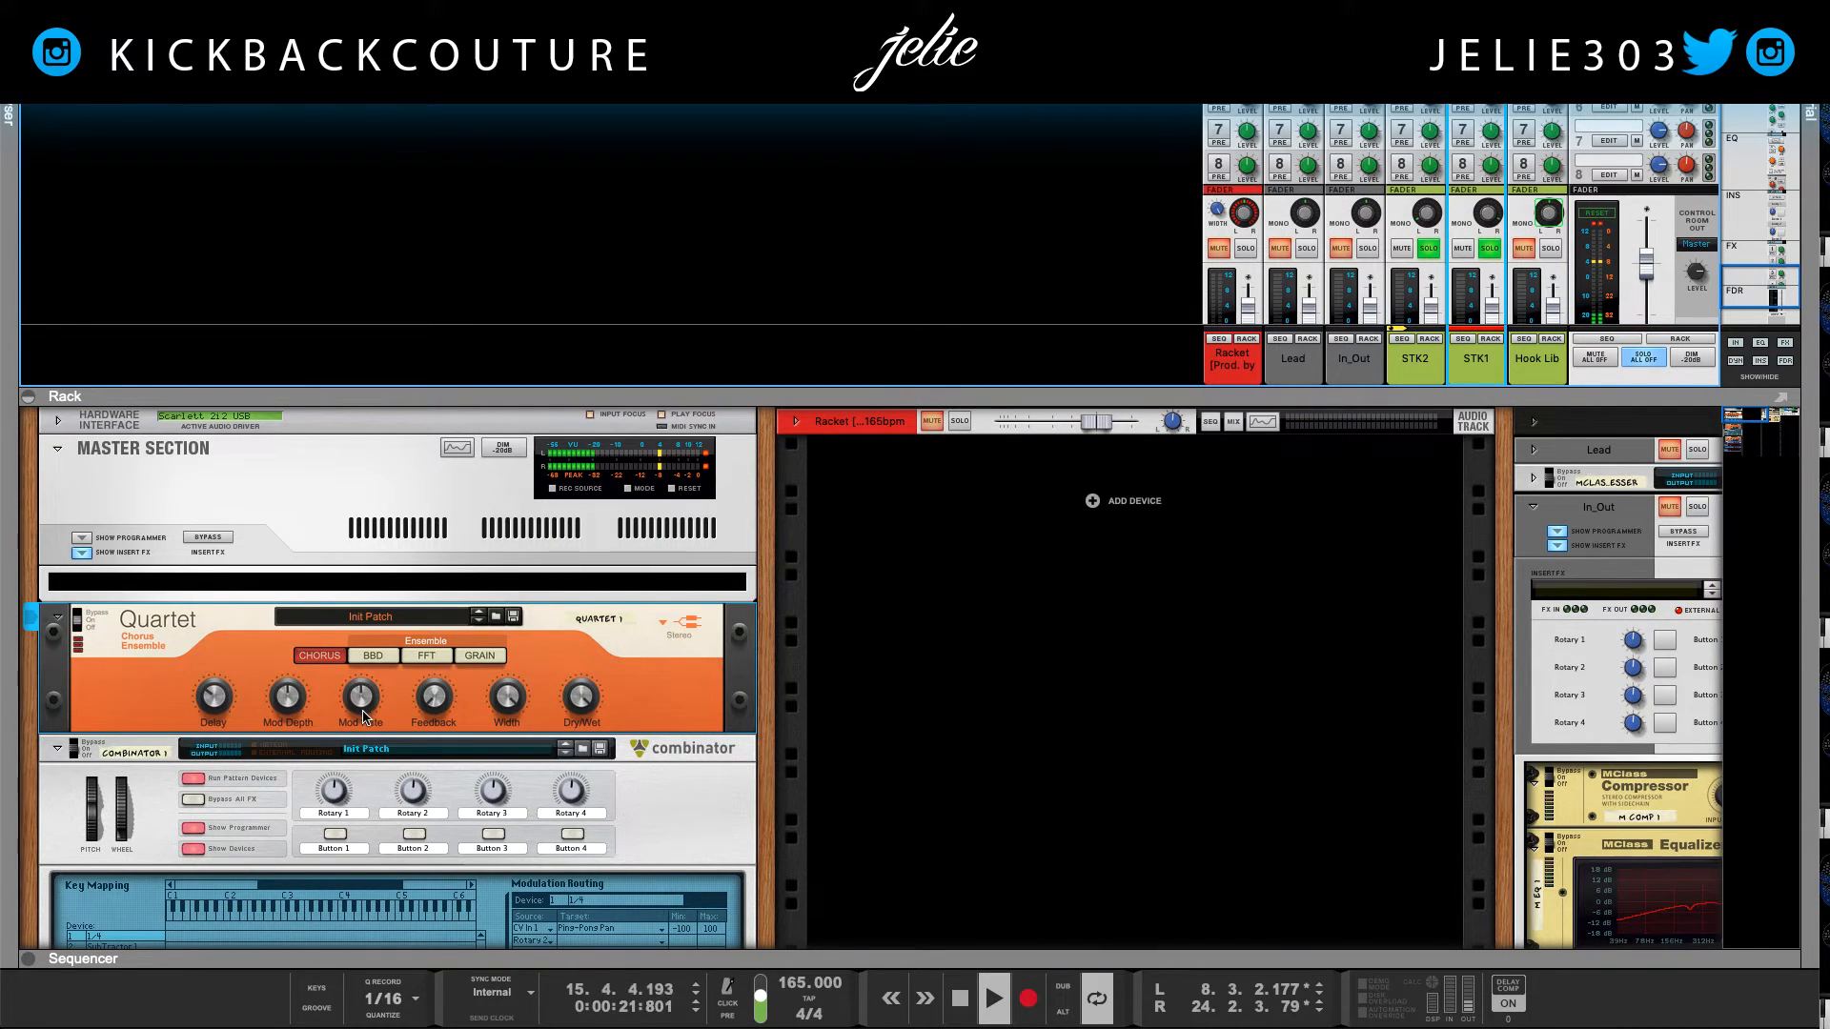
click(325, 657)
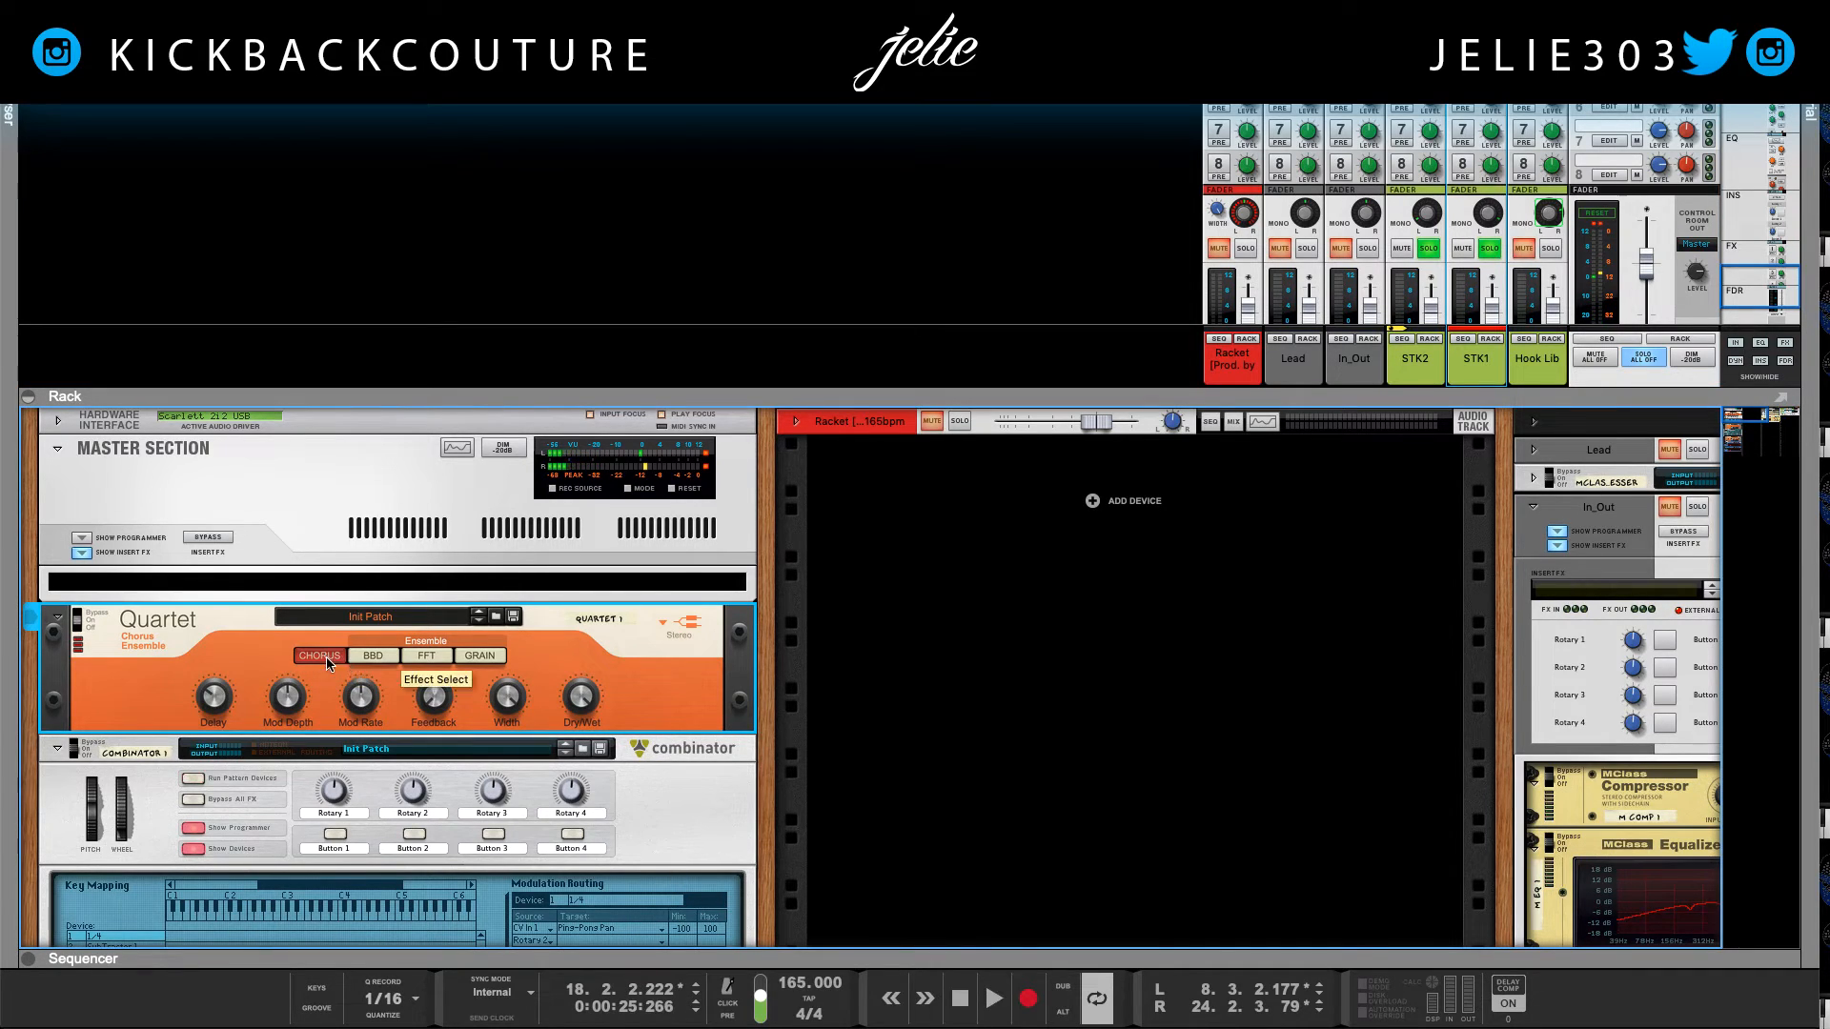
Step: Step through the Quartet's BBD, FFT and Grain ensemble modes and return it to Chorus
click(444, 658)
click(491, 657)
click(387, 658)
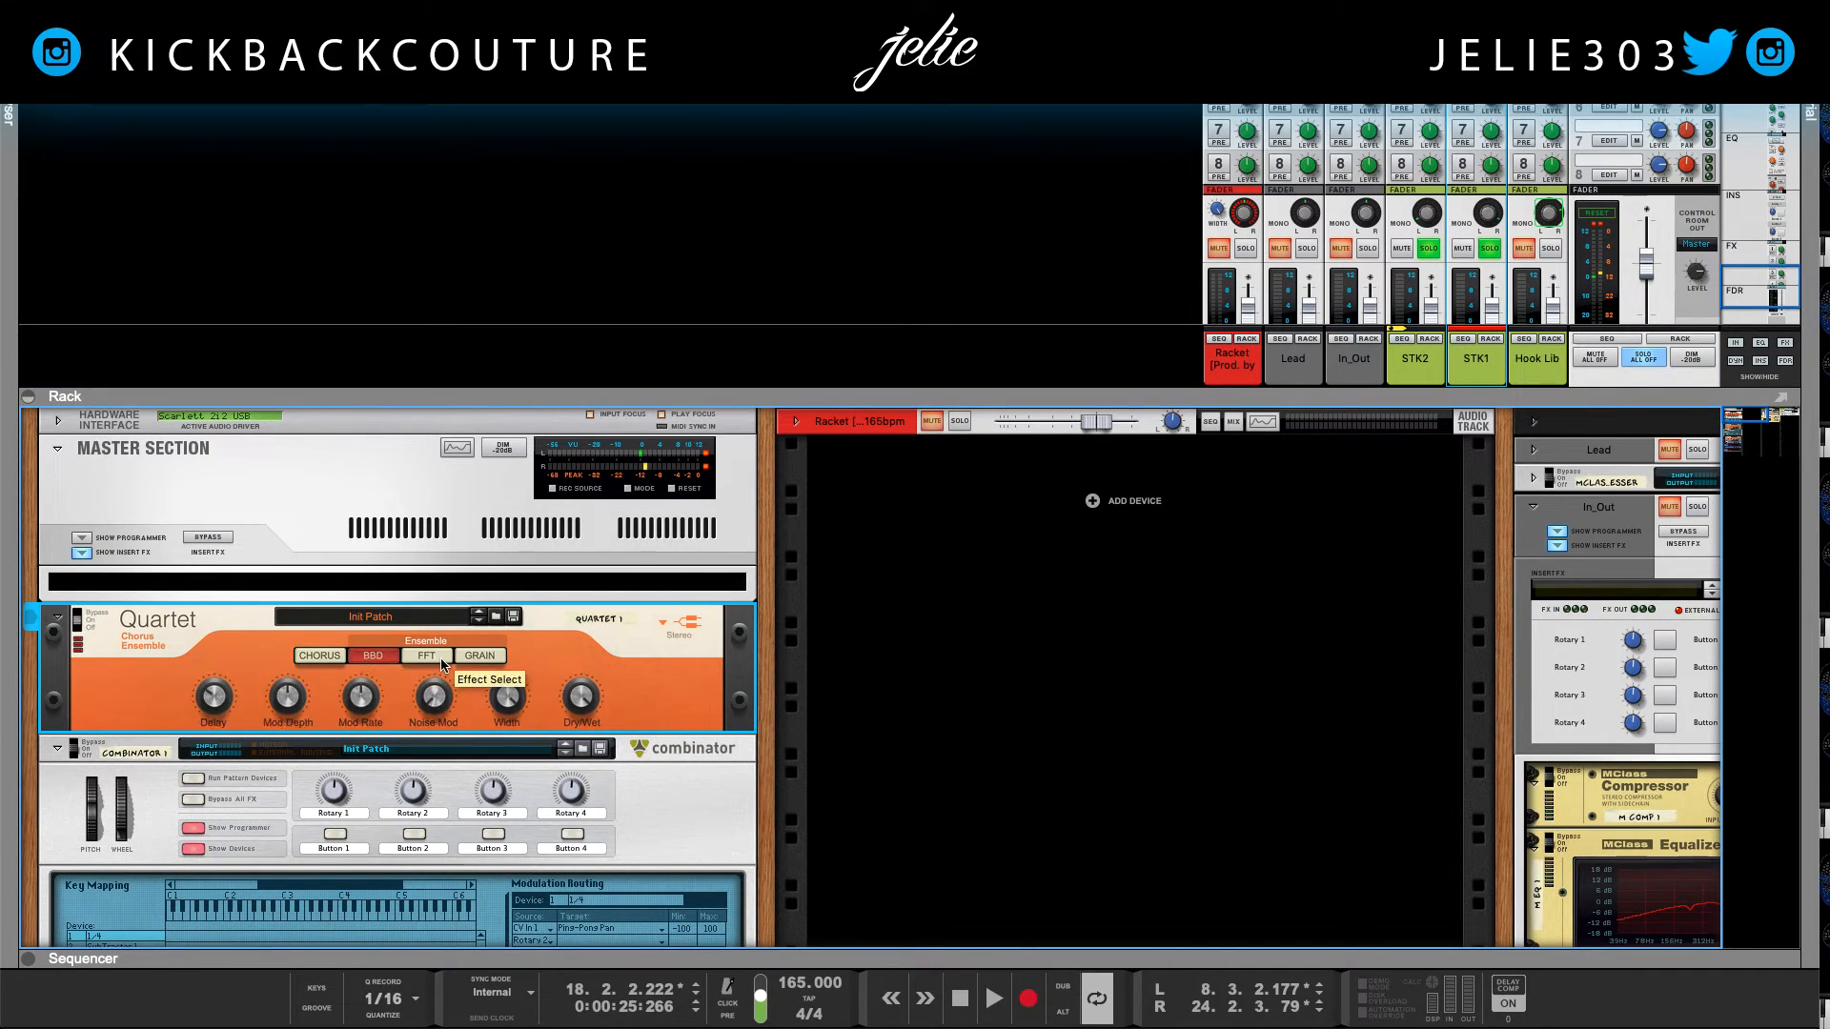
click(443, 658)
click(494, 657)
click(332, 658)
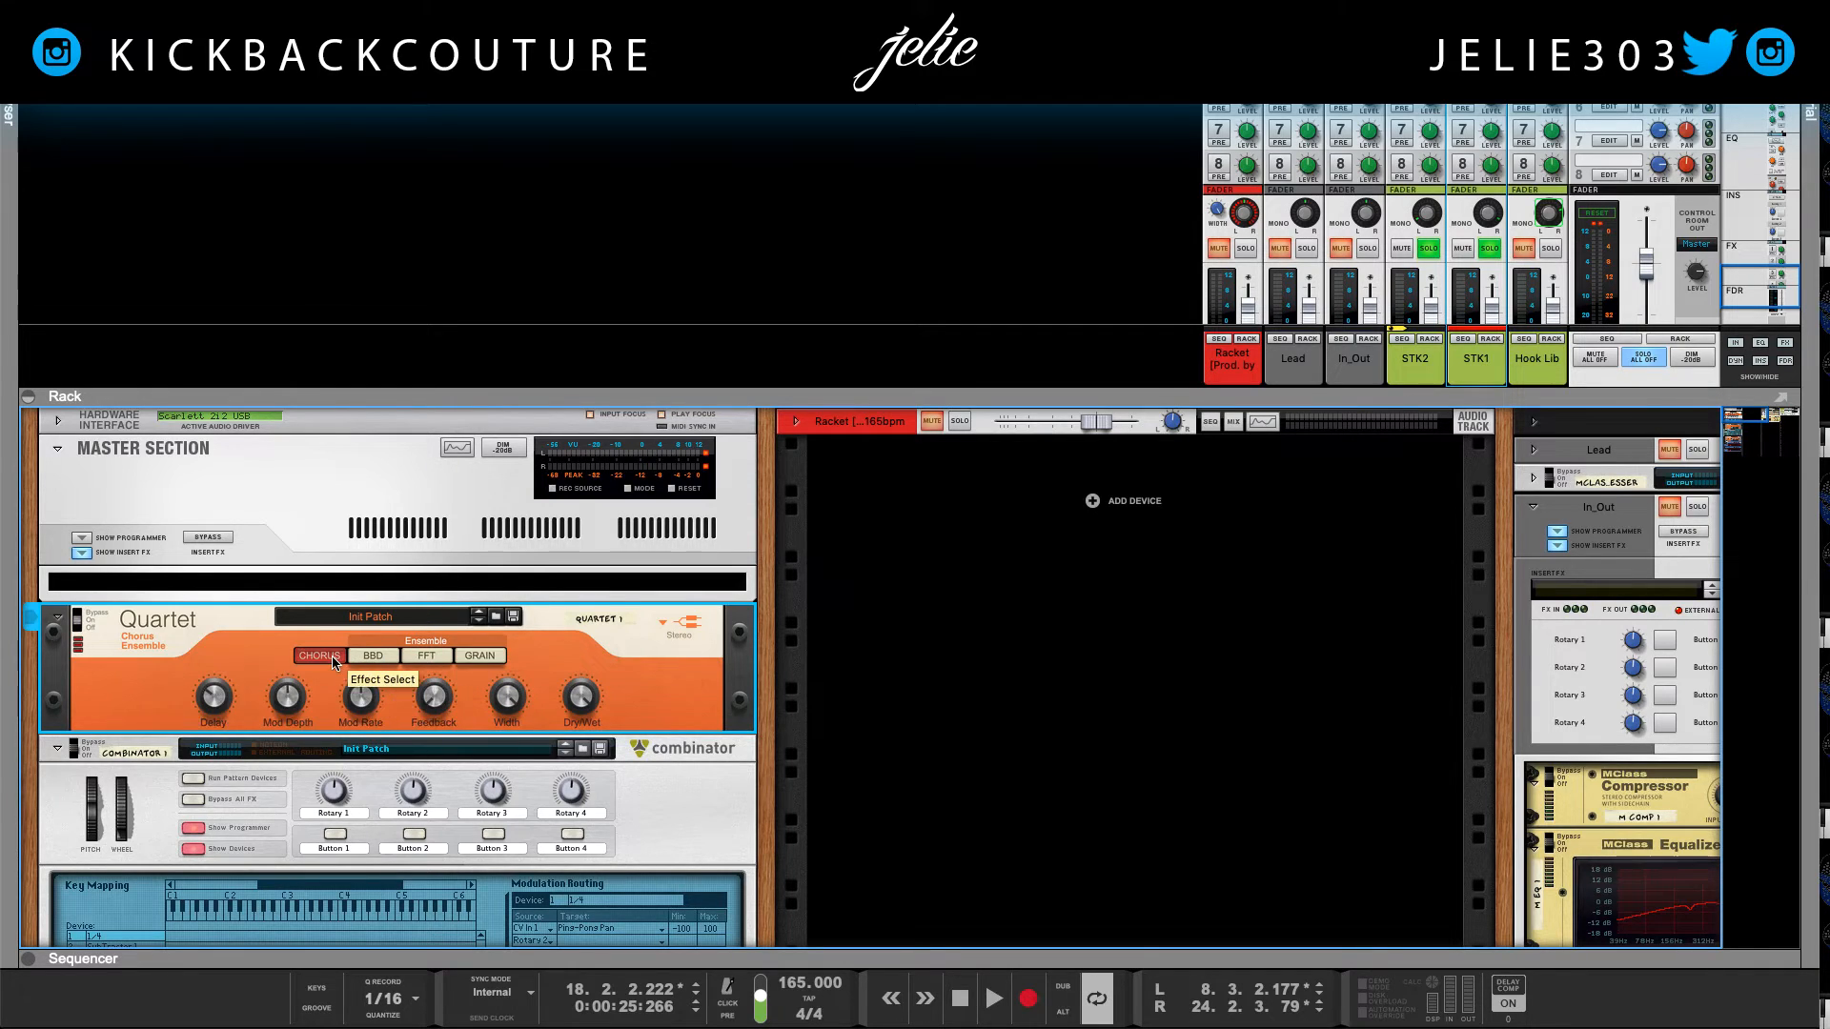
click(364, 656)
click(420, 656)
click(473, 656)
click(326, 657)
Step: Play the soloed loop and inspect the Quartet's delay, modulation rate, feedback and width settings
mouse_move(217, 694)
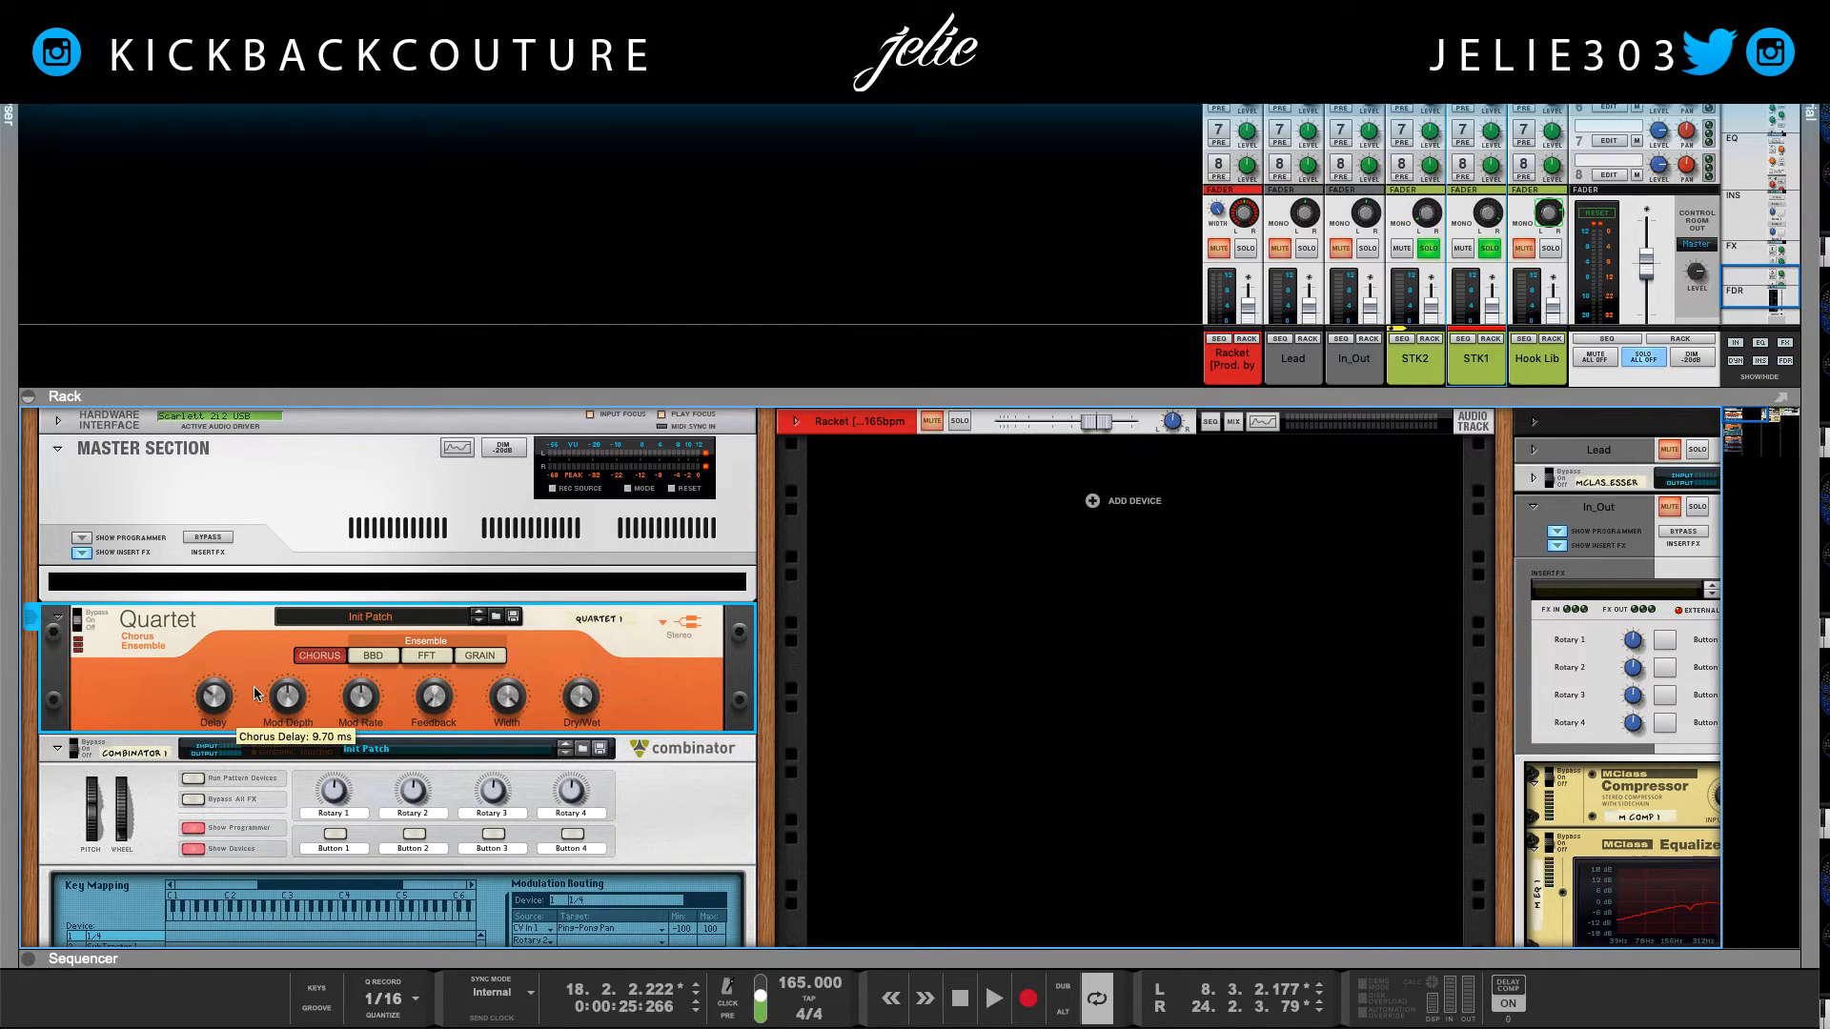
key(space)
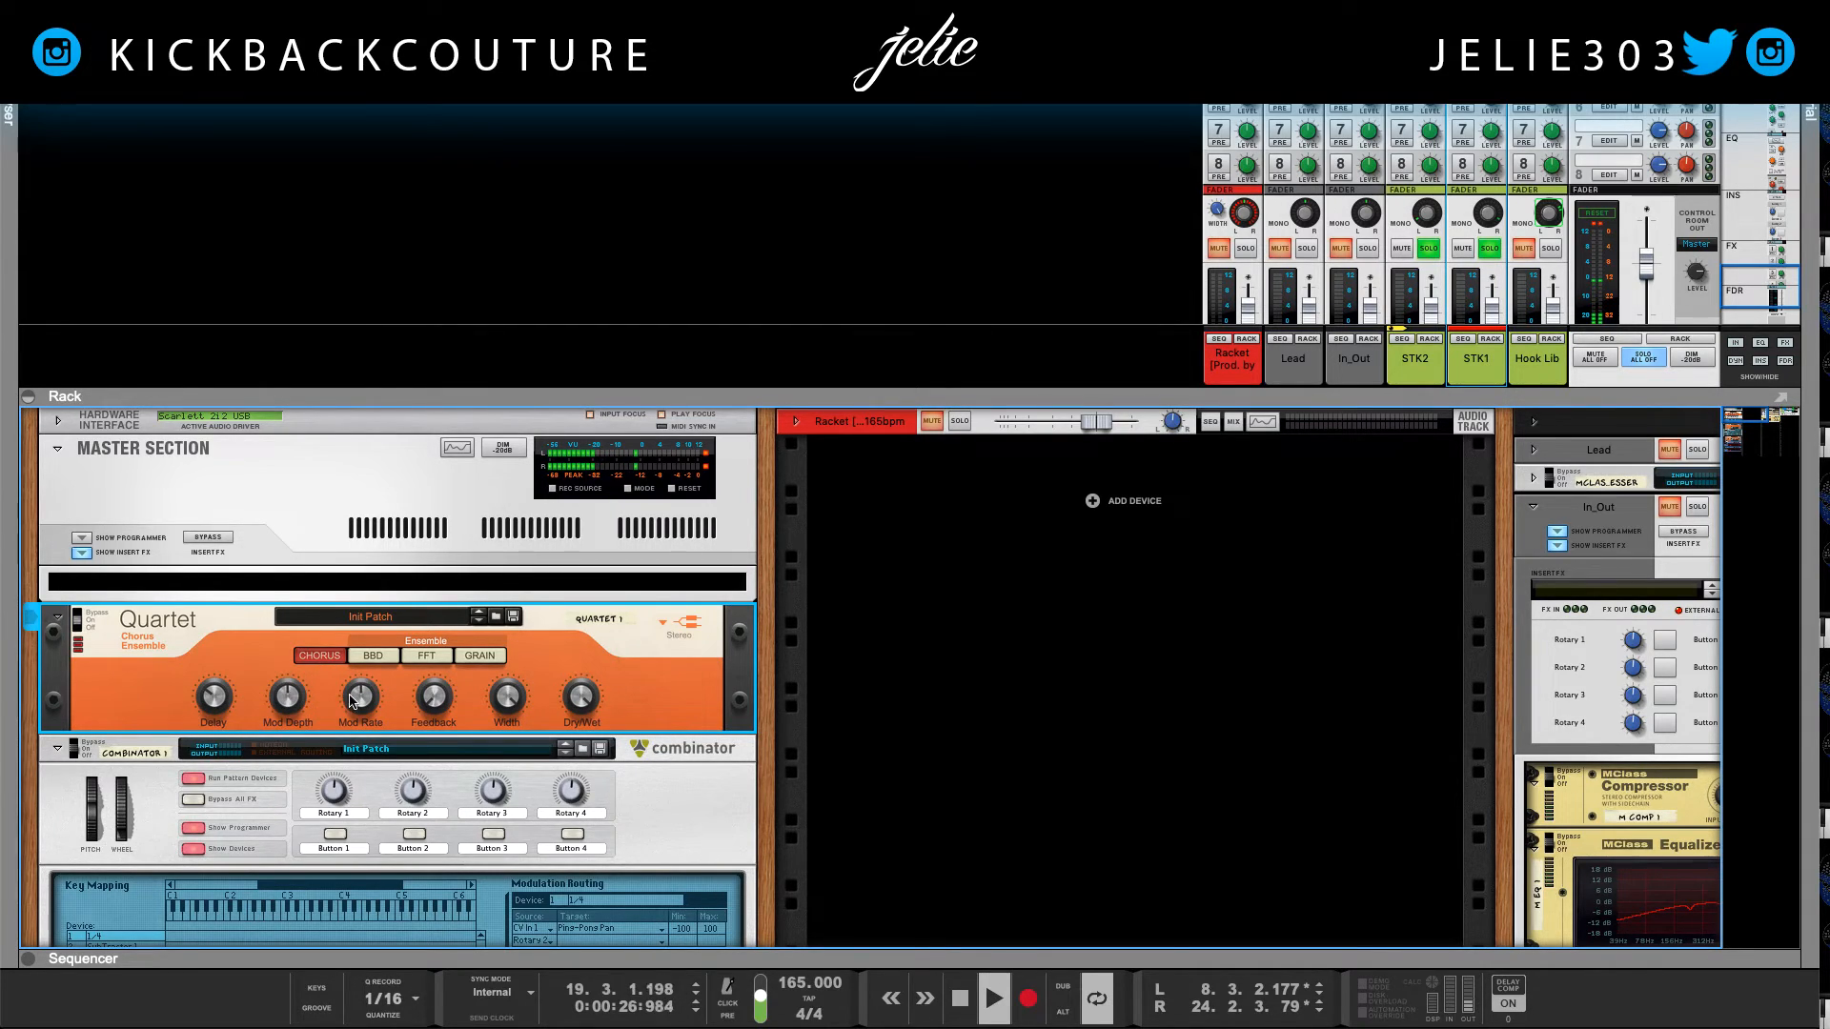
mouse_move(360, 700)
mouse_move(441, 680)
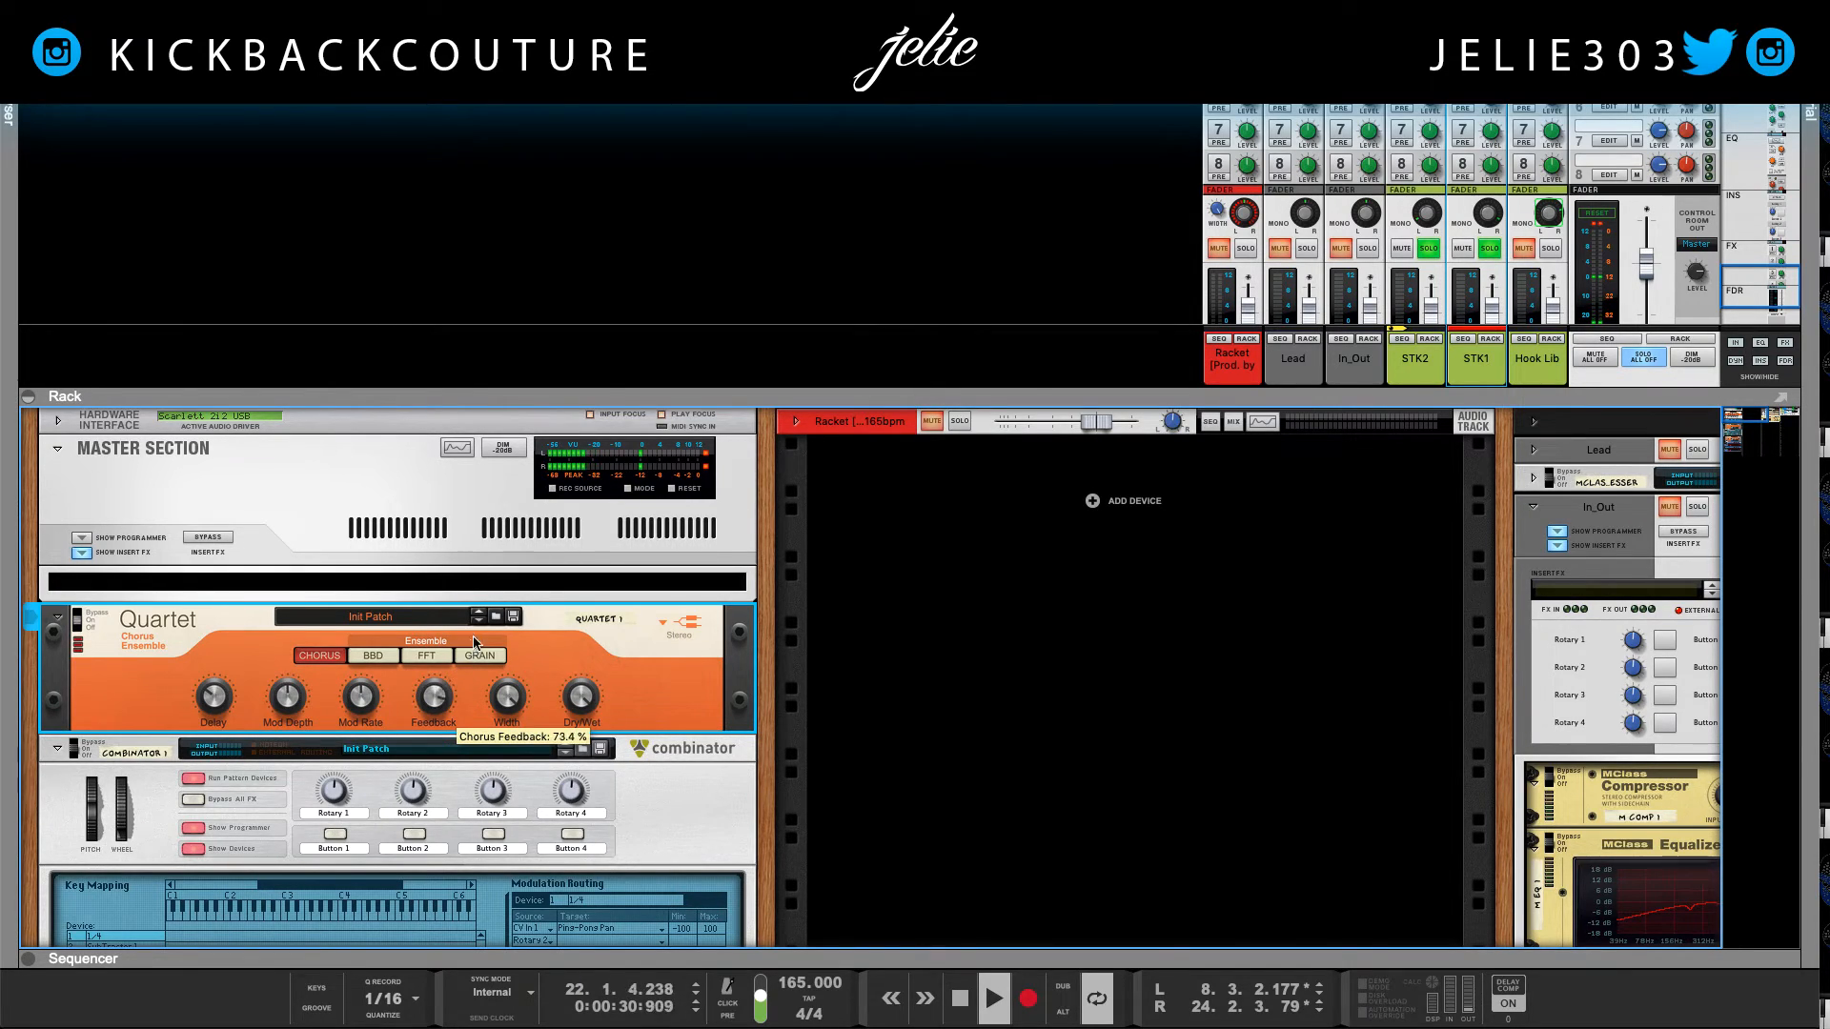
mouse_move(512, 697)
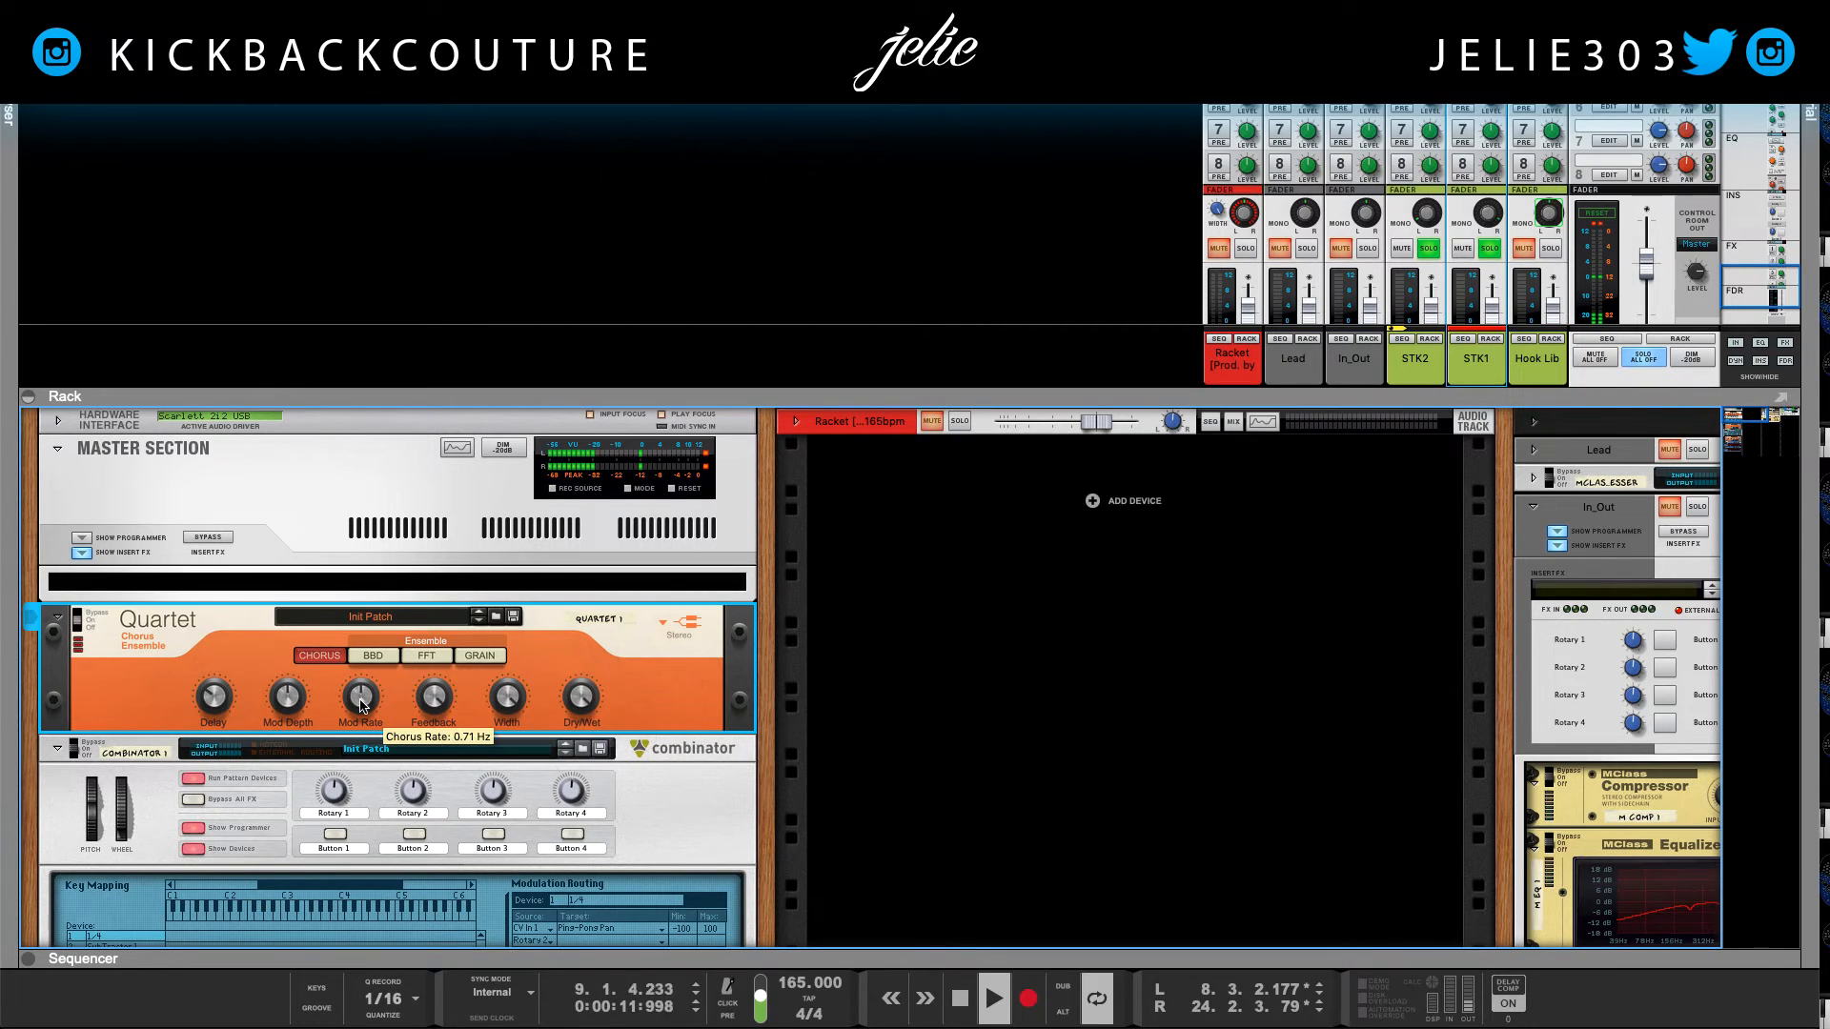
Step: Raise the FX 5 send levels on STK2 (to 6.23 dB) and STK1, and audition the loop
scroll(1426, 116, up, 2)
key(space)
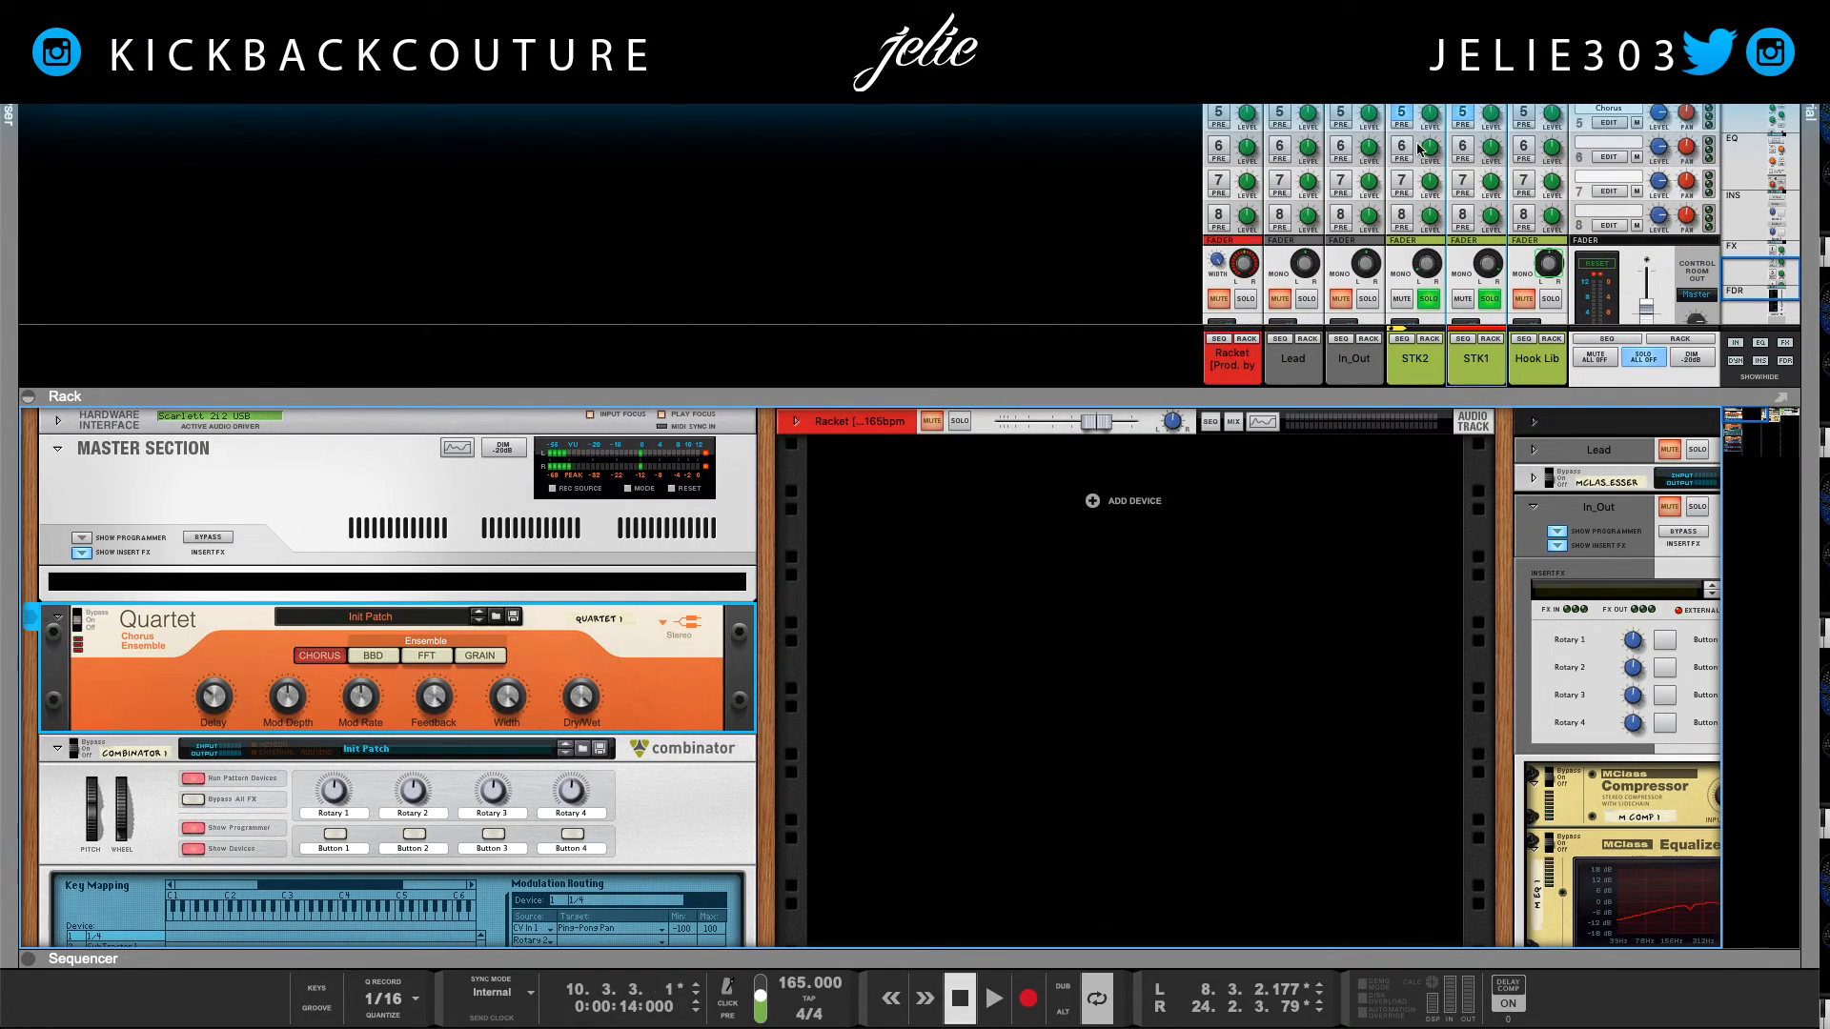
click(1425, 115)
key(space)
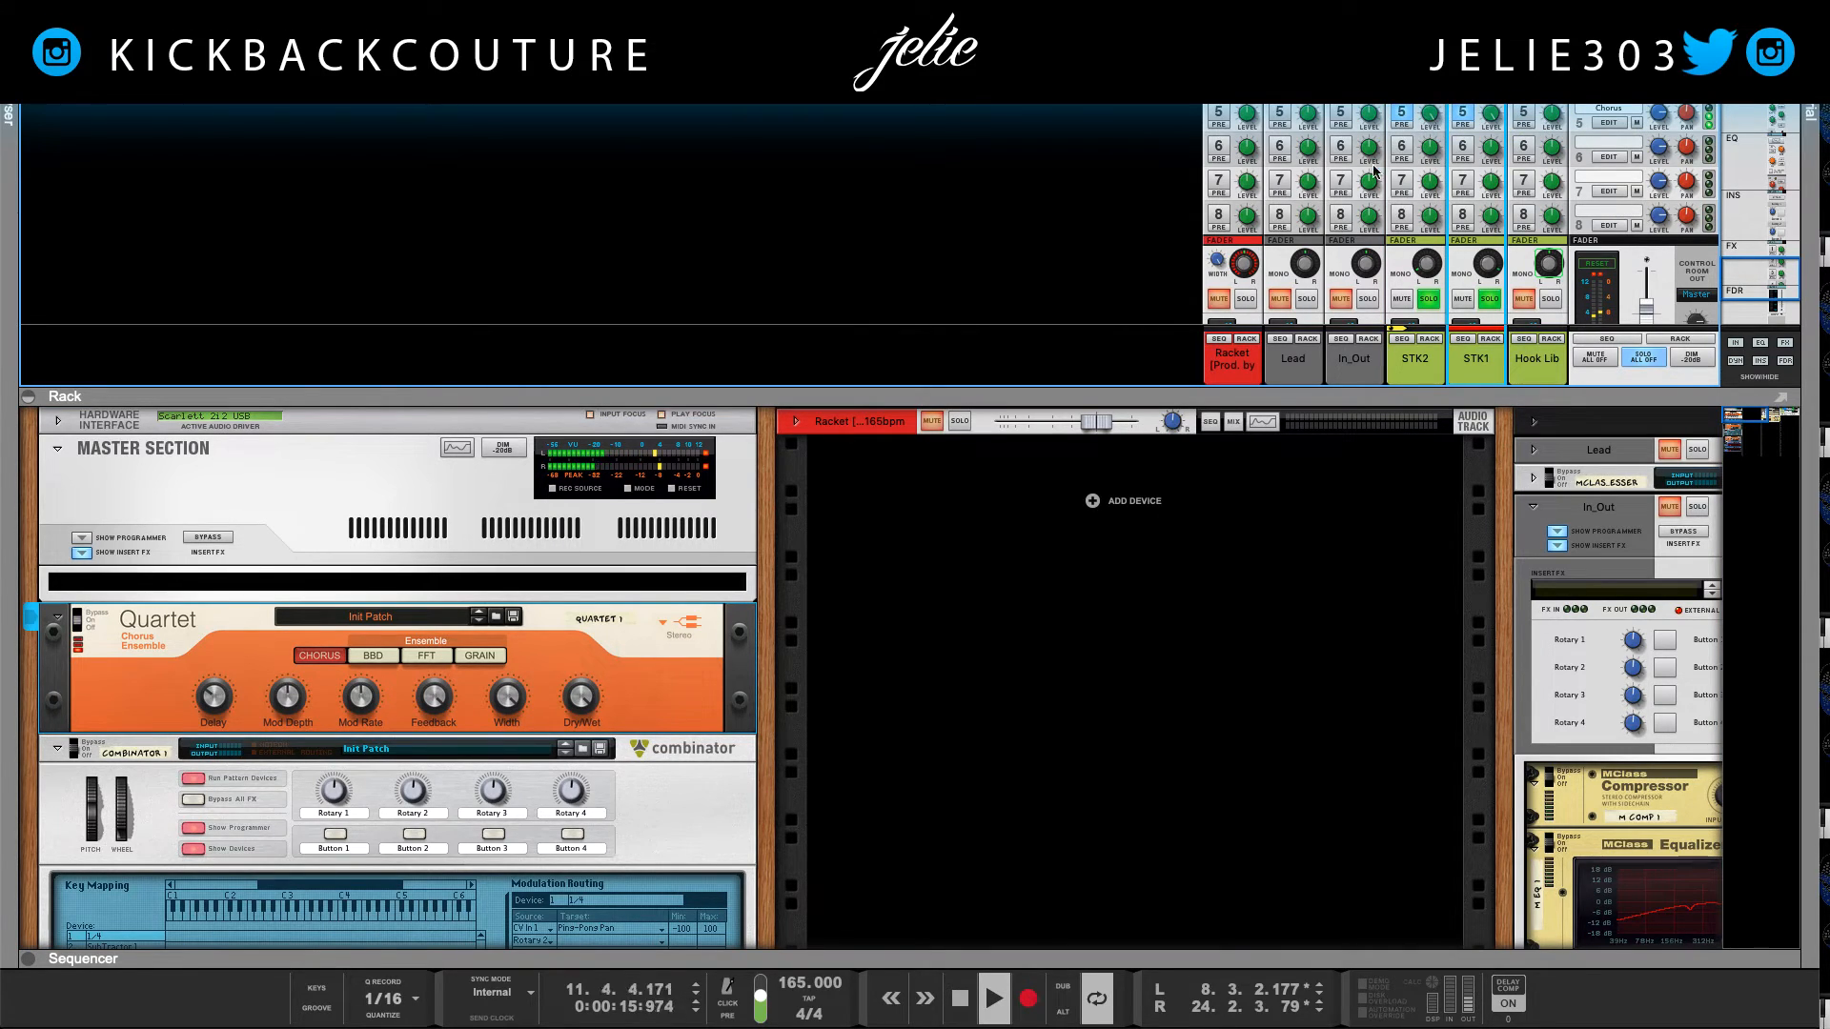
key(space)
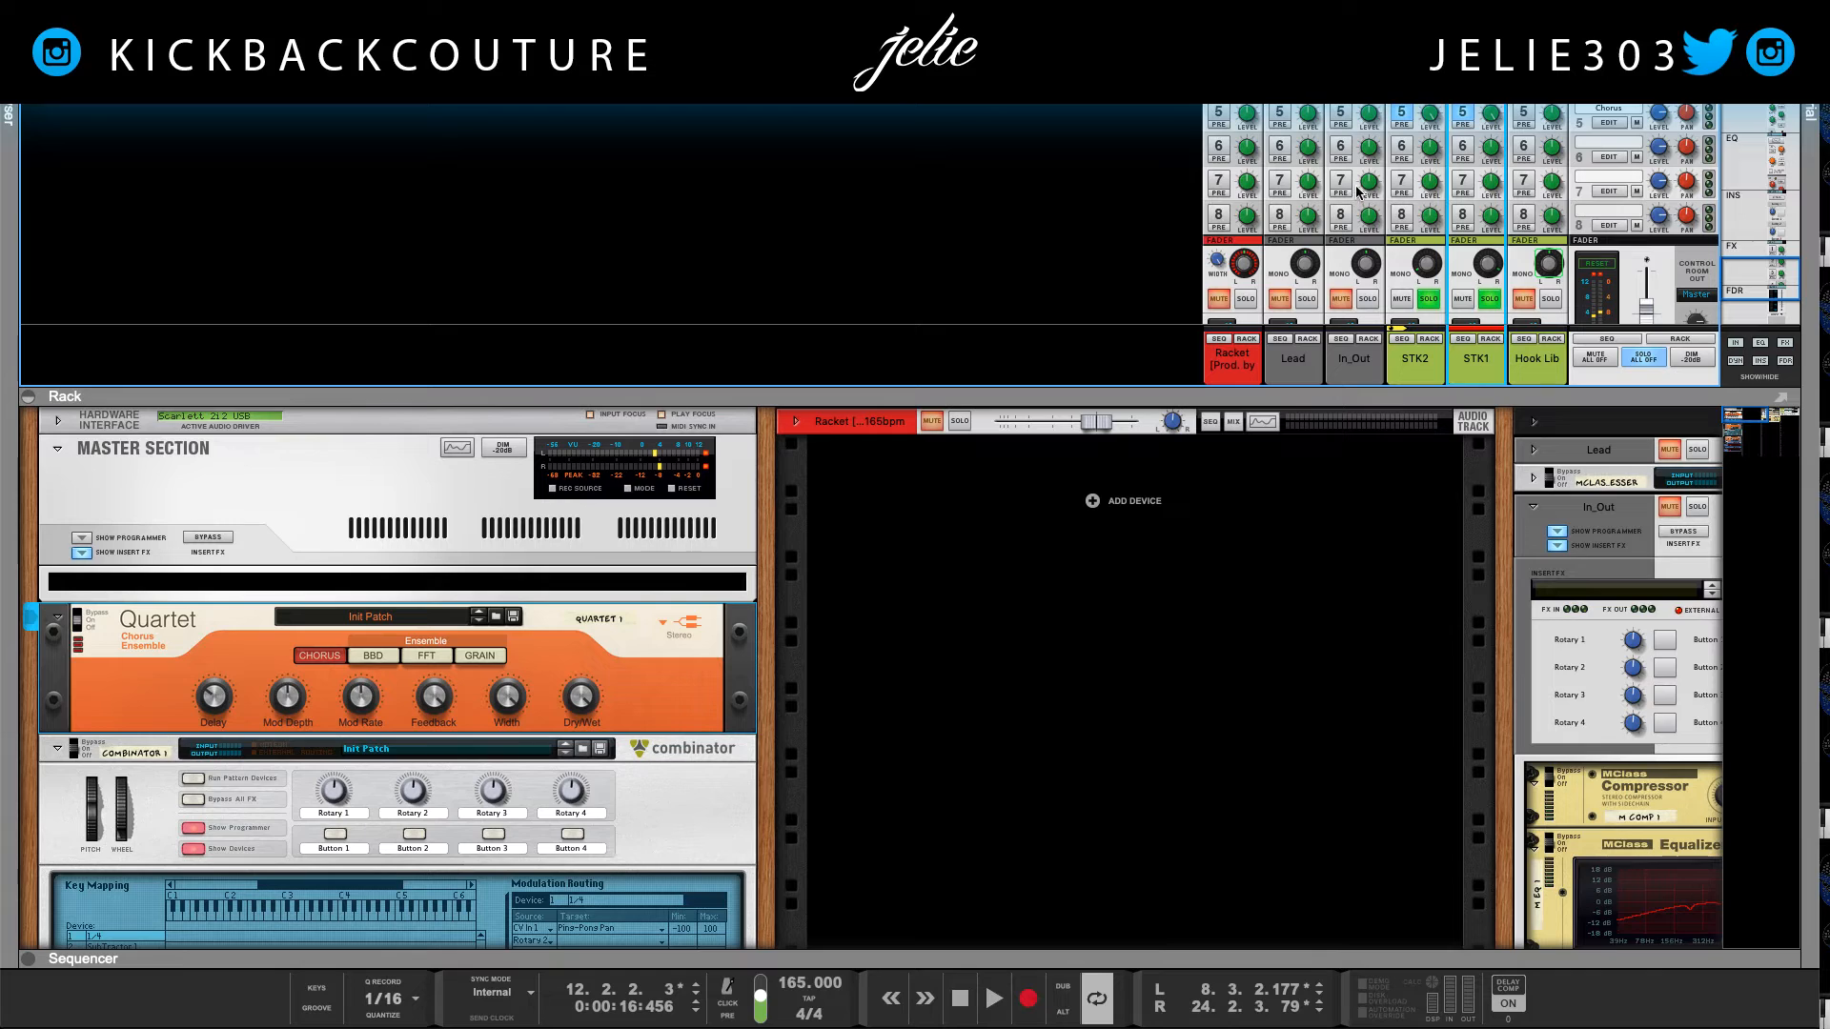
Step: Try the Quartet's feedback at 90.6%, readjust it, and tweak the delay while the loop plays
key(space)
click(433, 722)
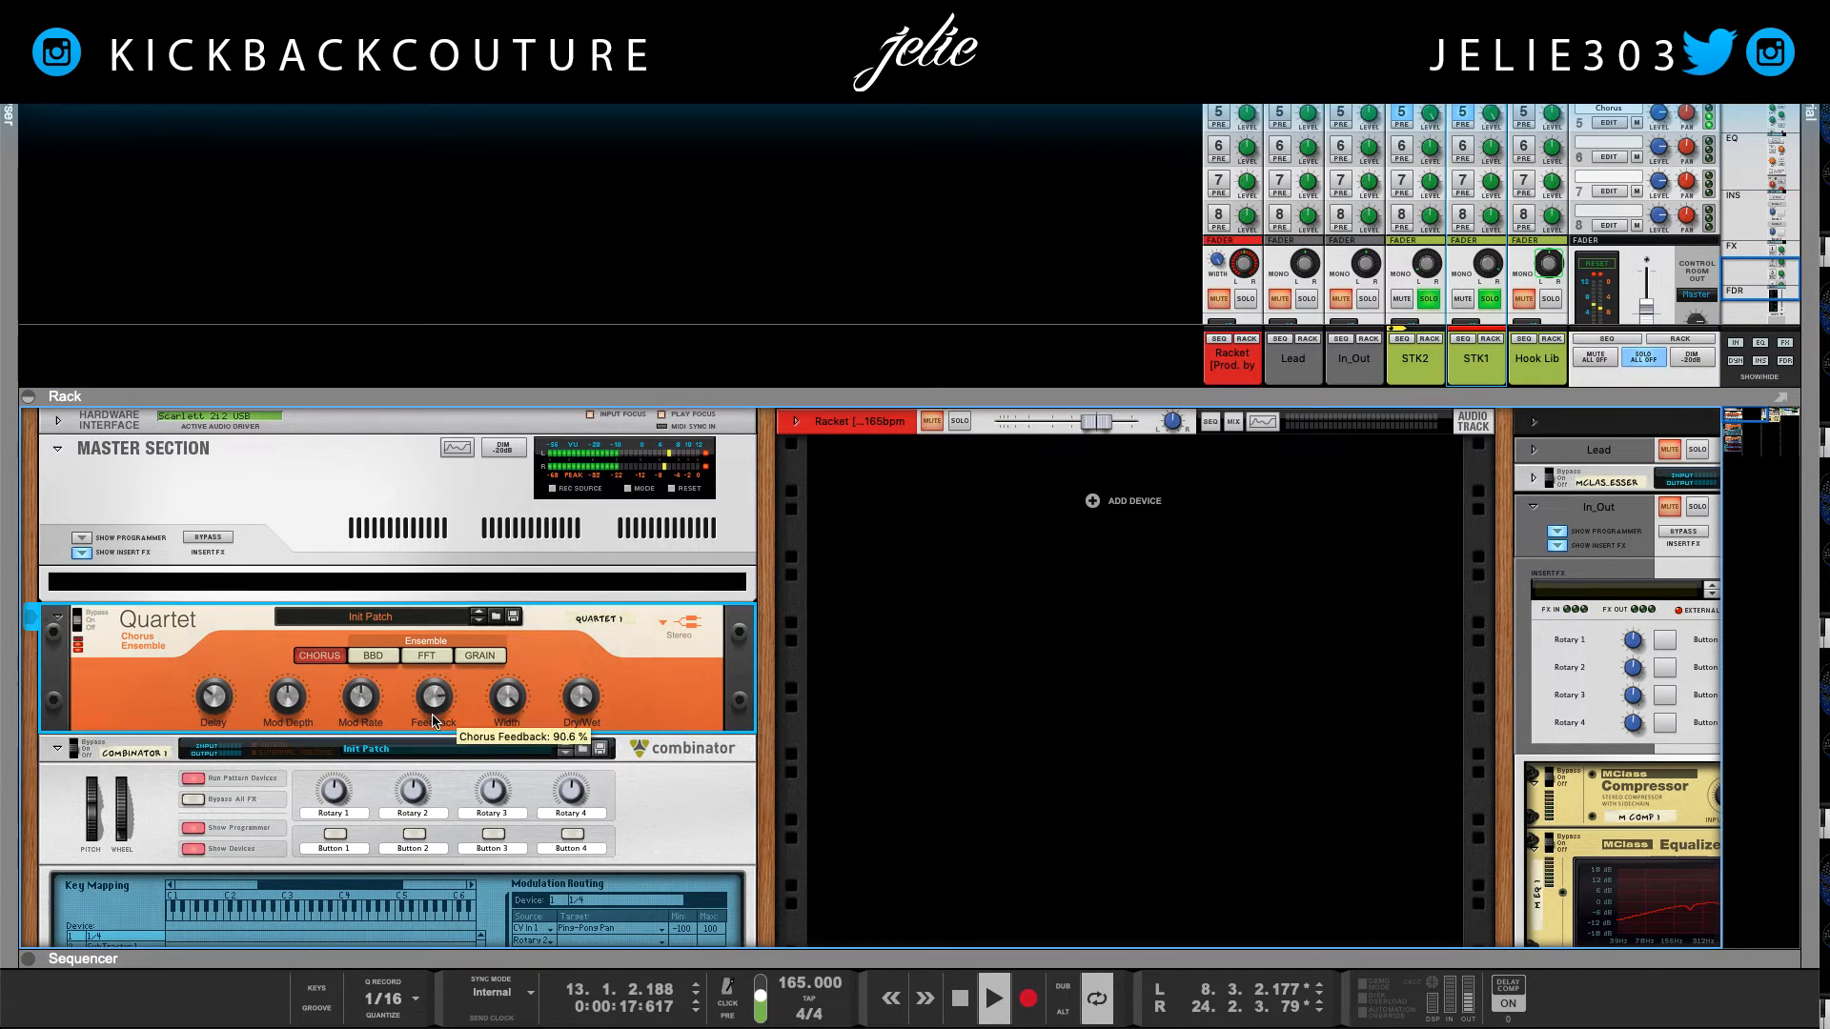
drag(432, 729, 432, 734)
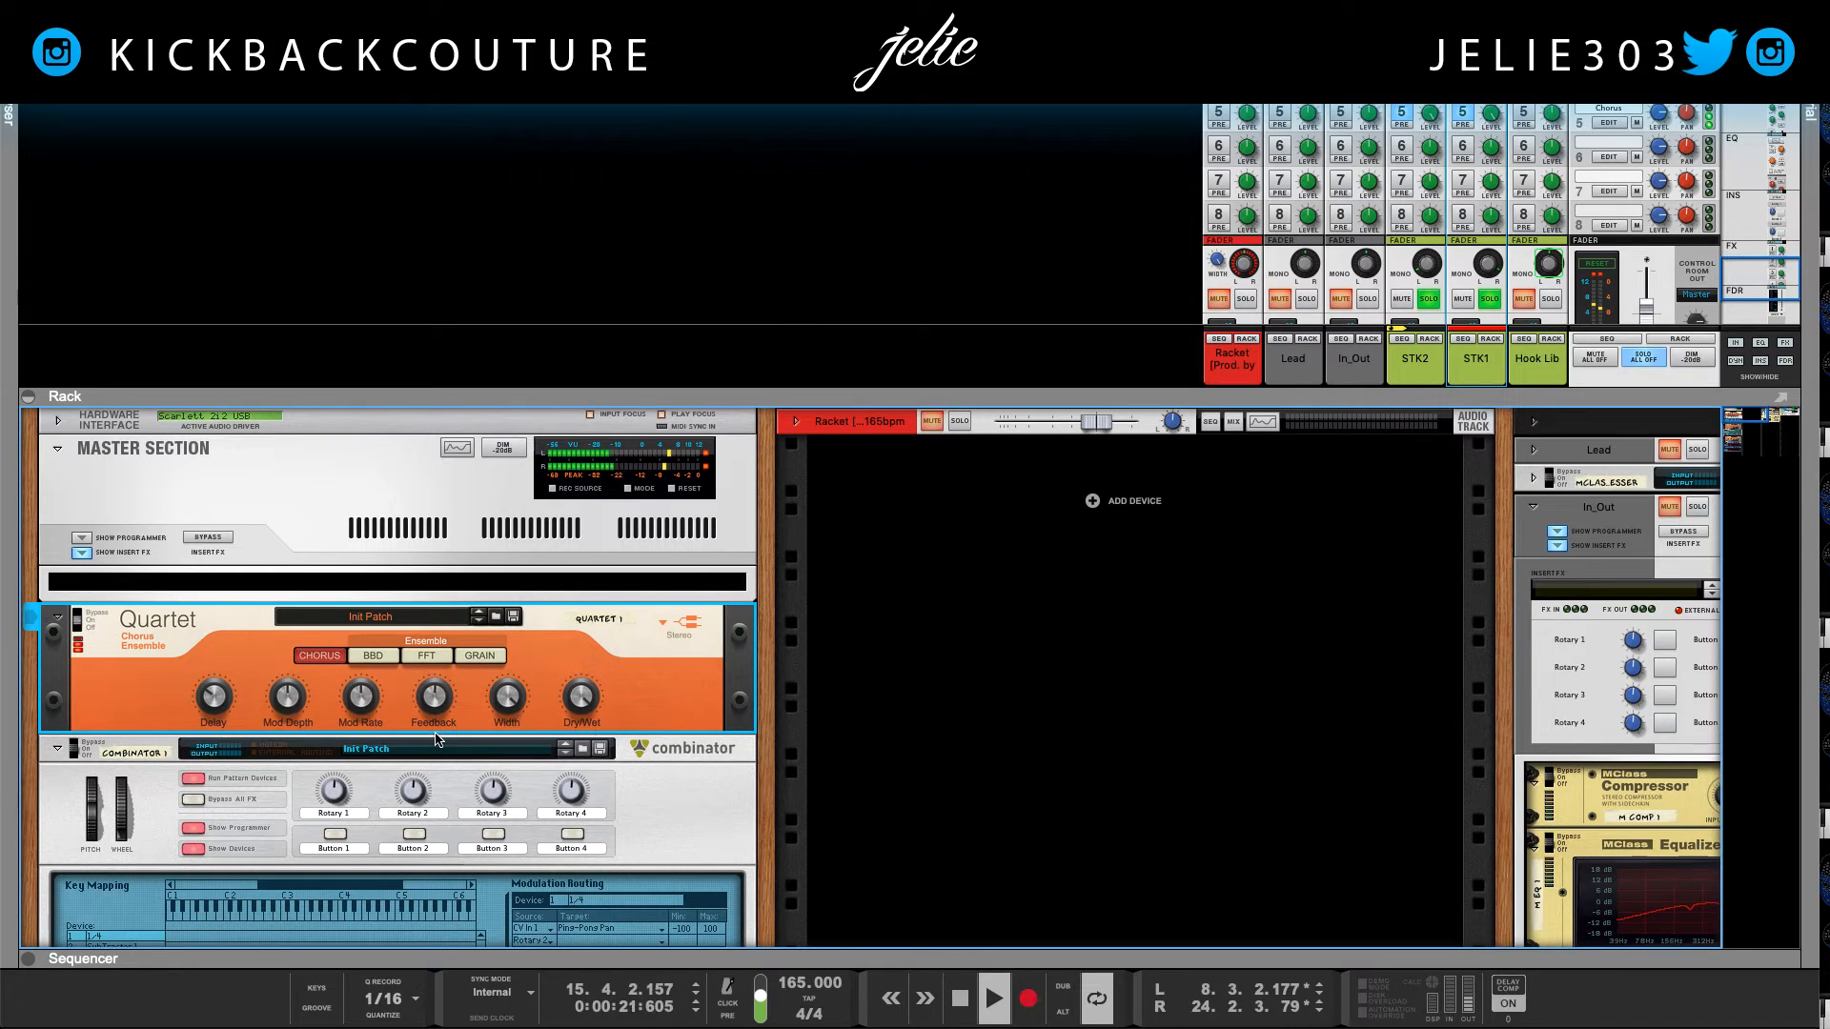
mouse_move(210, 701)
mouse_down()
mouse_move(220, 659)
mouse_move(223, 720)
mouse_up()
key(space)
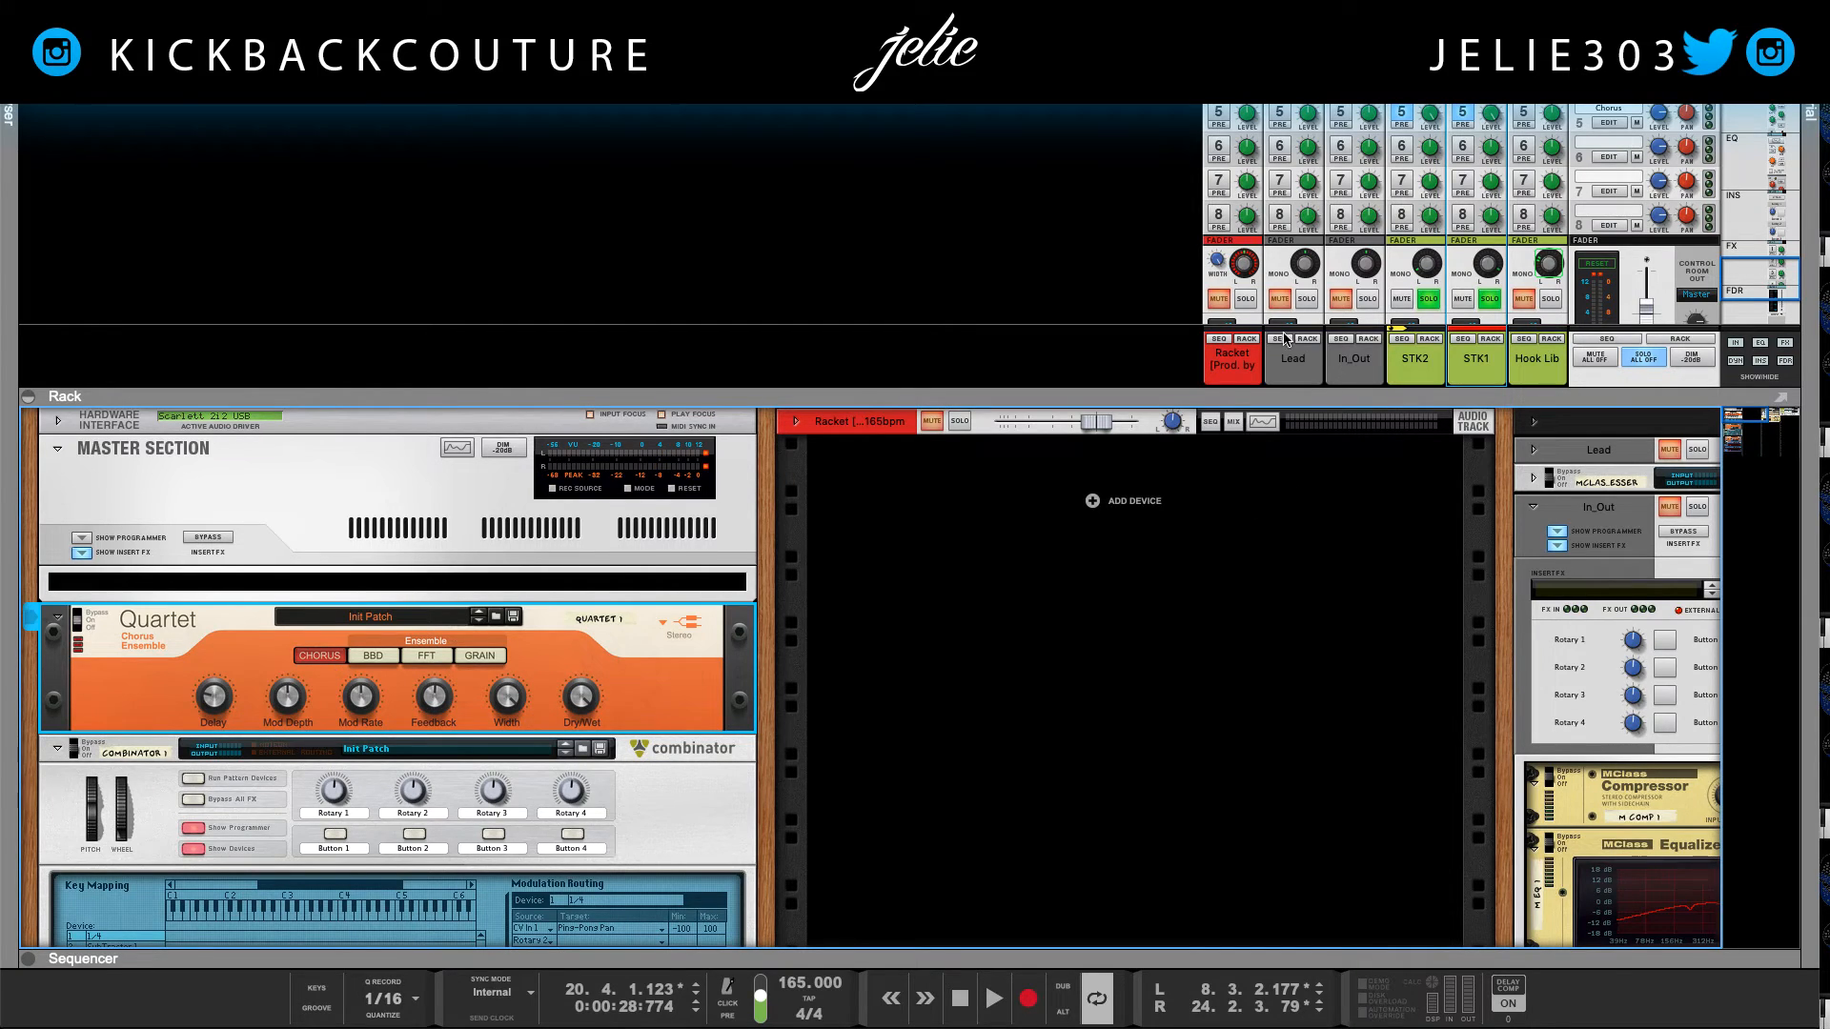
Step: Reset the FX 5 send levels on STK2 and STK1 to the default -12.04 dB
scroll(1251, 193, up, 1)
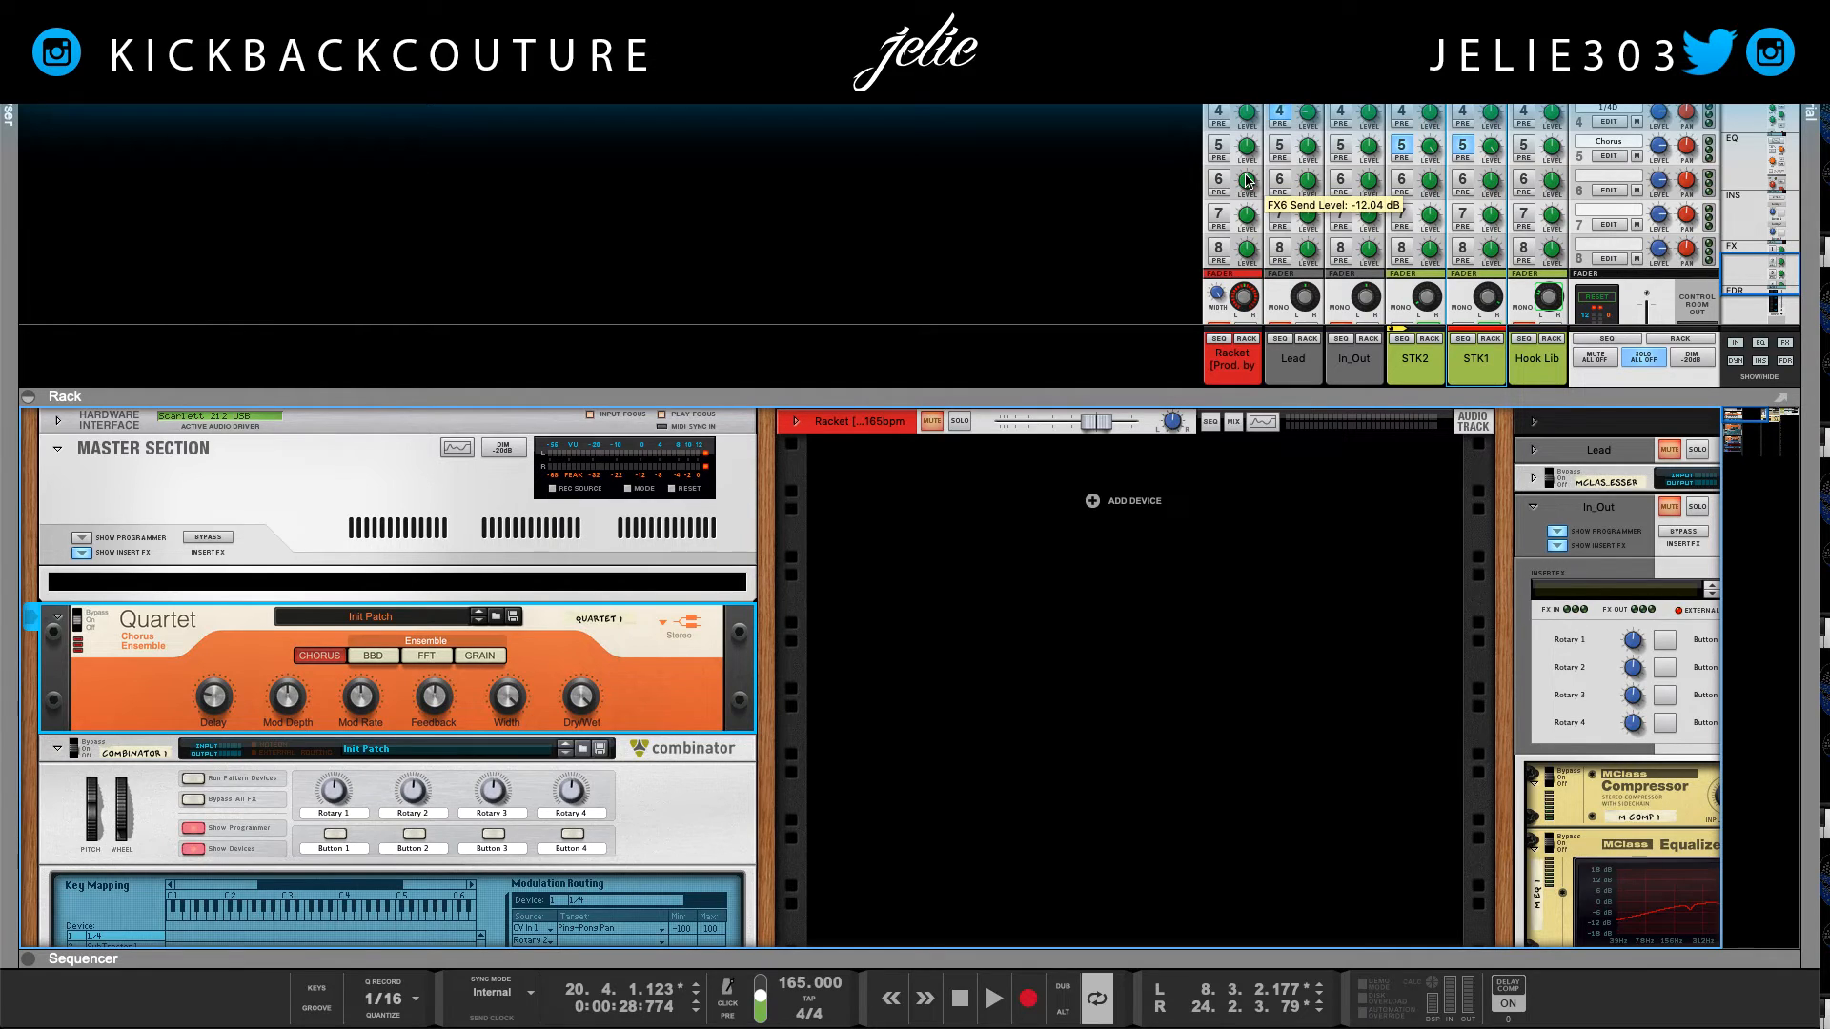
scroll(1246, 194, up, 1)
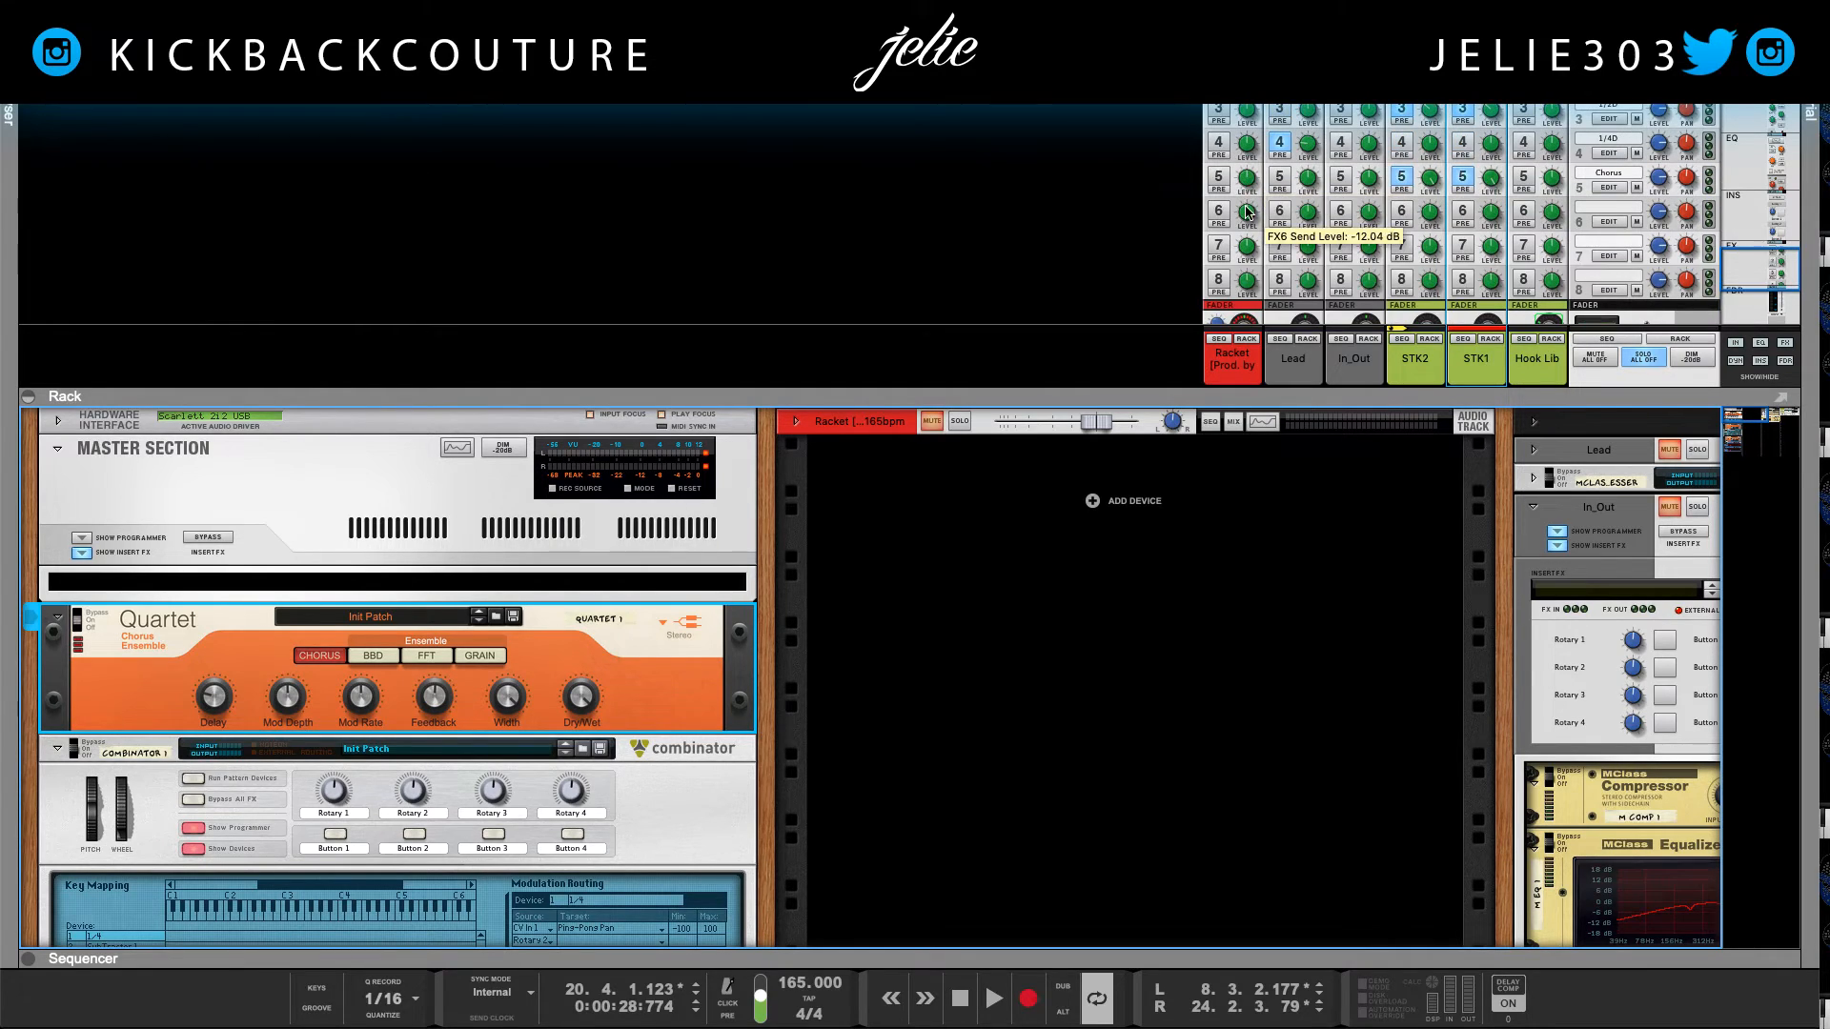
scroll(1388, 240, up, 1)
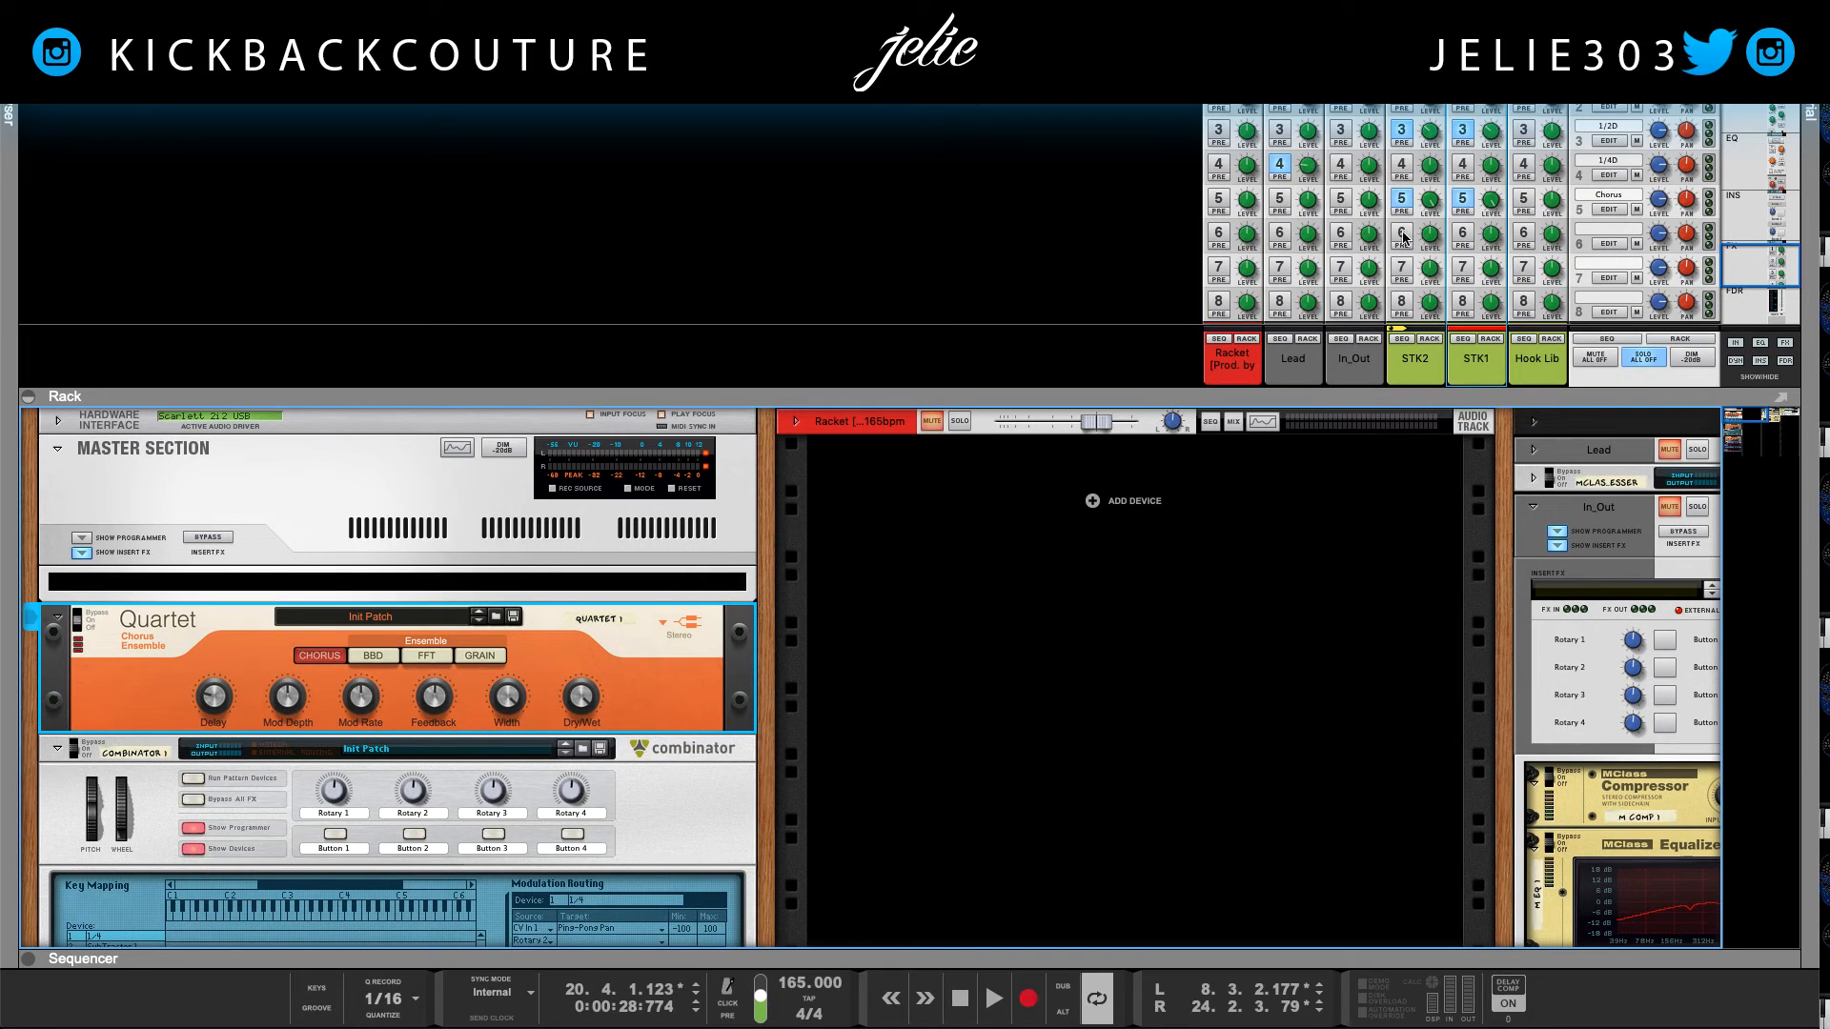
super+click(1431, 203)
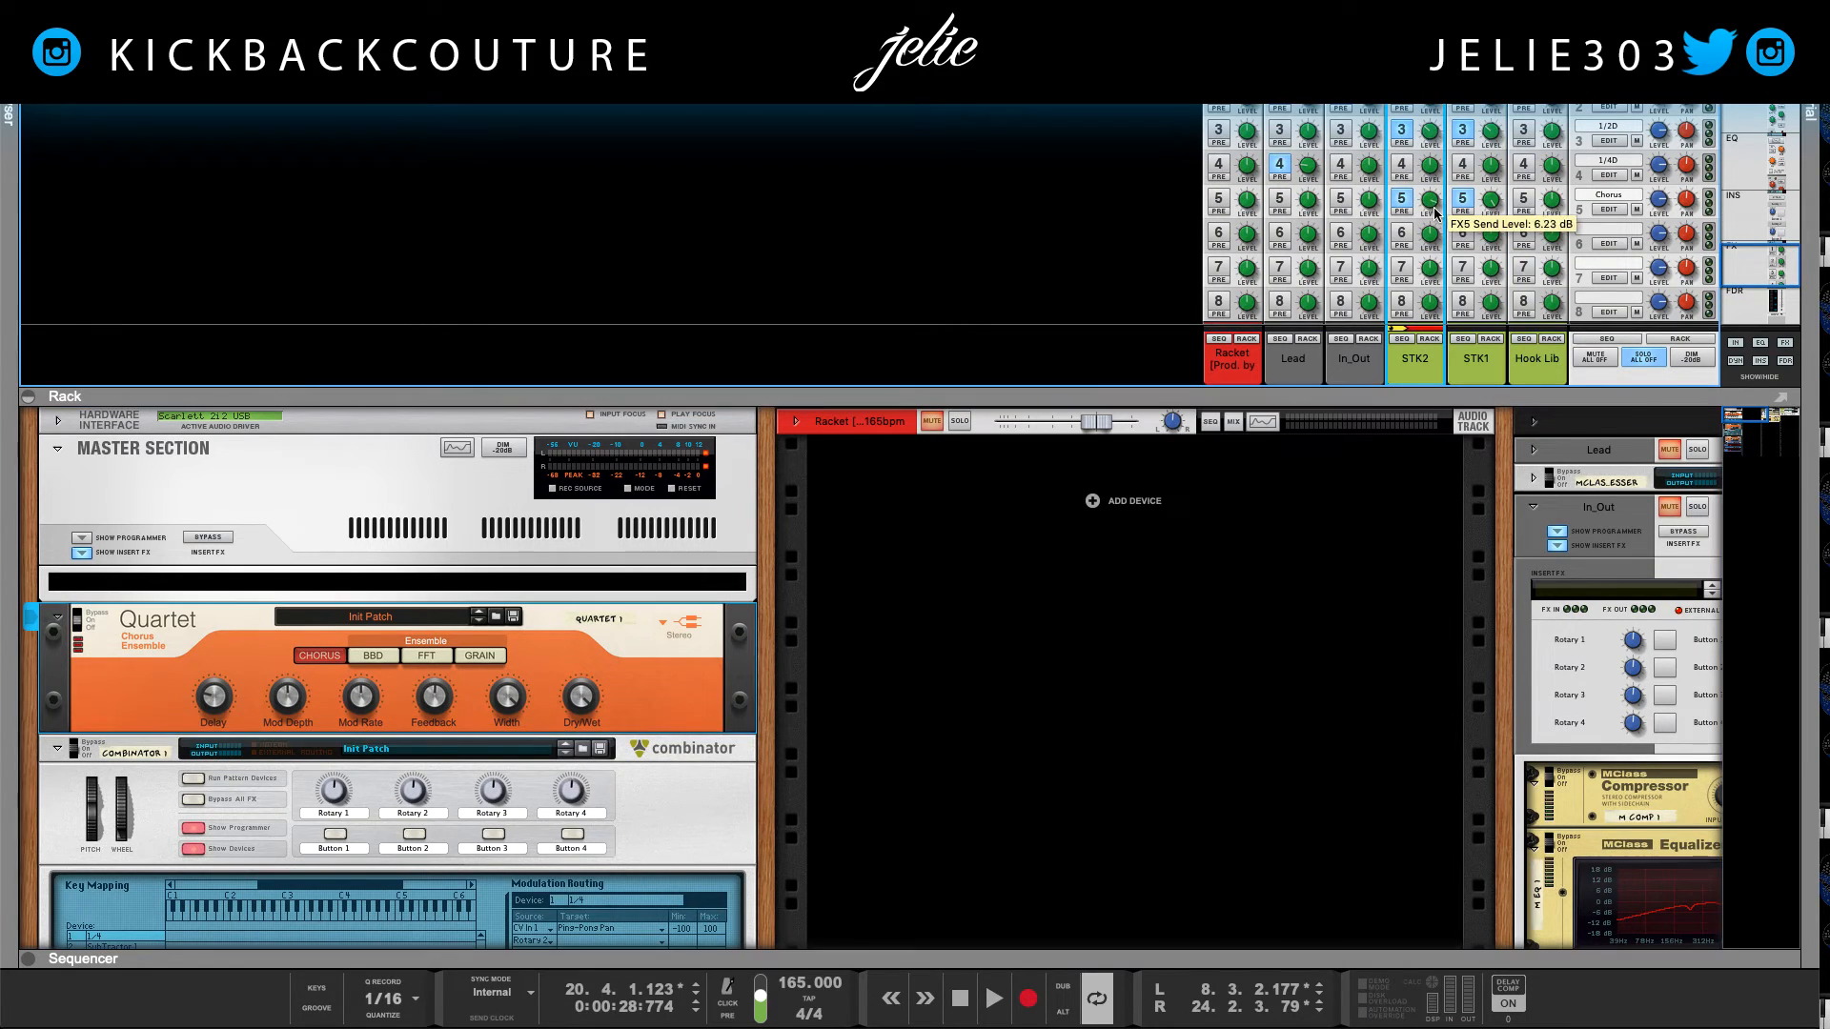
super+click(1490, 204)
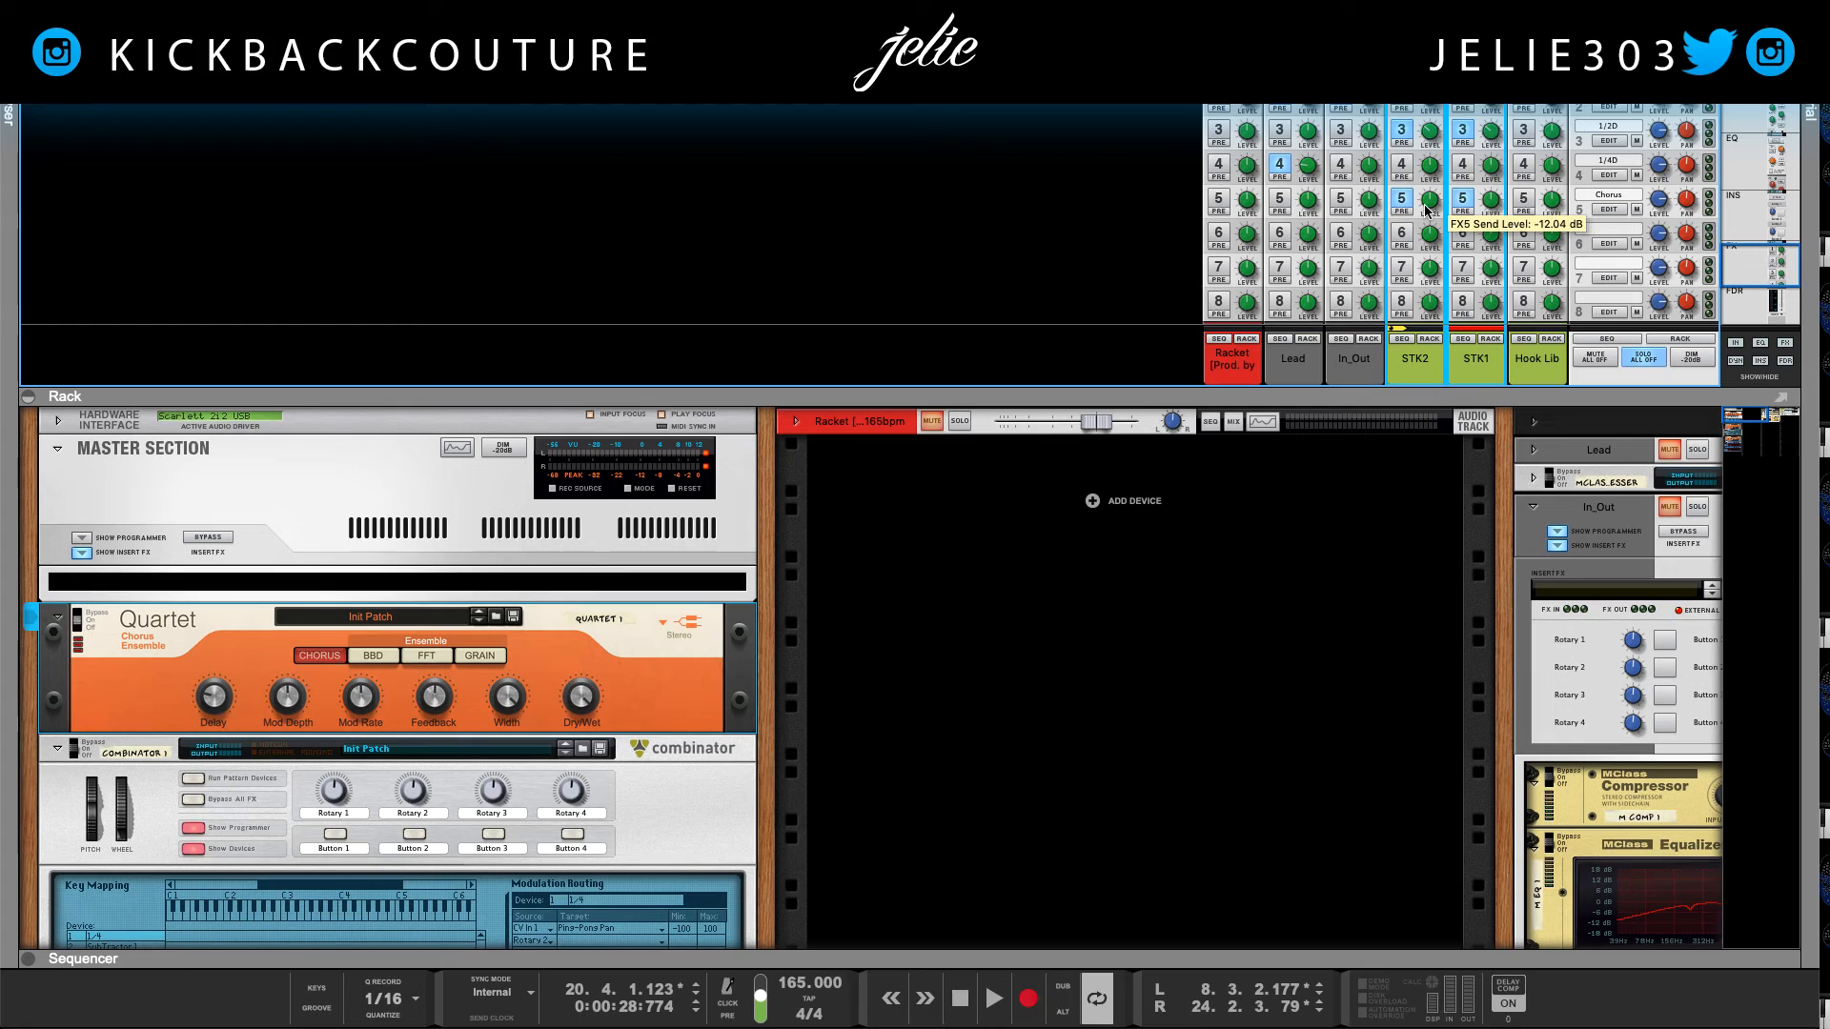
Step: Play the loop and switch send 5 off and back on for STK2 and STK1 to compare the sound
key(space)
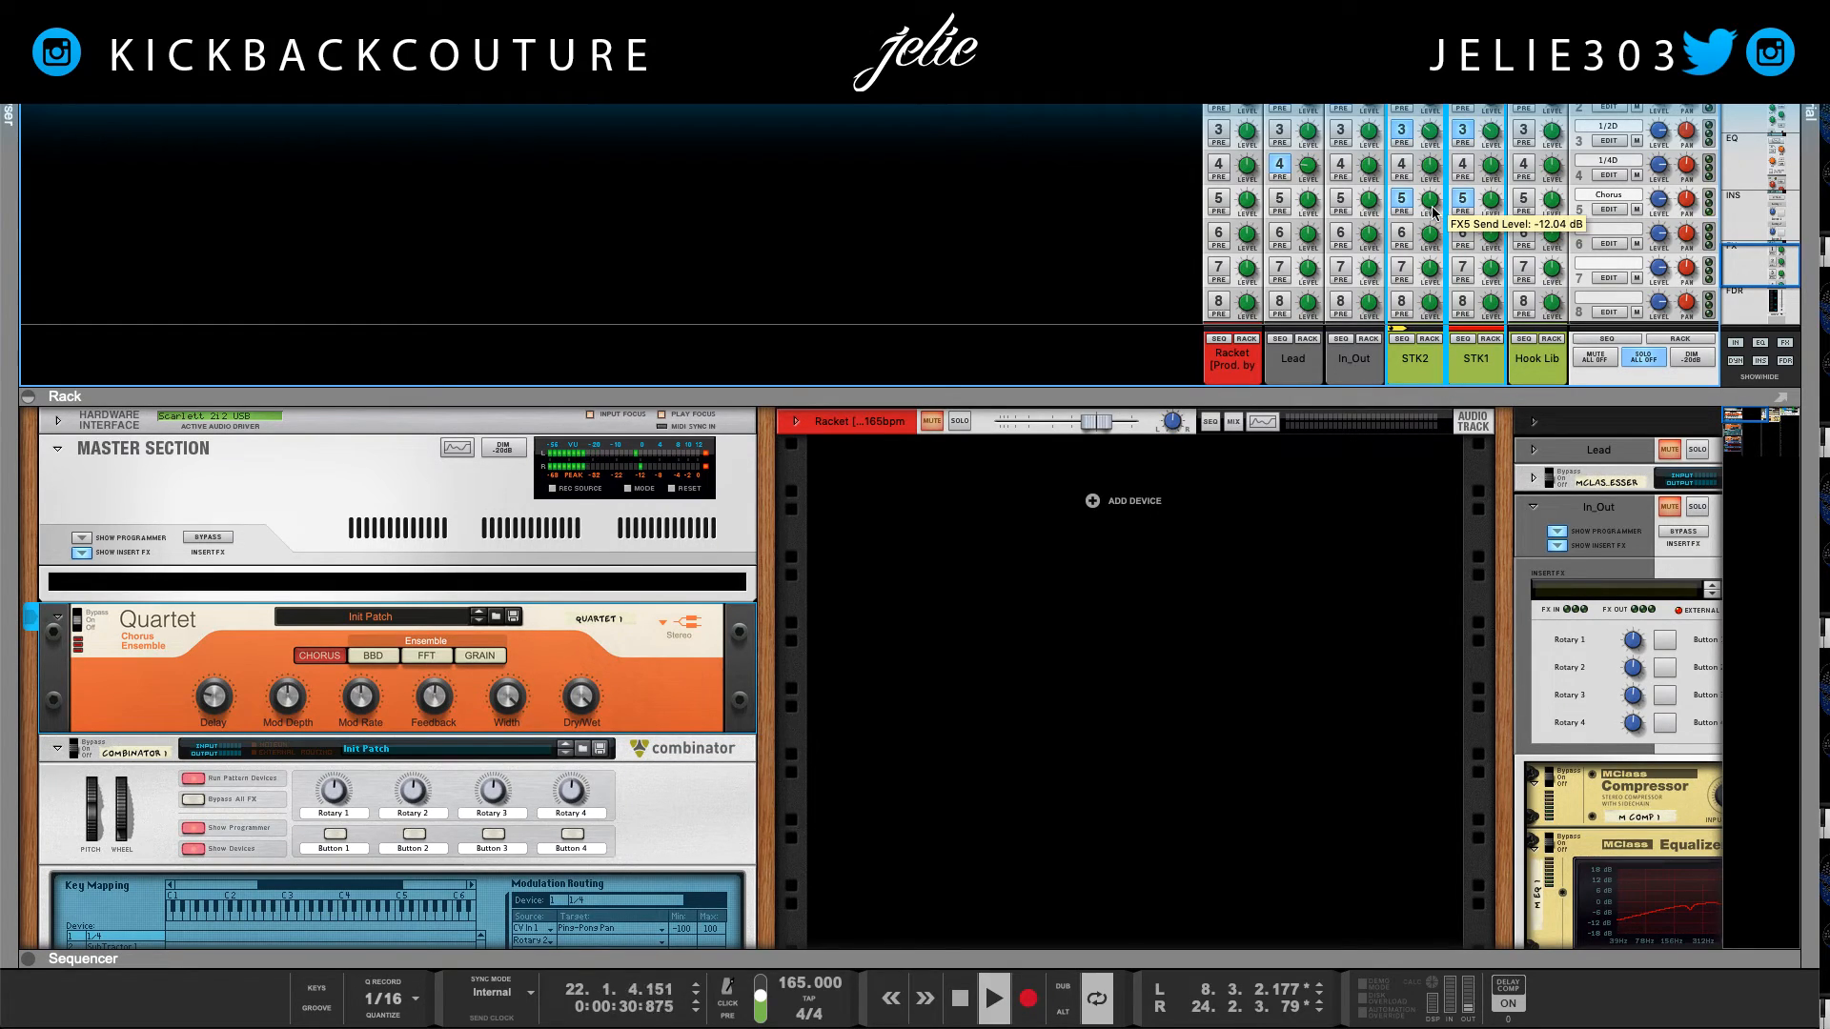
click(1402, 202)
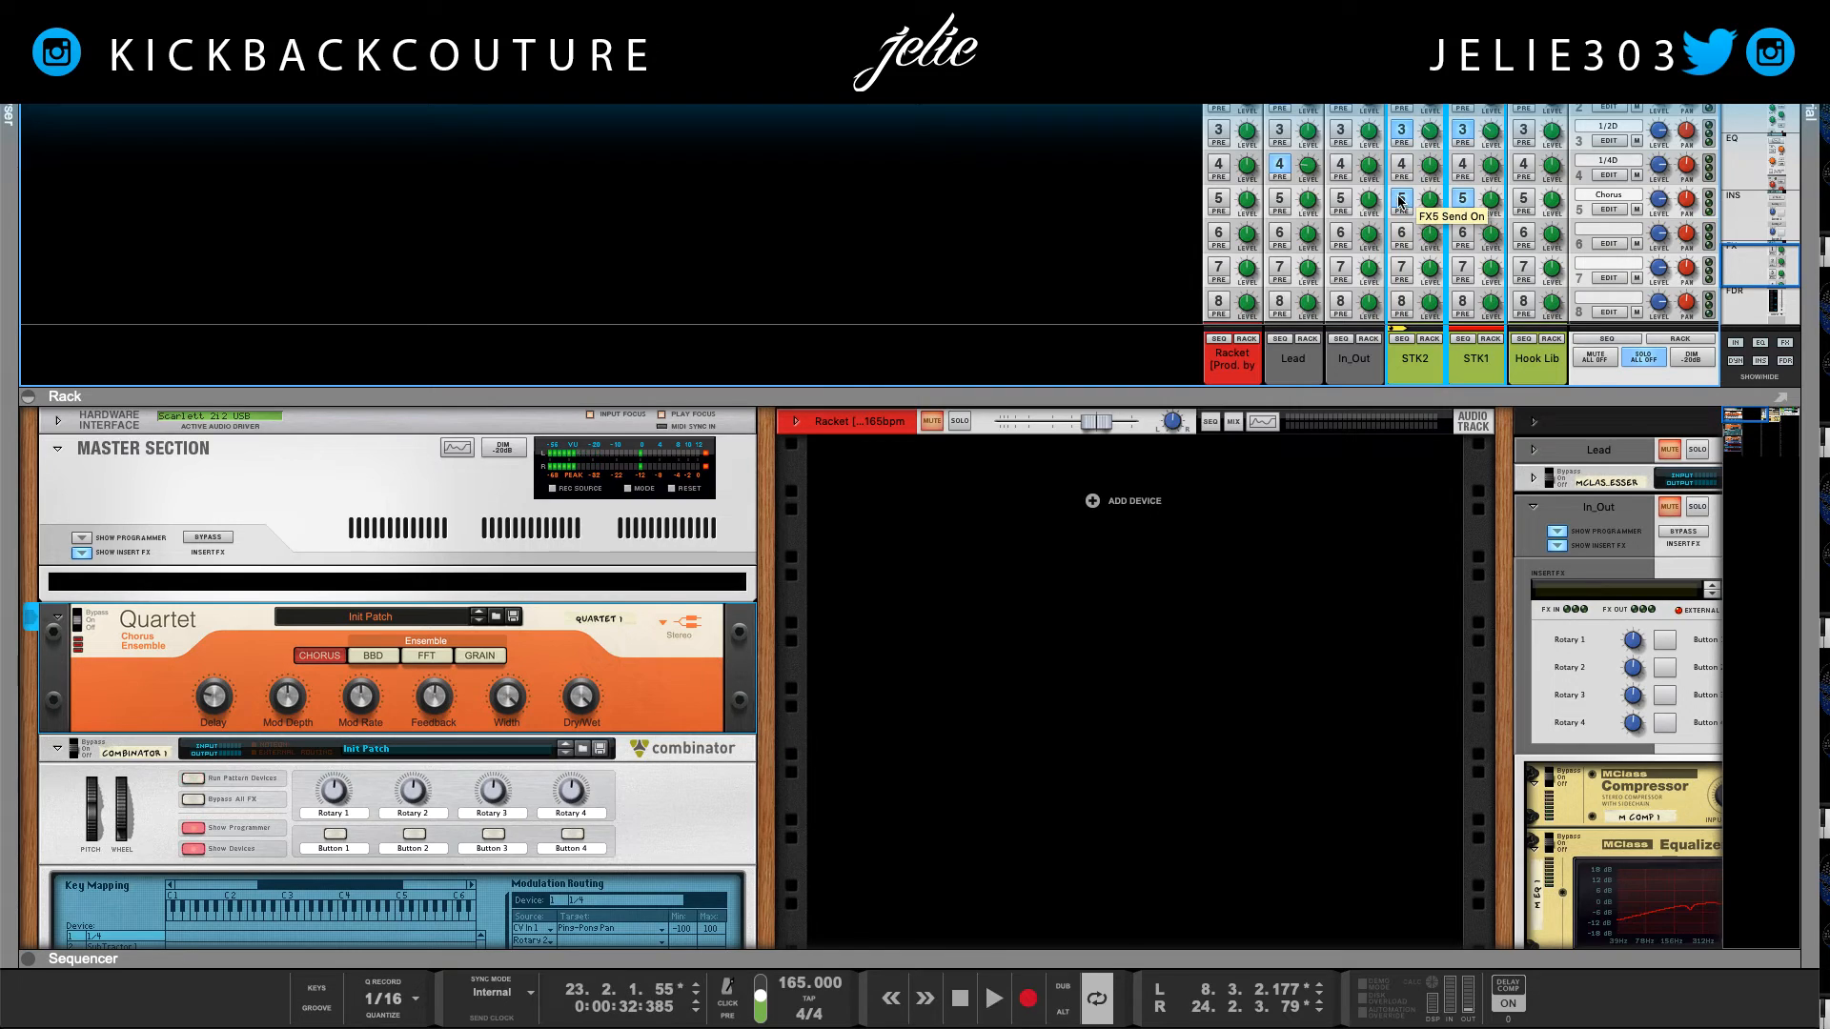
click(1463, 201)
click(1402, 202)
click(1458, 202)
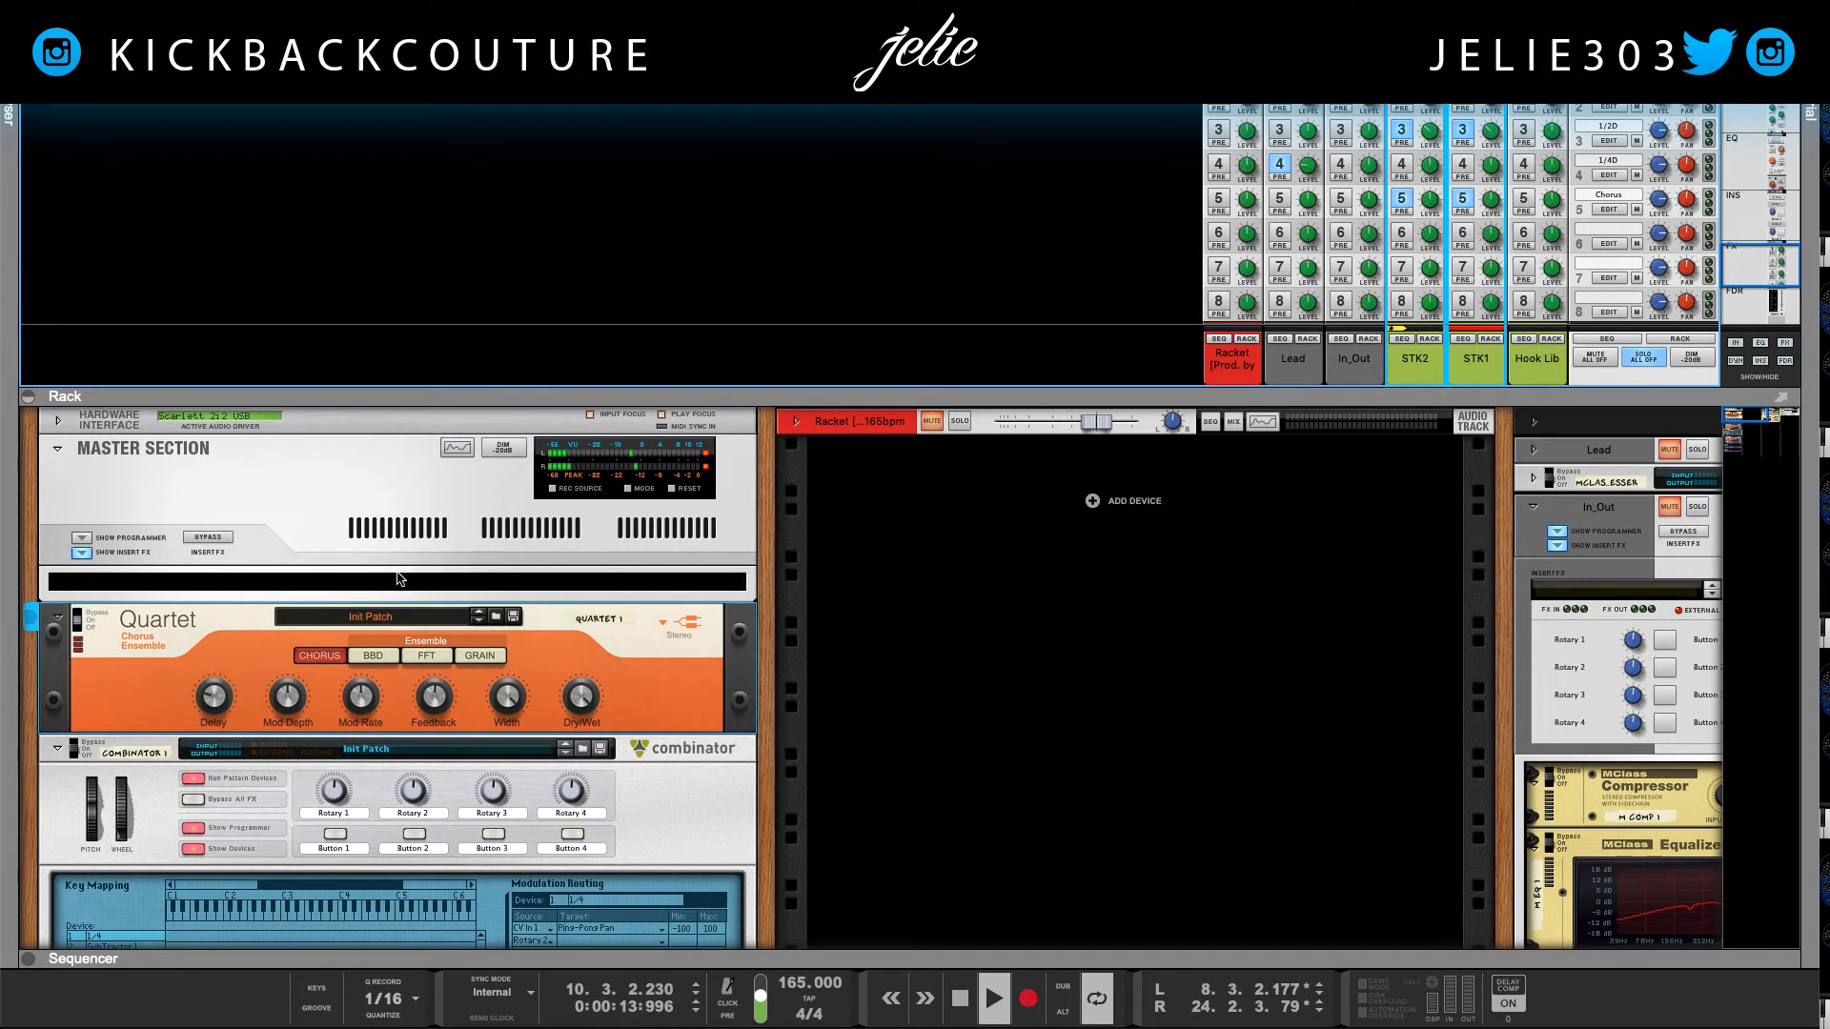
Step: Bypass the Quartet briefly during playback to compare, switch it back on, and stop the loop
click(80, 618)
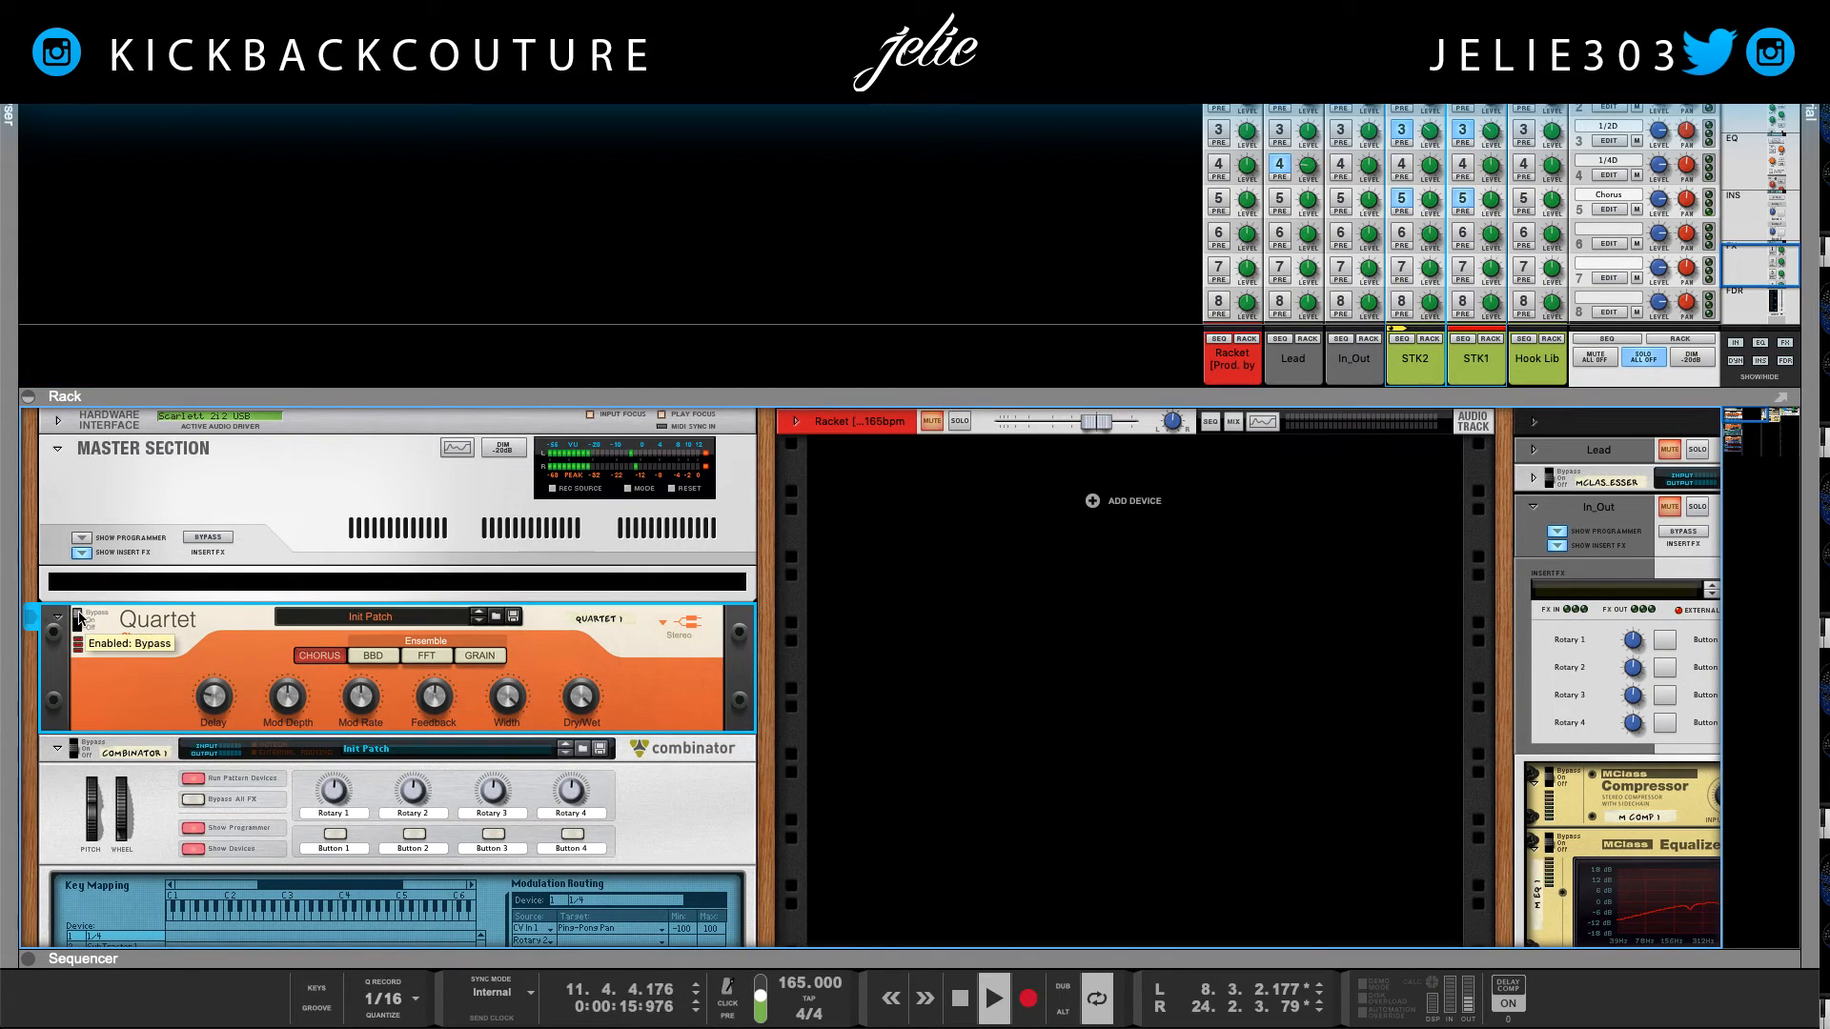
click(82, 625)
key(space)
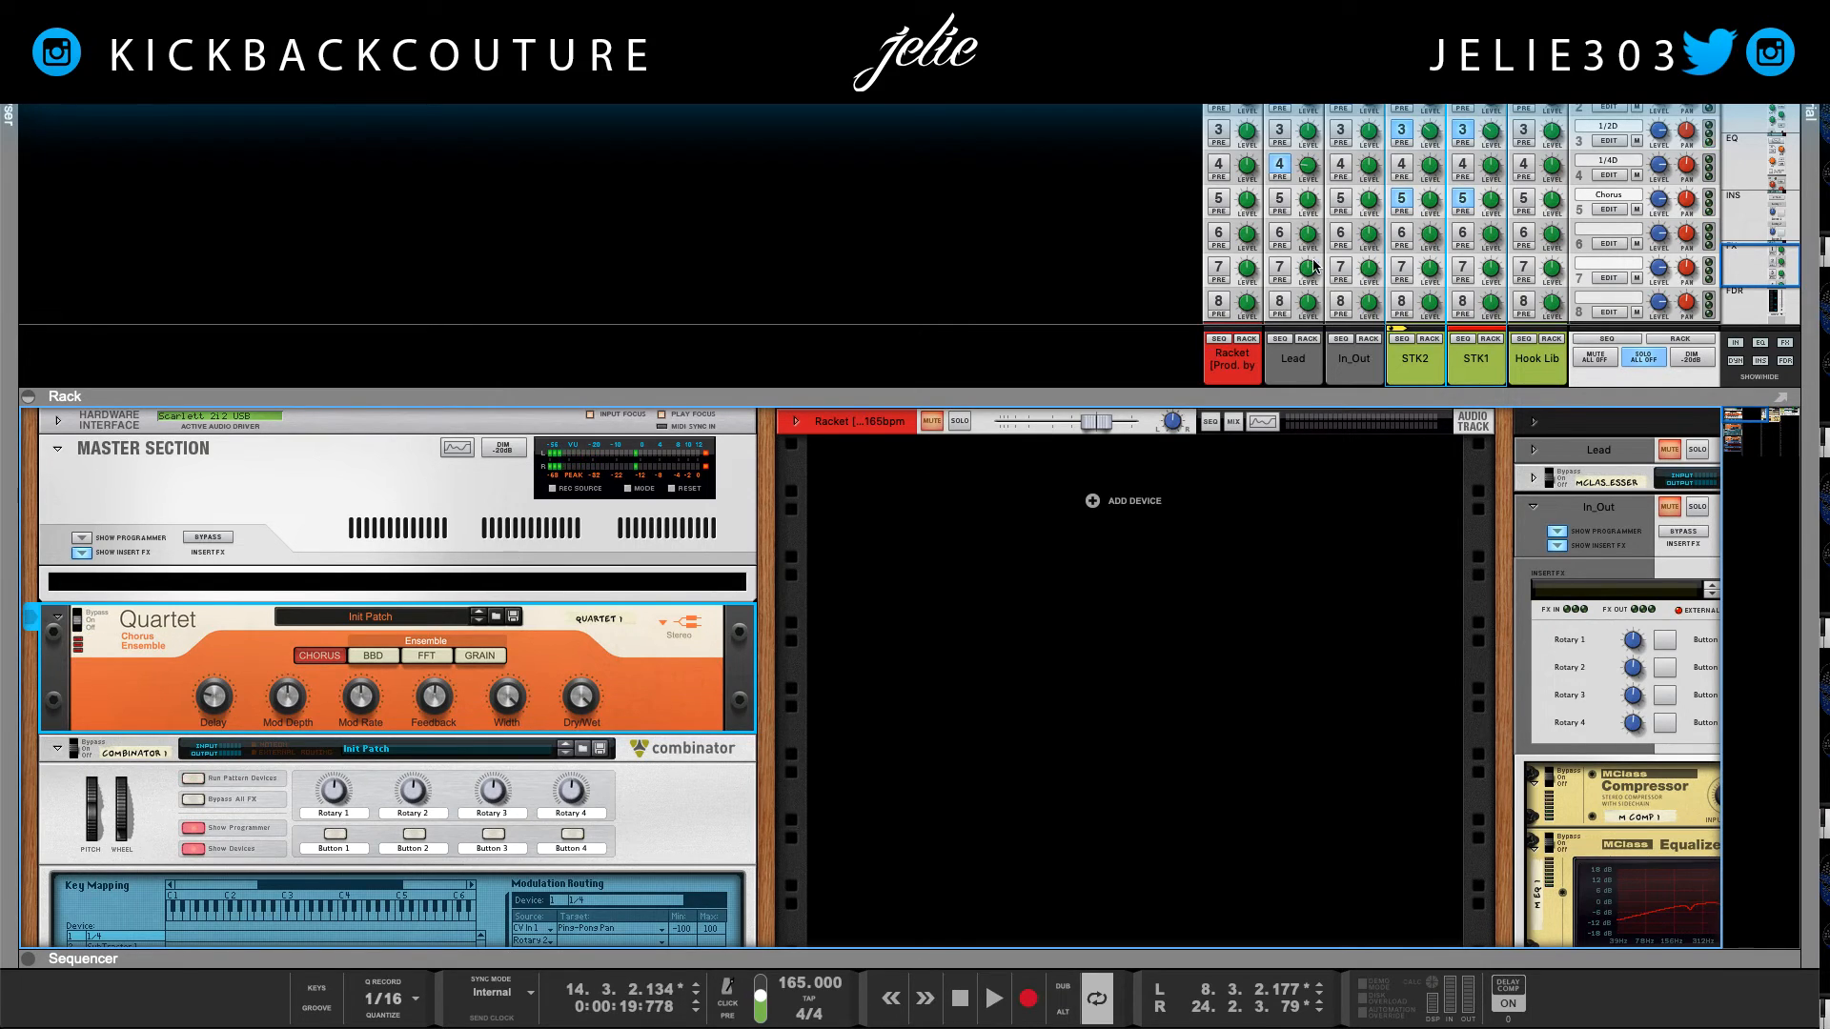
Step: Turn off solo on STK2 and STK1 and play the full mix
scroll(1342, 268, down, 5)
click(1429, 143)
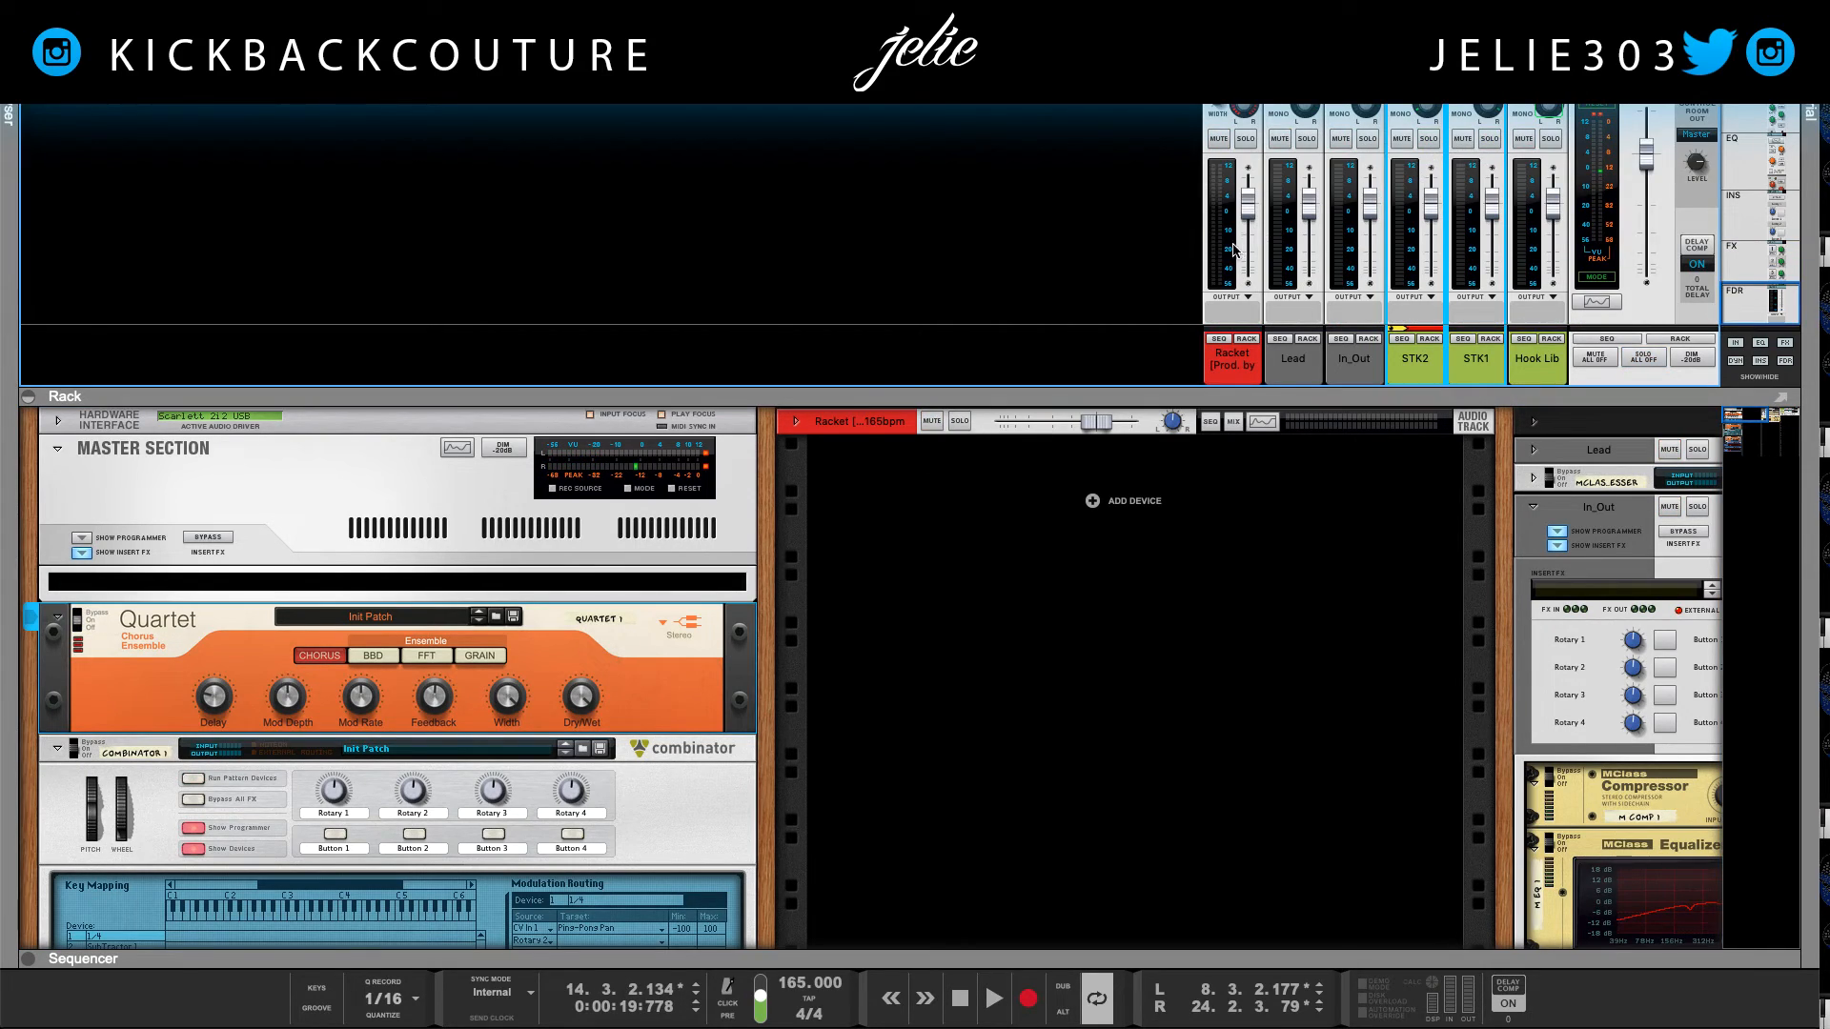
key(space)
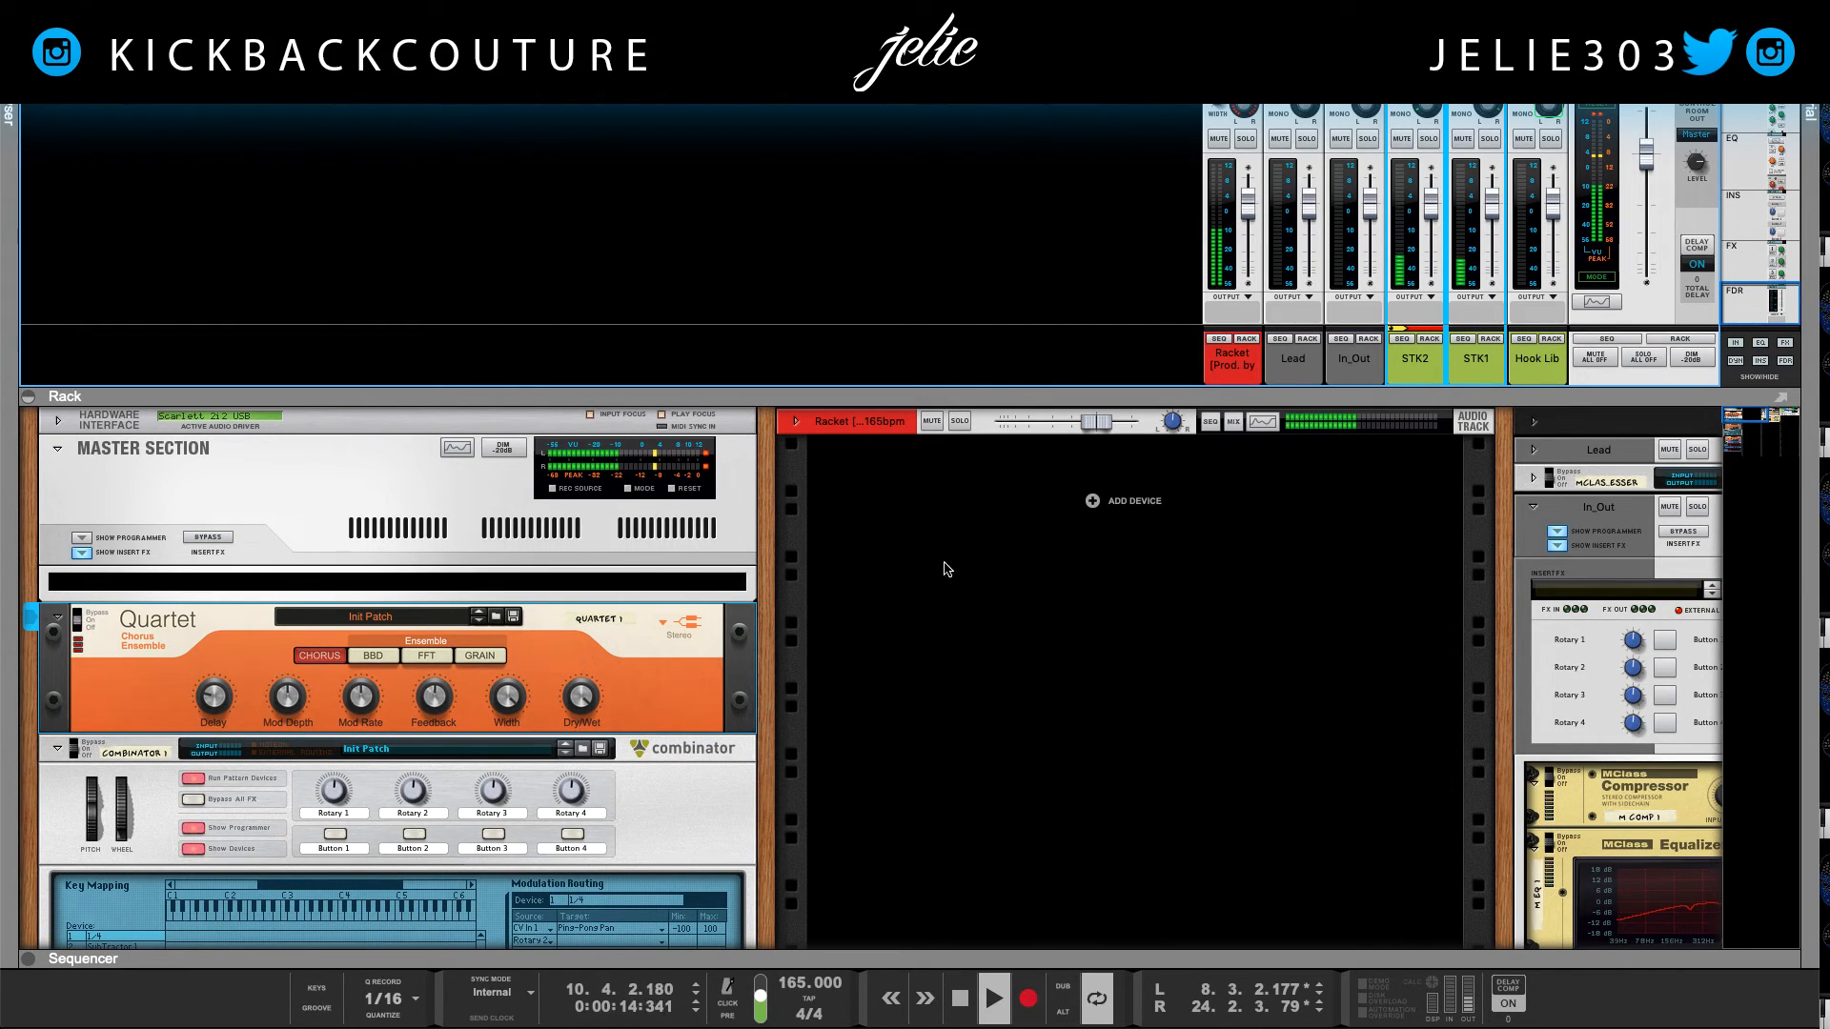
Step: Select STK2 and STK1 together, lower their faders slightly with STK2 at 0.70 dB, and stop playback
scroll(1410, 379, up, 1)
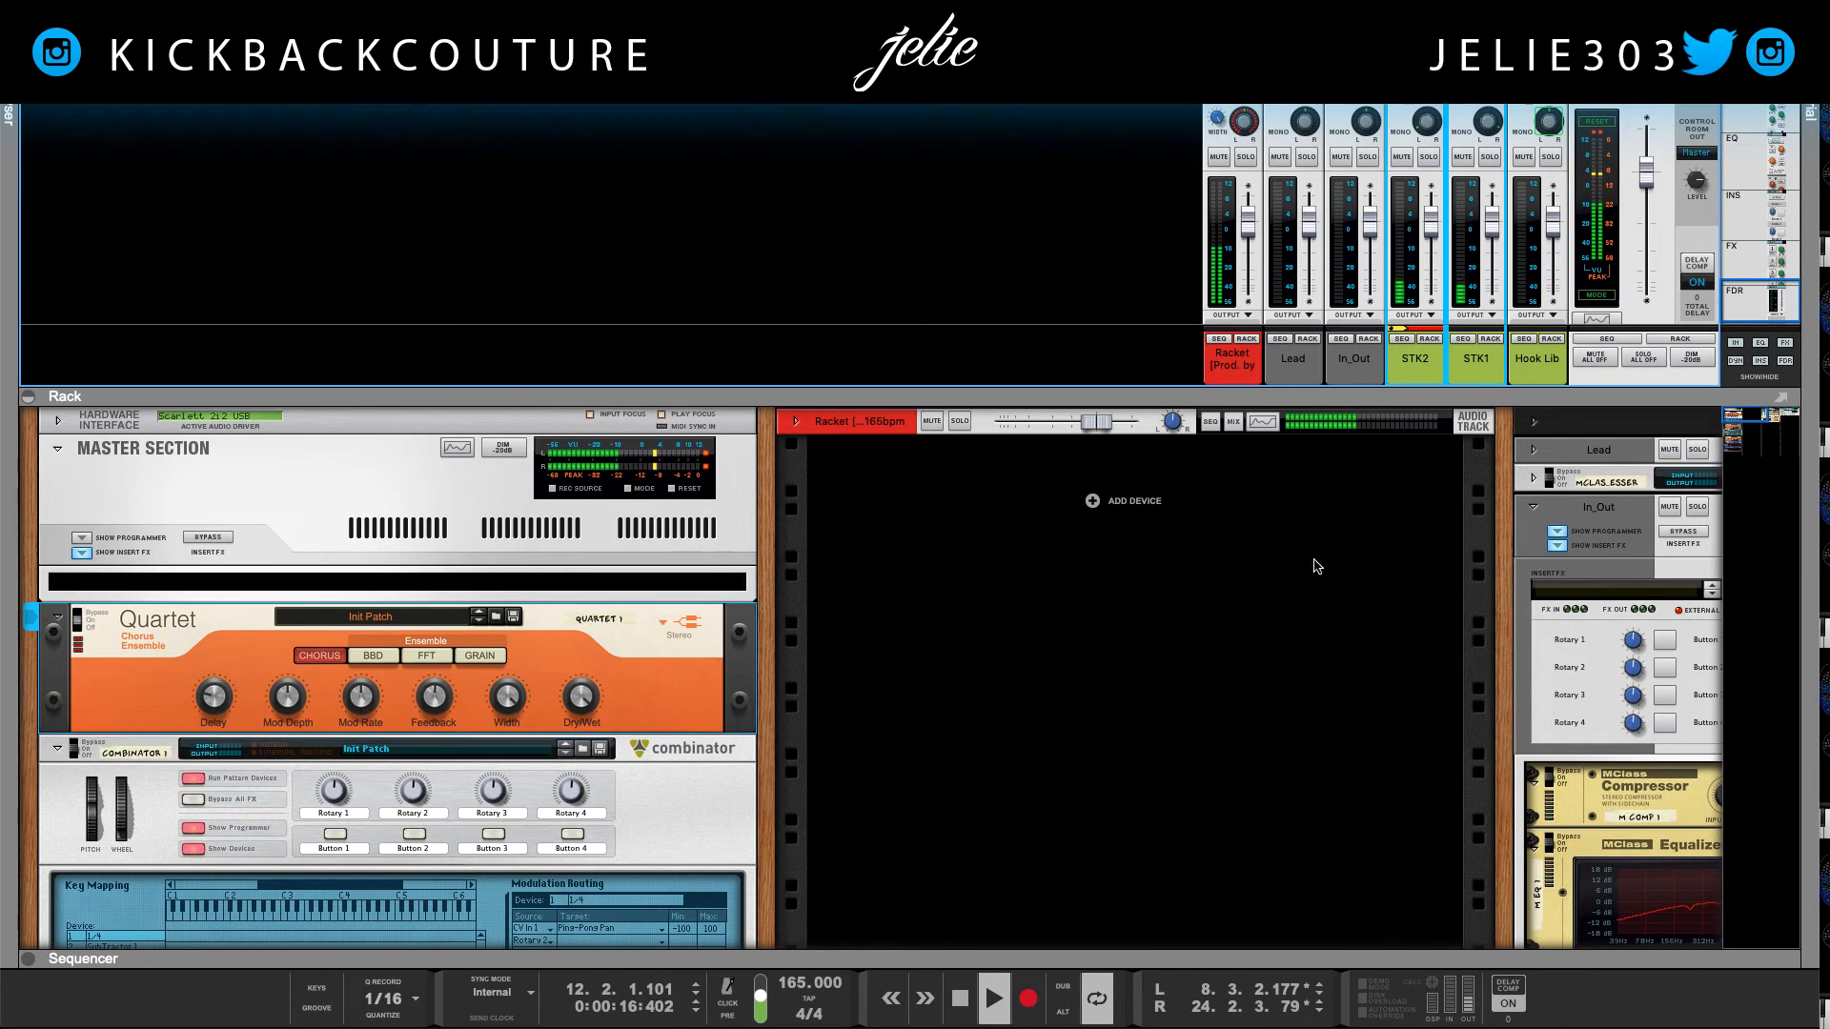
scroll(1288, 638, right, 2)
click(1421, 373)
shift+click(1466, 370)
drag(1435, 221, 1437, 227)
key(space)
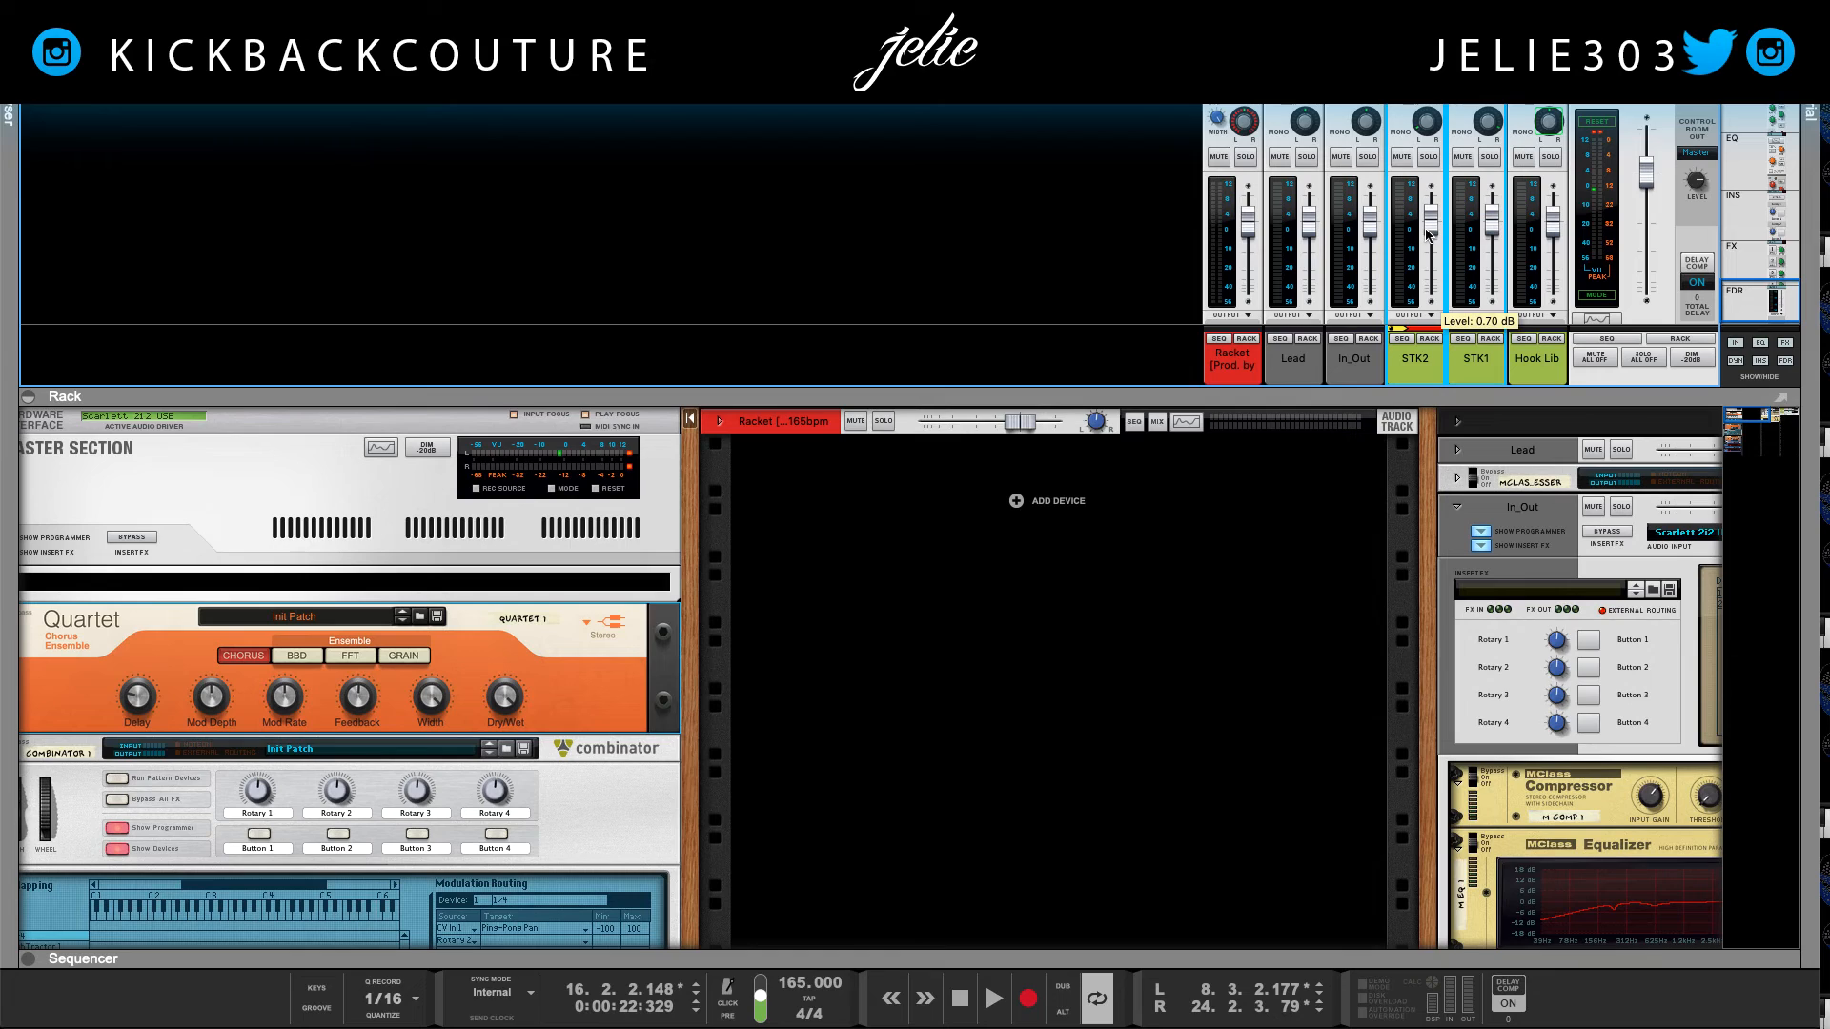
click(1238, 593)
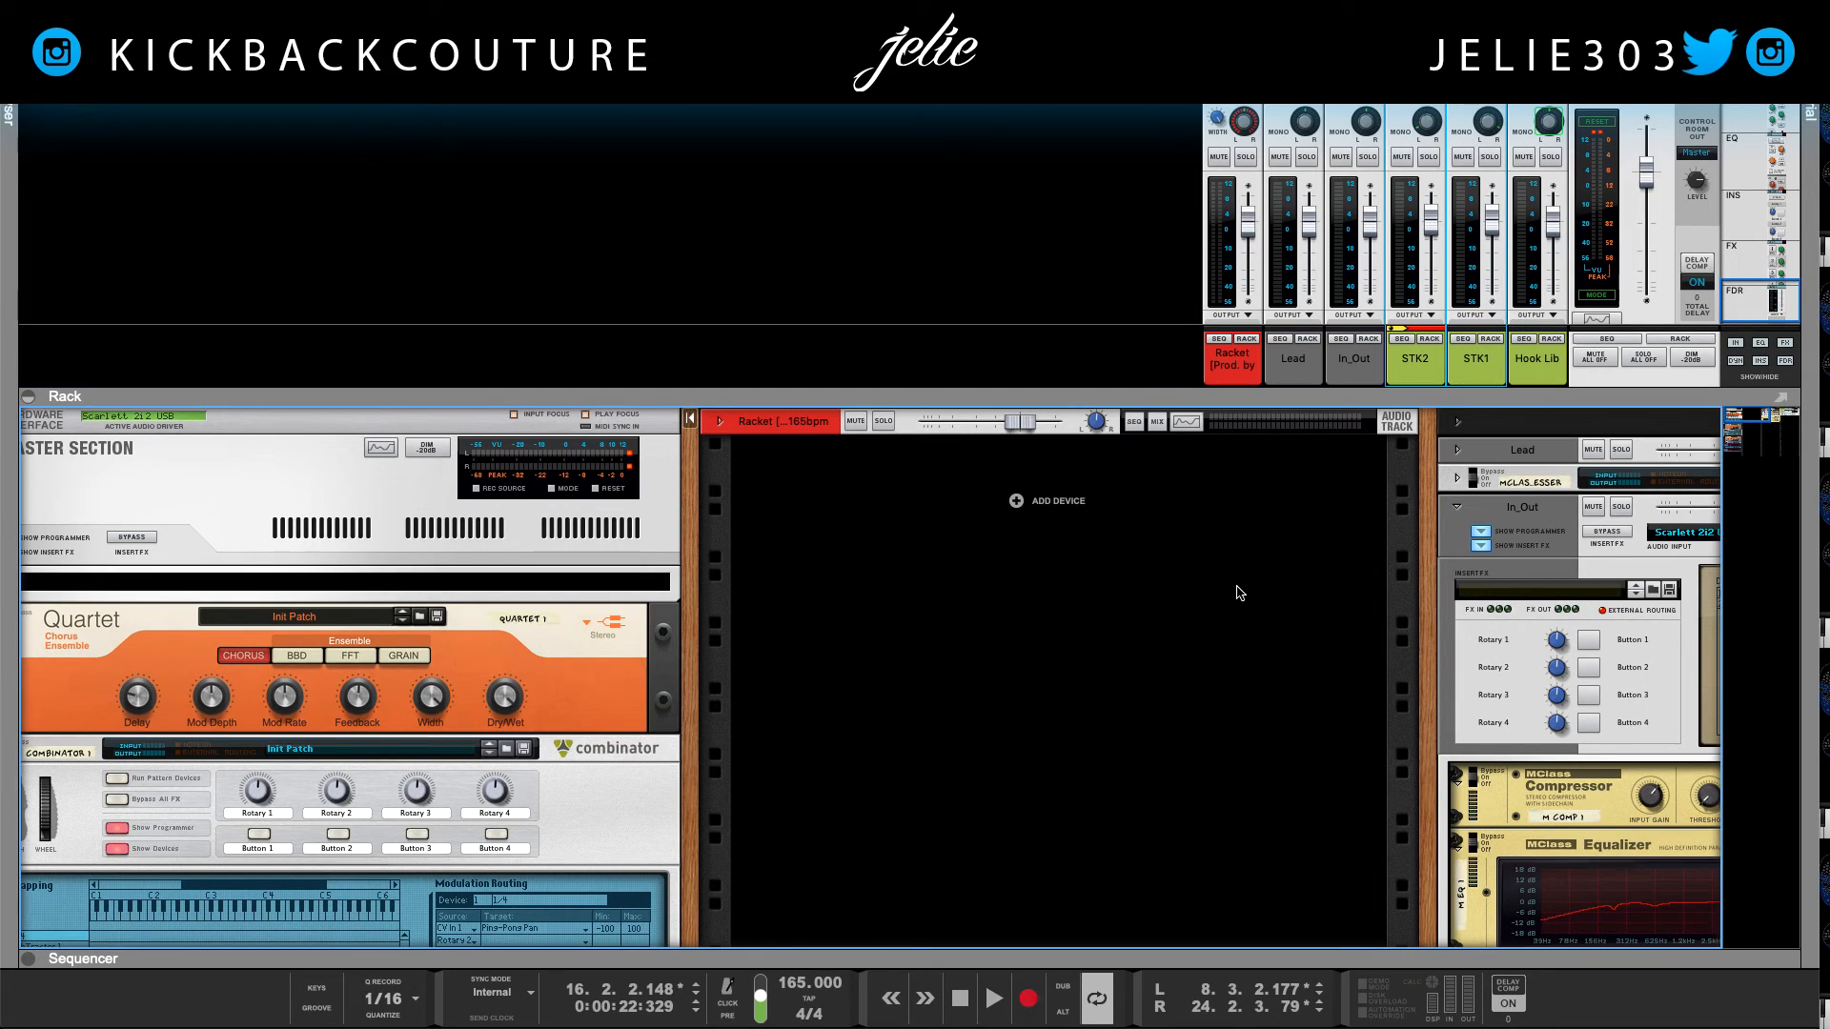